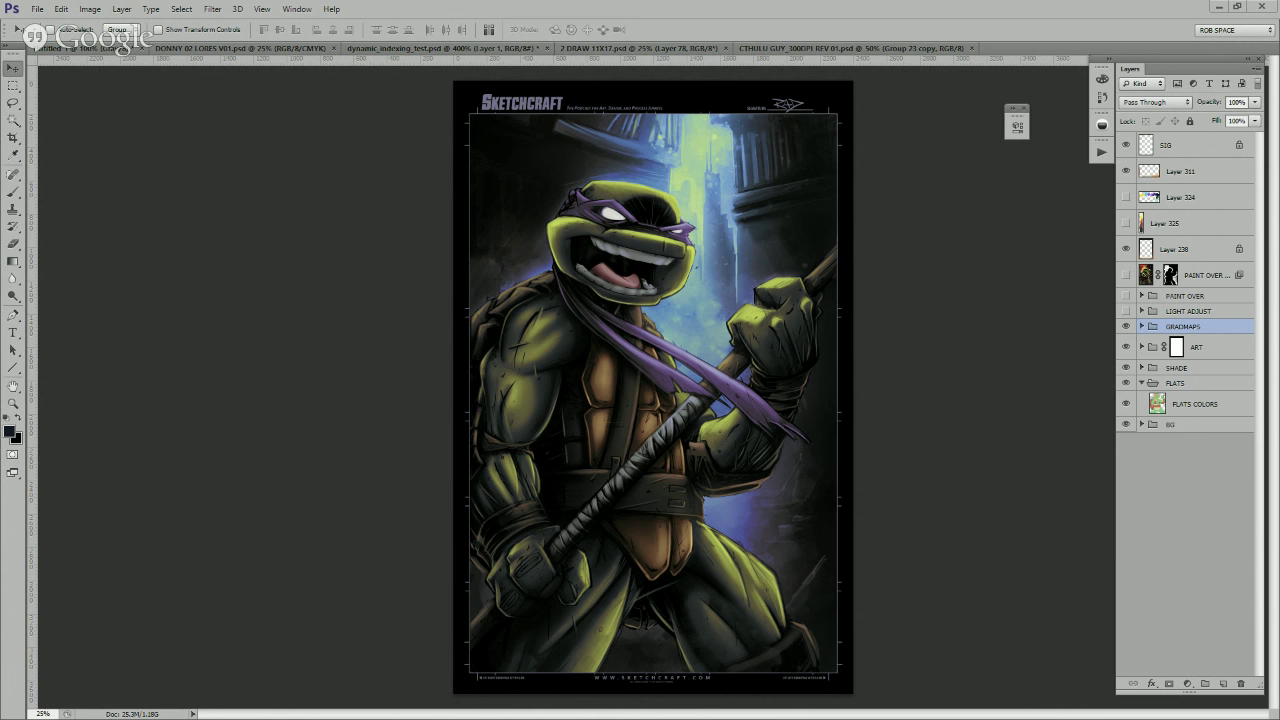
# - Switch to DONNY 02 LORES V01.psd with the Brush active, expand the LIGHTS and BG groups, and add a layer atop BG
pyautogui.hotkey('ctrl', 'Tab')
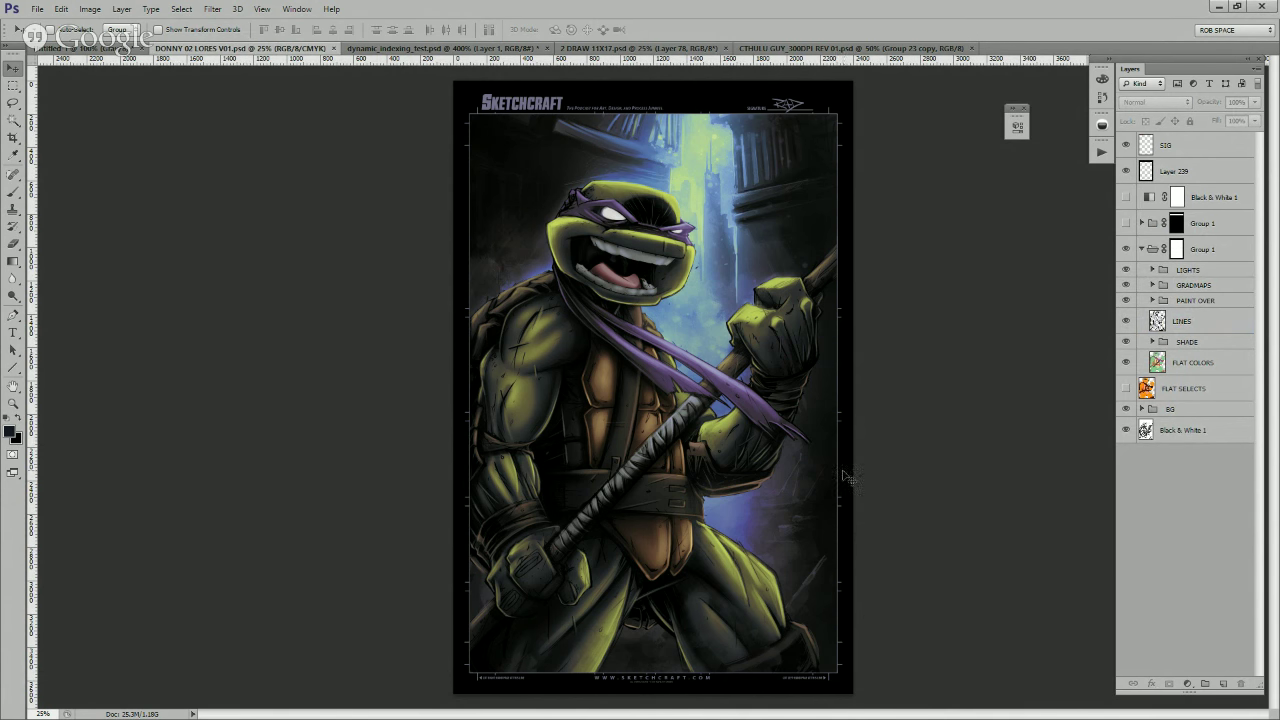
pyautogui.press('b')
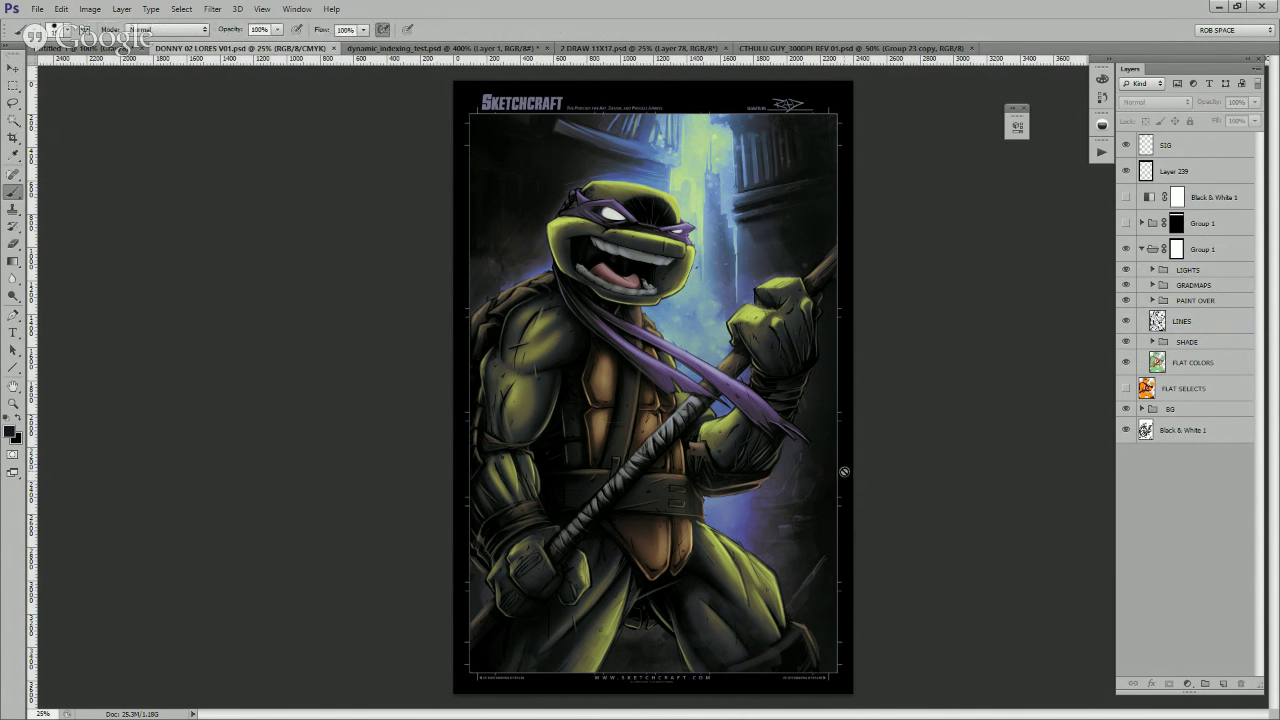
pyautogui.click(1153, 270)
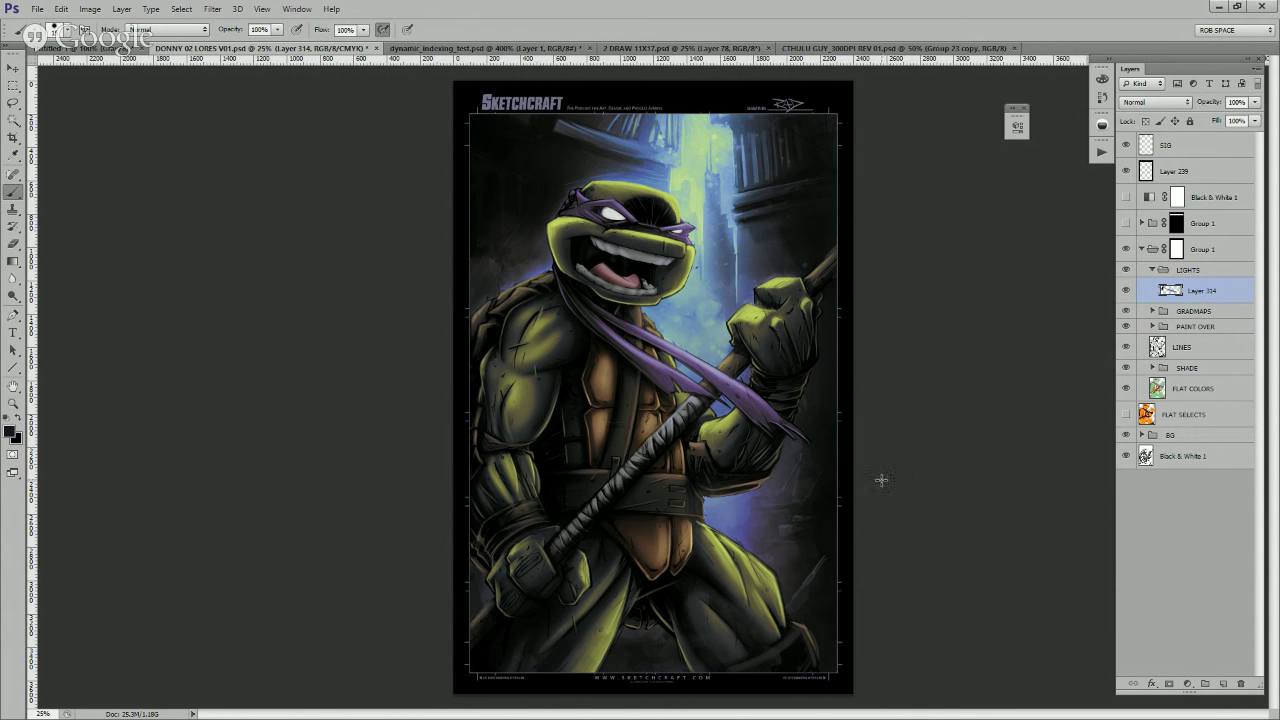
pyautogui.click(1143, 436)
pyautogui.click(1223, 683)
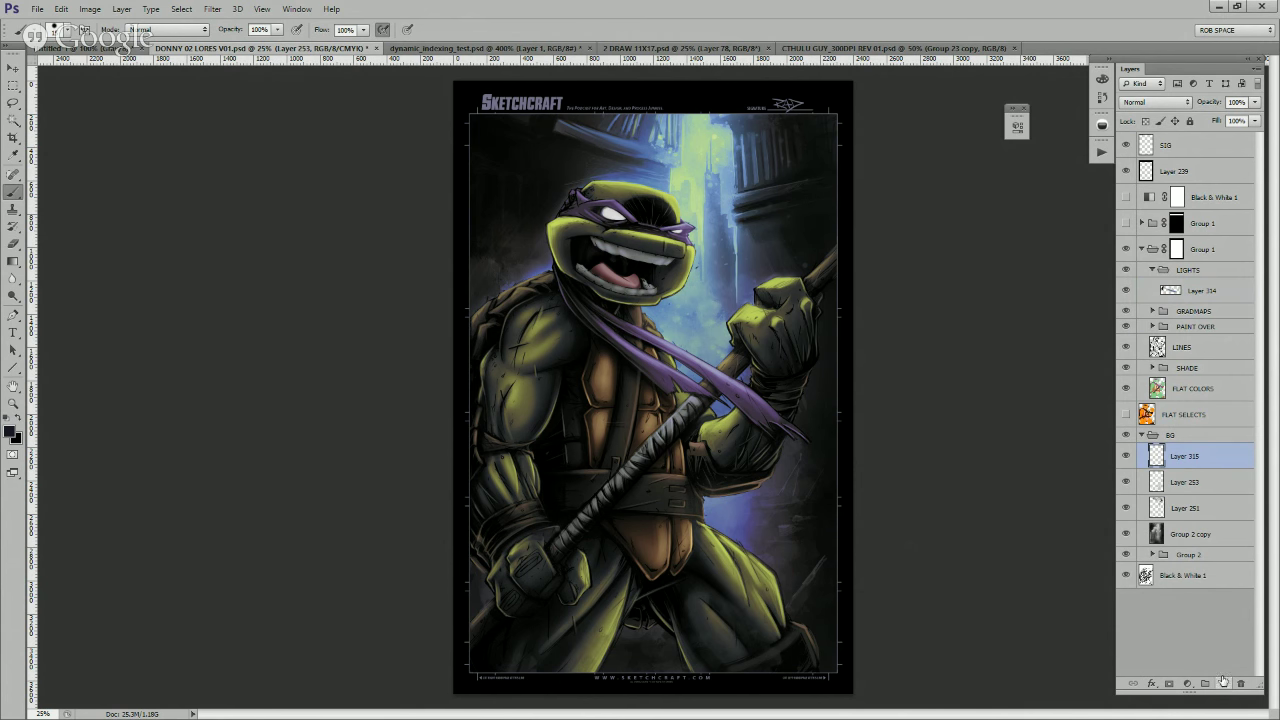
# - Choose the AirSoft brush, enlarge it with white as foreground colour, and try a stroke by the turtle's head
pyautogui.rightClick(699, 441)
pyautogui.click(760, 413)
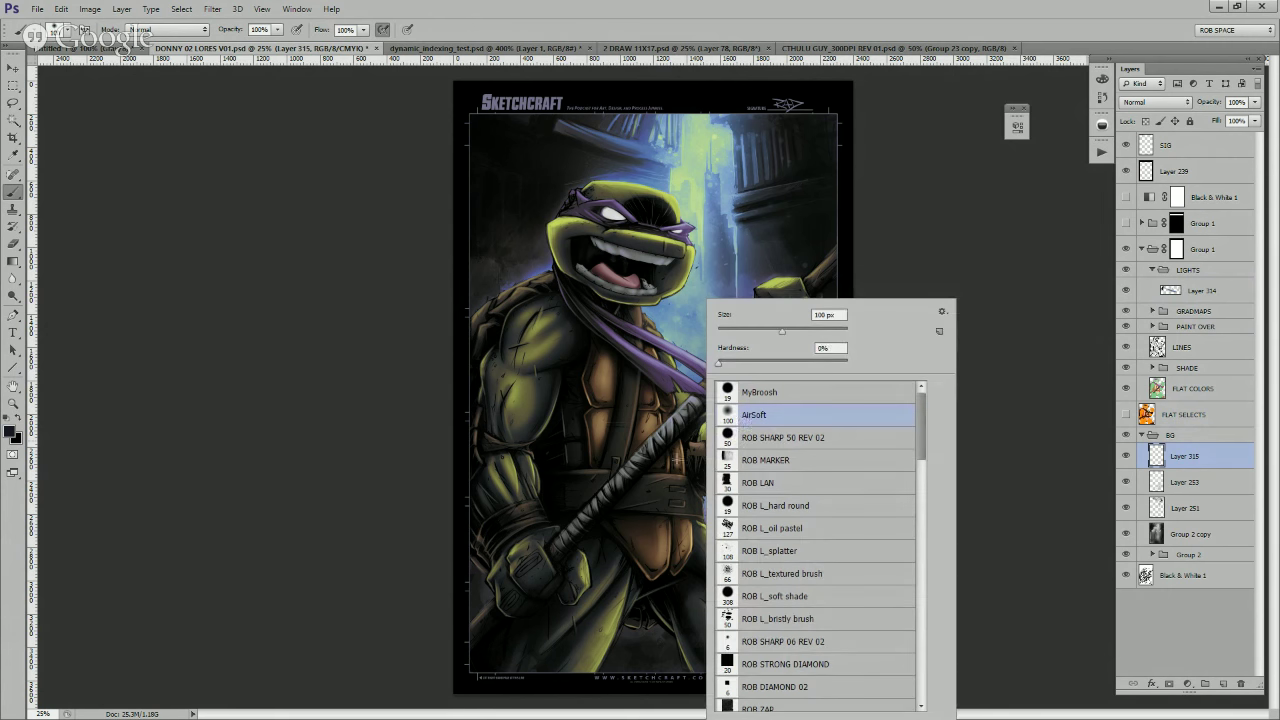
pyautogui.click(680, 456)
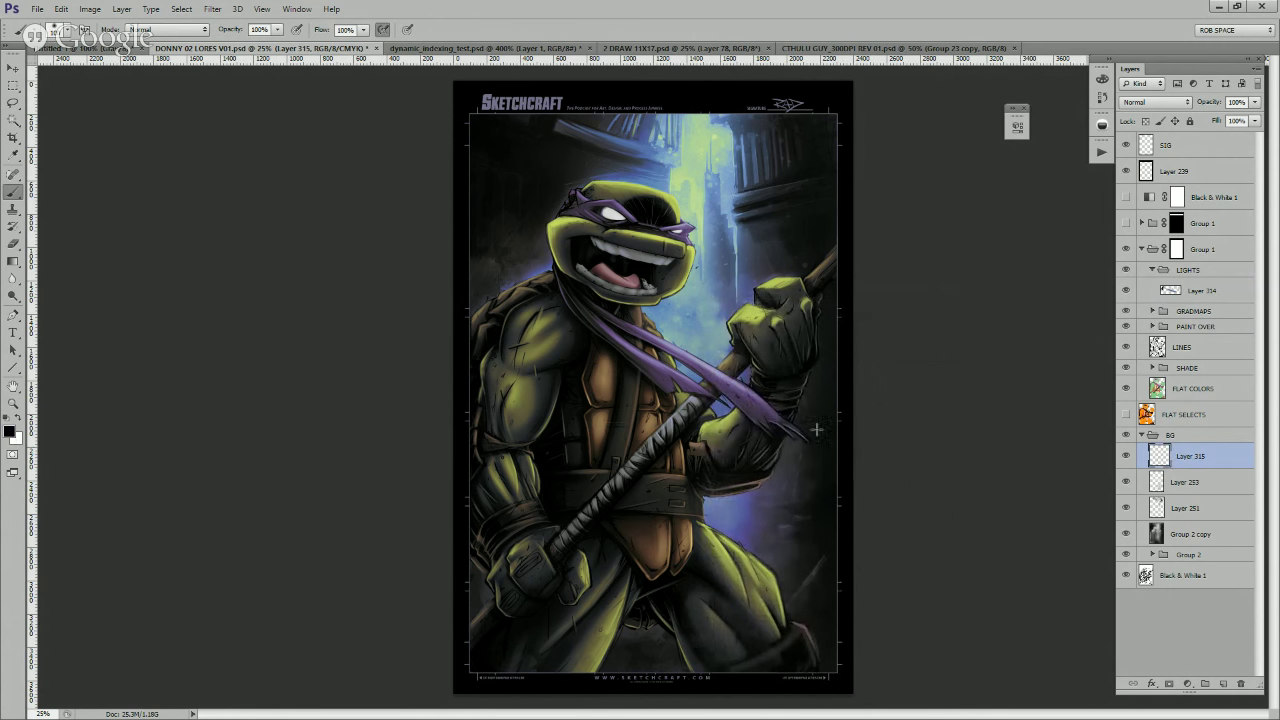
pyautogui.press('x')
pyautogui.press(']')
pyautogui.press(']')
pyautogui.press(']')
pyautogui.moveTo(574, 196)
pyautogui.mouseDown()
pyautogui.moveTo(618, 203)
pyautogui.moveTo(611, 190)
pyautogui.moveTo(574, 194)
pyautogui.mouseUp()
pyautogui.hotkey('ctrl', 'z')
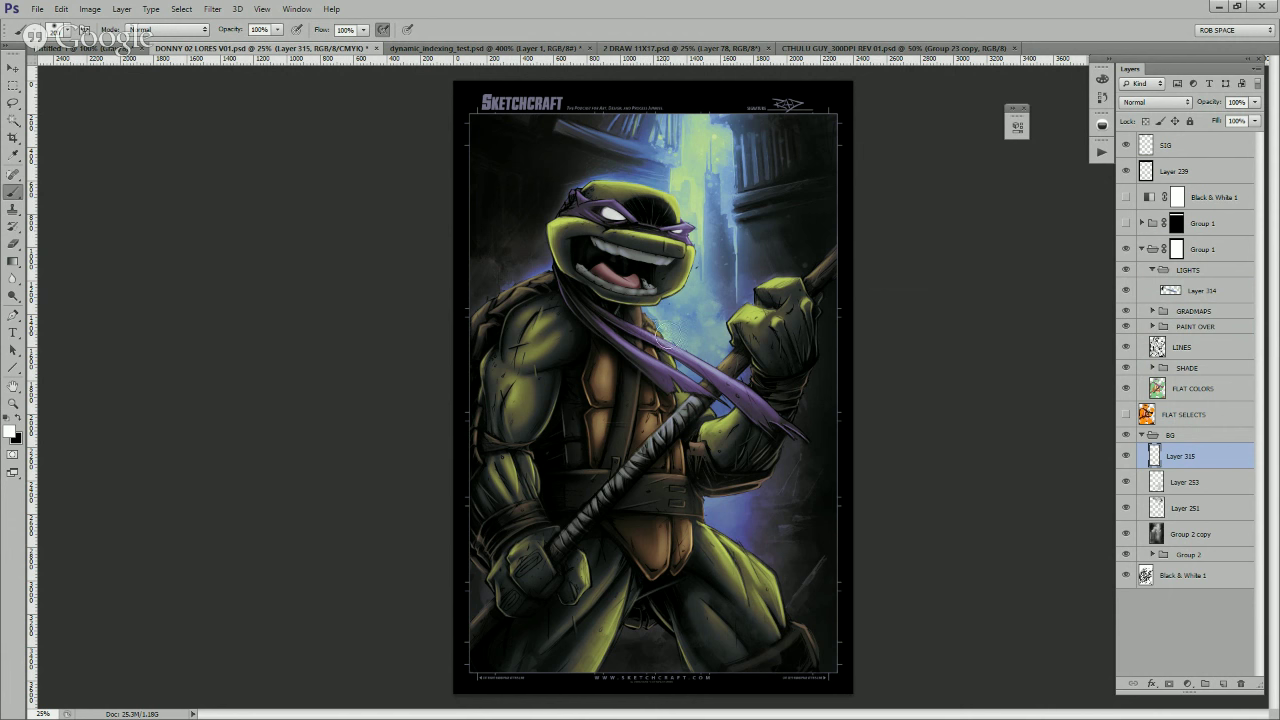
# - Compare the artwork with and without Layer 314 in the LIGHTS group
pyautogui.click(1127, 290)
pyautogui.click(1126, 290)
pyautogui.click(1127, 290)
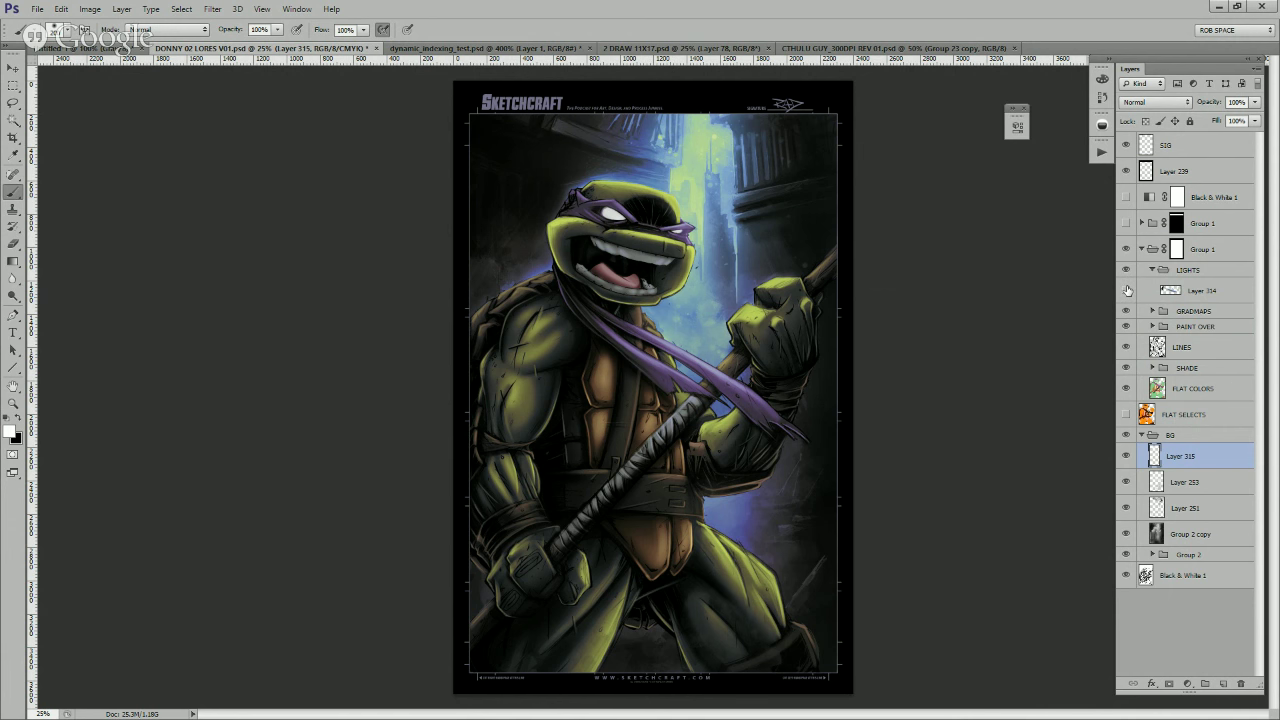
pyautogui.click(1127, 290)
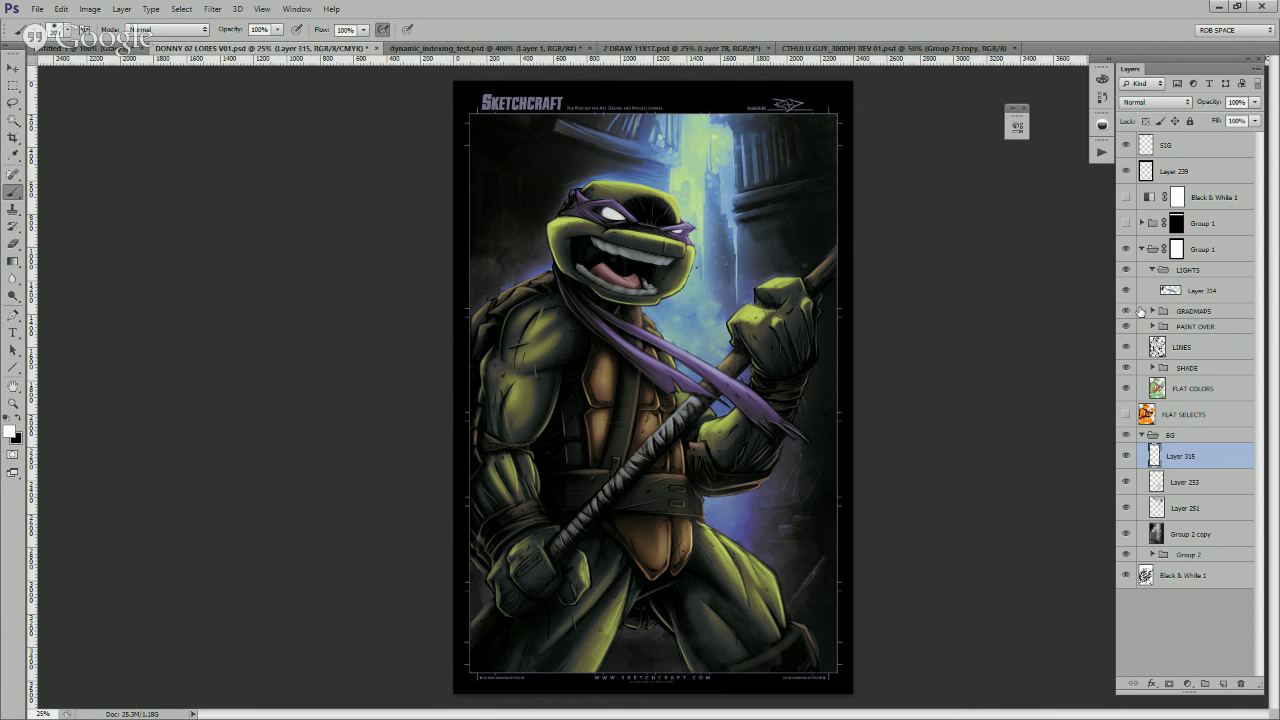
# - Load the FLAT COLORS outline as a selection, add a layer above Layer 314, invert the selection and hide its edges
pyautogui.keyDown('ctrl'); pyautogui.click(1157, 390); pyautogui.keyUp('ctrl')
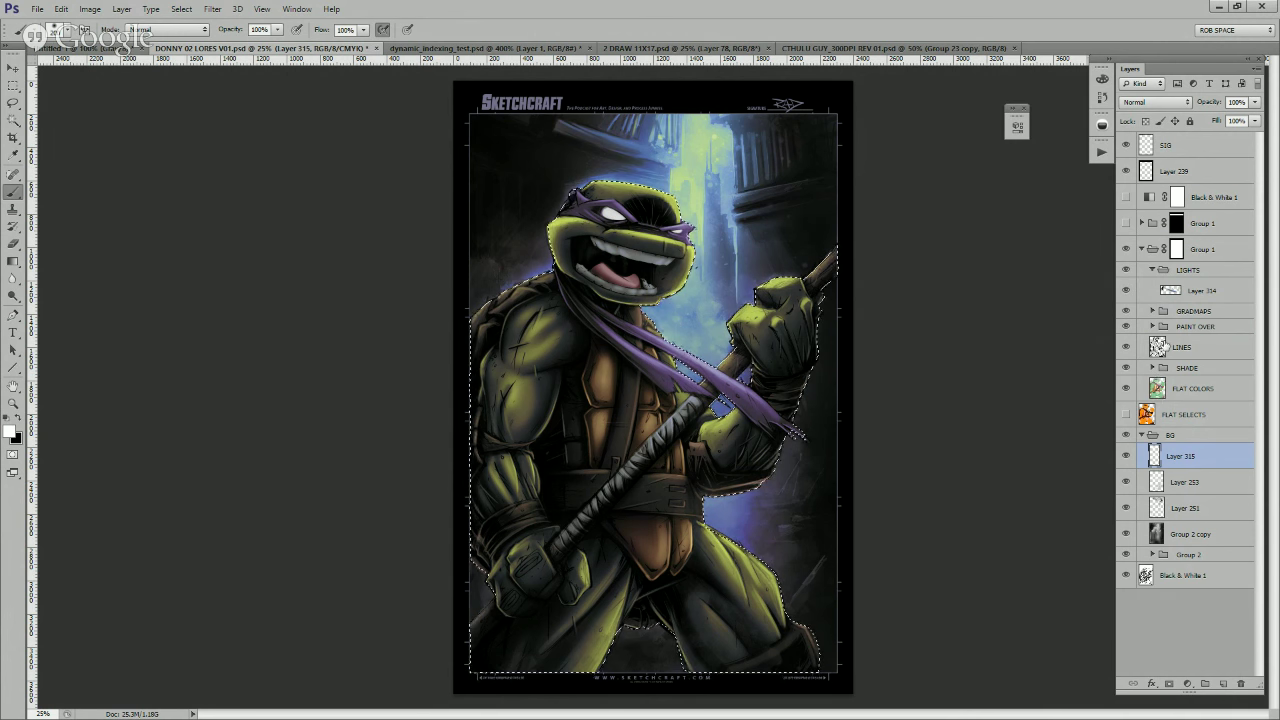
pyautogui.click(1195, 291)
pyautogui.click(1222, 684)
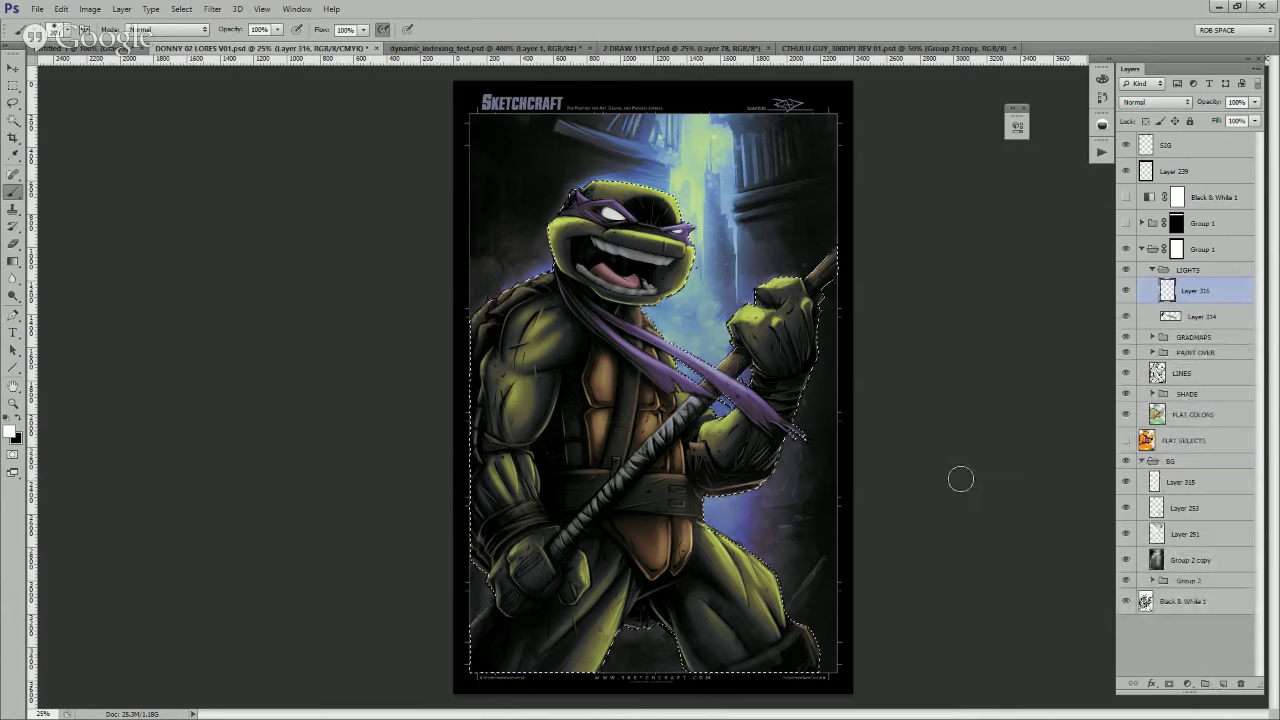
pyautogui.click(188, 10)
pyautogui.click(191, 62)
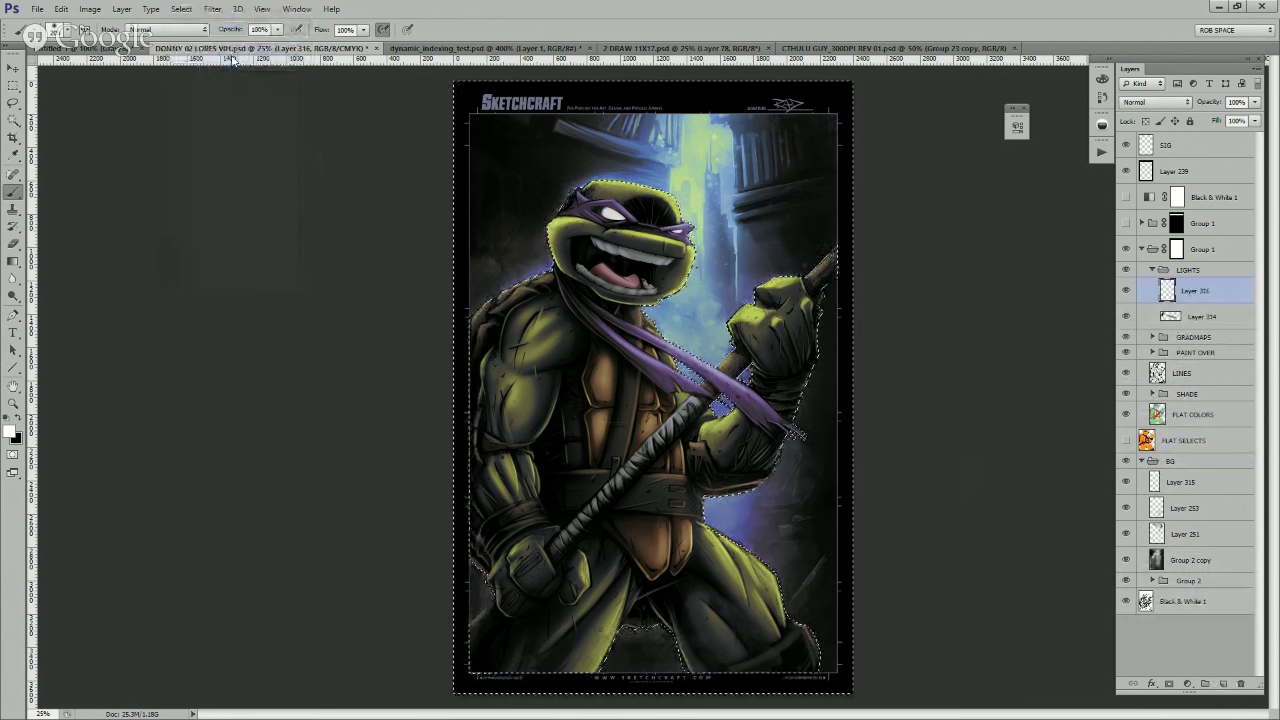
pyautogui.hotkey('ctrl', 'h')
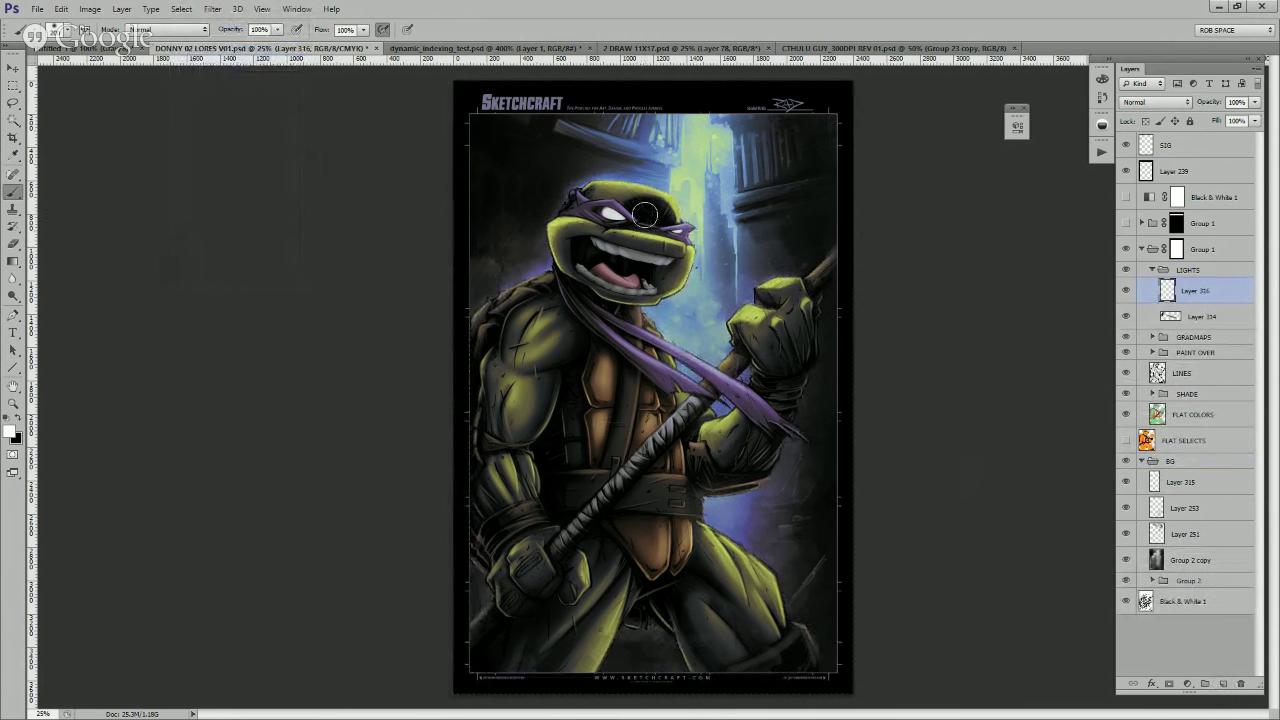
# - Try soft strokes around the turtle's head with a larger brush, using white and a colour sampled near the head
pyautogui.press(']')
pyautogui.press(']')
pyautogui.press(']')
pyautogui.moveTo(598, 207); pyautogui.dragTo(640, 218)
pyautogui.keyDown('alt'); pyautogui.click(665, 185); pyautogui.keyUp('alt')
pyautogui.moveTo(618, 192)
pyautogui.mouseDown()
pyautogui.moveTo(623, 222)
pyautogui.moveTo(654, 205)
pyautogui.mouseUp()
pyautogui.hotkey('ctrl', 'z')
# - Try soft strokes around the turtle's head and shoulder in a blue sampled from the background
pyautogui.keyDown('alt'); pyautogui.click(660, 307); pyautogui.keyUp('alt')
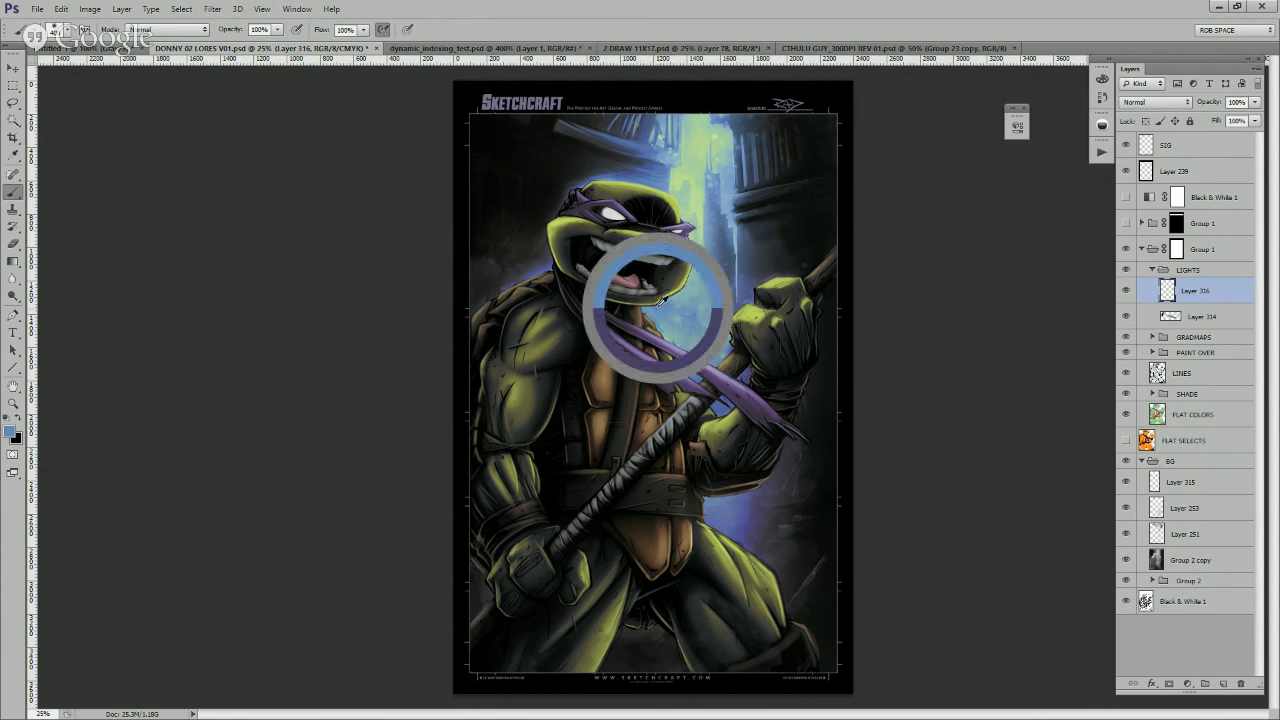
pyautogui.moveTo(633, 216); pyautogui.dragTo(585, 262)
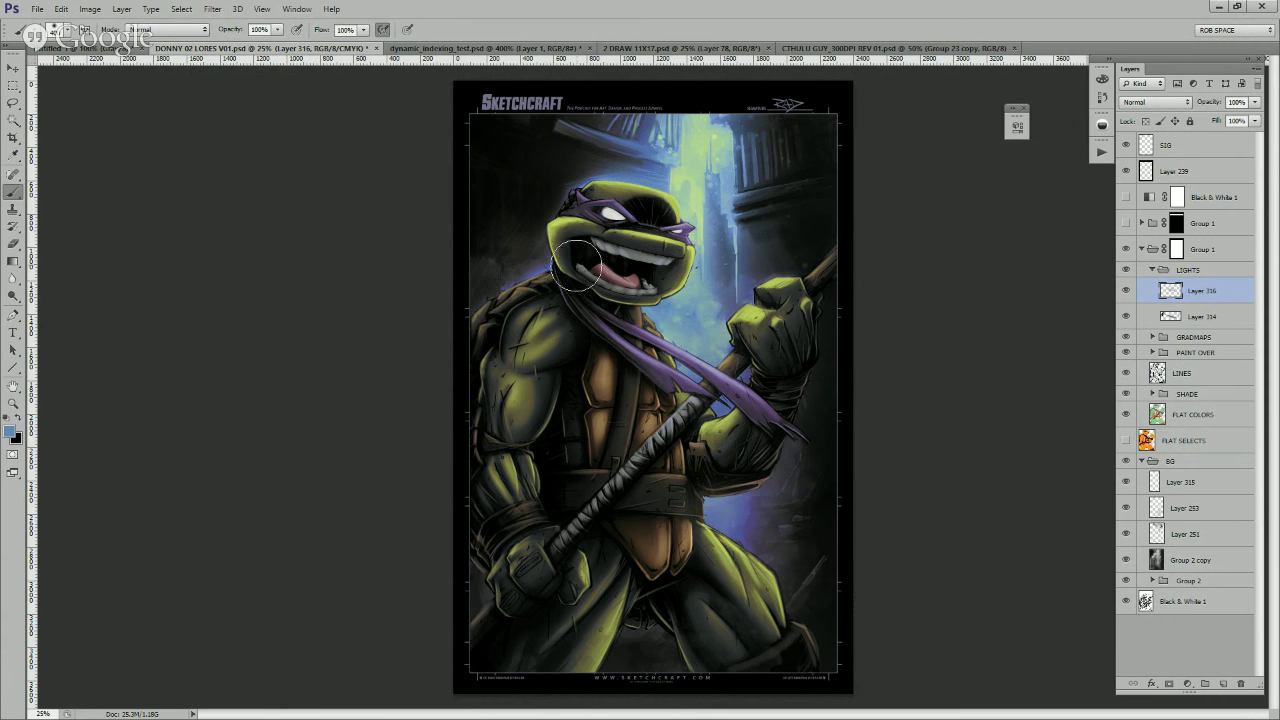
pyautogui.moveTo(515, 300); pyautogui.dragTo(533, 278)
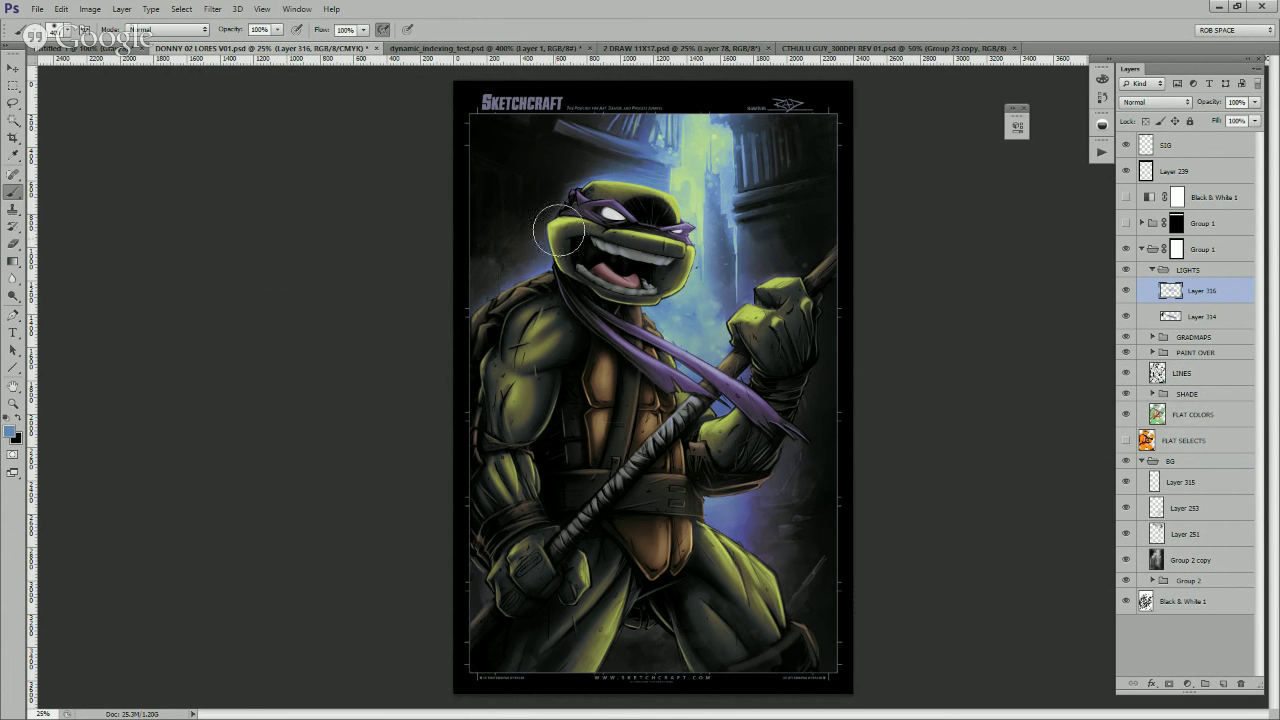
pyautogui.hotkey('ctrl', 'z')
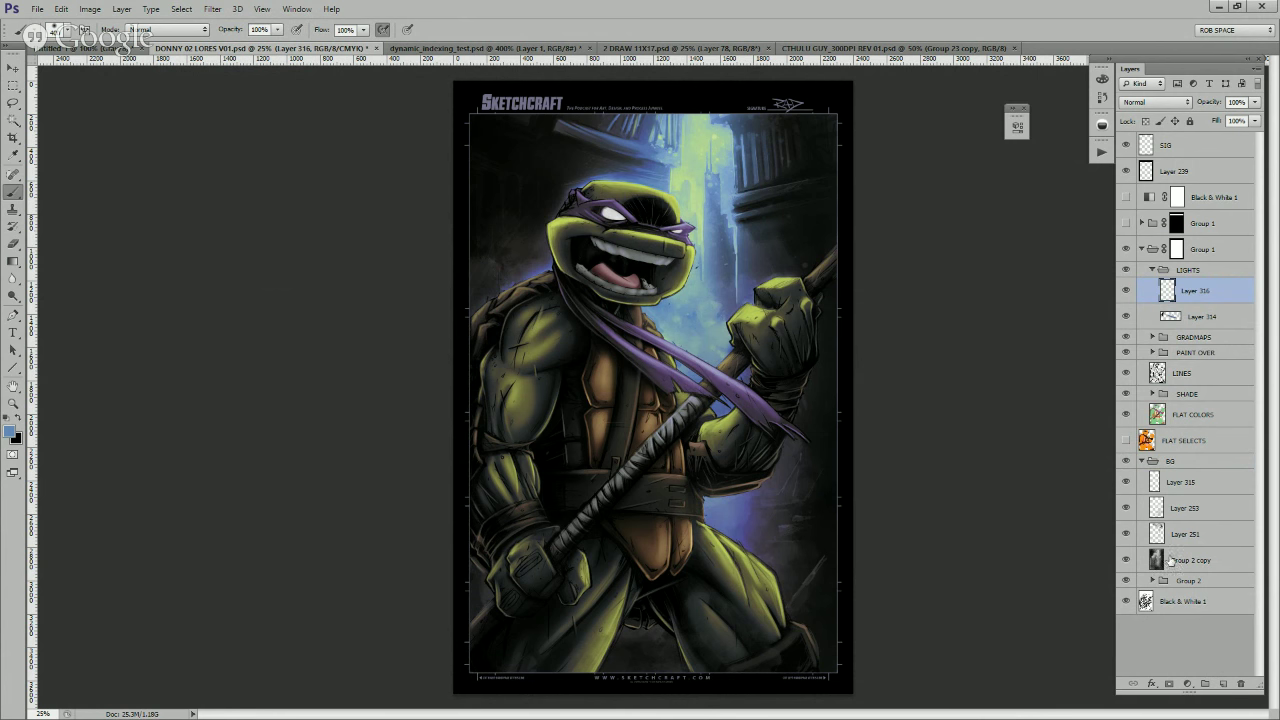
# - Expand the GRADMAPS group and compare the background with and without its Group 1 colouring
pyautogui.click(1153, 338)
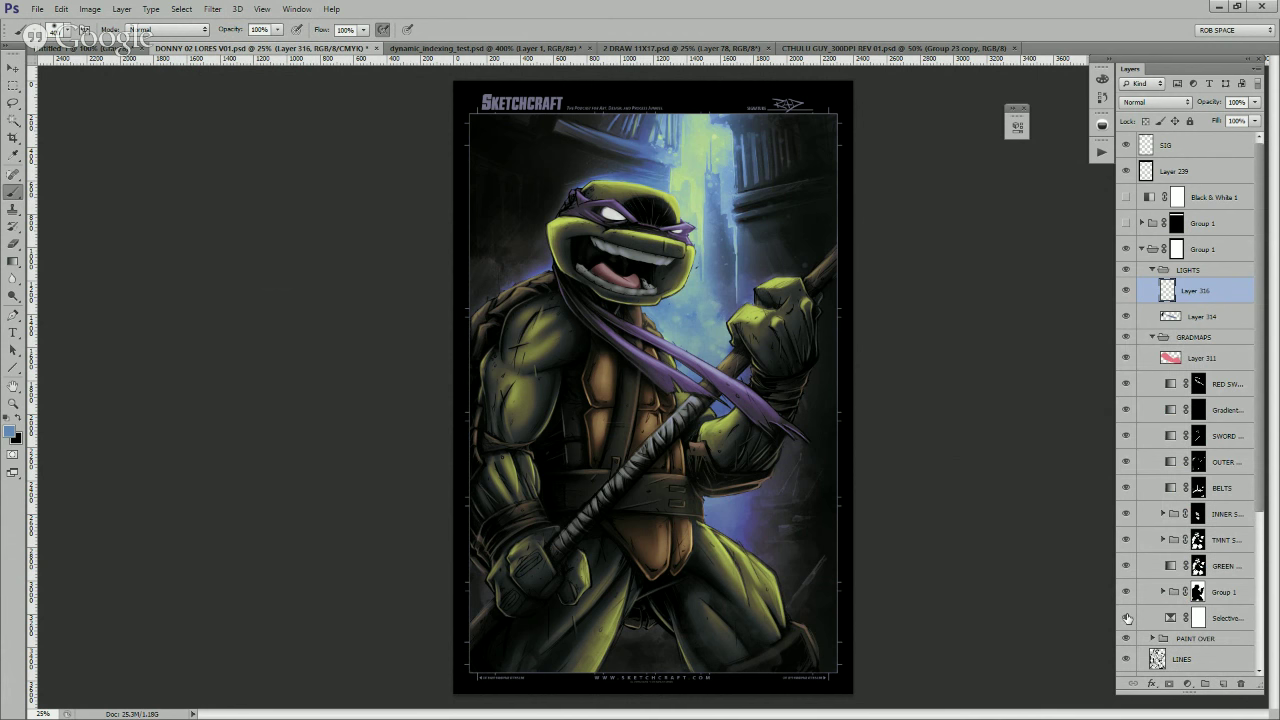
pyautogui.click(1128, 594)
pyautogui.click(1128, 594)
pyautogui.click(1162, 595)
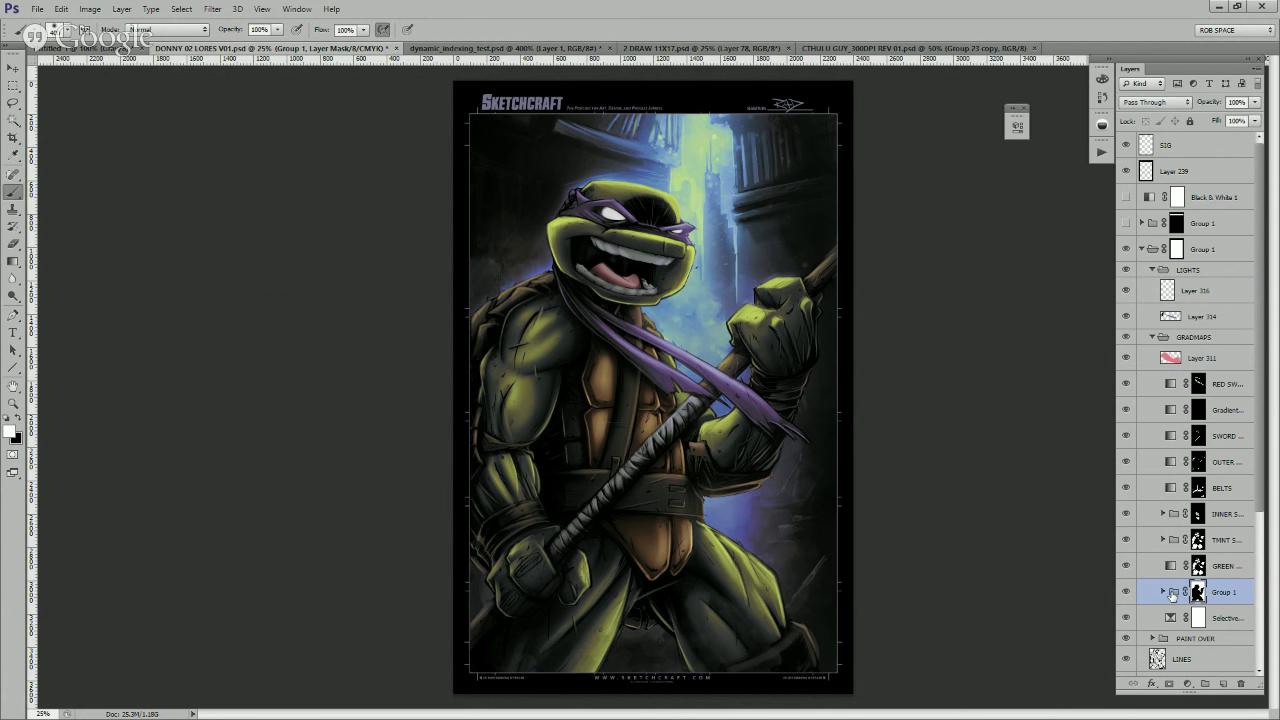
pyautogui.click(1164, 592)
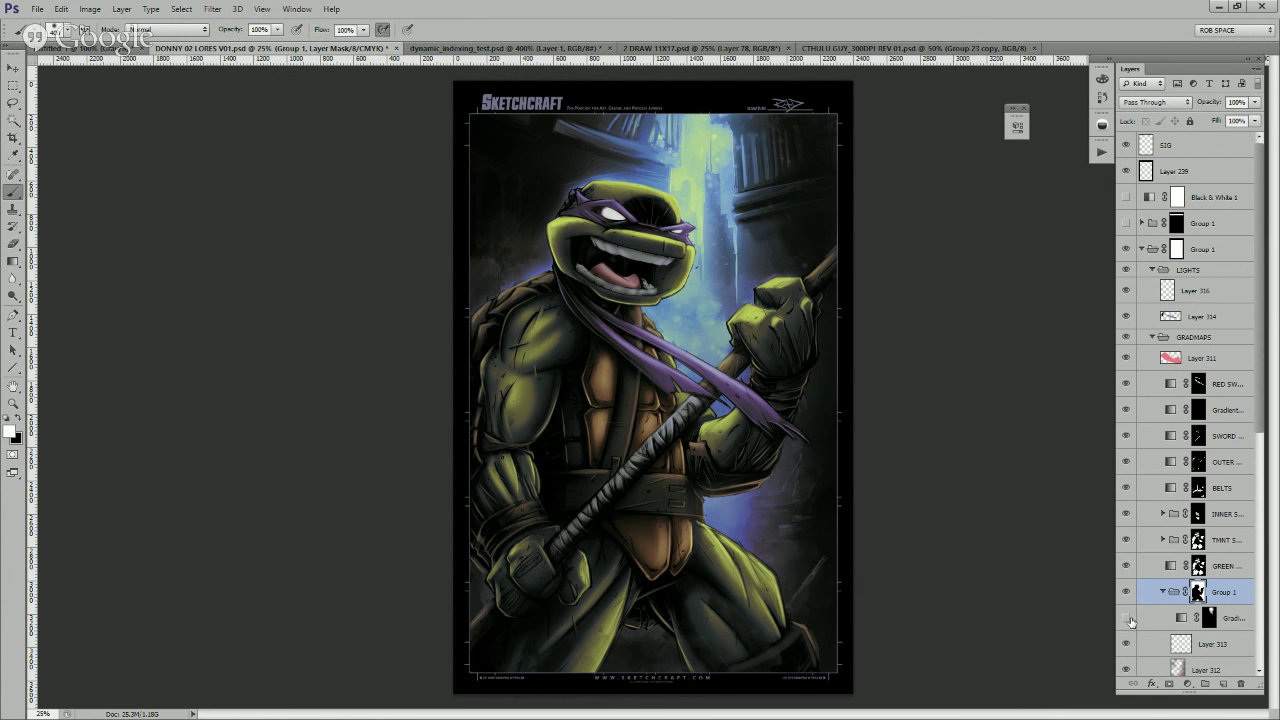
pyautogui.click(1164, 592)
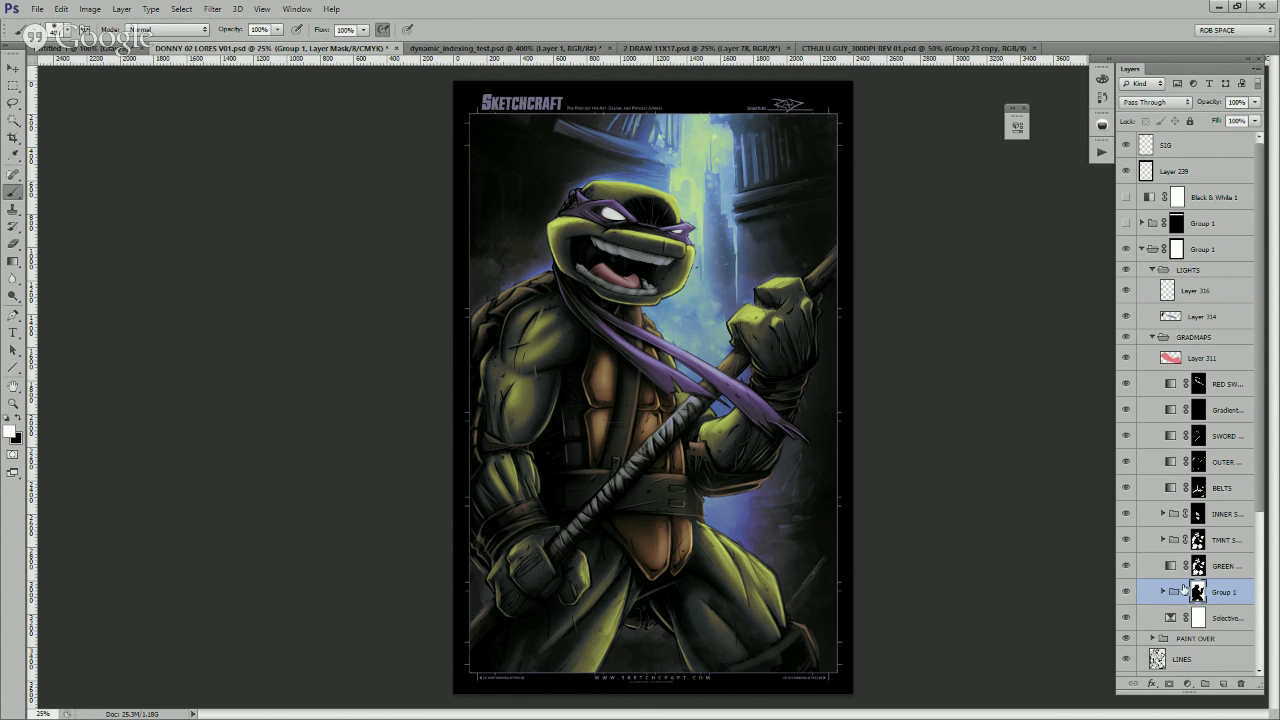
pyautogui.click(1127, 593)
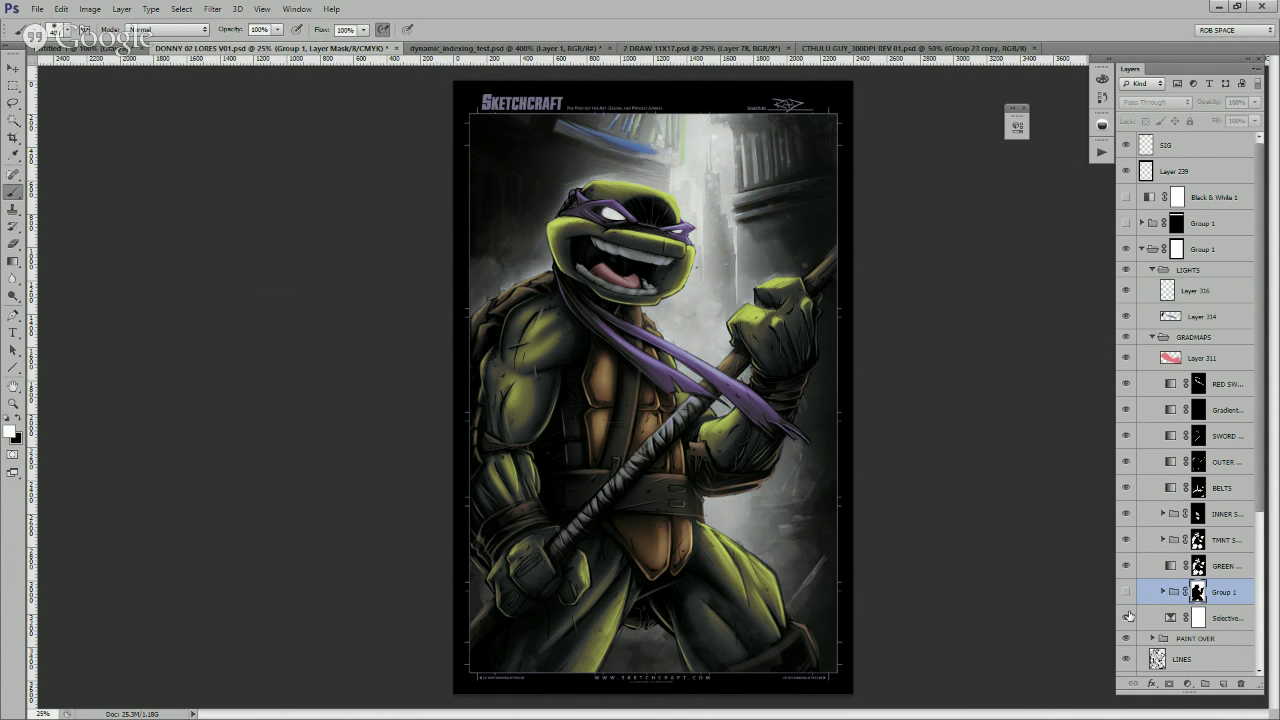
pyautogui.click(1127, 593)
# - Duplicate the gradient map inside the GRADMAPS Group 1 and move the copy above the LIGHTS group
pyautogui.click(1164, 592)
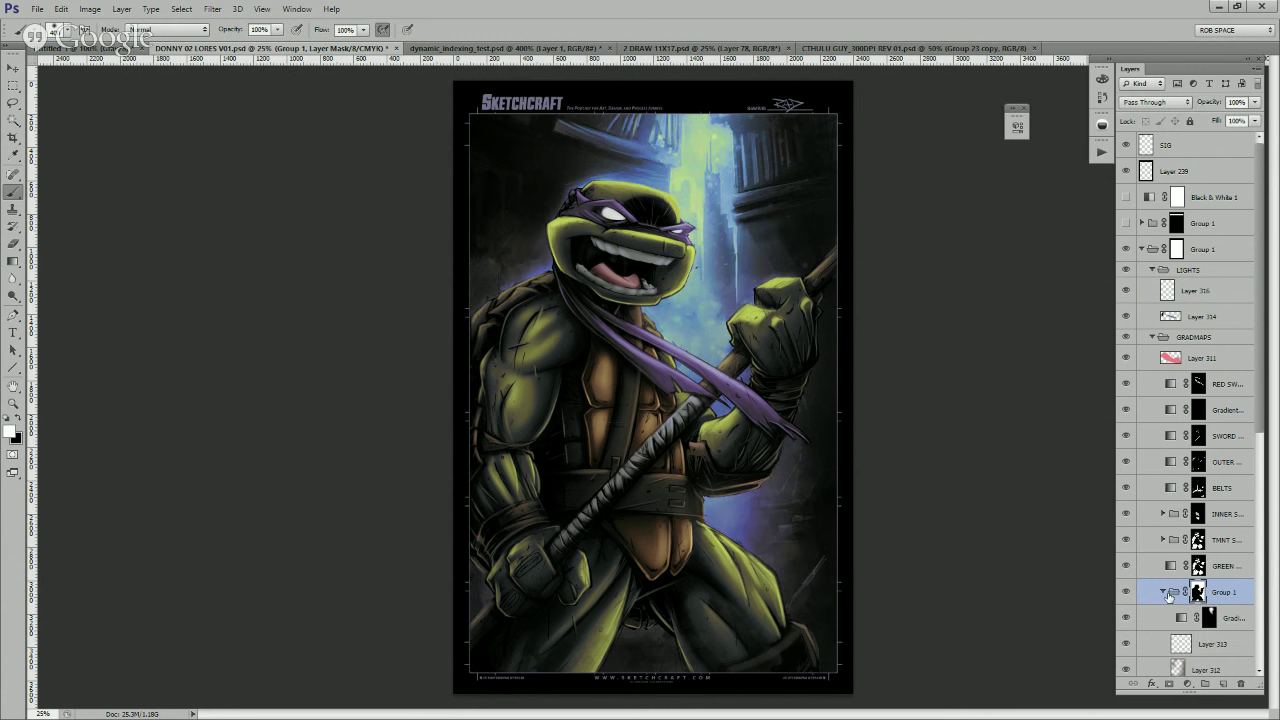
pyautogui.click(1174, 617)
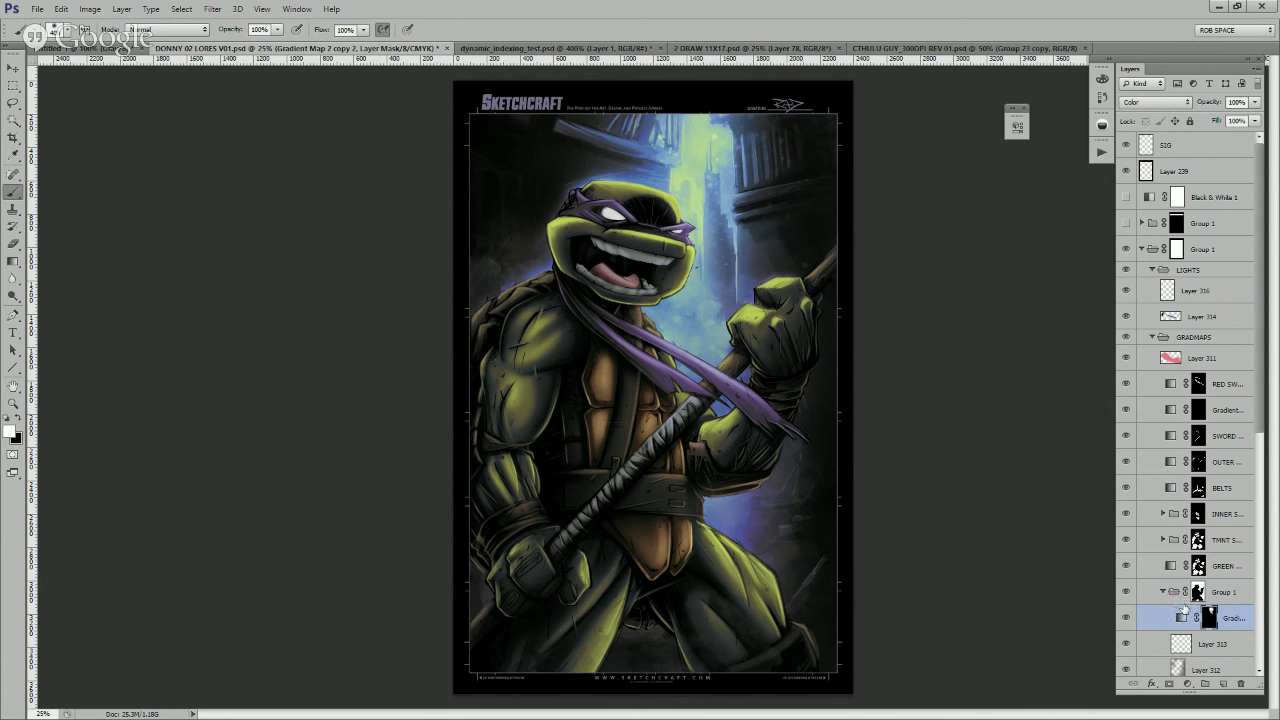
pyautogui.hotkey('ctrl', 'j')
pyautogui.moveTo(1190, 617); pyautogui.dragTo(1183, 262)
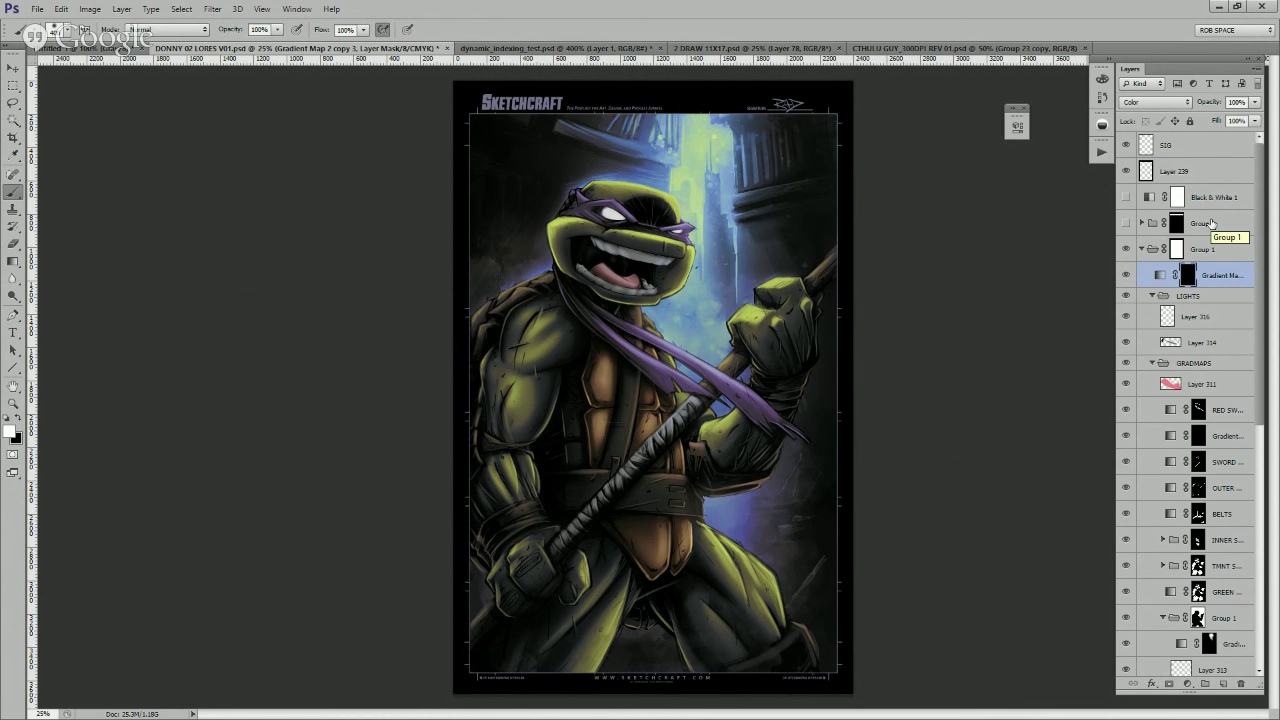
# - Preview the gradient map copy through an inverted mask, set its blending to Normal, and turn the mask black again
pyautogui.hotkey('ctrl', 'i')
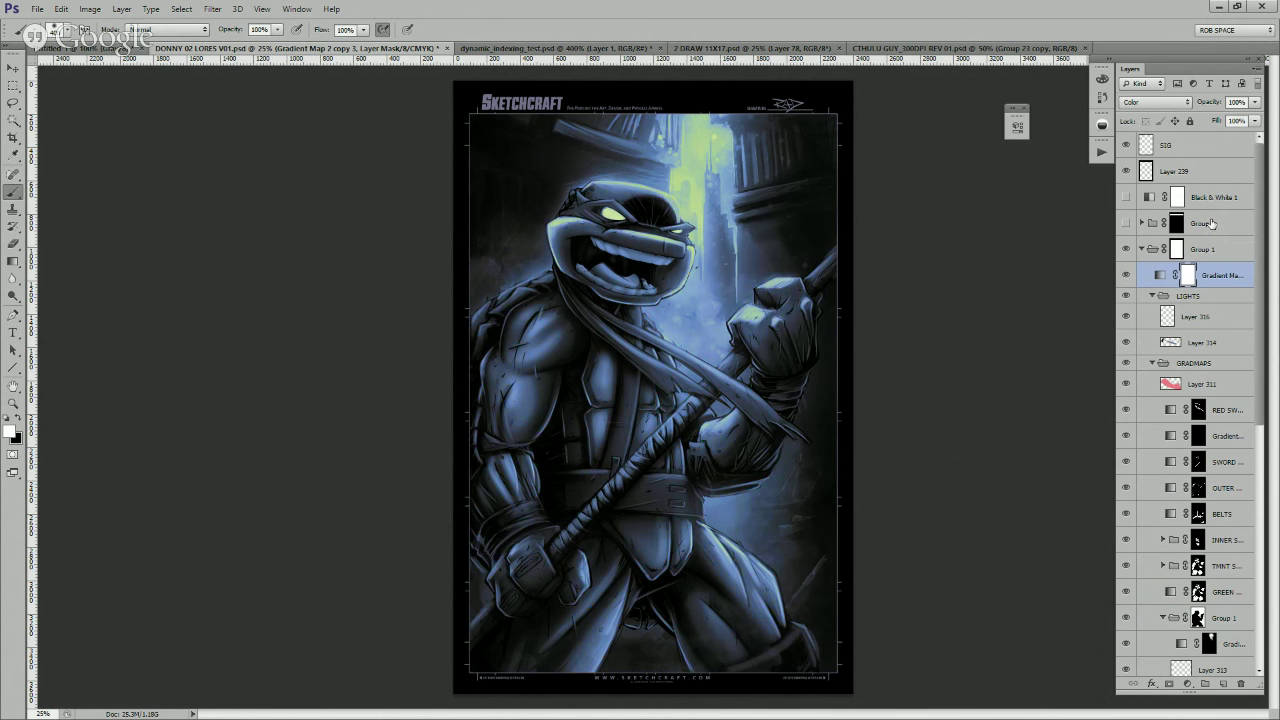
pyautogui.hotkey('ctrl', 'i')
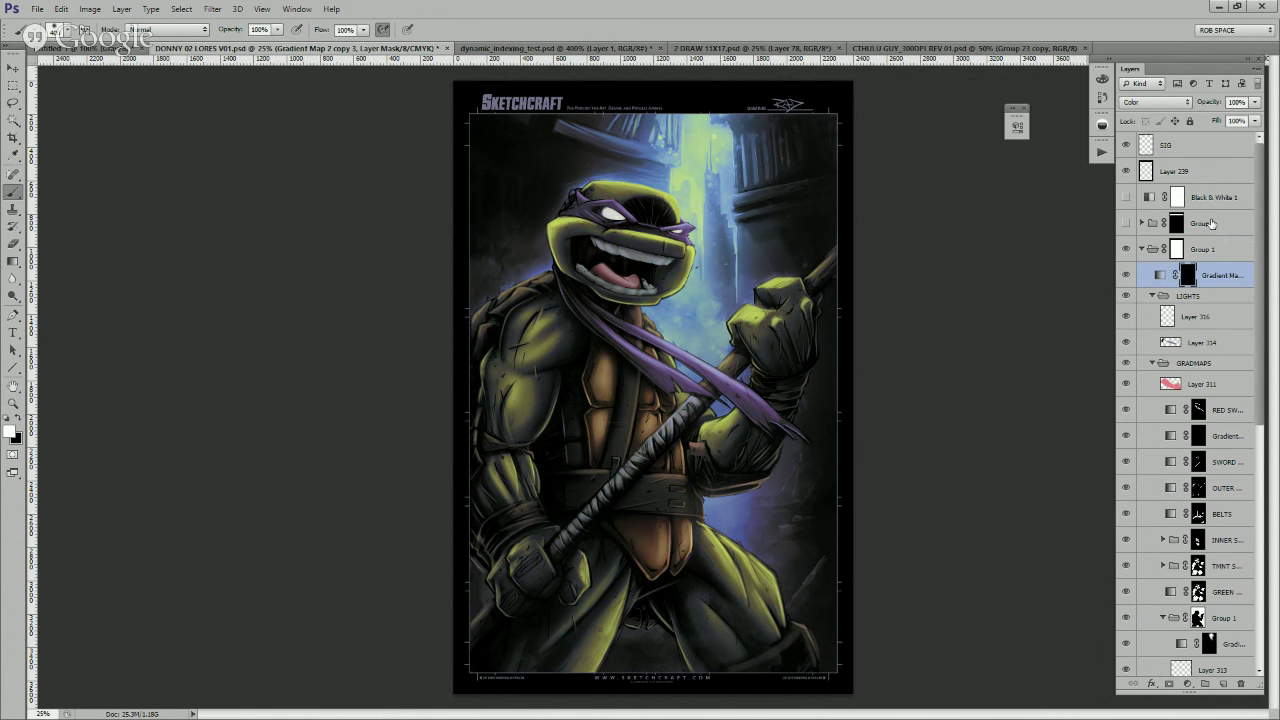
pyautogui.hotkey('ctrl', 'i')
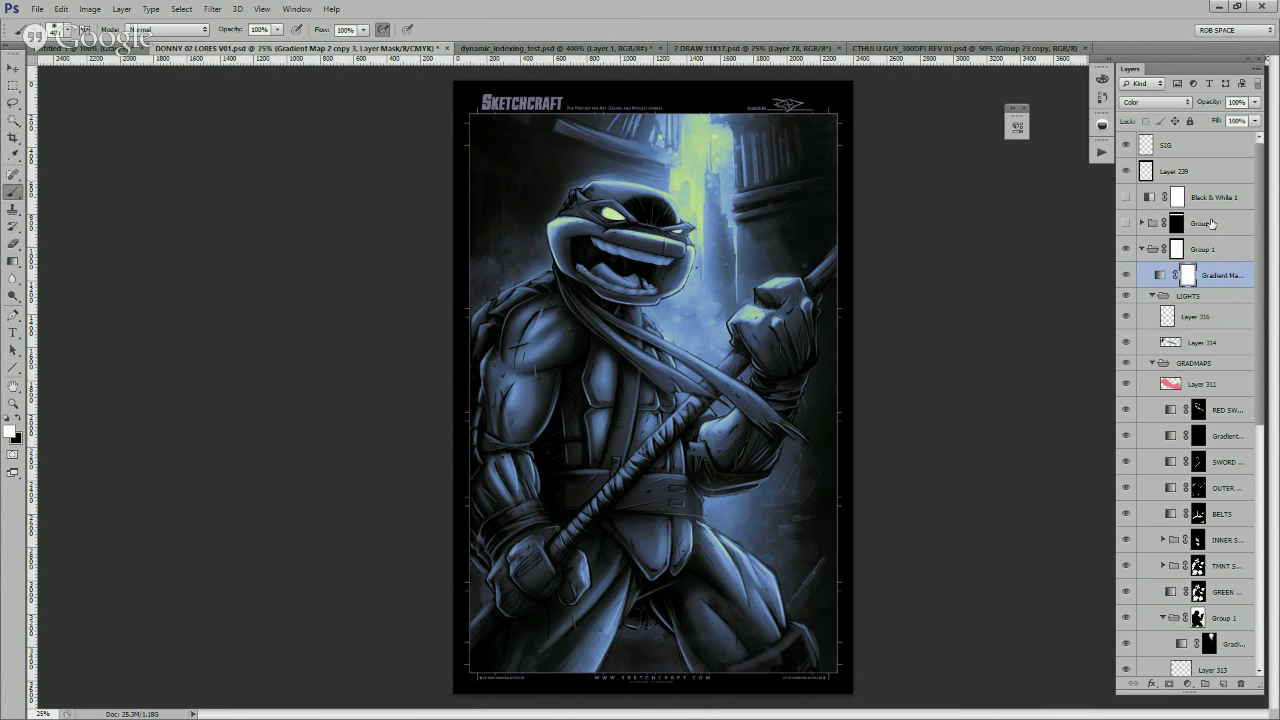
pyautogui.click(1148, 104)
pyautogui.click(1146, 92)
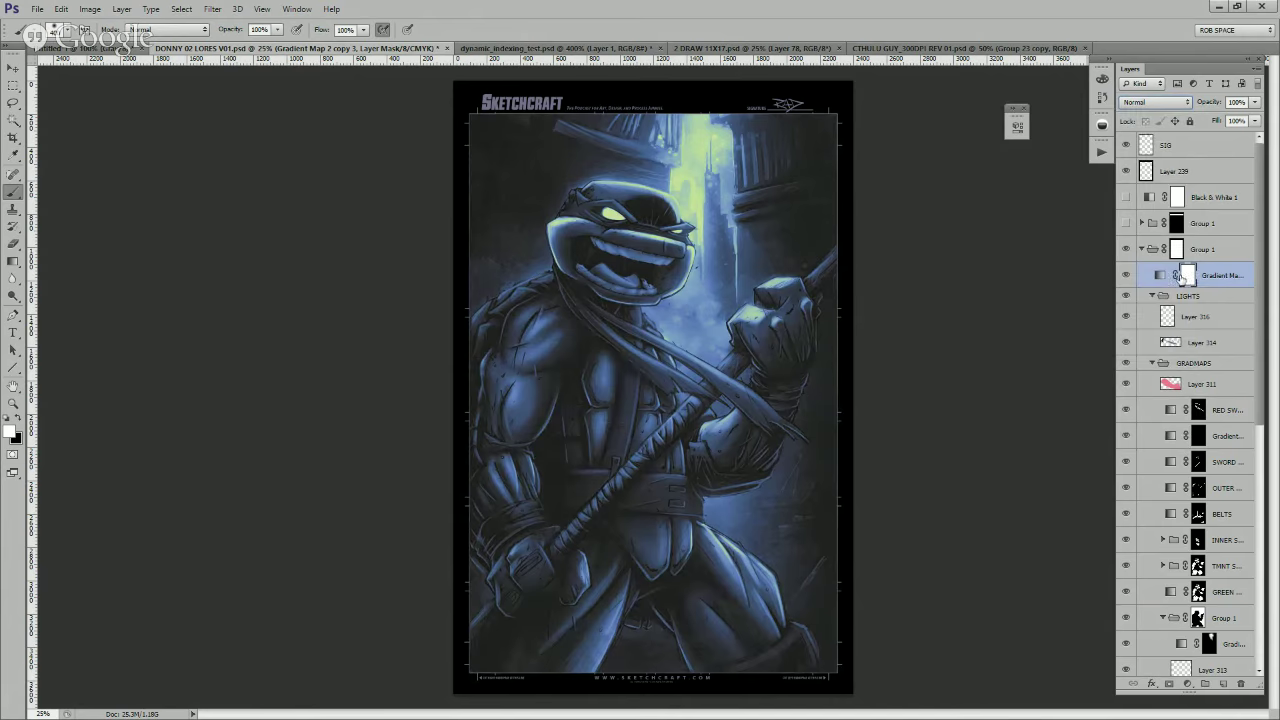
pyautogui.hotkey('ctrl', 'i')
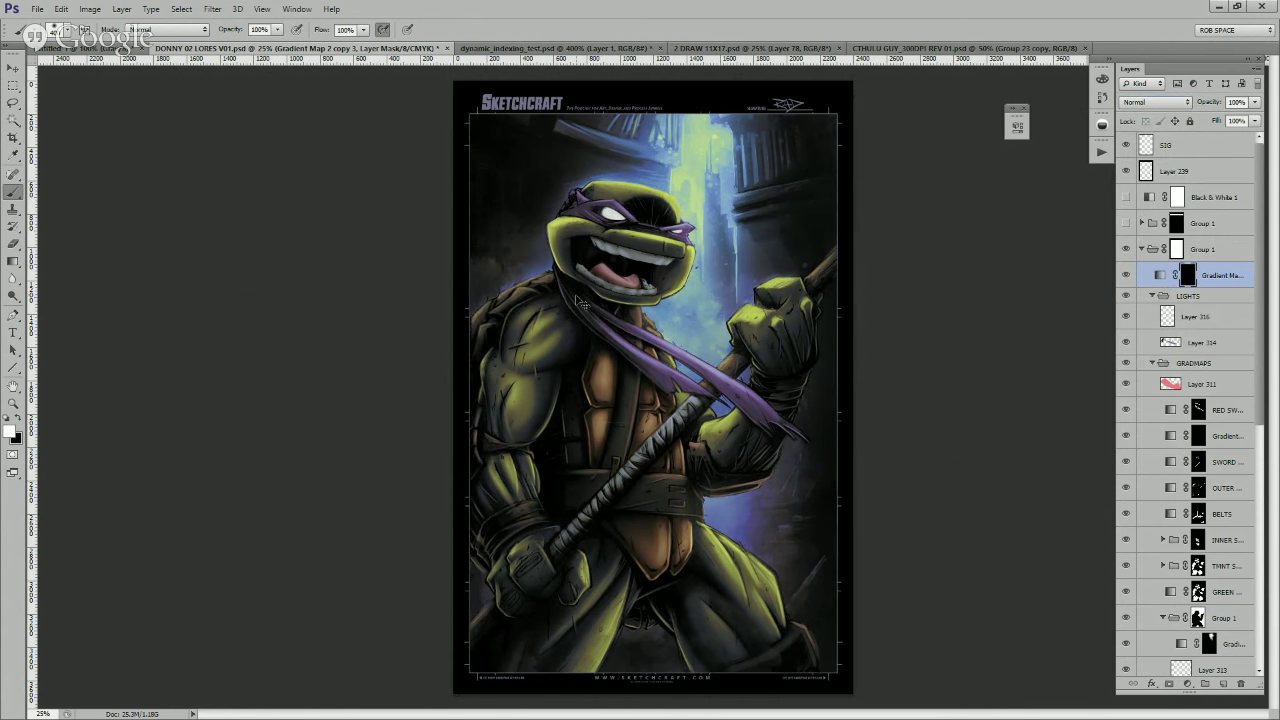
# - Hide the gradient map copy above LIGHTS and add a new layer above it
pyautogui.press('x')
pyautogui.click(1126, 275)
pyautogui.click(1224, 686)
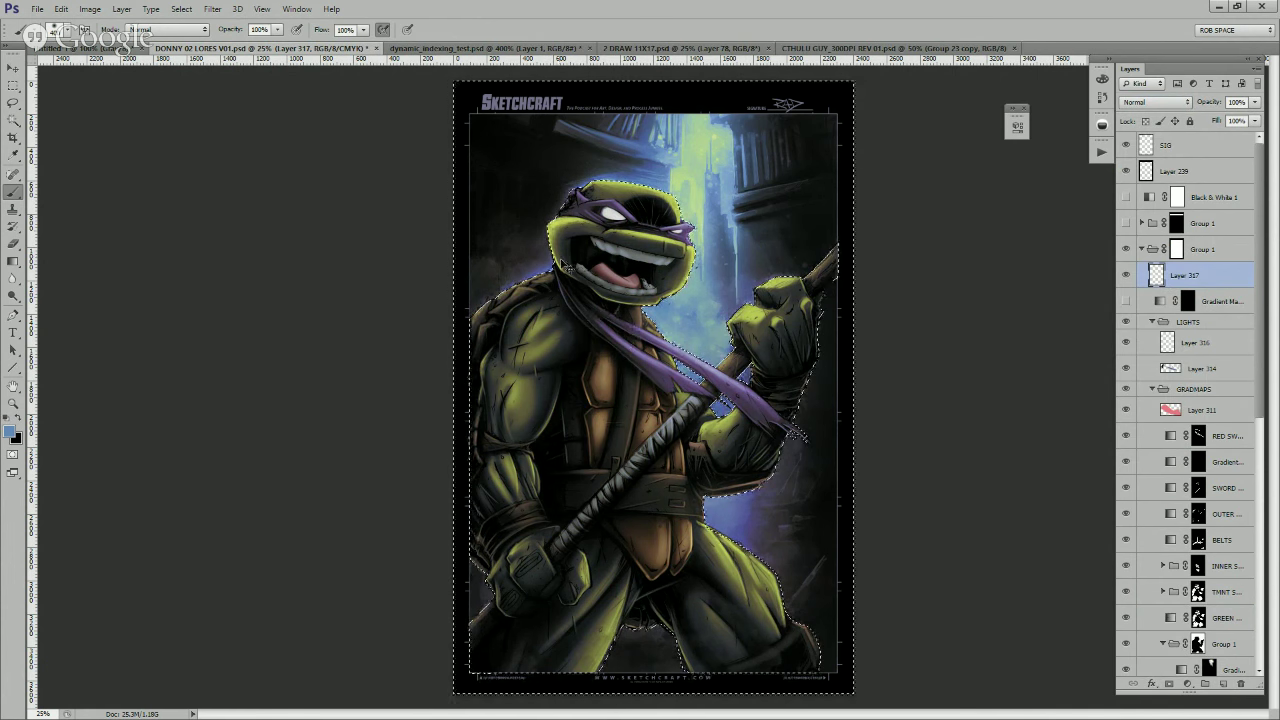
# - Paint a soft glow around the turtle's head using purple-blue and blue tones sampled from the background
pyautogui.keyDown('alt'); pyautogui.click(545, 266); pyautogui.keyUp('alt')
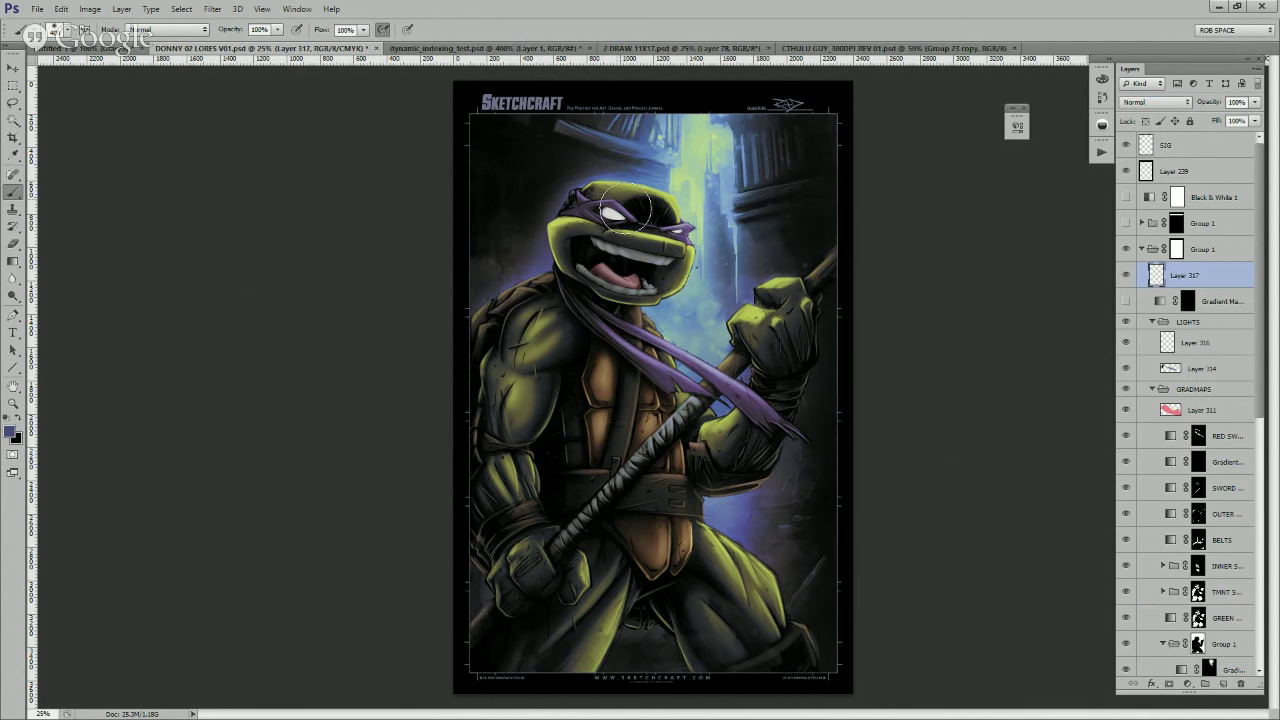
pyautogui.press('x')
pyautogui.keyDown('alt'); pyautogui.click(652, 172); pyautogui.keyUp('alt')
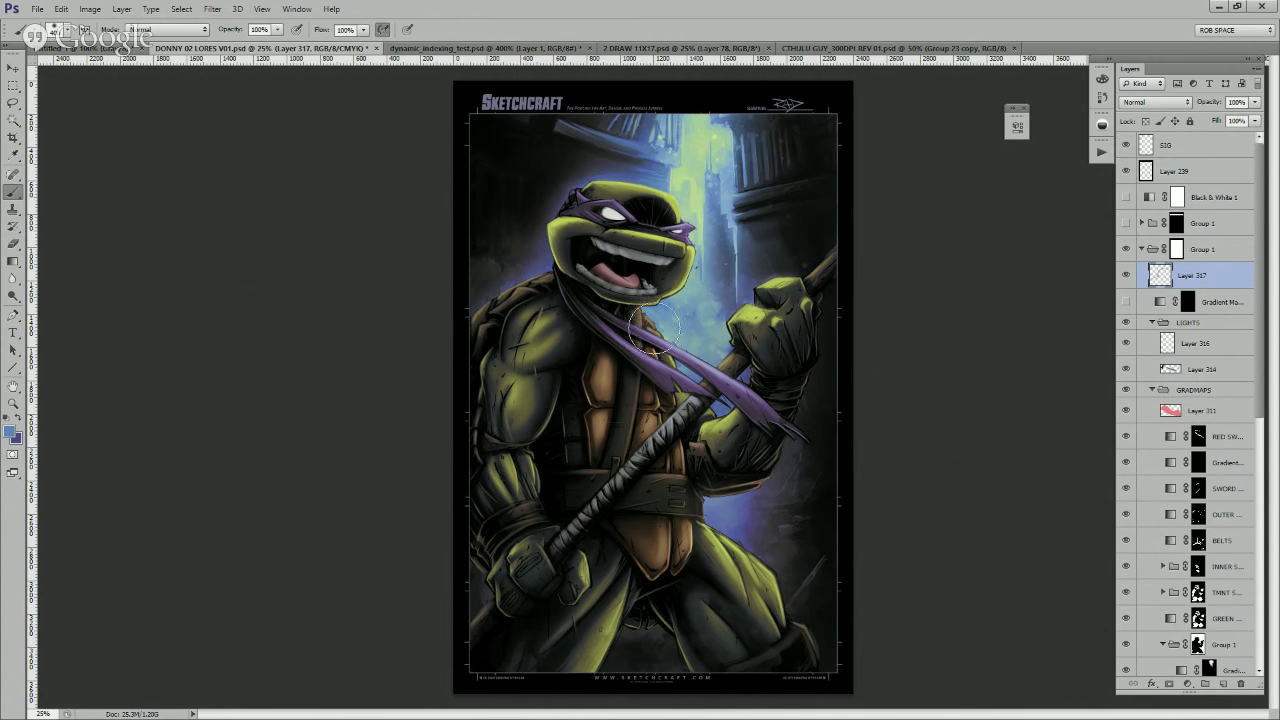
pyautogui.press('x')
pyautogui.press('x')
# - Sample the background's light green and brush a soft glow around the turtle's chin, neck and hip
pyautogui.keyDown('alt'); pyautogui.click(696, 225); pyautogui.keyUp('alt')
pyautogui.moveTo(640, 302)
pyautogui.mouseDown()
pyautogui.moveTo(670, 284)
pyautogui.moveTo(620, 325)
pyautogui.moveTo(641, 342)
pyautogui.moveTo(646, 387)
pyautogui.moveTo(650, 348)
pyautogui.moveTo(675, 337)
pyautogui.moveTo(655, 400)
pyautogui.mouseUp()
pyautogui.moveTo(639, 315)
pyautogui.mouseDown()
pyautogui.moveTo(669, 262)
pyautogui.moveTo(648, 214)
pyautogui.moveTo(636, 251)
pyautogui.moveTo(672, 230)
pyautogui.mouseUp()
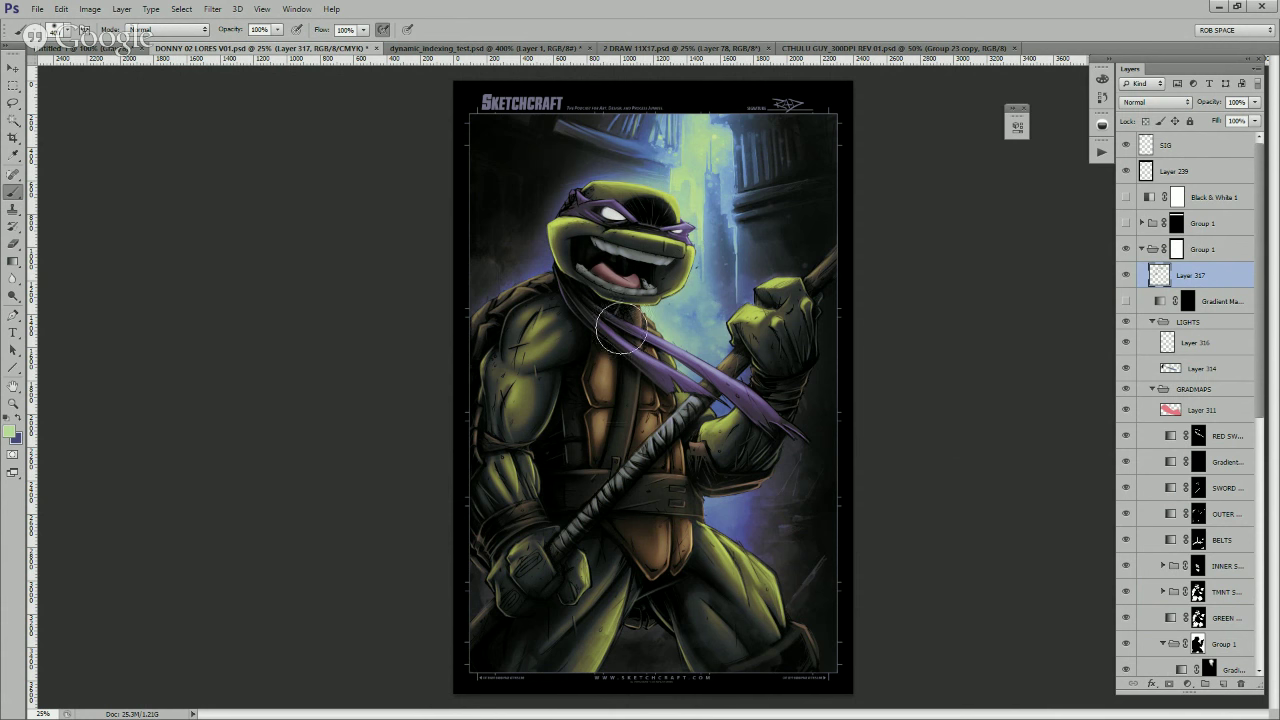
pyautogui.moveTo(727, 473); pyautogui.dragTo(729, 481)
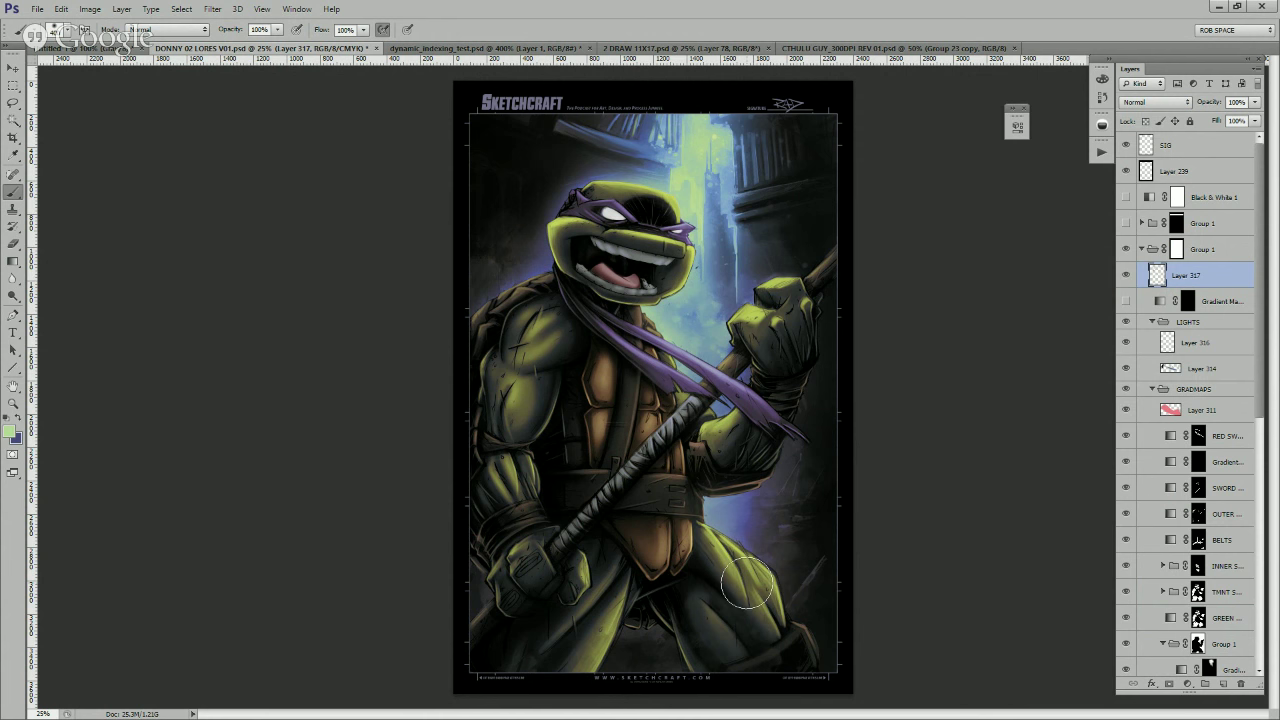
# - Try to outline the white of the turtle's larger eye with a lasso selection, then clear it
pyautogui.press('x')
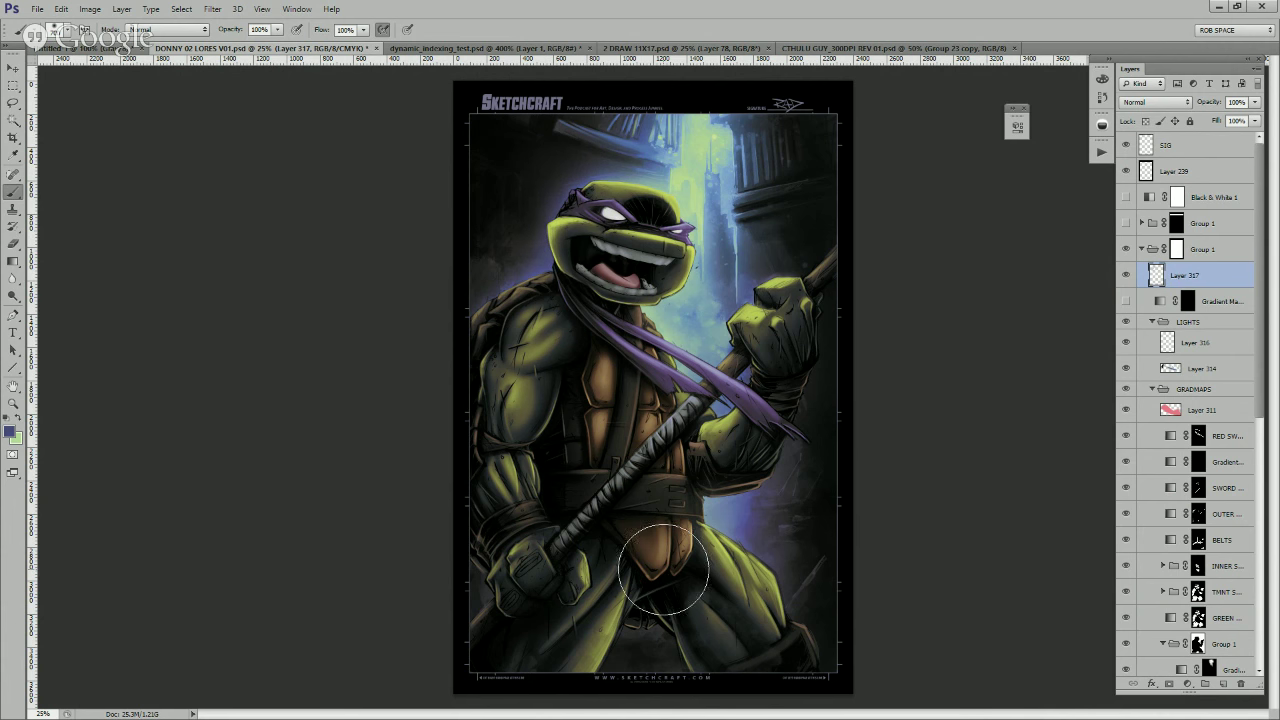
pyautogui.press('z')
pyautogui.click(653, 238)
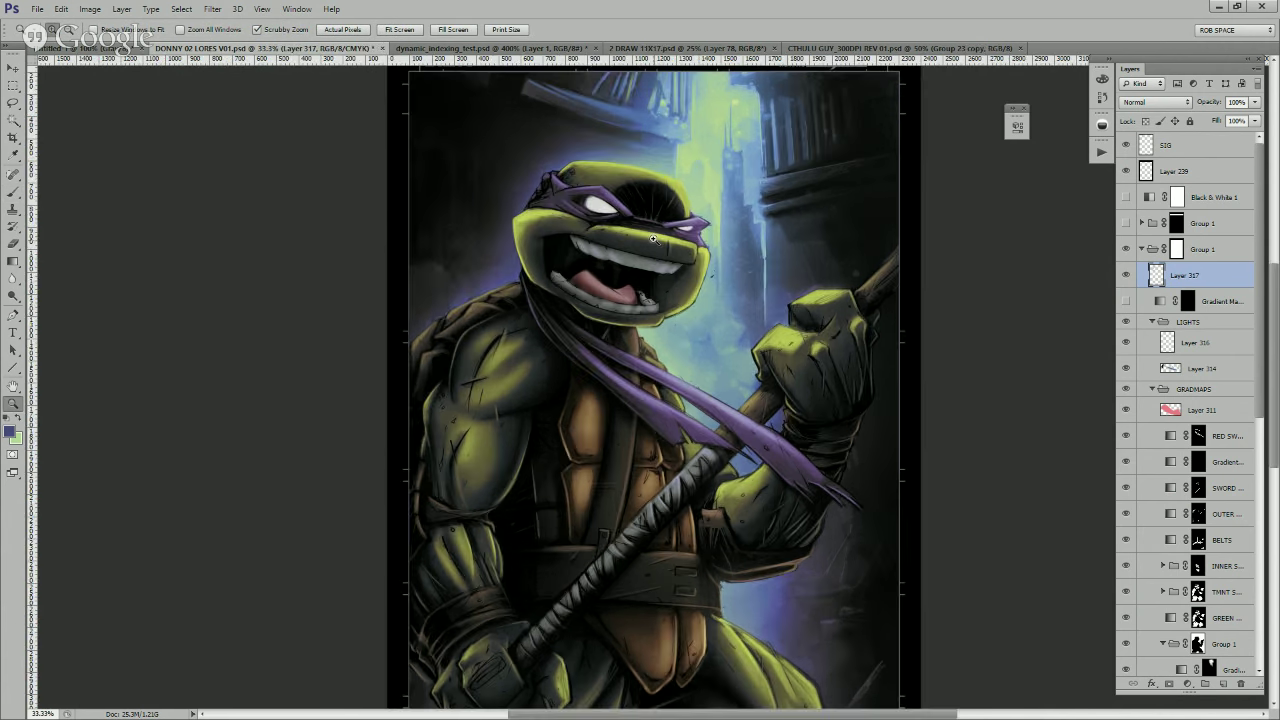
pyautogui.click(653, 238)
pyautogui.press('l')
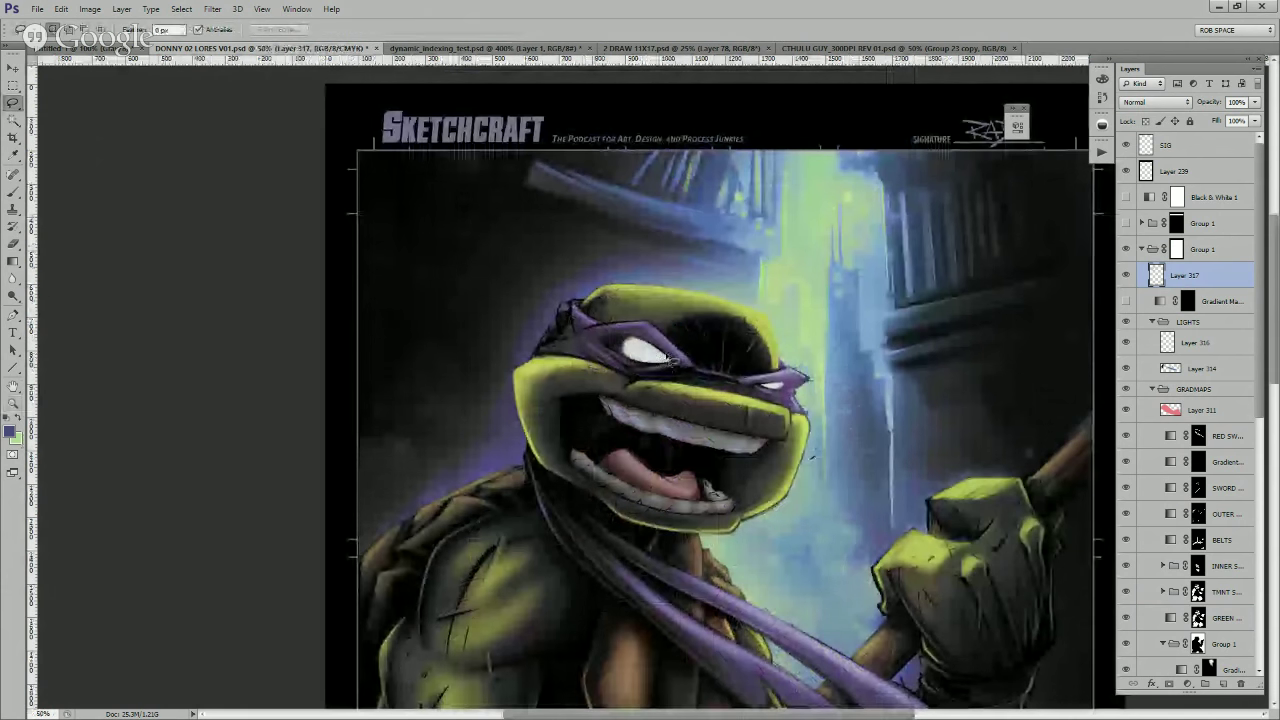
pyautogui.moveTo(676, 366)
pyautogui.mouseDown()
pyautogui.moveTo(655, 342)
pyautogui.moveTo(628, 340)
pyautogui.moveTo(632, 368)
pyautogui.mouseUp()
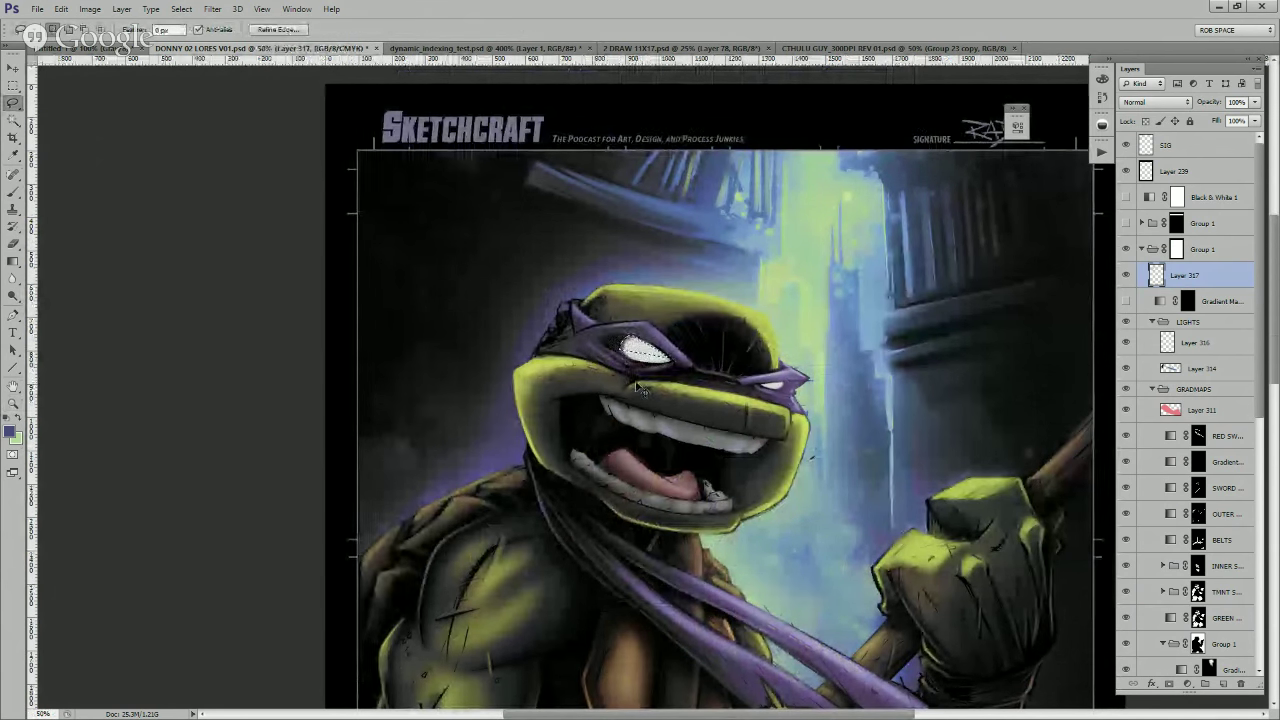
pyautogui.hotkey('ctrl', 'd')
# - Choose a smaller brush, check the RED SWORD gradient map's effect, and make Layer 316 in the LIGHTS group active
pyautogui.press('b')
pyautogui.rightClick(634, 299)
pyautogui.click(712, 438)
pyautogui.click(605, 410)
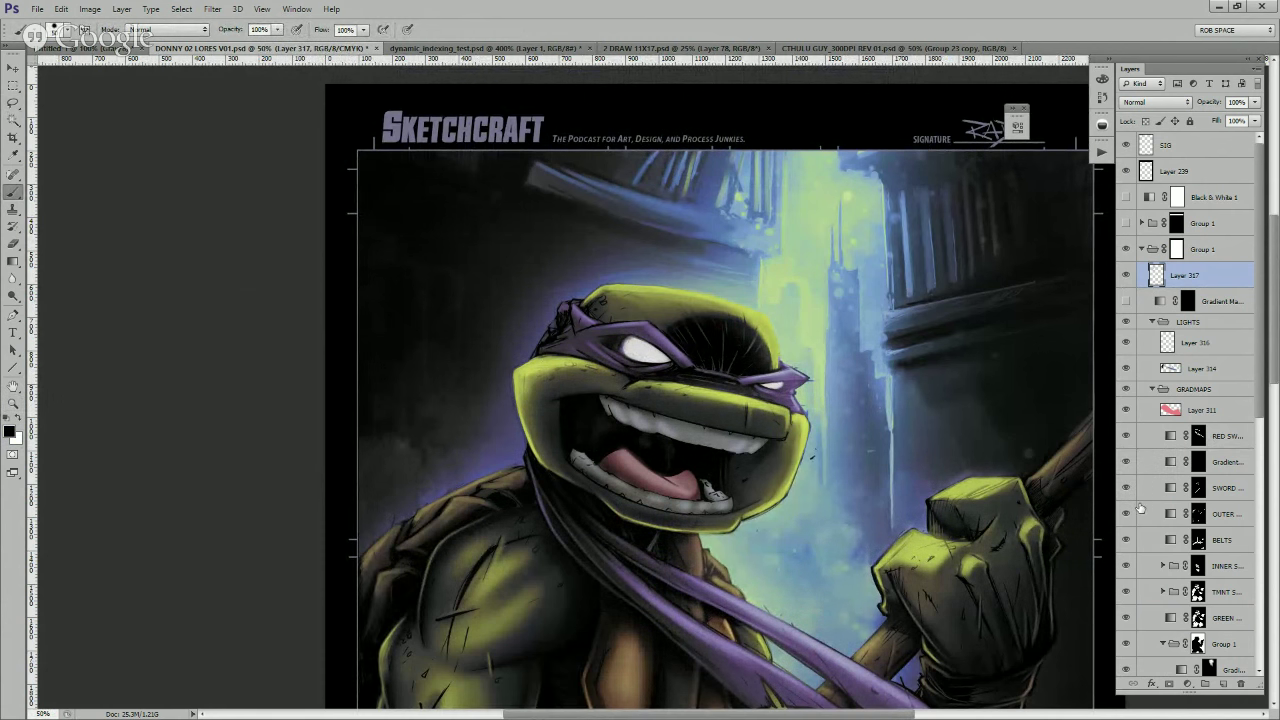
pyautogui.click(1125, 436)
pyautogui.click(1125, 436)
pyautogui.click(1197, 438)
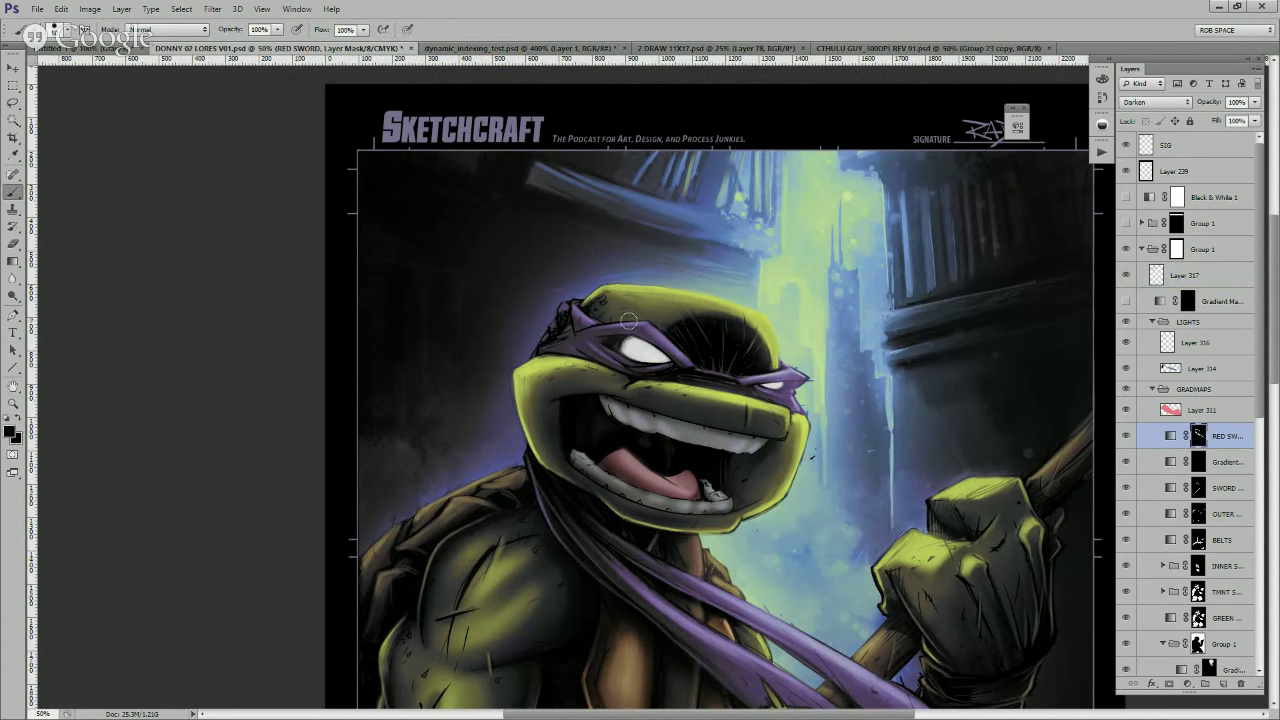
pyautogui.click(1190, 344)
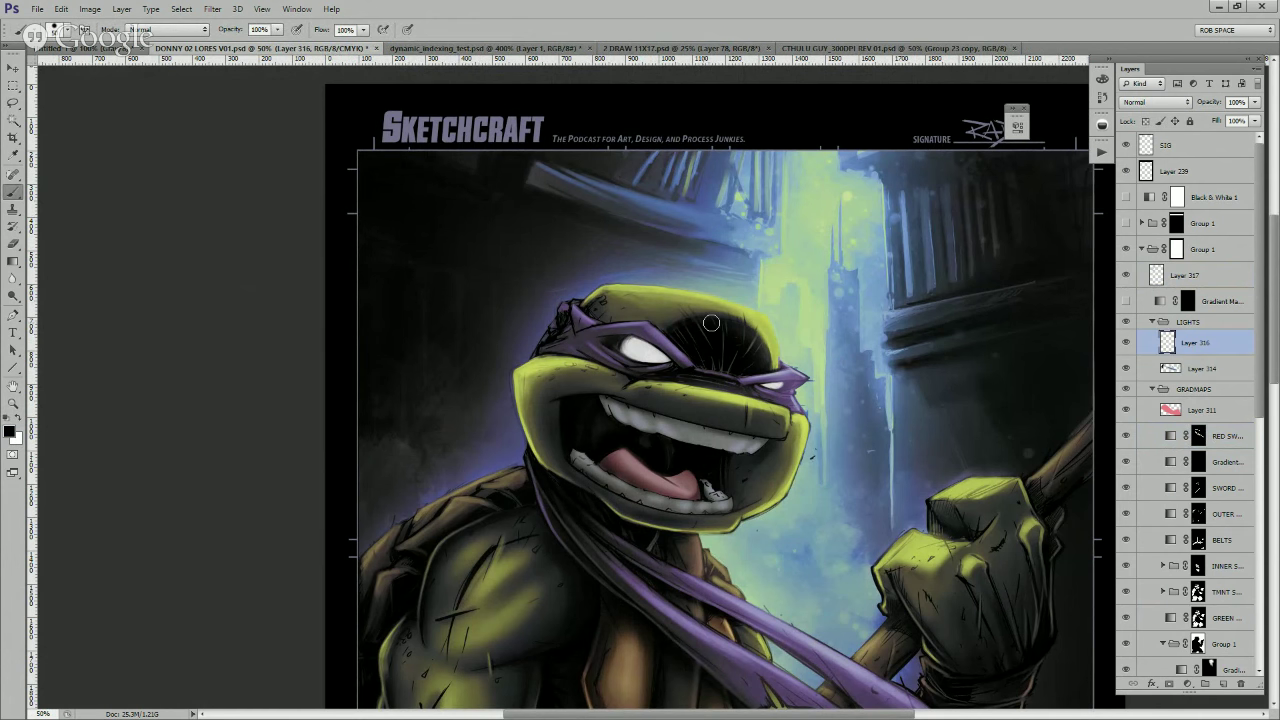
# - Lasso the white of the larger eye, choose a brush for shading it, and hide the selection edges
pyautogui.press('l')
pyautogui.moveTo(672, 359)
pyautogui.mouseDown()
pyautogui.moveTo(623, 345)
pyautogui.moveTo(637, 339)
pyautogui.moveTo(648, 370)
pyautogui.moveTo(680, 362)
pyautogui.mouseUp()
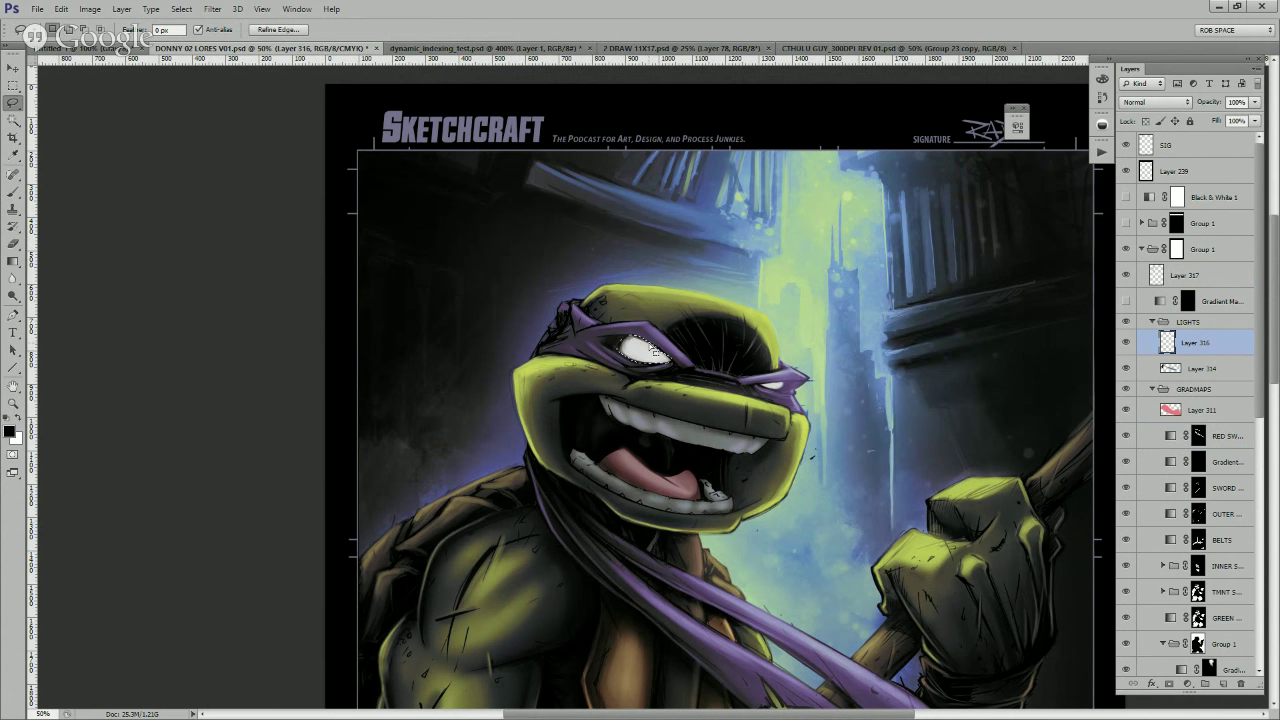
pyautogui.press('b')
pyautogui.rightClick(655, 352)
pyautogui.click(683, 410)
pyautogui.press('Return')
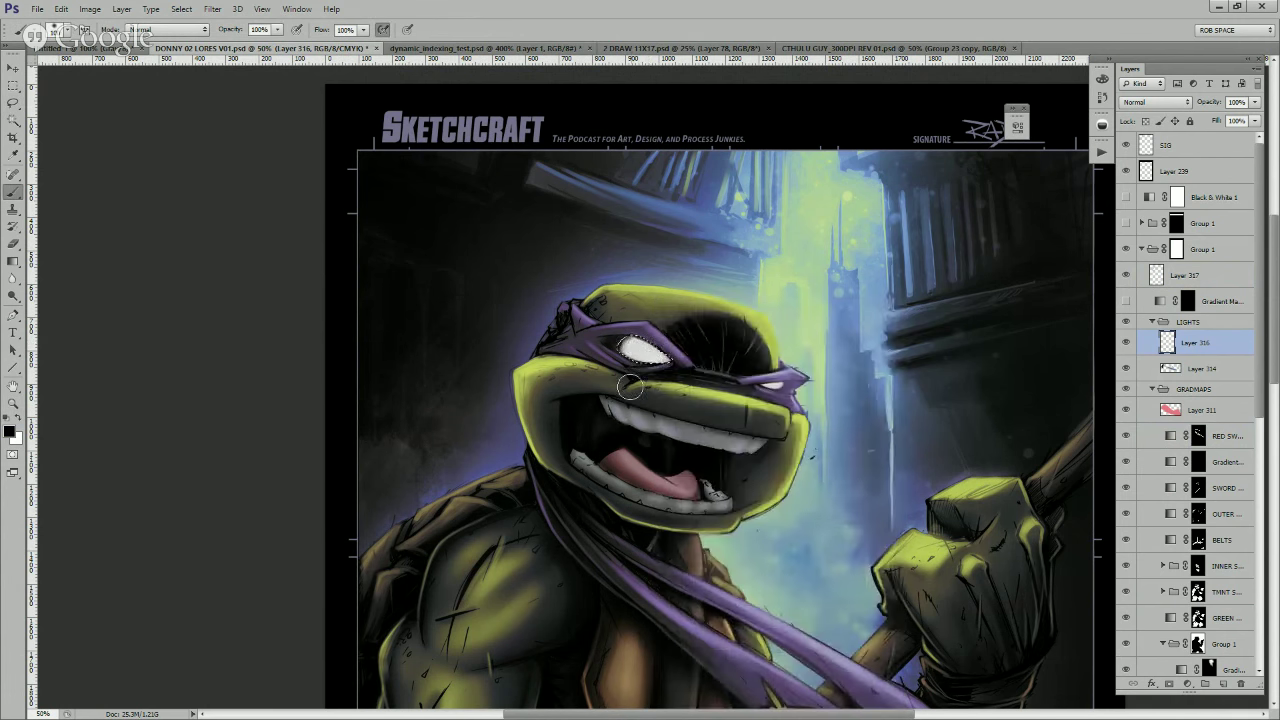
pyautogui.hotkey('ctrl', 'h')
# - Try to brush a dark stroke along the upper edge of the larger eye, then undo it
pyautogui.moveTo(625, 331)
pyautogui.mouseDown()
pyautogui.moveTo(681, 359)
pyautogui.moveTo(639, 325)
pyautogui.moveTo(614, 340)
pyautogui.moveTo(615, 324)
pyautogui.moveTo(598, 320)
pyautogui.moveTo(610, 348)
pyautogui.moveTo(645, 325)
pyautogui.mouseUp()
pyautogui.hotkey('ctrl', 'z')
pyautogui.hotkey('ctrl', 'z')
# - Add a new layer directly above Layer 316 in the LIGHTS group
pyautogui.click(1200, 484)
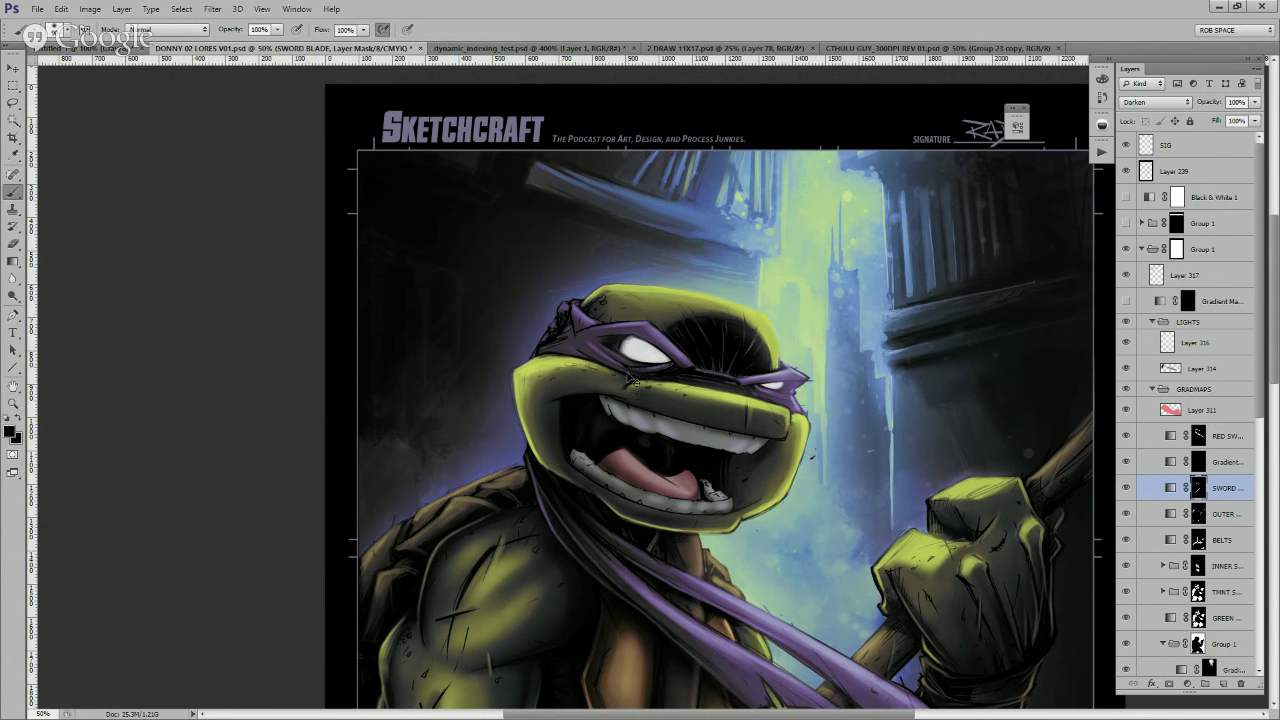
pyautogui.press('x')
pyautogui.click(1203, 350)
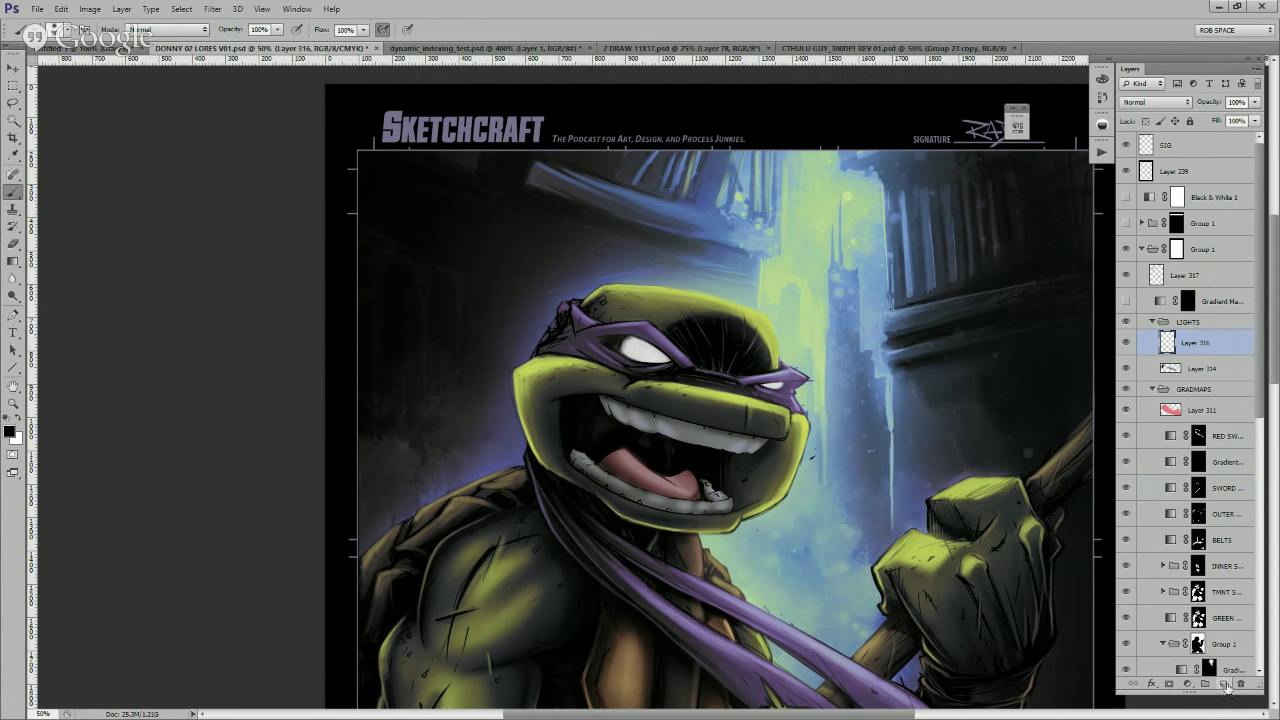
pyautogui.click(1222, 683)
pyautogui.press('x')
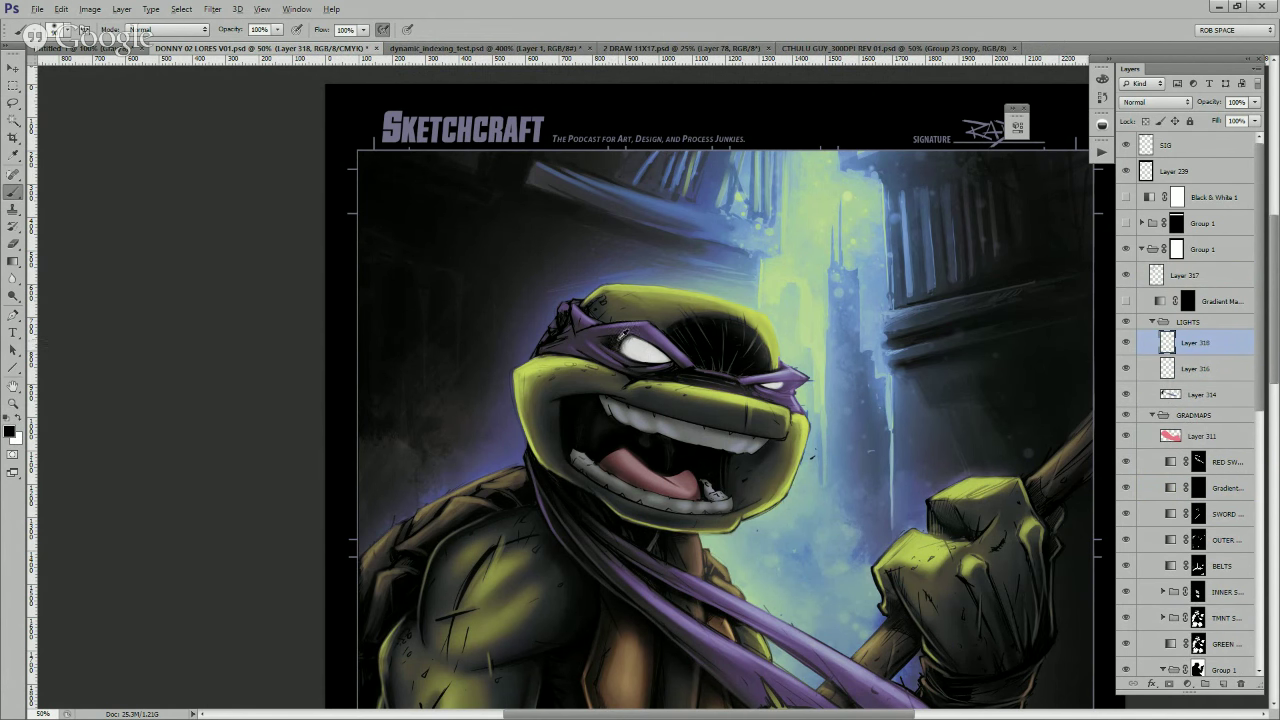
# - Try to shade the rim of the larger eye with a dark blue-grey sampled above the head, undoing the strokes
pyautogui.keyDown('alt'); pyautogui.click(635, 210); pyautogui.keyUp('alt')
pyautogui.moveTo(615, 336)
pyautogui.mouseDown()
pyautogui.moveTo(671, 343)
pyautogui.moveTo(628, 330)
pyautogui.moveTo(612, 351)
pyautogui.moveTo(627, 322)
pyautogui.moveTo(623, 367)
pyautogui.moveTo(642, 322)
pyautogui.moveTo(676, 354)
pyautogui.moveTo(645, 326)
pyautogui.mouseUp()
pyautogui.hotkey('ctrl', 'z')
pyautogui.hotkey('ctrl', 'z')
pyautogui.hotkey('ctrl', 'z')
pyautogui.moveTo(686, 361)
pyautogui.mouseDown()
pyautogui.moveTo(697, 253)
pyautogui.moveTo(661, 342)
pyautogui.moveTo(679, 354)
pyautogui.moveTo(628, 319)
pyautogui.moveTo(692, 377)
pyautogui.mouseUp()
pyautogui.hotkey('ctrl', 'z')
pyautogui.hotkey('ctrl', 'z')
pyautogui.hotkey('ctrl', 'z')
# - Try a lasso-trimmed selection and a brush stroke on the larger eye, undo the stroke, and merge the new layer into Layer 316
pyautogui.press('l')
pyautogui.press('alt')
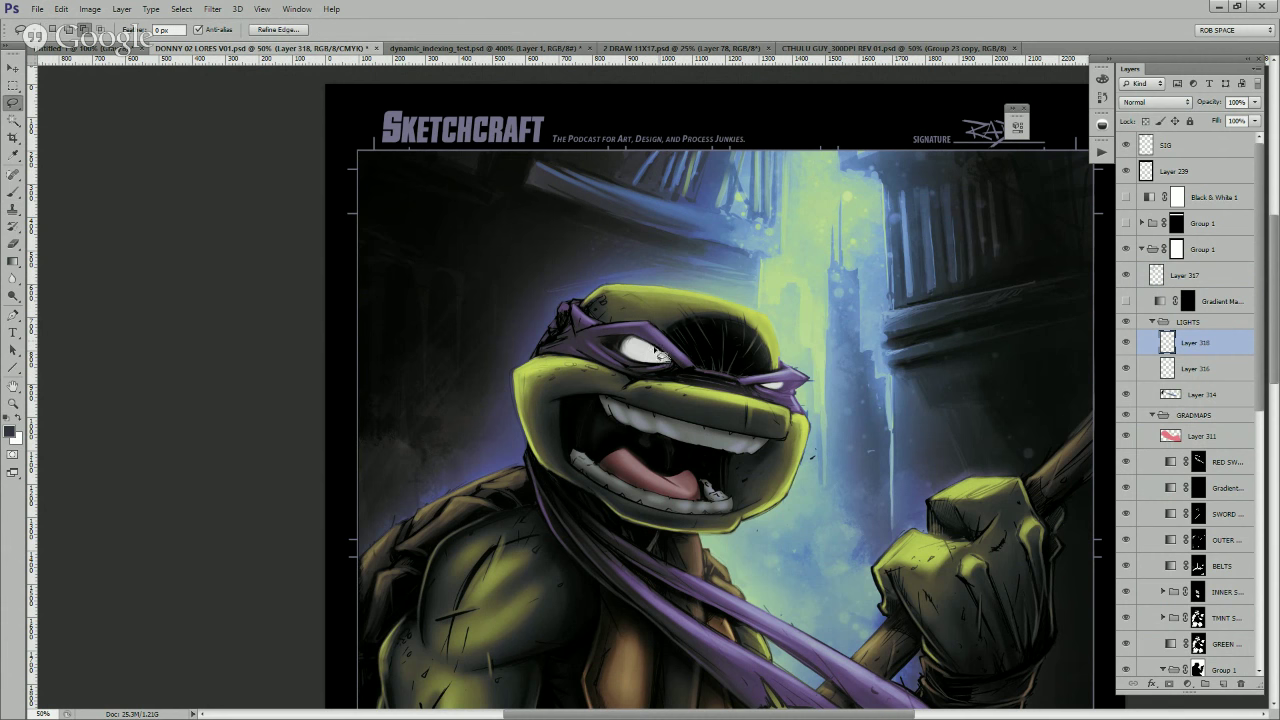
pyautogui.moveTo(634, 327)
pyautogui.mouseDown()
pyautogui.moveTo(681, 373)
pyautogui.moveTo(622, 350)
pyautogui.mouseUp()
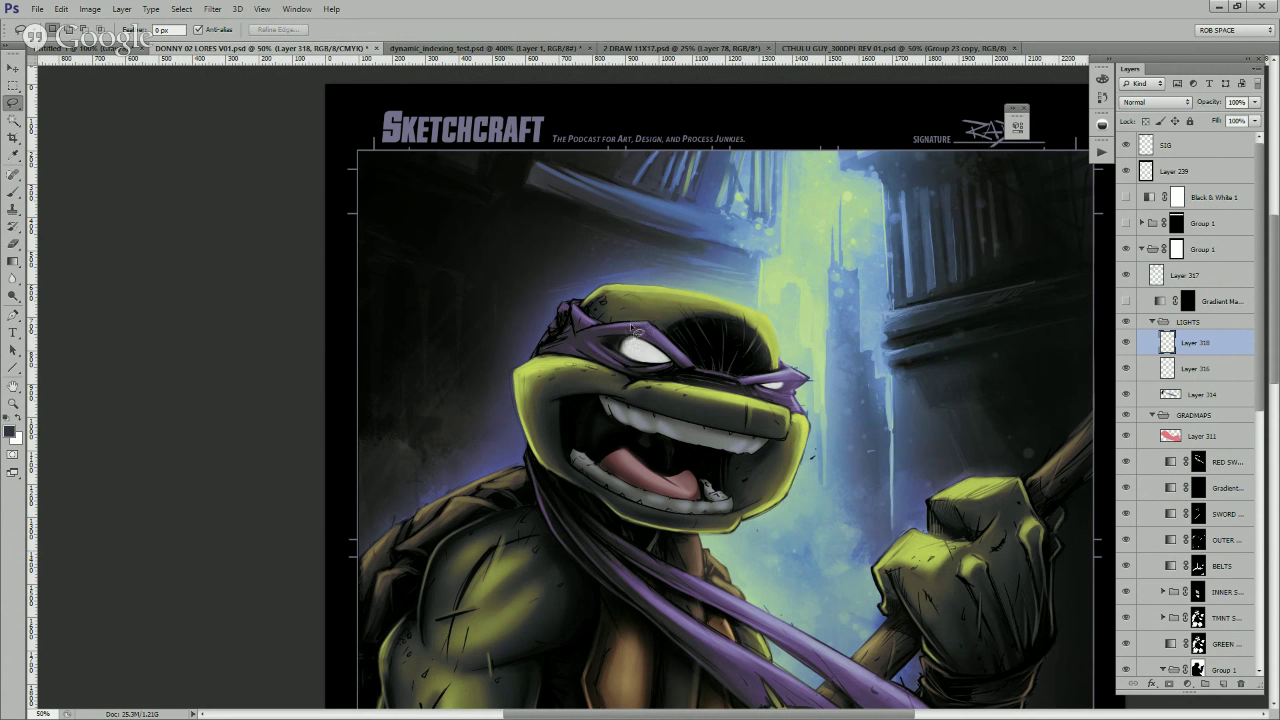
pyautogui.press('b')
pyautogui.moveTo(636, 334)
pyautogui.mouseDown()
pyautogui.moveTo(614, 352)
pyautogui.moveTo(634, 333)
pyautogui.moveTo(667, 354)
pyautogui.moveTo(634, 352)
pyautogui.mouseUp()
pyautogui.hotkey('ctrl', 'z')
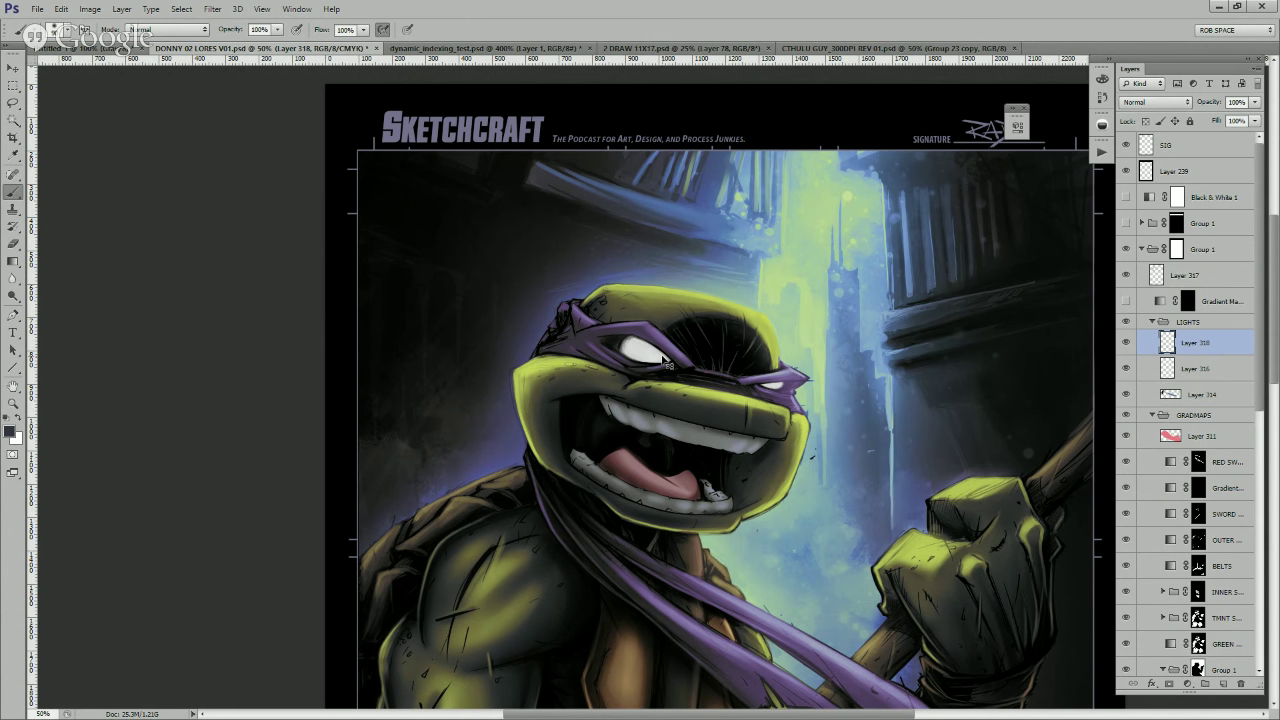
pyautogui.hotkey('ctrl', 'e')
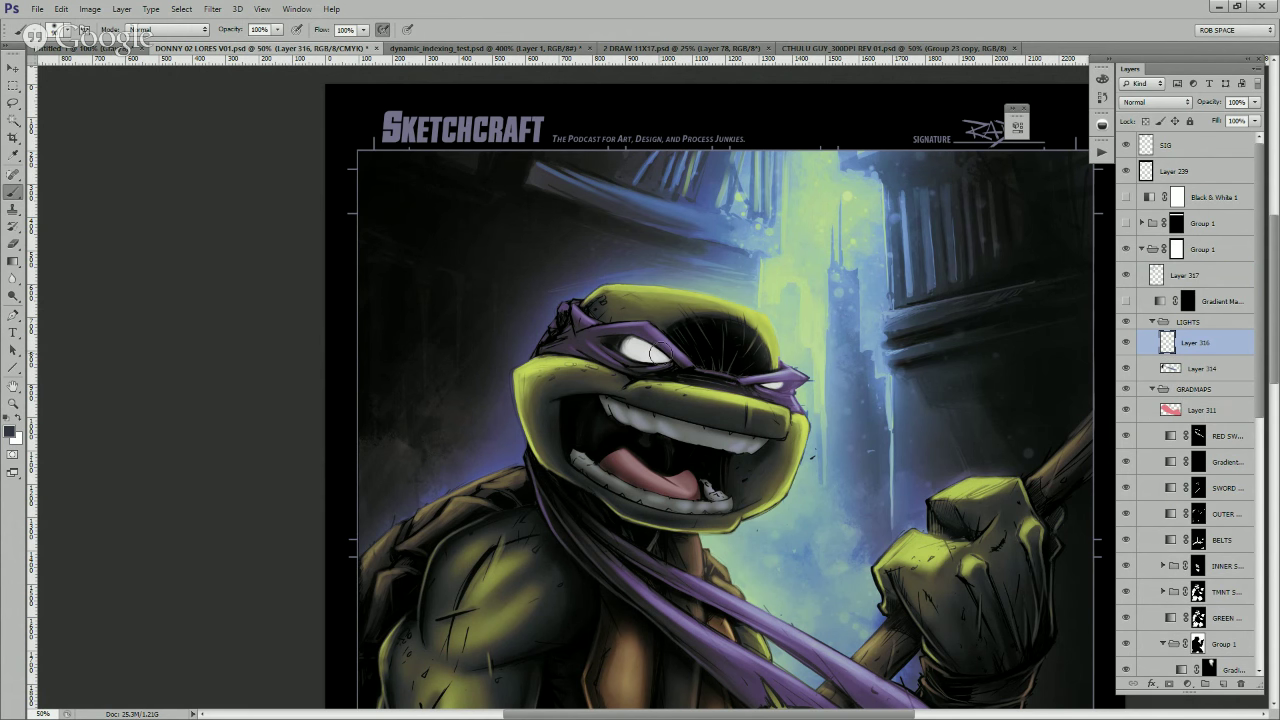
# - Try selecting the eye whites with the Magic Wand sampling all layers, including from FLAT COLORS, then deselect
pyautogui.press('w')
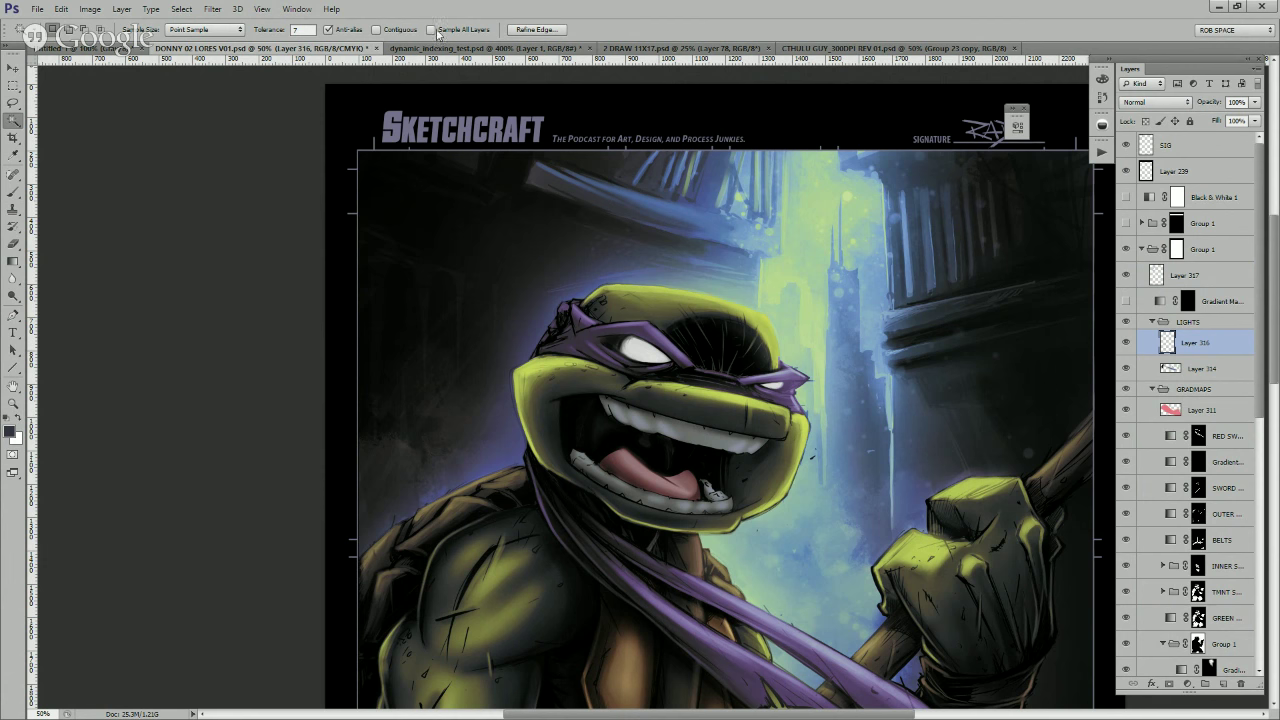
pyautogui.hotkey('ctrl', 'd')
pyautogui.click(652, 361)
pyautogui.keyDown('ctrl'); pyautogui.click(654, 350); pyautogui.keyUp('ctrl')
pyautogui.press('d')
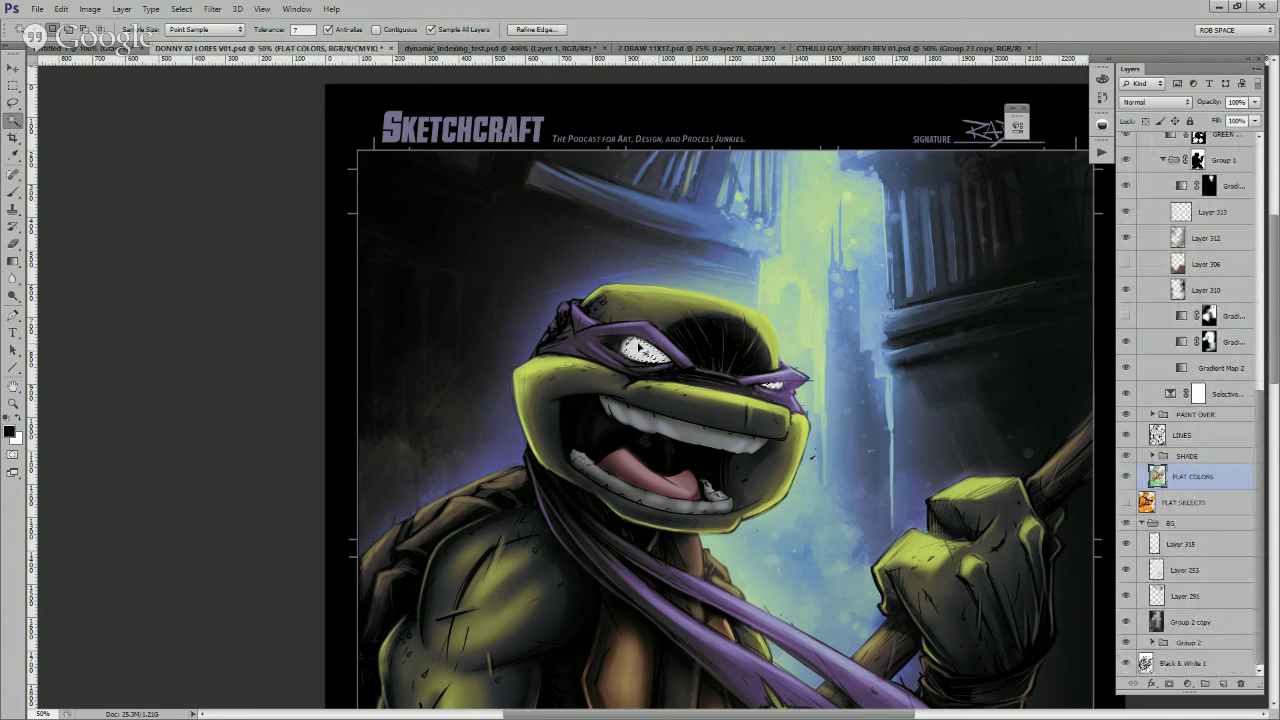
pyautogui.hotkey('ctrl', 'd')
pyautogui.click(642, 346)
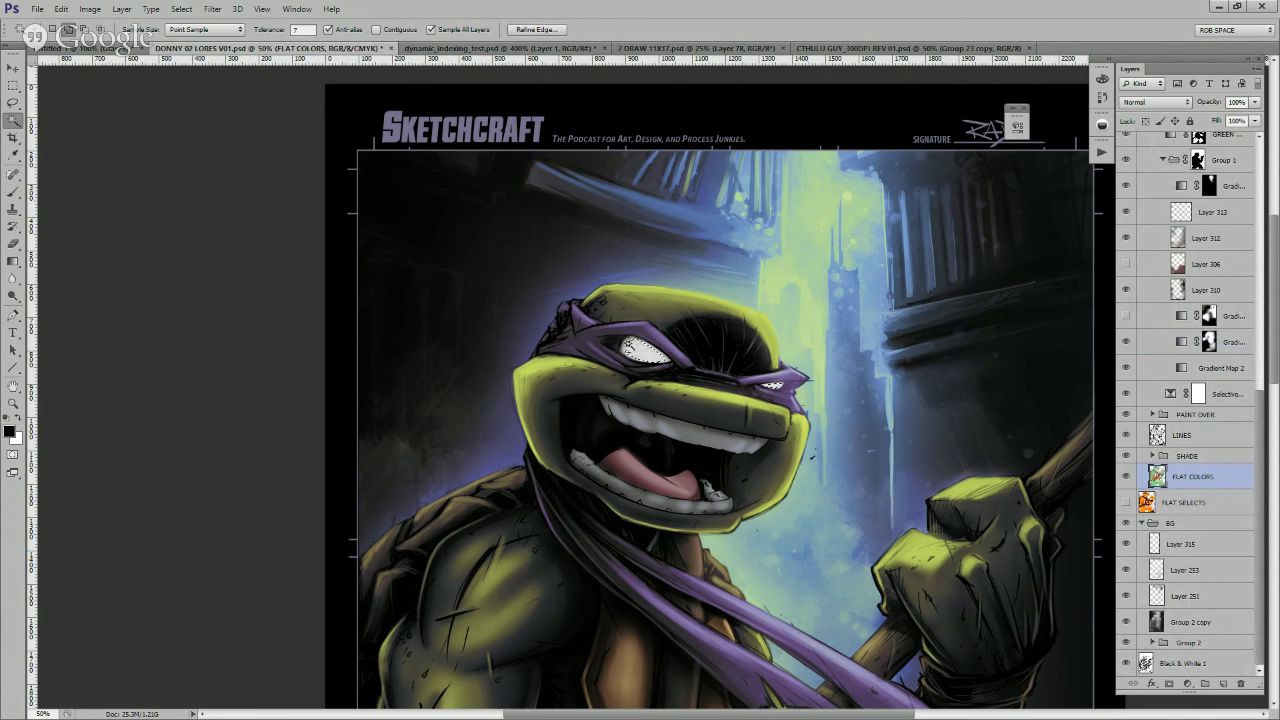
pyautogui.hotkey('ctrl', 'd')
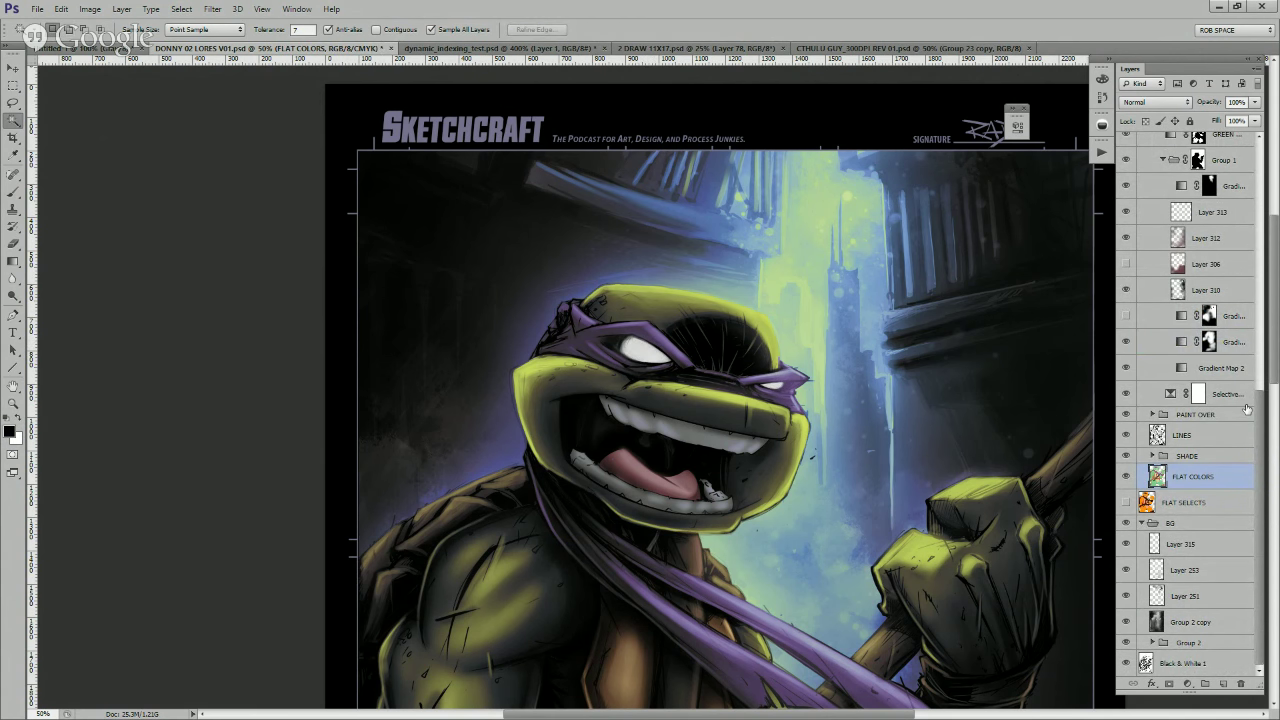
# - Make Layer 316 active again and ready the hard MyBroosh brush for painting
pyautogui.moveTo(1260, 430); pyautogui.dragTo(1260, 216)
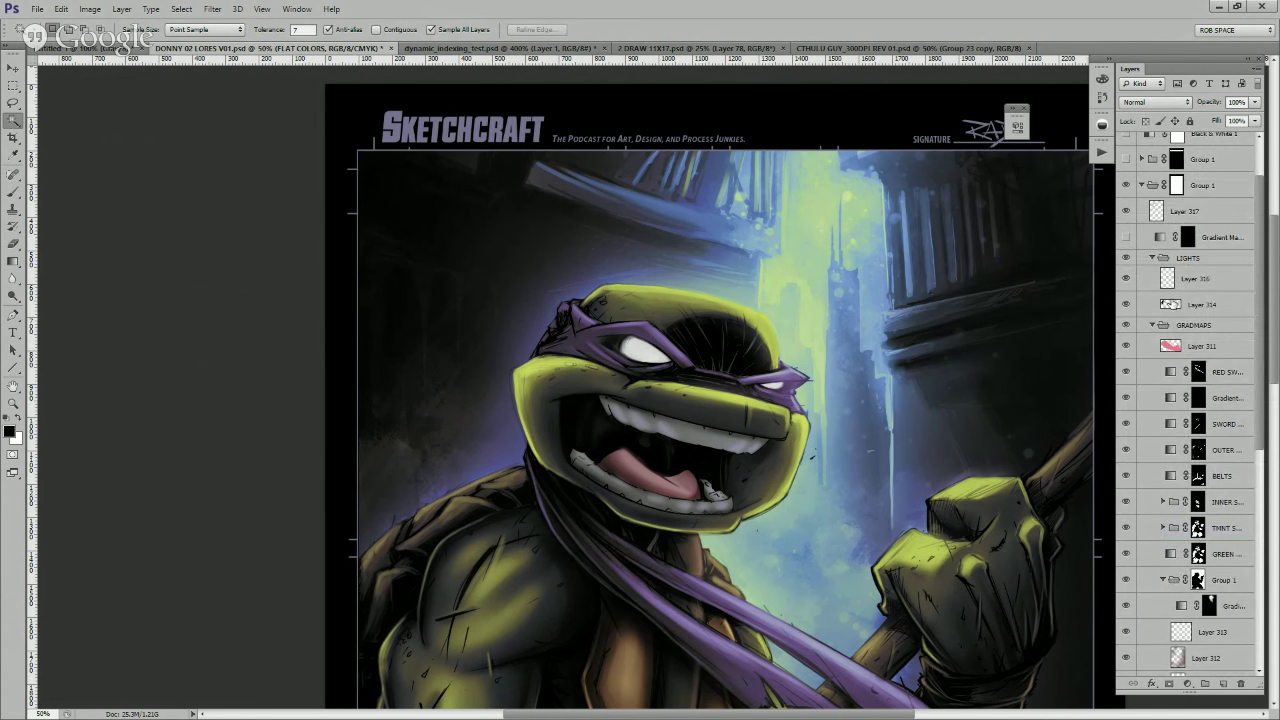
pyautogui.click(1187, 282)
pyautogui.press('b')
pyautogui.rightClick(678, 426)
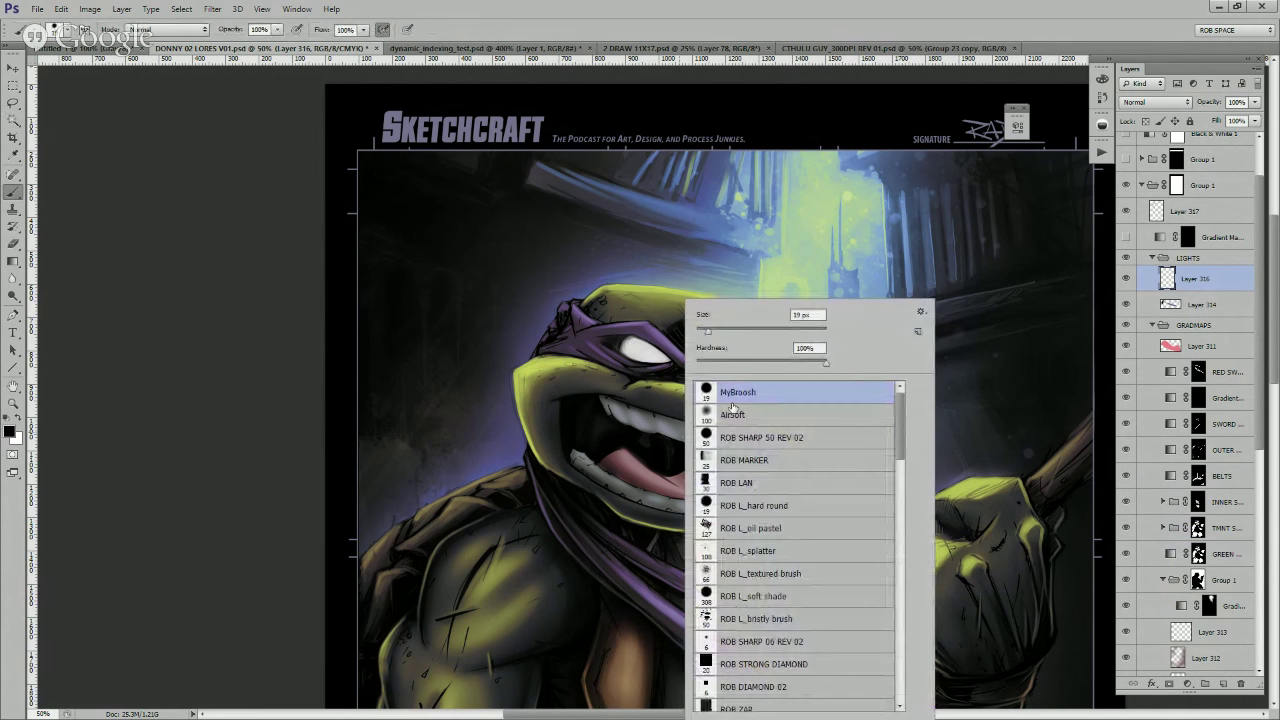
pyautogui.click(632, 482)
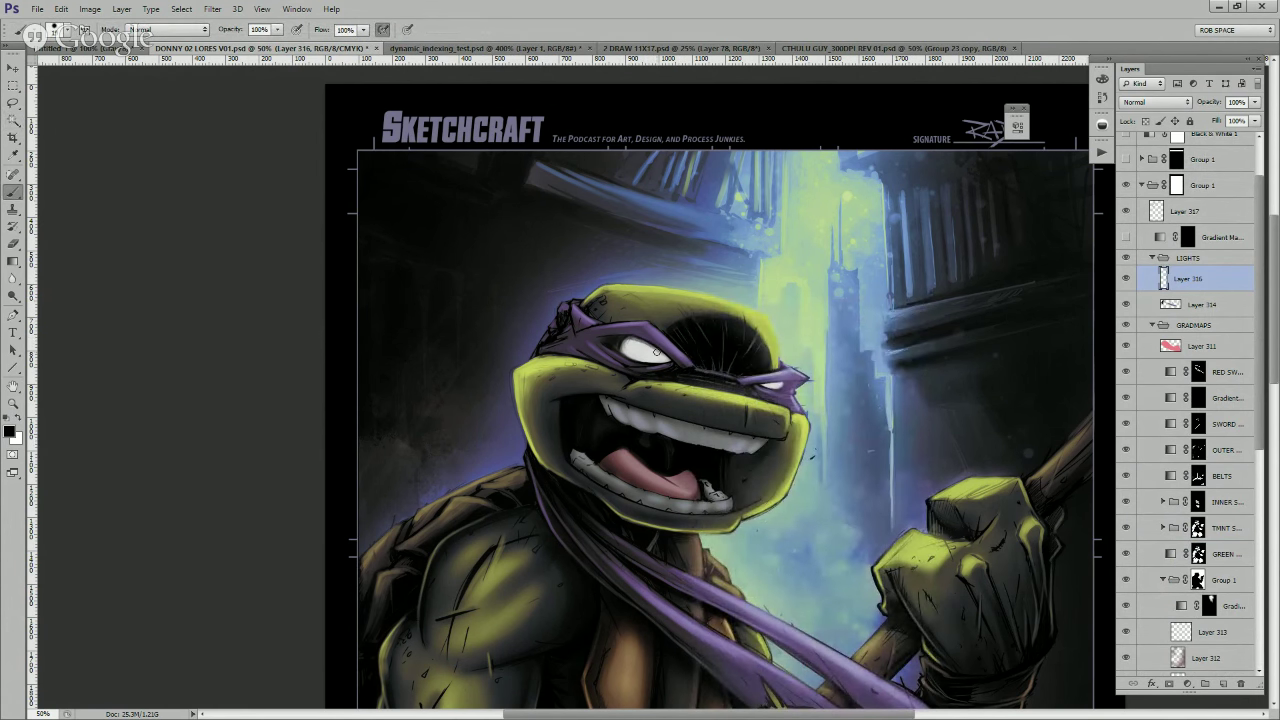
# - Paint shading around the inner corner and outer edge of the larger eye, sampling tones from the eye
pyautogui.moveTo(665, 357)
pyautogui.mouseDown()
pyautogui.moveTo(633, 337)
pyautogui.moveTo(671, 362)
pyautogui.mouseUp()
pyautogui.keyDown('alt'); pyautogui.click(647, 344); pyautogui.keyUp('alt')
pyautogui.keyDown('alt'); pyautogui.click(654, 349); pyautogui.keyUp('alt')
pyautogui.moveTo(628, 338); pyautogui.dragTo(619, 338)
pyautogui.keyDown('alt'); pyautogui.click(648, 345); pyautogui.keyUp('alt')
pyautogui.moveTo(621, 352); pyautogui.dragTo(633, 361)
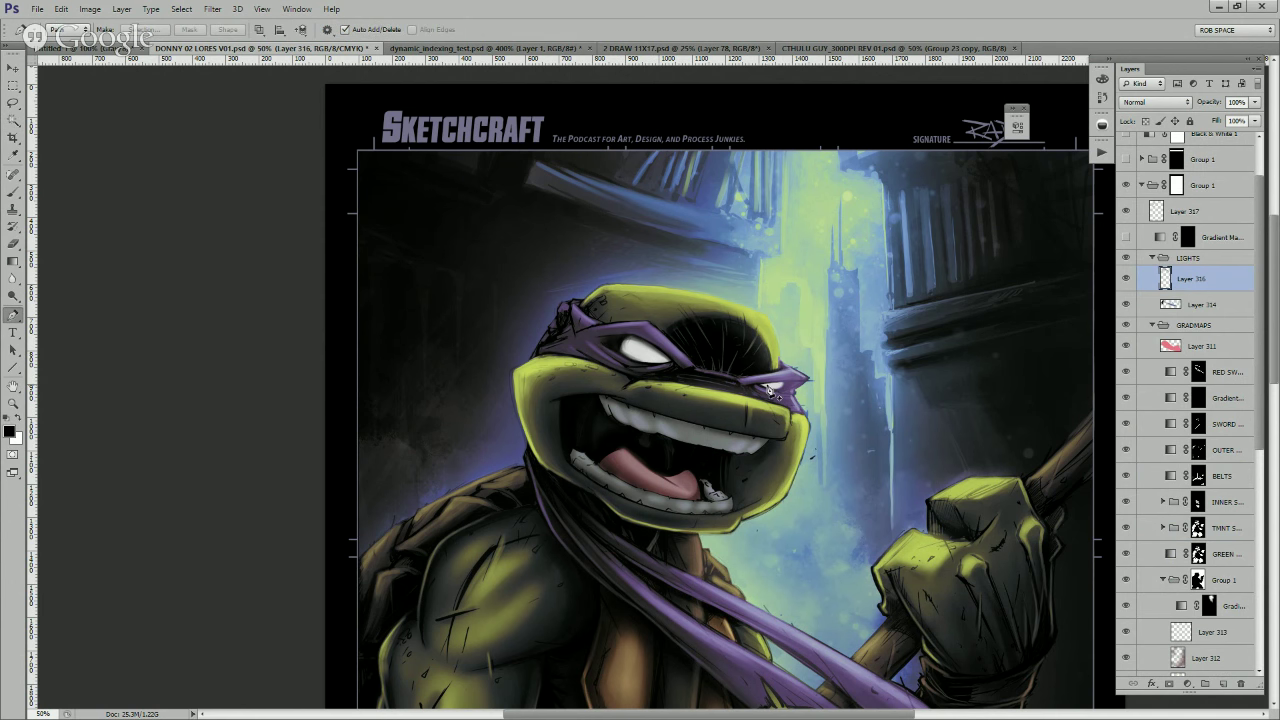
# - Paint along the upper edge of the smaller eye and sample nearby tones to blend it
pyautogui.moveTo(761, 384); pyautogui.dragTo(784, 382)
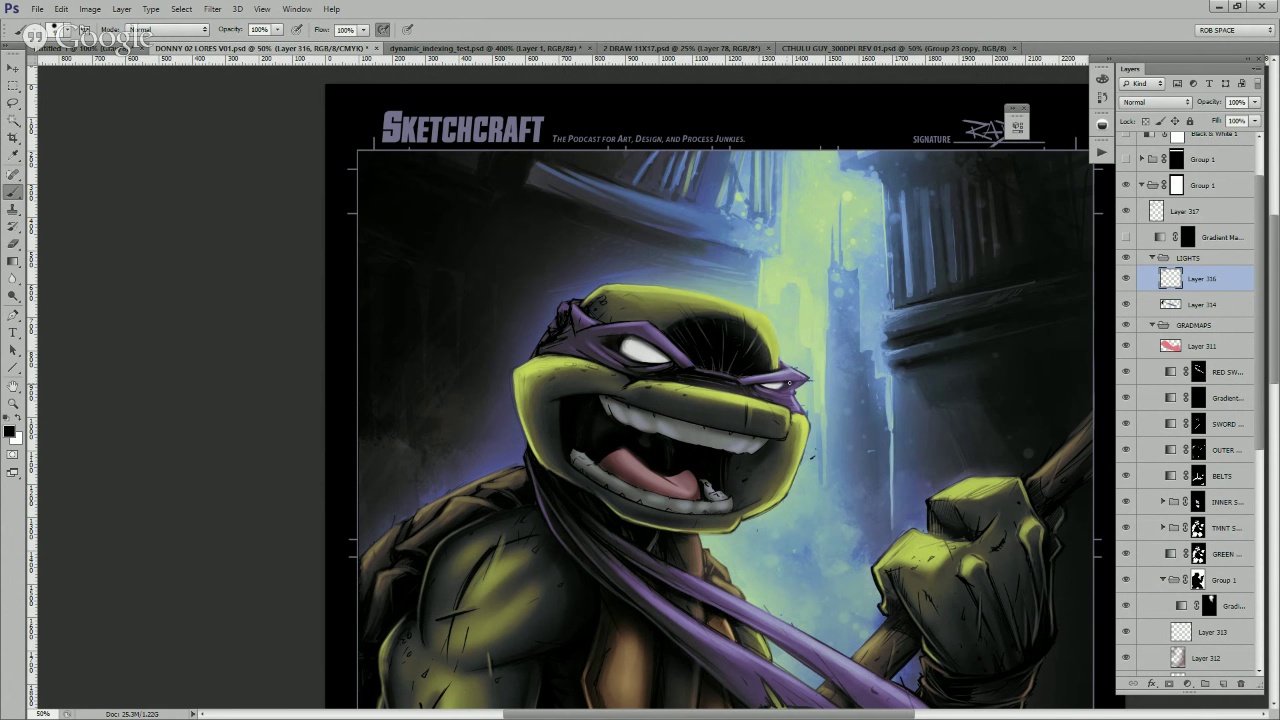
pyautogui.keyDown('alt'); pyautogui.click(776, 387); pyautogui.keyUp('alt')
pyautogui.keyDown('alt'); pyautogui.click(790, 381); pyautogui.keyUp('alt')
pyautogui.keyDown('alt'); pyautogui.click(783, 381); pyautogui.keyUp('alt')
# - Refine the soft shading inside the larger eye with tones sampled from its white and its rim
pyautogui.keyDown('alt'); pyautogui.click(648, 340); pyautogui.keyUp('alt')
pyautogui.keyDown('alt'); pyautogui.click(662, 356); pyautogui.keyUp('alt')
pyautogui.keyDown('alt'); pyautogui.click(639, 336); pyautogui.keyUp('alt')
pyautogui.moveTo(622, 351); pyautogui.dragTo(634, 340)
pyautogui.hotkey('ctrl', 'z')
pyautogui.keyDown('alt'); pyautogui.click(625, 334); pyautogui.keyUp('alt')
pyautogui.keyDown('alt'); pyautogui.click(644, 344); pyautogui.keyUp('alt')
pyautogui.moveTo(643, 351); pyautogui.dragTo(646, 354)
pyautogui.keyDown('alt'); pyautogui.click(639, 333); pyautogui.keyUp('alt')
pyautogui.keyDown('alt'); pyautogui.click(632, 330); pyautogui.keyUp('alt')
# - Try another shading stroke across the top of the smaller eye, then undo it
pyautogui.moveTo(794, 377); pyautogui.dragTo(763, 380)
pyautogui.keyDown('alt'); pyautogui.click(786, 384); pyautogui.keyUp('alt')
pyautogui.hotkey('ctrl', 'z')
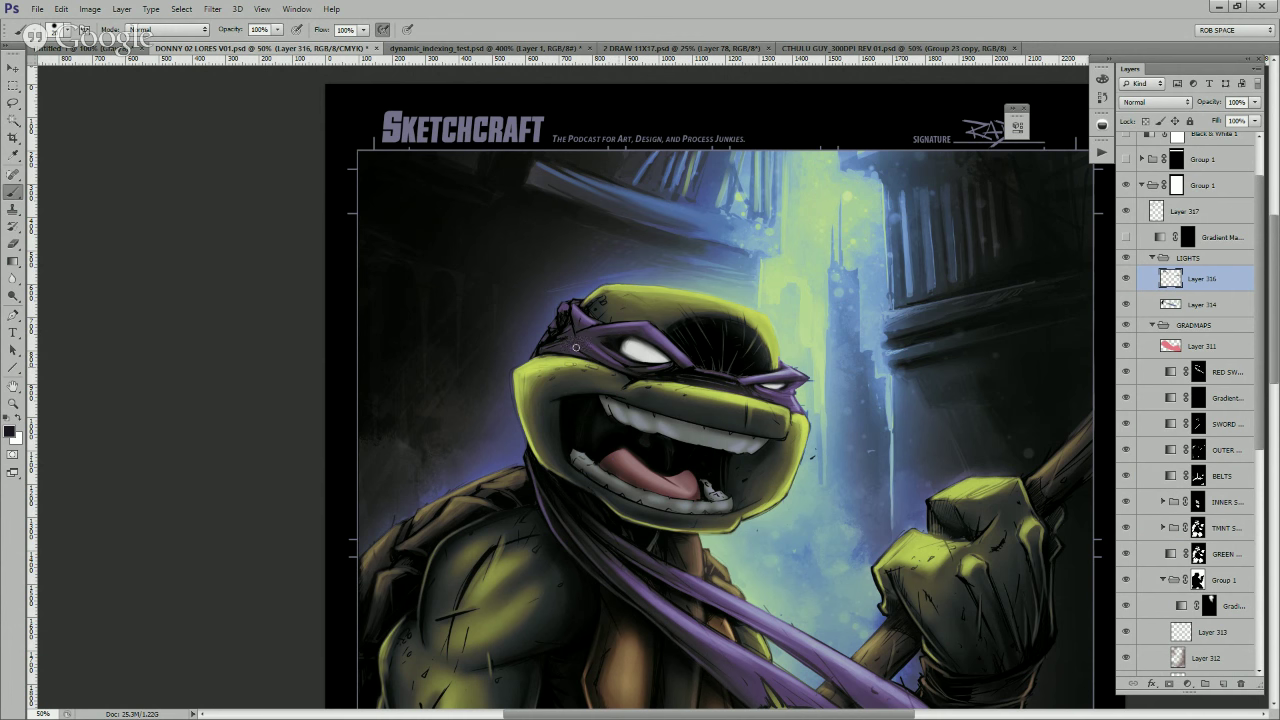
# - Darken the side of the purple mask and touch up the jaw's edge with sampled lime green
pyautogui.moveTo(576, 347)
pyautogui.mouseDown()
pyautogui.moveTo(630, 372)
pyautogui.moveTo(582, 342)
pyautogui.moveTo(571, 311)
pyautogui.moveTo(585, 337)
pyautogui.moveTo(582, 324)
pyautogui.moveTo(544, 353)
pyautogui.mouseUp()
pyautogui.moveTo(843, 486); pyautogui.dragTo(892, 442)
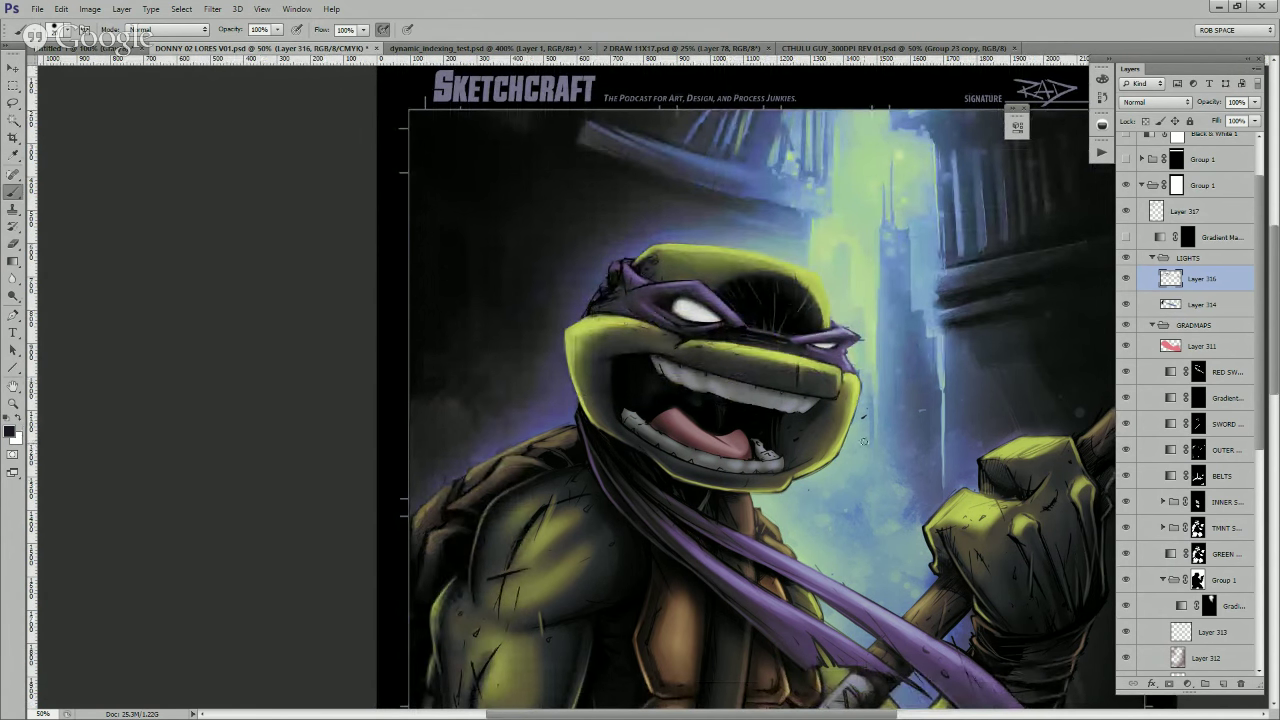
pyautogui.keyDown('alt'); pyautogui.click(859, 392); pyautogui.keyUp('alt')
pyautogui.moveTo(848, 446)
pyautogui.mouseDown()
pyautogui.moveTo(860, 408)
pyautogui.moveTo(831, 428)
pyautogui.mouseUp()
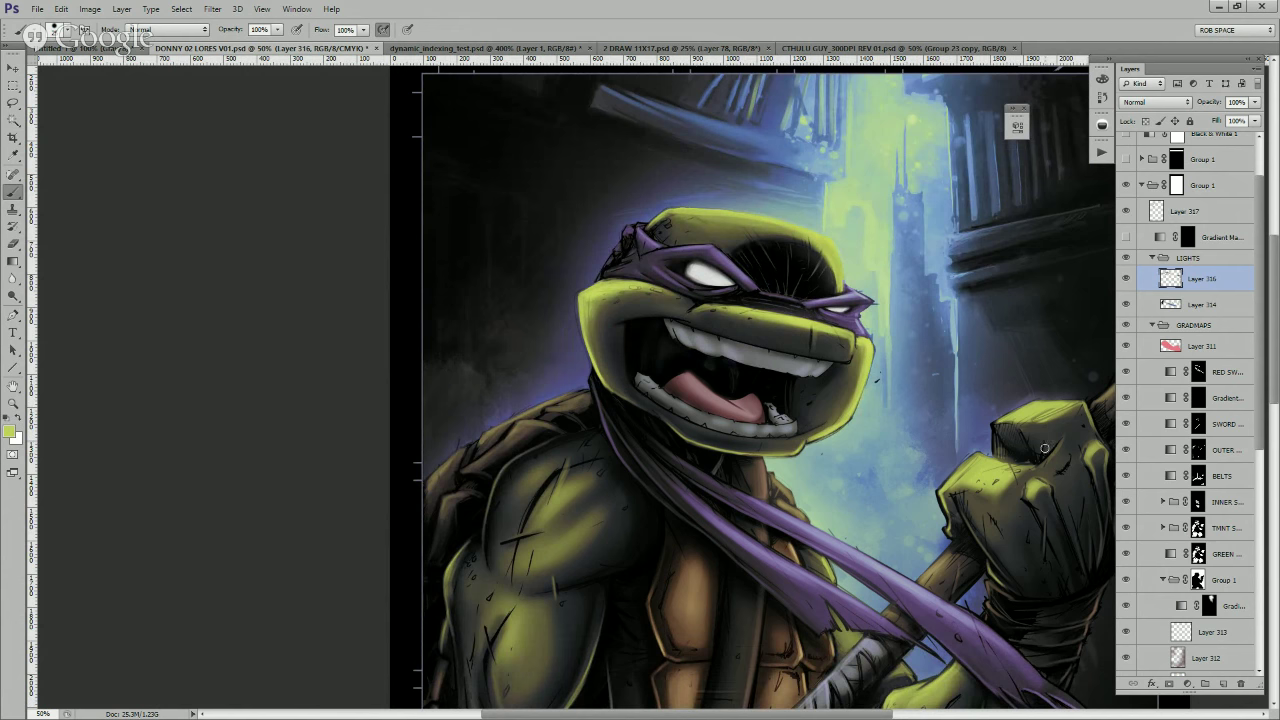
# - Touch up the purple mask around both eyes with sampled purple and lavender tones, erasing stray paint
pyautogui.keyDown('alt'); pyautogui.click(682, 264); pyautogui.keyUp('alt')
pyautogui.moveTo(842, 305)
pyautogui.mouseDown()
pyautogui.moveTo(808, 236)
pyautogui.moveTo(817, 213)
pyautogui.moveTo(814, 251)
pyautogui.moveTo(836, 290)
pyautogui.mouseUp()
pyautogui.hotkey('ctrl', 'z')
pyautogui.hscroll(2, 780, 235)
pyautogui.keyDown('alt'); pyautogui.click(710, 264); pyautogui.keyUp('alt')
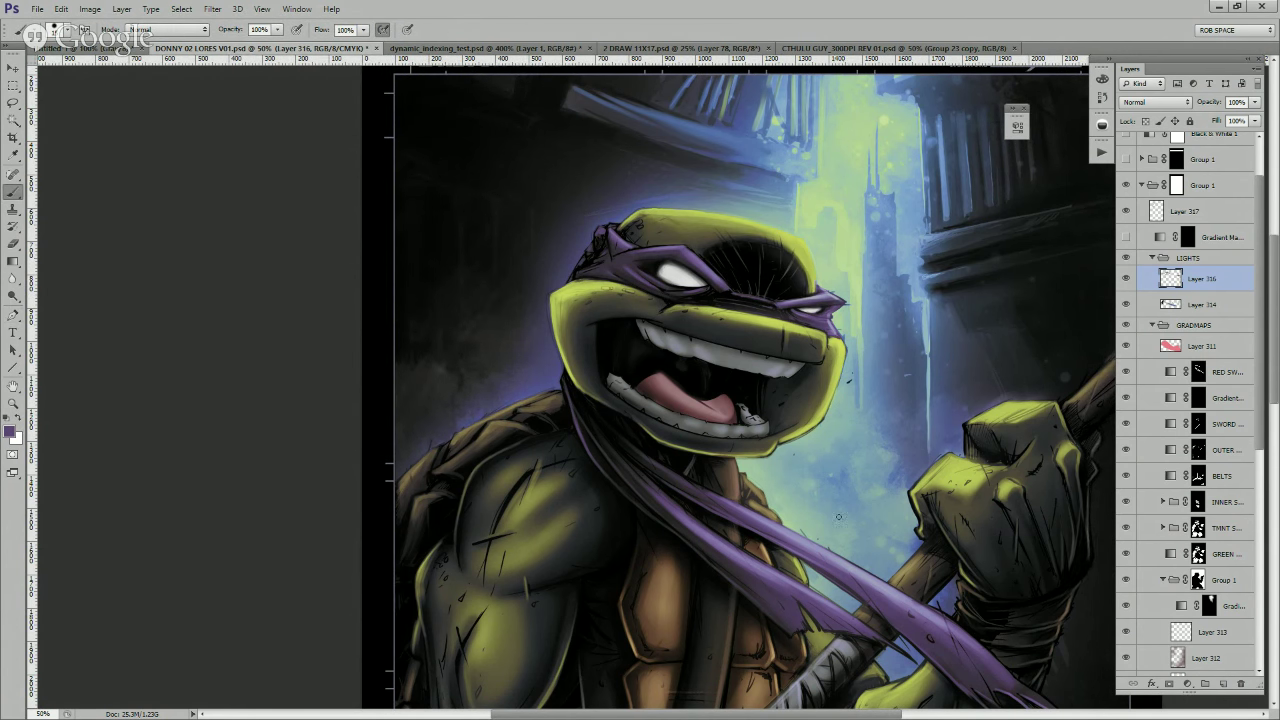
pyautogui.keyDown('alt'); pyautogui.click(686, 268); pyautogui.keyUp('alt')
pyautogui.press('e')
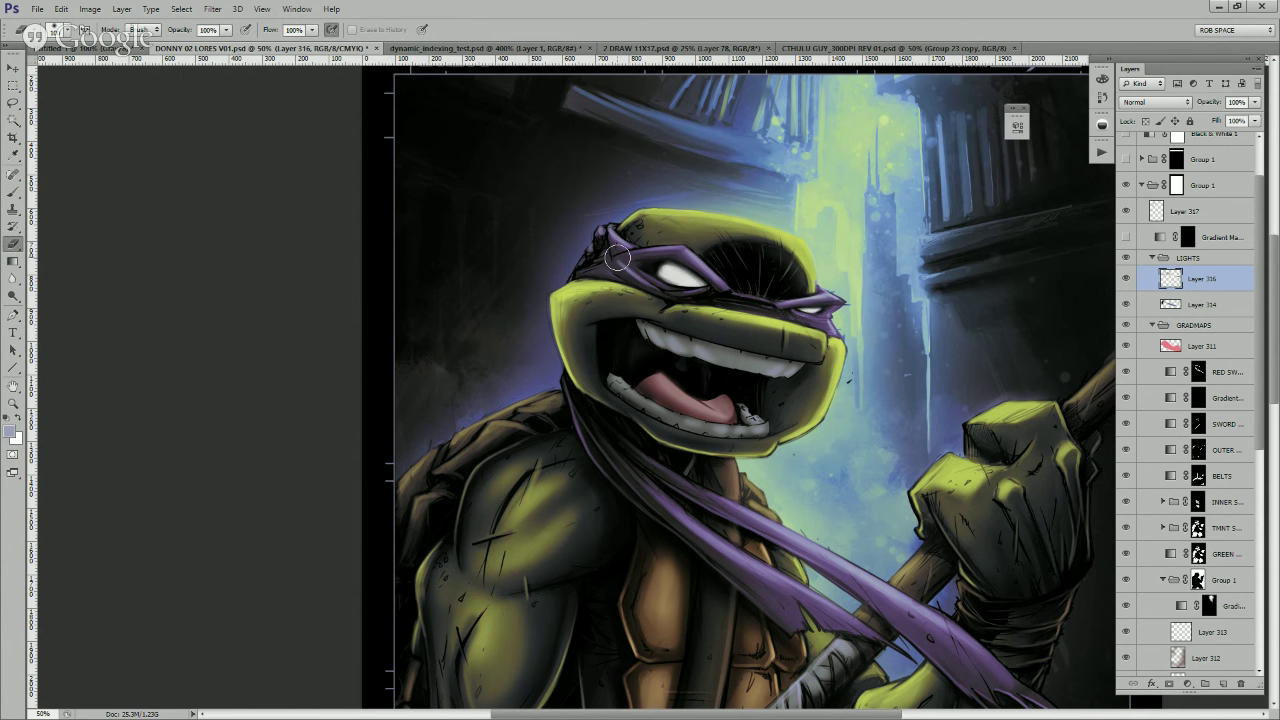
pyautogui.press('b')
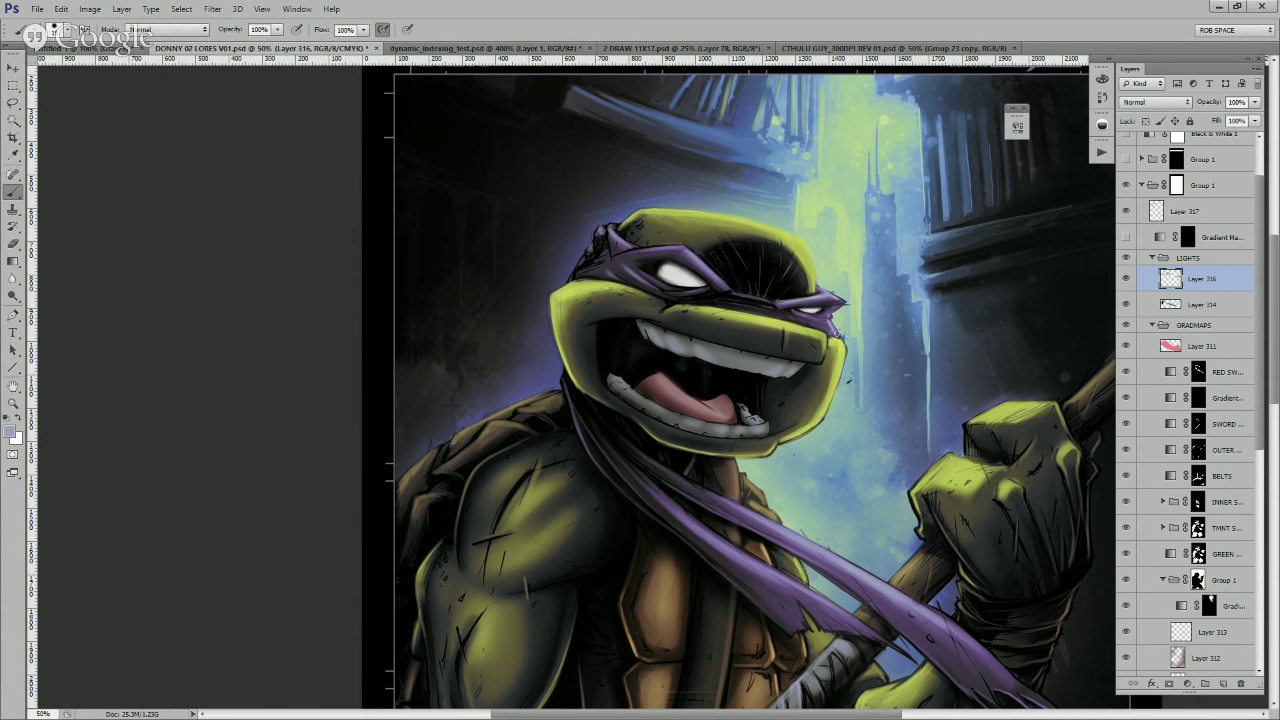
# - Sample the arm's green and brush small rim highlights along the edges of the shoulder and upper arm
pyautogui.moveTo(953, 458); pyautogui.dragTo(896, 453)
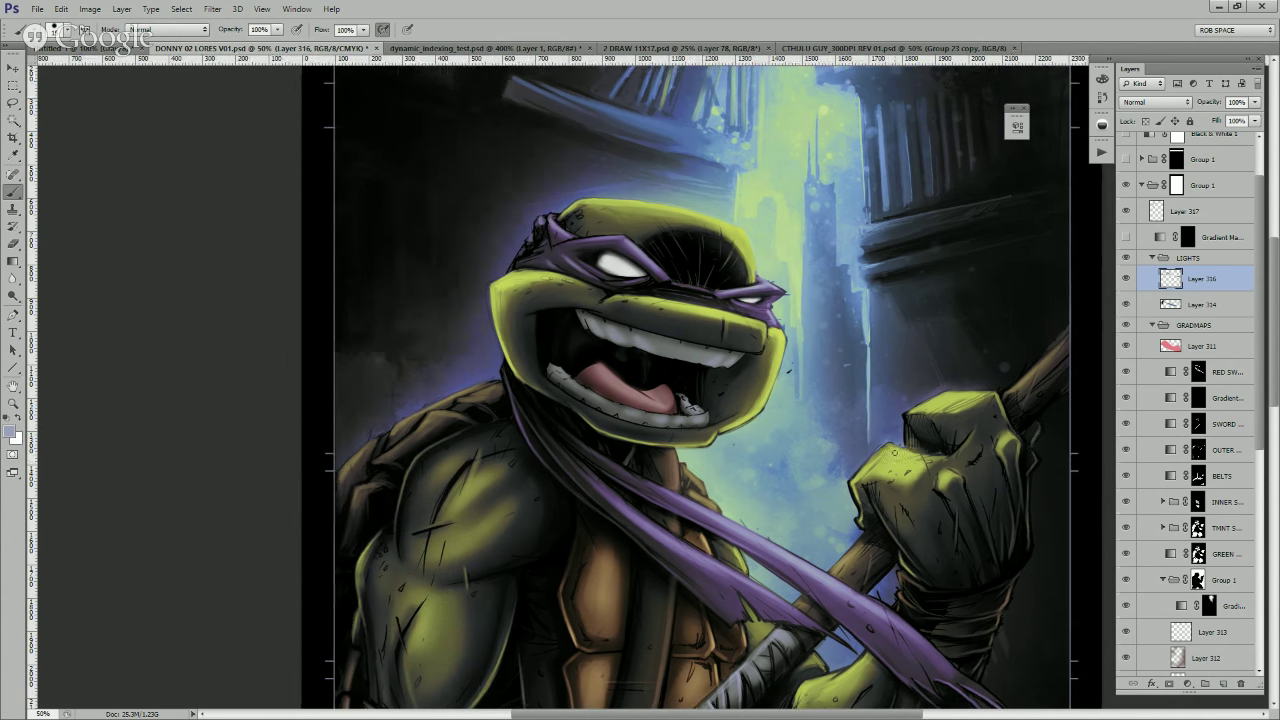
pyautogui.moveTo(645, 513); pyautogui.dragTo(789, 392)
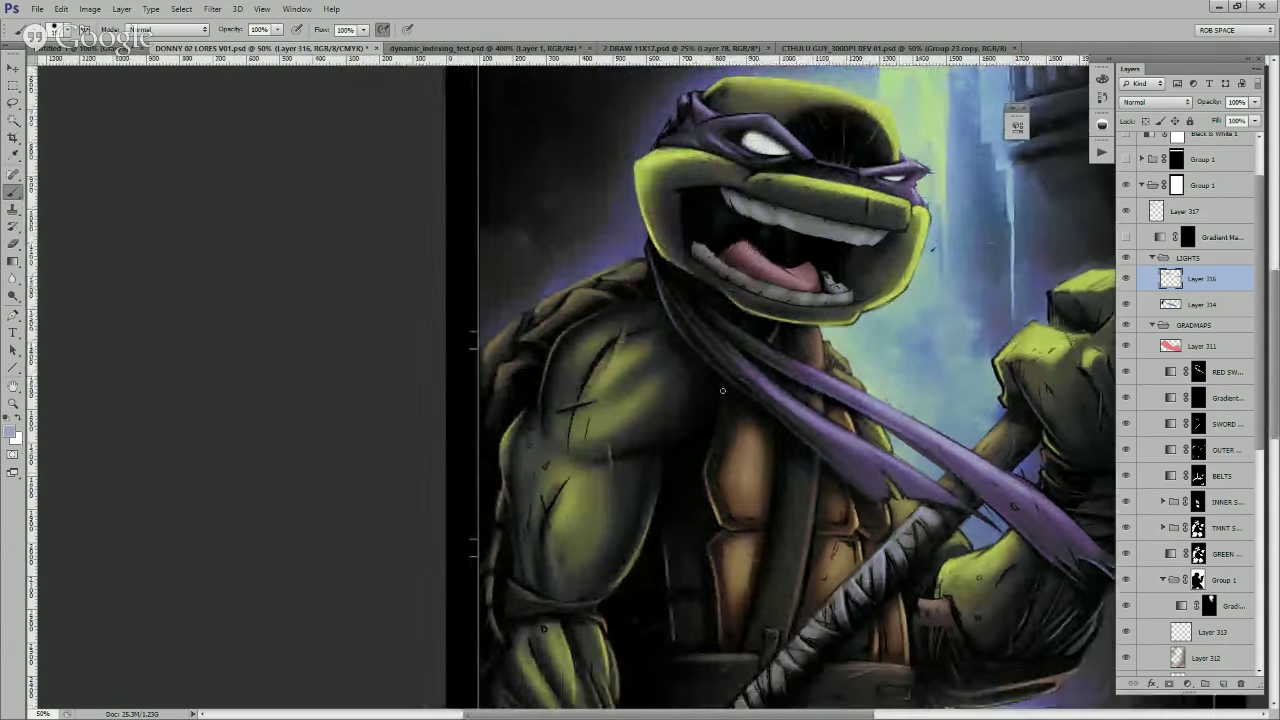
pyautogui.keyDown('alt'); pyautogui.click(513, 420); pyautogui.keyUp('alt')
pyautogui.moveTo(559, 338); pyautogui.dragTo(565, 332)
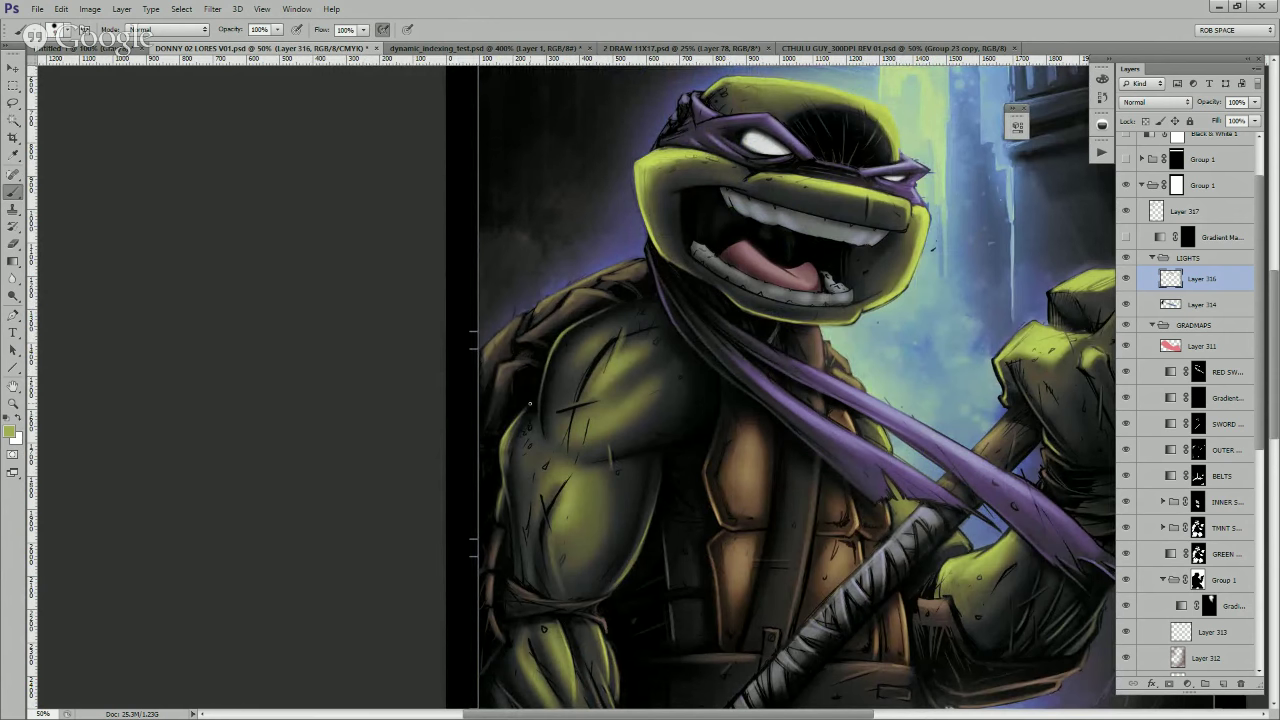
pyautogui.moveTo(530, 404); pyautogui.dragTo(525, 409)
pyautogui.moveTo(635, 522)
pyautogui.mouseDown()
pyautogui.moveTo(660, 422)
pyautogui.moveTo(650, 337)
pyautogui.mouseUp()
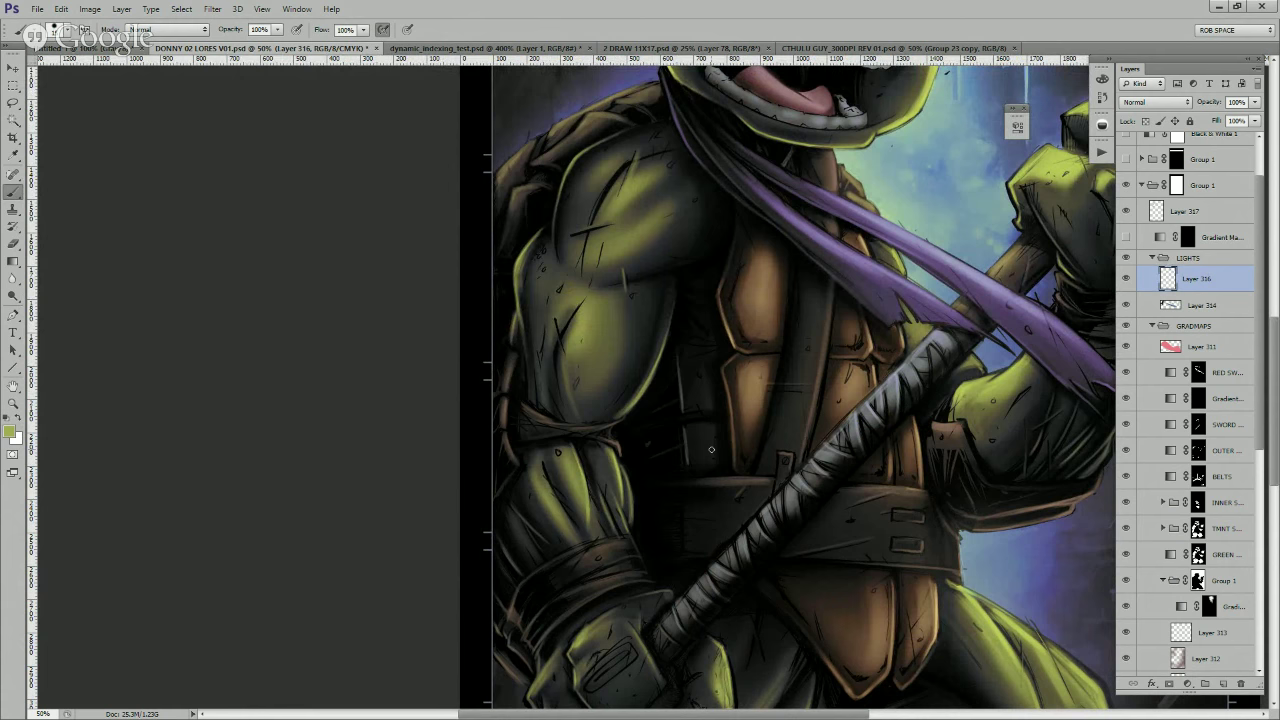
# - Brush small green rim highlights along the knuckles and outer edge of the raised fist
pyautogui.moveTo(946, 564); pyautogui.dragTo(826, 551)
pyautogui.moveTo(873, 383); pyautogui.dragTo(726, 532)
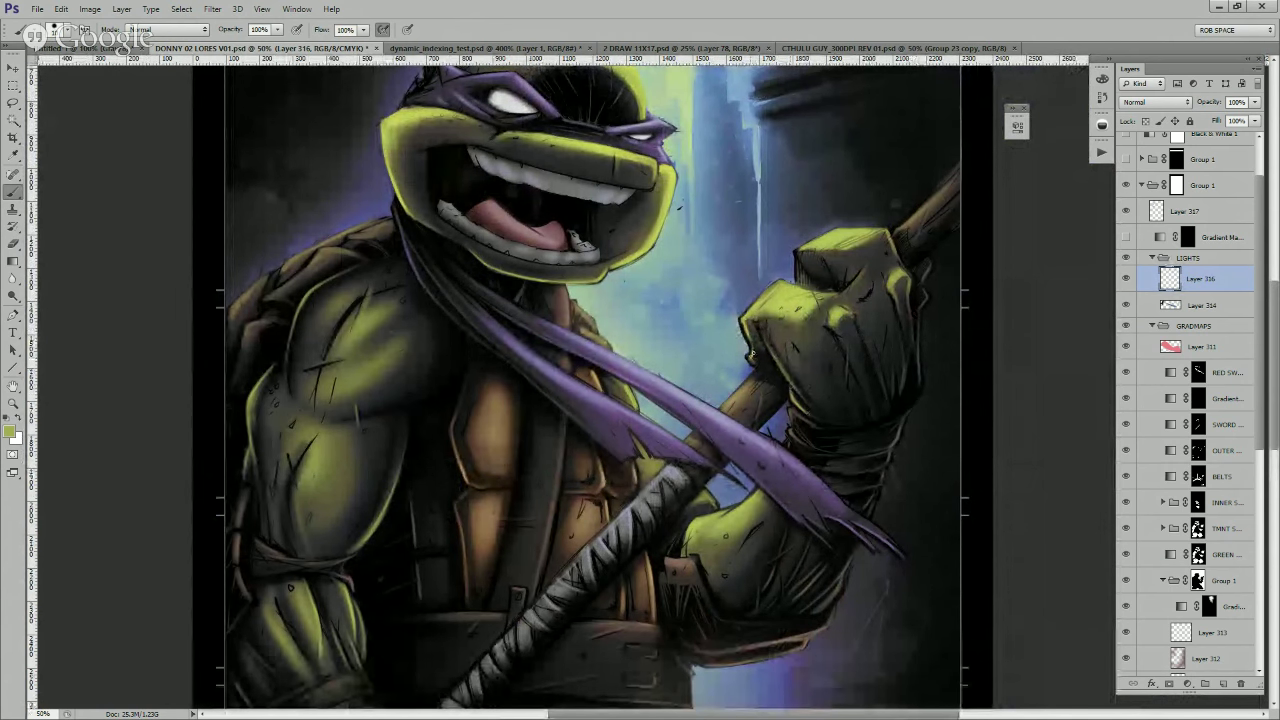
pyautogui.moveTo(745, 324); pyautogui.dragTo(753, 357)
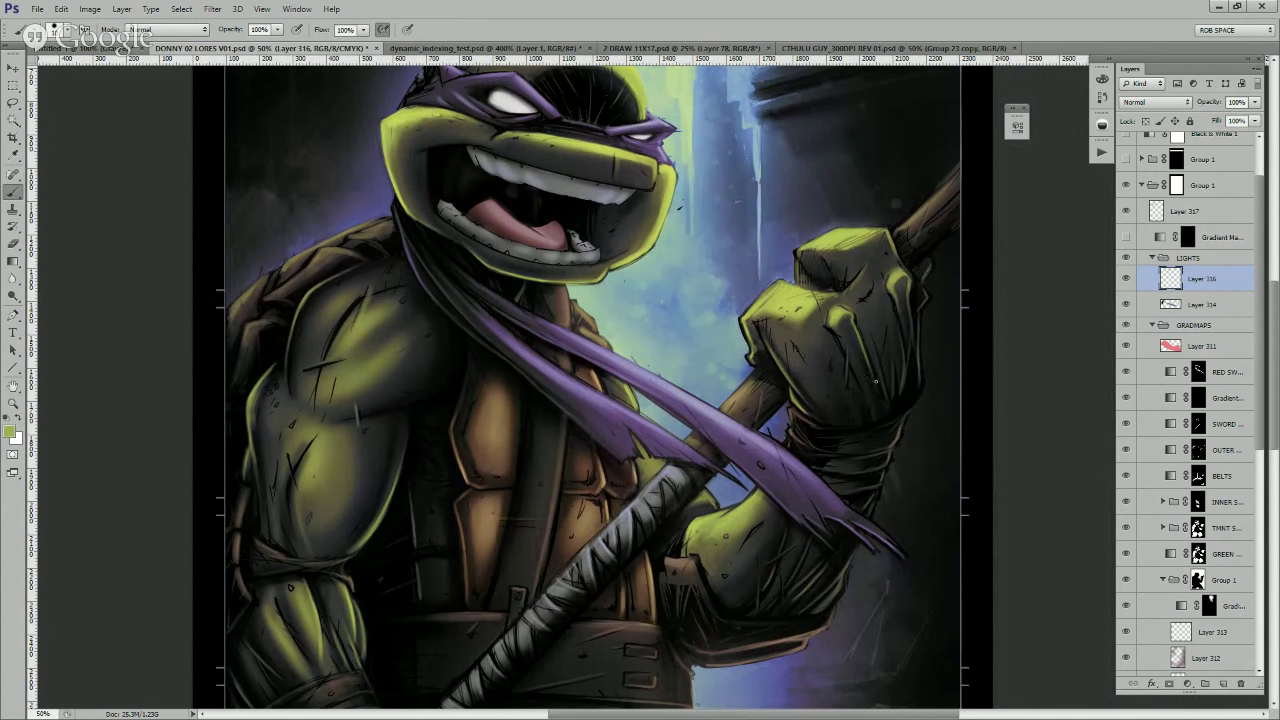
pyautogui.moveTo(905, 287); pyautogui.dragTo(915, 326)
pyautogui.moveTo(934, 374); pyautogui.dragTo(826, 456)
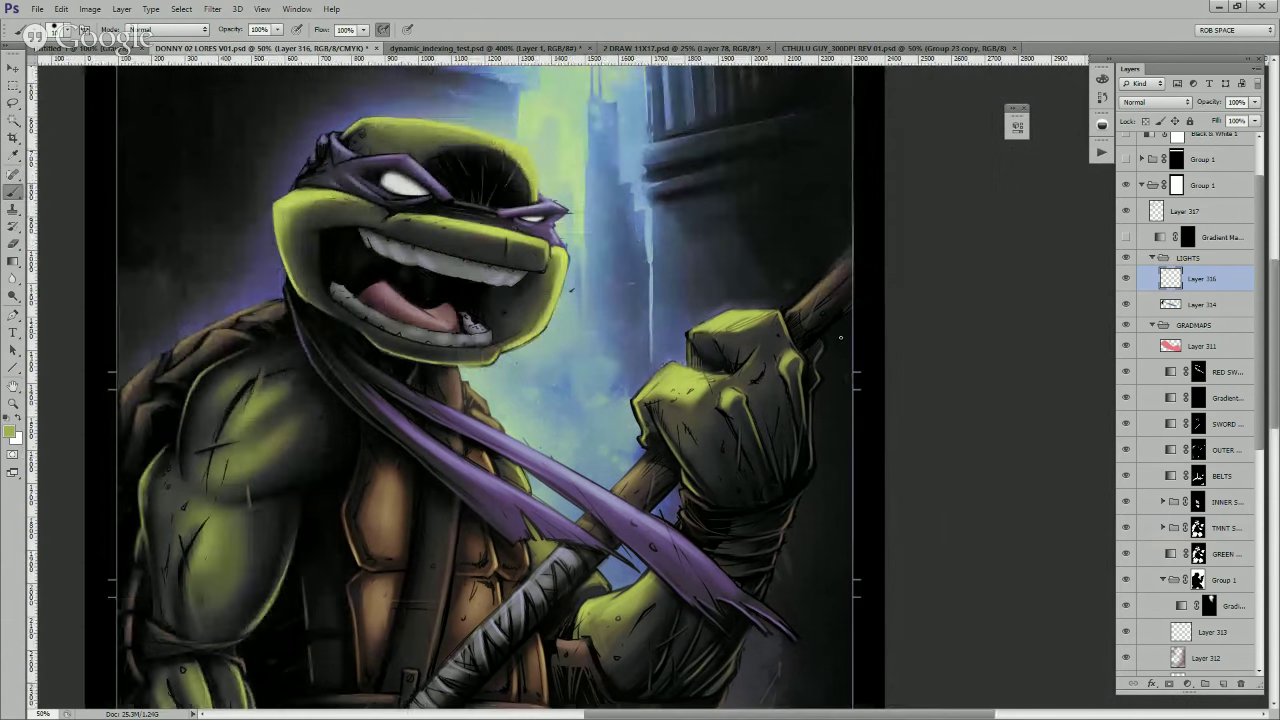
# - Sample the wooden staff's brown, brush a highlight along its lower edge beside the raised fist, and erase the excess paint
pyautogui.keyDown('alt'); pyautogui.click(804, 304); pyautogui.keyUp('alt')
pyautogui.moveTo(805, 343); pyautogui.dragTo(828, 317)
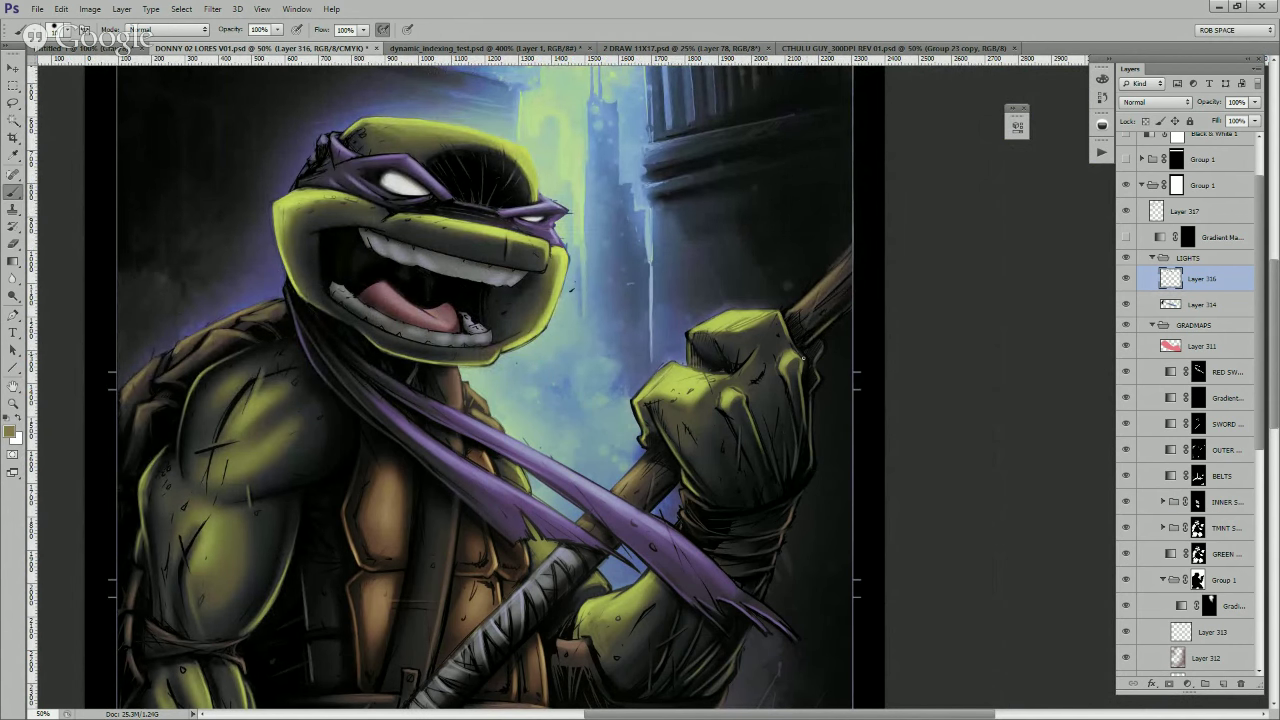
pyautogui.press('e')
pyautogui.moveTo(804, 335); pyautogui.dragTo(842, 305)
pyautogui.press('b')
pyautogui.moveTo(678, 367)
pyautogui.mouseDown()
pyautogui.moveTo(869, 480)
pyautogui.moveTo(930, 535)
pyautogui.mouseUp()
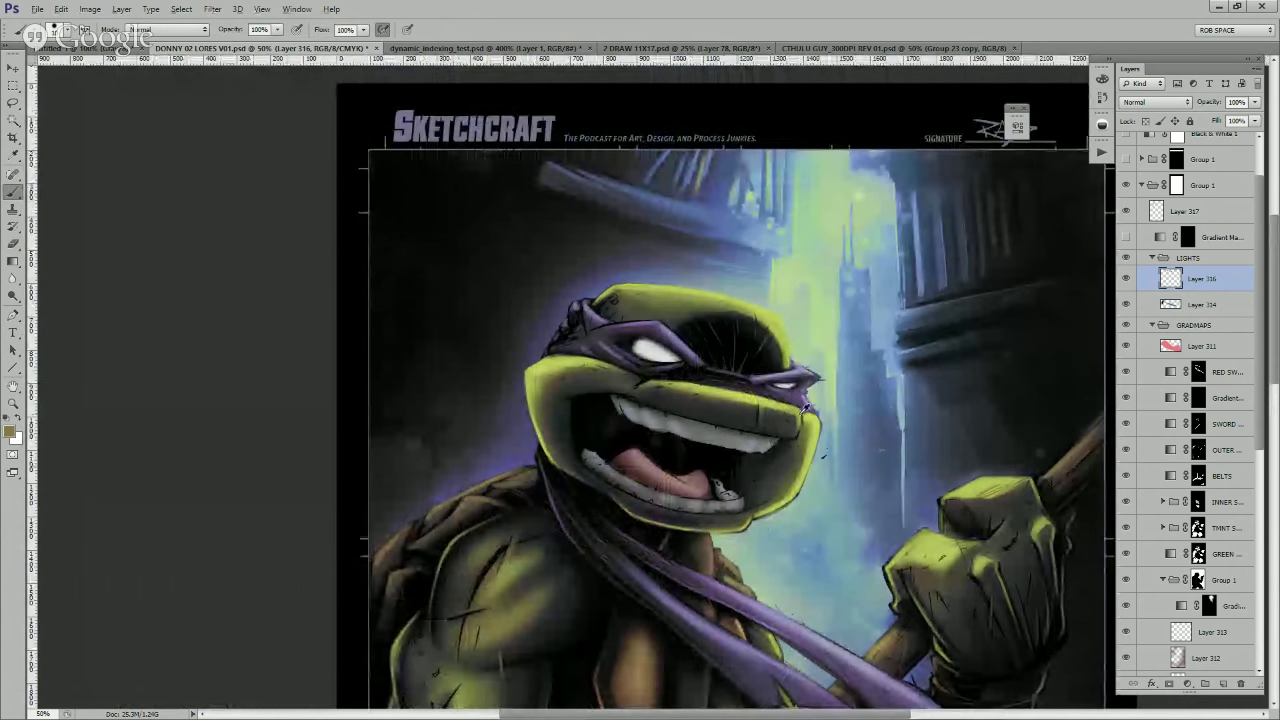
# - Sample greens from the face and touch up where the cheek meets the purple mask beside the smaller eye
pyautogui.keyDown('alt'); pyautogui.click(805, 408); pyautogui.keyUp('alt')
pyautogui.keyDown('alt'); pyautogui.click(804, 418); pyautogui.keyUp('alt')
pyautogui.keyDown('alt'); pyautogui.click(799, 415); pyautogui.keyUp('alt')
pyautogui.keyDown('alt'); pyautogui.click(797, 411); pyautogui.keyUp('alt')
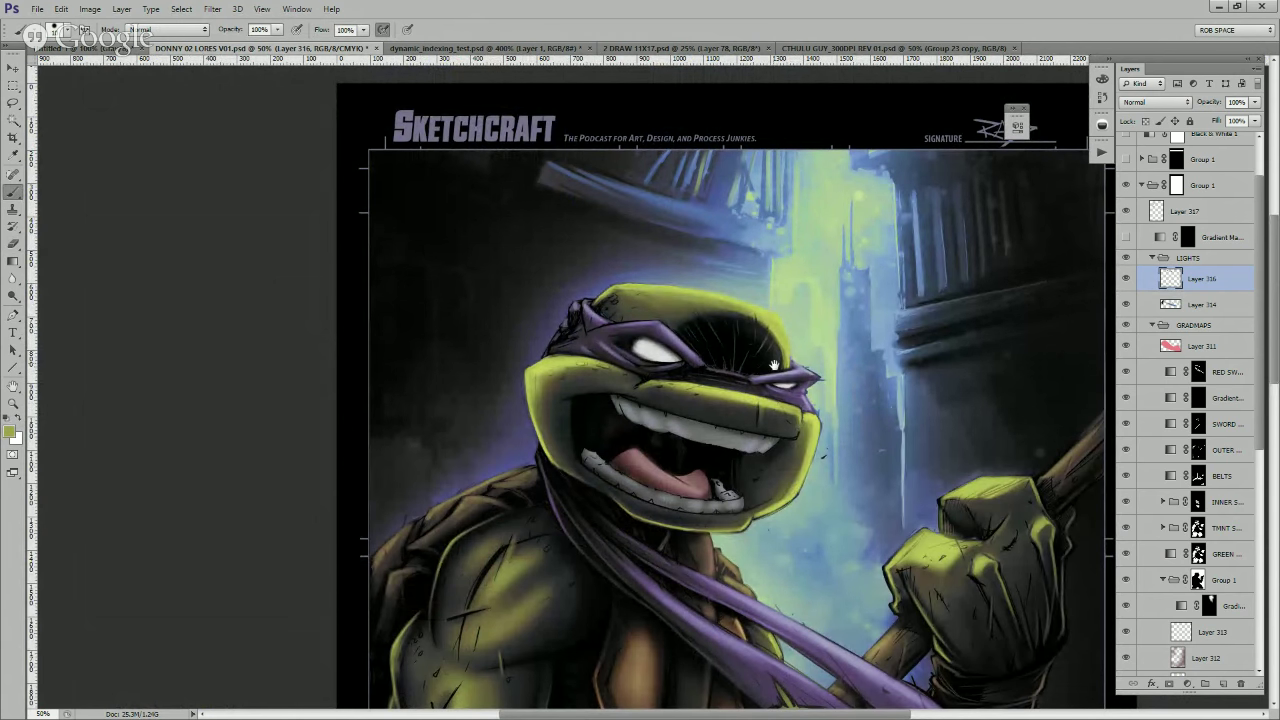
pyautogui.moveTo(774, 366); pyautogui.dragTo(899, 373)
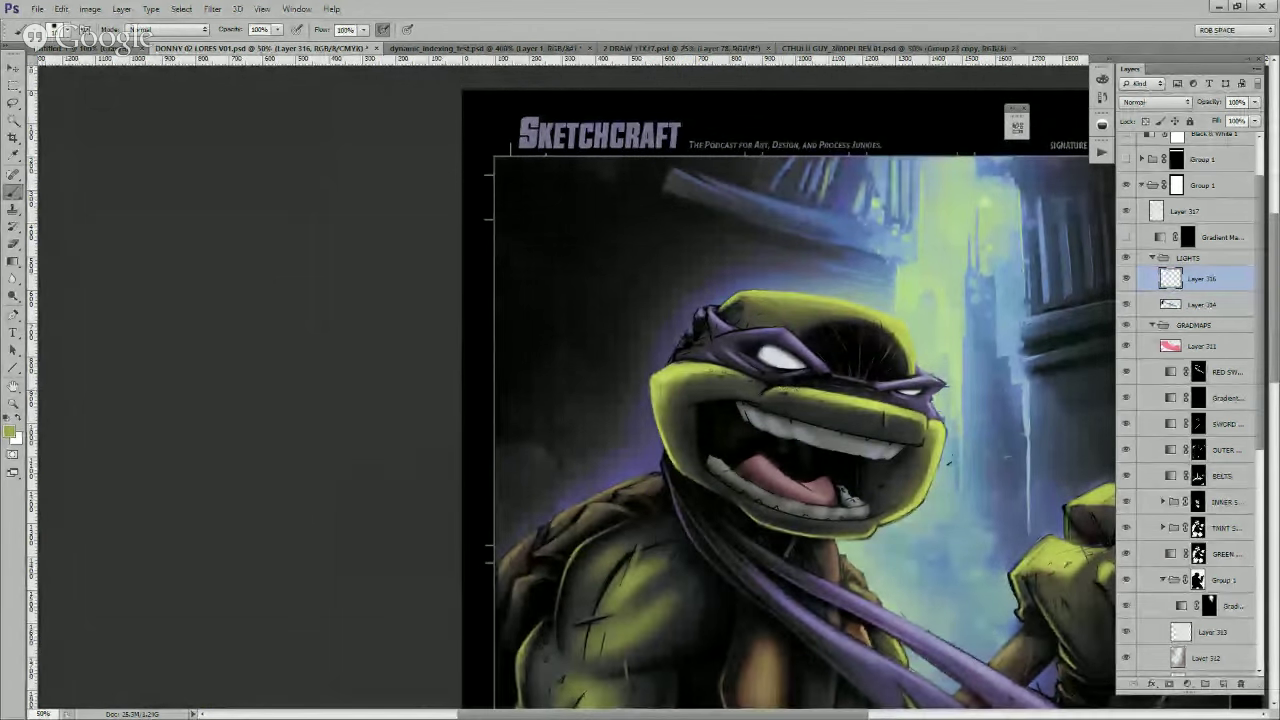
pyautogui.moveTo(691, 356); pyautogui.dragTo(802, 353)
pyautogui.keyDown('alt'); pyautogui.click(797, 361); pyautogui.keyUp('alt')
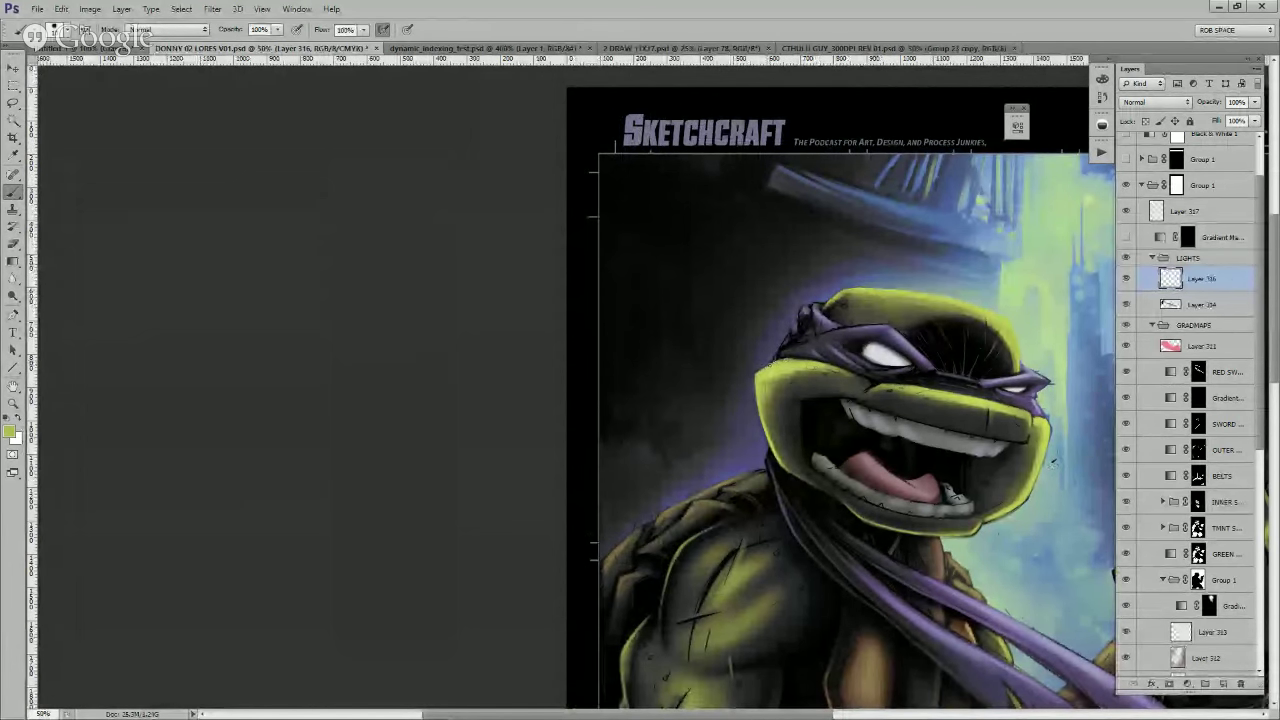
# - Examine the whole illustration and the legs to judge the lighting and color balance
pyautogui.moveTo(908, 493); pyautogui.dragTo(816, 478)
pyautogui.moveTo(846, 543); pyautogui.dragTo(789, 535)
pyautogui.press('z')
pyautogui.keyDown('alt'); pyautogui.click(834, 483); pyautogui.keyUp('alt')
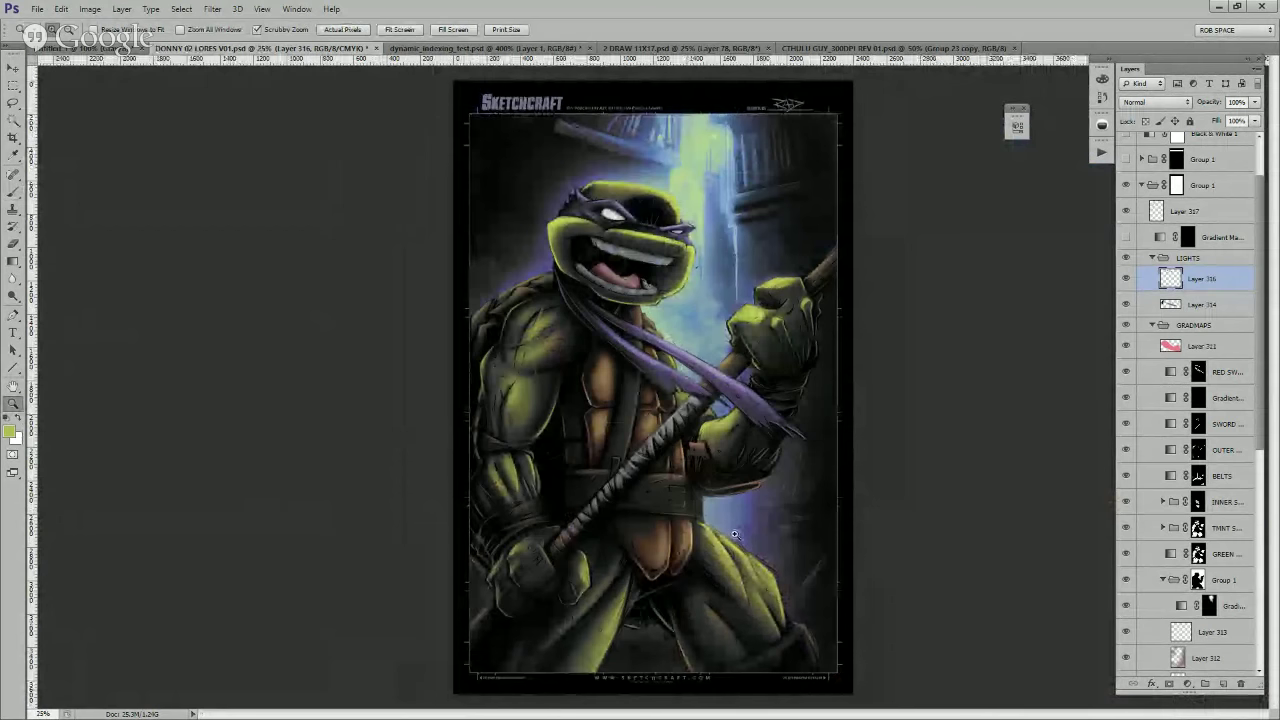
pyautogui.click(742, 565)
pyautogui.moveTo(744, 575)
pyautogui.mouseDown()
pyautogui.moveTo(764, 511)
pyautogui.moveTo(758, 470)
pyautogui.moveTo(791, 491)
pyautogui.moveTo(784, 540)
pyautogui.mouseUp()
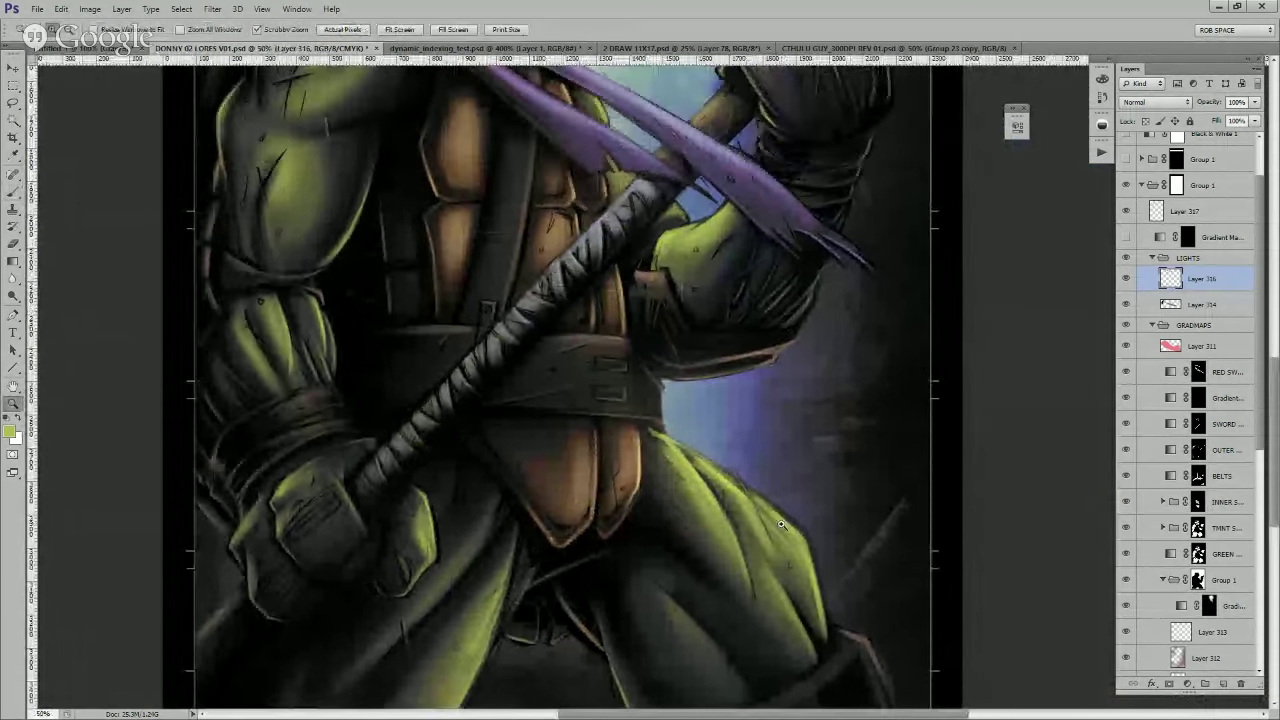
pyautogui.keyDown('alt'); pyautogui.click(778, 518); pyautogui.keyUp('alt')
pyautogui.keyDown('alt'); pyautogui.click(765, 532); pyautogui.keyUp('alt')
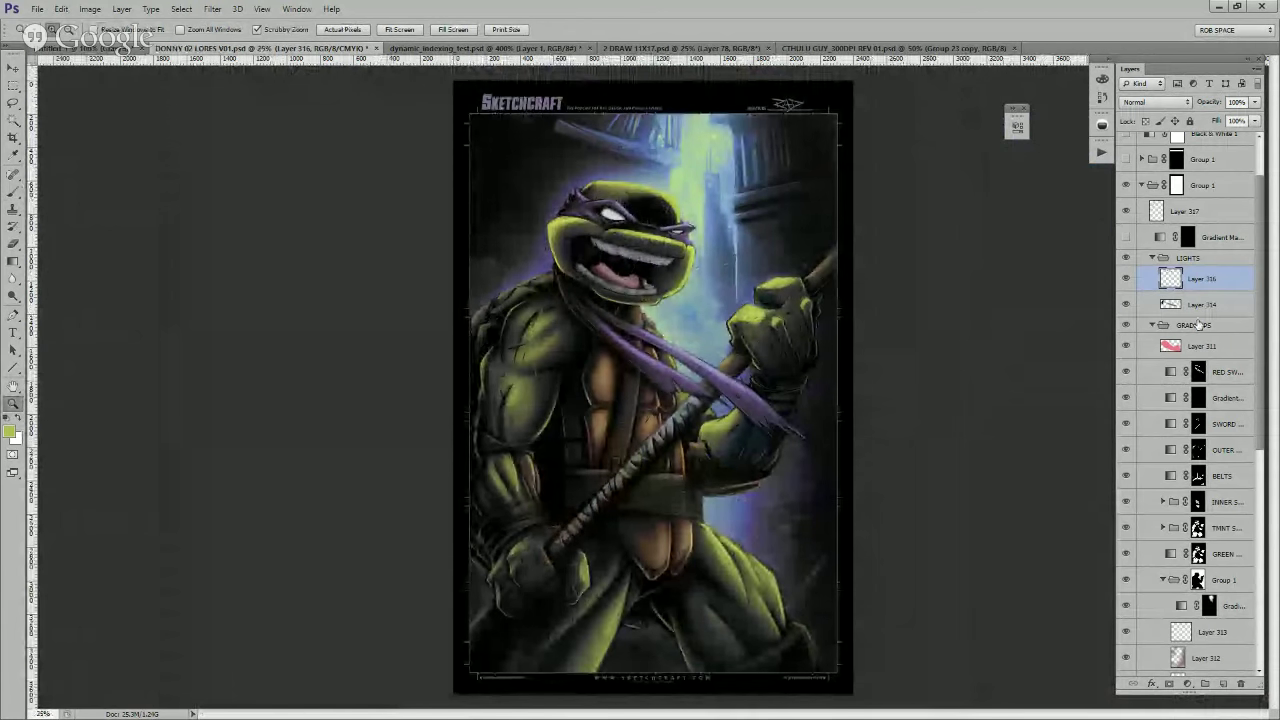
# - Duplicate the gradient map inside the nested Group 1, move the copy to the top of LIGHTS, and make its mask fully white
pyautogui.click(1182, 606)
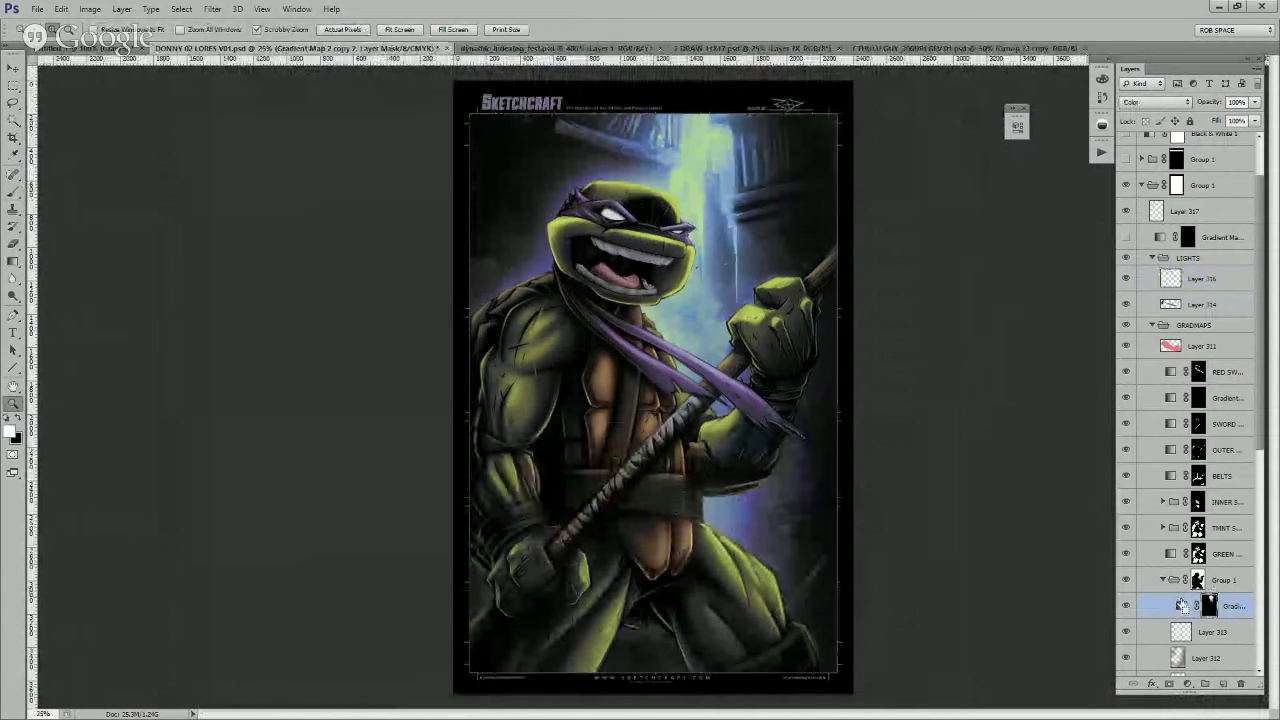
pyautogui.hotkey('ctrl', 'j')
pyautogui.moveTo(1182, 606); pyautogui.dragTo(1193, 270)
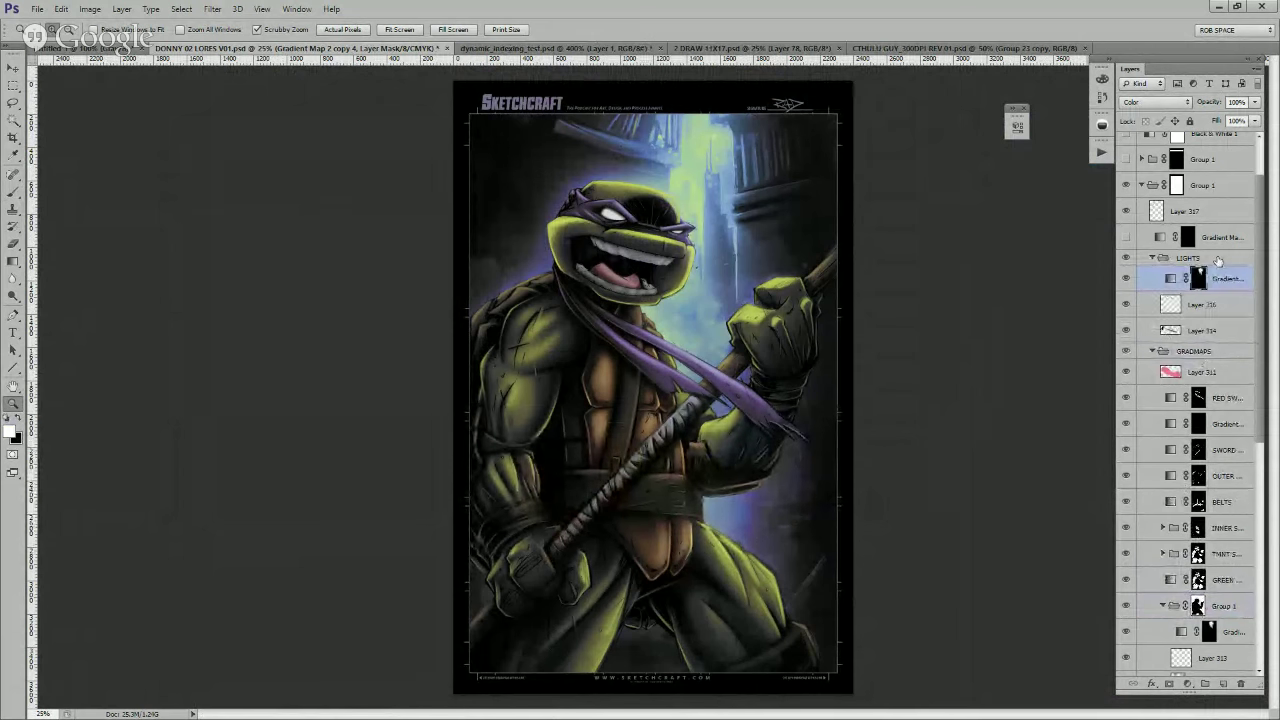
pyautogui.hotkey('ctrl', 'i')
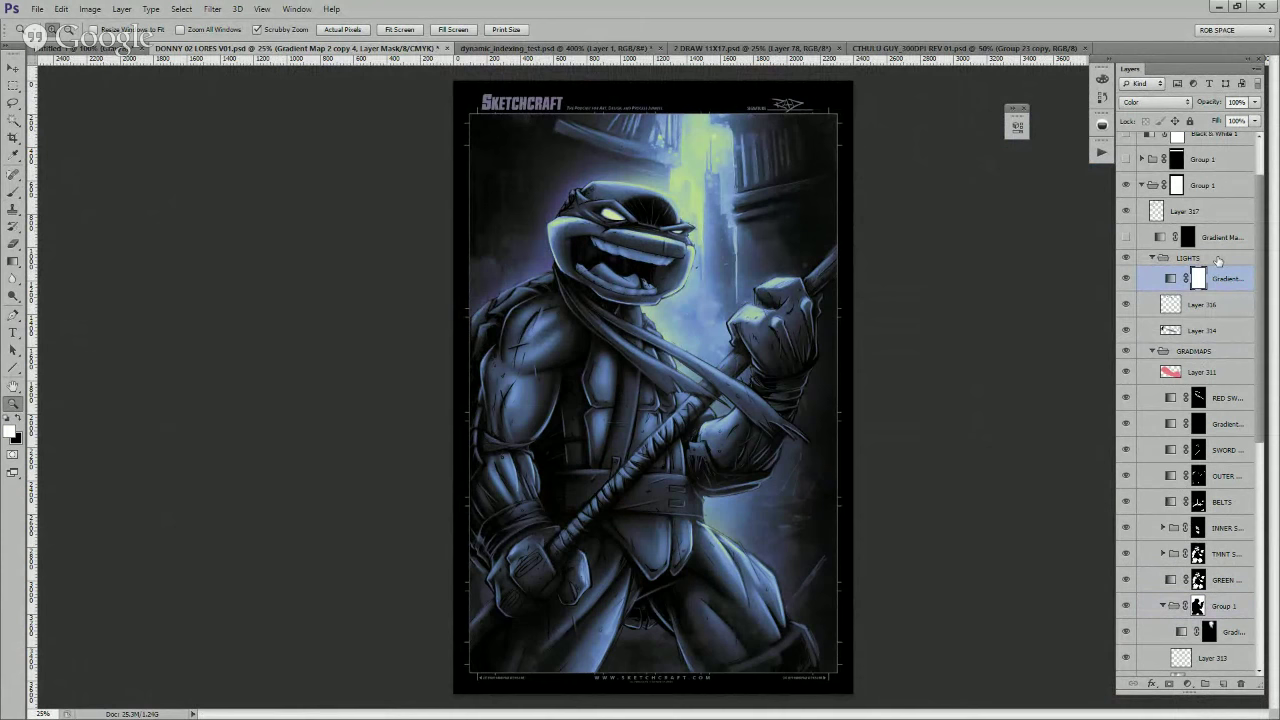
# - In Normal blend mode, reduce the copied map's gradient to three stops, with blue at 34% and light green shifted closer to it
pyautogui.click(1156, 103)
pyautogui.click(1150, 105)
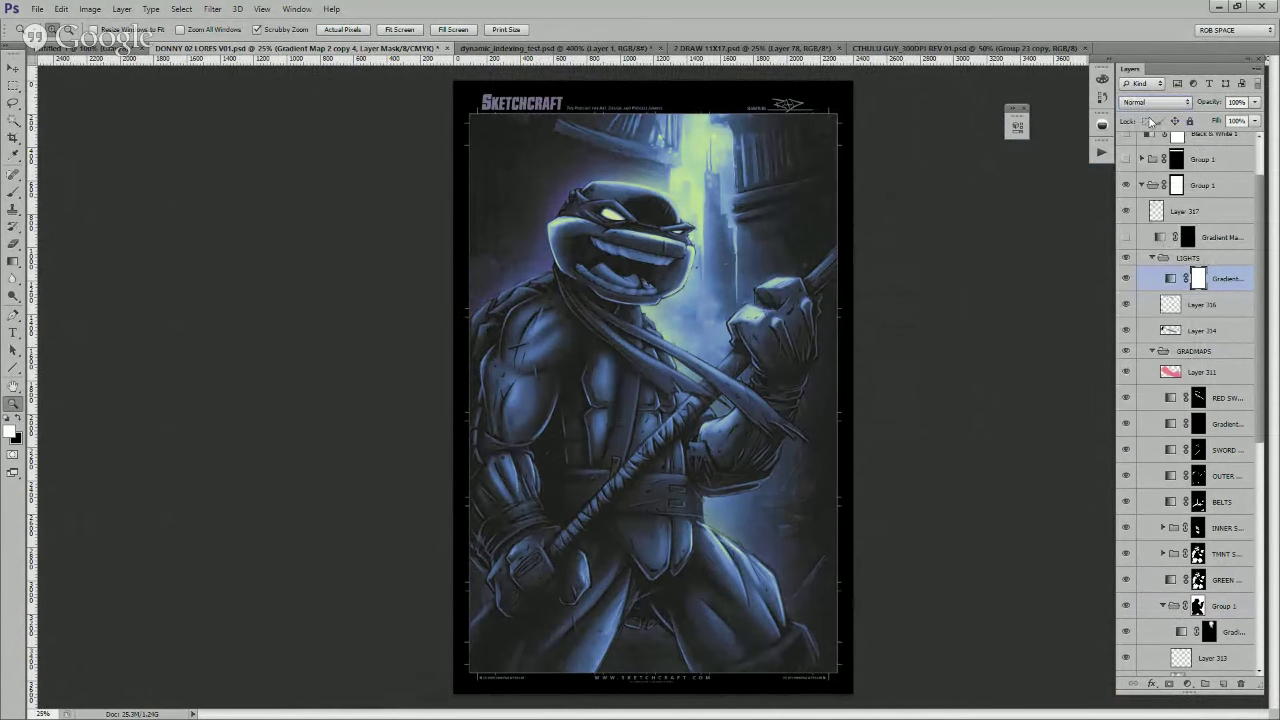
pyautogui.click(1152, 103)
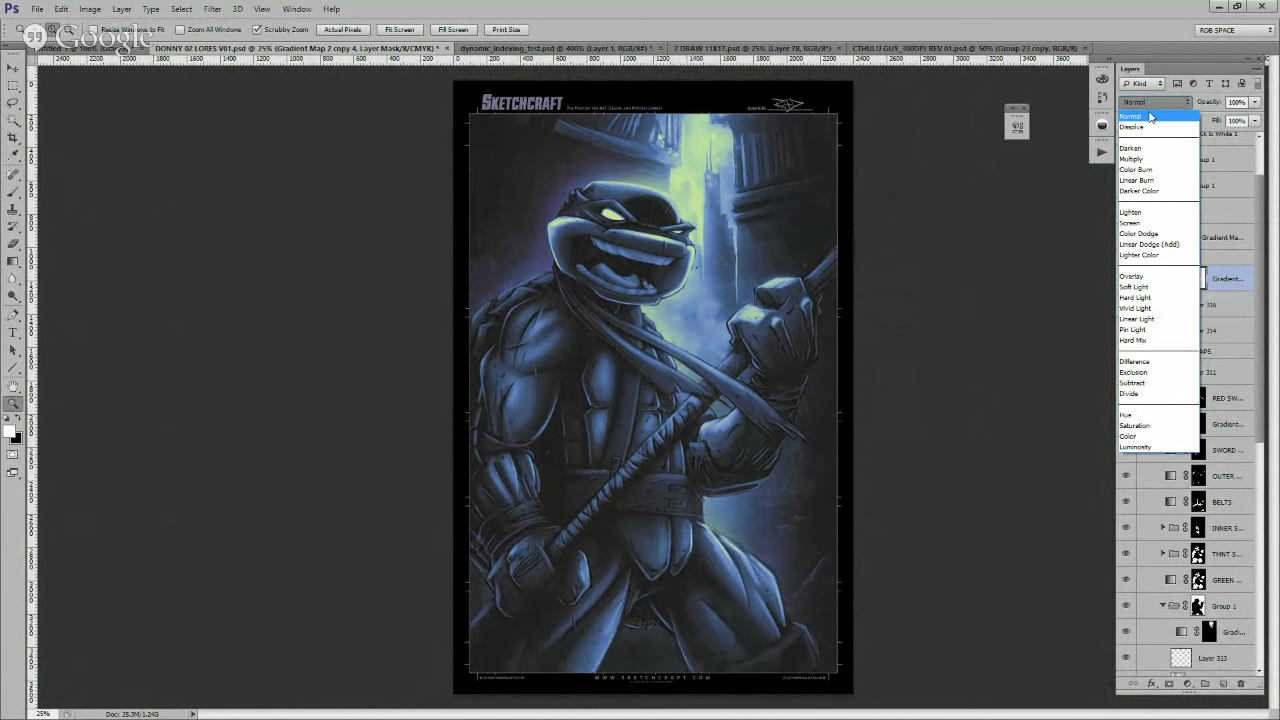
pyautogui.click(1150, 117)
pyautogui.doubleClick(1168, 278)
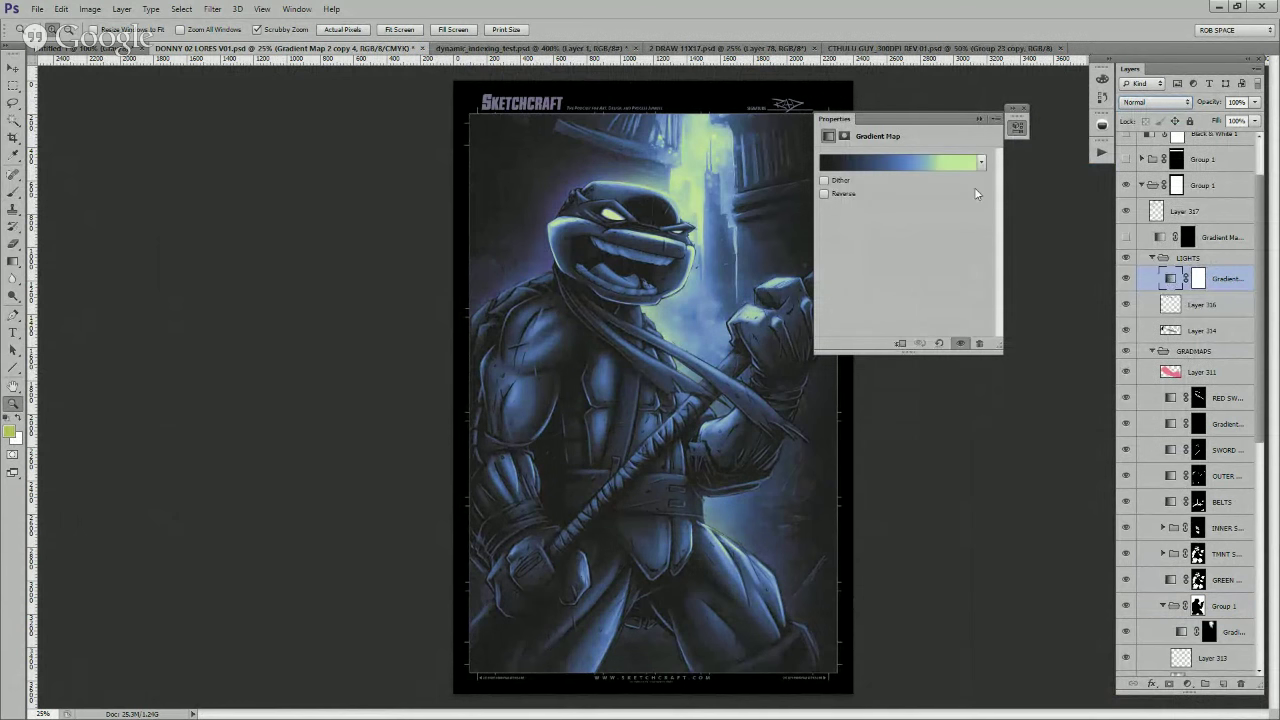
pyautogui.click(955, 162)
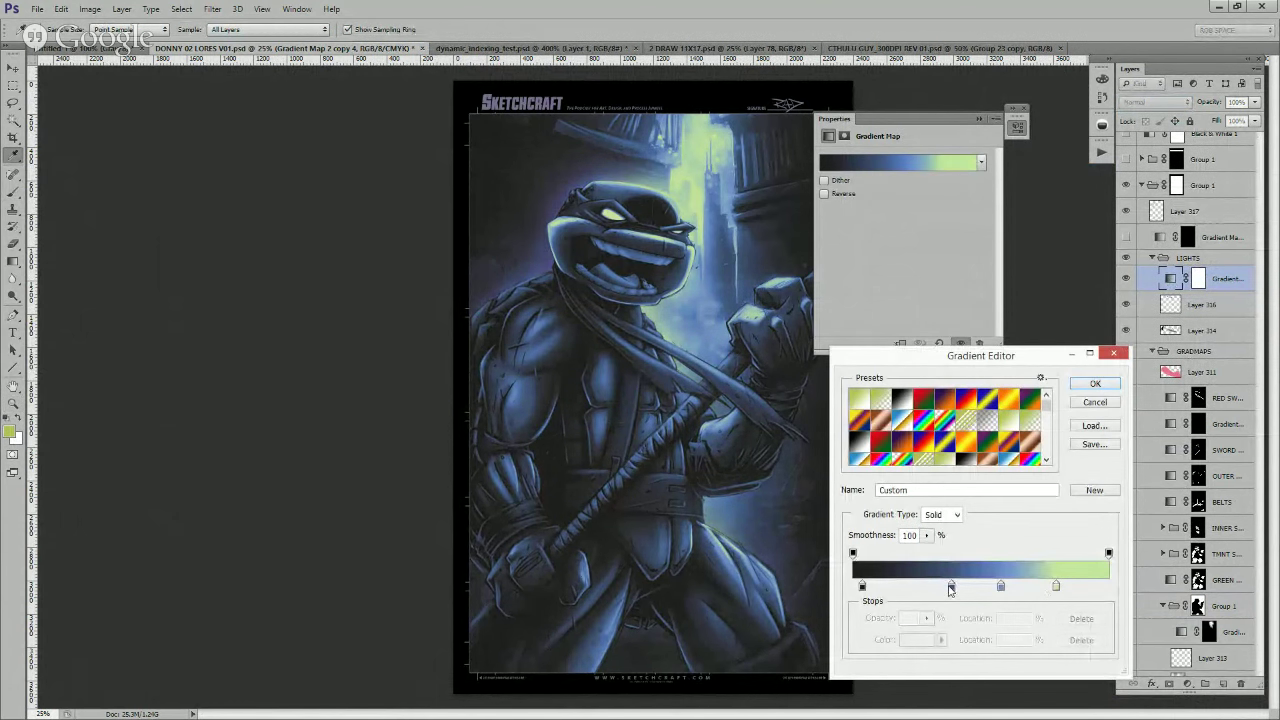
pyautogui.moveTo(1001, 586); pyautogui.dragTo(934, 592)
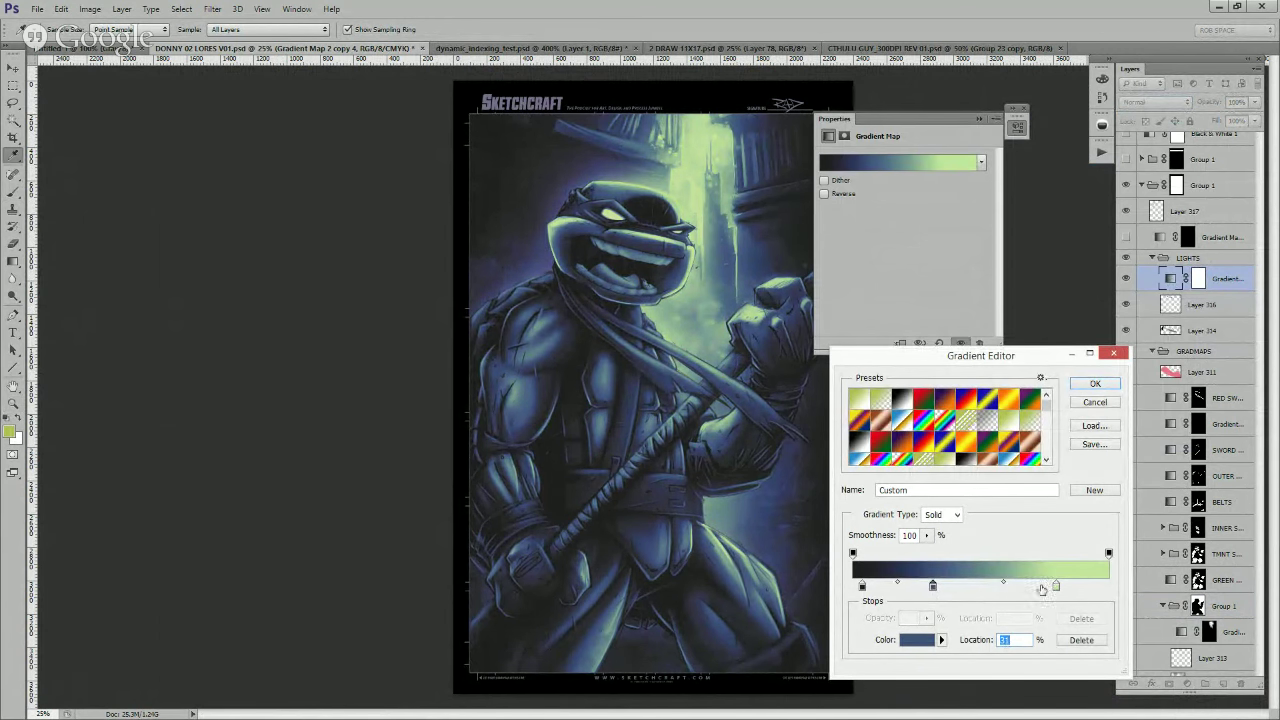
pyautogui.moveTo(1057, 588); pyautogui.dragTo(1043, 588)
pyautogui.moveTo(932, 588); pyautogui.dragTo(941, 590)
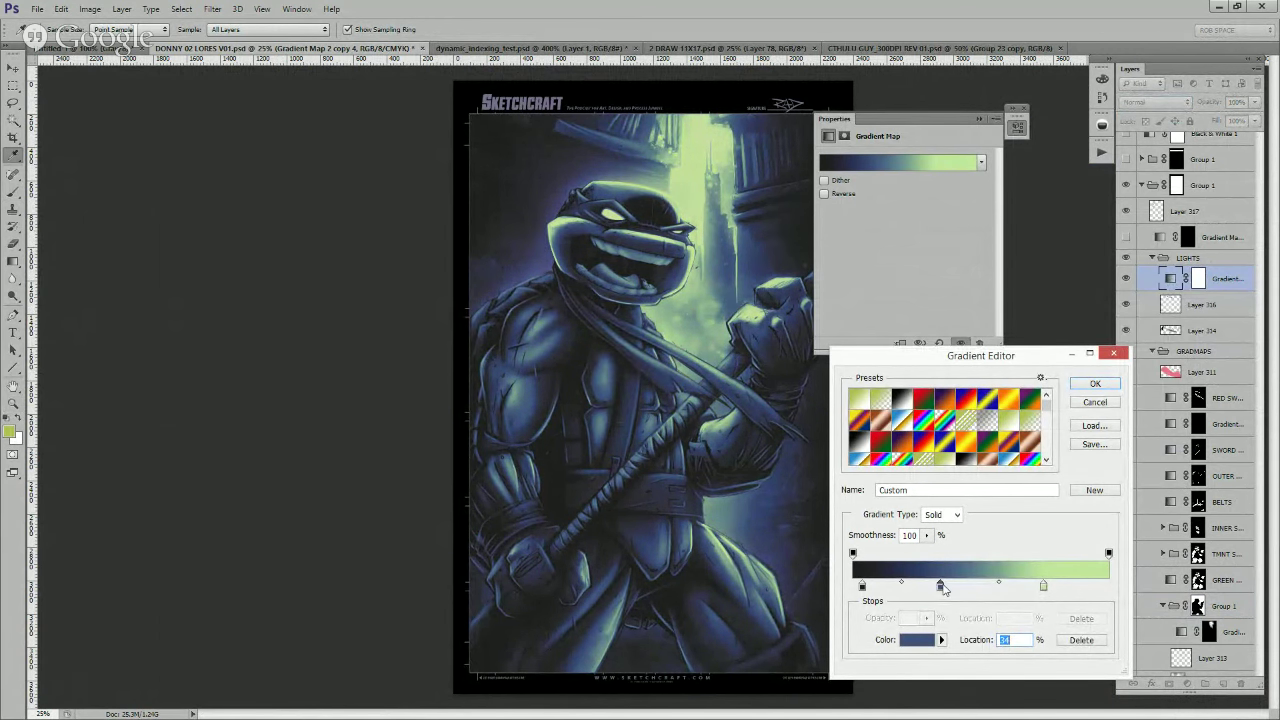
pyautogui.click(1094, 384)
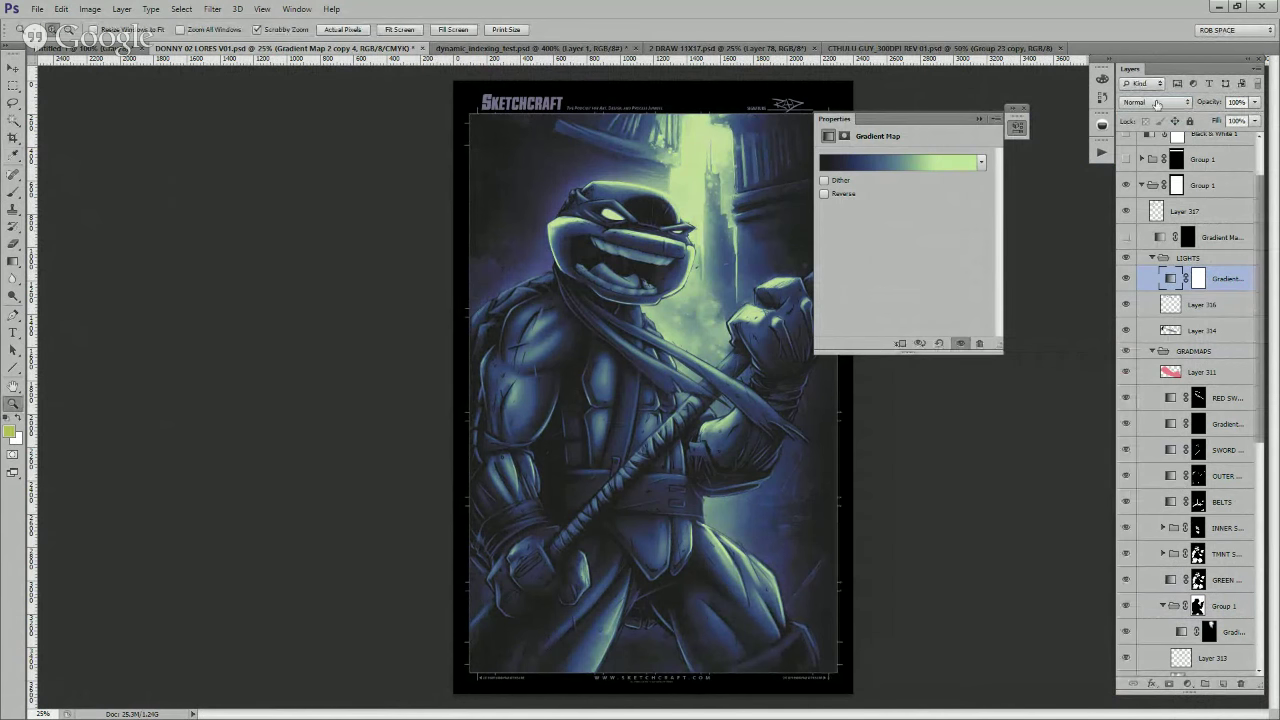
# - Set the copied gradient map's blend mode to Color and invert its mask to black
pyautogui.click(1155, 101)
pyautogui.click(1138, 440)
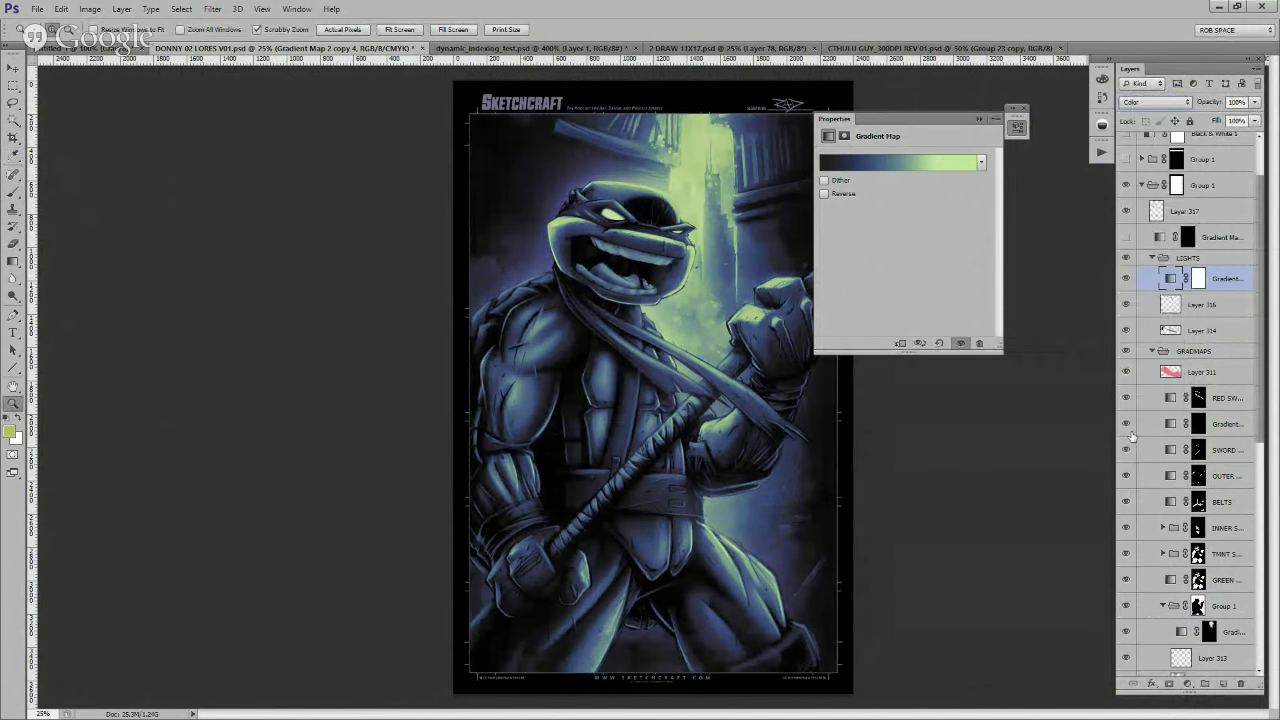
pyautogui.click(1203, 281)
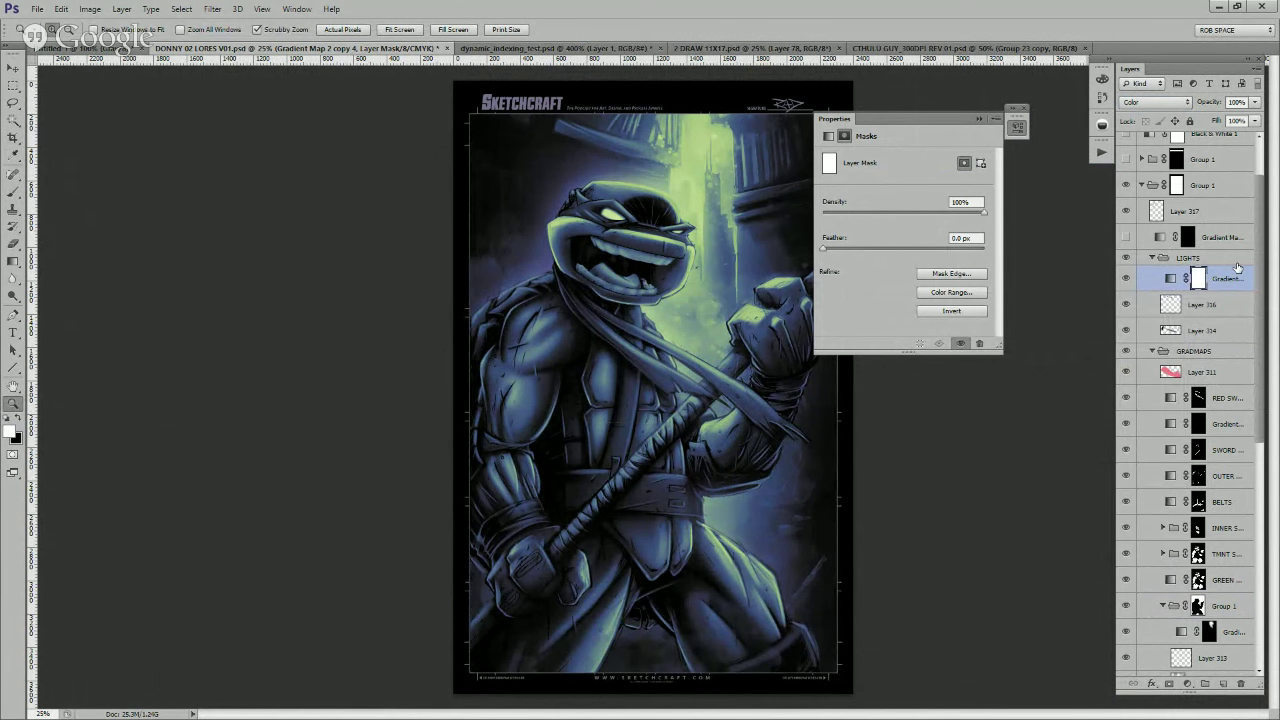
pyautogui.hotkey('ctrl', 'i')
pyautogui.hotkey('ctrl', 'i')
pyautogui.hotkey('ctrl', 'i')
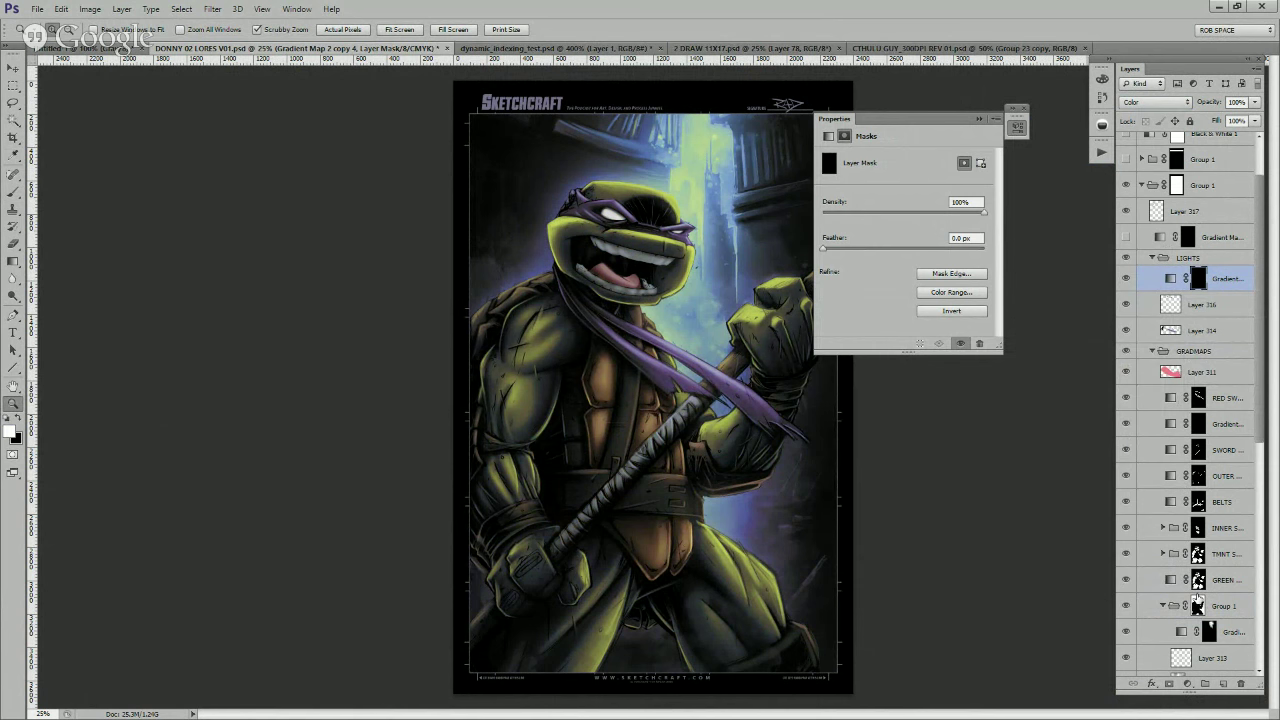
# - Load the turtle's silhouette from the FLAT SELECTS layer as a selection
pyautogui.moveTo(1261, 442); pyautogui.dragTo(1256, 618)
pyautogui.keyDown('ctrl'); pyautogui.click(1146, 592); pyautogui.keyUp('ctrl')
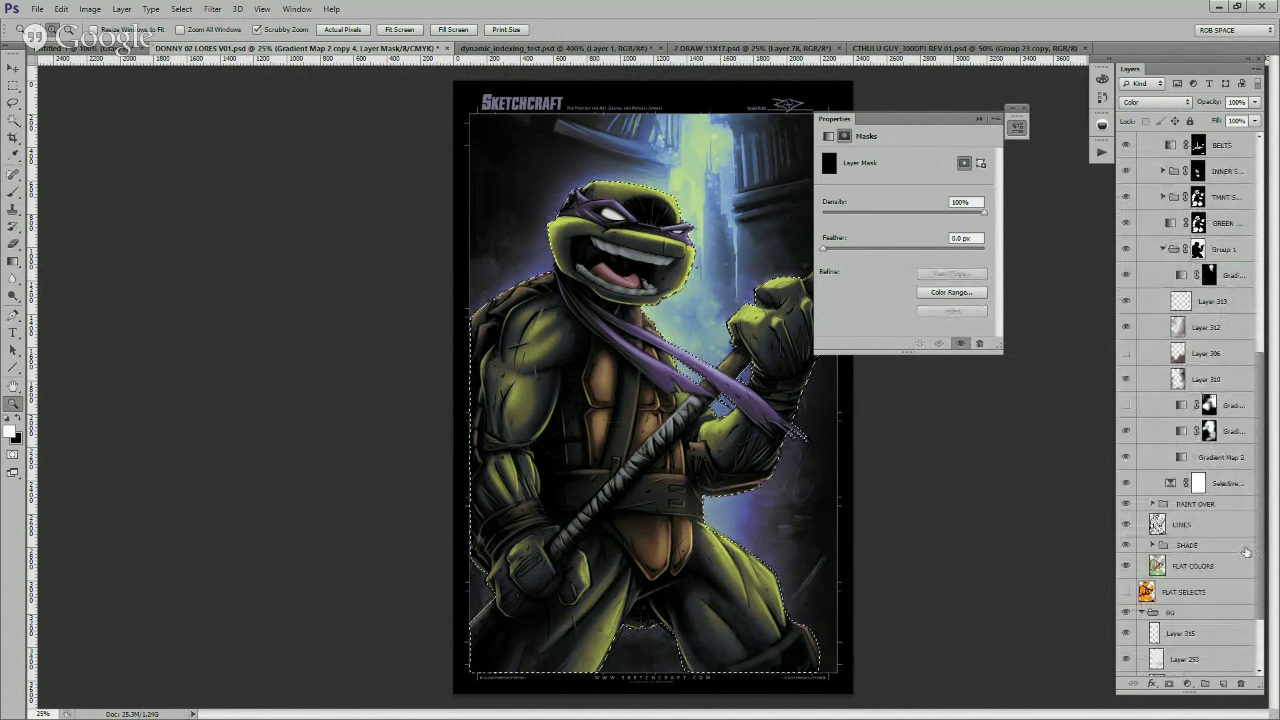
pyautogui.scroll(10, 1246, 552)
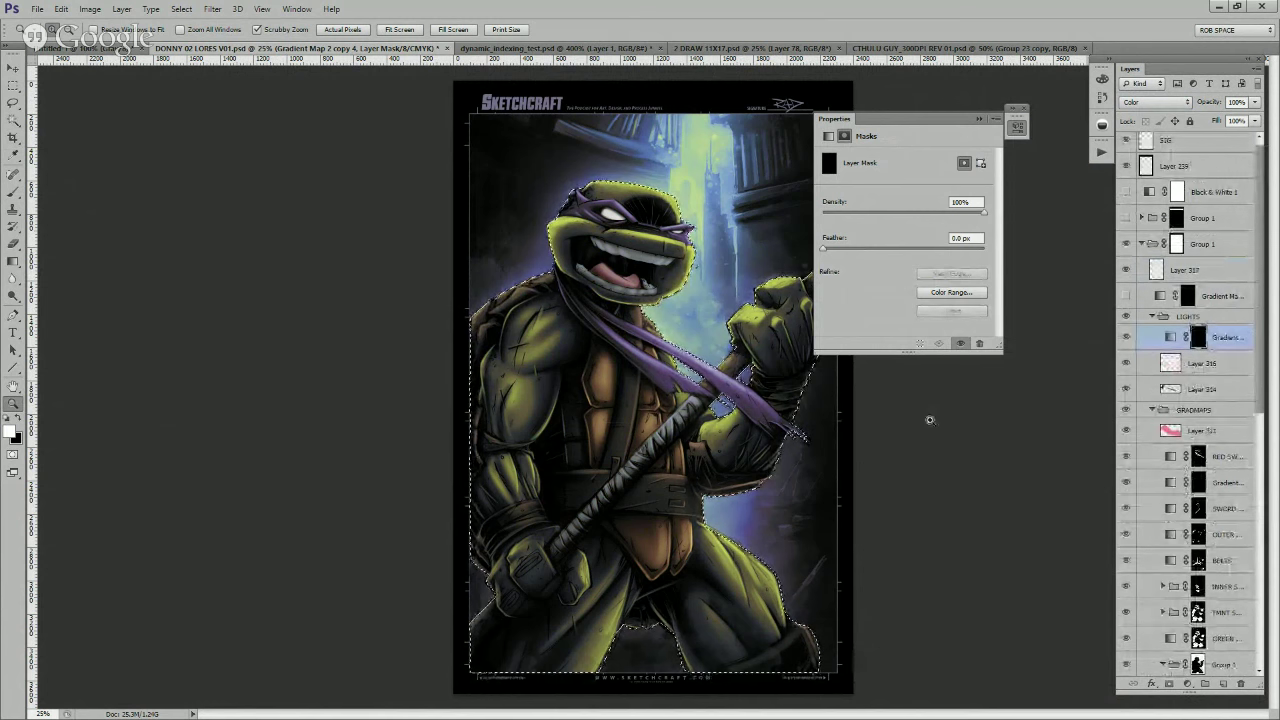
# - Hide the selection outline and use the AirSoft brush to paint white on the gradient map's mask over the outer thigh and raised forearm's underside
pyautogui.press('b')
pyautogui.rightClick(742, 547)
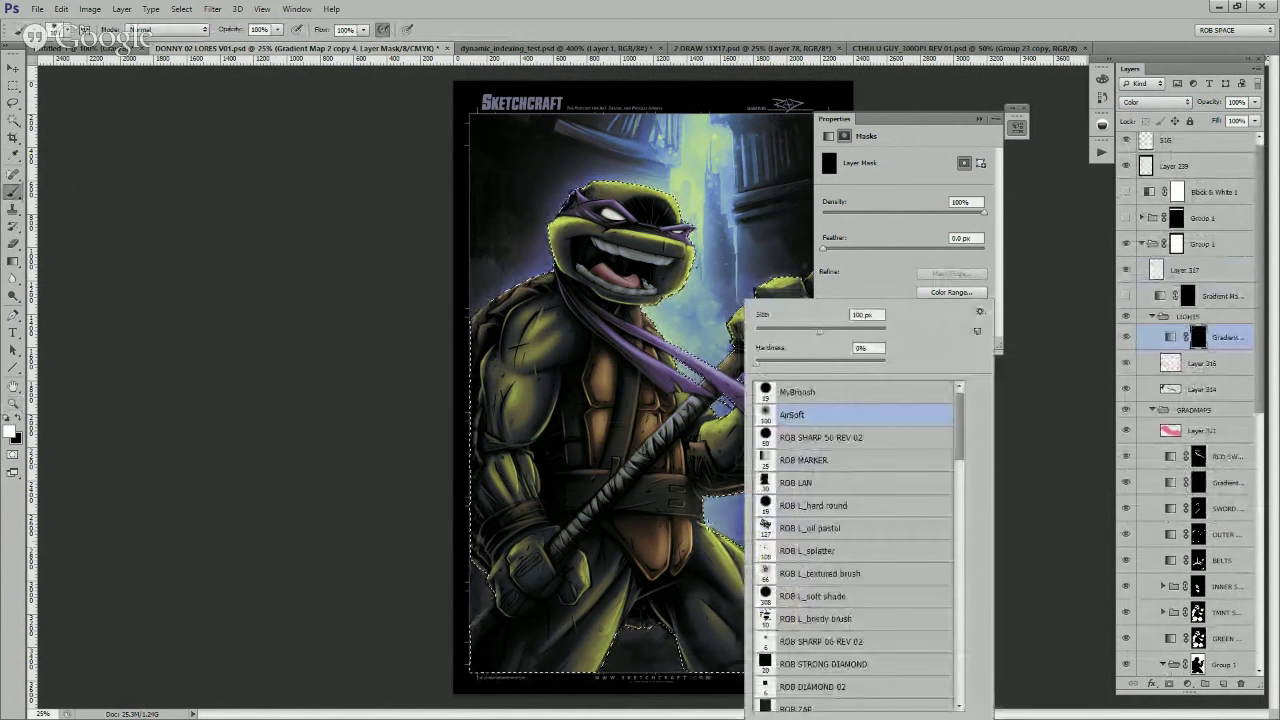
pyautogui.click(724, 523)
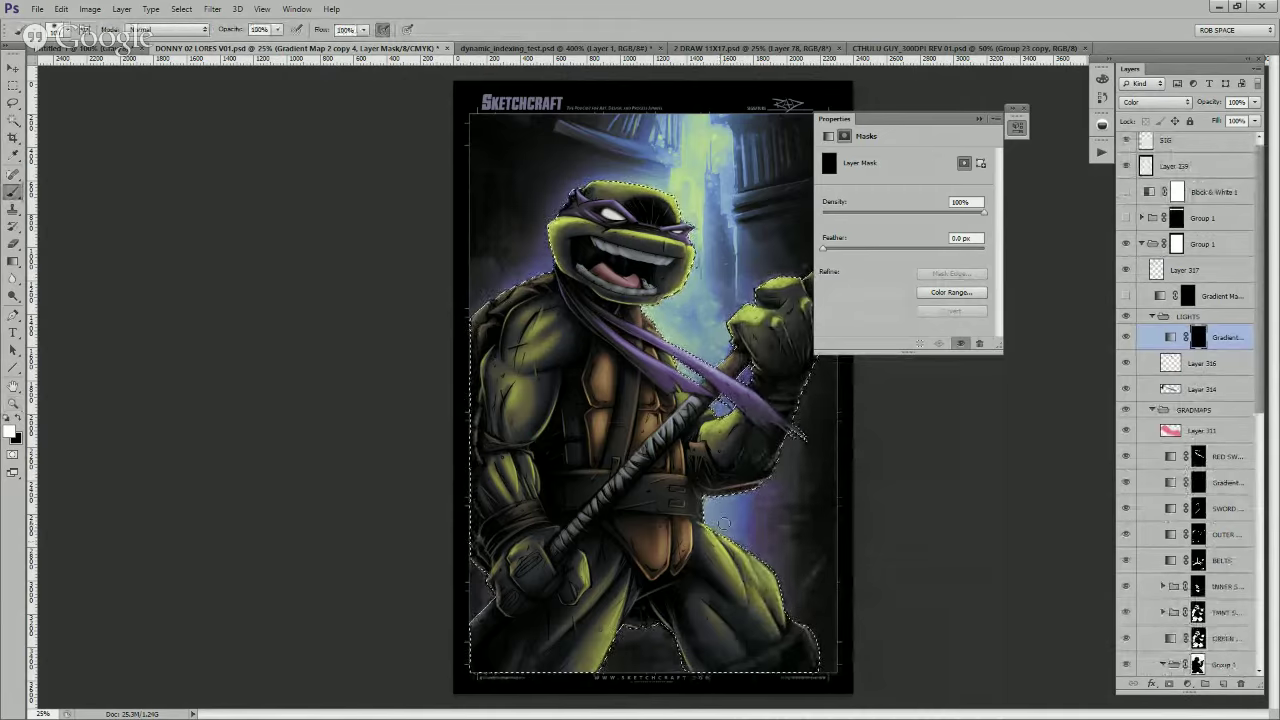
pyautogui.press('\\')
pyautogui.press('\\')
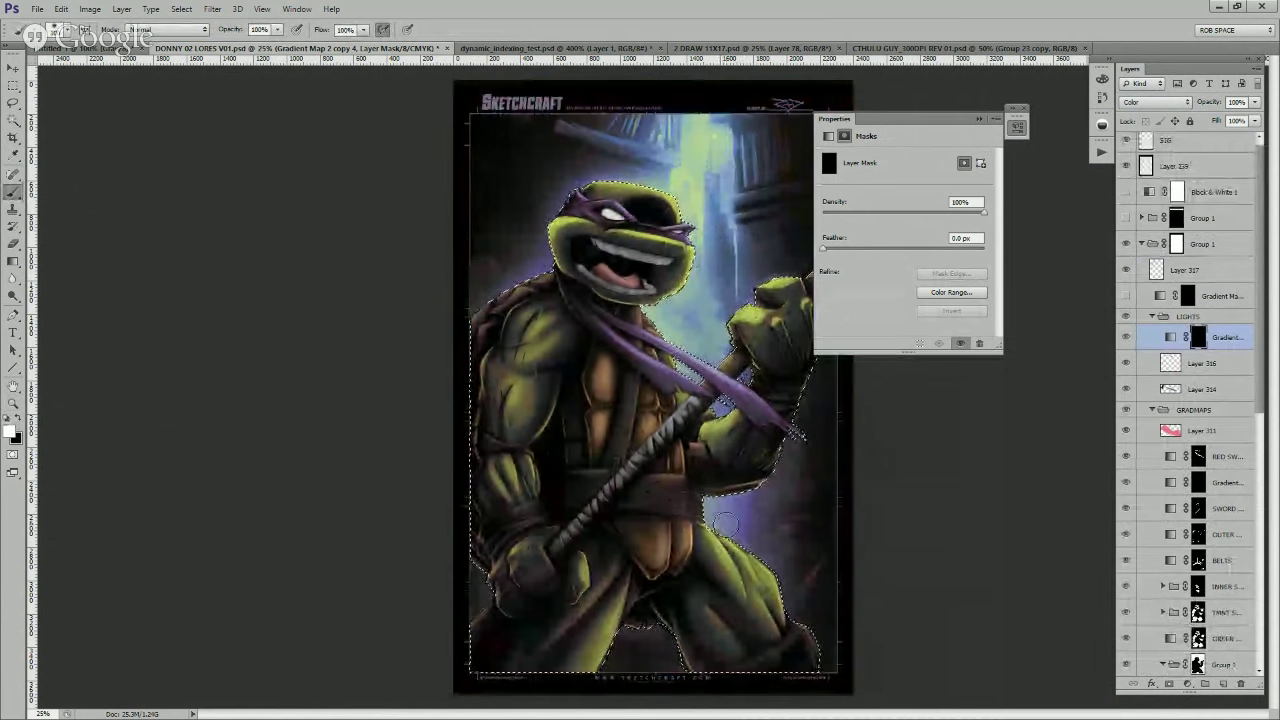
pyautogui.hotkey('ctrl', 'd')
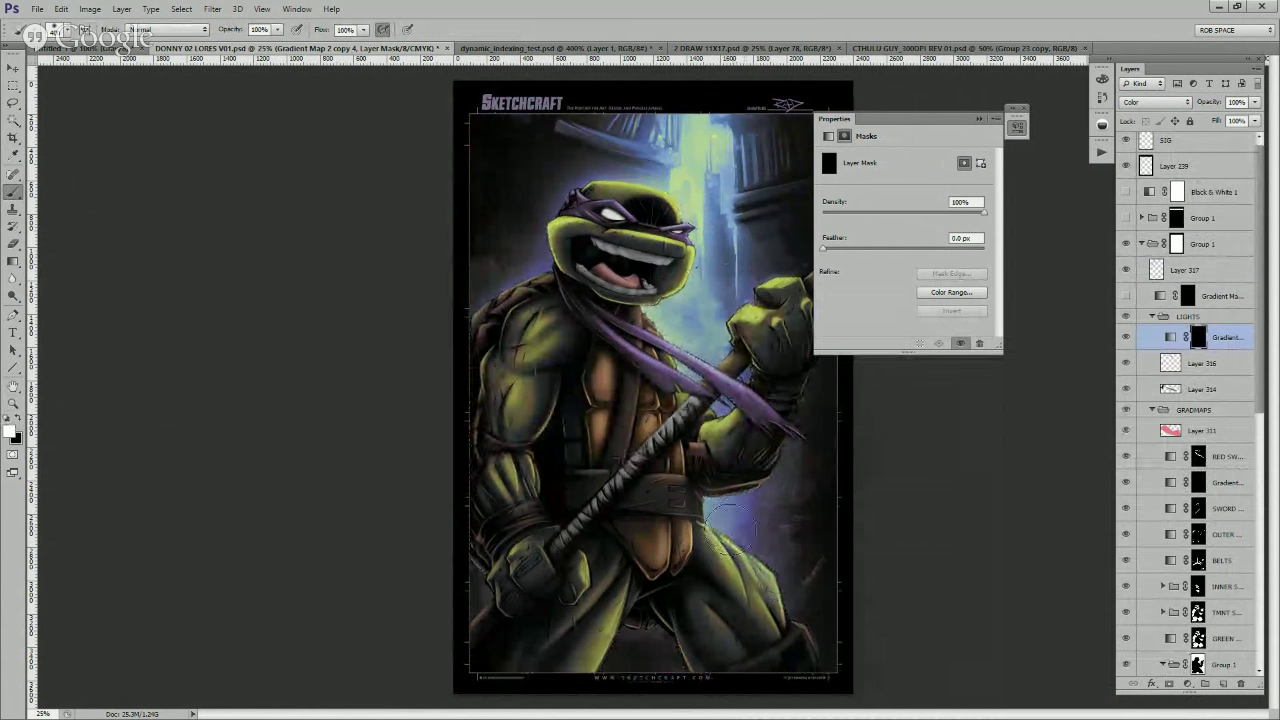
pyautogui.moveTo(728, 520)
pyautogui.mouseDown()
pyautogui.moveTo(789, 606)
pyautogui.moveTo(738, 526)
pyautogui.mouseUp()
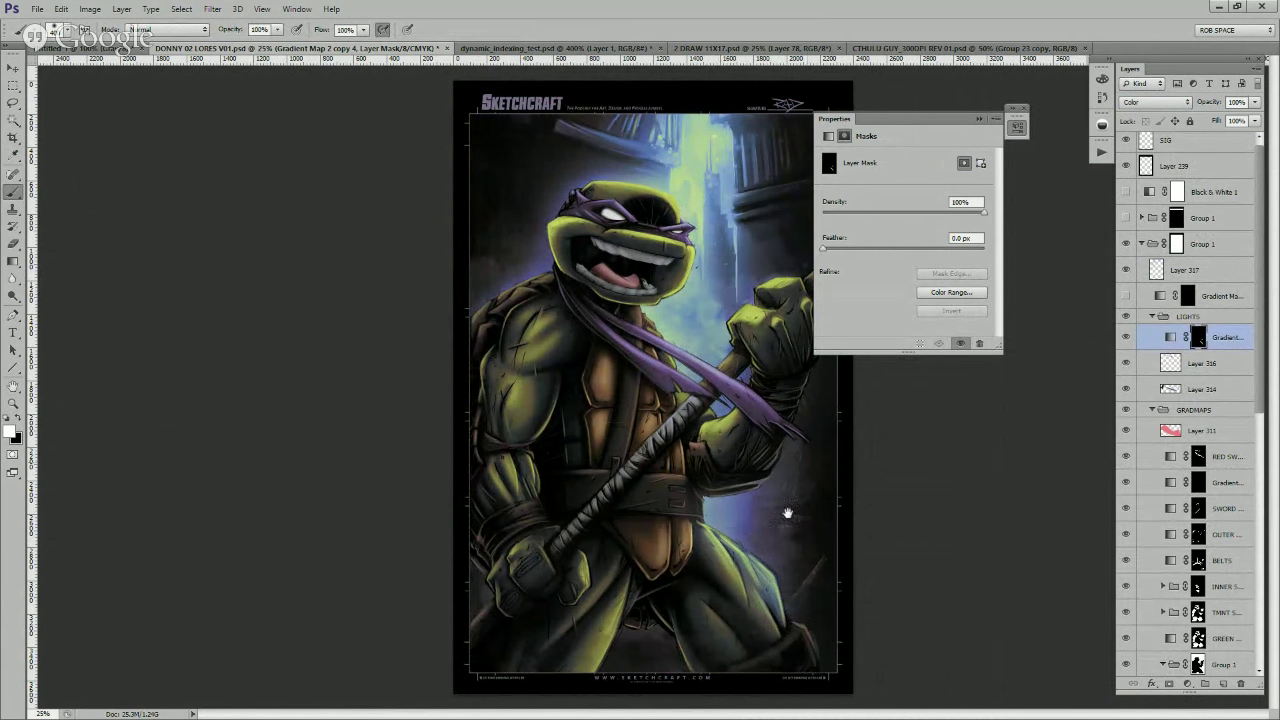
pyautogui.click(979, 119)
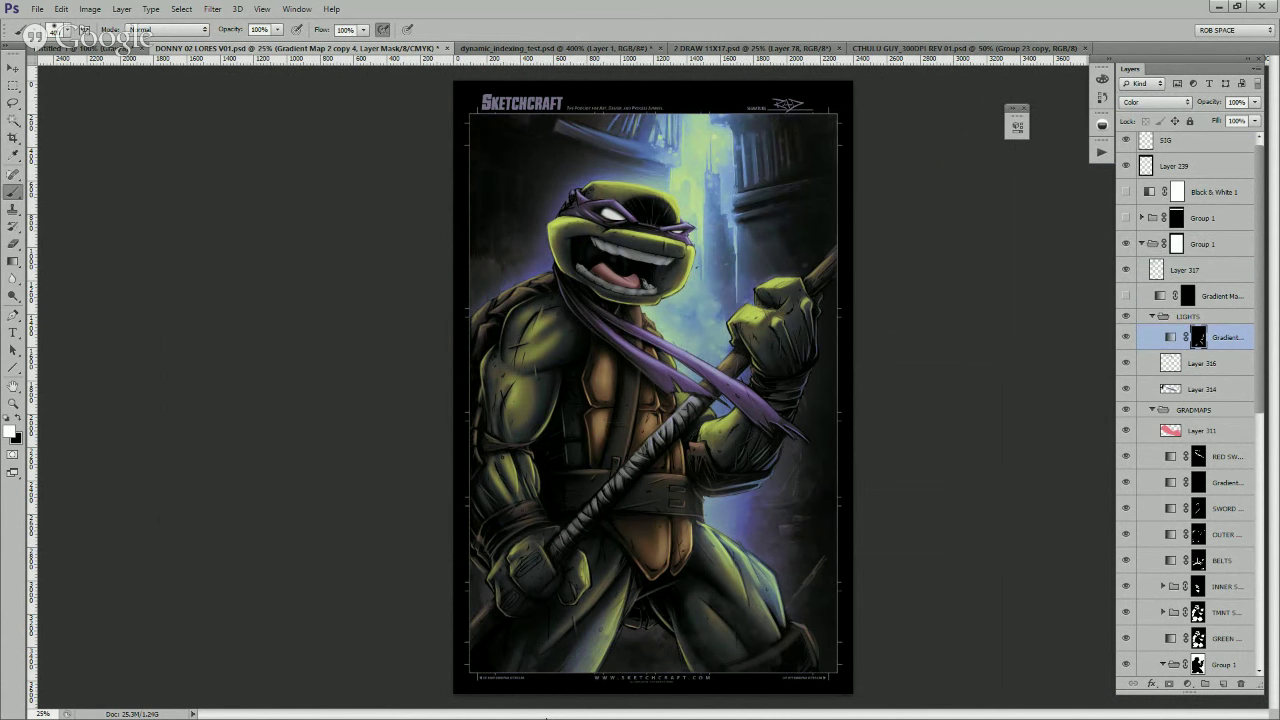
# - Brush blue light into the mask along the other leg's inner edge, adjusting the brush size and softening the tint with black
pyautogui.press('x')
pyautogui.moveTo(581, 657); pyautogui.dragTo(608, 617)
pyautogui.press('x')
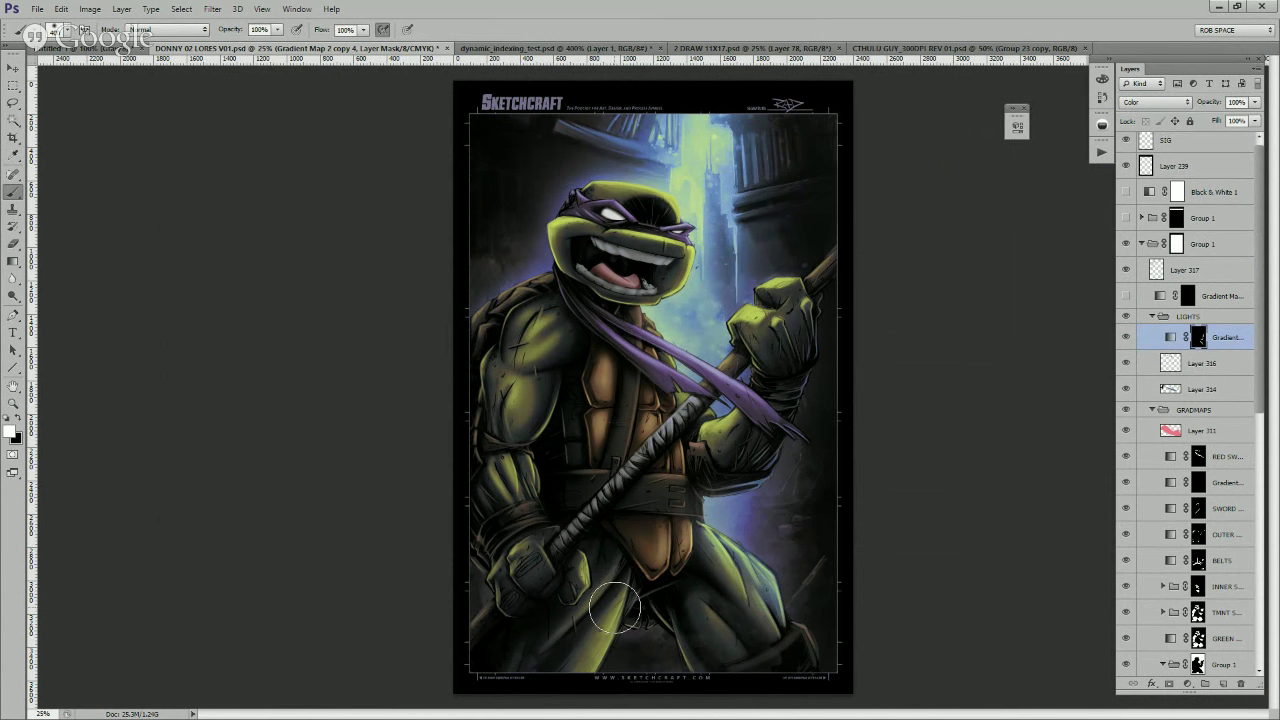
pyautogui.press(']')
pyautogui.press('[')
pyautogui.press('[')
pyautogui.press('[')
pyautogui.press('[')
pyautogui.press('[')
pyautogui.press('[')
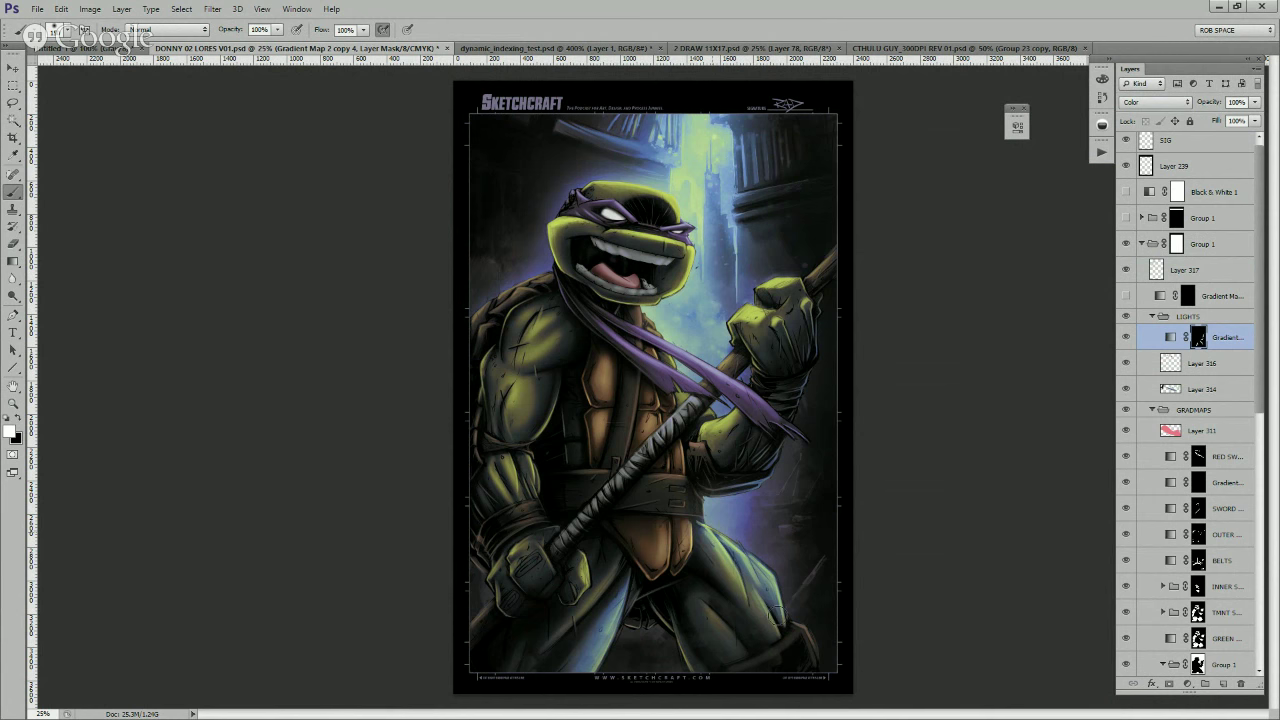
pyautogui.press('x')
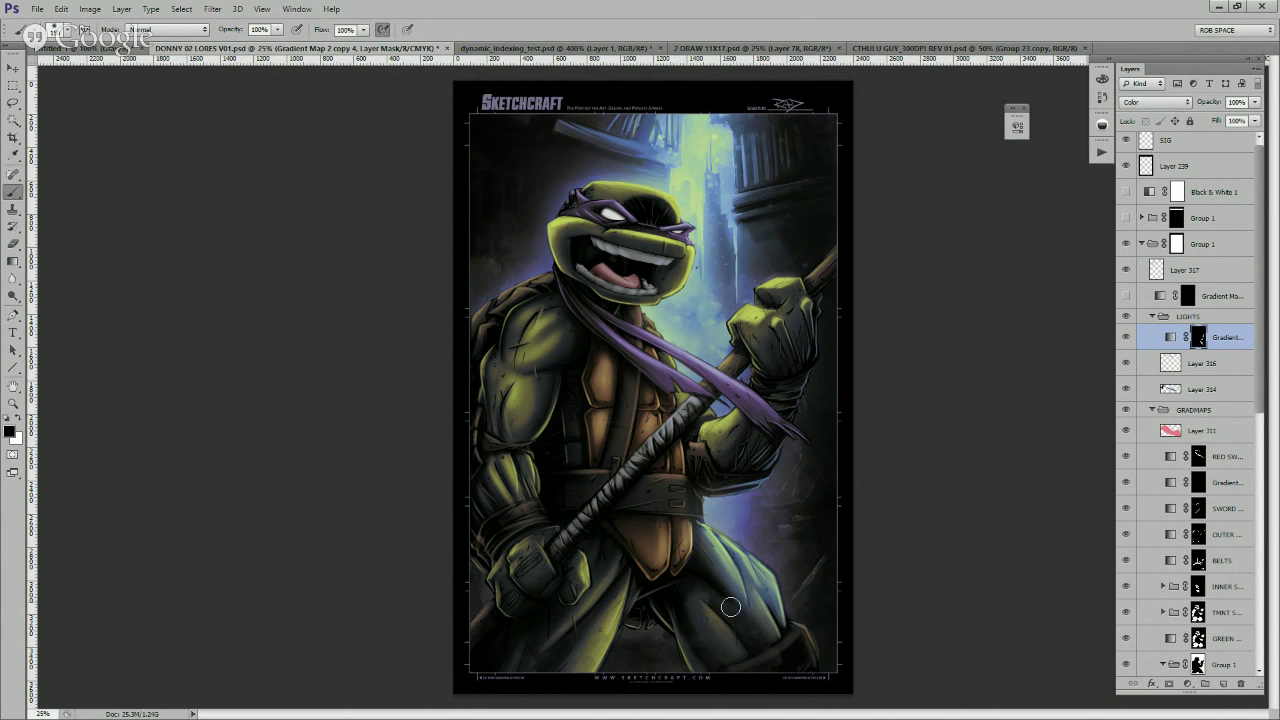
# - Refine the gradient map's mask over the outer thigh and shoulder, alternating white and black to add and soften the blue light
pyautogui.press('x')
pyautogui.press('x')
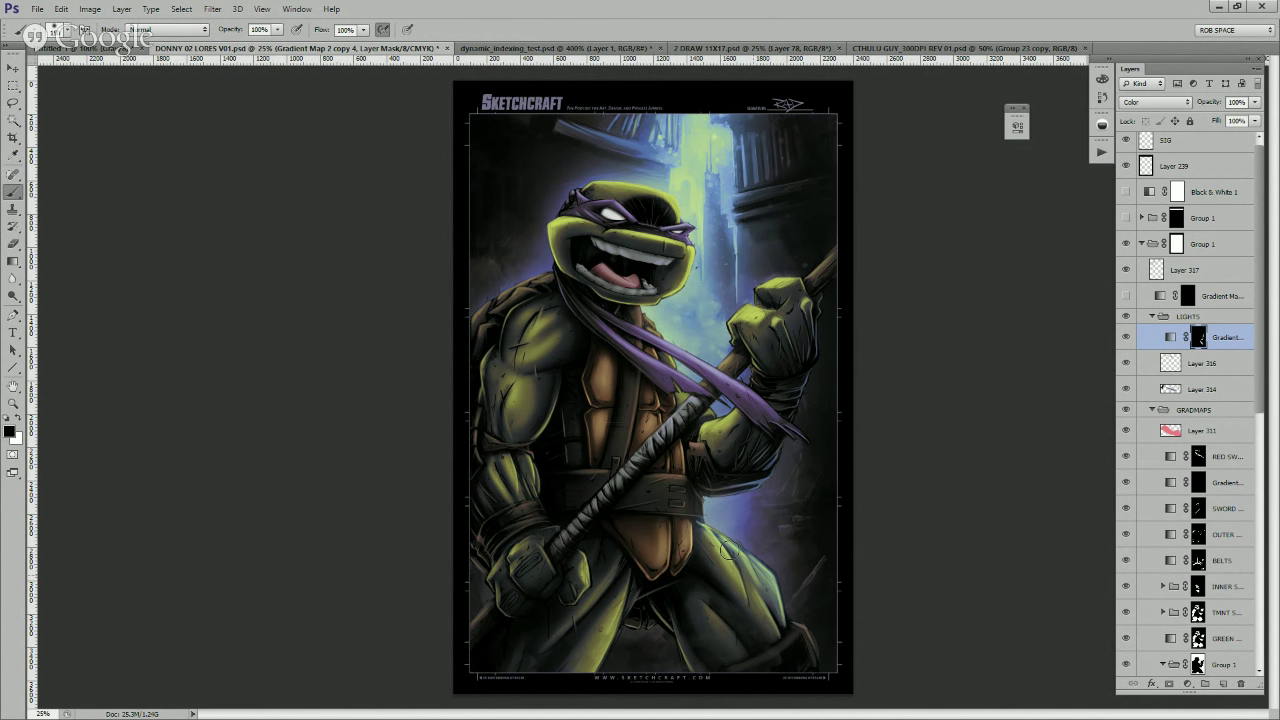
pyautogui.press('x')
pyautogui.press('x')
pyautogui.press('x')
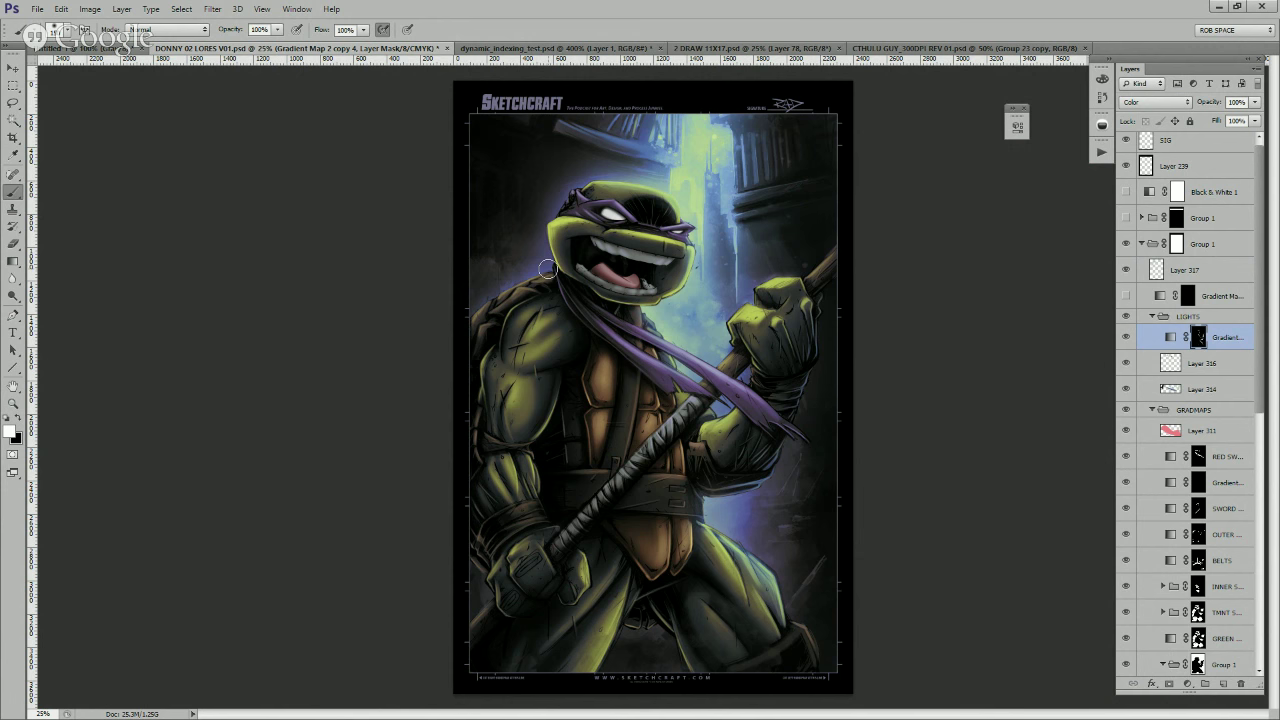
pyautogui.press('x')
pyautogui.press('x')
# - Move the gradient map out of LIGHTS to above Layer 317 and brush its blue tint onto the staff's wrapping
pyautogui.moveTo(1174, 332); pyautogui.dragTo(1172, 270)
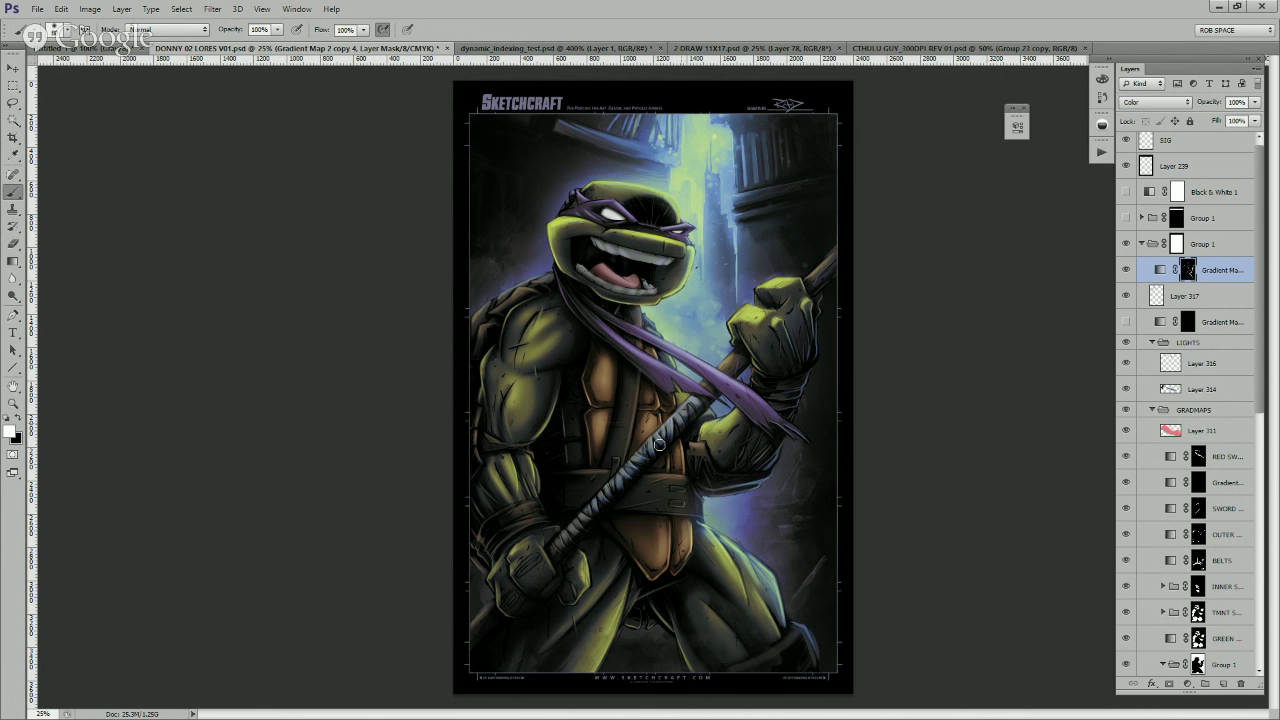
pyautogui.press('x')
pyautogui.press('x')
pyautogui.press('x')
pyautogui.press('x')
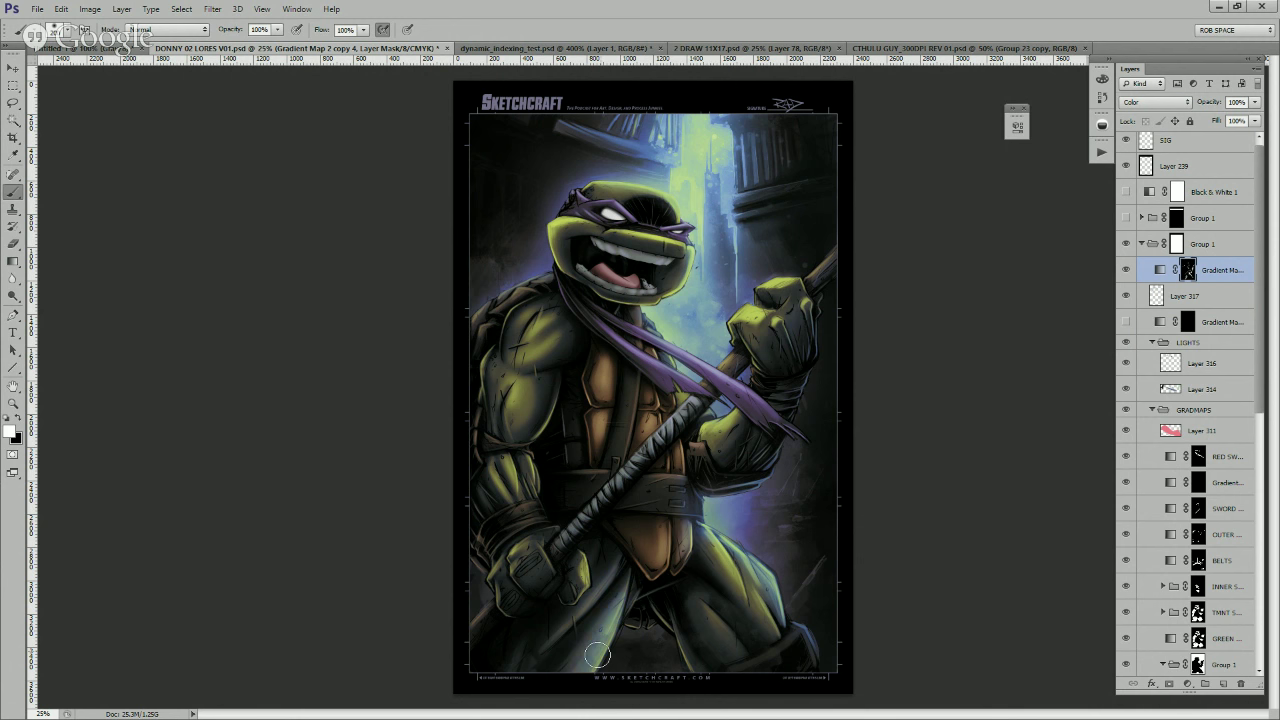
# - Brush cool light along the inner edges of both legs in the gradient map's mask, trimming the excess with black
pyautogui.press('x')
pyautogui.press('x')
pyautogui.press('x')
pyautogui.press('x')
pyautogui.press('x')
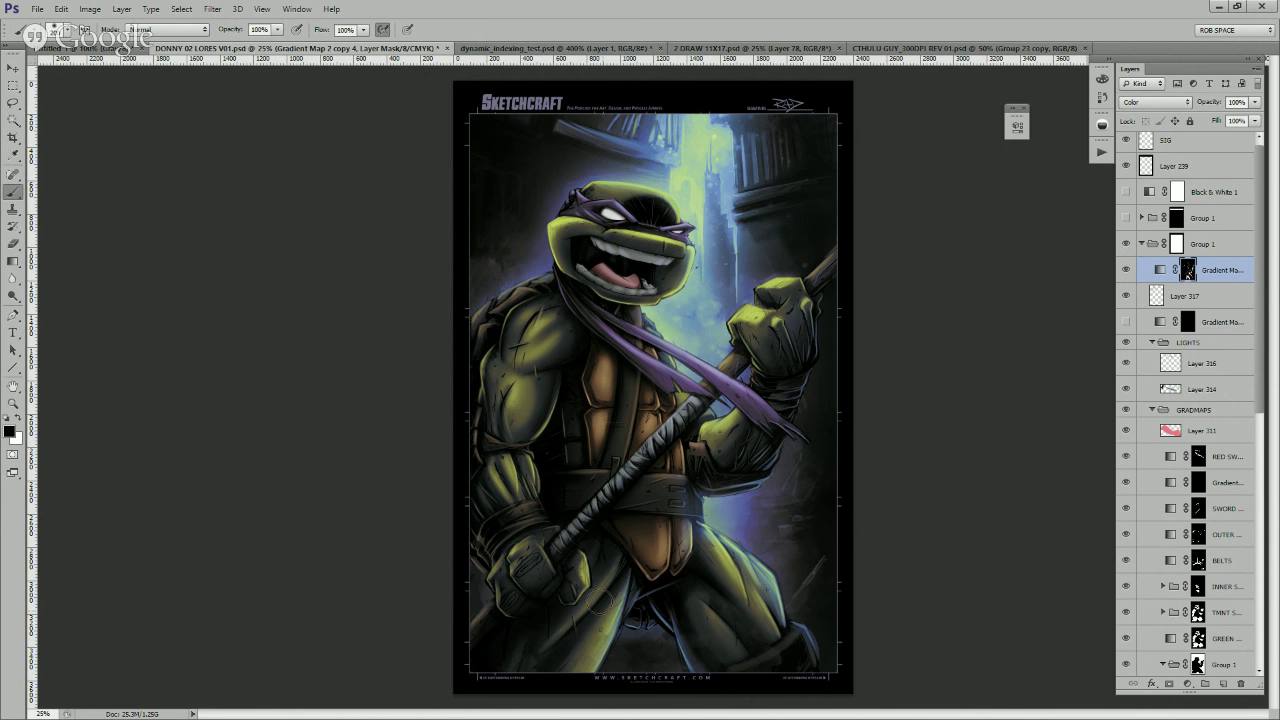
# - Paint the mask over the glow around the head, the scarf tail and the background beside the legs to spread the blue tint
pyautogui.press('x')
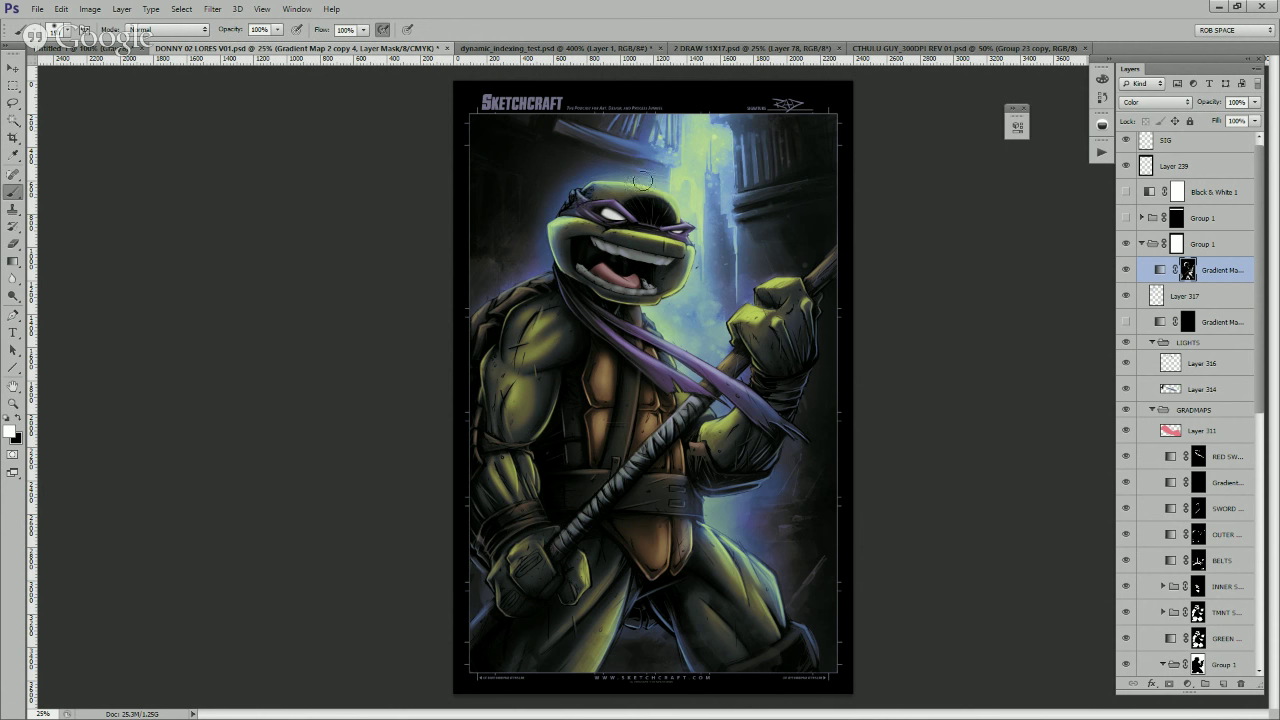
pyautogui.press('x')
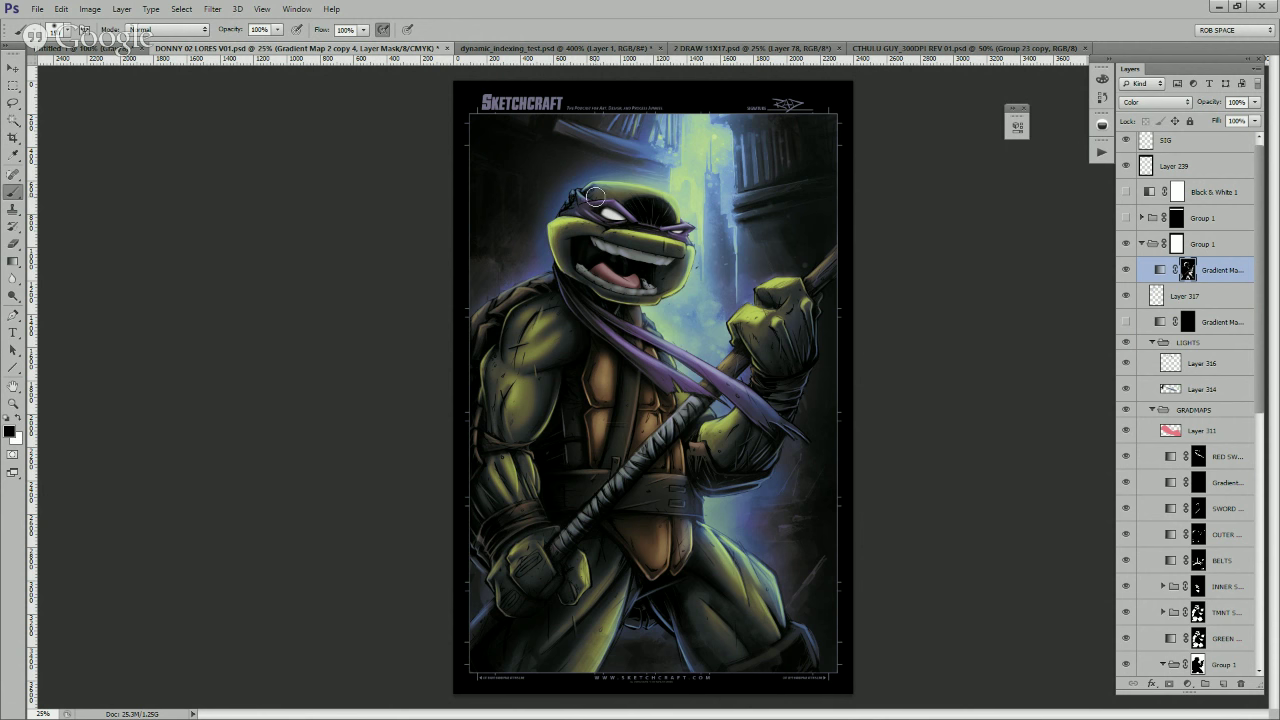
pyautogui.press('x')
pyautogui.press('x')
pyautogui.press('x')
pyautogui.press('x')
pyautogui.press('x')
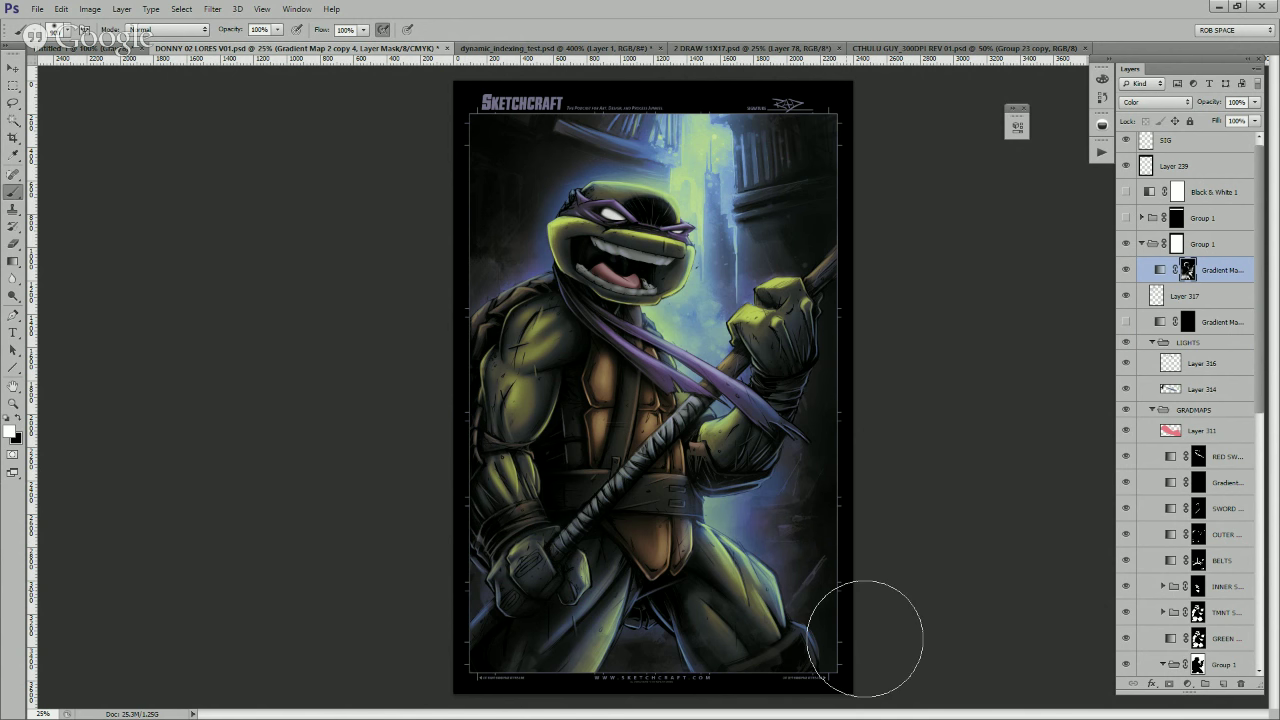
pyautogui.moveTo(828, 460)
pyautogui.mouseDown()
pyautogui.moveTo(870, 371)
pyautogui.moveTo(864, 587)
pyautogui.mouseUp()
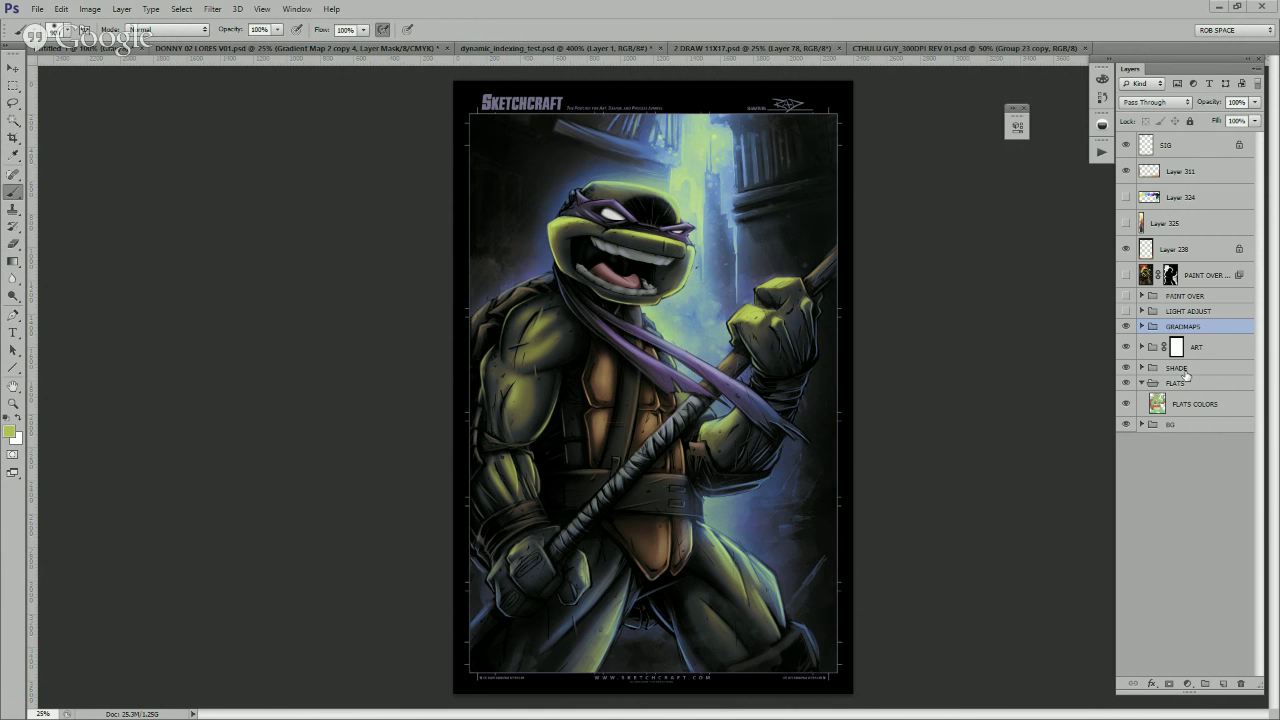
# - In the layered reference document, show the LIGHT ADJUST group, check its contents and copy it into DONNY 02 LORES V01.psd
pyautogui.click(1126, 311)
pyautogui.click(1142, 311)
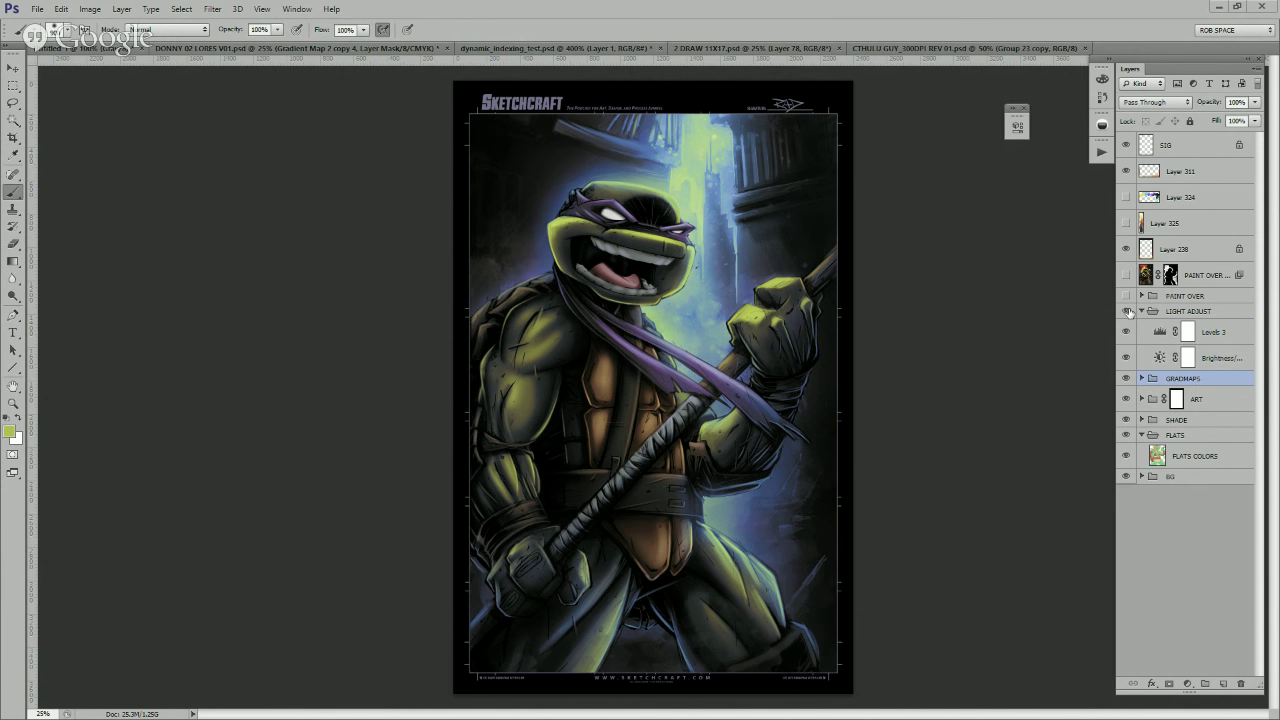
pyautogui.click(1142, 311)
pyautogui.click(1188, 311)
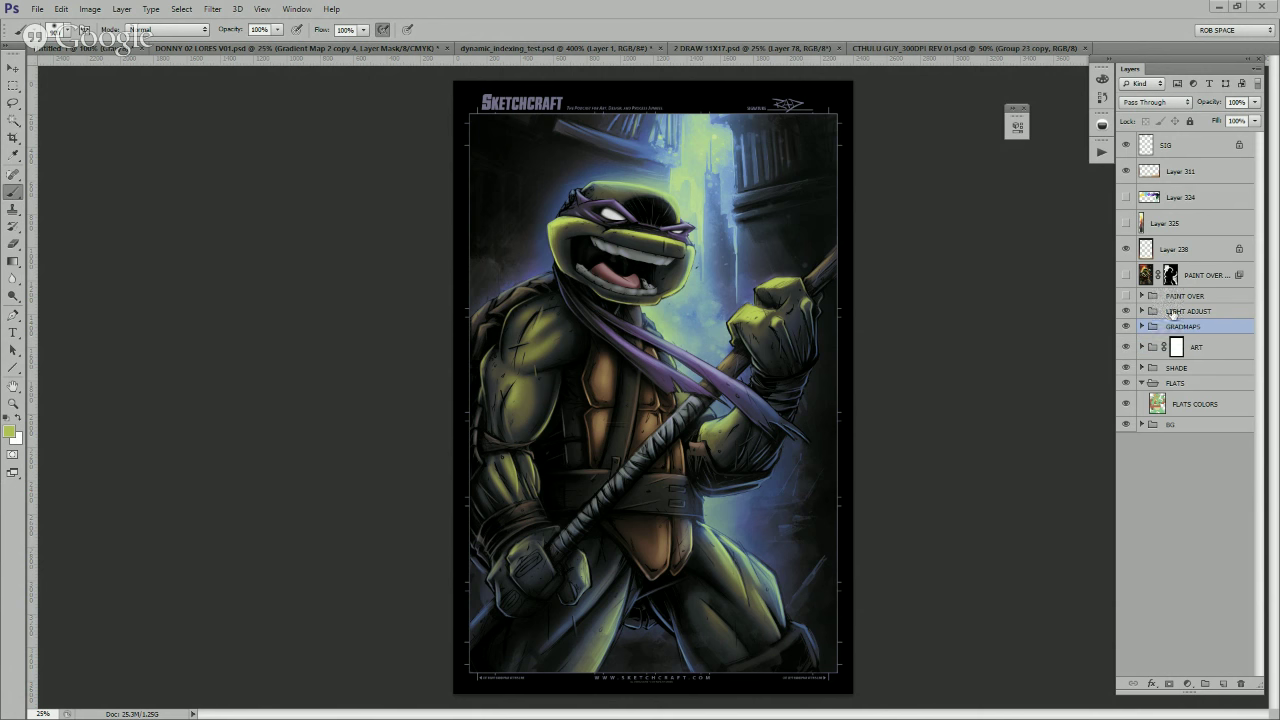
pyautogui.moveTo(1198, 313); pyautogui.dragTo(843, 285)
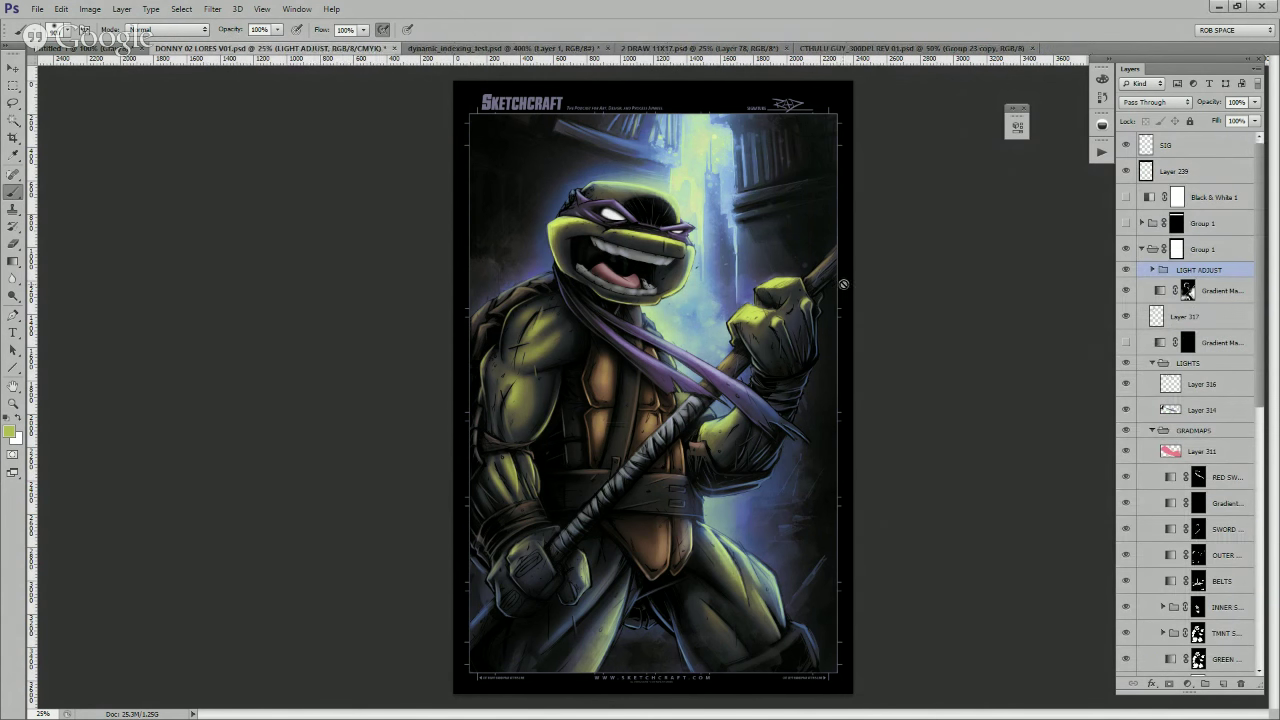
# - Compare the turtle with and without the copied LIGHT ADJUST group, and delete the group
pyautogui.click(1126, 271)
pyautogui.click(1126, 271)
pyautogui.click(1126, 271)
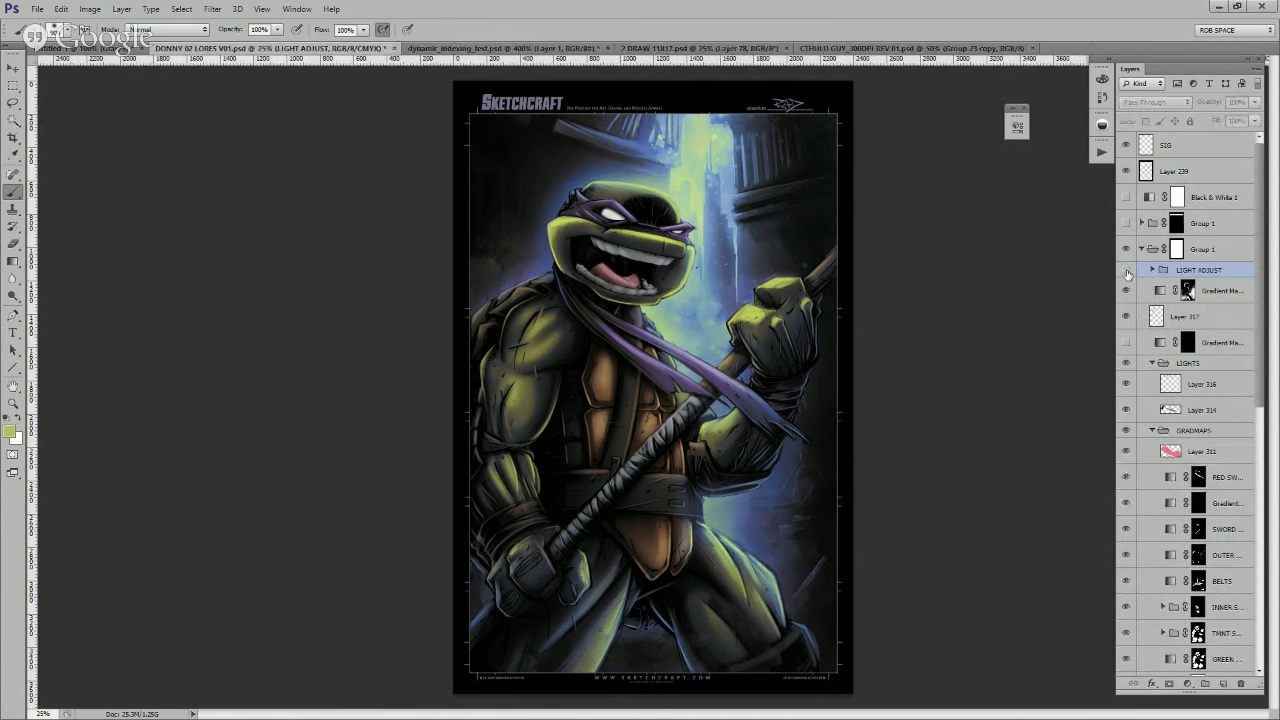
pyautogui.click(1126, 271)
pyautogui.click(1126, 271)
pyautogui.moveTo(1192, 270); pyautogui.dragTo(1246, 658)
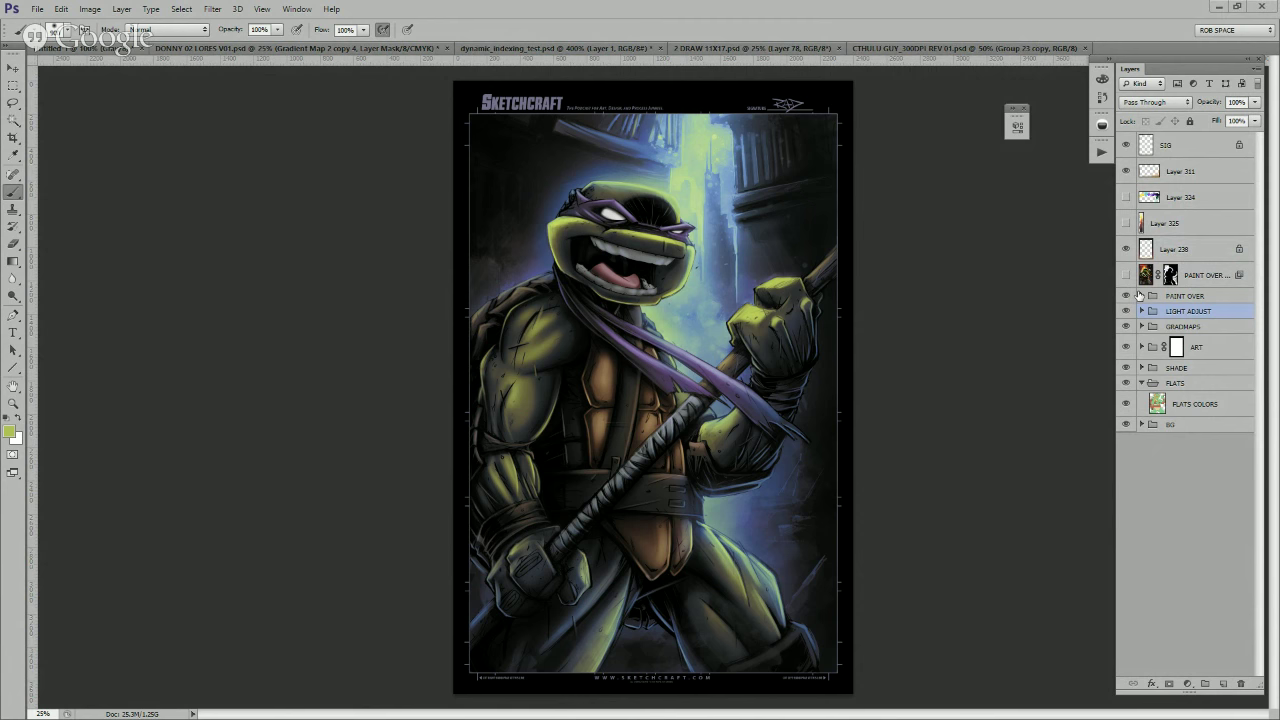
# - In the reference document, expand the PAINT OVER group and hide its layers down to Layer 323
pyautogui.click(1142, 297)
pyautogui.click(1152, 316)
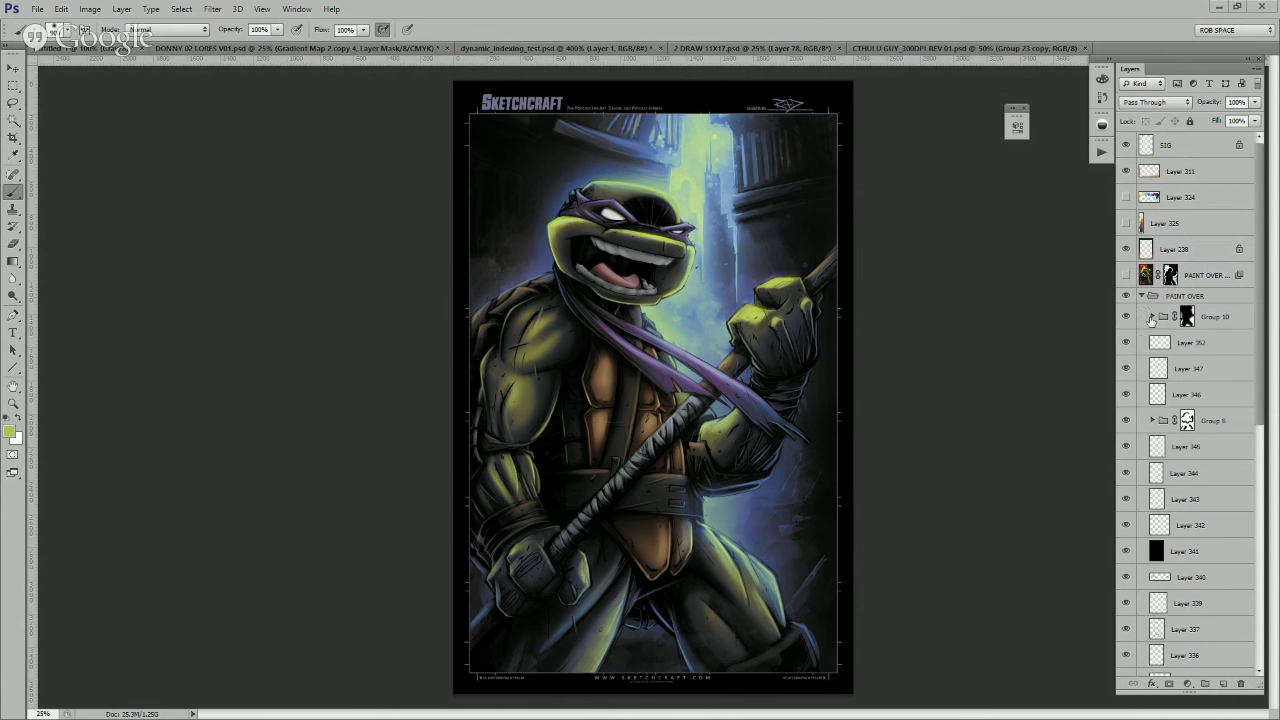
pyautogui.scroll(-2, 1147, 343)
pyautogui.scroll(-1, 1147, 343)
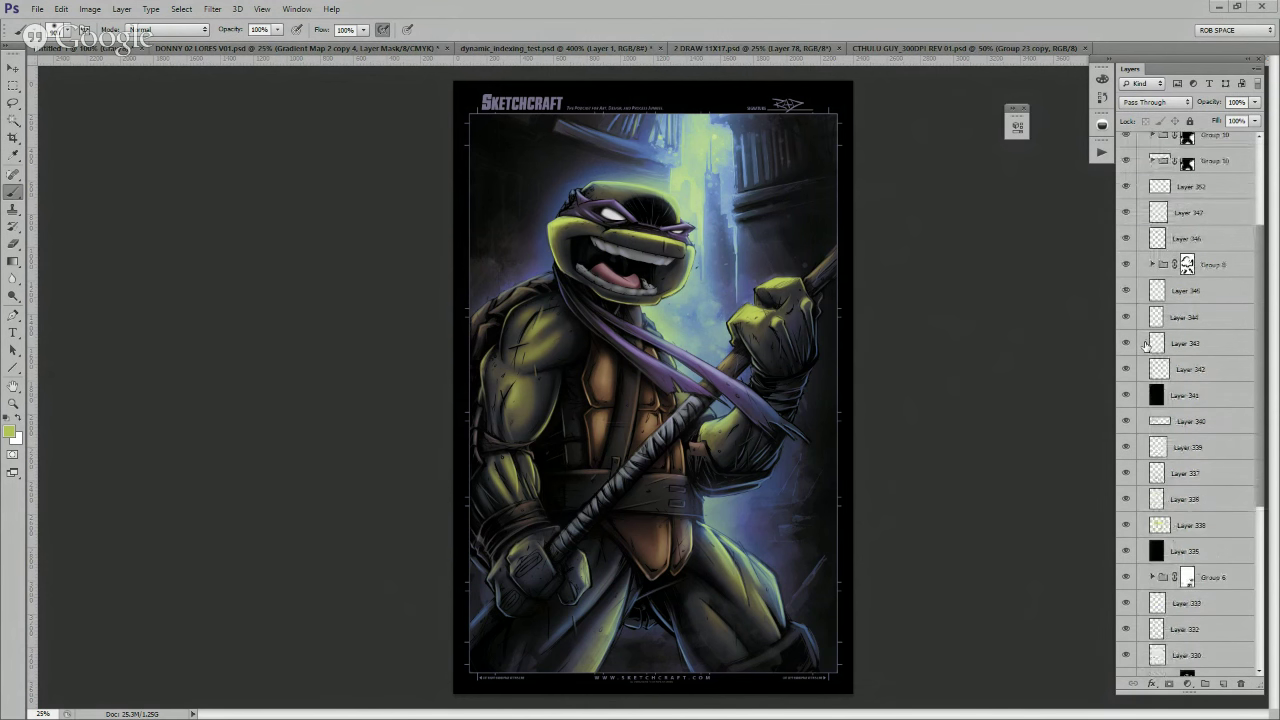
pyautogui.moveTo(1120, 212); pyautogui.dragTo(1118, 423)
pyautogui.scroll(-5, 1118, 422)
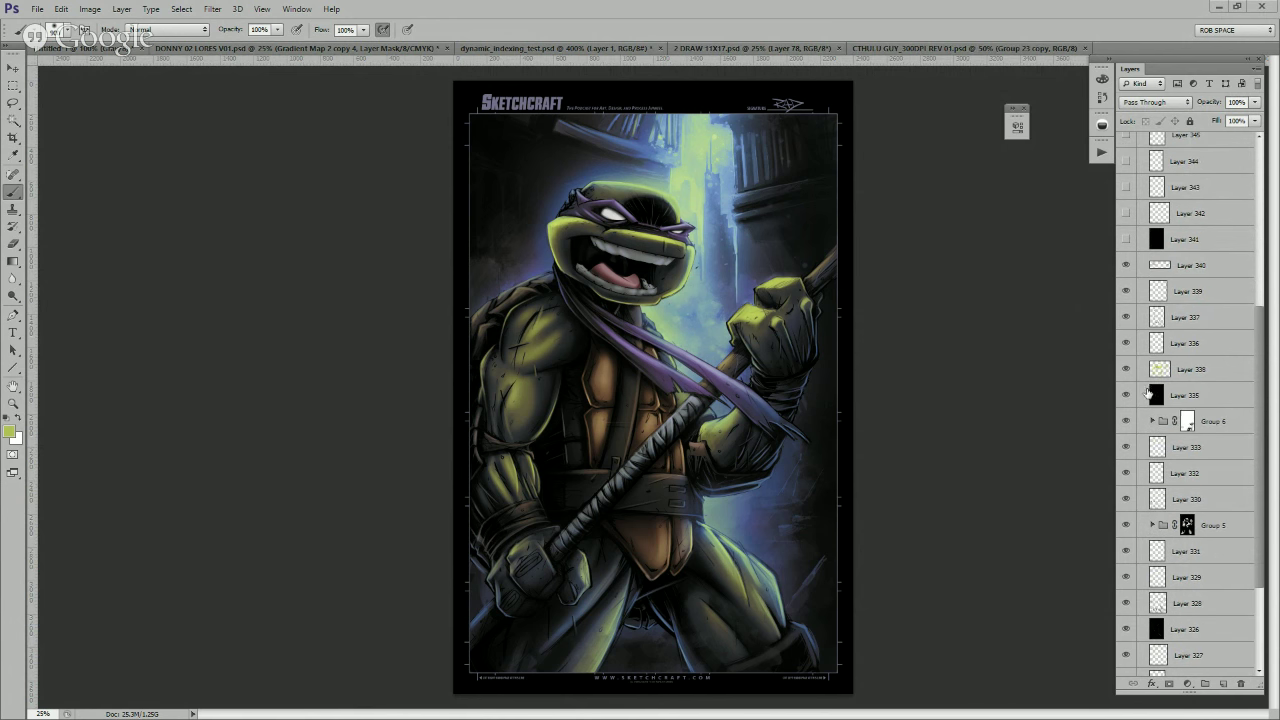
pyautogui.moveTo(1128, 266); pyautogui.dragTo(1122, 423)
pyautogui.scroll(-3, 1122, 423)
pyautogui.moveTo(1127, 302); pyautogui.dragTo(1122, 537)
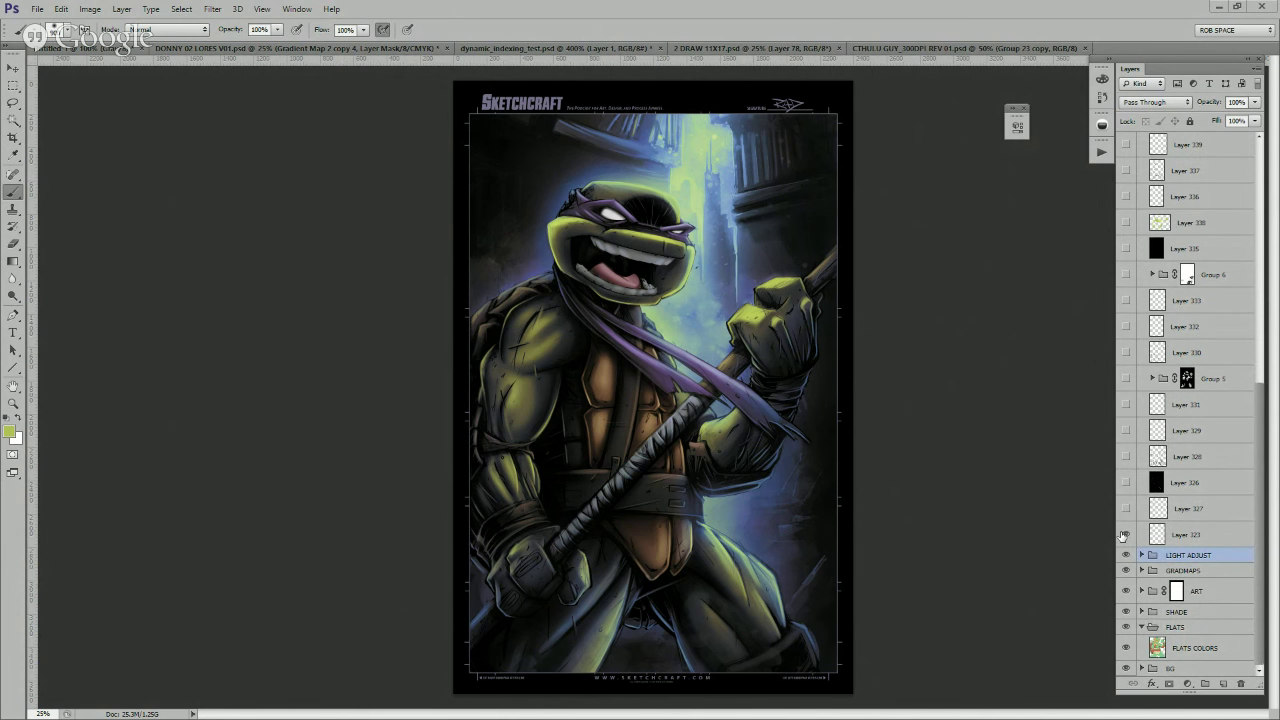
# - Show Layers 323, 327 and 326 again to examine how the paint-over builds up
pyautogui.click(1125, 534)
pyautogui.moveTo(1127, 510); pyautogui.dragTo(1131, 480)
pyautogui.click(1127, 482)
pyautogui.hotkey('alt', ']')
pyautogui.hotkey('alt', ']')
# - Return to DONNY 02 LORES V01.psd and move the painted gradient map and Layer 317 into the LIGHTS group
pyautogui.hotkey('ctrl', 'Tab')
pyautogui.moveTo(1259, 258); pyautogui.dragTo(1256, 152)
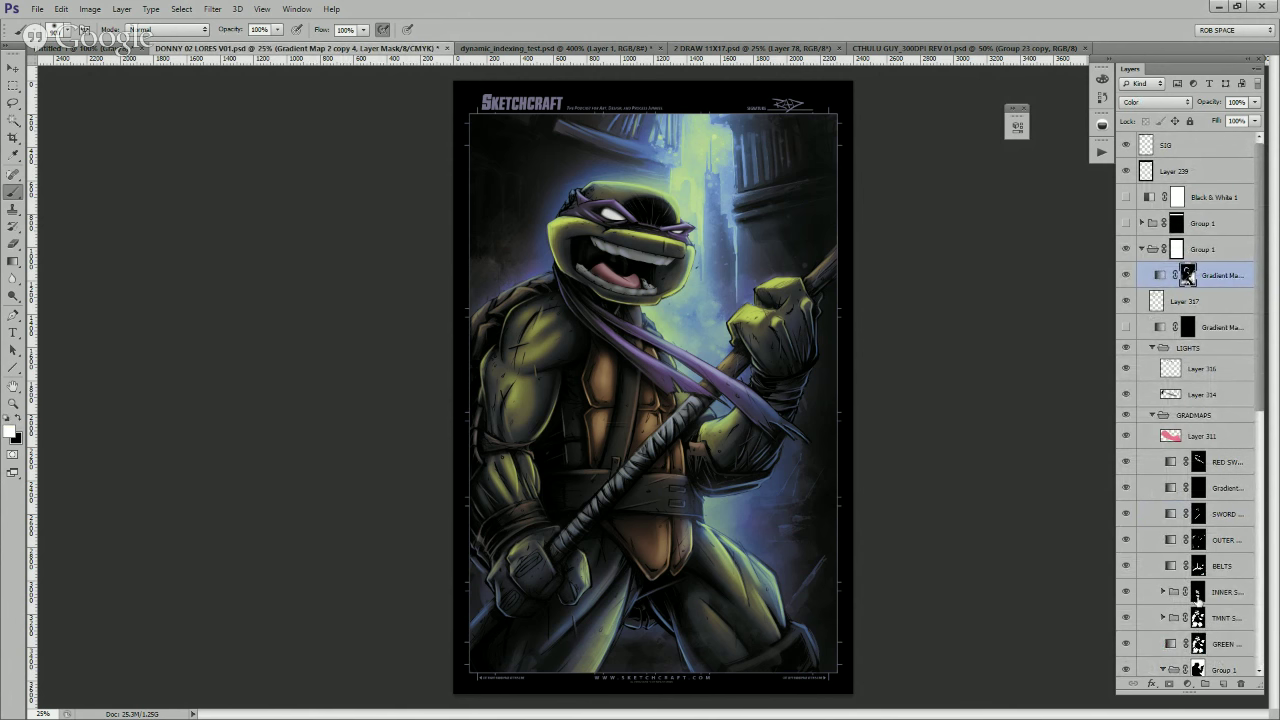
pyautogui.click(1153, 348)
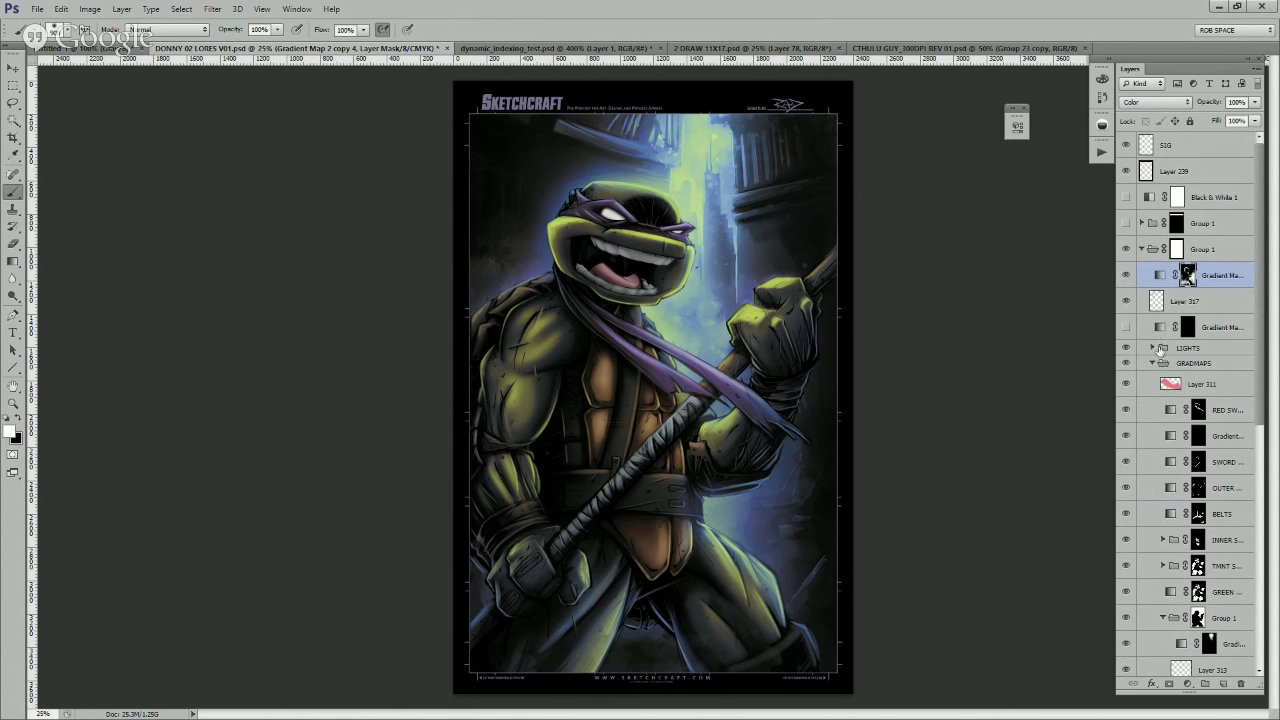
pyautogui.click(1162, 350)
pyautogui.click(1153, 348)
pyautogui.click(1206, 277)
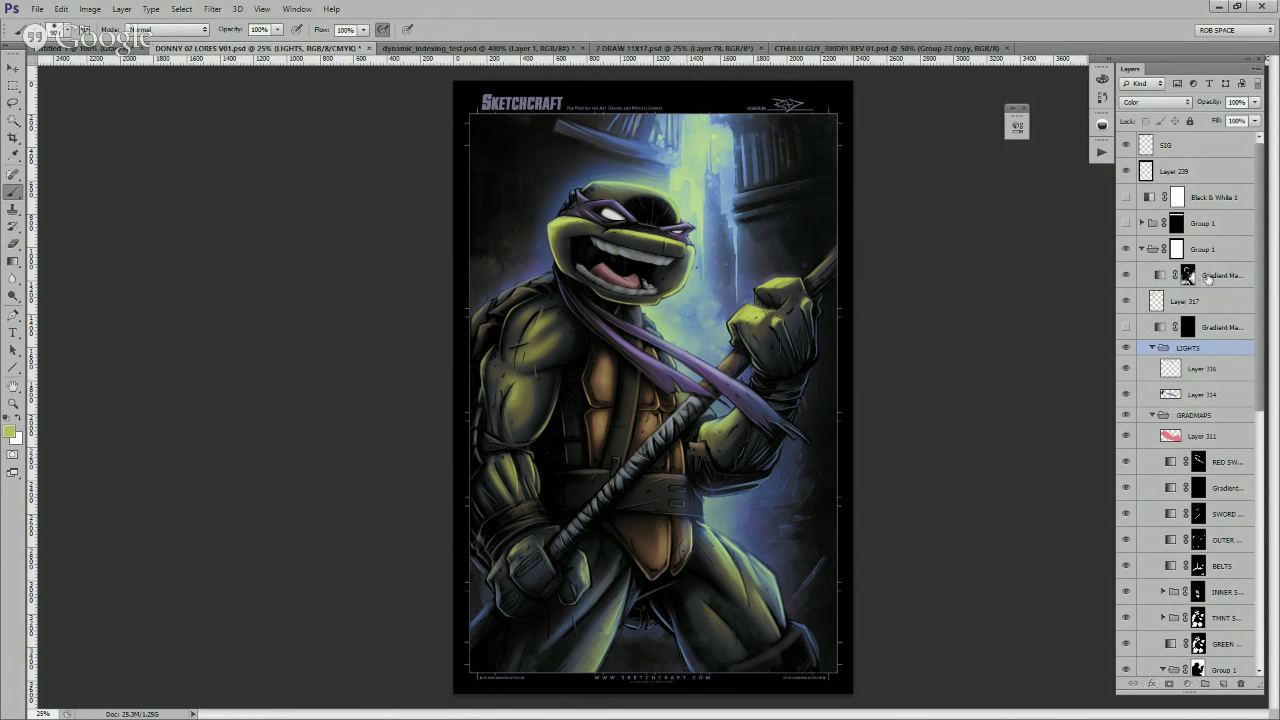
pyautogui.keyDown('shift'); pyautogui.click(1208, 301); pyautogui.keyUp('shift')
pyautogui.moveTo(1210, 302); pyautogui.dragTo(1207, 357)
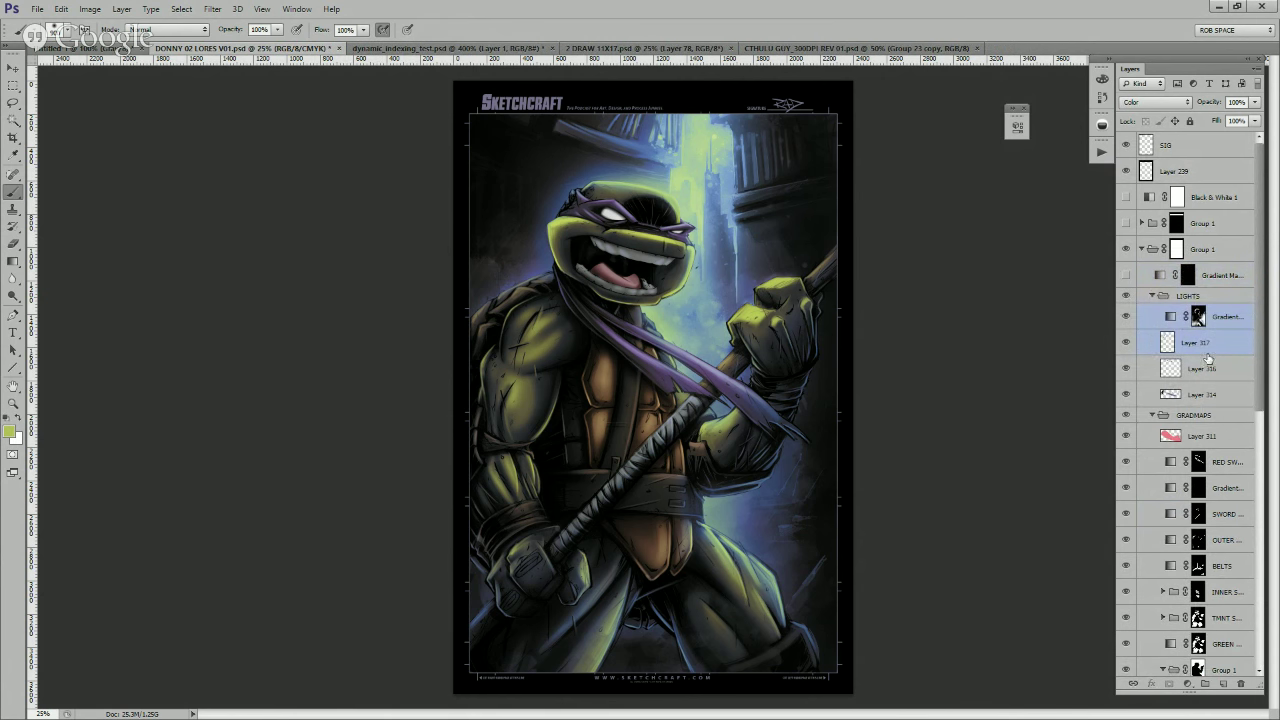
# - Delete the hidden black-masked gradient map above LIGHTS and add a new empty layer at the top of the LIGHTS group
pyautogui.click(1221, 273)
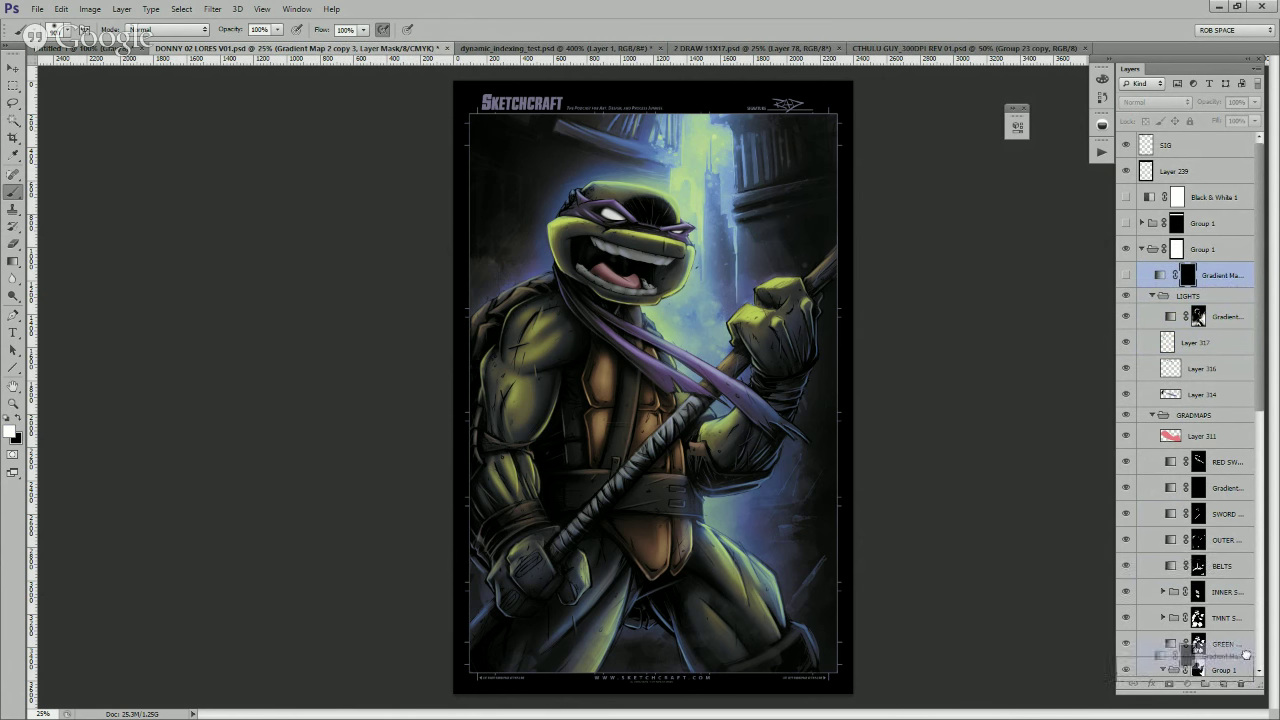
pyautogui.press('Delete')
pyautogui.click(1228, 286)
pyautogui.moveTo(1225, 690); pyautogui.dragTo(1225, 687)
pyautogui.click(1222, 680)
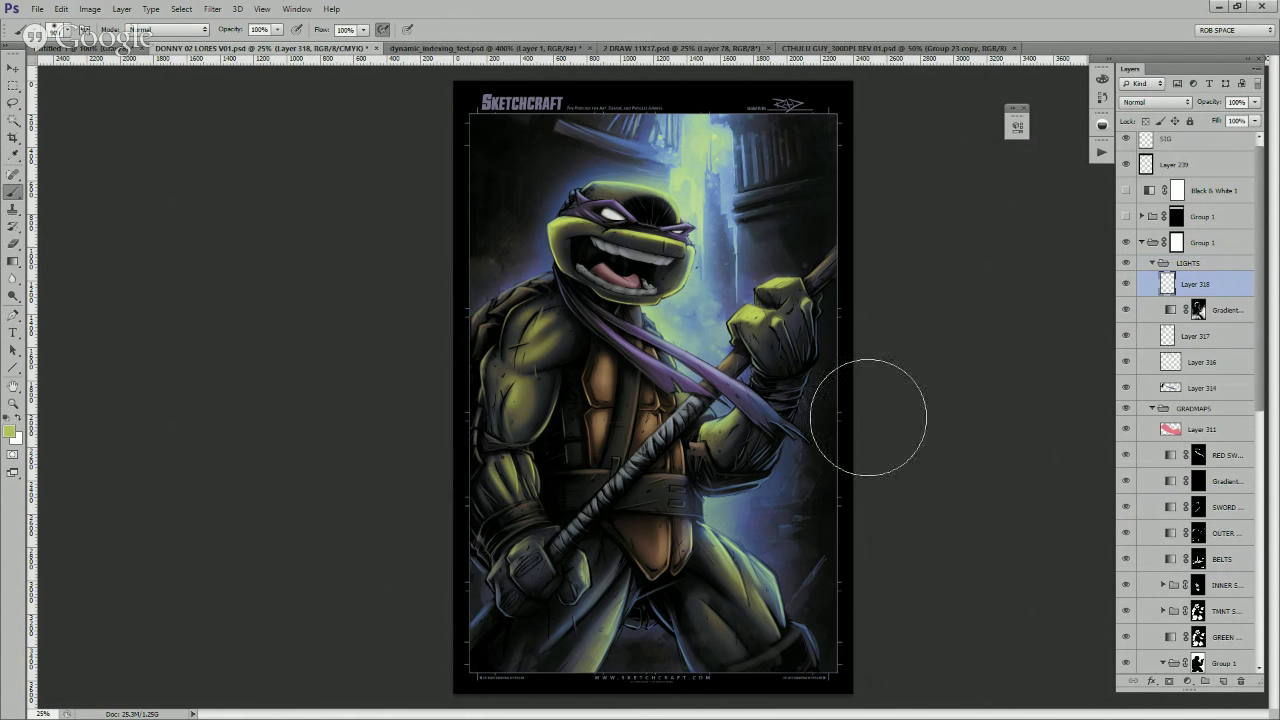
# - Sample the green background glow beside the turtle's head and choose a small brush for painting on the new layer
pyautogui.keyDown('alt'); pyautogui.click(698, 224); pyautogui.keyUp('alt')
pyautogui.press('z')
pyautogui.click(698, 224)
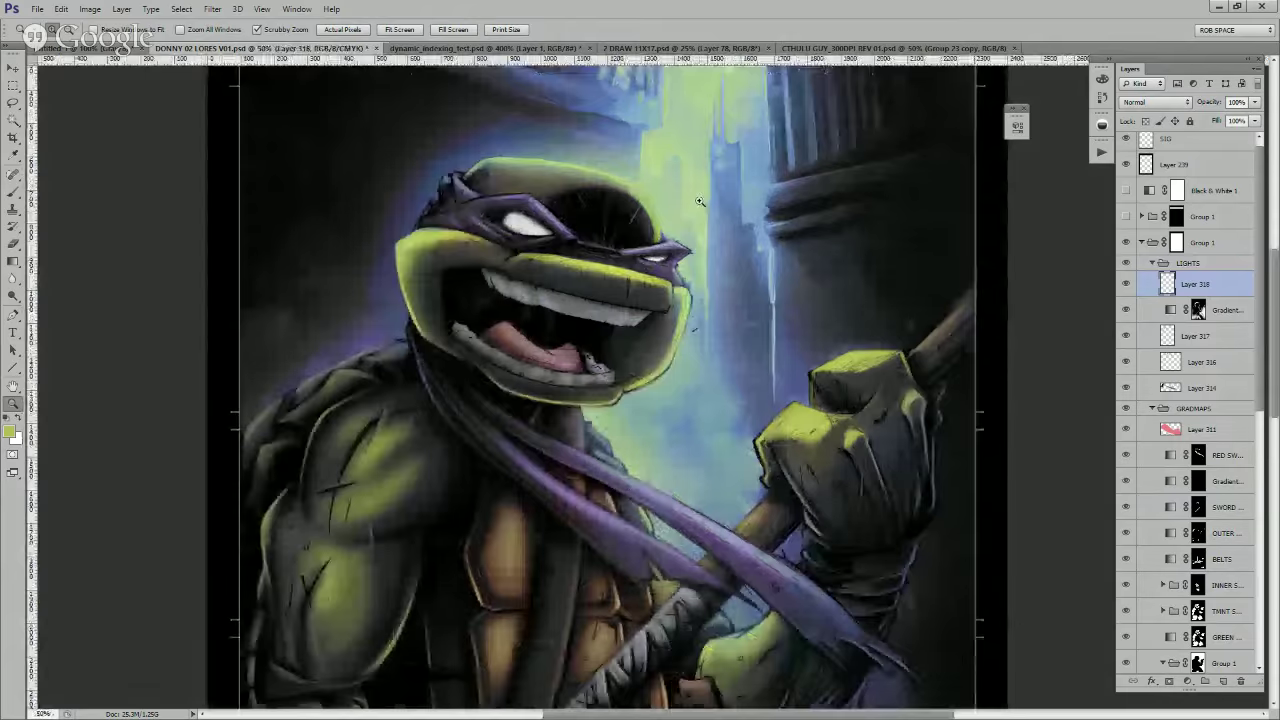
pyautogui.press('b')
pyautogui.keyDown('alt'); pyautogui.click(691, 193); pyautogui.keyUp('alt')
pyautogui.moveTo(697, 214); pyautogui.dragTo(745, 297)
pyautogui.rightClick(692, 293)
pyautogui.click(735, 385)
pyautogui.click(673, 382)
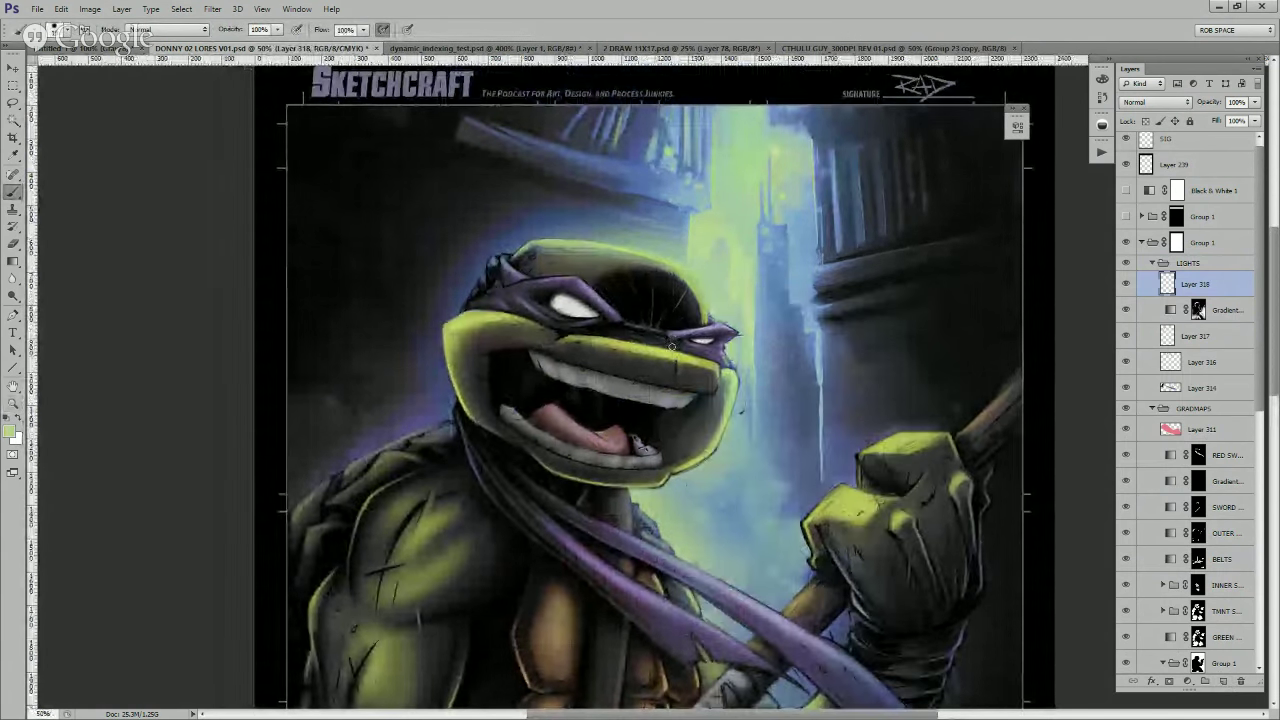
# - Turn off Only Web Colors and set the foreground to a light yellow-green based on the glow beside the head
pyautogui.click(13, 434)
pyautogui.click(12, 434)
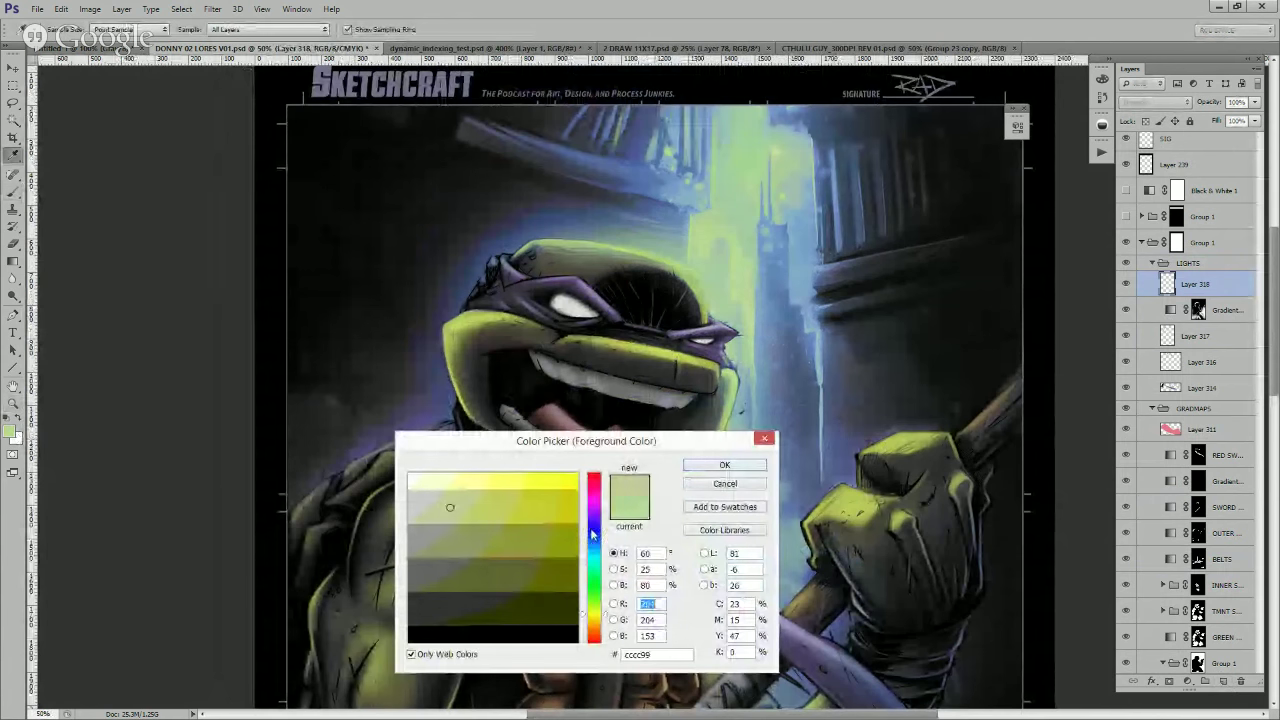
pyautogui.click(739, 280)
pyautogui.click(428, 653)
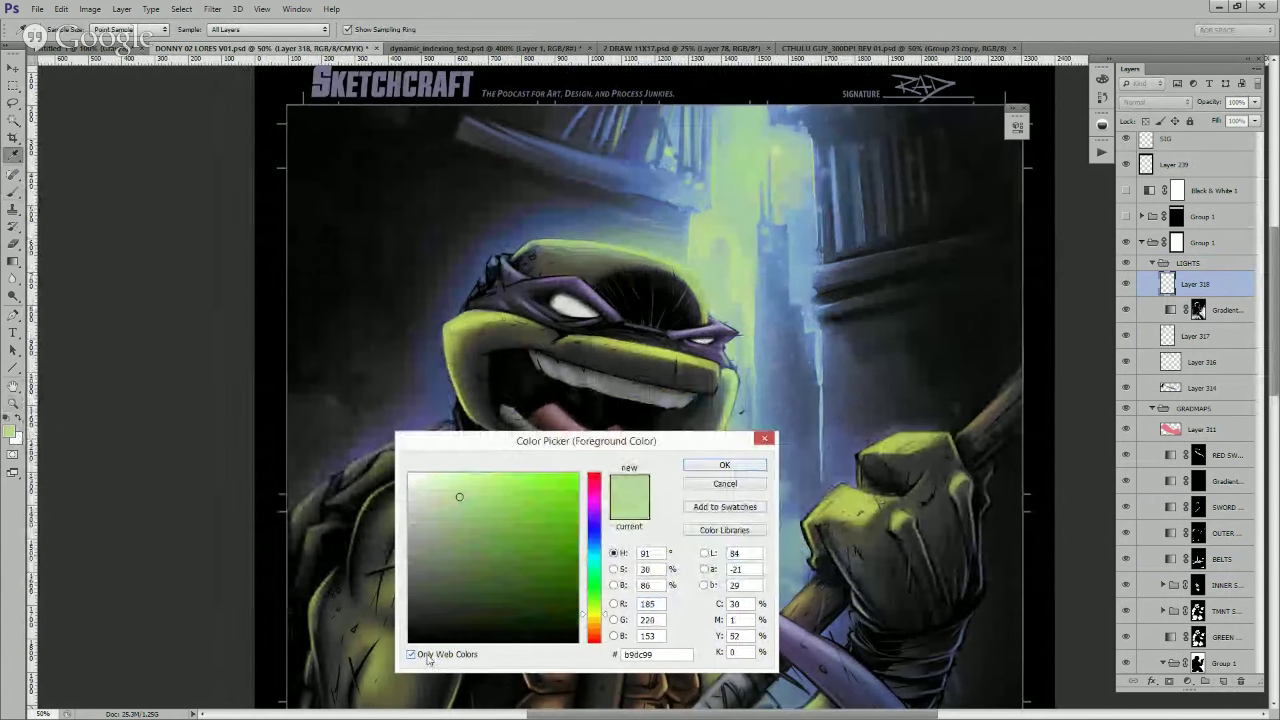
pyautogui.click(604, 605)
pyautogui.click(475, 478)
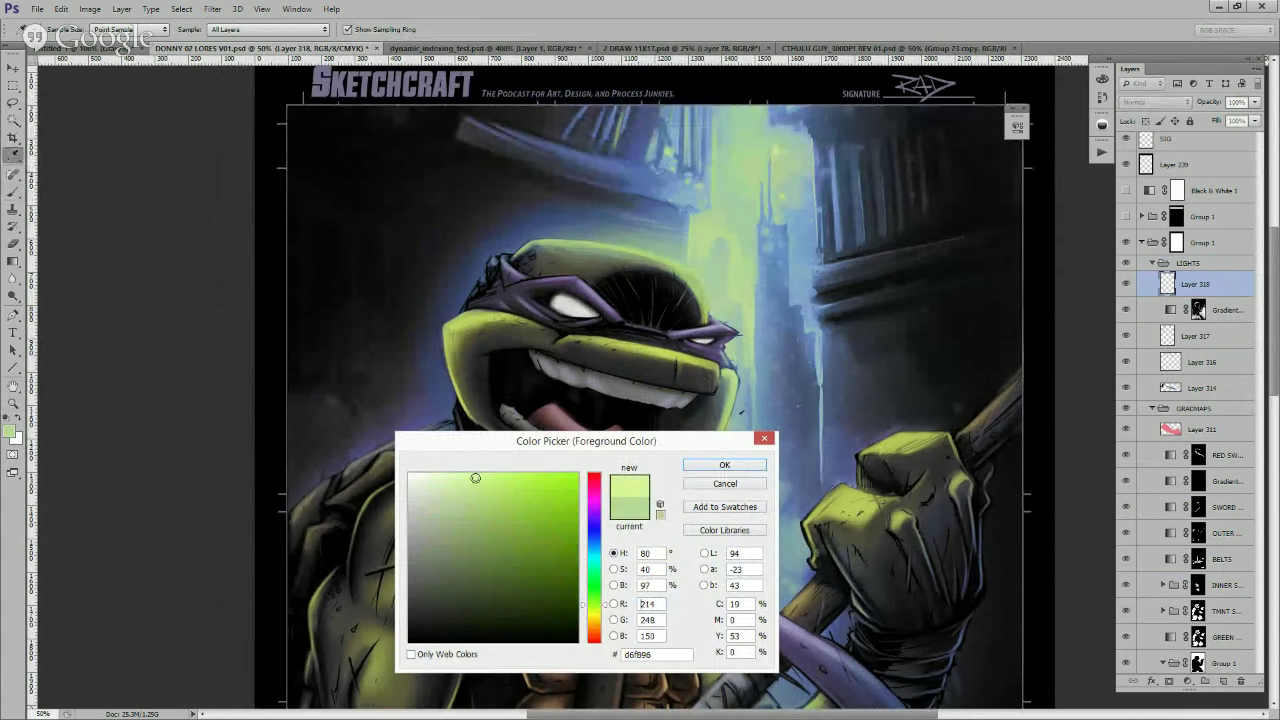
pyautogui.click(468, 477)
pyautogui.click(604, 610)
pyautogui.click(461, 482)
pyautogui.click(722, 466)
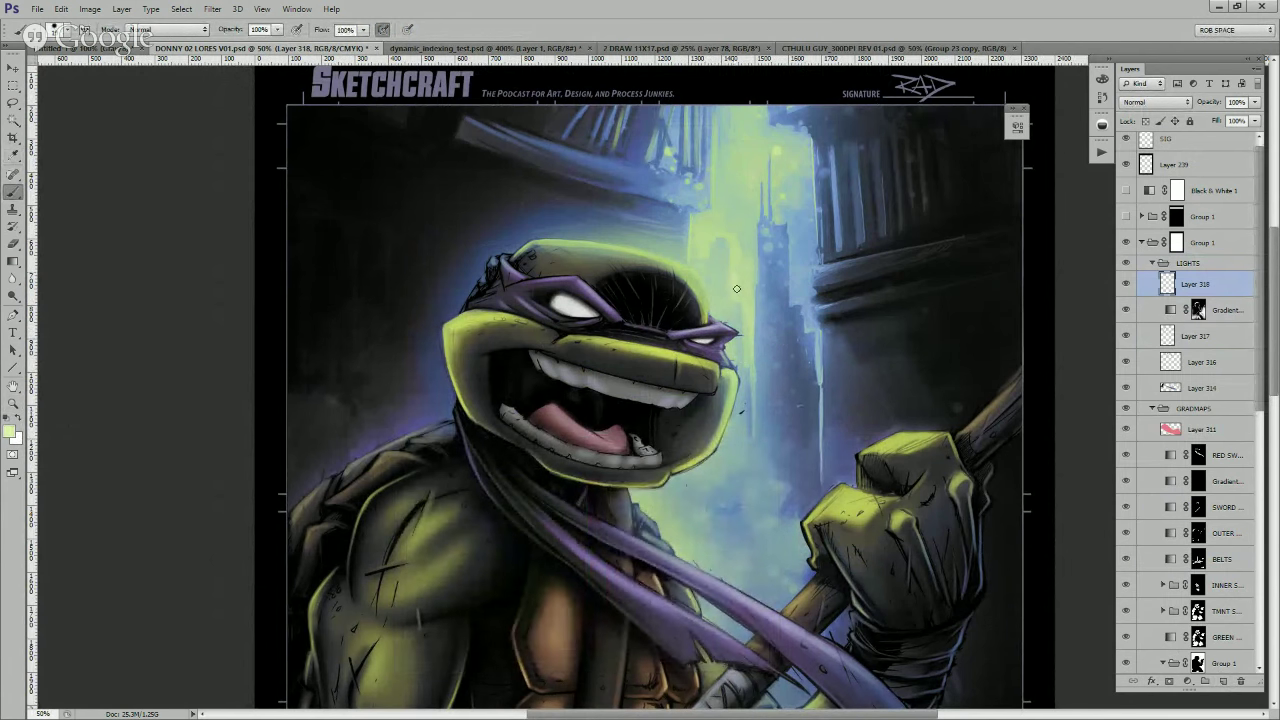
# - Paint fine yellow-green light strokes on Layer 318 along the side of the face nearest the background glow
pyautogui.moveTo(752, 296); pyautogui.dragTo(748, 306)
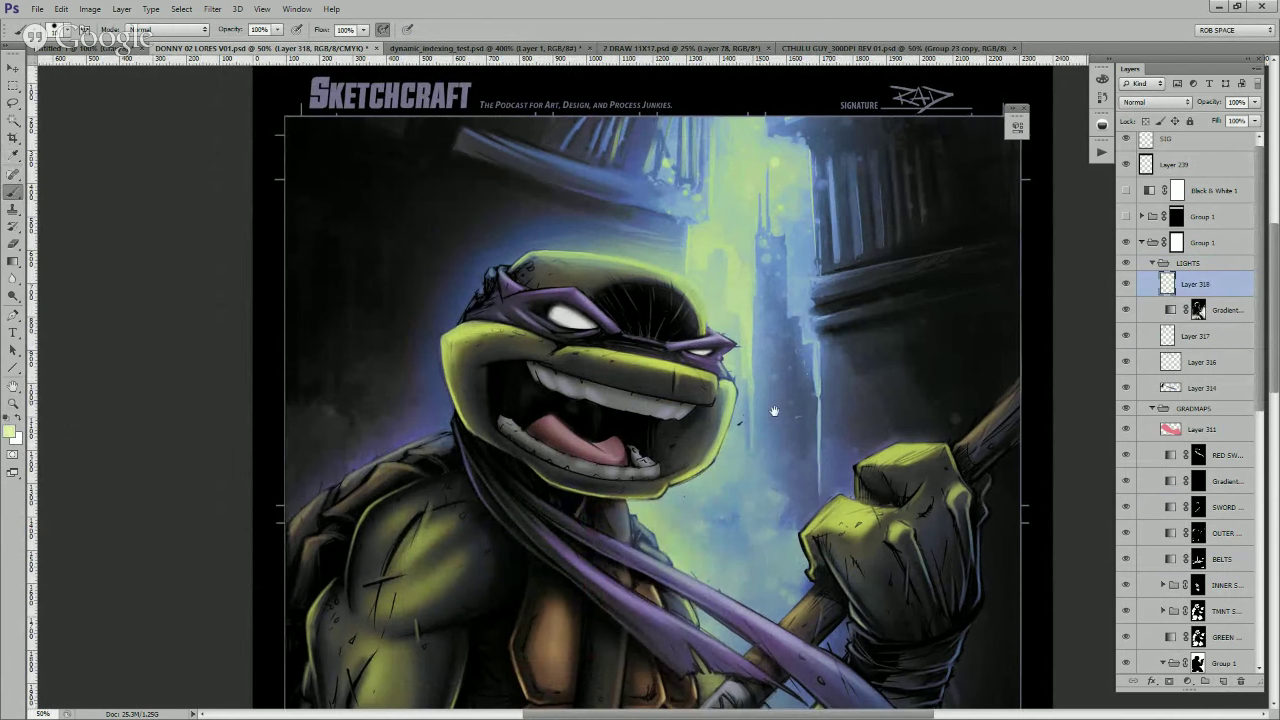
pyautogui.moveTo(741, 386); pyautogui.dragTo(769, 420)
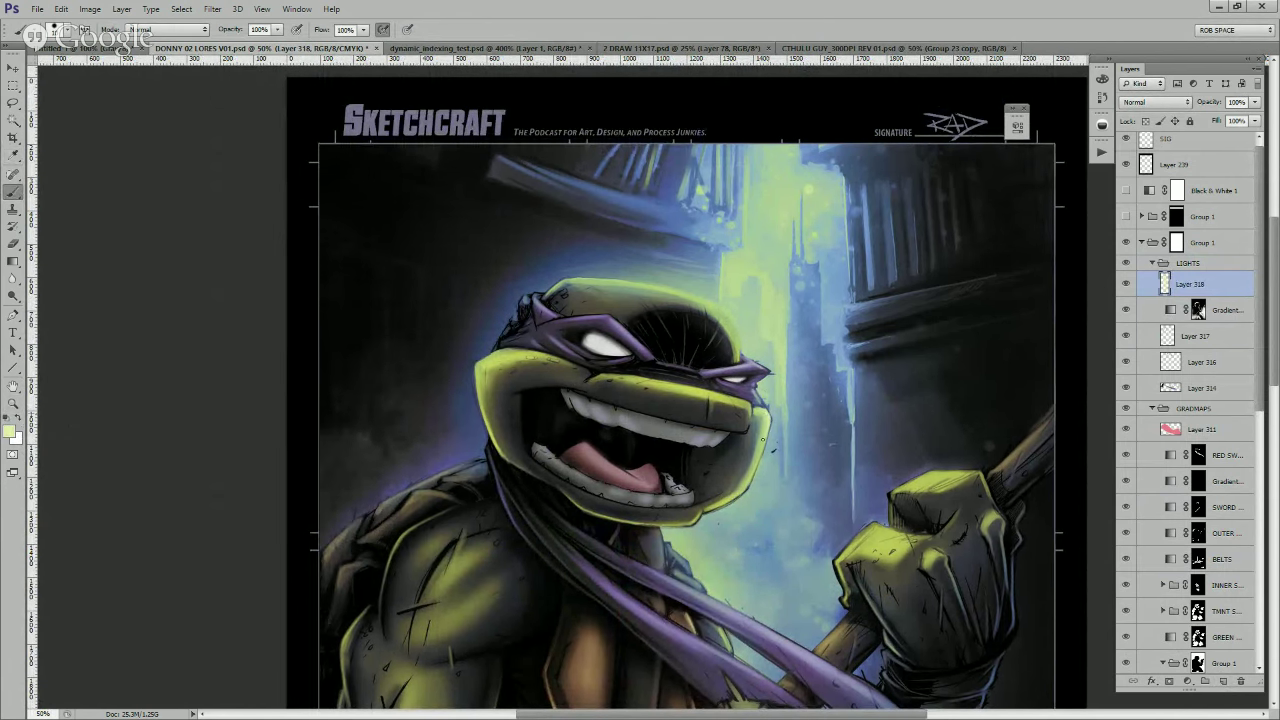
pyautogui.moveTo(786, 395); pyautogui.dragTo(790, 404)
# - Resample the glow as a paler green and paint thin rim light along the edge and top of the turtle's head
pyautogui.keyDown('alt'); pyautogui.click(787, 349); pyautogui.keyUp('alt')
pyautogui.click(10, 432)
pyautogui.click(451, 485)
pyautogui.click(720, 467)
pyautogui.moveTo(796, 375); pyautogui.dragTo(806, 398)
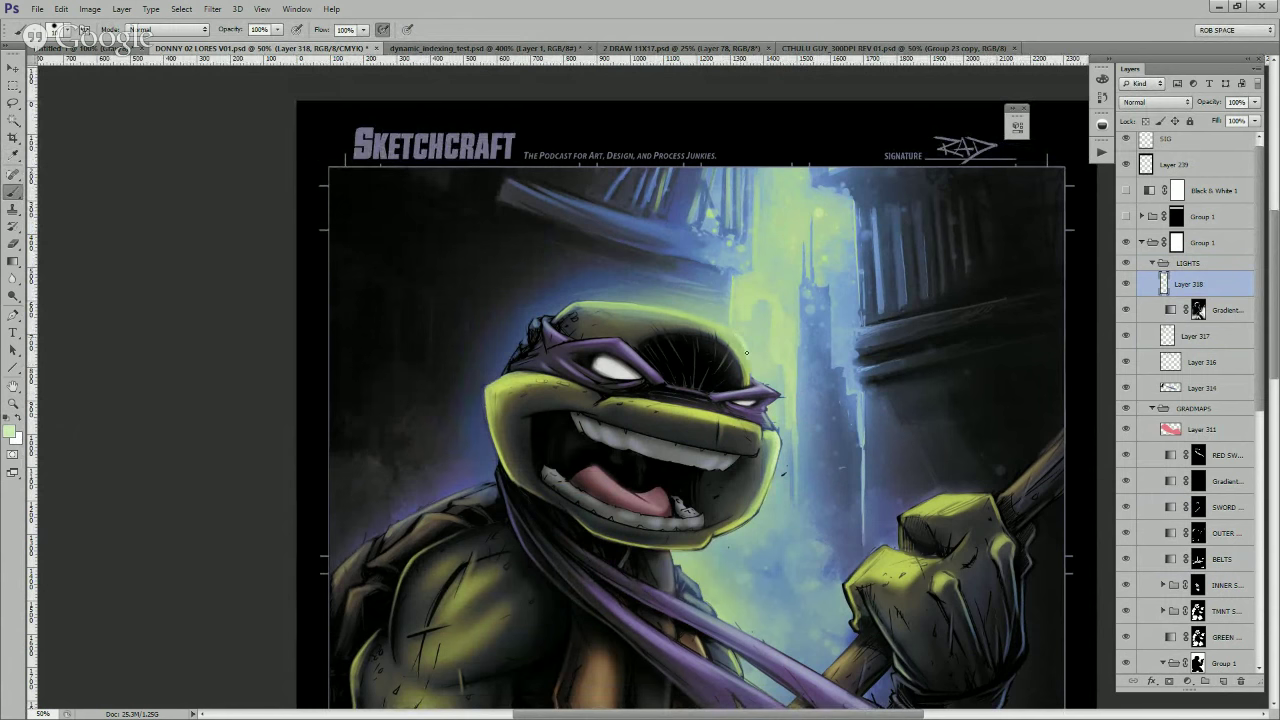
pyautogui.moveTo(747, 360); pyautogui.dragTo(645, 386)
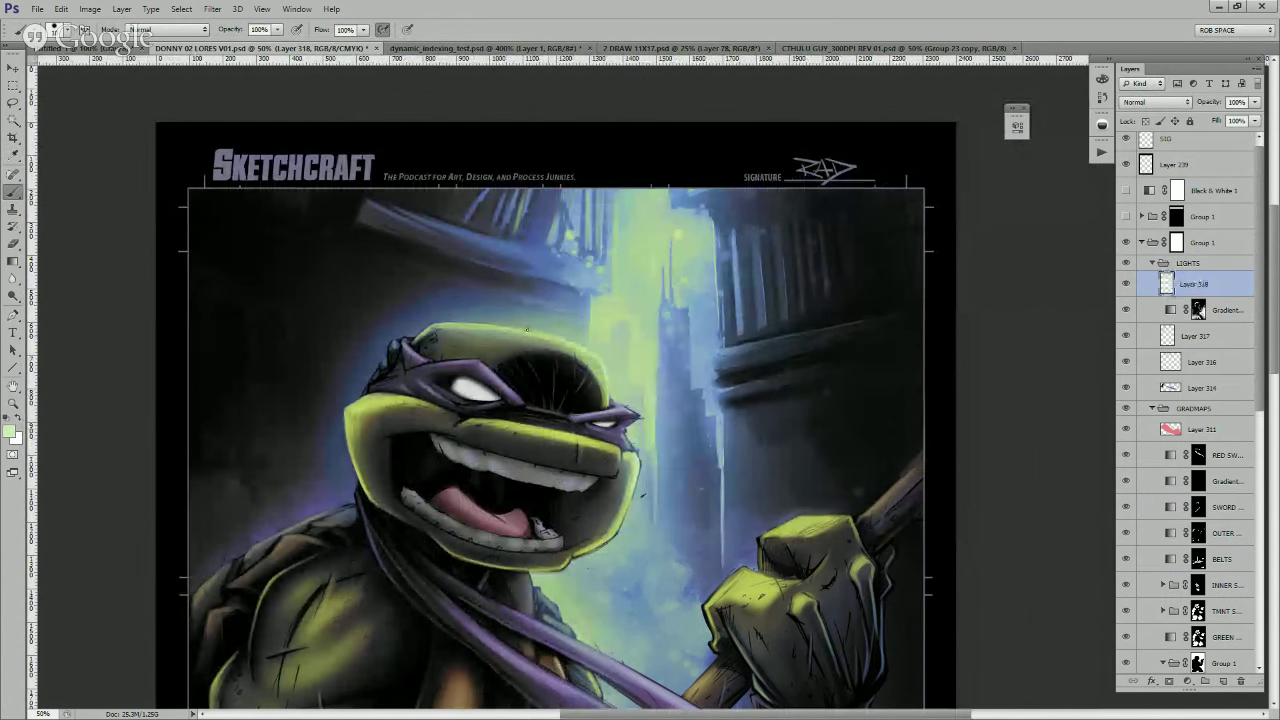
pyautogui.moveTo(576, 346); pyautogui.dragTo(926, 351)
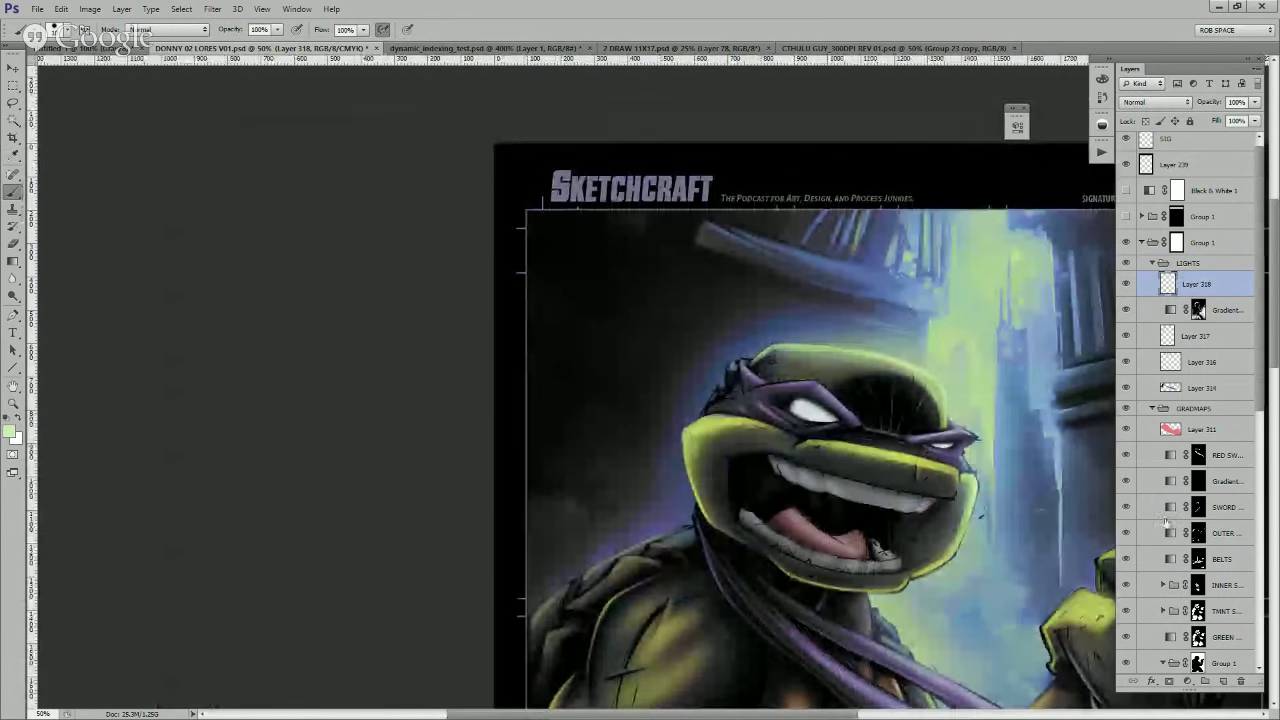
# - Paint pale green rim light along the top of the turtle's head and the outer cheek on the side away from the background glow
pyautogui.moveTo(878, 355)
pyautogui.mouseDown()
pyautogui.moveTo(810, 344)
pyautogui.moveTo(823, 335)
pyautogui.moveTo(838, 342)
pyautogui.moveTo(781, 347)
pyautogui.moveTo(910, 367)
pyautogui.moveTo(788, 345)
pyautogui.moveTo(768, 359)
pyautogui.moveTo(836, 345)
pyautogui.moveTo(803, 343)
pyautogui.mouseUp()
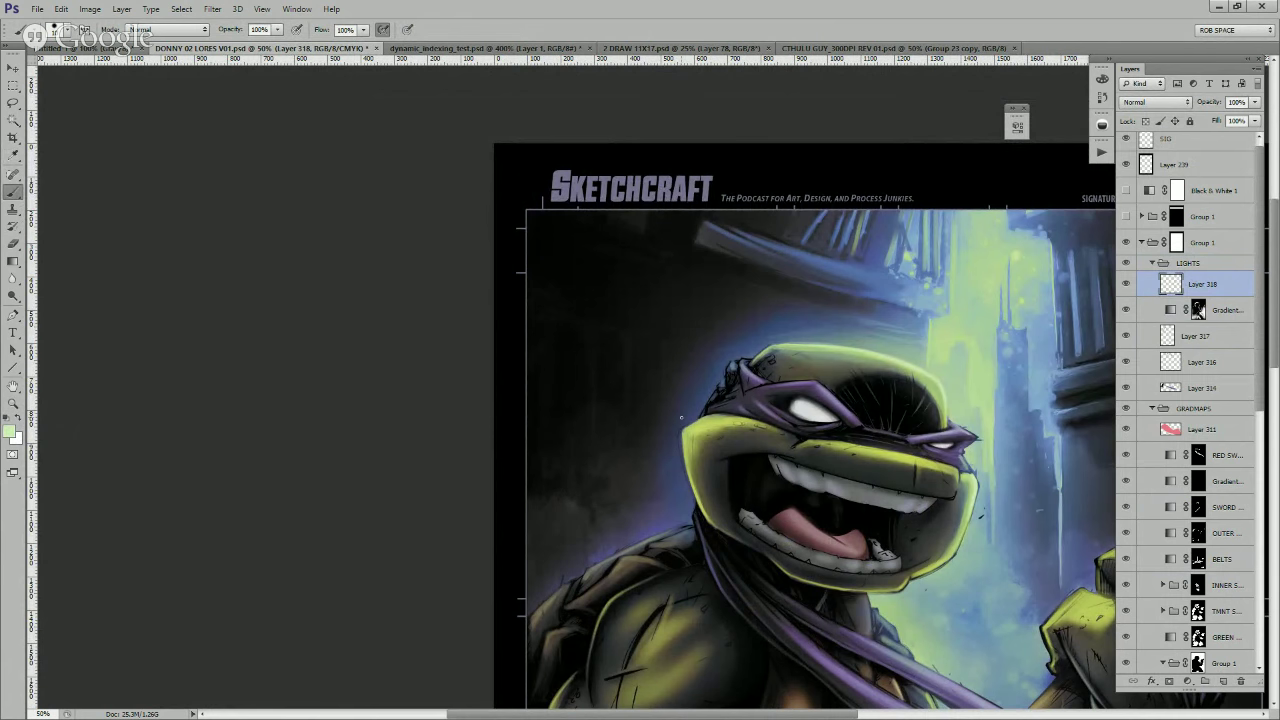
pyautogui.moveTo(984, 583); pyautogui.dragTo(869, 544)
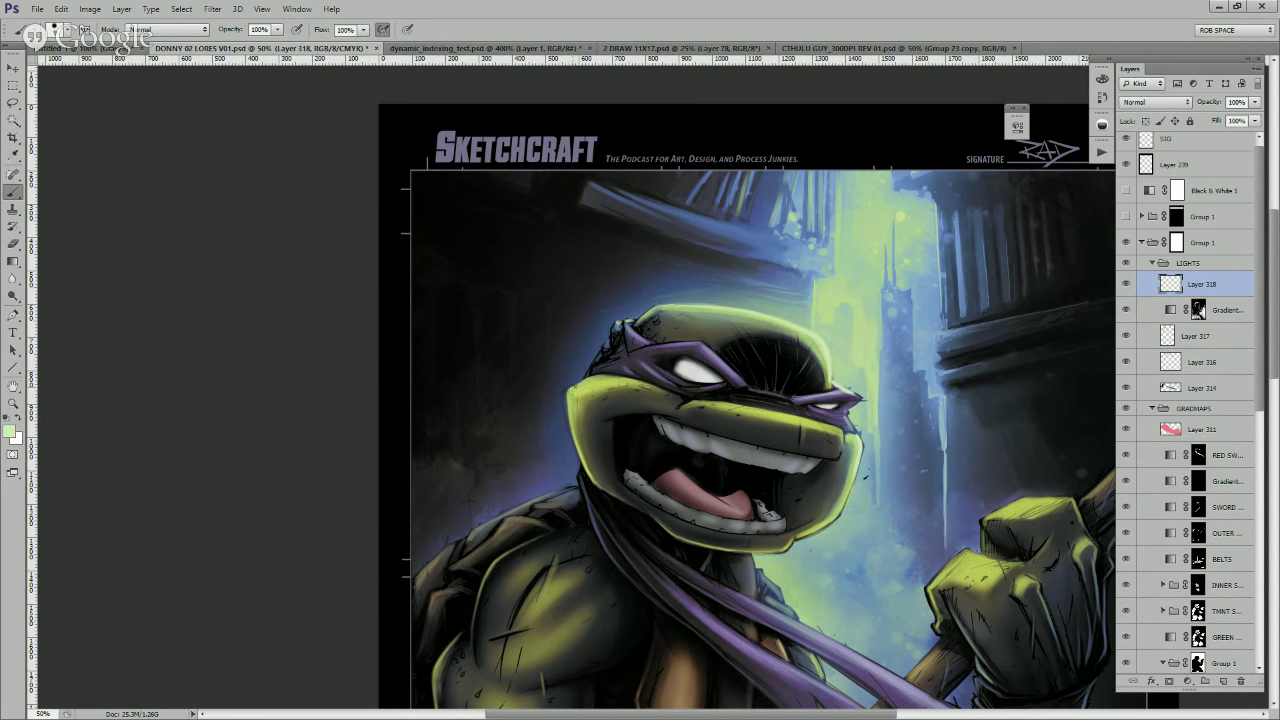
pyautogui.moveTo(591, 377)
pyautogui.mouseDown()
pyautogui.moveTo(571, 388)
pyautogui.moveTo(574, 440)
pyautogui.mouseUp()
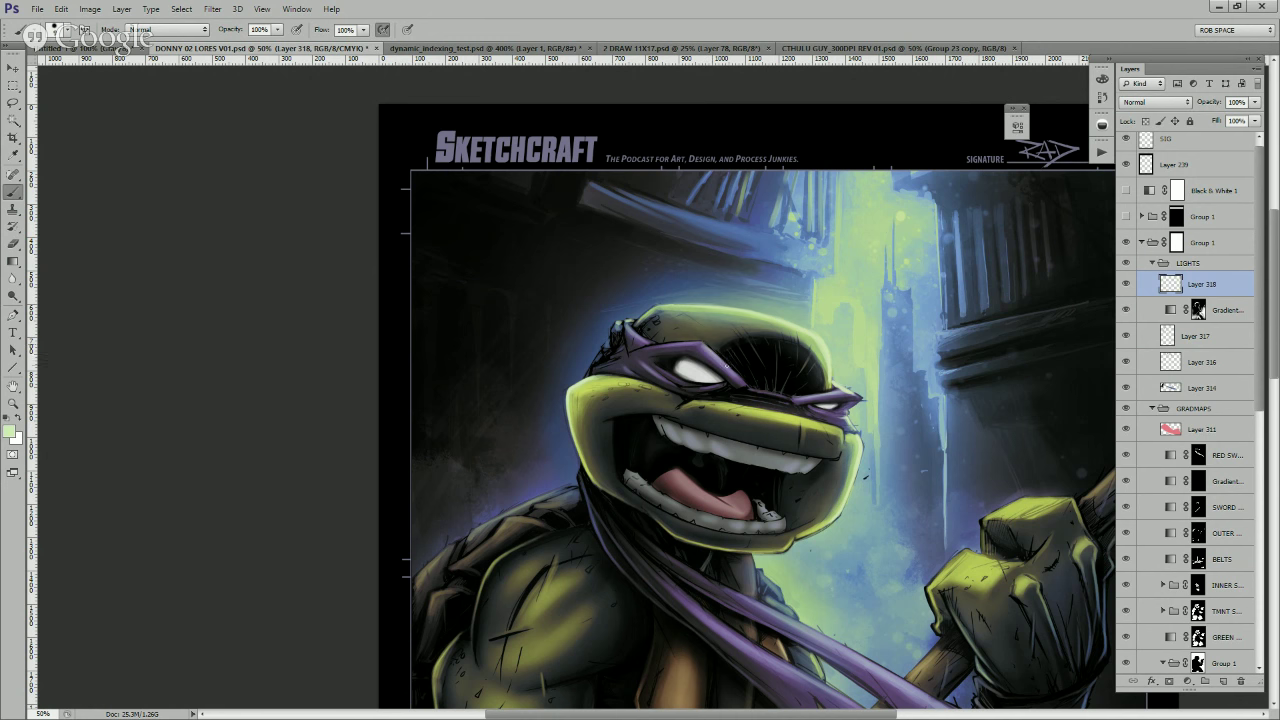
# - Swap the painting colors and sample blue-violet tones from the background and the purple mask for highlighting the cloth
pyautogui.moveTo(794, 330); pyautogui.dragTo(640, 316)
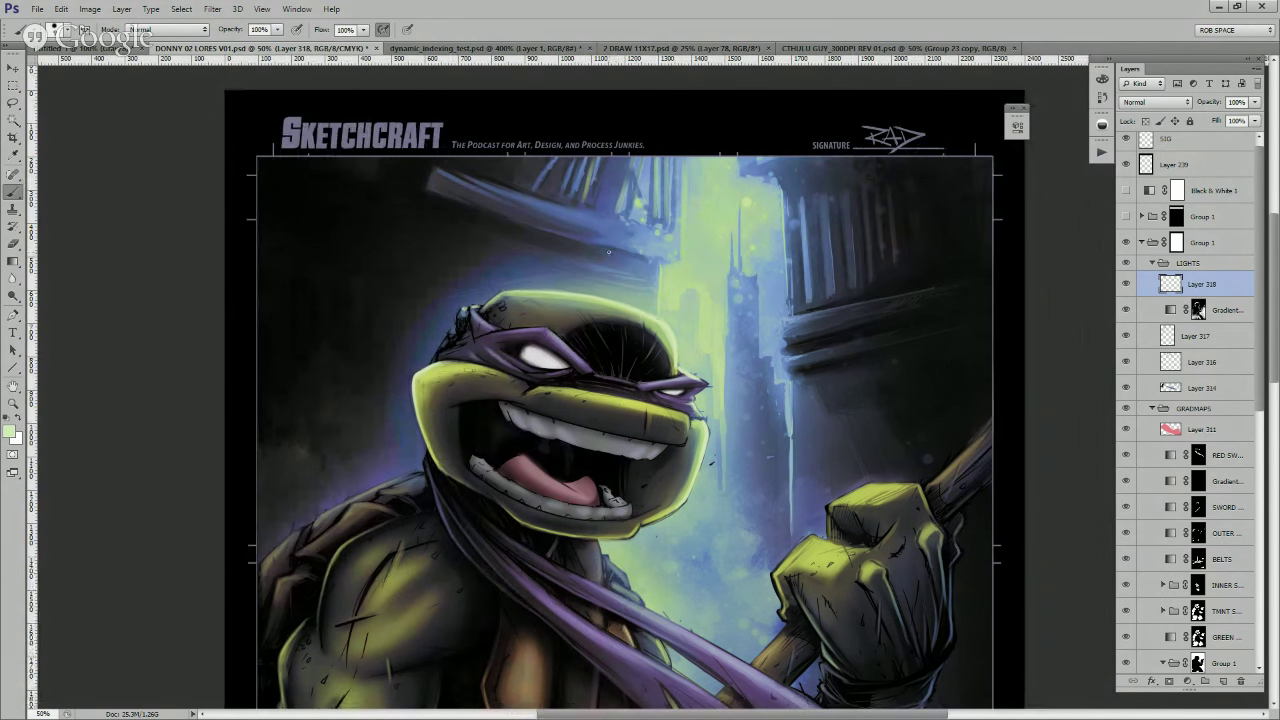
pyautogui.press('x')
pyautogui.keyDown('alt'); pyautogui.click(662, 216); pyautogui.keyUp('alt')
pyautogui.keyDown('alt'); pyautogui.click(724, 648); pyautogui.keyUp('alt')
pyautogui.moveTo(678, 436); pyautogui.dragTo(802, 429)
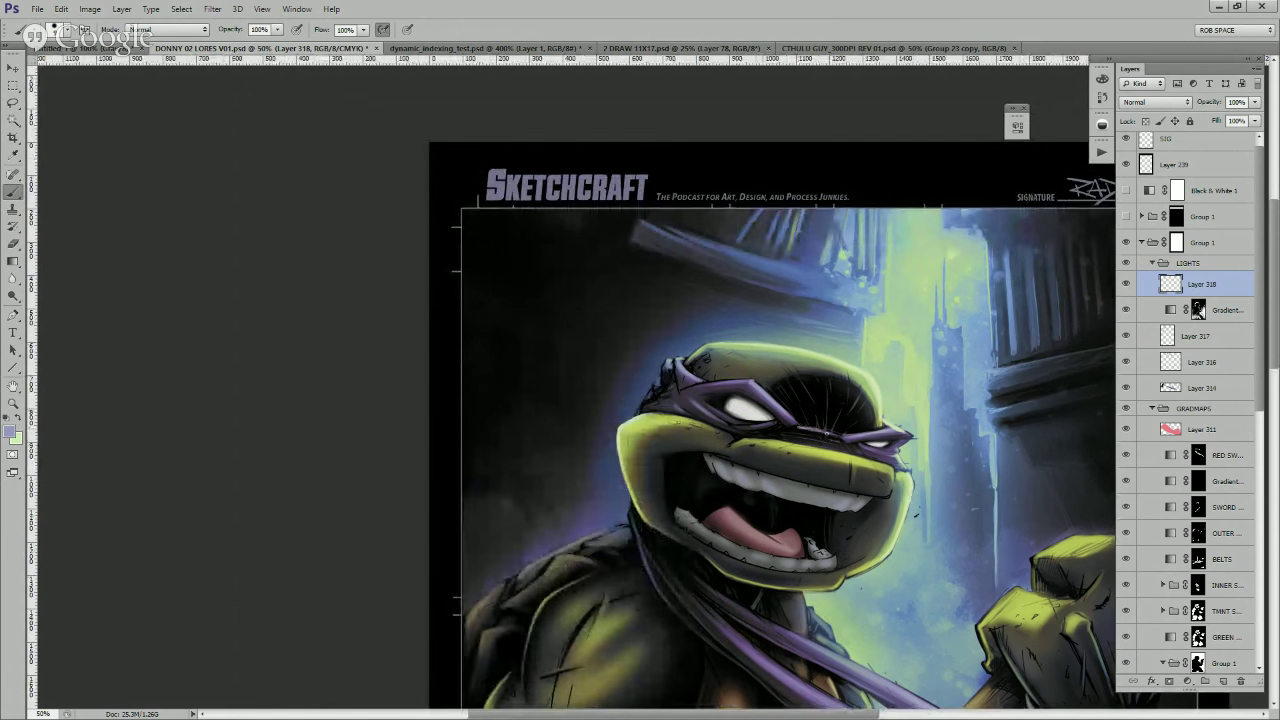
pyautogui.keyDown('alt'); pyautogui.click(855, 437); pyautogui.keyUp('alt')
pyautogui.keyDown('alt'); pyautogui.click(761, 427); pyautogui.keyUp('alt')
pyautogui.keyDown('alt'); pyautogui.click(890, 427); pyautogui.keyUp('alt')
pyautogui.moveTo(918, 567); pyautogui.dragTo(680, 312)
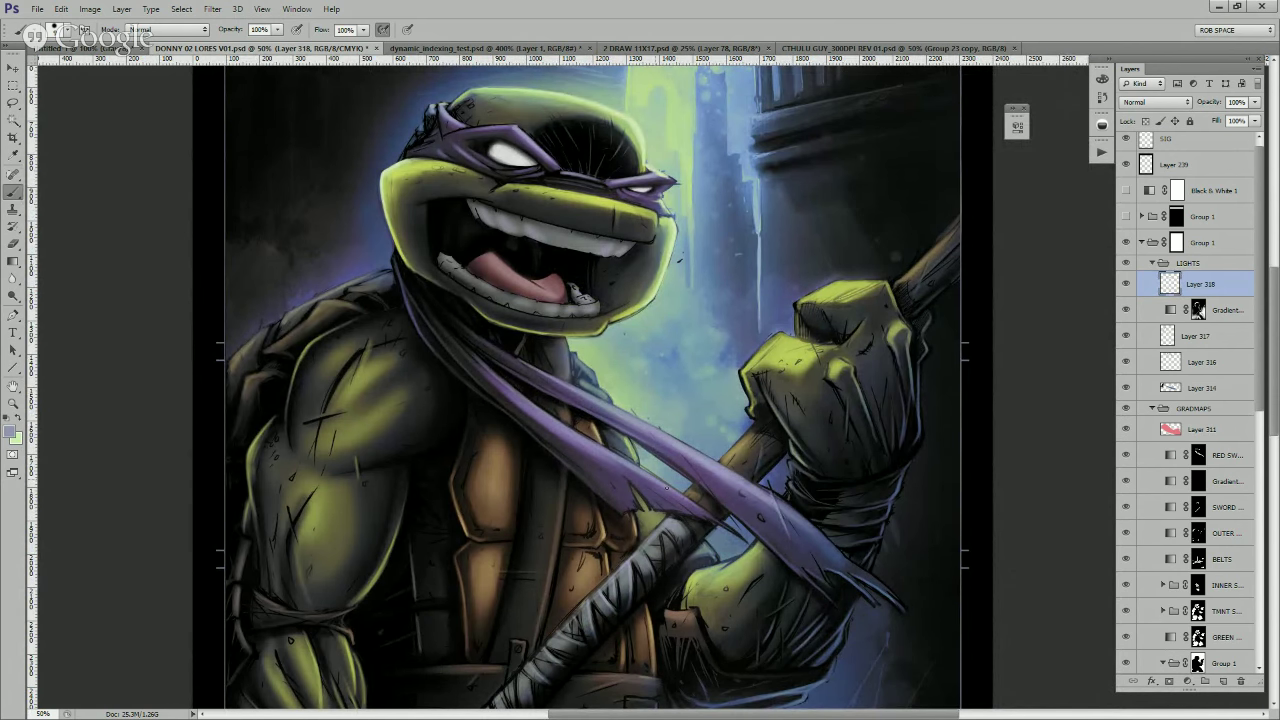
# - Return to the pale green and paint light on the neck below the jaw, trimming it with a resized eraser
pyautogui.moveTo(672, 338); pyautogui.dragTo(686, 394)
pyautogui.press('x')
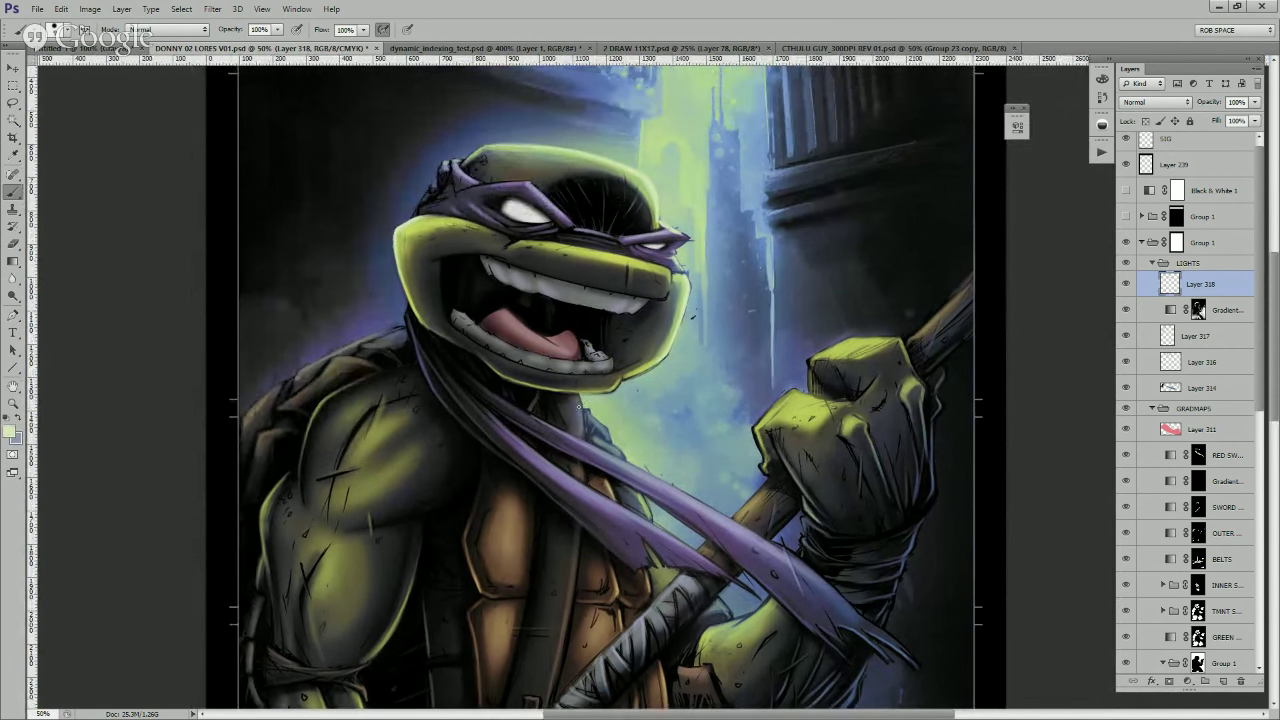
pyautogui.moveTo(577, 397)
pyautogui.mouseDown()
pyautogui.moveTo(582, 428)
pyautogui.moveTo(574, 399)
pyautogui.mouseUp()
pyautogui.press('e')
pyautogui.rightClick(576, 402)
pyautogui.click(617, 330)
pyautogui.click(568, 400)
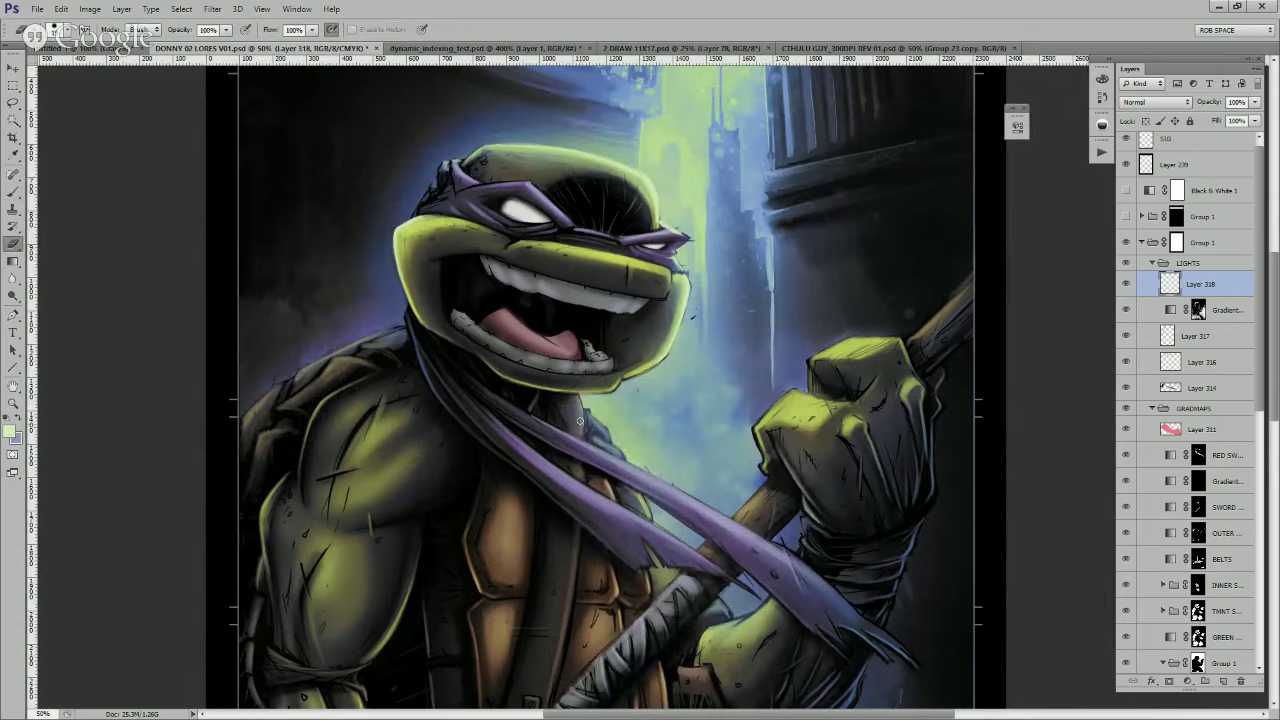
# - Brush pale green rim light down the side of the neck and along the shell edge behind it
pyautogui.press('b')
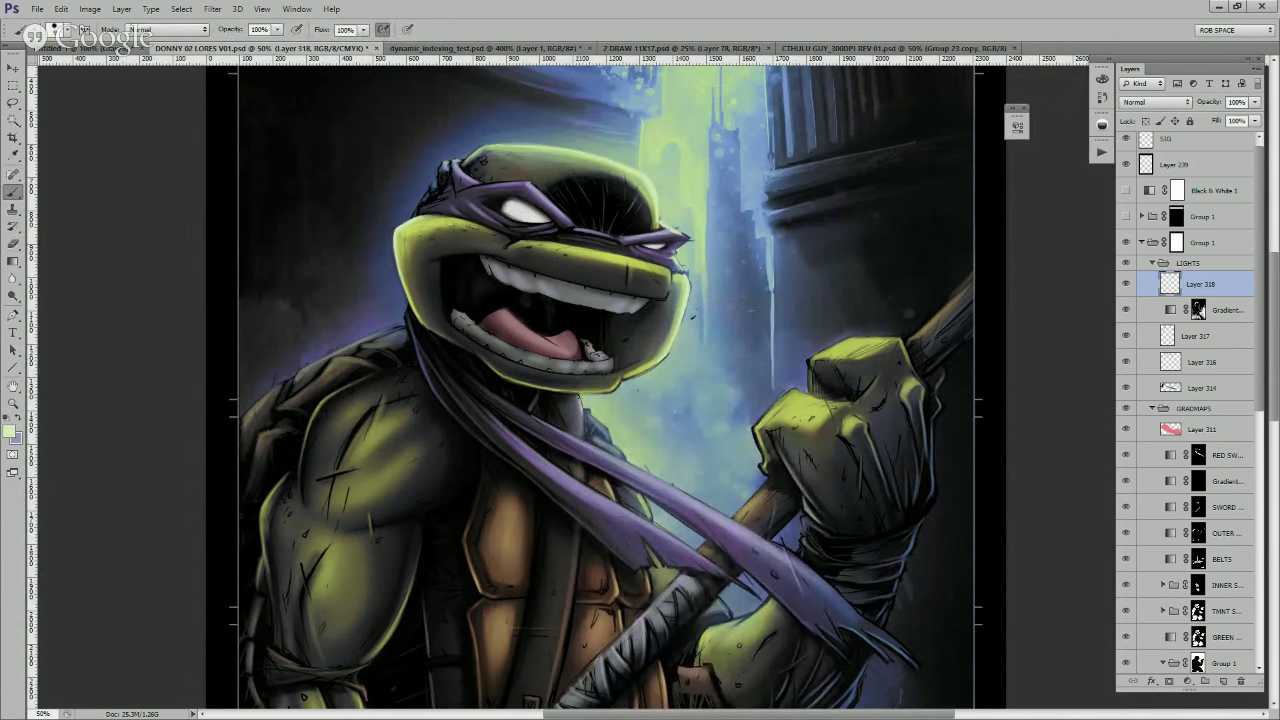
pyautogui.moveTo(581, 402); pyautogui.dragTo(583, 424)
pyautogui.moveTo(593, 418); pyautogui.dragTo(611, 438)
pyautogui.moveTo(711, 252); pyautogui.dragTo(714, 266)
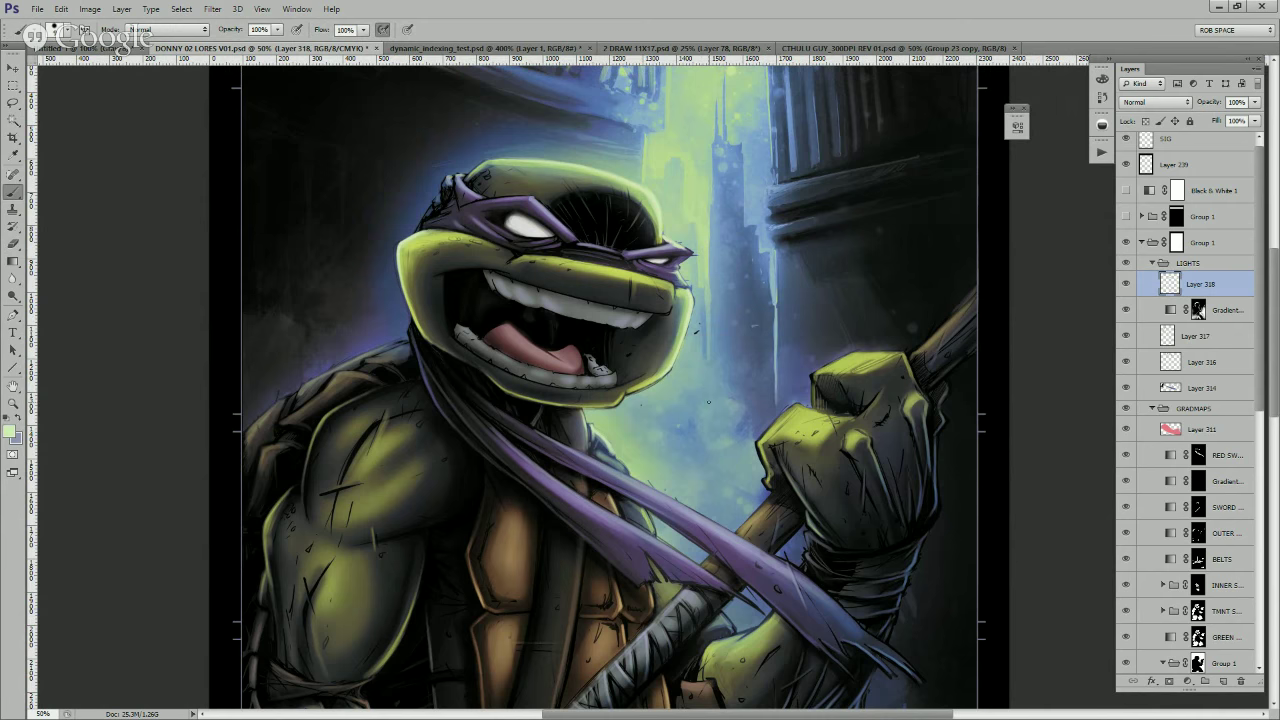
# - Paint thin pale green rim strokes along the upper edge of the shell behind the turtle's shoulder
pyautogui.moveTo(640, 427); pyautogui.dragTo(770, 448)
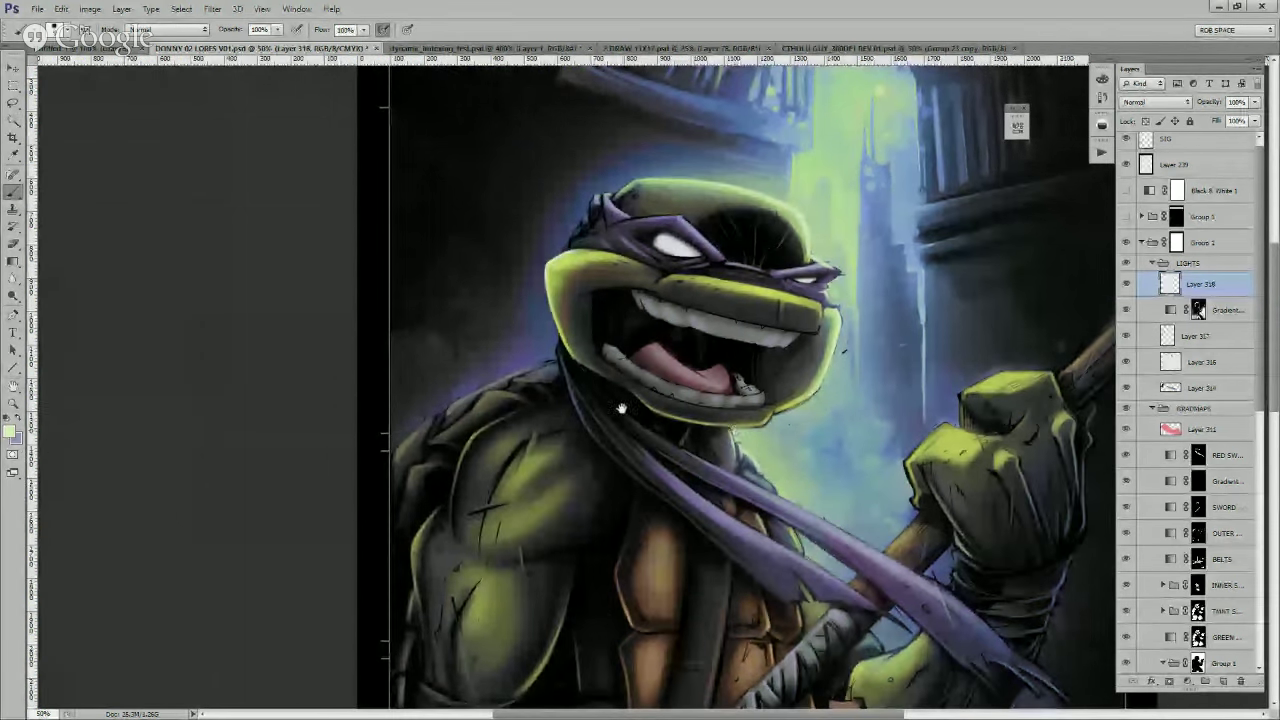
pyautogui.moveTo(520, 385)
pyautogui.mouseDown()
pyautogui.moveTo(600, 397)
pyautogui.moveTo(628, 370)
pyautogui.mouseUp()
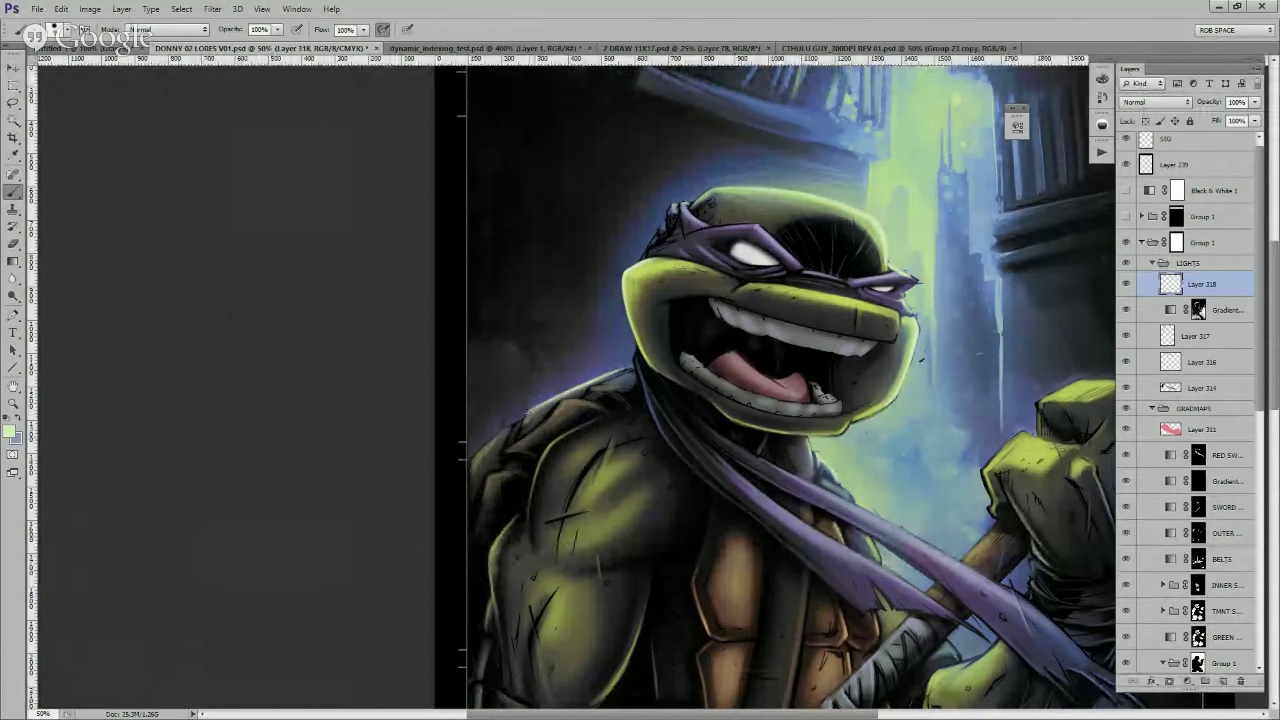
pyautogui.moveTo(509, 427); pyautogui.dragTo(492, 440)
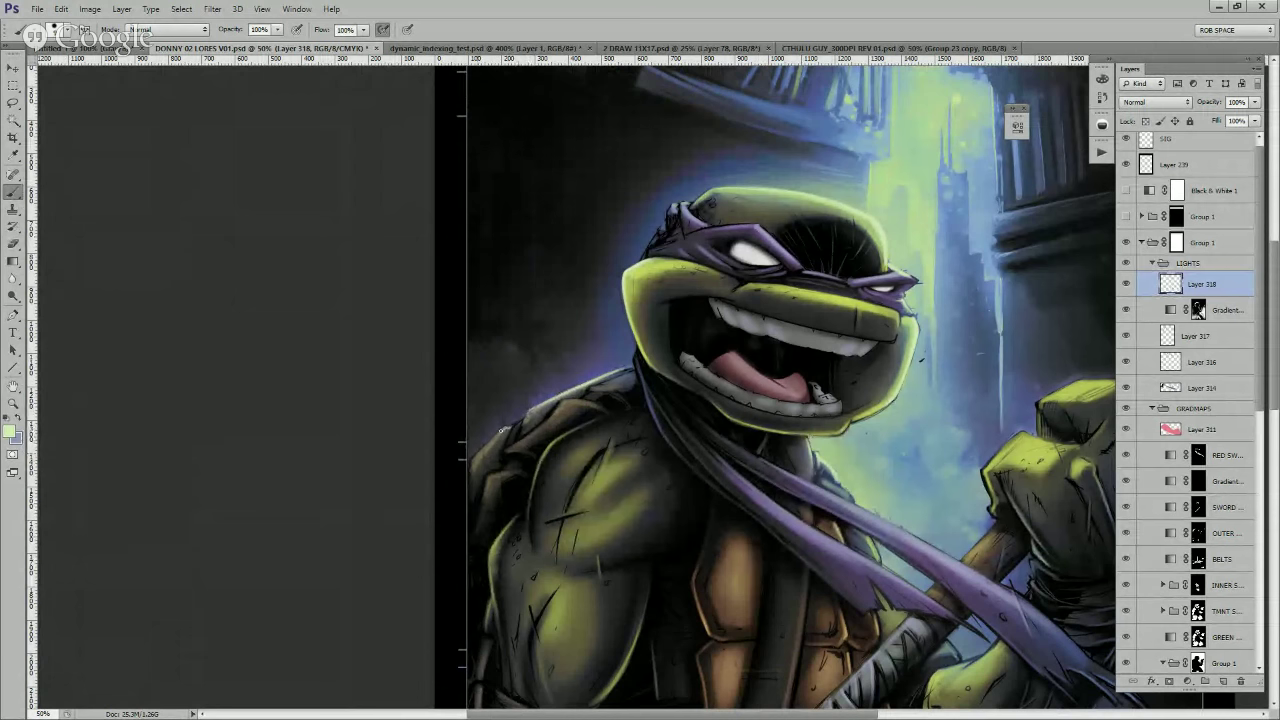
pyautogui.click(600, 383)
pyautogui.moveTo(590, 387); pyautogui.dragTo(633, 372)
pyautogui.moveTo(561, 402)
pyautogui.mouseDown()
pyautogui.moveTo(589, 401)
pyautogui.moveTo(548, 416)
pyautogui.moveTo(565, 403)
pyautogui.moveTo(523, 439)
pyautogui.moveTo(584, 394)
pyautogui.mouseUp()
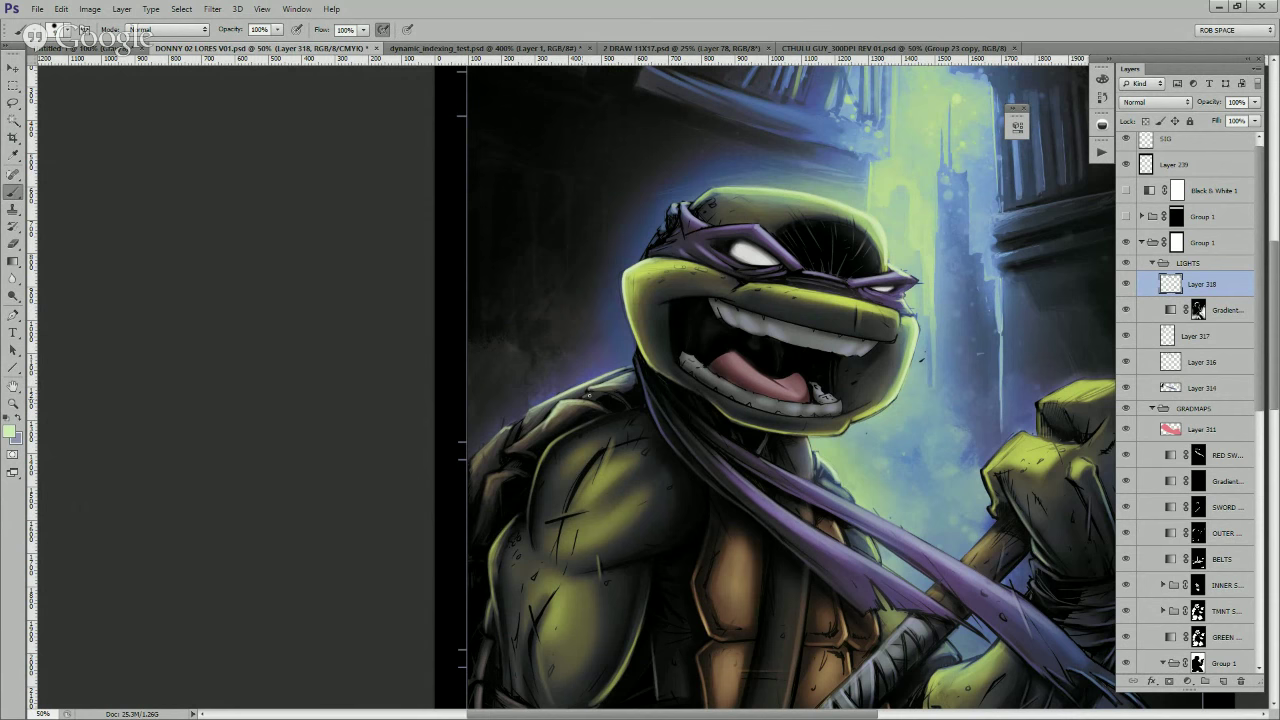
# - Paint pale green rim light along the outer contour of the shoulder and the top edge of the arm segment below it
pyautogui.moveTo(915, 486); pyautogui.dragTo(775, 407)
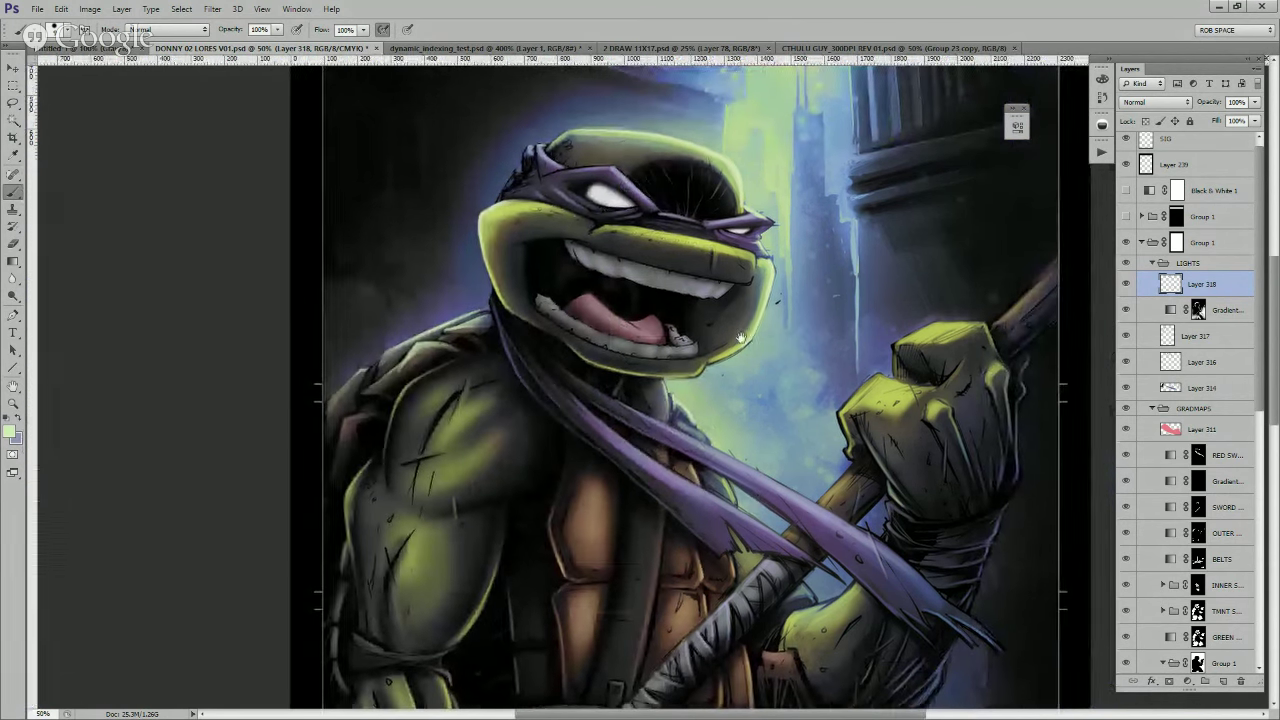
pyautogui.moveTo(734, 324); pyautogui.dragTo(757, 474)
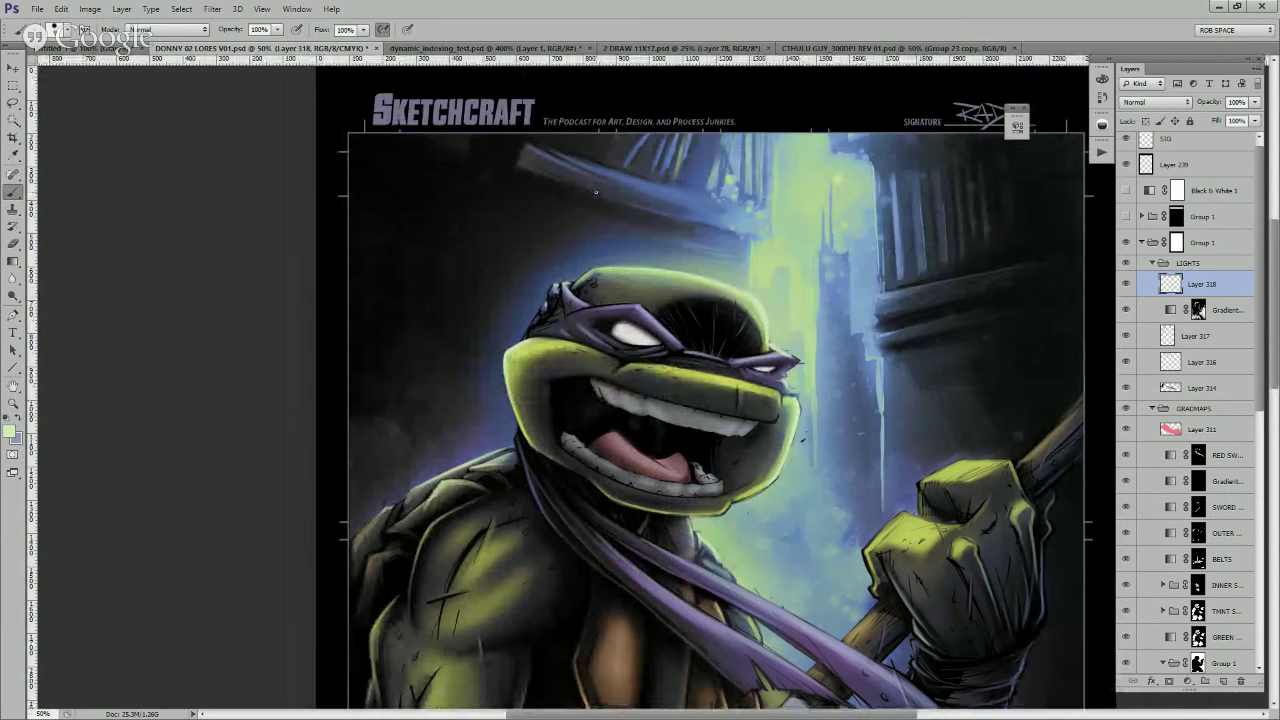
pyautogui.moveTo(664, 524); pyautogui.dragTo(765, 461)
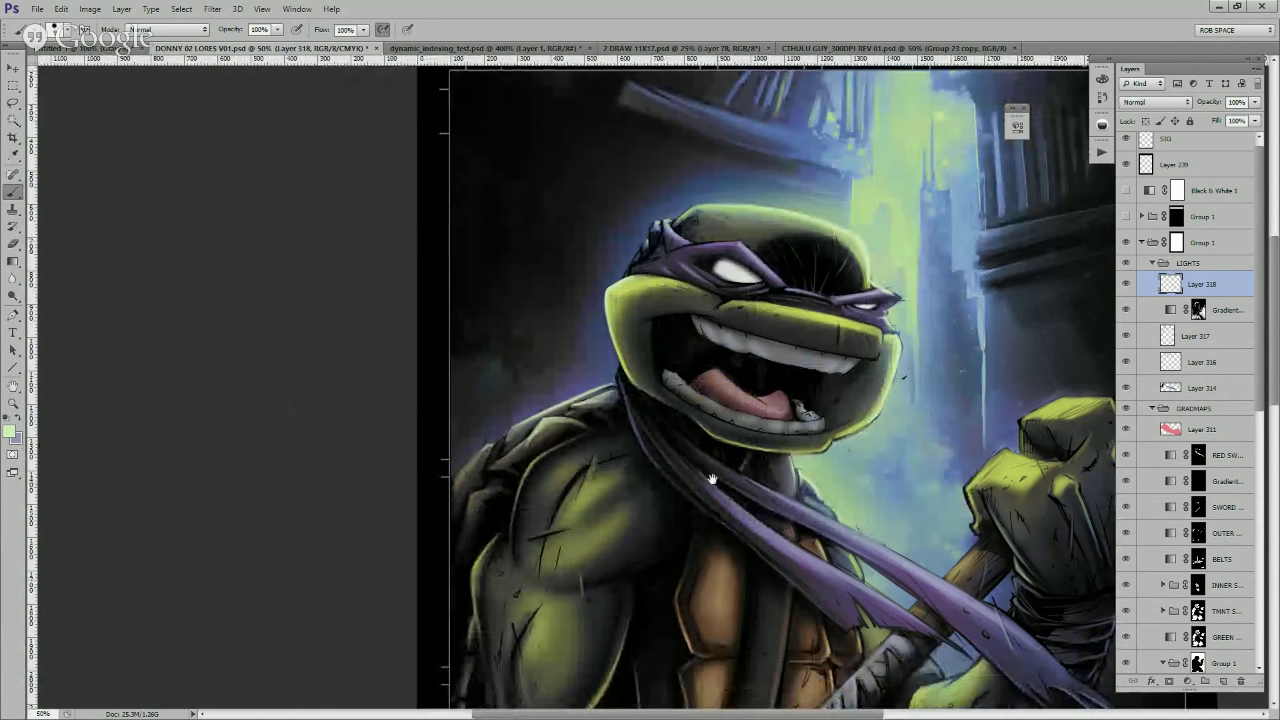
pyautogui.moveTo(803, 518); pyautogui.dragTo(812, 416)
pyautogui.moveTo(734, 399); pyautogui.dragTo(764, 424)
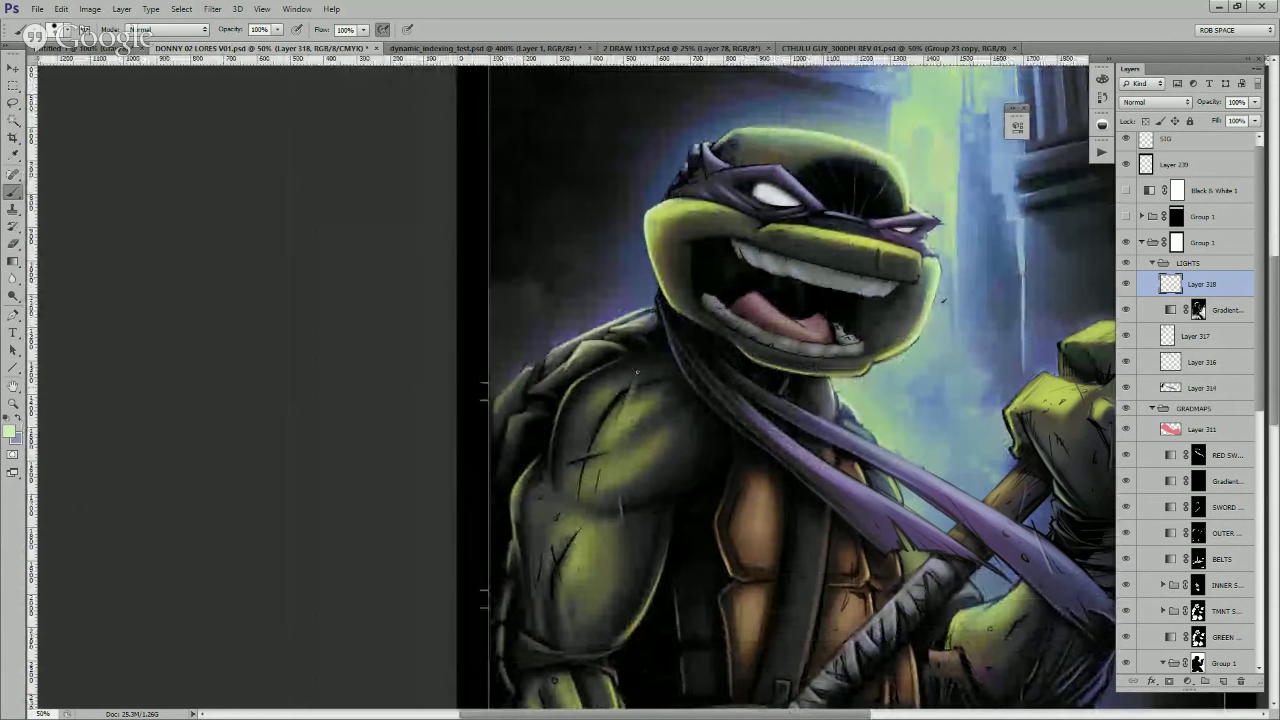
pyautogui.moveTo(608, 365); pyautogui.dragTo(564, 396)
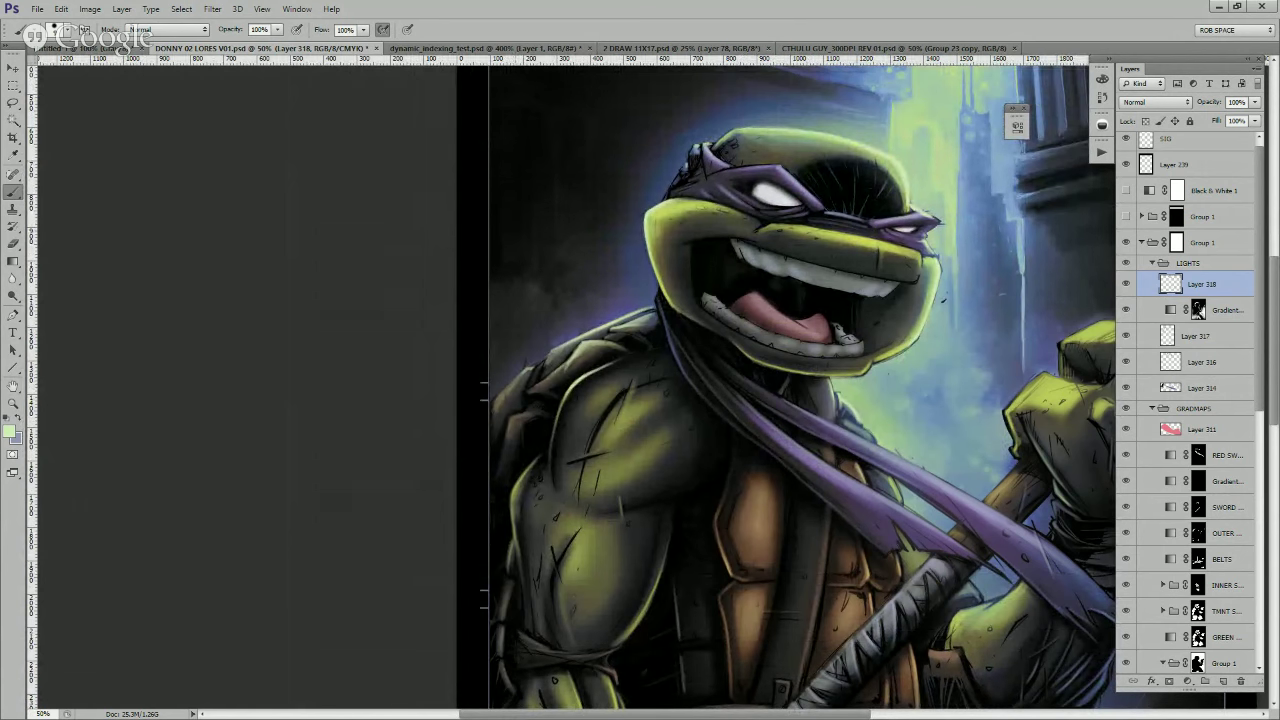
pyautogui.moveTo(527, 470); pyautogui.dragTo(513, 494)
# - Add pale green rim light to the shell edge behind the scarf and to the upper edges of the raised fist
pyautogui.moveTo(912, 612); pyautogui.dragTo(743, 521)
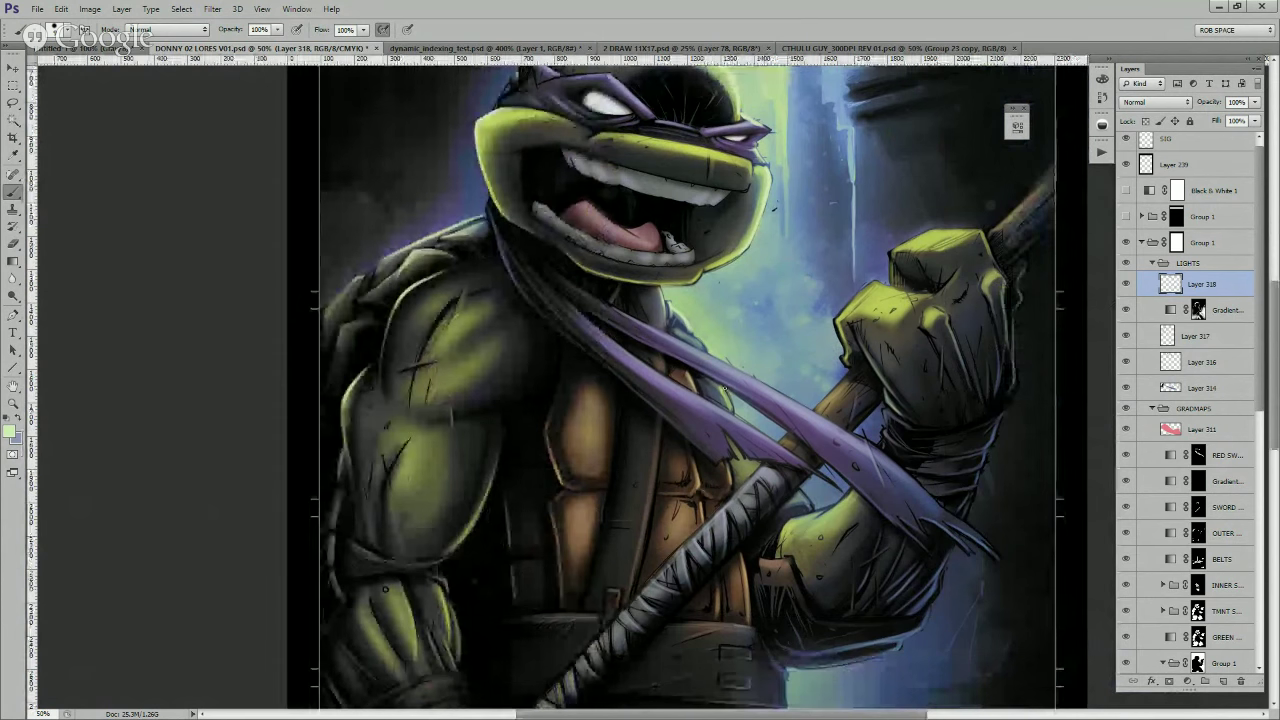
pyautogui.moveTo(725, 388); pyautogui.dragTo(734, 410)
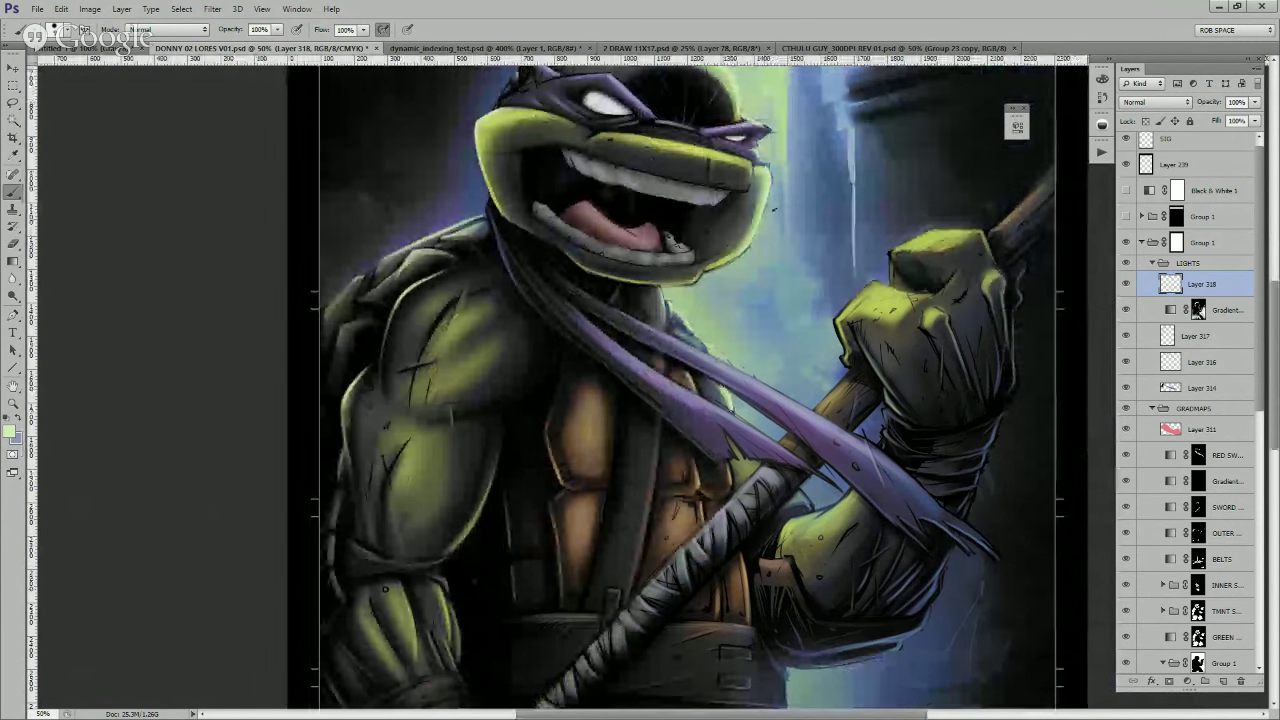
pyautogui.moveTo(888, 447); pyautogui.dragTo(781, 467)
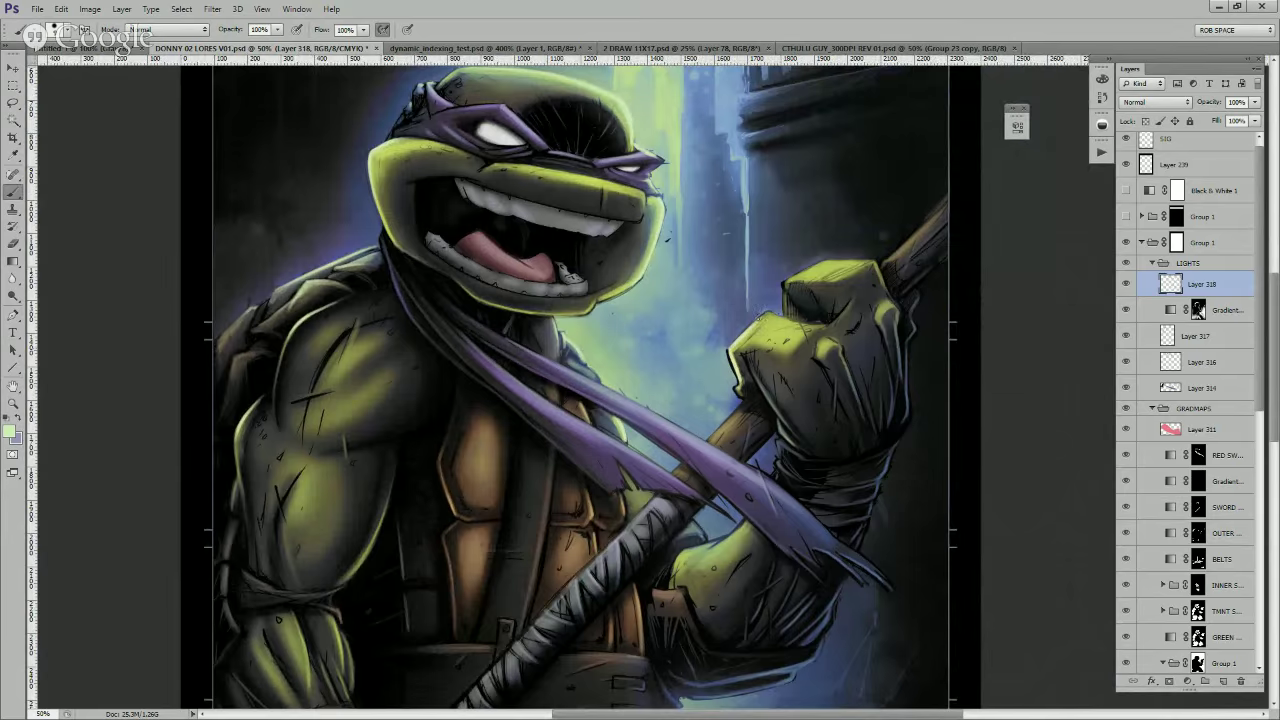
pyautogui.moveTo(784, 283)
pyautogui.mouseDown()
pyautogui.moveTo(821, 262)
pyautogui.moveTo(787, 306)
pyautogui.moveTo(804, 271)
pyautogui.mouseUp()
pyautogui.click(806, 276)
pyautogui.moveTo(759, 322); pyautogui.dragTo(768, 312)
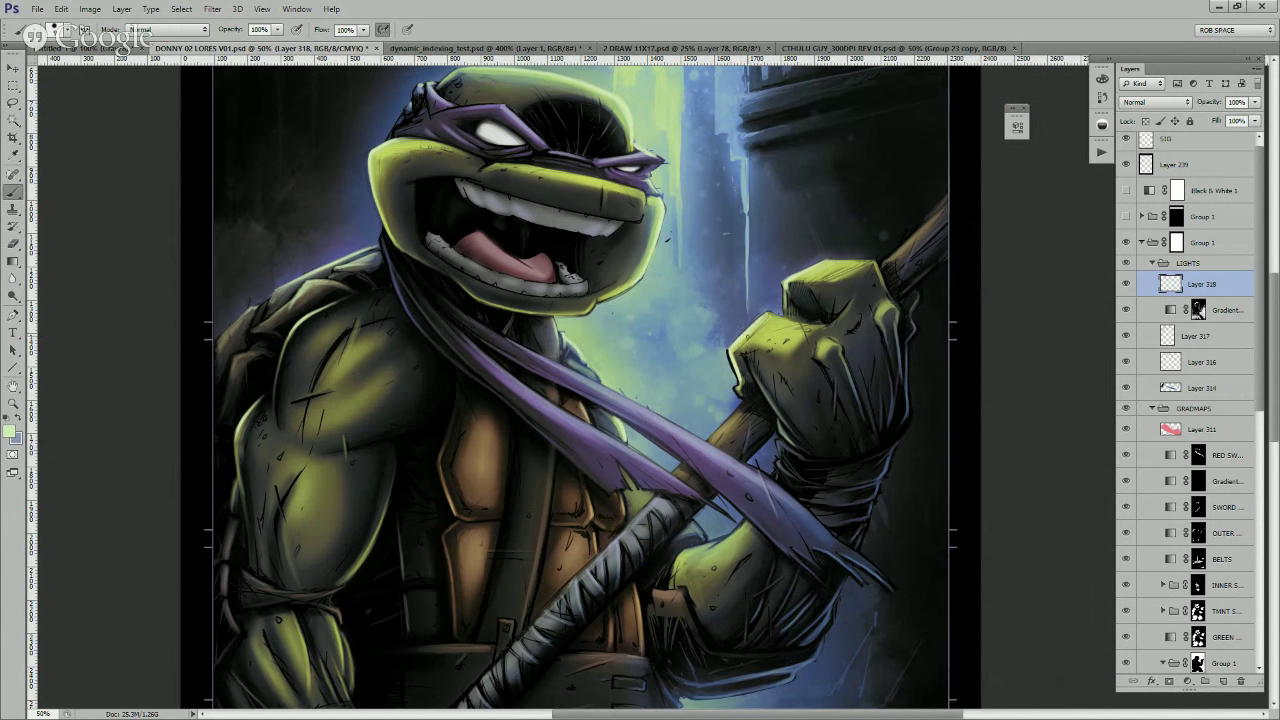
# - Paint pale green rim light along the edge of the wooden staff above and below the raised fist
pyautogui.moveTo(800, 436); pyautogui.dragTo(891, 427)
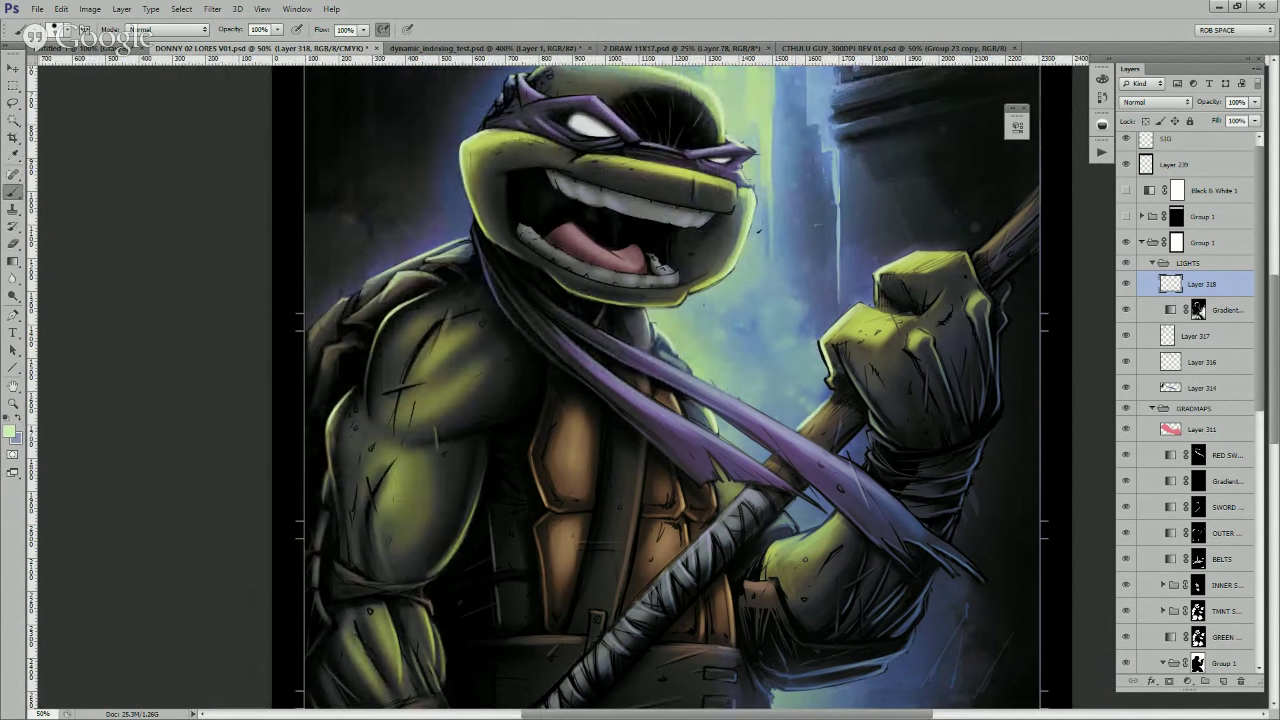
pyautogui.moveTo(944, 381); pyautogui.dragTo(798, 502)
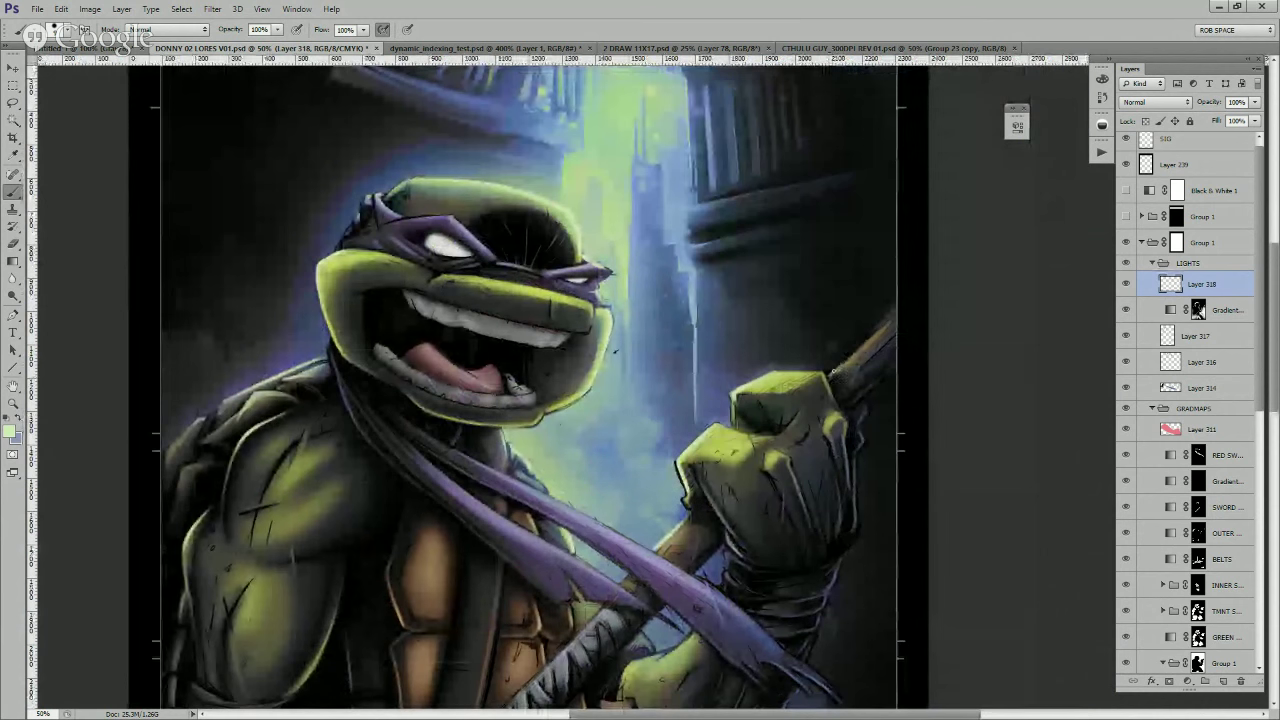
pyautogui.moveTo(833, 371); pyautogui.dragTo(895, 312)
pyautogui.scroll(-3, 851, 543)
pyautogui.hscroll(-2, 851, 543)
pyautogui.moveTo(727, 401); pyautogui.dragTo(737, 390)
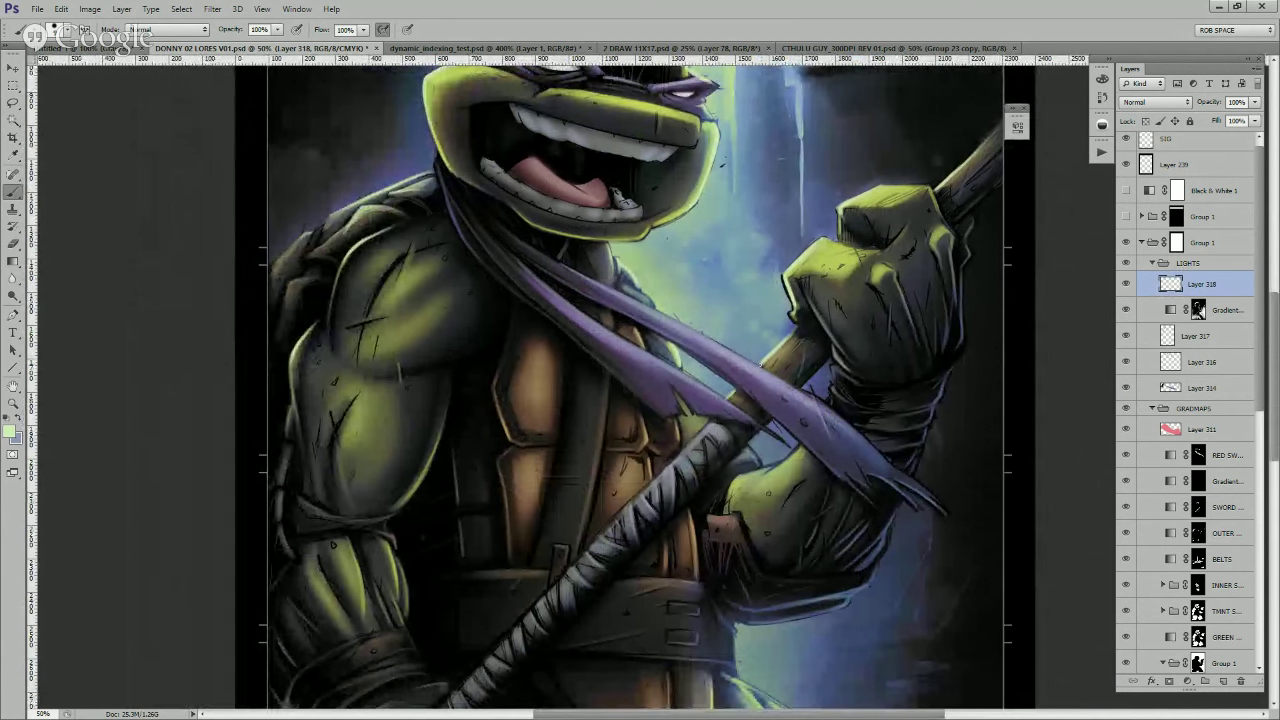
# - Paint pale green rim light along the upper edge of the scarf tail and on the edge of the raised arm near the elbow
pyautogui.moveTo(777, 495); pyautogui.dragTo(499, 469)
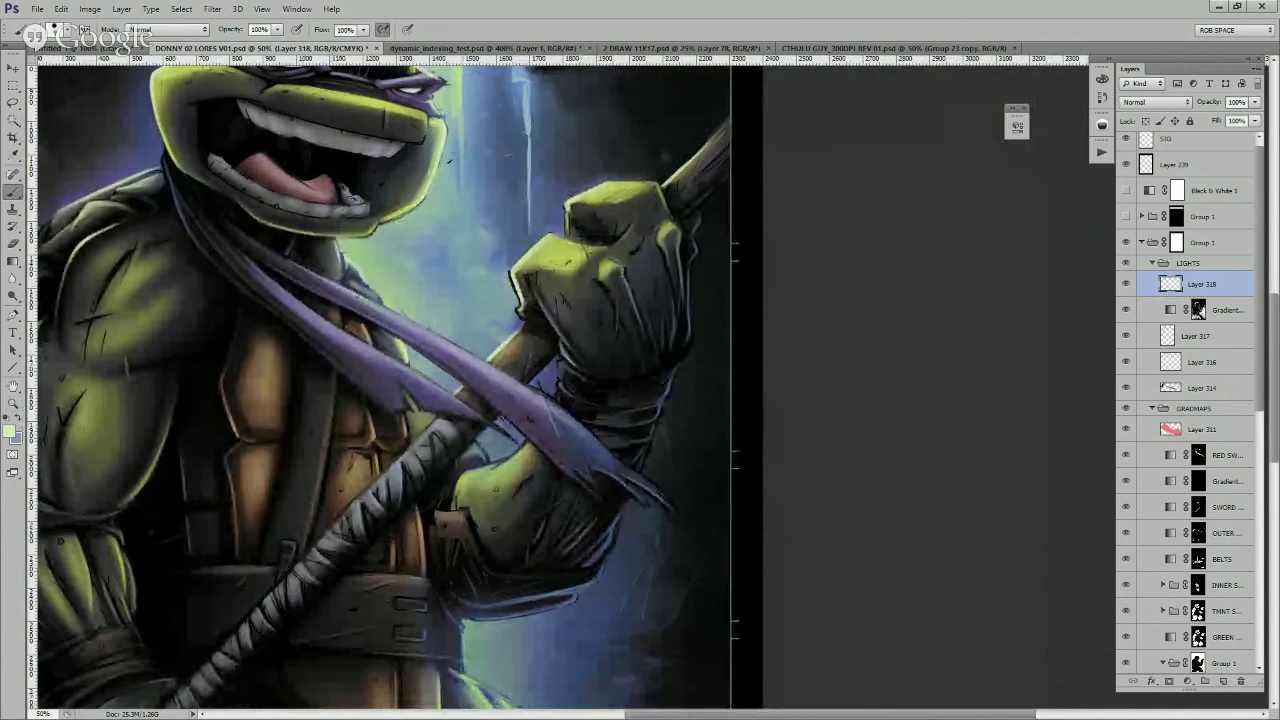
pyautogui.moveTo(357, 294); pyautogui.dragTo(470, 354)
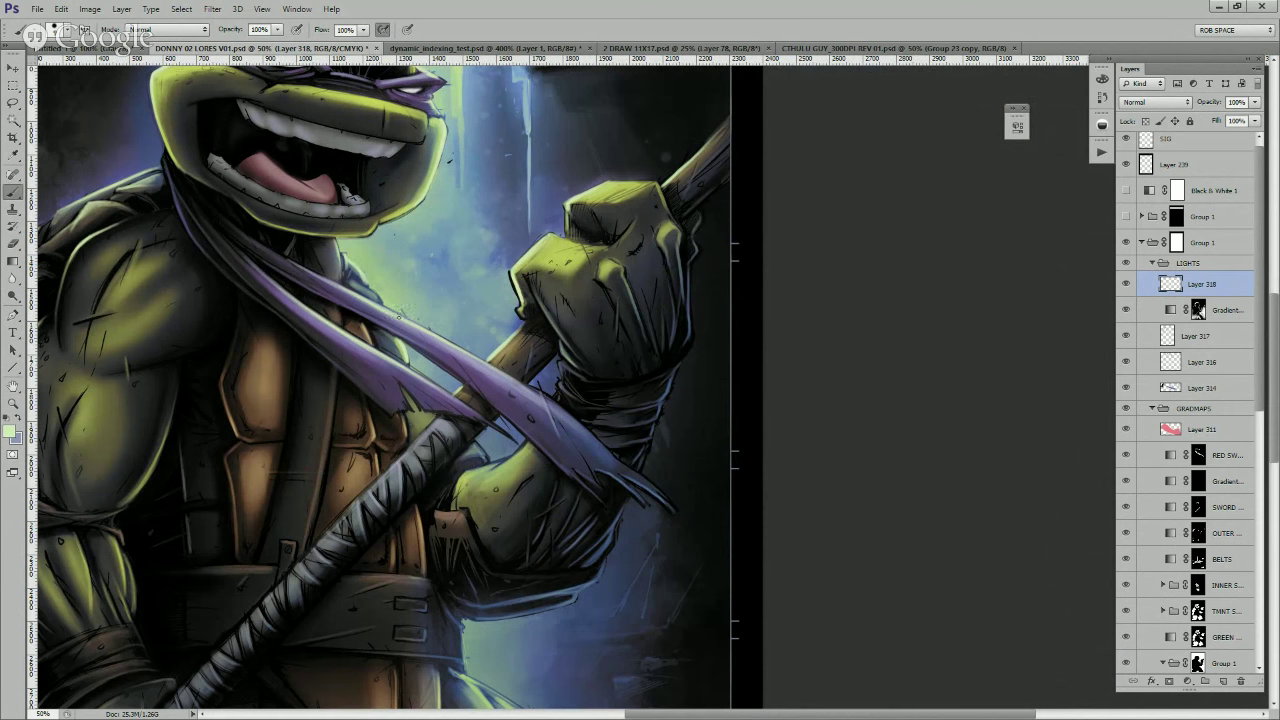
pyautogui.moveTo(554, 480)
pyautogui.mouseDown()
pyautogui.moveTo(829, 409)
pyautogui.moveTo(789, 440)
pyautogui.mouseUp()
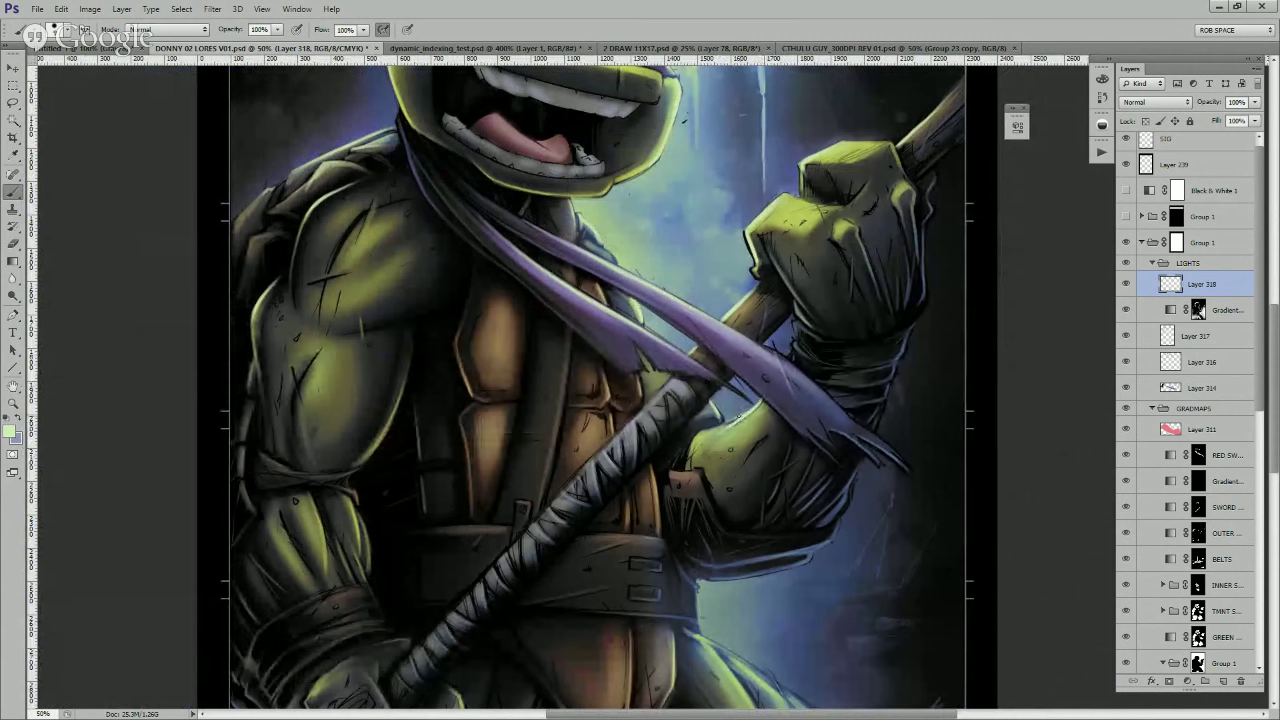
pyautogui.moveTo(708, 428); pyautogui.dragTo(689, 462)
pyautogui.moveTo(694, 447); pyautogui.dragTo(691, 465)
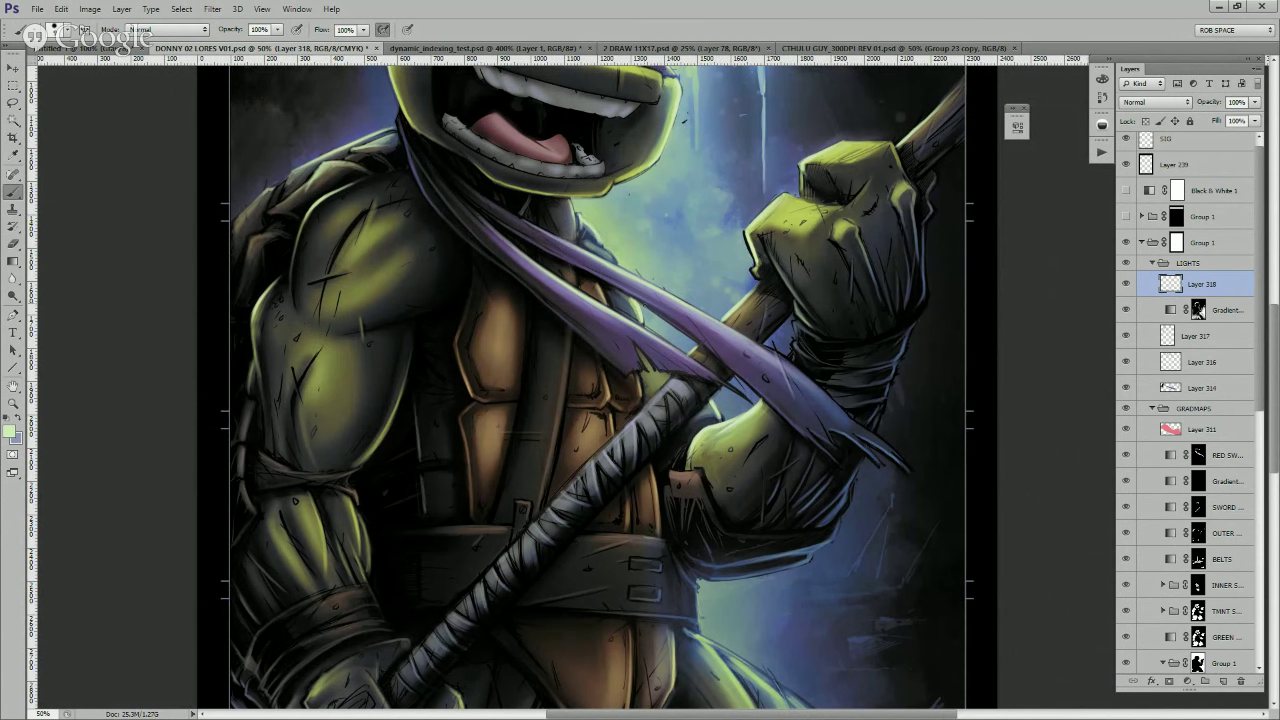
# - Strengthen the pale green rim light along the underside of the turtle's jaw and chin
pyautogui.scroll(3, 640, 278)
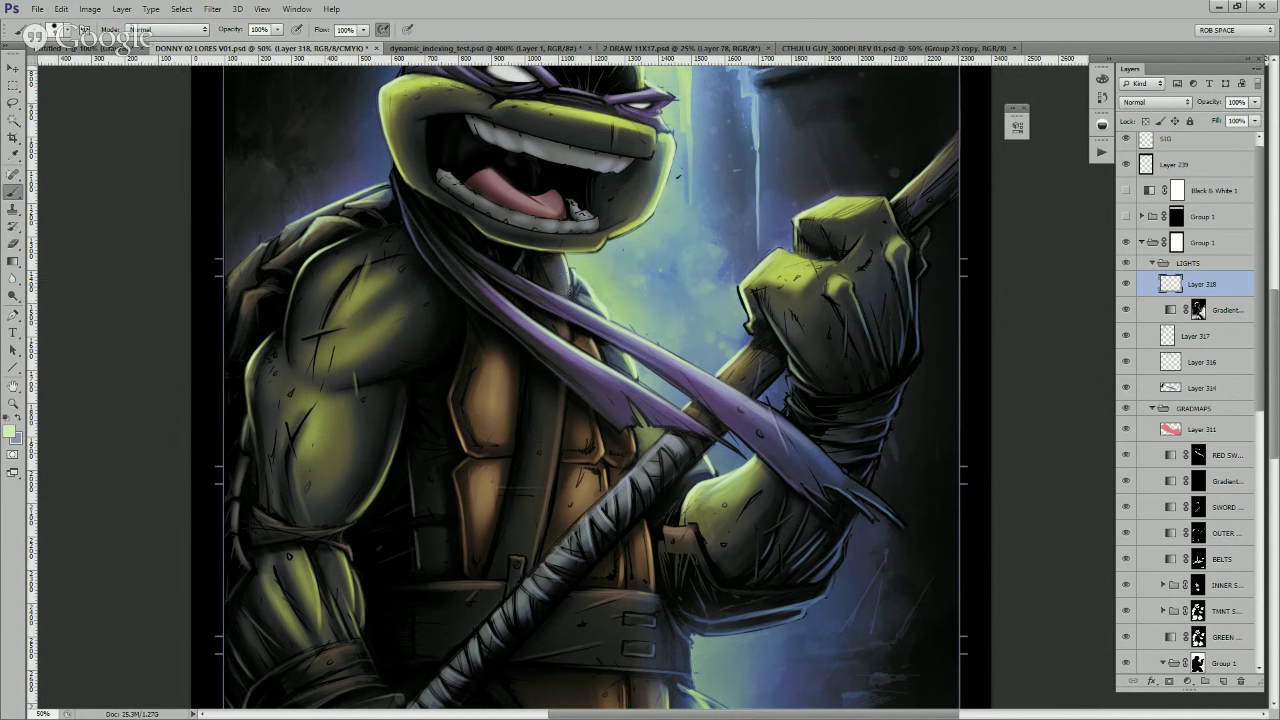
pyautogui.moveTo(658, 283); pyautogui.dragTo(755, 456)
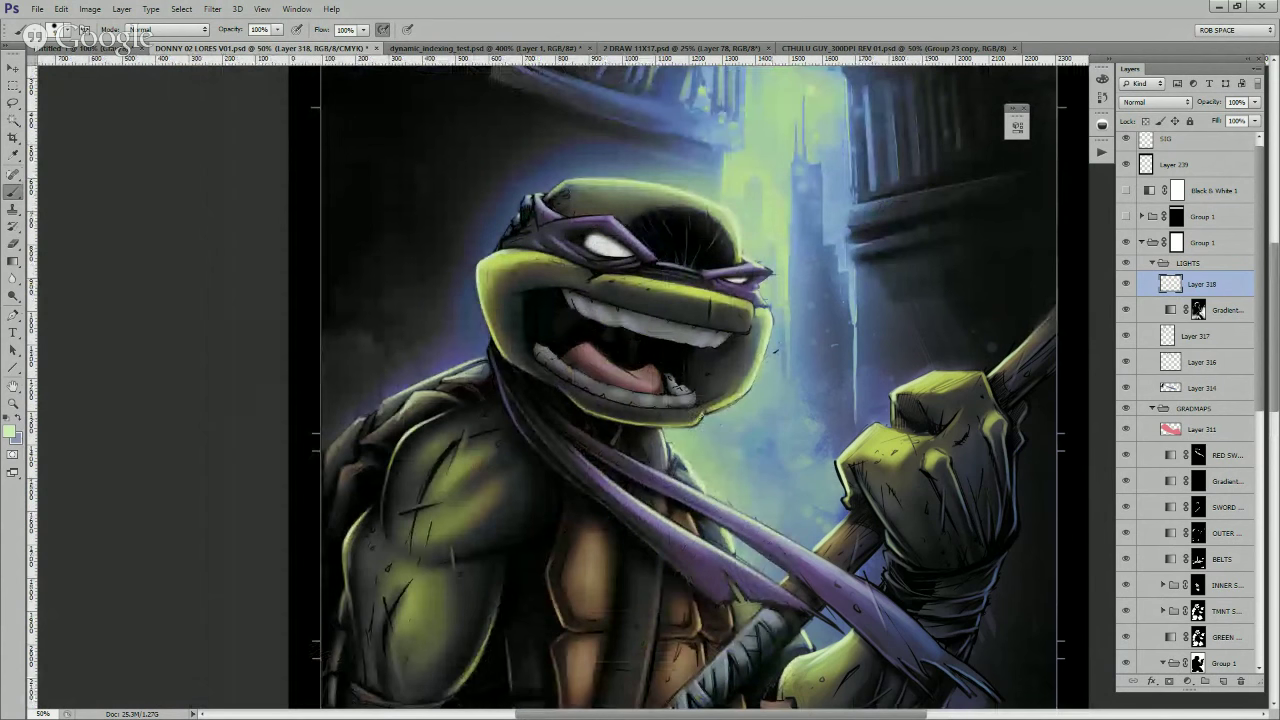
pyautogui.moveTo(686, 423); pyautogui.dragTo(800, 442)
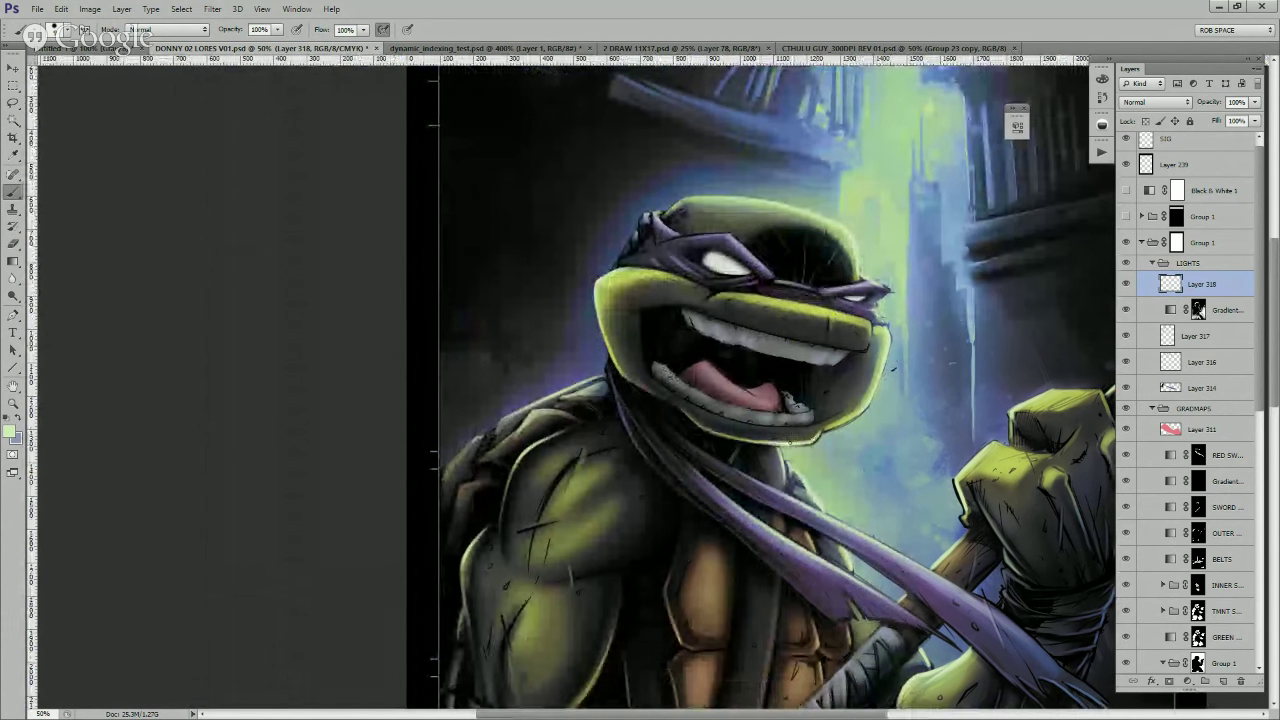
pyautogui.moveTo(789, 443); pyautogui.dragTo(718, 434)
pyautogui.moveTo(864, 411); pyautogui.dragTo(832, 428)
pyautogui.moveTo(907, 349)
pyautogui.mouseDown()
pyautogui.moveTo(890, 402)
pyautogui.moveTo(910, 405)
pyautogui.moveTo(802, 389)
pyautogui.mouseUp()
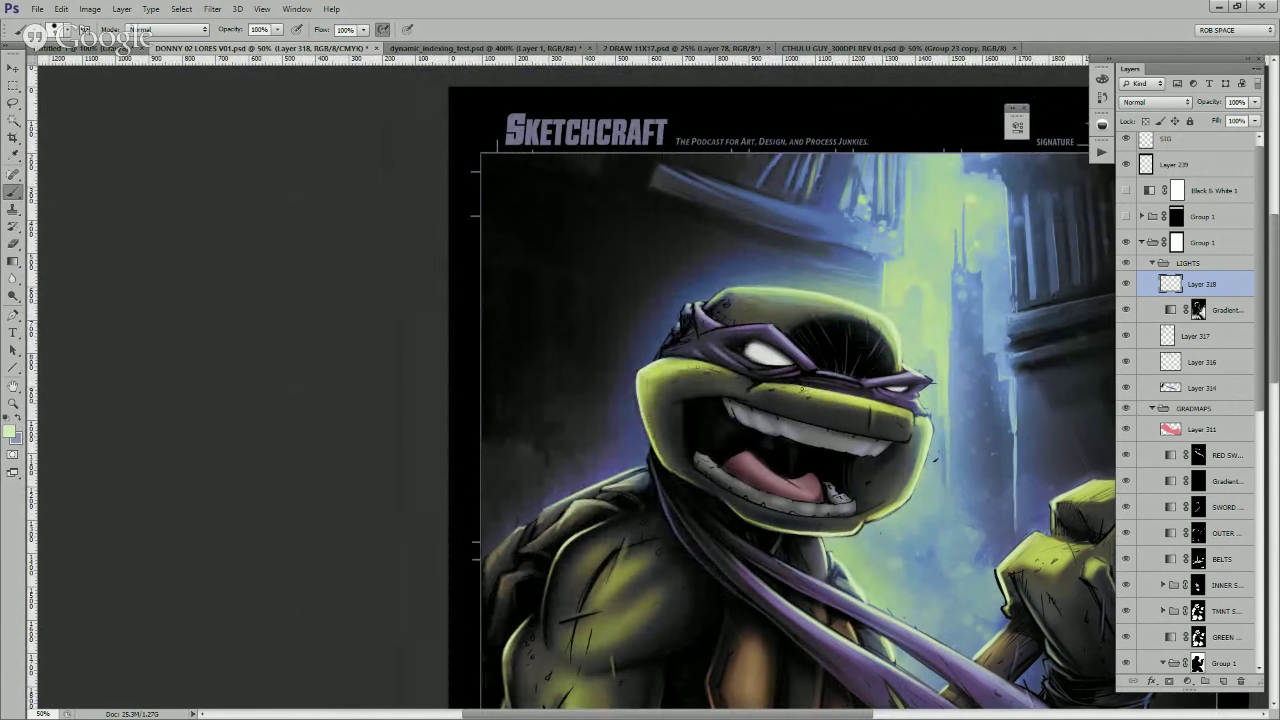
# - Paint fine pale green highlights on the edges of the purple mask around the eyes and at its outer tip
pyautogui.moveTo(900, 410); pyautogui.dragTo(775, 385)
pyautogui.moveTo(910, 373)
pyautogui.mouseDown()
pyautogui.moveTo(885, 379)
pyautogui.moveTo(904, 374)
pyautogui.mouseUp()
pyautogui.moveTo(924, 530); pyautogui.dragTo(774, 497)
pyautogui.moveTo(622, 292); pyautogui.dragTo(650, 317)
pyautogui.moveTo(637, 305)
pyautogui.mouseDown()
pyautogui.moveTo(651, 320)
pyautogui.moveTo(643, 313)
pyautogui.mouseUp()
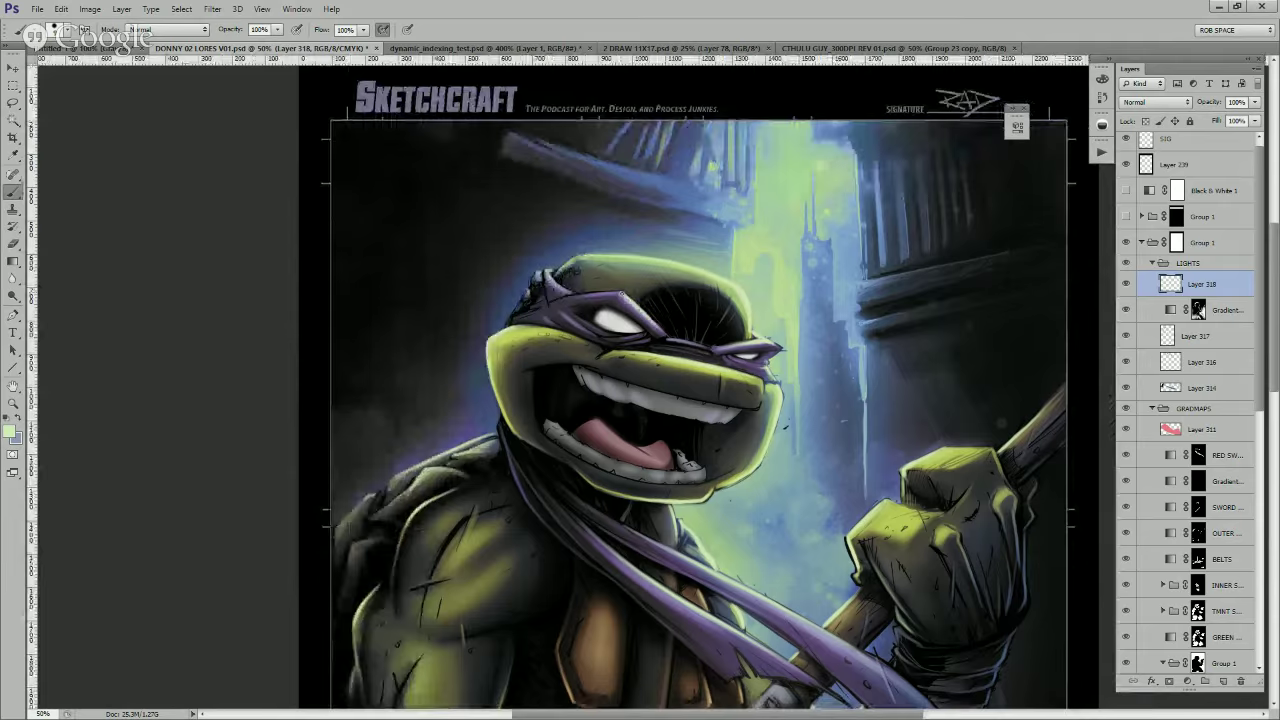
# - Check the rim lighting across the whole illustration and around the raised fist
pyautogui.press('z')
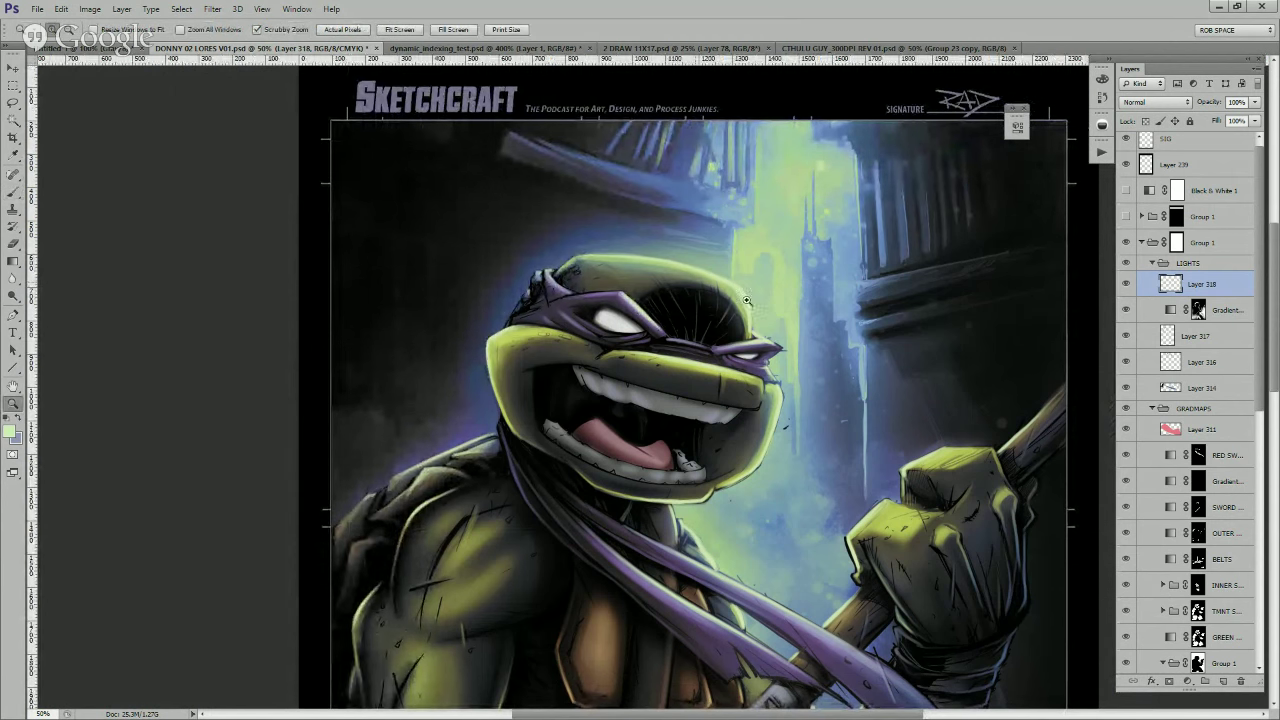
pyautogui.keyDown('alt'); pyautogui.click(801, 349); pyautogui.keyUp('alt')
pyautogui.keyDown('alt'); pyautogui.click(801, 349); pyautogui.keyUp('alt')
pyautogui.keyDown('alt'); pyautogui.click(801, 349); pyautogui.keyUp('alt')
pyautogui.press('b')
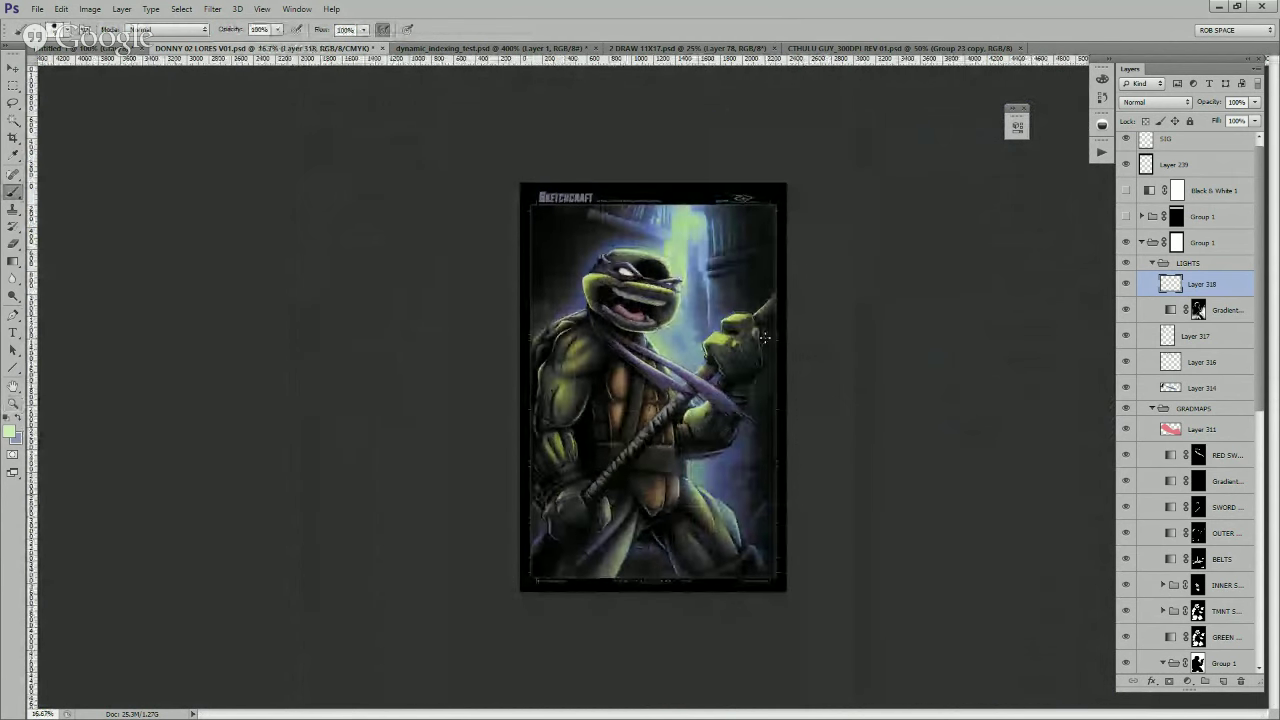
pyautogui.press('z')
pyautogui.click(765, 338)
pyautogui.click(766, 338)
pyautogui.click(767, 337)
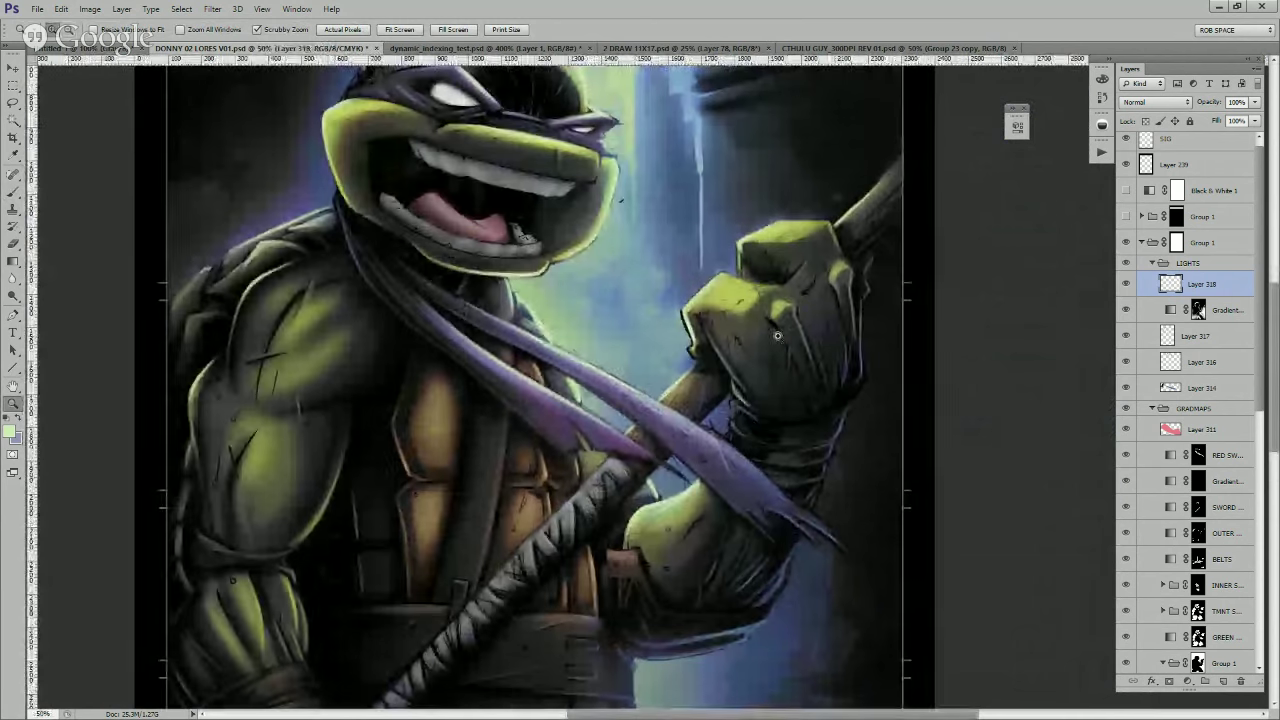
pyautogui.press('b')
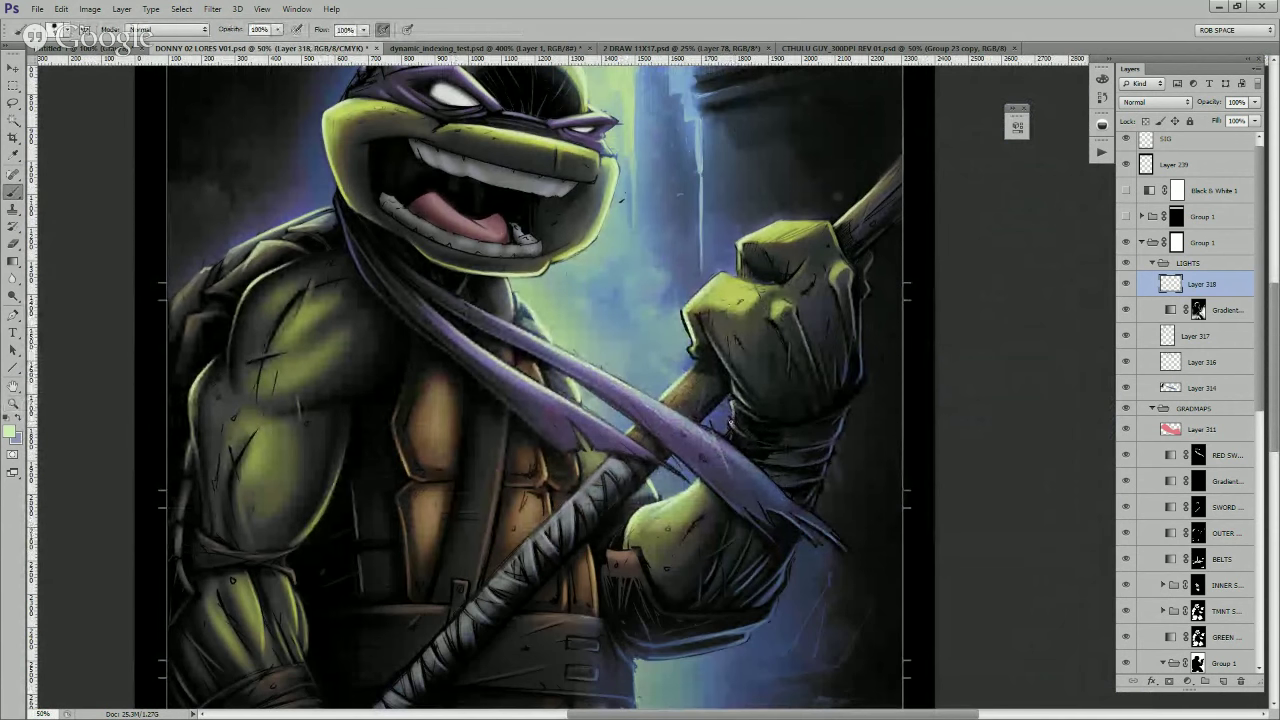
# - Switch to the ROB DIAMOND 02 brush and paint a pale green highlight on the wrist edge below the raised fist
pyautogui.rightClick(739, 430)
pyautogui.click(833, 664)
pyautogui.click(826, 684)
pyautogui.click(740, 442)
pyautogui.moveTo(732, 379); pyautogui.dragTo(736, 393)
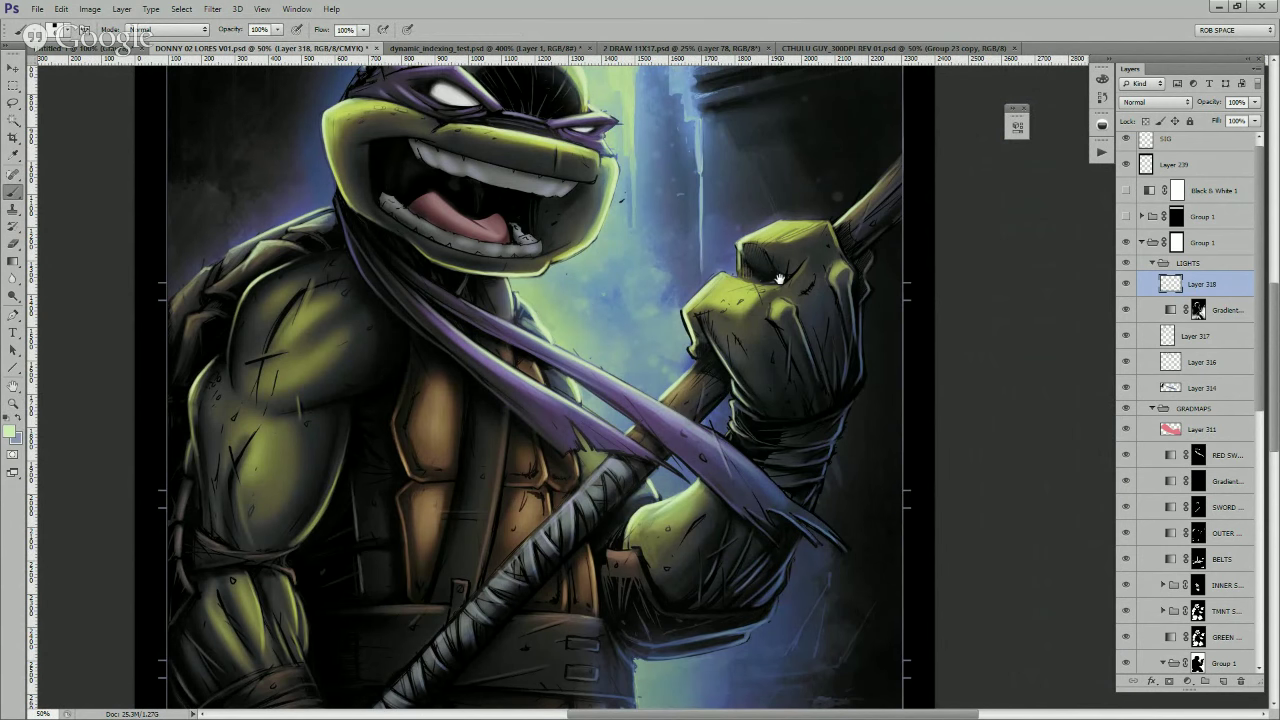
# - Sample green from the background glow and paint light along the edges of the dark building's ledge beside the skyline
pyautogui.moveTo(780, 279); pyautogui.dragTo(777, 391)
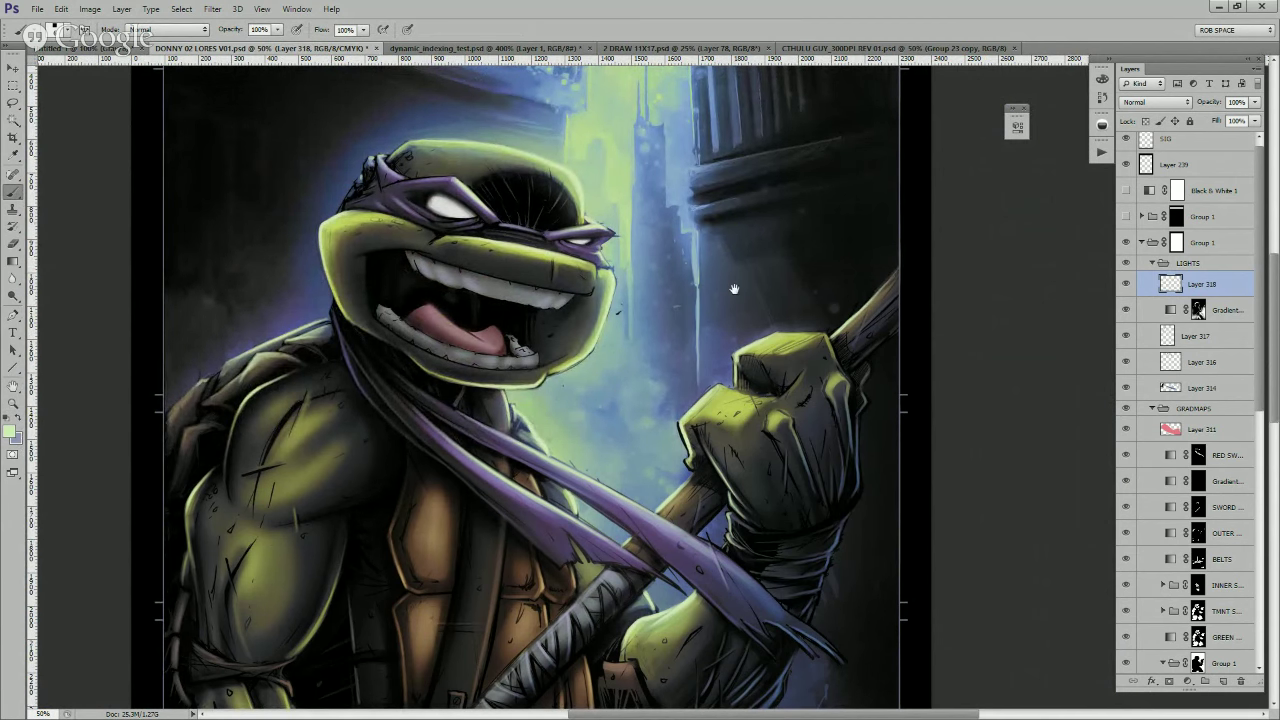
pyautogui.moveTo(734, 290); pyautogui.dragTo(736, 360)
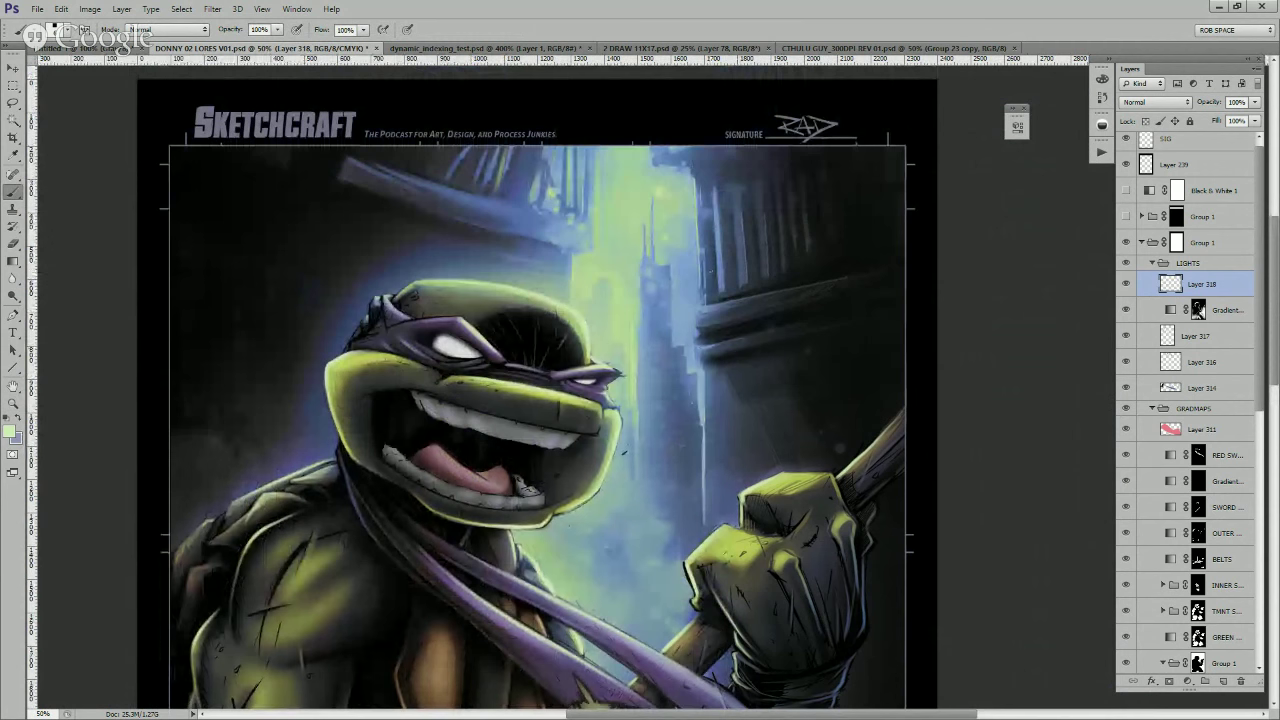
pyautogui.press('x')
pyautogui.keyDown('alt'); pyautogui.click(621, 291); pyautogui.keyUp('alt')
pyautogui.moveTo(703, 307); pyautogui.dragTo(763, 293)
pyautogui.moveTo(710, 308); pyautogui.dragTo(767, 294)
pyautogui.press('x')
pyautogui.press('x')
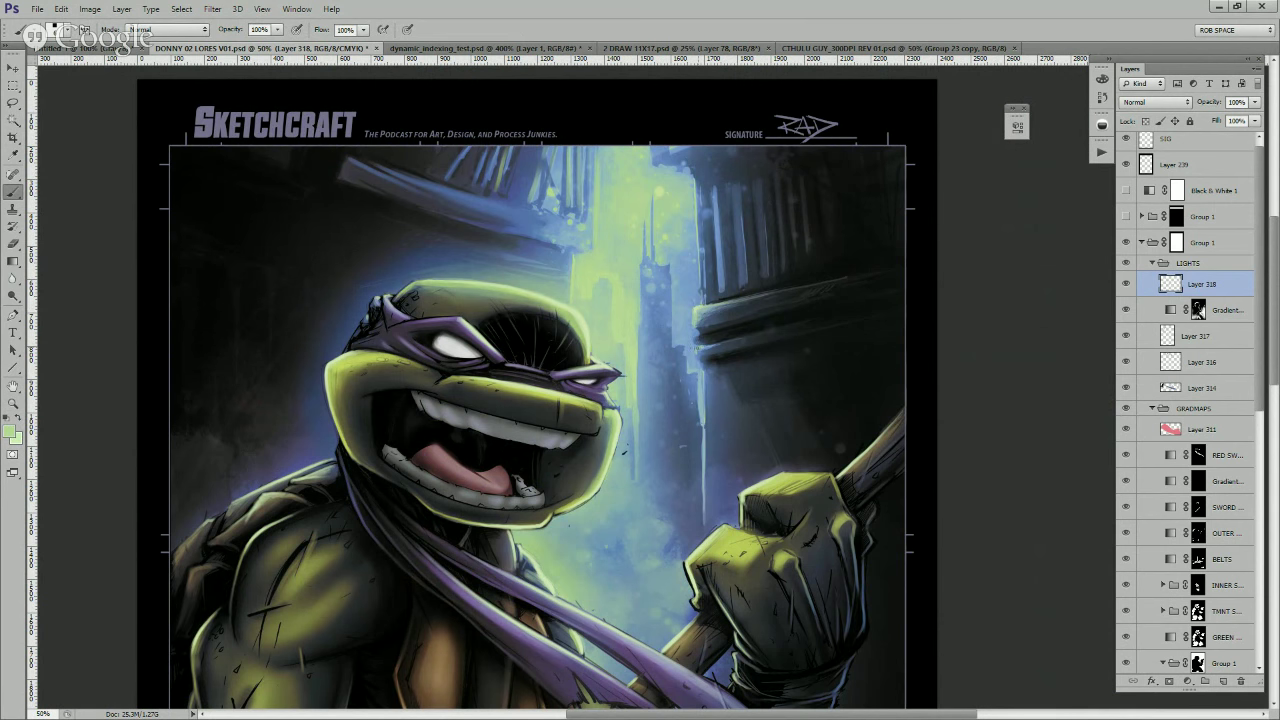
pyautogui.moveTo(700, 347); pyautogui.dragTo(758, 332)
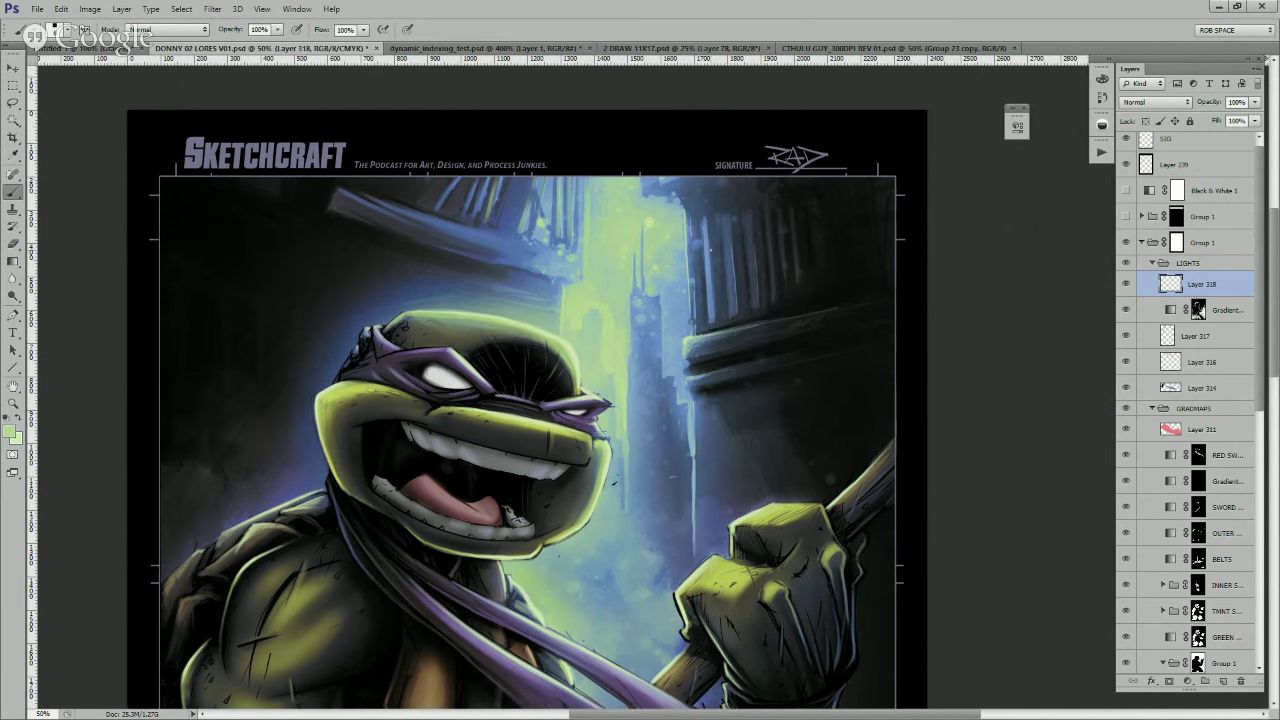
pyautogui.moveTo(715, 285); pyautogui.dragTo(715, 312)
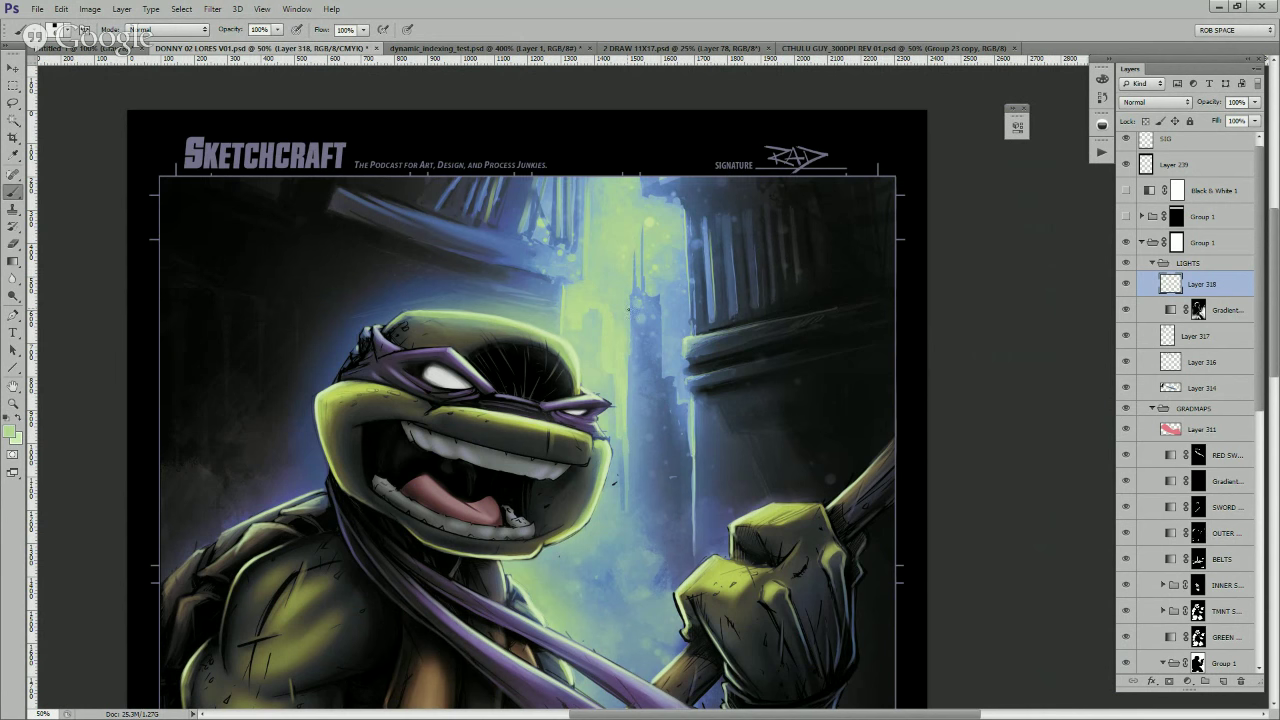
# - Paint green light streaks down the vertical columns of the building above the turtle's head
pyautogui.moveTo(629, 341); pyautogui.dragTo(664, 416)
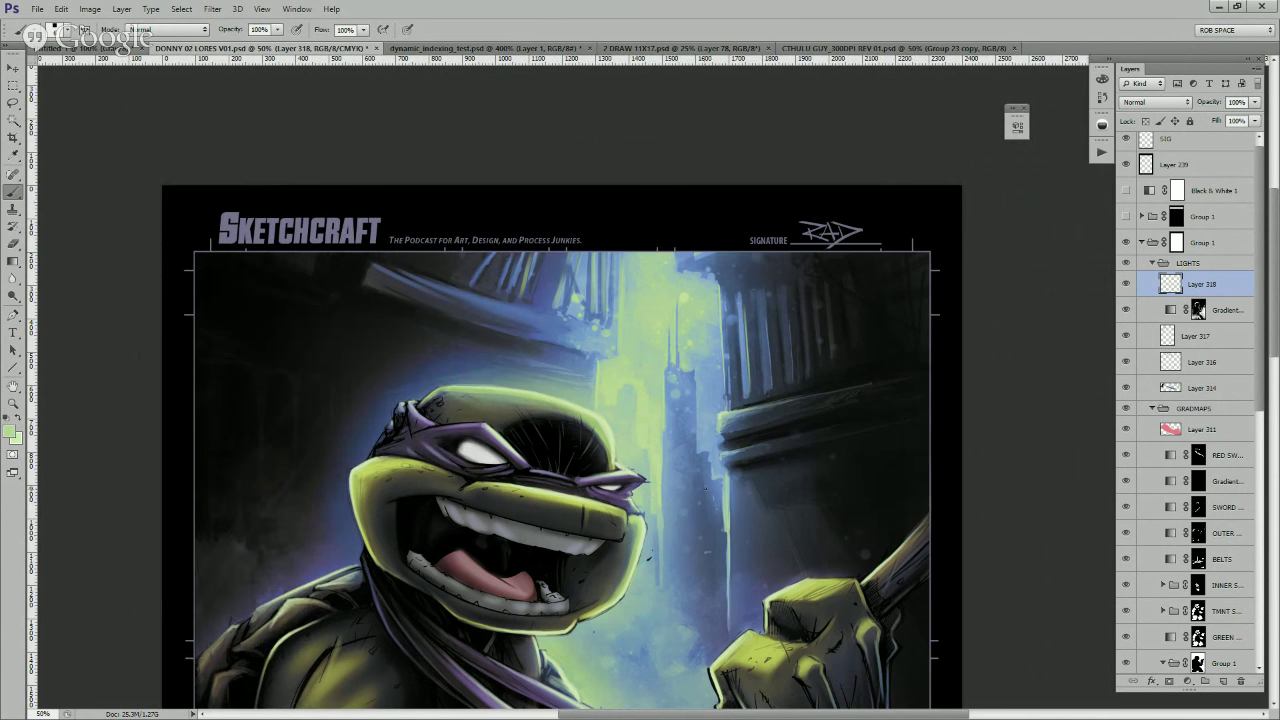
pyautogui.moveTo(674, 394); pyautogui.dragTo(715, 436)
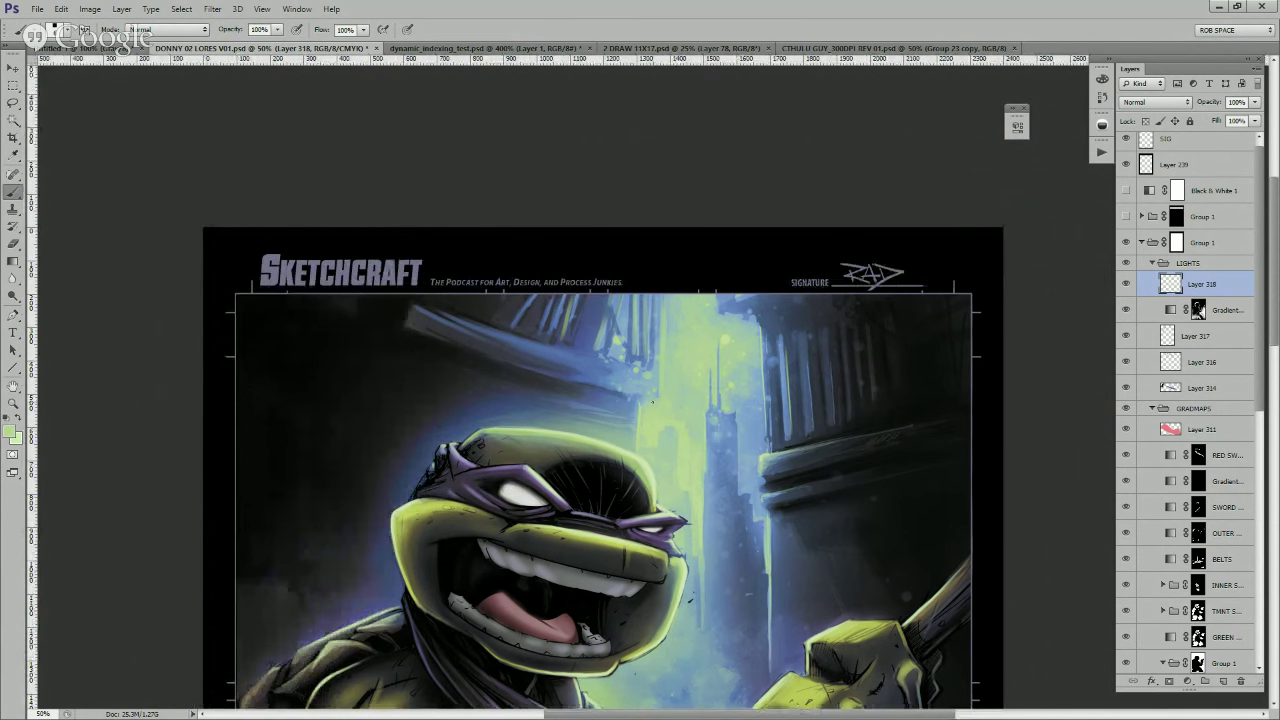
pyautogui.press('z')
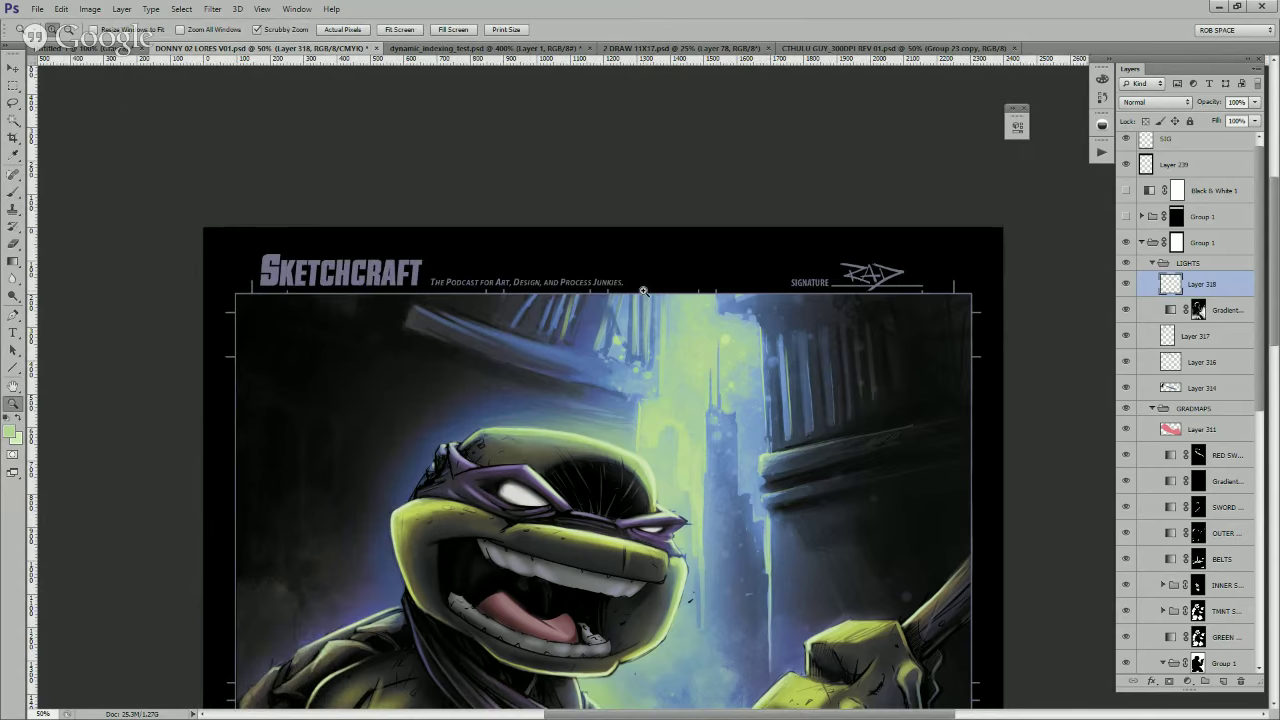
pyautogui.press('b')
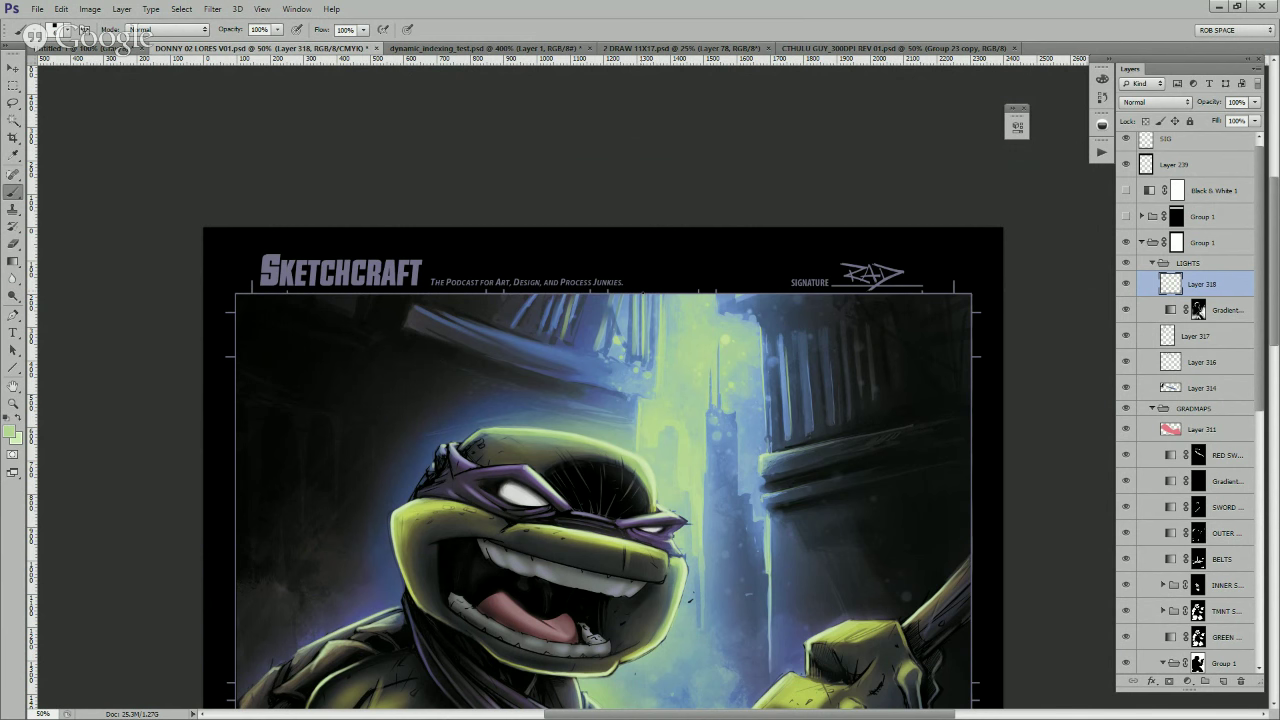
pyautogui.moveTo(633, 297); pyautogui.dragTo(629, 357)
pyautogui.moveTo(619, 302); pyautogui.dragTo(610, 346)
pyautogui.moveTo(616, 318); pyautogui.dragTo(606, 348)
pyautogui.moveTo(606, 295)
pyautogui.mouseDown()
pyautogui.moveTo(594, 346)
pyautogui.moveTo(598, 335)
pyautogui.mouseUp()
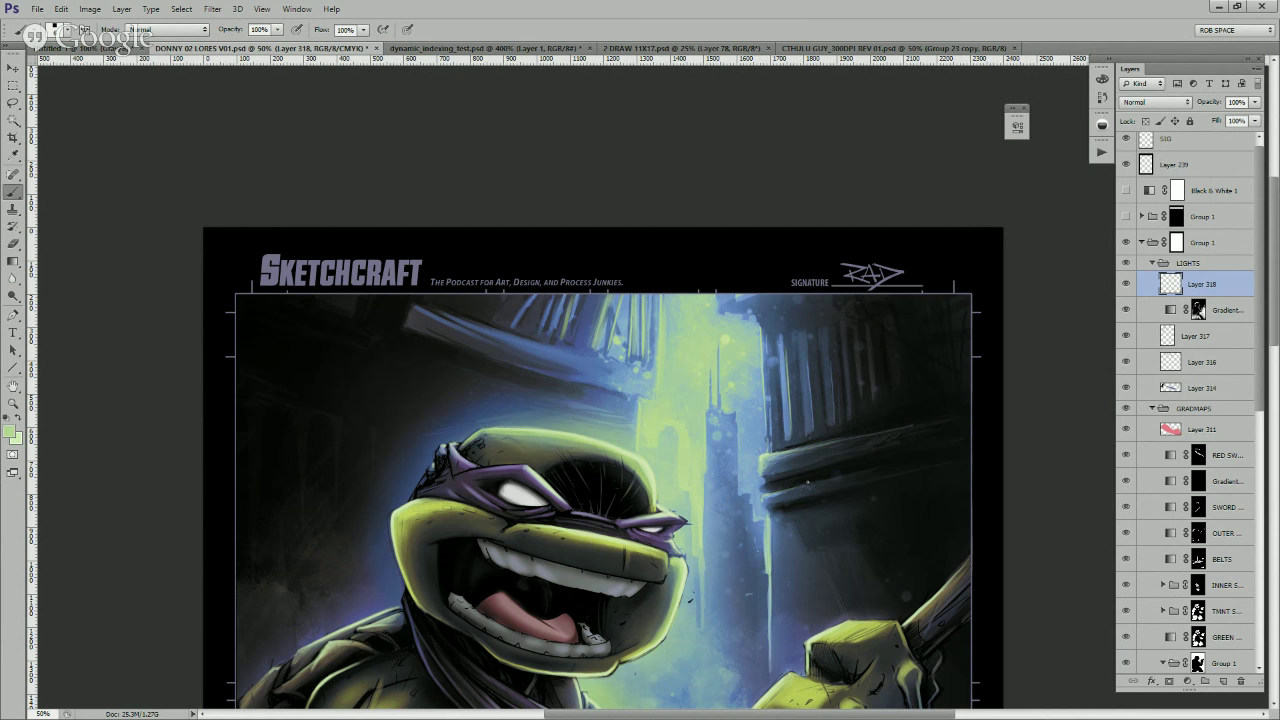
# - Paint a pale green rim highlight along the edge of the purple scarf at the turtle's neck
pyautogui.moveTo(658, 706); pyautogui.dragTo(847, 435)
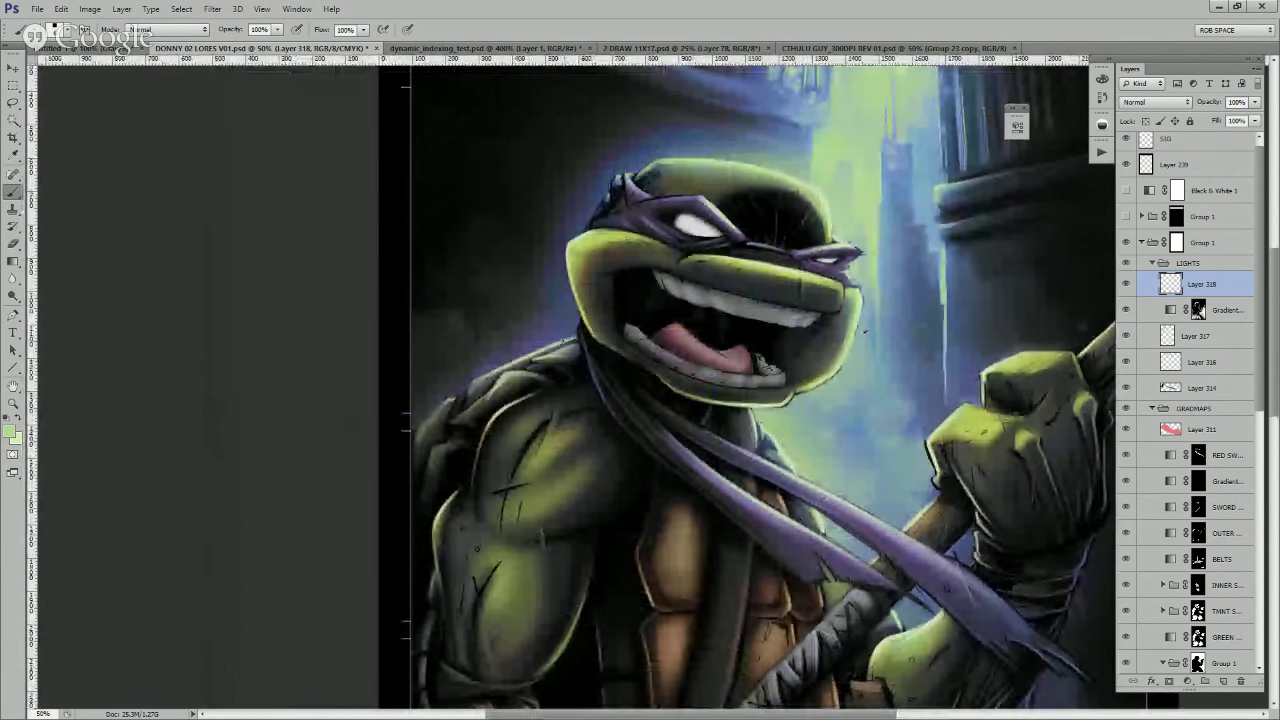
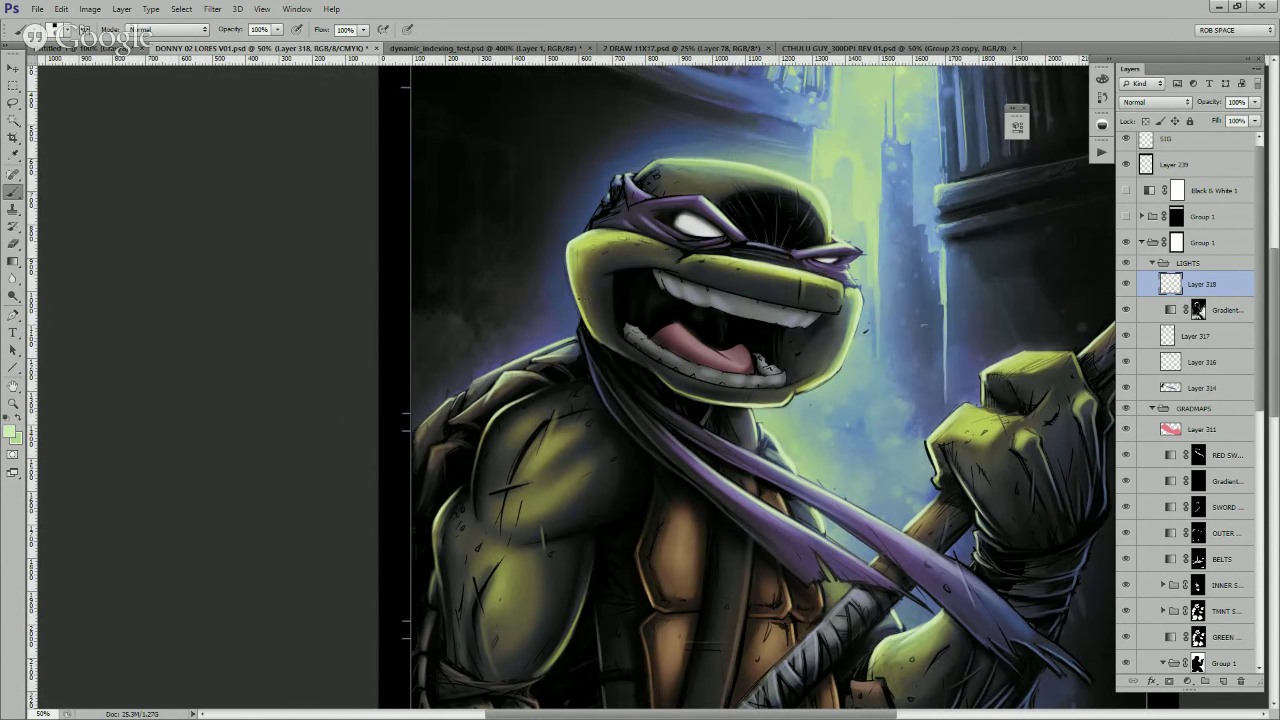
pyautogui.moveTo(661, 437); pyautogui.dragTo(699, 366)
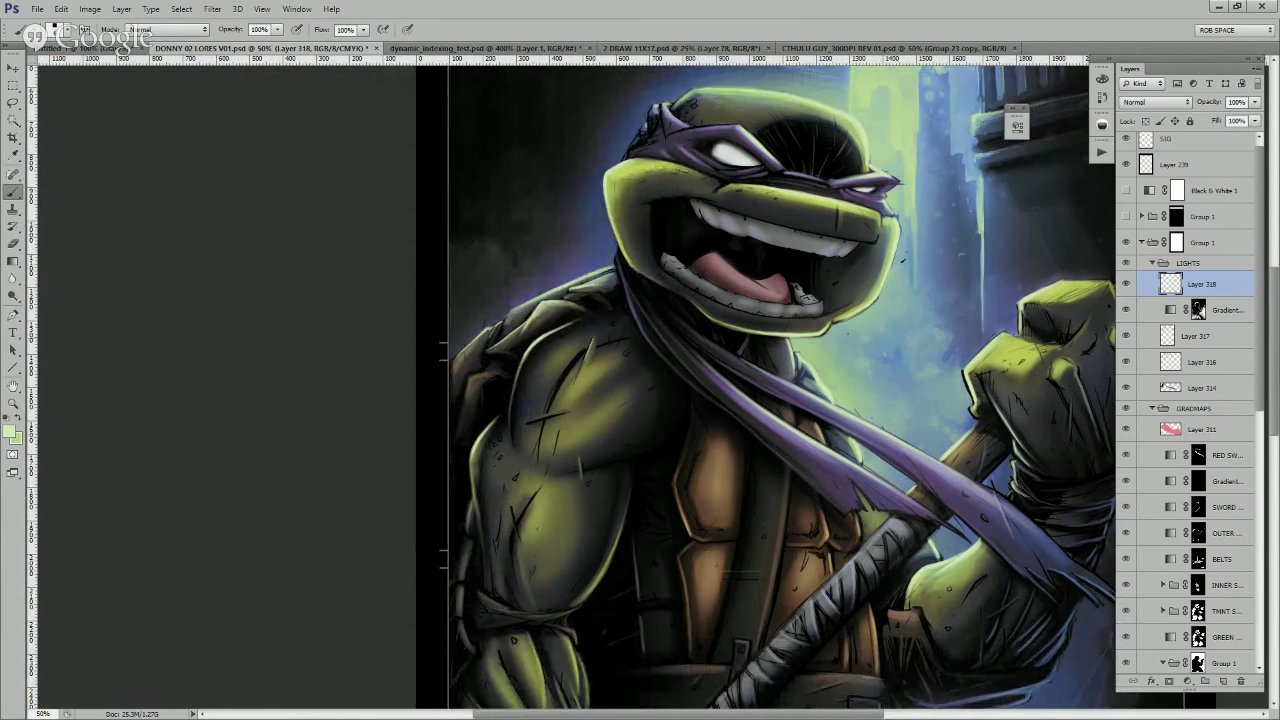
pyautogui.moveTo(633, 304); pyautogui.dragTo(640, 362)
pyautogui.moveTo(708, 483); pyautogui.dragTo(648, 488)
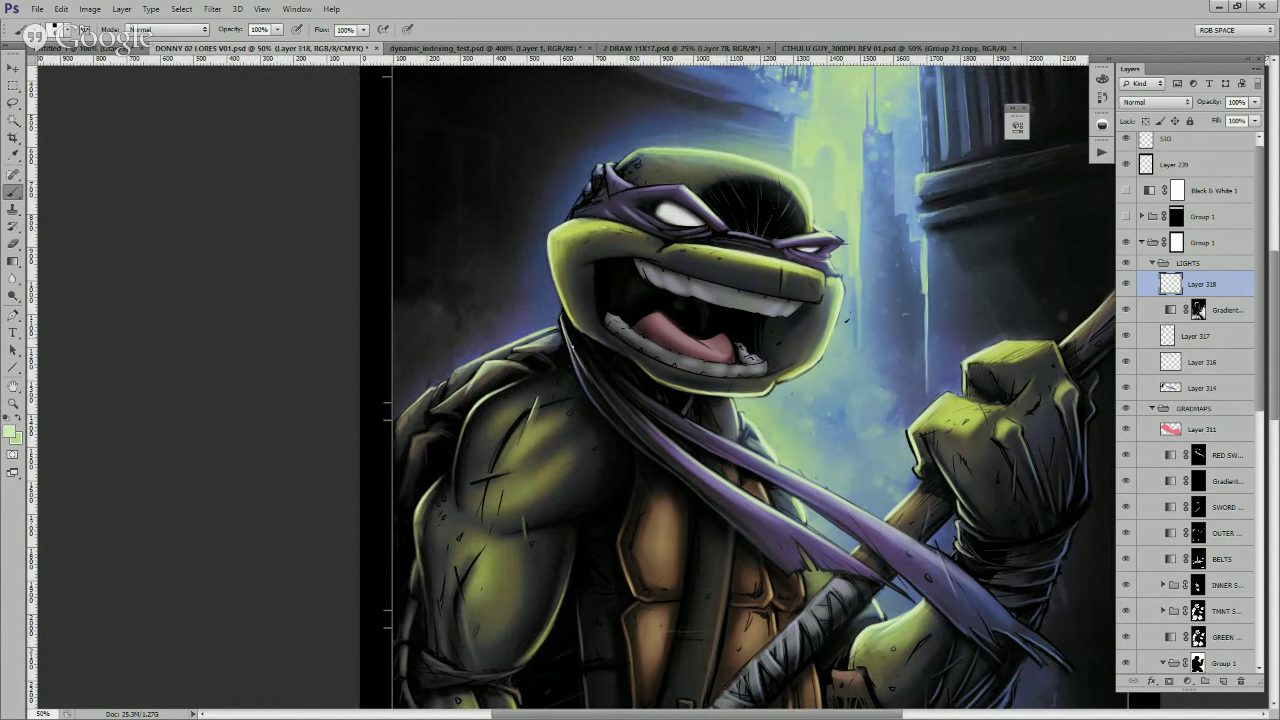
pyautogui.moveTo(573, 347); pyautogui.dragTo(602, 396)
# - Sample black from the forehead shadow and purple from the mask as painting colors
pyautogui.moveTo(928, 542); pyautogui.dragTo(840, 504)
pyautogui.moveTo(891, 464); pyautogui.dragTo(801, 534)
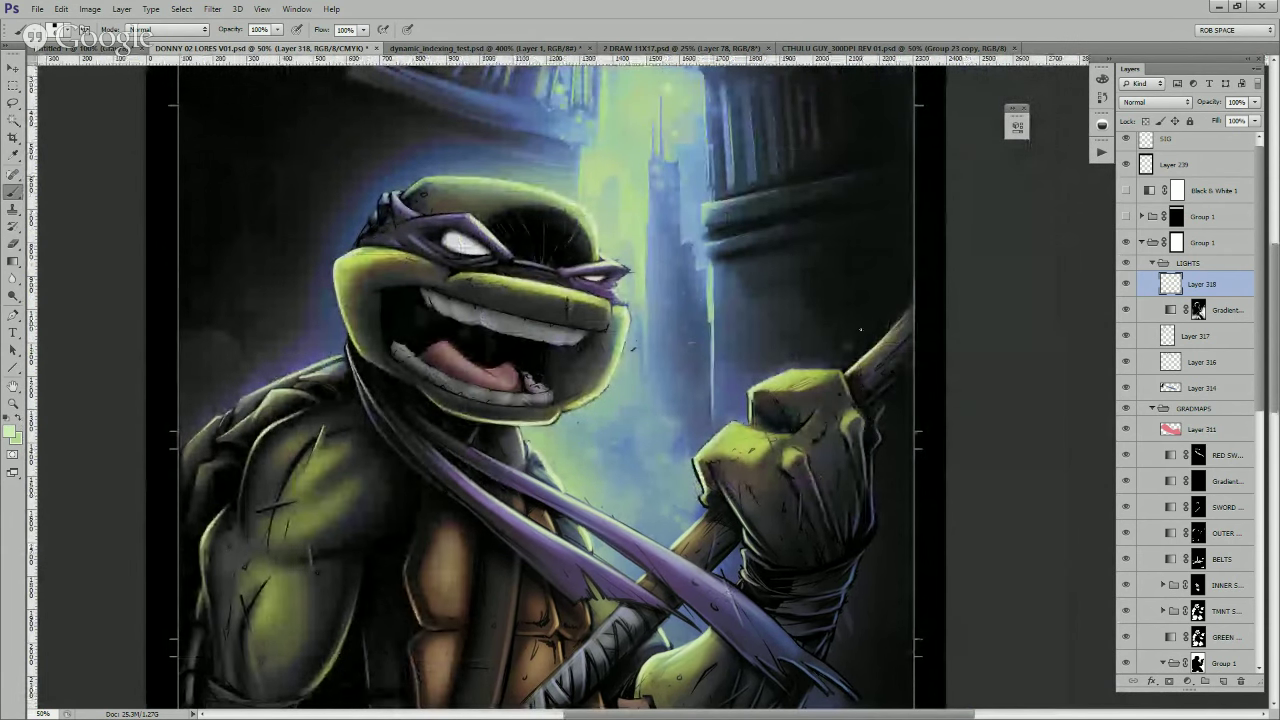
pyautogui.moveTo(630, 379); pyautogui.dragTo(641, 437)
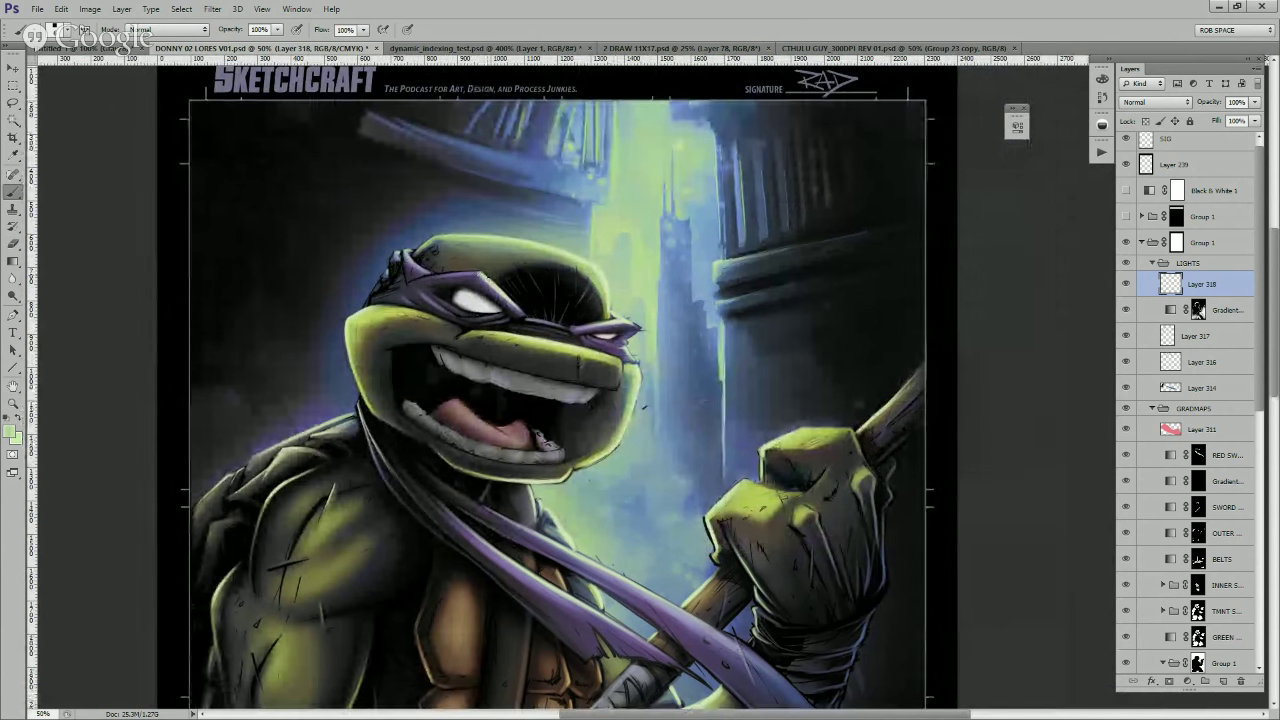
pyautogui.press('x')
pyautogui.moveTo(673, 344); pyautogui.dragTo(820, 441)
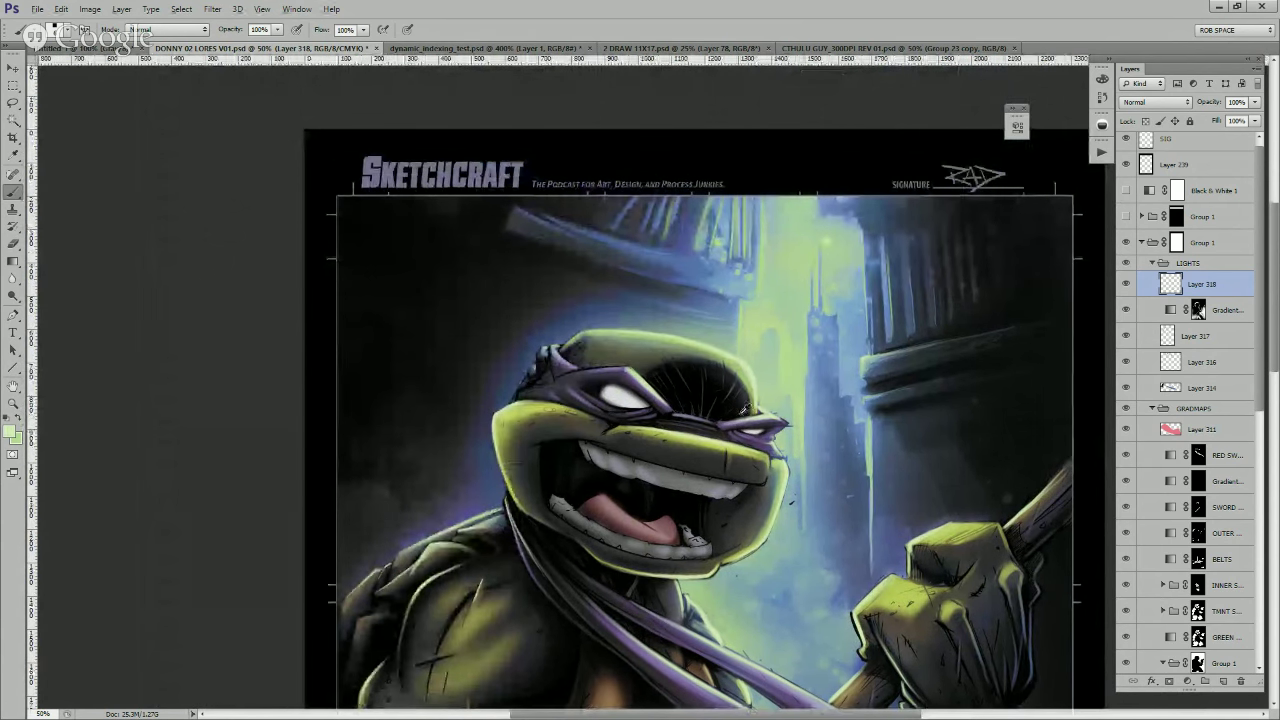
pyautogui.keyDown('alt'); pyautogui.click(744, 415); pyautogui.keyUp('alt')
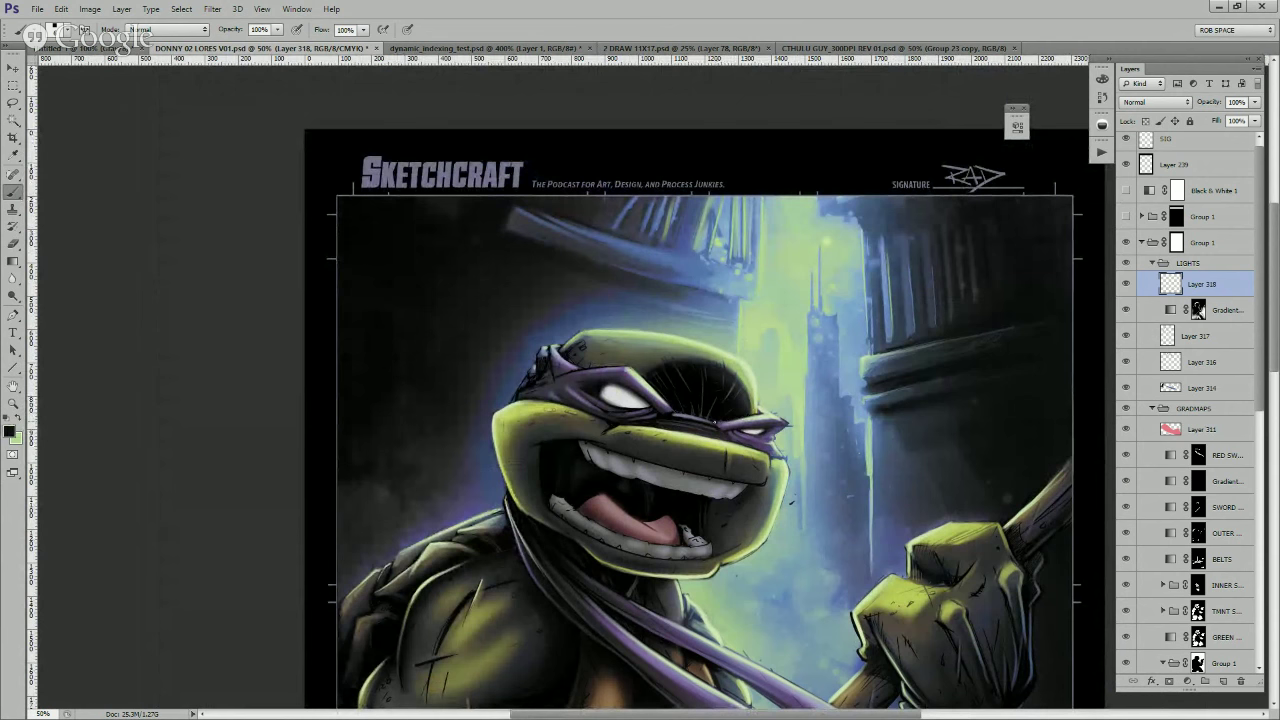
pyautogui.keyDown('alt'); pyautogui.click(632, 370); pyautogui.keyUp('alt')
# - Set the foreground to a lighter blue and paint rim light along the staff's lower end behind the gripping hand
pyautogui.press('z')
pyautogui.keyDown('alt'); pyautogui.click(831, 504); pyautogui.keyUp('alt')
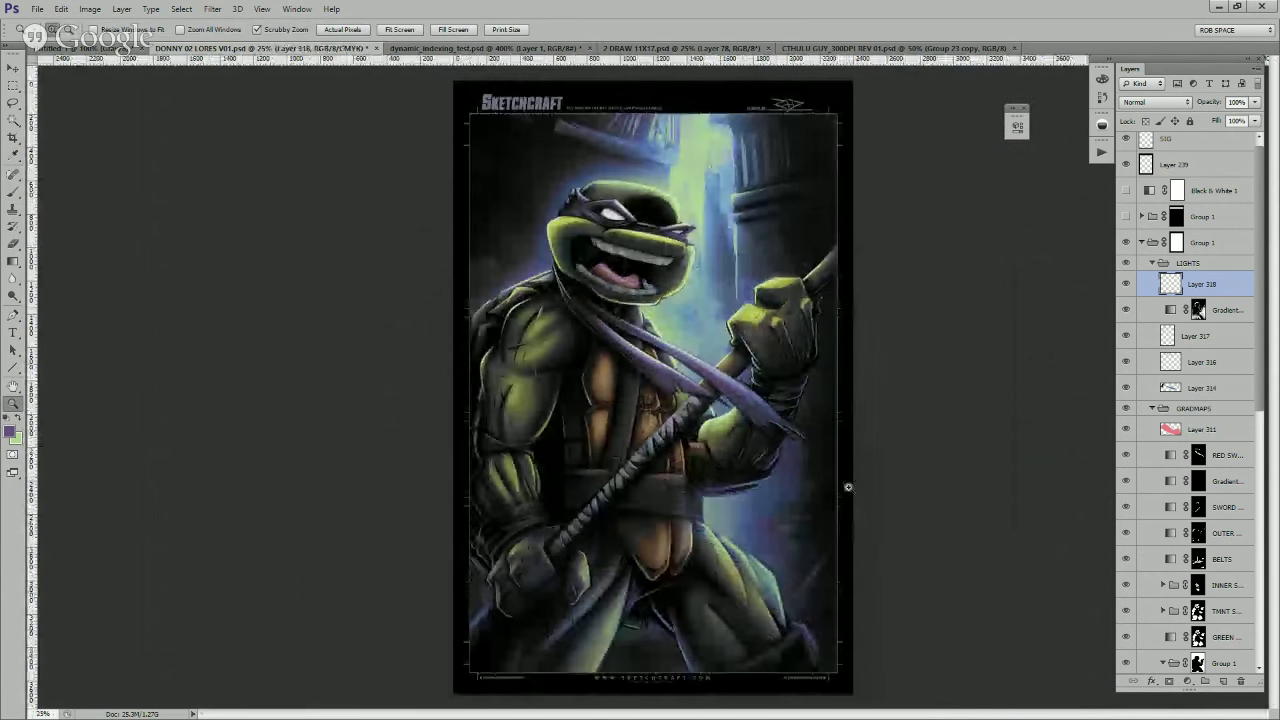
pyautogui.click(569, 590)
pyautogui.press('b')
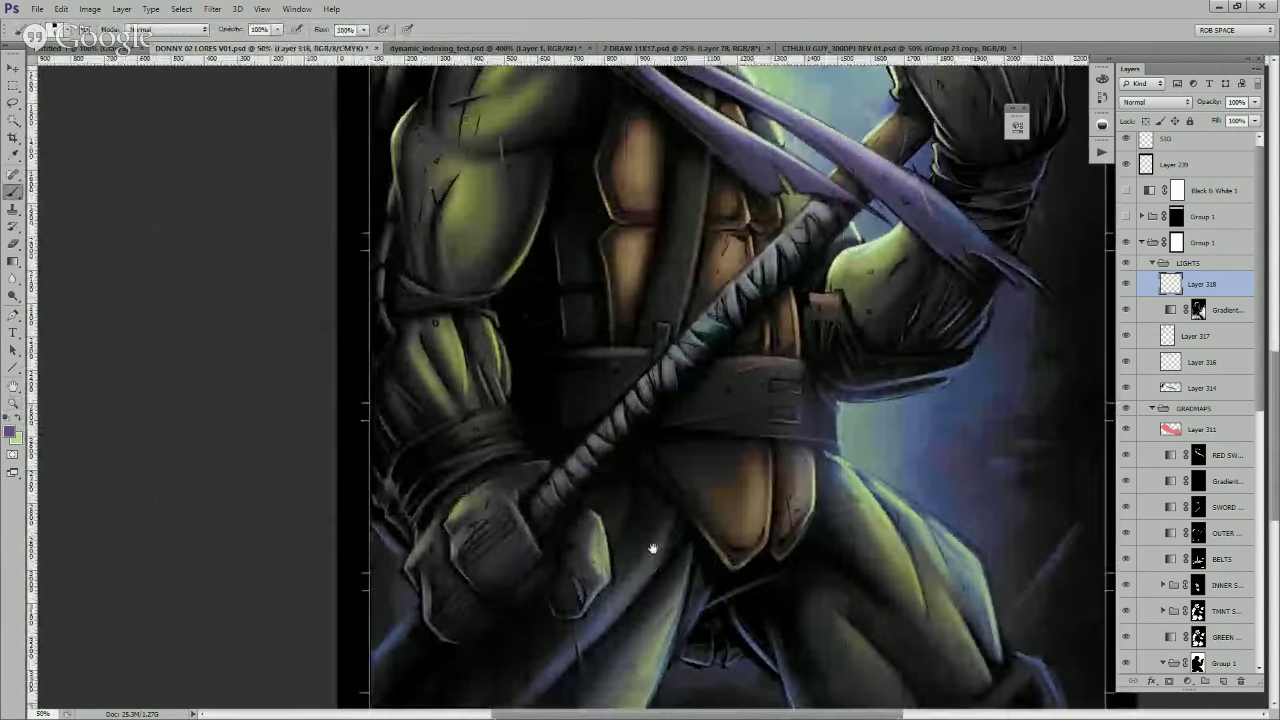
pyautogui.moveTo(653, 548); pyautogui.dragTo(694, 491)
pyautogui.moveTo(754, 560); pyautogui.dragTo(757, 480)
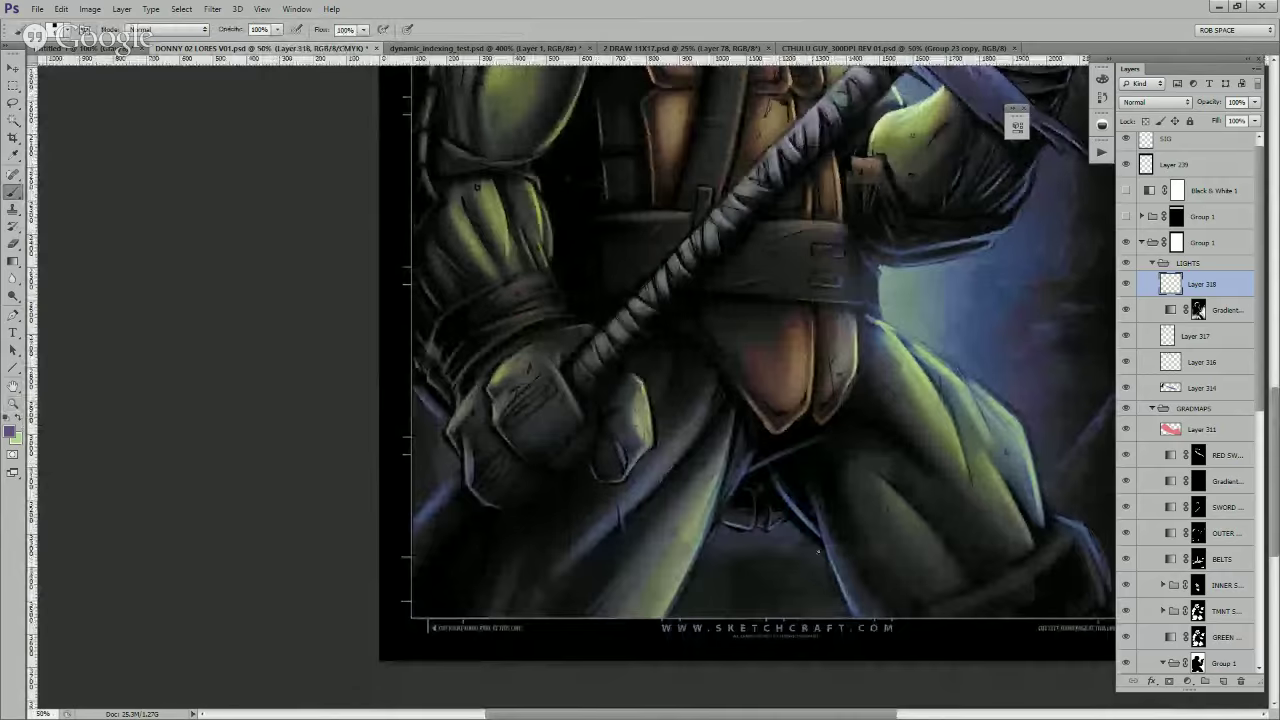
pyautogui.scroll(1, 534, 449)
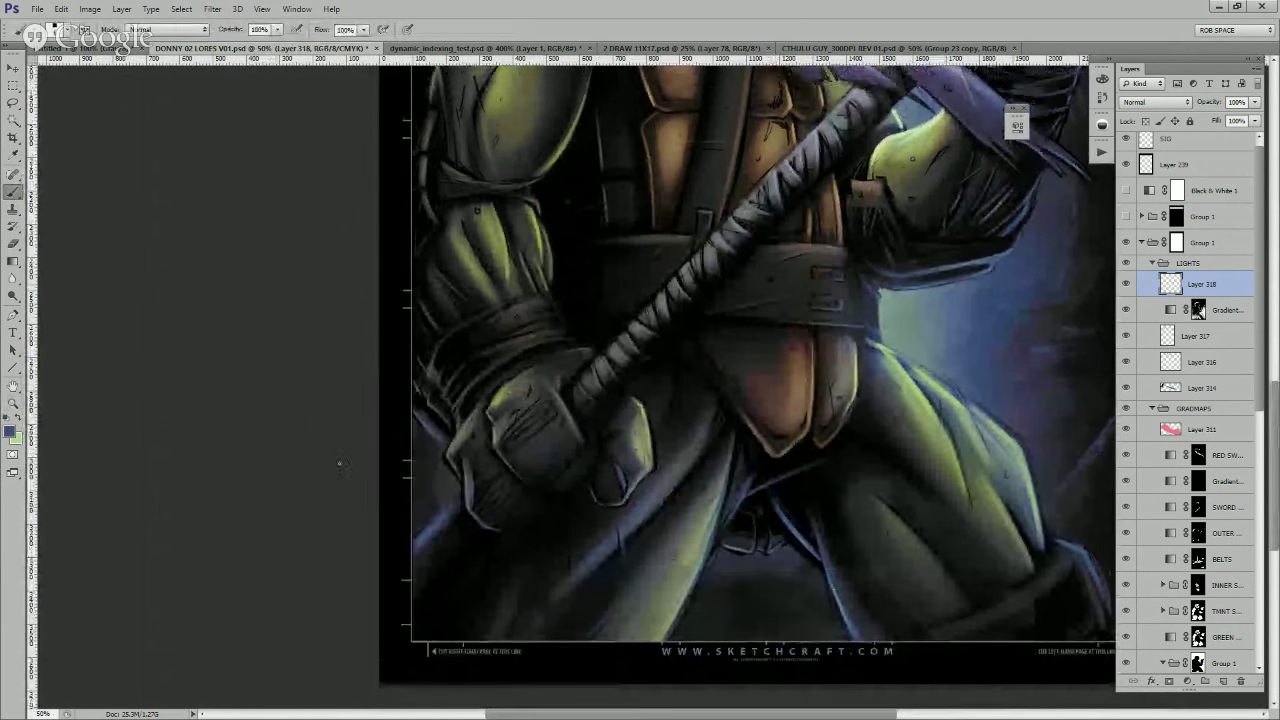
pyautogui.click(12, 433)
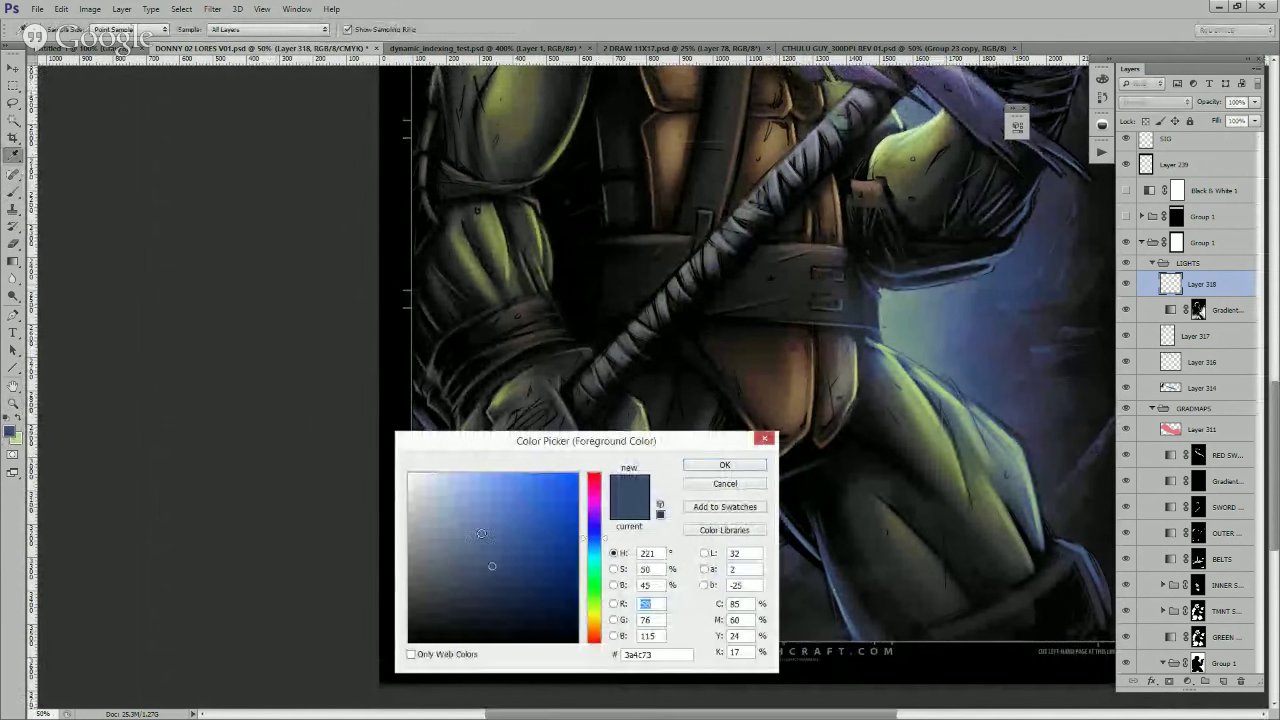
pyautogui.click(486, 517)
pyautogui.click(473, 511)
pyautogui.click(695, 467)
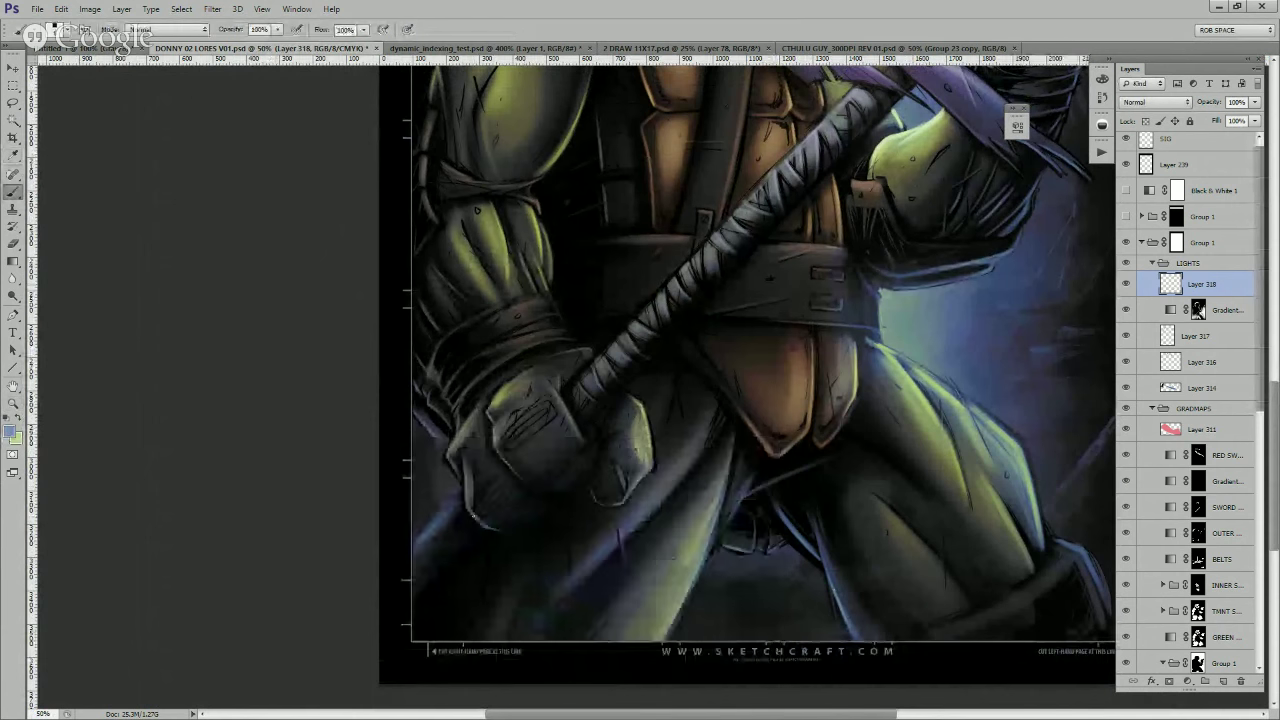
pyautogui.moveTo(418, 541)
pyautogui.mouseDown()
pyautogui.moveTo(473, 516)
pyautogui.moveTo(433, 522)
pyautogui.mouseUp()
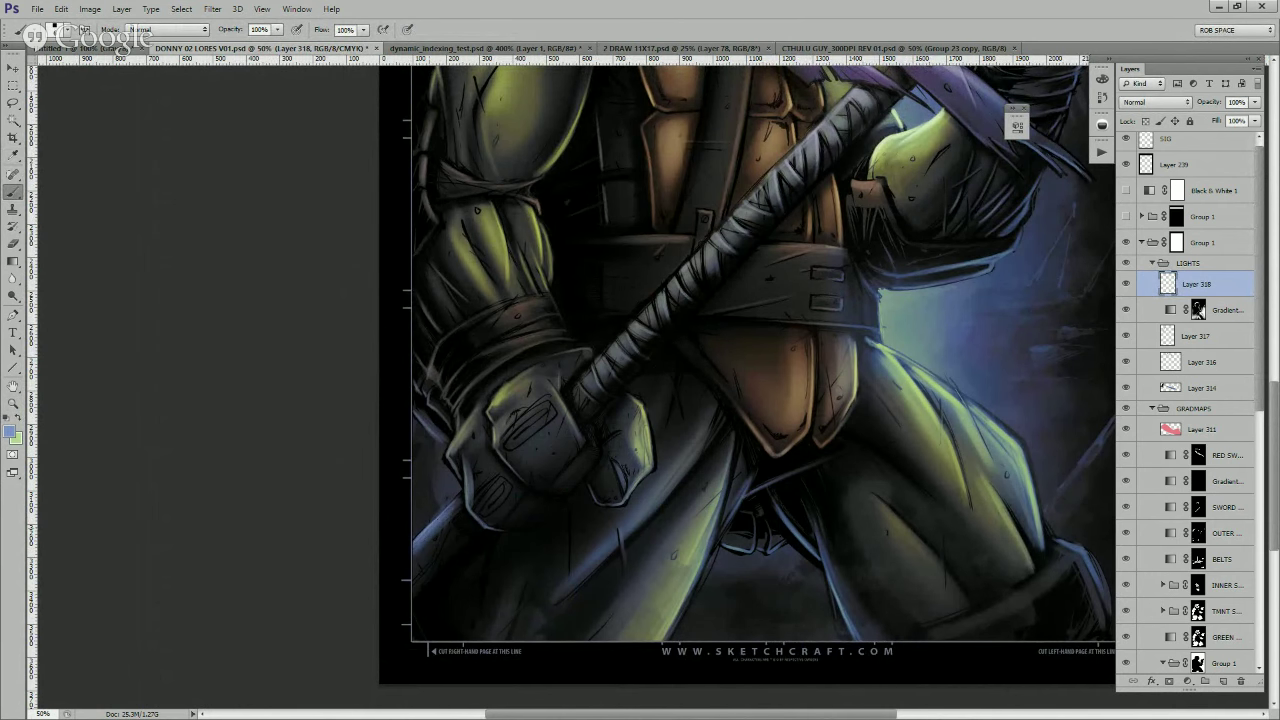
# - Switch to the MyBroosh brush and paint blue rim light along the inner edges of both legs
pyautogui.moveTo(720, 526); pyautogui.dragTo(678, 516)
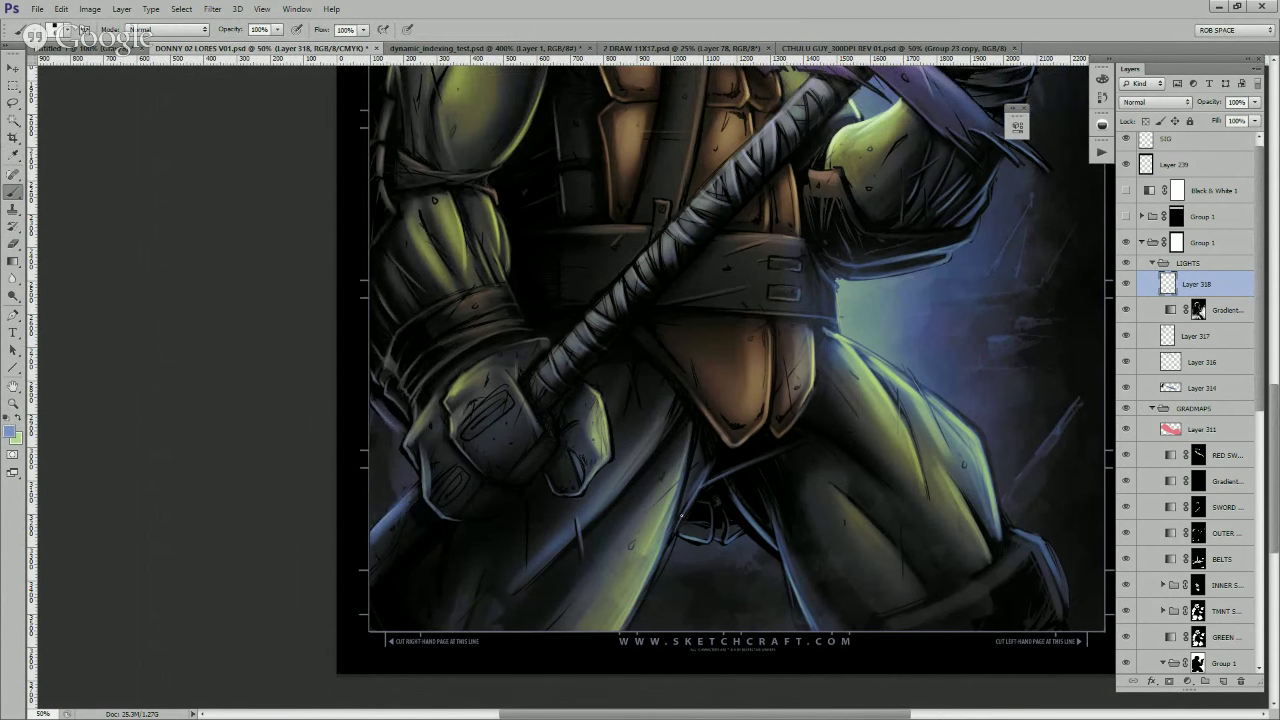
pyautogui.rightClick(674, 526)
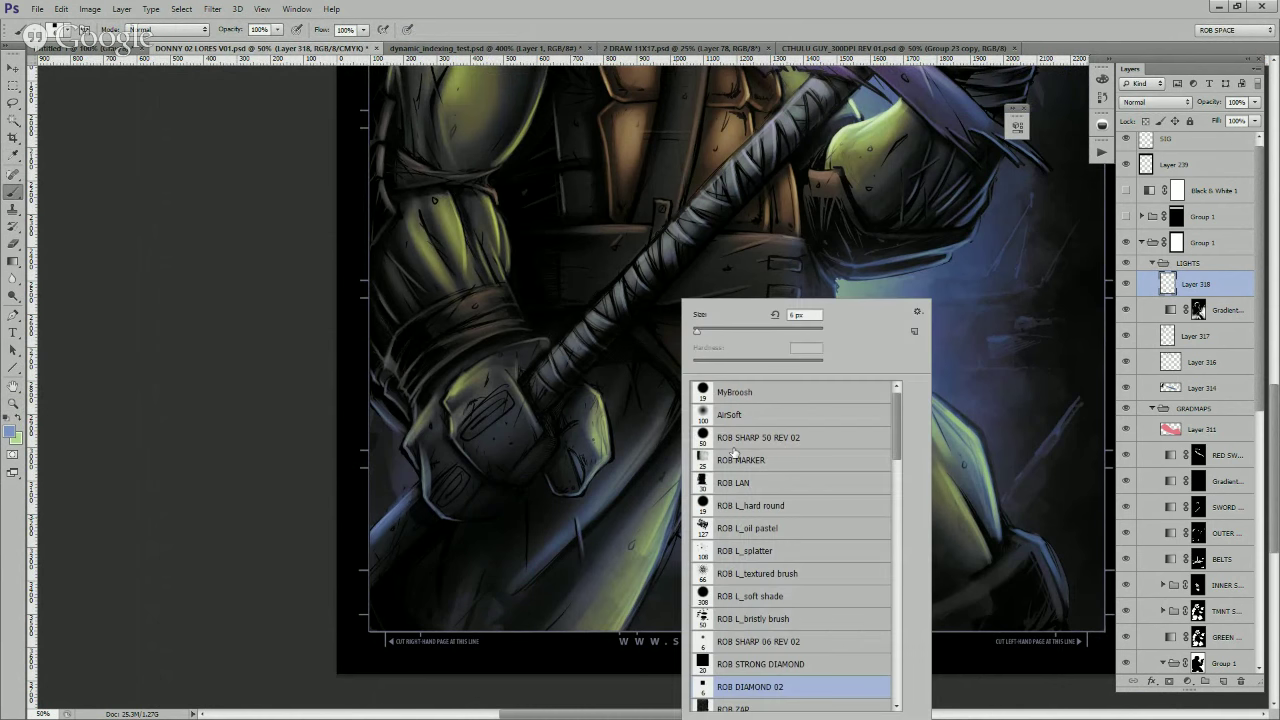
pyautogui.doubleClick(759, 399)
pyautogui.moveTo(682, 483); pyautogui.dragTo(657, 562)
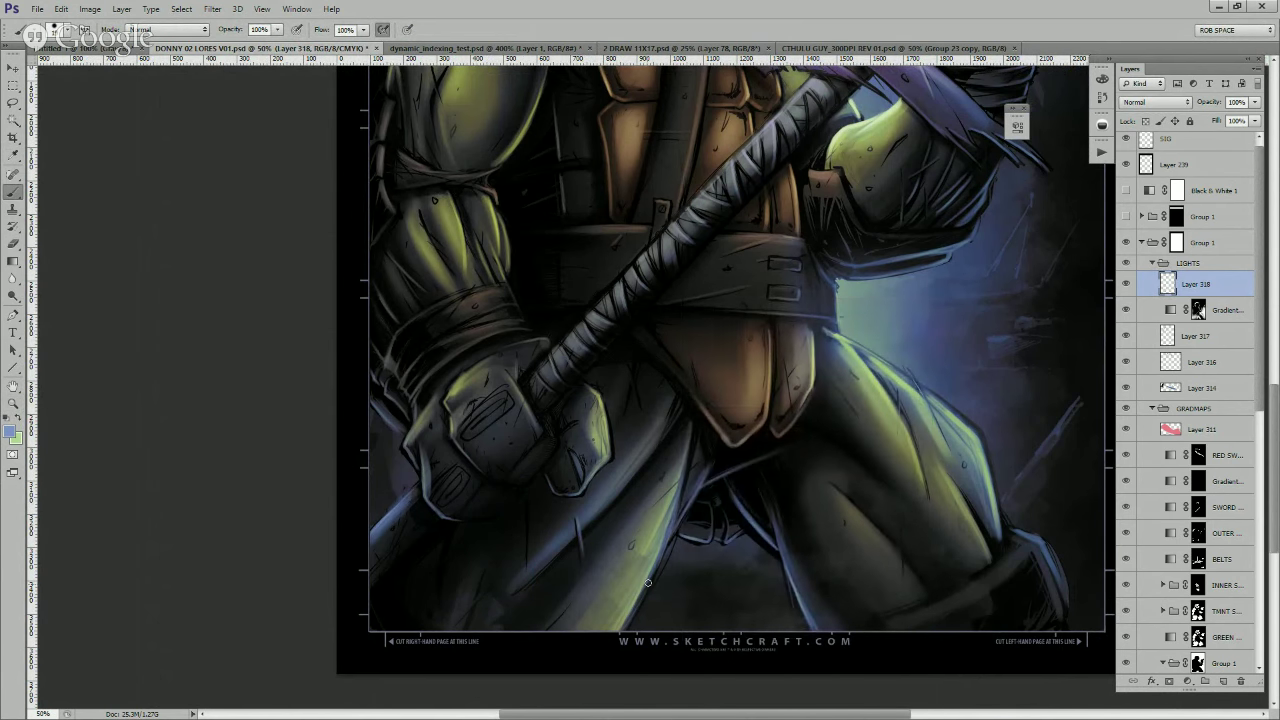
pyautogui.moveTo(833, 561); pyautogui.dragTo(674, 500)
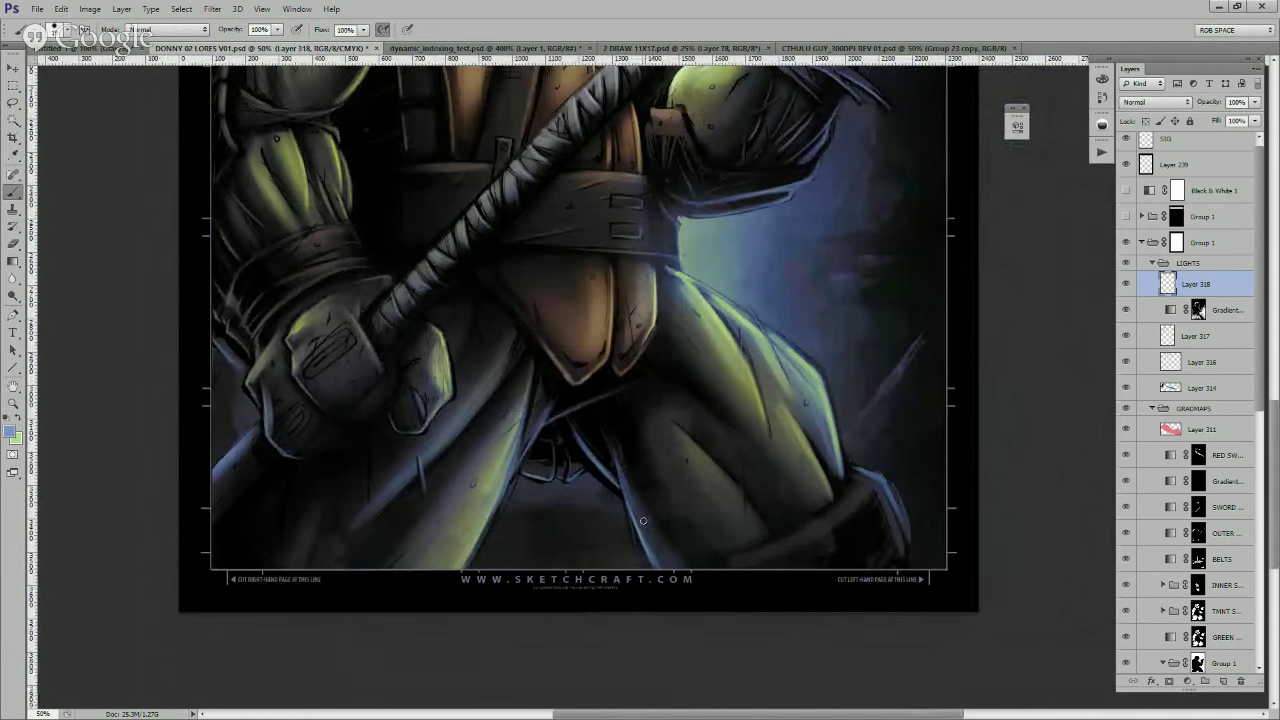
pyautogui.moveTo(614, 445); pyautogui.dragTo(660, 569)
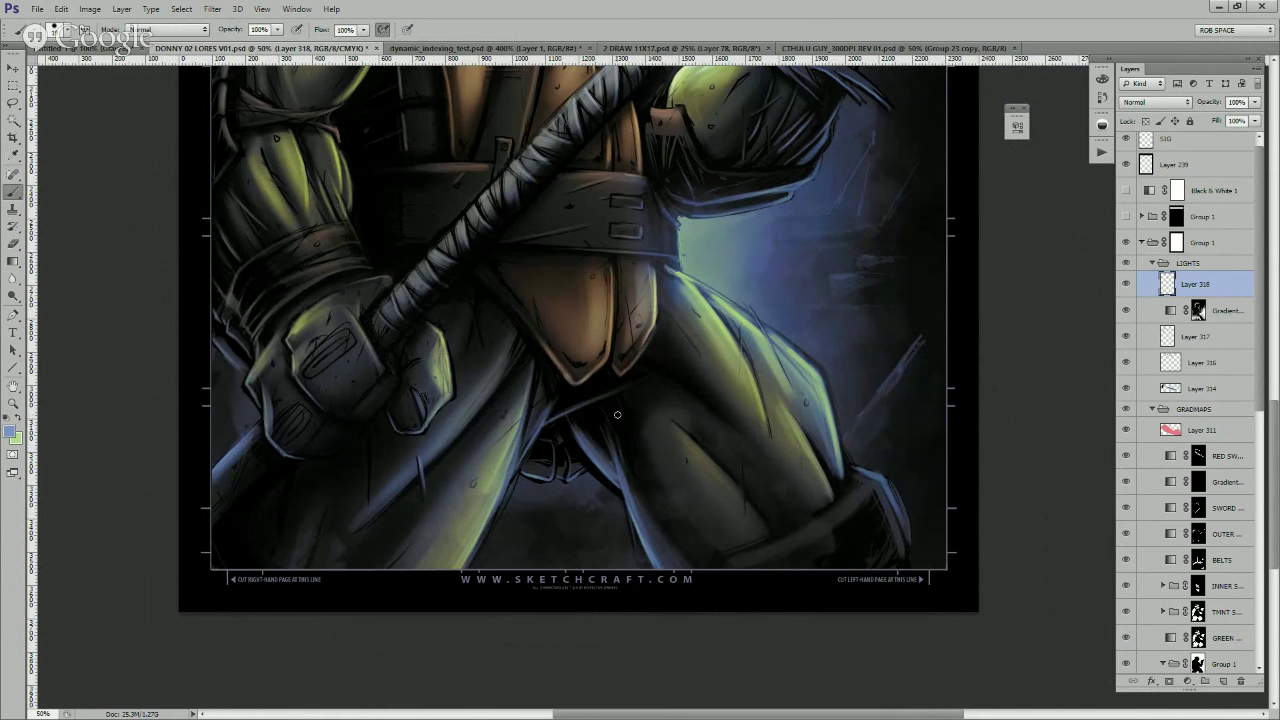
# - Switch to a small rectangular brush and paint blue rim light along the outer edge of the raised hand and wrist
pyautogui.moveTo(875, 503); pyautogui.dragTo(821, 535)
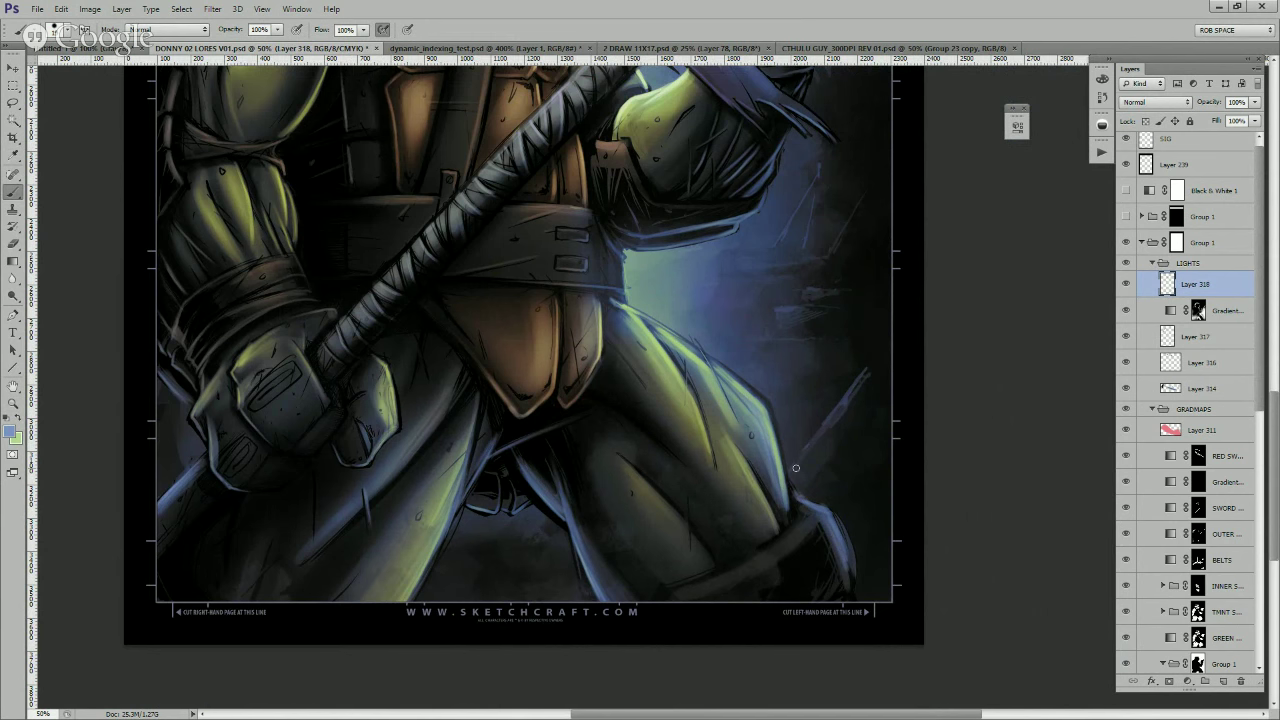
pyautogui.scroll(5, 796, 468)
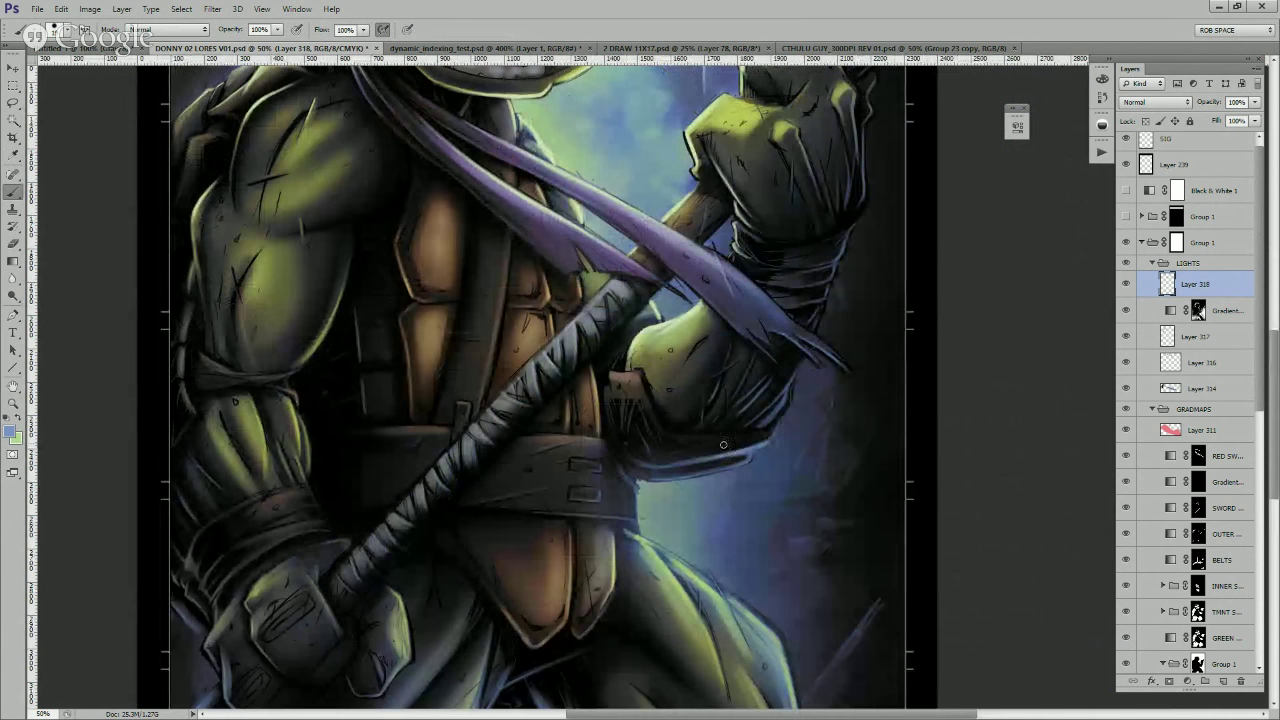
pyautogui.rightClick(684, 458)
pyautogui.doubleClick(742, 461)
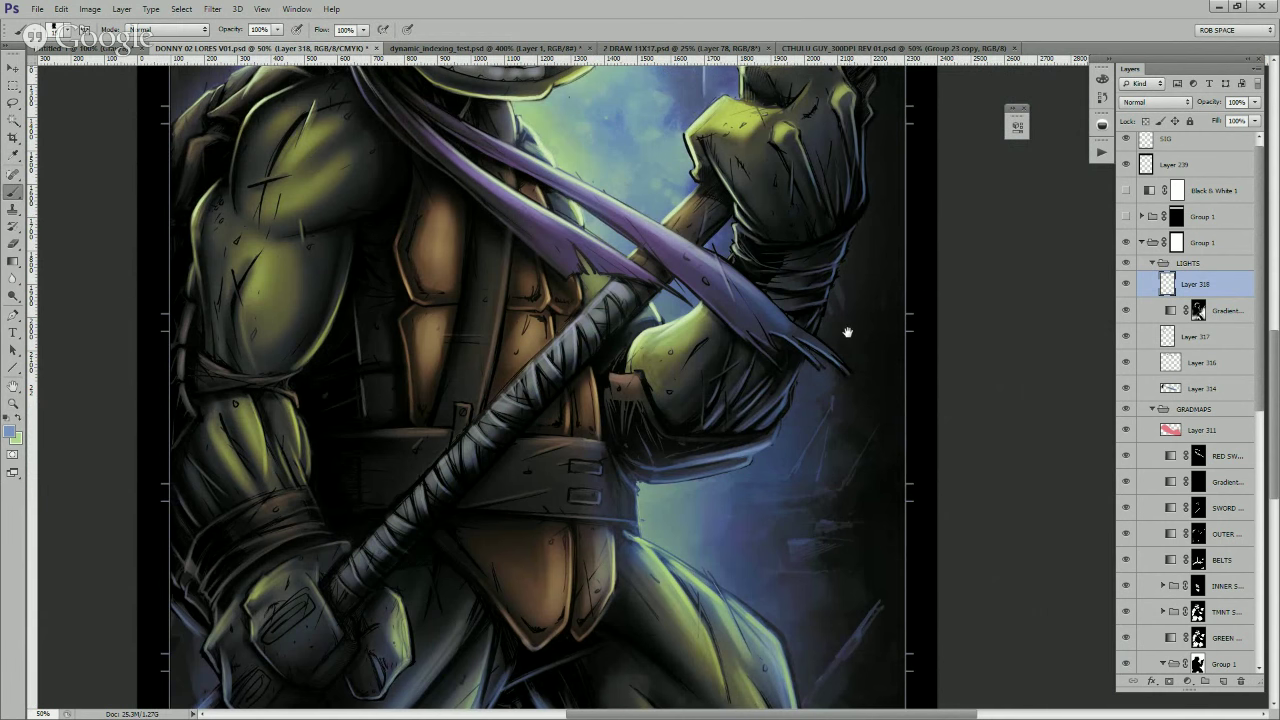
pyautogui.moveTo(846, 331); pyautogui.dragTo(811, 450)
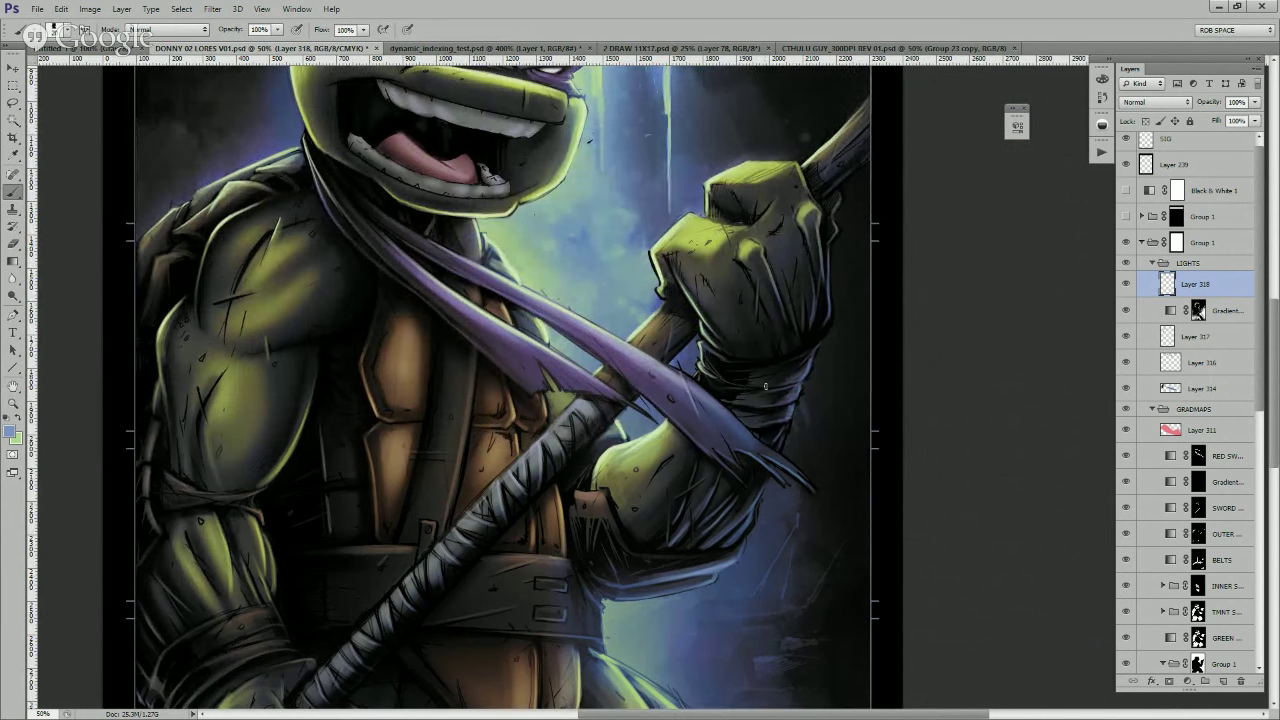
pyautogui.moveTo(819, 327); pyautogui.dragTo(821, 266)
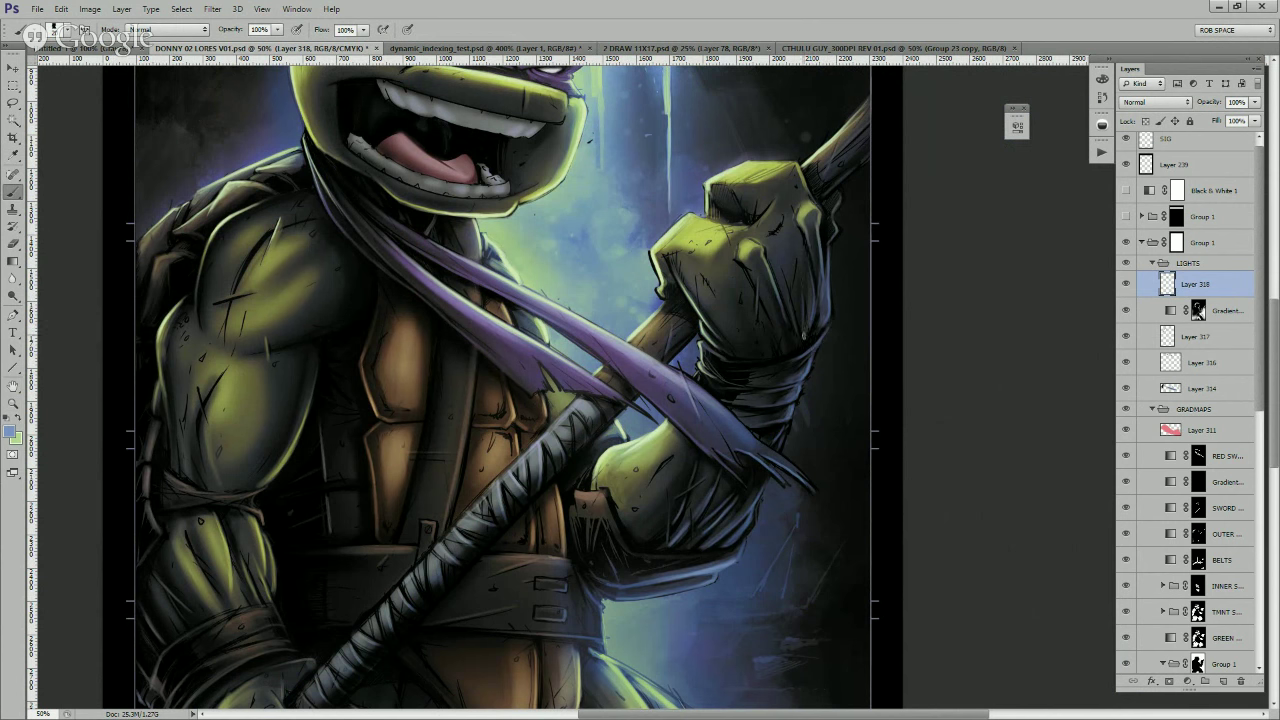
pyautogui.moveTo(804, 337)
pyautogui.mouseDown()
pyautogui.moveTo(809, 287)
pyautogui.moveTo(827, 271)
pyautogui.mouseUp()
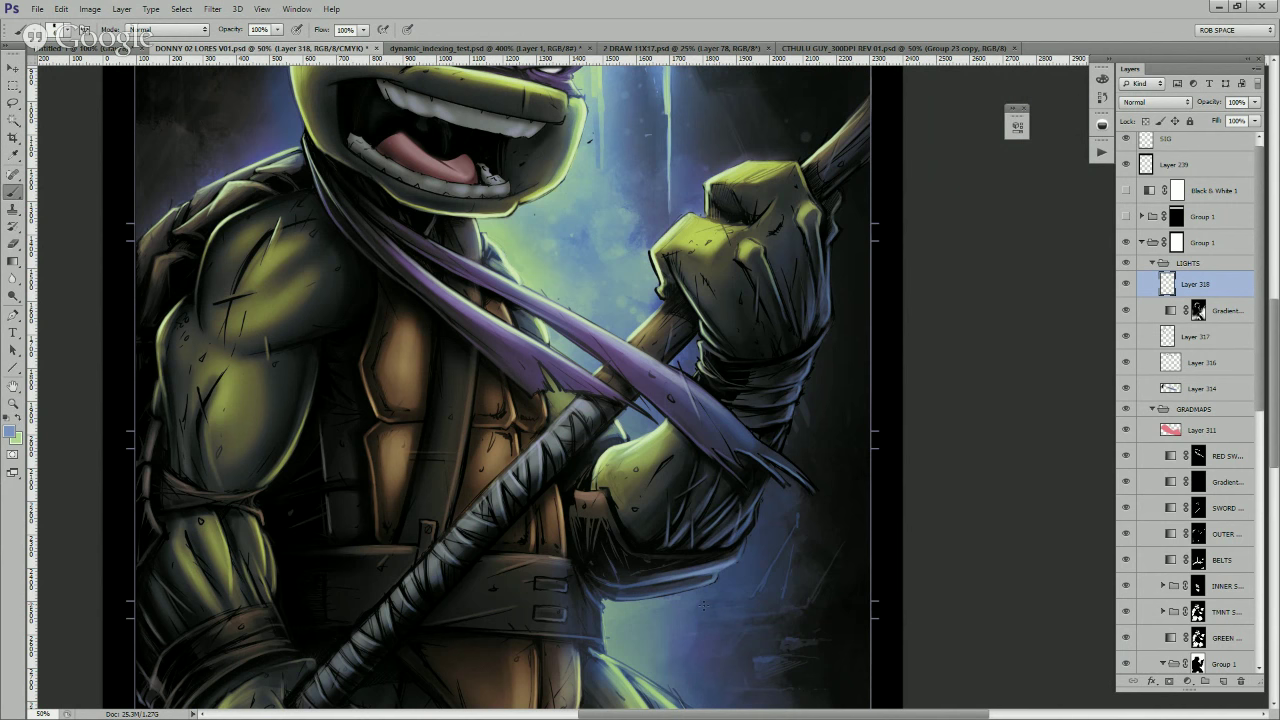
# - Swap to the green color and sample a green tone at the belt's lit outer end
pyautogui.moveTo(703, 605); pyautogui.dragTo(836, 455)
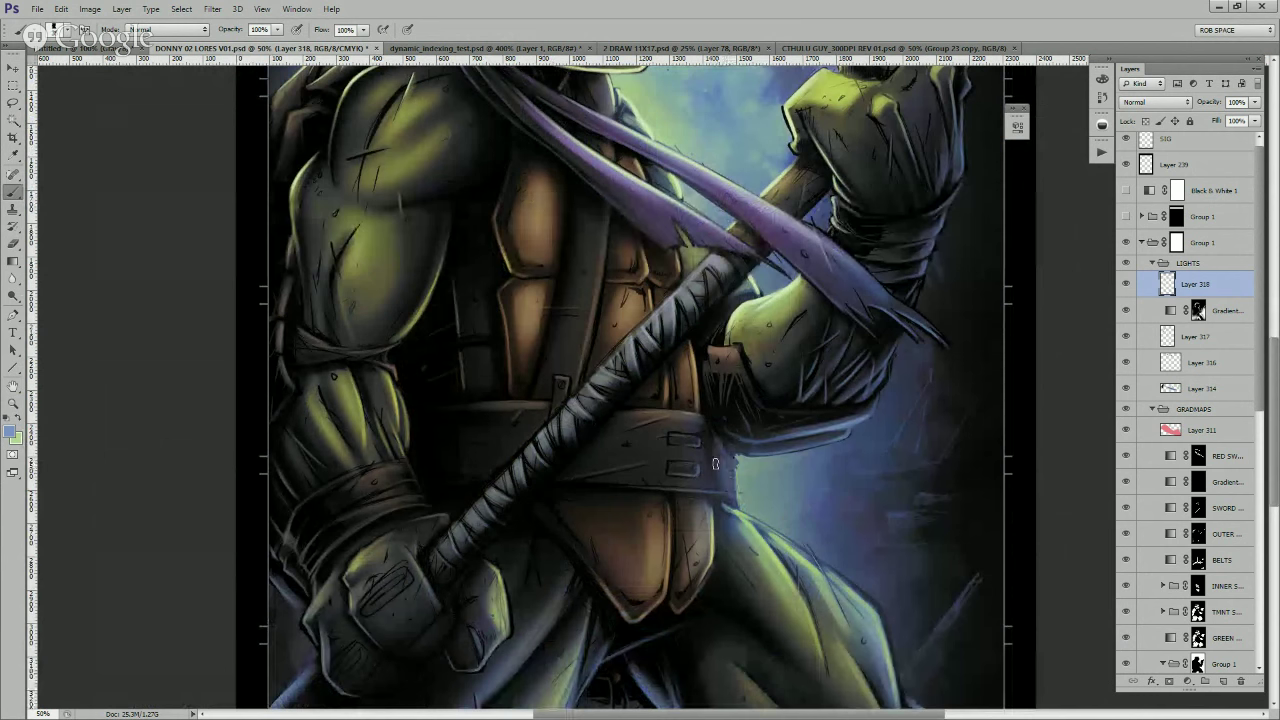
pyautogui.press('x')
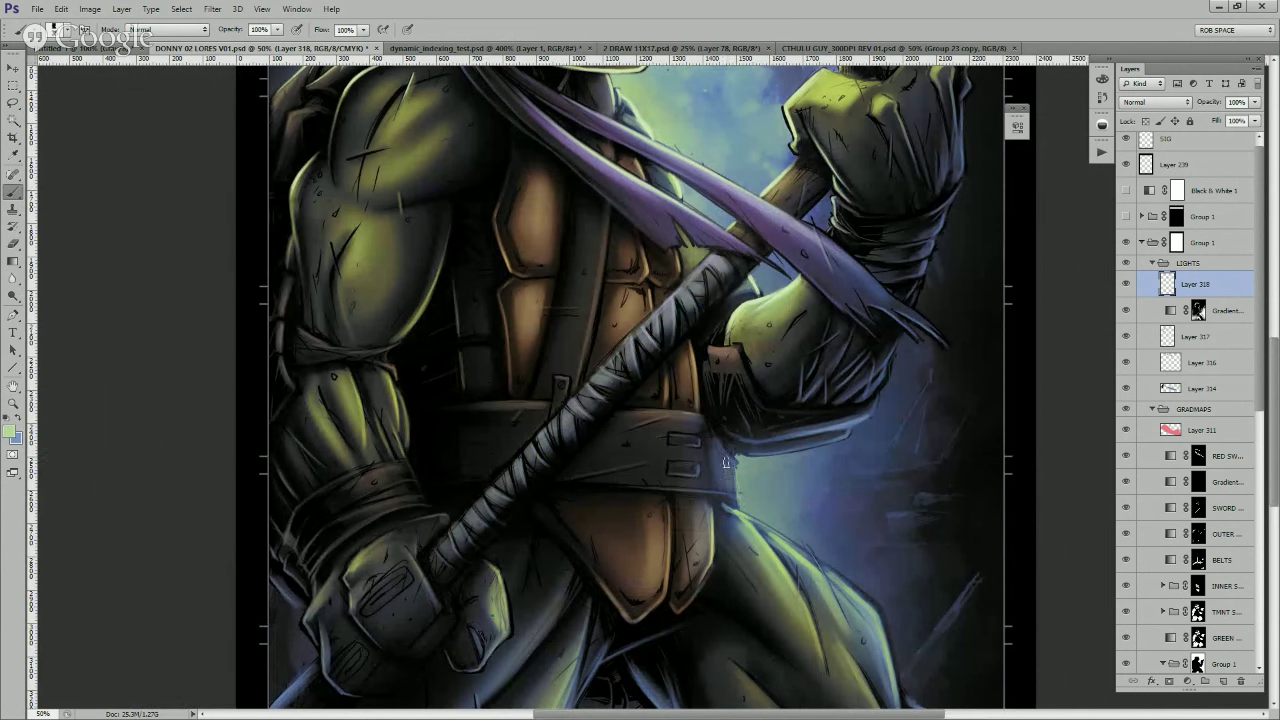
pyautogui.keyDown('alt'); pyautogui.click(732, 477); pyautogui.keyUp('alt')
pyautogui.moveTo(770, 445); pyautogui.dragTo(841, 412)
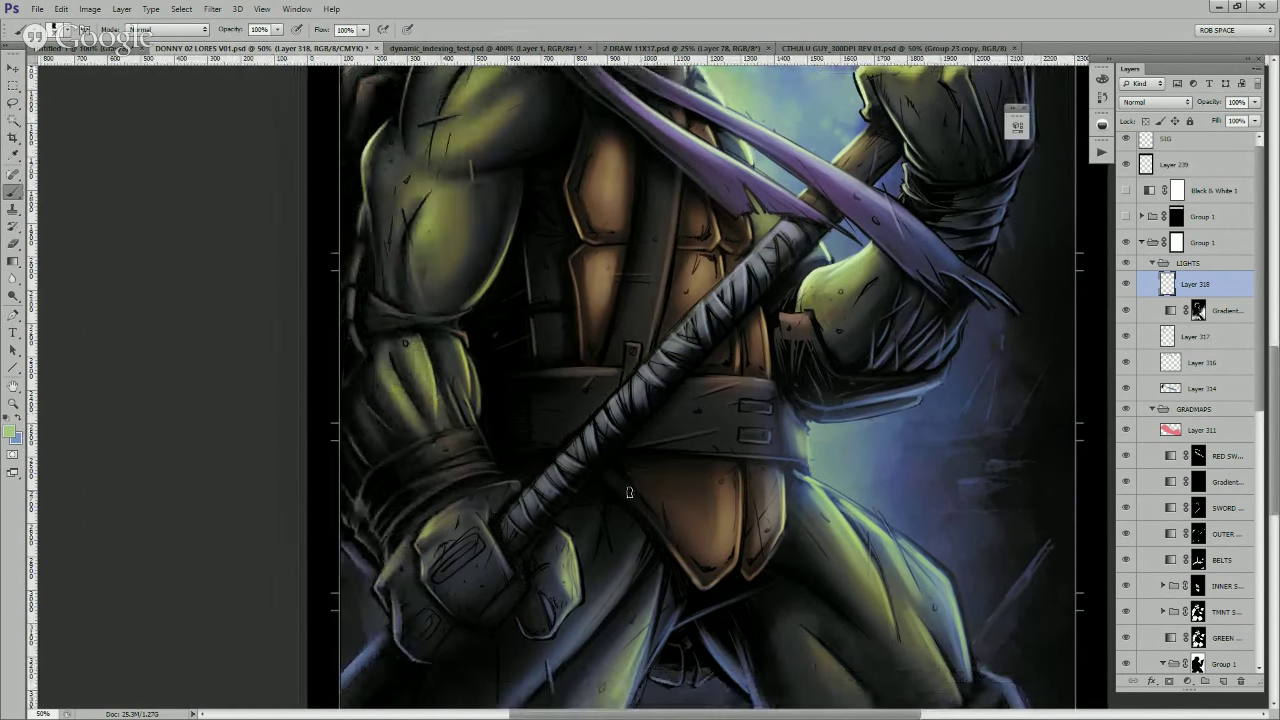
# - Sample olive green from the lowered forearm as the painting color
pyautogui.scroll(2, 651, 491)
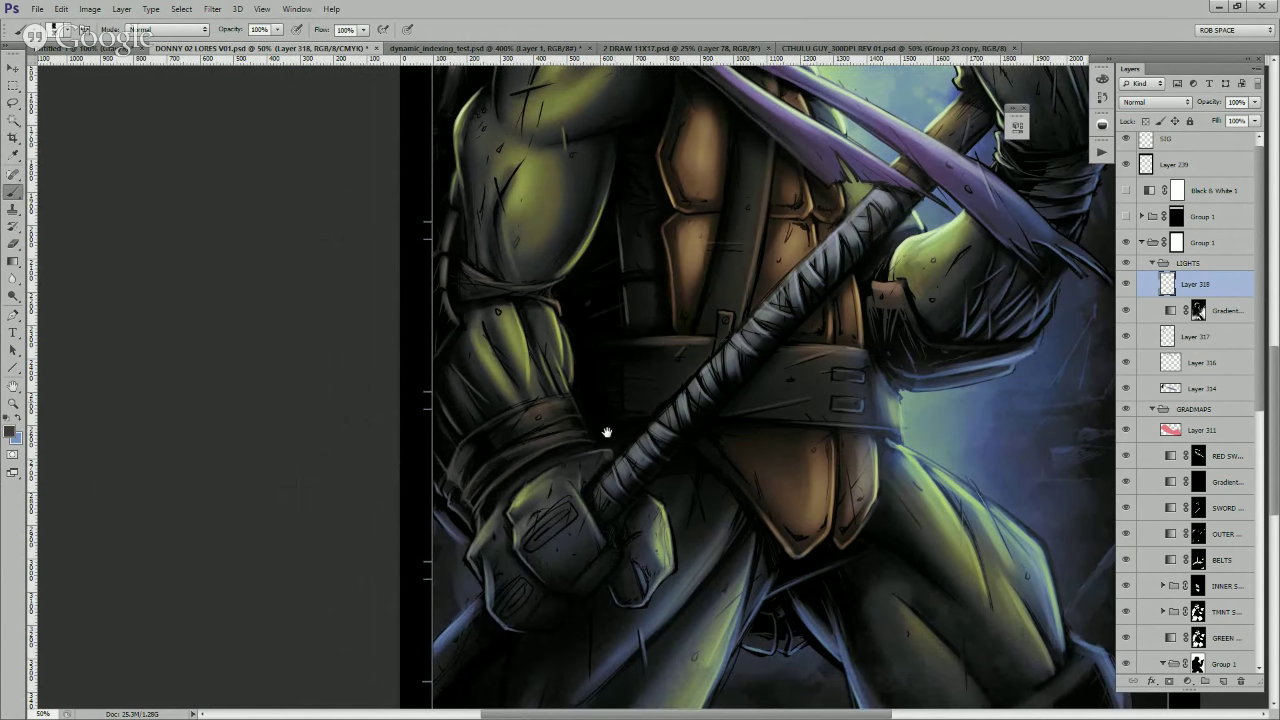
pyautogui.moveTo(606, 431); pyautogui.dragTo(594, 534)
pyautogui.keyDown('alt'); pyautogui.click(476, 454); pyautogui.keyUp('alt')
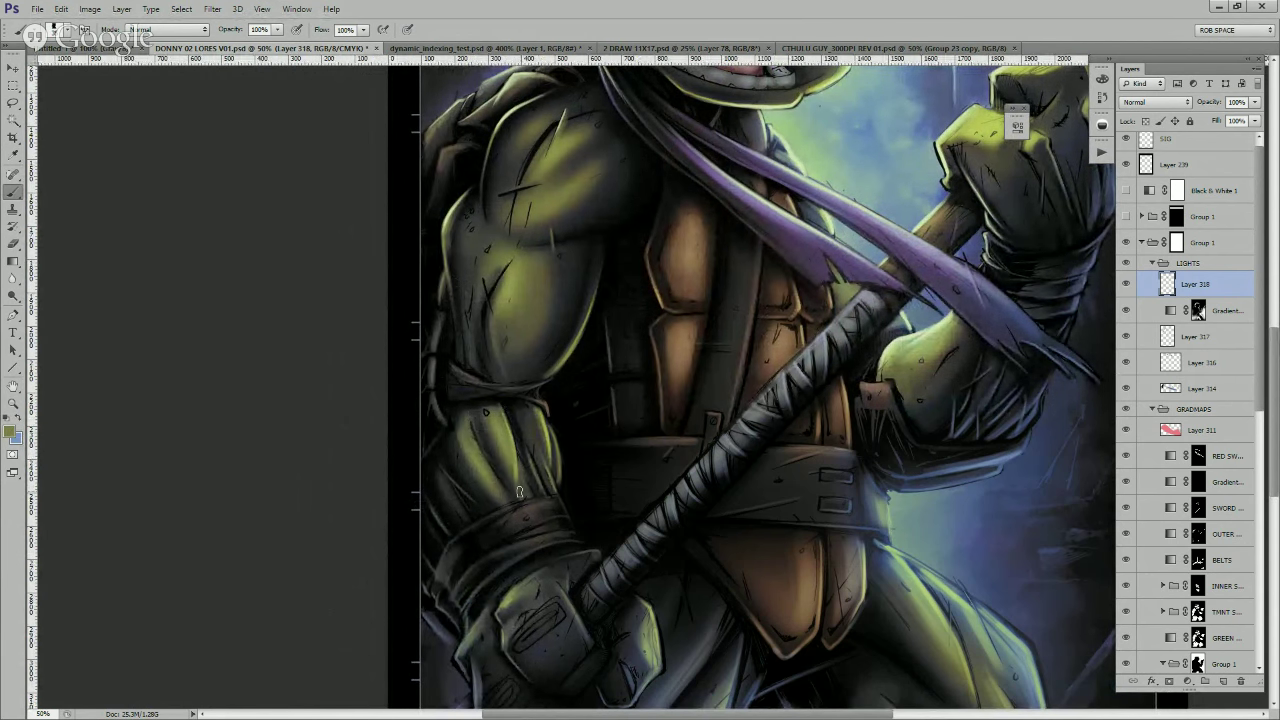
pyautogui.scroll(2, 494, 399)
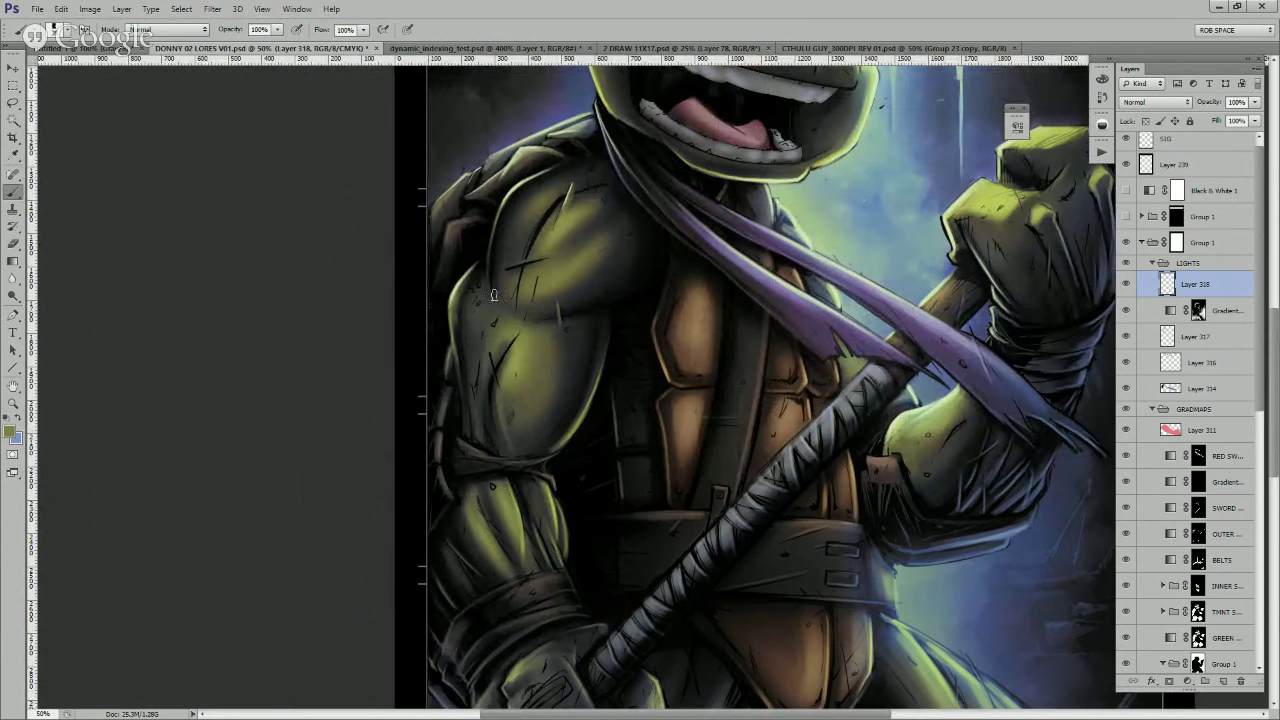
# - Try to paint a green highlight along the outer edge of the lowered upper arm
pyautogui.keyDown('alt'); pyautogui.click(467, 278); pyautogui.keyUp('alt')
pyautogui.moveTo(482, 263); pyautogui.dragTo(453, 304)
pyautogui.hotkey('ctrl', 'z')
# - Sample green tones from the lit inner edge of the leg beside the gripping hand
pyautogui.scroll(2, 586, 368)
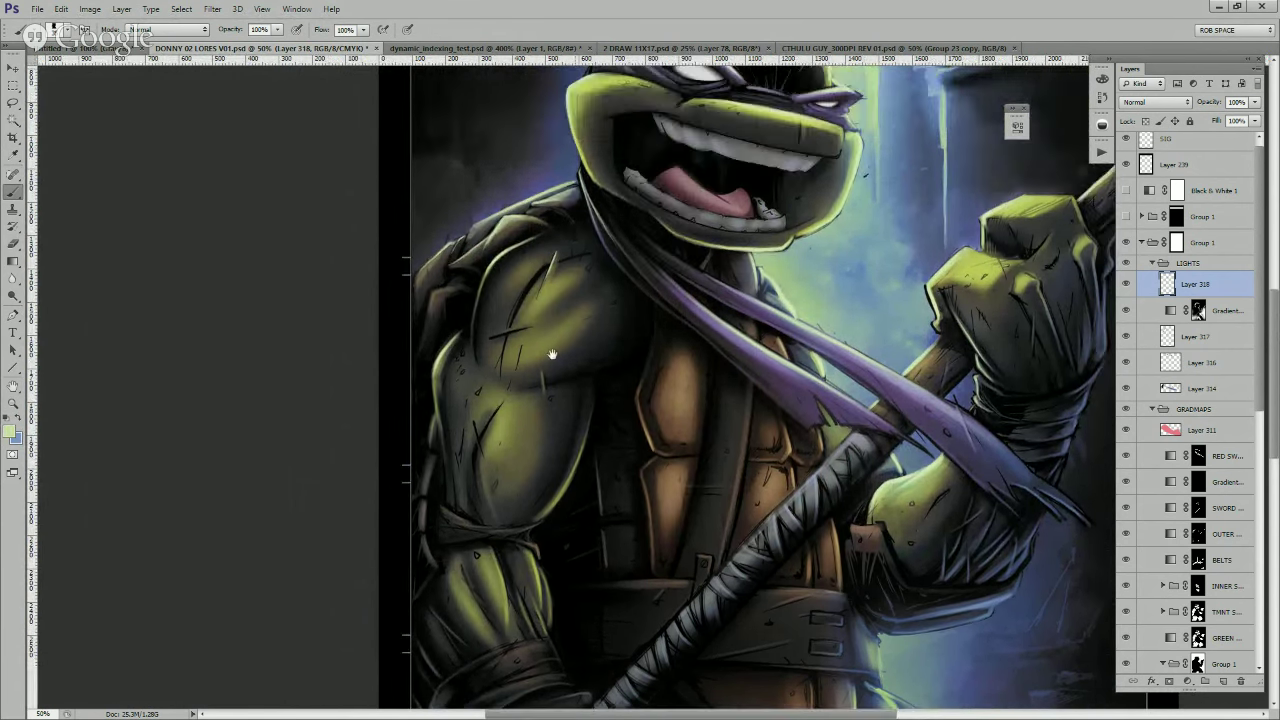
pyautogui.moveTo(568, 223); pyautogui.dragTo(532, 372)
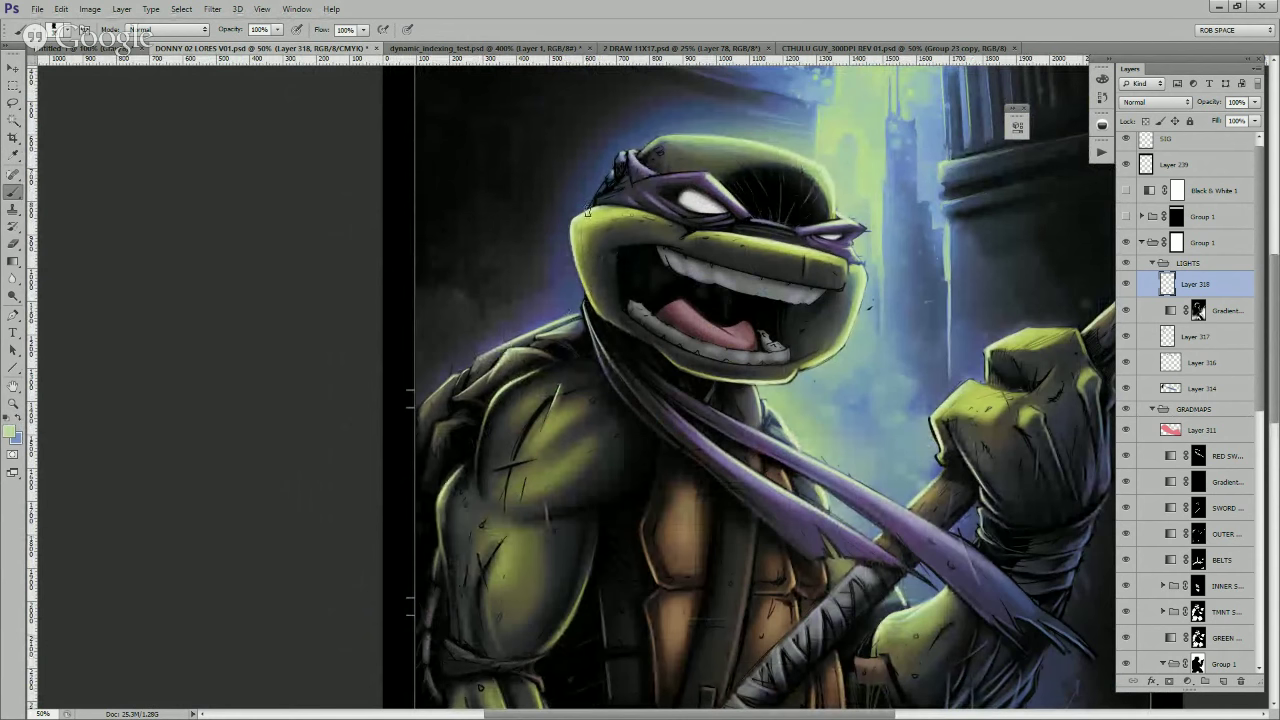
pyautogui.moveTo(886, 540); pyautogui.dragTo(845, 215)
pyautogui.moveTo(801, 471); pyautogui.dragTo(815, 345)
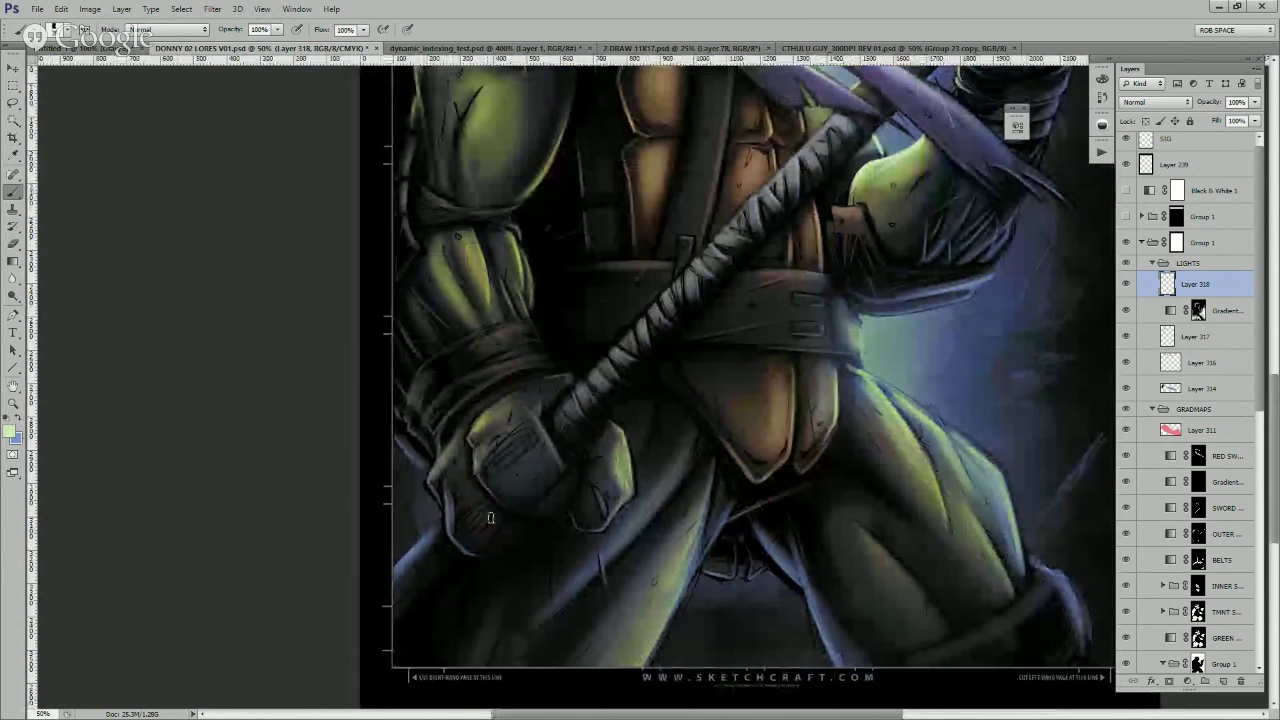
pyautogui.moveTo(786, 542); pyautogui.dragTo(732, 483)
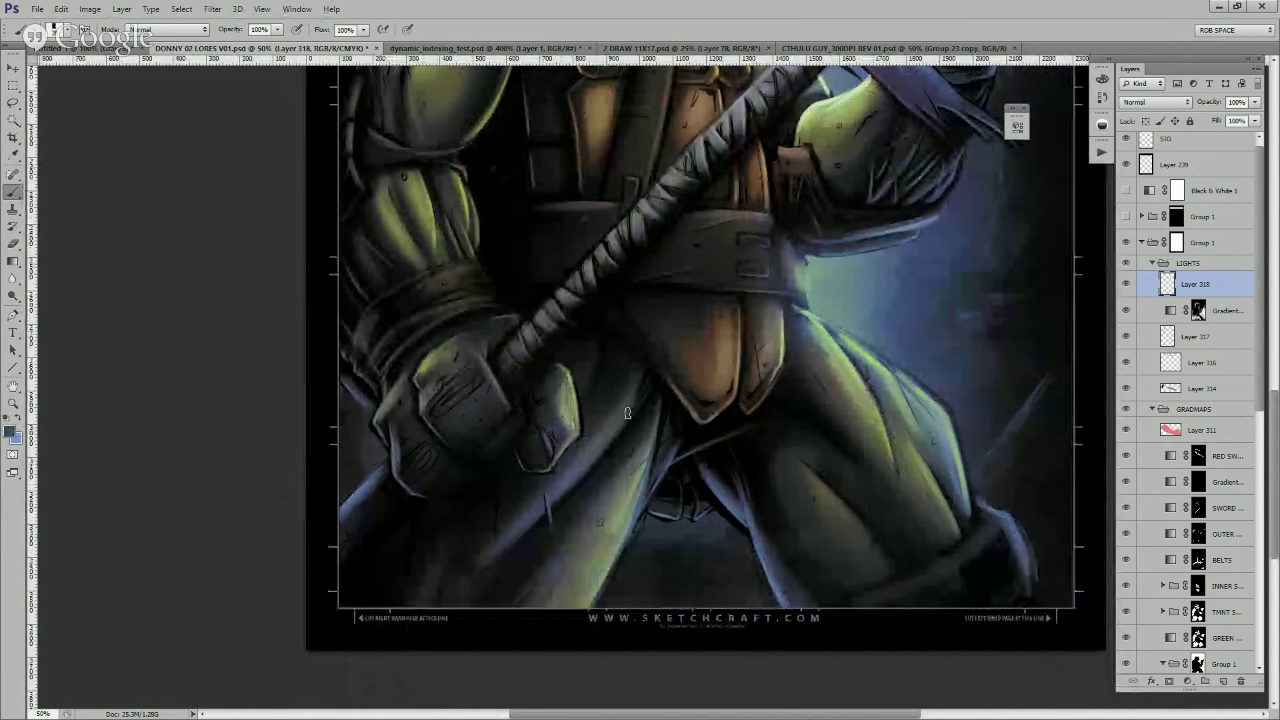
pyautogui.keyDown('alt'); pyautogui.click(638, 482); pyautogui.keyUp('alt')
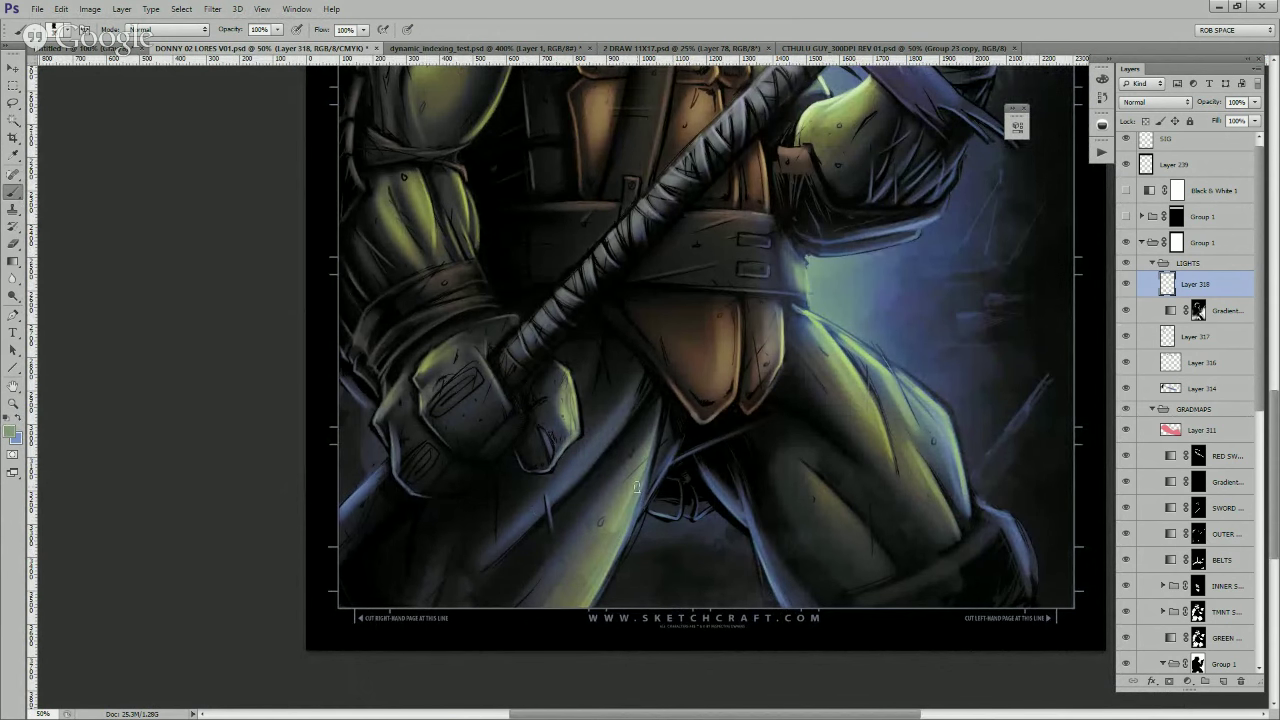
pyautogui.keyDown('alt'); pyautogui.click(624, 509); pyautogui.keyUp('alt')
# - Sample green near the hip and paint green highlights along the outer thigh of the far leg
pyautogui.moveTo(830, 494); pyautogui.dragTo(683, 514)
pyautogui.keyDown('alt'); pyautogui.click(683, 347); pyautogui.keyUp('alt')
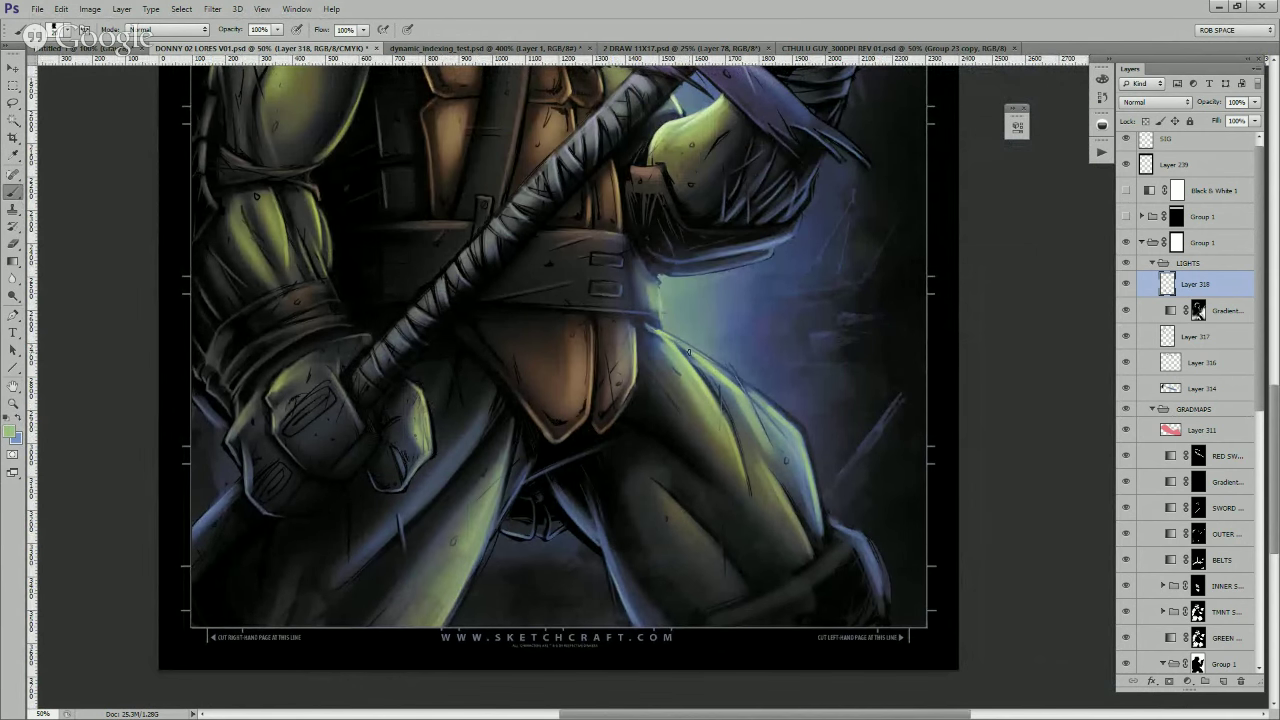
pyautogui.moveTo(692, 353)
pyautogui.mouseDown()
pyautogui.moveTo(731, 379)
pyautogui.moveTo(738, 407)
pyautogui.mouseUp()
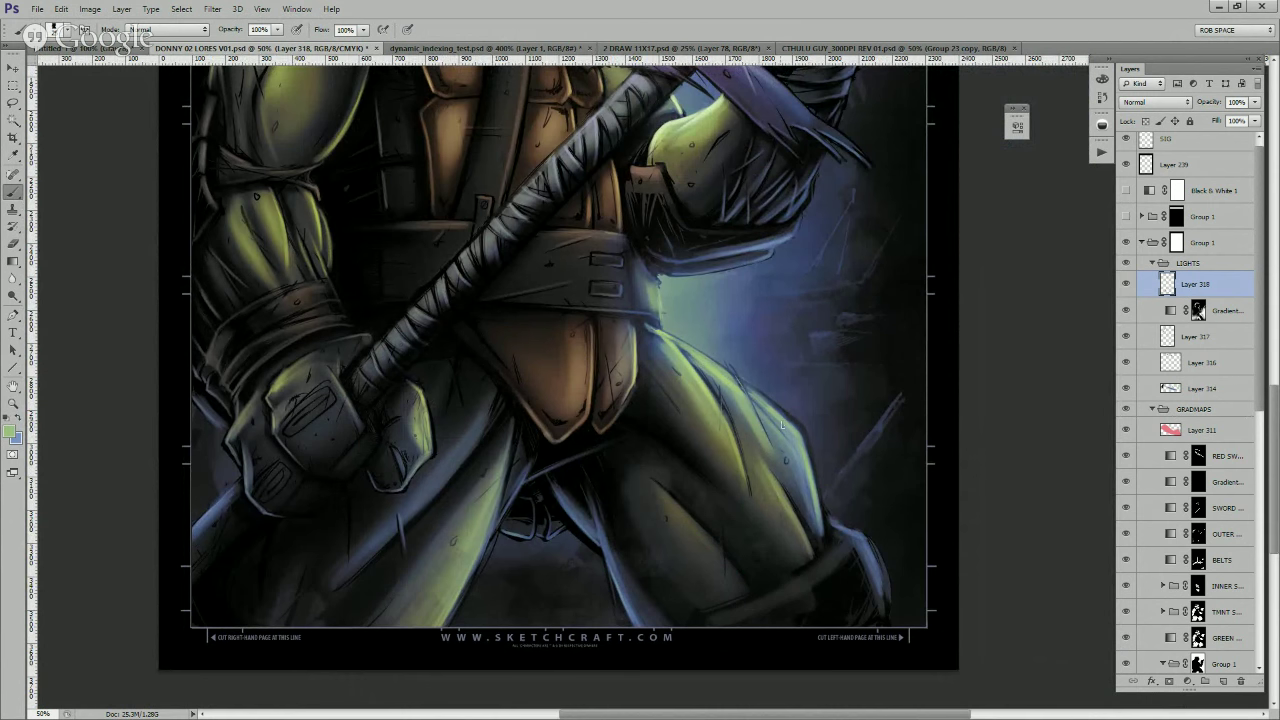
pyautogui.moveTo(760, 401); pyautogui.dragTo(768, 404)
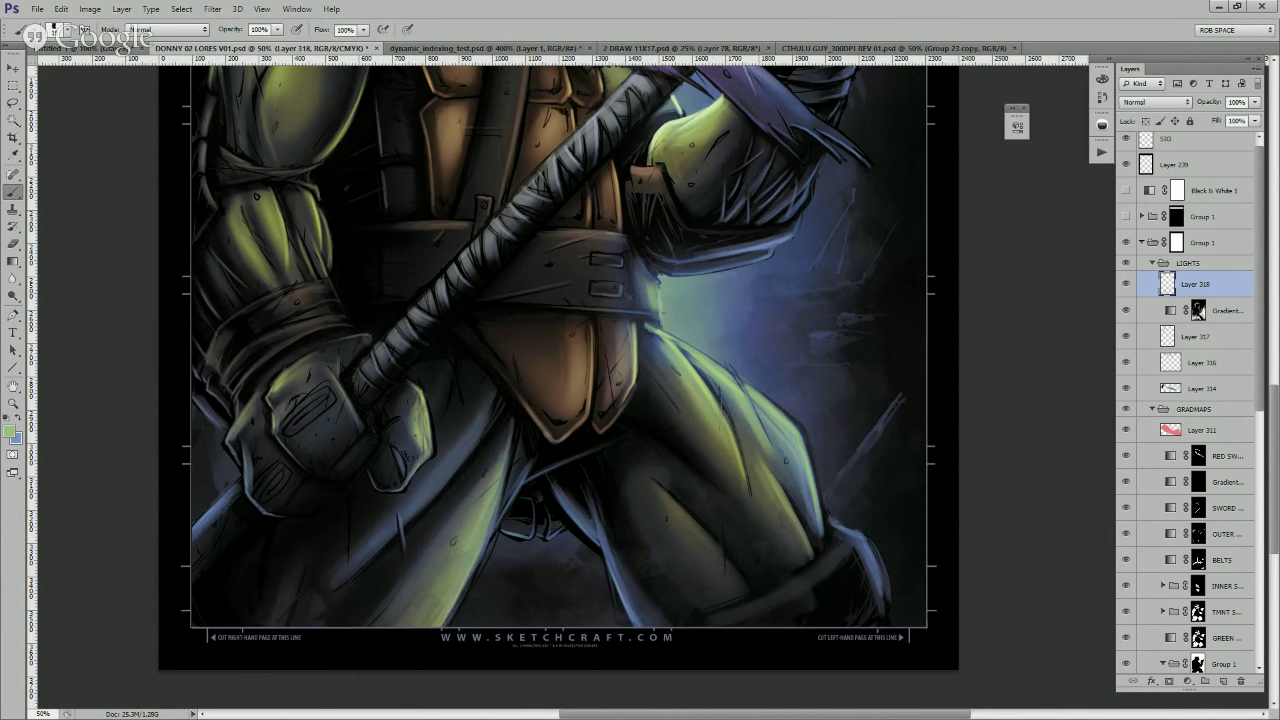
# - Switch to the small round brush and paint green rim light along the lower edge of the raised arm's elbow wrap
pyautogui.moveTo(593, 330); pyautogui.dragTo(591, 398)
pyautogui.moveTo(713, 308); pyautogui.dragTo(788, 463)
pyautogui.rightClick(704, 449)
pyautogui.doubleClick(724, 416)
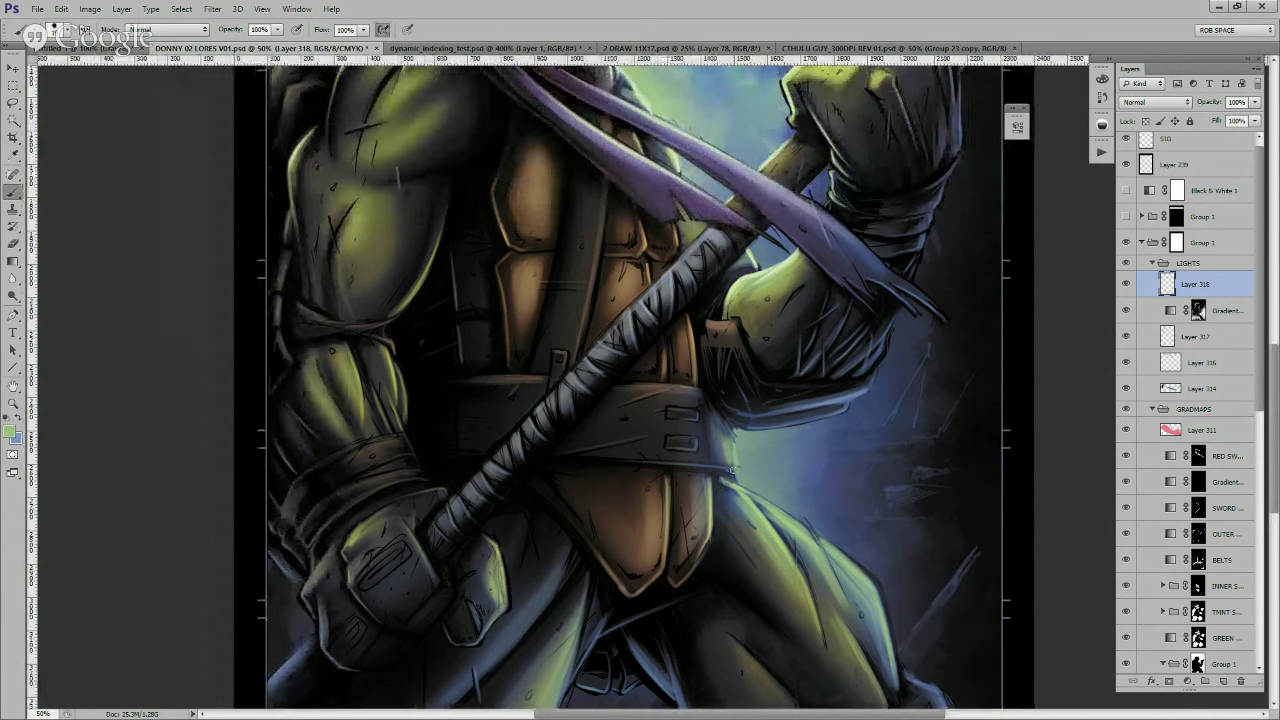
pyautogui.moveTo(729, 469); pyautogui.dragTo(497, 470)
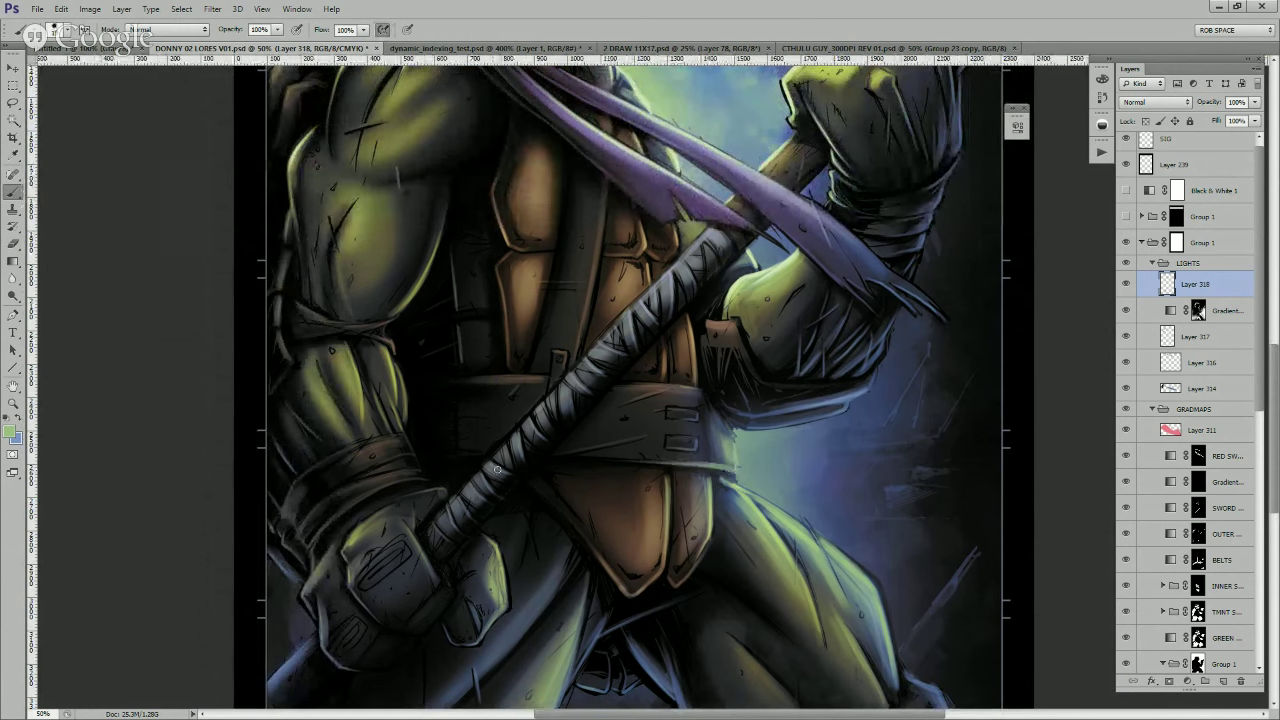
pyautogui.moveTo(770, 470); pyautogui.dragTo(863, 460)
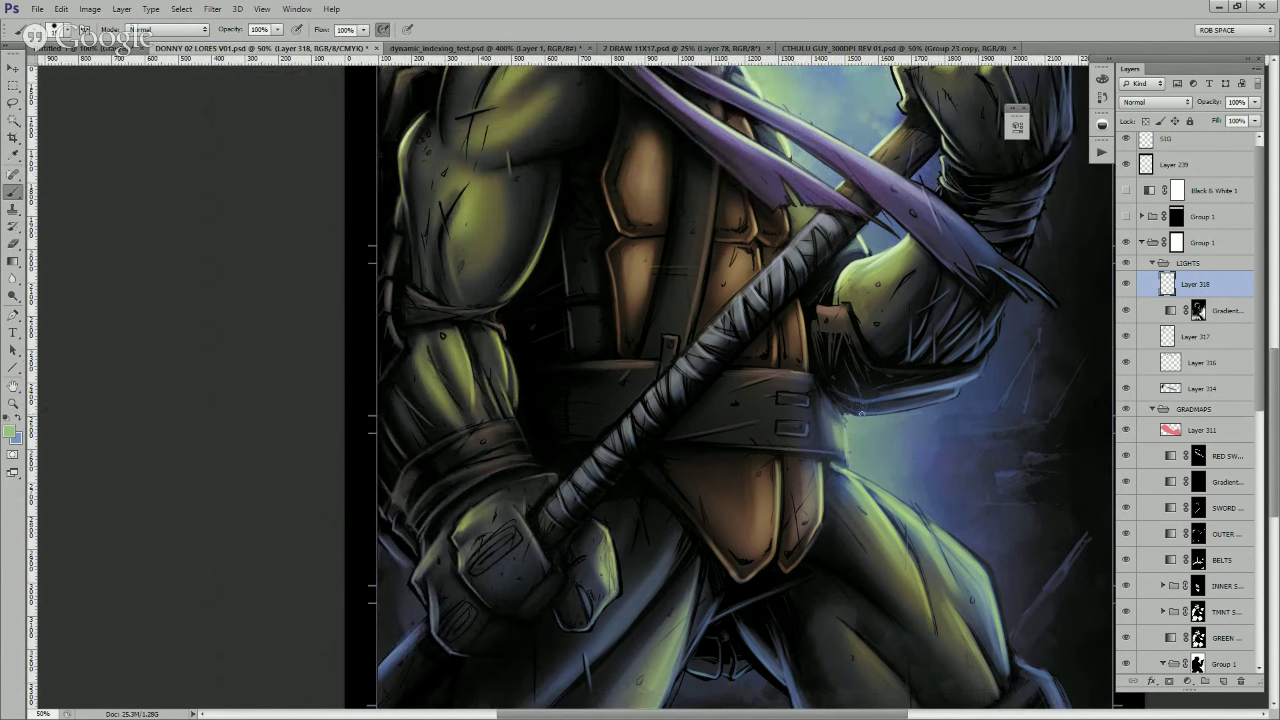
pyautogui.moveTo(860, 413)
pyautogui.mouseDown()
pyautogui.moveTo(934, 404)
pyautogui.moveTo(866, 412)
pyautogui.mouseUp()
pyautogui.moveTo(973, 378); pyautogui.dragTo(909, 391)
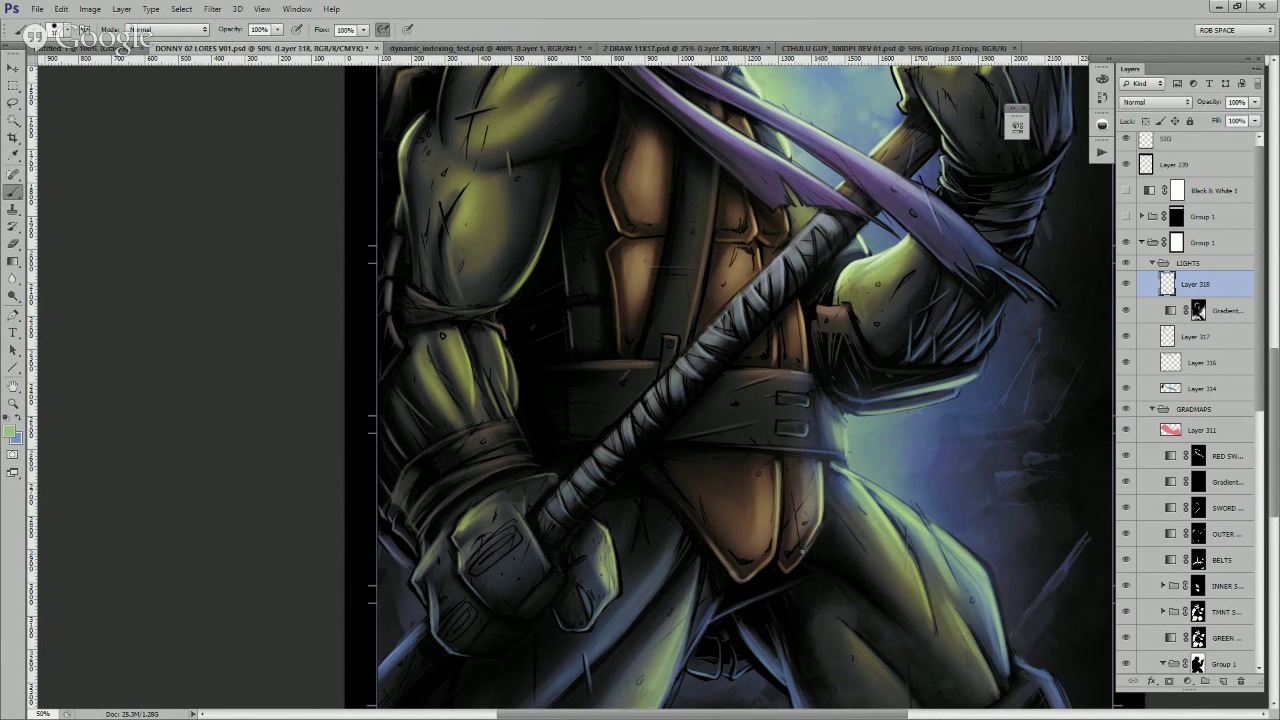
# - Paint green rim light along the inner leg edge and the far leg's outer thigh near the knee
pyautogui.moveTo(791, 626); pyautogui.dragTo(844, 476)
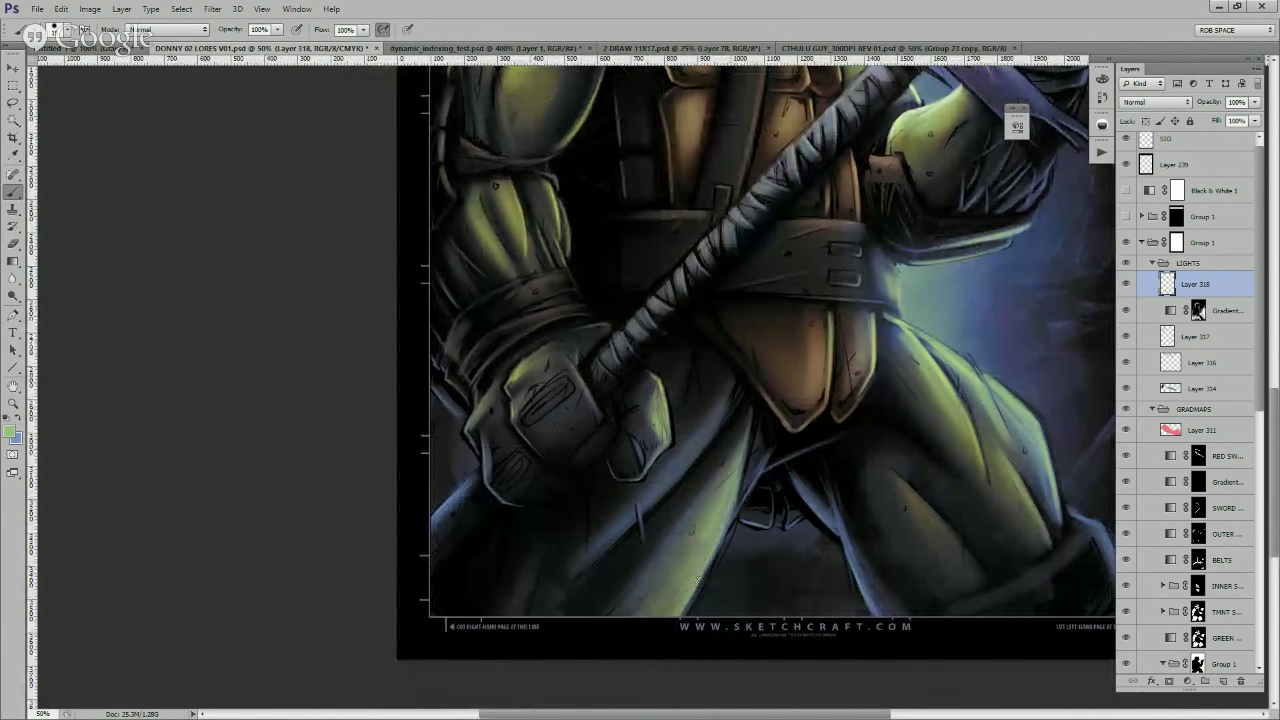
pyautogui.moveTo(716, 549)
pyautogui.mouseDown()
pyautogui.moveTo(749, 484)
pyautogui.moveTo(680, 603)
pyautogui.mouseUp()
pyautogui.moveTo(860, 611); pyautogui.dragTo(673, 571)
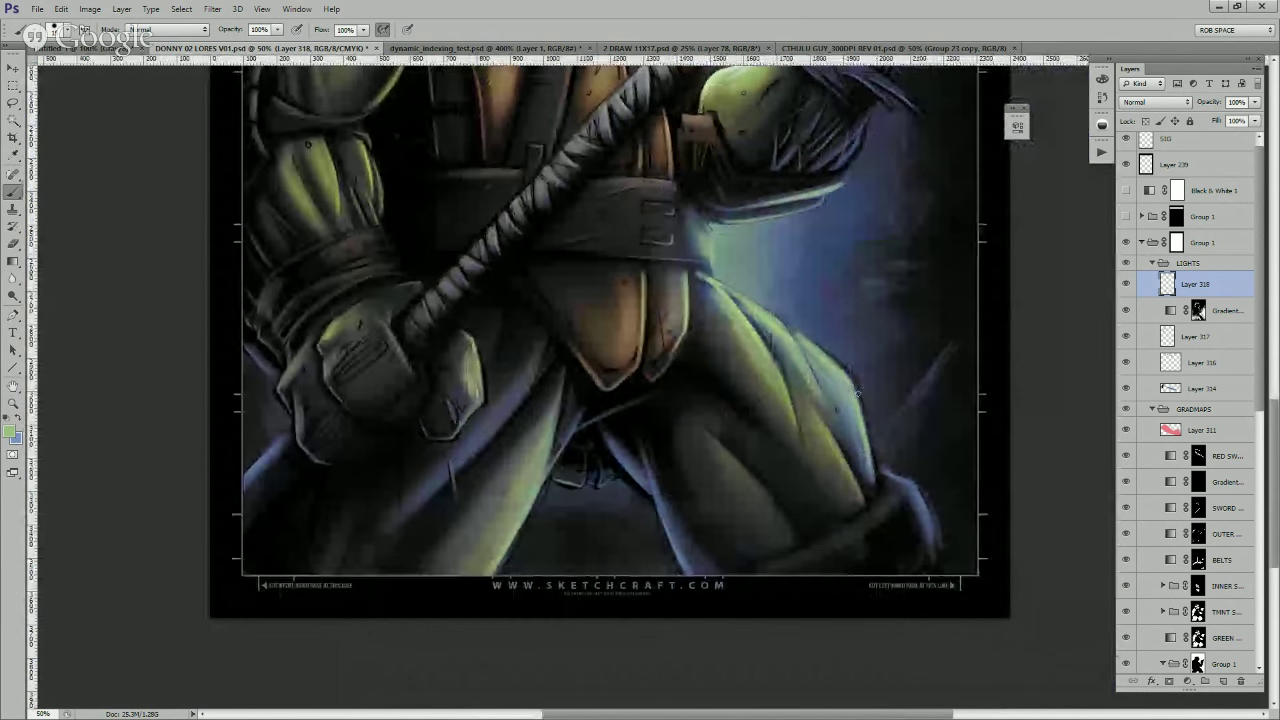
pyautogui.moveTo(855, 395); pyautogui.dragTo(738, 443)
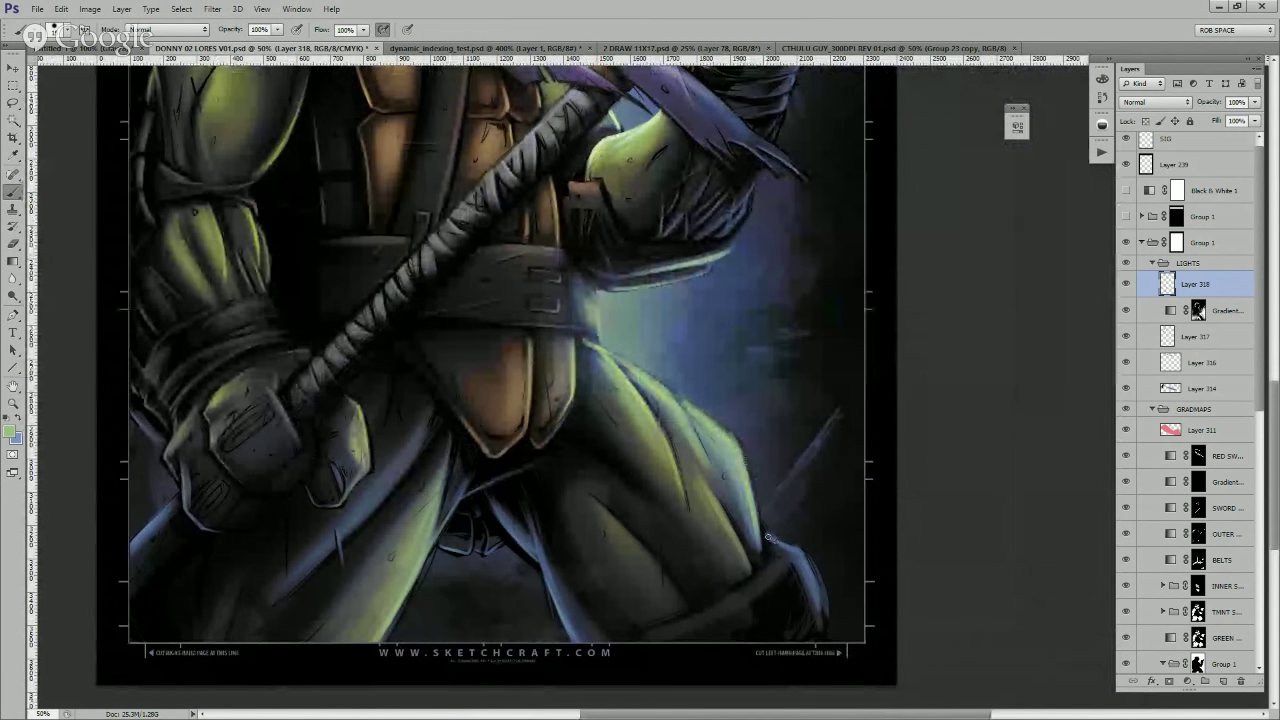
# - Check the whole illustration at 25% zoom and switch to the ROB LAN brush at 50% zoom
pyautogui.scroll(6, 785, 520)
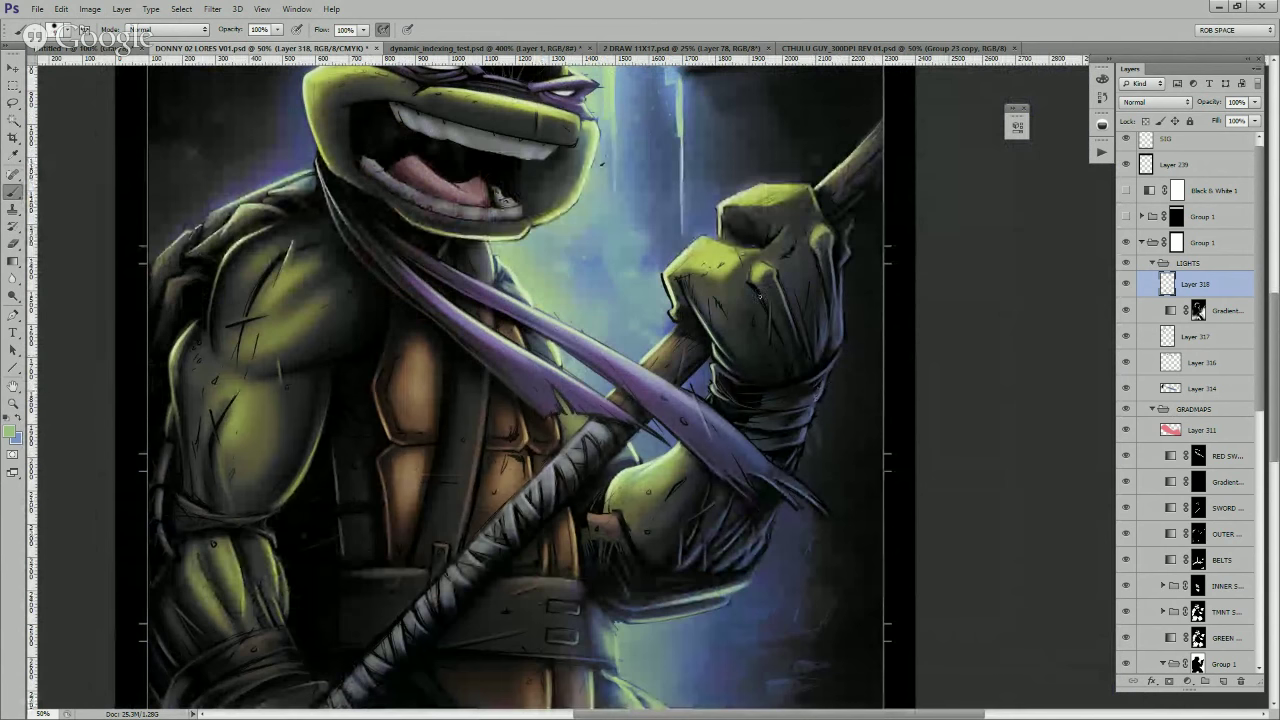
pyautogui.press('z')
pyautogui.keyDown('alt'); pyautogui.click(789, 309); pyautogui.keyUp('alt')
pyautogui.keyDown('alt'); pyautogui.click(789, 309); pyautogui.keyUp('alt')
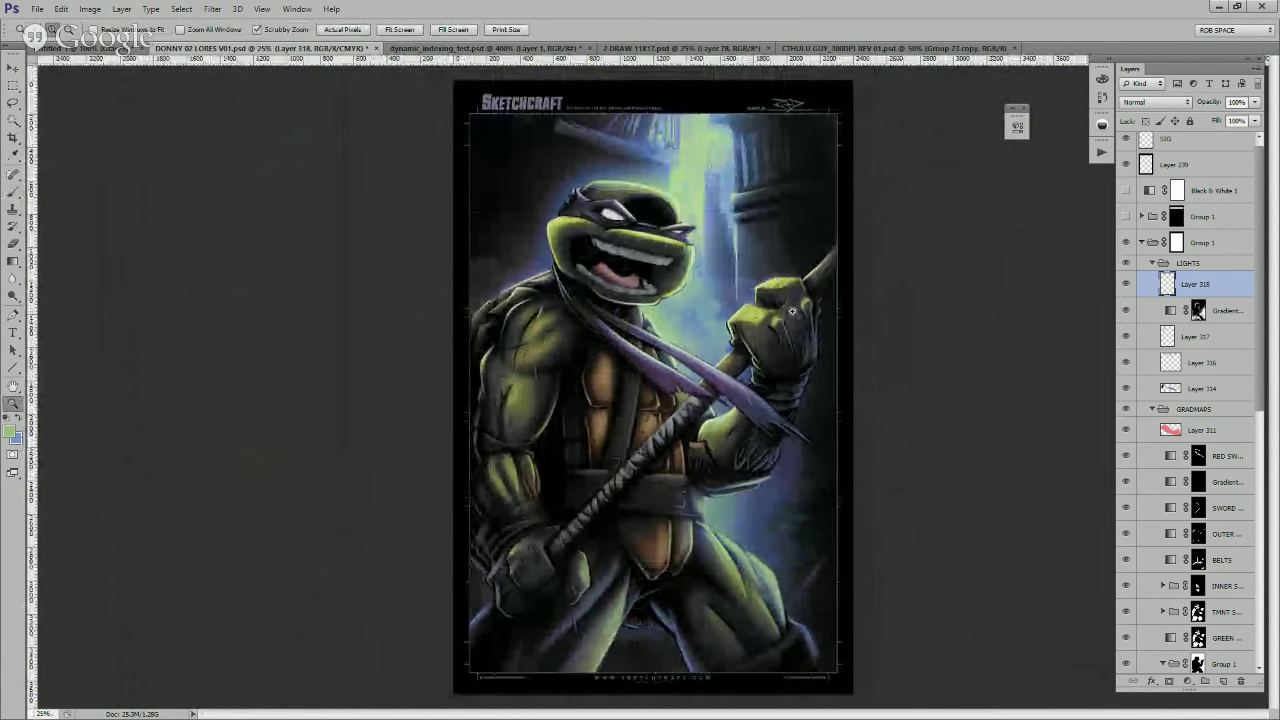
pyautogui.click(588, 492)
pyautogui.press('b')
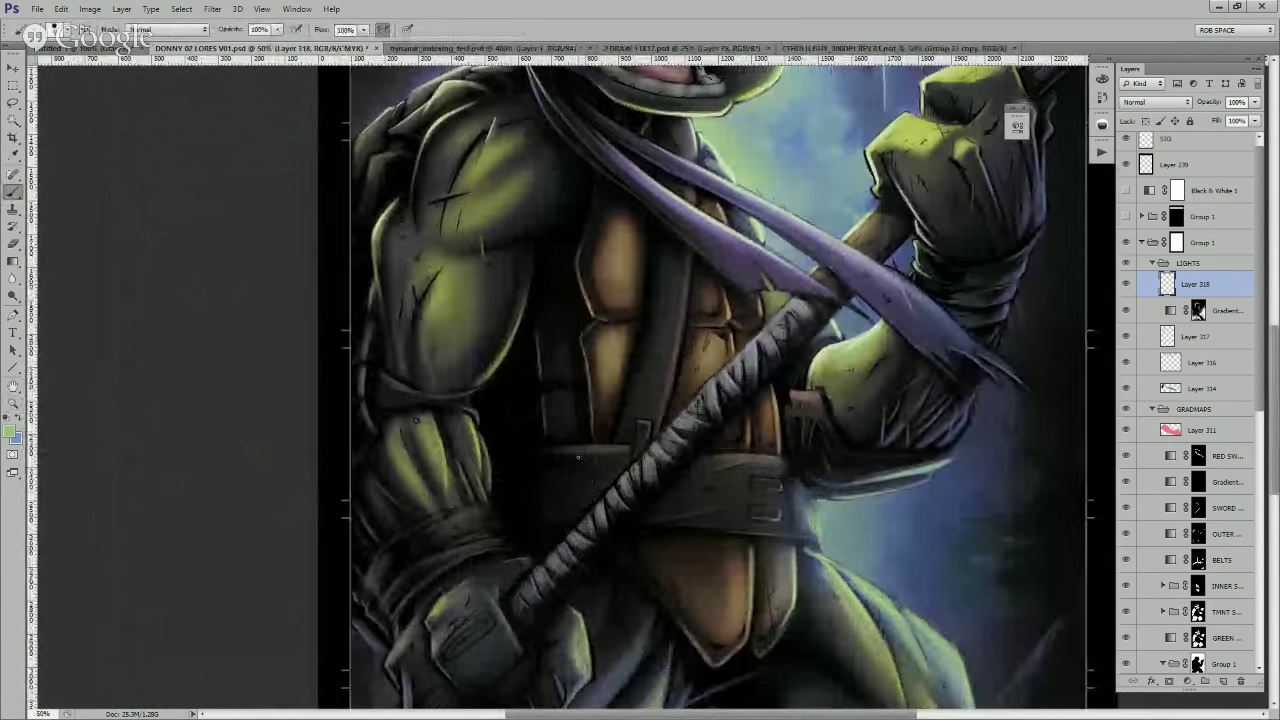
pyautogui.rightClick(588, 492)
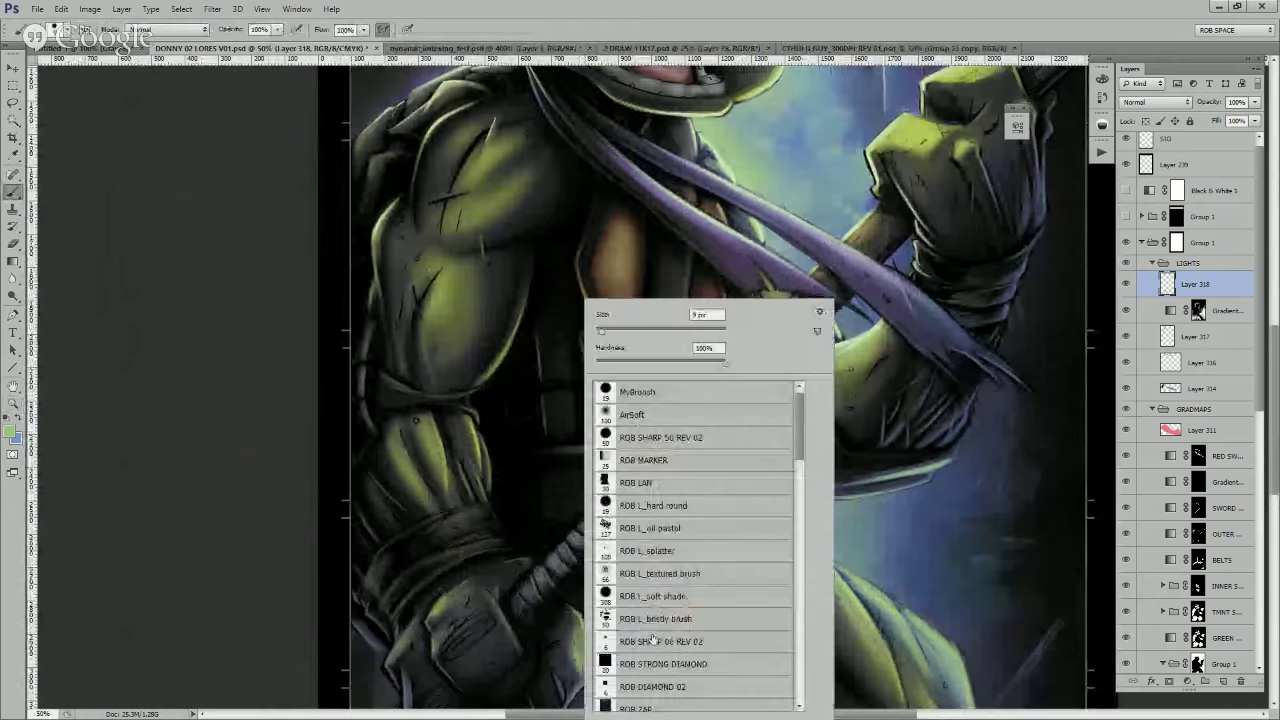
pyautogui.click(645, 486)
# - Sample muted browns around the belt and chest strap, and purple from the scarf, as painting colors
pyautogui.moveTo(549, 481); pyautogui.dragTo(576, 493)
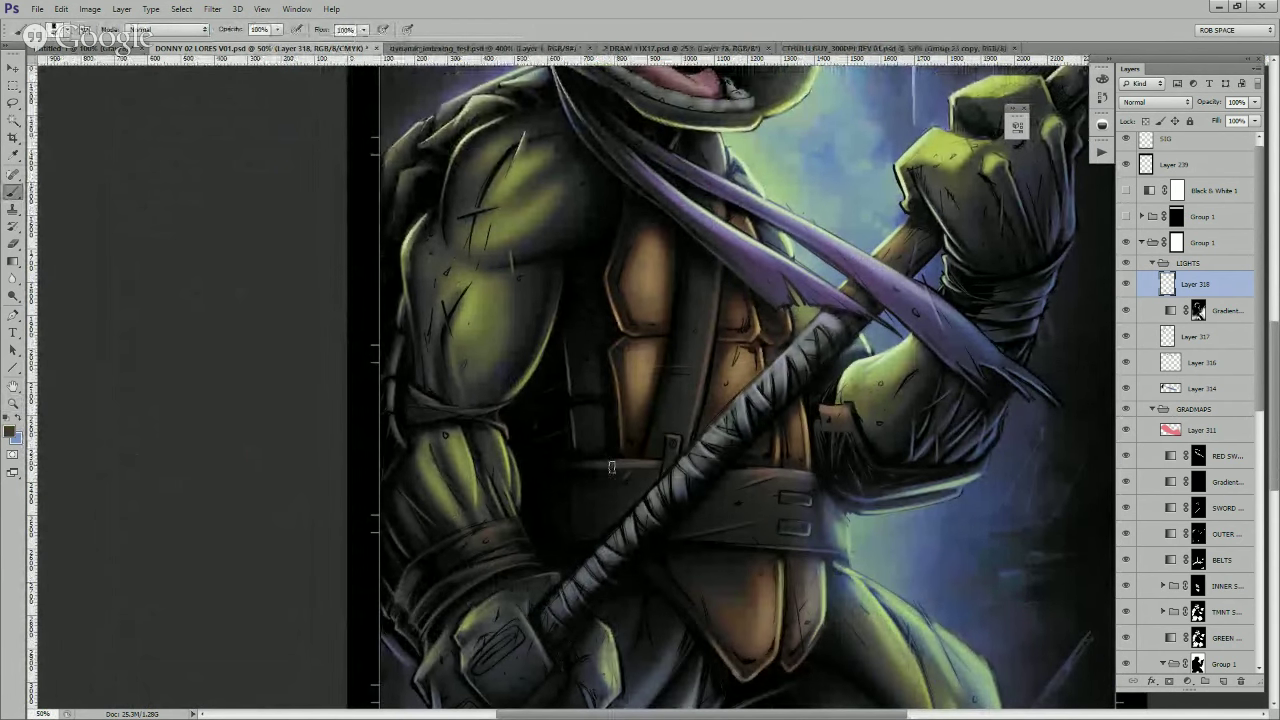
pyautogui.moveTo(700, 432); pyautogui.dragTo(695, 485)
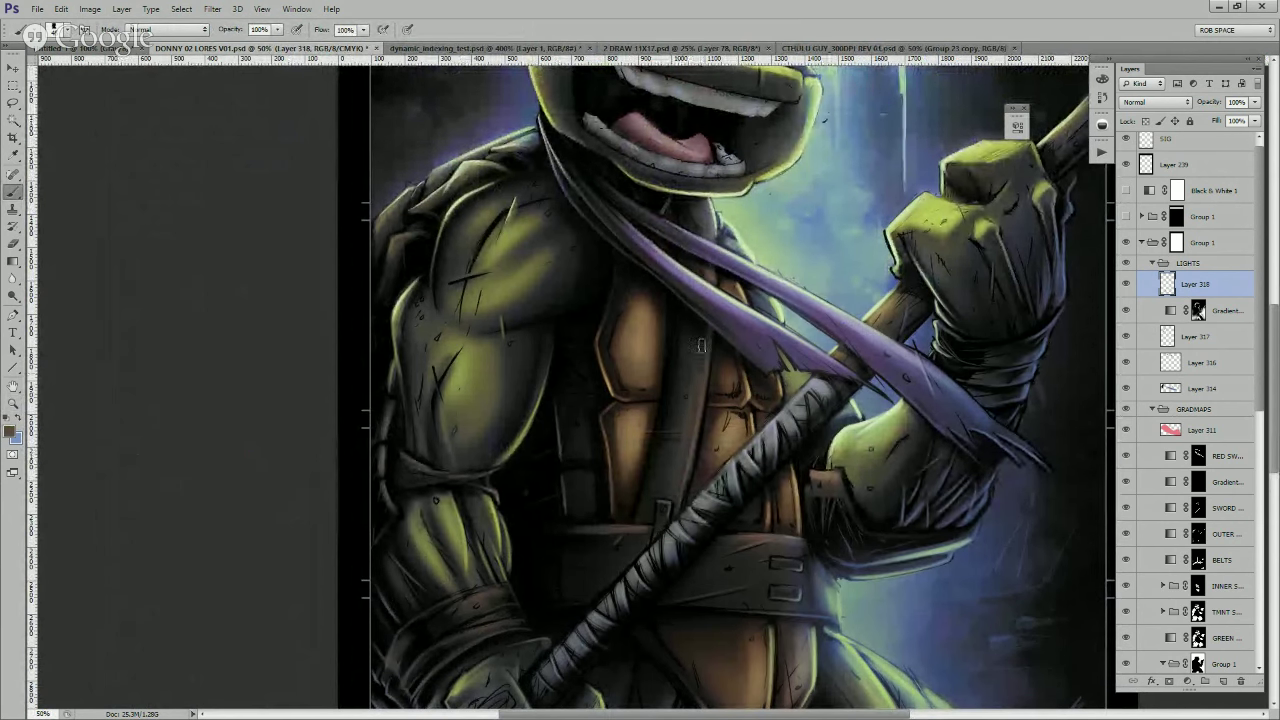
pyautogui.moveTo(691, 376); pyautogui.dragTo(674, 446)
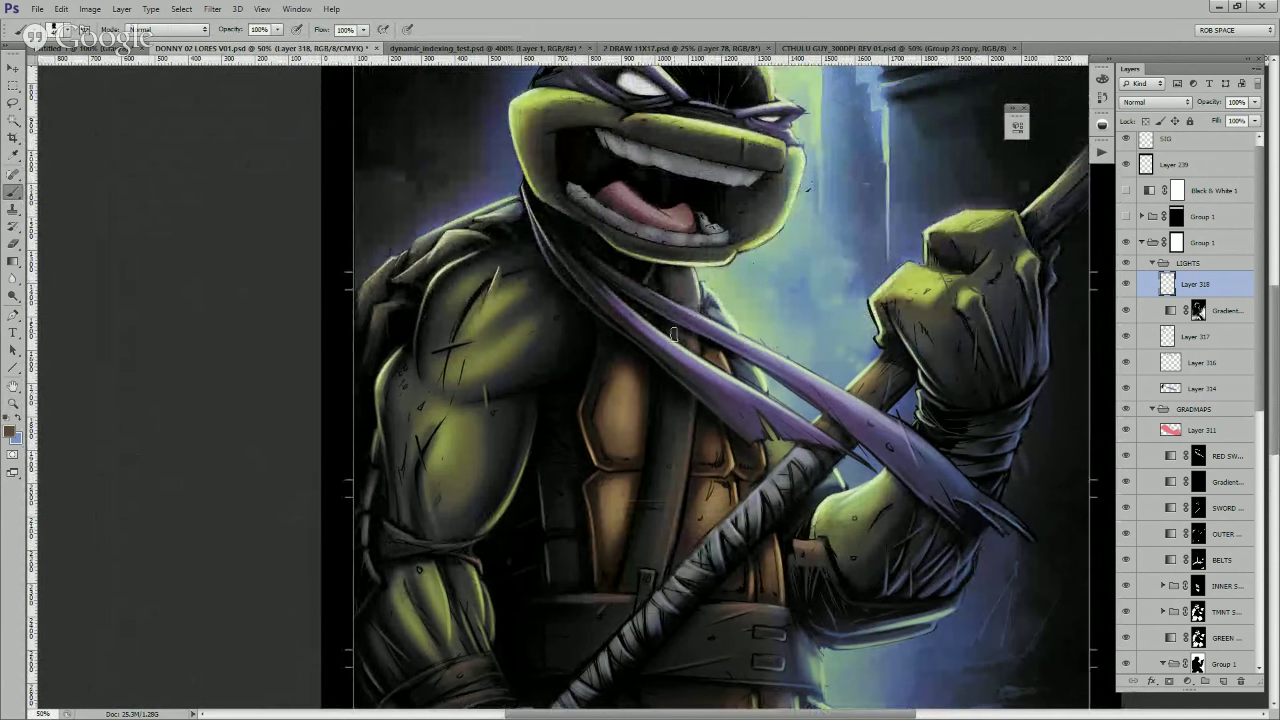
pyautogui.scroll(3, 741, 405)
pyautogui.scroll(3, 741, 405)
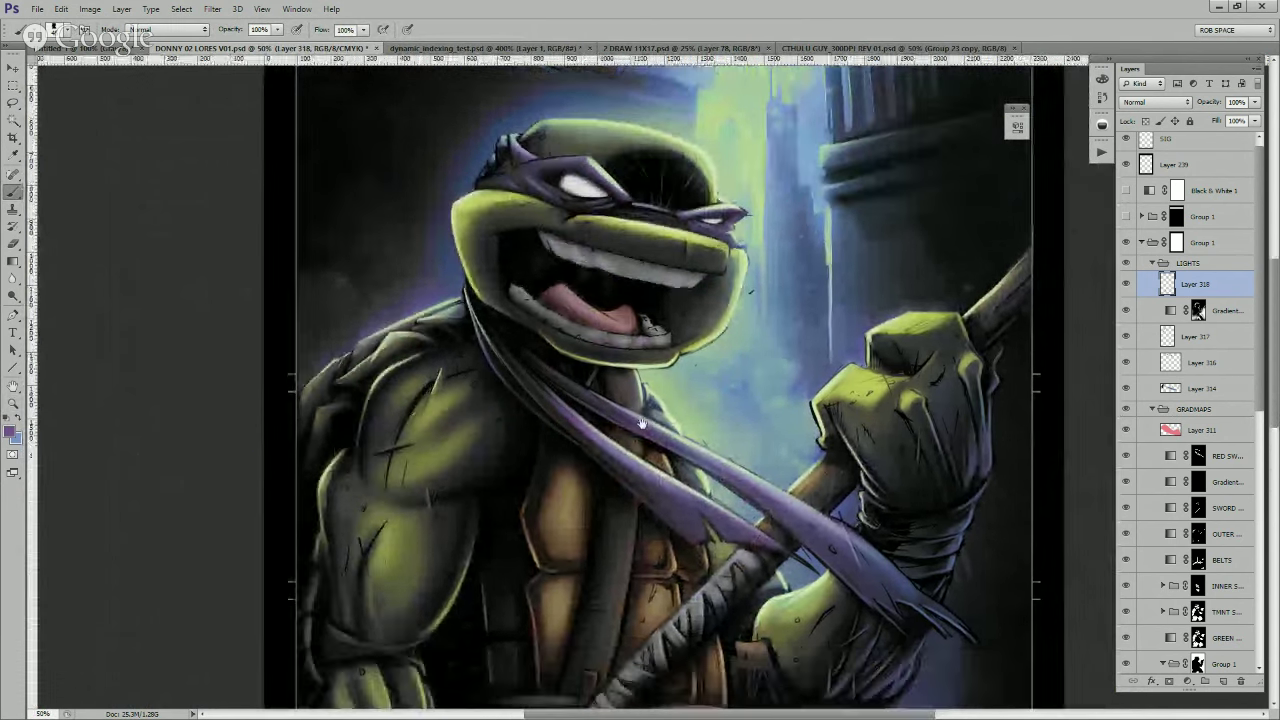
# - Sample the scarf's purple and the dark shadow beside it, and touch up the scarf tails across the chest
pyautogui.scroll(-3, 710, 442)
pyautogui.keyDown('alt'); pyautogui.click(592, 439); pyautogui.keyUp('alt')
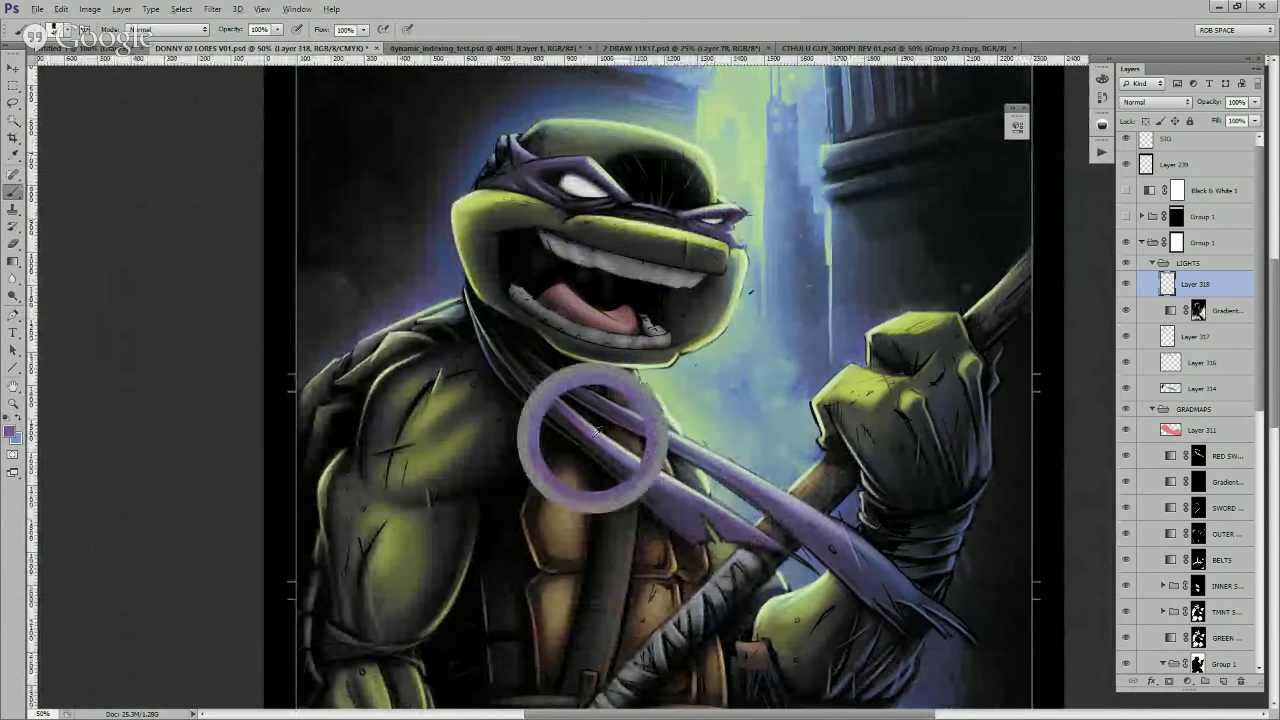
pyautogui.keyDown('alt'); pyautogui.click(528, 382); pyautogui.keyUp('alt')
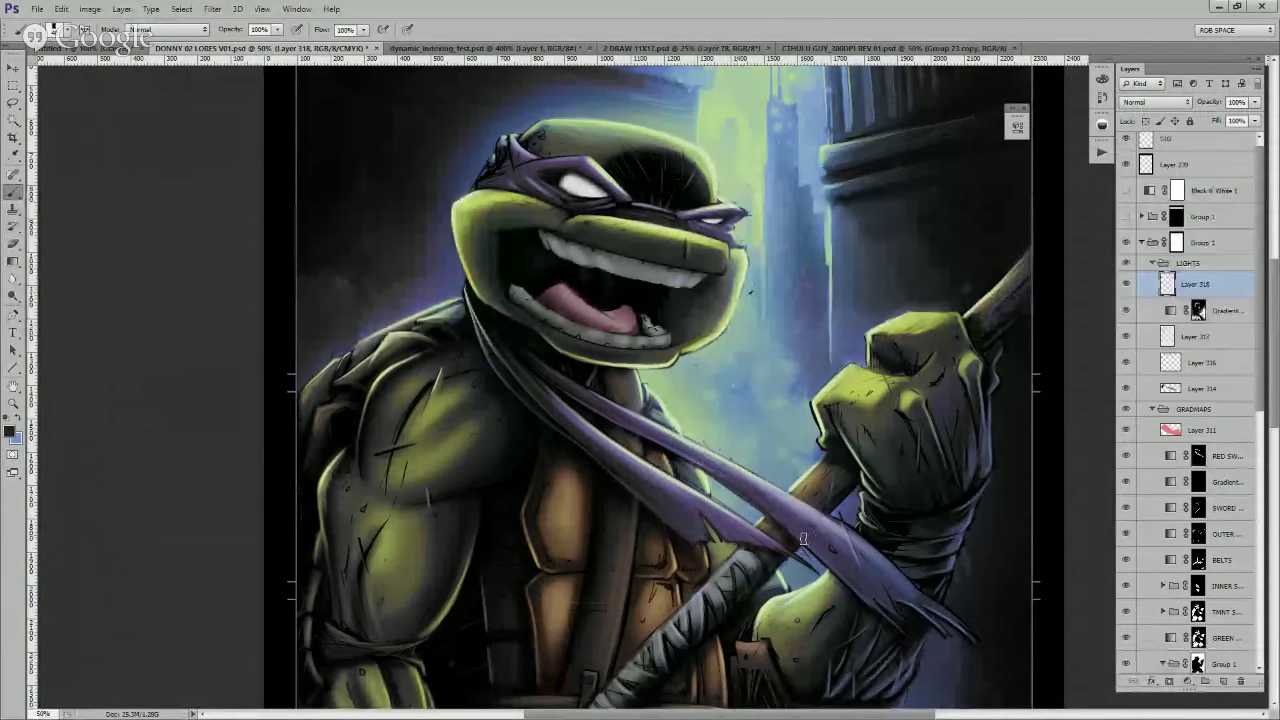
pyautogui.moveTo(775, 533); pyautogui.dragTo(654, 440)
pyautogui.keyDown('alt'); pyautogui.click(606, 433); pyautogui.keyUp('alt')
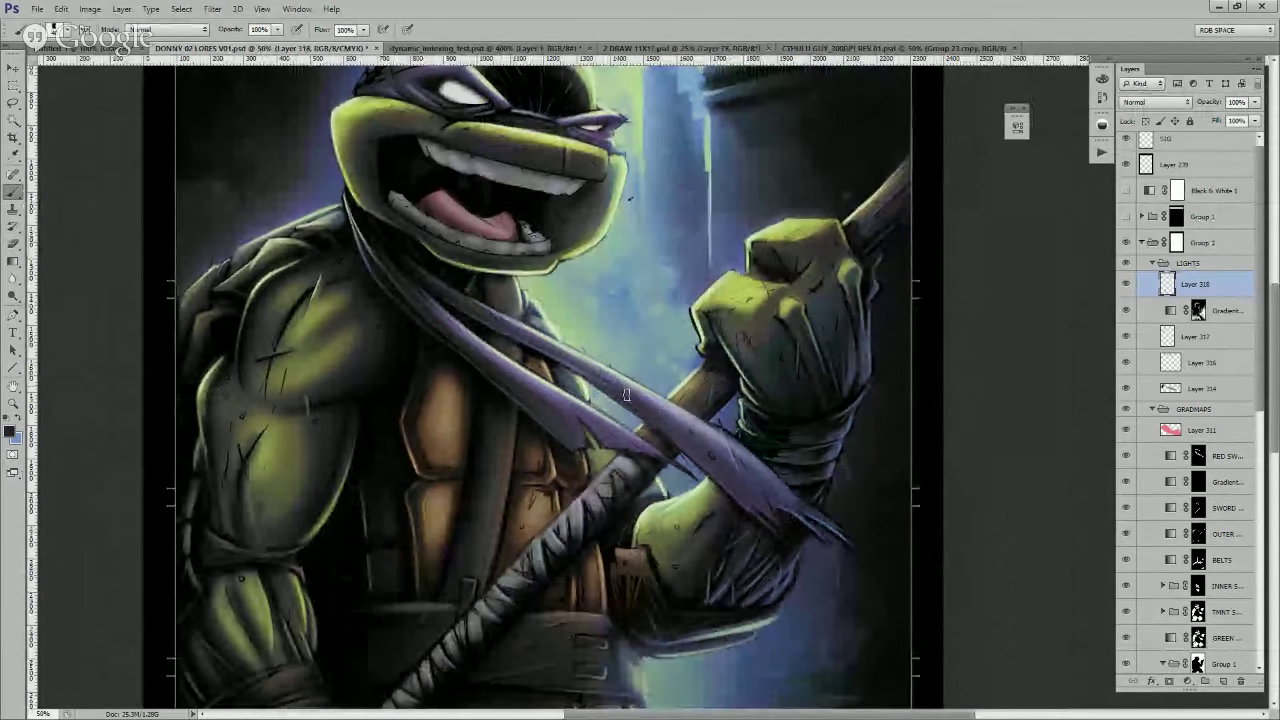
# - Sample the scarf's purple again and paint purple light on the raised arm's wrist wraps and glove edge
pyautogui.keyDown('alt'); pyautogui.click(637, 428); pyautogui.keyUp('alt')
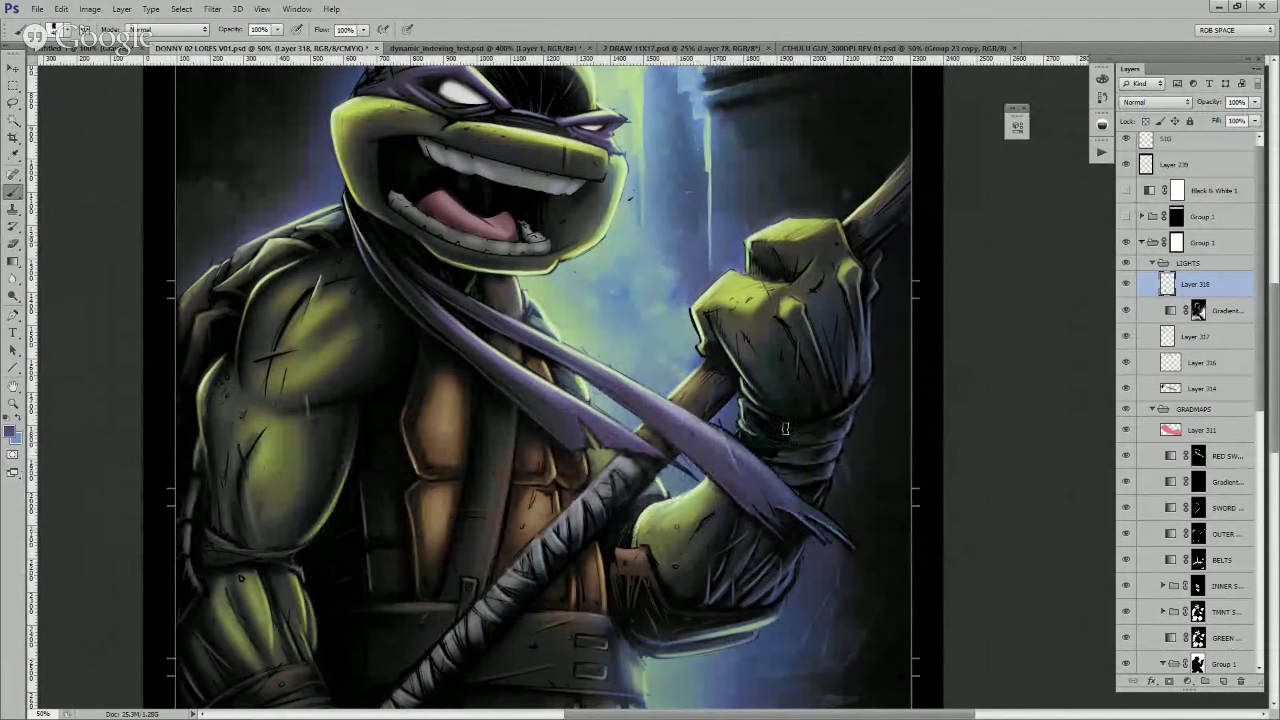
pyautogui.moveTo(863, 477); pyautogui.dragTo(873, 461)
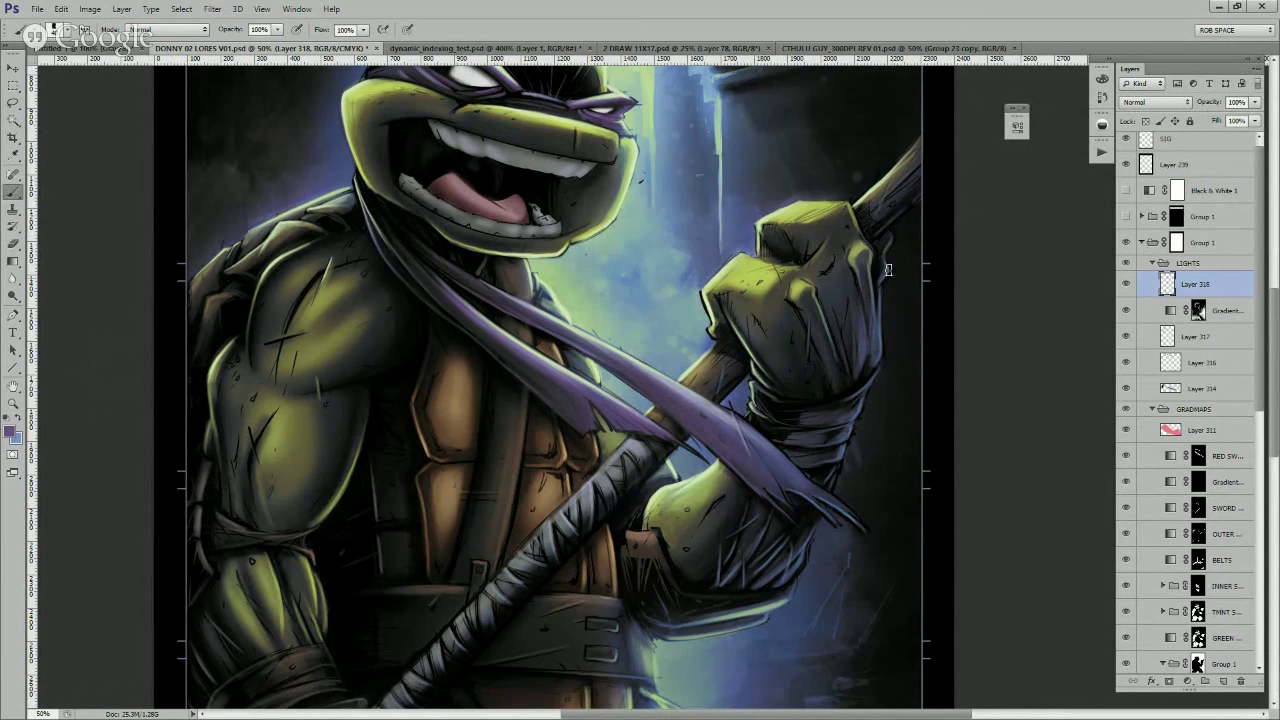
pyautogui.scroll(-2, 903, 351)
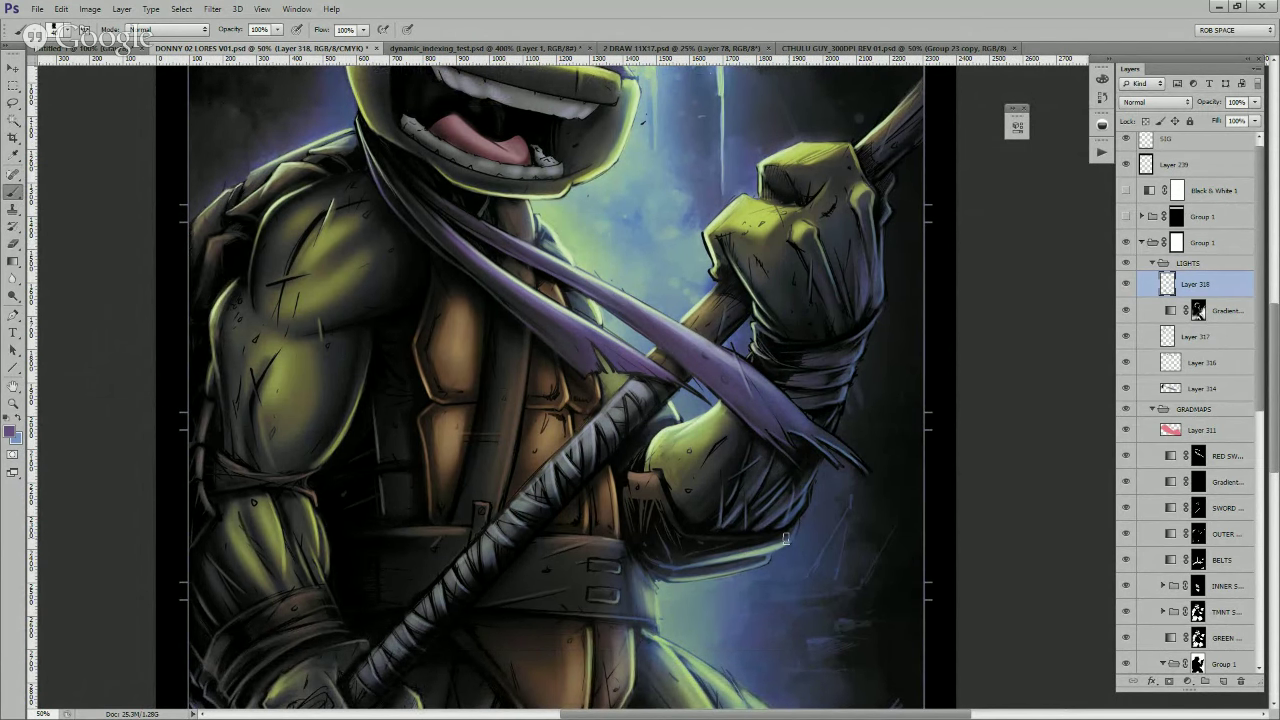
pyautogui.moveTo(763, 561); pyautogui.dragTo(667, 576)
pyautogui.moveTo(662, 624); pyautogui.dragTo(745, 426)
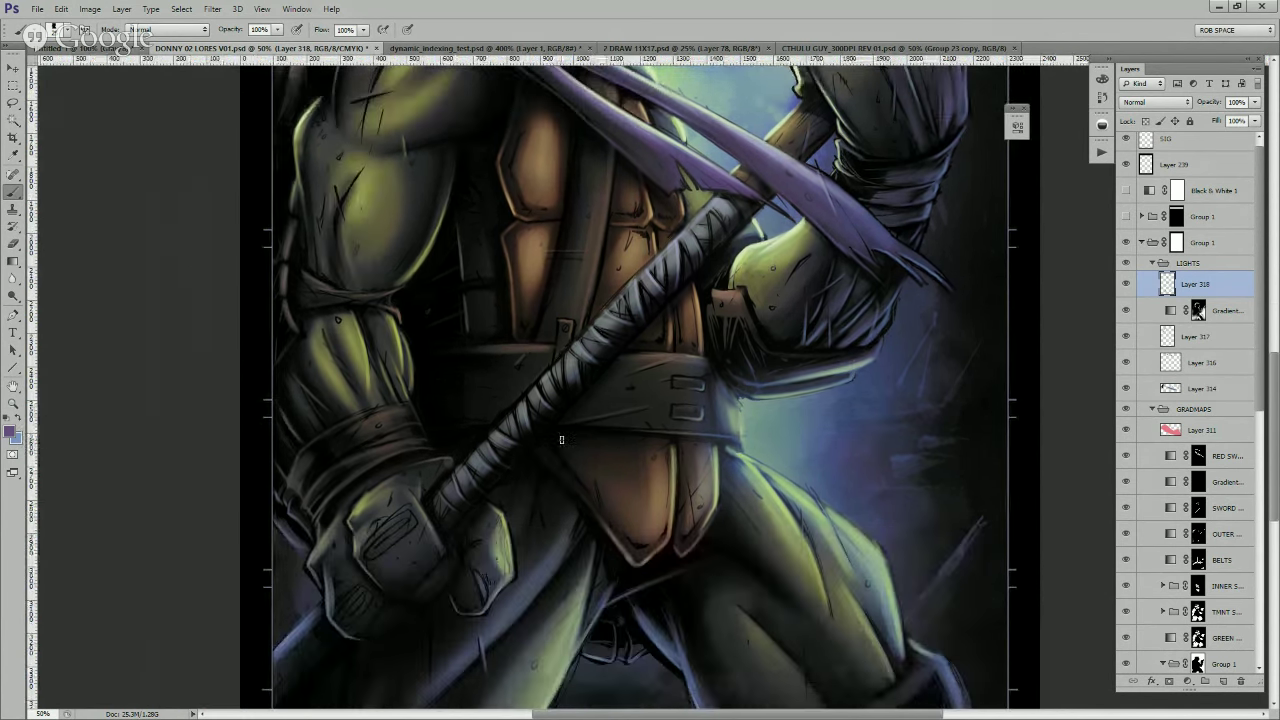
# - Paint purple light along the lowered fist's edges and on the staff end below it, sampling color from the staff
pyautogui.moveTo(615, 540); pyautogui.dragTo(663, 489)
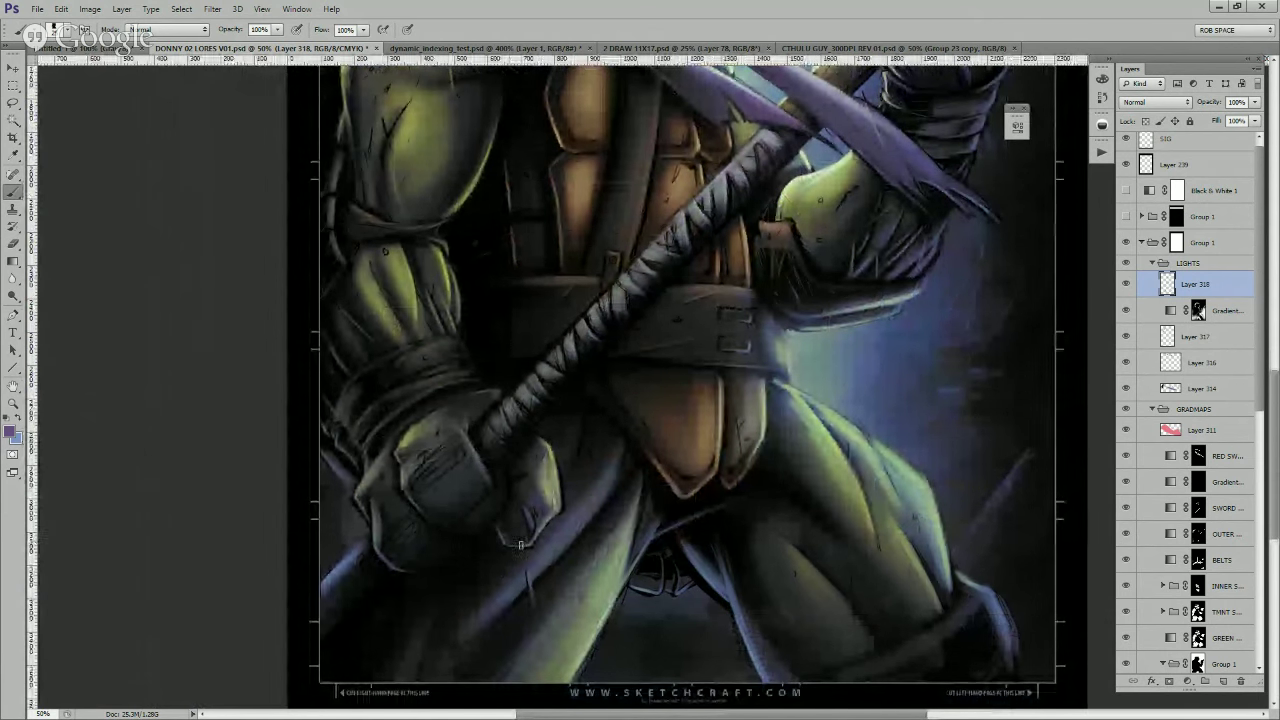
pyautogui.moveTo(537, 518); pyautogui.dragTo(545, 506)
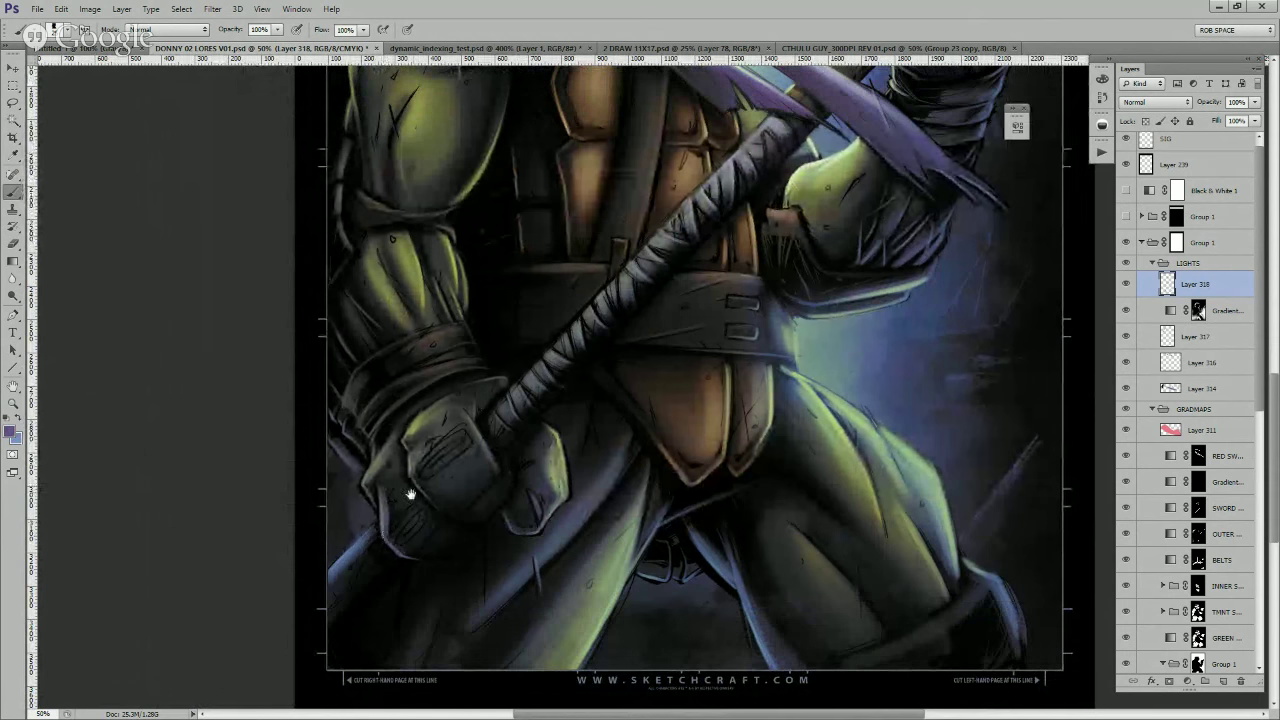
pyautogui.moveTo(409, 494); pyautogui.dragTo(446, 451)
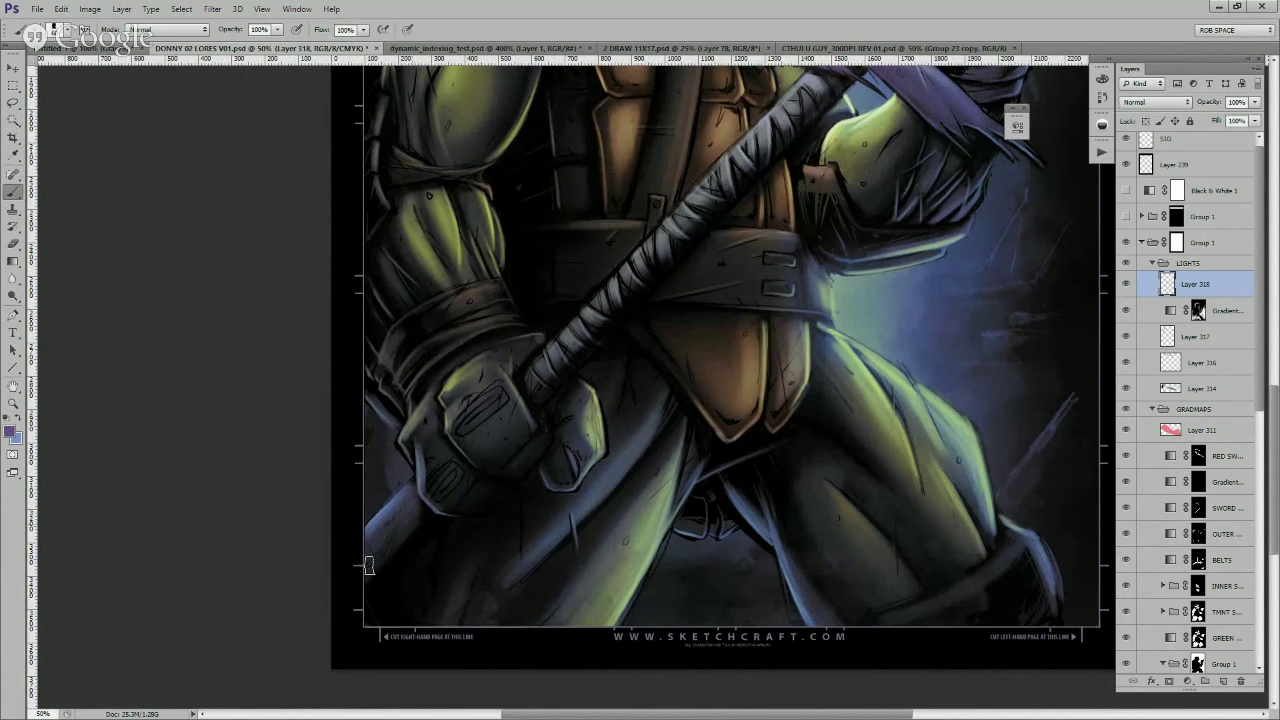
pyautogui.keyDown('alt'); pyautogui.click(382, 521); pyautogui.keyUp('alt')
pyautogui.moveTo(382, 521)
pyautogui.mouseDown()
pyautogui.moveTo(369, 552)
pyautogui.moveTo(408, 491)
pyautogui.mouseUp()
pyautogui.press('x')
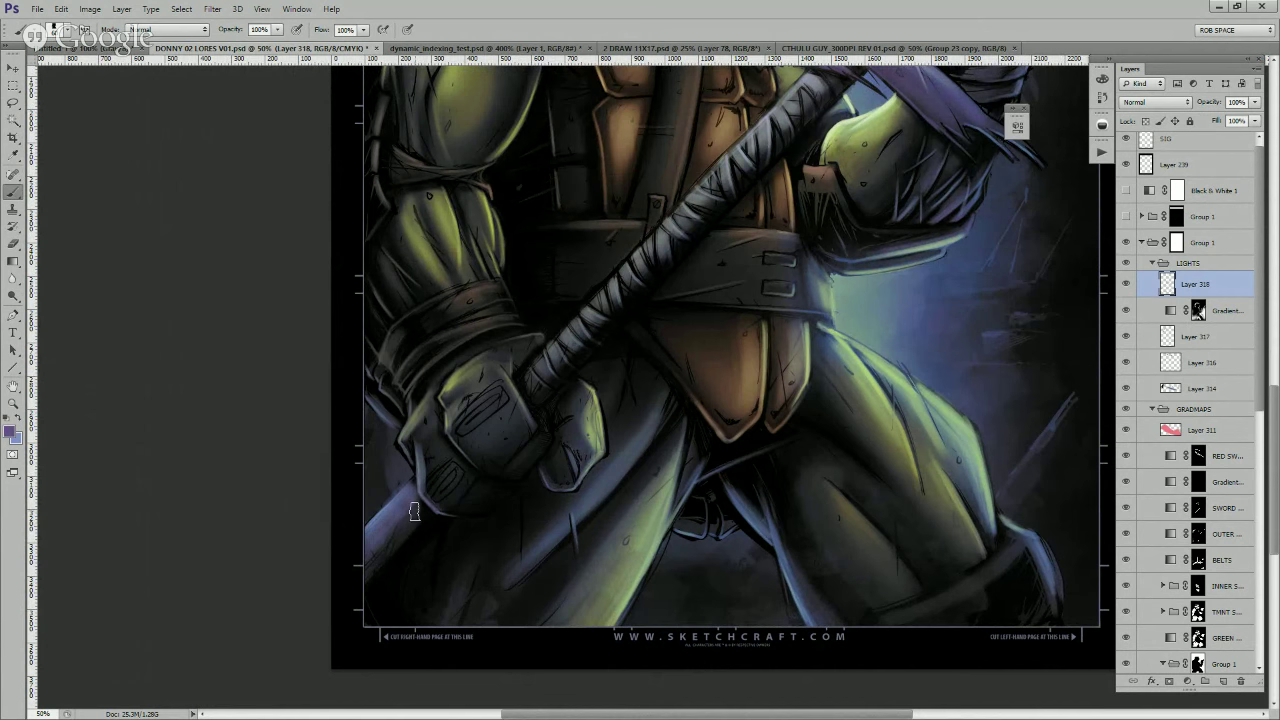
# - Clean up with the eraser and brush purple light onto the near leg and the outer edge of the lowered wrist wraps
pyautogui.press('e')
pyautogui.moveTo(698, 547); pyautogui.dragTo(675, 524)
pyautogui.press('b')
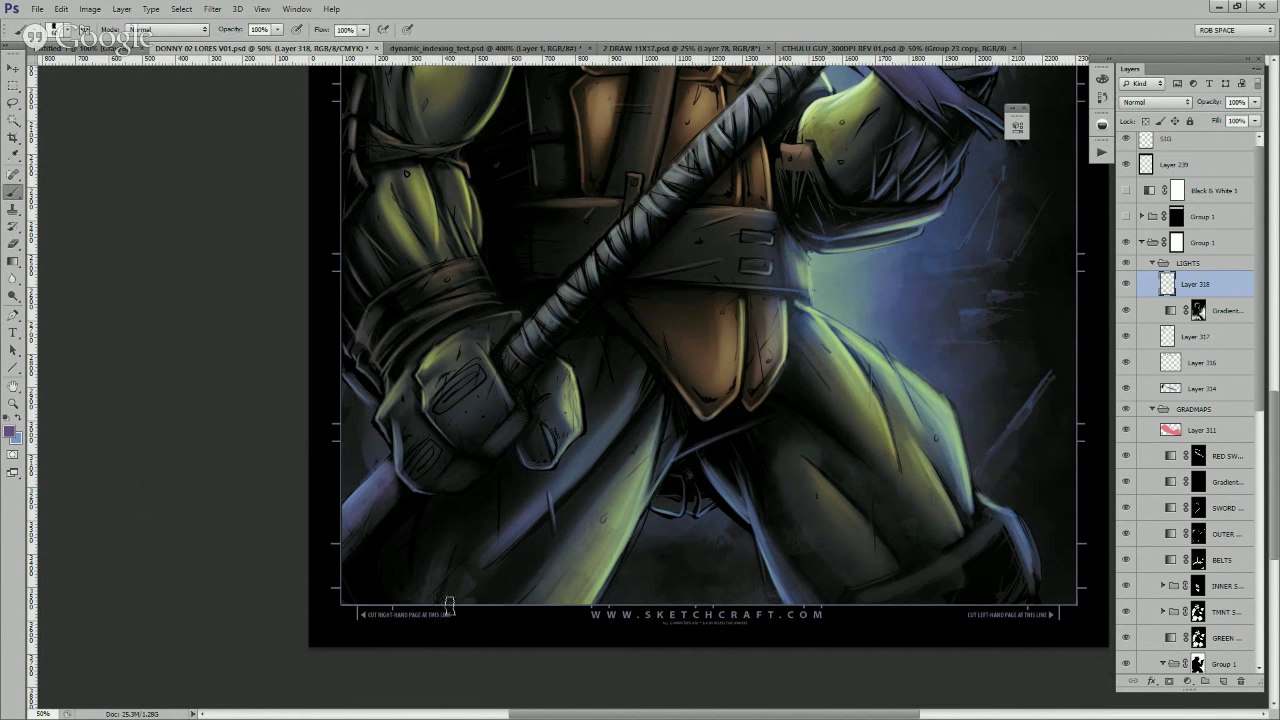
pyautogui.moveTo(761, 521); pyautogui.dragTo(757, 543)
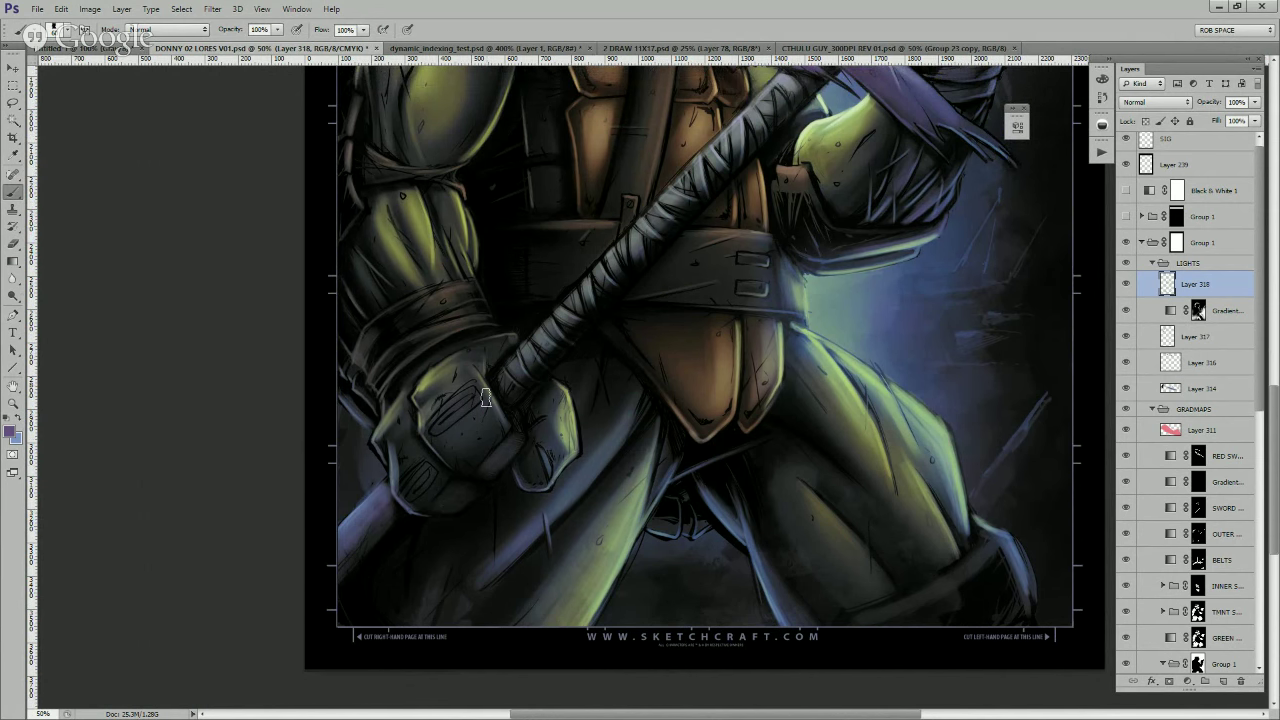
pyautogui.moveTo(411, 428); pyautogui.dragTo(421, 456)
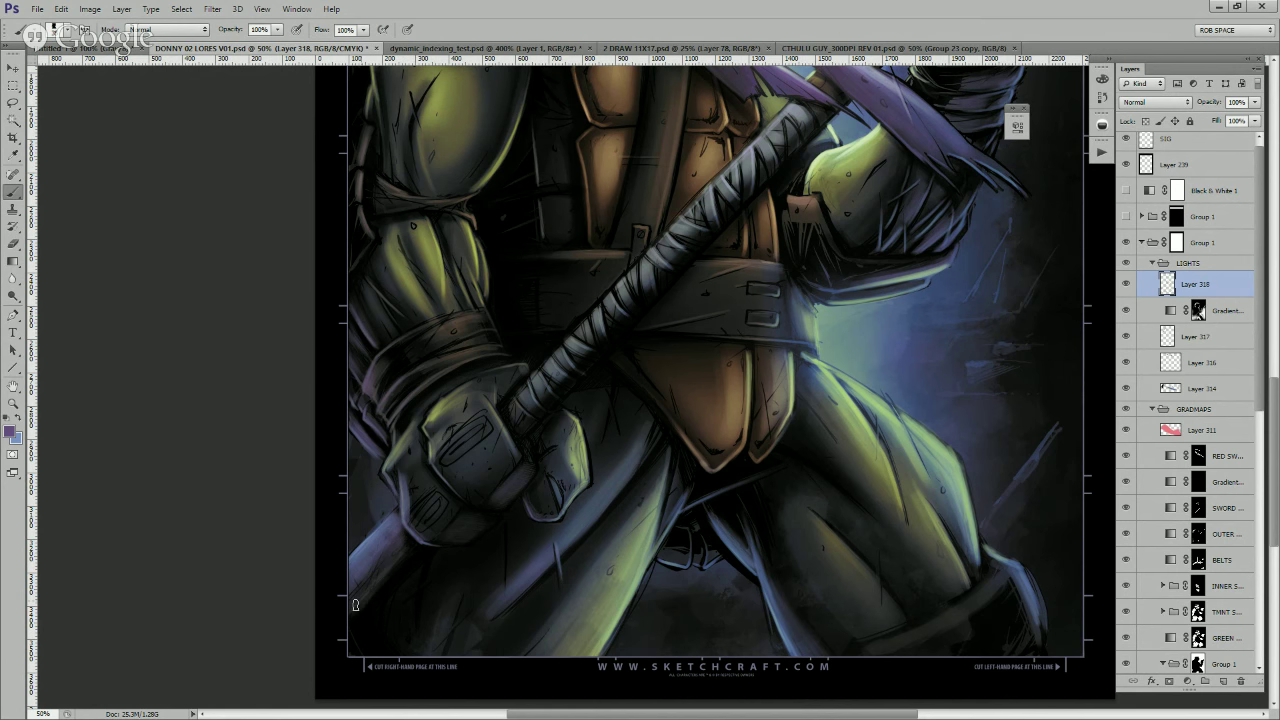
# - Shade the staff end below the lowered fist with near-black, and restore purple as the painting color
pyautogui.scroll(-3, 553, 519)
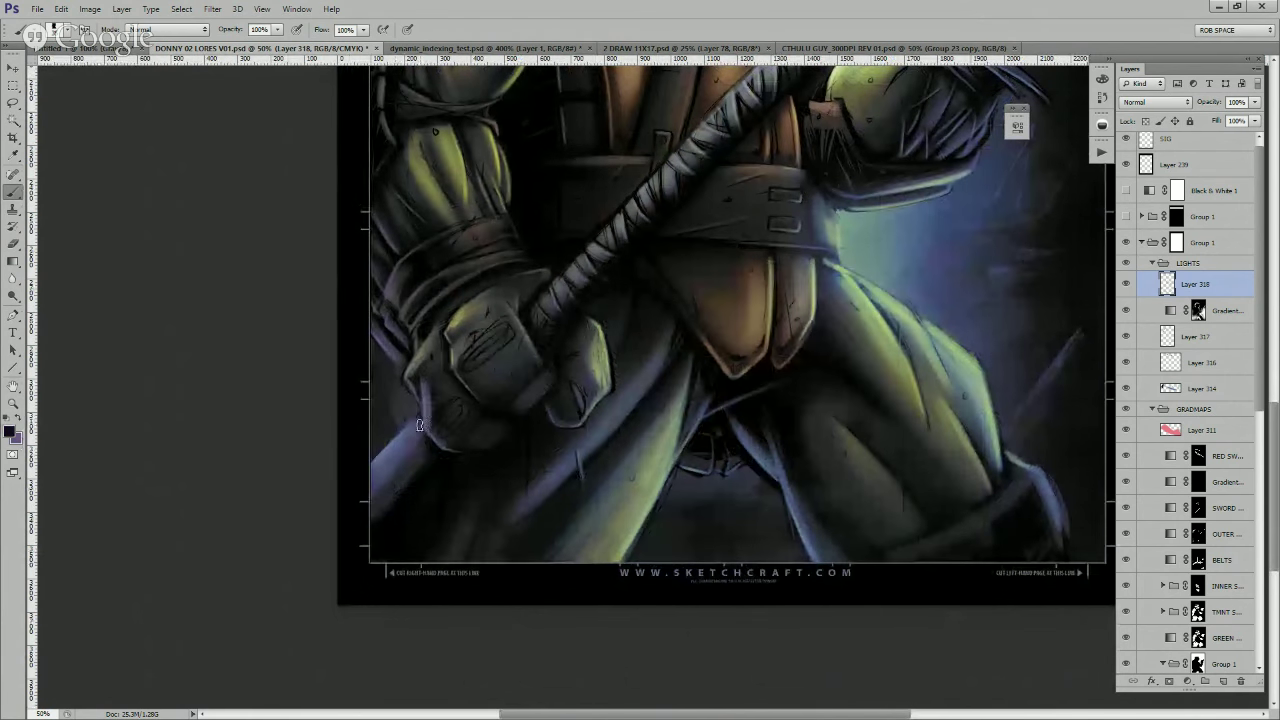
pyautogui.moveTo(428, 453); pyautogui.dragTo(415, 473)
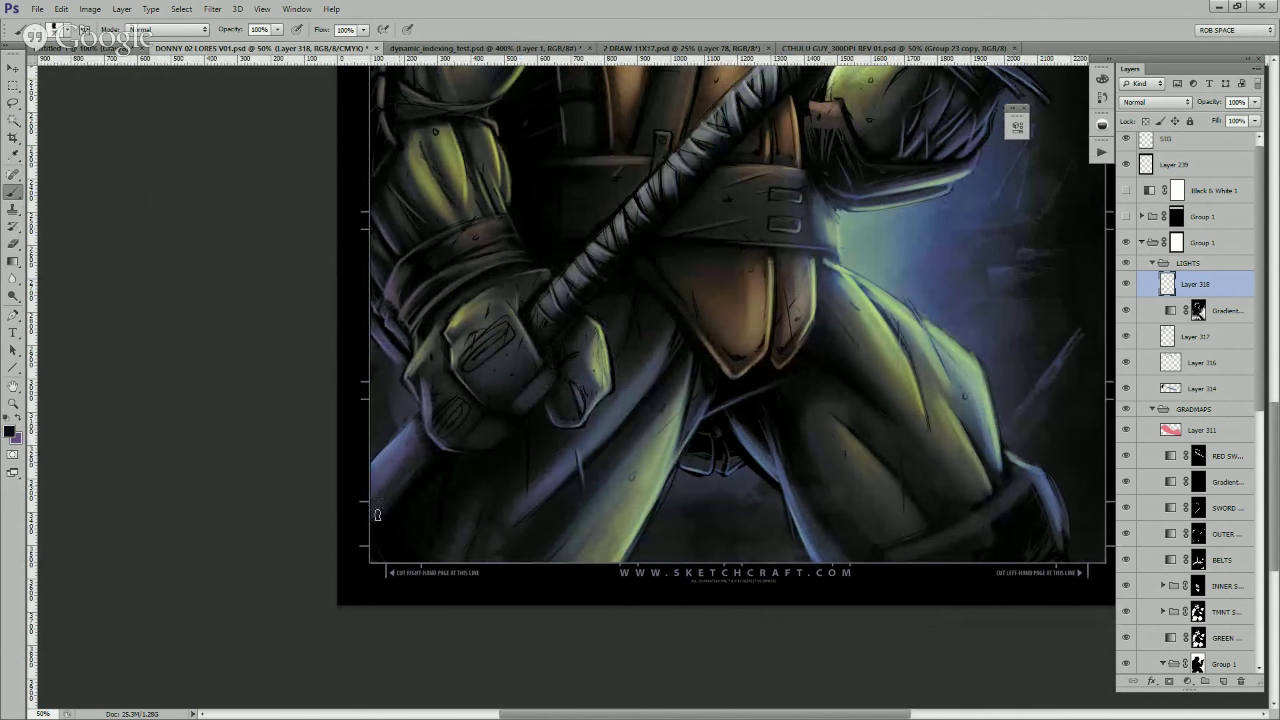
pyautogui.moveTo(377, 515); pyautogui.dragTo(390, 518)
pyautogui.moveTo(600, 458); pyautogui.dragTo(547, 481)
pyautogui.press('x')
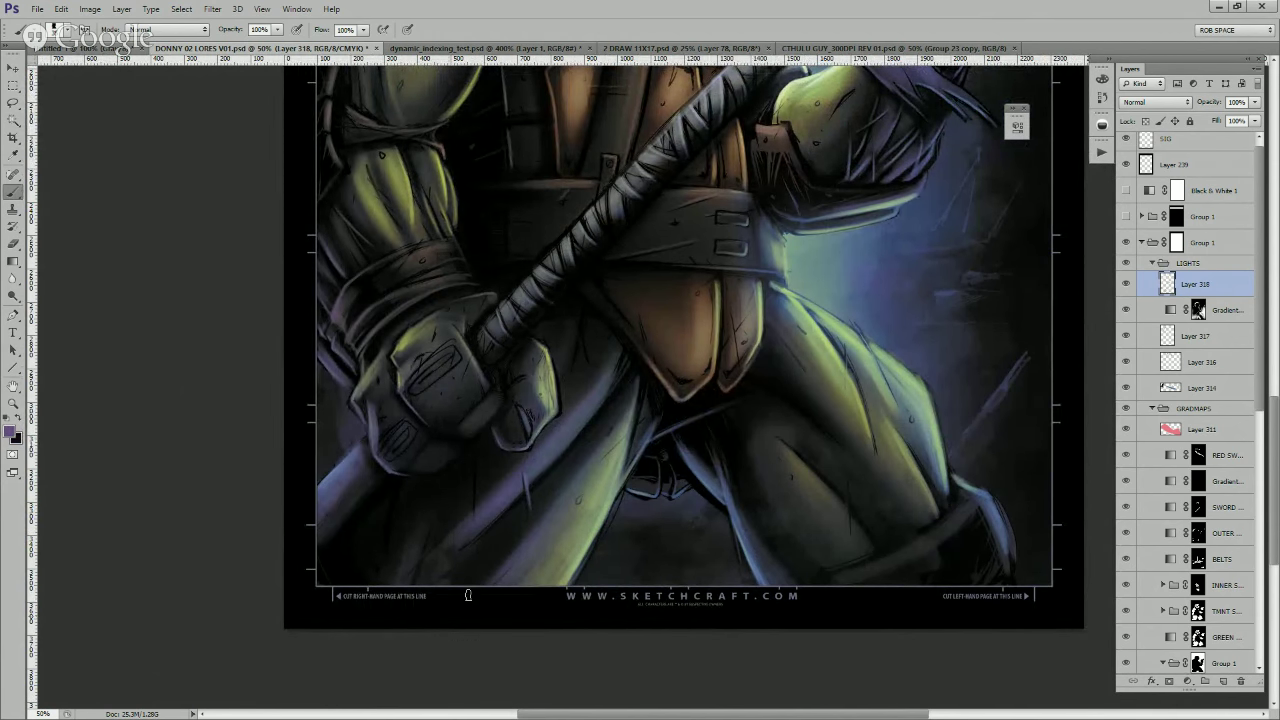
# - Touch up the hanging straps and deepen the shadow between the legs with near-black
pyautogui.moveTo(817, 493); pyautogui.dragTo(643, 483)
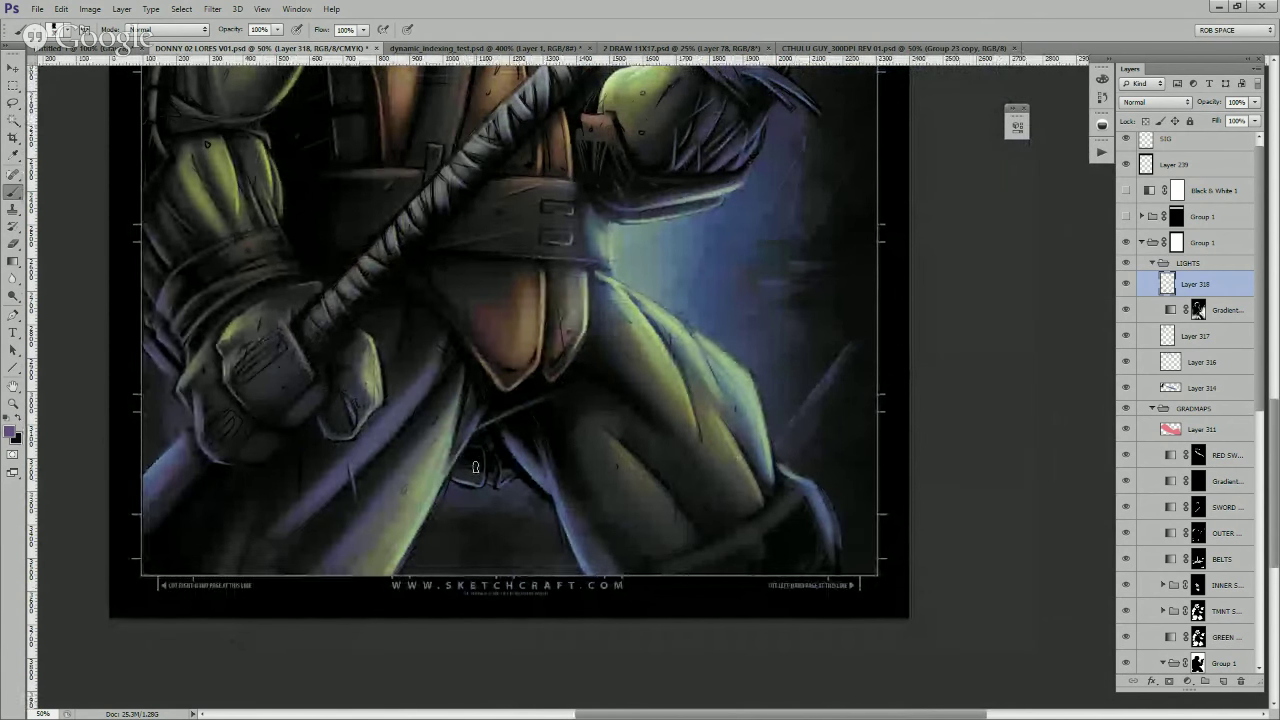
pyautogui.moveTo(484, 452); pyautogui.dragTo(495, 493)
pyautogui.press('x')
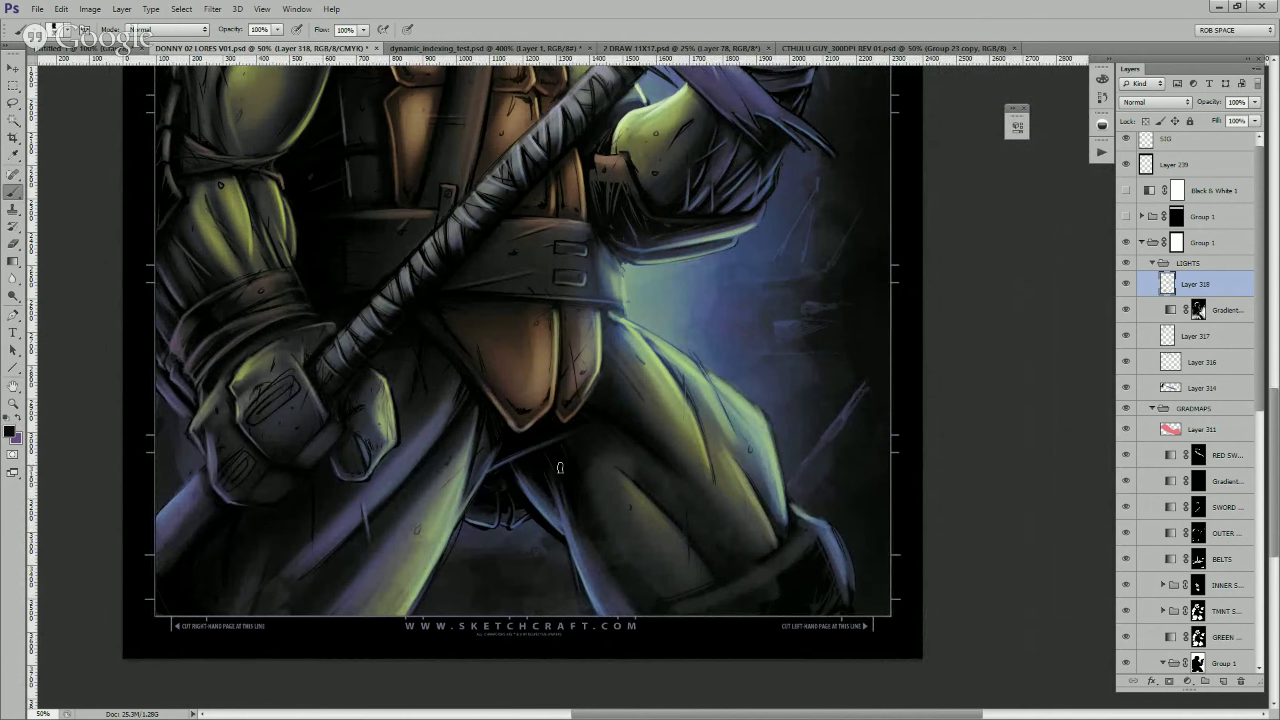
pyautogui.moveTo(860, 529); pyautogui.dragTo(815, 527)
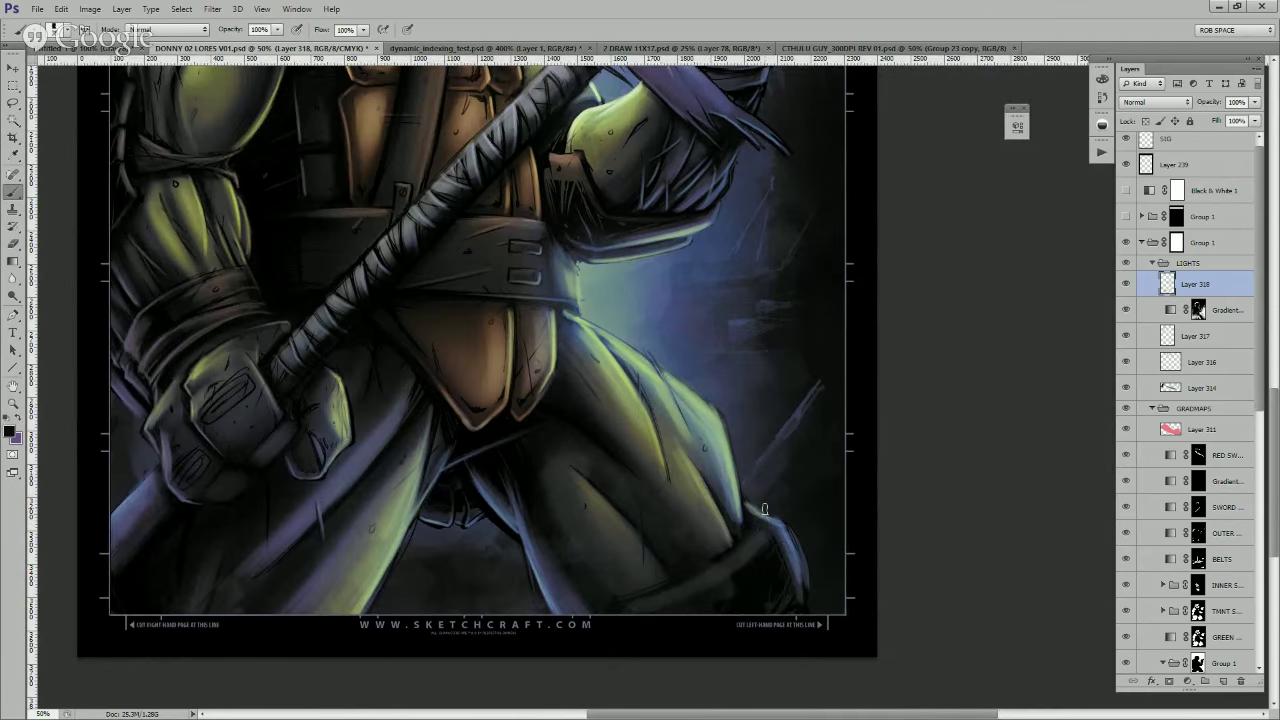
# - Sample purples around the far knee and paint purple light along the knee pad's band
pyautogui.keyDown('alt'); pyautogui.click(740, 505); pyautogui.keyUp('alt')
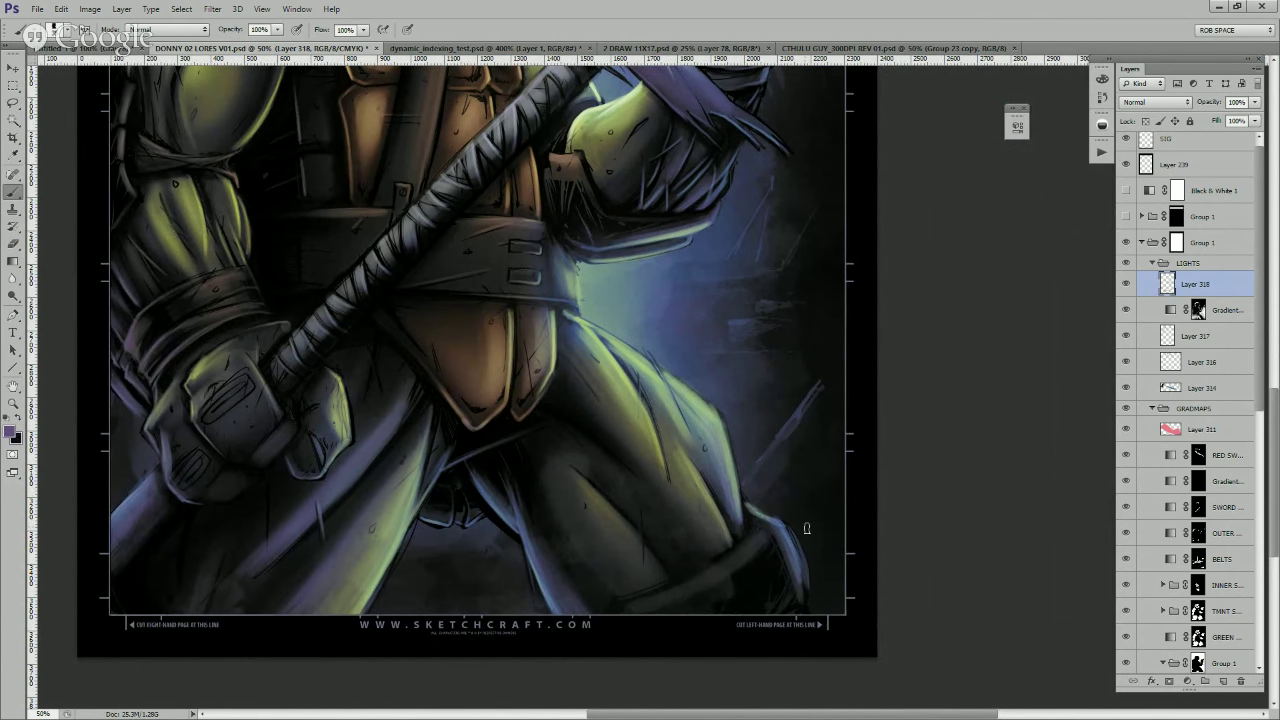
pyautogui.moveTo(783, 505)
pyautogui.mouseDown()
pyautogui.moveTo(700, 471)
pyautogui.moveTo(709, 542)
pyautogui.moveTo(634, 535)
pyautogui.mouseUp()
pyautogui.keyDown('alt'); pyautogui.click(703, 510); pyautogui.keyUp('alt')
pyautogui.keyDown('alt'); pyautogui.click(699, 503); pyautogui.keyUp('alt')
pyautogui.keyDown('alt'); pyautogui.click(696, 488); pyautogui.keyUp('alt')
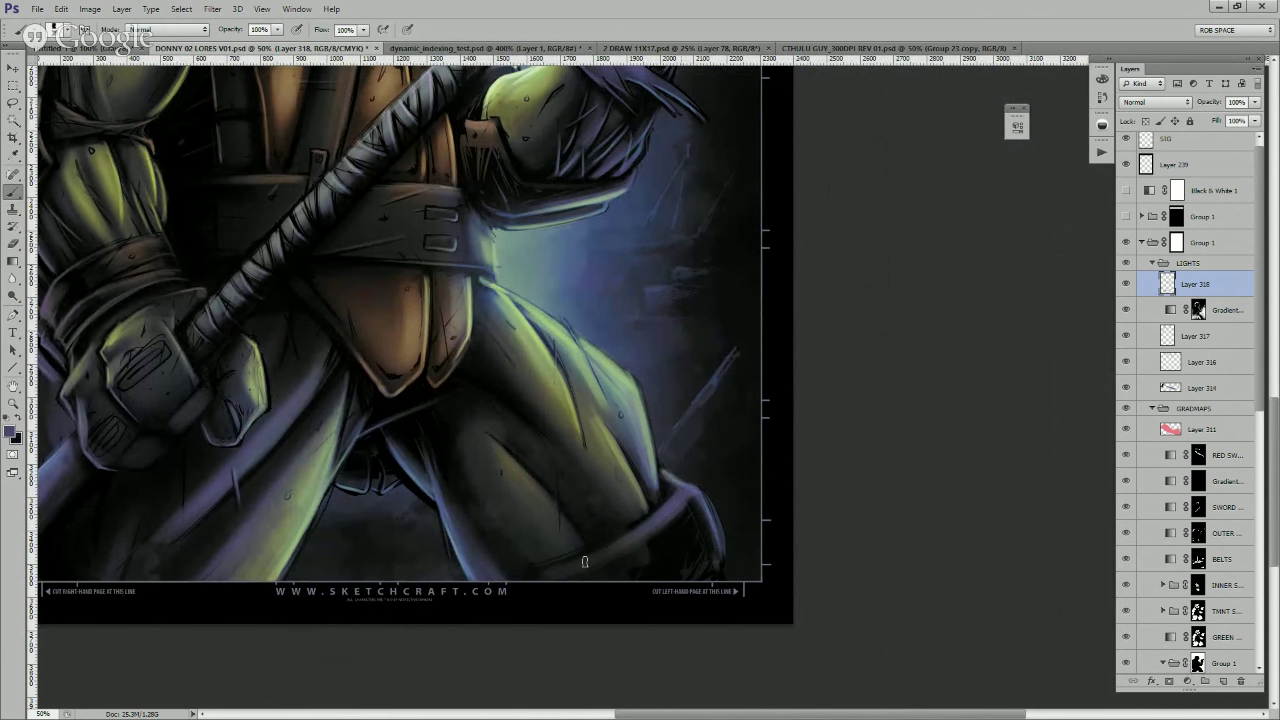
# - Sample near-black and the background's deep blue, and refine the knee pad's outer edge
pyautogui.keyDown('alt'); pyautogui.click(667, 488); pyautogui.keyUp('alt')
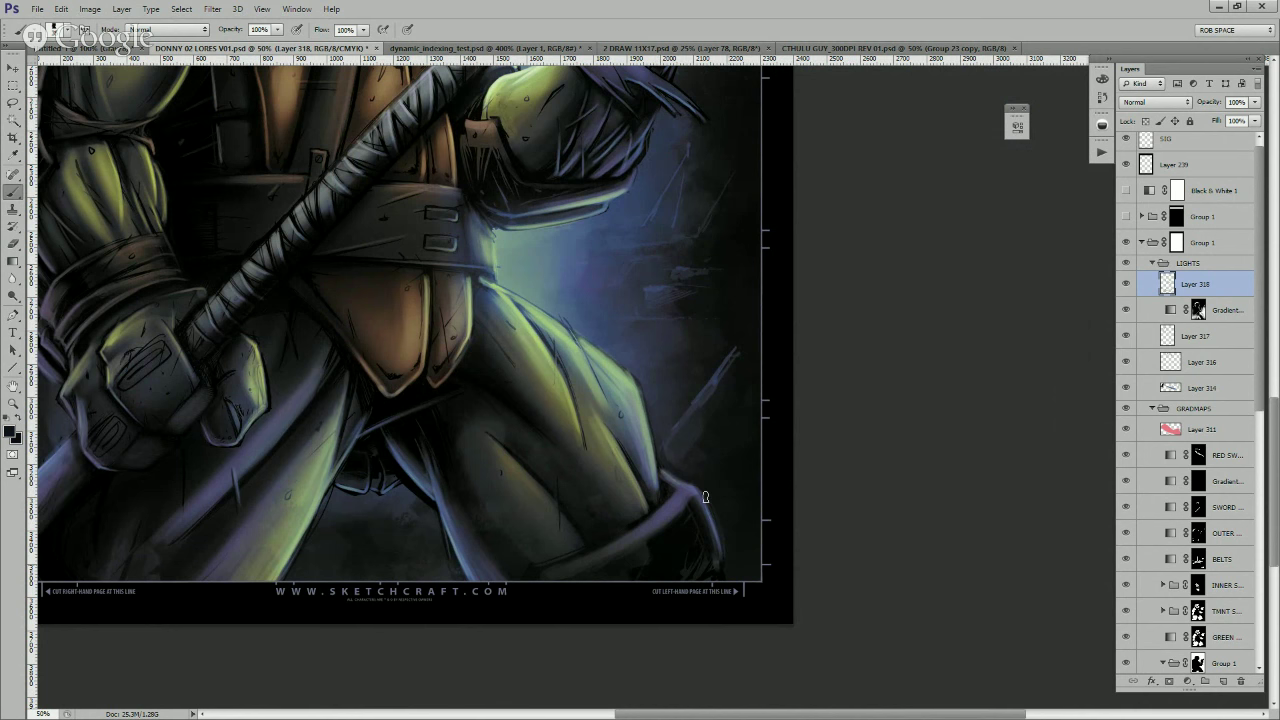
pyautogui.keyDown('alt'); pyautogui.click(676, 465); pyautogui.keyUp('alt')
pyautogui.keyDown('alt'); pyautogui.click(696, 424); pyautogui.keyUp('alt')
pyautogui.keyDown('alt'); pyautogui.click(697, 408); pyautogui.keyUp('alt')
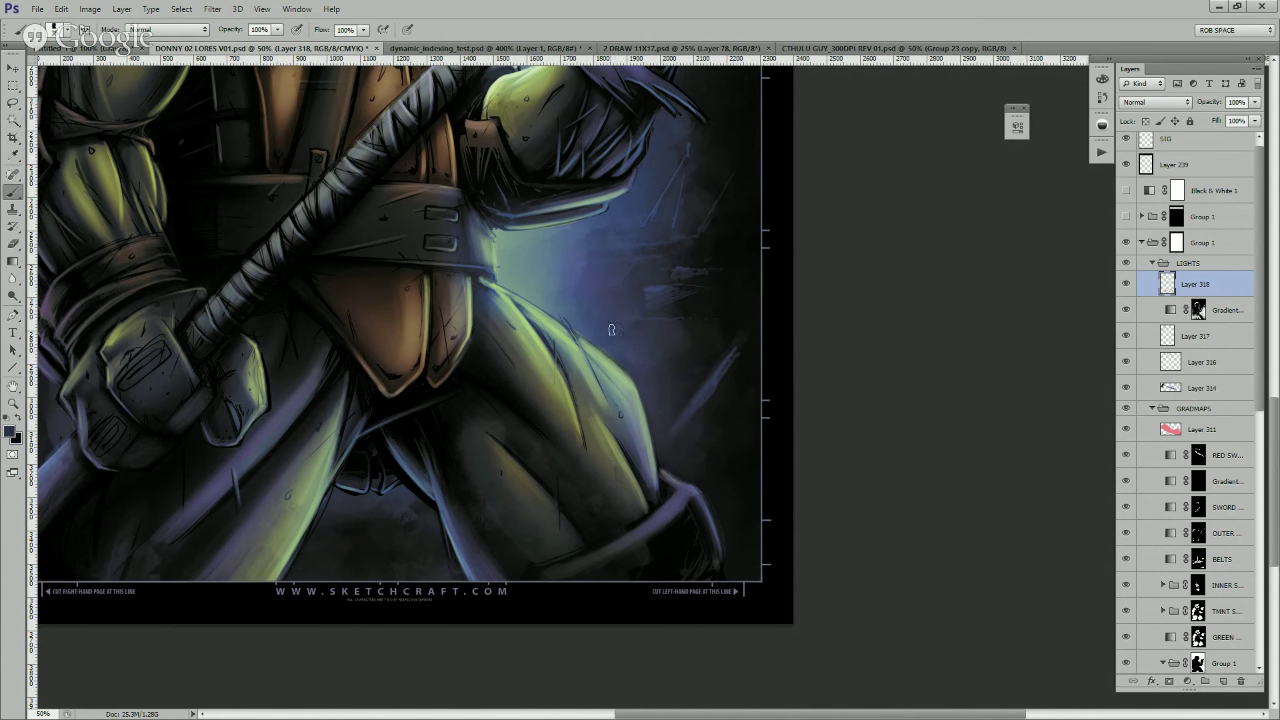
# - Sample blues and light green from the background glow beside the belt and blend the light around the belt's end
pyautogui.moveTo(596, 294); pyautogui.dragTo(602, 363)
pyautogui.keyDown('alt'); pyautogui.click(582, 336); pyautogui.keyUp('alt')
pyautogui.moveTo(553, 328); pyautogui.dragTo(609, 368)
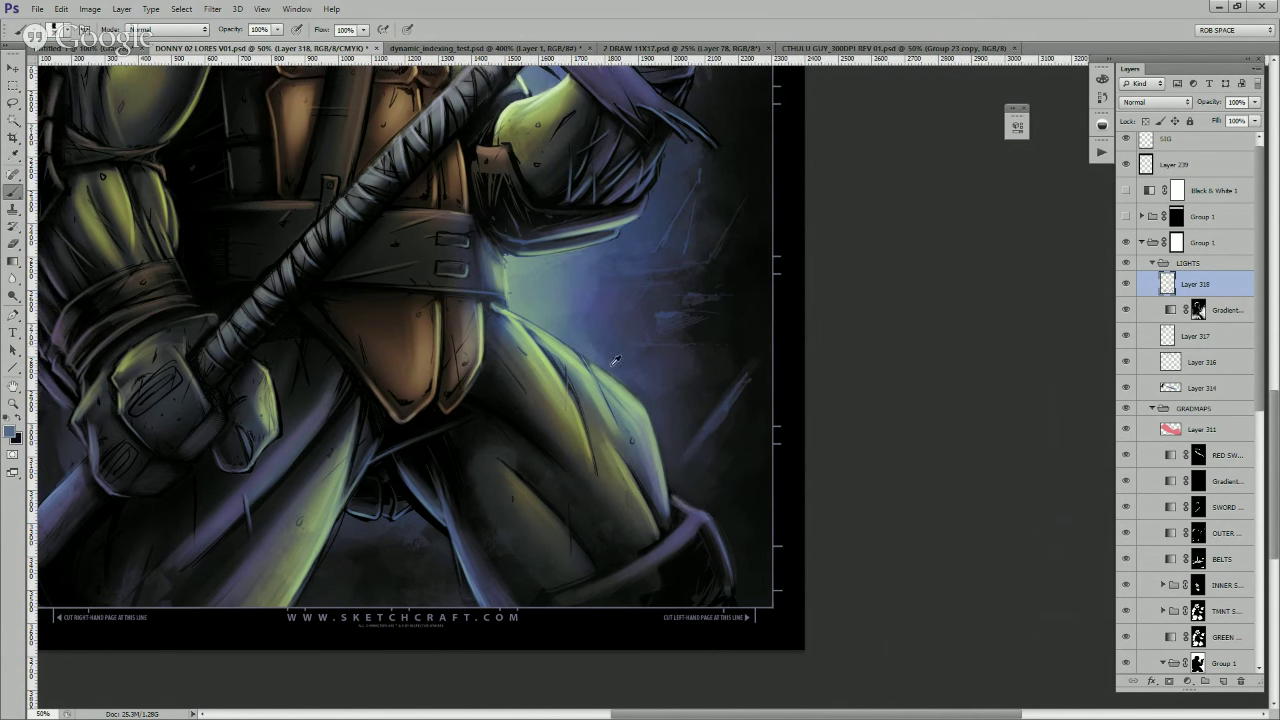
pyautogui.scroll(2, 557, 326)
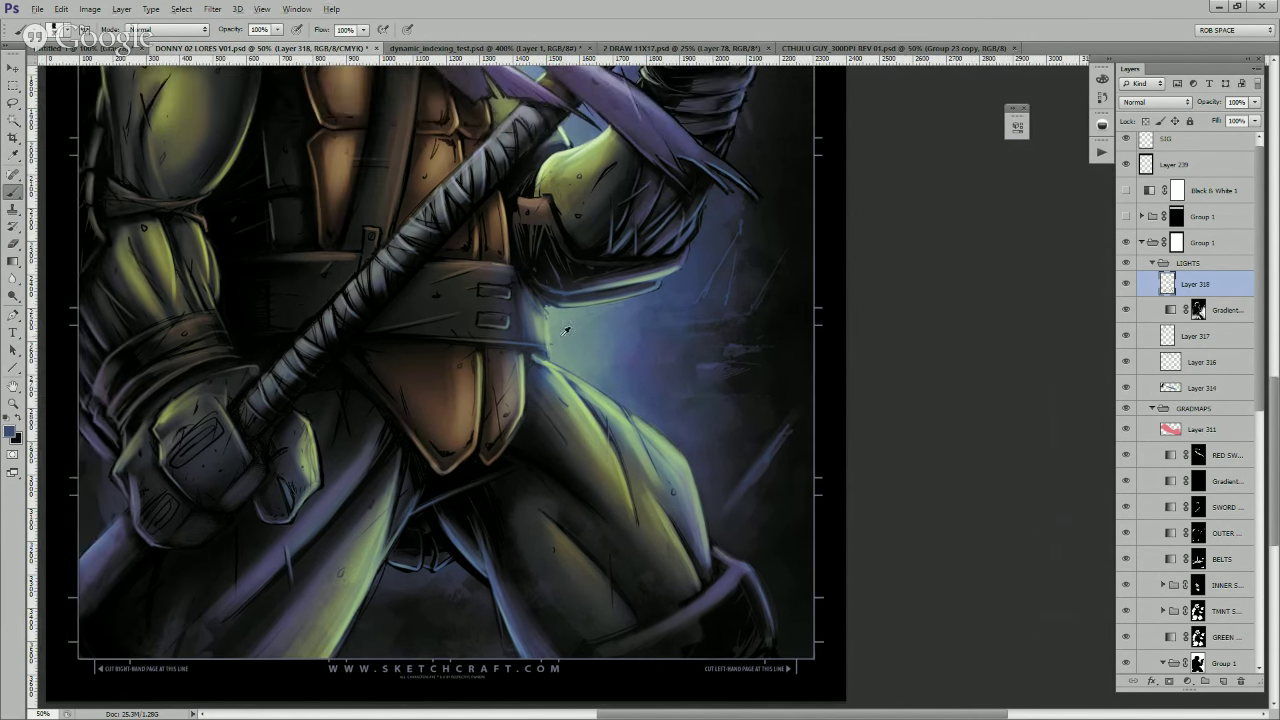
pyautogui.keyDown('alt'); pyautogui.click(553, 338); pyautogui.keyUp('alt')
pyautogui.moveTo(635, 376); pyautogui.dragTo(612, 325)
pyautogui.keyDown('alt'); pyautogui.click(567, 320); pyautogui.keyUp('alt')
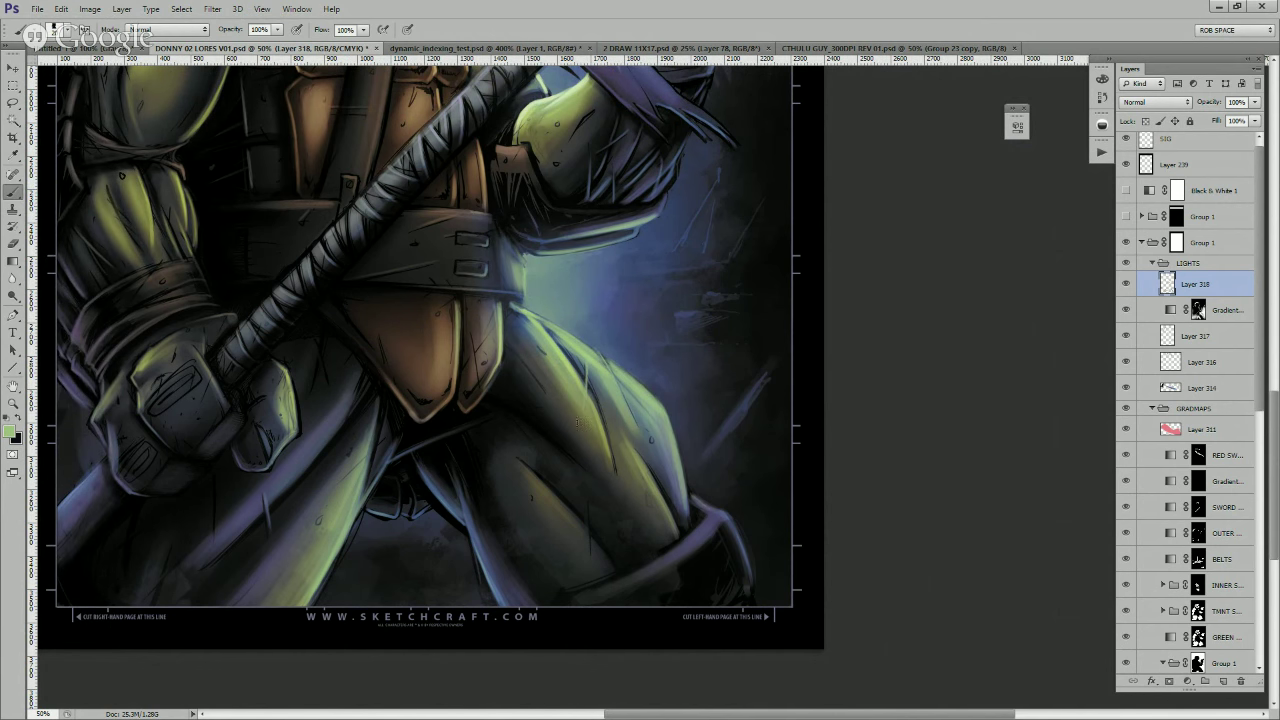
# - Undo the last three brush strokes and sample an olive green from the lowered forearm as the painting color
pyautogui.moveTo(524, 464); pyautogui.dragTo(562, 506)
pyautogui.hotkey('ctrl', 'alt', 'z')
pyautogui.hotkey('ctrl', 'alt', 'z')
pyautogui.hotkey('ctrl', 'alt', 'z')
pyautogui.moveTo(557, 360); pyautogui.dragTo(575, 372)
pyautogui.press('x')
pyautogui.keyDown('alt'); pyautogui.click(187, 236); pyautogui.keyUp('alt')
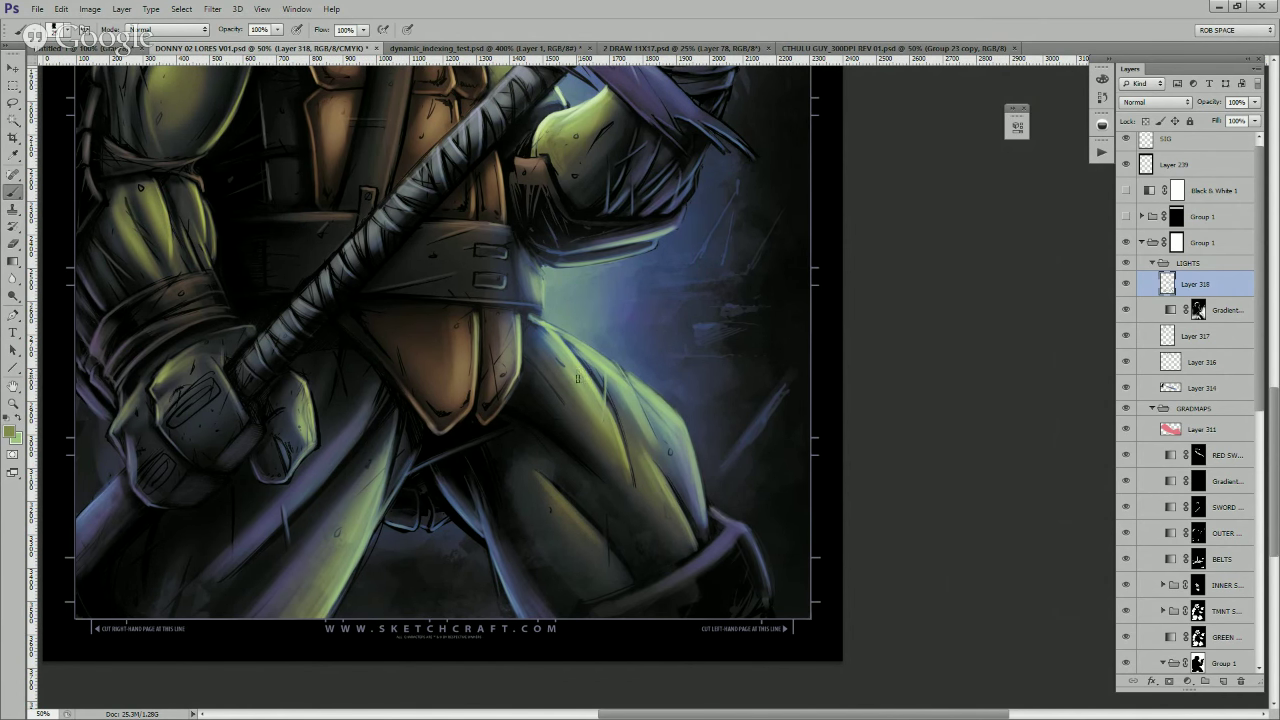
# - Sample dark brown from the narrow shell plate below the belt and shade that plate and the belt's lower edge
pyautogui.moveTo(658, 383); pyautogui.dragTo(772, 468)
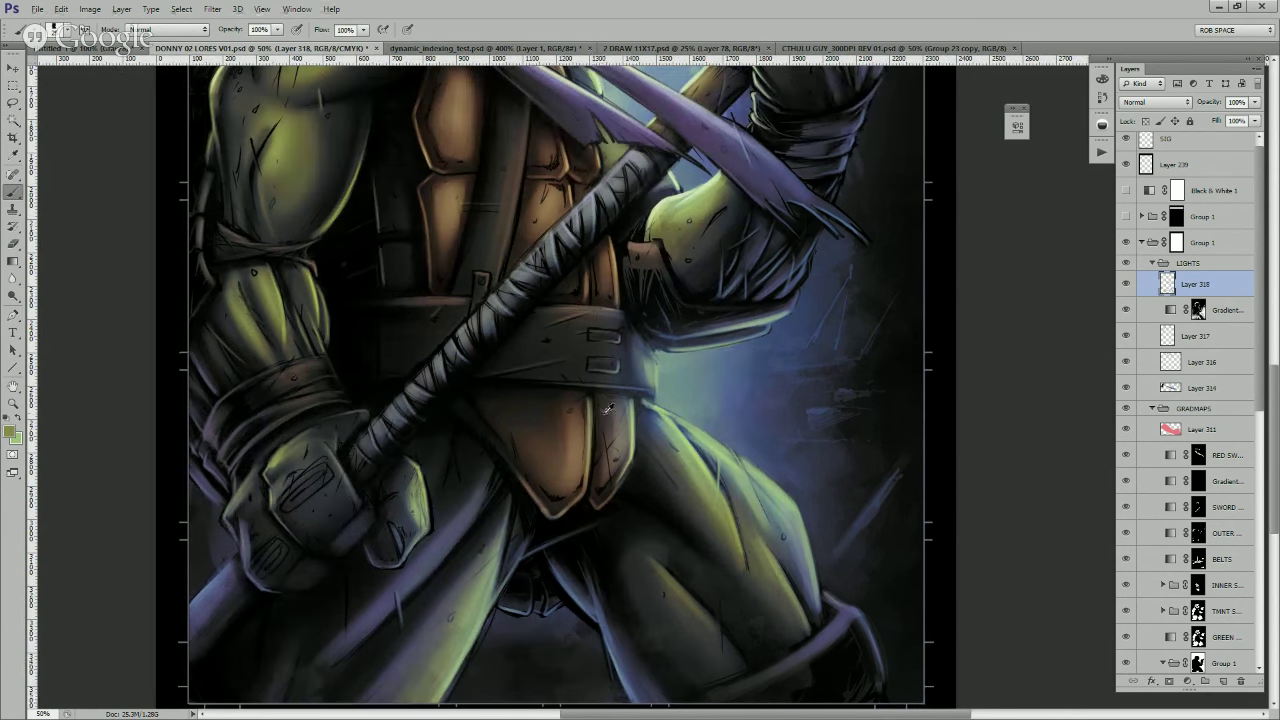
pyautogui.keyDown('alt'); pyautogui.click(610, 409); pyautogui.keyUp('alt')
pyautogui.moveTo(614, 414); pyautogui.dragTo(610, 468)
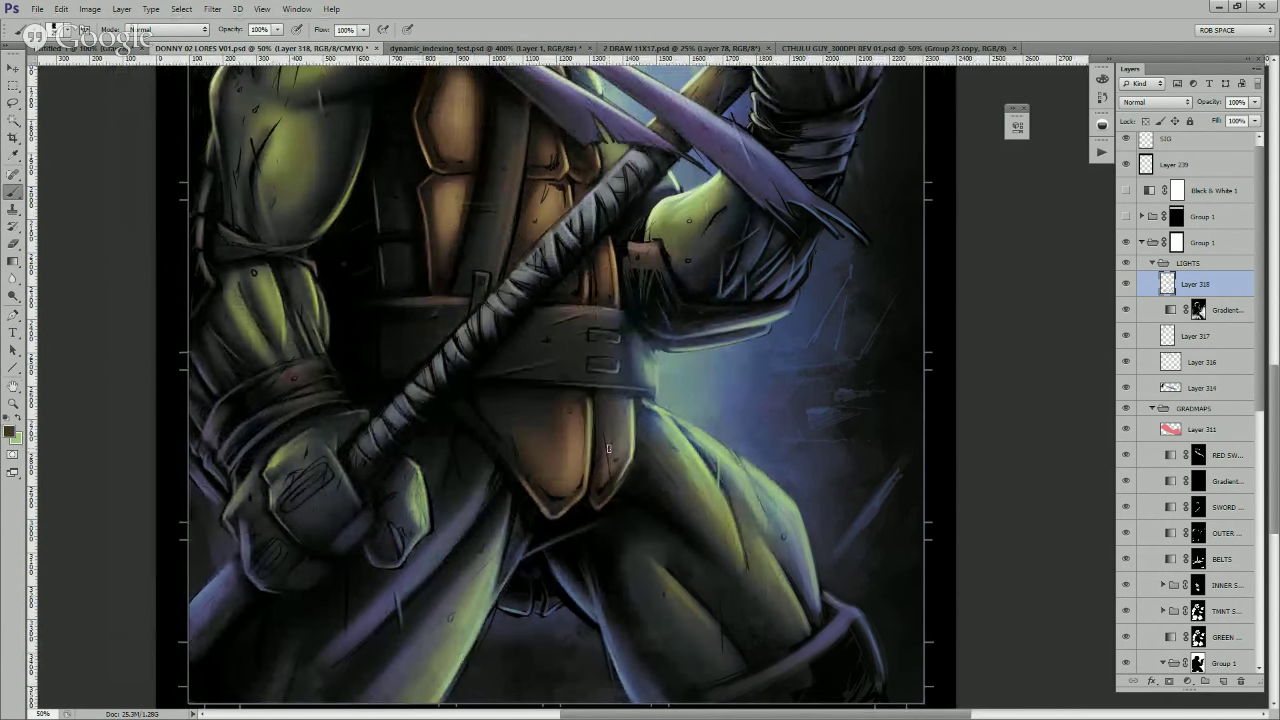
pyautogui.moveTo(660, 385); pyautogui.dragTo(652, 418)
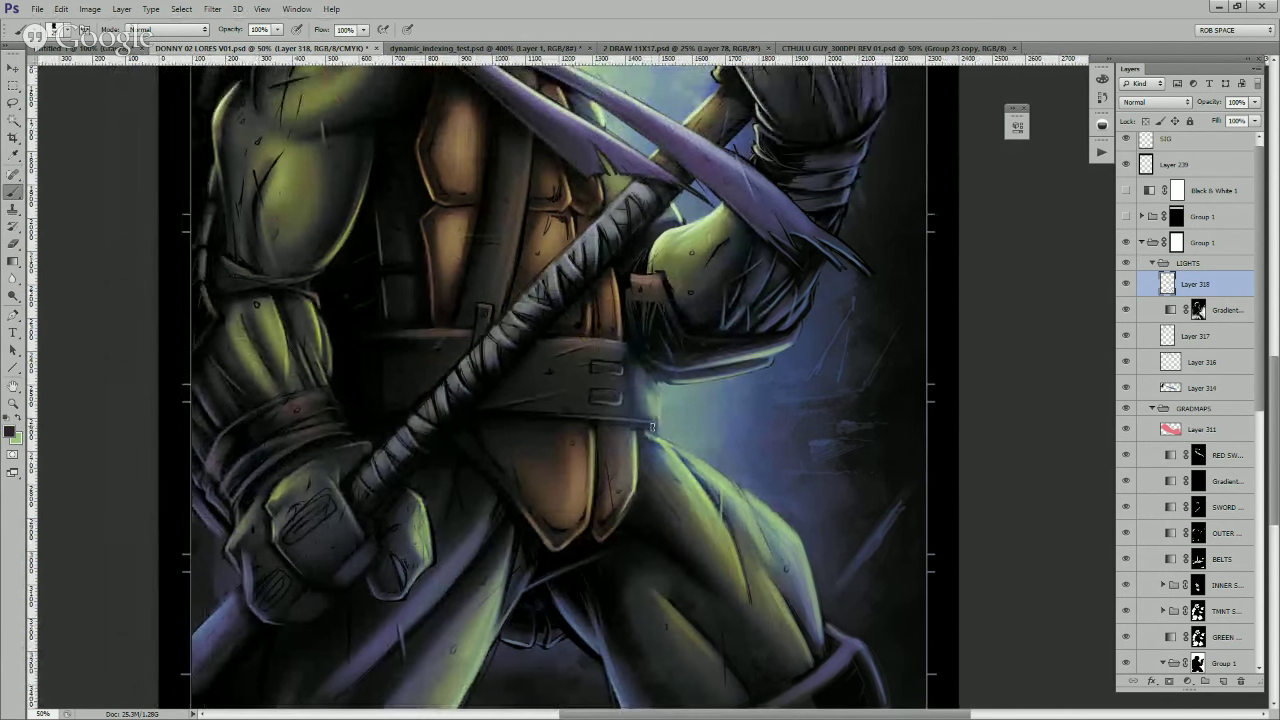
pyautogui.moveTo(577, 458); pyautogui.dragTo(620, 460)
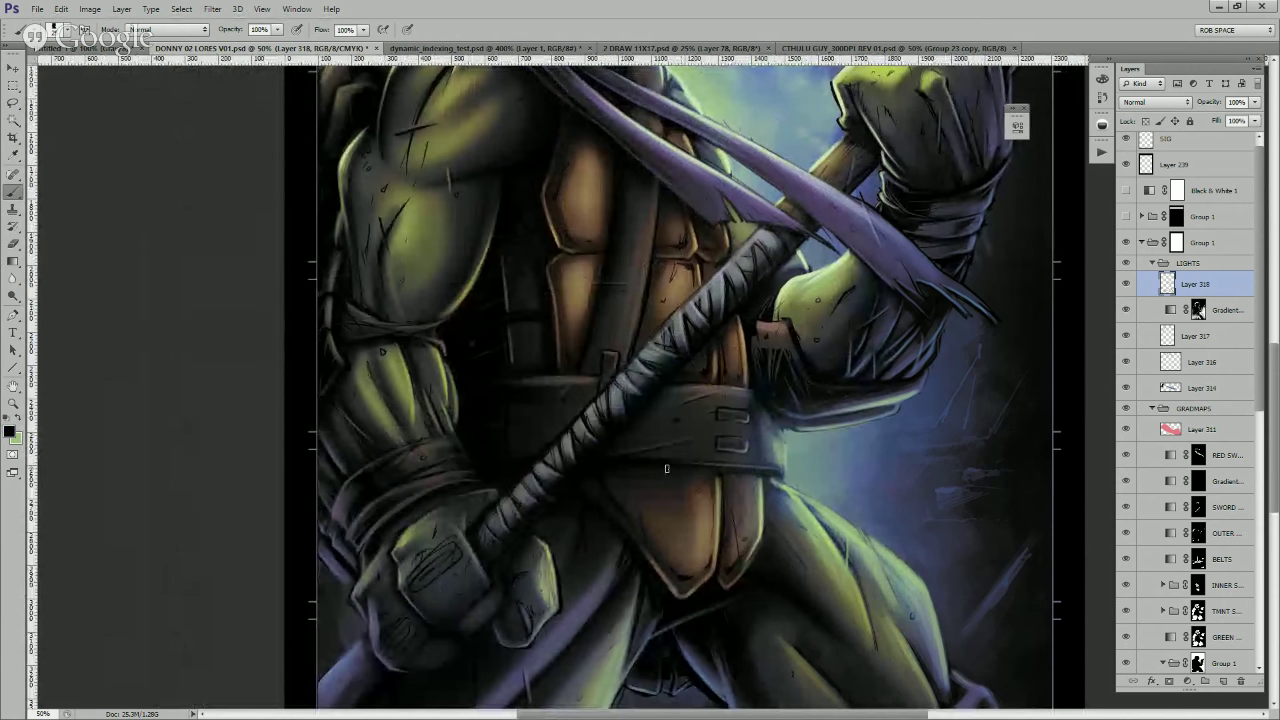
# - Check the torso and the whole illustration at 16.67% zoom, and return to the brush
pyautogui.moveTo(787, 442); pyautogui.dragTo(801, 482)
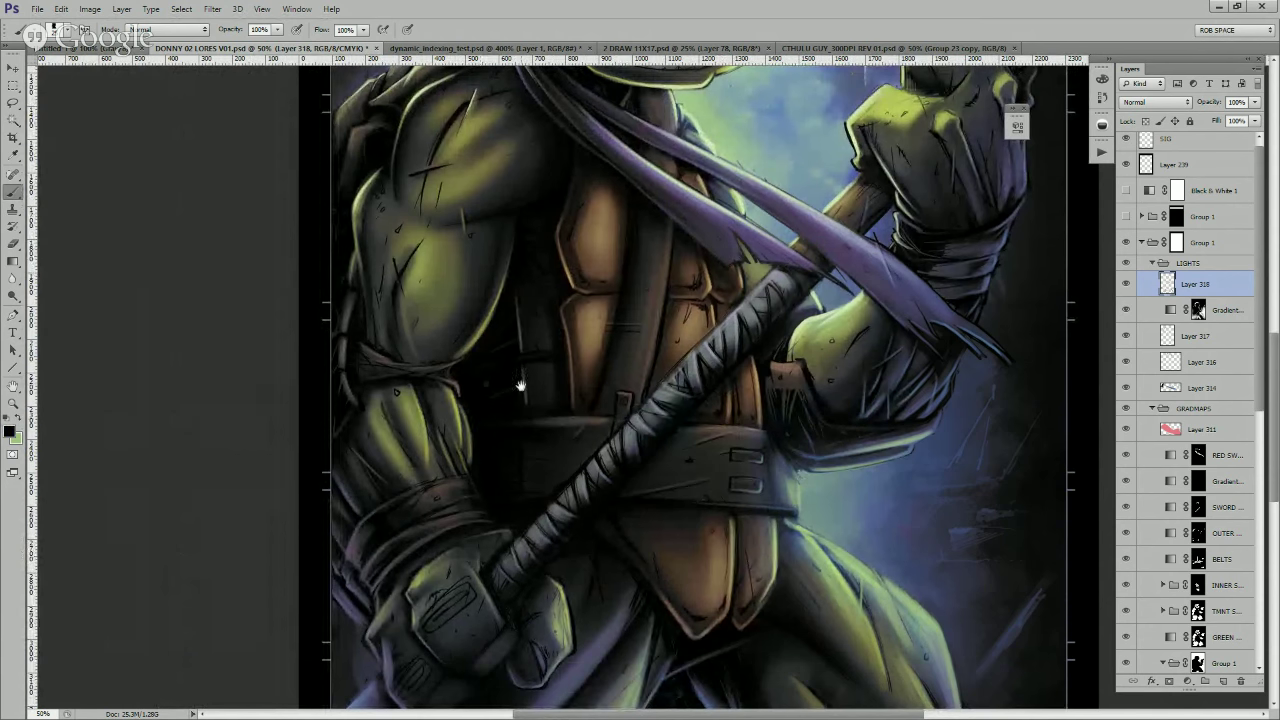
pyautogui.moveTo(521, 386); pyautogui.dragTo(515, 413)
pyautogui.moveTo(533, 341); pyautogui.dragTo(516, 442)
pyautogui.press('z')
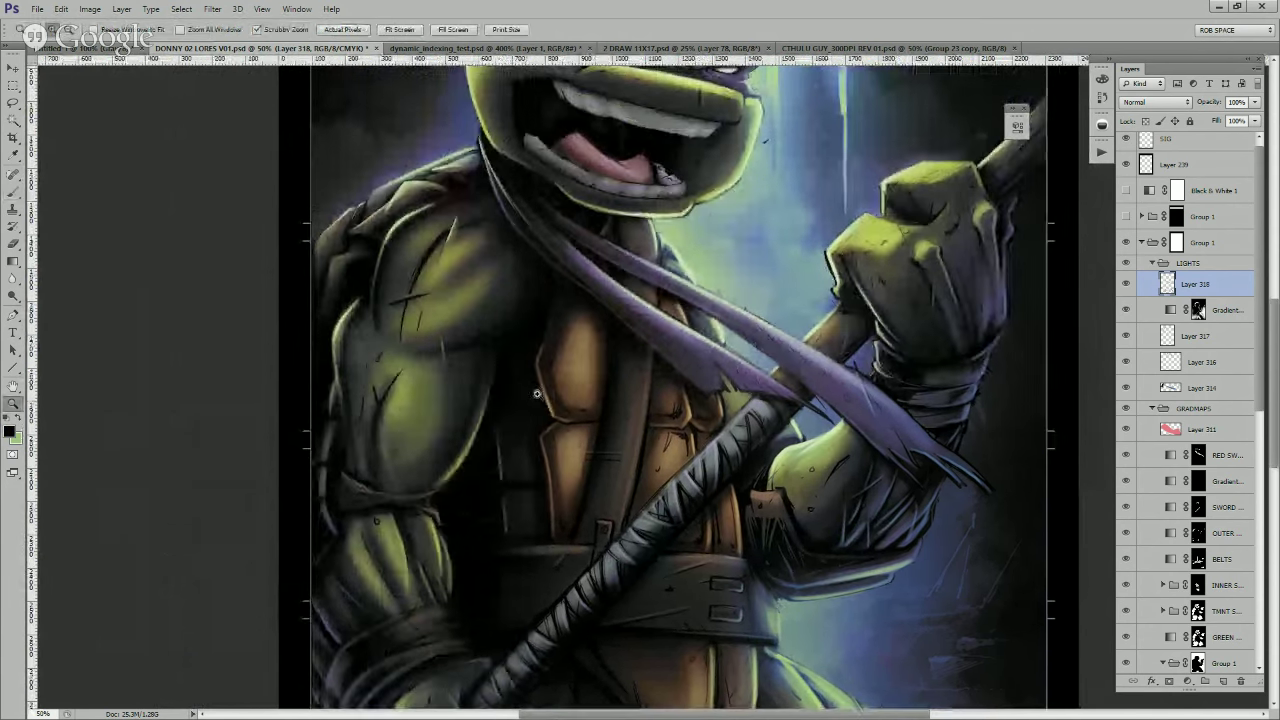
pyautogui.keyDown('alt'); pyautogui.click(537, 394); pyautogui.keyUp('alt')
pyautogui.keyDown('alt'); pyautogui.click(590, 396); pyautogui.keyUp('alt')
pyautogui.keyDown('alt'); pyautogui.click(637, 398); pyautogui.keyUp('alt')
pyautogui.press('b')
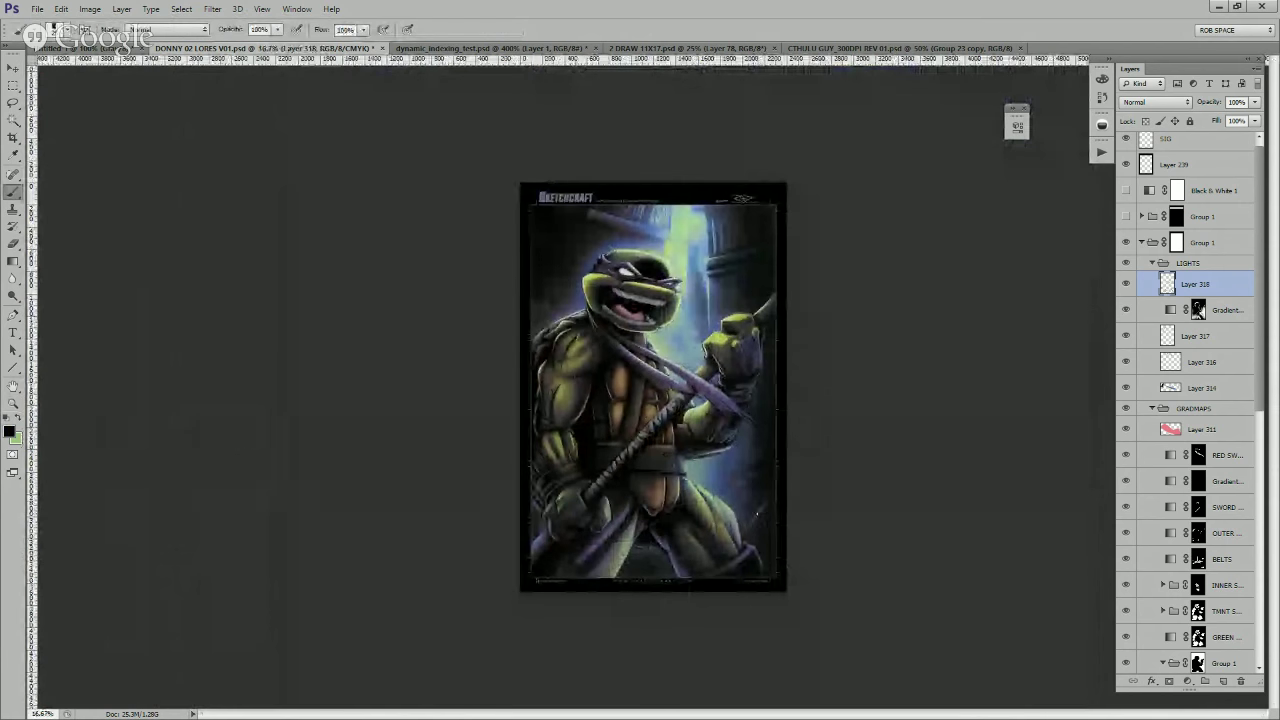
# - Zoom the illustration to 25%, cycle through the screen modes and settle on full screen mode with the menu bar
pyautogui.press('z')
pyautogui.click(757, 513)
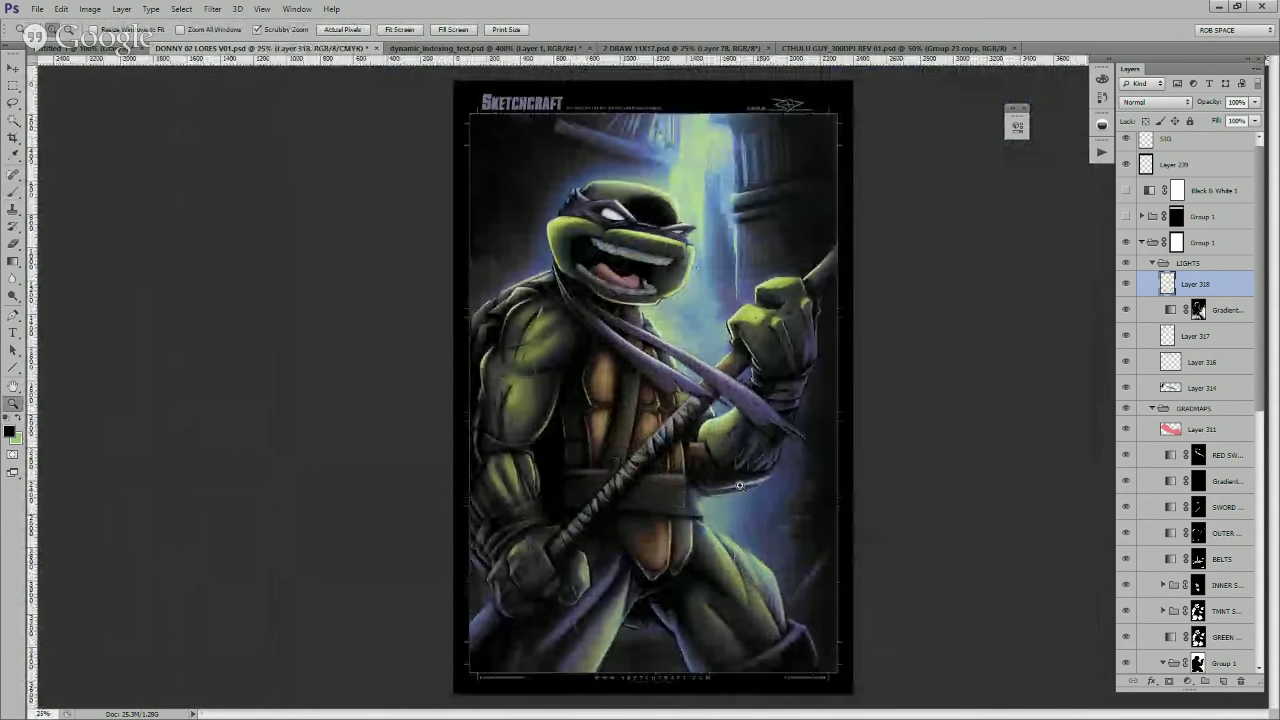
pyautogui.press('f')
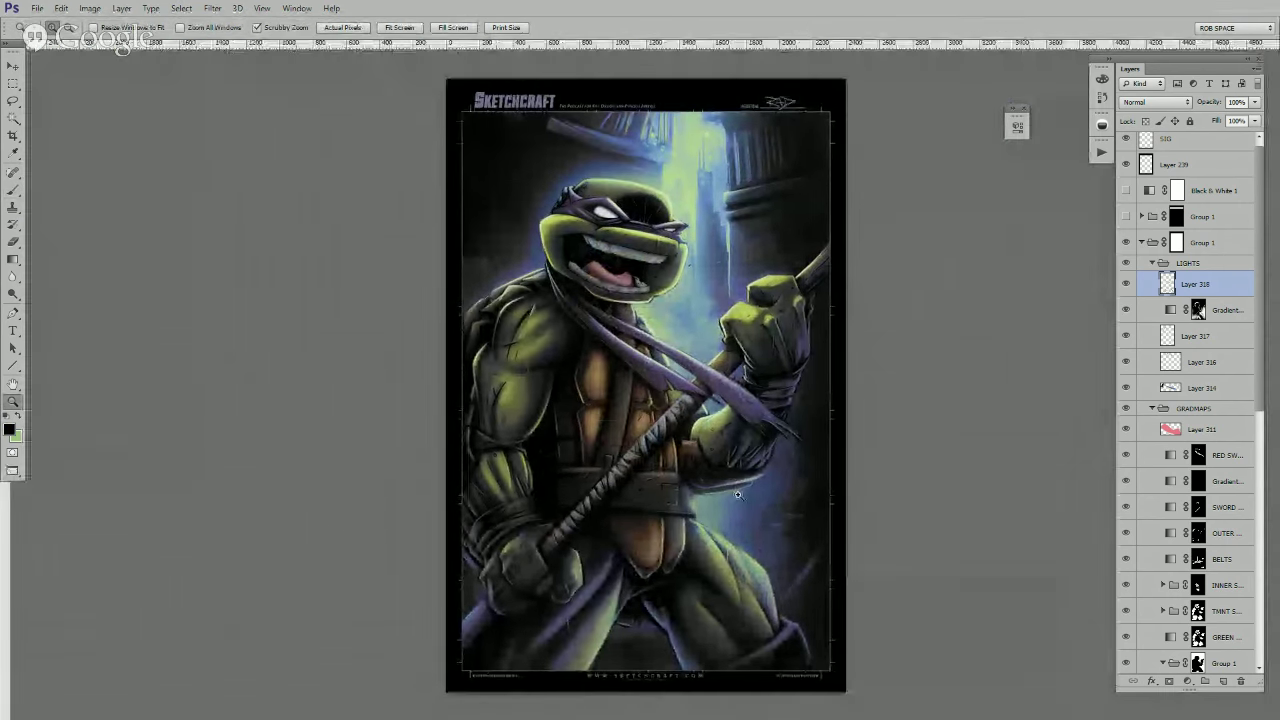
pyautogui.moveTo(752, 520); pyautogui.dragTo(733, 451)
pyautogui.press('f')
pyautogui.press('f')
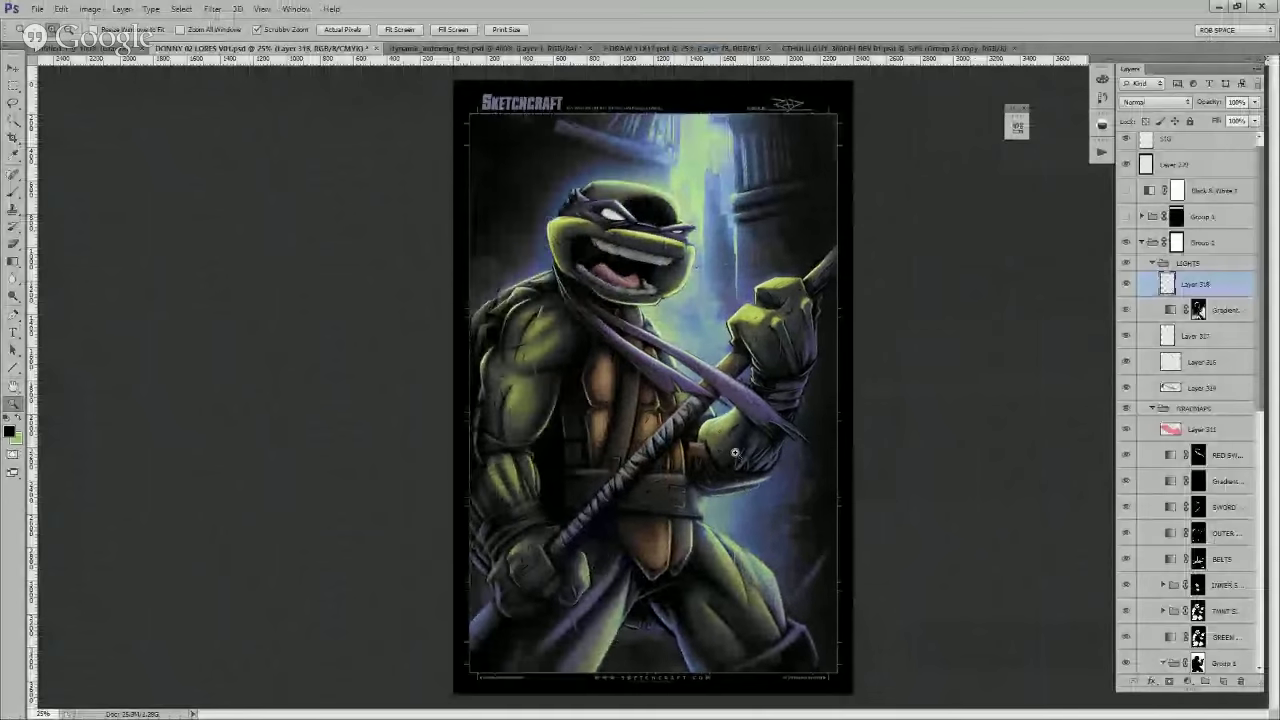
pyautogui.press('f')
pyautogui.press('f')
pyautogui.press('f')
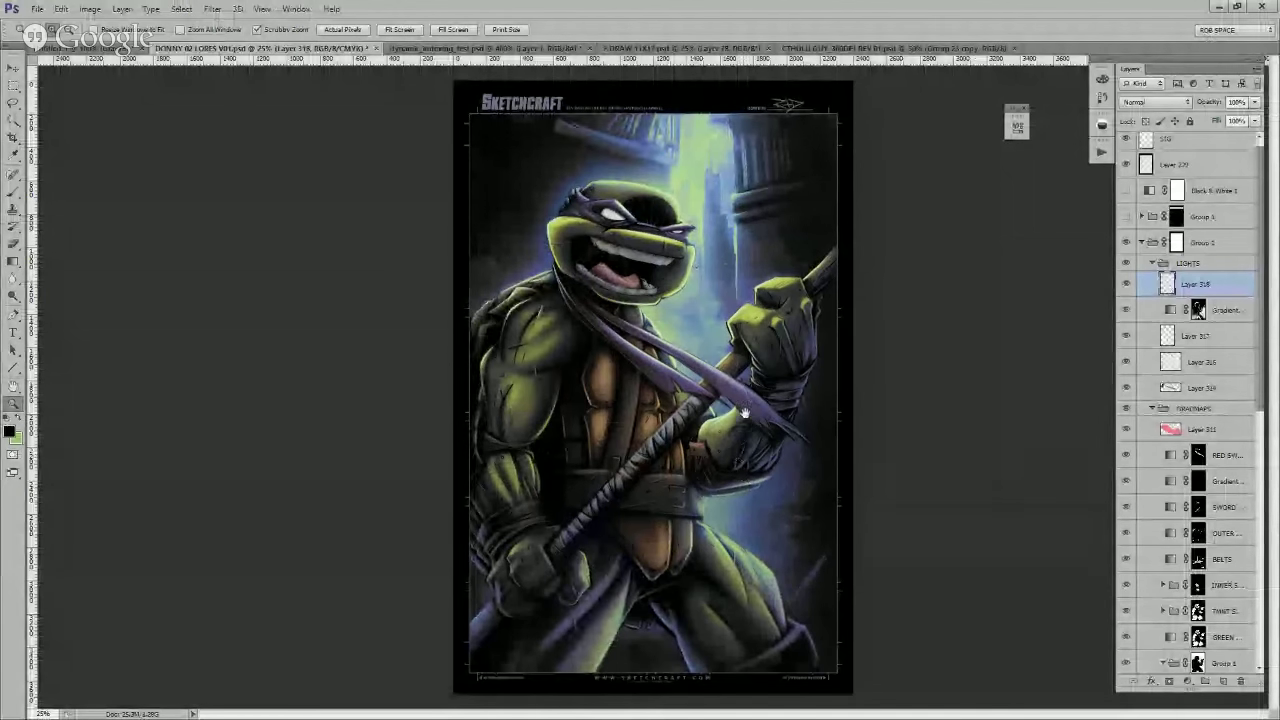
pyautogui.press('f')
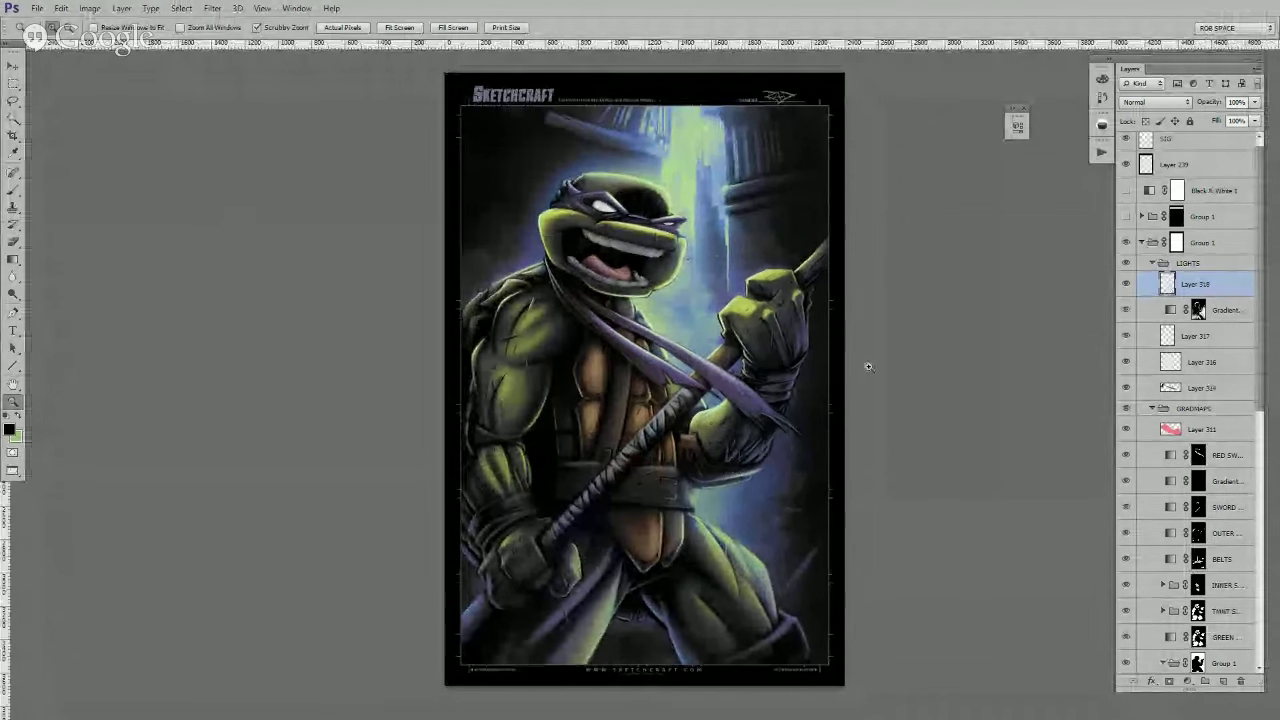
# - Change the canvas surround in full screen mode to dark gray and reposition the illustration
pyautogui.rightClick(918, 413)
pyautogui.click(957, 452)
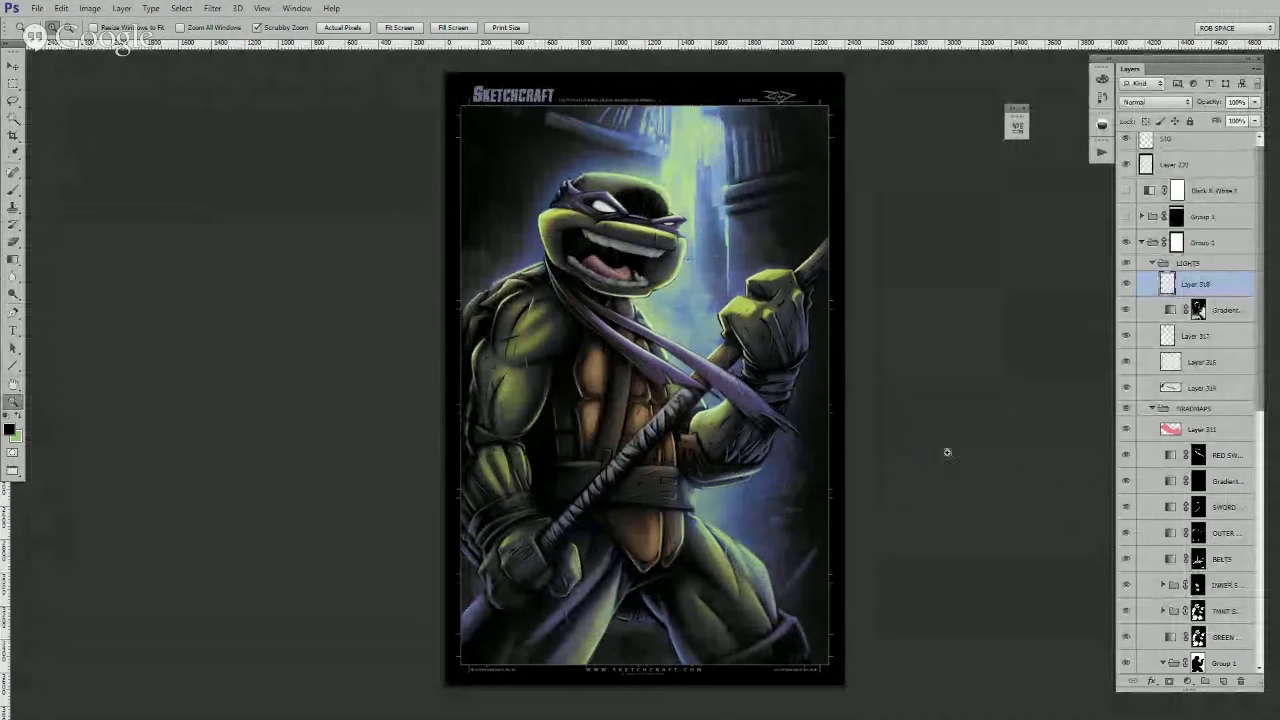
pyautogui.moveTo(854, 517); pyautogui.dragTo(859, 492)
# - Choose a different brush preset for the glow and sample teal beside the belt and light green from the background light
pyautogui.press('b')
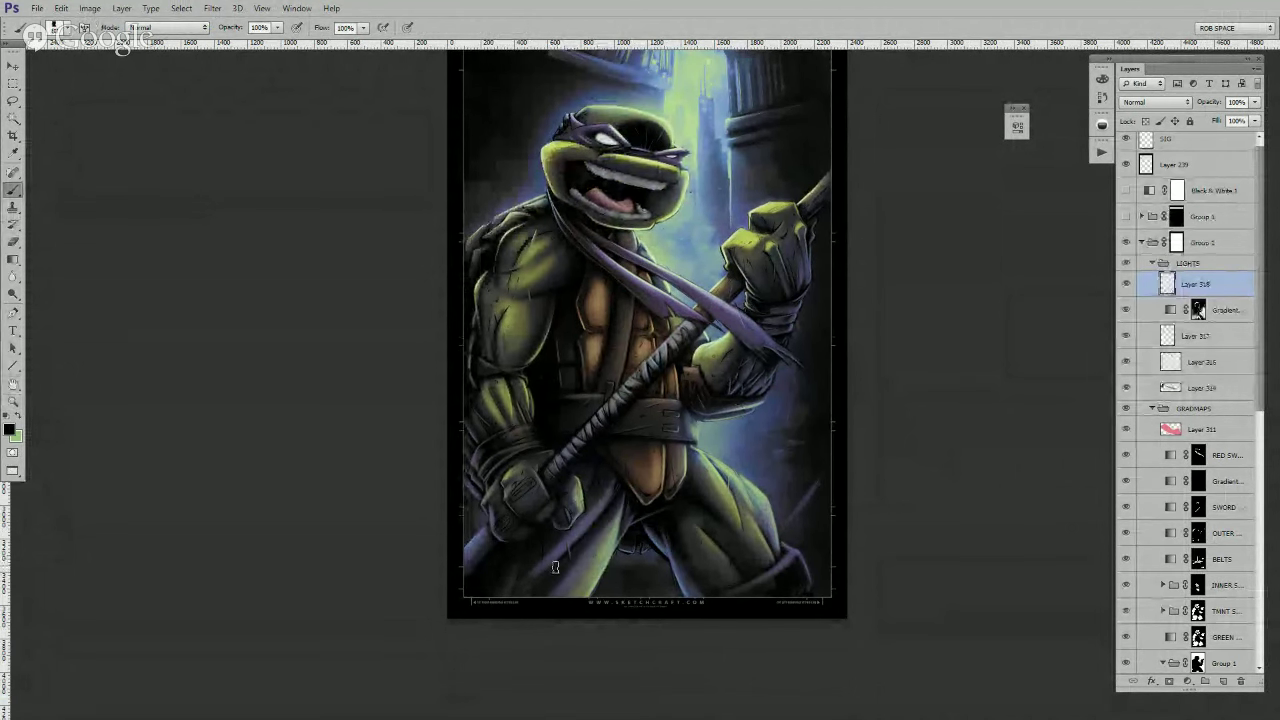
pyautogui.rightClick(548, 578)
pyautogui.click(615, 417)
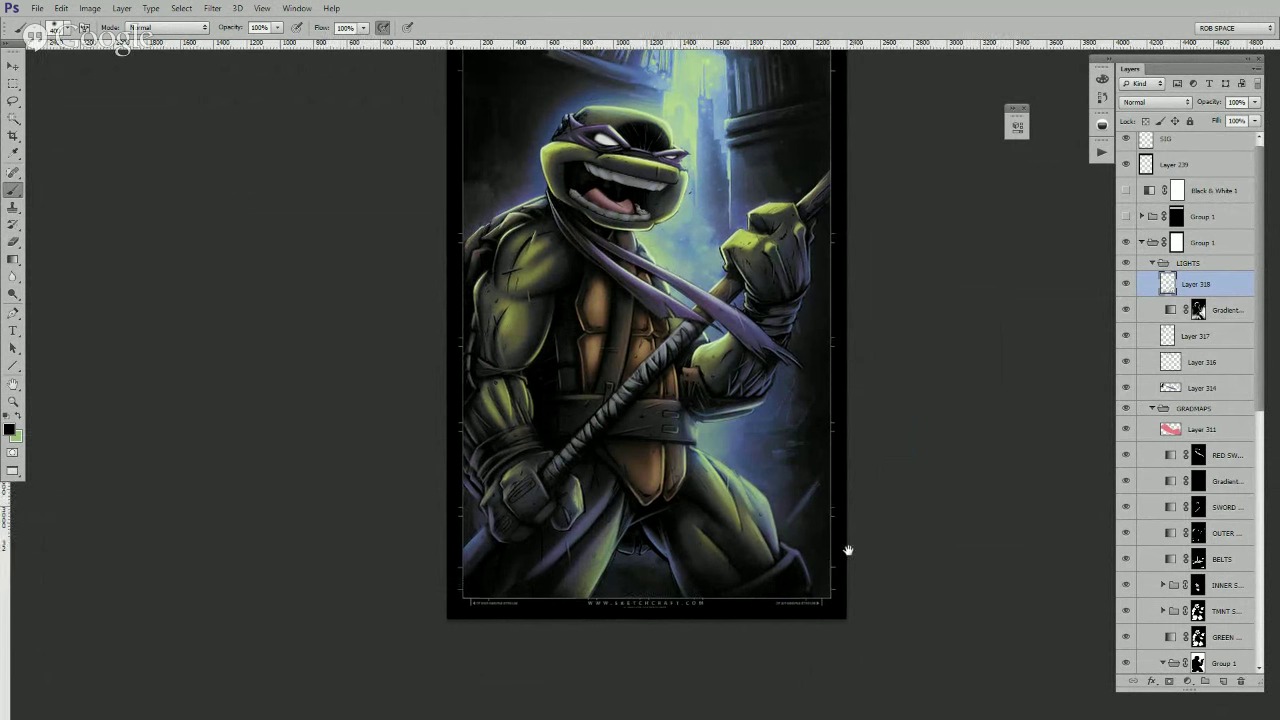
pyautogui.moveTo(848, 550); pyautogui.dragTo(835, 582)
pyautogui.keyDown('alt'); pyautogui.click(713, 492); pyautogui.keyUp('alt')
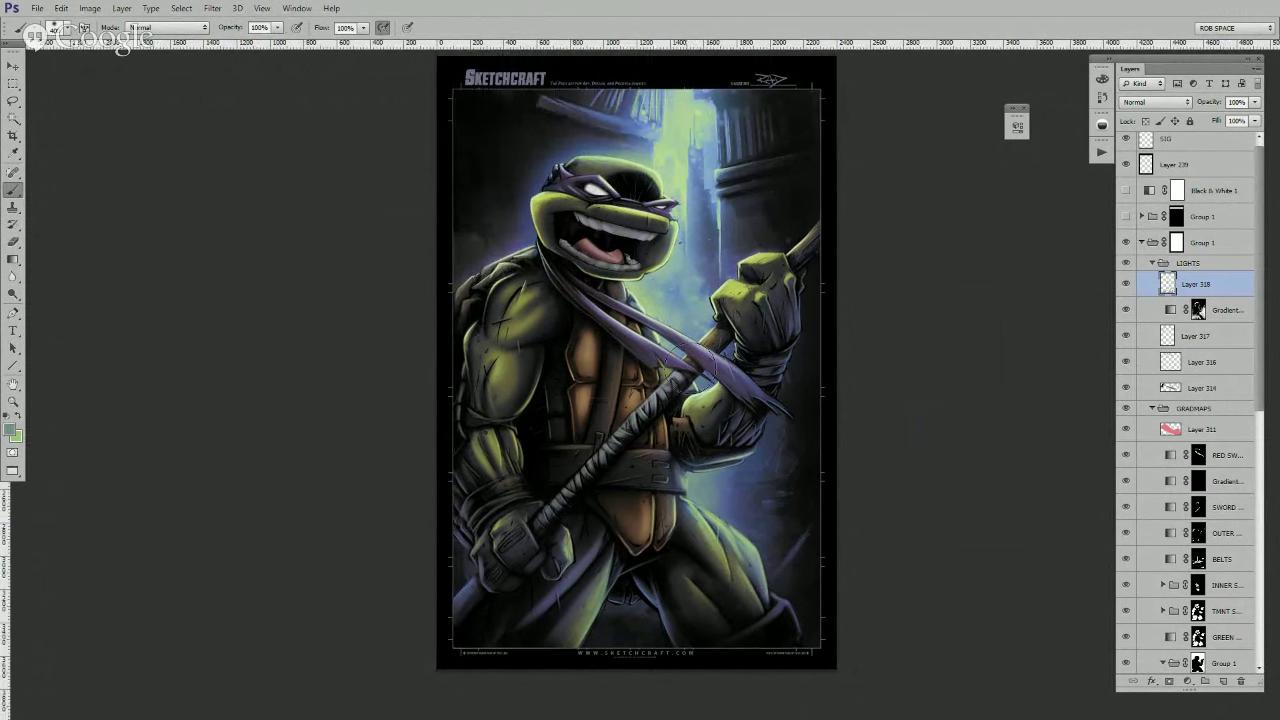
pyautogui.keyDown('alt'); pyautogui.click(681, 170); pyautogui.keyUp('alt')
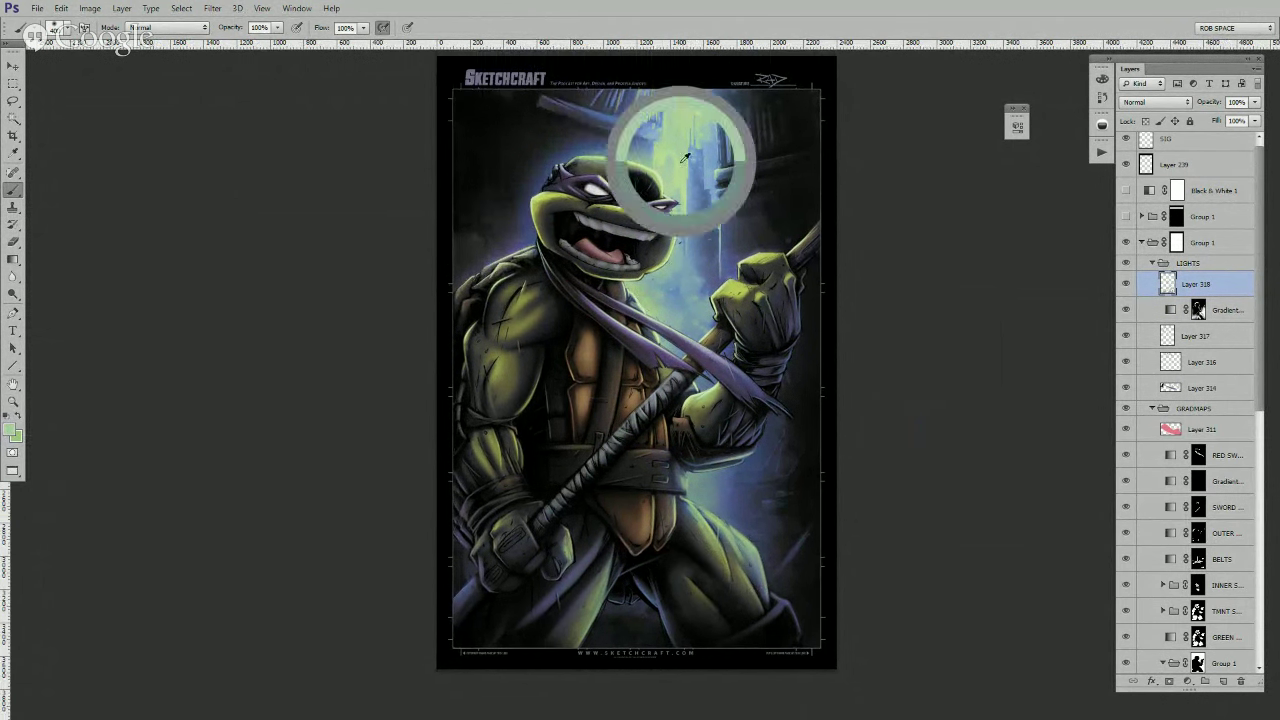
# - Brush soft glow around the head and behind the shoulder on Layer 318, resampling colors from the background light
pyautogui.moveTo(656, 302)
pyautogui.mouseDown()
pyautogui.moveTo(694, 202)
pyautogui.moveTo(685, 228)
pyautogui.moveTo(704, 240)
pyautogui.moveTo(694, 209)
pyautogui.moveTo(618, 148)
pyautogui.moveTo(699, 182)
pyautogui.mouseUp()
pyautogui.keyDown('alt'); pyautogui.click(551, 267); pyautogui.keyUp('alt')
pyautogui.moveTo(534, 291)
pyautogui.mouseDown()
pyautogui.moveTo(448, 364)
pyautogui.moveTo(443, 424)
pyautogui.moveTo(461, 442)
pyautogui.moveTo(540, 292)
pyautogui.mouseUp()
pyautogui.keyDown('alt'); pyautogui.click(686, 192); pyautogui.keyUp('alt')
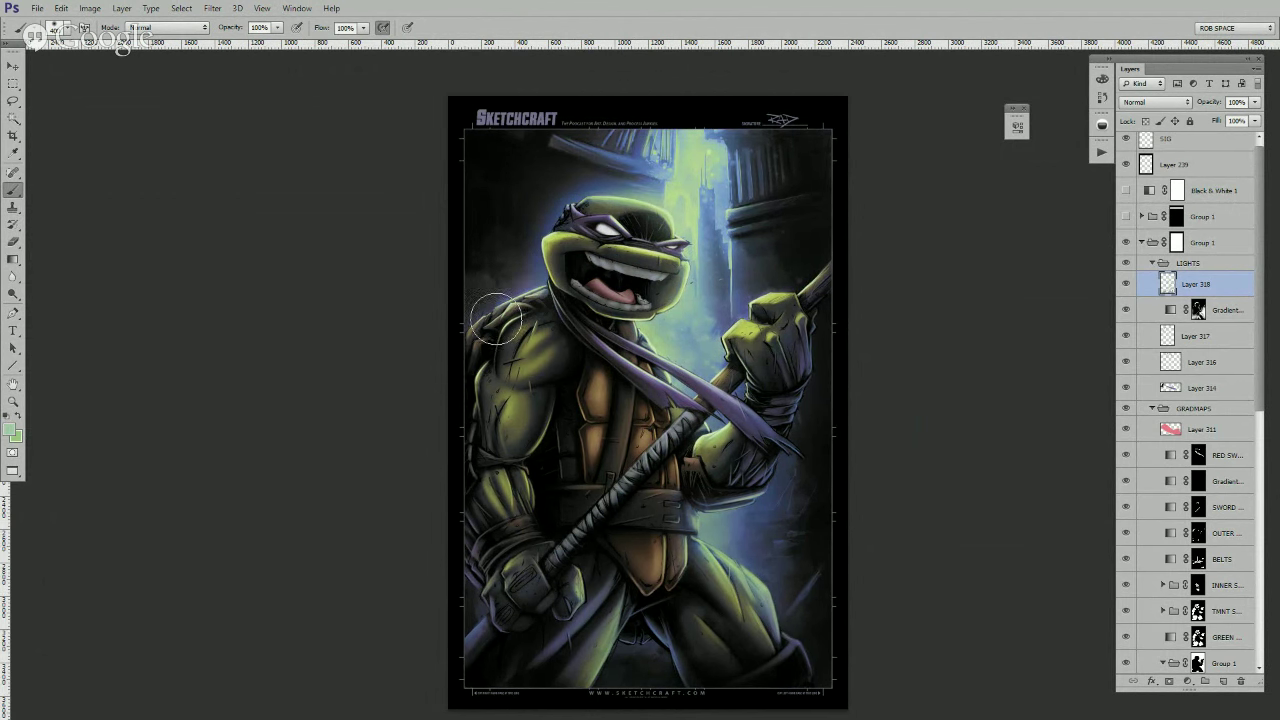
pyautogui.moveTo(663, 186); pyautogui.dragTo(624, 169)
pyautogui.scroll(2, 740, 210)
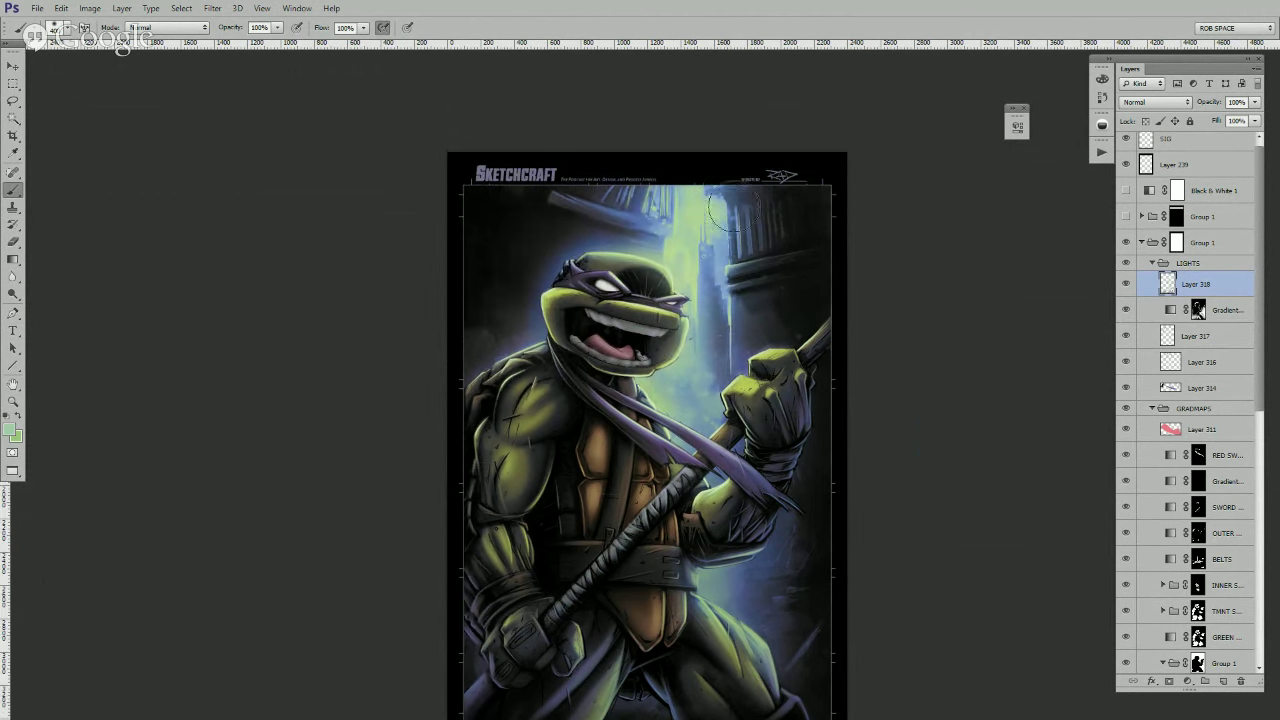
pyautogui.moveTo(786, 291); pyautogui.dragTo(782, 203)
pyautogui.press('z')
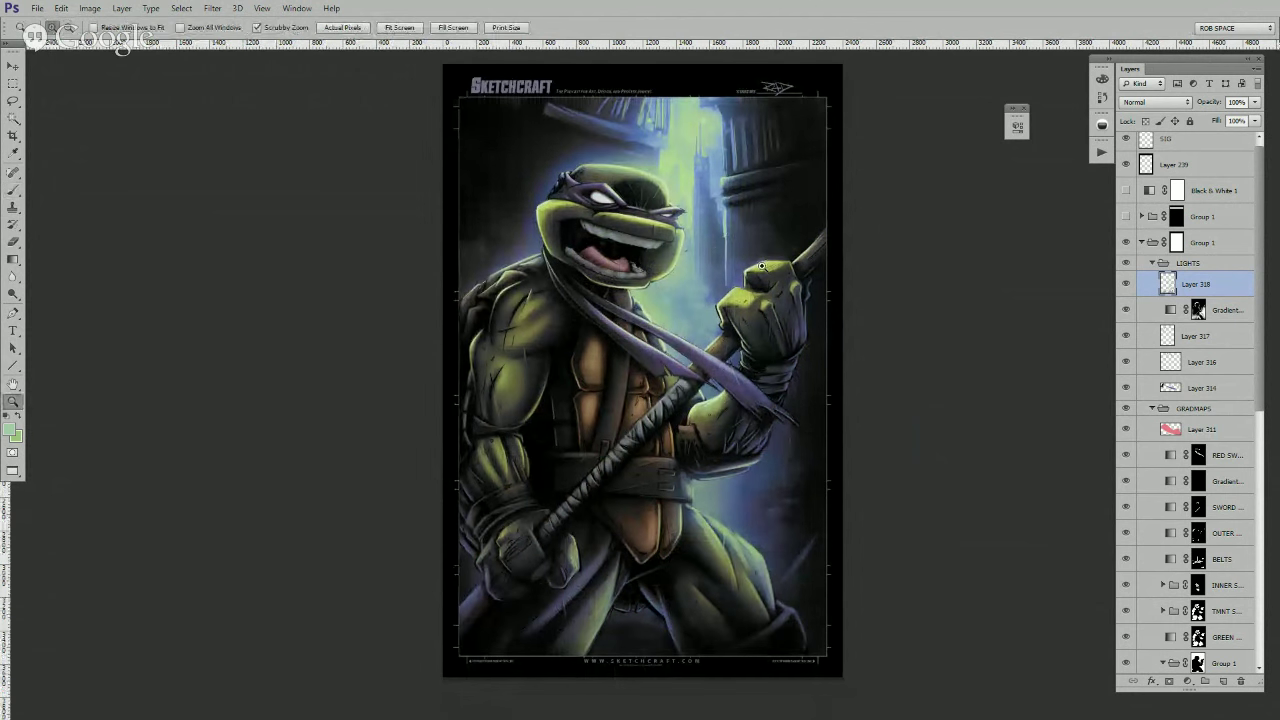
# - Choose the ROB LAN brush and sample the dark purple beside the lowered wrist on Layer 318
pyautogui.click(762, 266)
pyautogui.keyDown('alt'); pyautogui.click(761, 268); pyautogui.keyUp('alt')
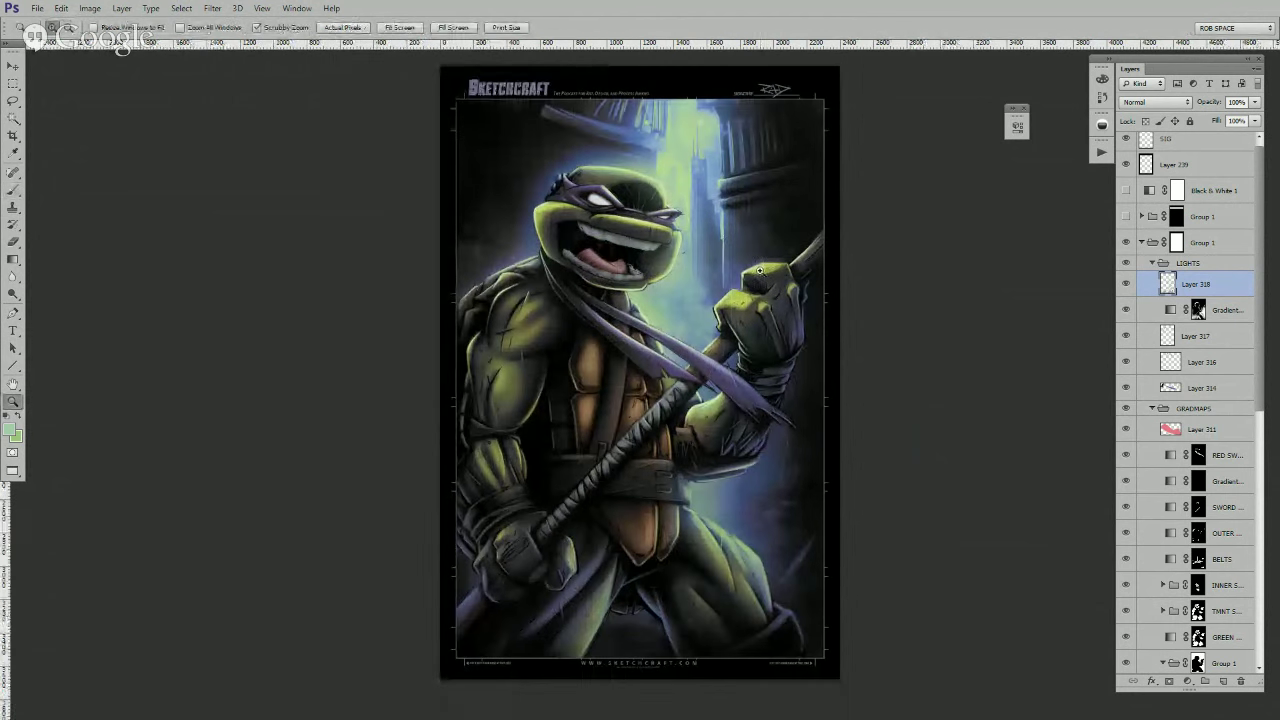
pyautogui.click(710, 320)
pyautogui.press('b')
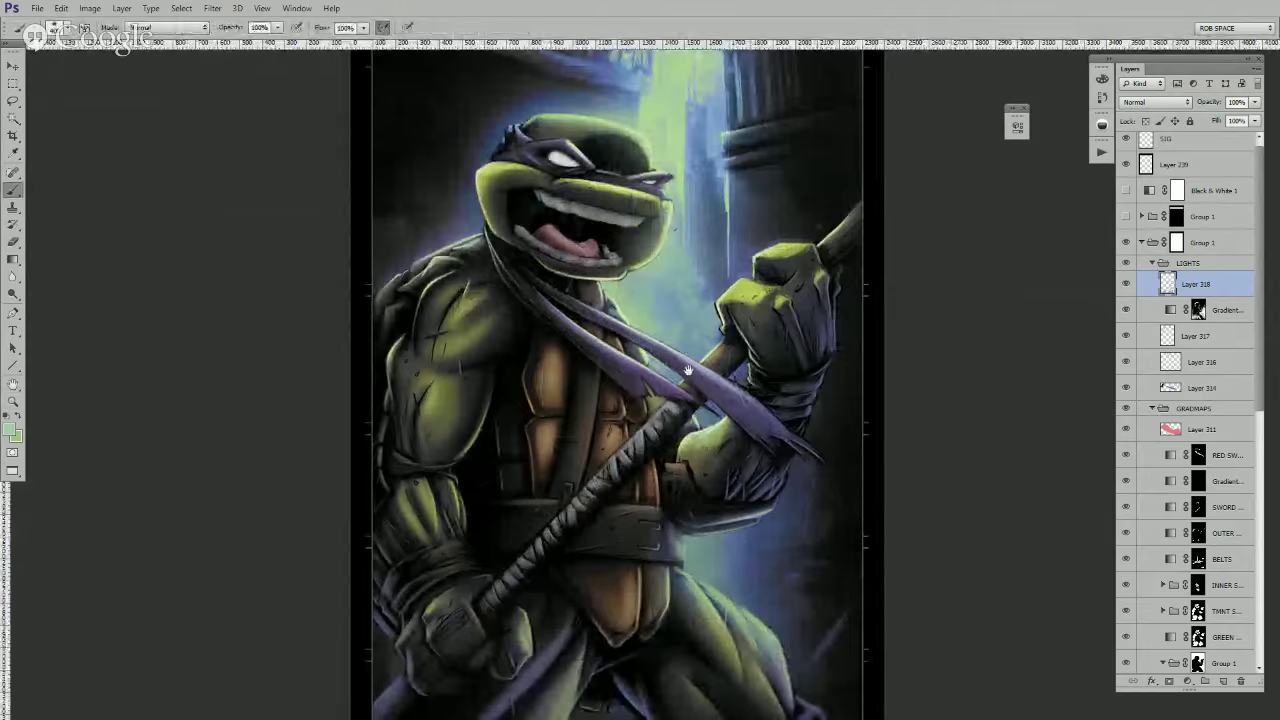
pyautogui.moveTo(688, 366); pyautogui.dragTo(708, 278)
pyautogui.rightClick(614, 320)
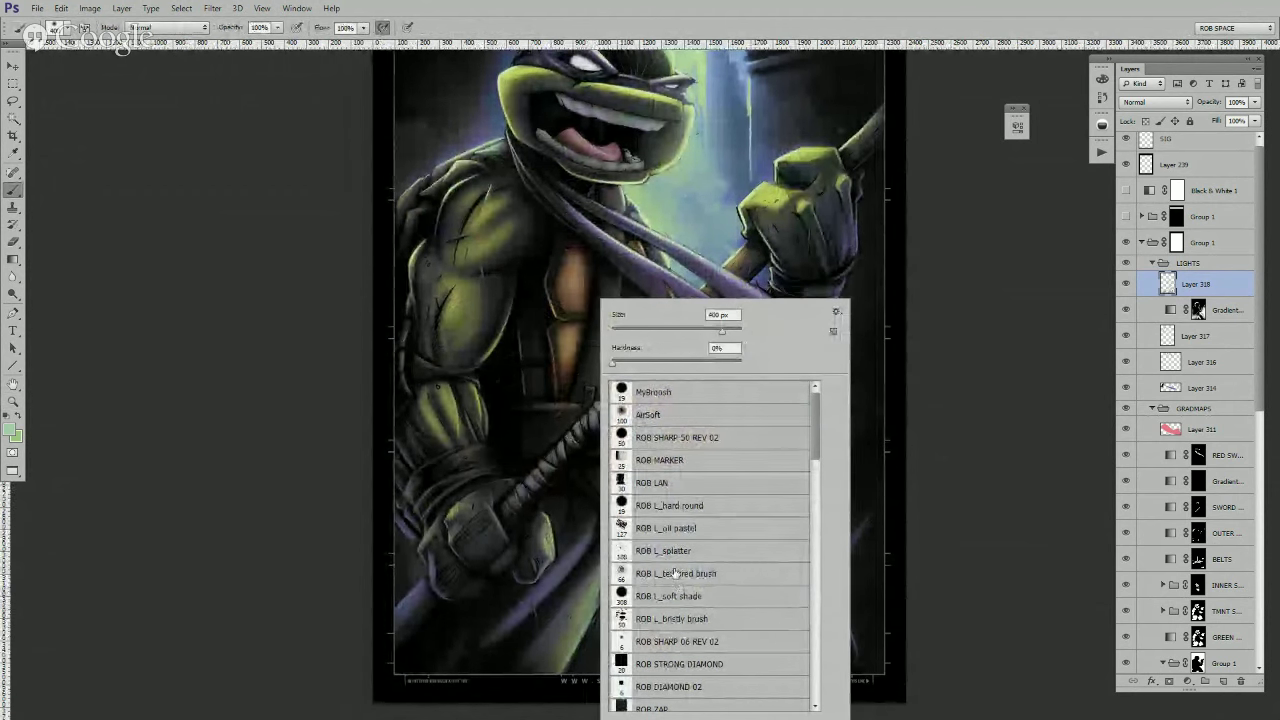
pyautogui.click(655, 484)
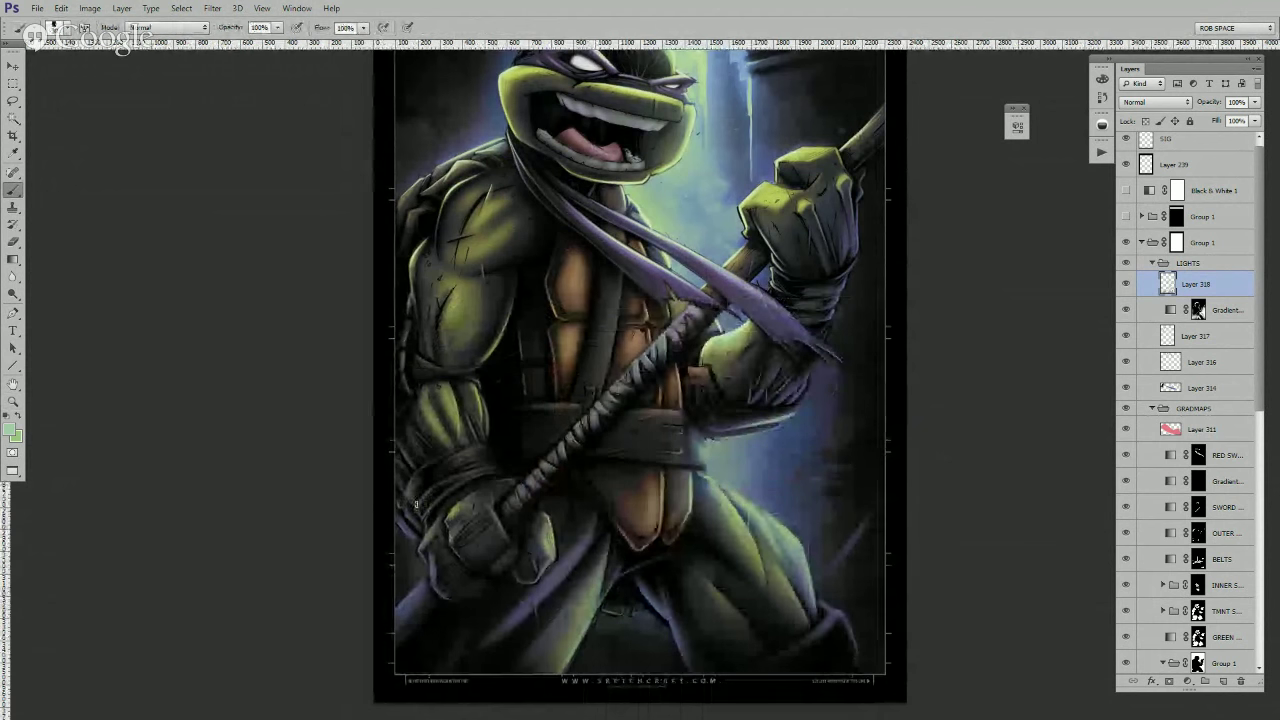
pyautogui.keyDown('alt'); pyautogui.click(416, 486); pyautogui.keyUp('alt')
pyautogui.keyDown('alt'); pyautogui.click(410, 486); pyautogui.keyUp('alt')
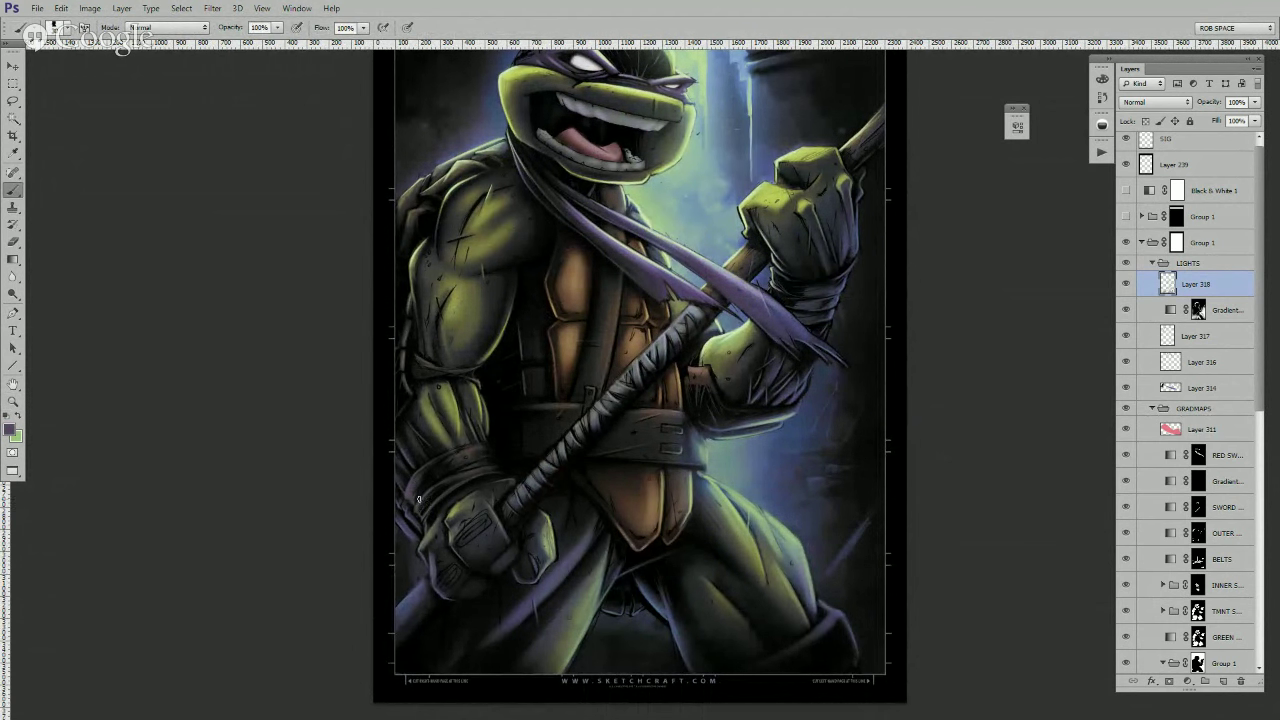
# - Enlarge the brush and paint a sampled-purple stroke along the trouser cuff beneath the bent knee, redoing the first attempt
pyautogui.scroll(-1, 585, 489)
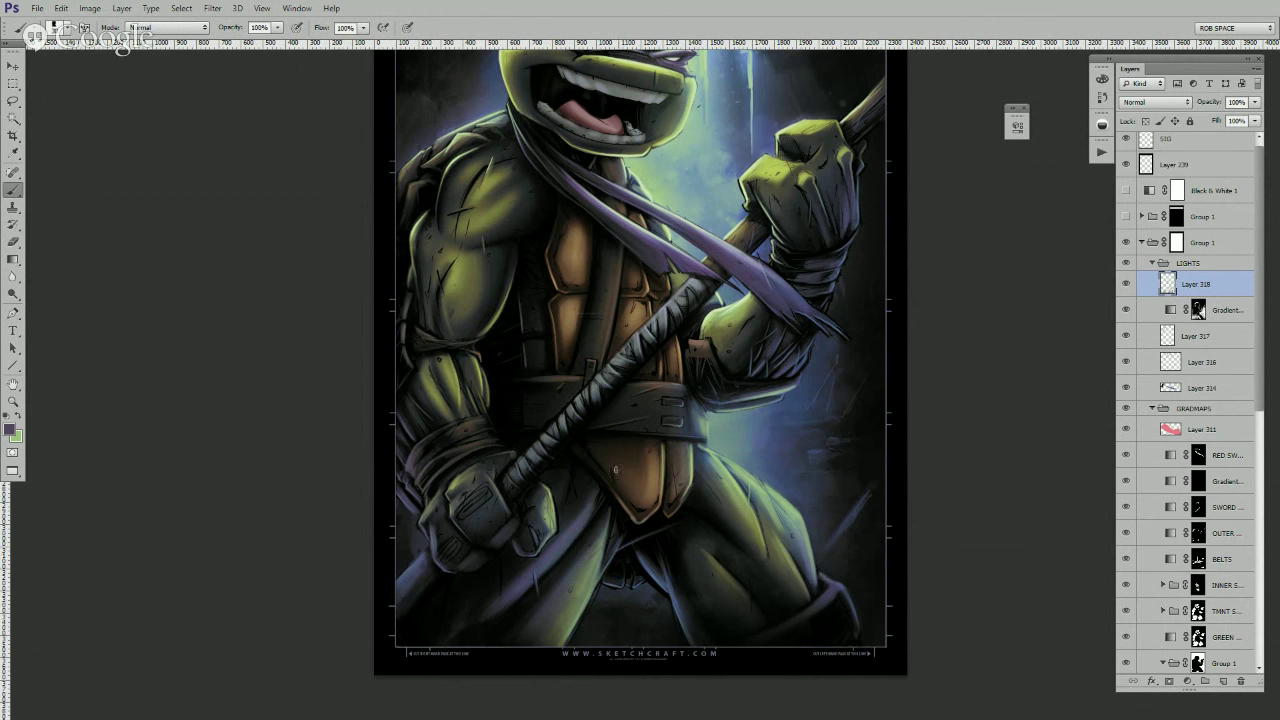
pyautogui.moveTo(786, 543); pyautogui.dragTo(717, 524)
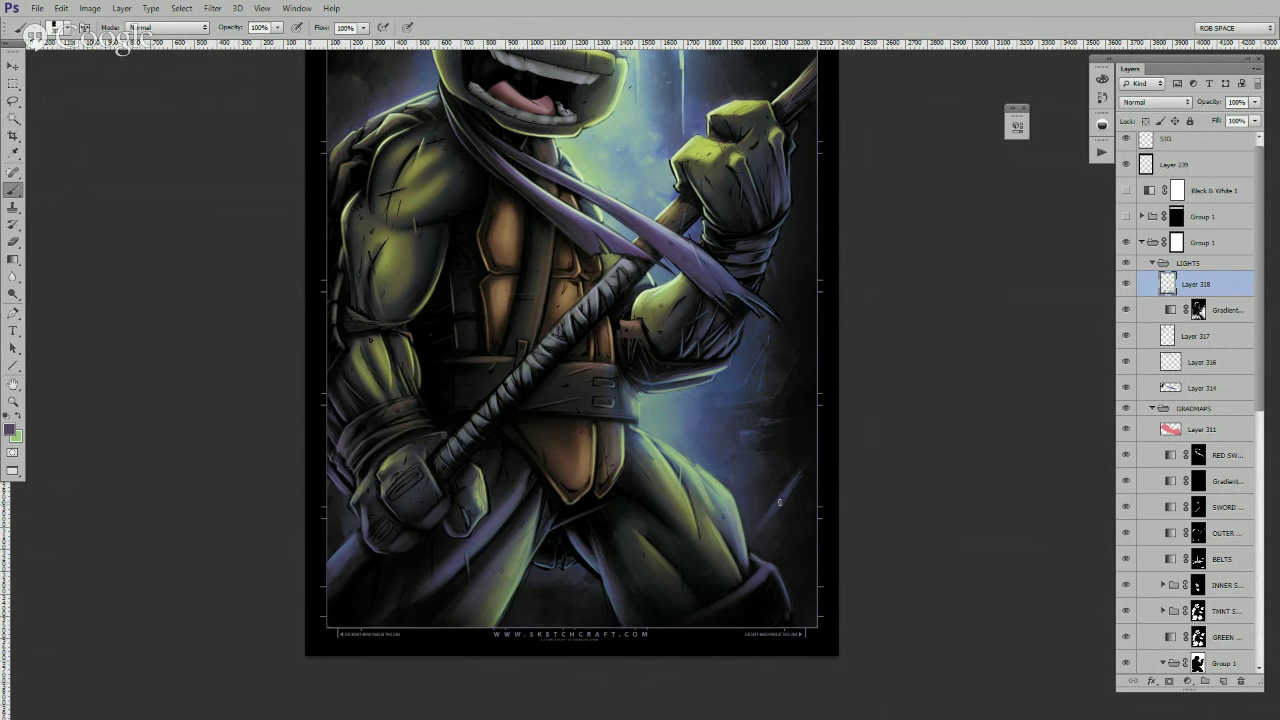
pyautogui.press(']')
pyautogui.press(']')
pyautogui.press(']')
pyautogui.press(']')
pyautogui.press(']')
pyautogui.press(']')
pyautogui.moveTo(773, 587); pyautogui.dragTo(701, 628)
pyautogui.hotkey('ctrl', 'z')
pyautogui.moveTo(771, 578); pyautogui.dragTo(723, 622)
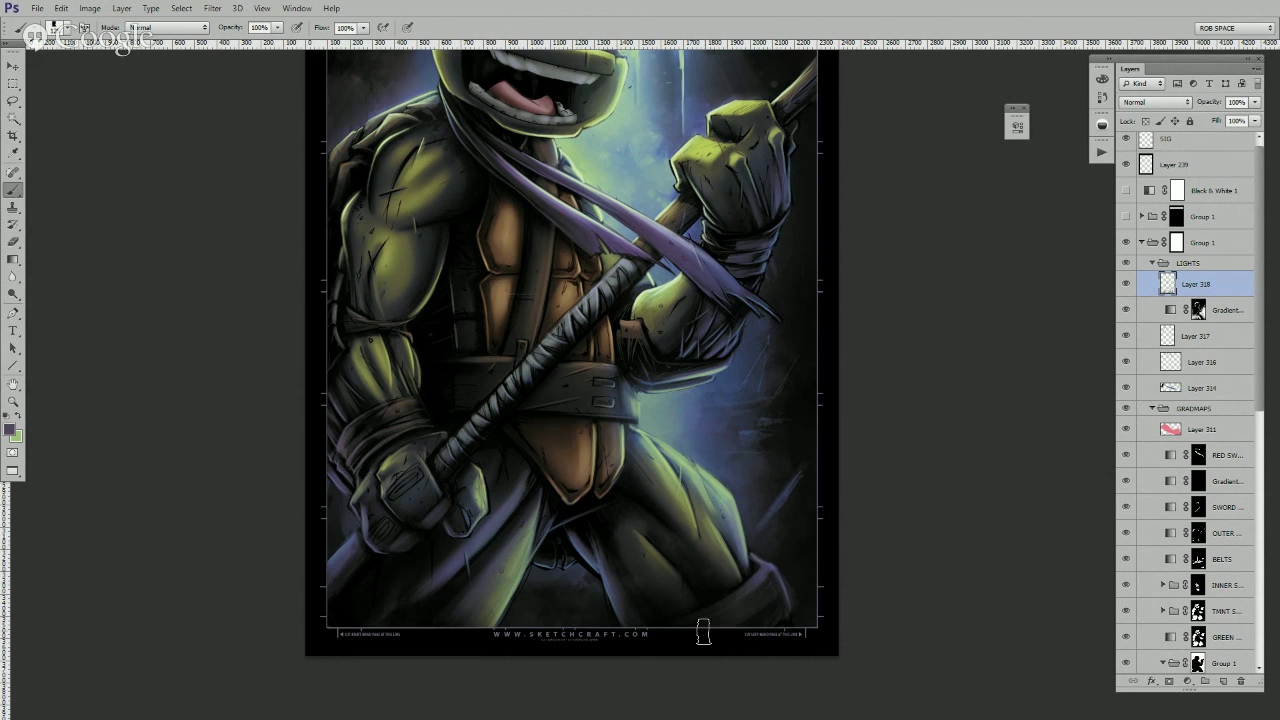
# - Retouch the upper edge of the bent thigh with greens sampled from the leg, and sample the dark belt tone
pyautogui.keyDown('alt'); pyautogui.click(811, 532); pyautogui.keyUp('alt')
pyautogui.keyDown('alt'); pyautogui.click(728, 527); pyautogui.keyUp('alt')
pyautogui.keyDown('alt'); pyautogui.click(704, 489); pyautogui.keyUp('alt')
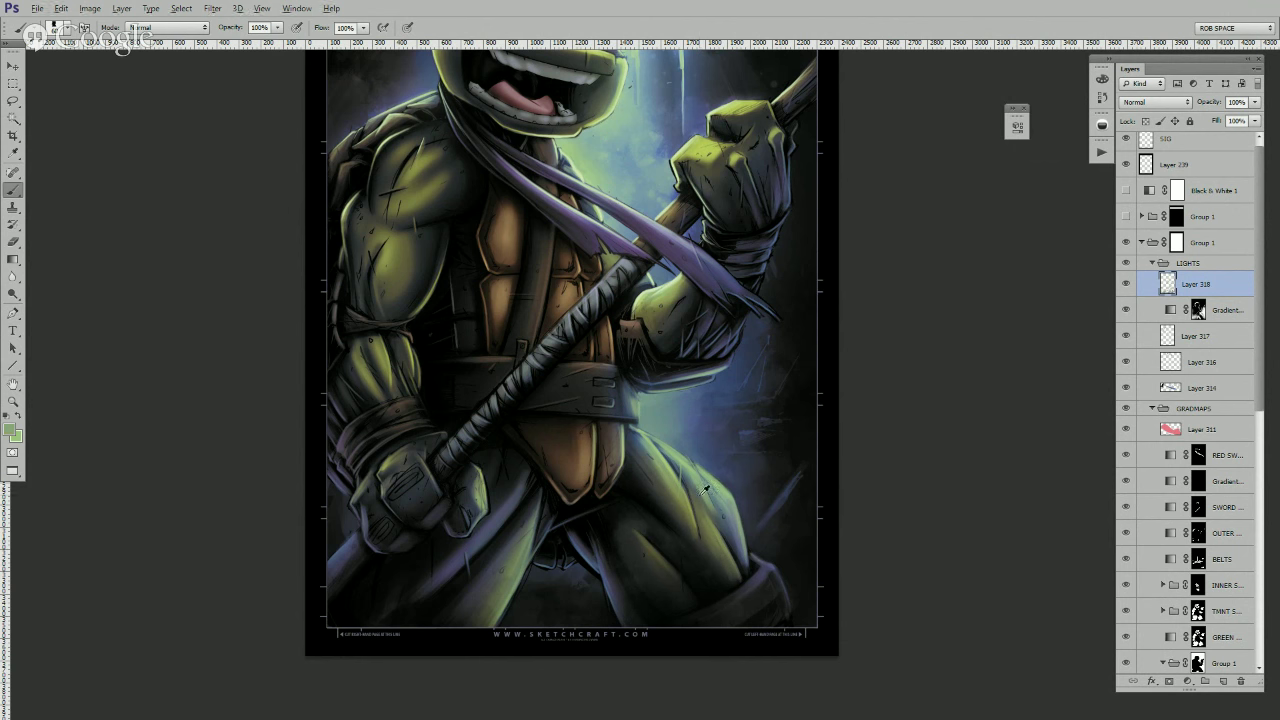
pyautogui.keyDown('alt'); pyautogui.click(697, 491); pyautogui.keyUp('alt')
pyautogui.moveTo(687, 469); pyautogui.dragTo(707, 510)
pyautogui.keyDown('alt'); pyautogui.click(679, 455); pyautogui.keyUp('alt')
pyautogui.moveTo(684, 457)
pyautogui.mouseDown()
pyautogui.moveTo(705, 482)
pyautogui.moveTo(680, 455)
pyautogui.mouseUp()
pyautogui.keyDown('alt'); pyautogui.click(649, 432); pyautogui.keyUp('alt')
pyautogui.keyDown('alt'); pyautogui.click(642, 431); pyautogui.keyUp('alt')
pyautogui.keyDown('alt'); pyautogui.click(620, 418); pyautogui.keyUp('alt')
# - Reduce the brush size and sample the dark tones inside the open mouth for touching it up
pyautogui.moveTo(489, 365); pyautogui.dragTo(566, 387)
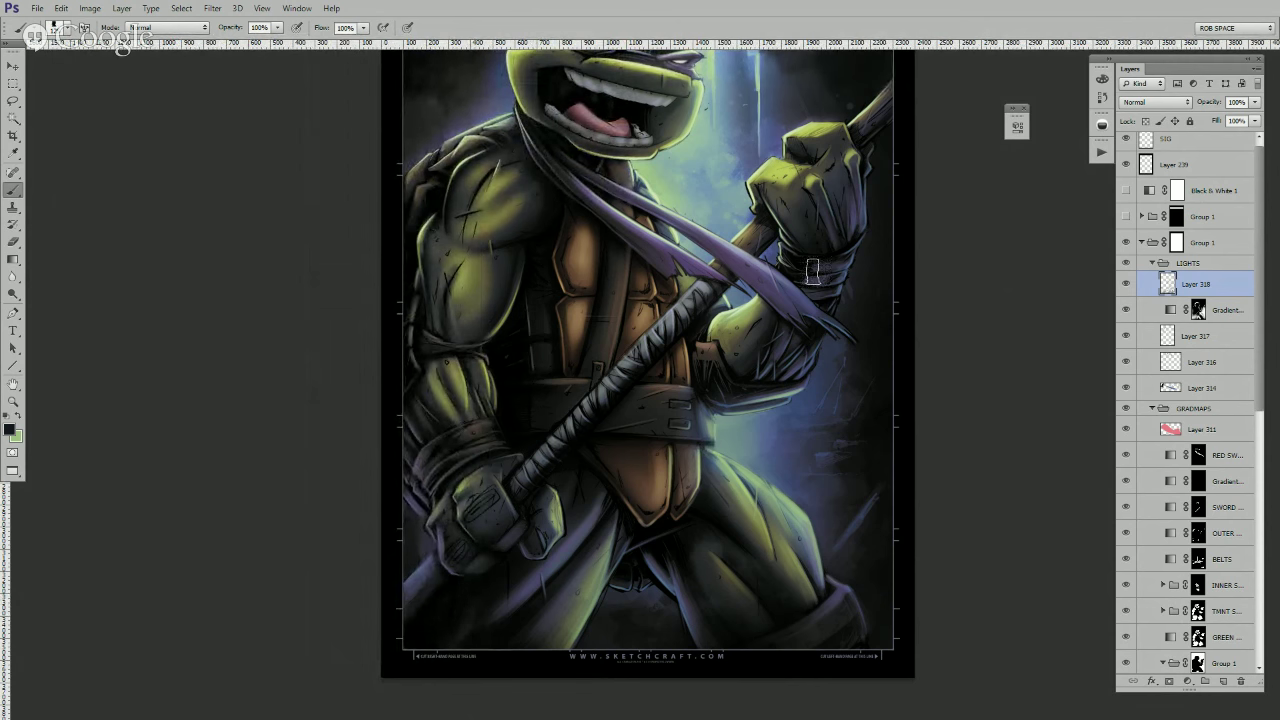
pyautogui.moveTo(812, 272); pyautogui.dragTo(811, 419)
pyautogui.keyDown('ctrl'); pyautogui.click(633, 258); pyautogui.keyUp('ctrl')
pyautogui.keyDown('ctrl'); pyautogui.click(633, 258); pyautogui.keyUp('ctrl')
pyautogui.moveTo(648, 290); pyautogui.dragTo(672, 368)
pyautogui.keyDown('alt'); pyautogui.click(535, 346); pyautogui.keyUp('alt')
pyautogui.press(']')
pyautogui.press('[')
pyautogui.press('[')
pyautogui.press('[')
pyautogui.press('[')
pyautogui.press('[')
pyautogui.press('[')
pyautogui.press('[')
pyautogui.press('[')
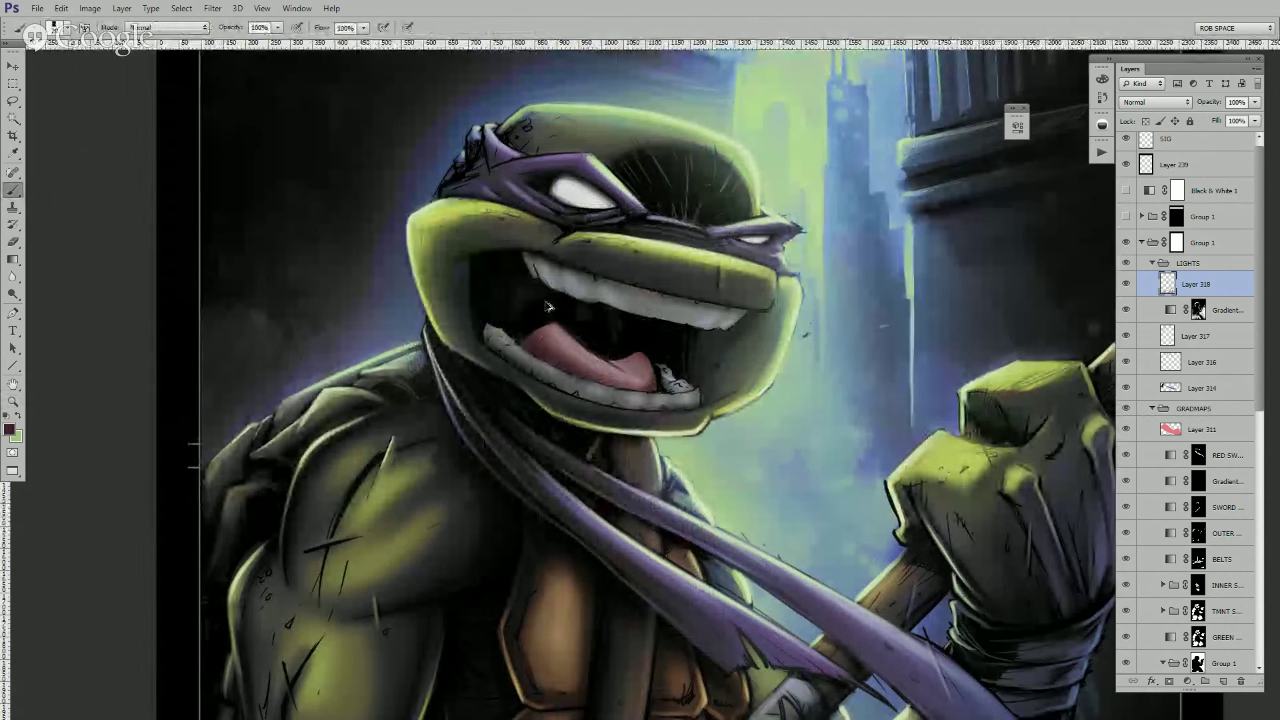
pyautogui.keyDown('alt'); pyautogui.click(529, 329); pyautogui.keyUp('alt')
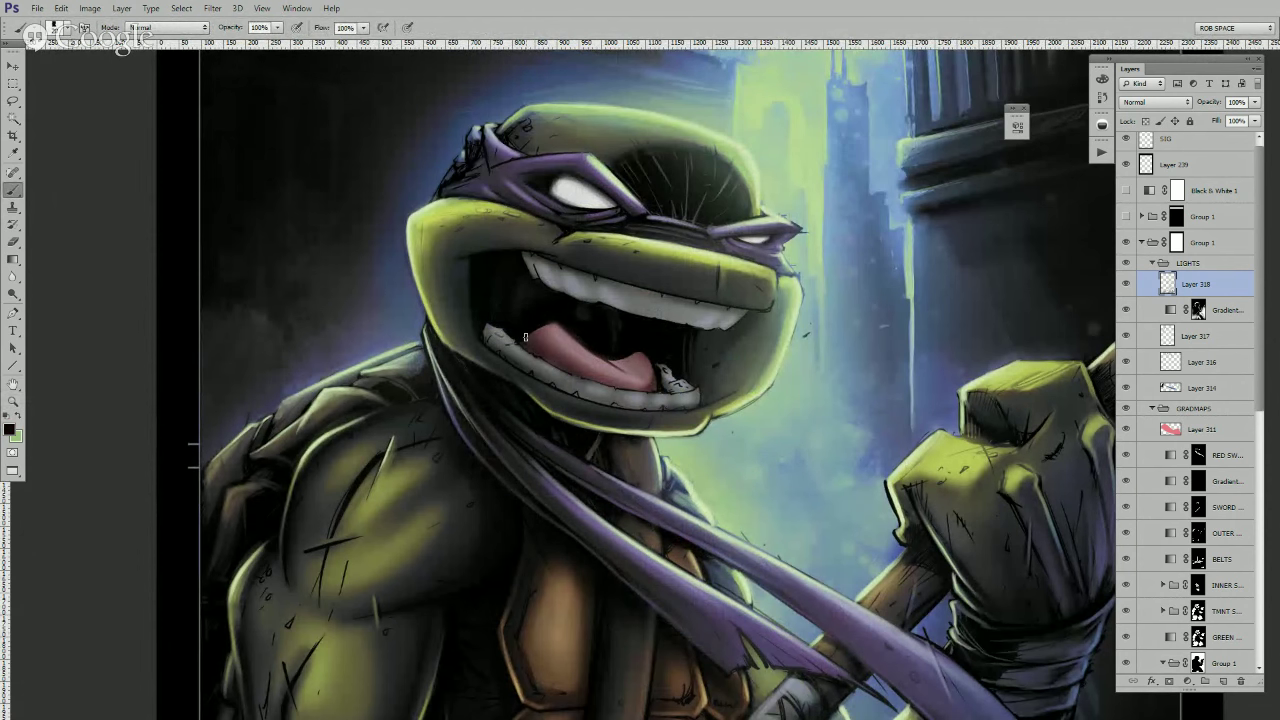
# - Switch to the MyBroosh brush and sample dark and reddish tones around the tongue and lower teeth
pyautogui.rightClick(534, 299)
pyautogui.doubleClick(562, 391)
pyautogui.keyDown('alt'); pyautogui.click(530, 342); pyautogui.keyUp('alt')
pyautogui.keyDown('alt'); pyautogui.click(561, 332); pyautogui.keyUp('alt')
pyautogui.keyDown('alt'); pyautogui.click(544, 337); pyautogui.keyUp('alt')
pyautogui.moveTo(687, 433); pyautogui.dragTo(725, 517)
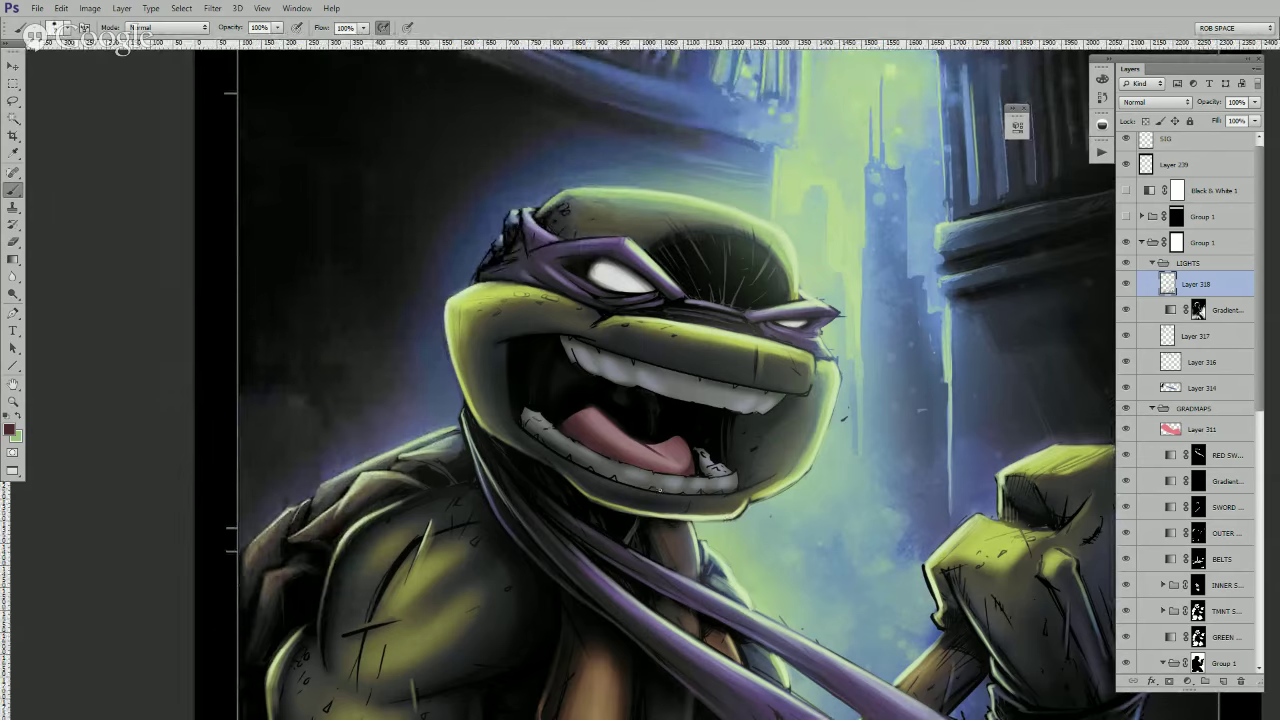
# - Change the brush to ROB DIAMOND 02 at 6 px for detailing the mouth
pyautogui.press('x')
pyautogui.press('x')
pyautogui.rightClick(627, 376)
pyautogui.doubleClick(640, 438)
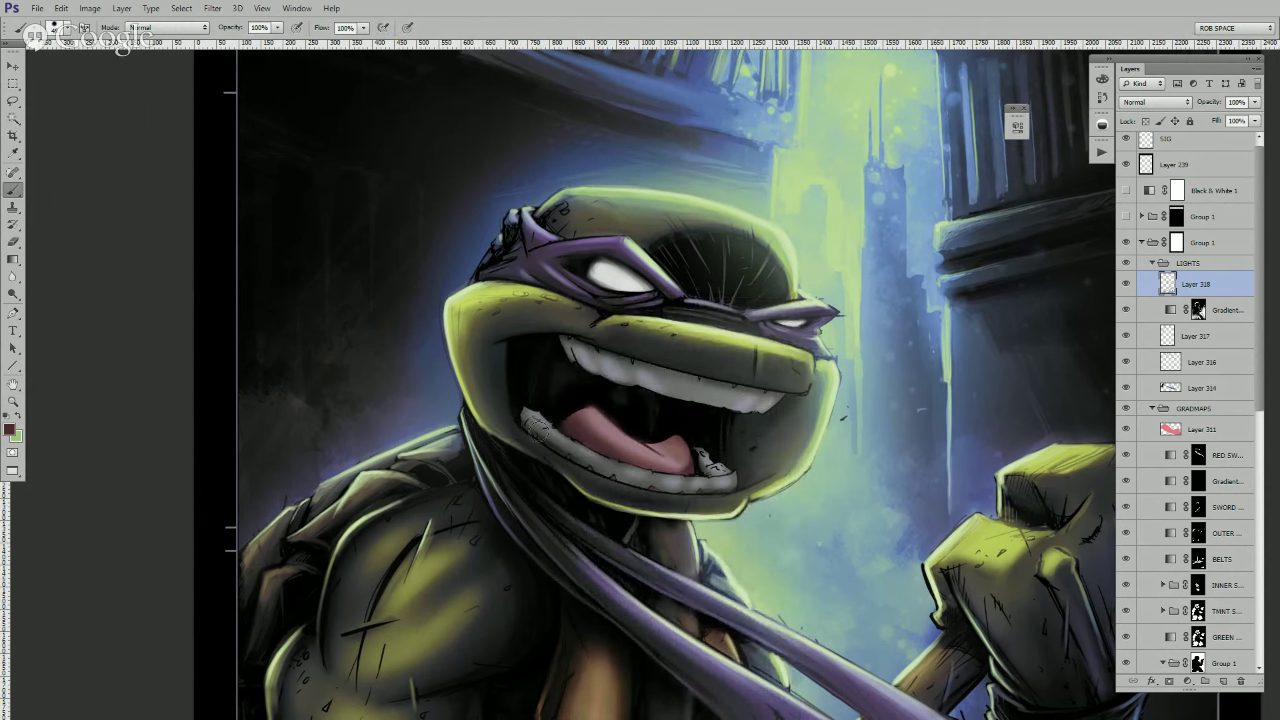
pyautogui.rightClick(538, 436)
pyautogui.click(630, 686)
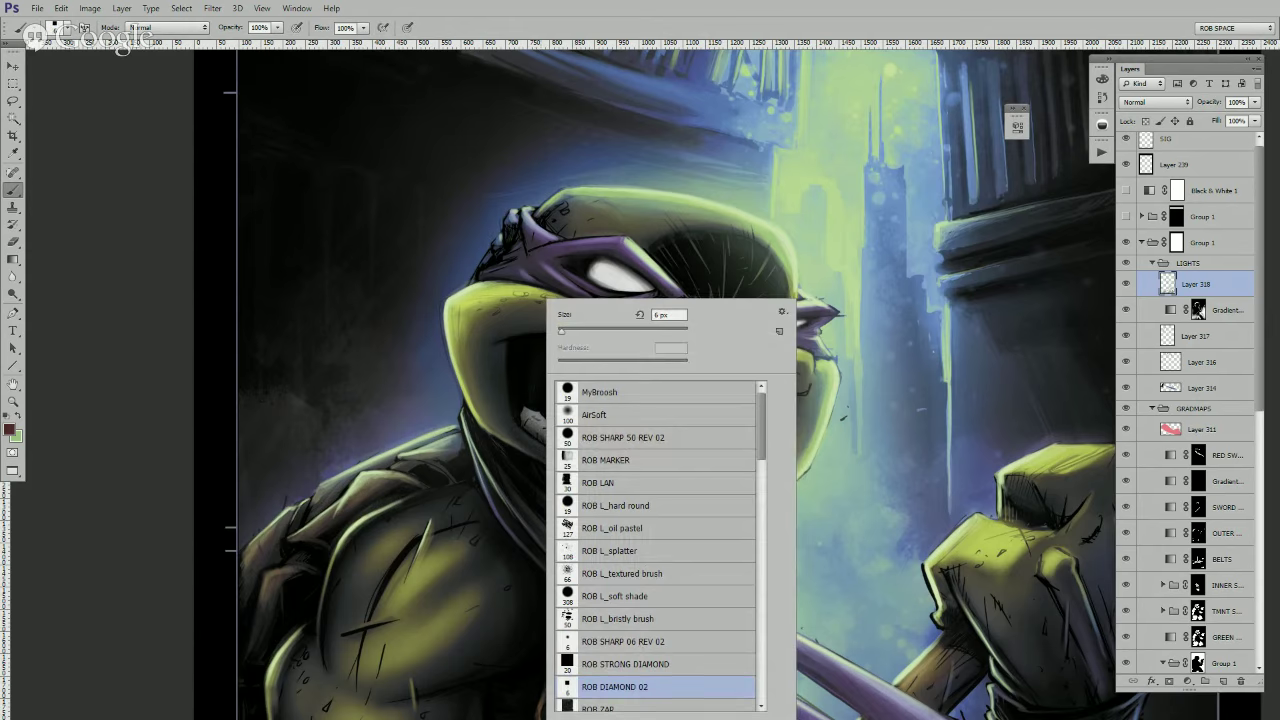
pyautogui.press('Return')
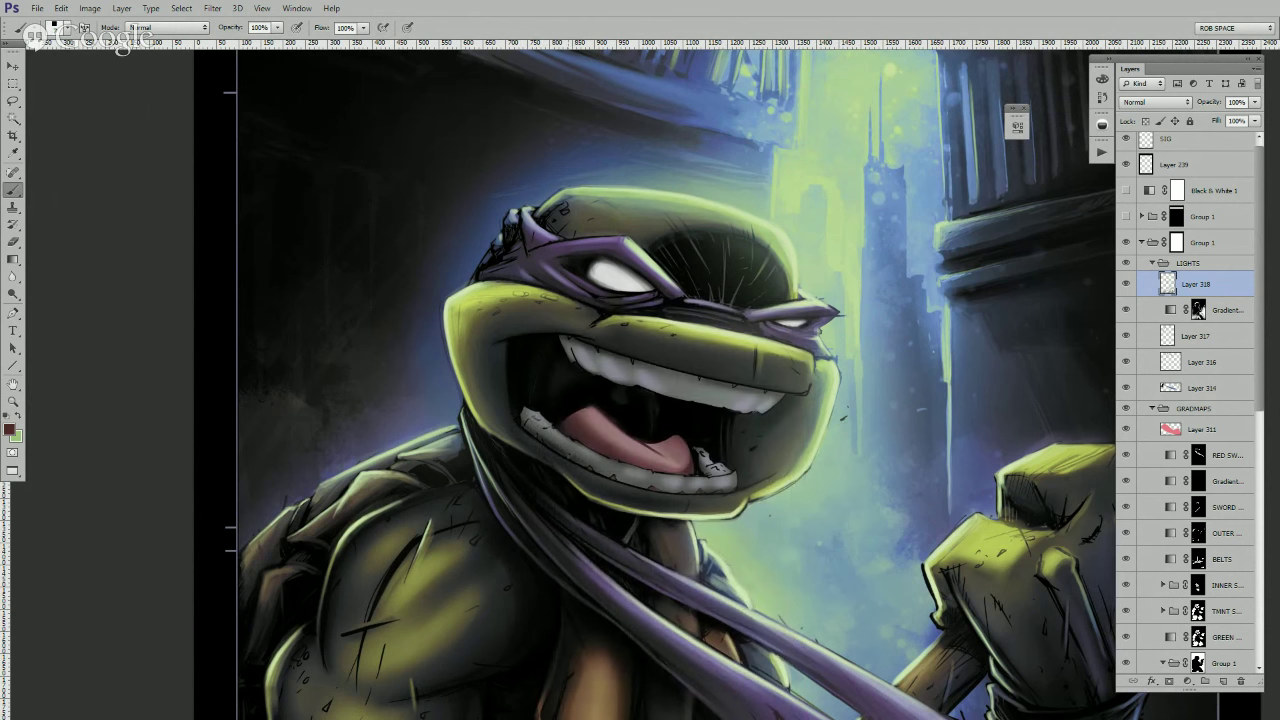
# - Sample the tongue's pink and touch up the mouth, alternating it with the dark maroon
pyautogui.press('x')
pyautogui.keyDown('alt'); pyautogui.click(613, 438); pyautogui.keyUp('alt')
pyautogui.moveTo(696, 436); pyautogui.dragTo(691, 436)
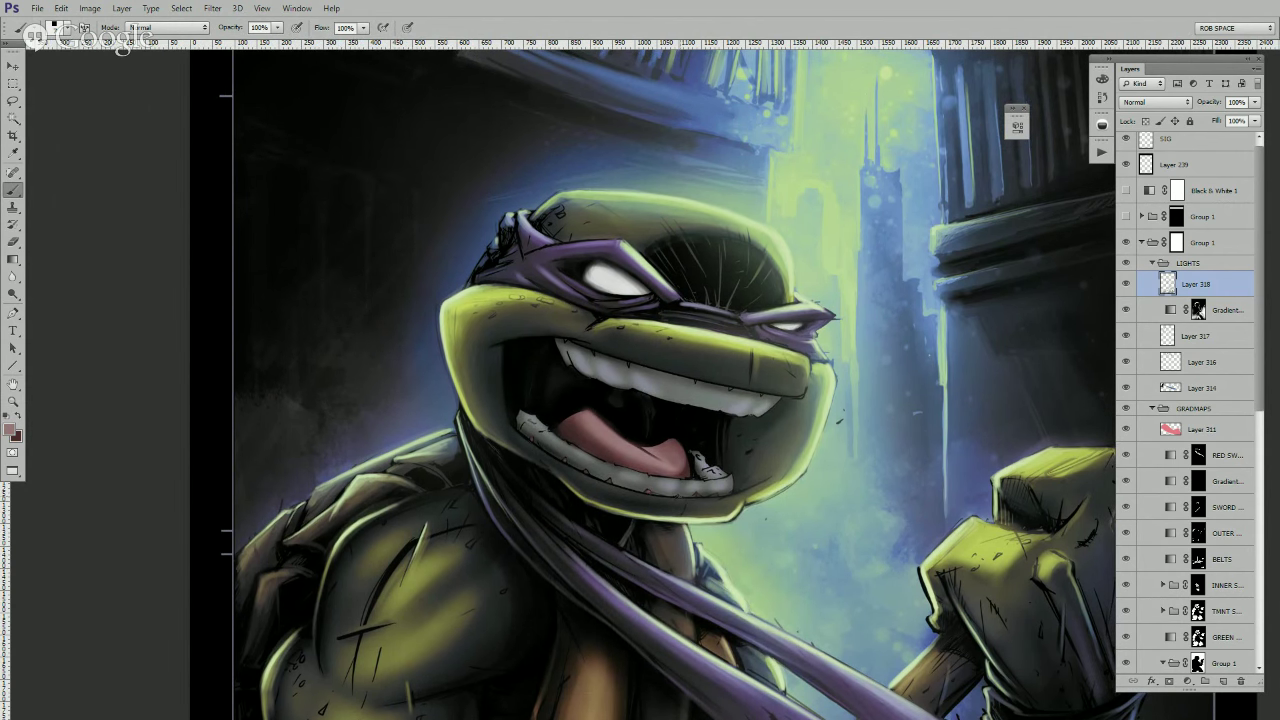
pyautogui.moveTo(737, 403); pyautogui.dragTo(732, 418)
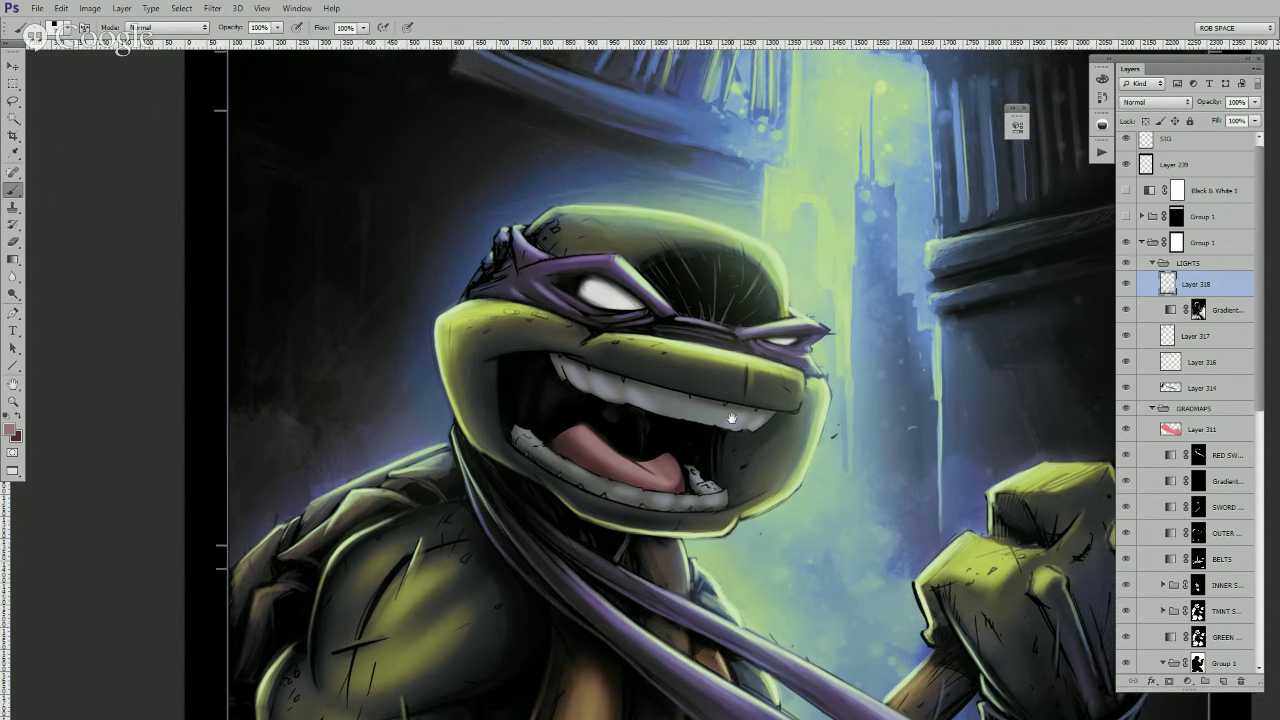
pyautogui.press('x')
pyautogui.moveTo(796, 416); pyautogui.dragTo(791, 414)
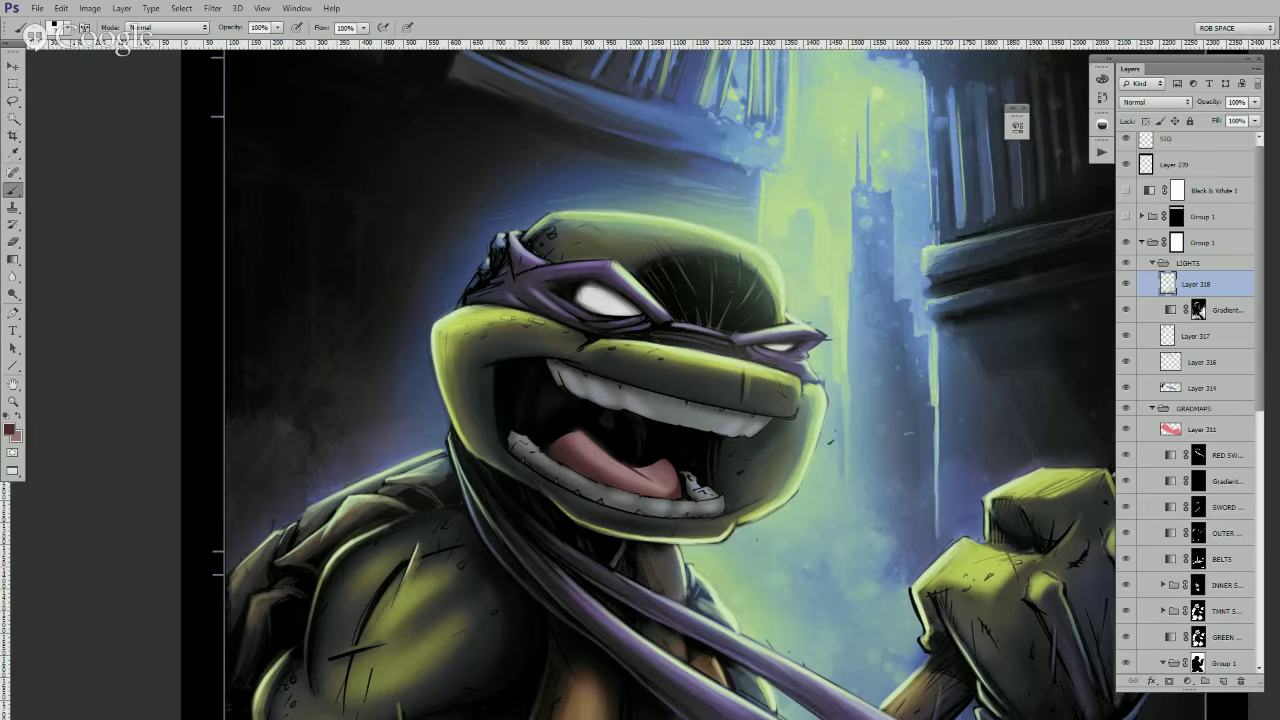
# - Sample the dark tone inside the mouth and retouch the mask's narrow eye corner with the MyBroosh brush
pyautogui.rightClick(604, 424)
pyautogui.click(639, 393)
pyautogui.click(586, 494)
pyautogui.keyDown('alt'); pyautogui.click(529, 421); pyautogui.keyUp('alt')
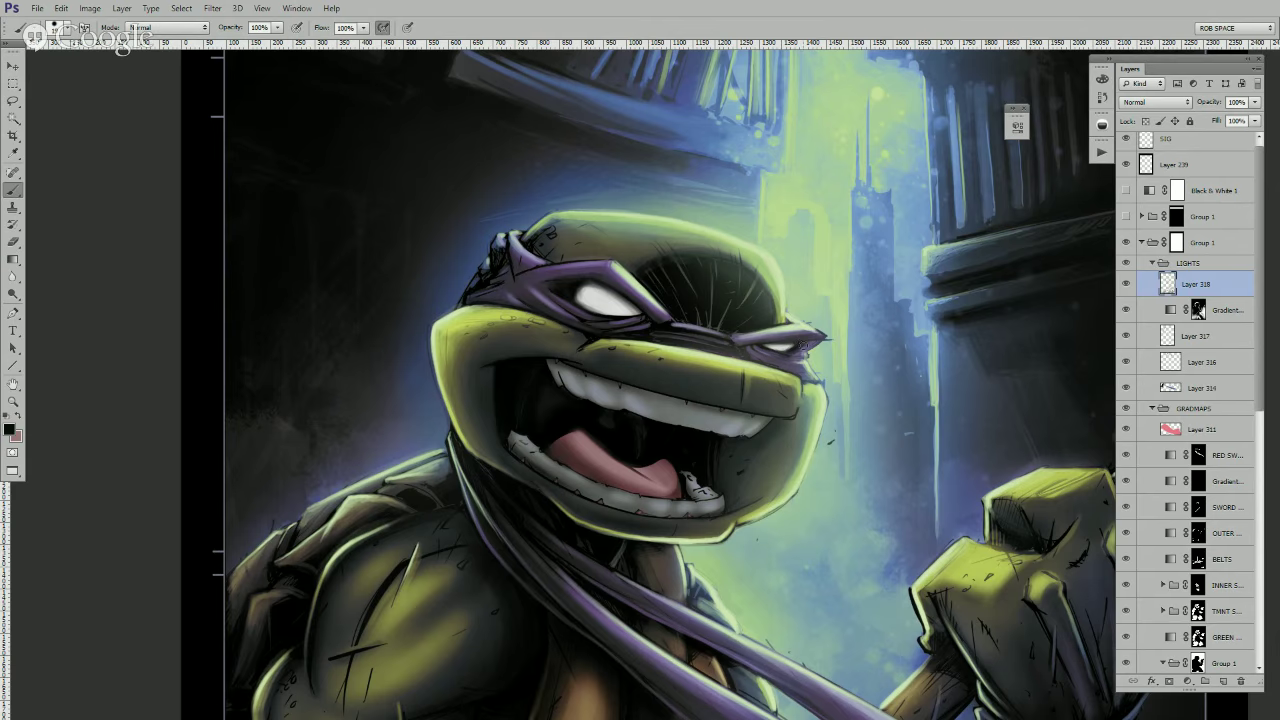
pyautogui.moveTo(789, 357); pyautogui.dragTo(815, 343)
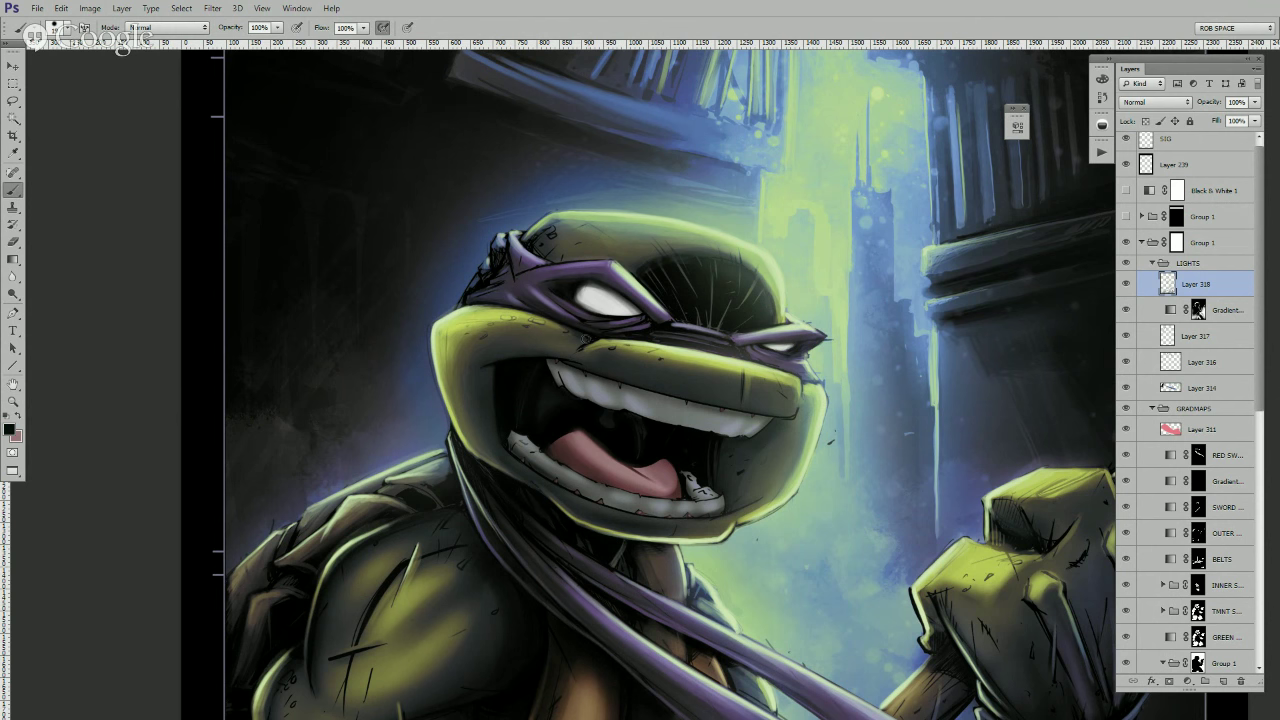
# - Sample the bright and olive greens around the muzzle and shrink the MyBroosh brush for fine highlights
pyautogui.keyDown('alt'); pyautogui.click(818, 385); pyautogui.keyUp('alt')
pyautogui.scroll(-1, 777, 391)
pyautogui.rightClick(770, 410)
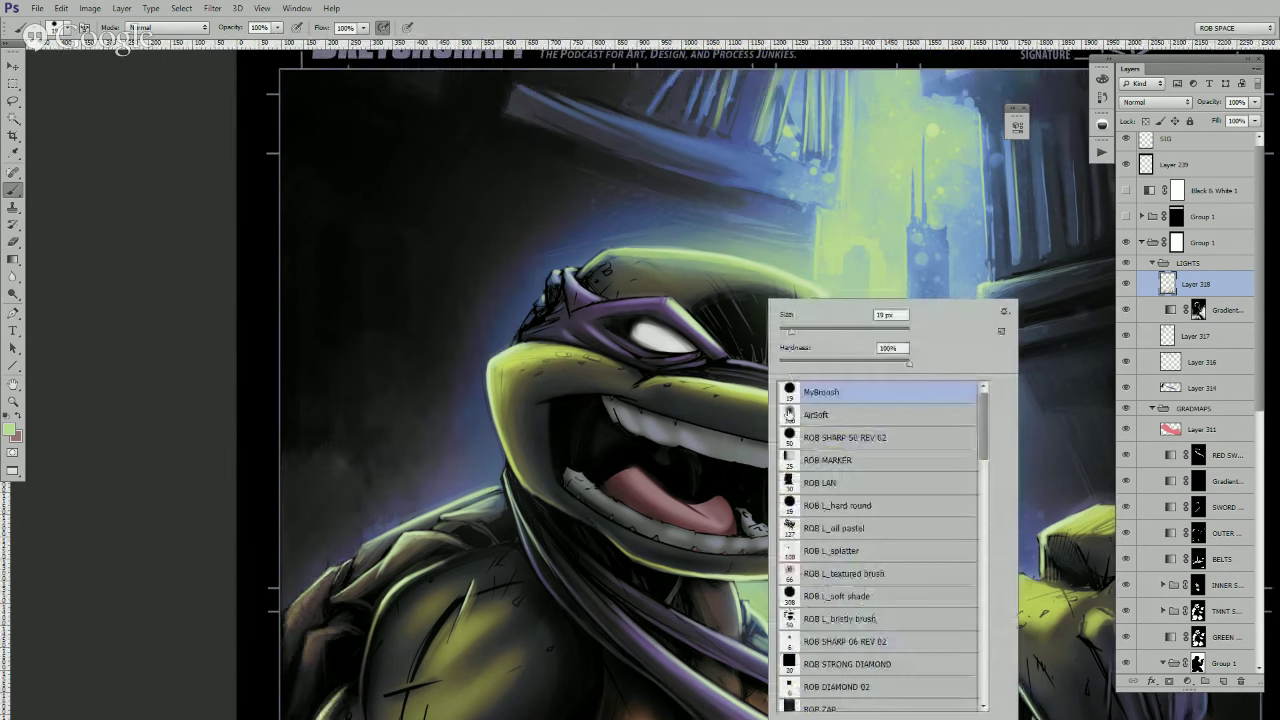
pyautogui.keyDown('alt'); pyautogui.click(741, 391); pyautogui.keyUp('alt')
pyautogui.press('[')
pyautogui.press('[')
pyautogui.press('[')
pyautogui.press('[')
pyautogui.press('[')
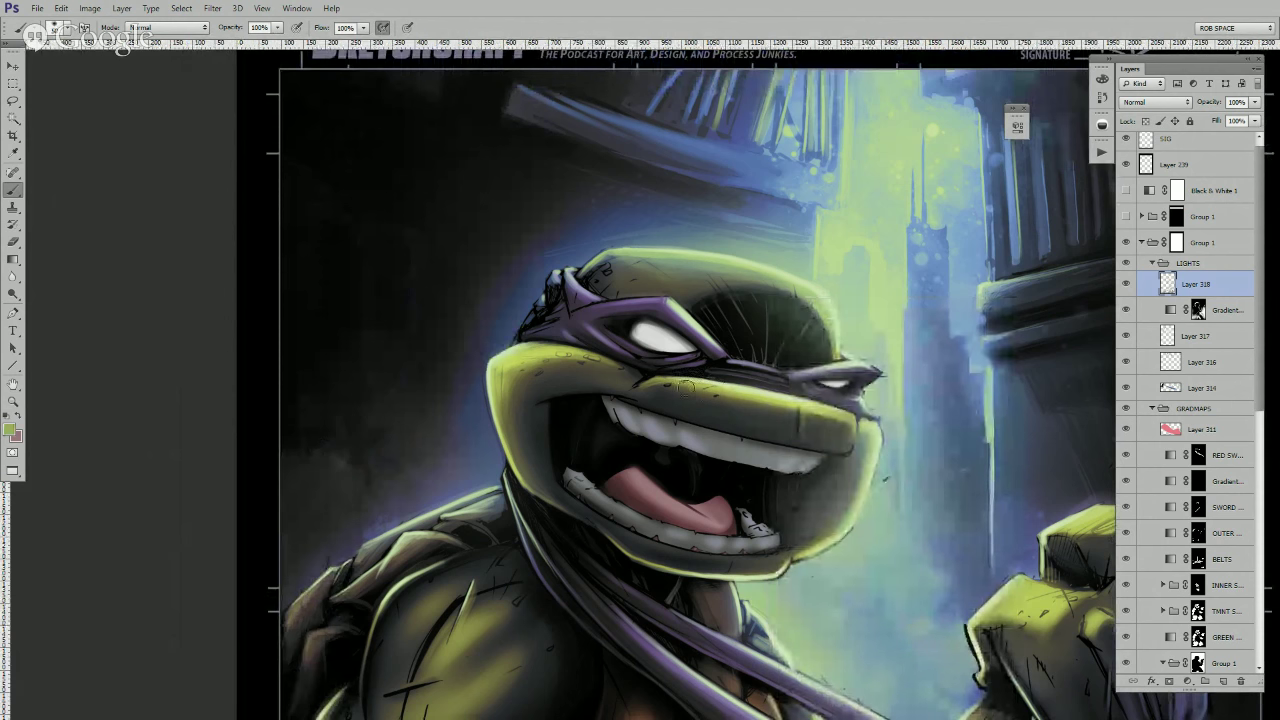
# - Try a green highlight stroke along the muzzle's upper edge beneath the mask
pyautogui.keyDown('alt'); pyautogui.click(831, 413); pyautogui.keyUp('alt')
pyautogui.moveTo(812, 411)
pyautogui.mouseDown()
pyautogui.moveTo(732, 397)
pyautogui.moveTo(847, 427)
pyautogui.moveTo(813, 410)
pyautogui.moveTo(844, 421)
pyautogui.moveTo(813, 413)
pyautogui.moveTo(838, 418)
pyautogui.moveTo(835, 515)
pyautogui.moveTo(749, 574)
pyautogui.moveTo(727, 388)
pyautogui.moveTo(826, 407)
pyautogui.mouseUp()
pyautogui.keyDown('alt'); pyautogui.click(815, 403); pyautogui.keyUp('alt')
pyautogui.hotkey('ctrl', 'z')
pyautogui.hotkey('ctrl', 'z')
# - Paint a highlight along the muzzle's upper edge with light green sampled from beside the chin, using MyBroosh at 19 px
pyautogui.keyDown('alt'); pyautogui.click(749, 577); pyautogui.keyUp('alt')
pyautogui.hotkey('ctrl', 'z')
pyautogui.rightClick(805, 427)
pyautogui.click(830, 397)
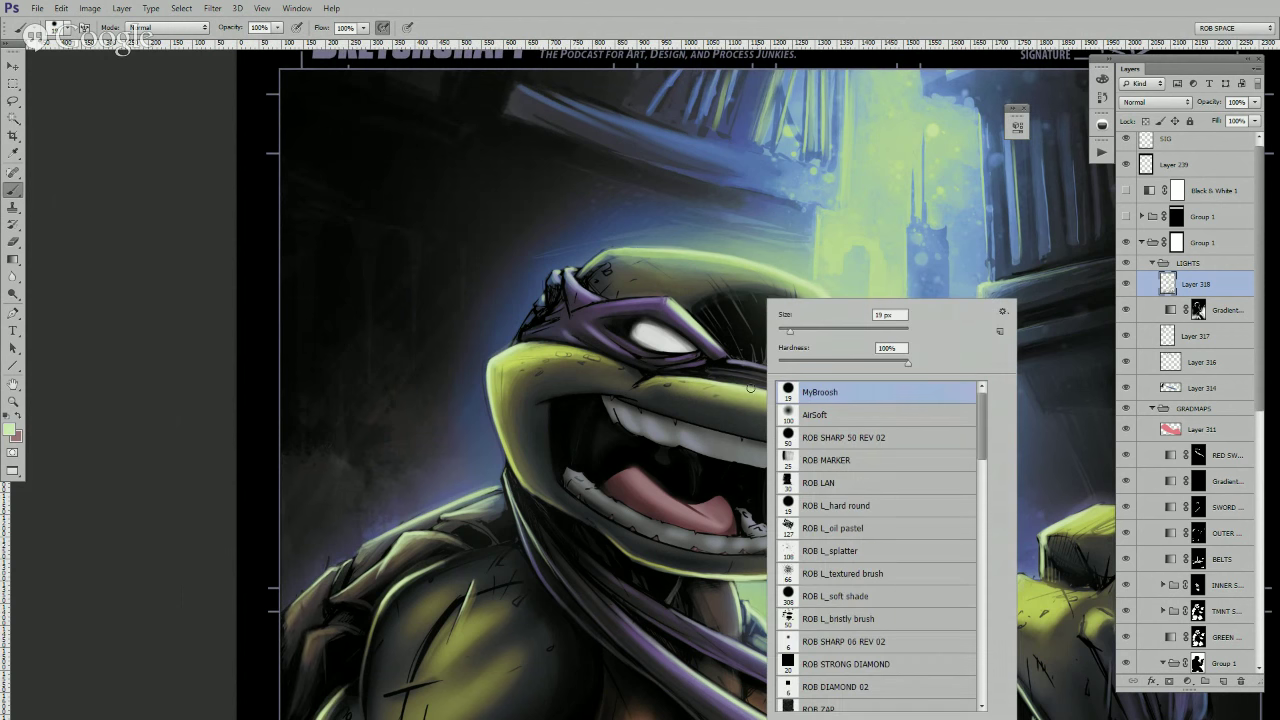
pyautogui.moveTo(751, 388); pyautogui.dragTo(800, 393)
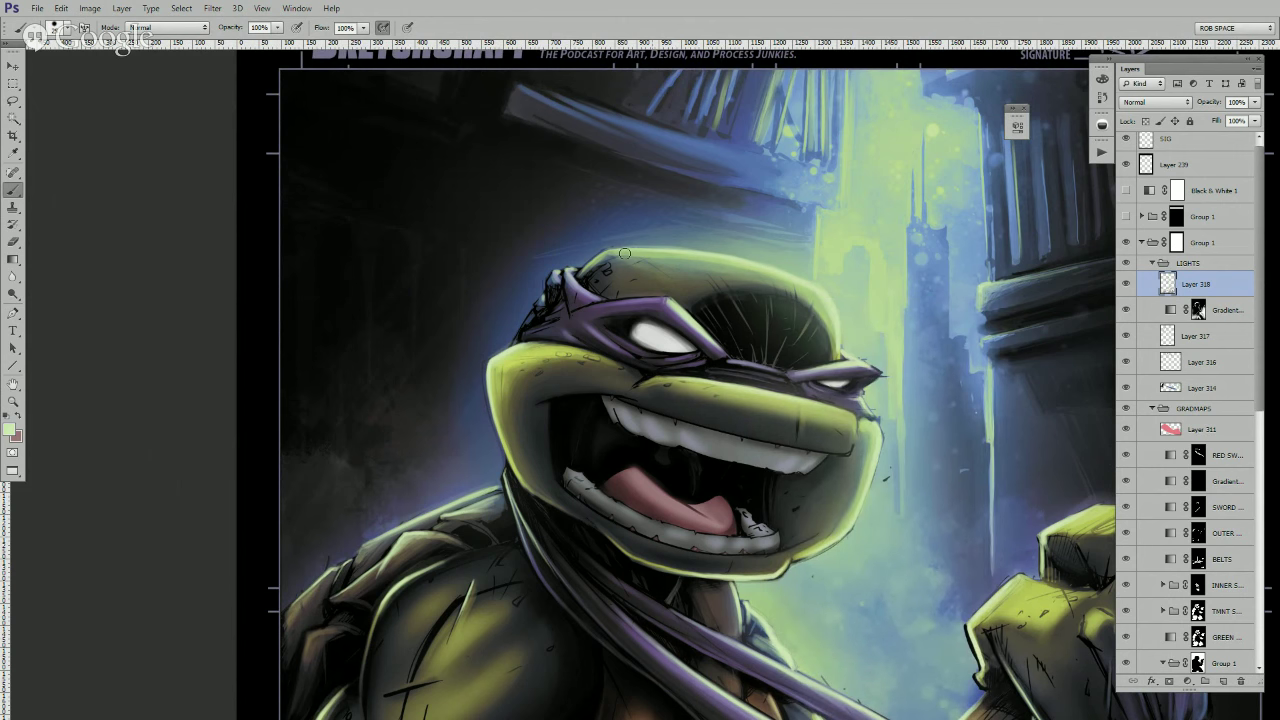
# - Review the whole poster and compare it with Layer 318 hidden and shown
pyautogui.press('z')
pyautogui.keyDown('alt'); pyautogui.click(834, 430); pyautogui.keyUp('alt')
pyautogui.keyDown('alt'); pyautogui.click(834, 434); pyautogui.keyUp('alt')
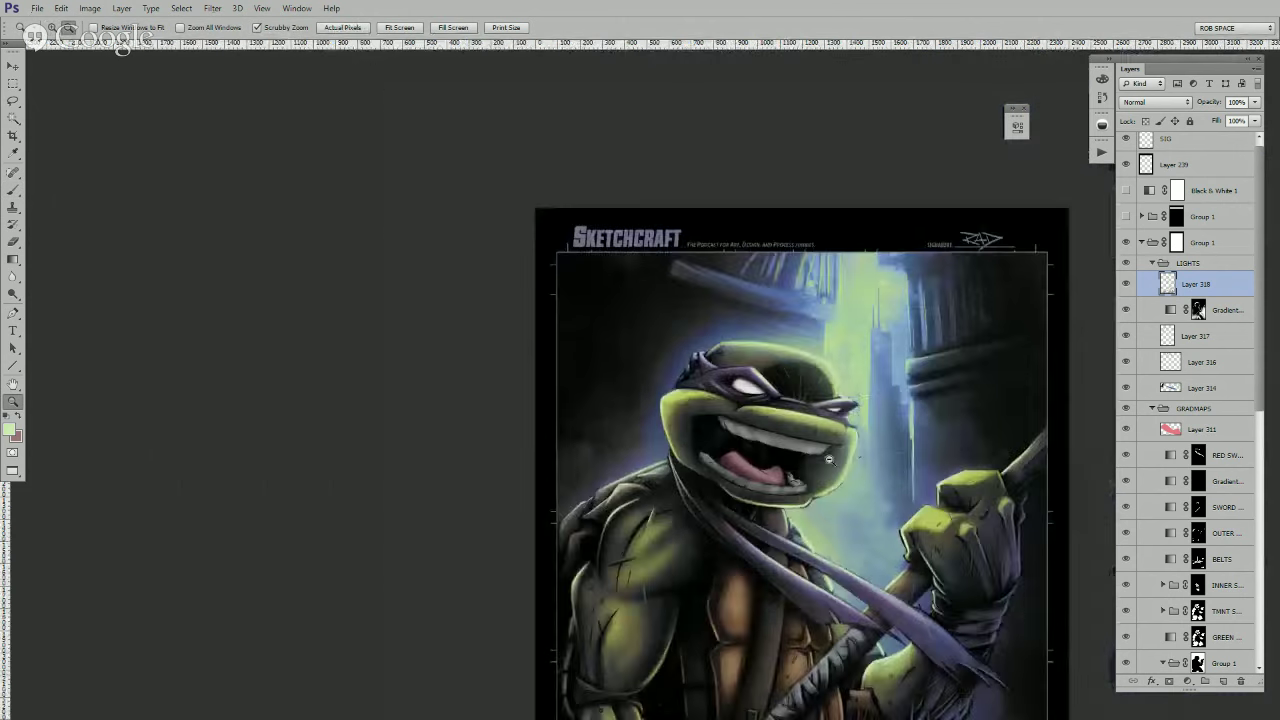
pyautogui.keyDown('alt'); pyautogui.click(825, 477); pyautogui.keyUp('alt')
pyautogui.keyDown('alt'); pyautogui.click(818, 520); pyautogui.keyUp('alt')
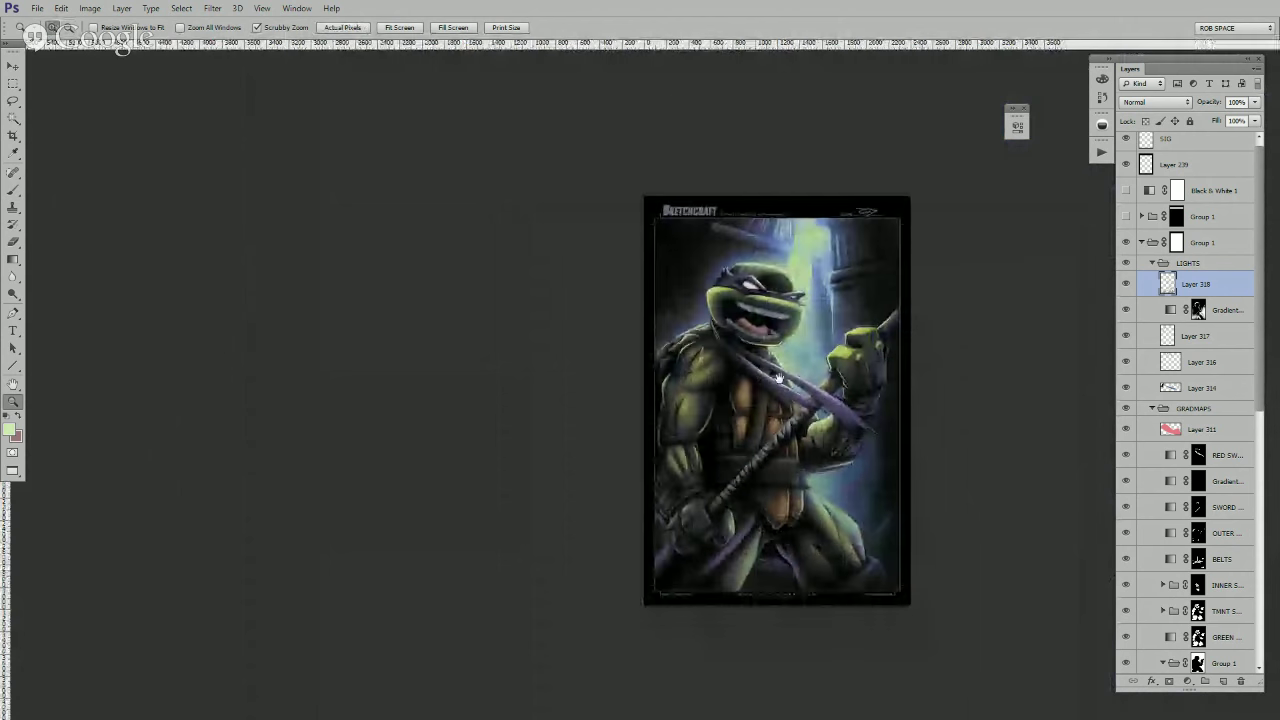
pyautogui.moveTo(843, 446); pyautogui.dragTo(808, 412)
pyautogui.click(752, 514)
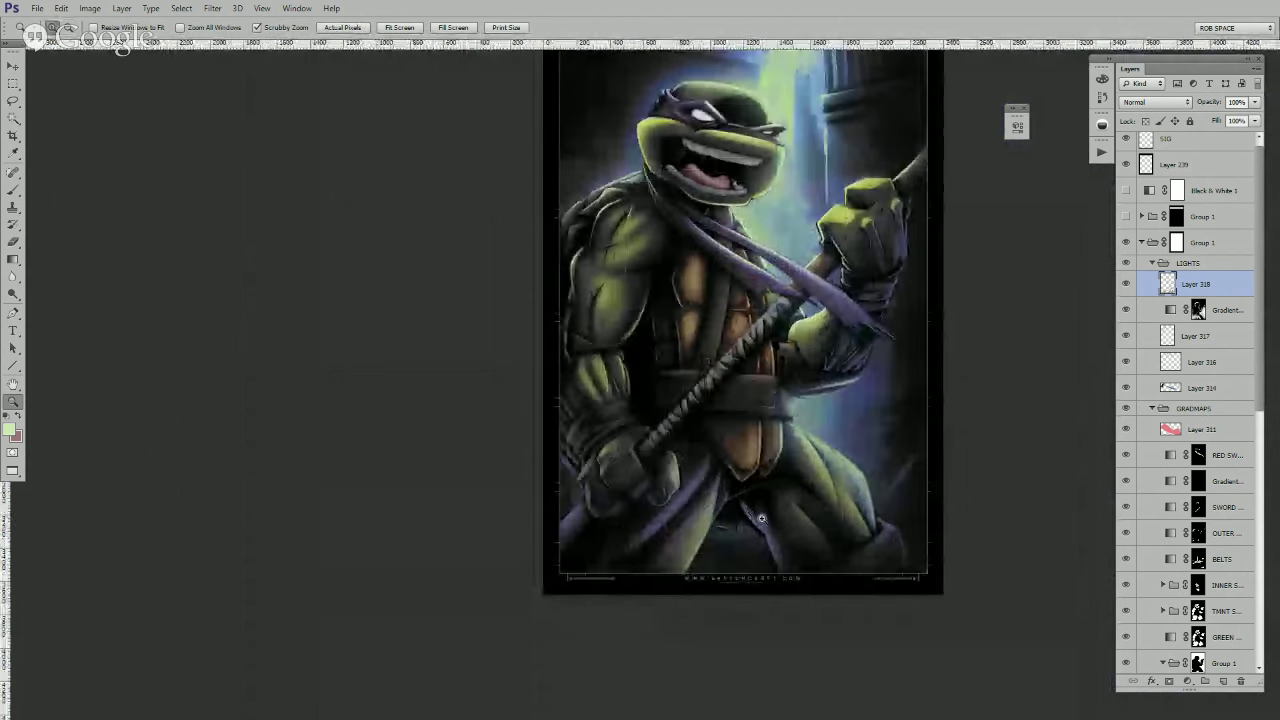
pyautogui.moveTo(764, 517); pyautogui.dragTo(756, 510)
pyautogui.click(1127, 284)
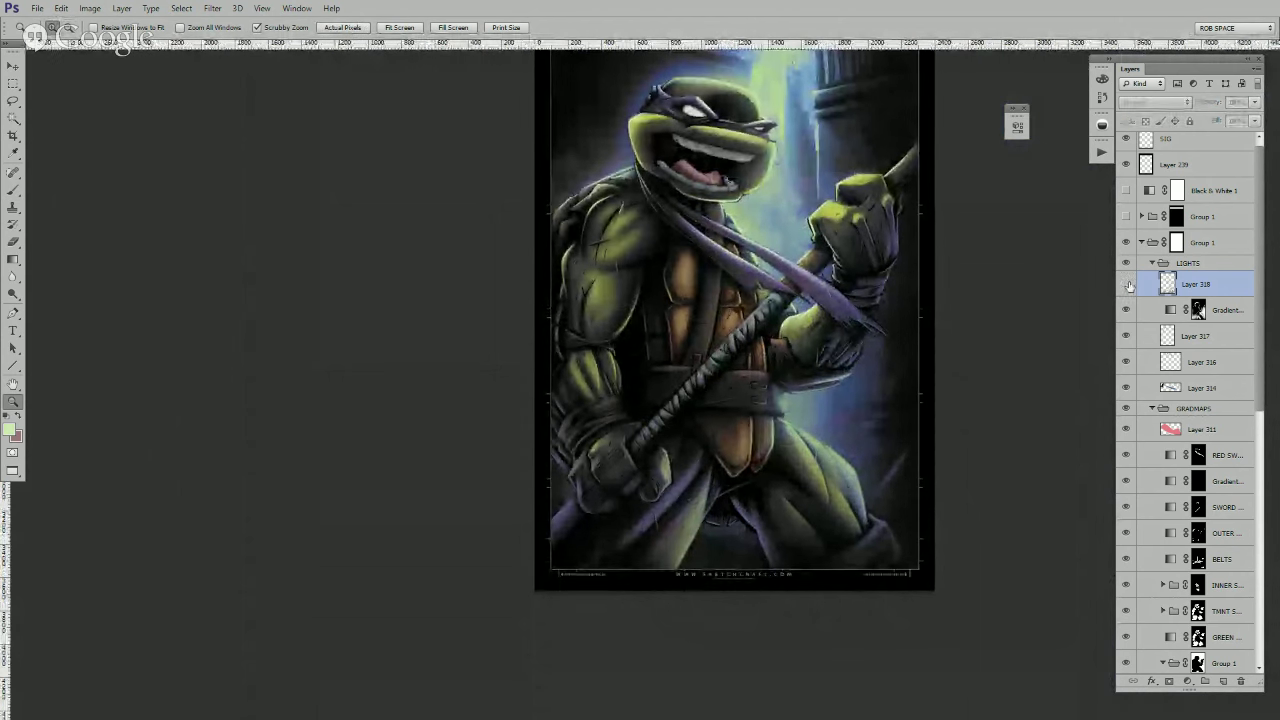
pyautogui.click(1127, 284)
# - Darken the purple sash below the lowered fist with a sampled dark tone and the soft AirSoft brush
pyautogui.press('b')
pyautogui.rightClick(696, 300)
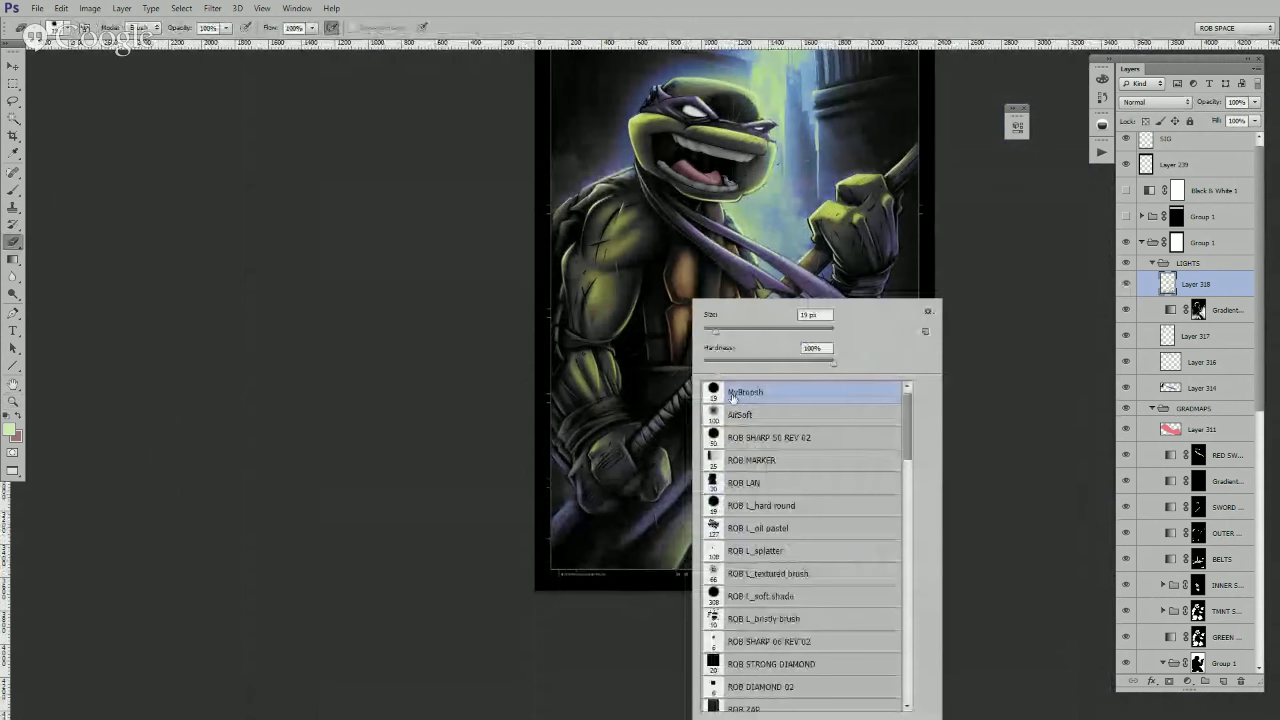
pyautogui.click(661, 583)
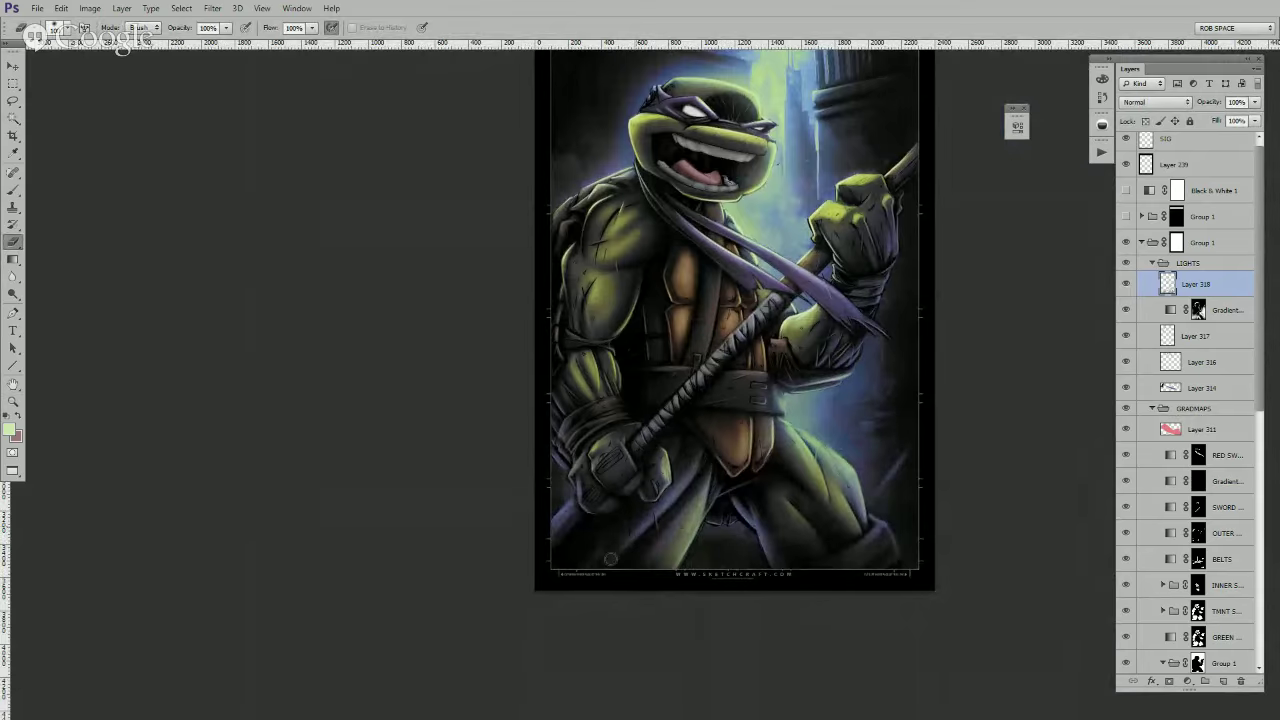
pyautogui.press('b')
pyautogui.keyDown('alt'); pyautogui.click(644, 537); pyautogui.keyUp('alt')
pyautogui.rightClick(640, 543)
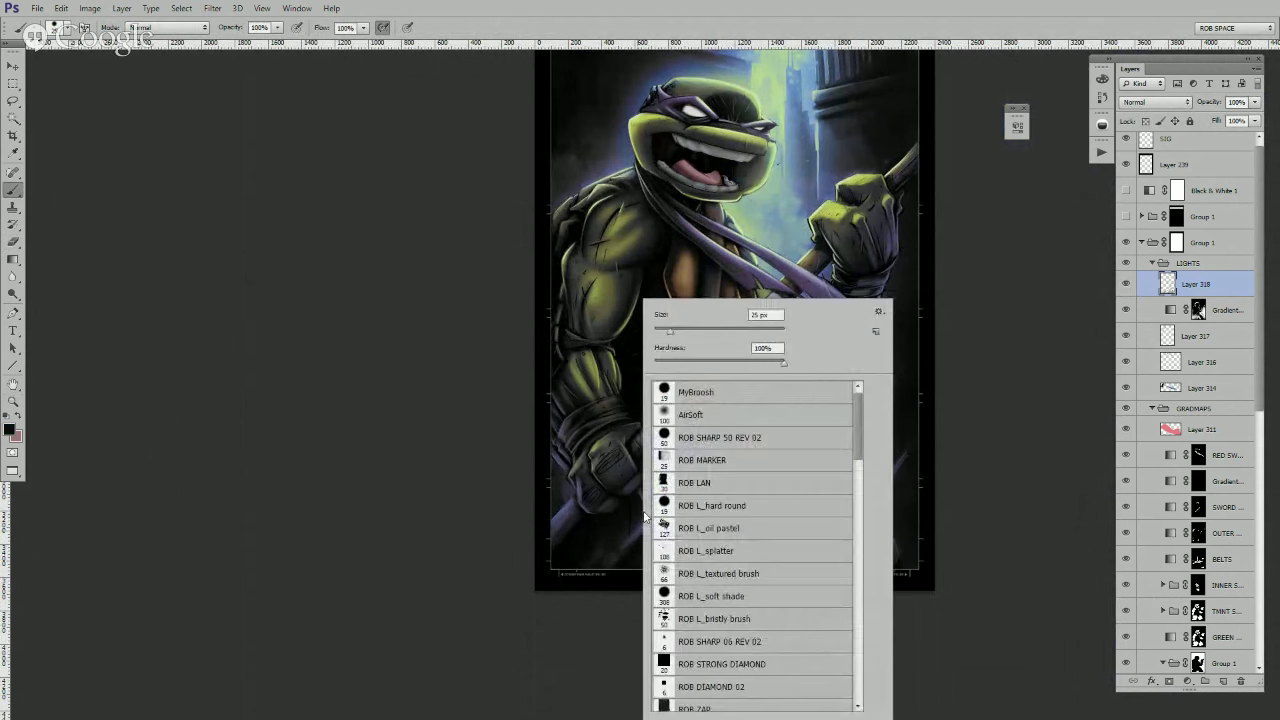
pyautogui.click(698, 420)
pyautogui.click(634, 537)
pyautogui.moveTo(646, 520); pyautogui.dragTo(634, 537)
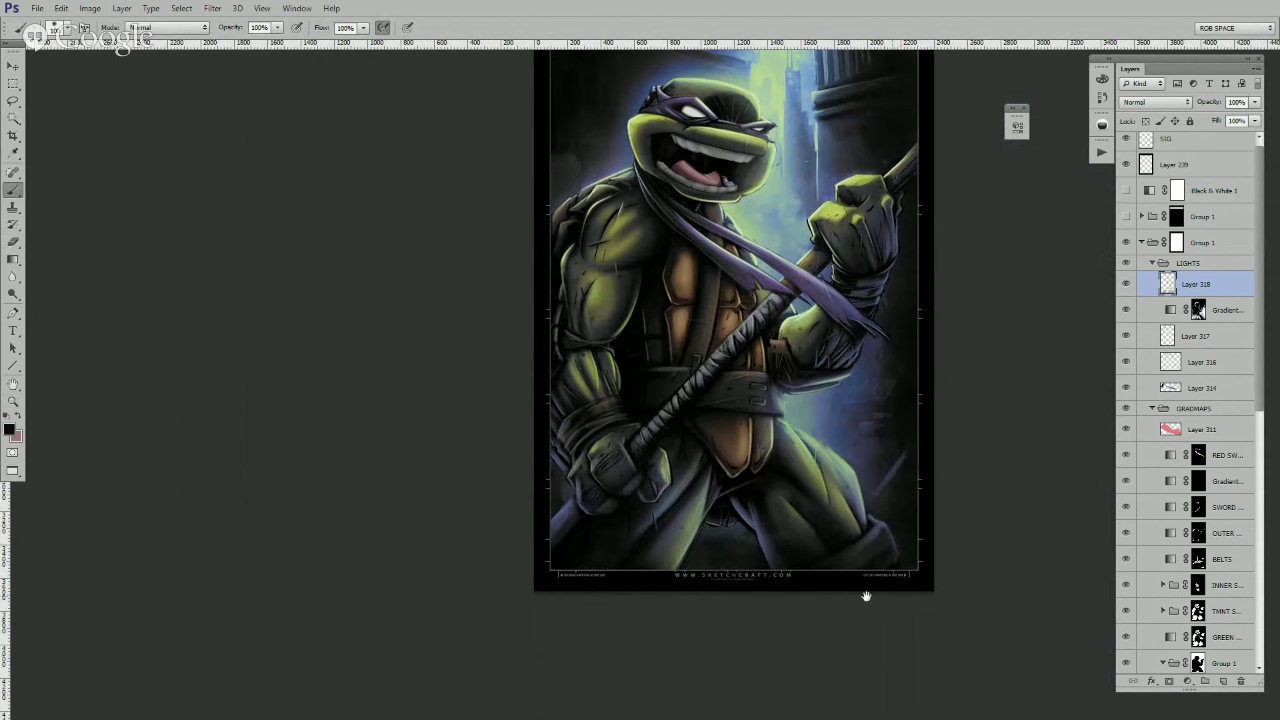
# - Paint muted purple highlights on the staff's wrapping above the belt with MyBroosh, using a tone sampled from the raised wrist's bandage
pyautogui.moveTo(866, 597); pyautogui.dragTo(730, 626)
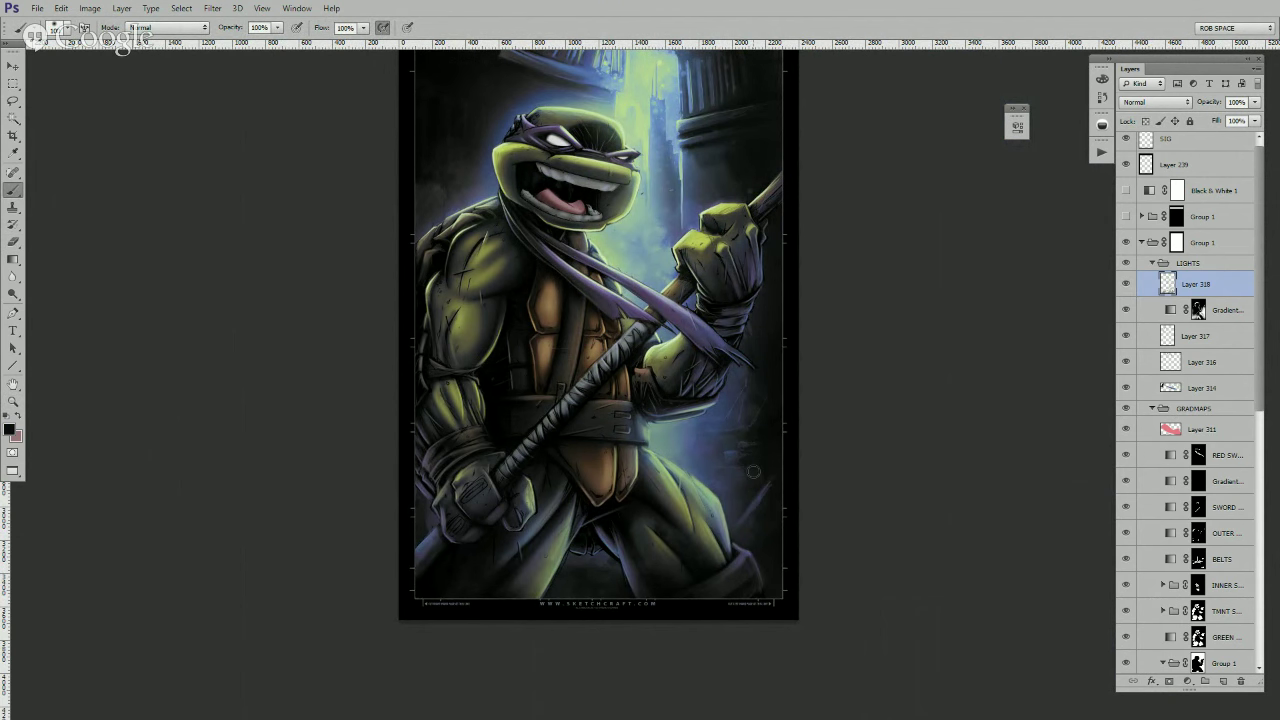
pyautogui.press('z')
pyautogui.click(636, 352)
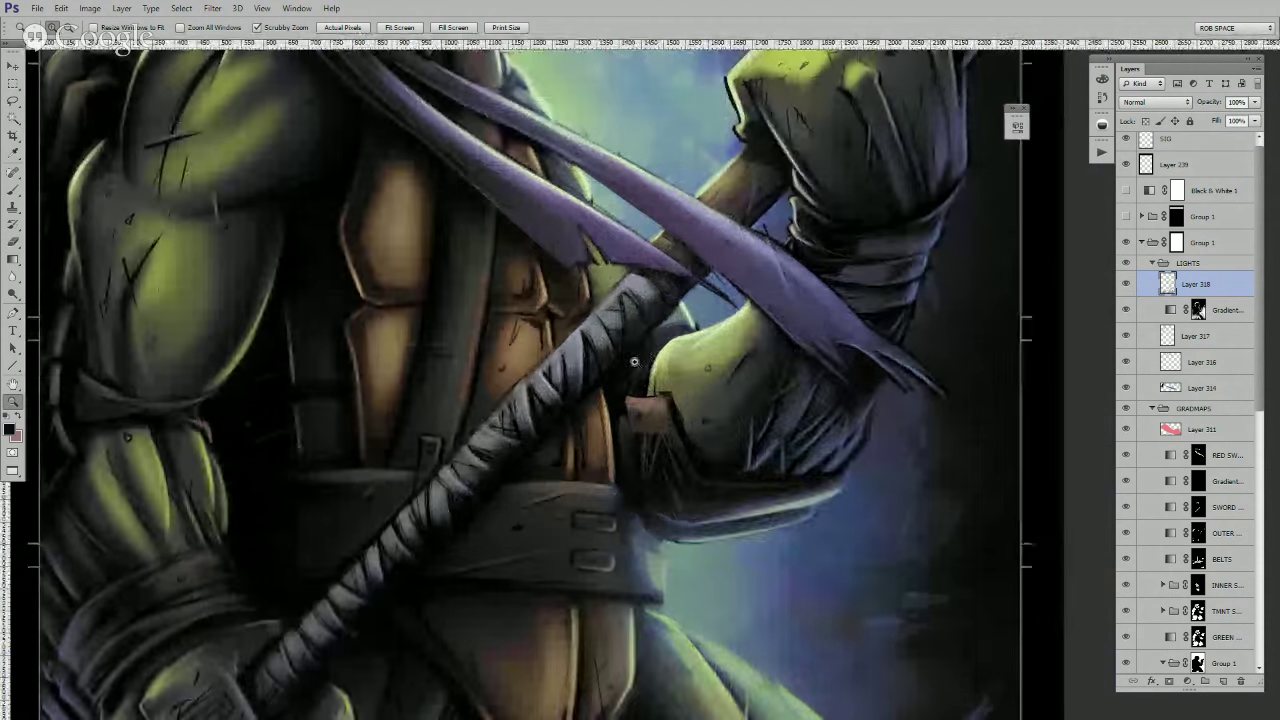
pyautogui.press('b')
pyautogui.rightClick(632, 364)
pyautogui.doubleClick(679, 393)
pyautogui.press('x')
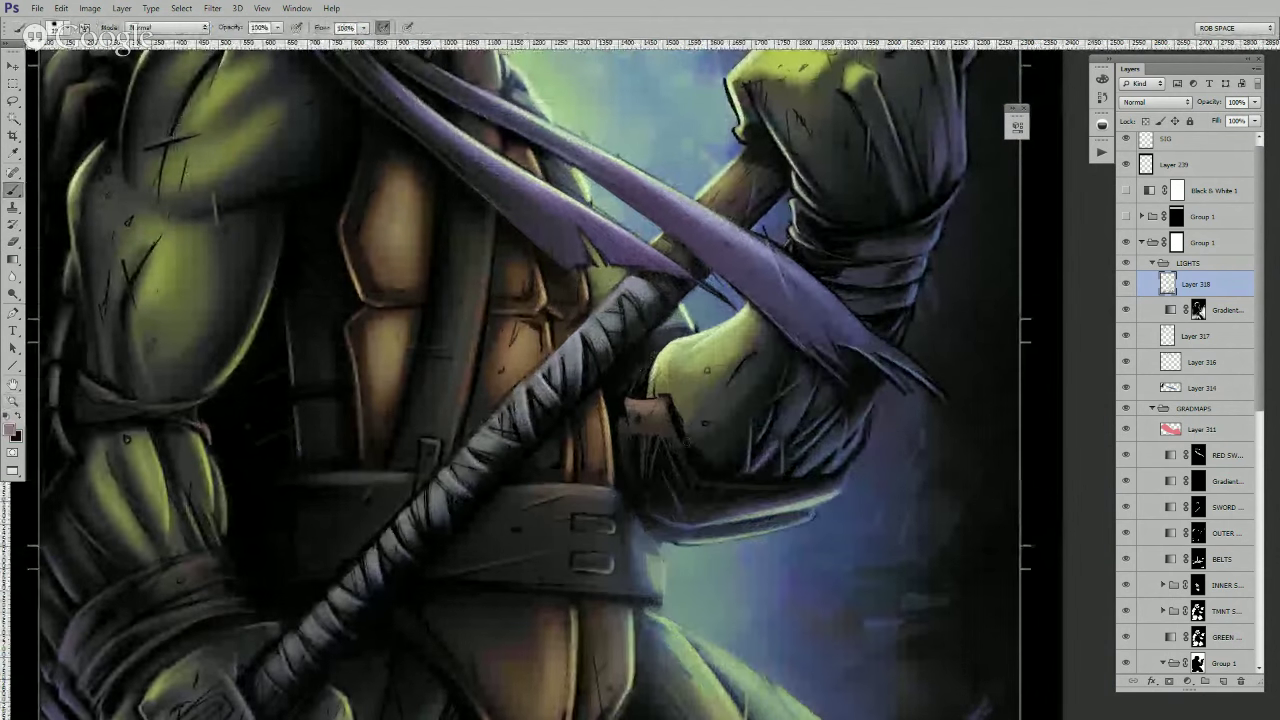
pyautogui.keyDown('alt'); pyautogui.click(865, 275); pyautogui.keyUp('alt')
pyautogui.moveTo(605, 366); pyautogui.dragTo(628, 345)
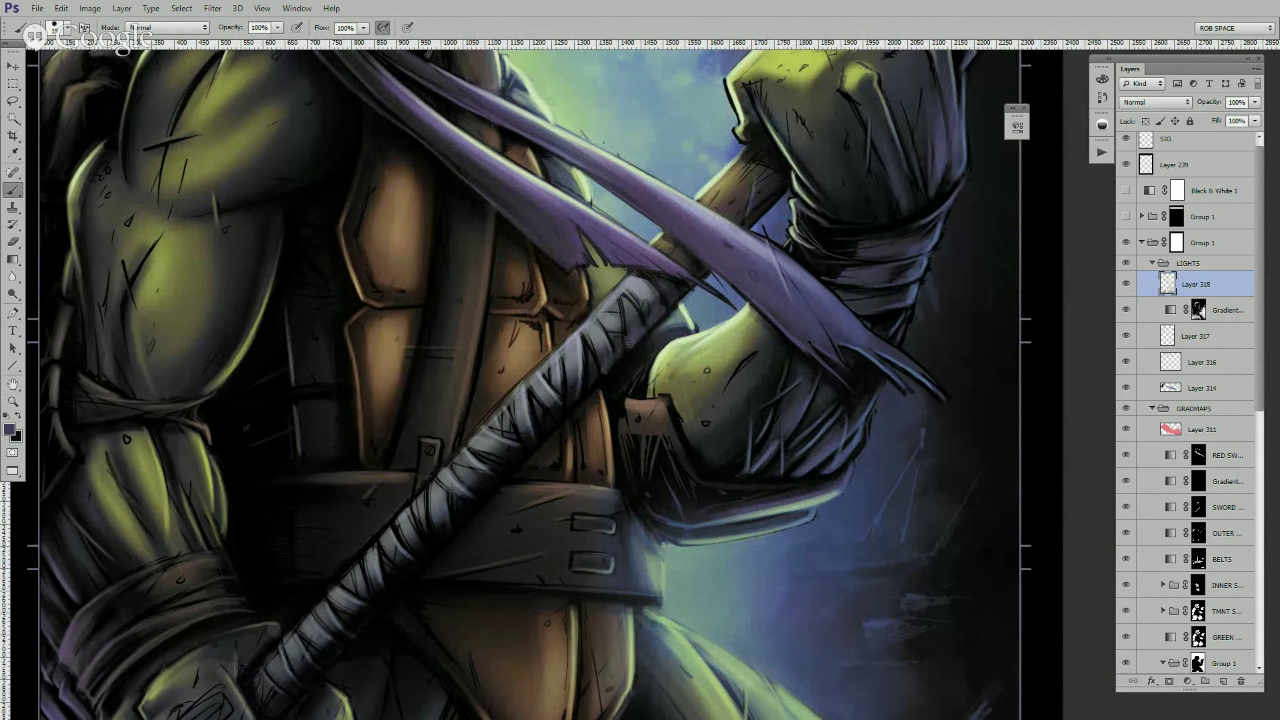
pyautogui.moveTo(600, 377); pyautogui.dragTo(568, 396)
pyautogui.moveTo(659, 343); pyautogui.dragTo(692, 290)
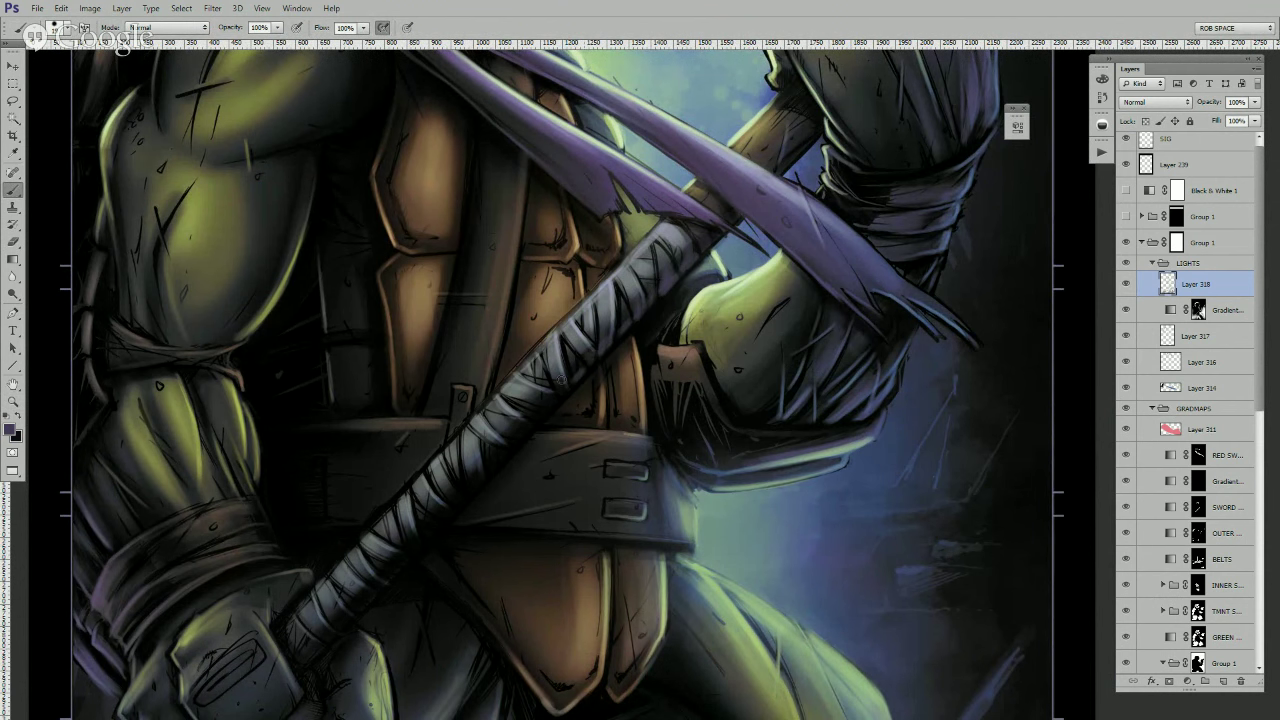
# - Try purple strokes across the middle of the staff's wrapping, and remove them
pyautogui.click(583, 370)
pyautogui.moveTo(558, 372); pyautogui.dragTo(578, 408)
pyautogui.moveTo(563, 394); pyautogui.dragTo(543, 406)
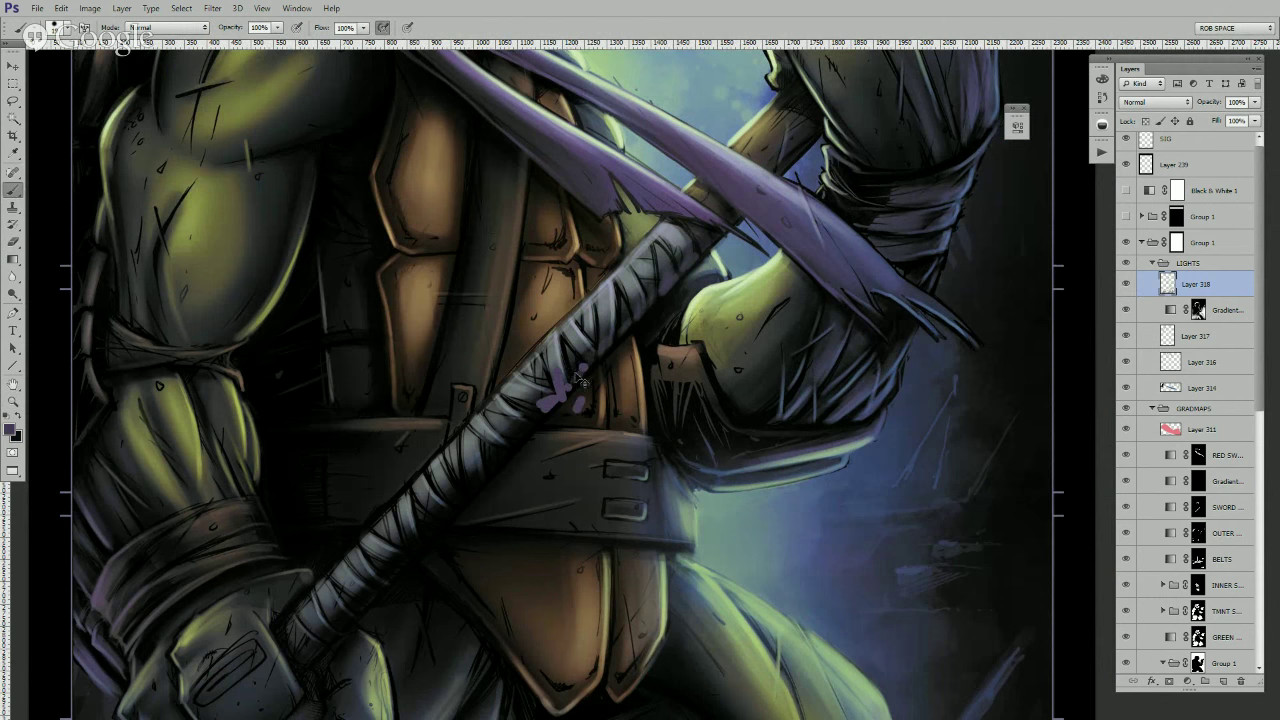
pyautogui.hotkey('ctrl', 'alt', 'z')
pyautogui.hotkey('ctrl', 'alt', 'z')
pyautogui.press('e')
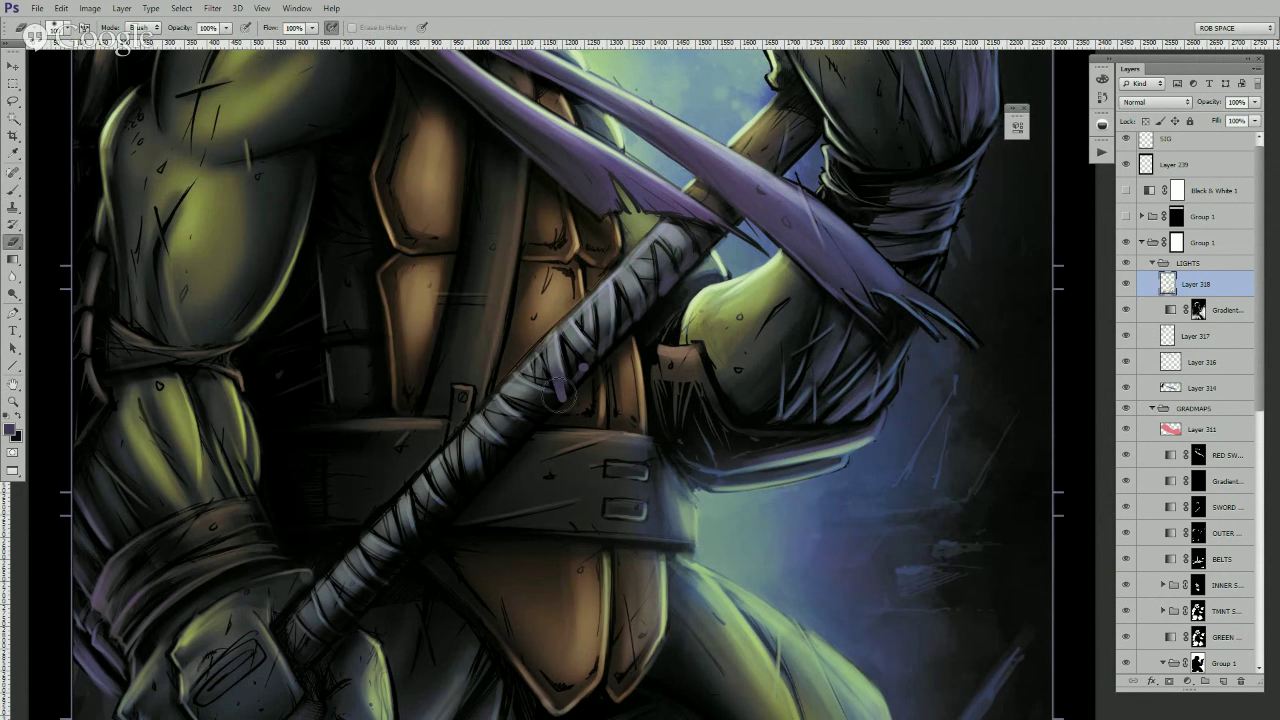
pyautogui.press('b')
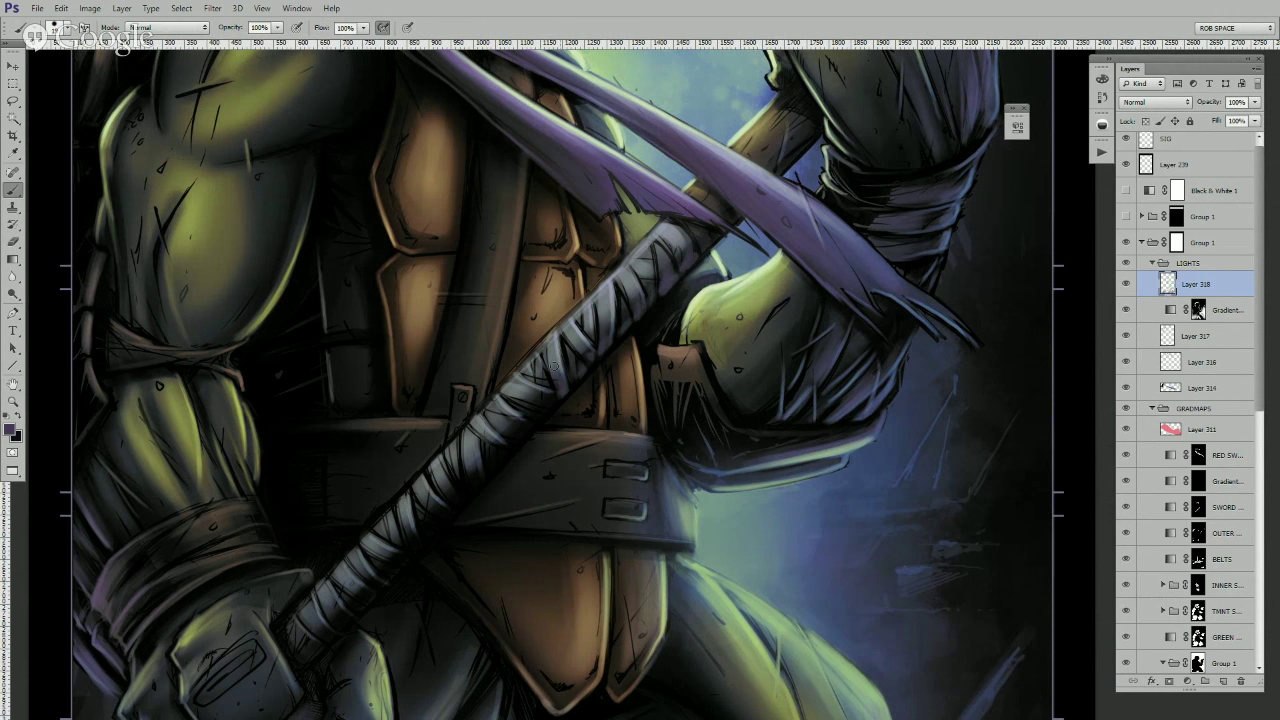
# - Continue the muted purple highlights along the staff's wrapping, from beneath the sash down to the lowered fist
pyautogui.moveTo(672, 298); pyautogui.dragTo(584, 383)
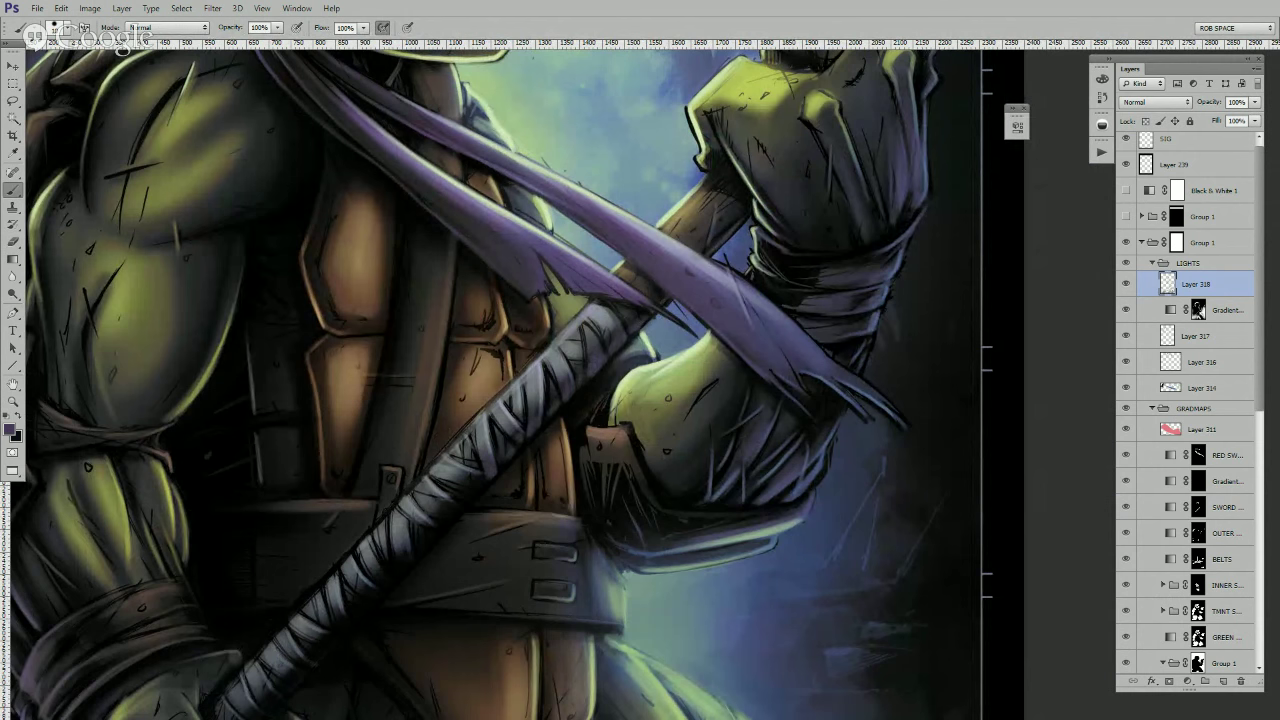
pyautogui.moveTo(843, 310); pyautogui.dragTo(684, 486)
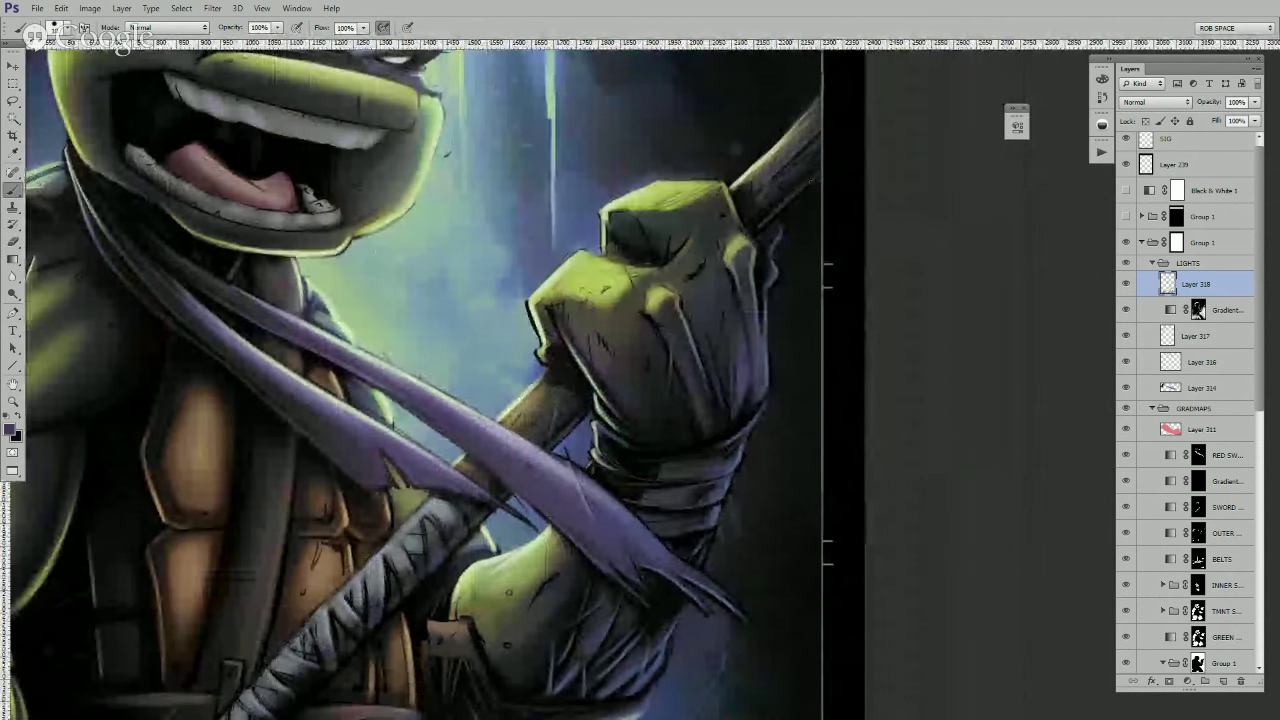
pyautogui.moveTo(600, 608); pyautogui.dragTo(727, 357)
pyautogui.moveTo(648, 510); pyautogui.dragTo(709, 446)
pyautogui.moveTo(578, 419); pyautogui.dragTo(632, 425)
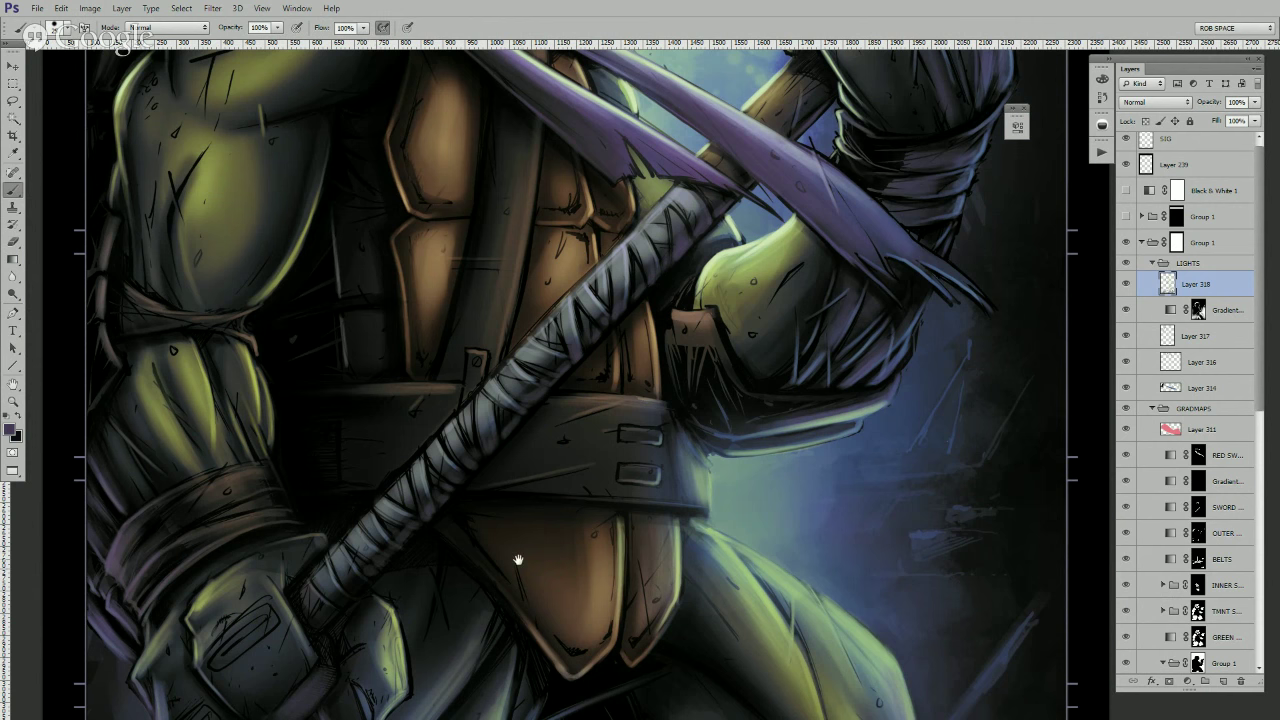
pyautogui.moveTo(518, 560); pyautogui.dragTo(703, 440)
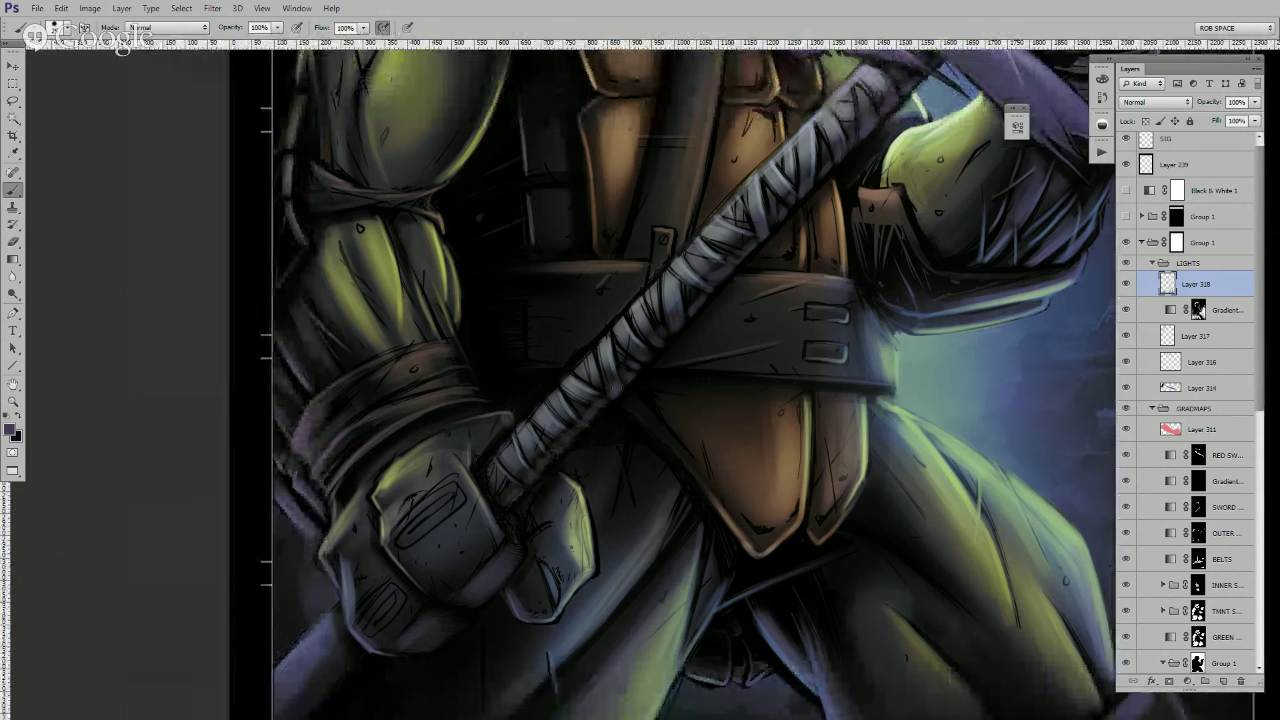
pyautogui.moveTo(600, 508); pyautogui.dragTo(637, 406)
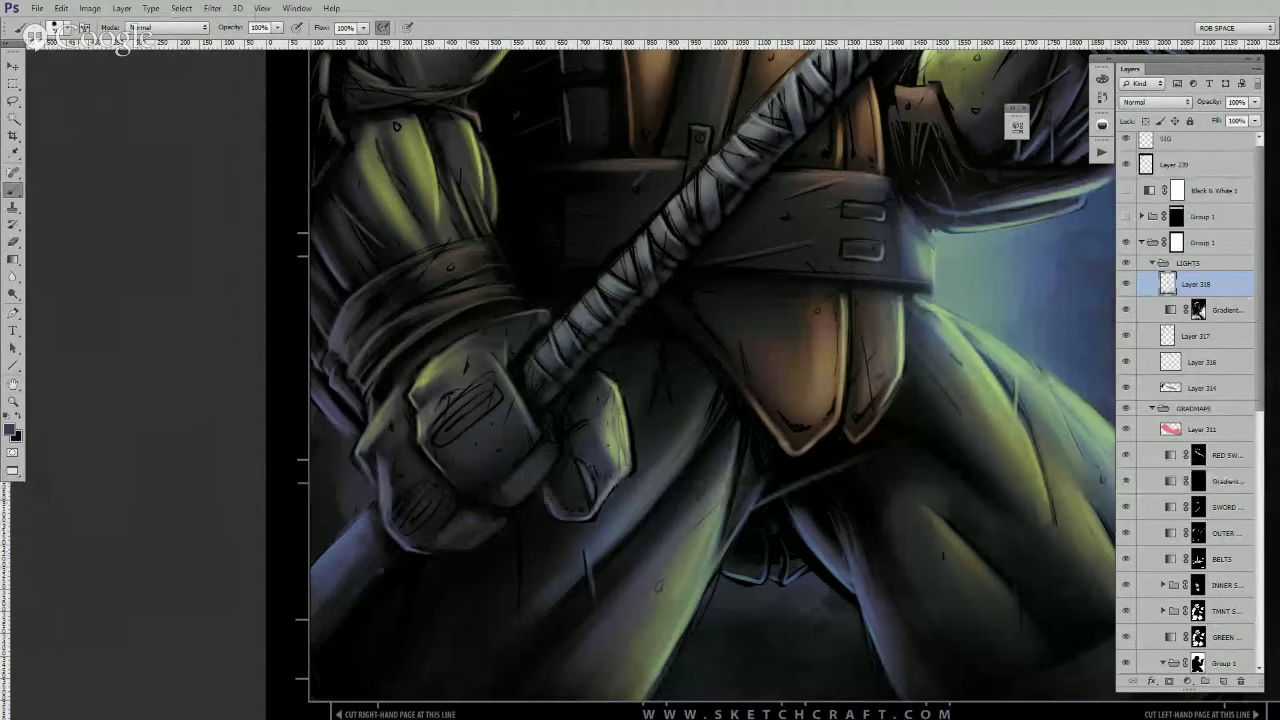
# - Add fine streaks to the staff's lower end below the fist with ROB DIAMOND 02 at 6 px, using sampled blue and a lighter blue
pyautogui.moveTo(351, 598); pyautogui.dragTo(398, 553)
pyautogui.press('x')
pyautogui.keyDown('alt'); pyautogui.click(367, 531); pyautogui.keyUp('alt')
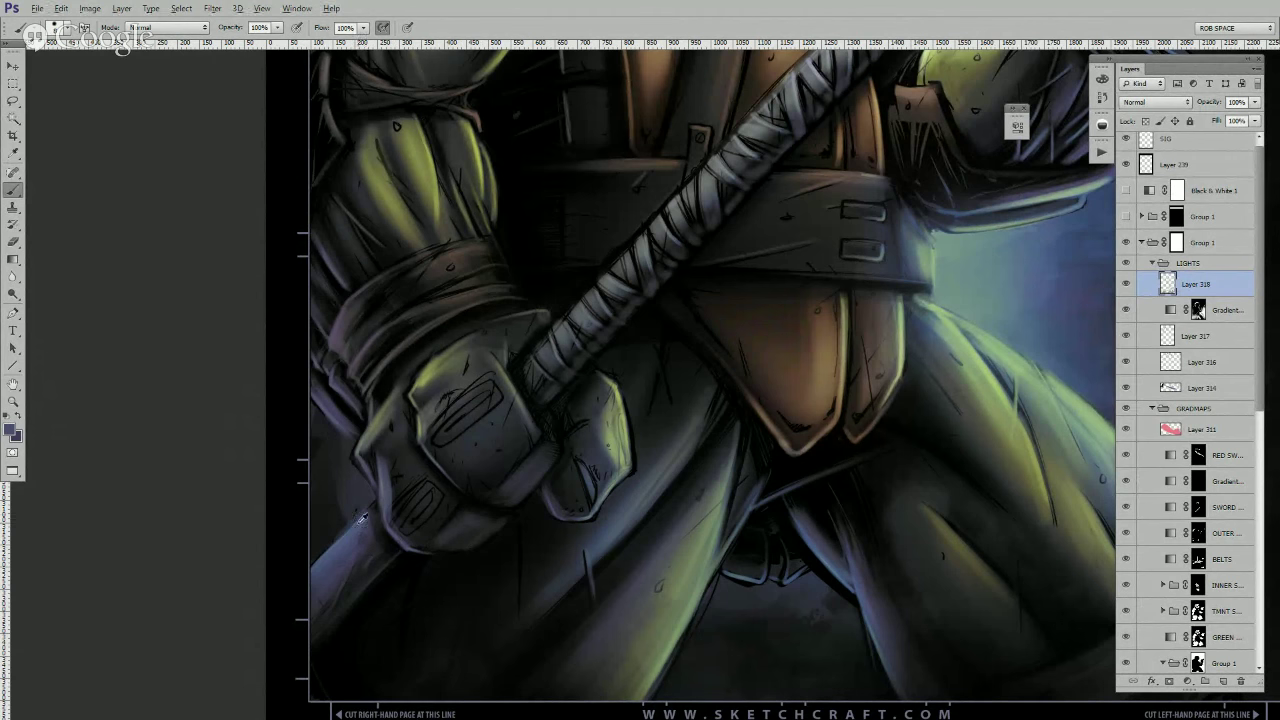
pyautogui.keyDown('ctrl'); pyautogui.rightClick(363, 557); pyautogui.keyUp('ctrl')
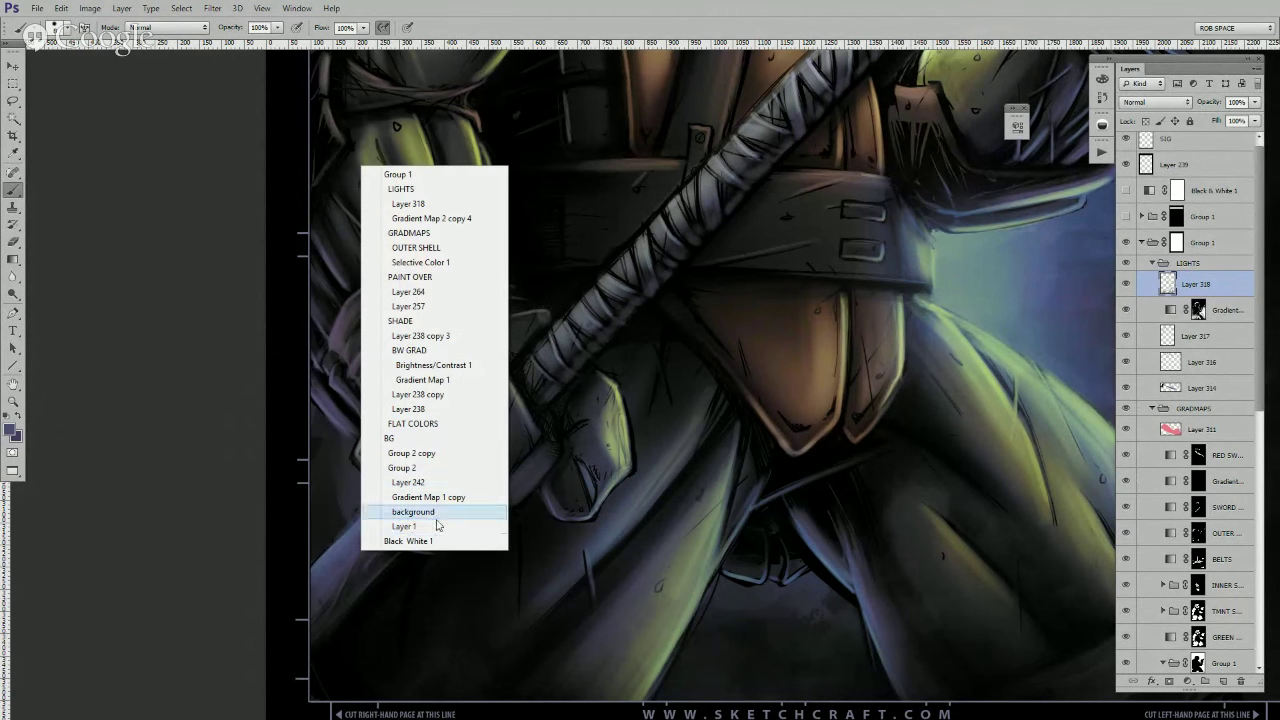
pyautogui.press('Escape')
pyautogui.rightClick(374, 548)
pyautogui.click(450, 686)
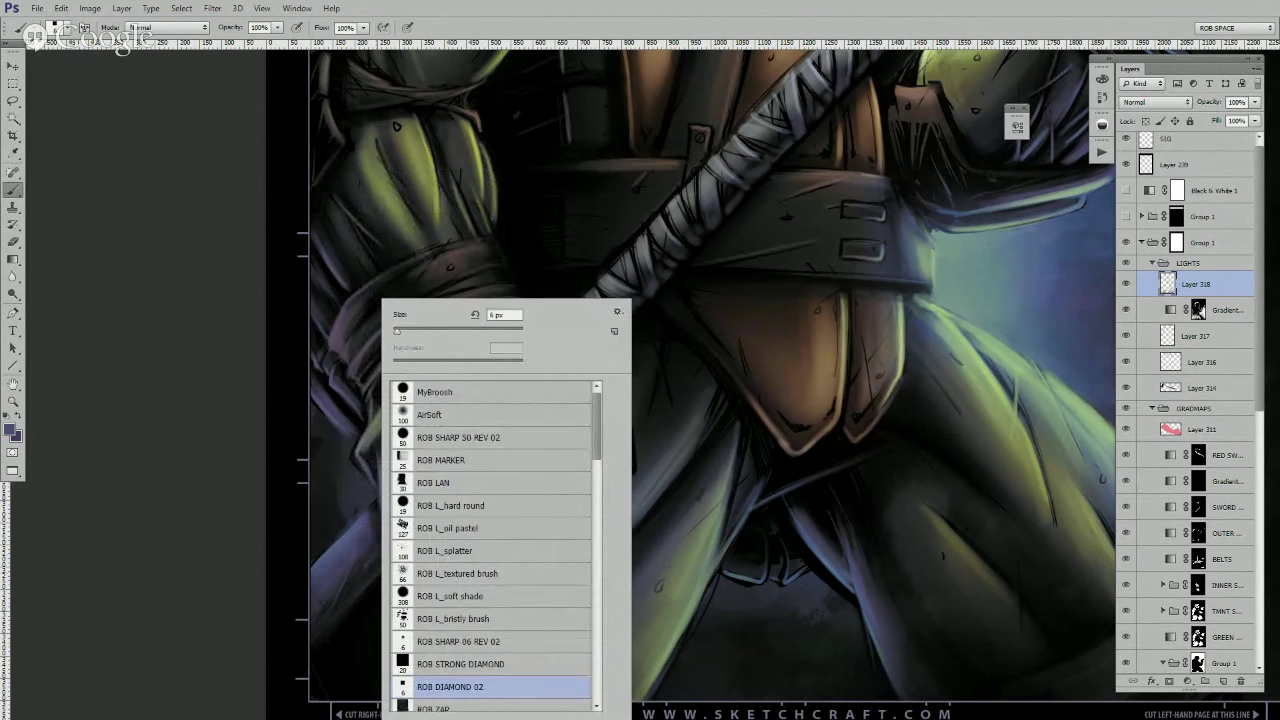
pyautogui.press('Return')
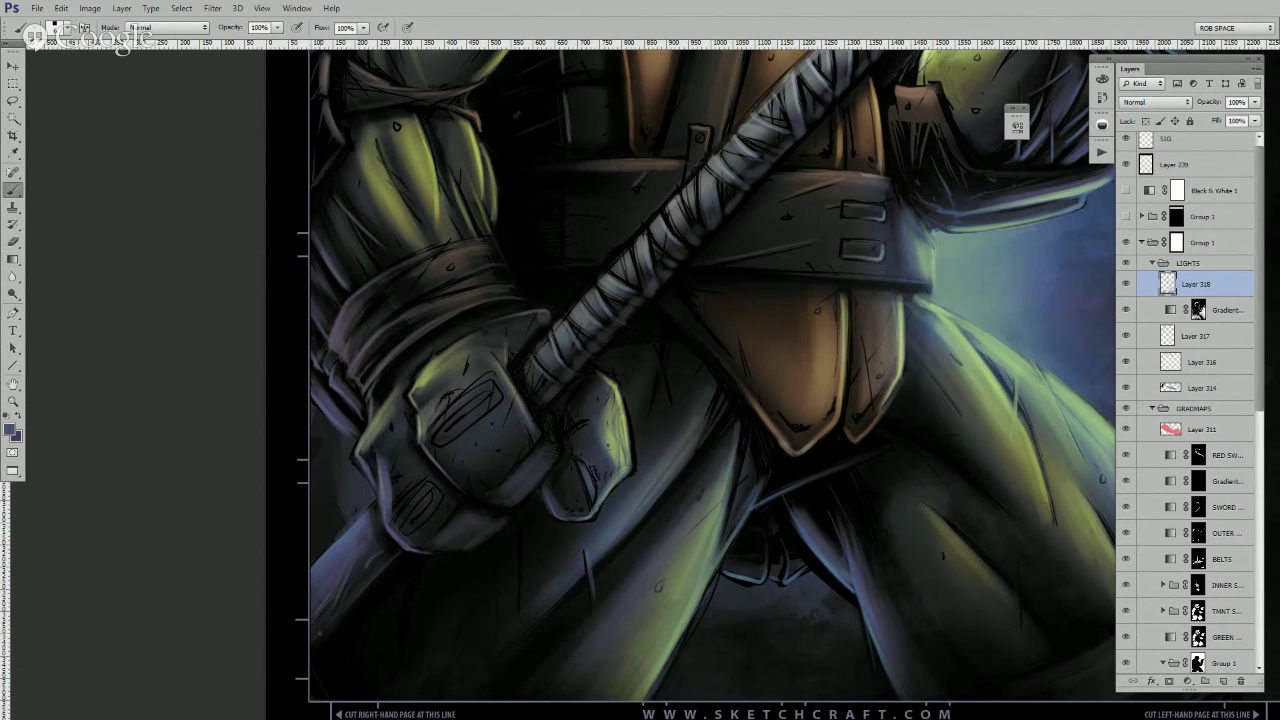
pyautogui.click(12, 432)
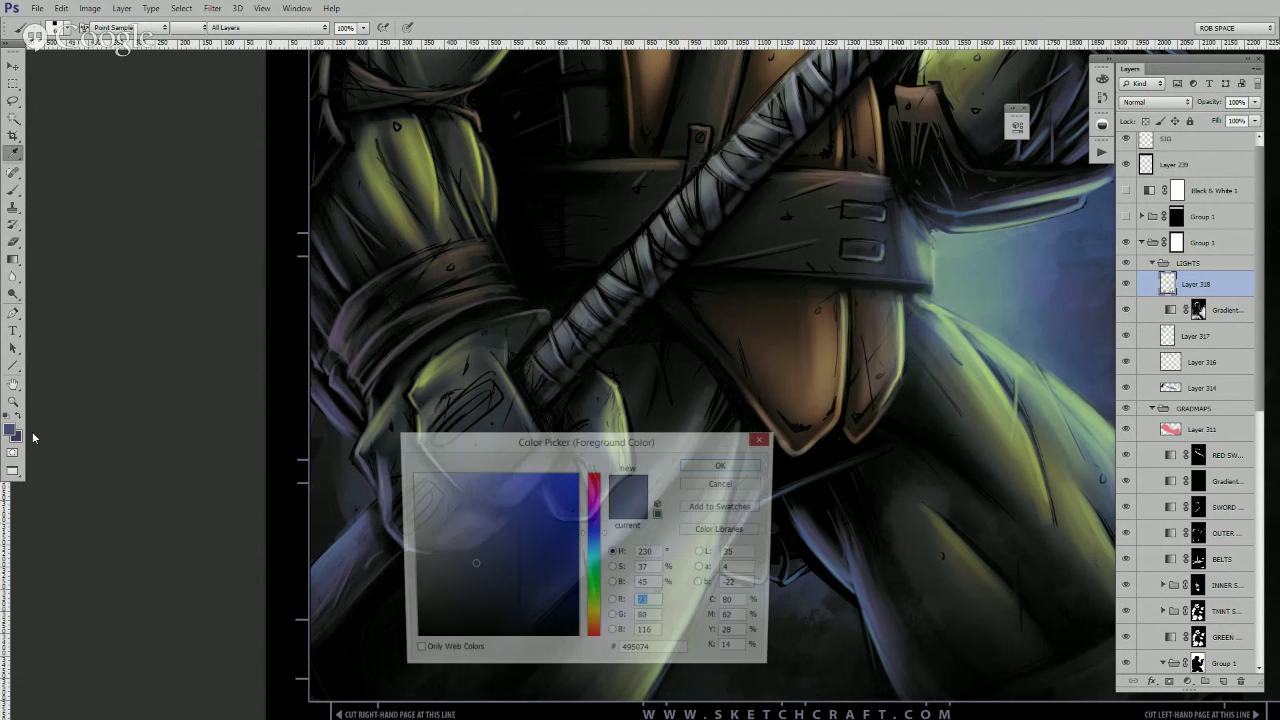
pyautogui.click(722, 465)
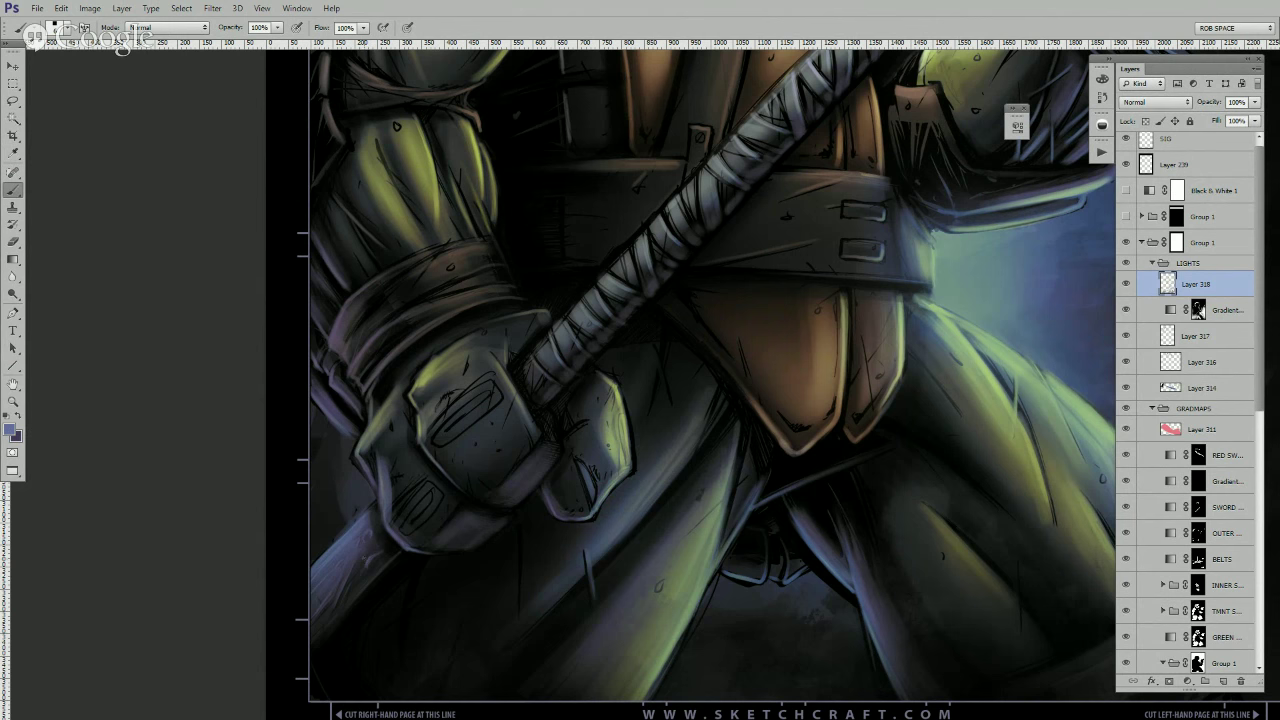
# - Paint blue highlights around the knuckles and fingers of the lowered fist with the MyBroosh brush
pyautogui.moveTo(477, 599); pyautogui.dragTo(574, 502)
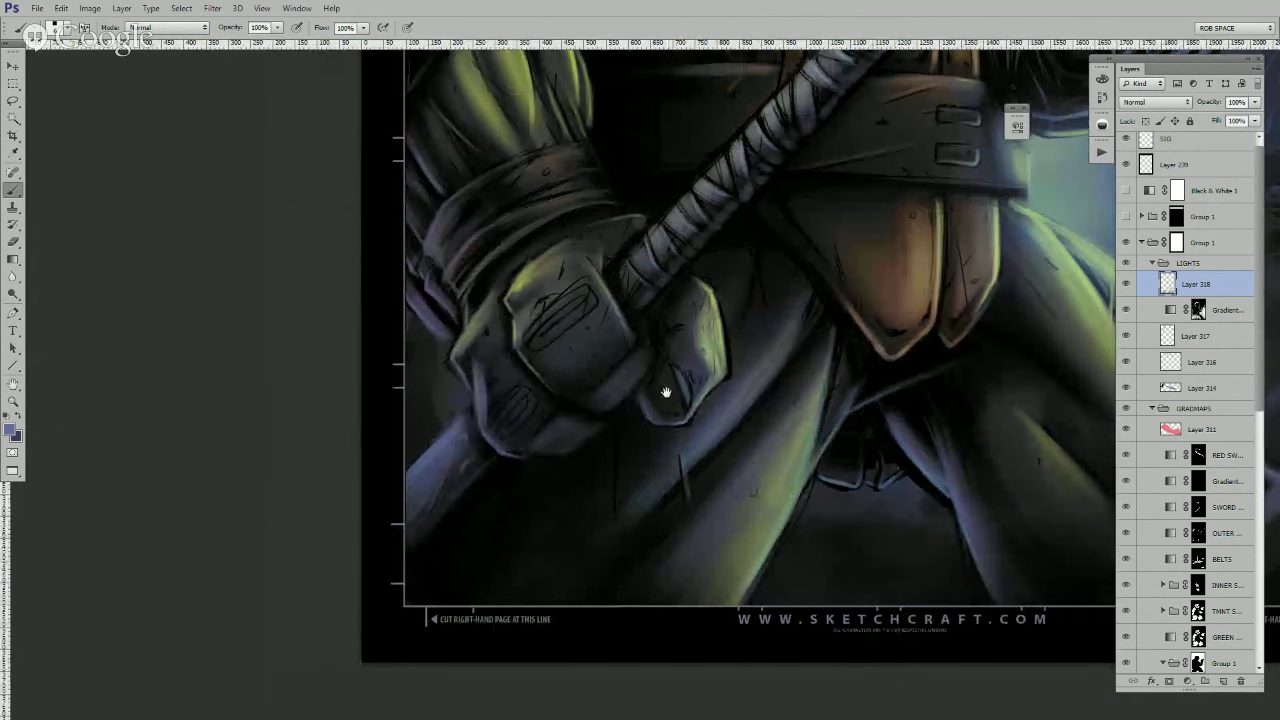
pyautogui.moveTo(660, 396); pyautogui.dragTo(597, 475)
pyautogui.rightClick(502, 400)
pyautogui.click(543, 391)
pyautogui.click(422, 477)
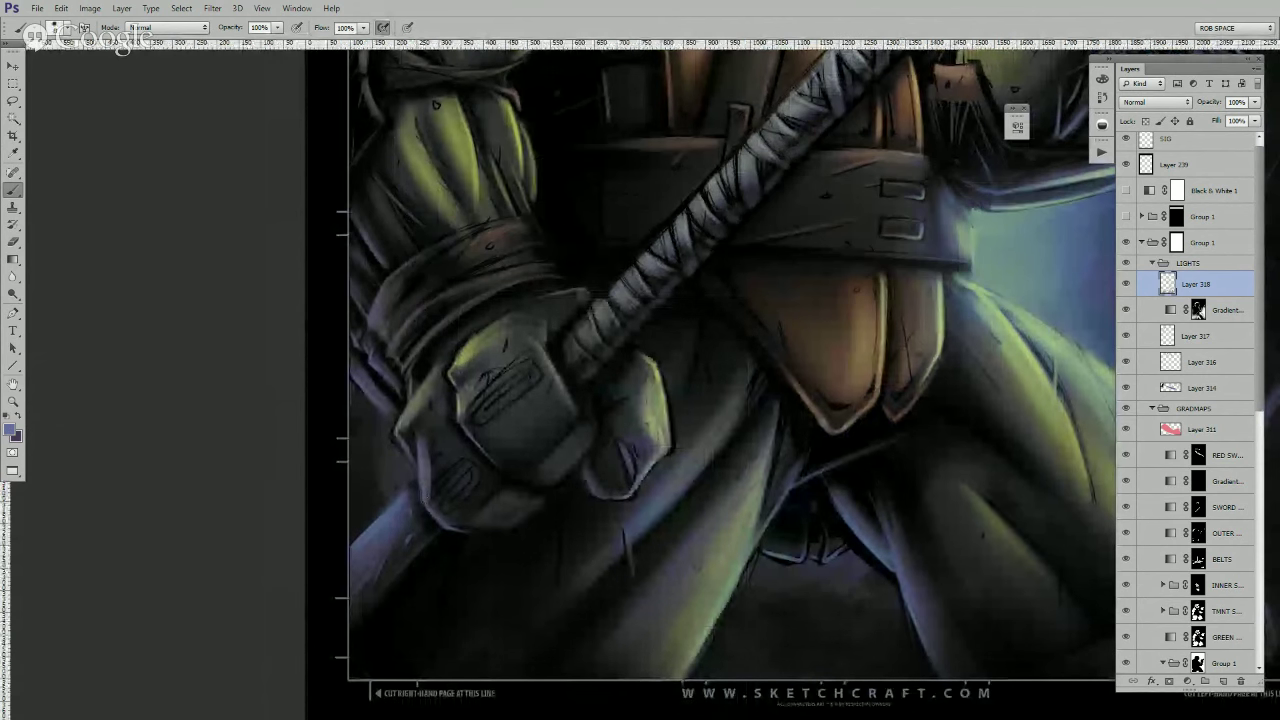
pyautogui.moveTo(421, 480); pyautogui.dragTo(431, 514)
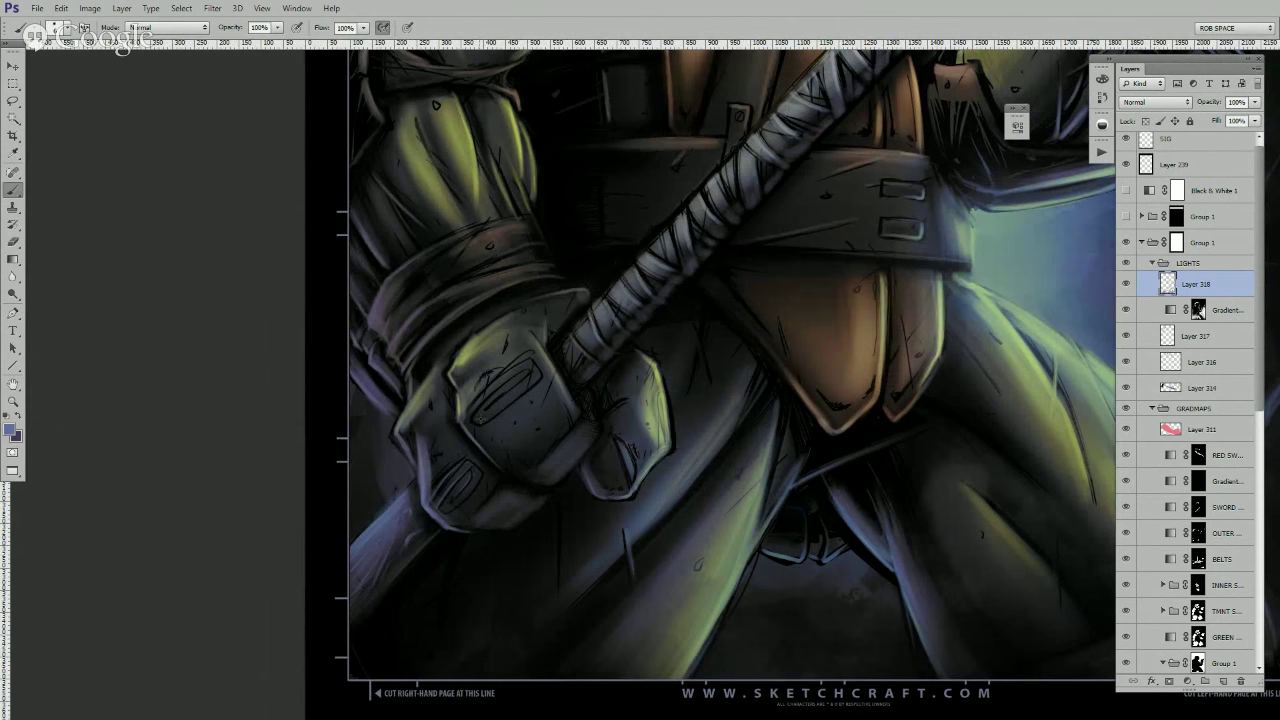
pyautogui.moveTo(468, 393)
pyautogui.mouseDown()
pyautogui.moveTo(476, 419)
pyautogui.moveTo(508, 378)
pyautogui.moveTo(531, 387)
pyautogui.mouseUp()
pyautogui.moveTo(528, 472); pyautogui.dragTo(556, 445)
pyautogui.moveTo(457, 527); pyautogui.dragTo(477, 511)
# - Add blue edge touches to the lowered fist's outer finger, knuckle pad and thumb
pyautogui.moveTo(692, 466); pyautogui.dragTo(658, 500)
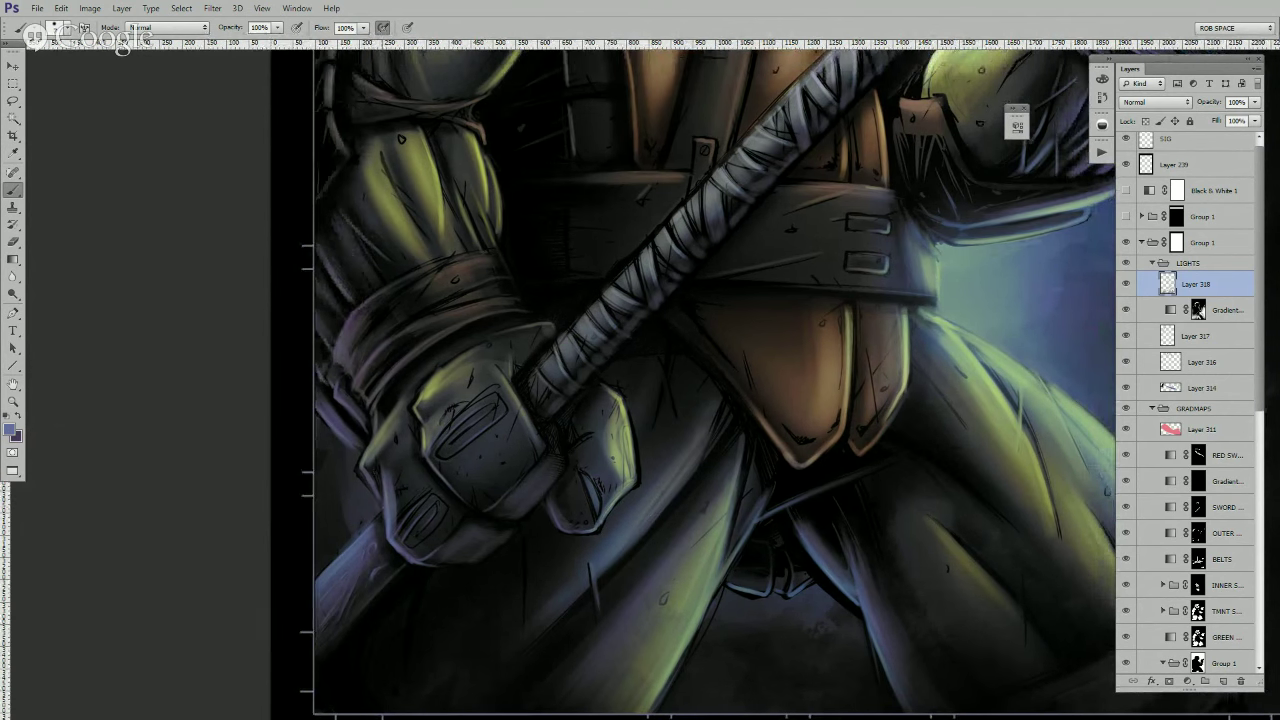
pyautogui.moveTo(384, 510)
pyautogui.mouseDown()
pyautogui.moveTo(387, 531)
pyautogui.moveTo(381, 503)
pyautogui.mouseUp()
pyautogui.moveTo(424, 454); pyautogui.dragTo(442, 474)
pyautogui.moveTo(562, 528); pyautogui.dragTo(585, 532)
pyautogui.moveTo(598, 474); pyautogui.dragTo(582, 516)
# - Work blue highlights up the staff's wrapping, from the lowered fist across the belt toward the sash
pyautogui.moveTo(625, 393); pyautogui.dragTo(573, 469)
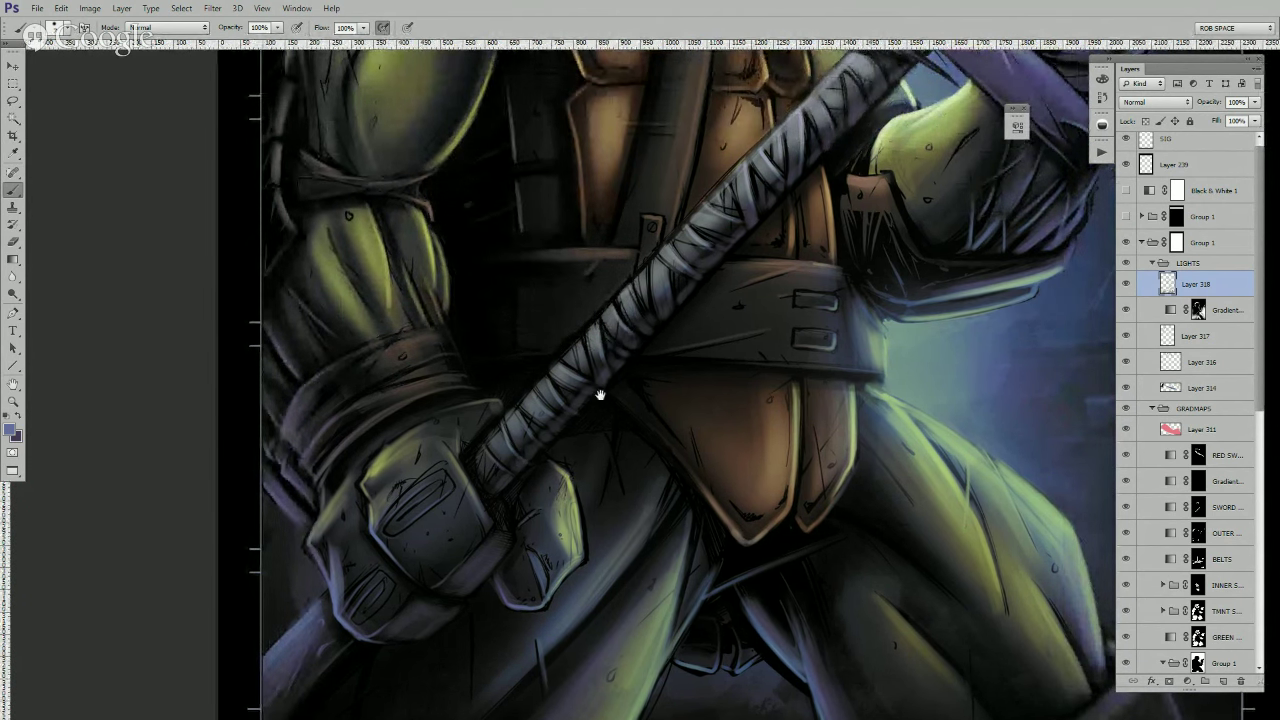
pyautogui.moveTo(600, 394); pyautogui.dragTo(538, 446)
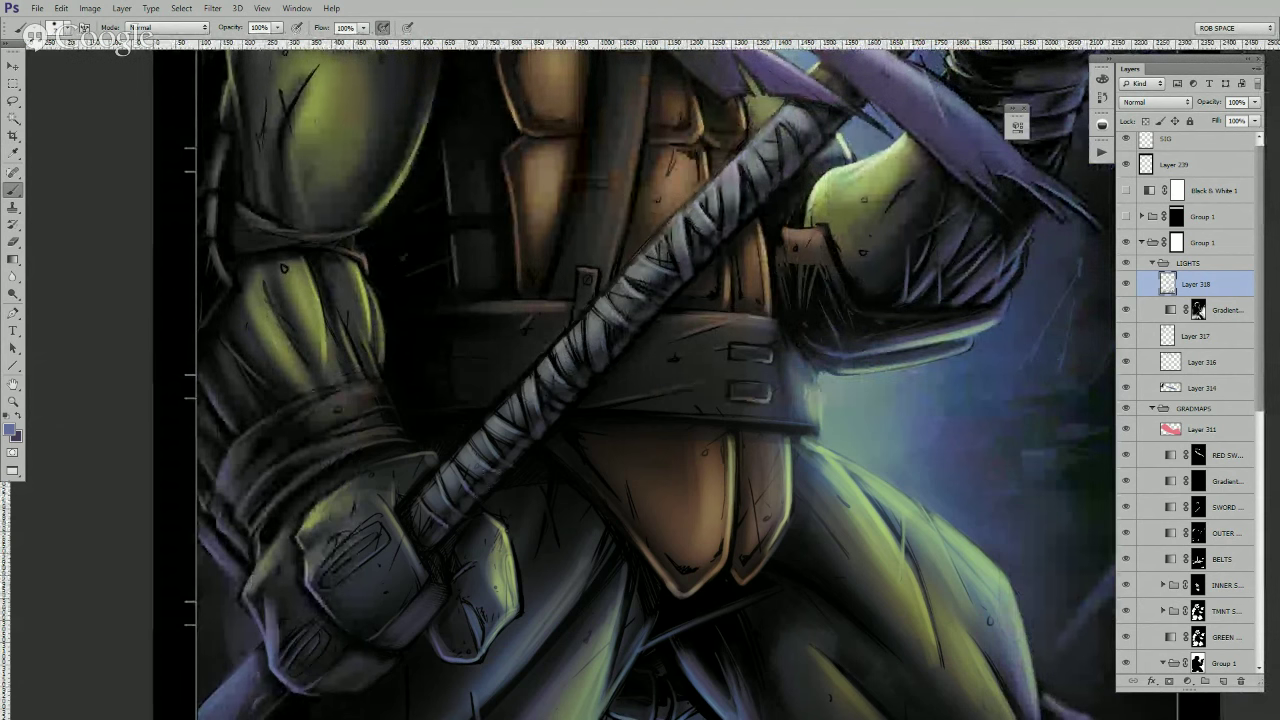
pyautogui.moveTo(522, 409); pyautogui.dragTo(462, 504)
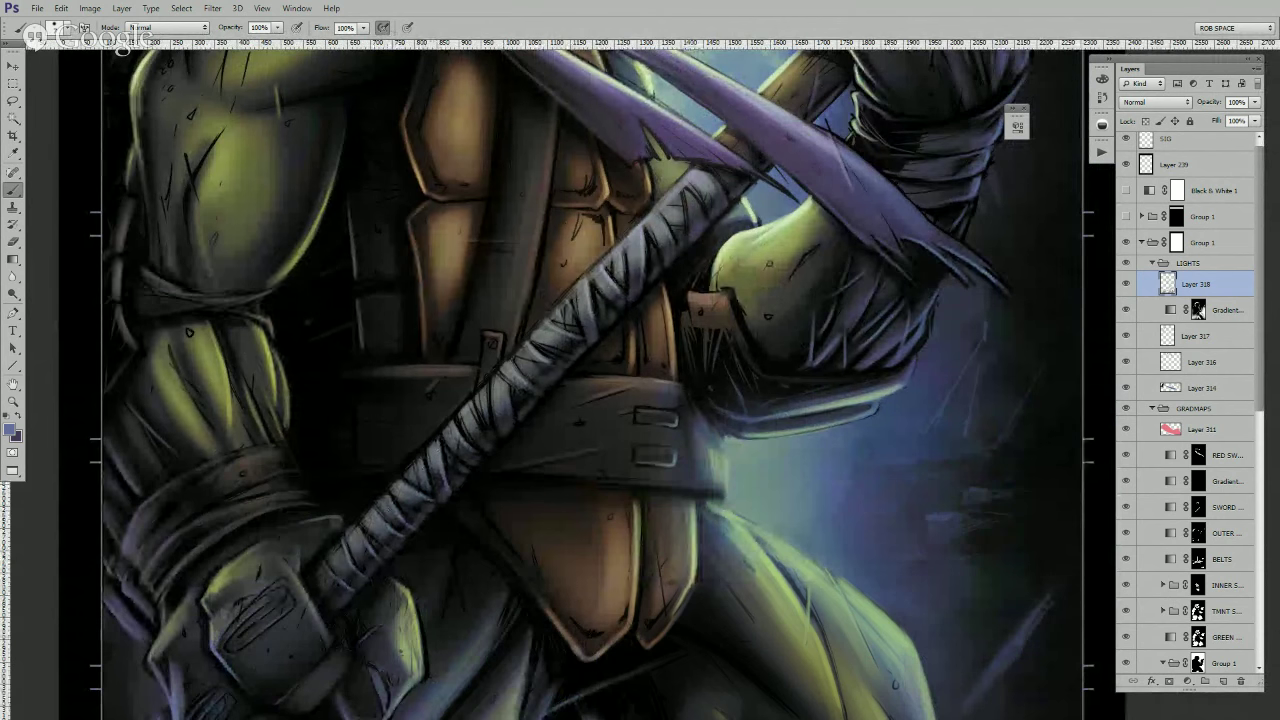
pyautogui.moveTo(543, 466); pyautogui.dragTo(505, 498)
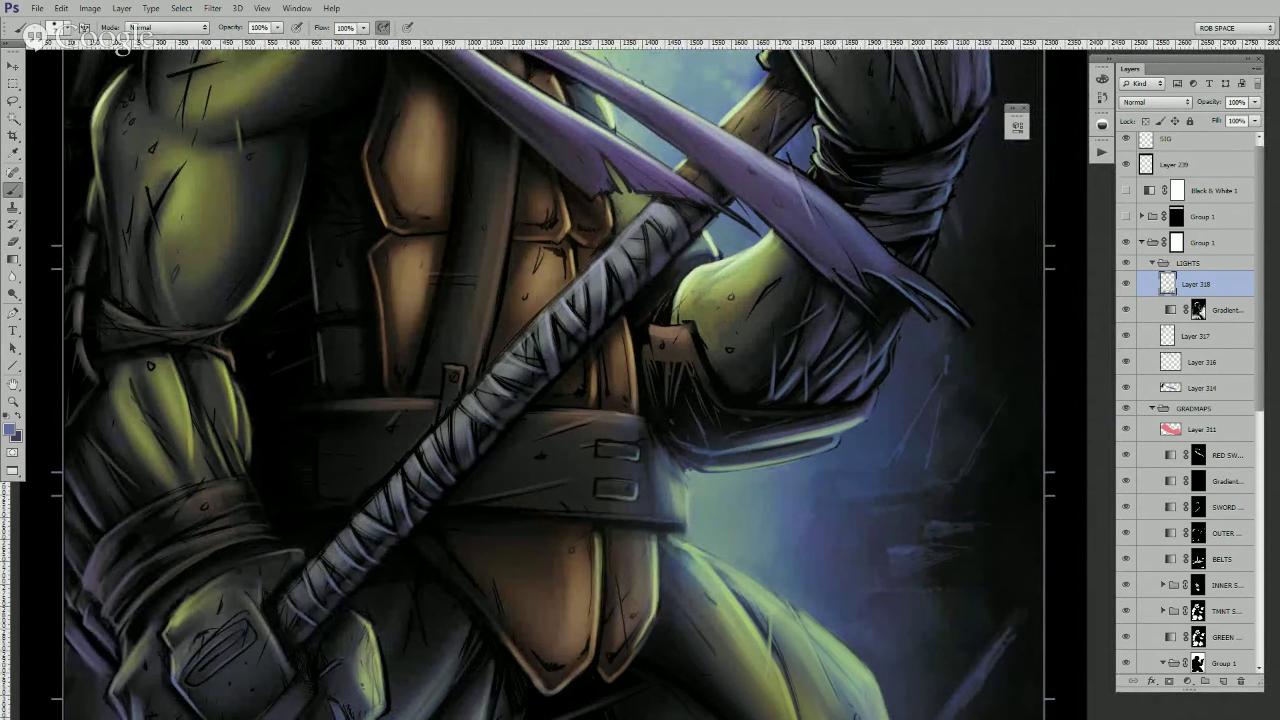
pyautogui.moveTo(497, 428); pyautogui.dragTo(457, 468)
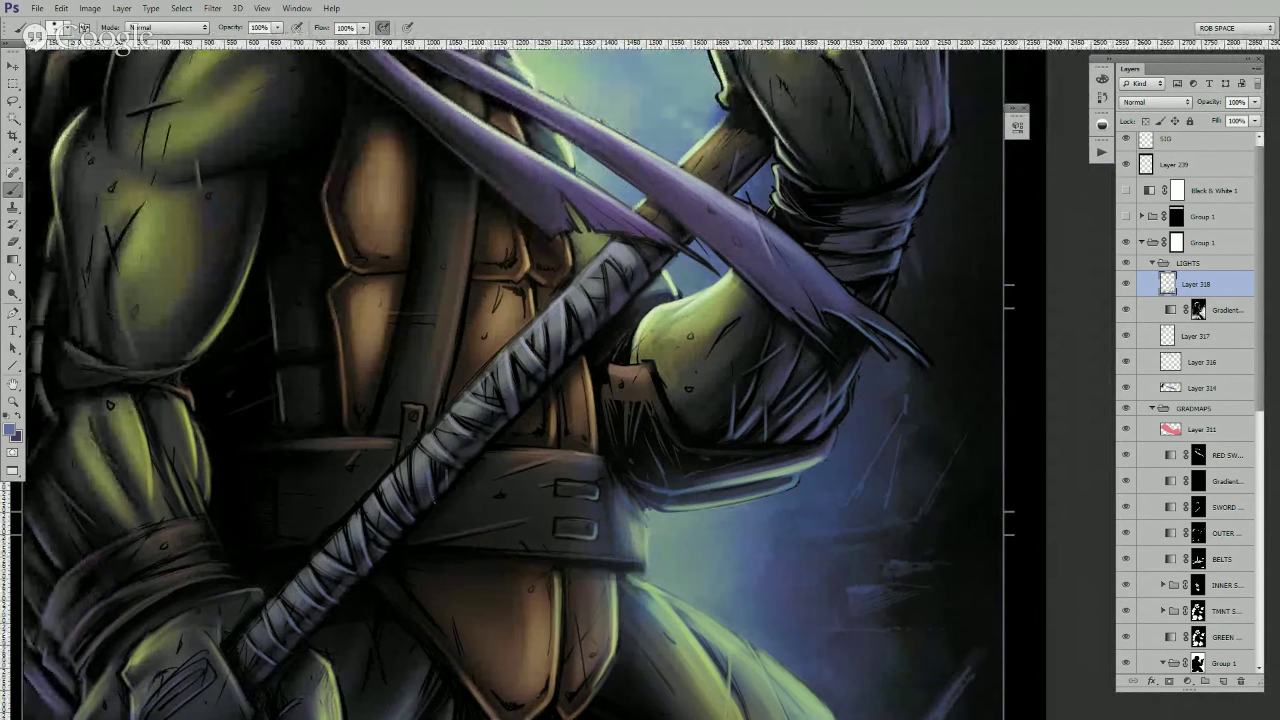
pyautogui.moveTo(500, 452); pyautogui.dragTo(460, 470)
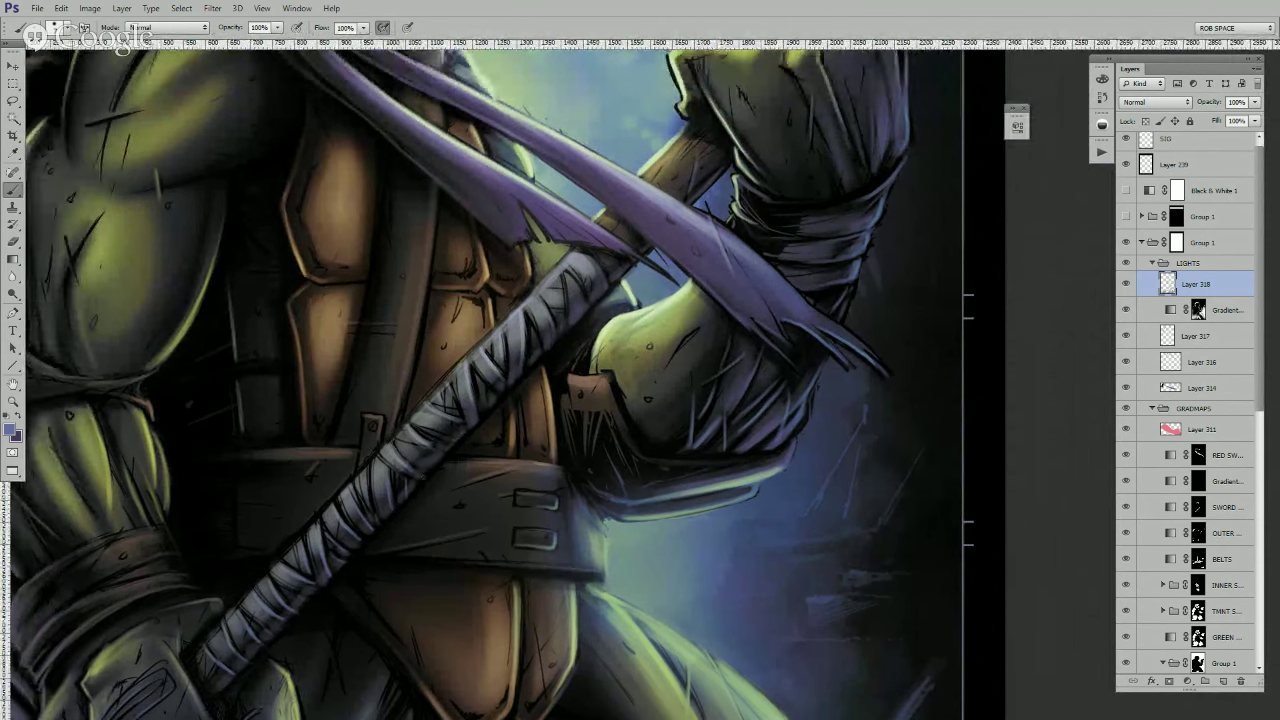
pyautogui.moveTo(511, 386); pyautogui.dragTo(421, 456)
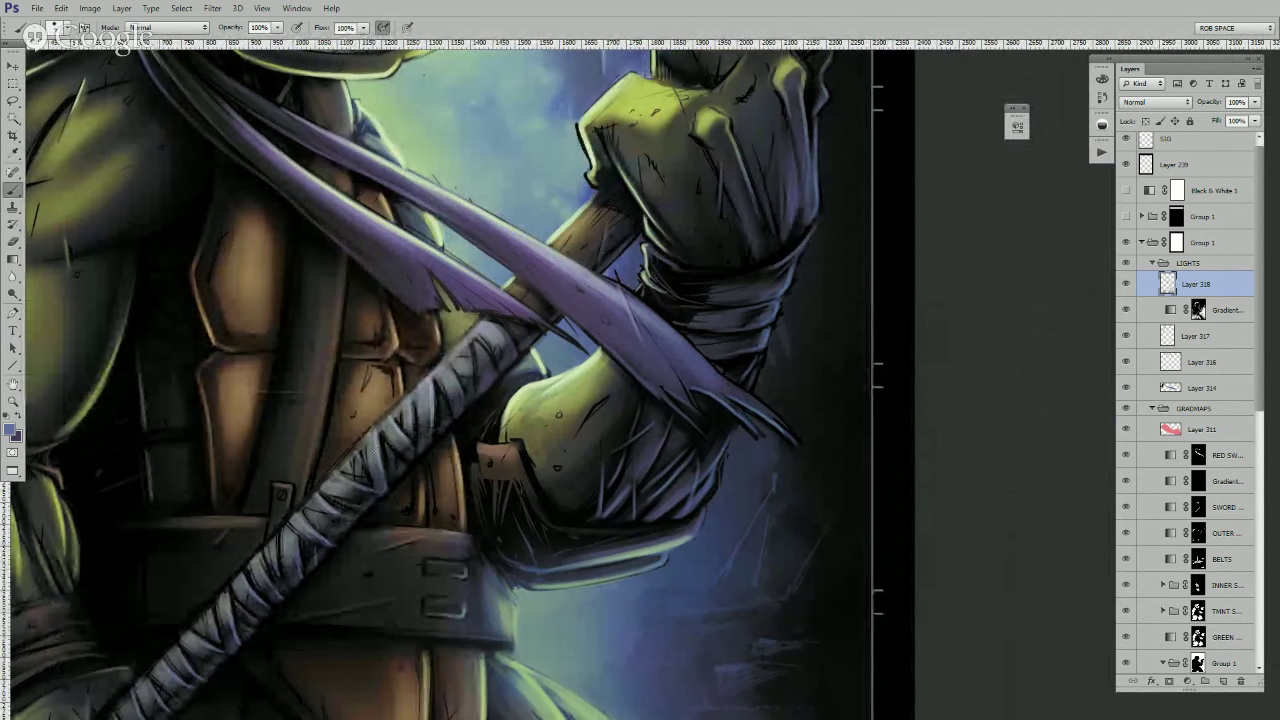
# - Shade the staff's wrapping in front of the belt with dark blue tones sampled from beside the staff
pyautogui.press('x')
pyautogui.keyDown('alt'); pyautogui.click(370, 485); pyautogui.keyUp('alt')
pyautogui.press('x')
pyautogui.keyDown('alt'); pyautogui.click(385, 484); pyautogui.keyUp('alt')
pyautogui.moveTo(454, 487); pyautogui.dragTo(472, 428)
pyautogui.moveTo(329, 583); pyautogui.dragTo(360, 542)
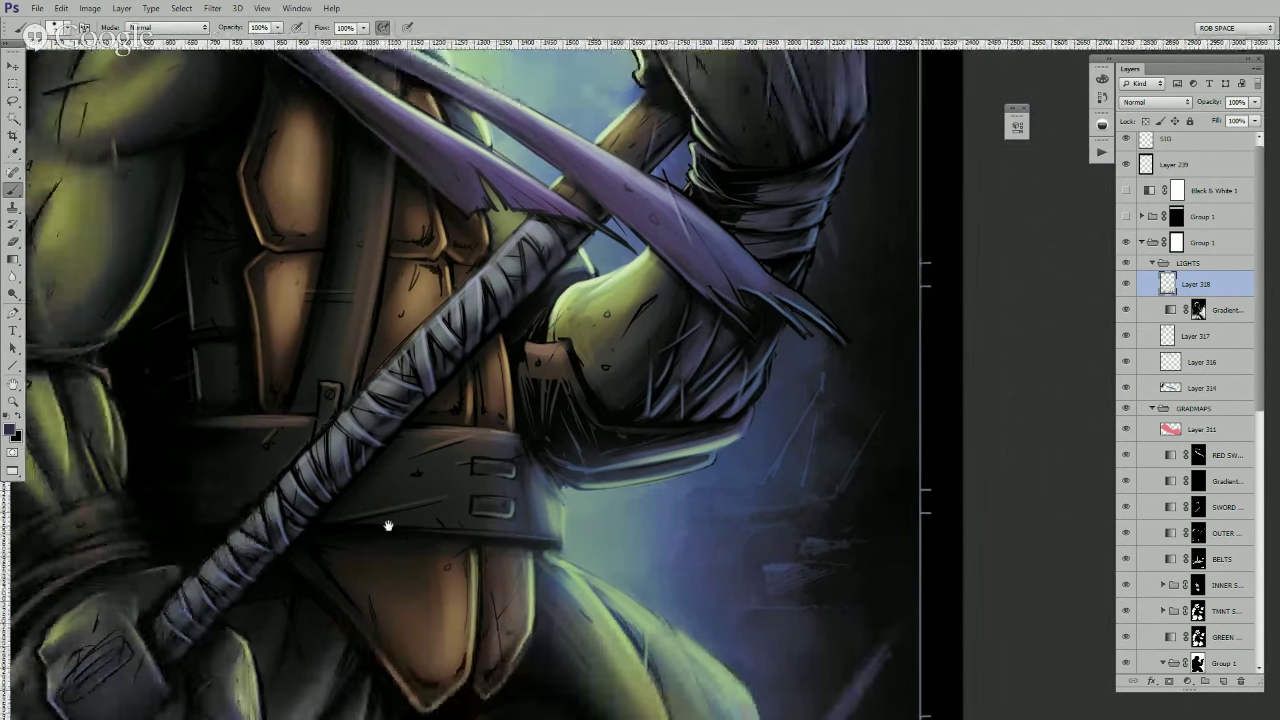
# - Brighten the upper part of the staff's wrapping with light blue sampled near the purple sash
pyautogui.keyDown('alt'); pyautogui.click(767, 296); pyautogui.keyUp('alt')
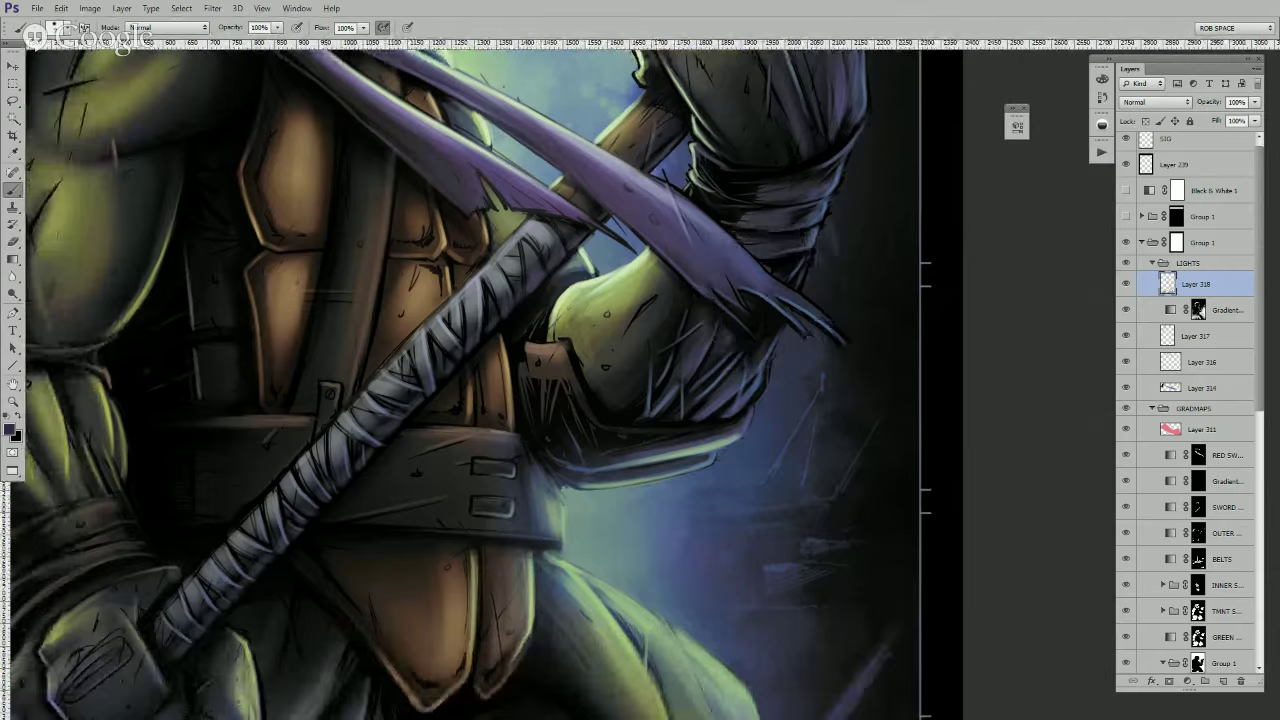
pyautogui.moveTo(669, 420); pyautogui.dragTo(647, 472)
pyautogui.keyDown('alt'); pyautogui.click(576, 185); pyautogui.keyUp('alt')
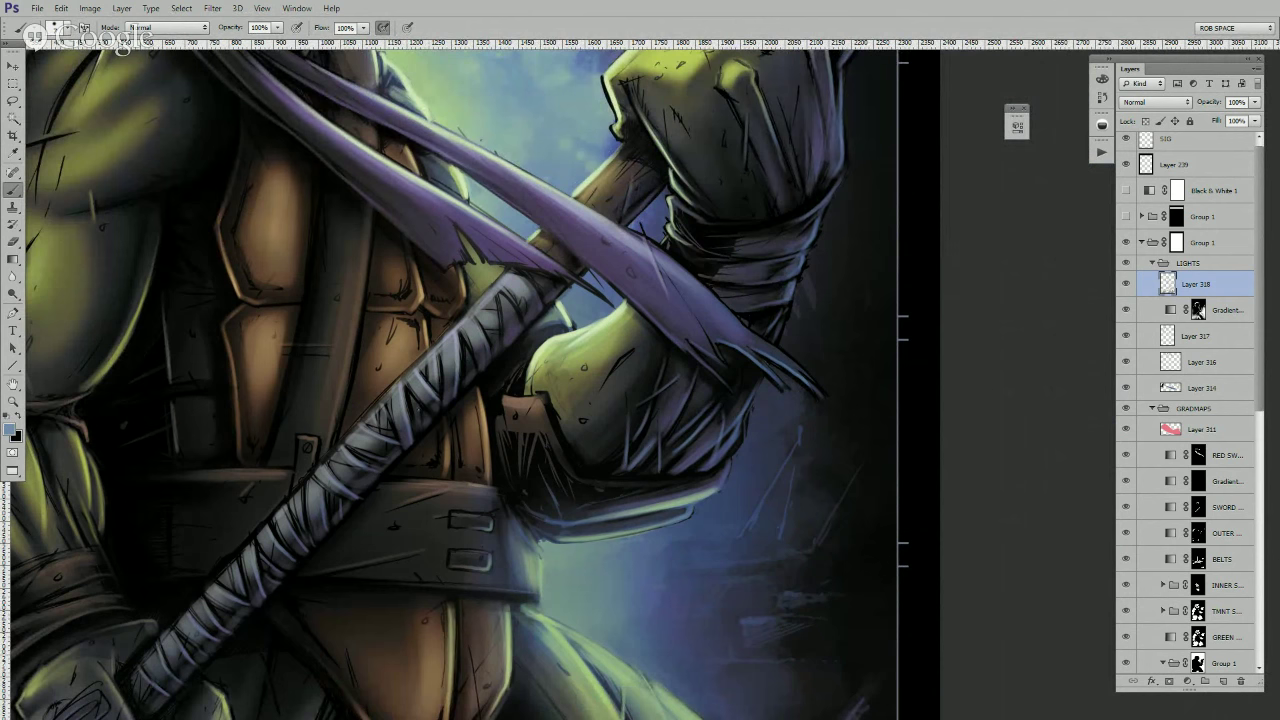
pyautogui.moveTo(486, 334); pyautogui.dragTo(476, 366)
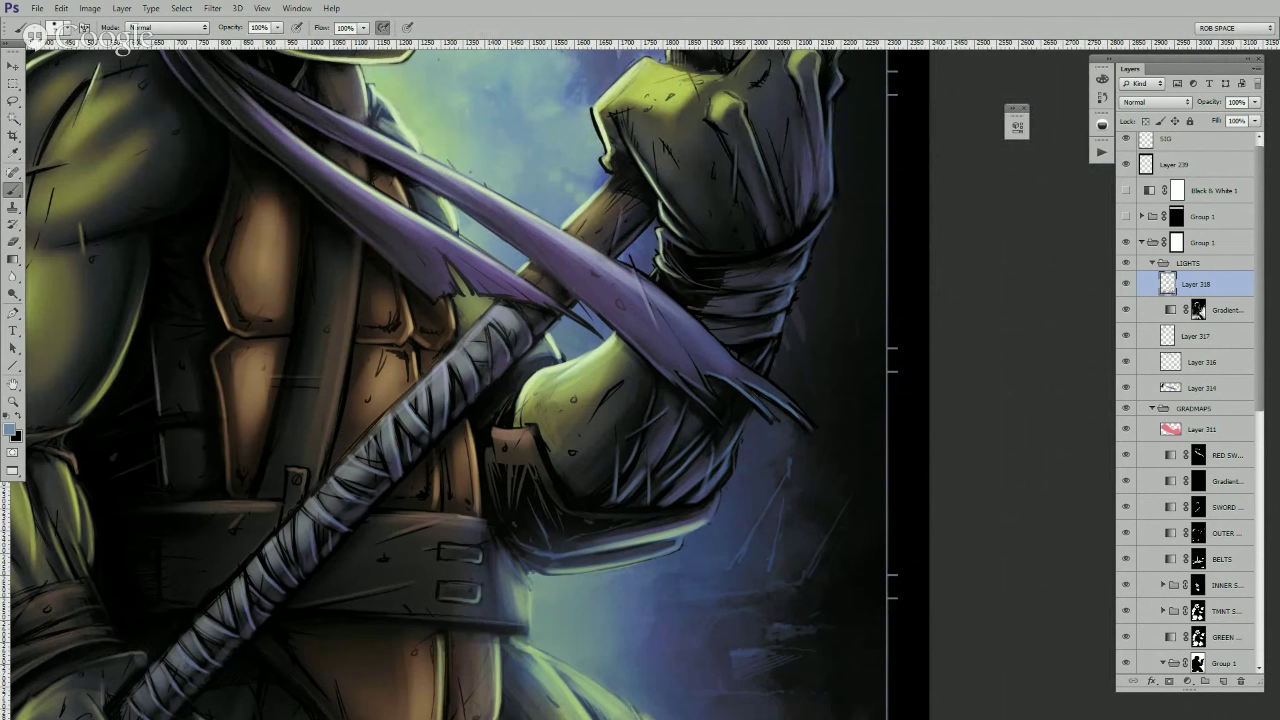
pyautogui.moveTo(551, 490); pyautogui.dragTo(660, 333)
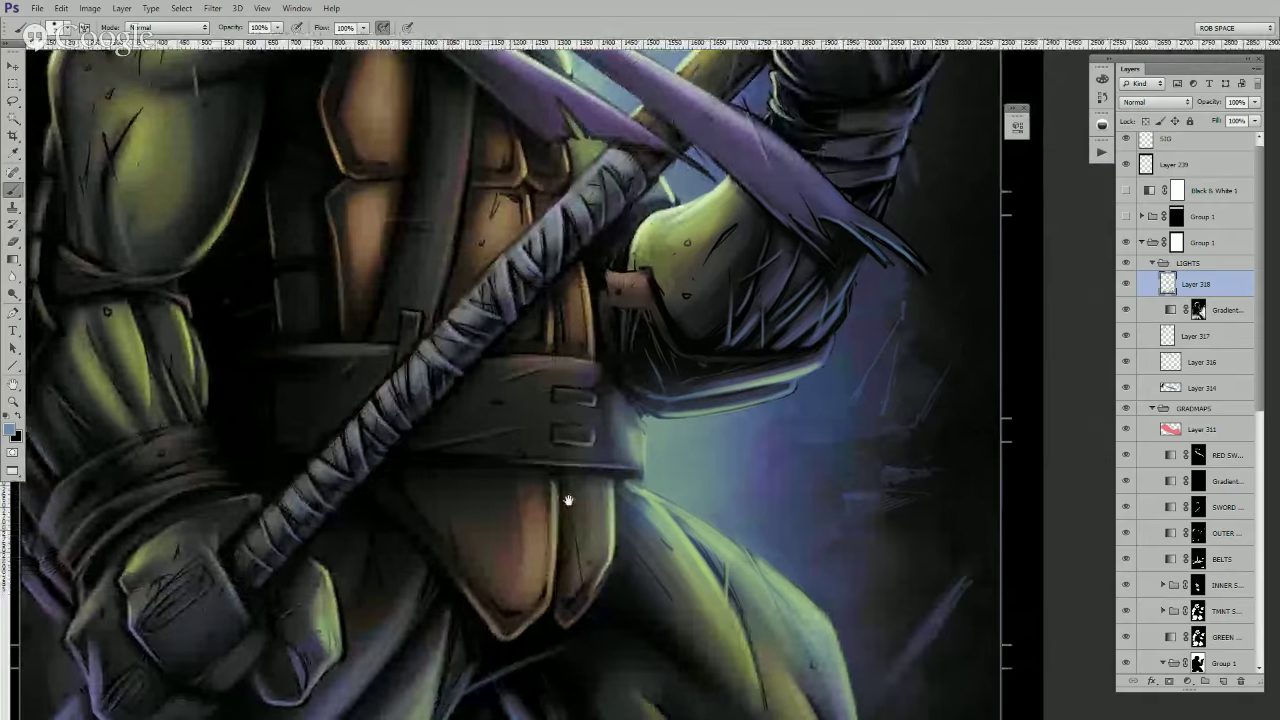
# - Repaint the staff's lower end below the lowered fist with dark and blue tones sampled from the staff and the background
pyautogui.moveTo(437, 484); pyautogui.dragTo(609, 486)
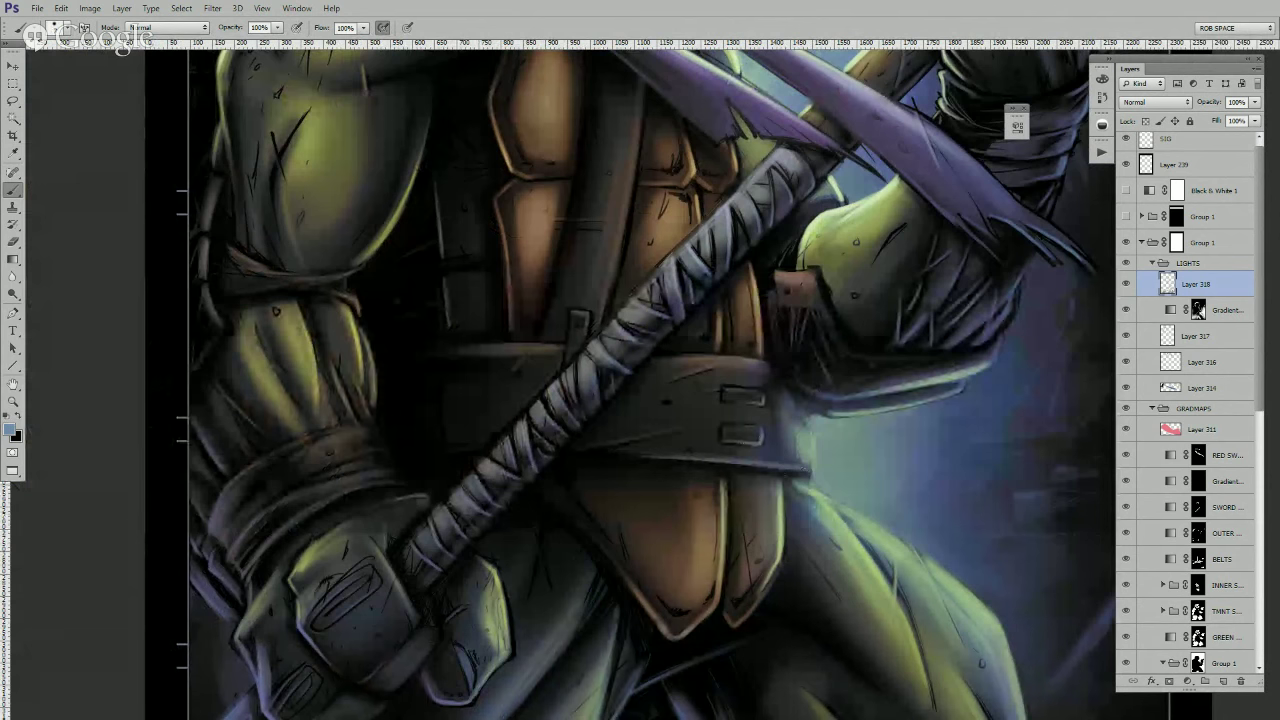
pyautogui.moveTo(711, 657); pyautogui.dragTo(798, 399)
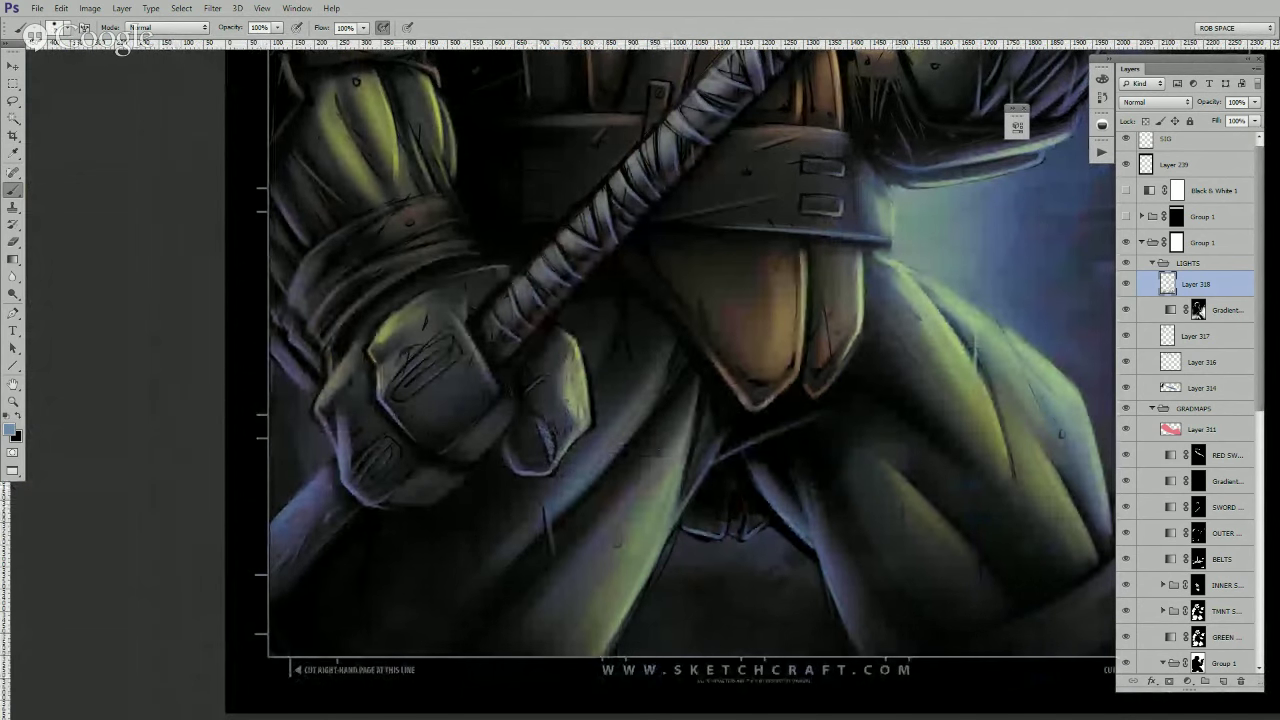
pyautogui.keyDown('alt'); pyautogui.click(505, 465); pyautogui.keyUp('alt')
pyautogui.keyDown('alt'); pyautogui.click(300, 455); pyautogui.keyUp('alt')
pyautogui.moveTo(305, 477); pyautogui.dragTo(292, 497)
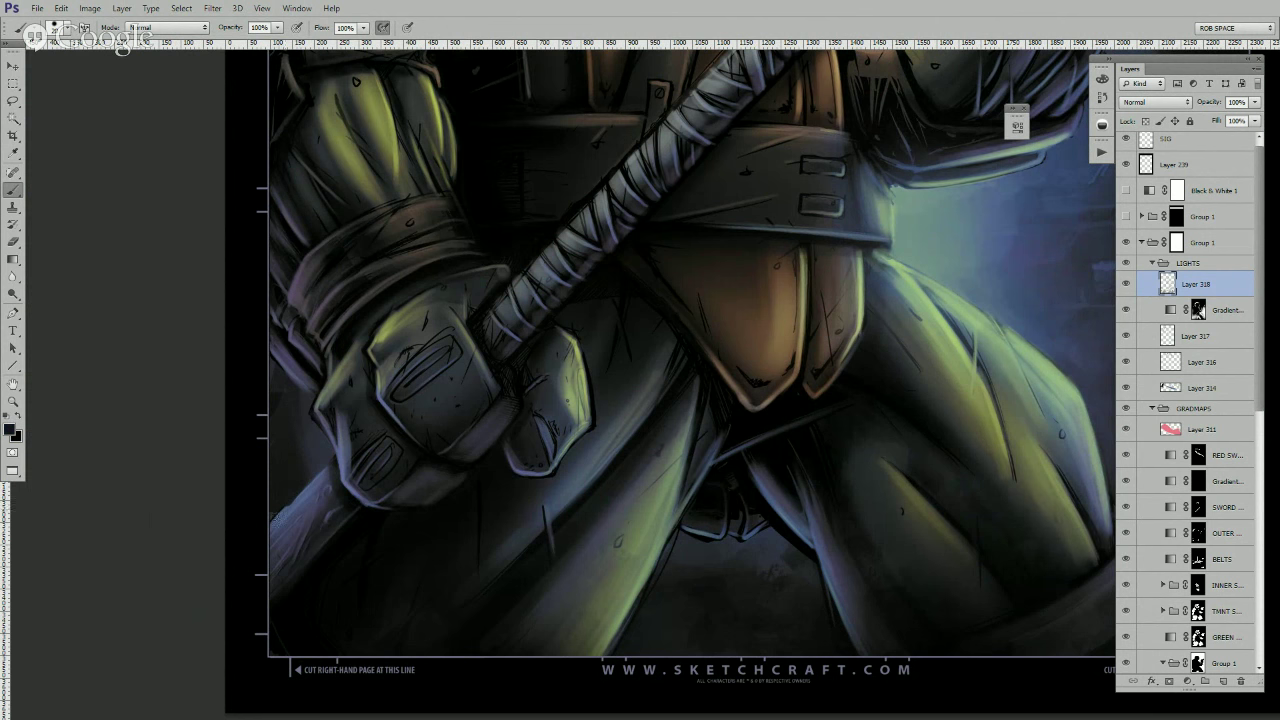
pyautogui.keyDown('alt'); pyautogui.click(288, 510); pyautogui.keyUp('alt')
pyautogui.moveTo(286, 508); pyautogui.dragTo(302, 490)
# - Touch up the outer edge of the lowered fist with dark and grey-blue tones sampled beside it
pyautogui.scroll(2, 480, 400)
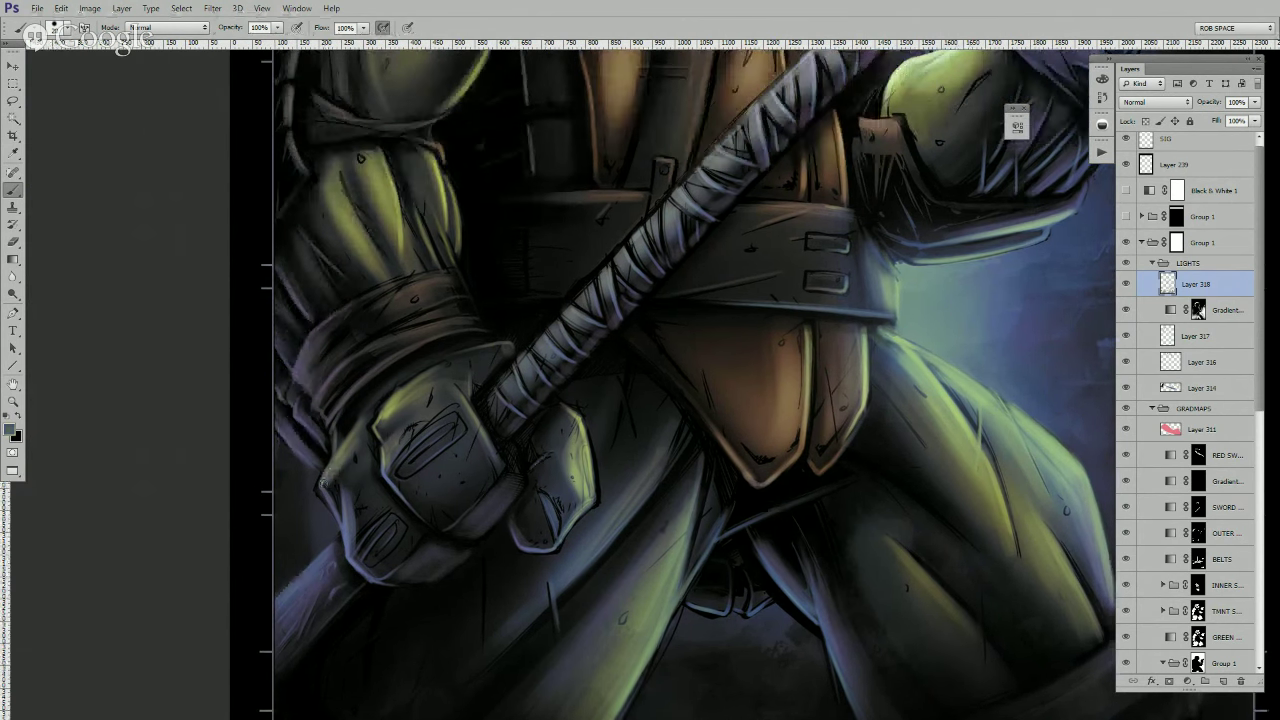
pyautogui.keyDown('alt'); pyautogui.click(318, 502); pyautogui.keyUp('alt')
pyautogui.keyDown('alt'); pyautogui.click(288, 466); pyautogui.keyUp('alt')
pyautogui.keyDown('alt'); pyautogui.click(312, 481); pyautogui.keyUp('alt')
# - Darken the section of belt between the lowered forearm and the staff with tones sampled from the belt
pyautogui.moveTo(757, 460); pyautogui.dragTo(623, 563)
pyautogui.moveTo(635, 438); pyautogui.dragTo(770, 604)
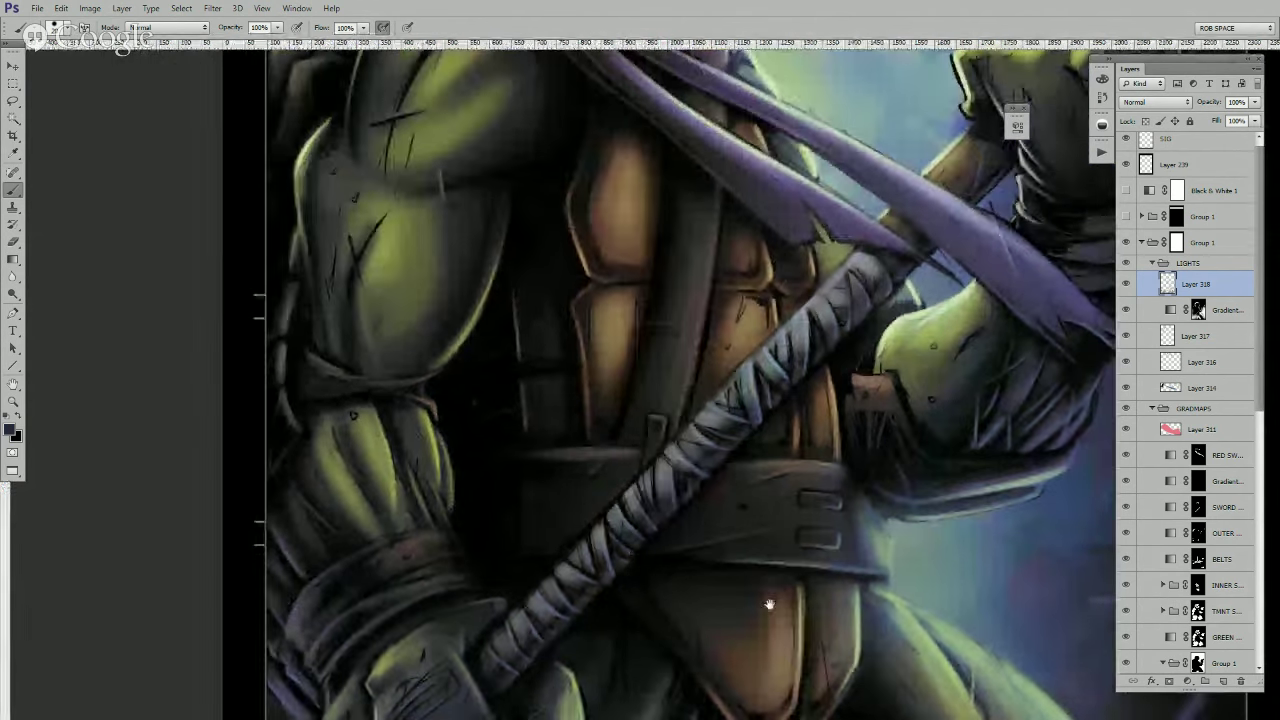
pyautogui.keyDown('alt'); pyautogui.click(547, 469); pyautogui.keyUp('alt')
pyautogui.keyDown('alt'); pyautogui.click(611, 541); pyautogui.keyUp('alt')
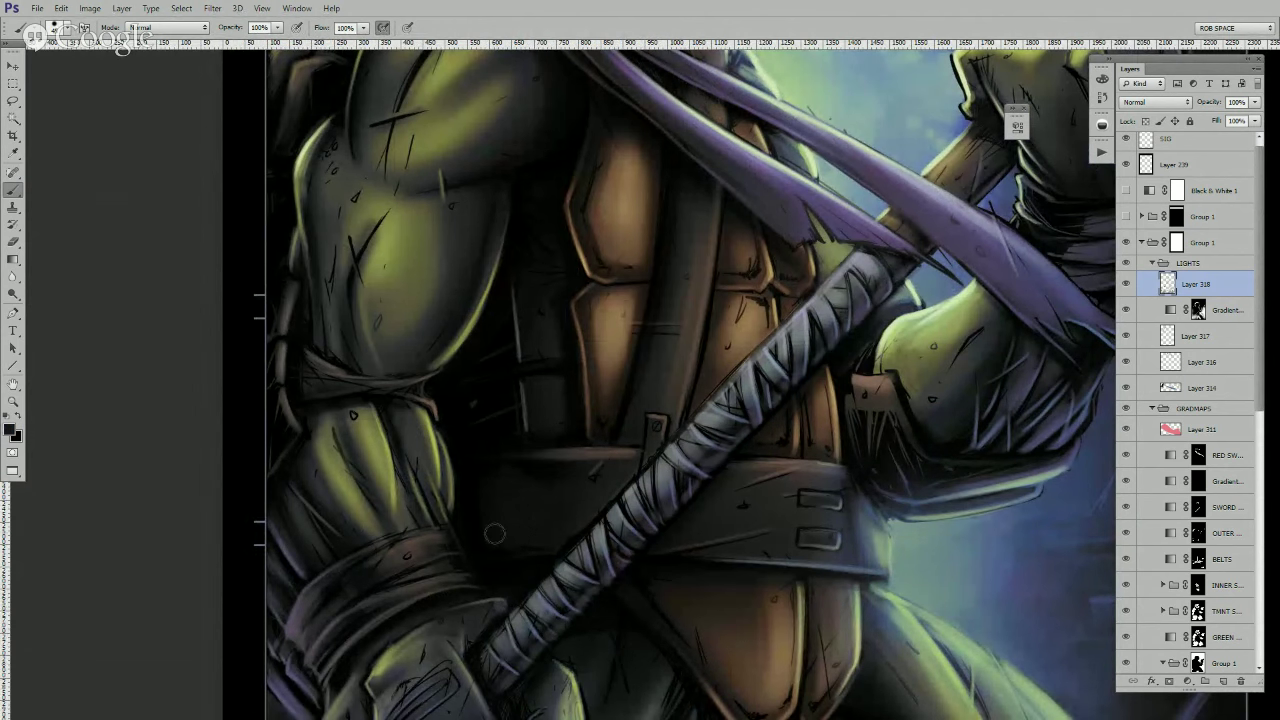
# - Blend the belt's end beside the lowered arm into shadow with an enlarged soft brush and a sampled belt tone
pyautogui.moveTo(572, 506); pyautogui.dragTo(810, 491)
pyautogui.keyDown('alt'); pyautogui.click(808, 457); pyautogui.keyUp('alt')
pyautogui.rightClick(741, 489)
pyautogui.click(789, 414)
pyautogui.click(722, 478)
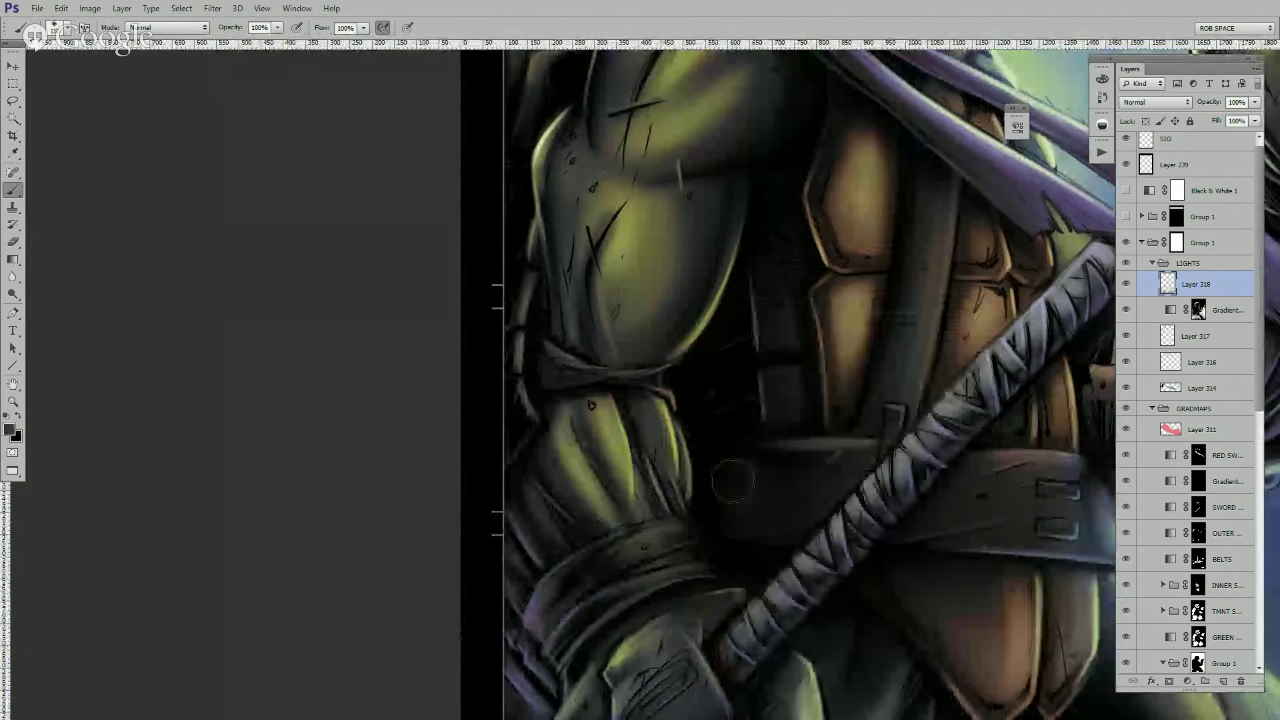
pyautogui.press(']')
pyautogui.press(']')
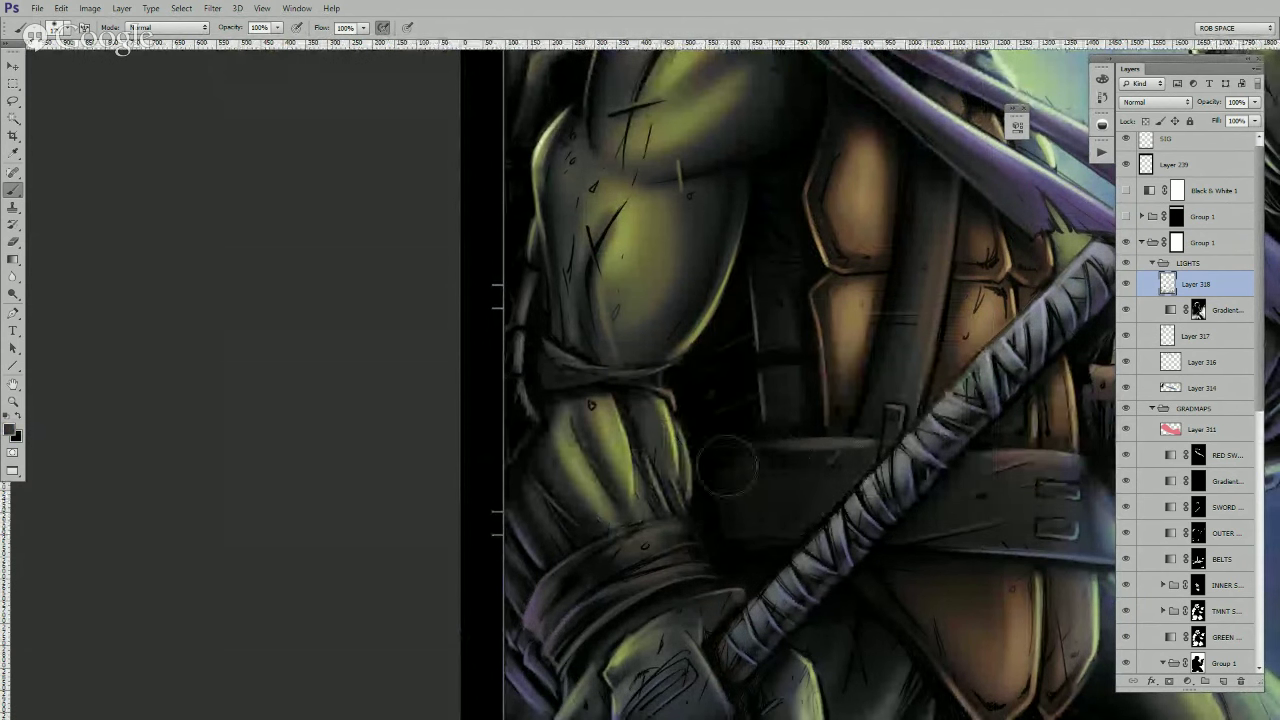
pyautogui.moveTo(883, 497); pyautogui.dragTo(727, 520)
# - Switch to a smaller detail brush and add sampled dark strokes to the side straps and the upper chest plate's outer edge
pyautogui.rightClick(650, 490)
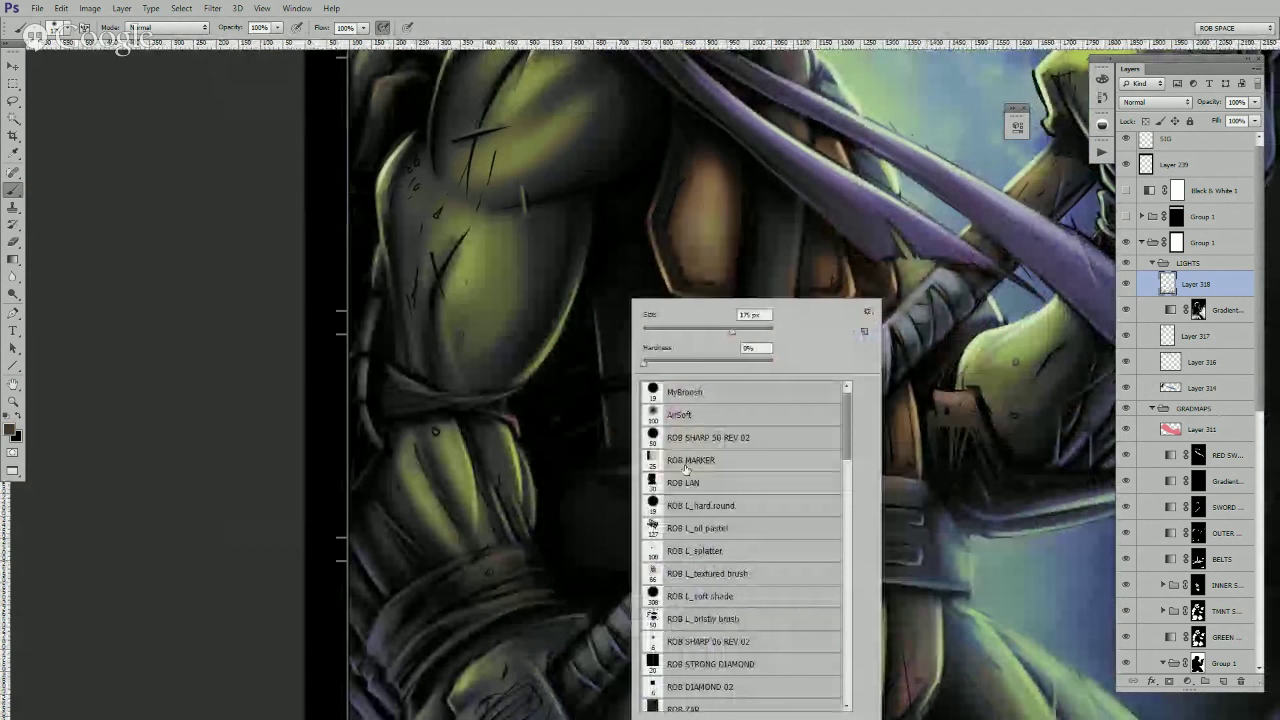
pyautogui.click(717, 405)
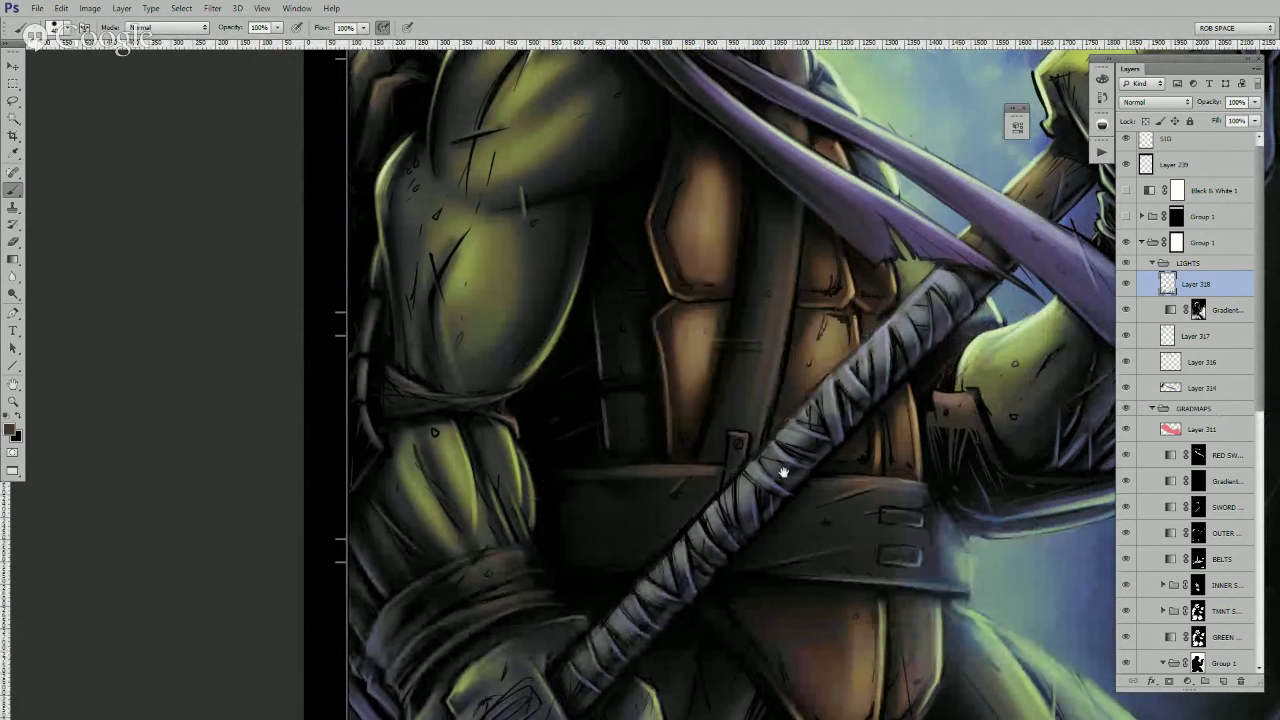
pyautogui.scroll(-2, 783, 472)
pyautogui.moveTo(700, 430); pyautogui.dragTo(681, 485)
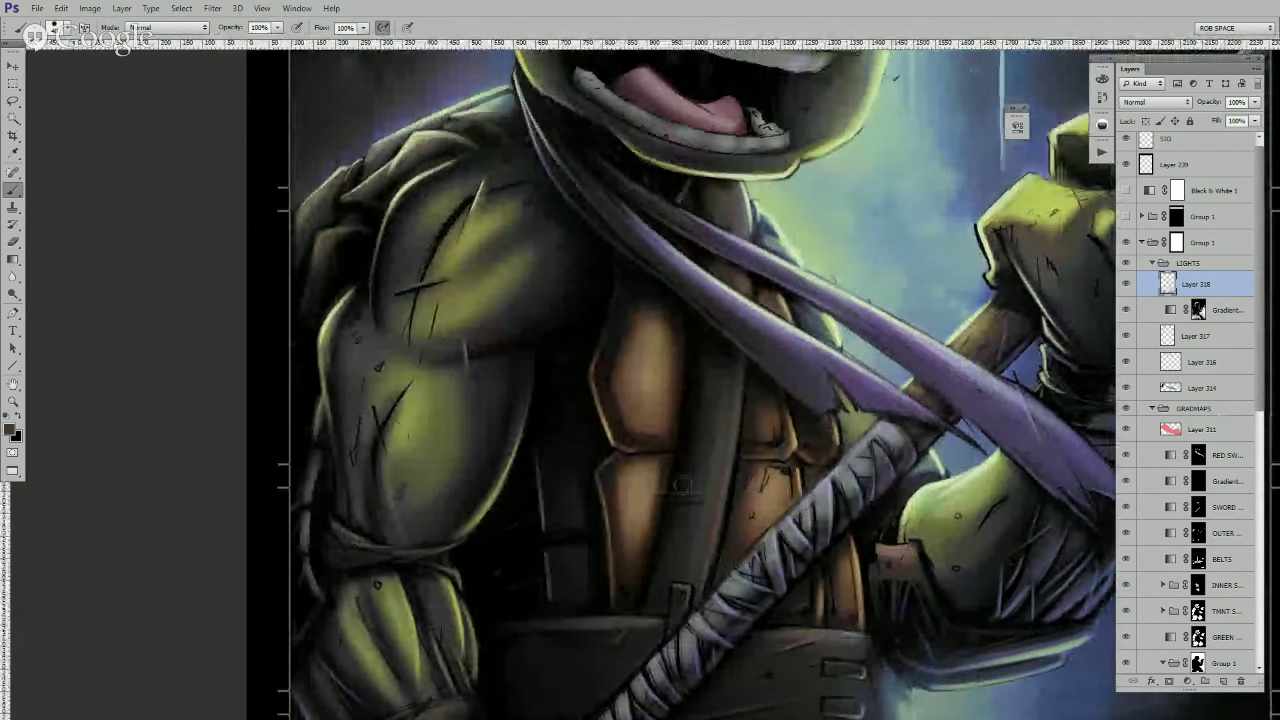
pyautogui.keyDown('alt'); pyautogui.click(545, 477); pyautogui.keyUp('alt')
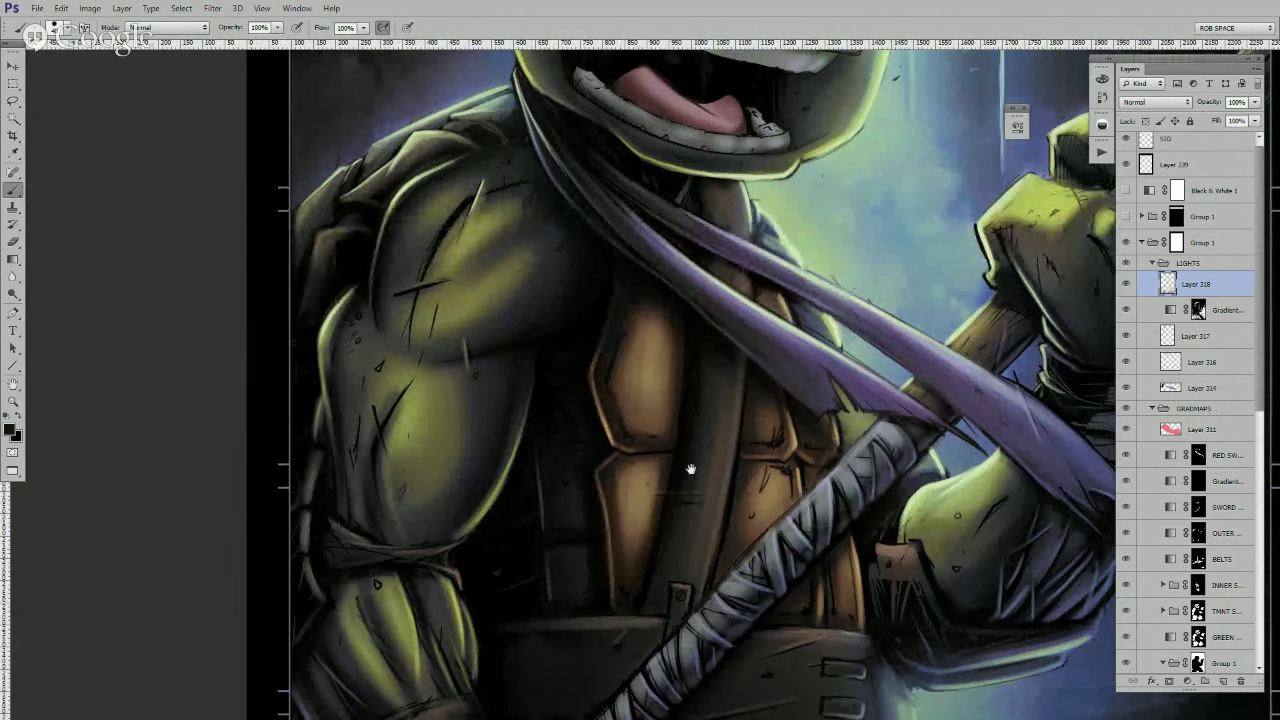
pyautogui.moveTo(690, 469); pyautogui.dragTo(650, 499)
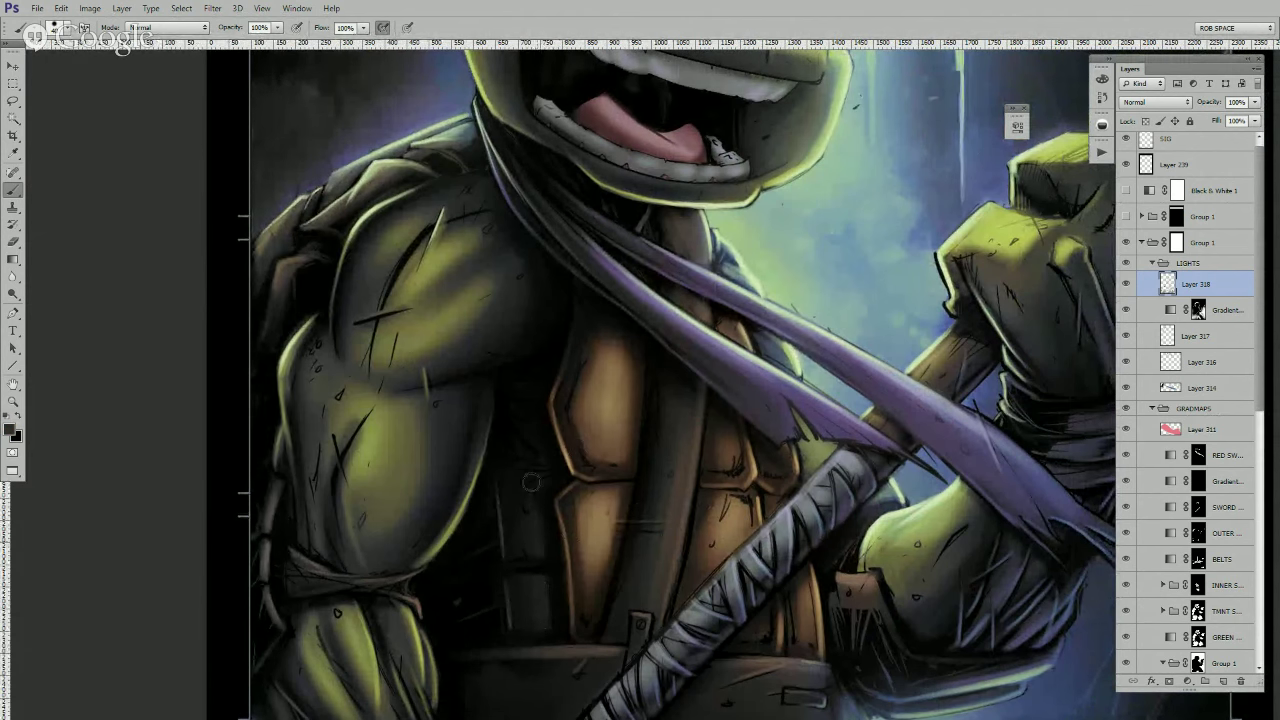
pyautogui.moveTo(705, 474); pyautogui.dragTo(677, 514)
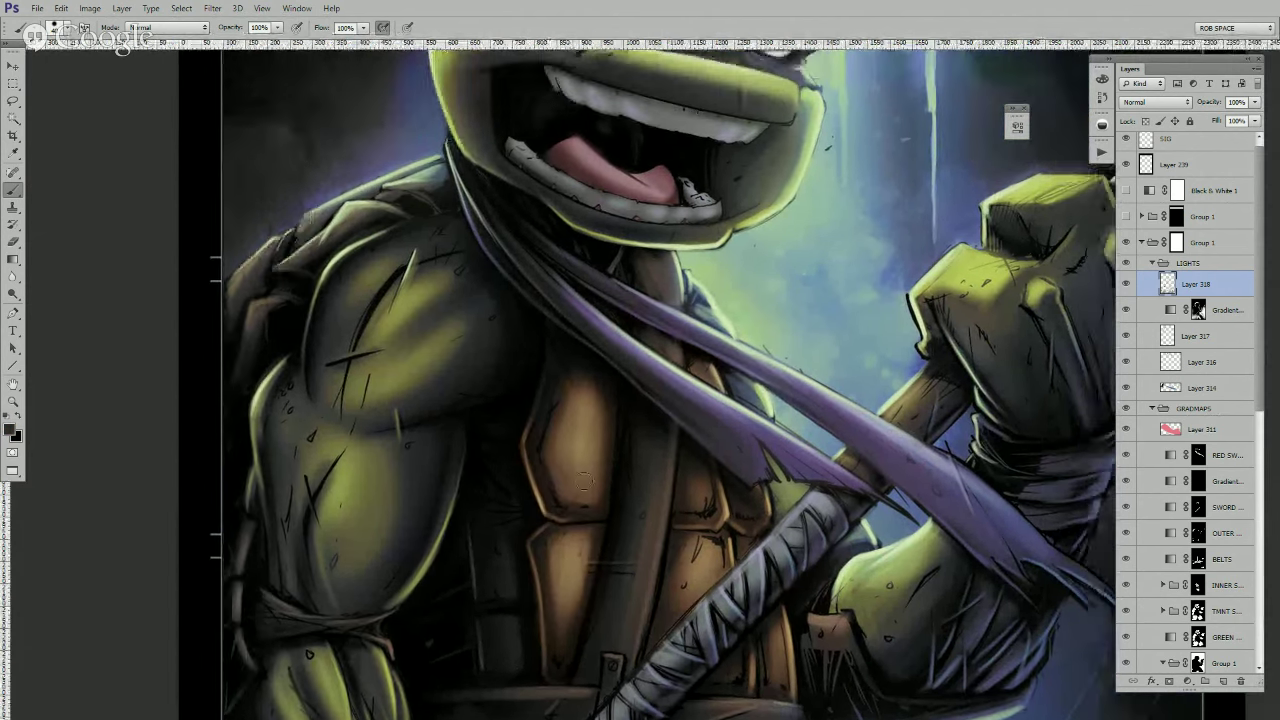
pyautogui.keyDown('alt'); pyautogui.click(539, 427); pyautogui.keyUp('alt')
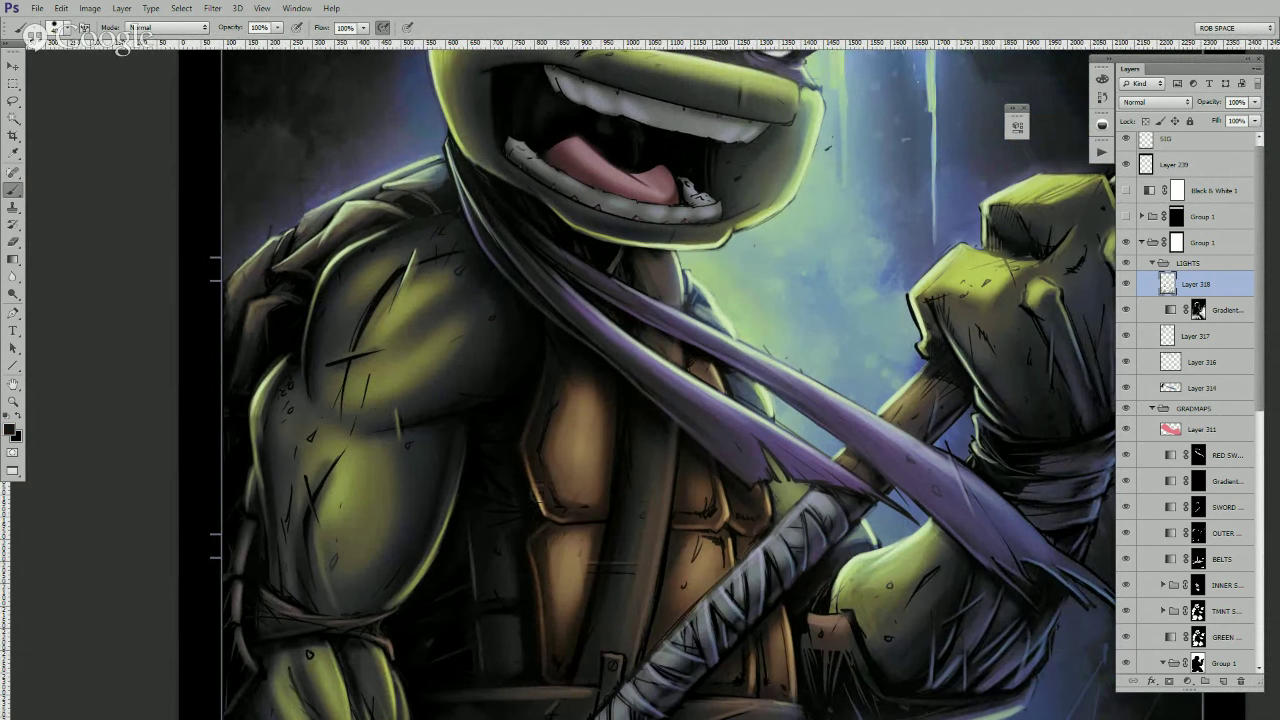
# - Darken the folds of the band around the lowered arm's elbow with a tone sampled beside it
pyautogui.moveTo(514, 612); pyautogui.dragTo(589, 490)
pyautogui.keyDown('alt'); pyautogui.click(466, 520); pyautogui.keyUp('alt')
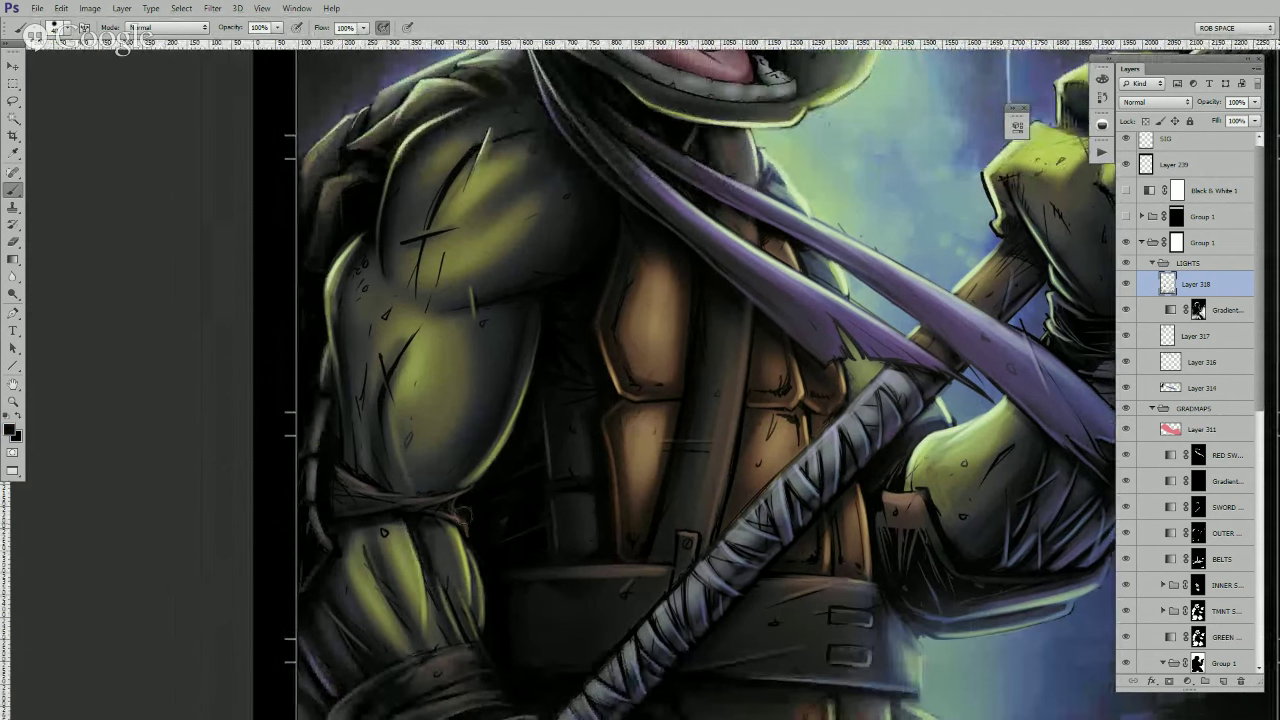
pyautogui.moveTo(408, 507); pyautogui.dragTo(479, 485)
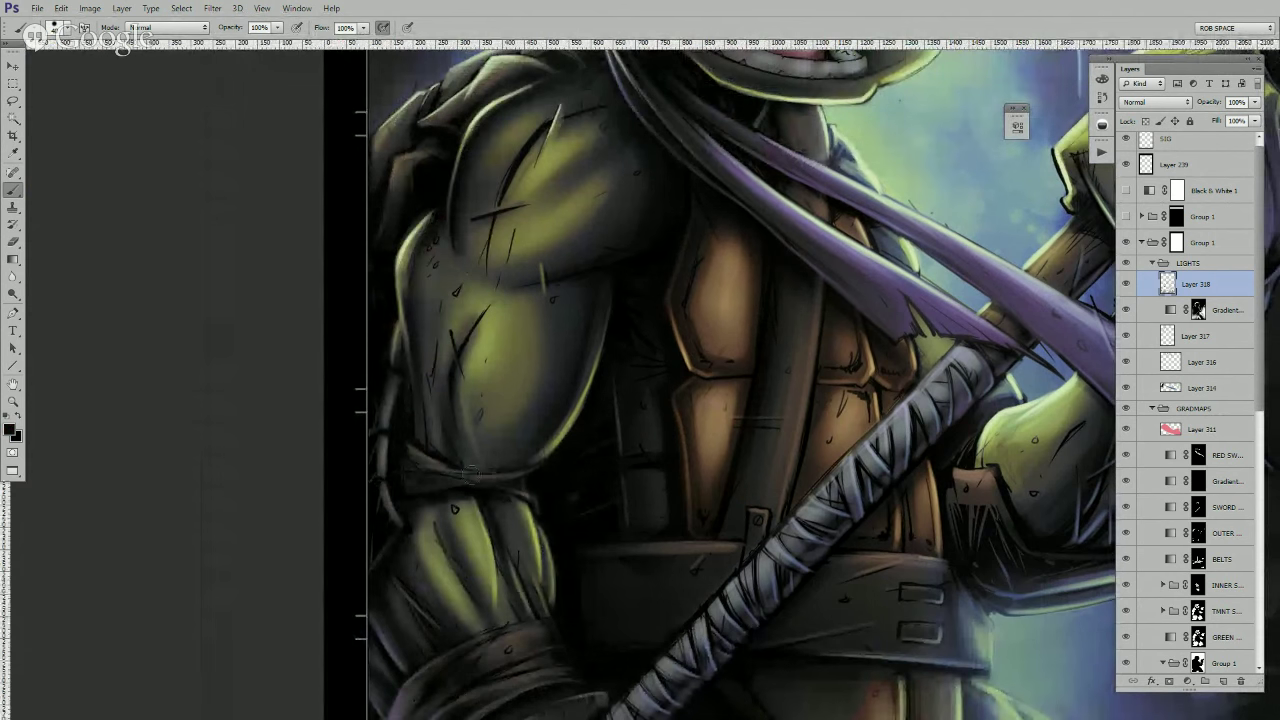
# - Add a dark blue touch to the thumb of the lowered fist
pyautogui.moveTo(638, 538); pyautogui.dragTo(620, 372)
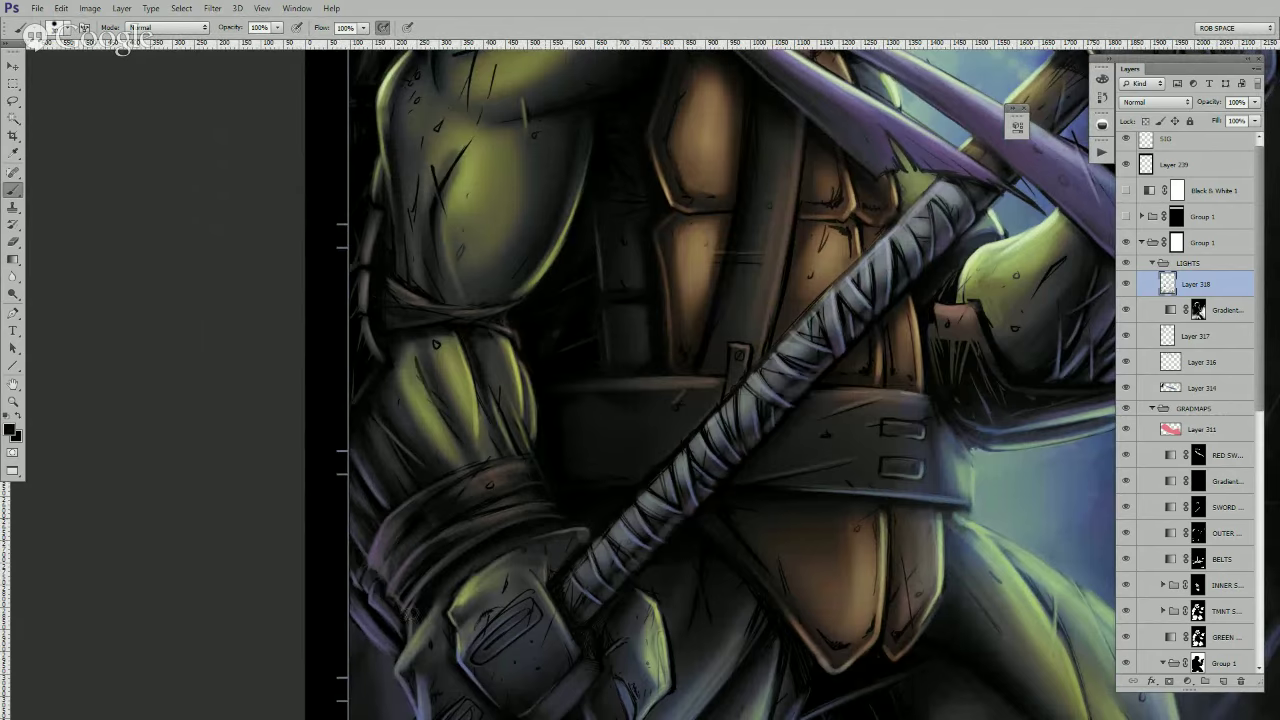
pyautogui.moveTo(637, 606); pyautogui.dragTo(652, 464)
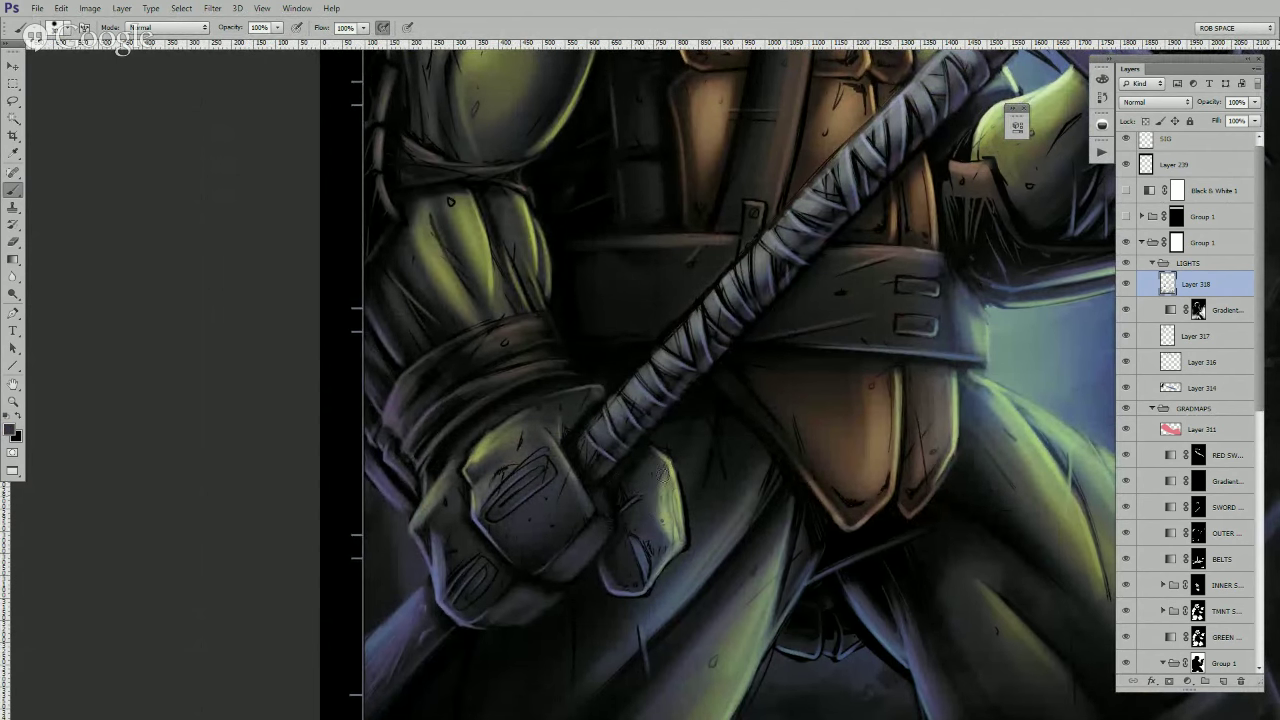
pyautogui.click(657, 520)
# - Check the whole poster, and shade the raised fist's wrist wrap with a dark tone sampled from its folds
pyautogui.moveTo(823, 584); pyautogui.dragTo(774, 451)
pyautogui.keyDown('alt'); pyautogui.click(786, 485); pyautogui.keyUp('alt')
pyautogui.keyDown('alt'); pyautogui.click(788, 491); pyautogui.keyUp('alt')
pyautogui.keyDown('alt'); pyautogui.click(788, 494); pyautogui.keyUp('alt')
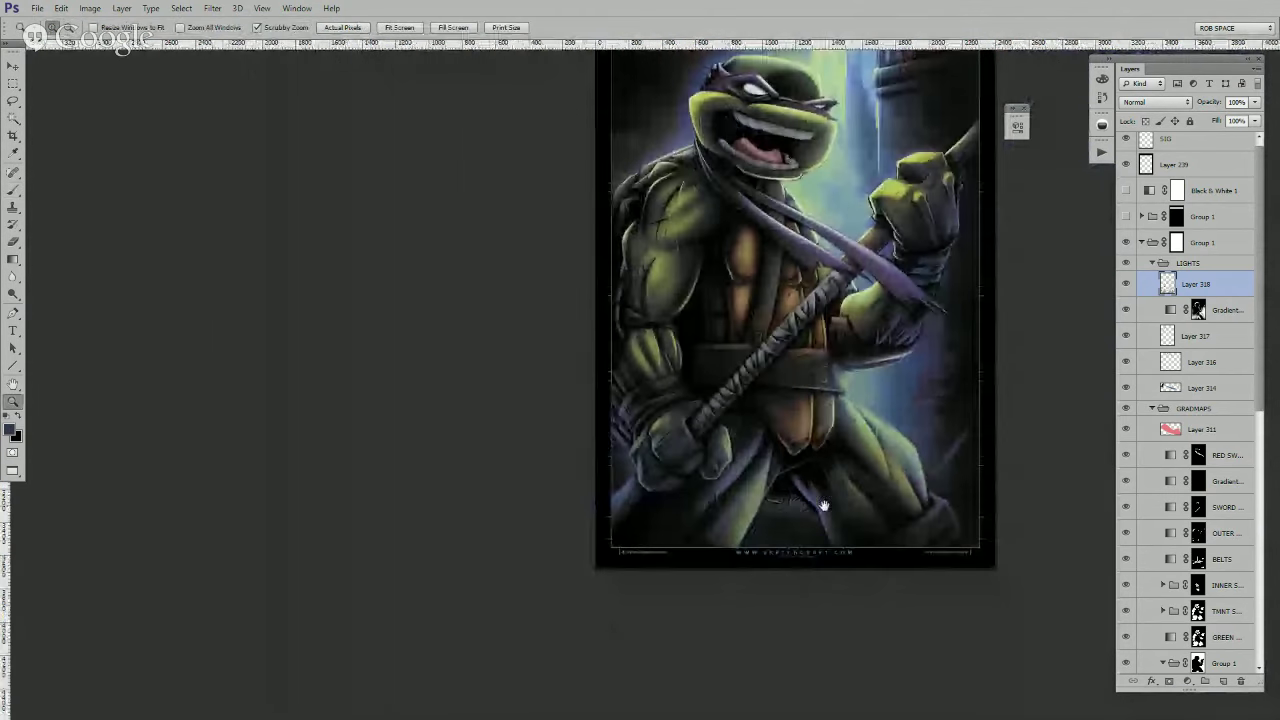
pyautogui.moveTo(824, 505); pyautogui.dragTo(695, 600)
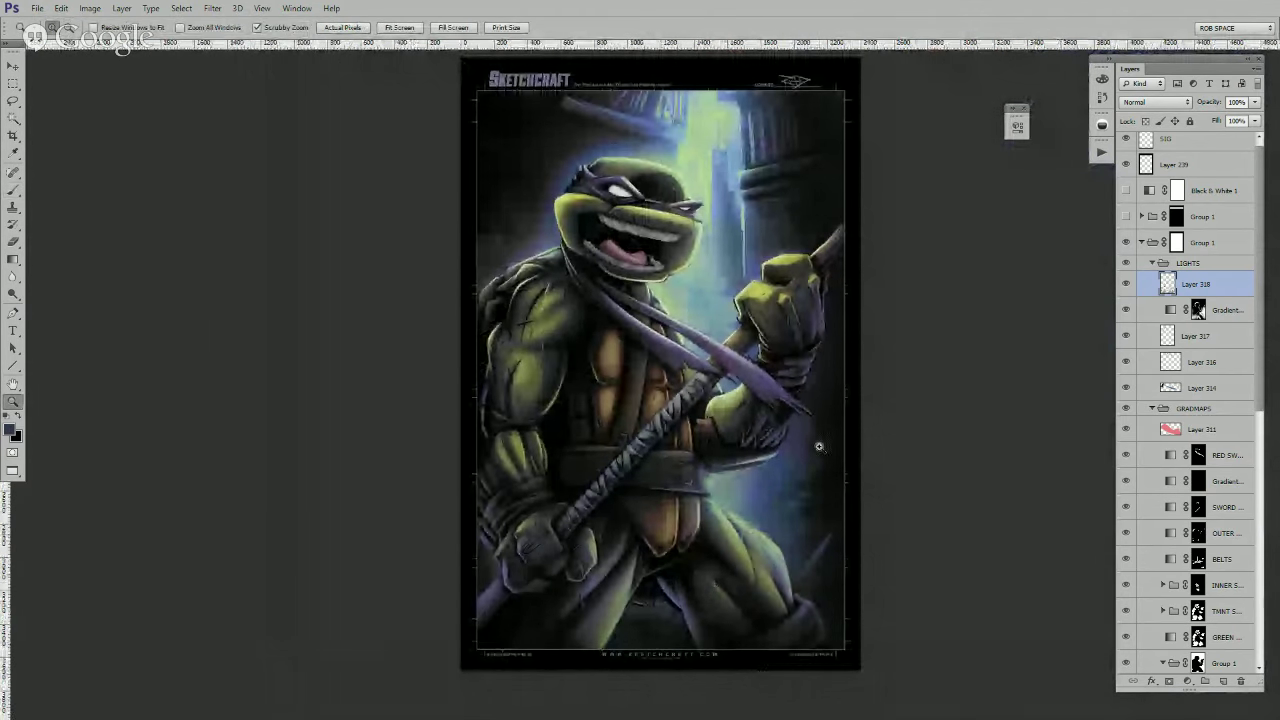
pyautogui.scroll(5, 819, 447)
pyautogui.press('b')
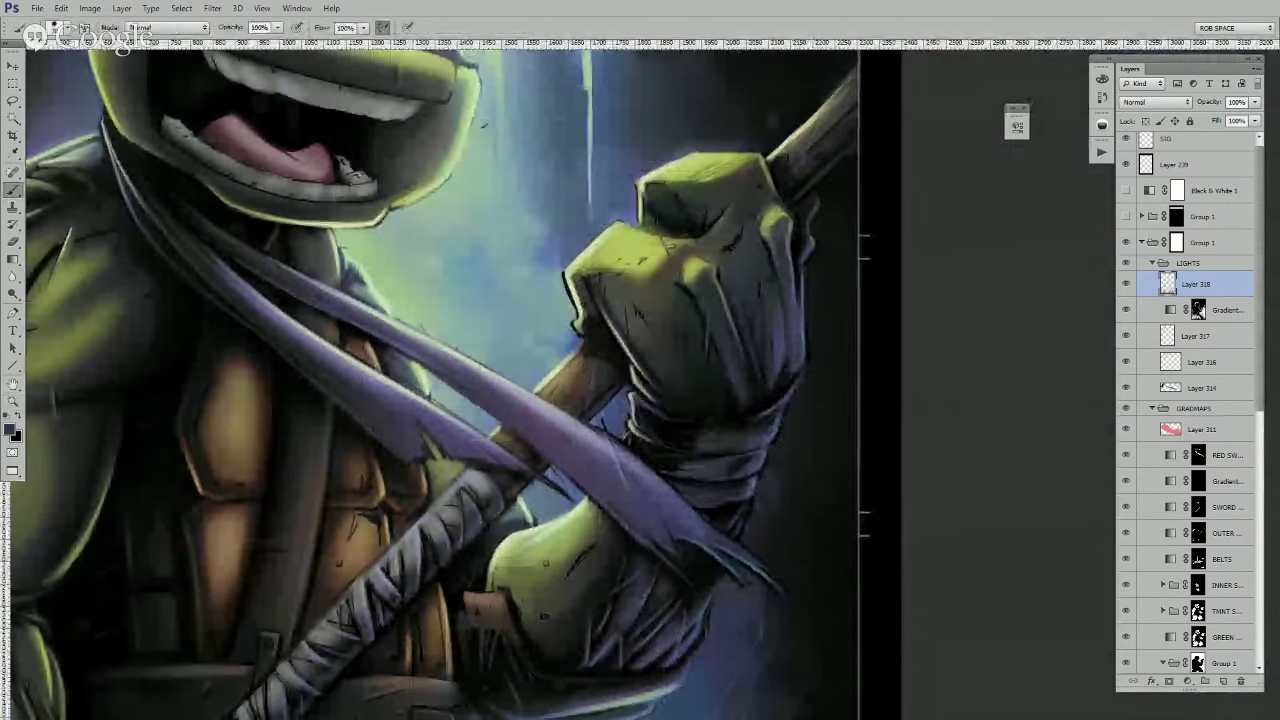
pyautogui.keyDown('alt'); pyautogui.click(705, 444); pyautogui.keyUp('alt')
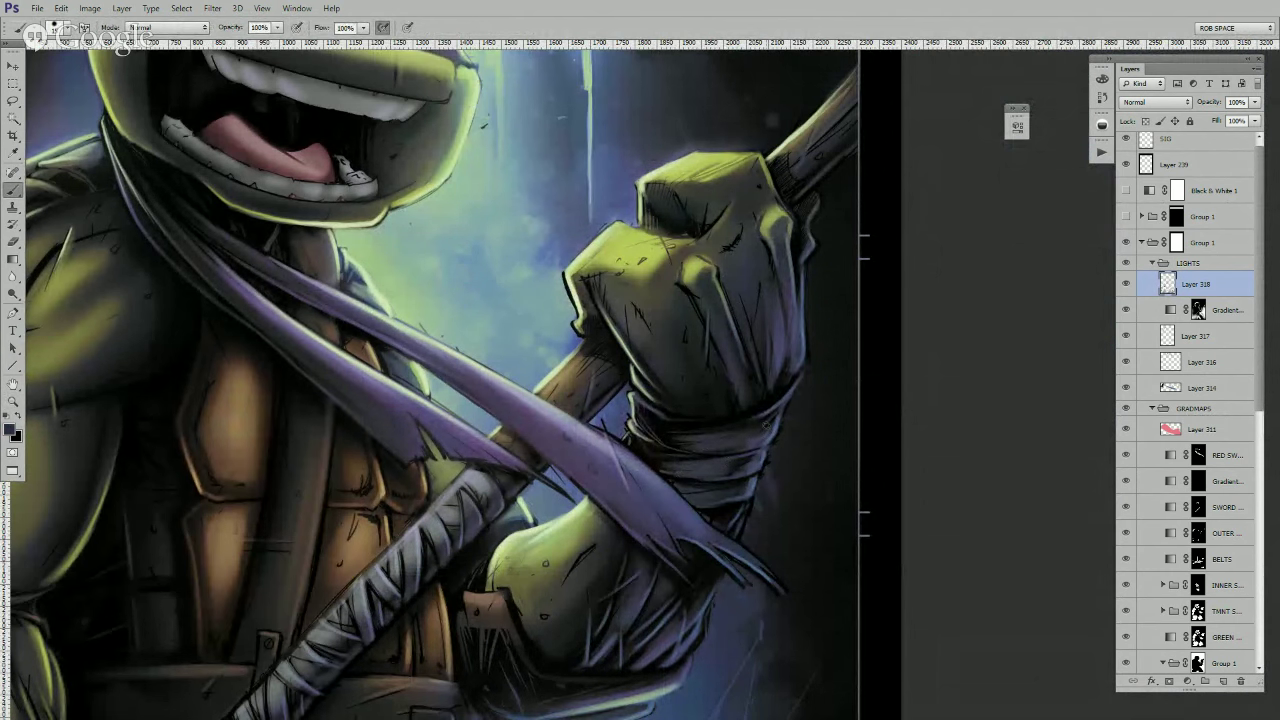
# - Paint a dark crease across the top of the raised wrist wrap and sample a dark blue near it
pyautogui.moveTo(776, 412); pyautogui.dragTo(700, 454)
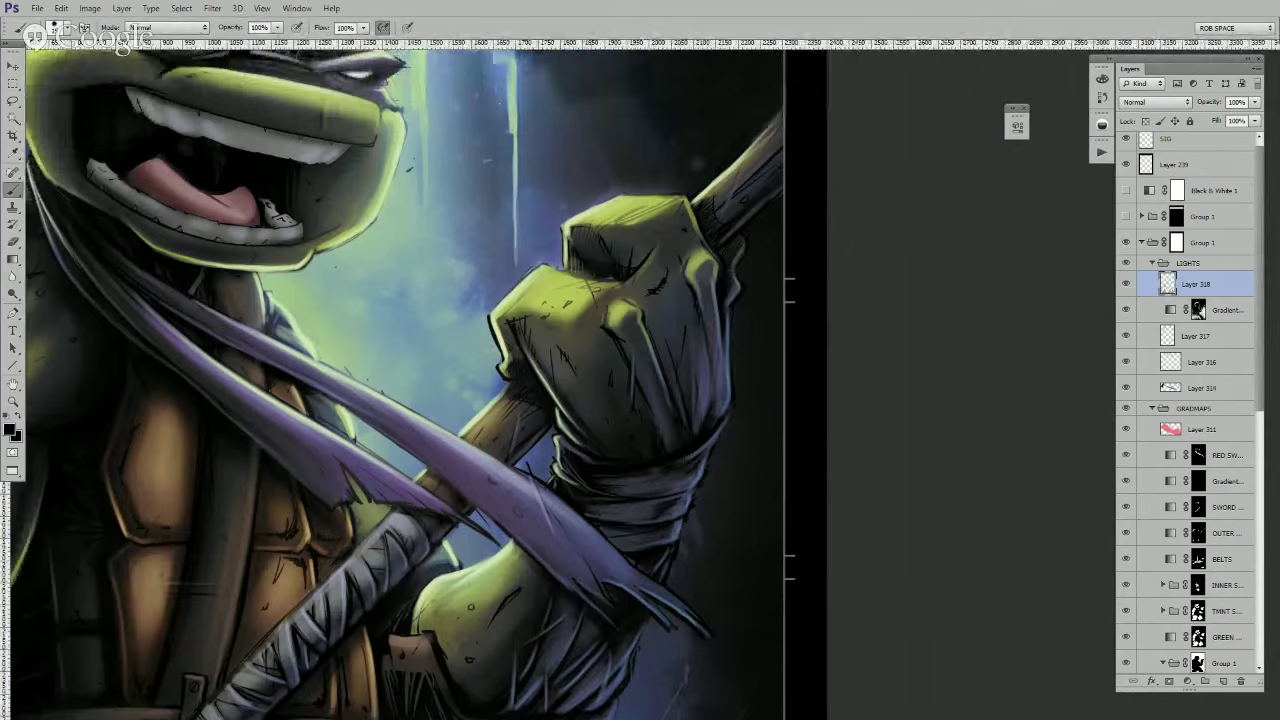
pyautogui.moveTo(602, 481); pyautogui.dragTo(692, 466)
pyautogui.keyDown('alt'); pyautogui.click(668, 447); pyautogui.keyUp('alt')
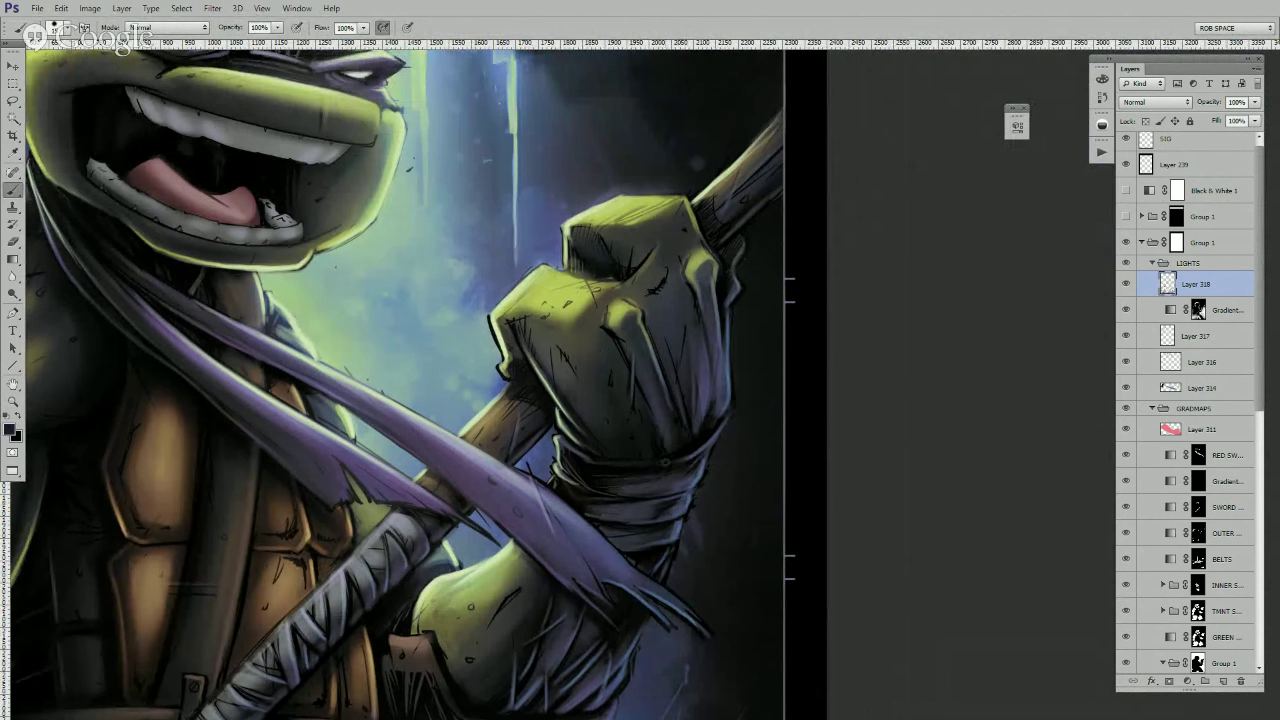
# - Work the raised wrist wrap's folds with purple sampled from the sash and black crease lines, undoing a stray stroke
pyautogui.keyDown('alt'); pyautogui.click(488, 500); pyautogui.keyUp('alt')
pyautogui.moveTo(586, 463)
pyautogui.mouseDown()
pyautogui.moveTo(657, 464)
pyautogui.moveTo(609, 468)
pyautogui.mouseUp()
pyautogui.hotkey('ctrl', 'z')
pyautogui.moveTo(662, 530)
pyautogui.mouseDown()
pyautogui.moveTo(540, 444)
pyautogui.moveTo(491, 441)
pyautogui.mouseUp()
pyautogui.press('x')
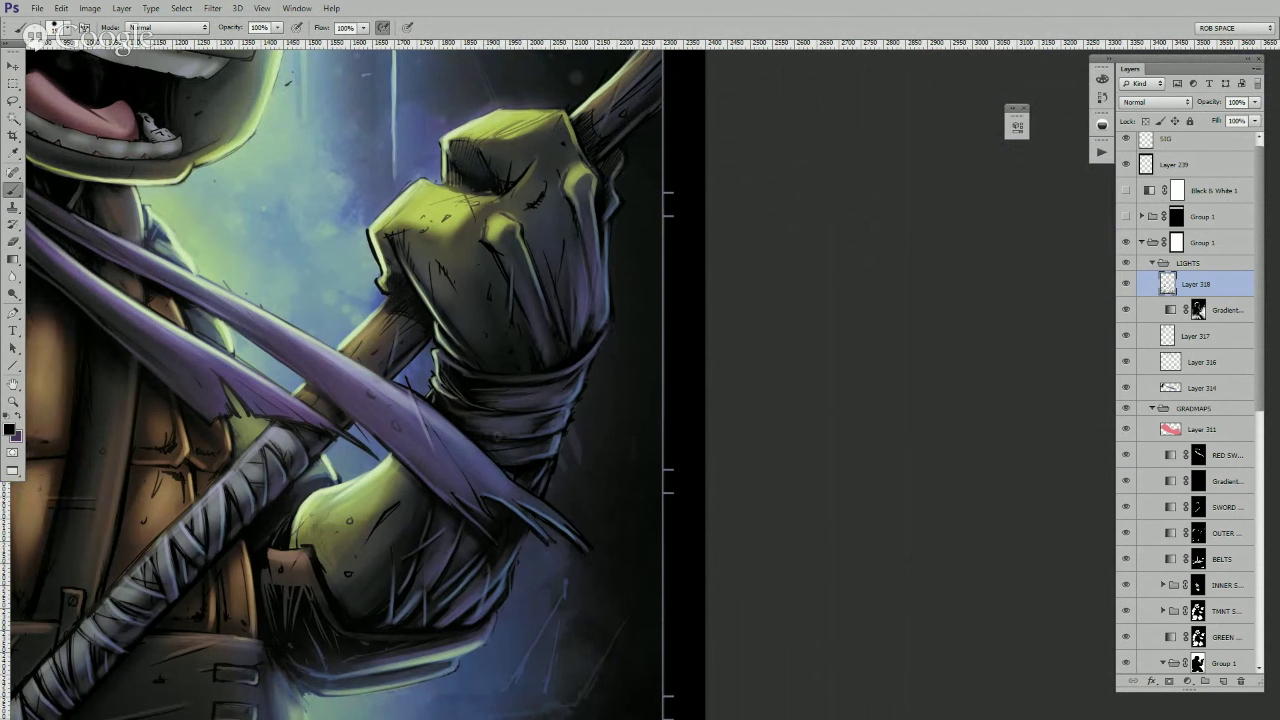
pyautogui.moveTo(456, 405)
pyautogui.mouseDown()
pyautogui.moveTo(442, 391)
pyautogui.moveTo(492, 409)
pyautogui.mouseUp()
# - Paint black gaps between the staff's wrapping strips above the belt and sample a grey from the wrapping
pyautogui.moveTo(401, 465); pyautogui.dragTo(497, 360)
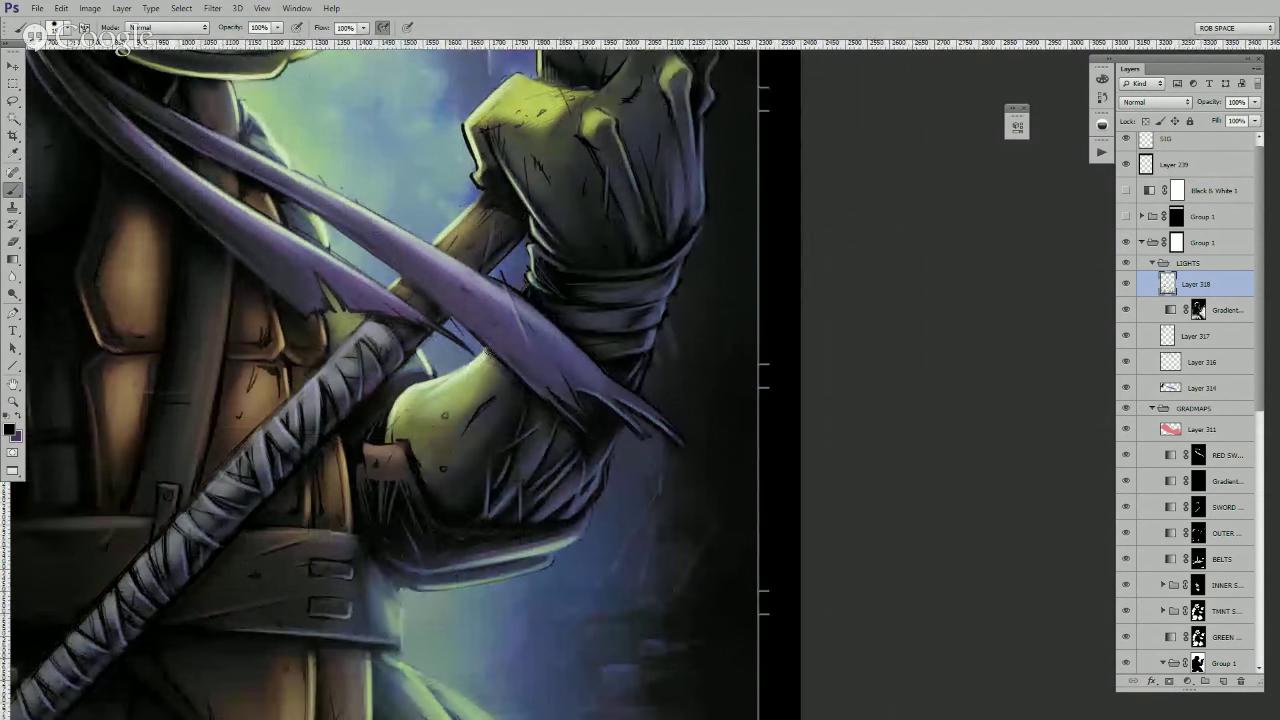
pyautogui.hotkey('ctrl', '-')
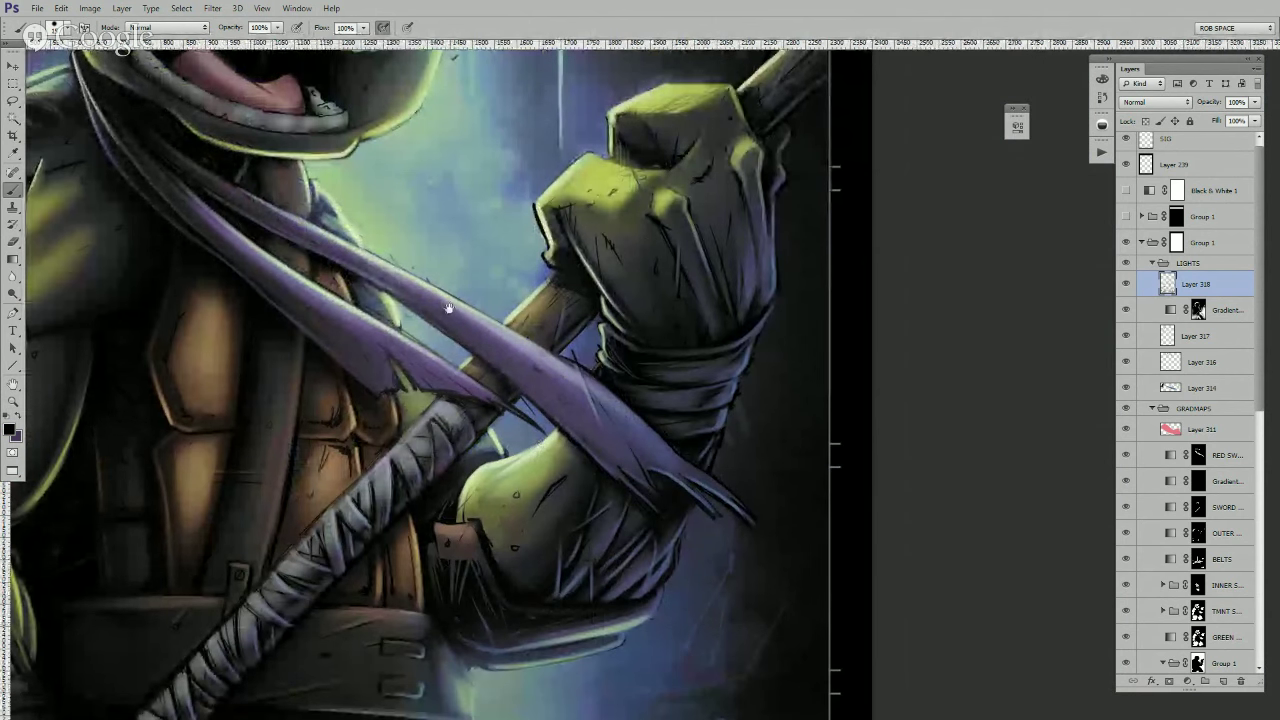
pyautogui.hotkey('ctrl', '+')
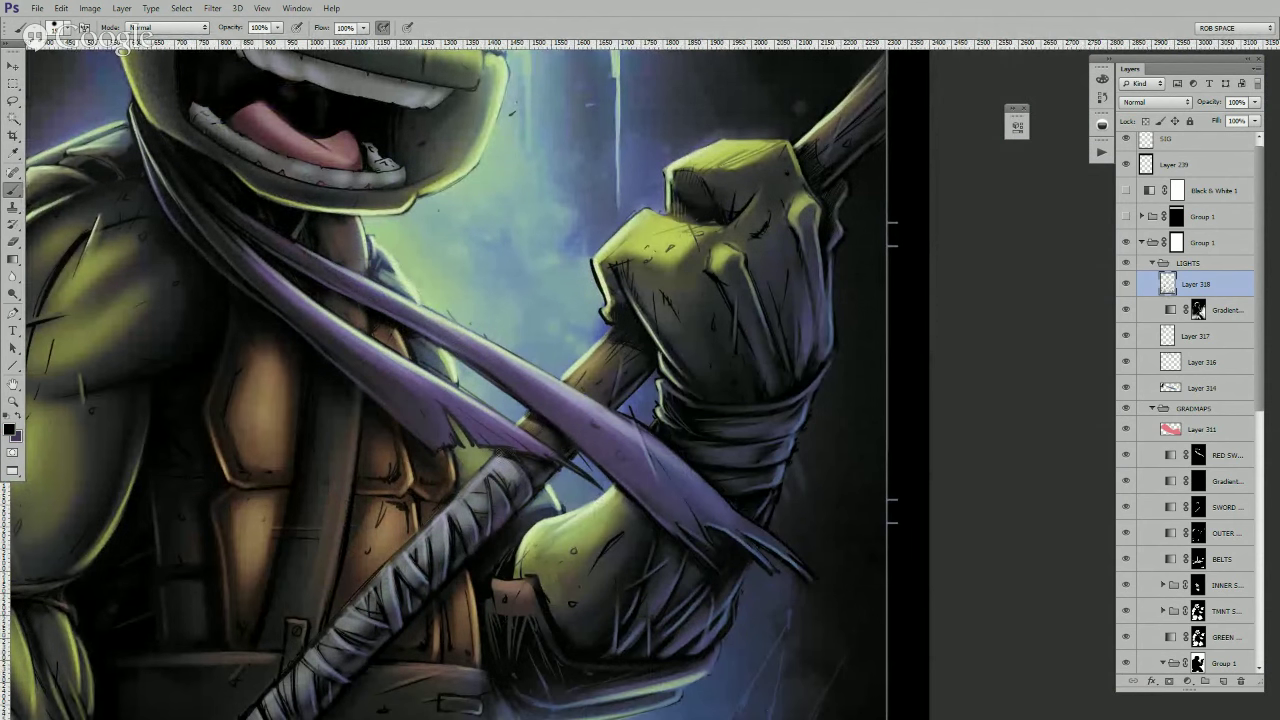
pyautogui.moveTo(621, 455); pyautogui.dragTo(603, 319)
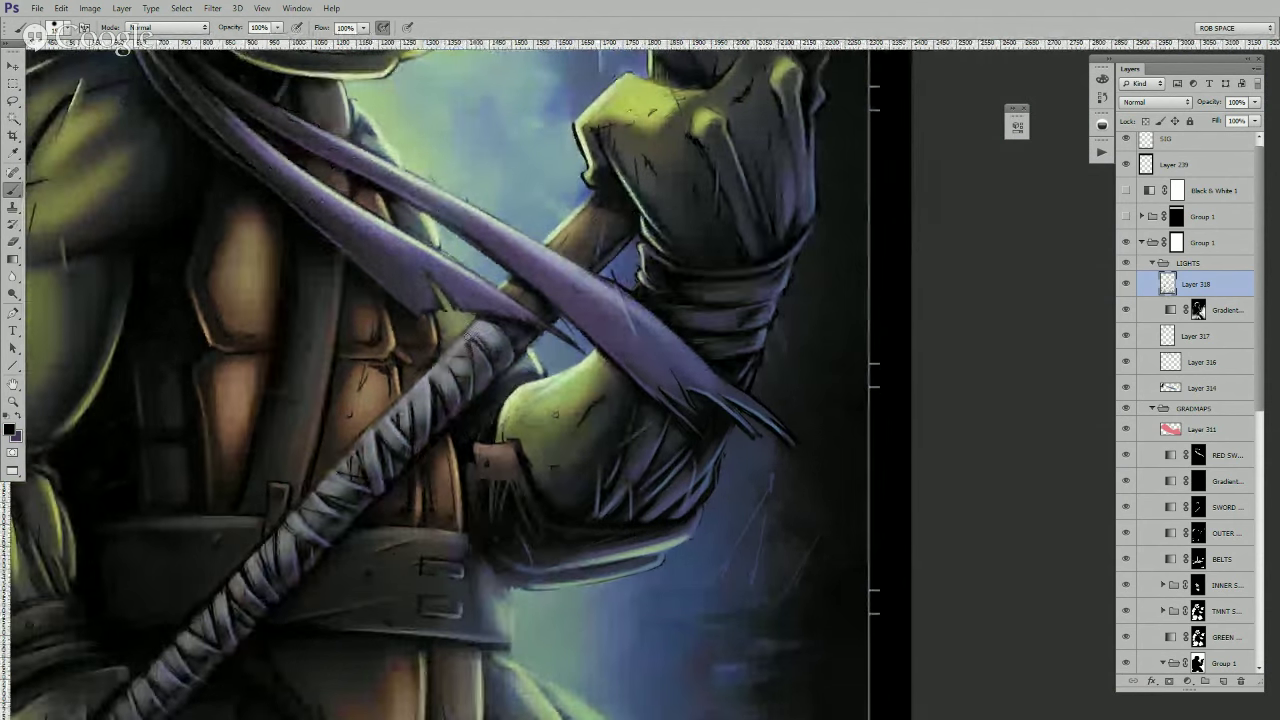
pyautogui.moveTo(526, 299); pyautogui.dragTo(600, 265)
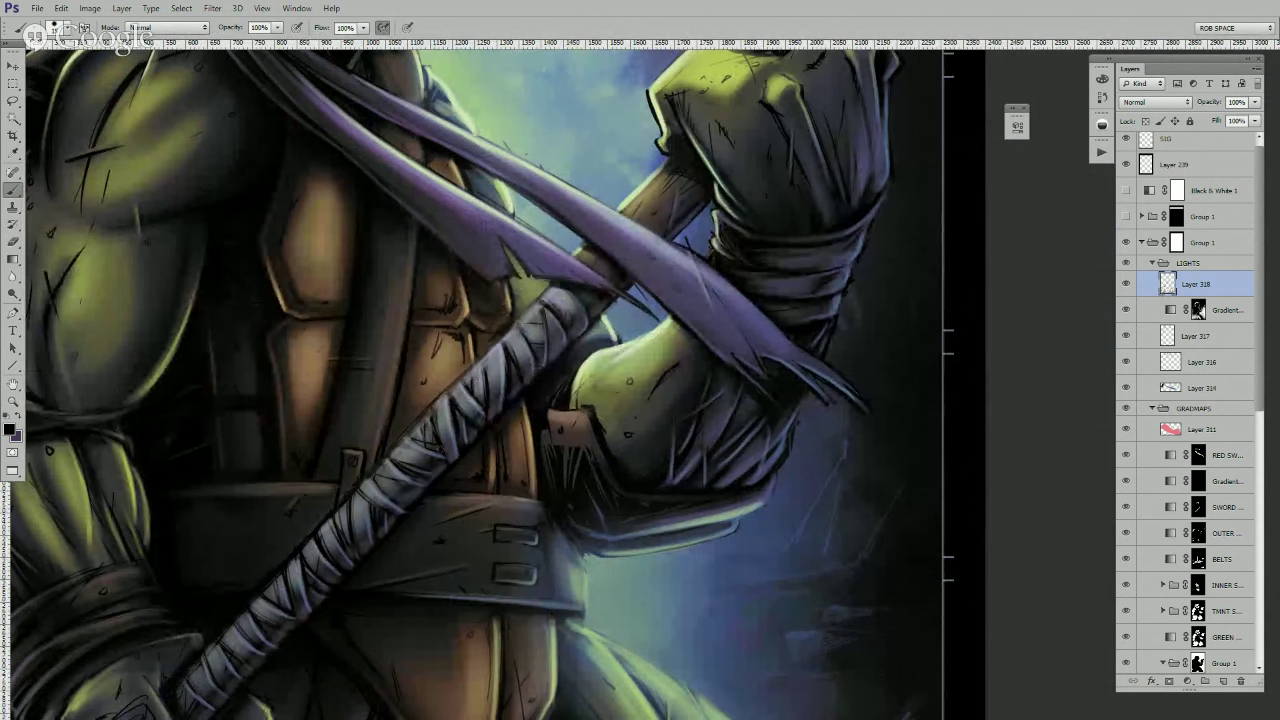
pyautogui.moveTo(434, 420); pyautogui.dragTo(420, 446)
pyautogui.moveTo(470, 371); pyautogui.dragTo(476, 364)
pyautogui.keyDown('alt'); pyautogui.click(452, 392); pyautogui.keyUp('alt')
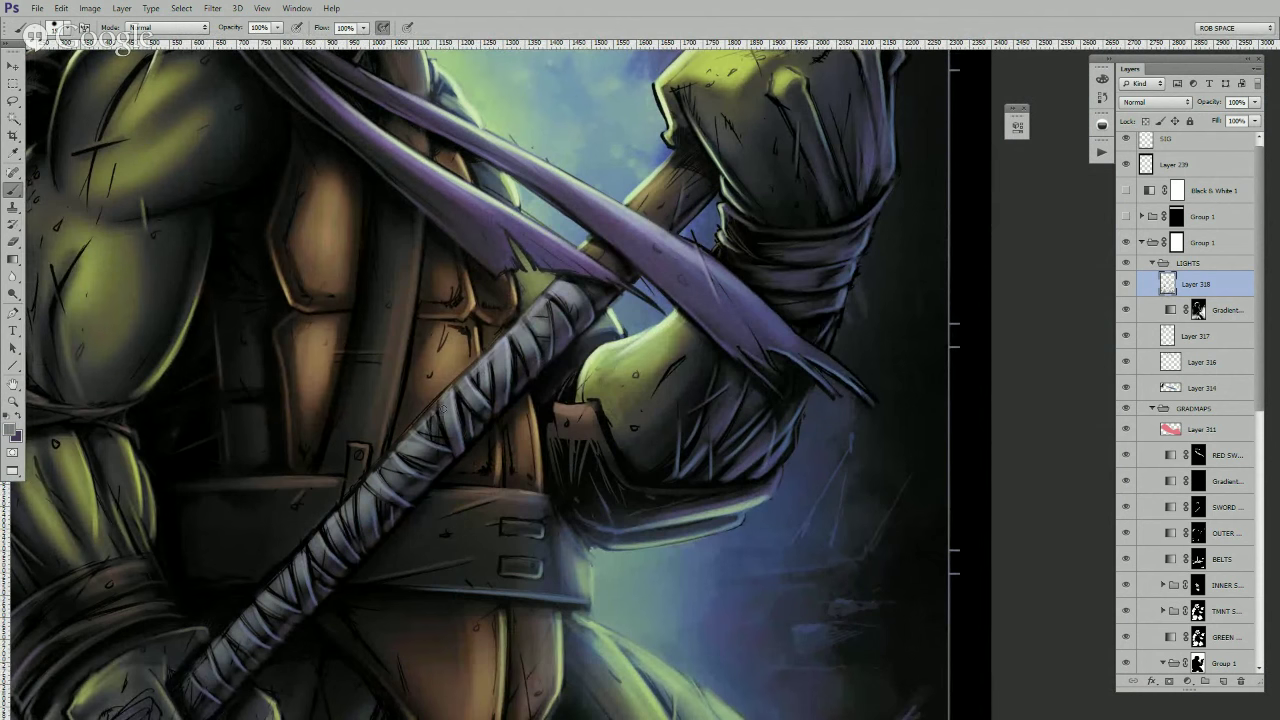
# - Examine the whole poster at a reduced view to judge the touch-ups
pyautogui.press('z')
pyautogui.keyDown('alt'); pyautogui.click(486, 390); pyautogui.keyUp('alt')
pyautogui.keyDown('alt'); pyautogui.click(486, 390); pyautogui.keyUp('alt')
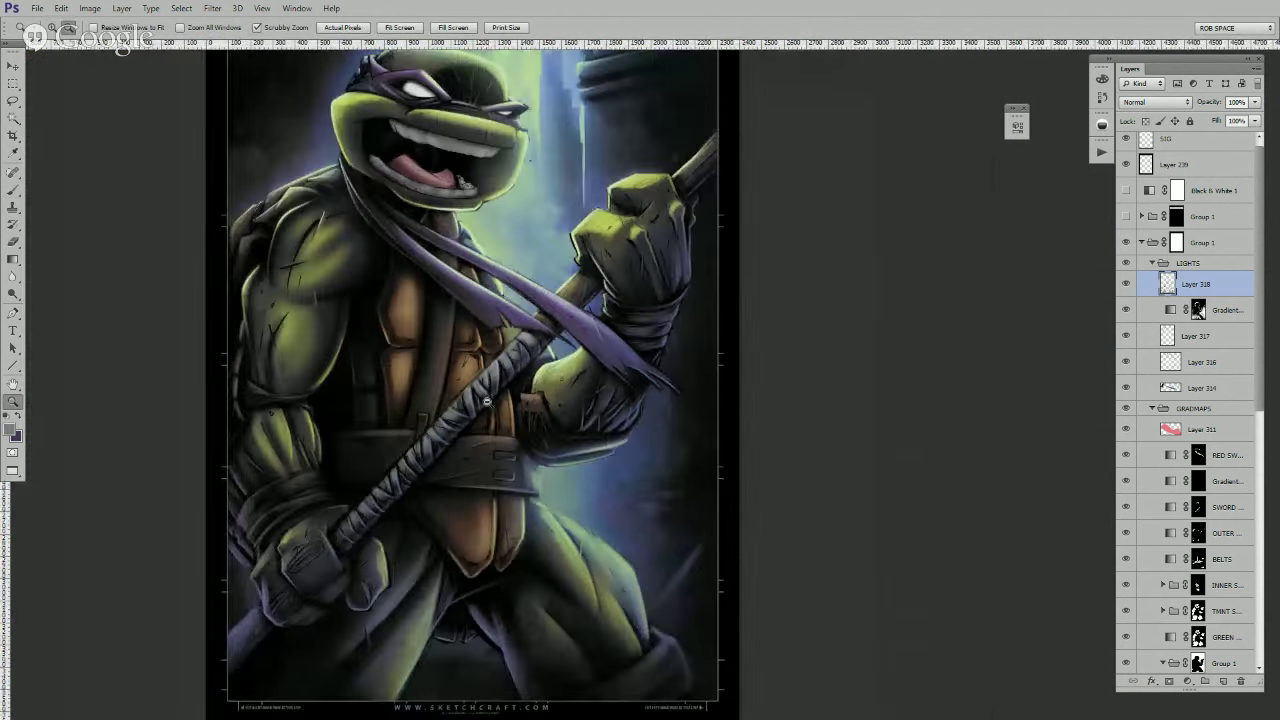
pyautogui.keyDown('alt'); pyautogui.click(487, 392); pyautogui.keyUp('alt')
pyautogui.scroll(2, 624, 522)
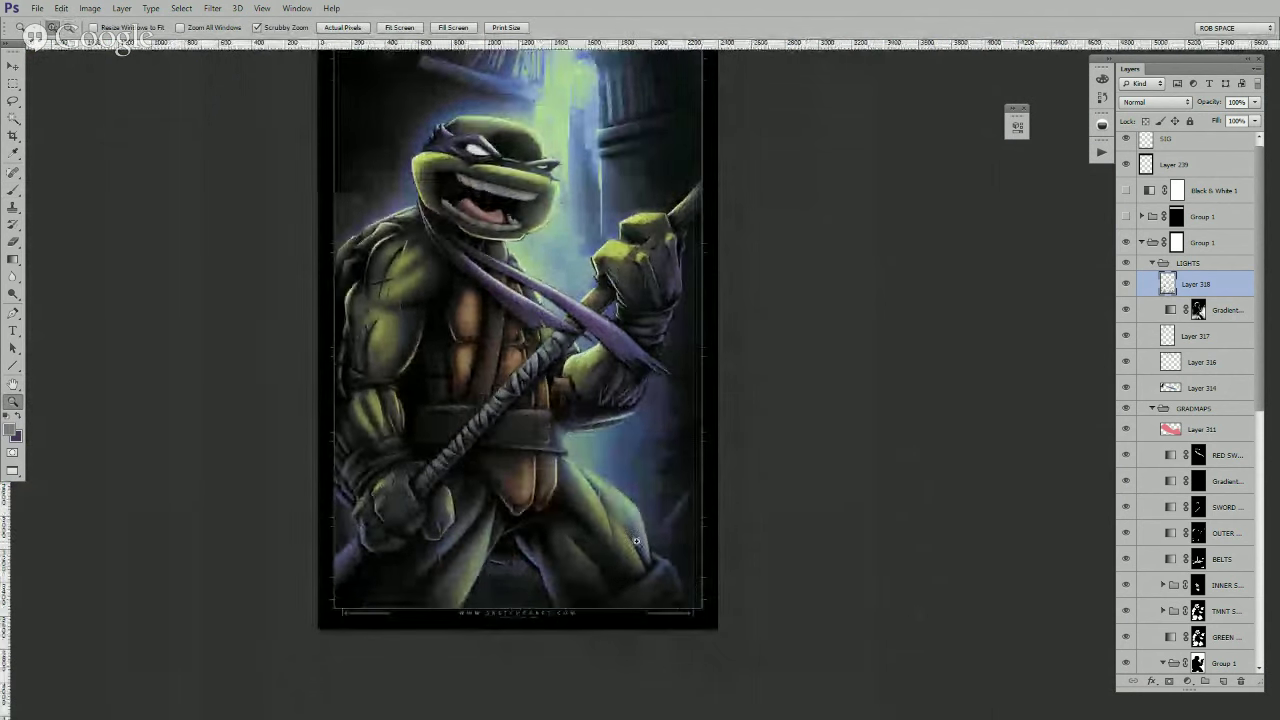
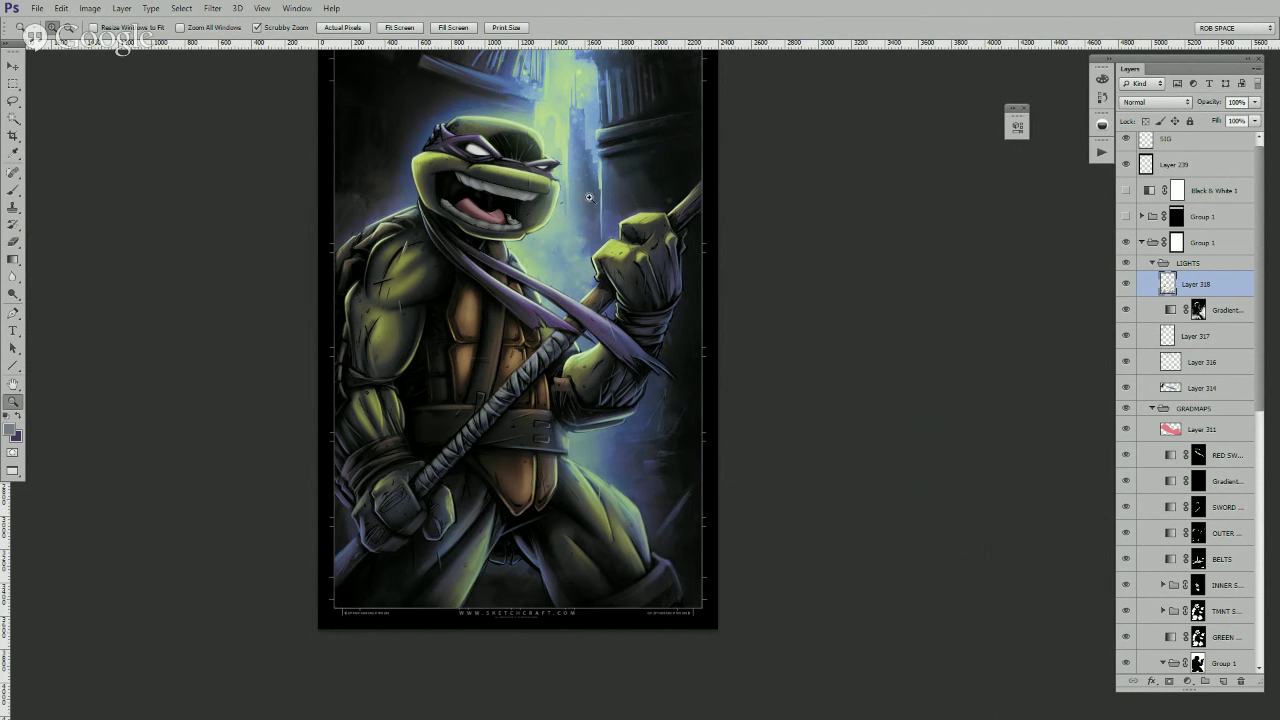
# - Switch to the ROB DIAMOND 02 brush and sample a pale green beside the turtle's jaw
pyautogui.click(592, 197)
pyautogui.click(590, 200)
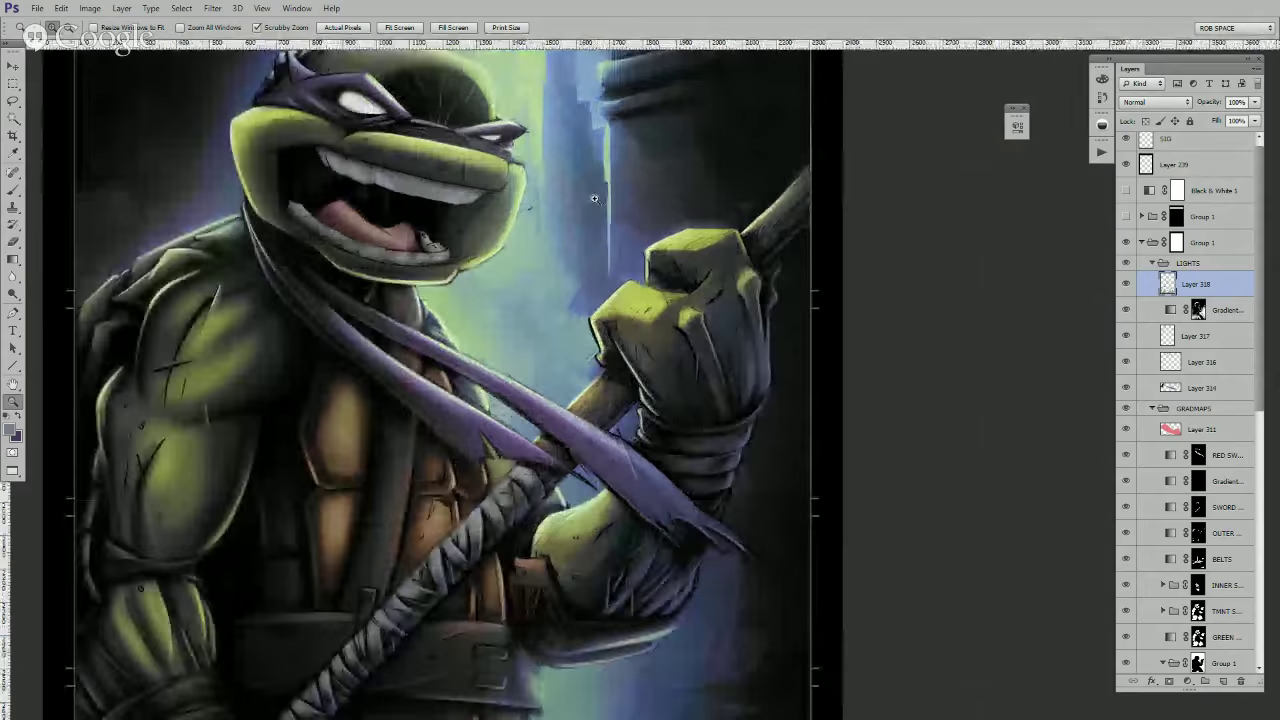
pyautogui.click(580, 212)
pyautogui.click(571, 226)
pyautogui.moveTo(571, 226); pyautogui.dragTo(772, 450)
pyautogui.press('b')
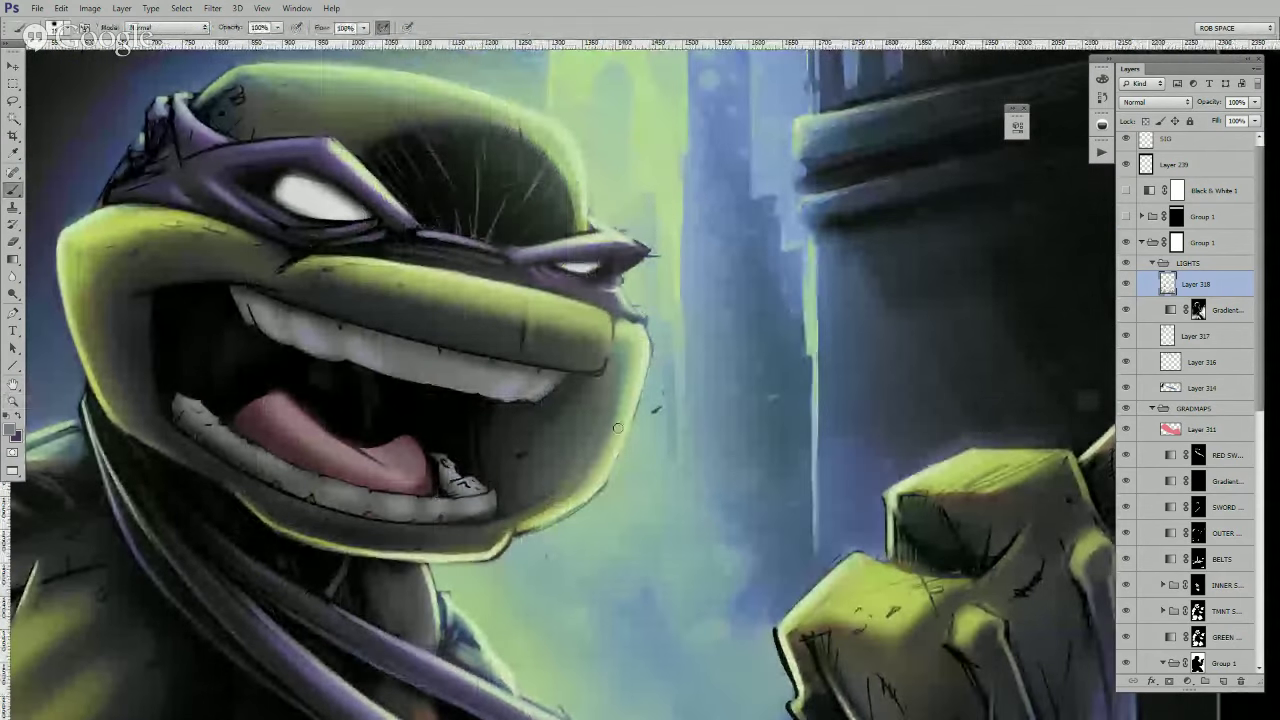
pyautogui.rightClick(616, 428)
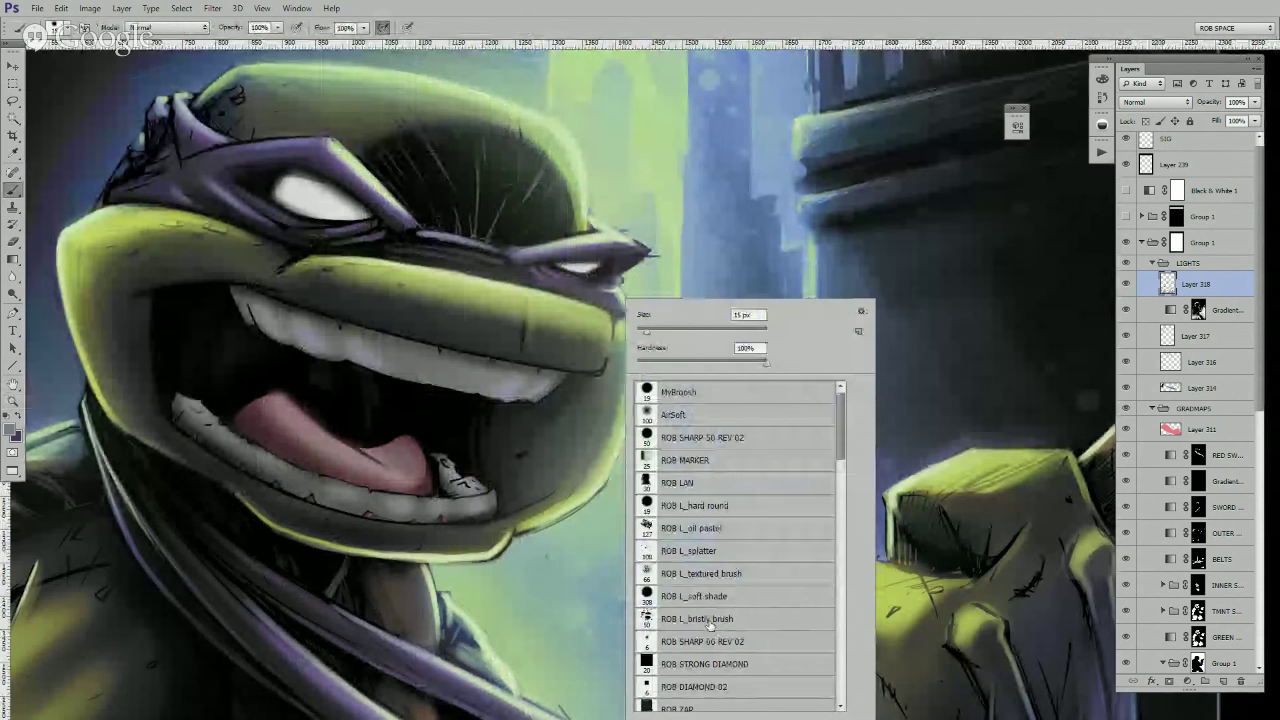
pyautogui.doubleClick(706, 687)
pyautogui.keyDown('alt'); pyautogui.click(614, 462); pyautogui.keyUp('alt')
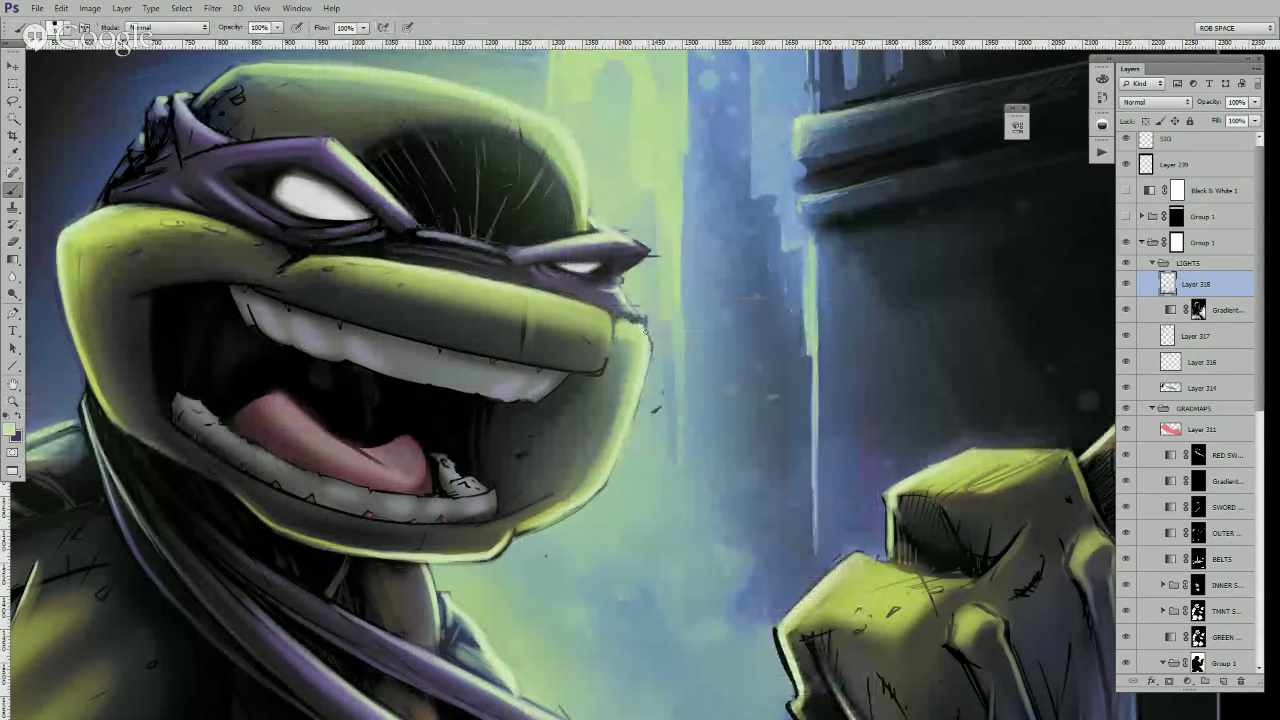
# - Paint pale green rim highlights along the outer edge of the jaw down to the chin, resampling the color nearby
pyautogui.moveTo(645, 374); pyautogui.dragTo(635, 401)
pyautogui.moveTo(619, 473)
pyautogui.mouseDown()
pyautogui.moveTo(641, 464)
pyautogui.moveTo(545, 522)
pyautogui.mouseUp()
pyautogui.keyDown('alt'); pyautogui.click(625, 477); pyautogui.keyUp('alt')
pyautogui.keyDown('alt'); pyautogui.click(617, 480); pyautogui.keyUp('alt')
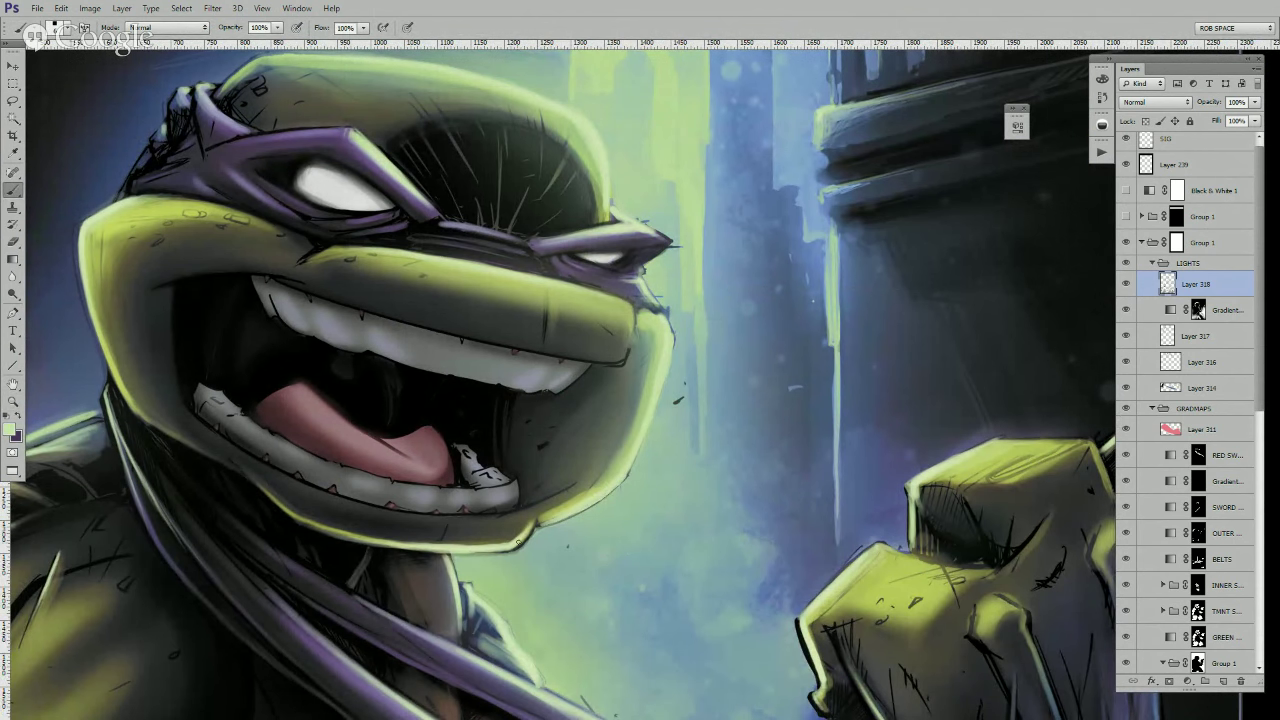
pyautogui.moveTo(530, 532); pyautogui.dragTo(508, 548)
pyautogui.moveTo(662, 400); pyautogui.dragTo(648, 514)
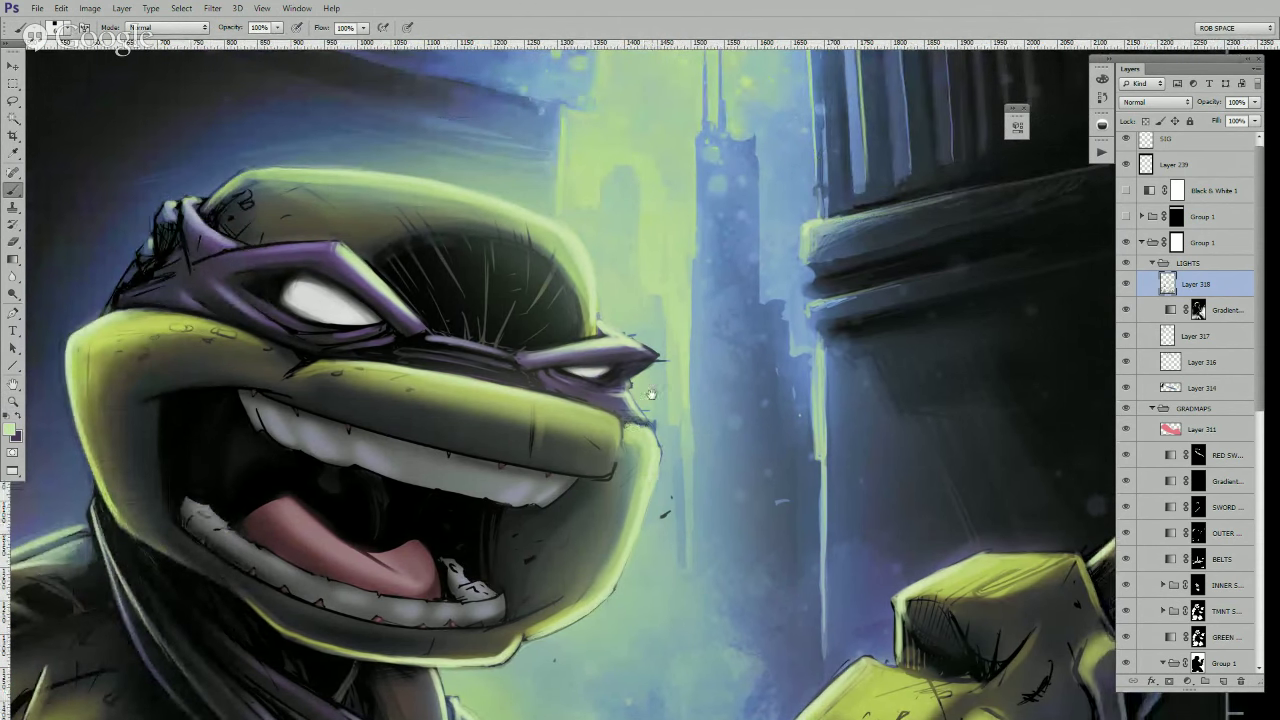
# - Add light green highlights along the vertical crease of the snout and below the far eye's mask edge, using colors sampled nearby
pyautogui.moveTo(651, 394); pyautogui.dragTo(741, 441)
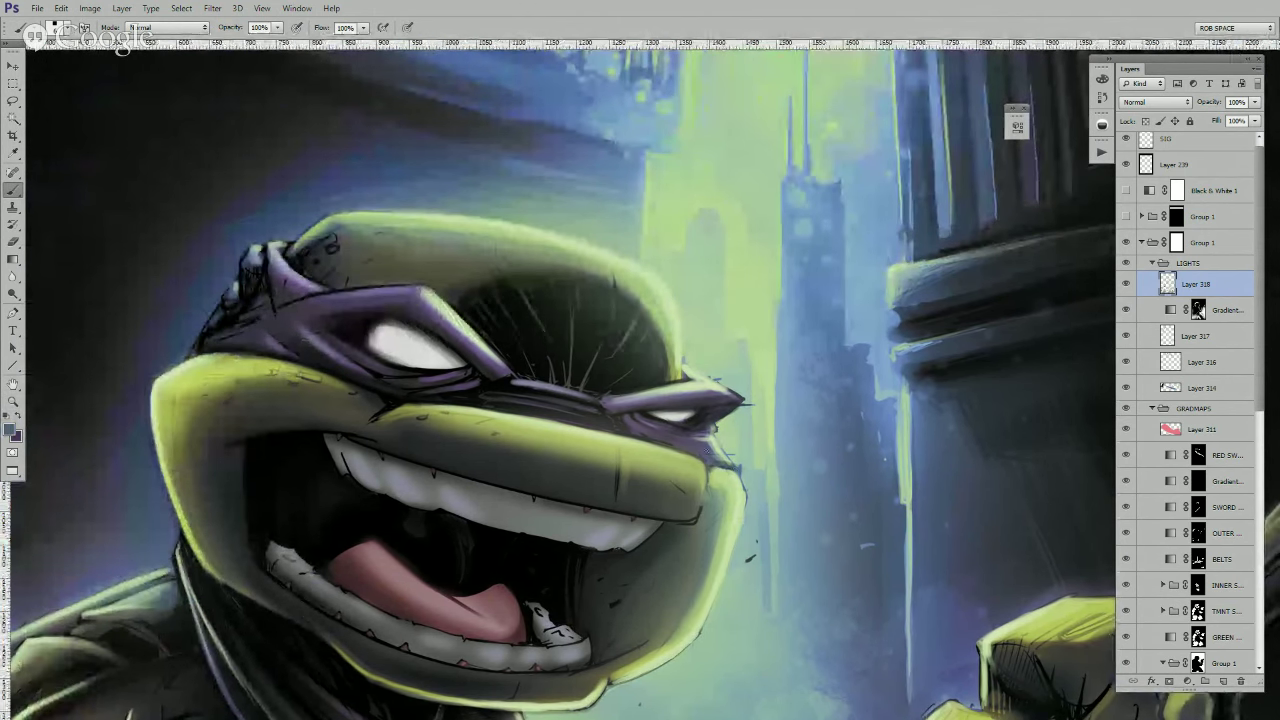
pyautogui.keyDown('alt'); pyautogui.click(702, 467); pyautogui.keyUp('alt')
pyautogui.keyDown('alt'); pyautogui.click(672, 450); pyautogui.keyUp('alt')
pyautogui.keyDown('alt'); pyautogui.click(613, 431); pyautogui.keyUp('alt')
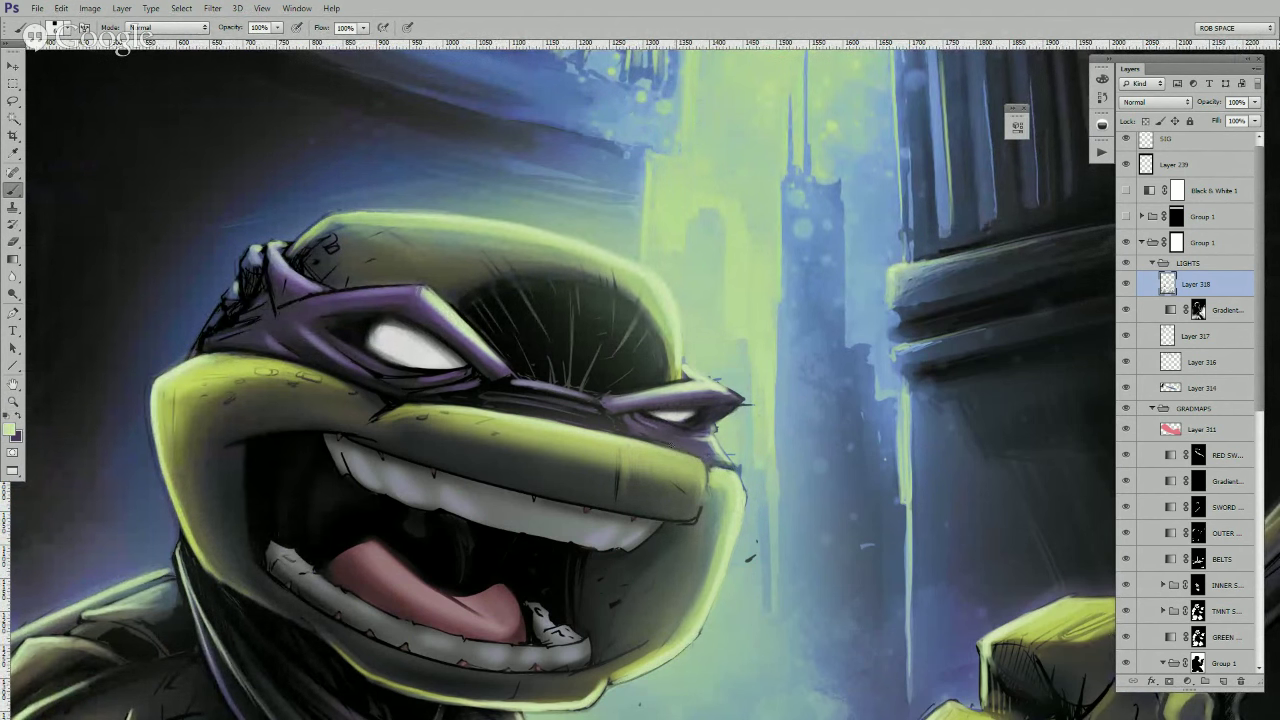
pyautogui.moveTo(686, 455); pyautogui.dragTo(702, 462)
pyautogui.moveTo(617, 441)
pyautogui.mouseDown()
pyautogui.moveTo(617, 486)
pyautogui.moveTo(618, 458)
pyautogui.mouseUp()
pyautogui.moveTo(718, 414); pyautogui.dragTo(776, 418)
pyautogui.moveTo(776, 474); pyautogui.dragTo(794, 483)
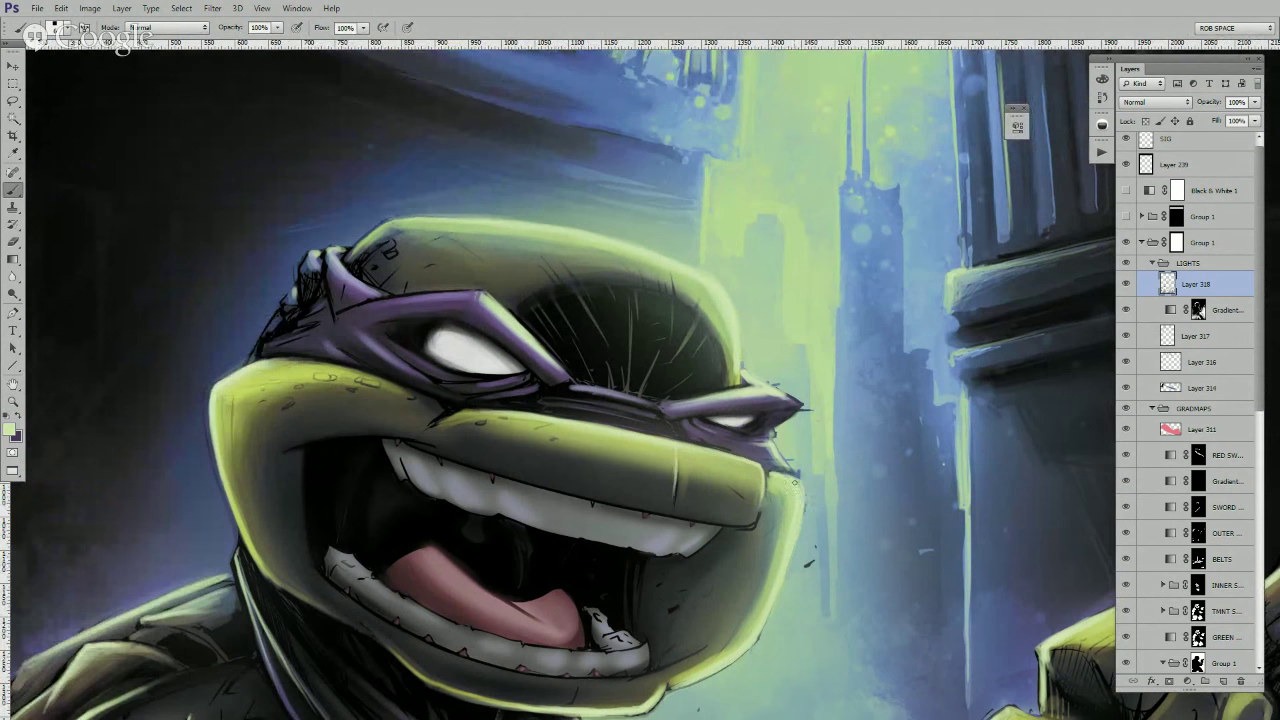
# - Touch up the rim where the forehead meets the far side of the mask and sample a near-black
pyautogui.moveTo(706, 431); pyautogui.dragTo(848, 464)
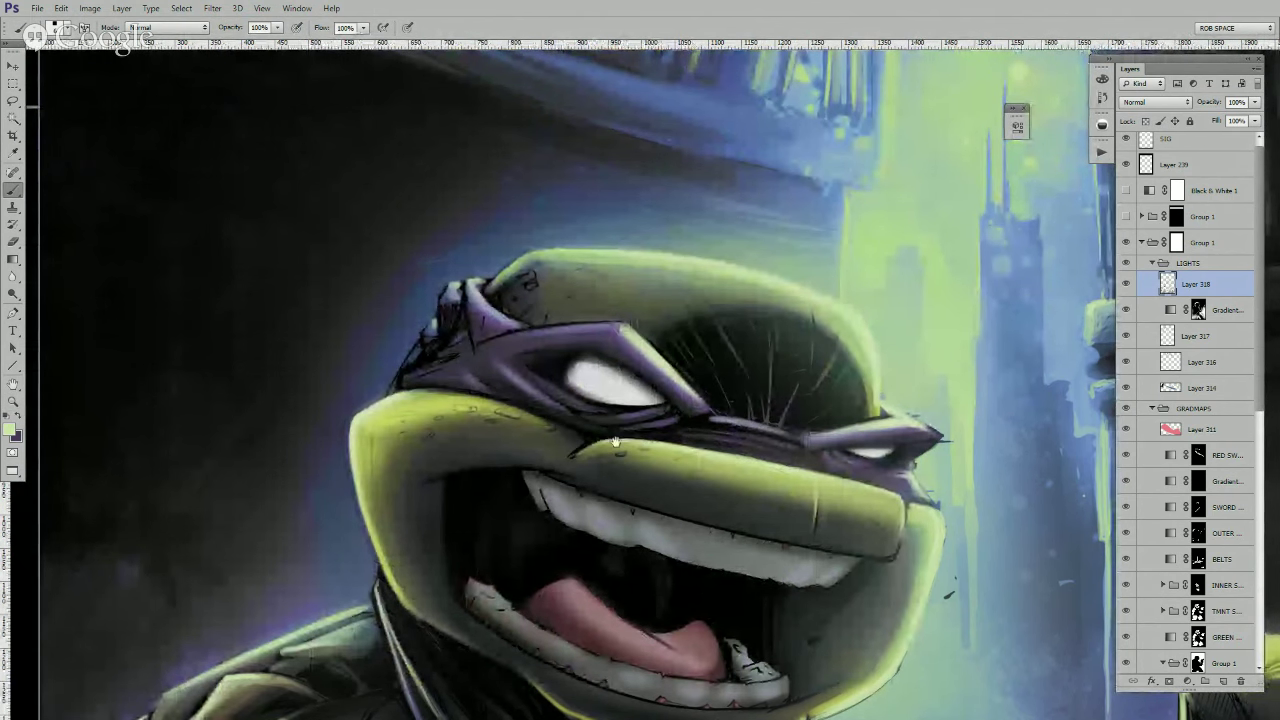
pyautogui.moveTo(610, 442); pyautogui.dragTo(764, 479)
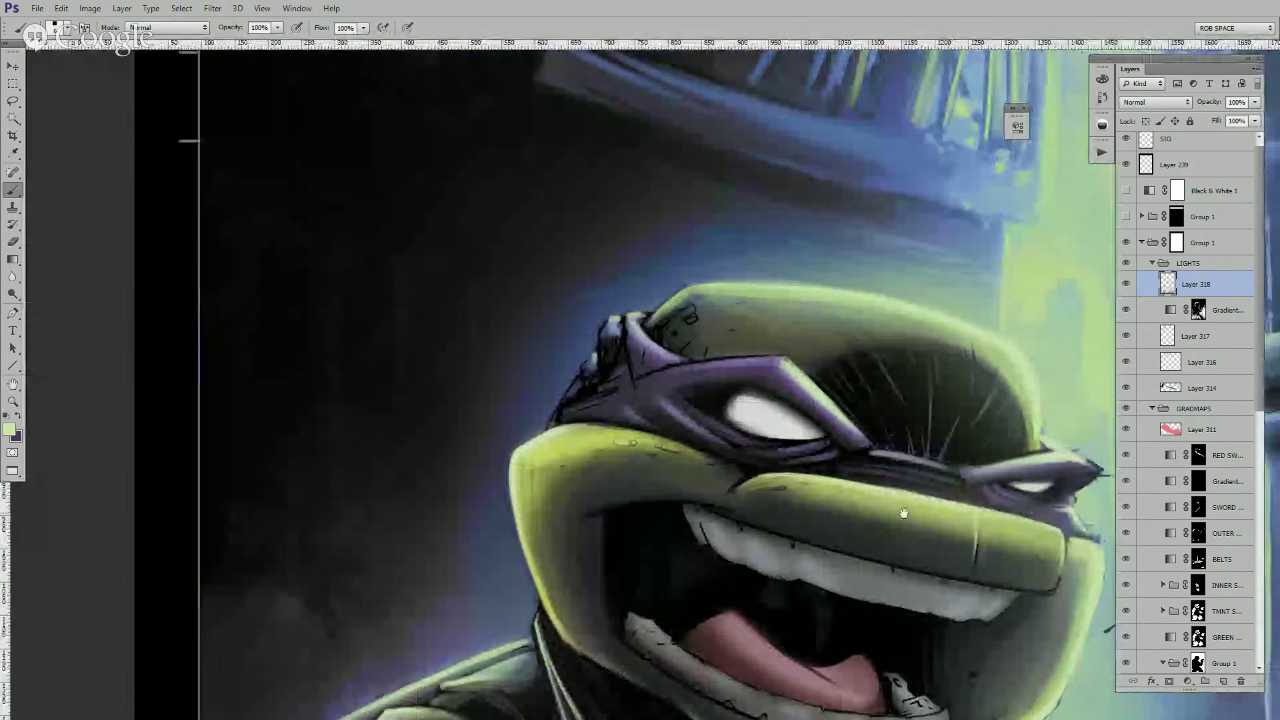
pyautogui.moveTo(903, 514); pyautogui.dragTo(672, 560)
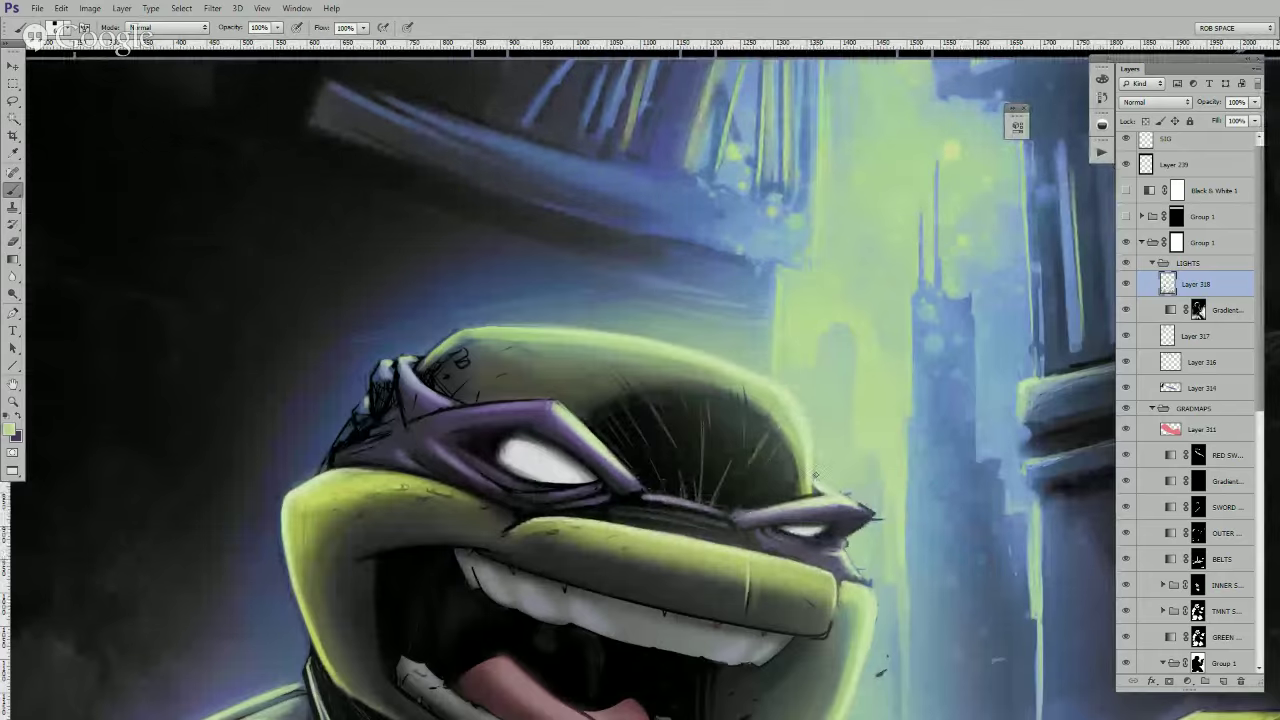
pyautogui.moveTo(831, 487); pyautogui.dragTo(641, 425)
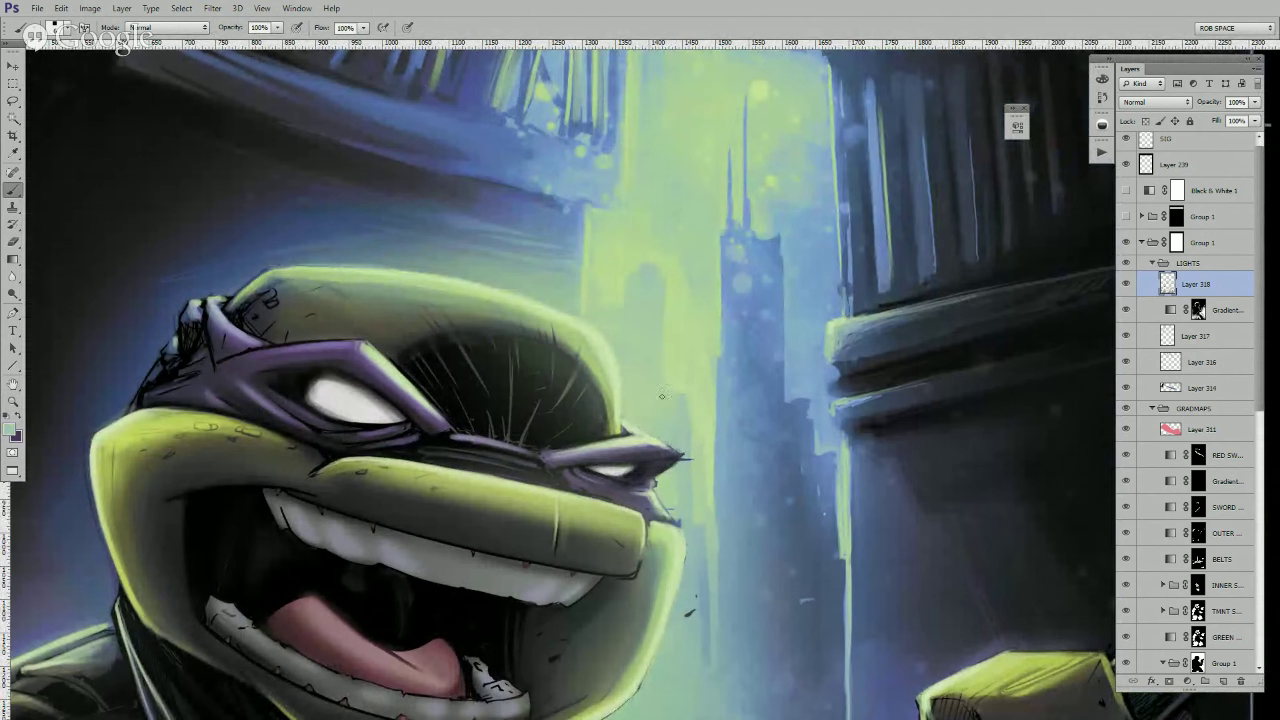
pyautogui.keyDown('alt'); pyautogui.click(588, 463); pyautogui.keyUp('alt')
pyautogui.moveTo(588, 466); pyautogui.dragTo(760, 467)
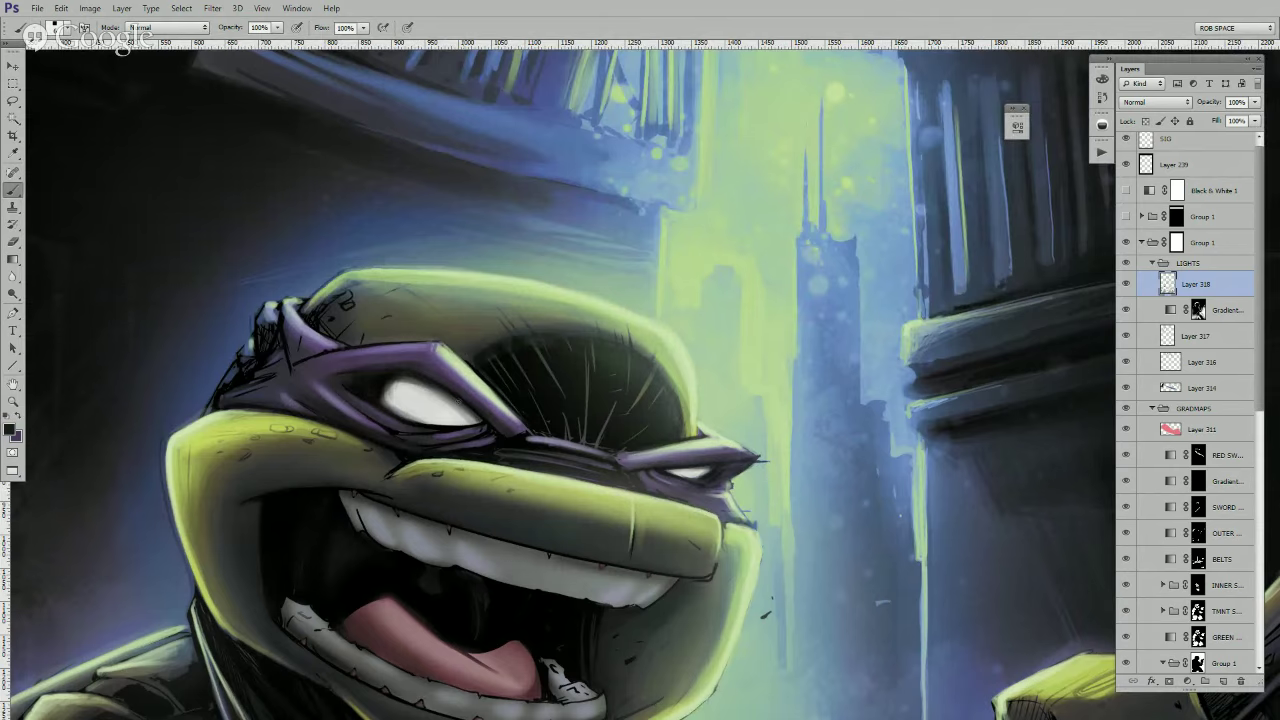
# - Sample off-white from the near eye and fill out its white with the 19 px MyBroosh brush
pyautogui.keyDown('alt'); pyautogui.click(390, 388); pyautogui.keyUp('alt')
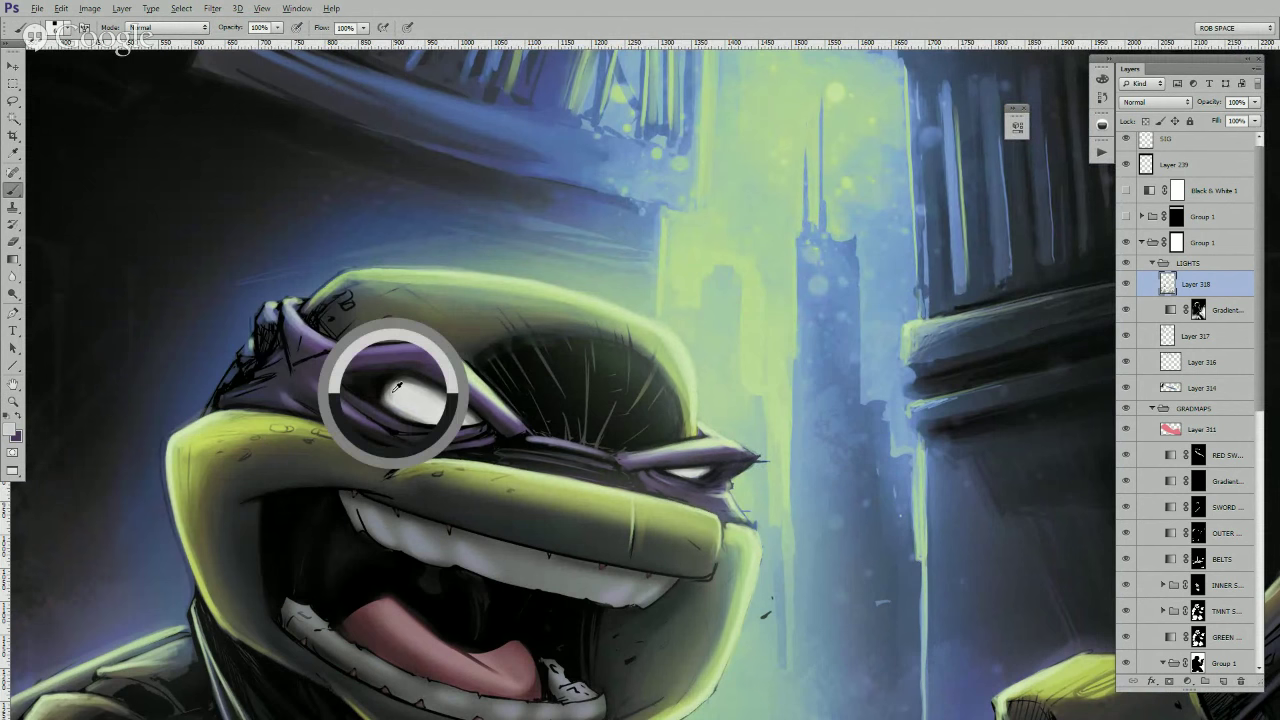
pyautogui.rightClick(400, 388)
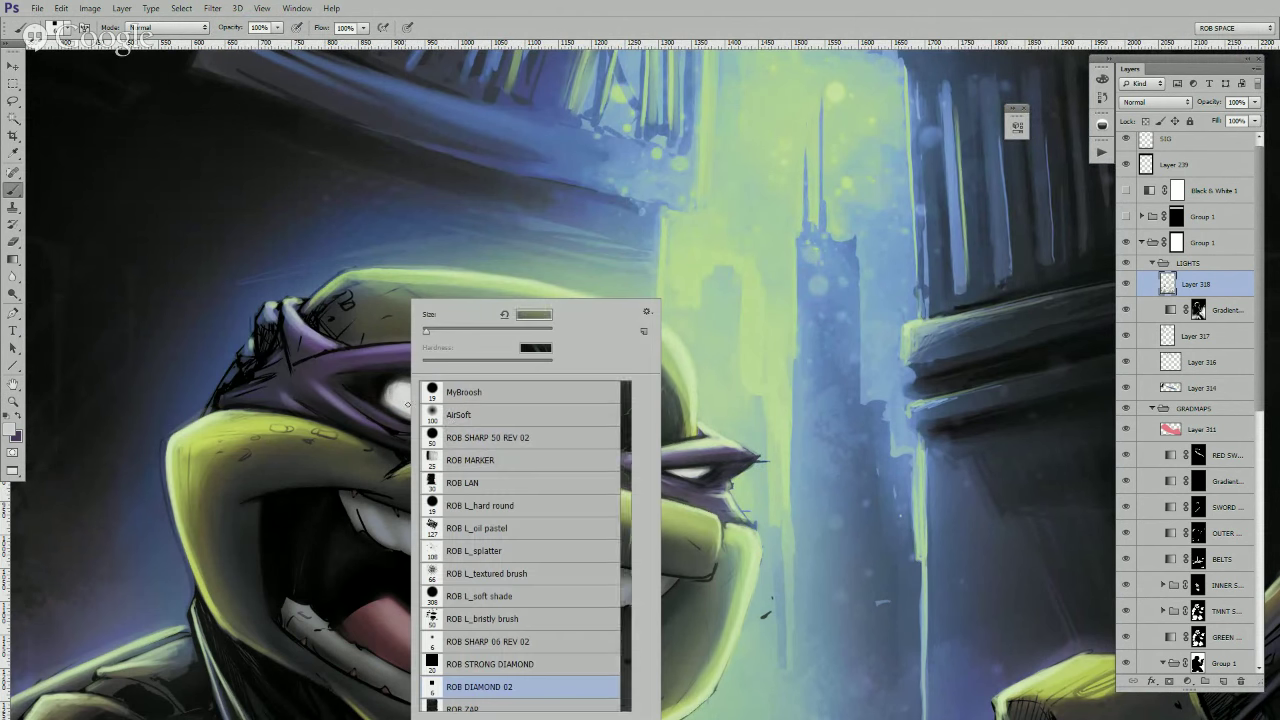
pyautogui.moveTo(400, 388)
pyautogui.mouseDown()
pyautogui.moveTo(393, 408)
pyautogui.moveTo(386, 385)
pyautogui.mouseUp()
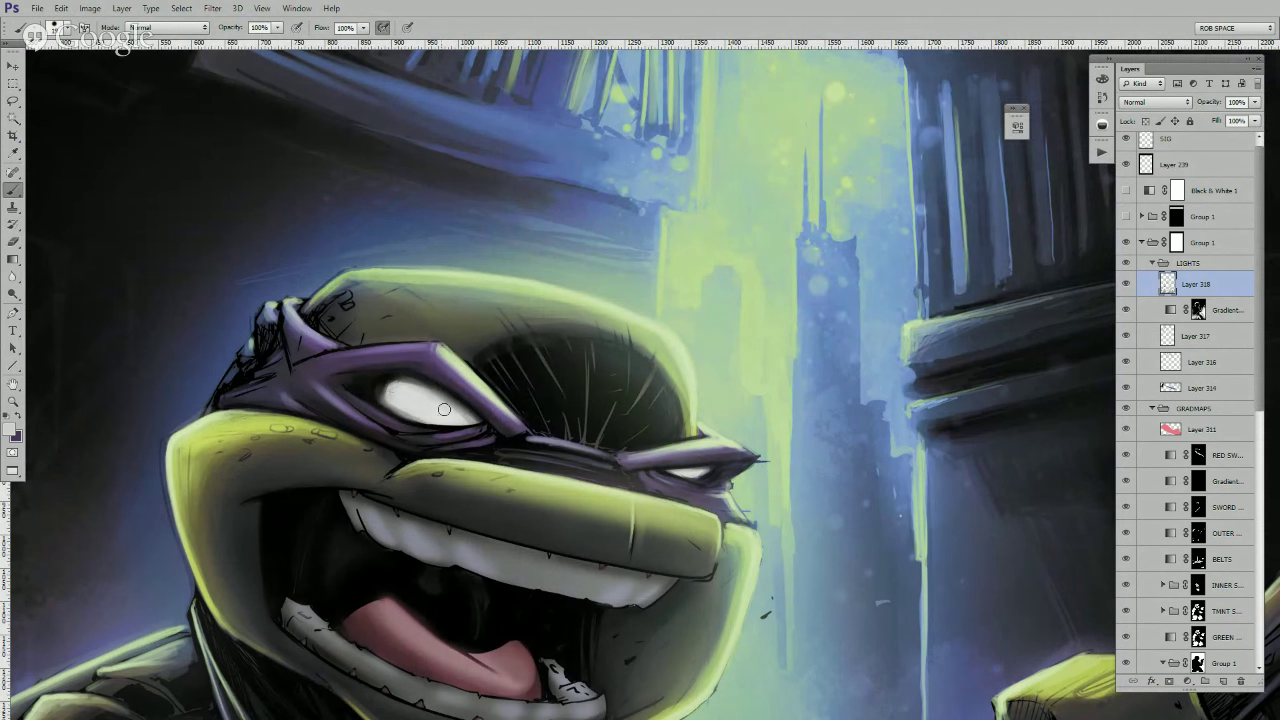
pyautogui.rightClick(414, 395)
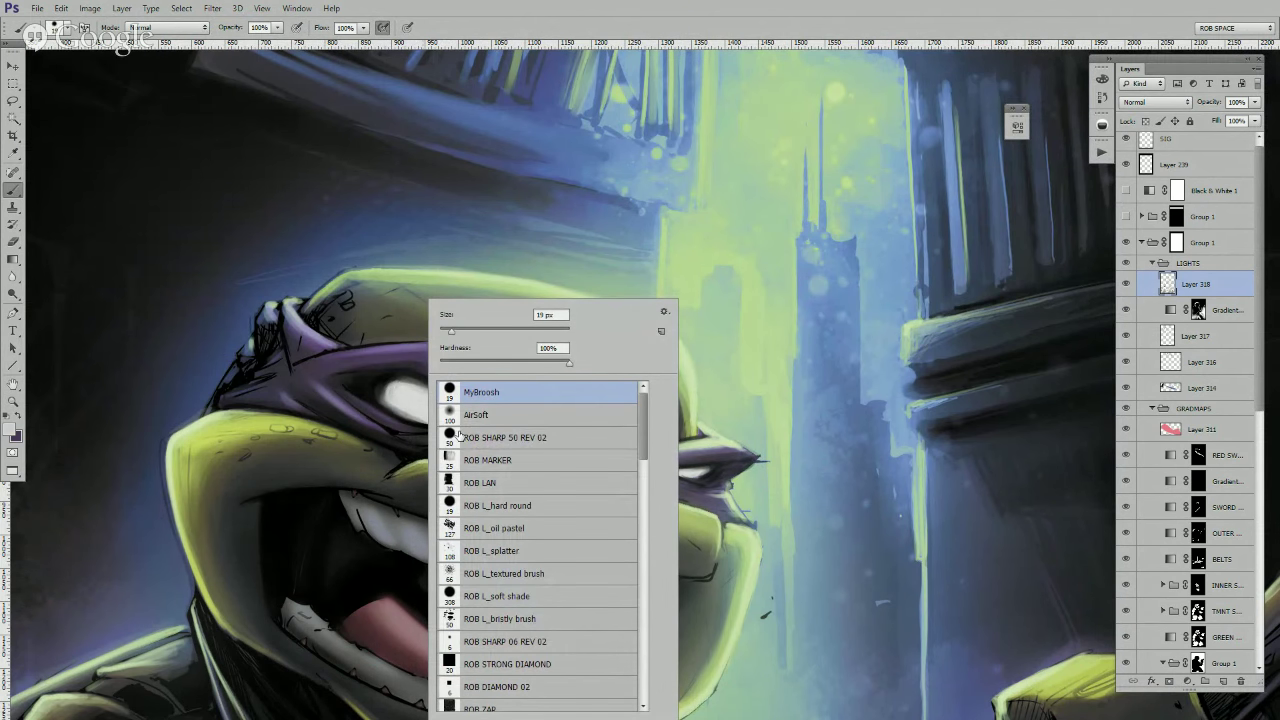
pyautogui.press('Escape')
# - Try yellow-green and olive strokes, sampled from the skin, on the cheek beside the mouth corner
pyautogui.moveTo(436, 525); pyautogui.dragTo(676, 524)
pyautogui.keyDown('alt'); pyautogui.click(352, 538); pyautogui.keyUp('alt')
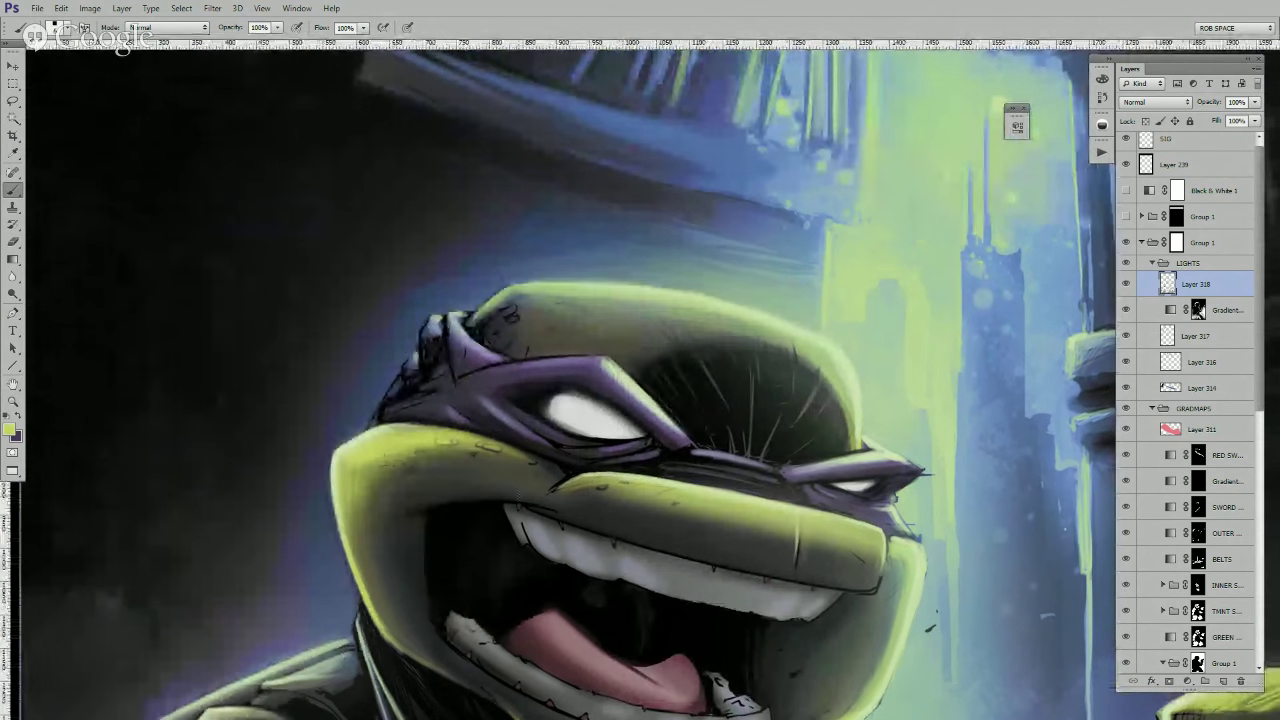
pyautogui.hotkey('ctrl', 'z')
pyautogui.keyDown('alt'); pyautogui.click(648, 493); pyautogui.keyUp('alt')
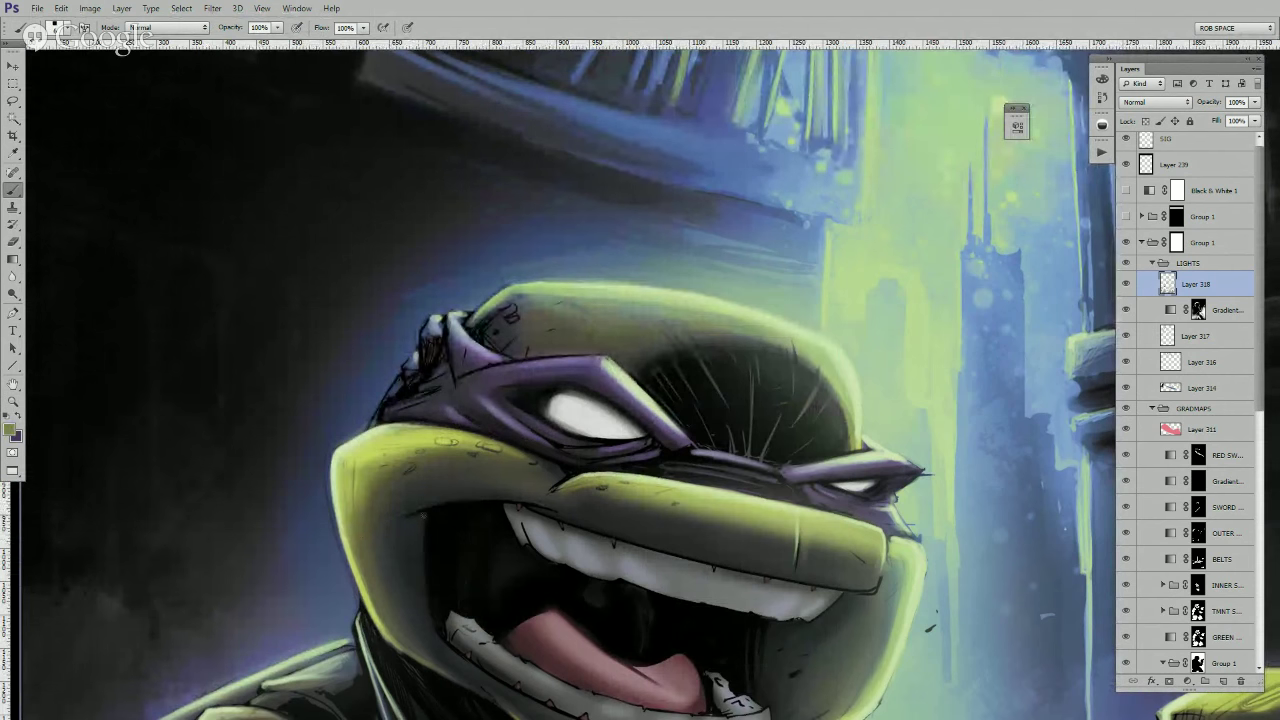
pyautogui.moveTo(394, 519); pyautogui.dragTo(473, 500)
pyautogui.hotkey('ctrl', 'z')
# - Paint blue highlights, sampled from the background, on the mask's knot and folds at the back of the head
pyautogui.moveTo(740, 513); pyautogui.dragTo(712, 547)
pyautogui.keyDown('alt'); pyautogui.click(583, 480); pyautogui.keyUp('alt')
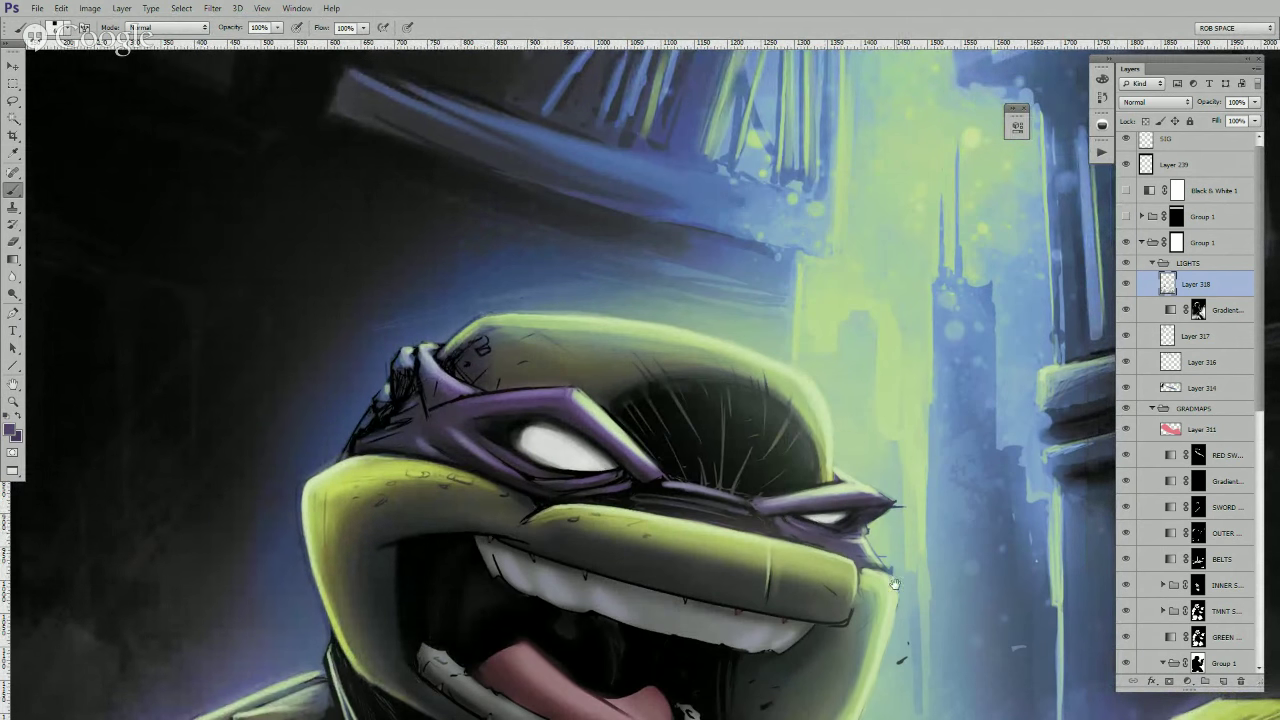
pyautogui.moveTo(861, 592); pyautogui.dragTo(706, 568)
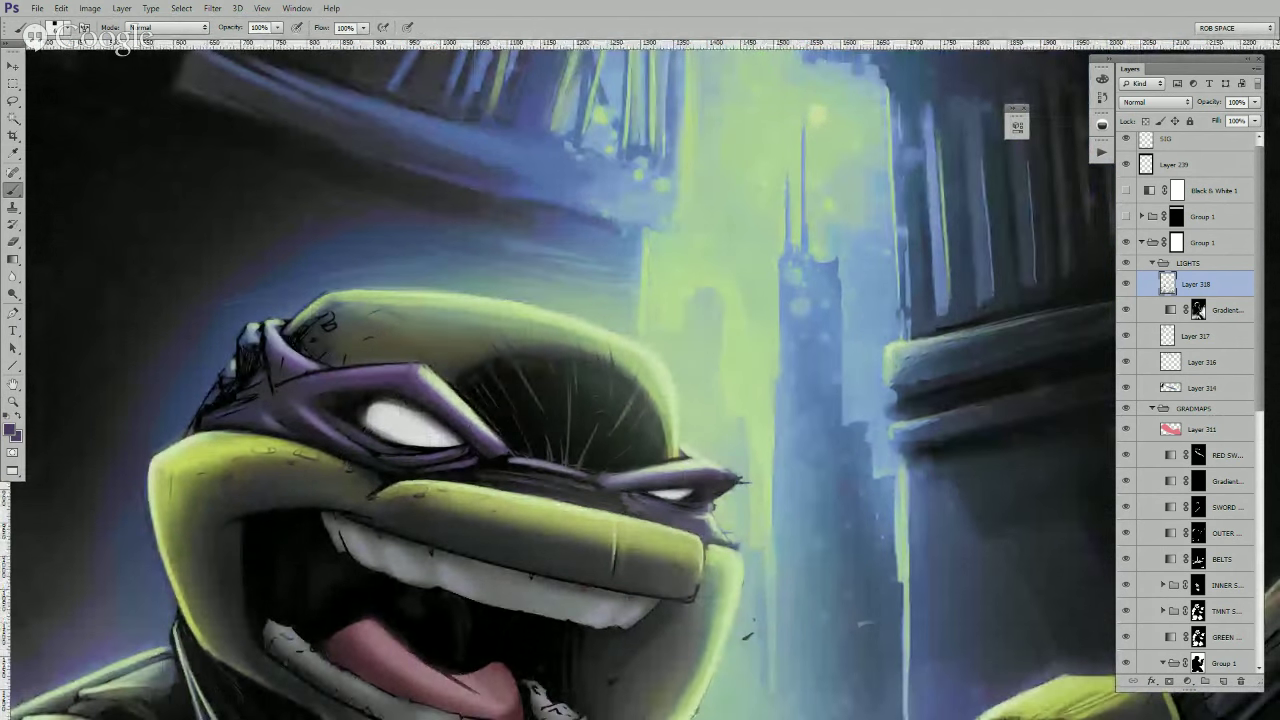
pyautogui.keyDown('alt'); pyautogui.click(541, 183); pyautogui.keyUp('alt')
pyautogui.moveTo(762, 550); pyautogui.dragTo(645, 498)
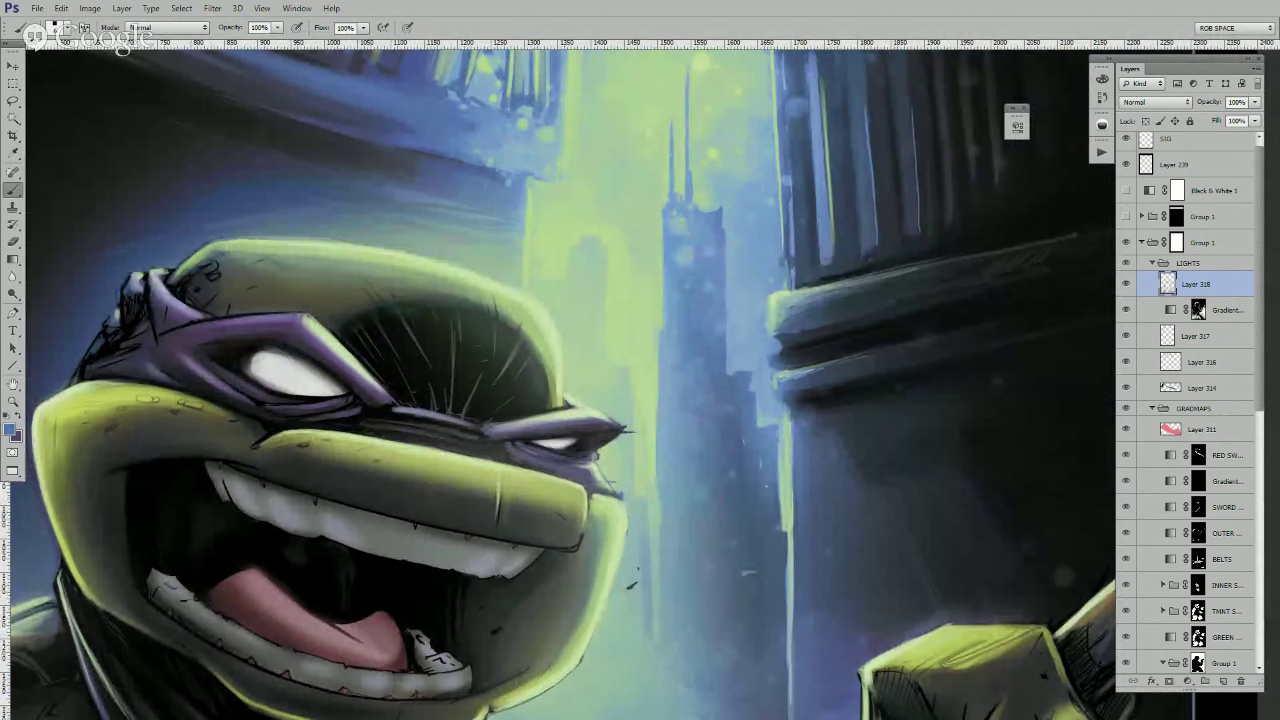
pyautogui.moveTo(427, 395); pyautogui.dragTo(619, 403)
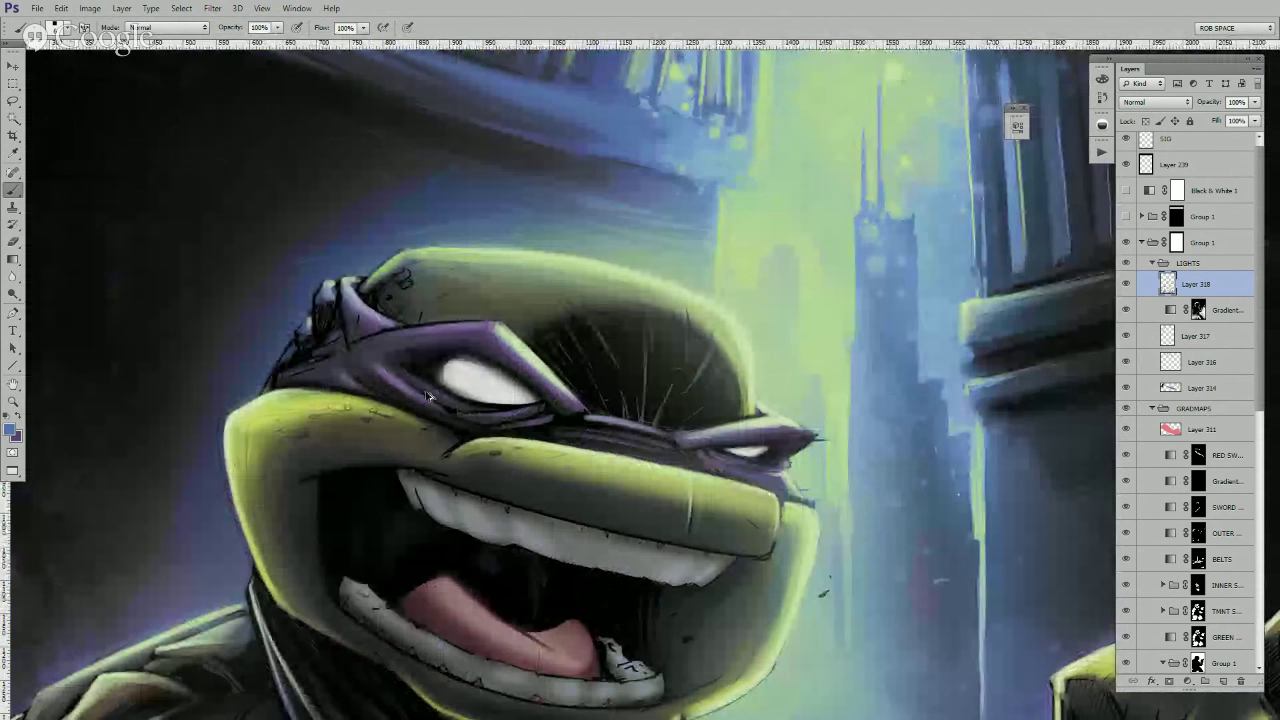
pyautogui.rightClick(458, 388)
pyautogui.click(460, 391)
pyautogui.click(283, 370)
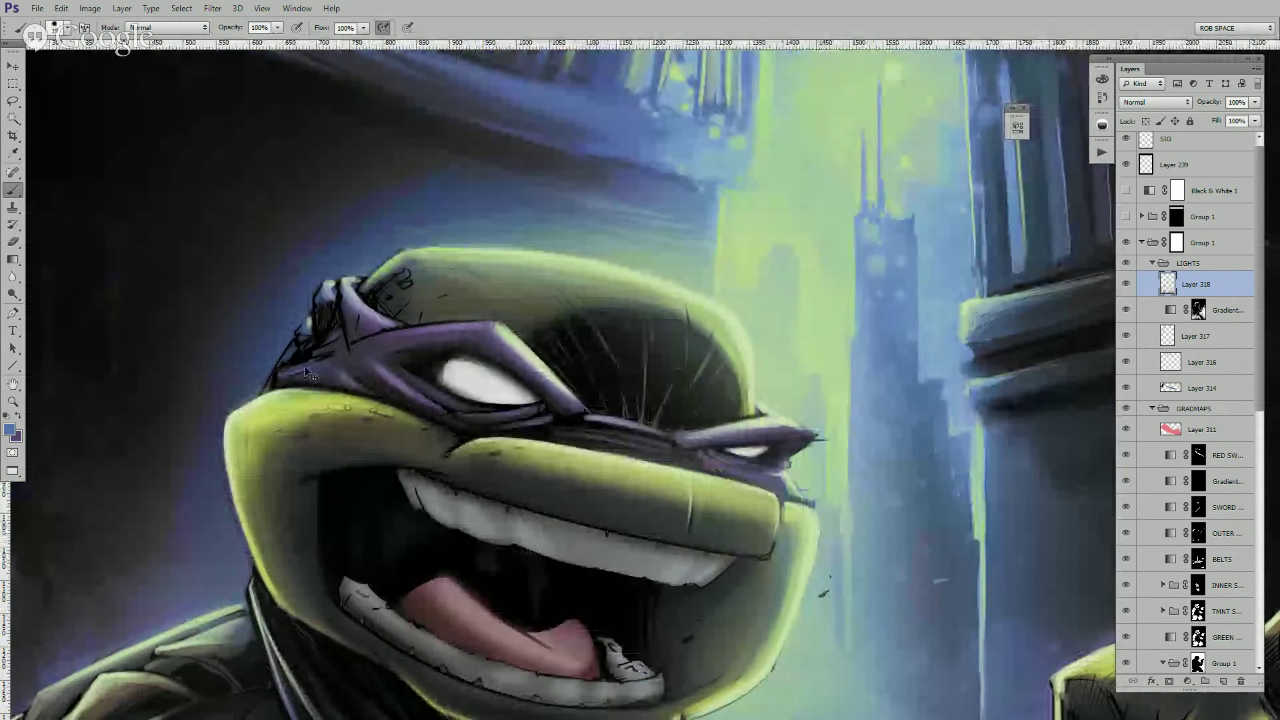
pyautogui.moveTo(281, 374)
pyautogui.mouseDown()
pyautogui.moveTo(316, 366)
pyautogui.moveTo(330, 322)
pyautogui.moveTo(322, 294)
pyautogui.moveTo(347, 309)
pyautogui.mouseUp()
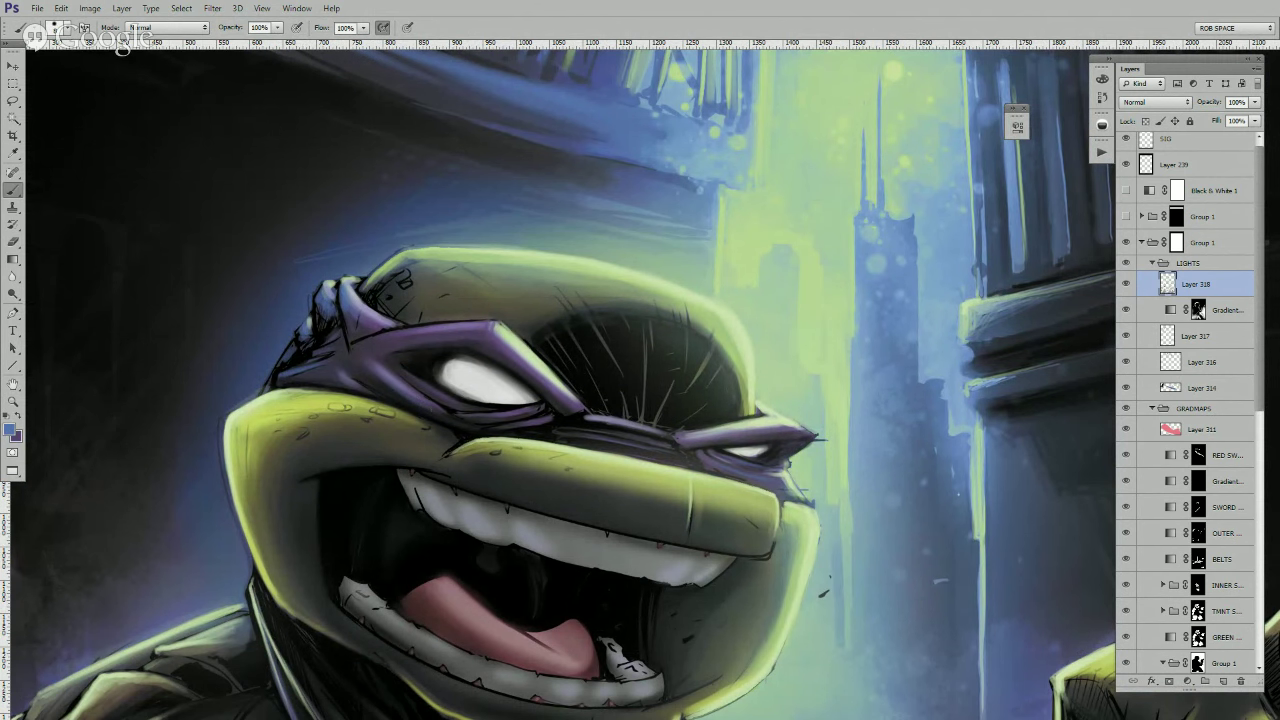
# - Paint fine highlights along the mask folds beneath the near eye and across the nose bridge, undoing a stray stroke
pyautogui.moveTo(552, 419); pyautogui.dragTo(505, 418)
pyautogui.moveTo(566, 432); pyautogui.dragTo(630, 428)
pyautogui.hotkey('ctrl', 'z')
pyautogui.moveTo(545, 428); pyautogui.dragTo(597, 432)
pyautogui.moveTo(480, 399); pyautogui.dragTo(550, 427)
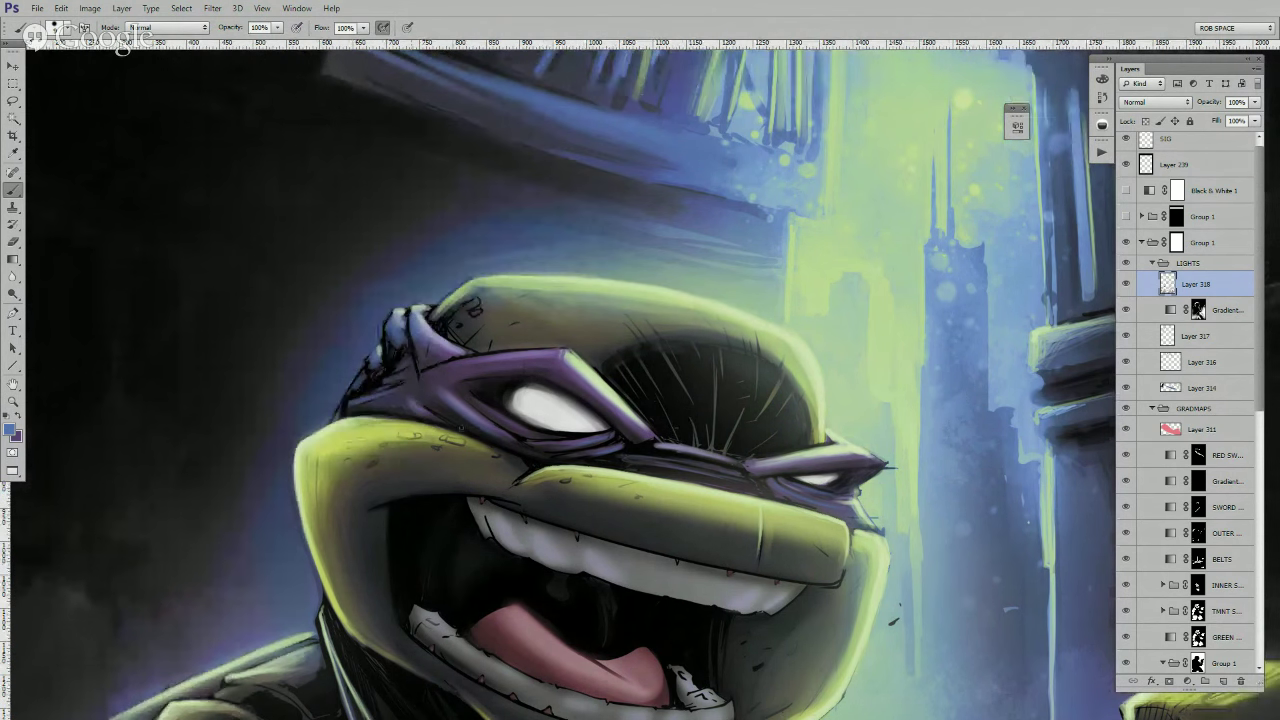
# - Sample a dark red inside the mouth and paint the uvula and throat behind the tongue
pyautogui.scroll(-3, 592, 451)
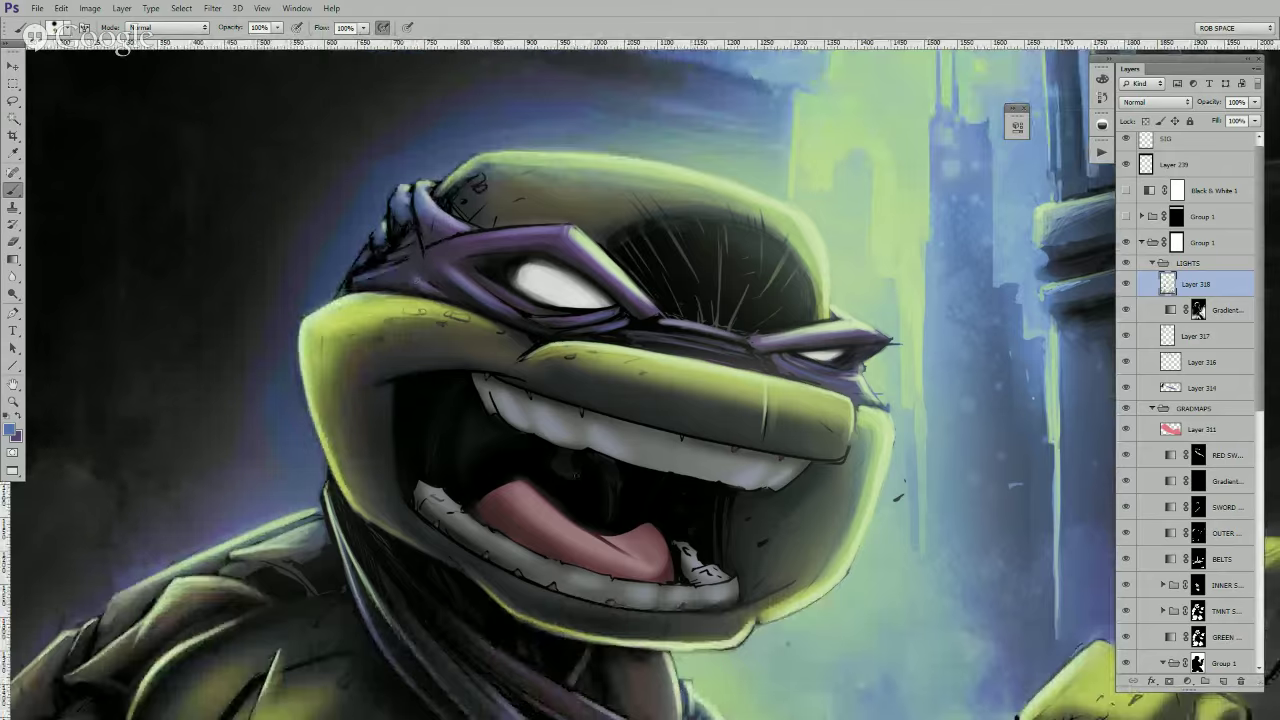
pyautogui.keyDown('alt'); pyautogui.click(497, 504); pyautogui.keyUp('alt')
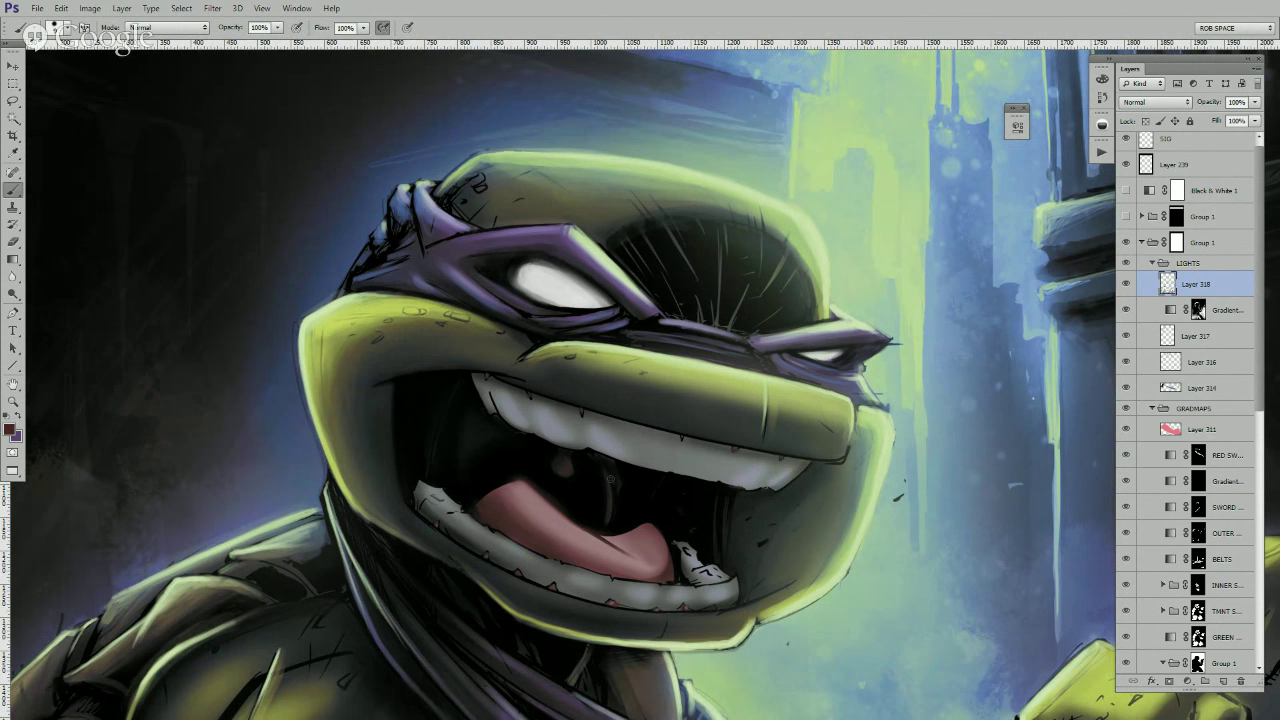
pyautogui.moveTo(720, 426); pyautogui.dragTo(717, 437)
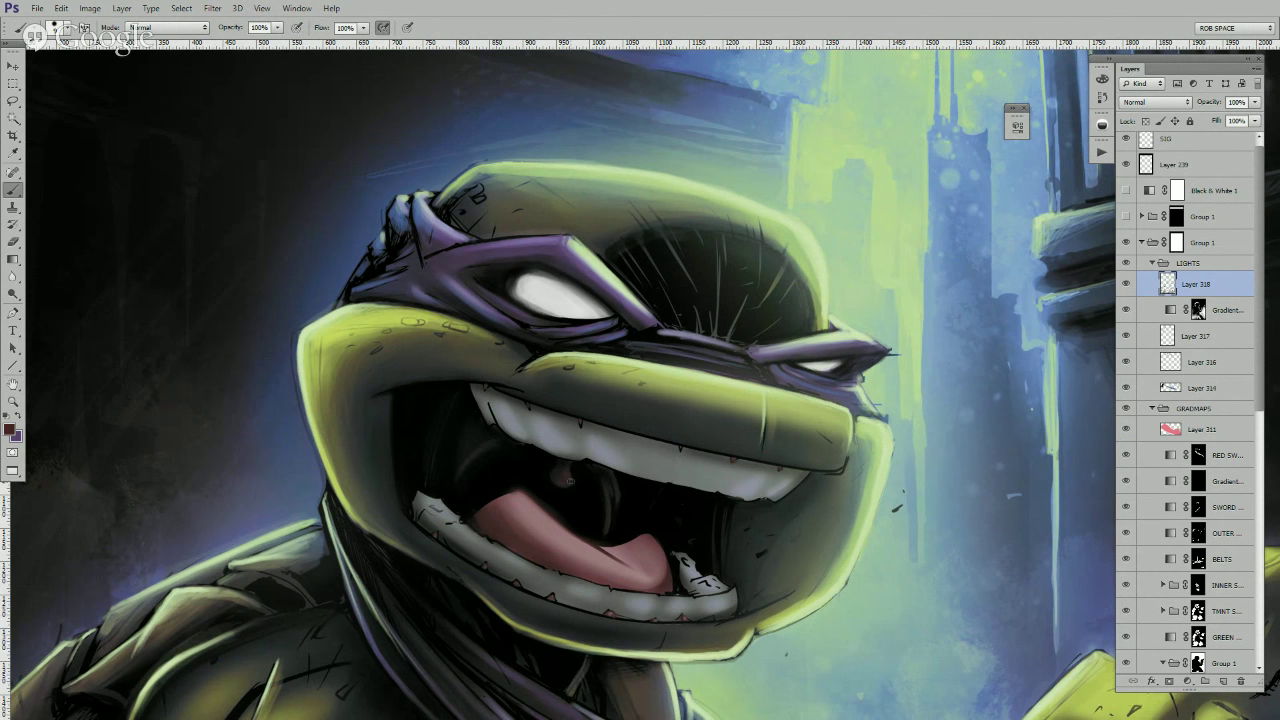
# - Build up the throat folds beside the uvula and the area by the back lower teeth with sampled mouth colors
pyautogui.keyDown('alt'); pyautogui.click(561, 506); pyautogui.keyUp('alt')
pyautogui.moveTo(616, 482); pyautogui.dragTo(612, 520)
pyautogui.keyDown('alt'); pyautogui.click(681, 574); pyautogui.keyUp('alt')
pyautogui.moveTo(677, 553); pyautogui.dragTo(679, 574)
pyautogui.keyDown('alt'); pyautogui.click(672, 576); pyautogui.keyUp('alt')
pyautogui.moveTo(747, 535); pyautogui.dragTo(737, 537)
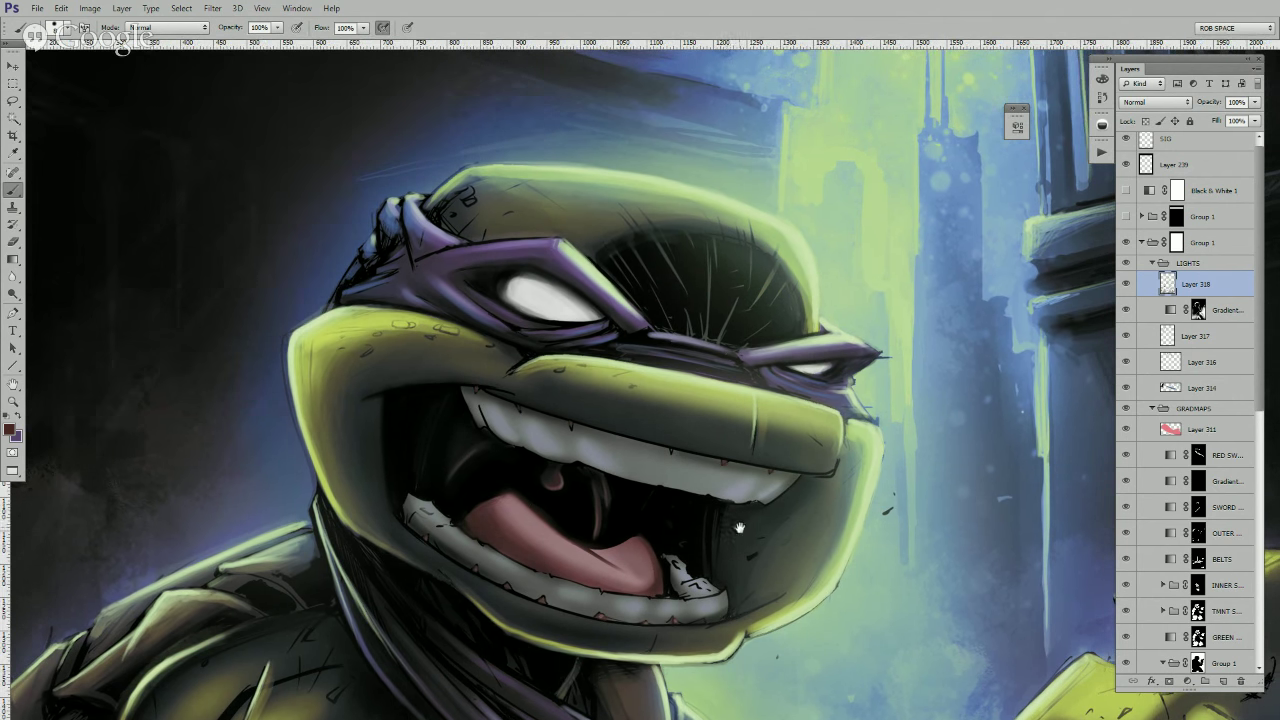
# - Lasso the mouth opening, brush soft dark reddish-brown shading over the throat inside it, and clear the selection
pyautogui.moveTo(520, 415)
pyautogui.mouseDown()
pyautogui.moveTo(608, 460)
pyautogui.moveTo(570, 431)
pyautogui.moveTo(530, 430)
pyautogui.moveTo(558, 512)
pyautogui.moveTo(856, 556)
pyautogui.moveTo(900, 527)
pyautogui.moveTo(588, 445)
pyautogui.mouseUp()
pyautogui.press('l')
pyautogui.moveTo(842, 548)
pyautogui.mouseDown()
pyautogui.moveTo(800, 675)
pyautogui.moveTo(665, 660)
pyautogui.moveTo(570, 625)
pyautogui.moveTo(485, 500)
pyautogui.moveTo(505, 465)
pyautogui.mouseUp()
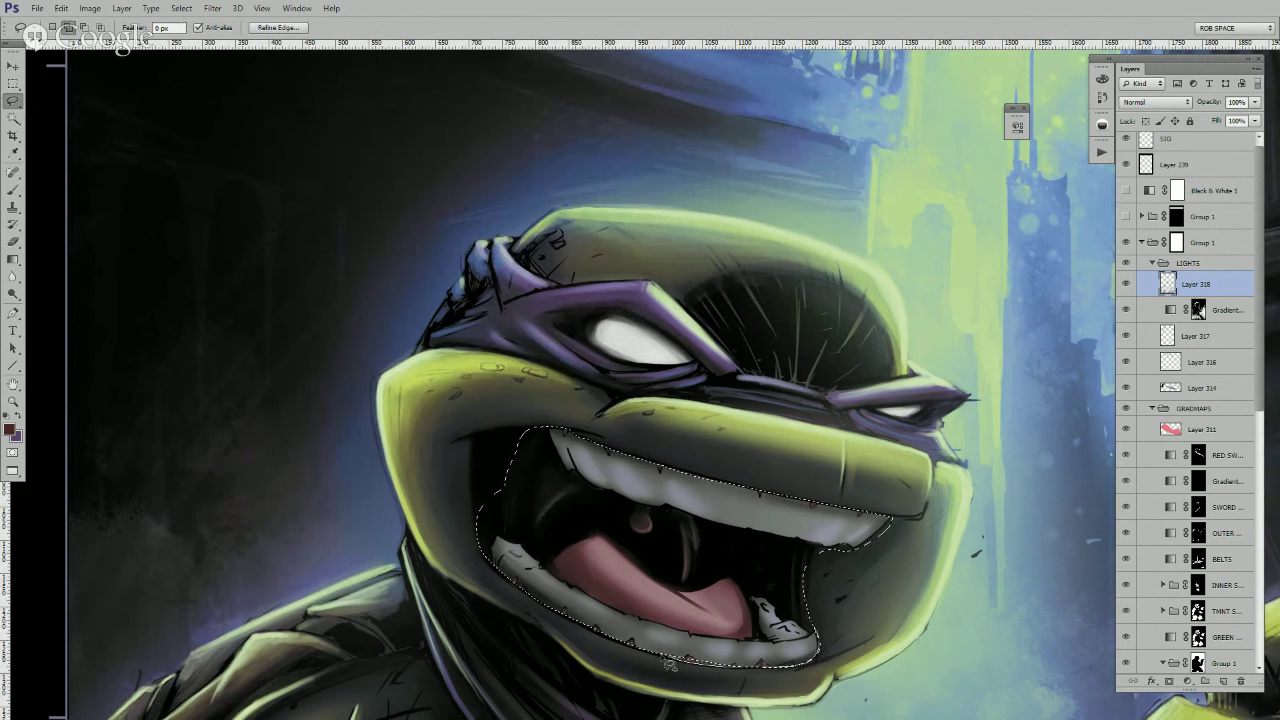
pyautogui.press('b')
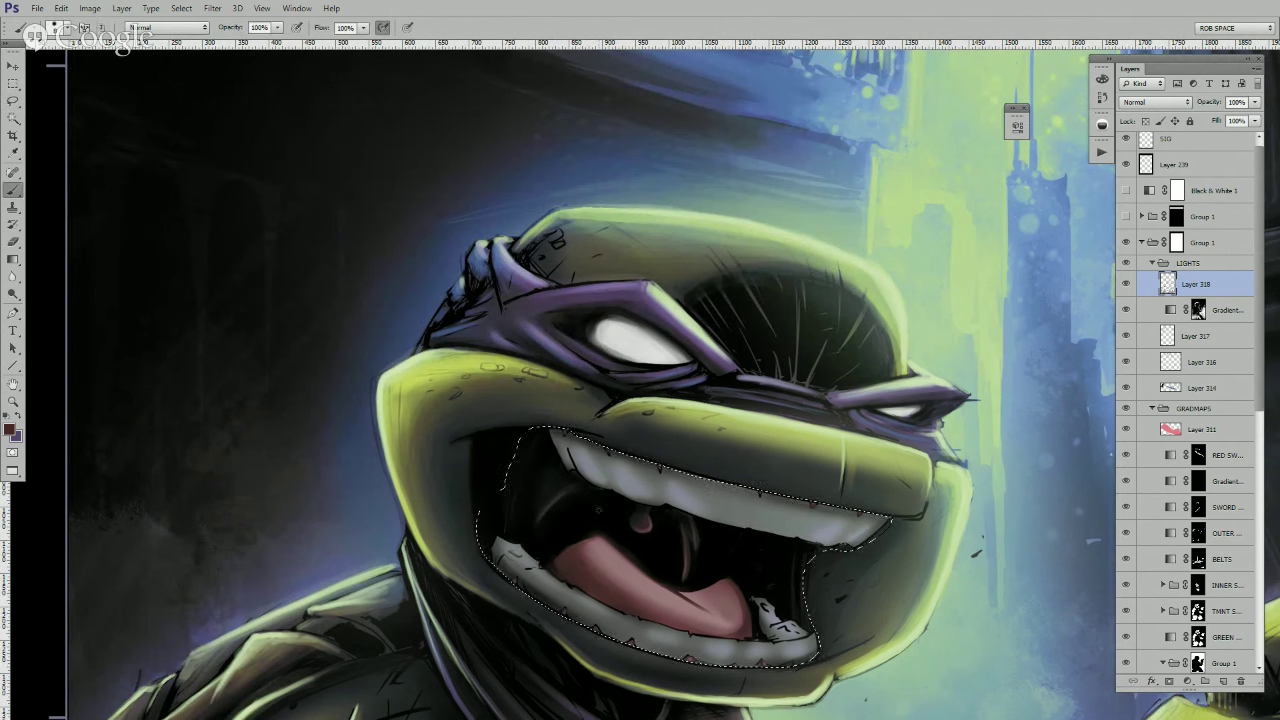
pyautogui.rightClick(650, 418)
pyautogui.click(650, 418)
pyautogui.press('Return')
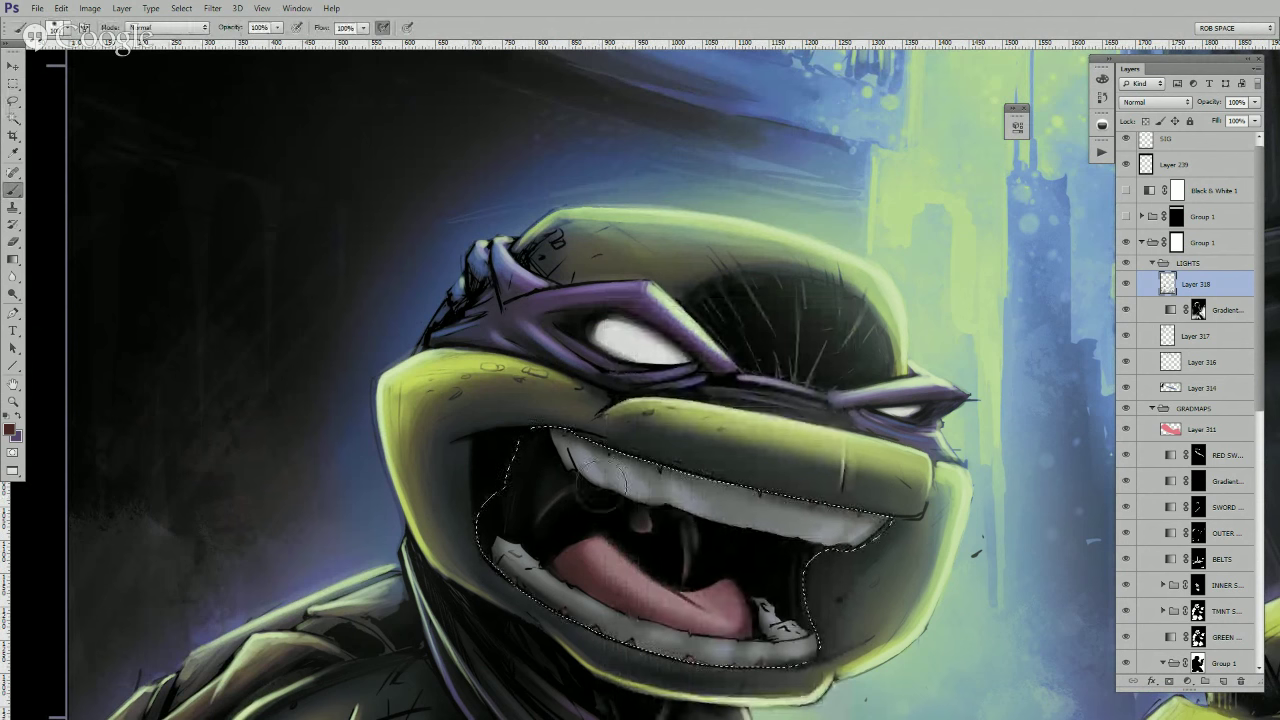
pyautogui.hotkey('ctrl', 'd')
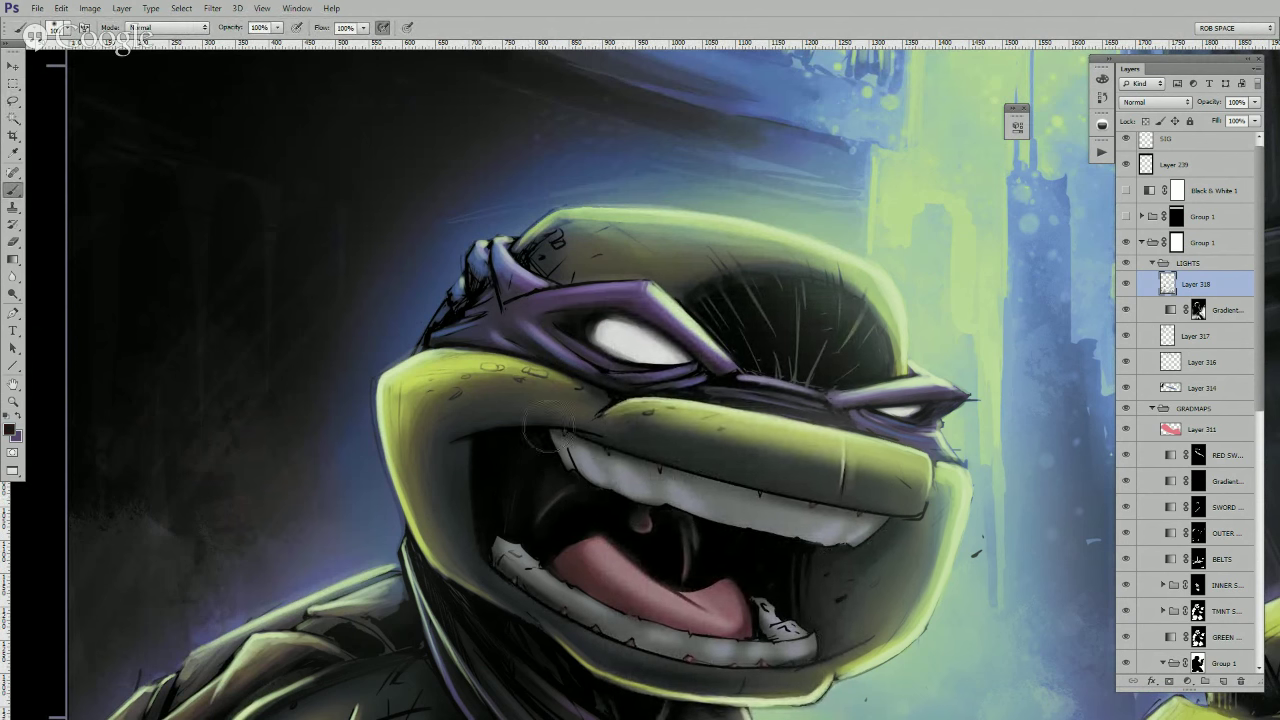
# - Darken the edges of the upper and lower lips around the teeth, restoring and then clearing the mouth selection
pyautogui.moveTo(643, 450); pyautogui.dragTo(887, 504)
pyautogui.press('l')
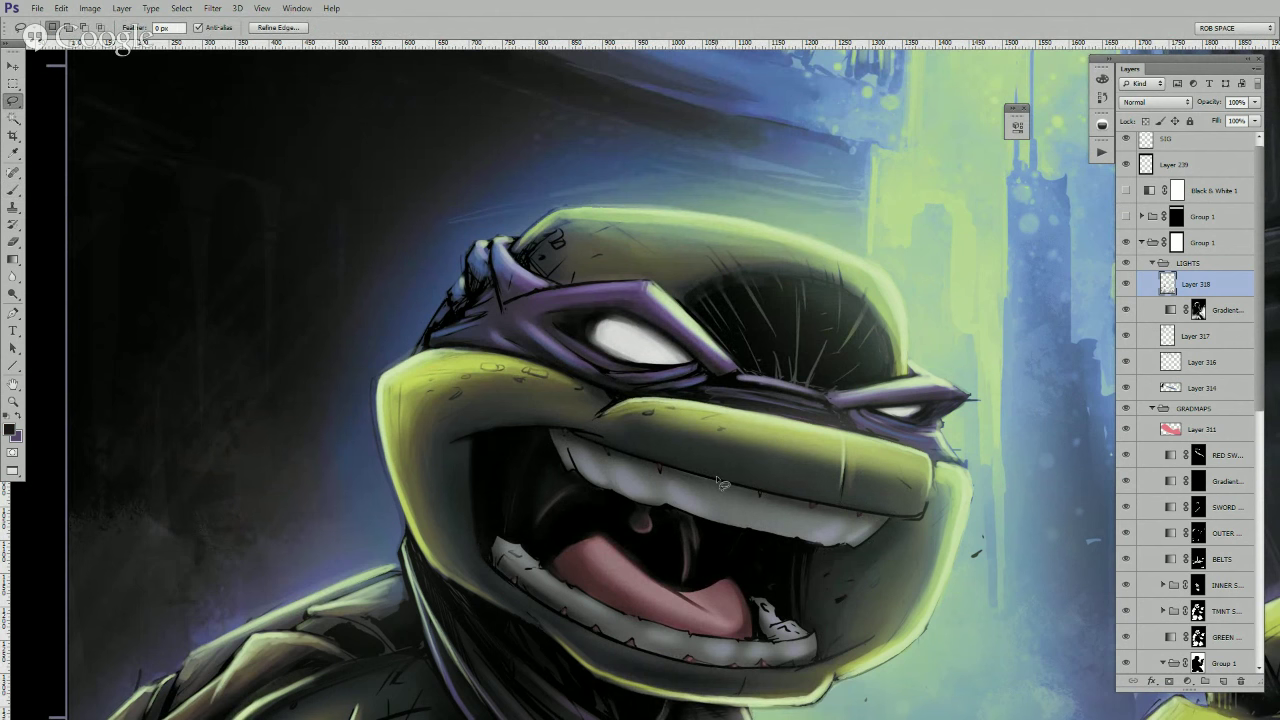
pyautogui.hotkey('ctrl', 'shift', 'd')
pyautogui.press('b')
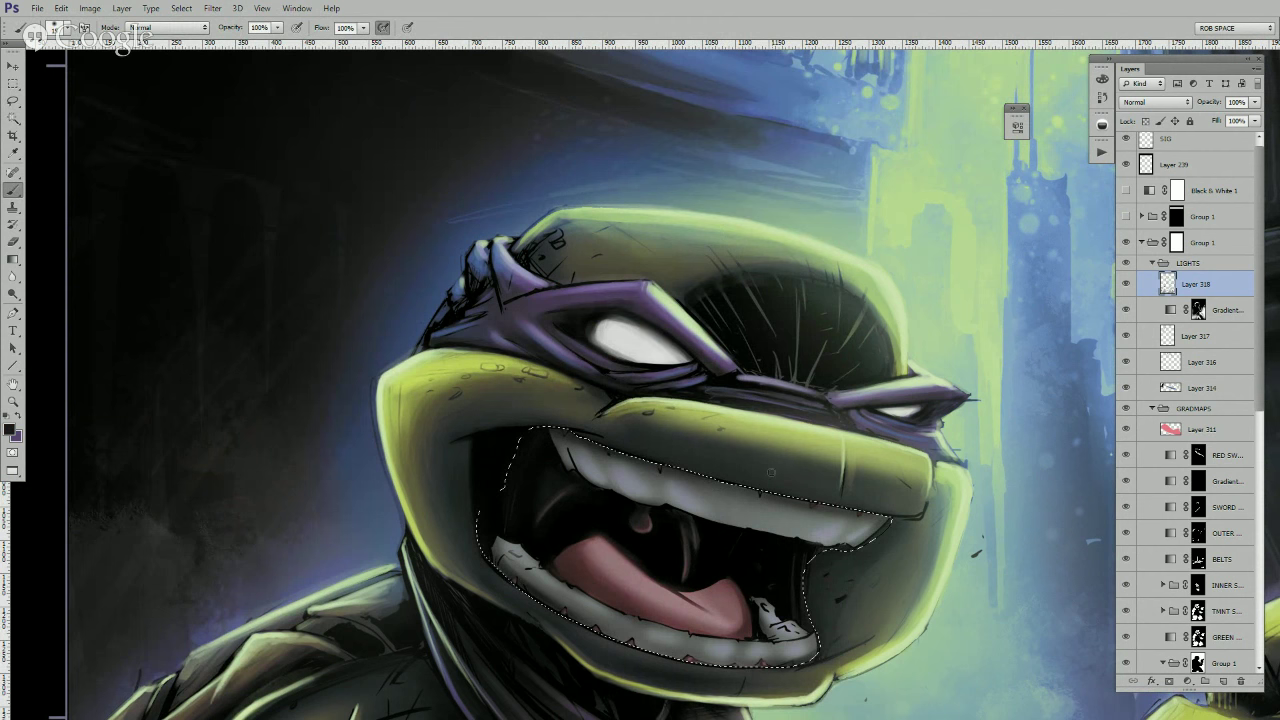
pyautogui.hotkey('ctrl', 'd')
pyautogui.moveTo(643, 654)
pyautogui.mouseDown()
pyautogui.moveTo(780, 666)
pyautogui.moveTo(770, 680)
pyautogui.moveTo(815, 668)
pyautogui.mouseUp()
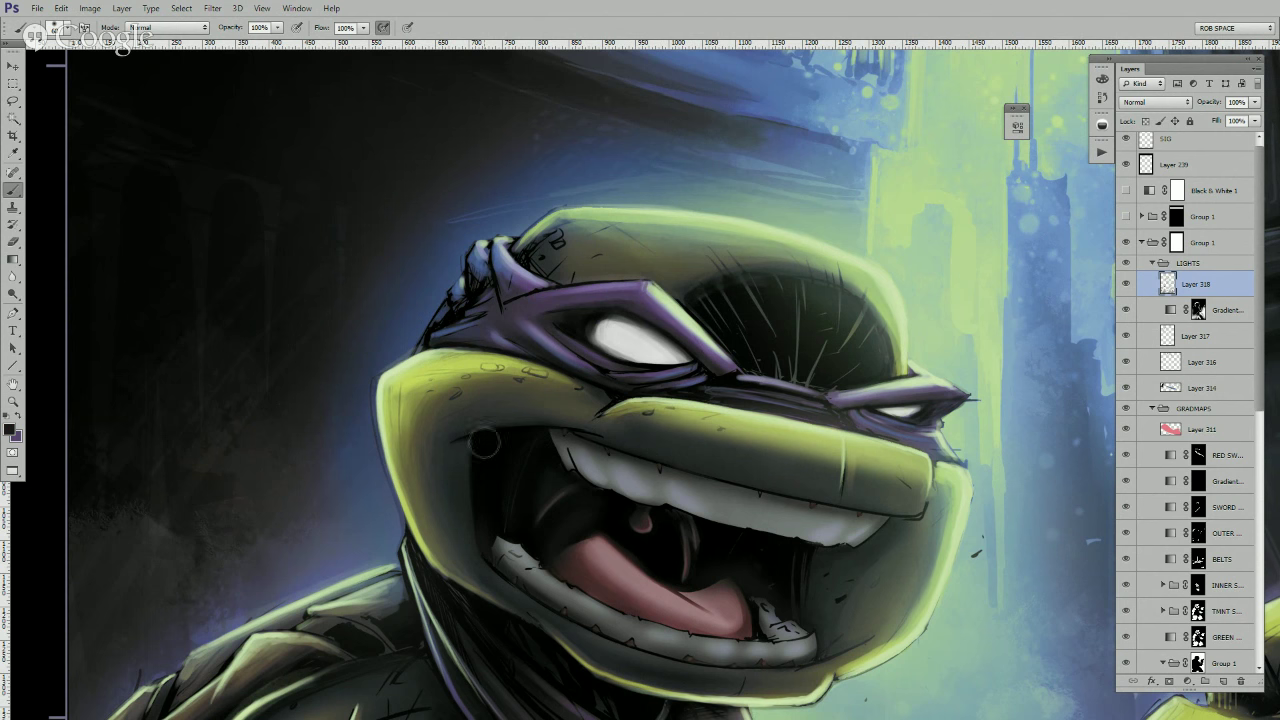
# - Reduce the brush size and paint a thin dark edge down the near corner of the mouth
pyautogui.rightClick(498, 468)
pyautogui.press('Escape')
pyautogui.press('[')
pyautogui.press('[')
pyautogui.press('[')
pyautogui.press('[')
pyautogui.press('[')
pyautogui.moveTo(471, 438); pyautogui.dragTo(480, 559)
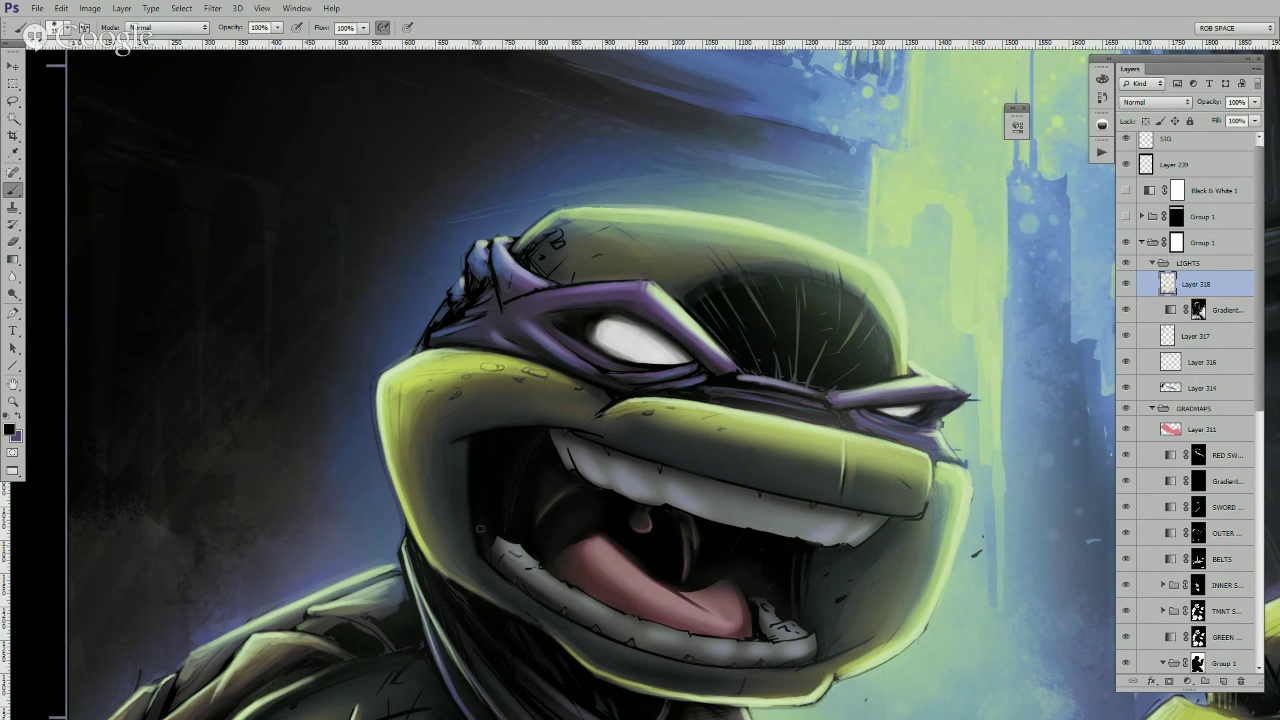
# - Switch to the MyBroosh brush and touch up the near mouth corner, sampling color from the adjoining cheek
pyautogui.rightClick(491, 447)
pyautogui.click(522, 393)
pyautogui.click(482, 472)
pyautogui.keyDown('alt'); pyautogui.click(442, 510); pyautogui.keyUp('alt')
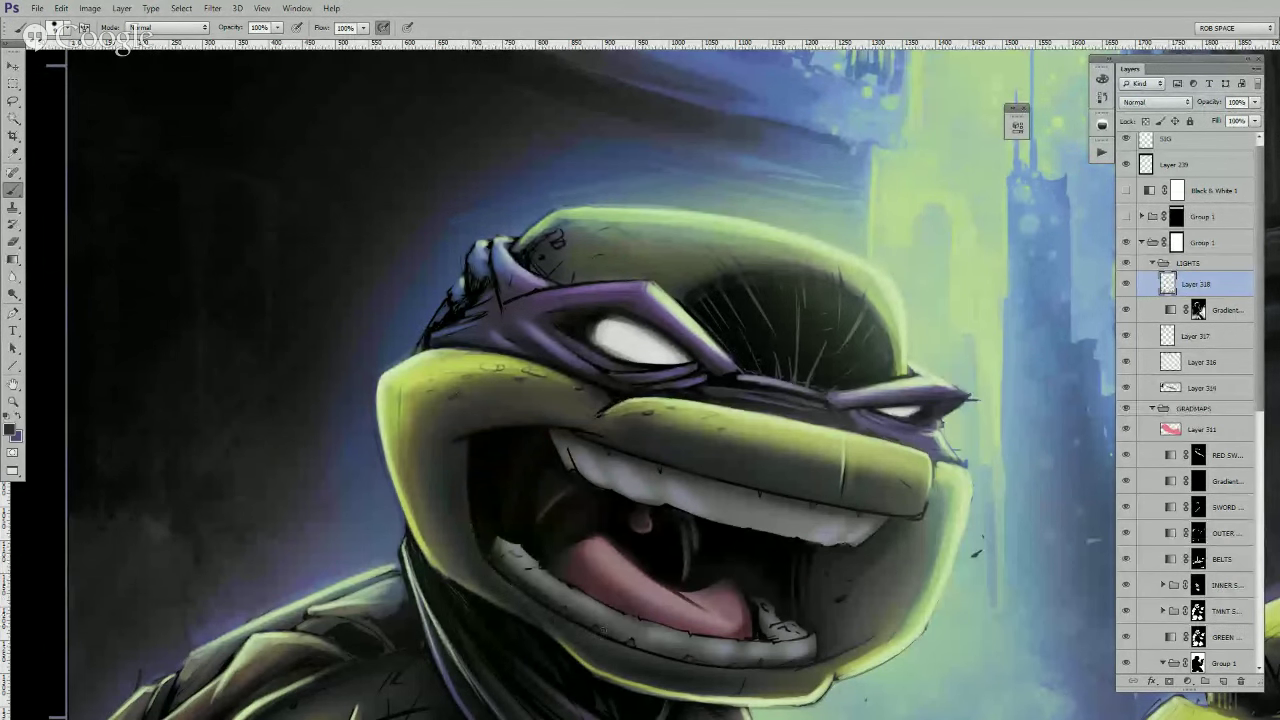
# - Sample greens from the jaw and blend the edge between the lower lip and the far cheek
pyautogui.moveTo(931, 612); pyautogui.dragTo(873, 556)
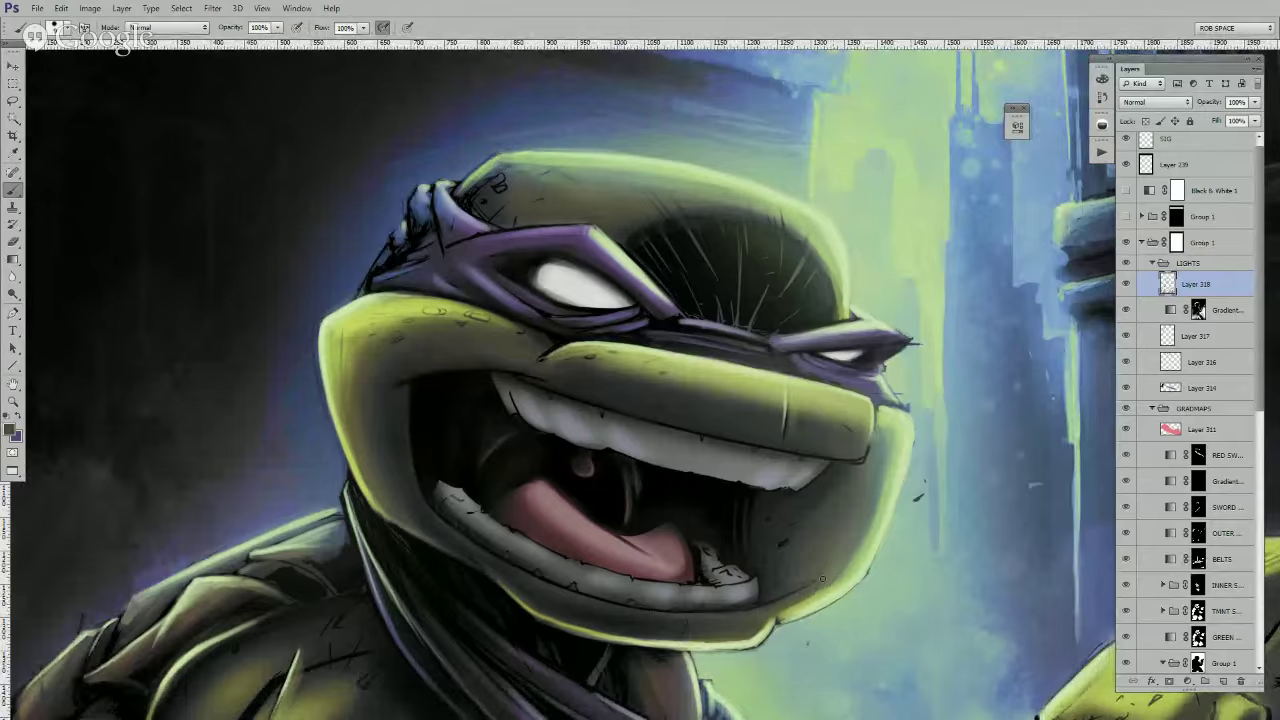
pyautogui.keyDown('alt'); pyautogui.click(799, 600); pyautogui.keyUp('alt')
pyautogui.moveTo(750, 610); pyautogui.dragTo(803, 603)
pyautogui.keyDown('alt'); pyautogui.click(822, 589); pyautogui.keyUp('alt')
pyautogui.keyDown('alt'); pyautogui.click(832, 586); pyautogui.keyUp('alt')
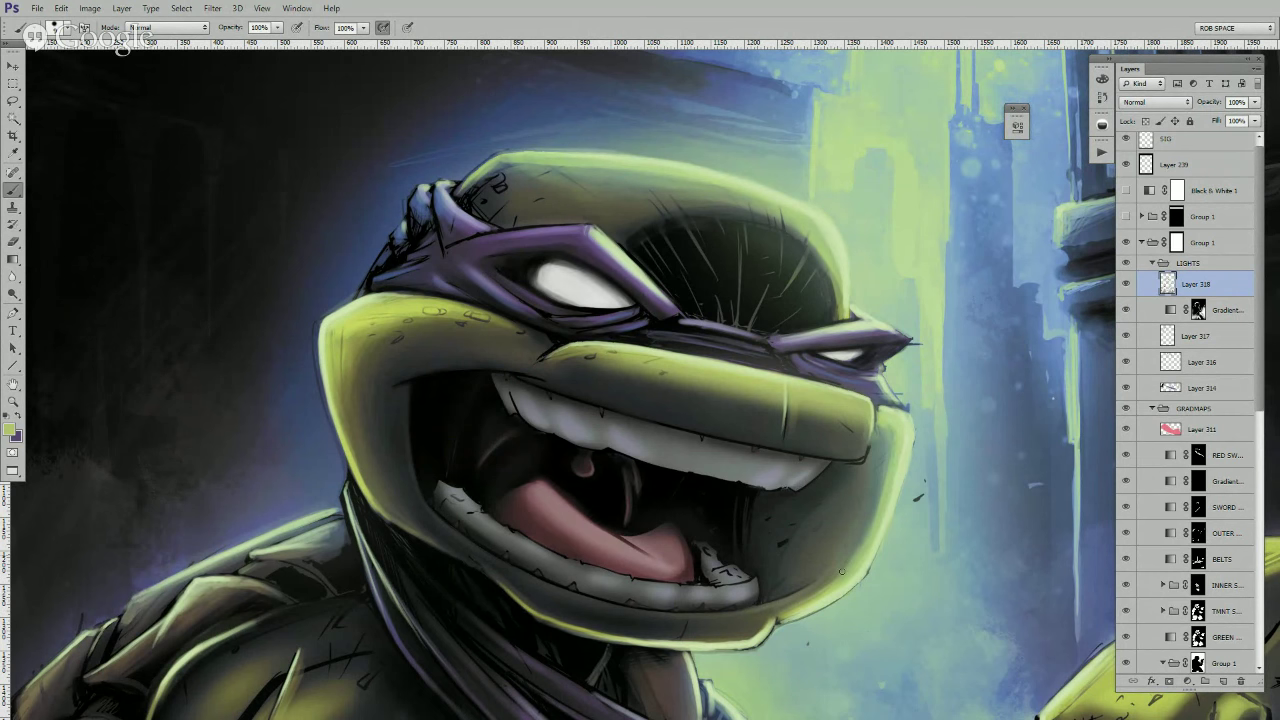
# - Sample greens around the end of the snout and touch up its edge against the far cheek
pyautogui.keyDown('alt'); pyautogui.click(869, 421); pyautogui.keyUp('alt')
pyautogui.keyDown('alt'); pyautogui.click(870, 417); pyautogui.keyUp('alt')
pyautogui.rightClick(858, 414)
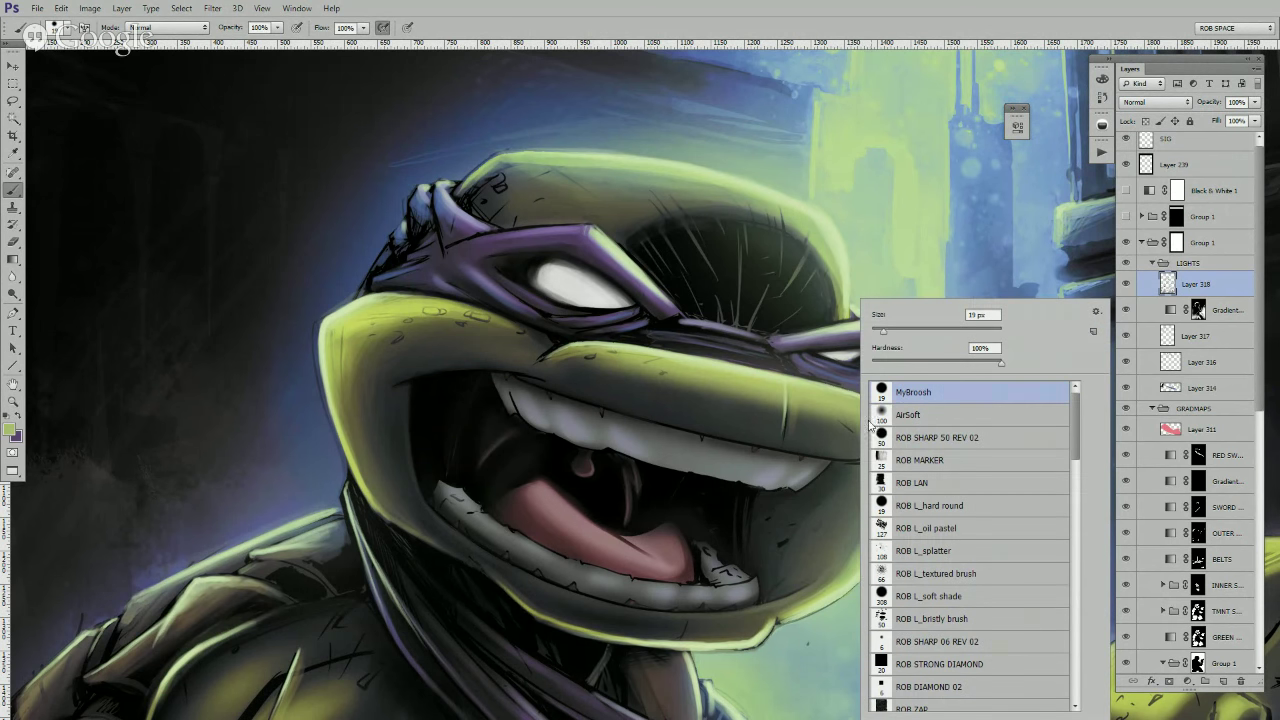
pyautogui.press('Escape')
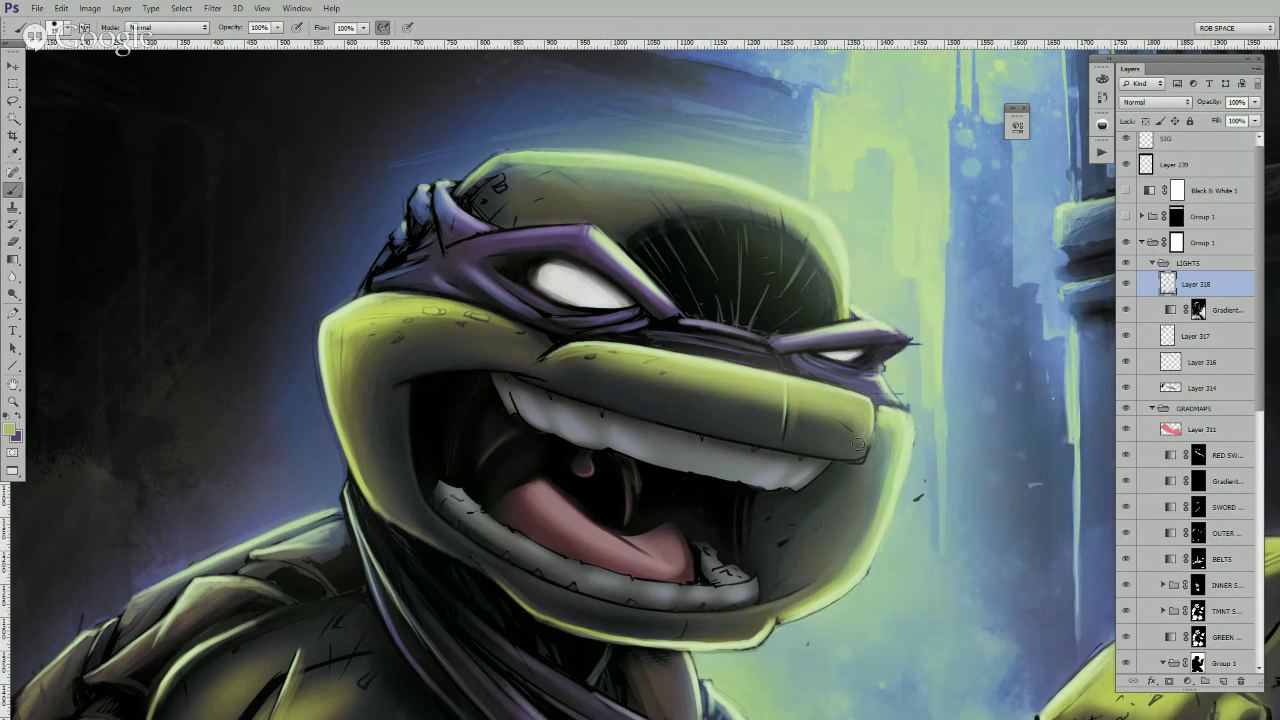
pyautogui.keyDown('alt'); pyautogui.click(862, 440); pyautogui.keyUp('alt')
# - Switch to the ROB LAN brush and paint purple reflected light around the near shoulder and upper arm
pyautogui.press('z')
pyautogui.keyDown('alt'); pyautogui.click(816, 448); pyautogui.keyUp('alt')
pyautogui.keyDown('alt'); pyautogui.click(816, 452); pyautogui.keyUp('alt')
pyautogui.moveTo(820, 575); pyautogui.dragTo(803, 426)
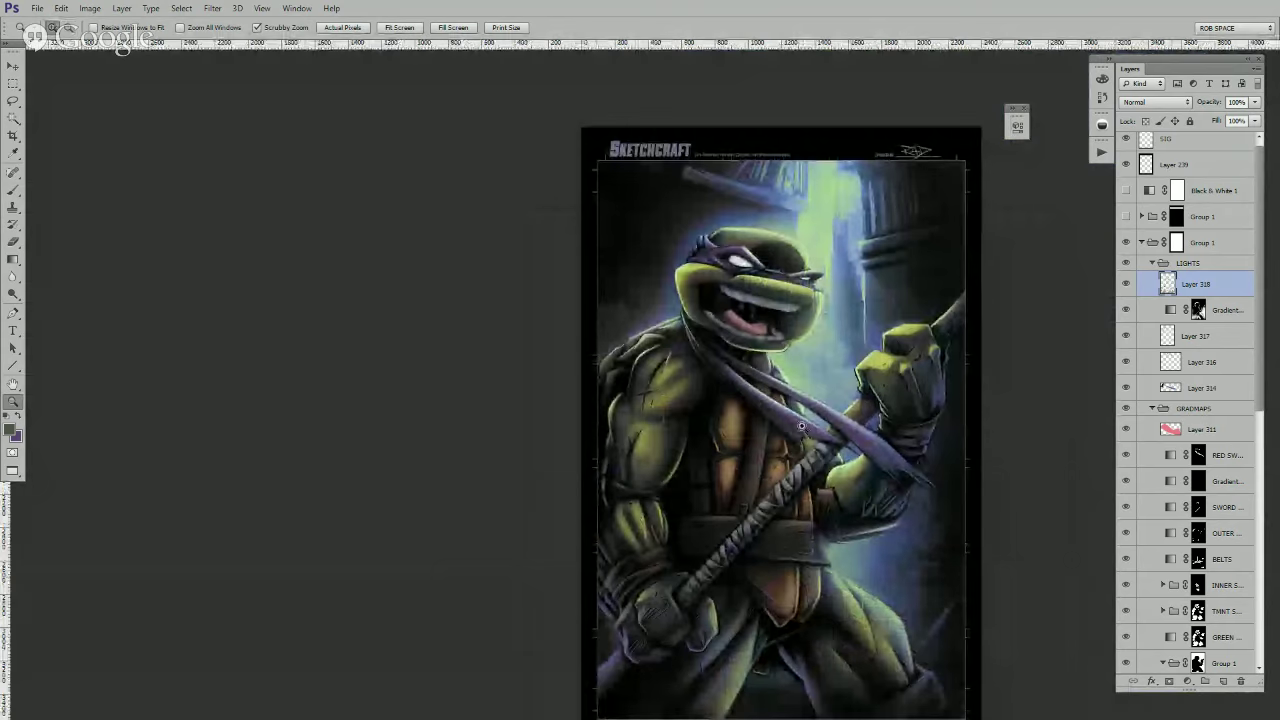
pyautogui.click(637, 561)
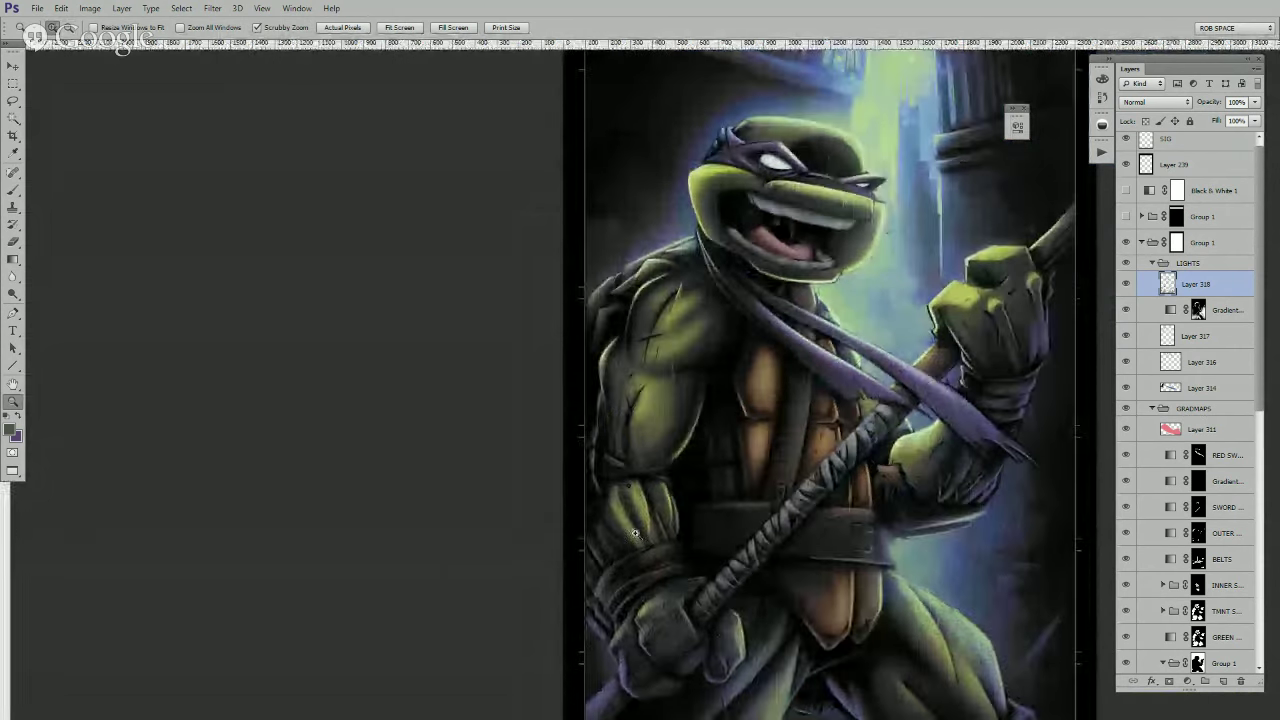
pyautogui.click(616, 355)
pyautogui.click(618, 348)
pyautogui.press('b')
pyautogui.scroll(3, 590, 340)
pyautogui.rightClick(583, 305)
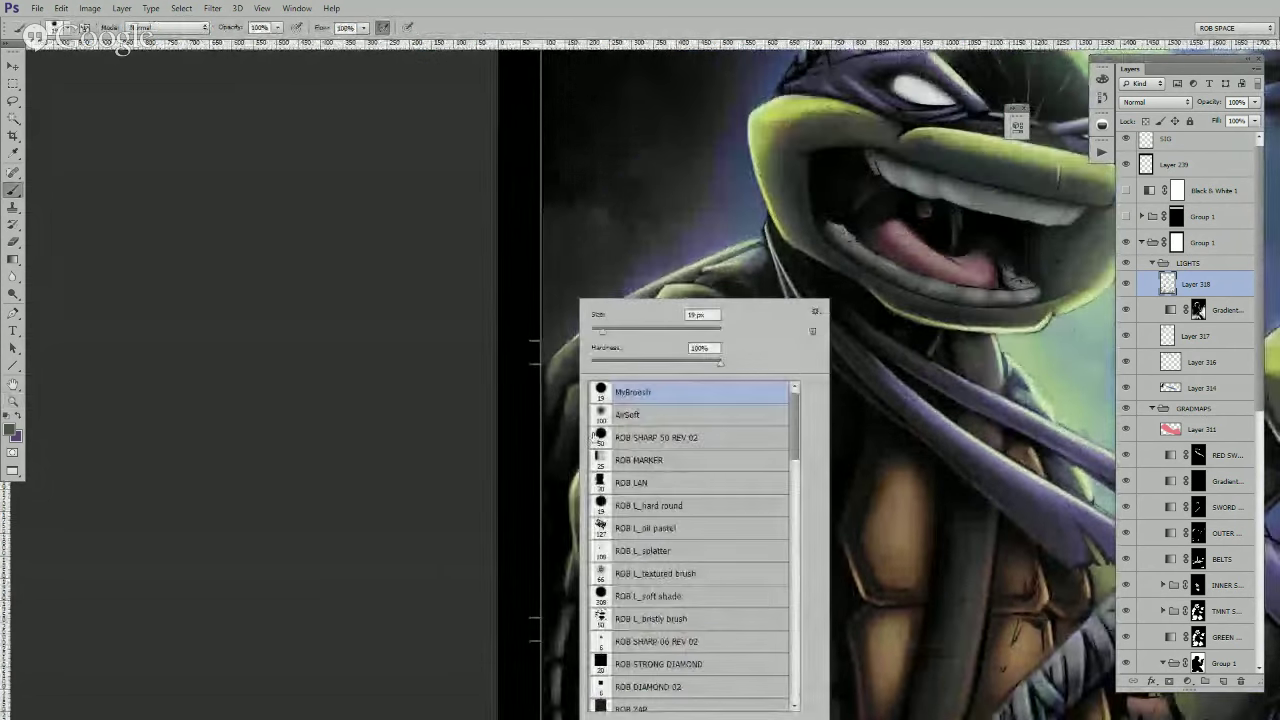
pyautogui.doubleClick(638, 484)
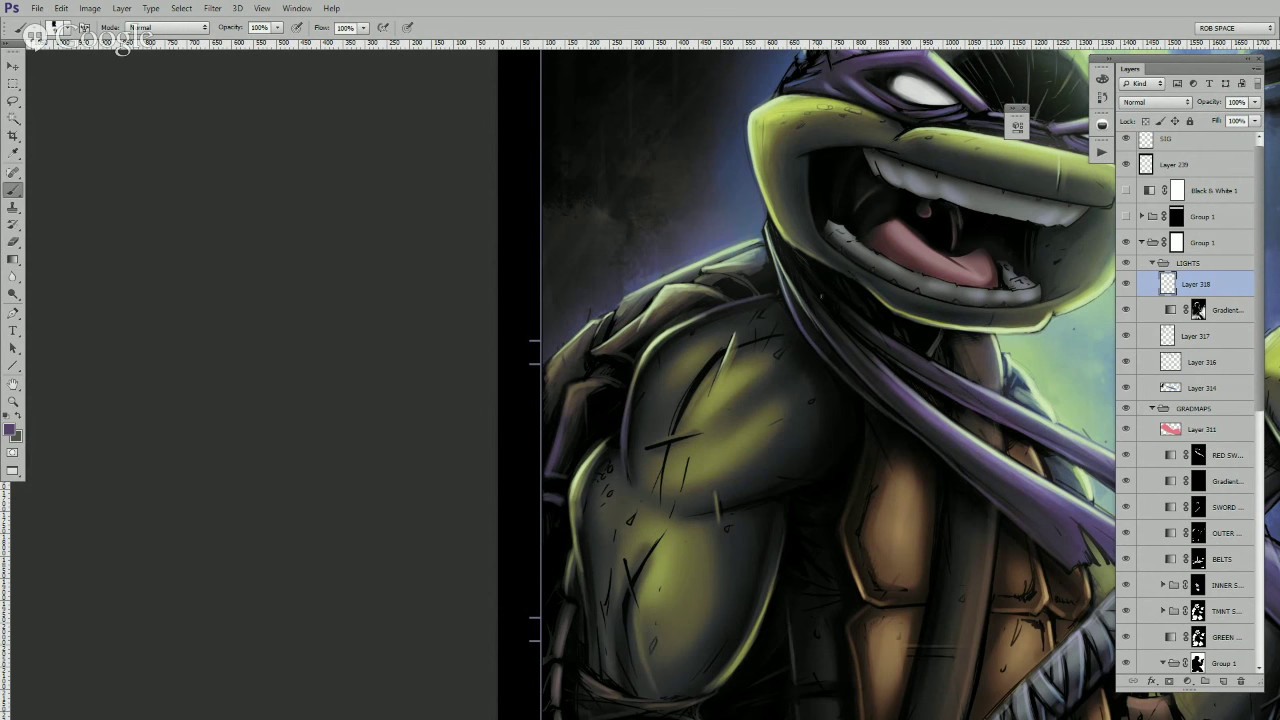
# - Erase excess paint at the top of the near shoulder and add purple light down the outer upper arm
pyautogui.moveTo(910, 530); pyautogui.dragTo(855, 488)
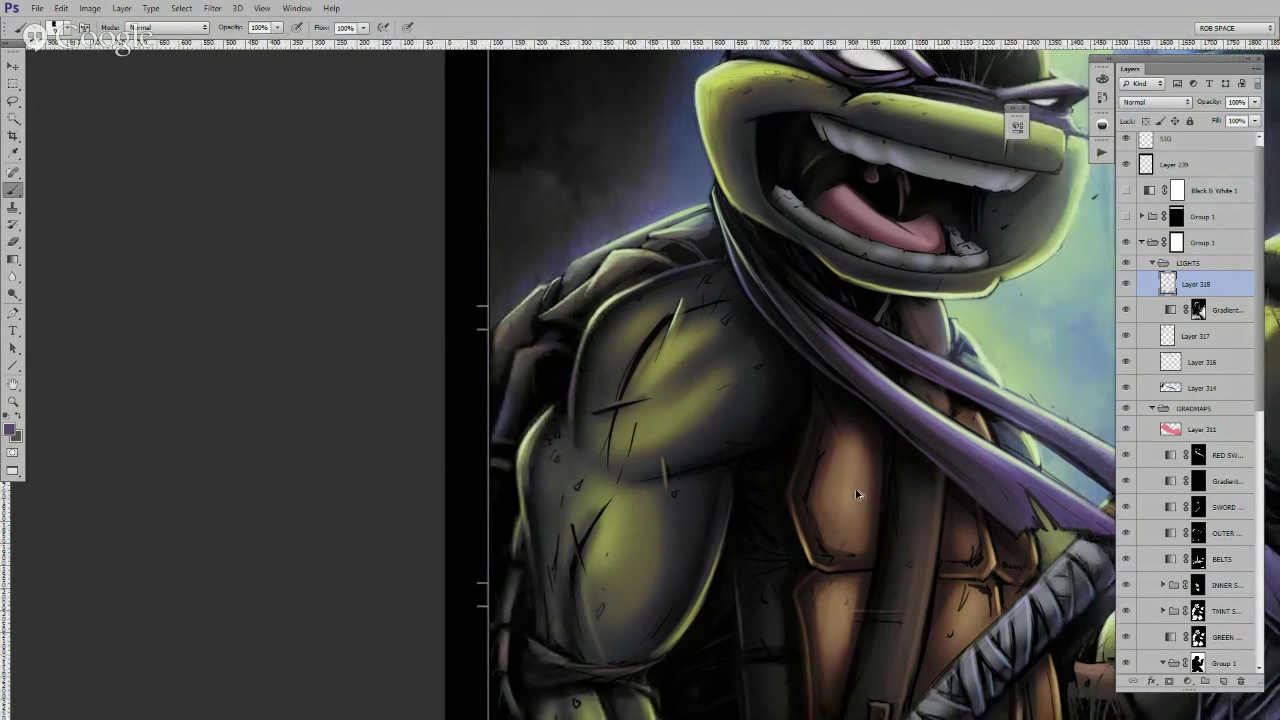
pyautogui.press('e')
pyautogui.moveTo(702, 266); pyautogui.dragTo(647, 280)
pyautogui.press('b')
pyautogui.moveTo(737, 517); pyautogui.dragTo(757, 422)
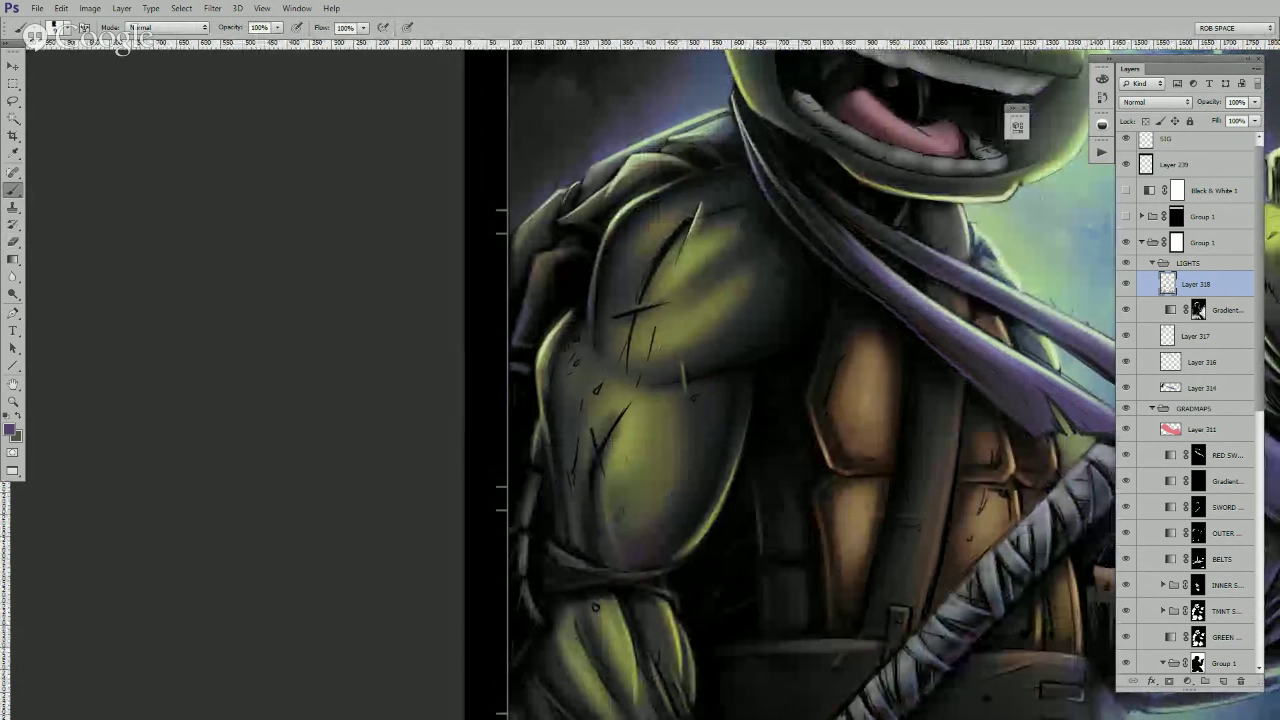
pyautogui.moveTo(548, 453); pyautogui.dragTo(557, 504)
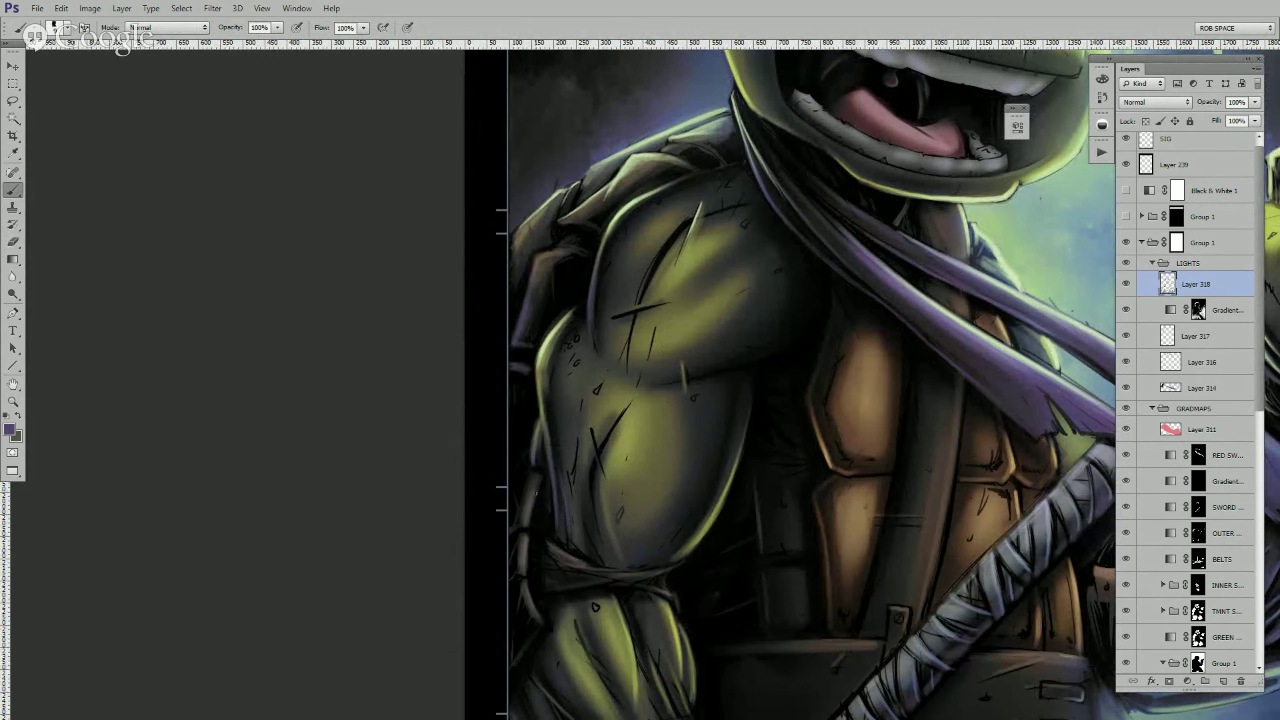
pyautogui.moveTo(511, 531); pyautogui.dragTo(526, 529)
pyautogui.moveTo(688, 534); pyautogui.dragTo(704, 496)
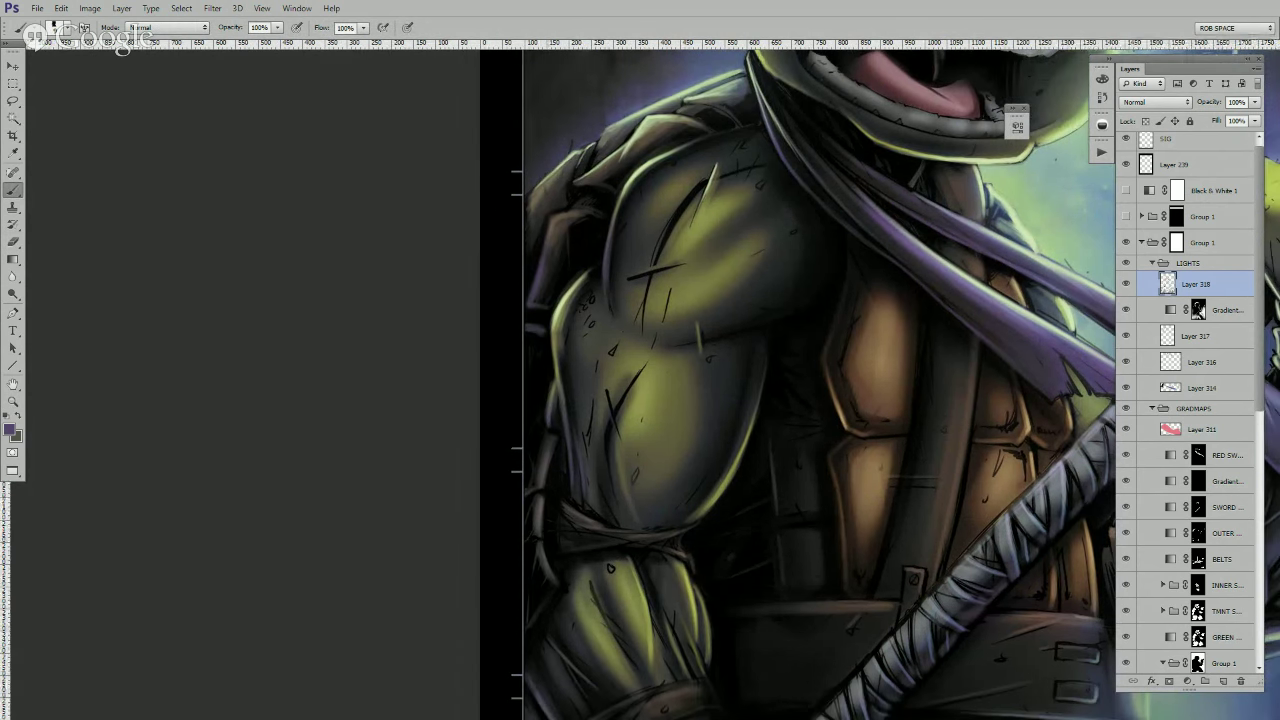
# - Paint purple reflected light on the near forearm, wrist wraps and lower fist
pyautogui.scroll(-3, 580, 583)
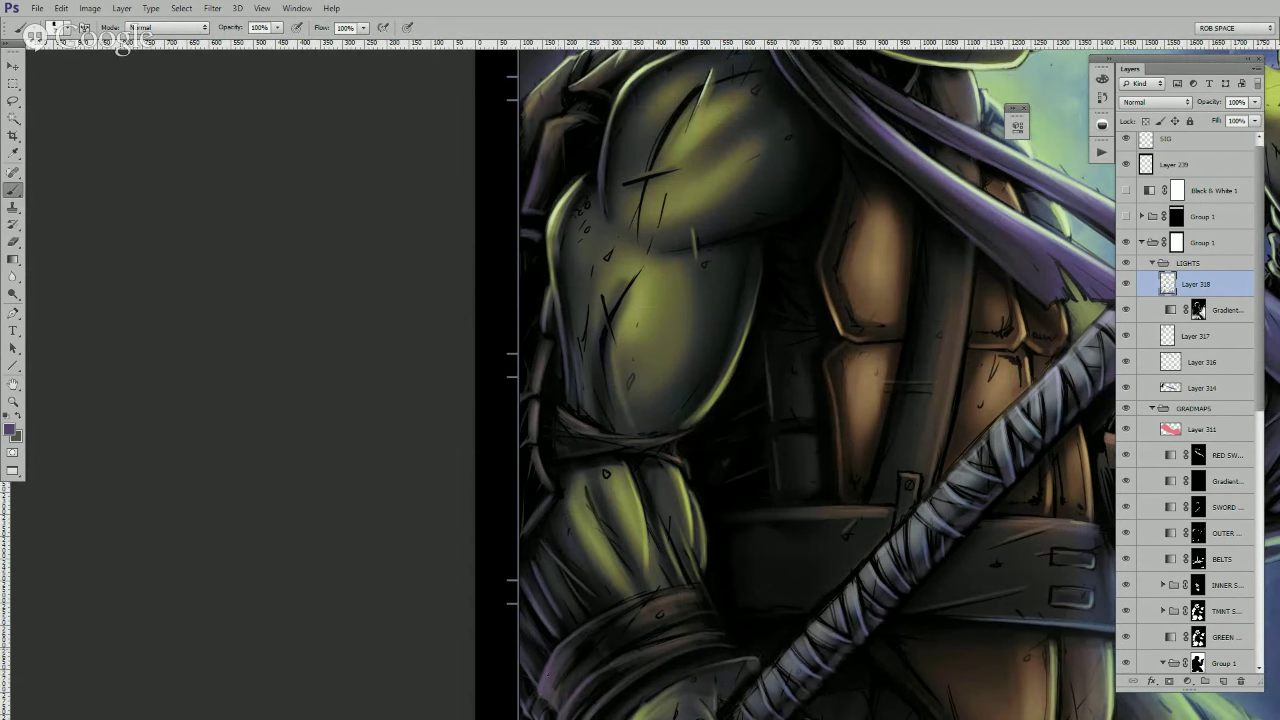
pyautogui.moveTo(773, 557); pyautogui.dragTo(766, 388)
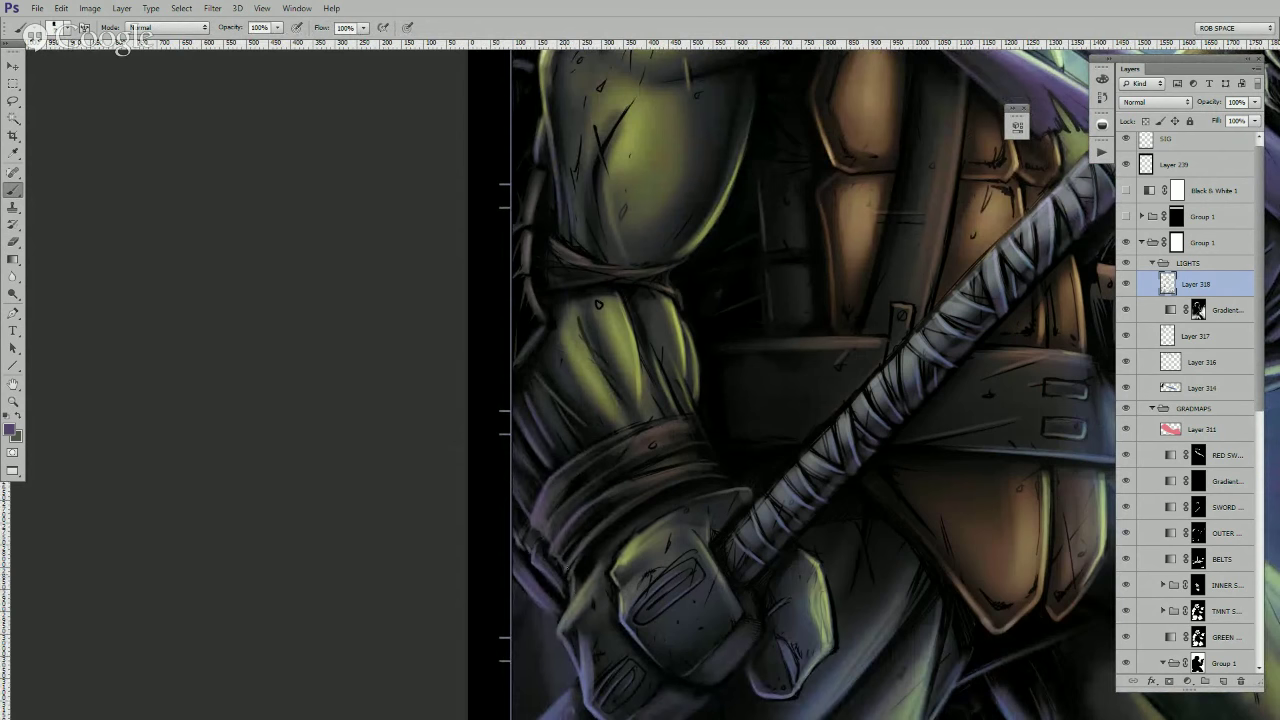
pyautogui.moveTo(657, 537); pyautogui.dragTo(650, 518)
pyautogui.moveTo(582, 580); pyautogui.dragTo(568, 484)
pyautogui.moveTo(849, 481); pyautogui.dragTo(767, 556)
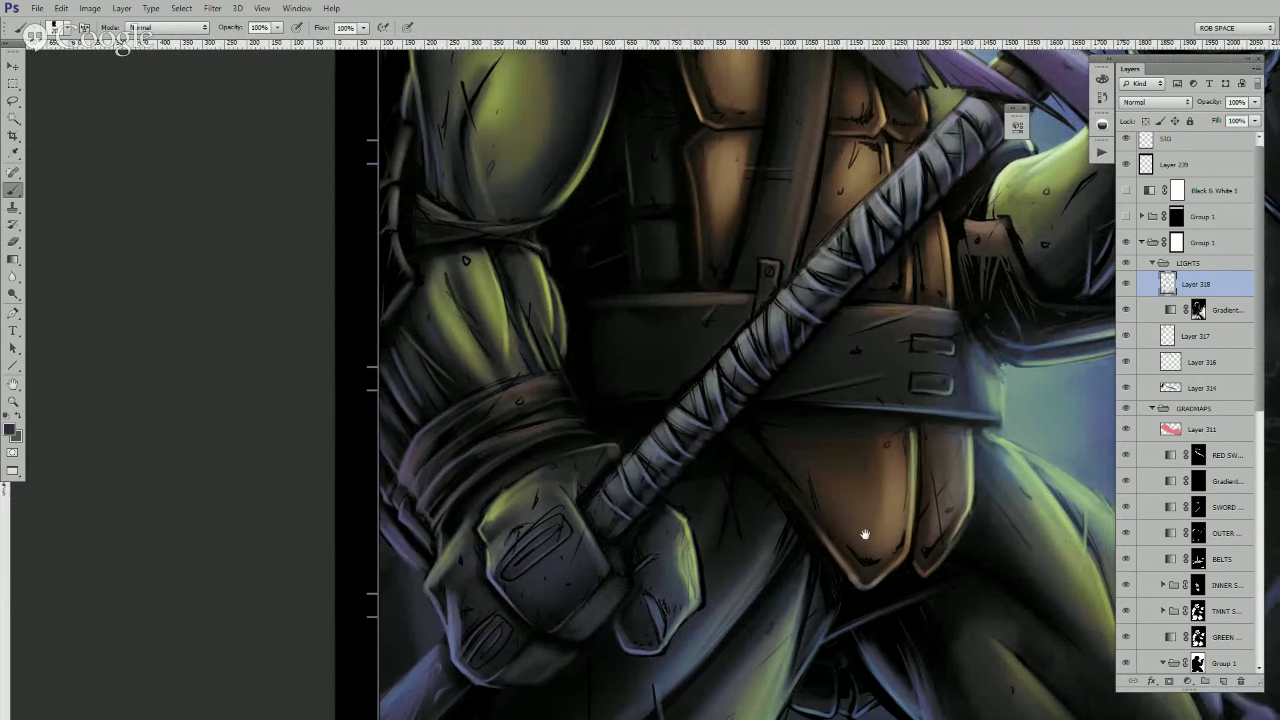
# - Switch to the ROB DIAMOND 02 brush, sample green, and paint highlights on the lower fist's thumb
pyautogui.moveTo(857, 534); pyautogui.dragTo(814, 462)
pyautogui.rightClick(684, 440)
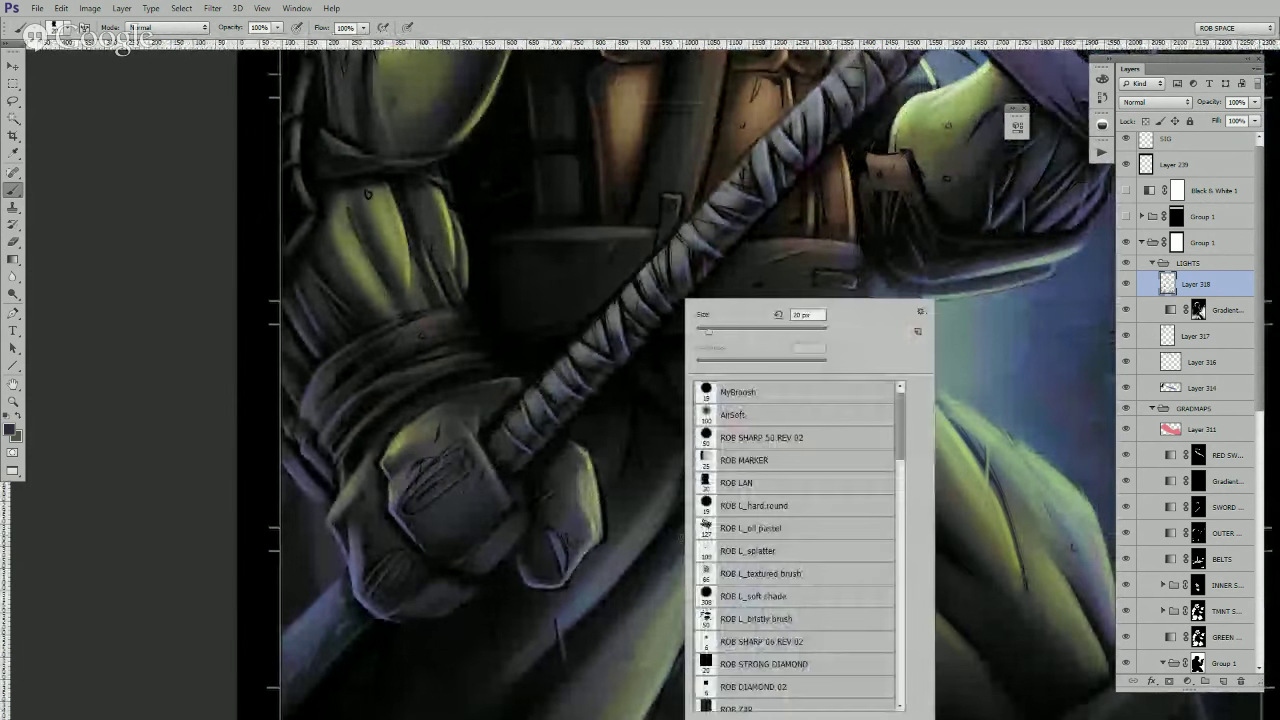
pyautogui.click(786, 686)
pyautogui.click(646, 618)
pyautogui.keyDown('alt'); pyautogui.click(598, 491); pyautogui.keyUp('alt')
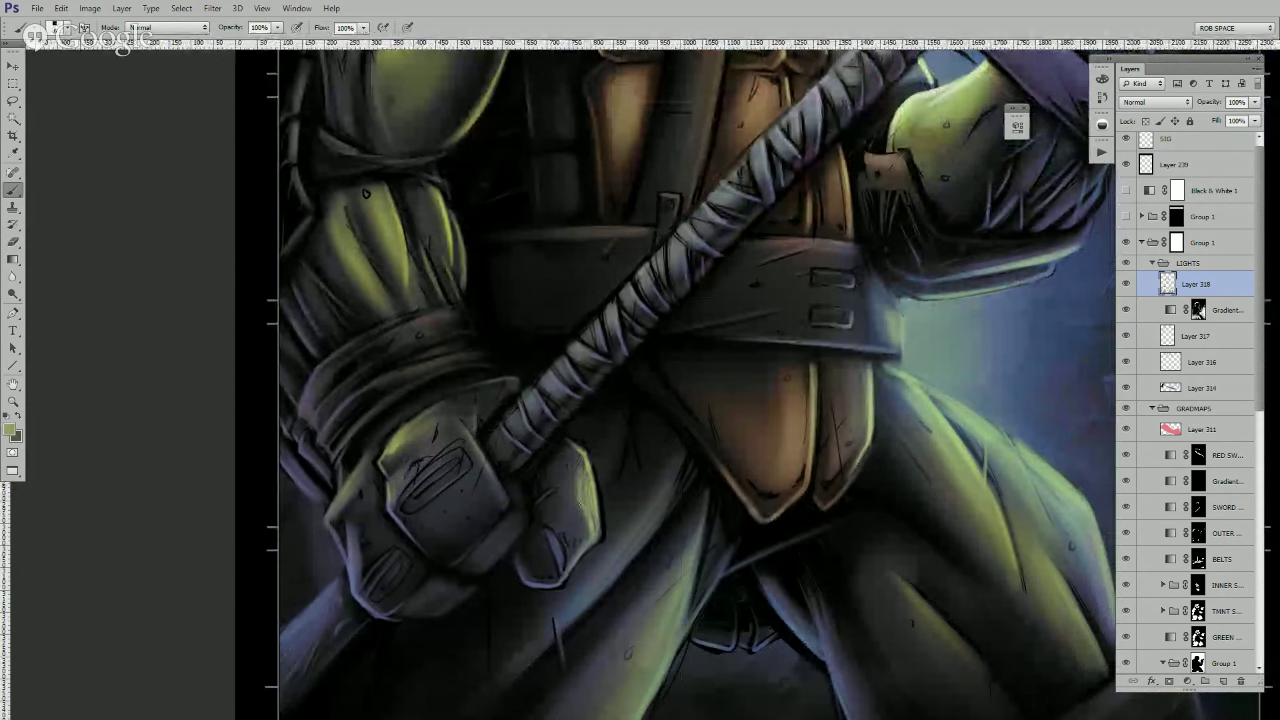
pyautogui.moveTo(614, 451); pyautogui.dragTo(635, 450)
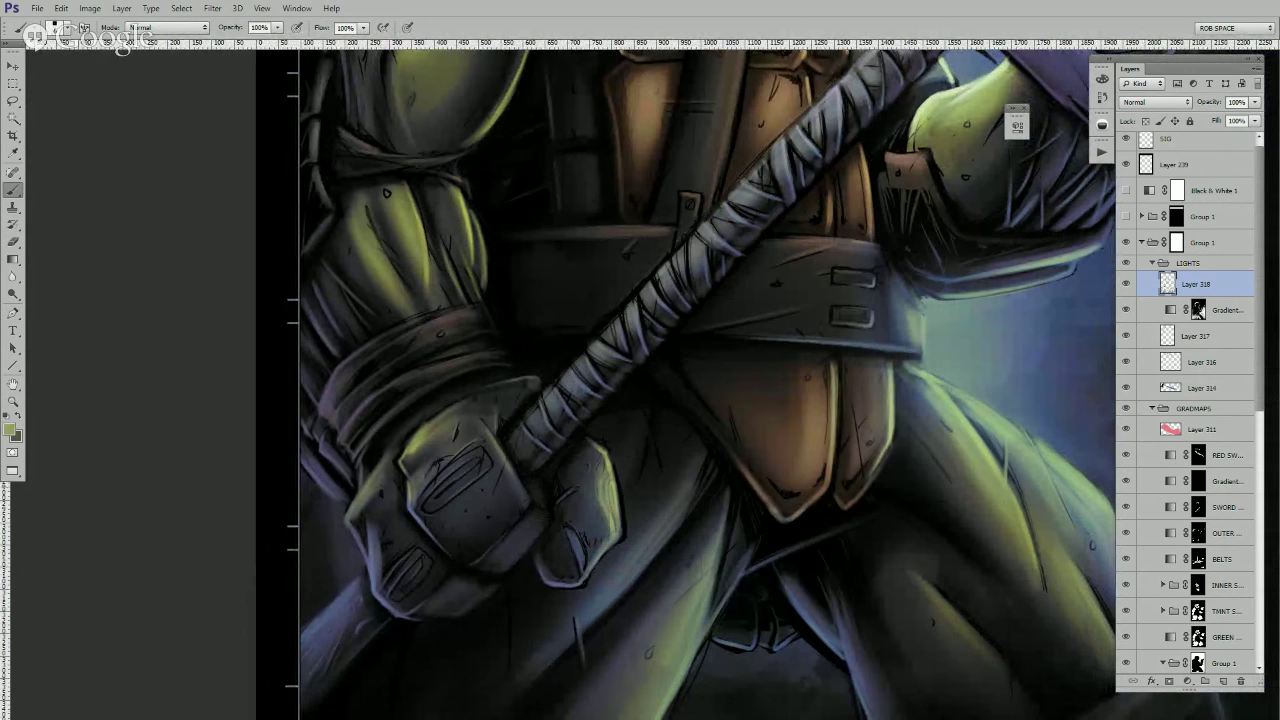
pyautogui.scroll(2, 700, 380)
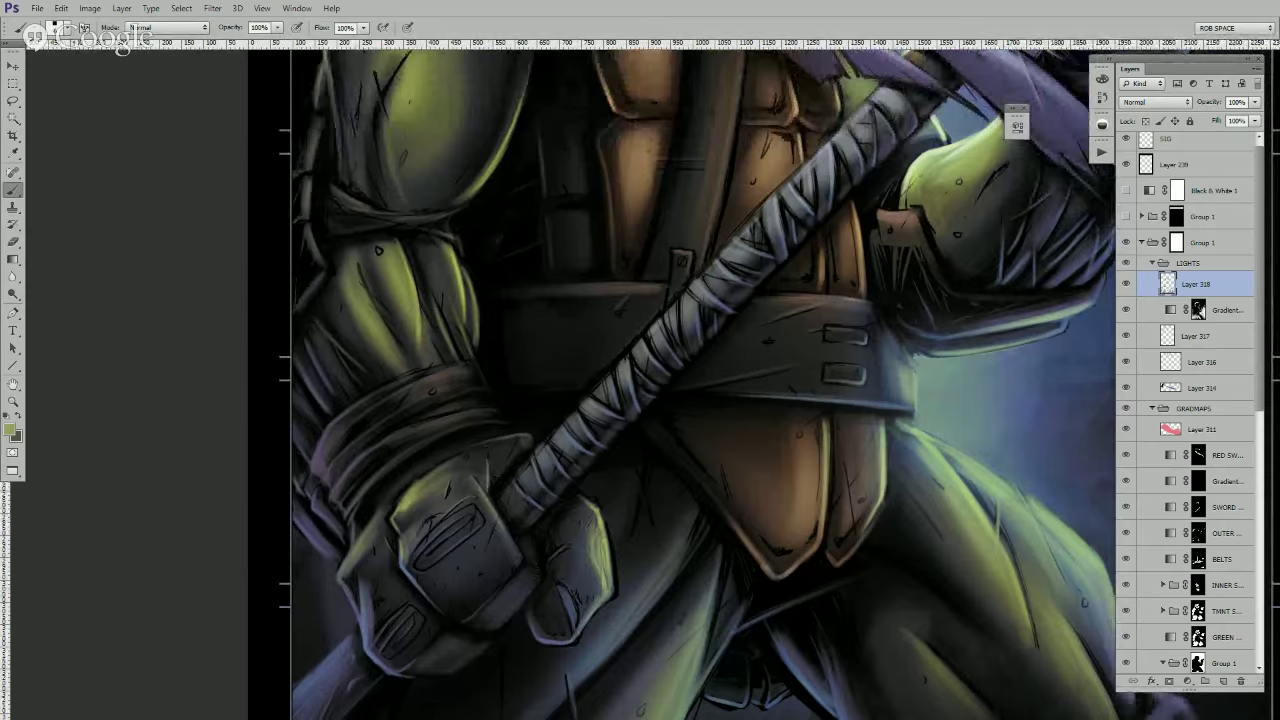
pyautogui.moveTo(599, 504); pyautogui.dragTo(612, 579)
# - Add small green highlight strokes to the near forearm and upper arm
pyautogui.moveTo(550, 355); pyautogui.dragTo(594, 496)
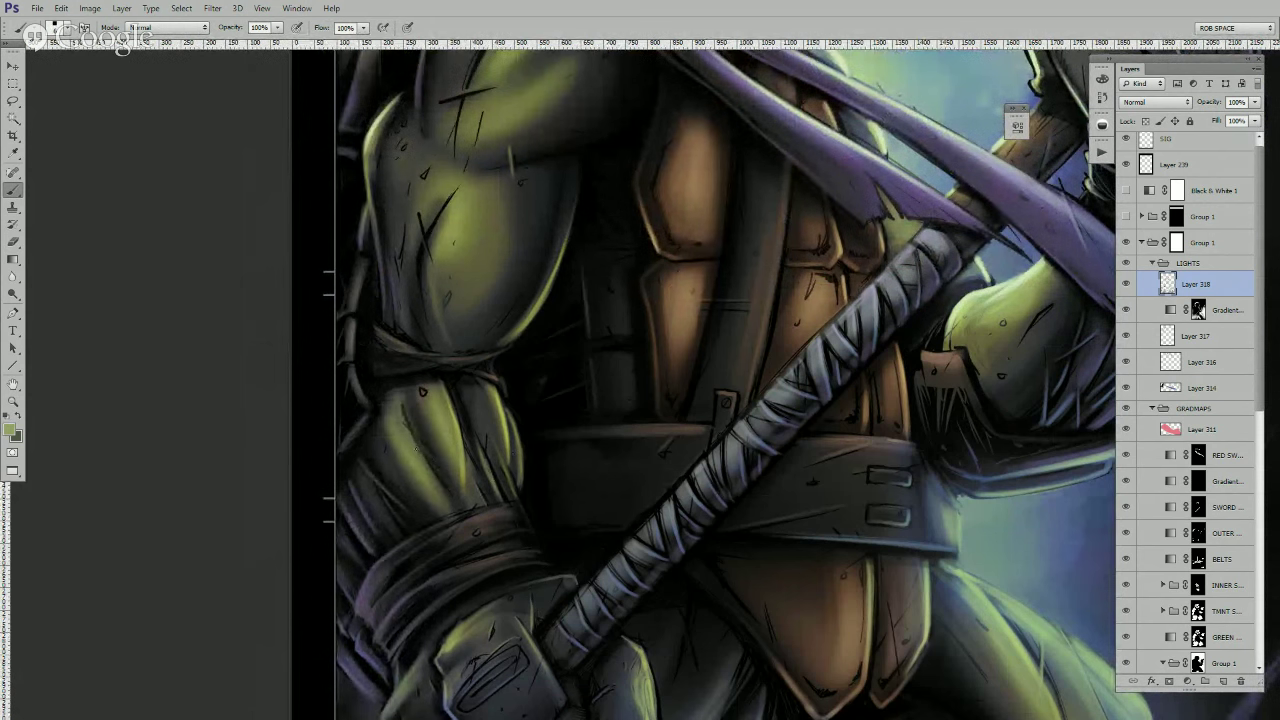
pyautogui.moveTo(418, 450); pyautogui.dragTo(449, 493)
pyautogui.moveTo(507, 326); pyautogui.dragTo(540, 460)
pyautogui.moveTo(522, 381); pyautogui.dragTo(508, 512)
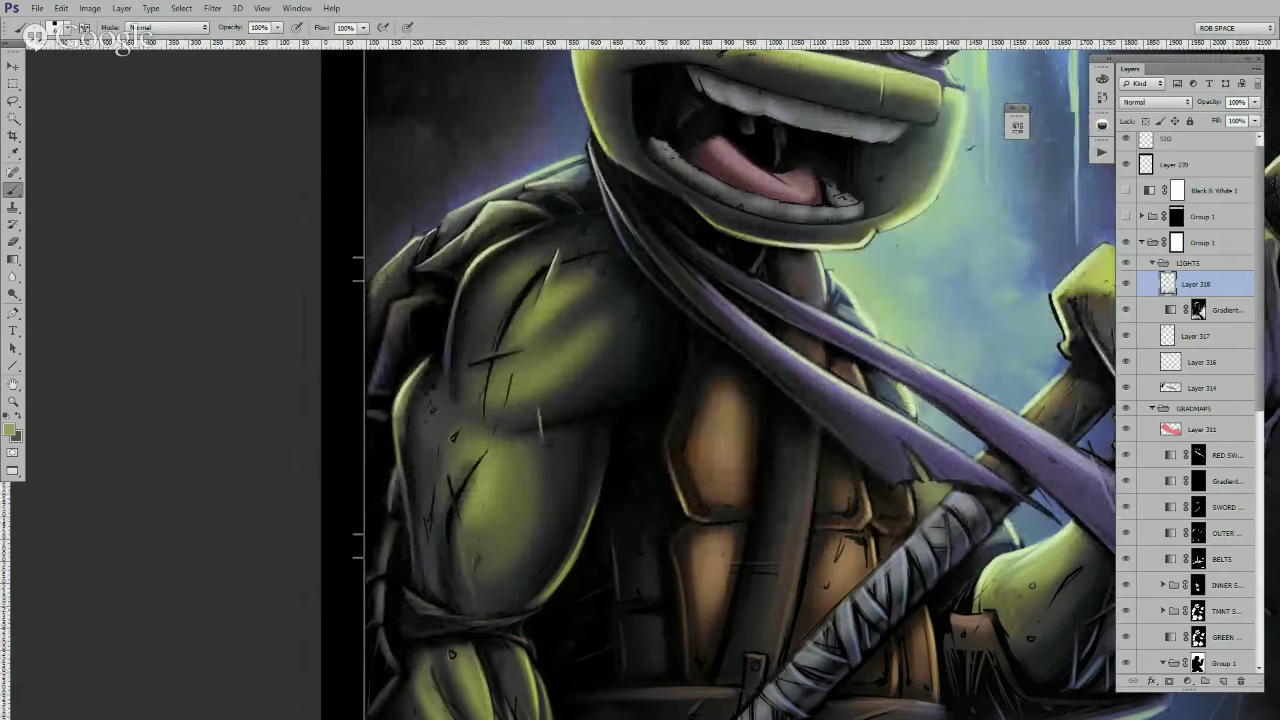
pyautogui.moveTo(491, 349); pyautogui.dragTo(543, 451)
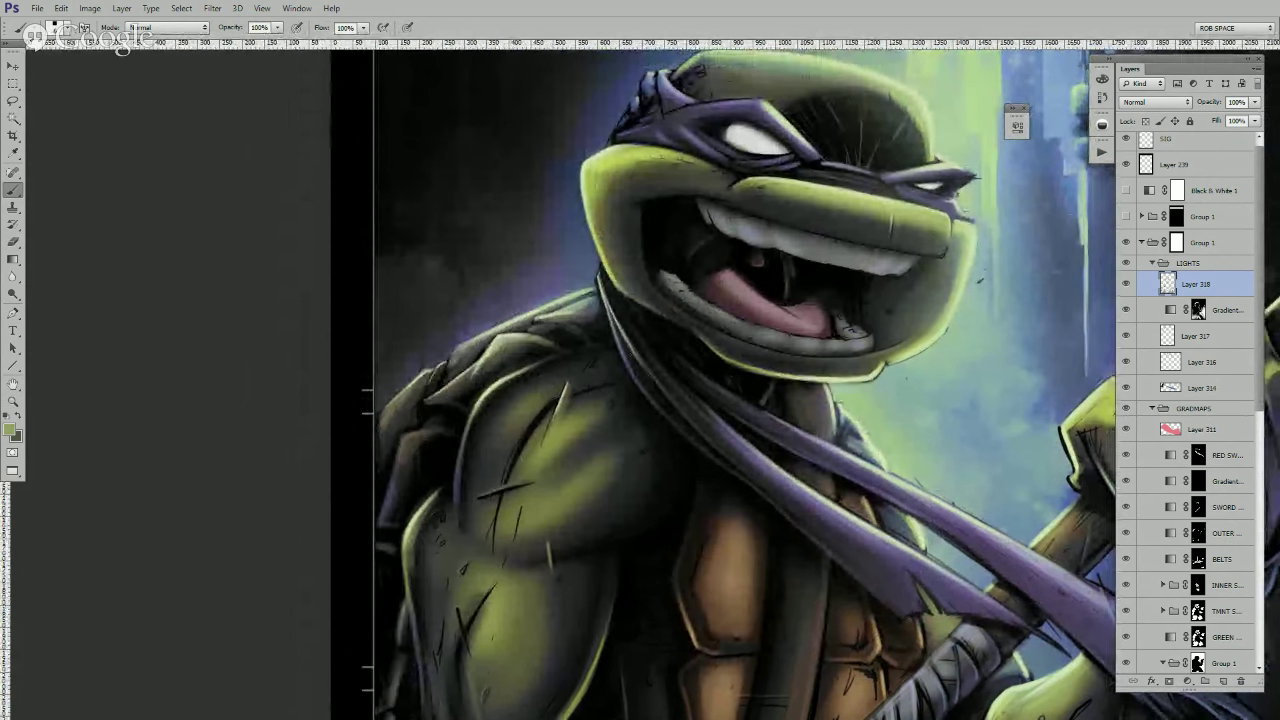
# - Sample a pale green and paint rim highlights along the top of the near shoulder
pyautogui.moveTo(577, 350); pyautogui.dragTo(650, 399)
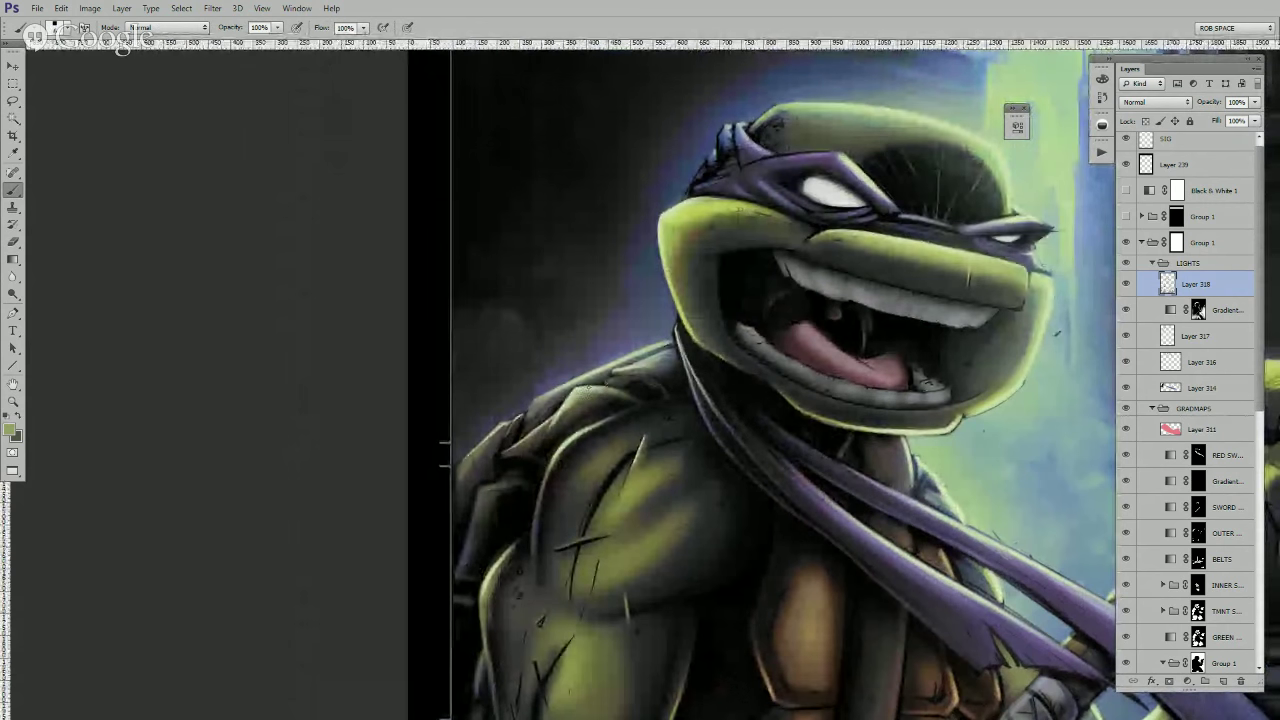
pyautogui.keyDown('alt'); pyautogui.click(586, 376); pyautogui.keyUp('alt')
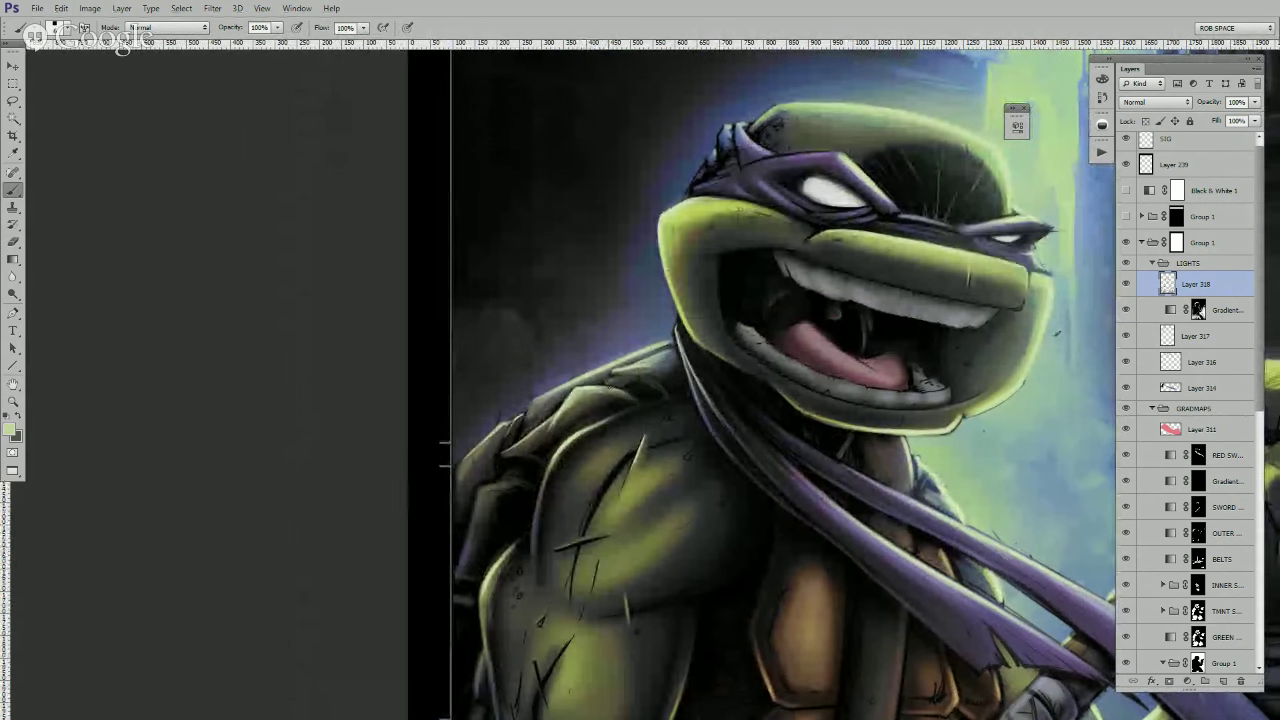
pyautogui.moveTo(648, 380); pyautogui.dragTo(730, 395)
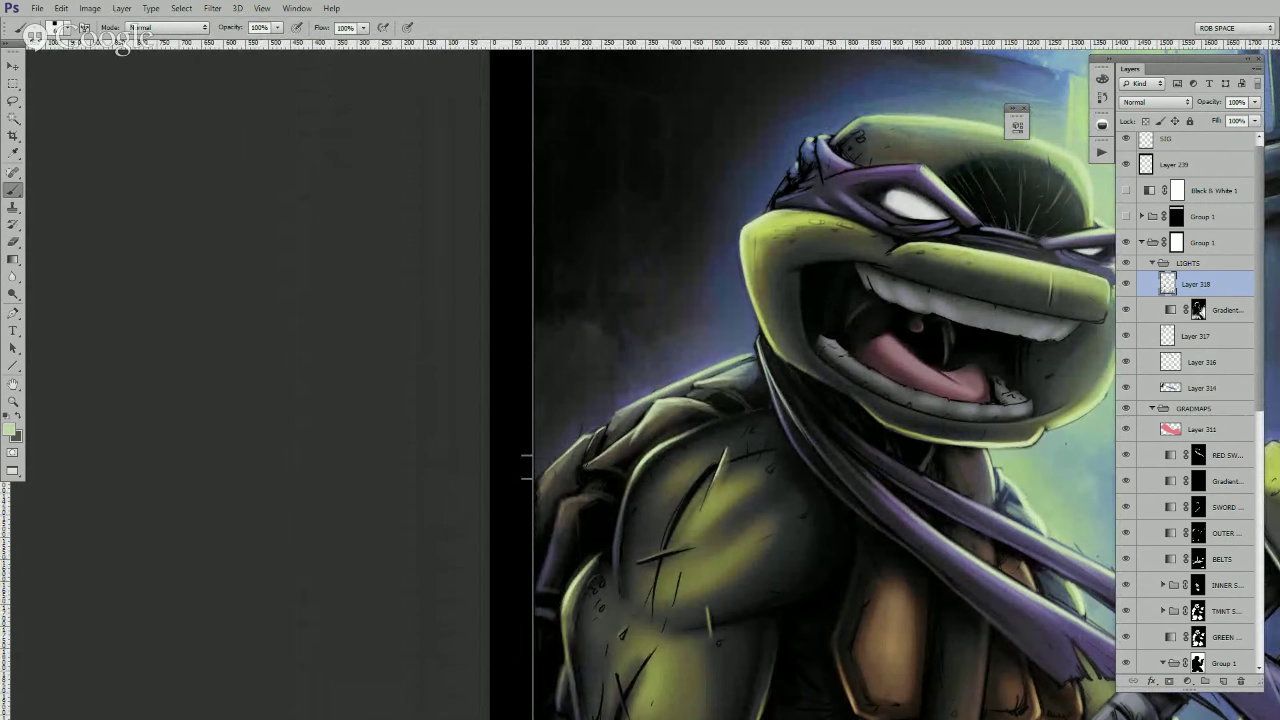
pyautogui.moveTo(803, 376); pyautogui.dragTo(638, 491)
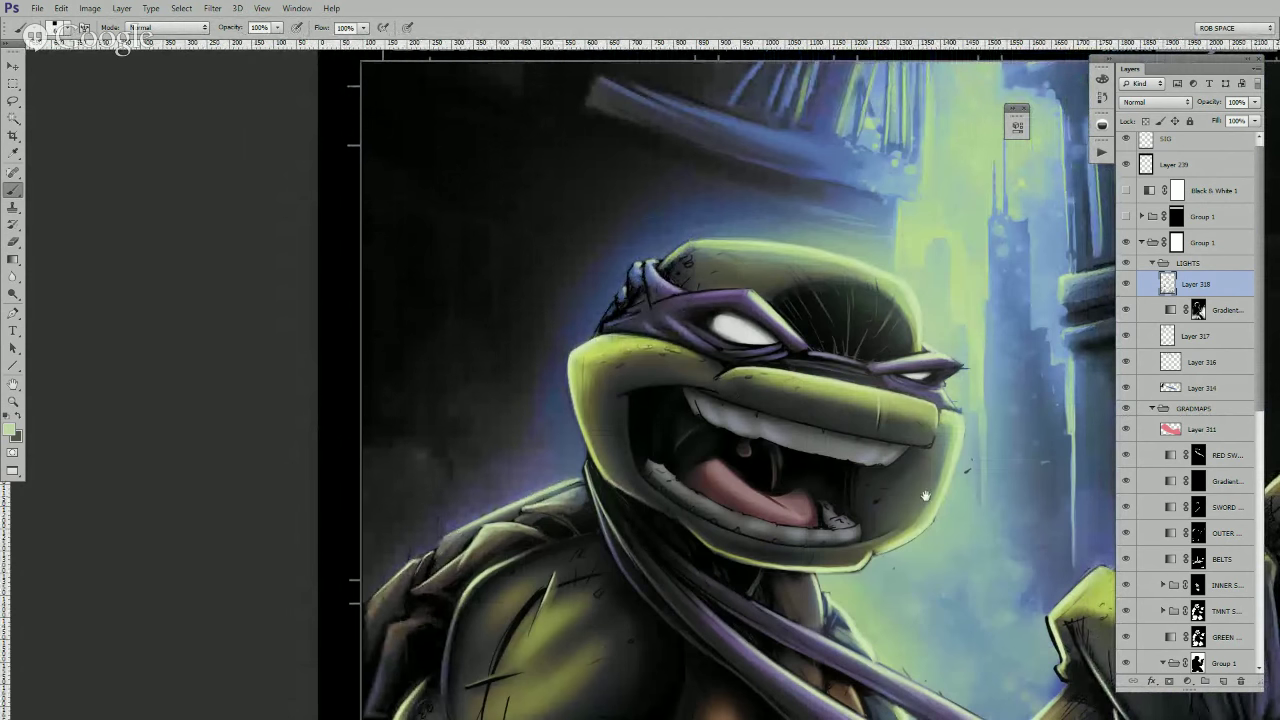
# - Review the whole poster at a reduced size, then look closely at the head, chest and raised fist
pyautogui.moveTo(925, 496); pyautogui.dragTo(650, 515)
pyautogui.press('z')
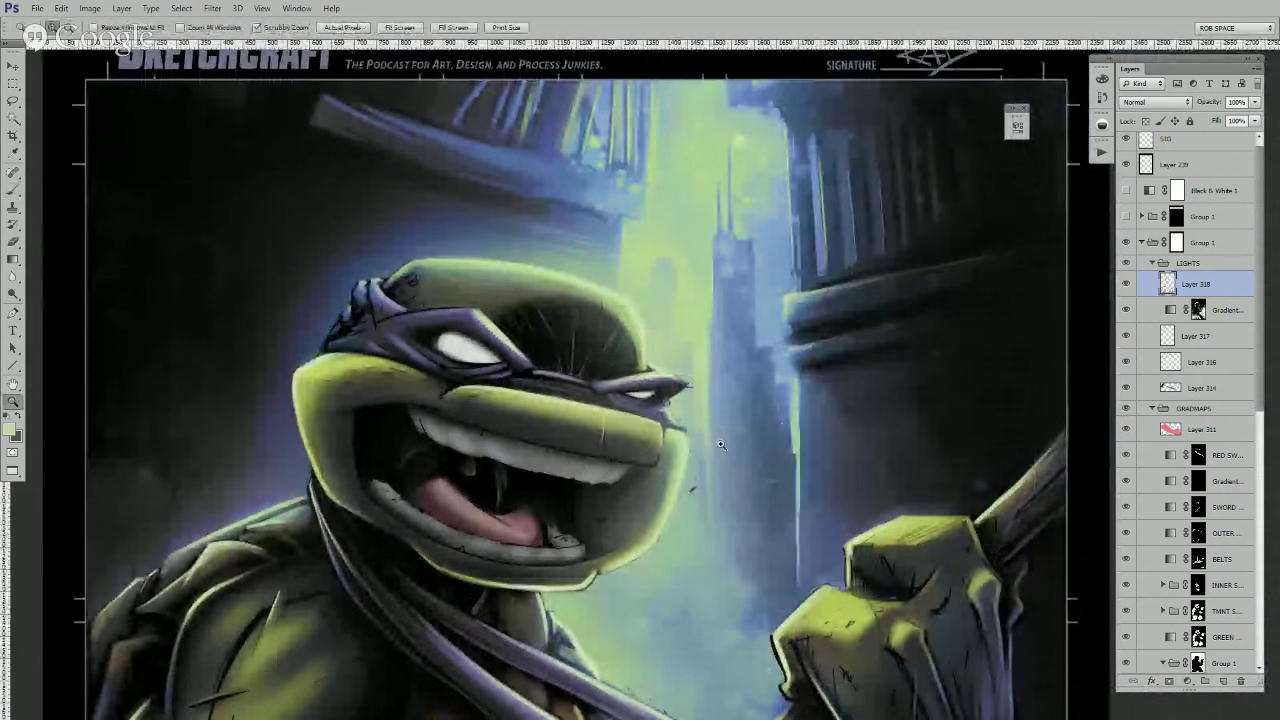
pyautogui.keyDown('alt'); pyautogui.click(722, 446); pyautogui.keyUp('alt')
pyautogui.keyDown('alt'); pyautogui.click(722, 446); pyautogui.keyUp('alt')
pyautogui.keyDown('alt'); pyautogui.click(723, 447); pyautogui.keyUp('alt')
pyautogui.keyDown('alt'); pyautogui.click(735, 456); pyautogui.keyUp('alt')
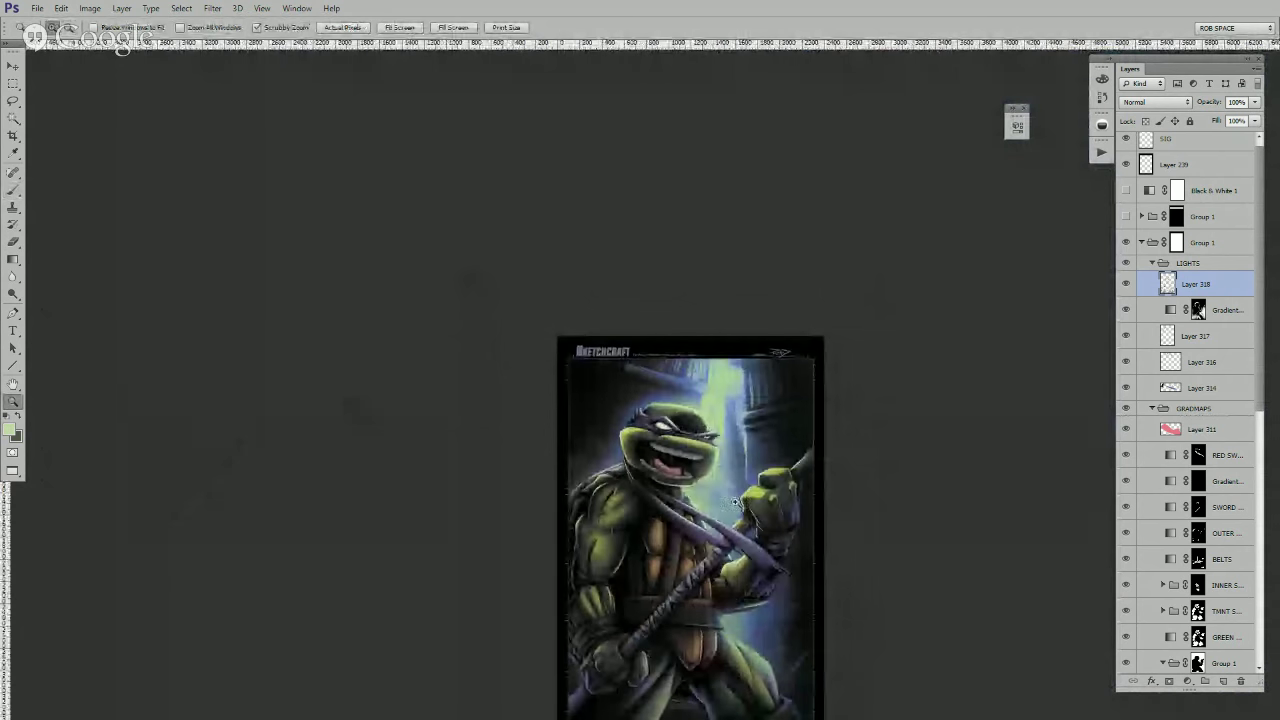
pyautogui.moveTo(751, 636); pyautogui.dragTo(734, 505)
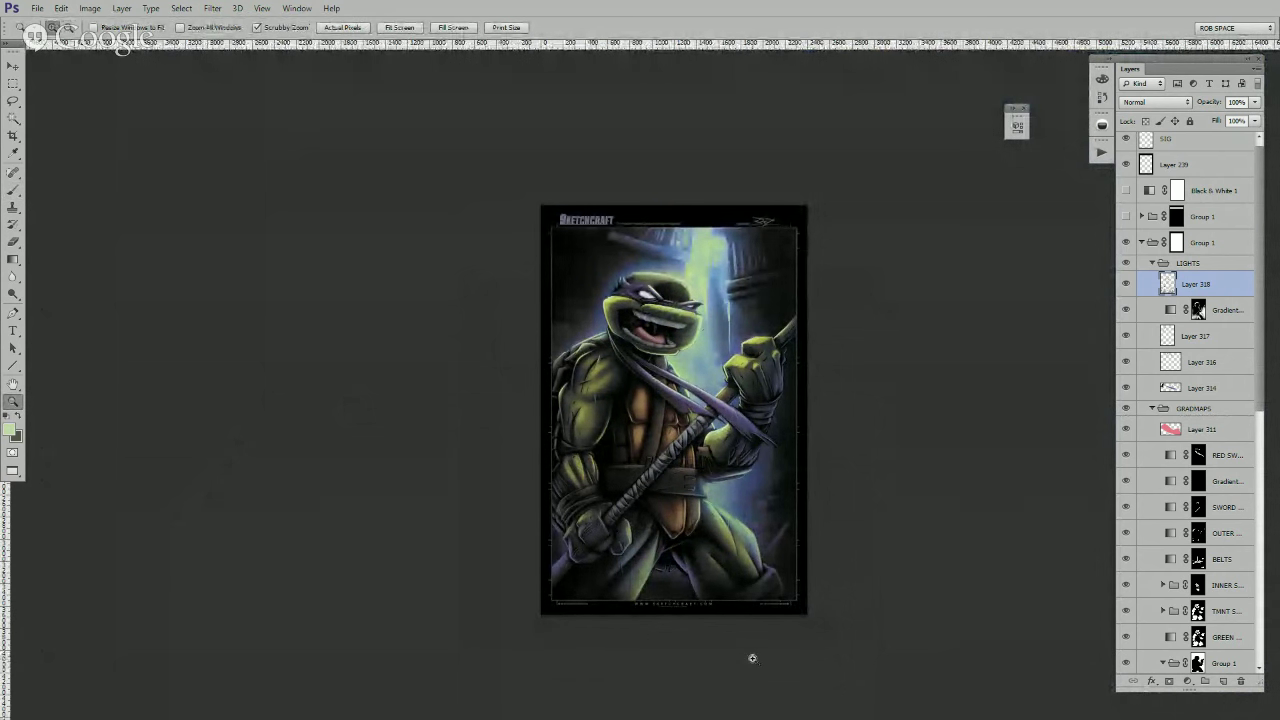
pyautogui.click(735, 415)
pyautogui.scroll(1, 658, 297)
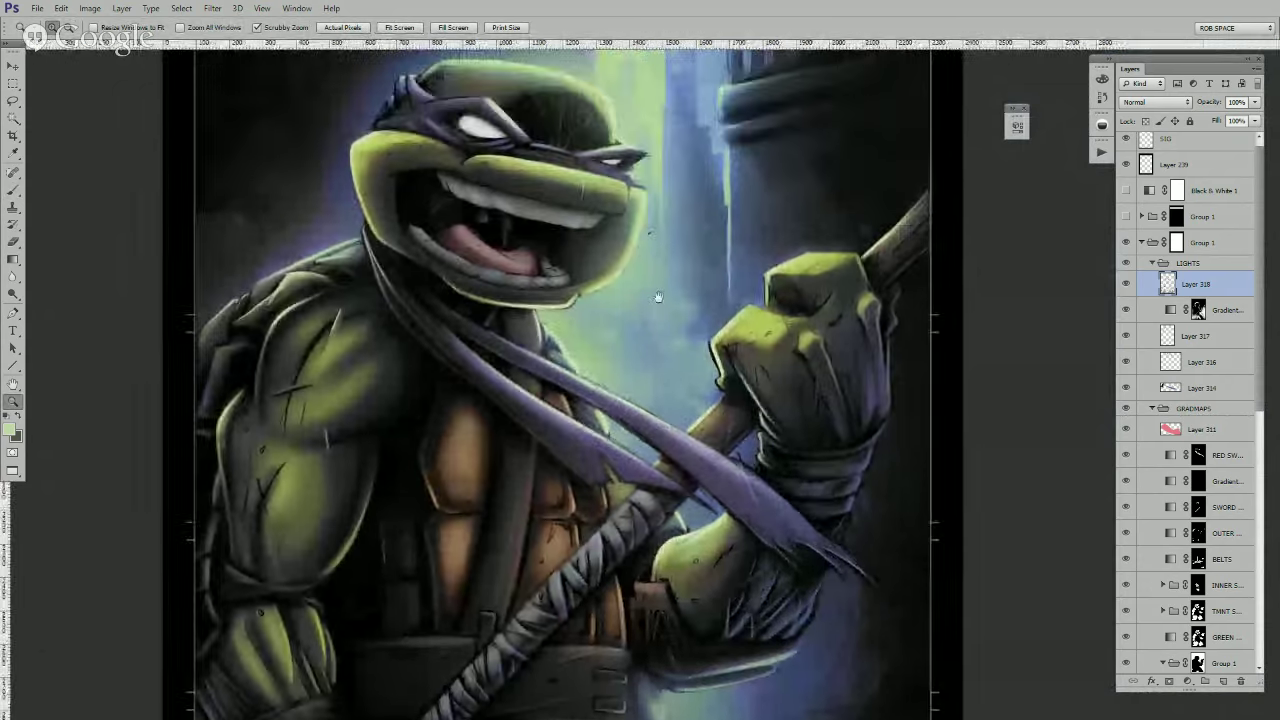
# - Choose the ROB L_bristly brush and sample blue from the building ledge near the top of the poster
pyautogui.moveTo(658, 297); pyautogui.dragTo(788, 681)
pyautogui.press('b')
pyautogui.rightClick(592, 385)
pyautogui.click(634, 391)
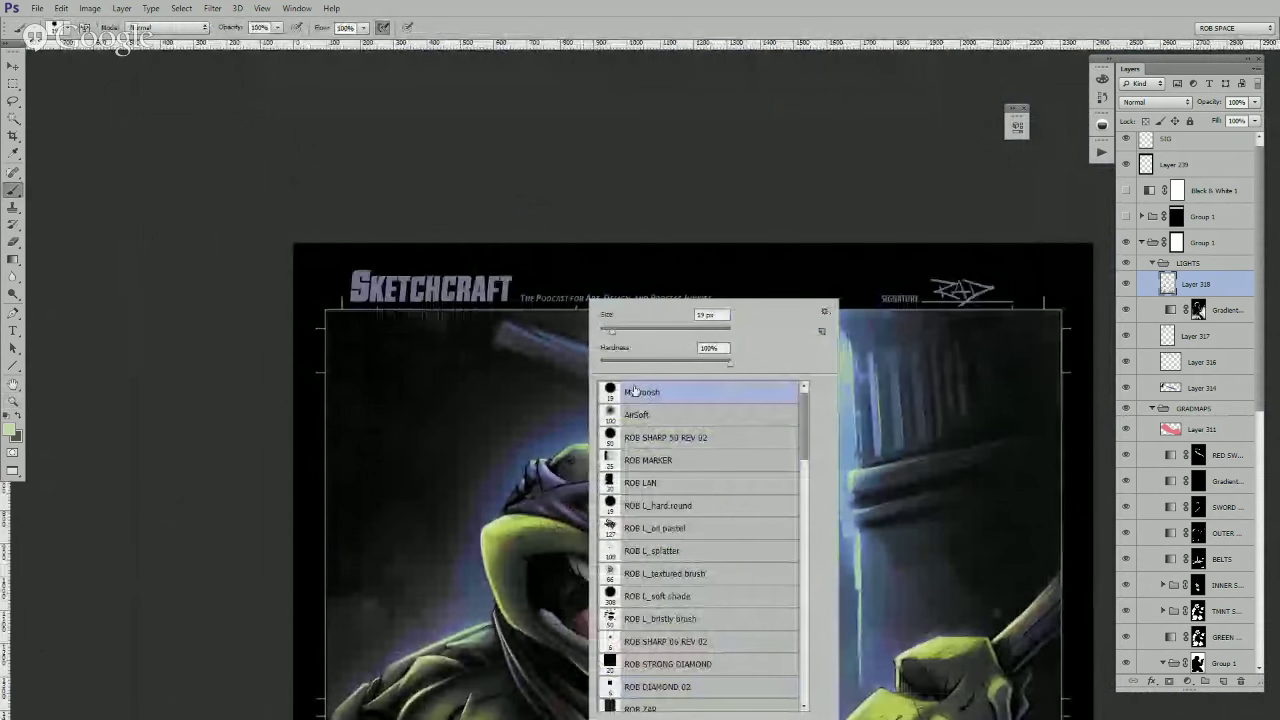
pyautogui.keyDown('alt'); pyautogui.click(486, 326); pyautogui.keyUp('alt')
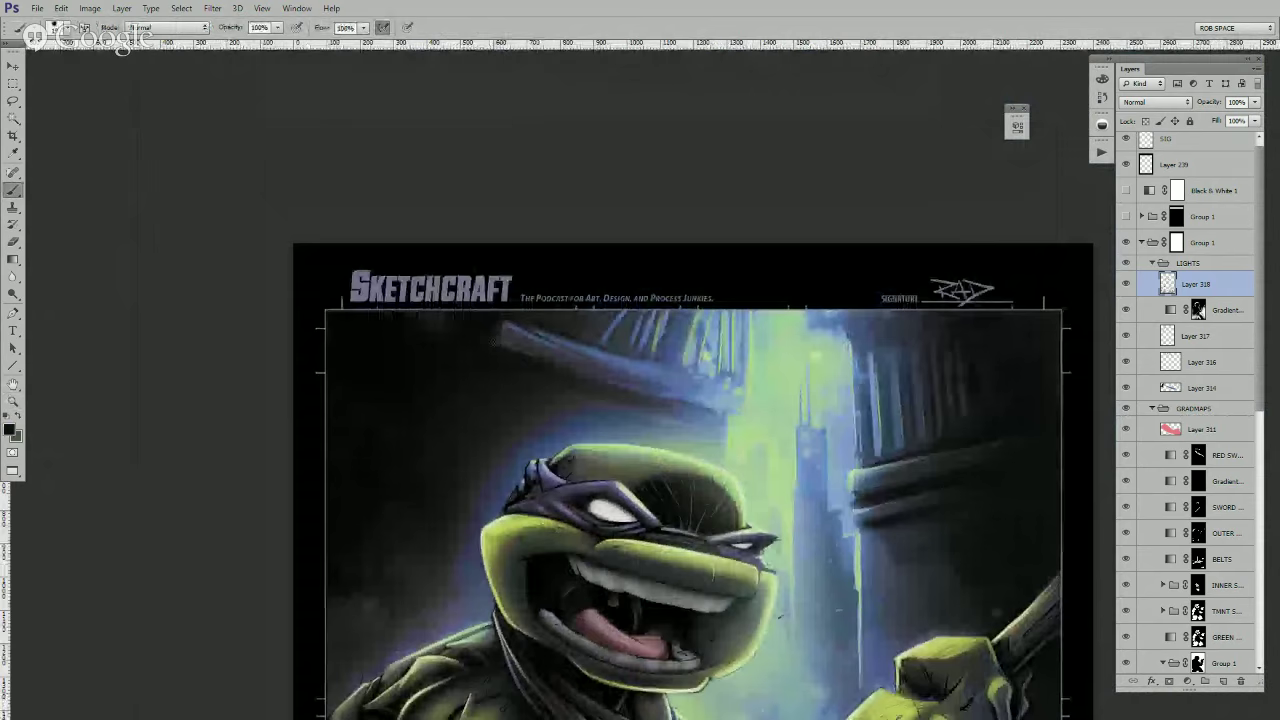
pyautogui.rightClick(645, 636)
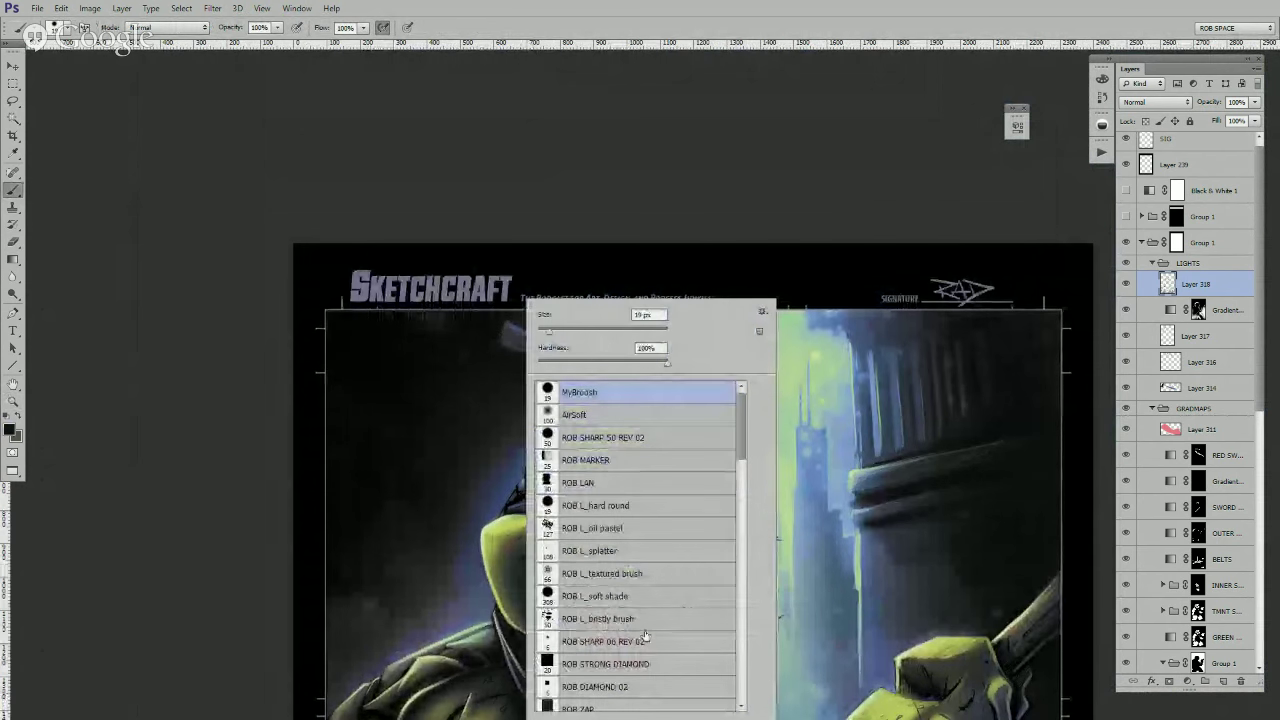
pyautogui.doubleClick(645, 618)
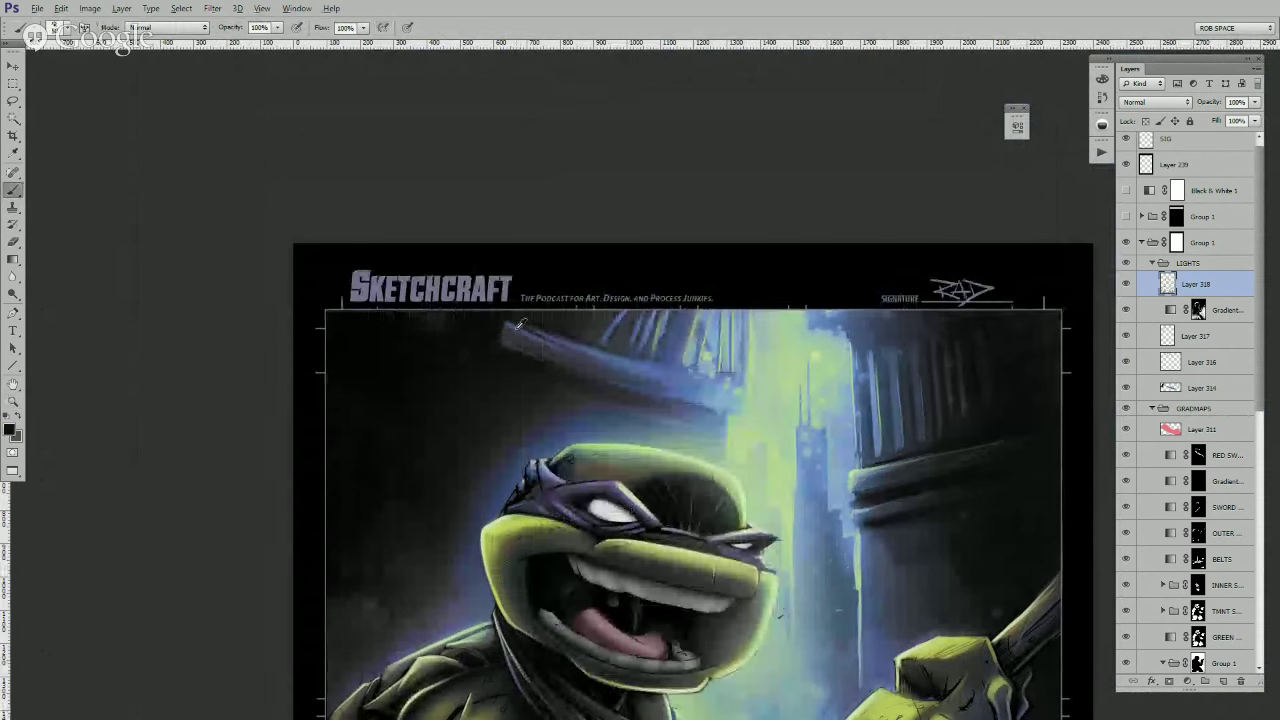
pyautogui.keyDown('alt'); pyautogui.click(519, 324); pyautogui.keyUp('alt')
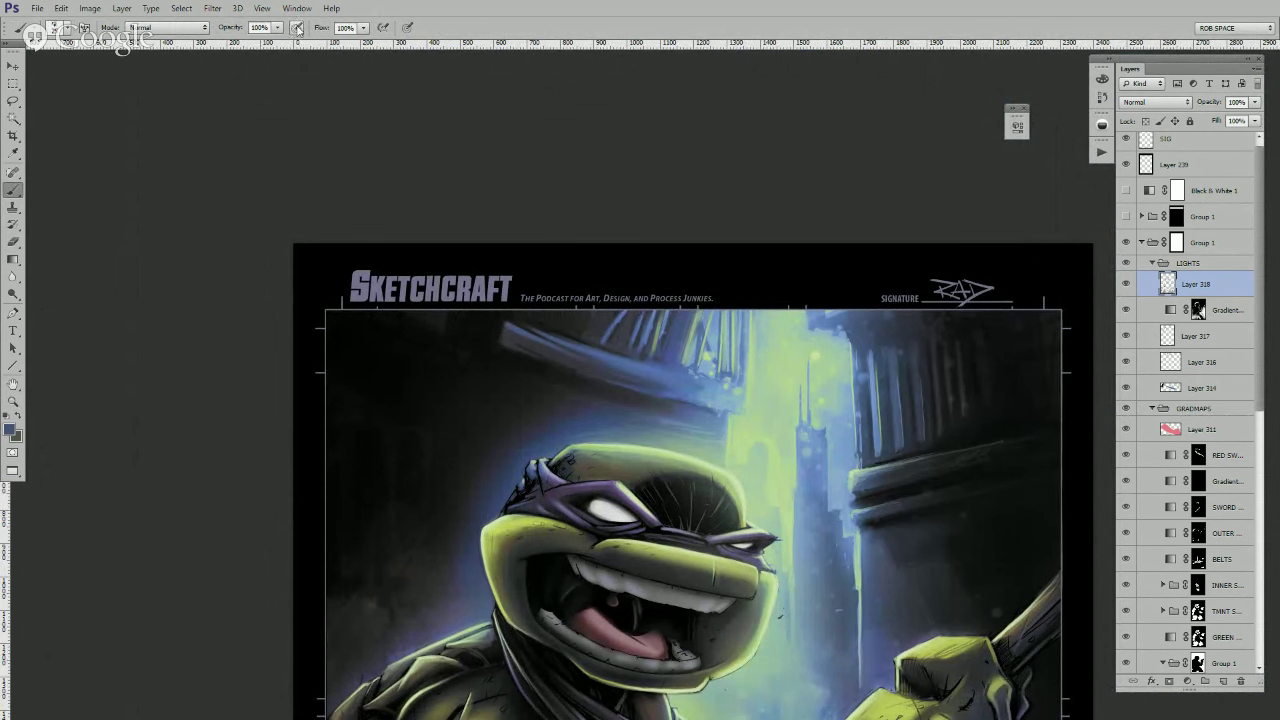
# - Enable pen pressure for opacity, sample glow colours beside the head, and paint a rim stroke along the head's upper back edge
pyautogui.click(297, 28)
pyautogui.keyDown('alt'); pyautogui.click(548, 437); pyautogui.keyUp('alt')
pyautogui.keyDown('alt'); pyautogui.click(600, 438); pyautogui.keyUp('alt')
pyautogui.moveTo(562, 453); pyautogui.dragTo(593, 447)
pyautogui.scroll(-2, 795, 550)
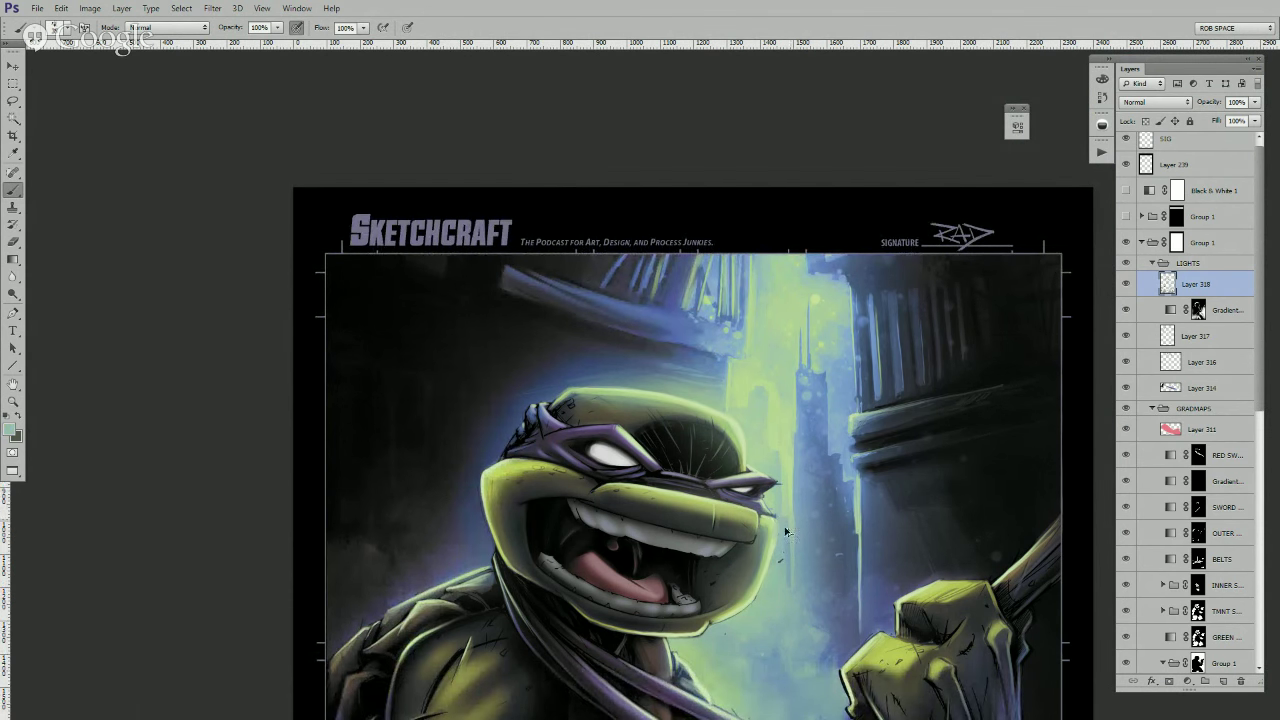
# - Sample pale green from the glow beside the face and paint highlights on the inner edge of the dark building ledge
pyautogui.keyDown('alt'); pyautogui.click(781, 526); pyautogui.keyUp('alt')
pyautogui.moveTo(888, 463); pyautogui.dragTo(780, 497)
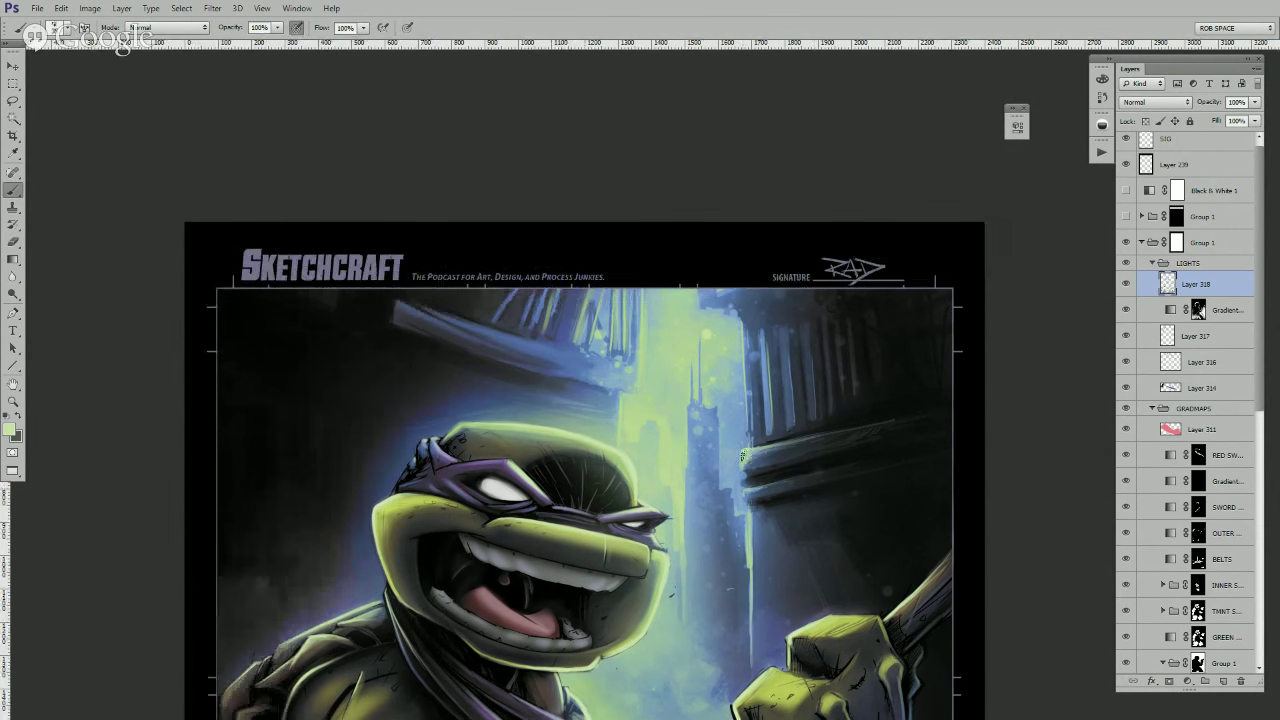
pyautogui.moveTo(748, 434); pyautogui.dragTo(724, 455)
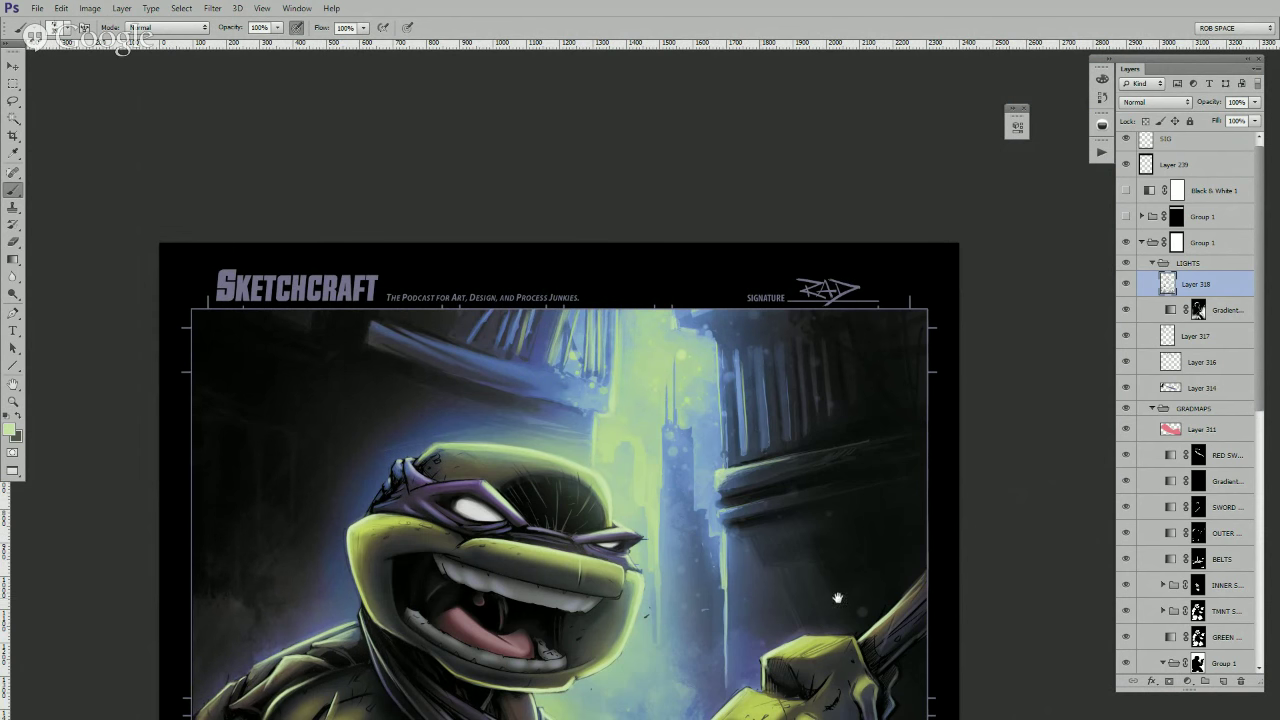
pyautogui.moveTo(836, 597); pyautogui.dragTo(807, 354)
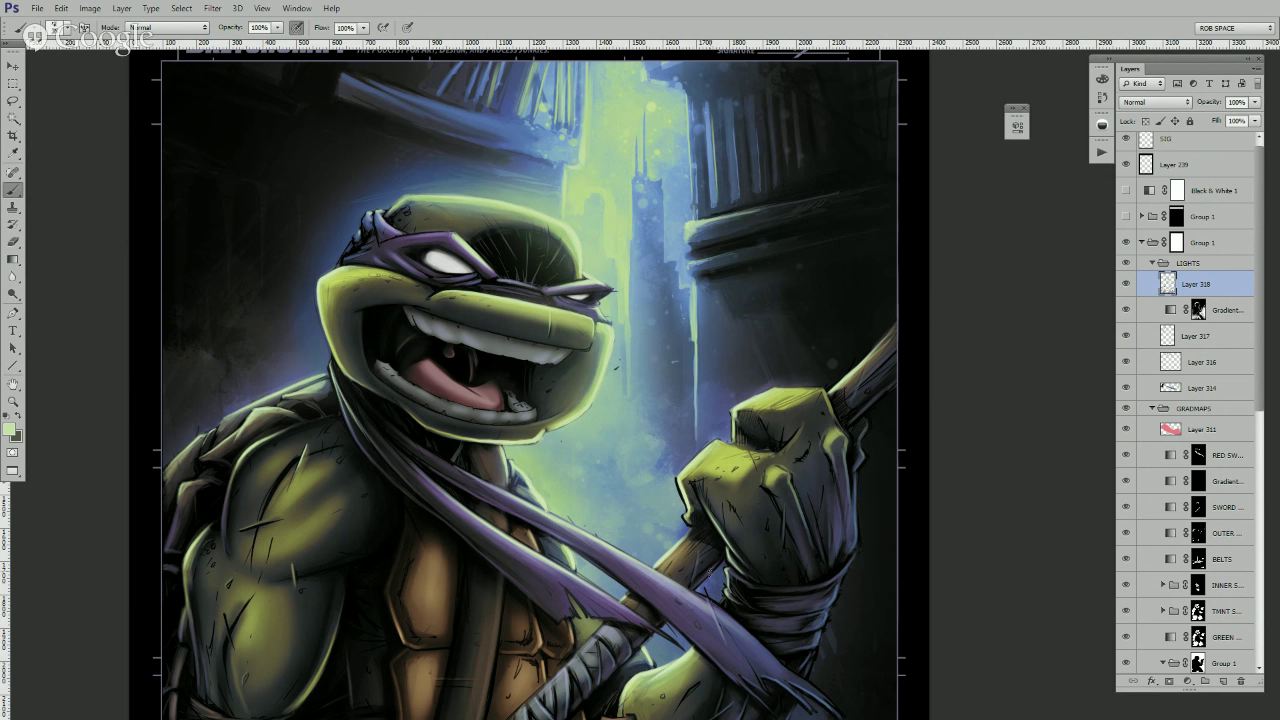
# - Paint thin pale streaks in the dark background below the raised forearm and undo the last stray stroke
pyautogui.press('z')
pyautogui.keyDown('alt'); pyautogui.click(766, 489); pyautogui.keyUp('alt')
pyautogui.keyDown('alt'); pyautogui.click(766, 489); pyautogui.keyUp('alt')
pyautogui.moveTo(770, 489); pyautogui.dragTo(782, 348)
pyautogui.press('b')
pyautogui.press('z')
pyautogui.click(828, 537)
pyautogui.click(828, 538)
pyautogui.press('b')
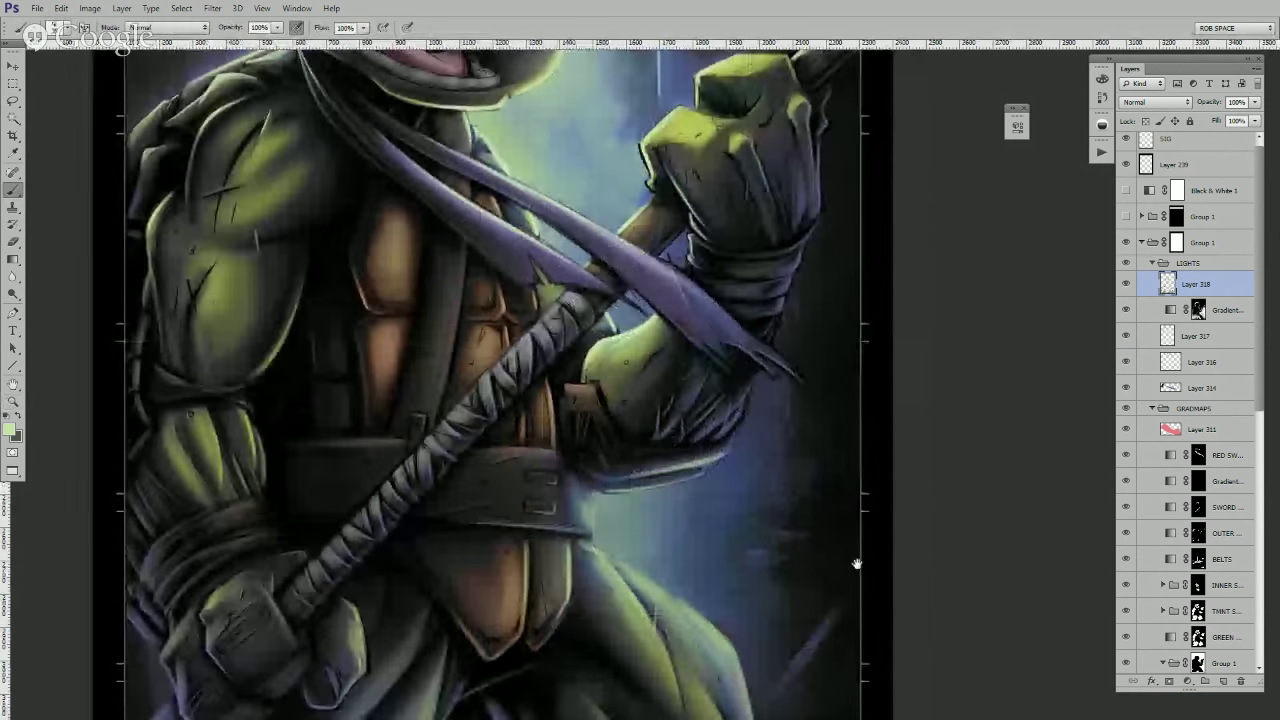
pyautogui.moveTo(849, 560); pyautogui.dragTo(845, 550)
pyautogui.moveTo(742, 475)
pyautogui.mouseDown()
pyautogui.moveTo(766, 435)
pyautogui.moveTo(756, 452)
pyautogui.moveTo(770, 466)
pyautogui.mouseUp()
pyautogui.hotkey('ctrl', 'z')
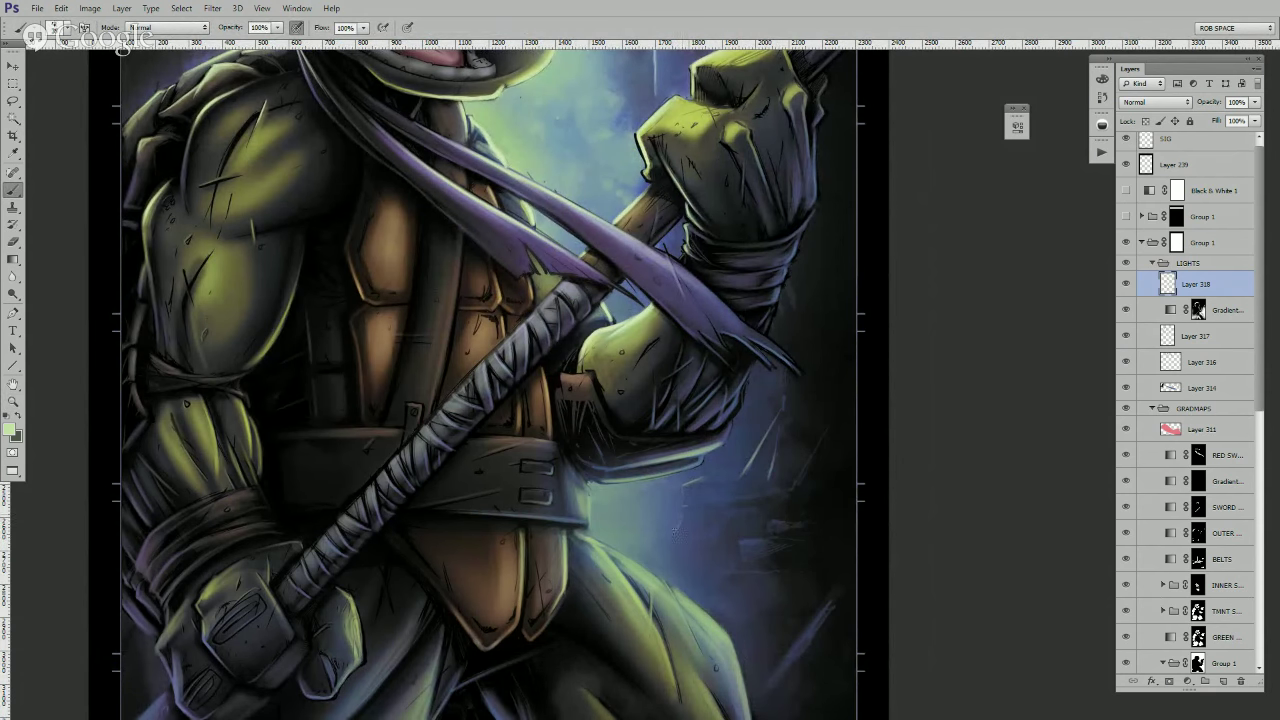
# - Add more fine light streaks to the background between the raised forearm and the poster's edge
pyautogui.moveTo(870, 542); pyautogui.dragTo(882, 497)
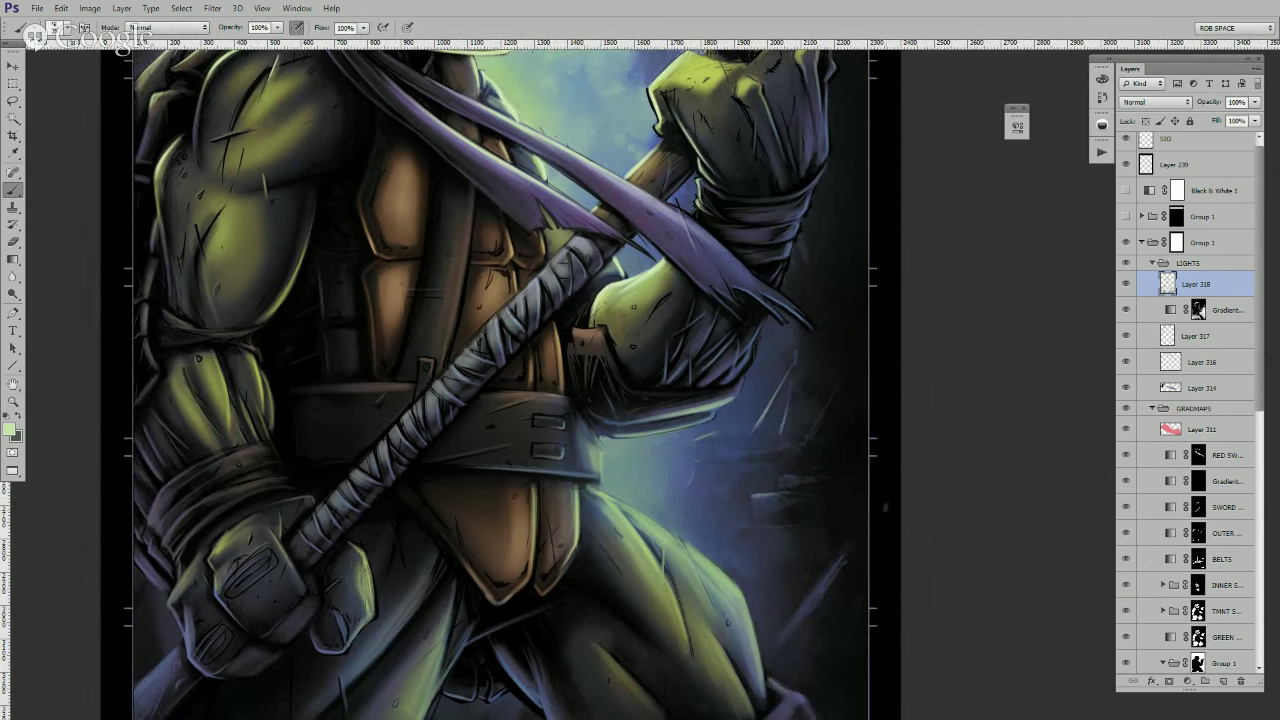
pyautogui.press('e')
pyautogui.press('b')
pyautogui.moveTo(852, 452)
pyautogui.mouseDown()
pyautogui.moveTo(794, 575)
pyautogui.moveTo(804, 554)
pyautogui.mouseUp()
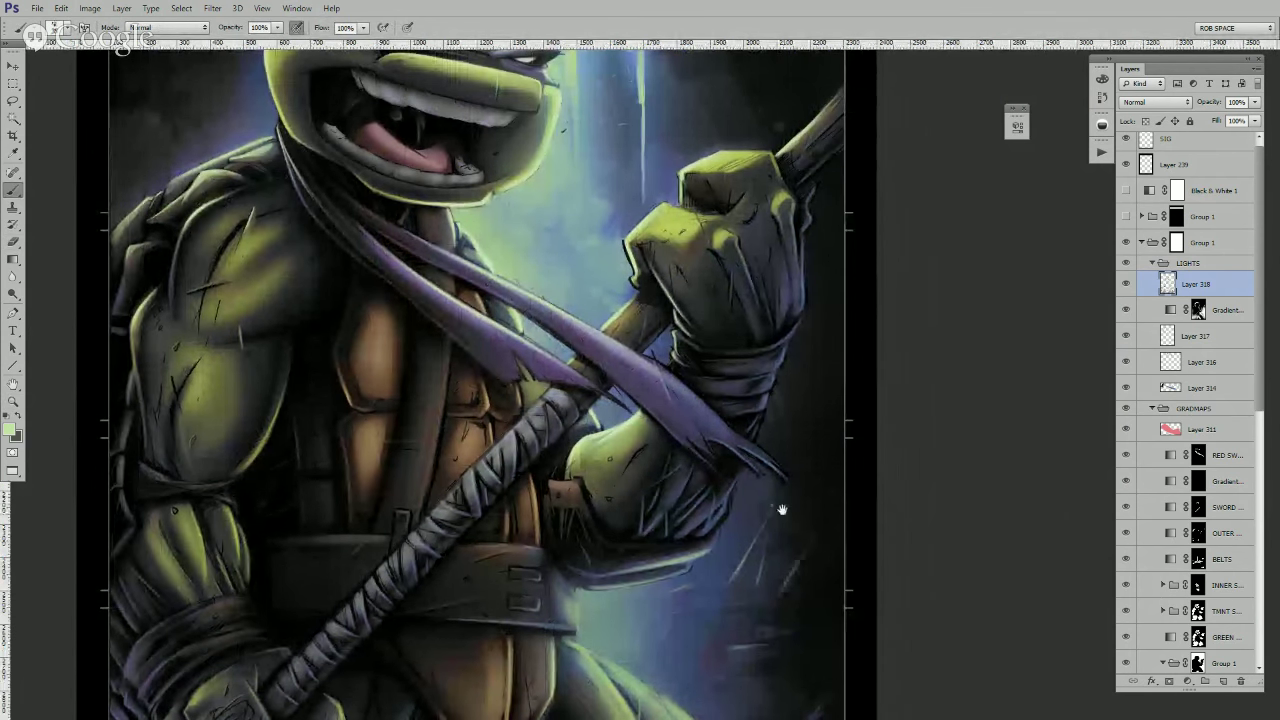
# - Examine the belt, torso, arms, head and background streaks for areas that still need touch-ups
pyautogui.scroll(-4, 777, 508)
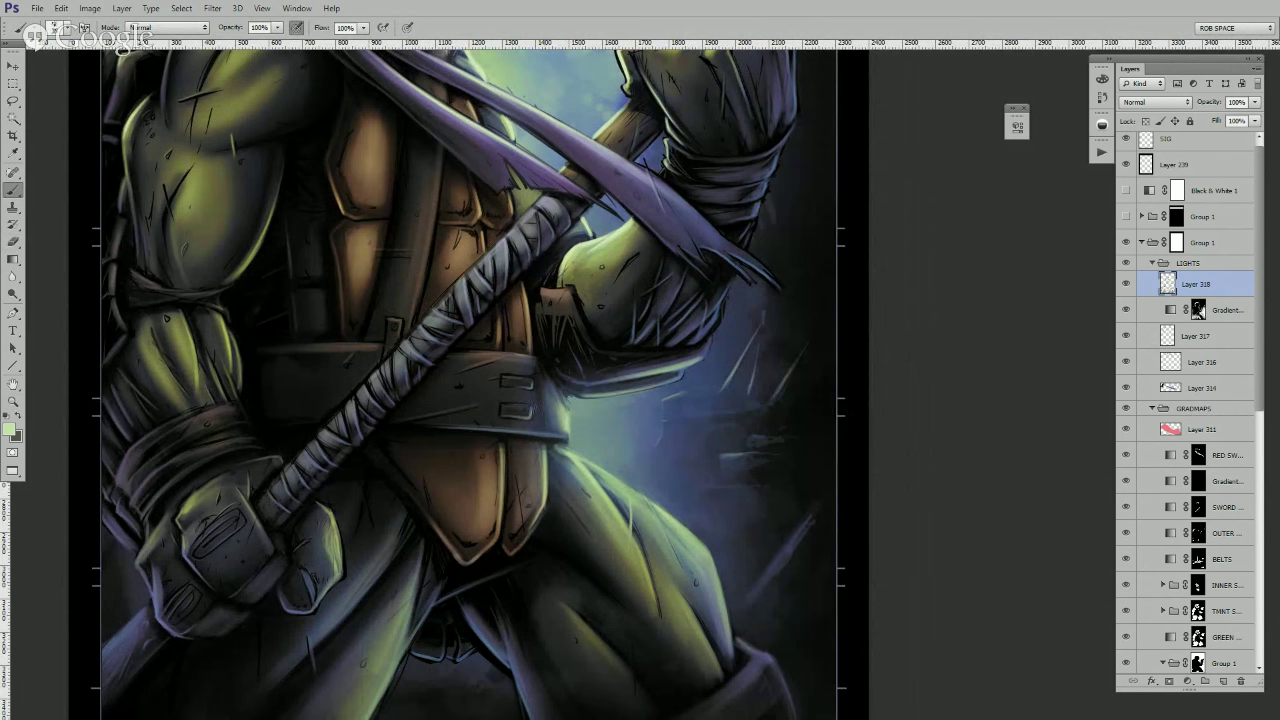
pyautogui.scroll(2, 562, 350)
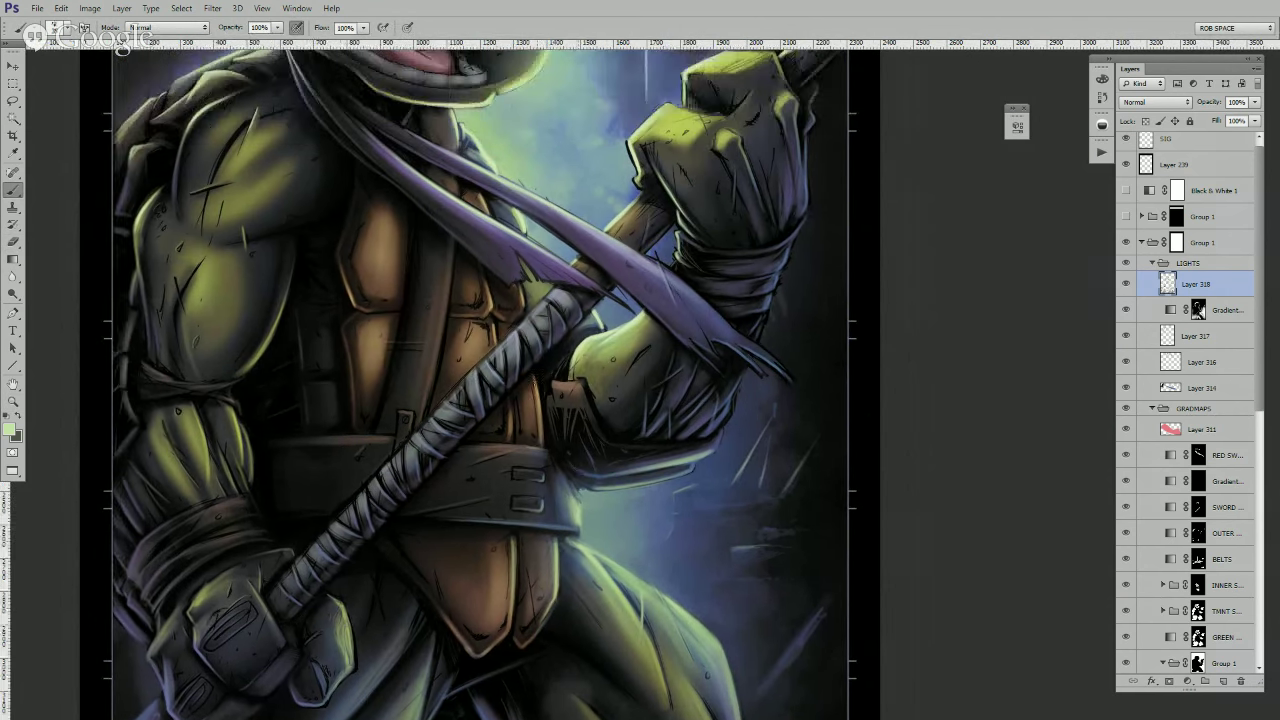
pyautogui.moveTo(545, 374); pyautogui.dragTo(595, 443)
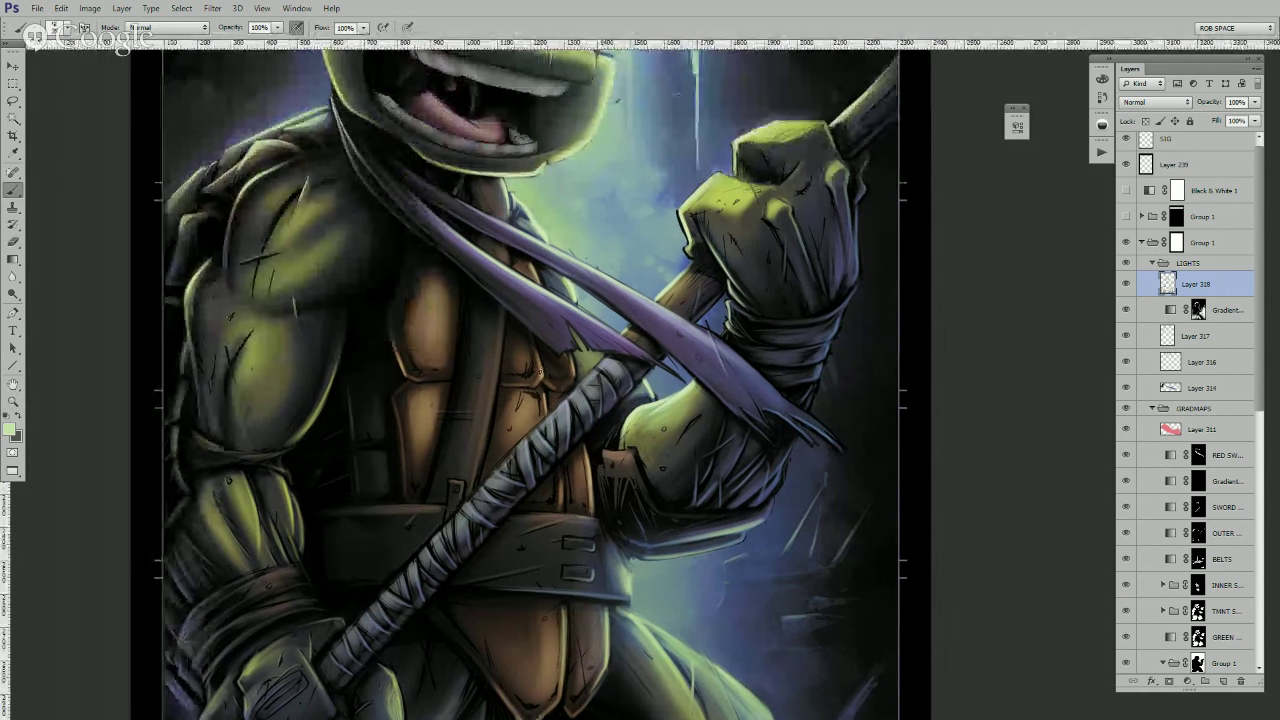
pyautogui.moveTo(506, 369)
pyautogui.mouseDown()
pyautogui.moveTo(638, 423)
pyautogui.moveTo(624, 472)
pyautogui.mouseUp()
pyautogui.moveTo(630, 418); pyautogui.dragTo(615, 502)
pyautogui.moveTo(634, 396); pyautogui.dragTo(619, 490)
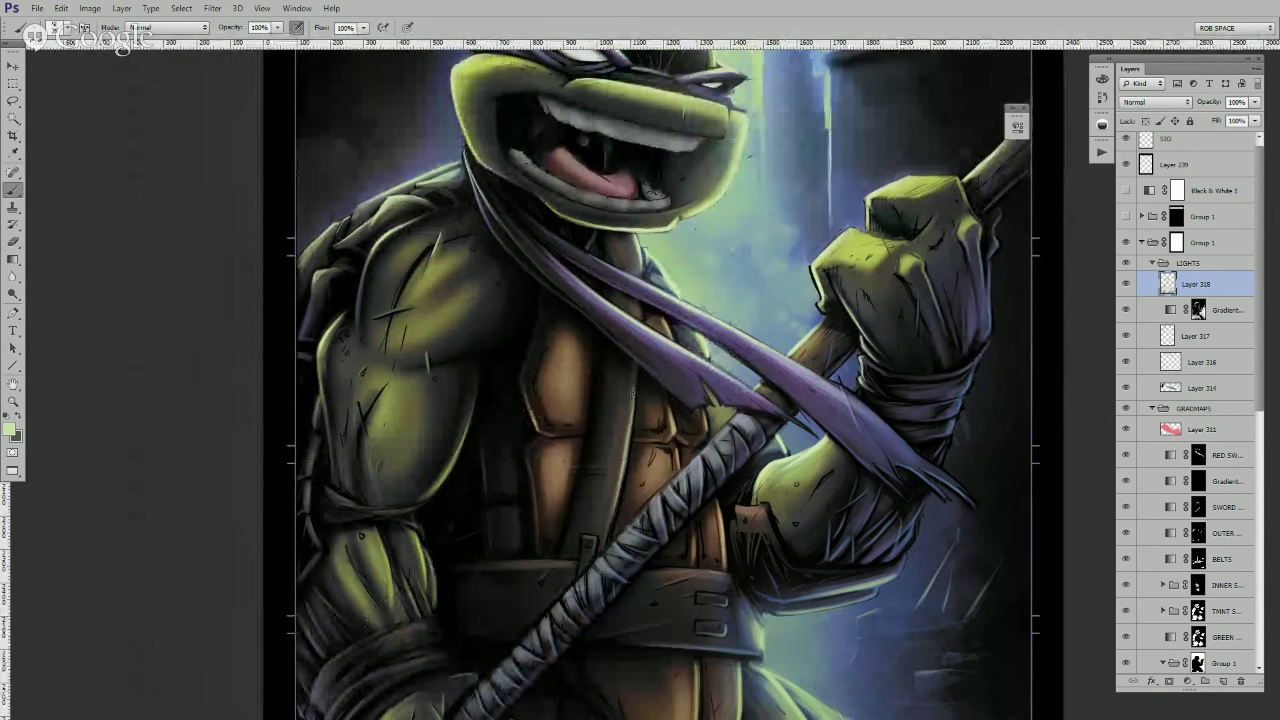
pyautogui.moveTo(642, 402); pyautogui.dragTo(634, 464)
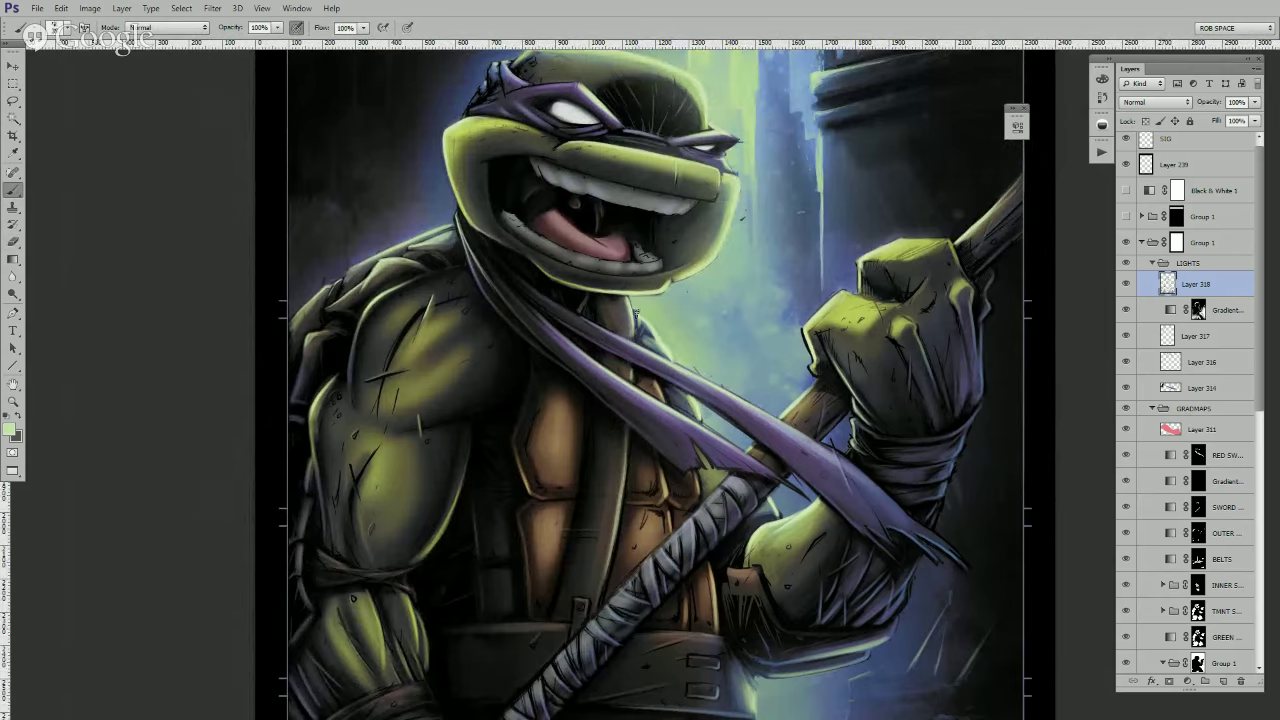
pyautogui.moveTo(890, 546); pyautogui.dragTo(763, 514)
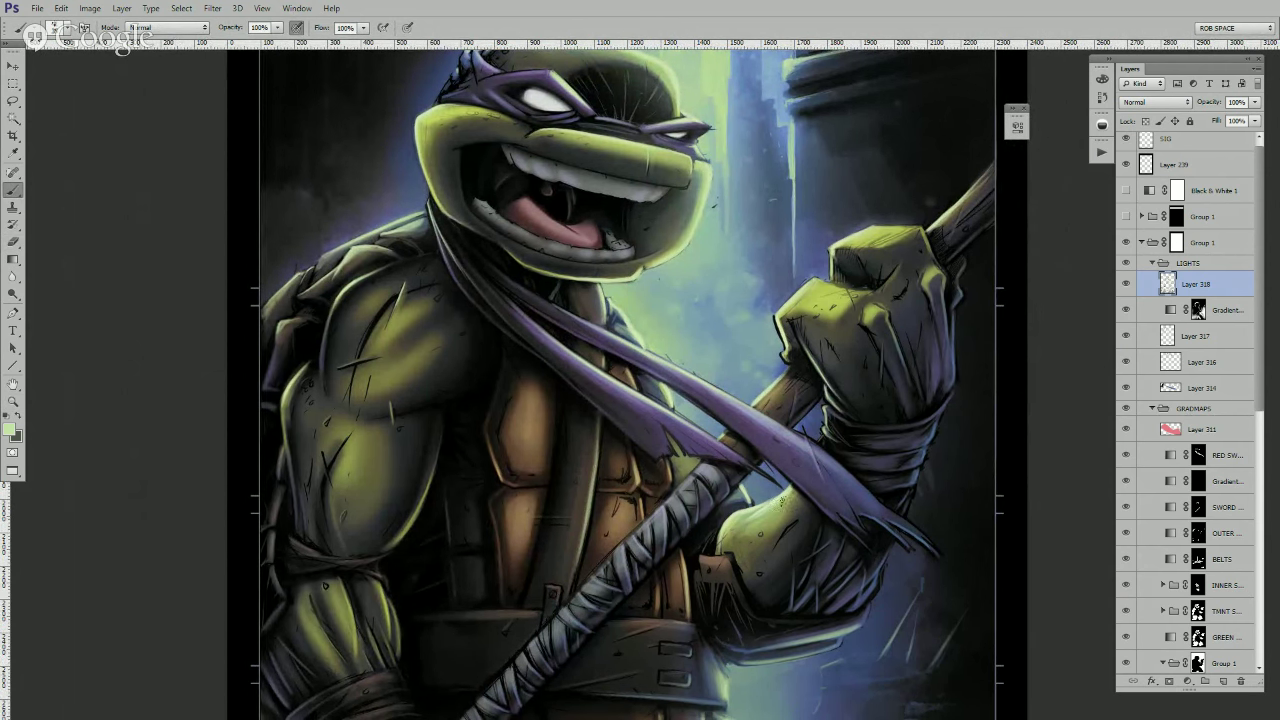
pyautogui.moveTo(906, 485); pyautogui.dragTo(851, 505)
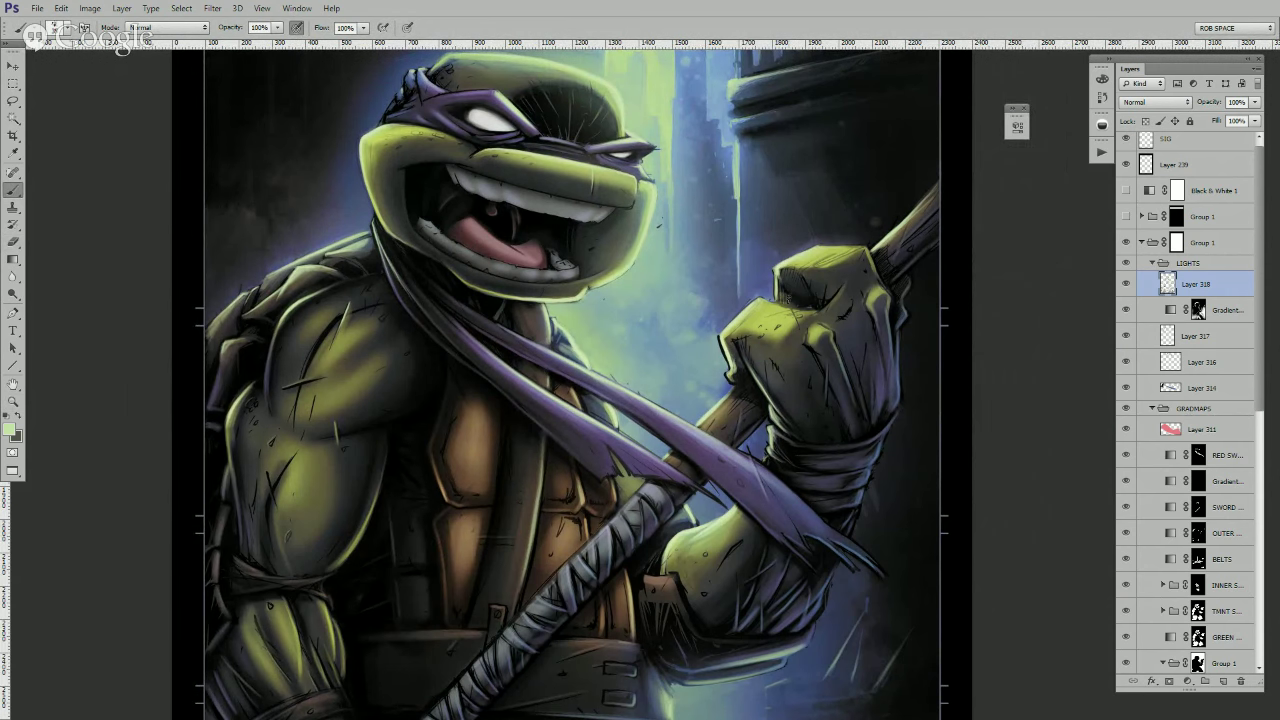
pyautogui.moveTo(751, 282); pyautogui.dragTo(723, 400)
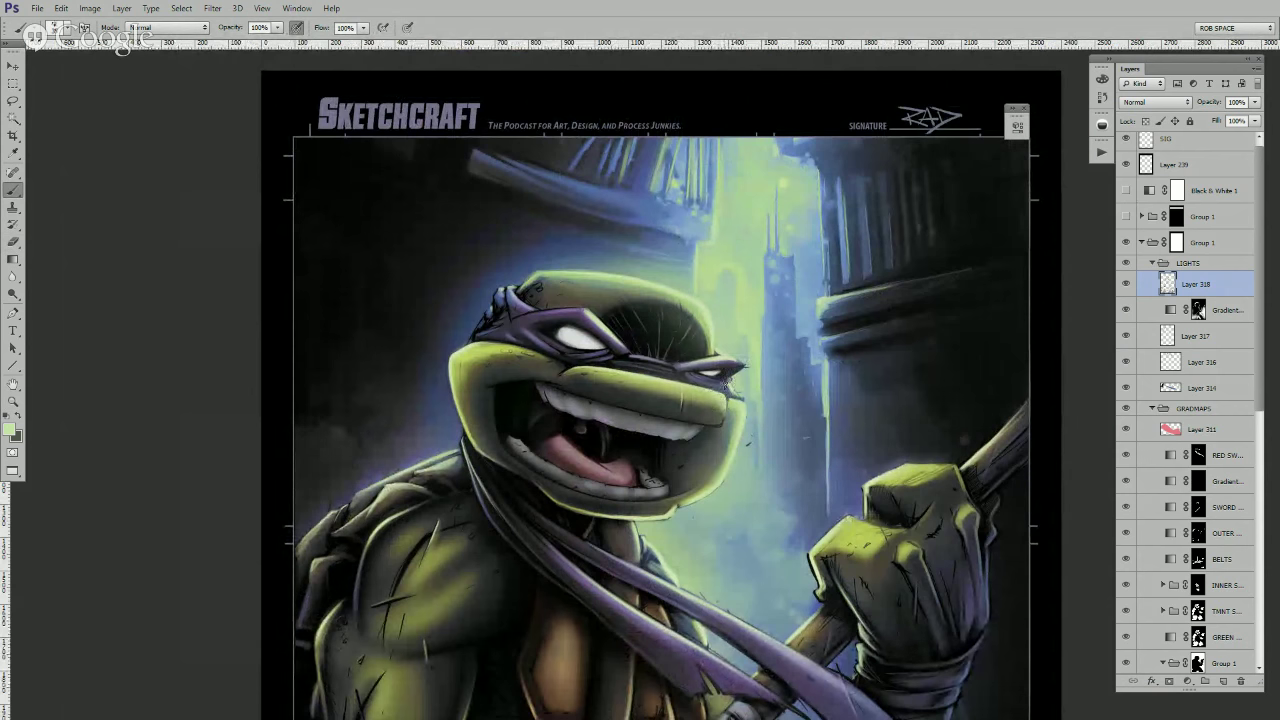
pyautogui.moveTo(663, 492); pyautogui.dragTo(773, 452)
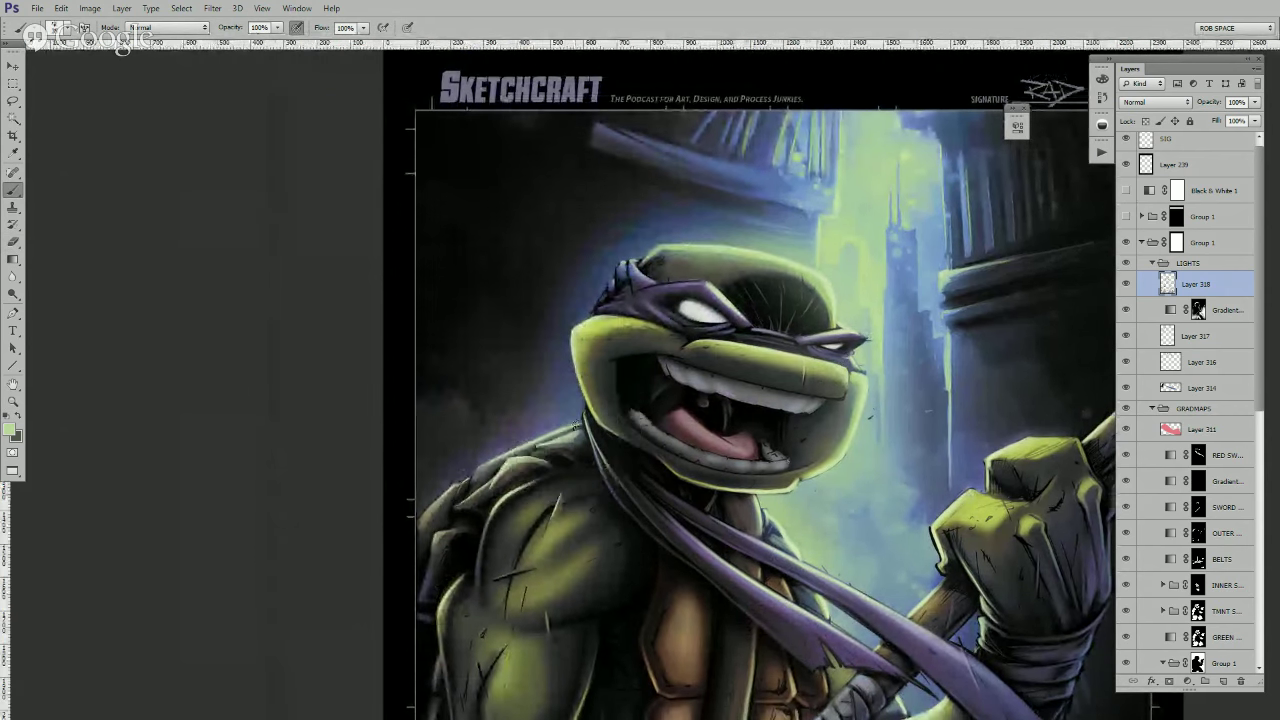
pyautogui.moveTo(565, 447); pyautogui.dragTo(455, 557)
# - Sample near-black from the background, switch brushes, and darken the outer end of the building ledge above the head
pyautogui.keyDown('alt'); pyautogui.click(476, 245); pyautogui.keyUp('alt')
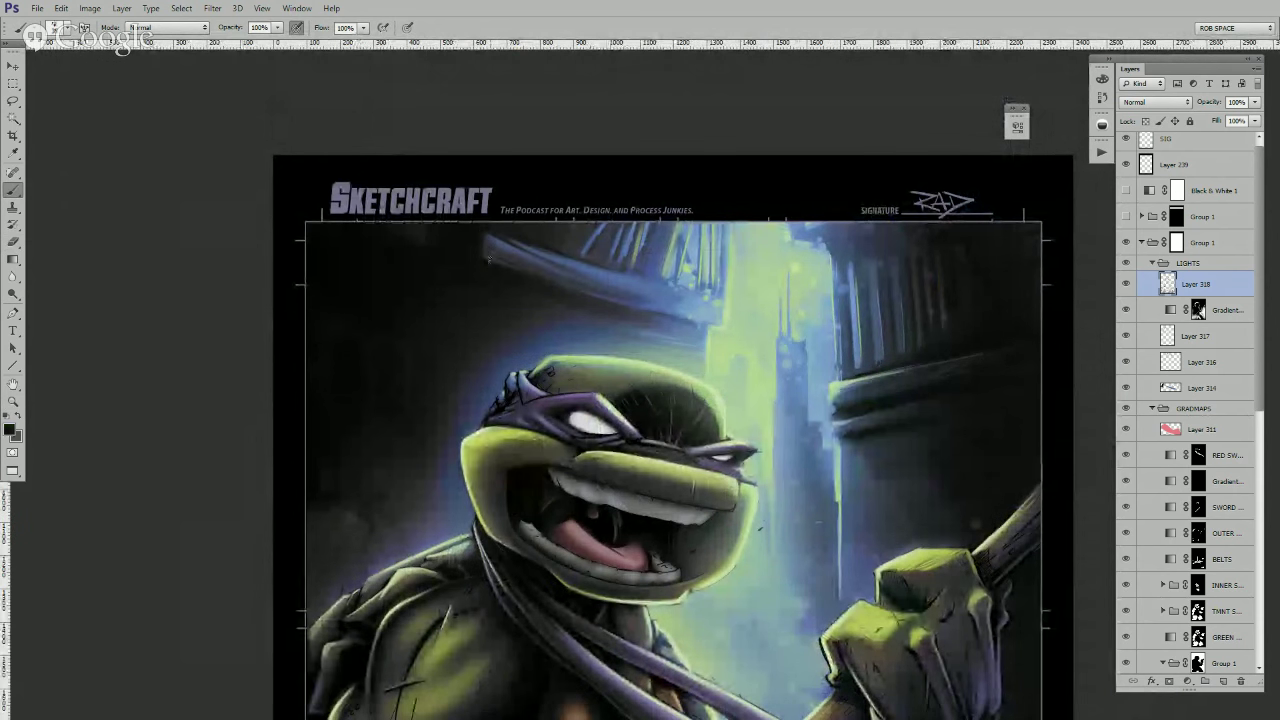
pyautogui.rightClick(523, 333)
pyautogui.doubleClick(528, 348)
pyautogui.moveTo(494, 244); pyautogui.dragTo(489, 236)
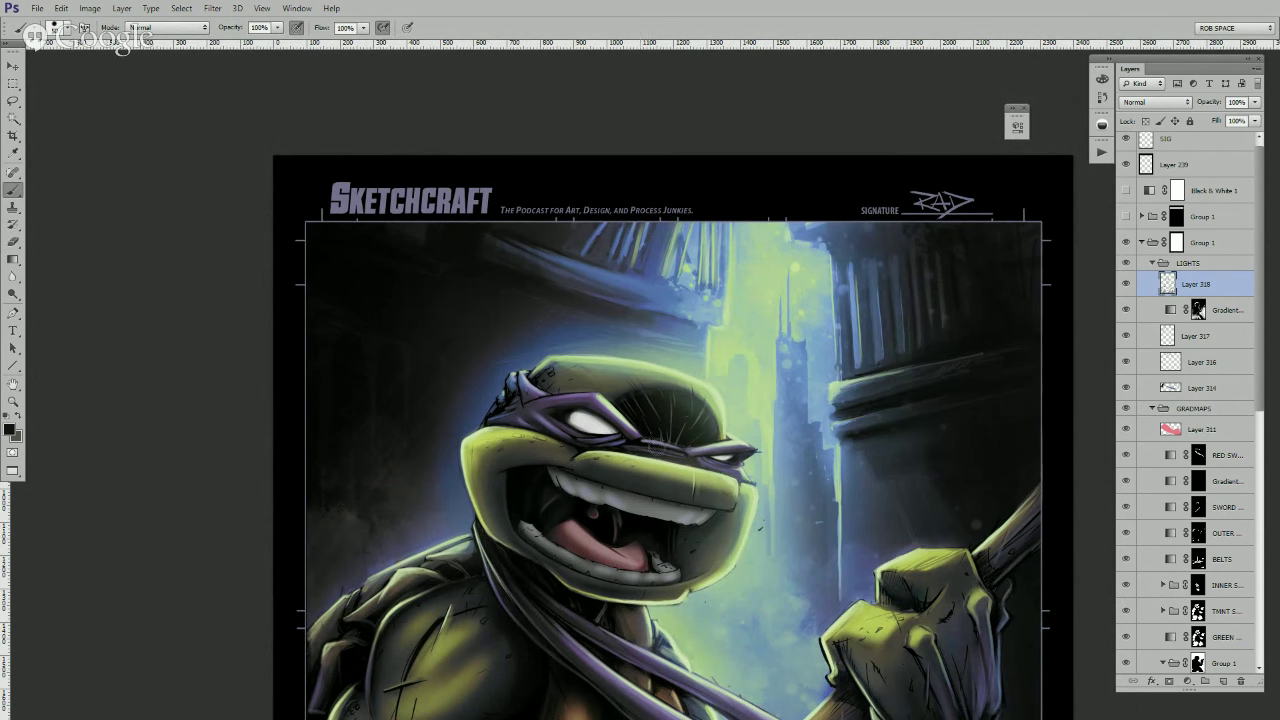
# - Sample blues from the glow beside the head and touch up the background behind the bandana knot
pyautogui.keyDown('alt'); pyautogui.click(532, 352); pyautogui.keyUp('alt')
pyautogui.keyDown('alt'); pyautogui.click(524, 344); pyautogui.keyUp('alt')
pyautogui.keyDown('alt'); pyautogui.click(522, 366); pyautogui.keyUp('alt')
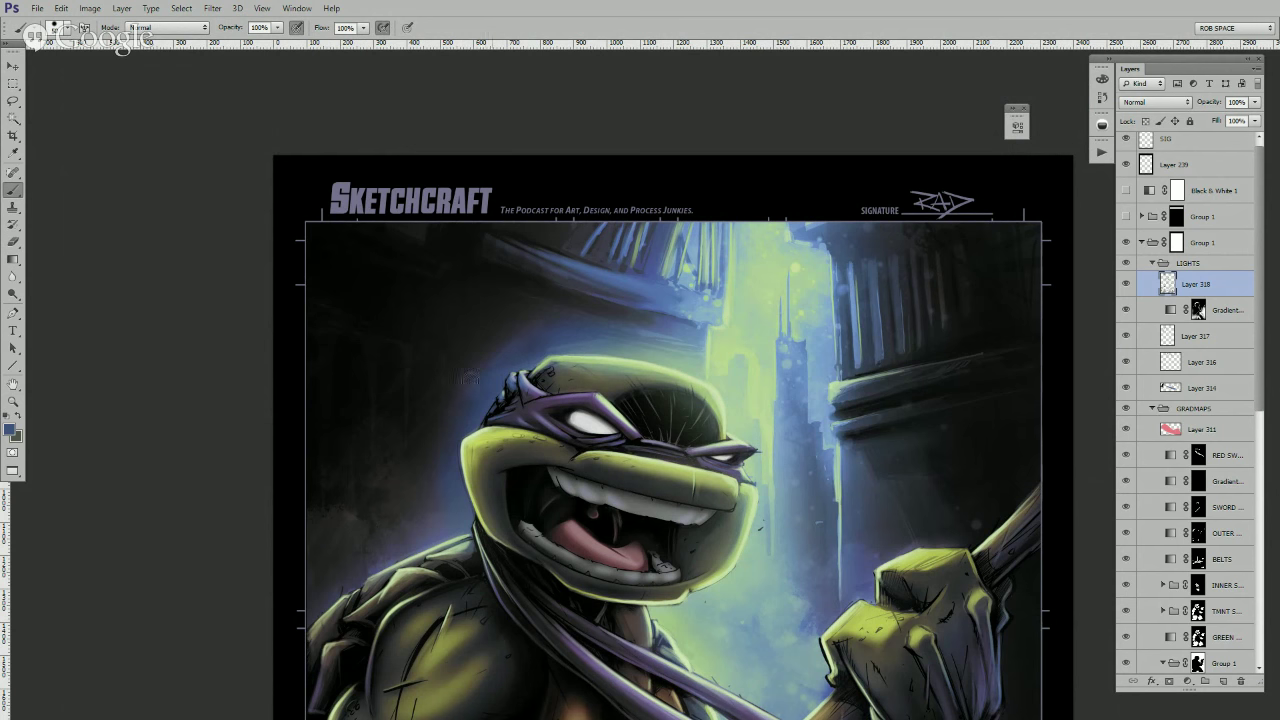
# - Switch to the AirSoft brush and add soft glow around the head using sampled blue and pale green
pyautogui.rightClick(508, 392)
pyautogui.doubleClick(562, 413)
pyautogui.keyDown('alt'); pyautogui.click(556, 338); pyautogui.keyUp('alt')
pyautogui.moveTo(891, 534); pyautogui.dragTo(880, 535)
pyautogui.keyDown('alt'); pyautogui.click(595, 366); pyautogui.keyUp('alt')
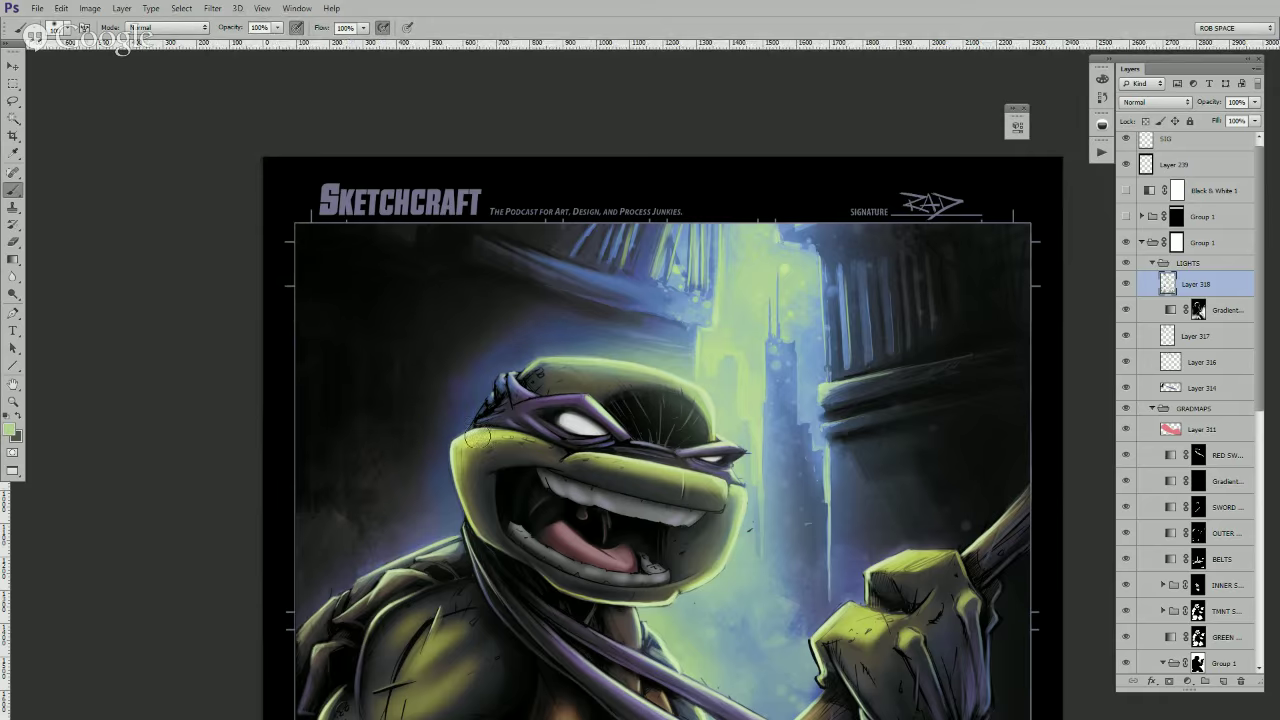
# - Inspect the poster from head to legs, then review the whole composition at a reduced size
pyautogui.moveTo(720, 484); pyautogui.dragTo(685, 454)
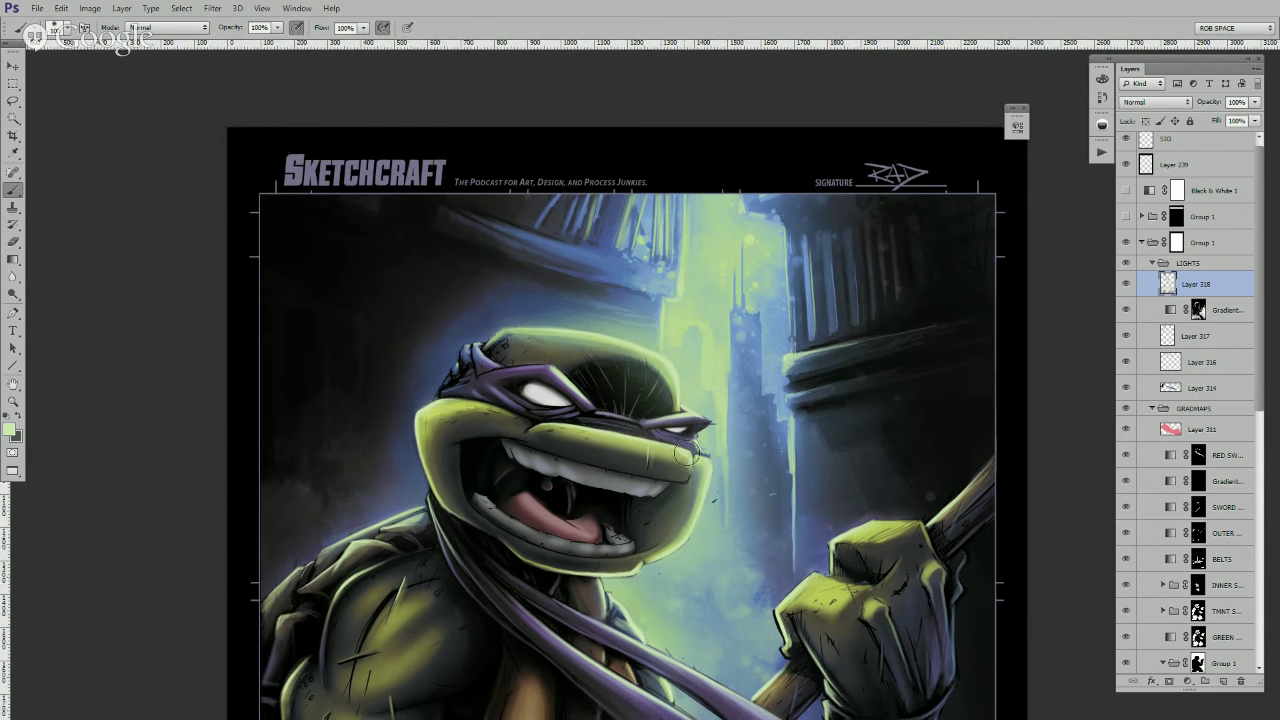
pyautogui.moveTo(775, 368); pyautogui.dragTo(750, 382)
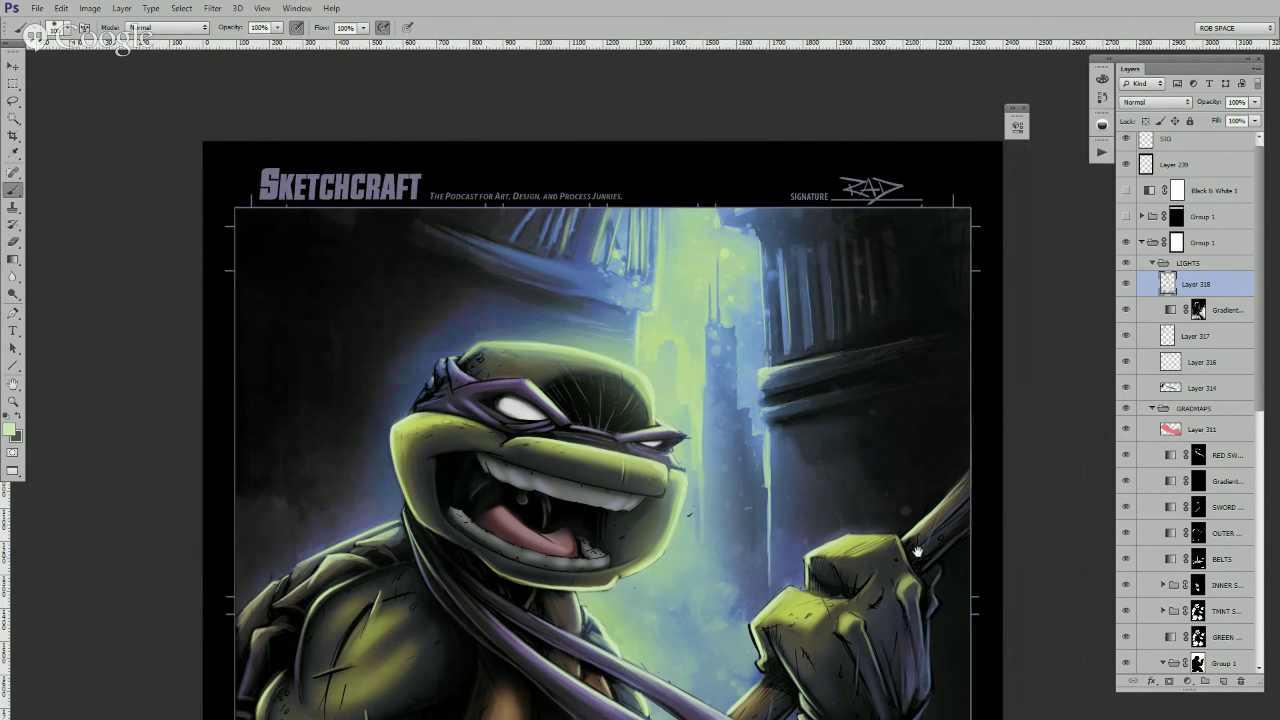
pyautogui.moveTo(918, 552); pyautogui.dragTo(911, 439)
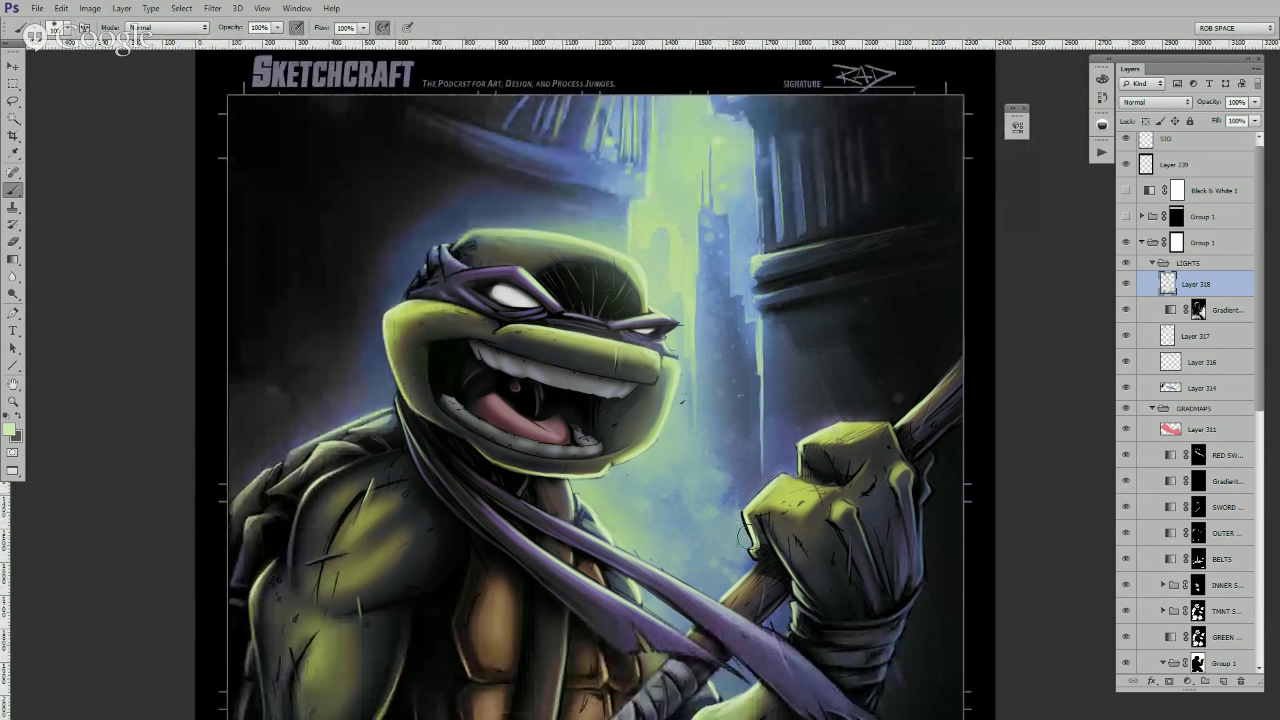
pyautogui.moveTo(744, 537); pyautogui.dragTo(741, 370)
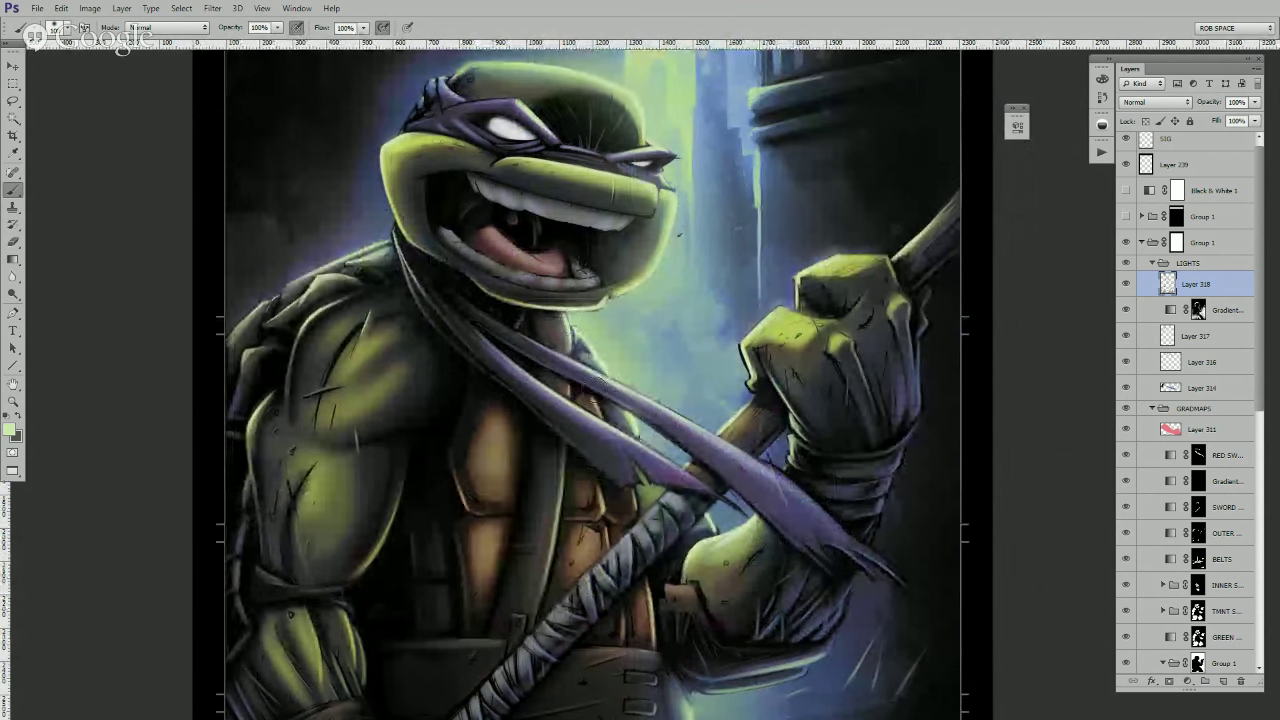
pyautogui.moveTo(605, 368); pyautogui.dragTo(698, 348)
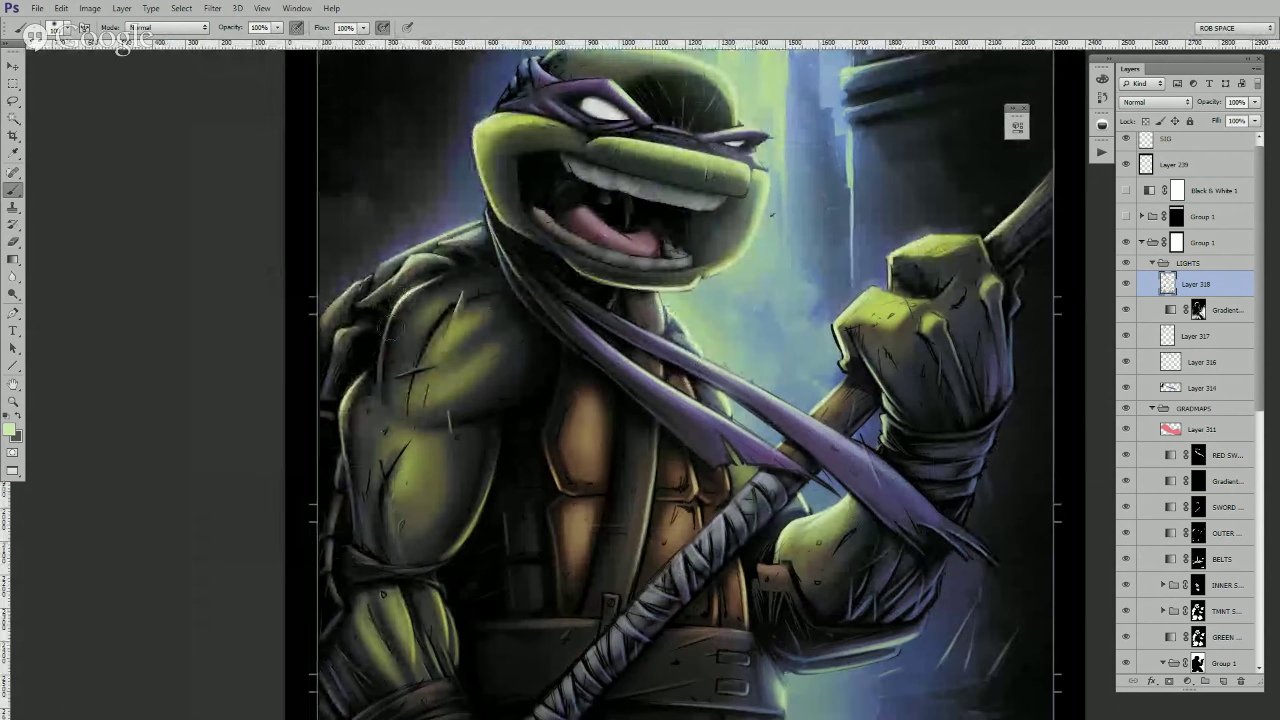
pyautogui.moveTo(366, 470); pyautogui.dragTo(391, 274)
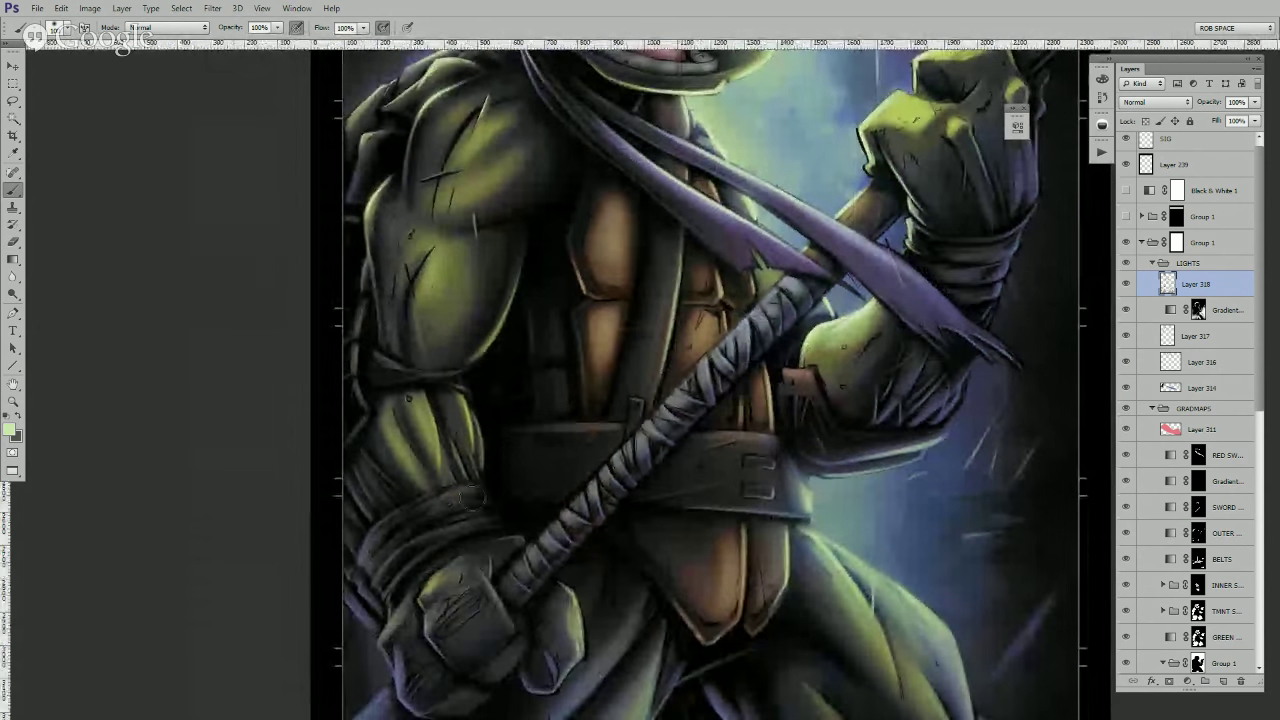
pyautogui.moveTo(469, 511); pyautogui.dragTo(455, 319)
pyautogui.moveTo(820, 577); pyautogui.dragTo(645, 629)
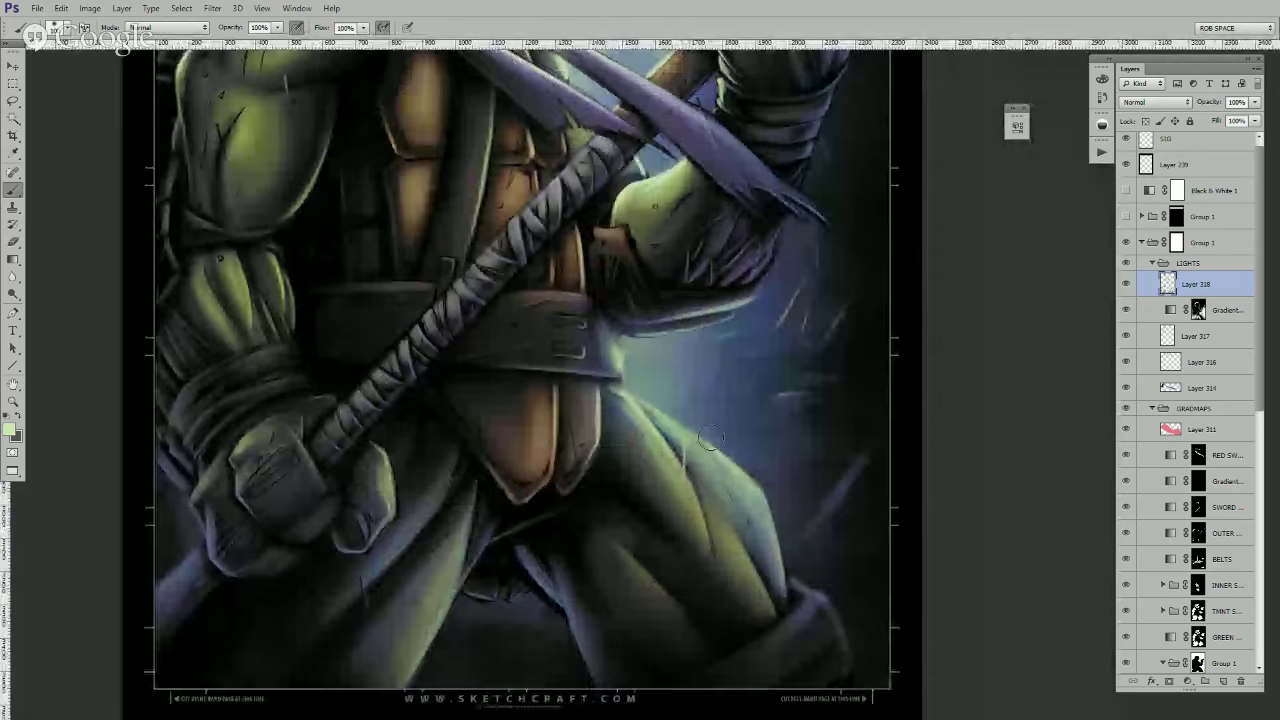
pyautogui.moveTo(734, 425); pyautogui.dragTo(697, 600)
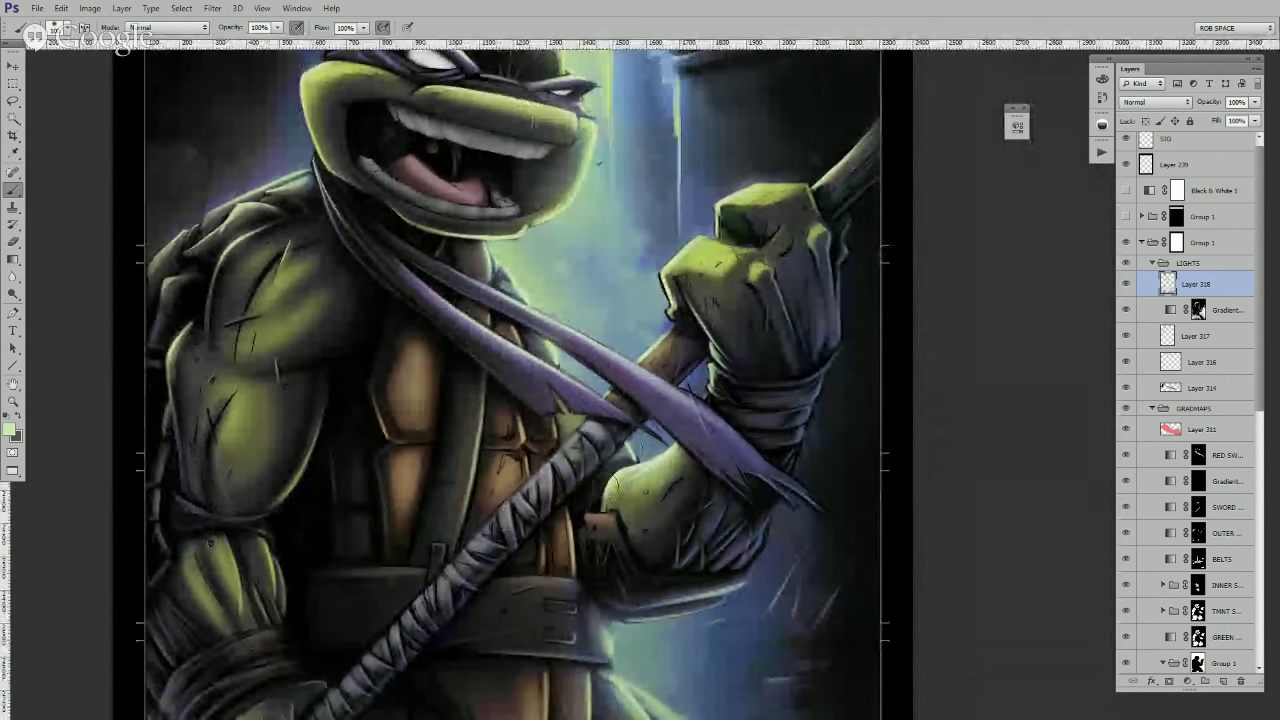
pyautogui.press('z')
pyautogui.keyDown('alt'); pyautogui.click(650, 446); pyautogui.keyUp('alt')
pyautogui.keyDown('alt'); pyautogui.click(652, 462); pyautogui.keyUp('alt')
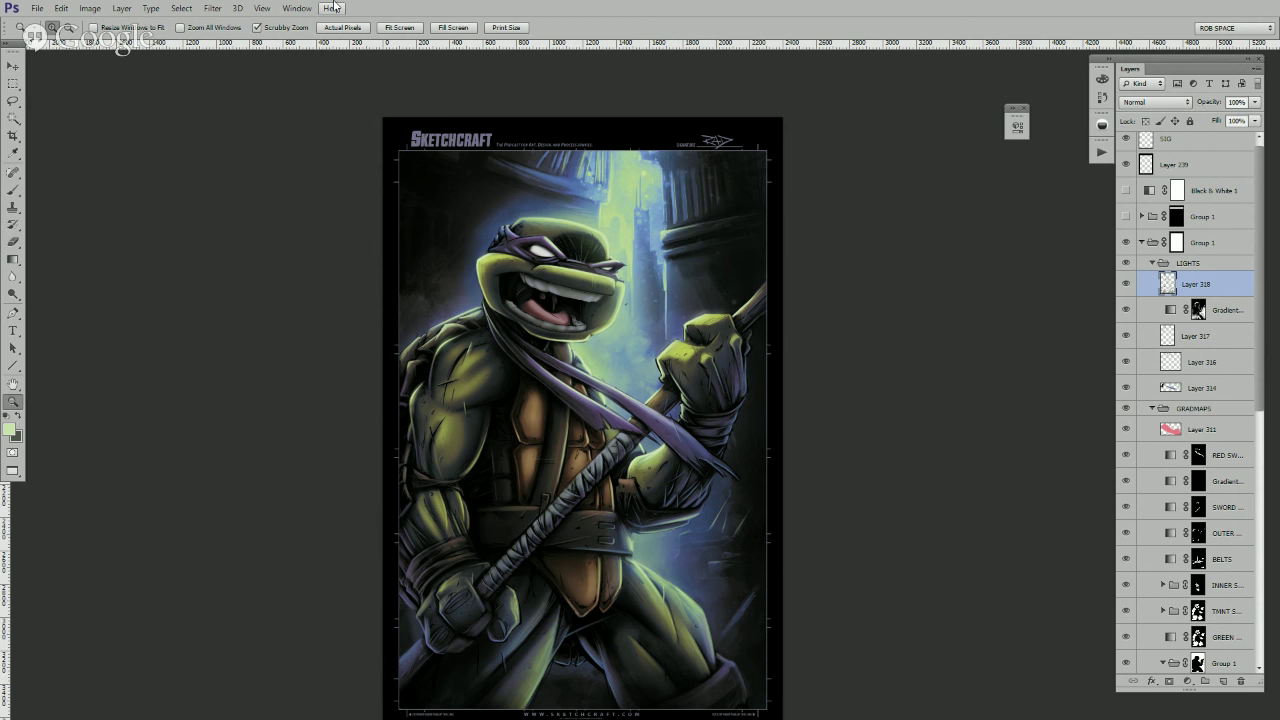
# - Set the Brush foreground colour to a pale blue for touching up highlights around the raised fist
pyautogui.click(747, 410)
pyautogui.press('b')
pyautogui.moveTo(684, 396); pyautogui.dragTo(688, 442)
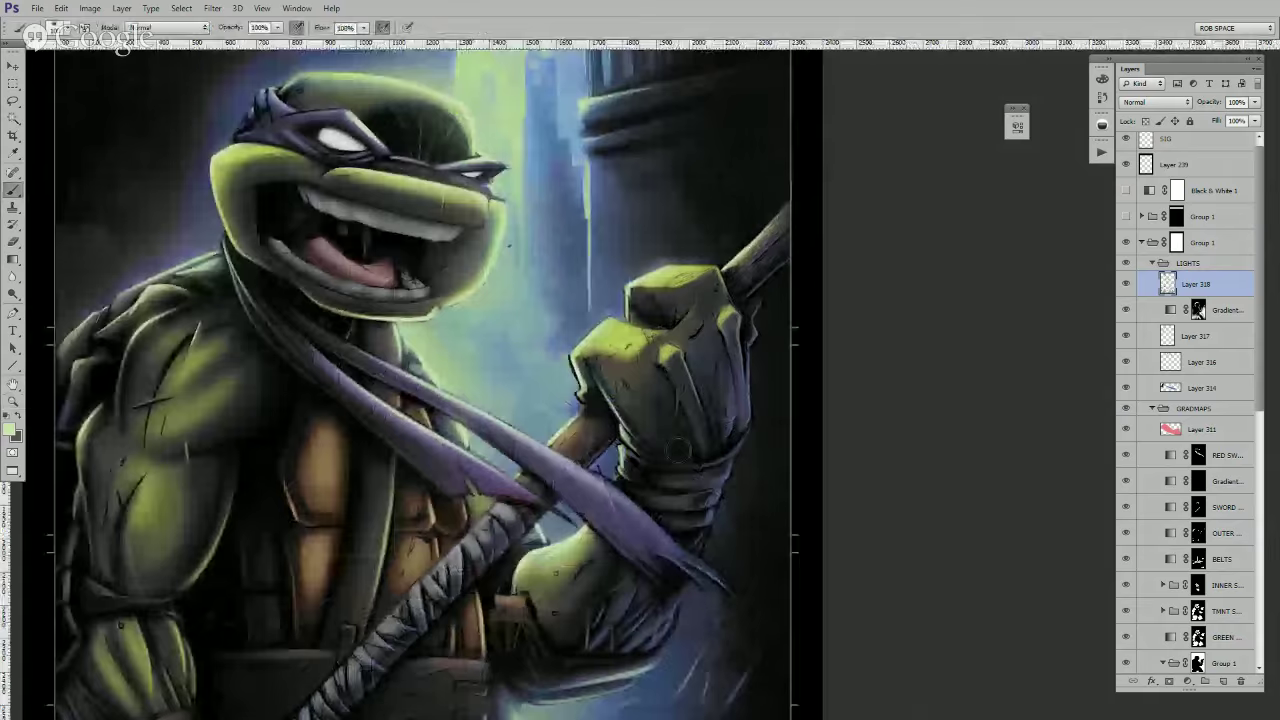
pyautogui.rightClick(686, 440)
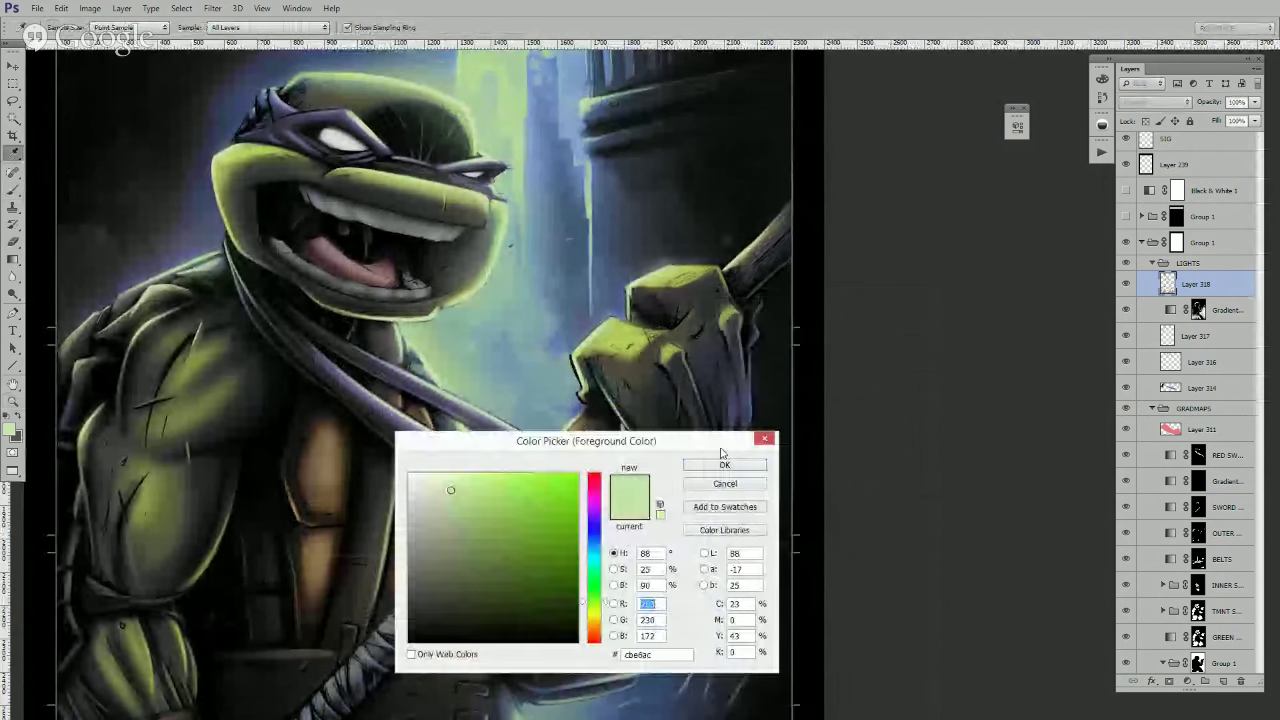
pyautogui.moveTo(607, 605); pyautogui.dragTo(607, 553)
pyautogui.click(702, 466)
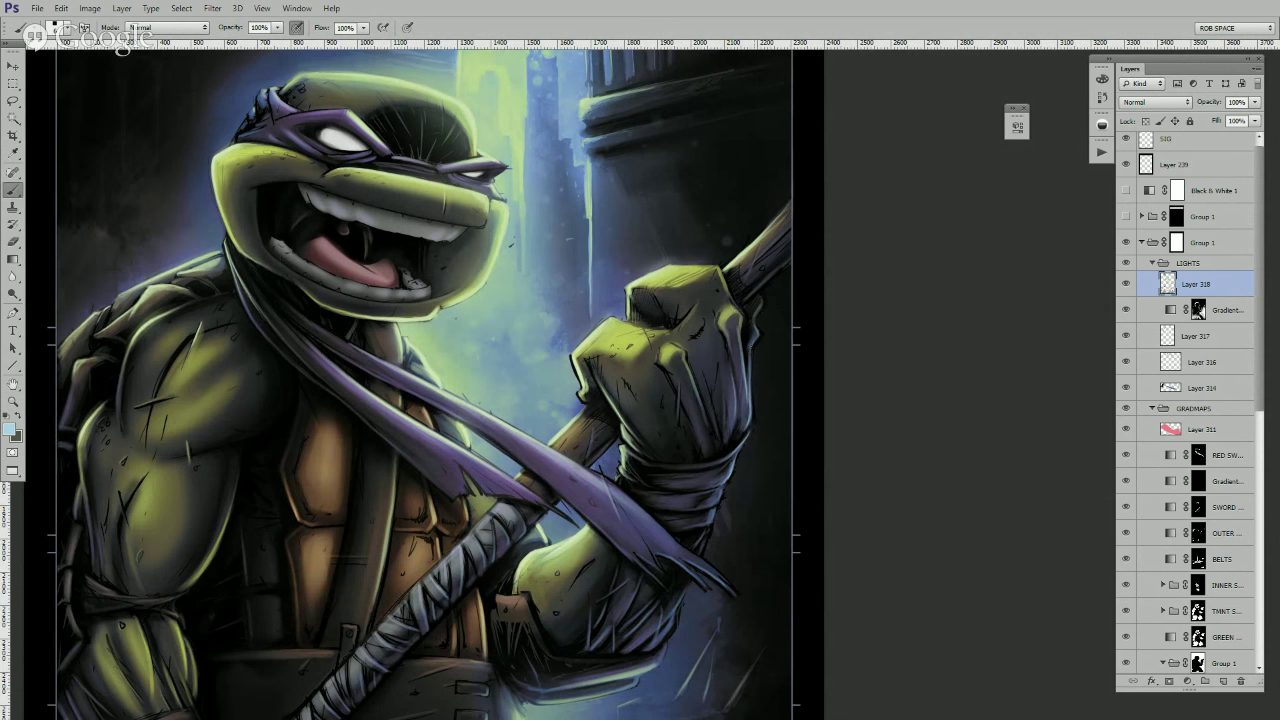
# - Paint fine pale blue rim highlights along the raised fist, its wrist wraps and the torn bandana tail
pyautogui.scroll(-1, 762, 421)
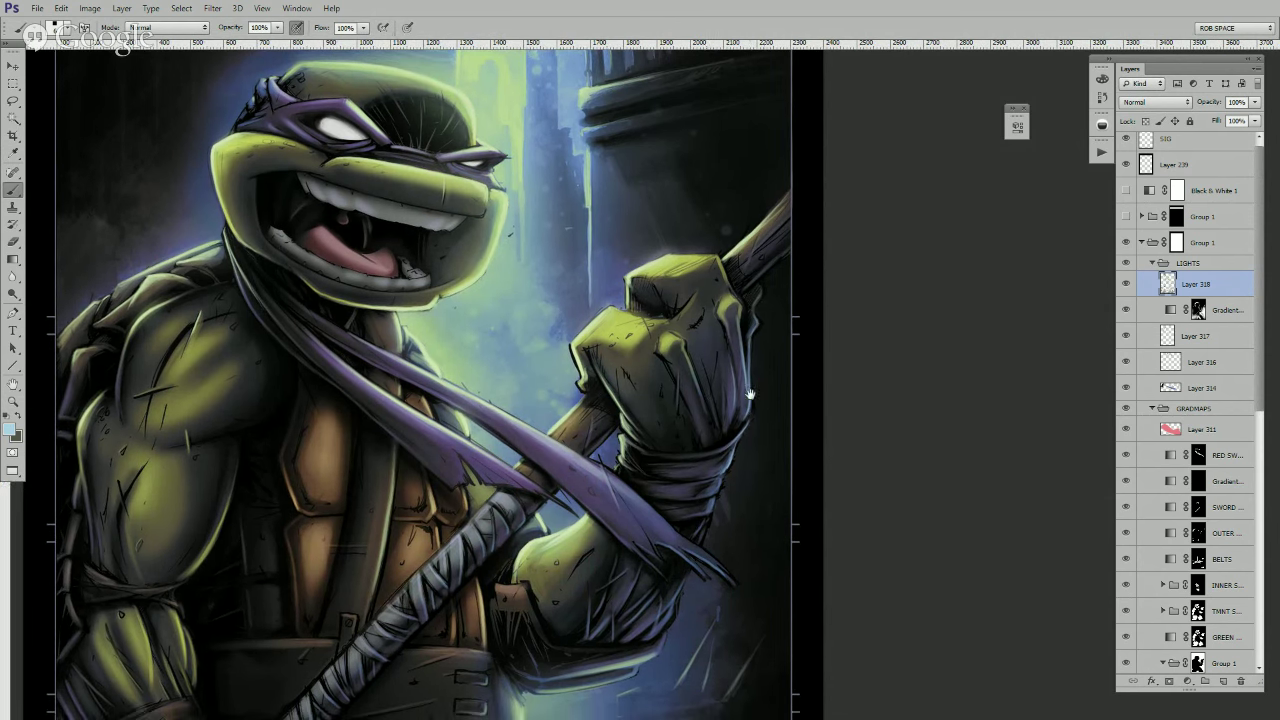
pyautogui.moveTo(769, 431); pyautogui.dragTo(779, 468)
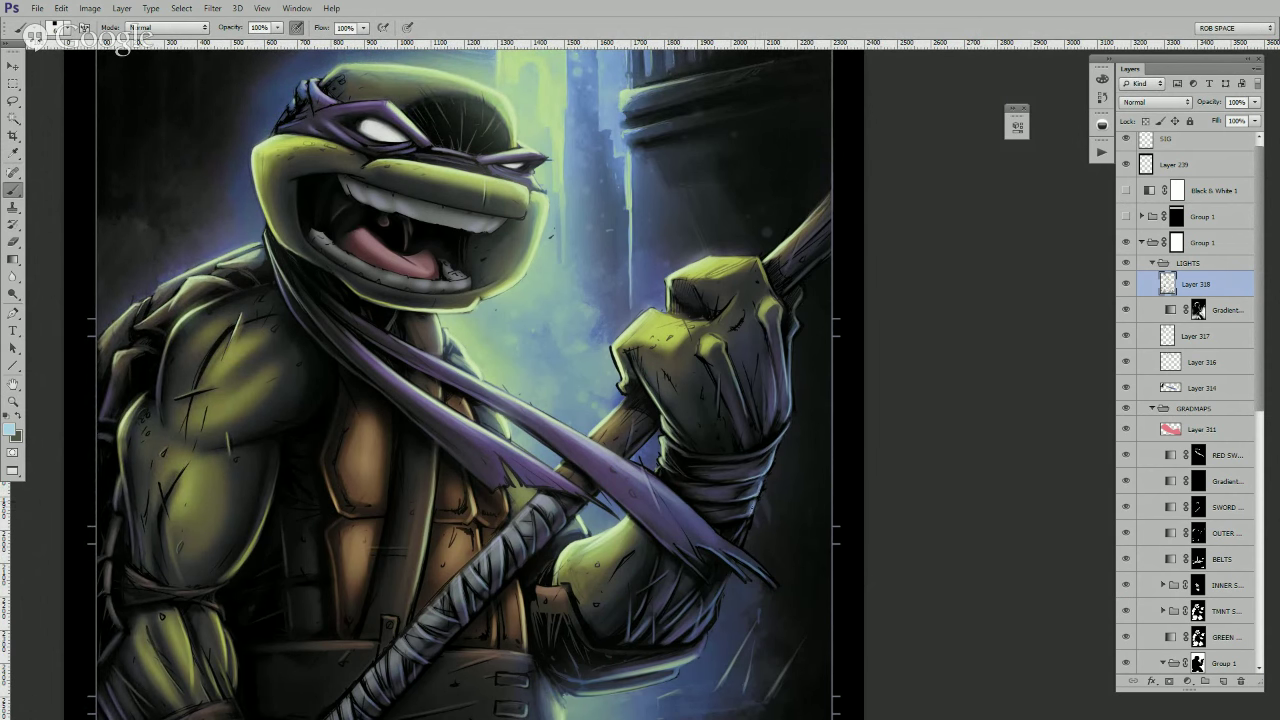
pyautogui.moveTo(801, 502); pyautogui.dragTo(818, 450)
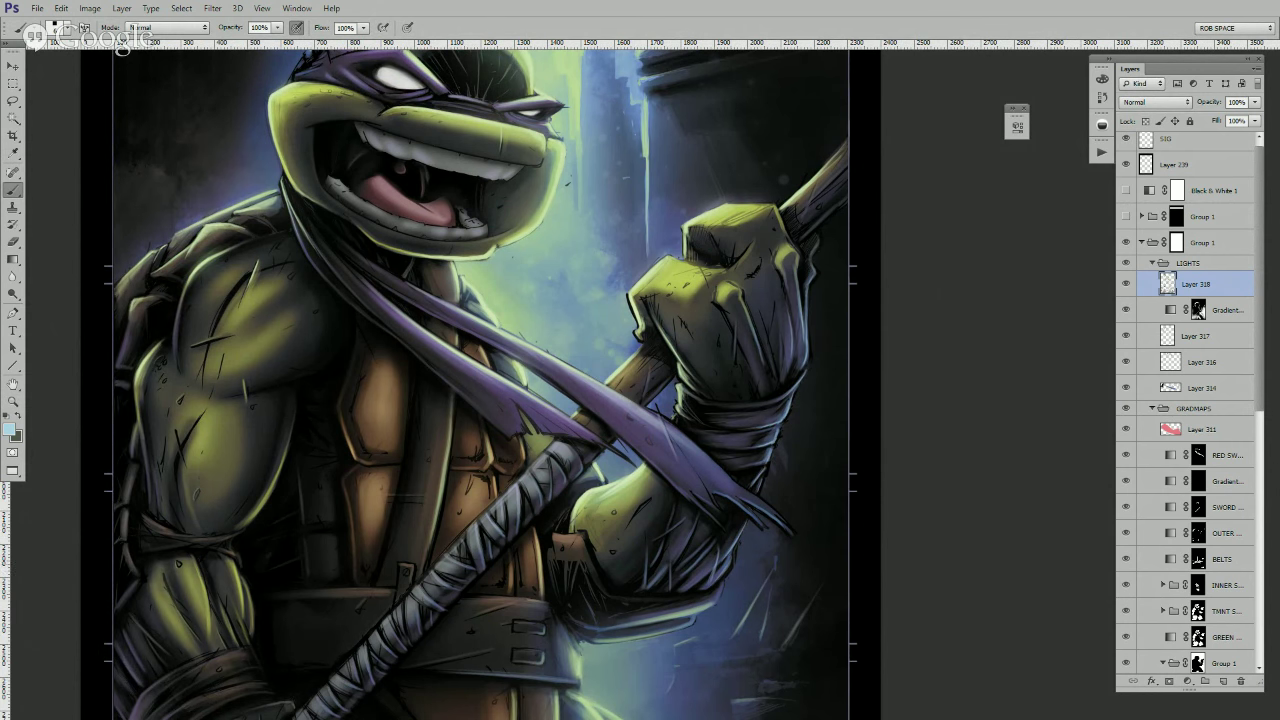
pyautogui.moveTo(761, 548); pyautogui.dragTo(791, 507)
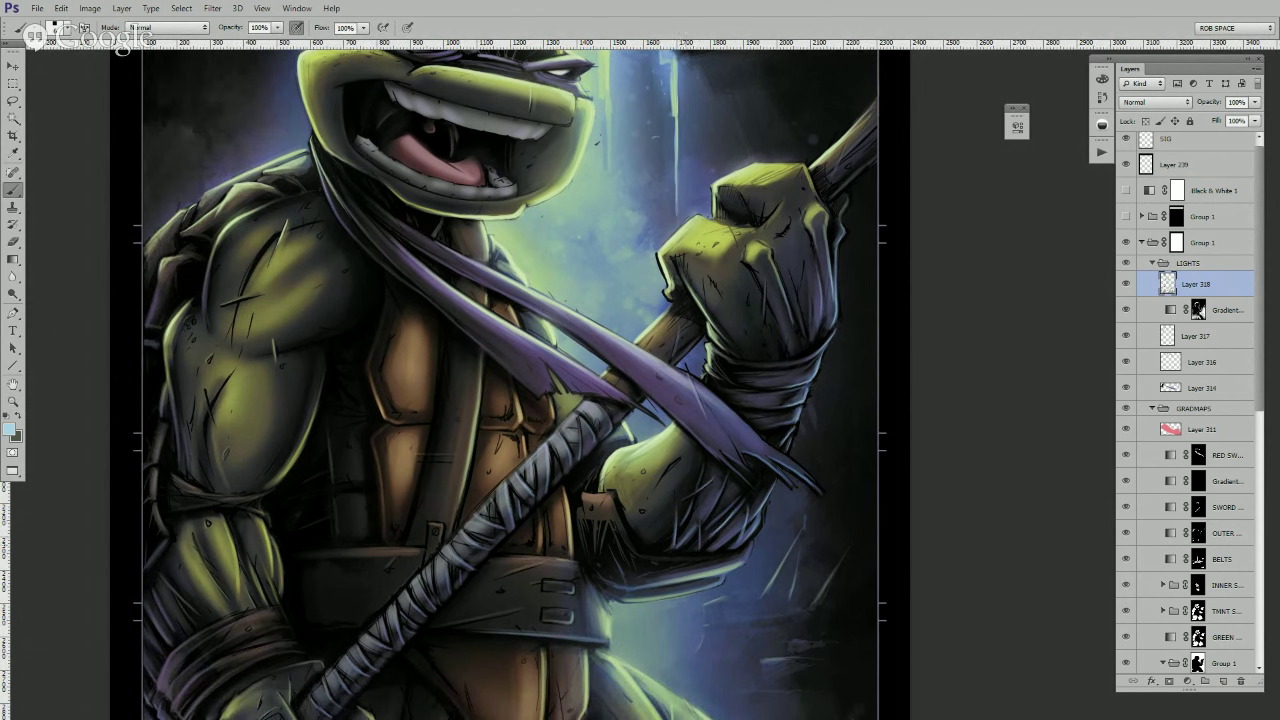
pyautogui.moveTo(780, 548); pyautogui.dragTo(792, 520)
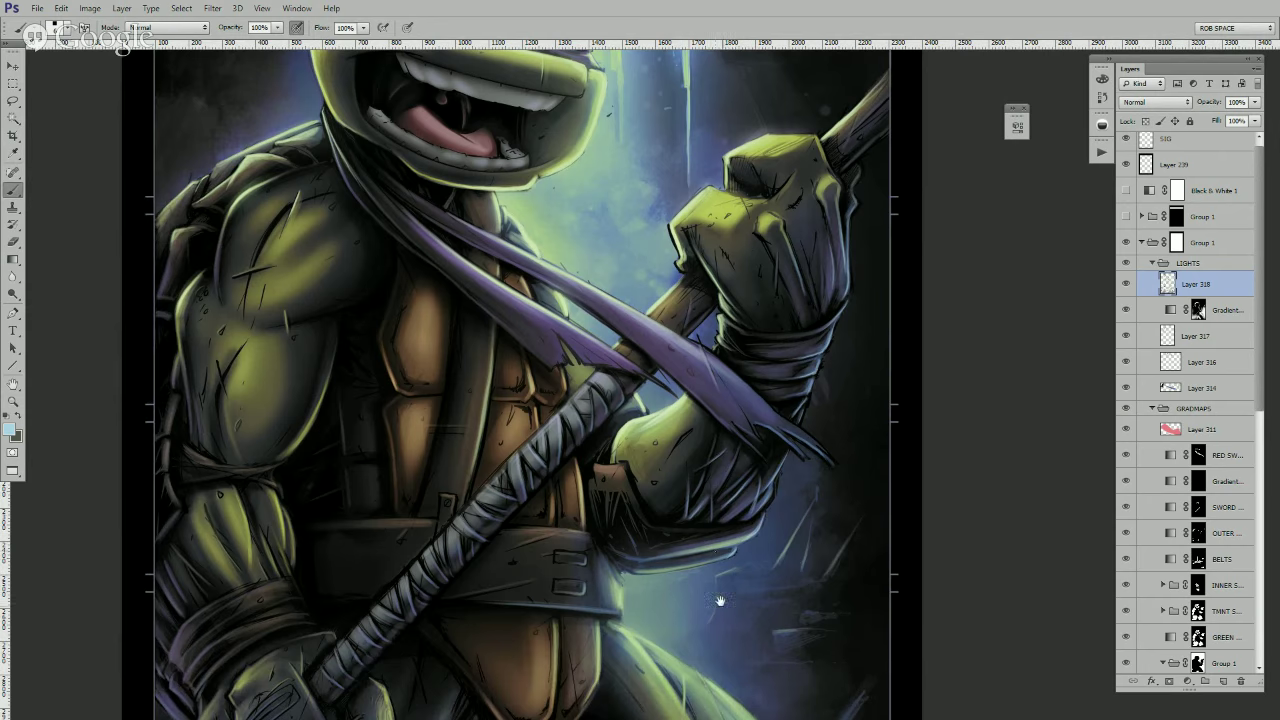
# - Add pale blue rim light along the inner edges of the legs below the belt
pyautogui.moveTo(723, 603); pyautogui.dragTo(803, 449)
pyautogui.moveTo(629, 610)
pyautogui.mouseDown()
pyautogui.moveTo(706, 537)
pyautogui.moveTo(735, 453)
pyautogui.mouseUp()
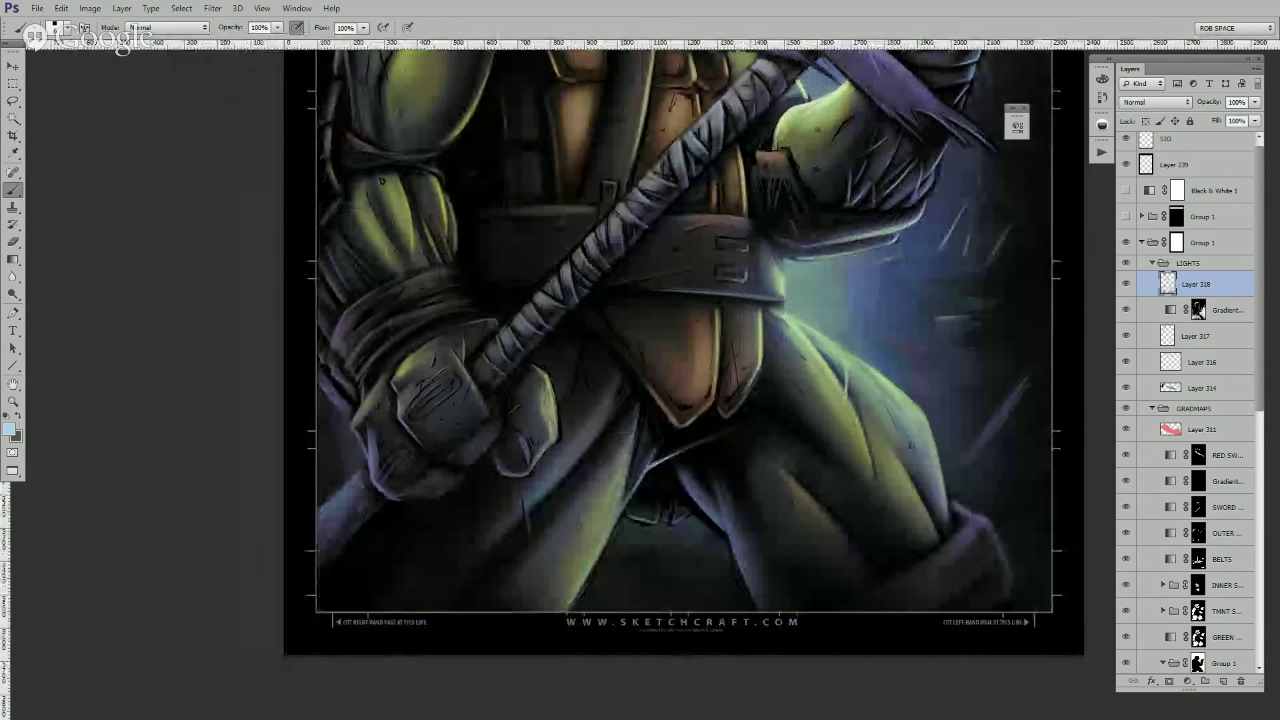
pyautogui.moveTo(810, 592); pyautogui.dragTo(730, 570)
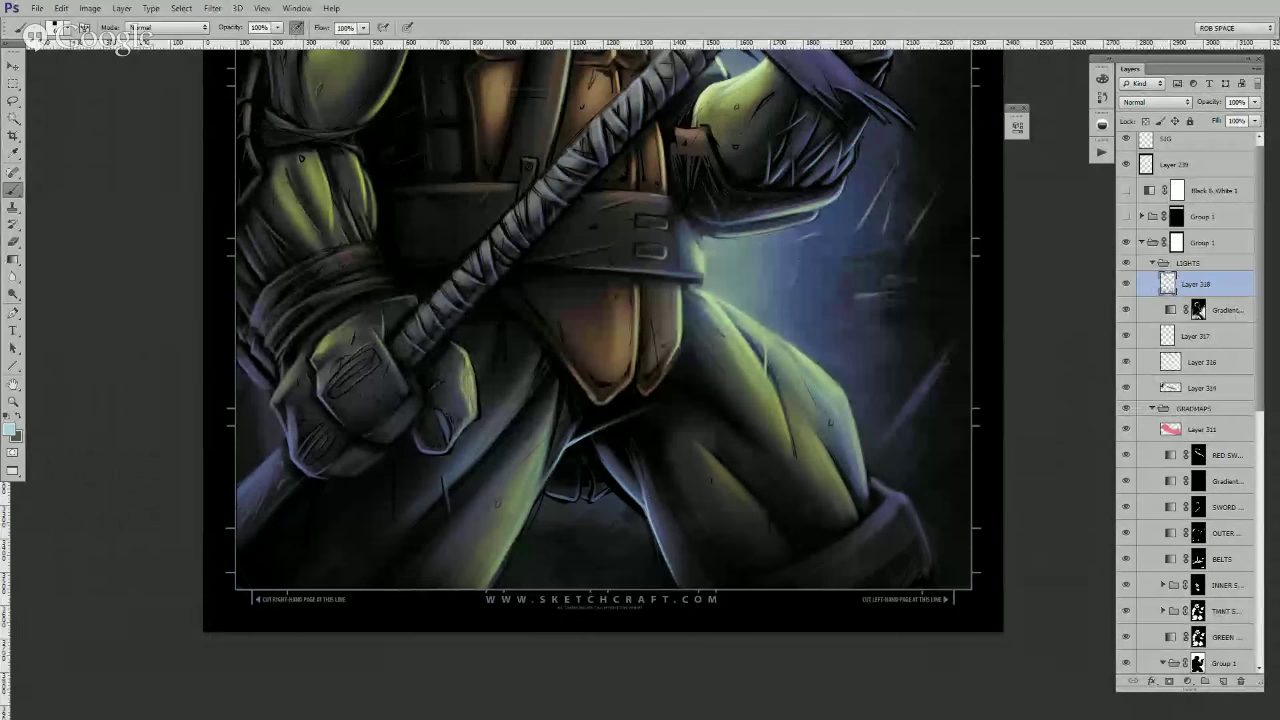
pyautogui.moveTo(899, 497); pyautogui.dragTo(709, 506)
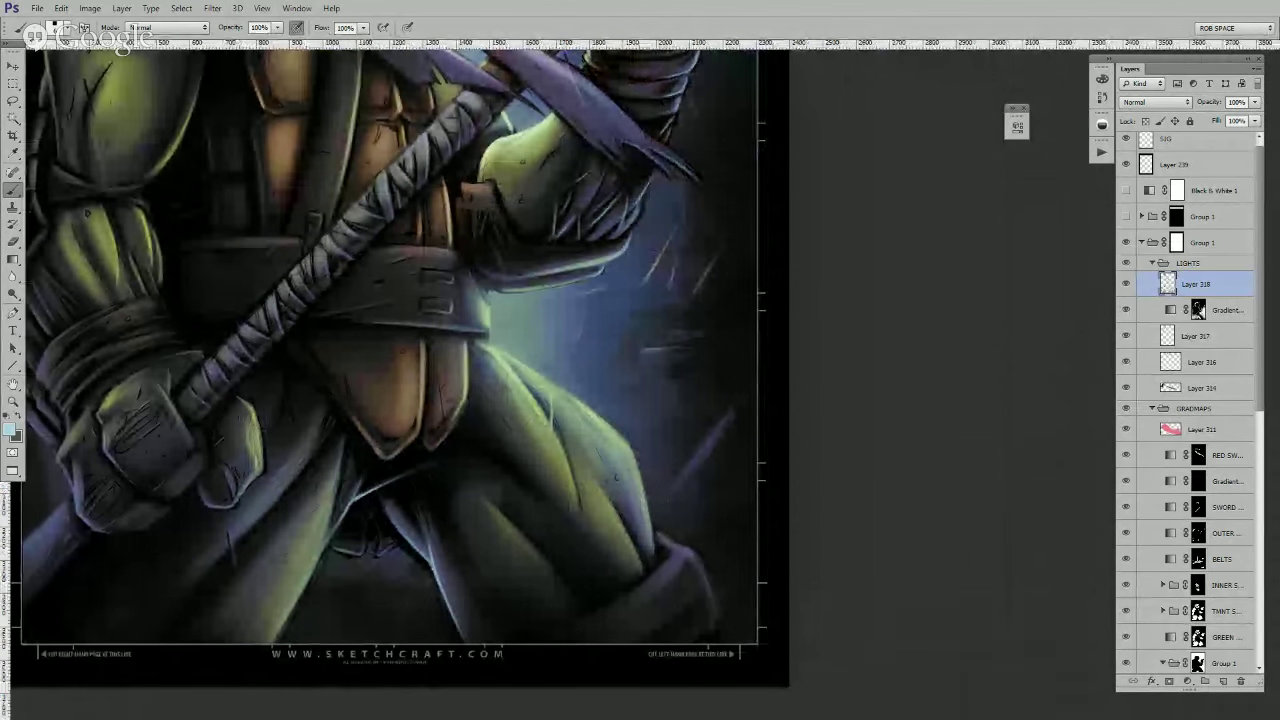
pyautogui.moveTo(650, 426); pyautogui.dragTo(655, 471)
pyautogui.moveTo(277, 483); pyautogui.dragTo(497, 474)
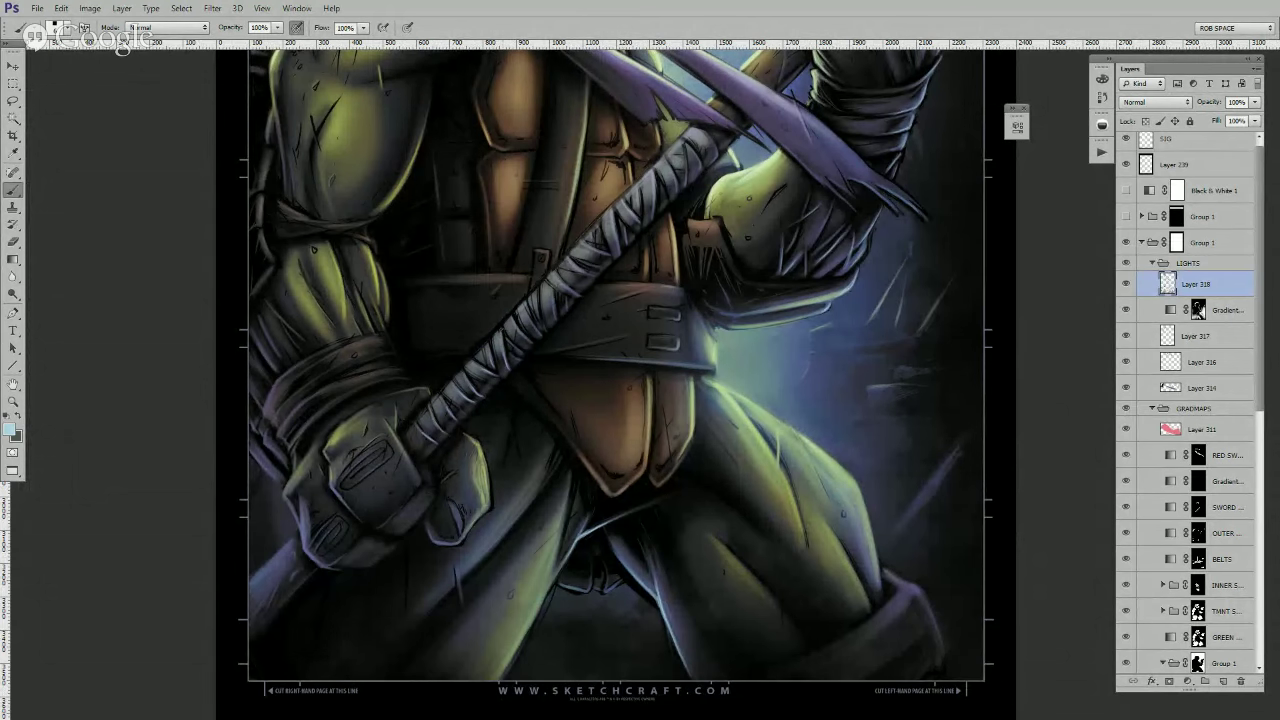
pyautogui.moveTo(566, 322); pyautogui.dragTo(521, 364)
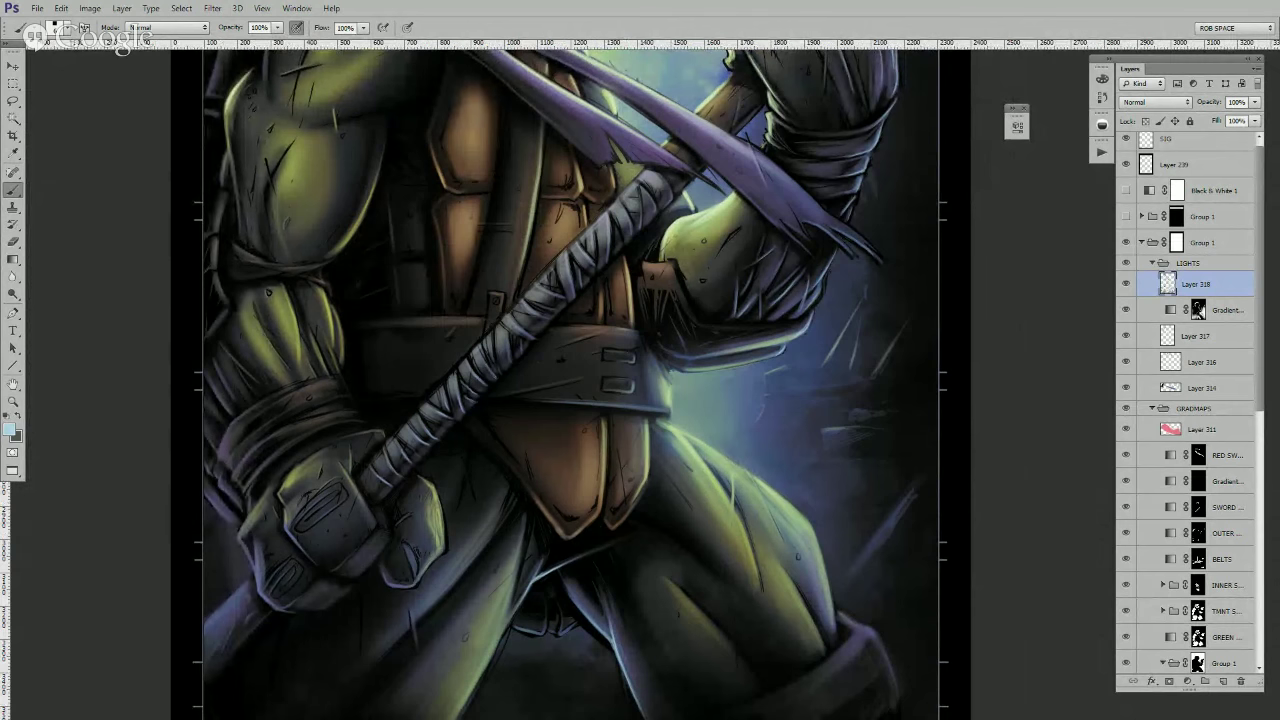
# - Examine the wrapped staff, belt, bent elbow and crossing bandana tails up close
pyautogui.keyDown('ctrl'); pyautogui.click(544, 321); pyautogui.keyUp('ctrl')
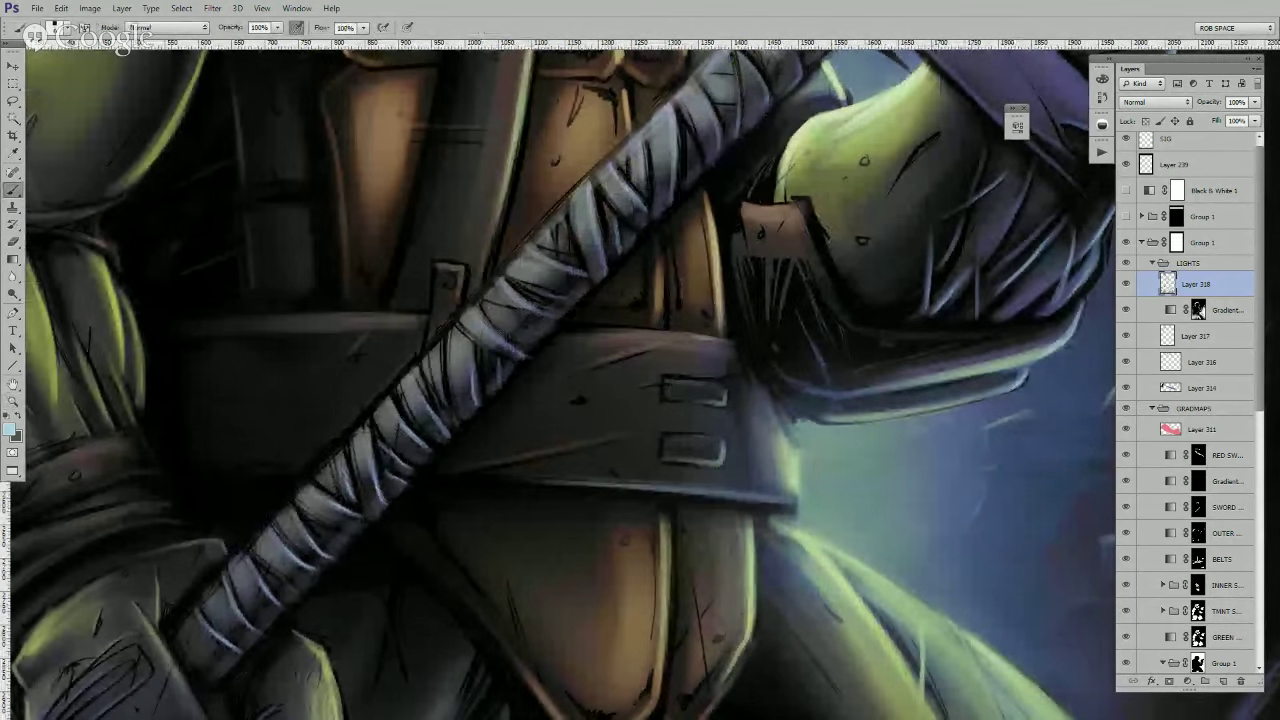
pyautogui.moveTo(632, 361); pyautogui.dragTo(503, 520)
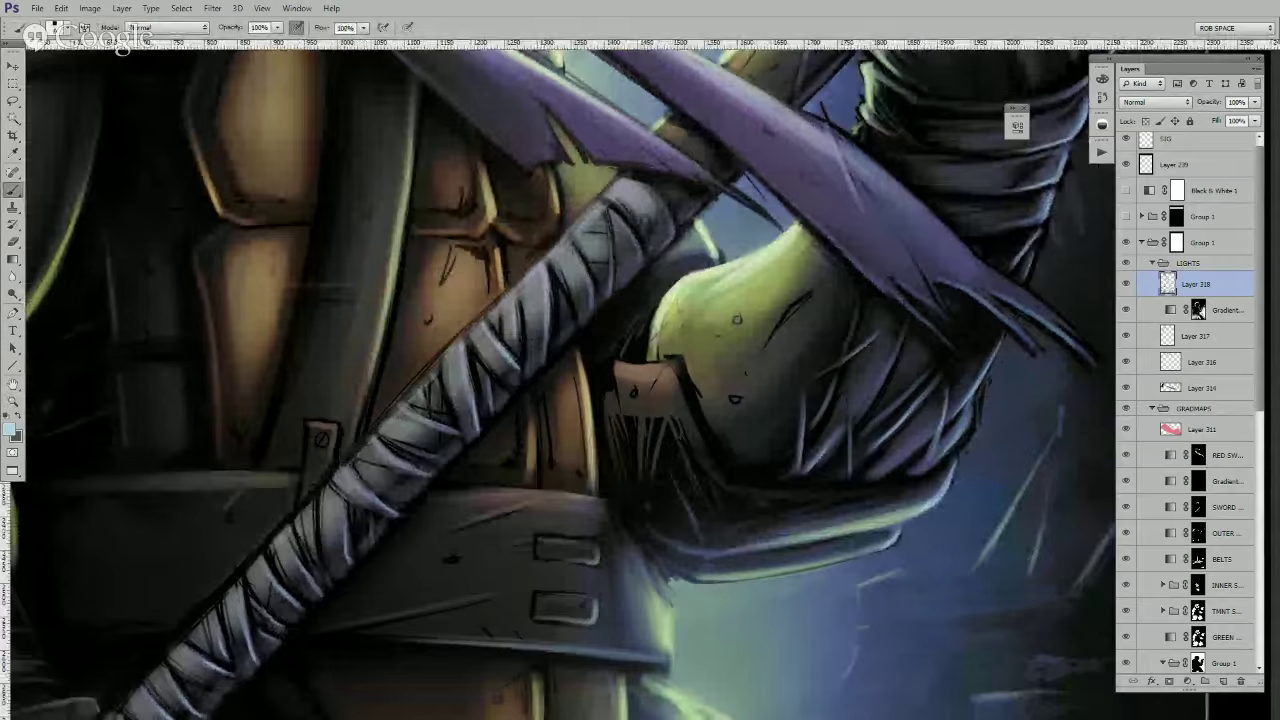
pyautogui.moveTo(598, 272); pyautogui.dragTo(581, 314)
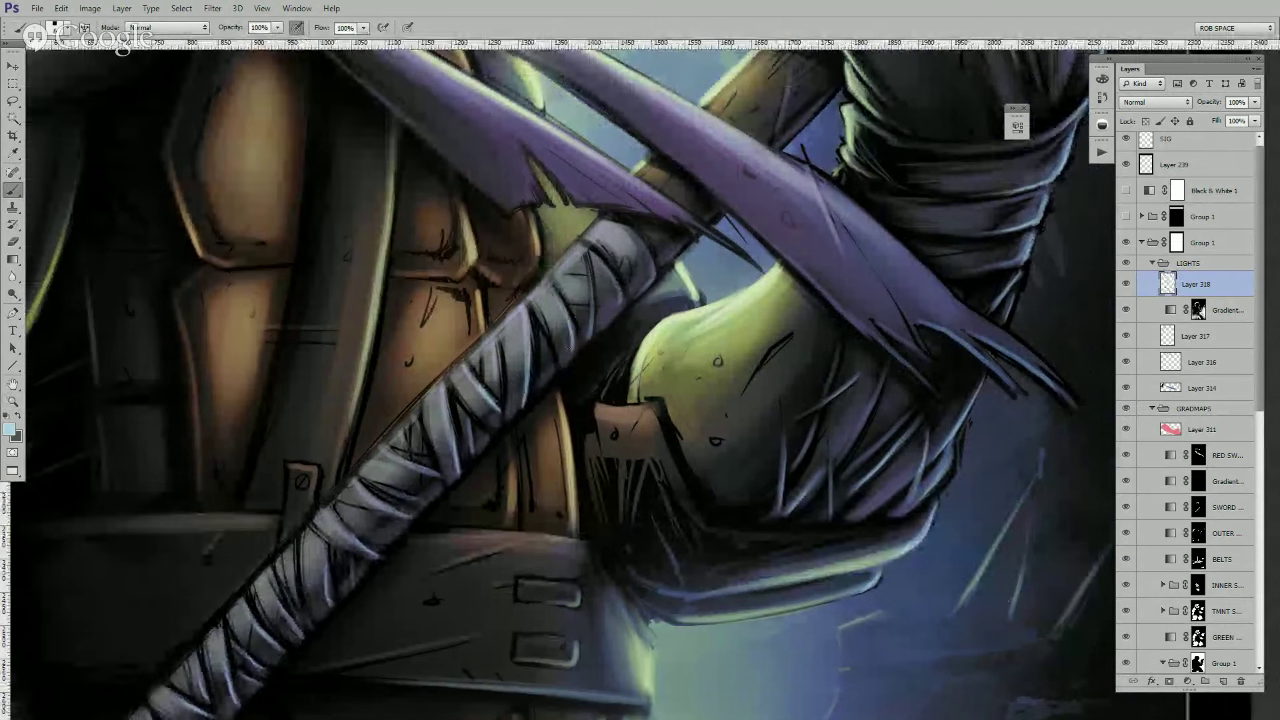
pyautogui.press('z')
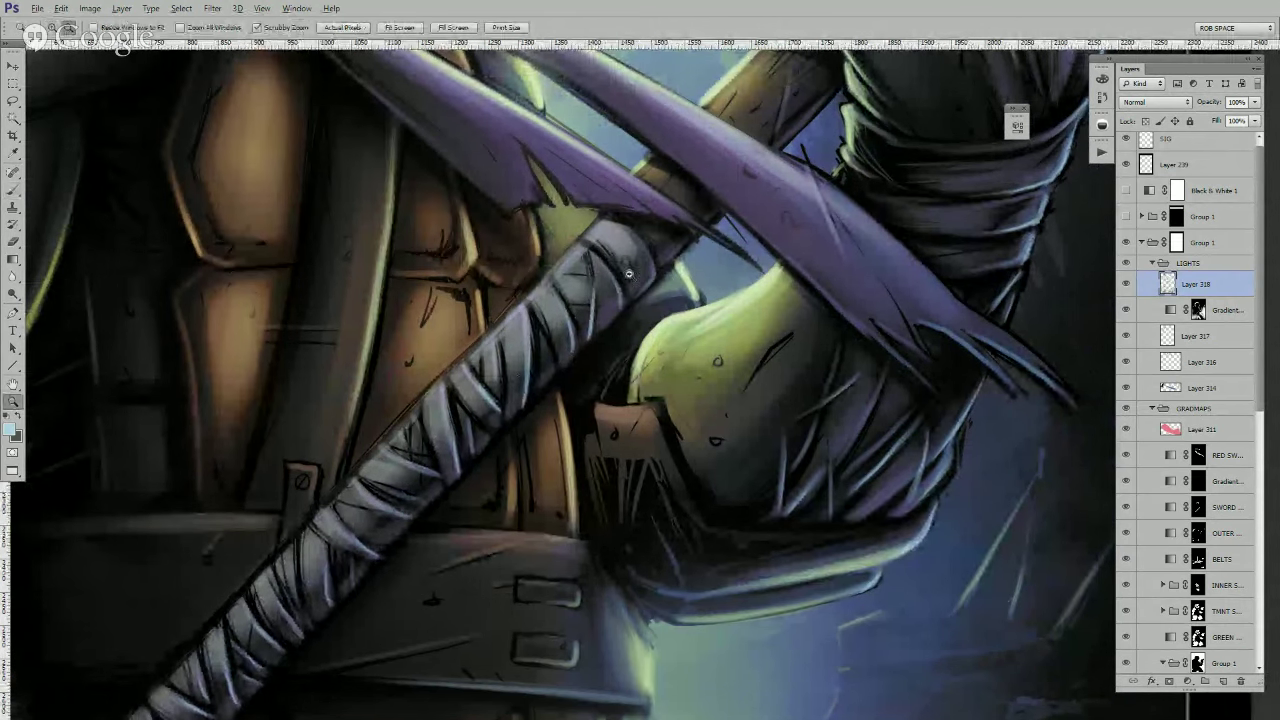
pyautogui.keyDown('alt'); pyautogui.click(626, 271); pyautogui.keyUp('alt')
pyautogui.keyDown('alt'); pyautogui.click(626, 271); pyautogui.keyUp('alt')
pyautogui.keyDown('alt'); pyautogui.click(626, 271); pyautogui.keyUp('alt')
pyautogui.click(613, 227)
pyautogui.click(613, 227)
pyautogui.press('b')
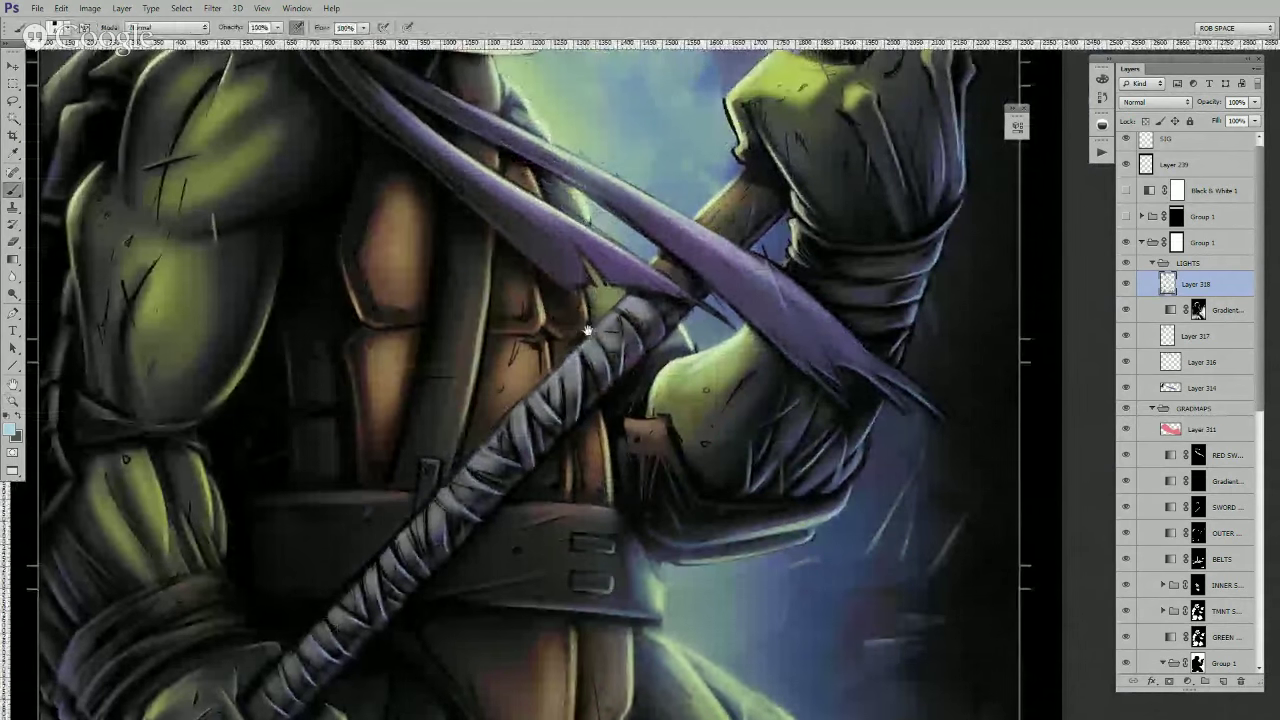
# - Brush pale blue highlights along the edge of the bandana tail where it drapes below the jaw
pyautogui.moveTo(606, 226); pyautogui.dragTo(625, 384)
pyautogui.moveTo(309, 187); pyautogui.dragTo(361, 255)
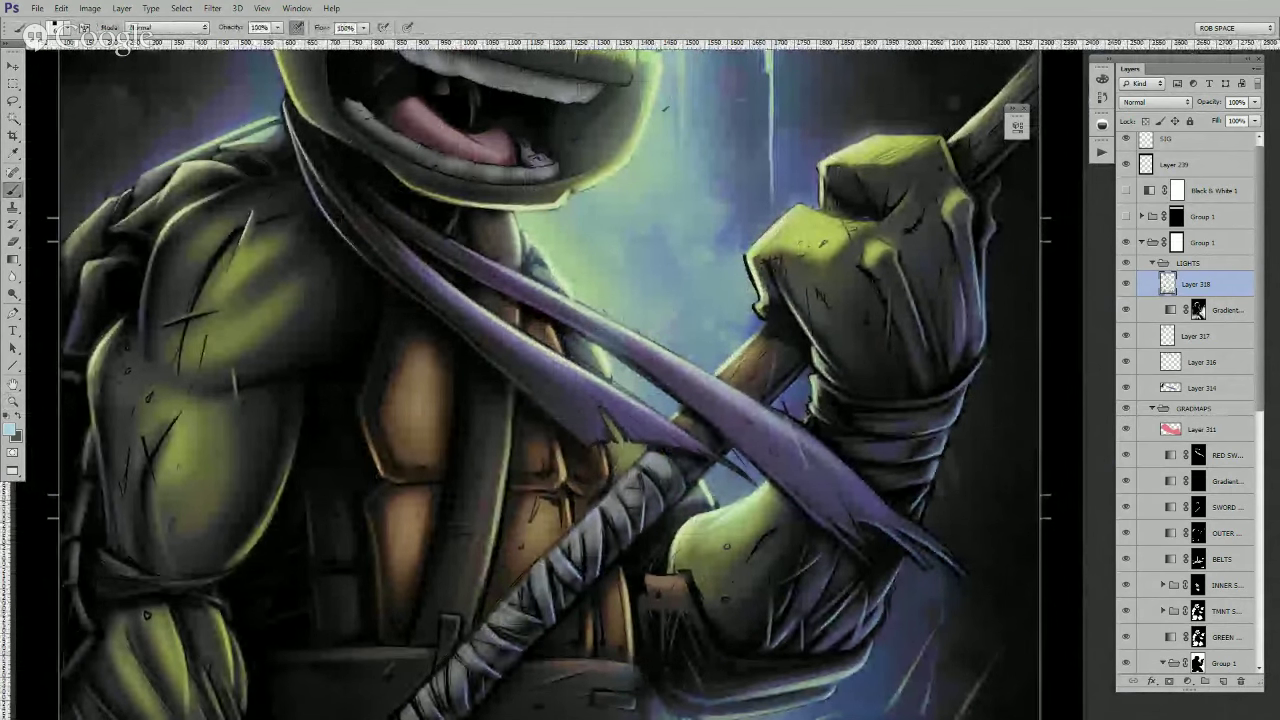
pyautogui.moveTo(341, 211); pyautogui.dragTo(382, 259)
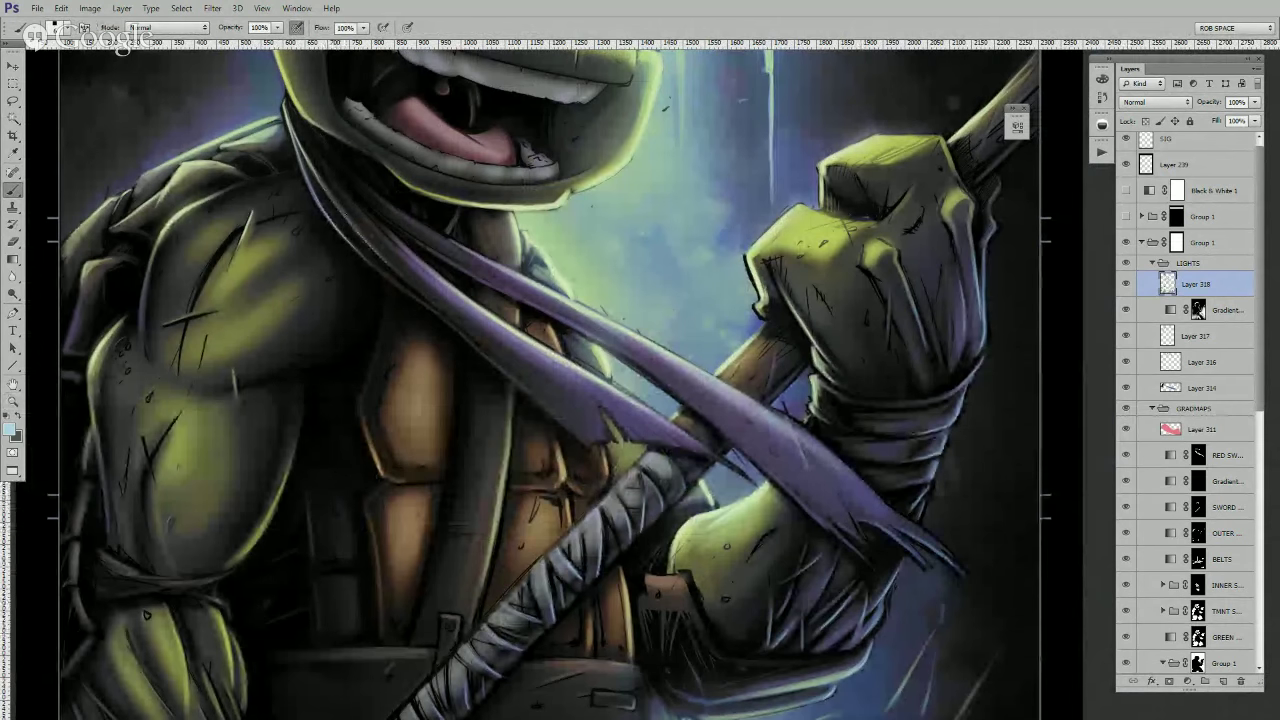
# - Paint pale blue rim highlights along the knuckle and finger edges of the lower fist gripping the staff
pyautogui.press('z')
pyautogui.keyDown('alt'); pyautogui.click(609, 350); pyautogui.keyUp('alt')
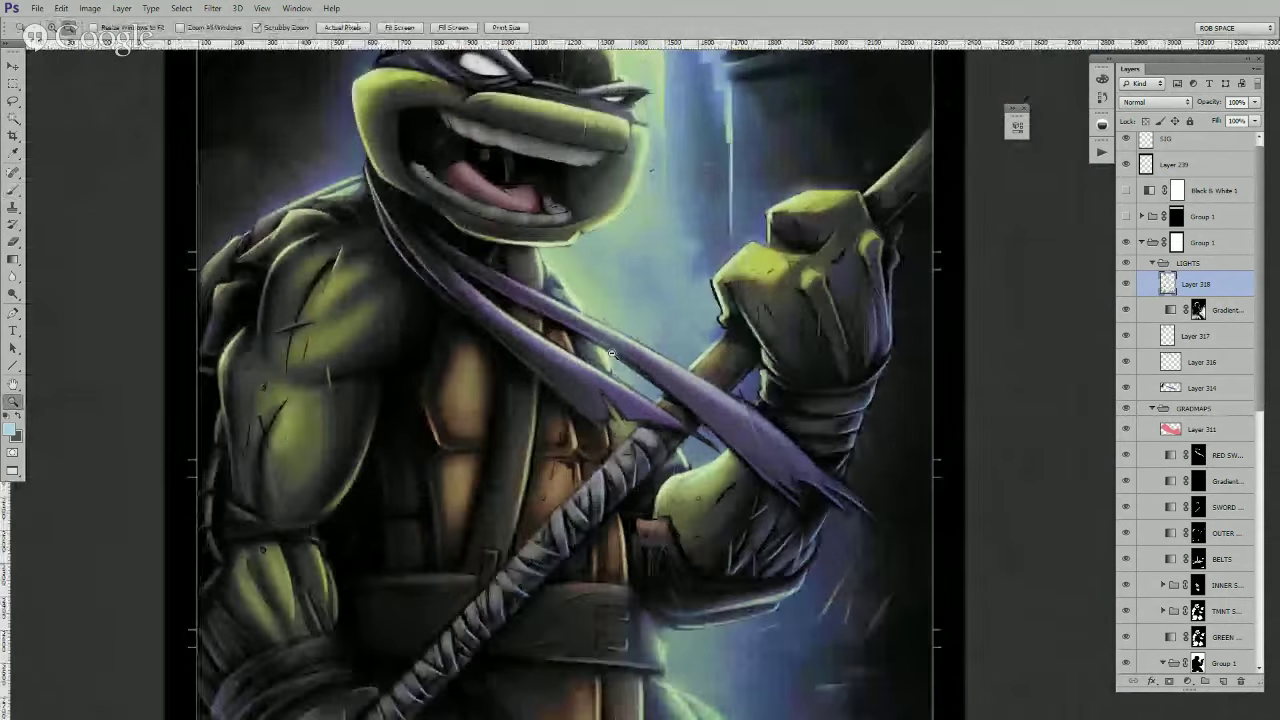
pyautogui.keyDown('alt'); pyautogui.click(612, 348); pyautogui.keyUp('alt')
pyautogui.keyDown('alt'); pyautogui.click(612, 348); pyautogui.keyUp('alt')
pyautogui.click(470, 572)
pyautogui.click(471, 573)
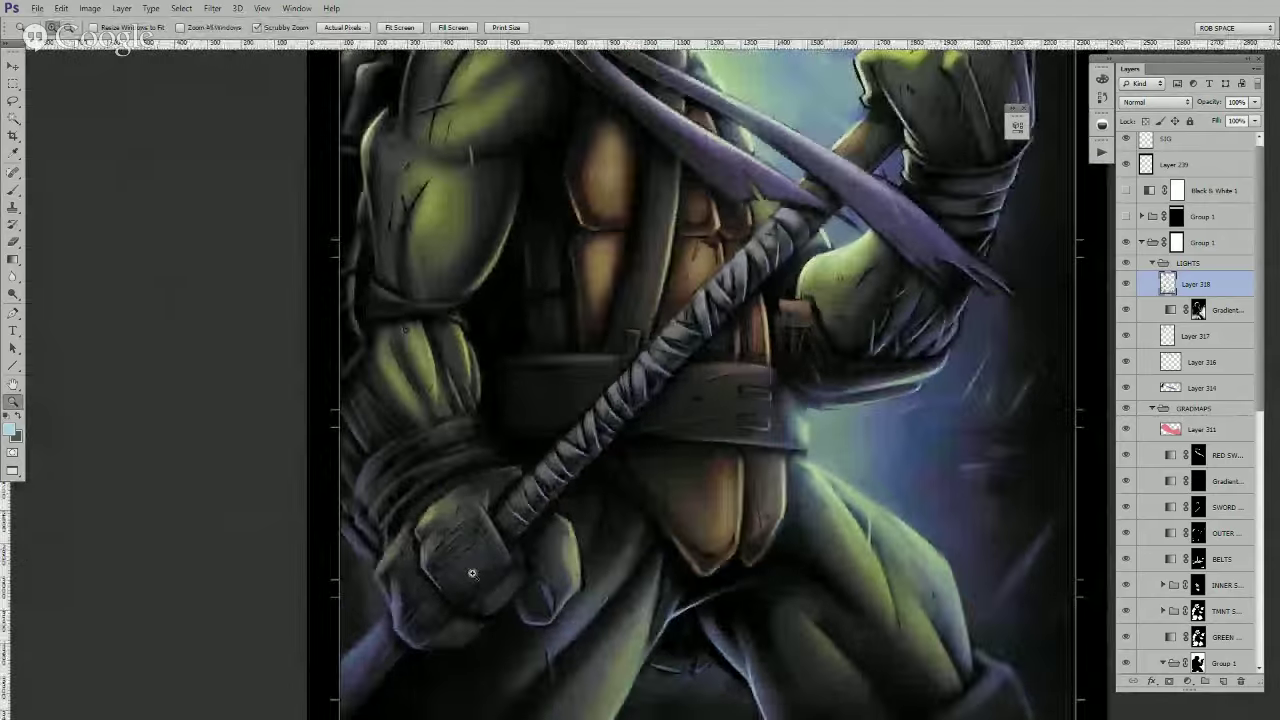
pyautogui.click(471, 573)
pyautogui.press('b')
pyautogui.moveTo(470, 549); pyautogui.dragTo(526, 400)
pyautogui.keyDown('ctrl'); pyautogui.click(462, 424); pyautogui.keyUp('ctrl')
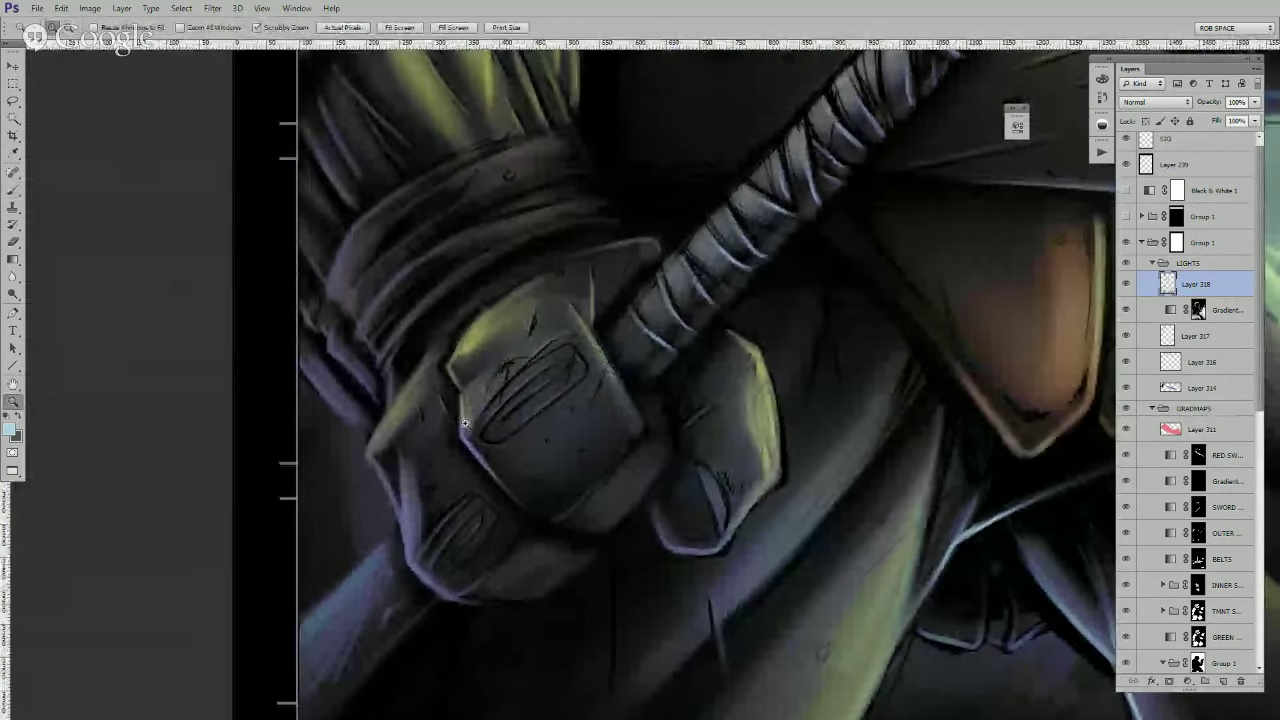
pyautogui.moveTo(461, 430)
pyautogui.mouseDown()
pyautogui.moveTo(502, 487)
pyautogui.moveTo(461, 413)
pyautogui.mouseUp()
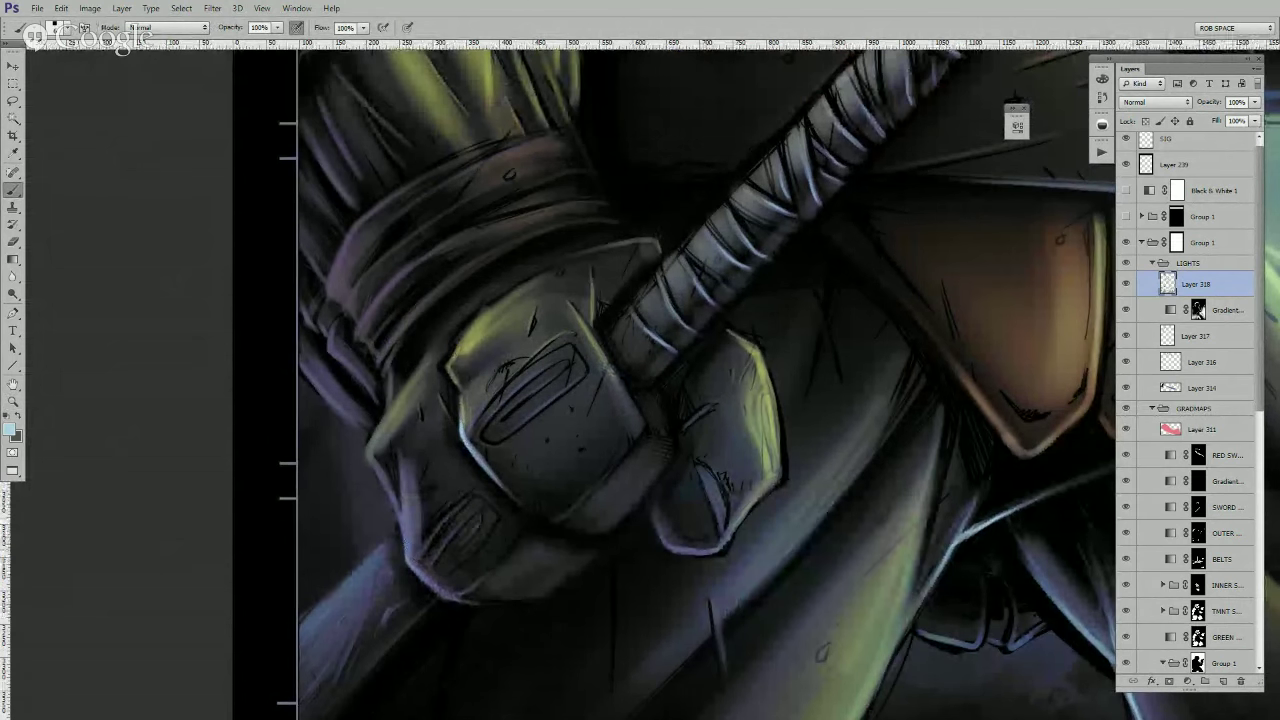
pyautogui.moveTo(432, 590)
pyautogui.mouseDown()
pyautogui.moveTo(410, 563)
pyautogui.moveTo(460, 602)
pyautogui.mouseUp()
pyautogui.moveTo(407, 521); pyautogui.dragTo(404, 544)
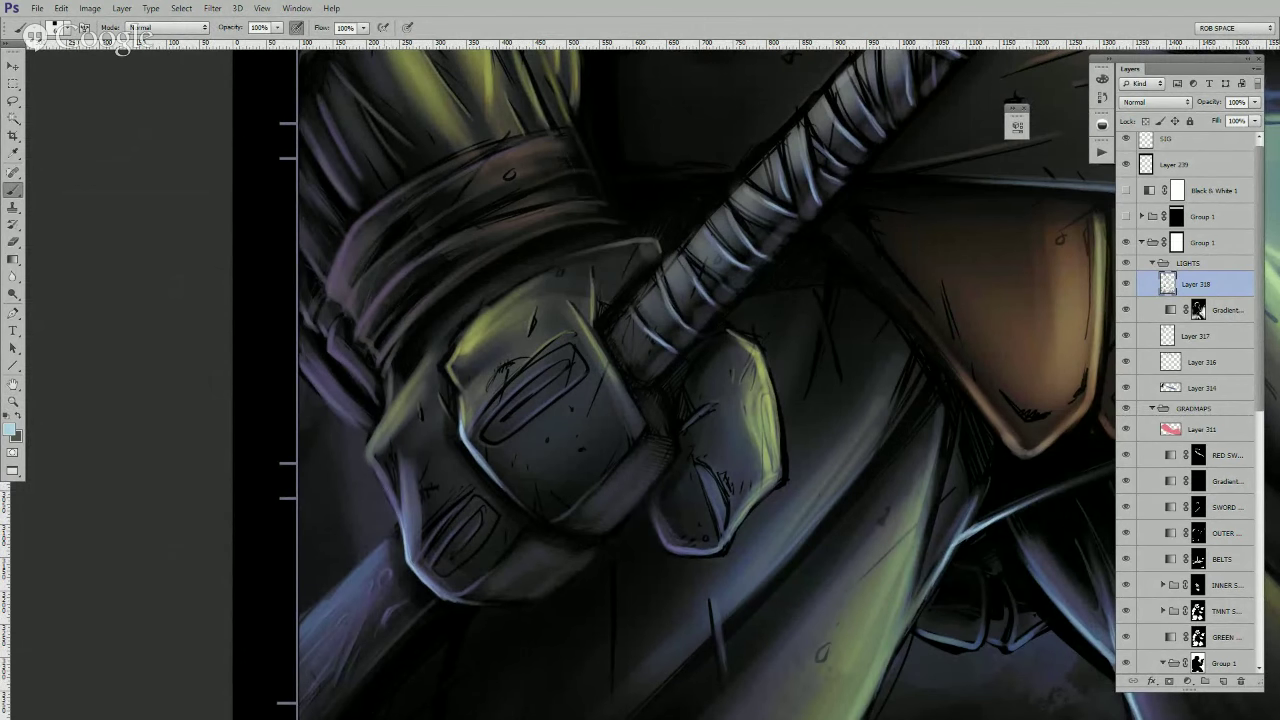
# - Add pale blue highlight strokes along the upper edge of the staff end protruding below the lower fist
pyautogui.moveTo(383, 486)
pyautogui.mouseDown()
pyautogui.moveTo(400, 530)
pyautogui.moveTo(526, 437)
pyautogui.mouseUp()
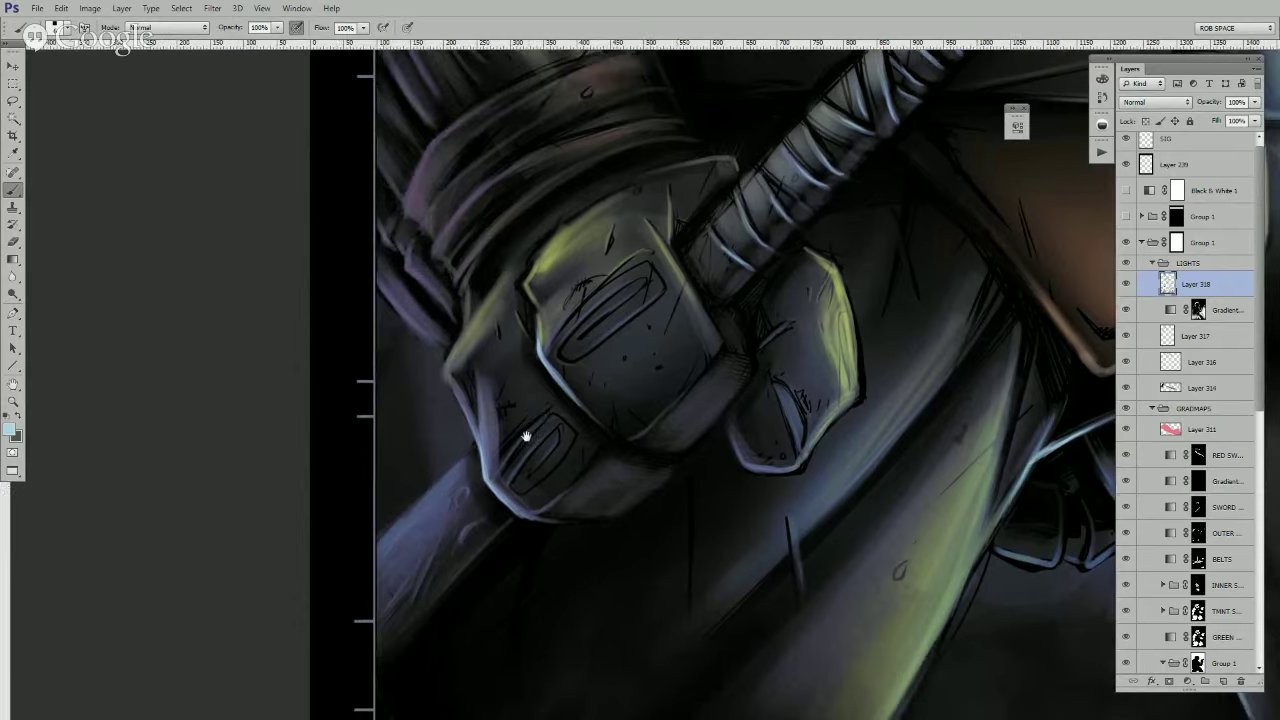
pyautogui.moveTo(392, 530); pyautogui.dragTo(444, 481)
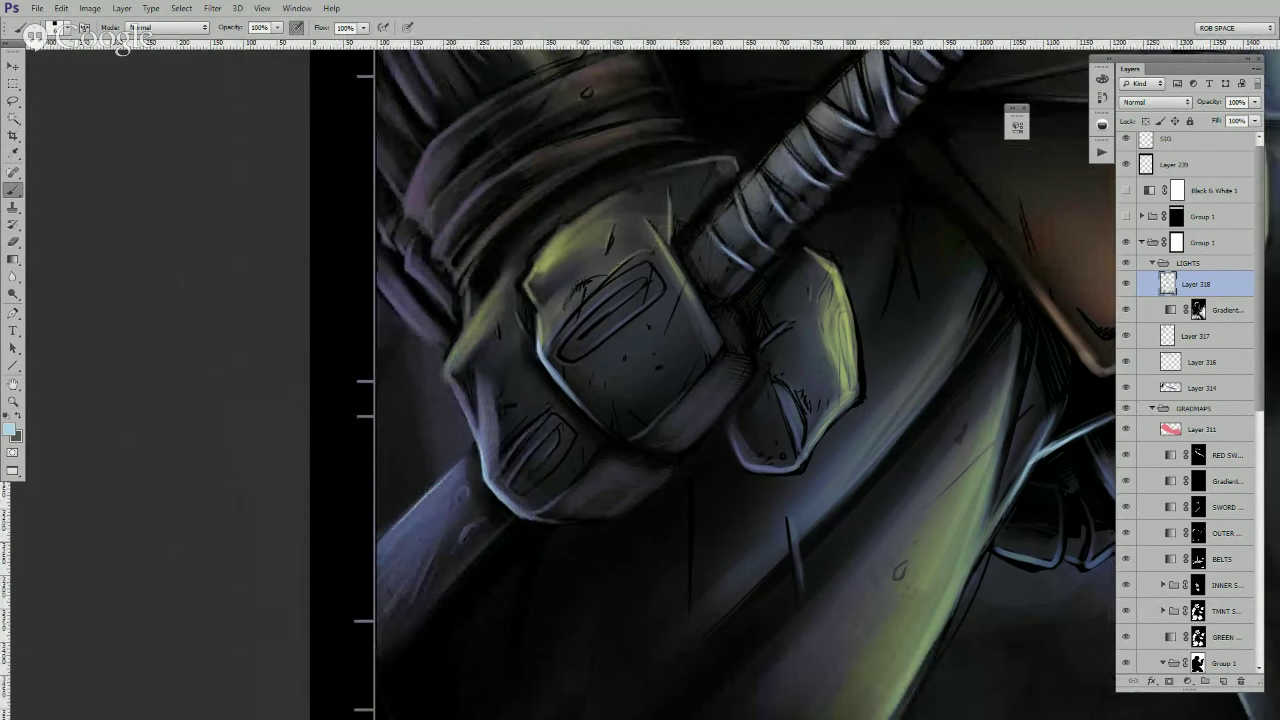
pyautogui.moveTo(388, 533); pyautogui.dragTo(442, 484)
# - Highlight the tip of the thumb on the lower fist with pale blue
pyautogui.moveTo(857, 529); pyautogui.dragTo(686, 577)
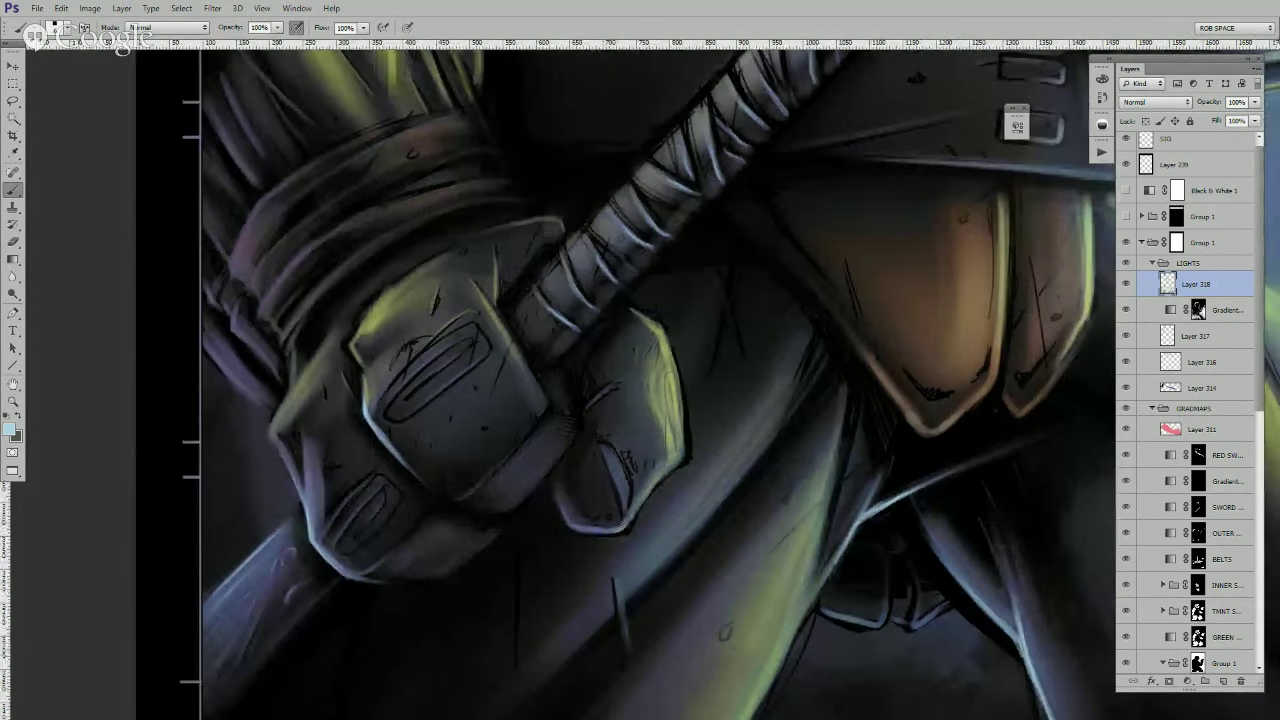
pyautogui.moveTo(620, 529); pyautogui.dragTo(632, 511)
pyautogui.moveTo(622, 426); pyautogui.dragTo(629, 529)
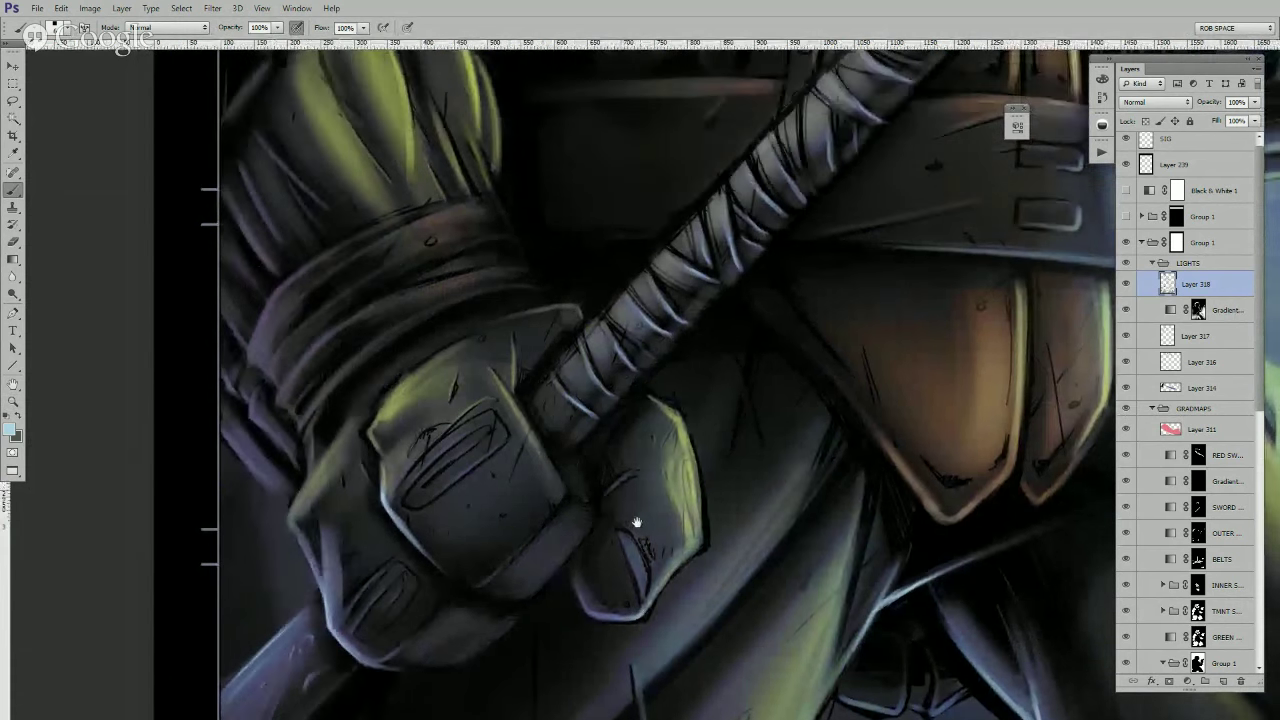
pyautogui.moveTo(704, 426); pyautogui.dragTo(653, 502)
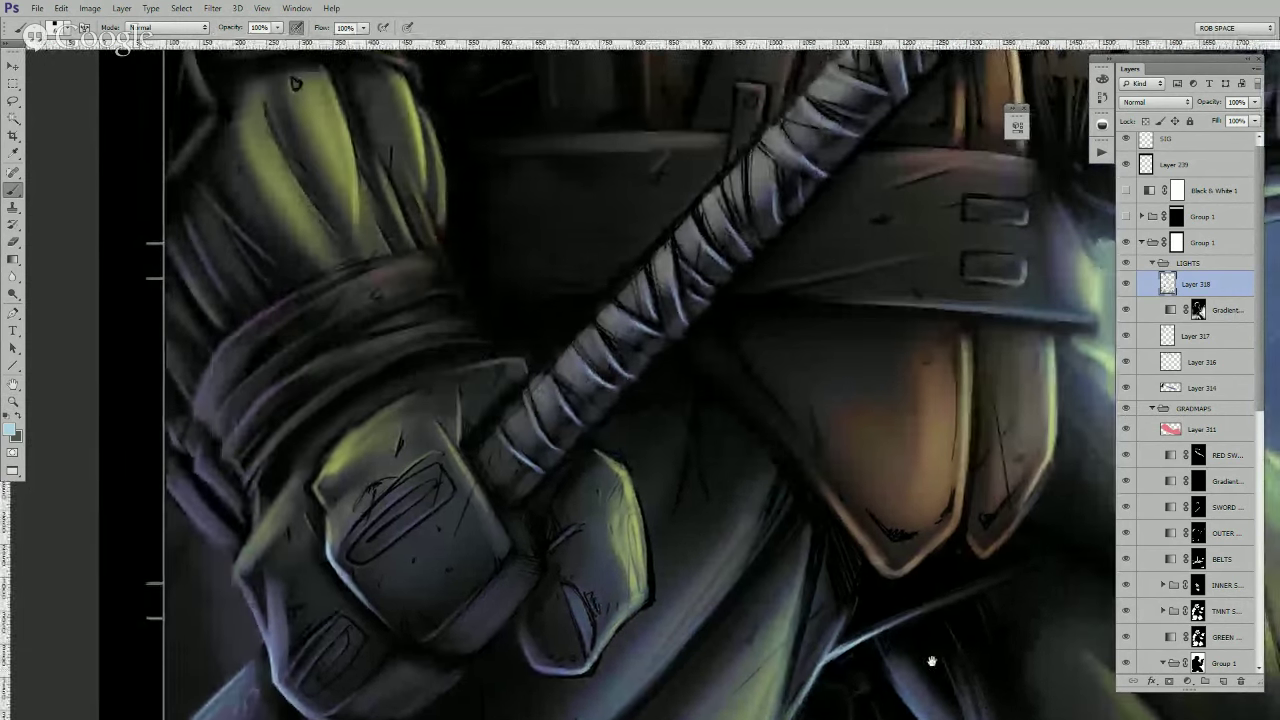
# - Swap the colours, set the foreground to a muted purple, and tint the edges of the lower wrist wraps
pyautogui.moveTo(930, 664); pyautogui.dragTo(852, 395)
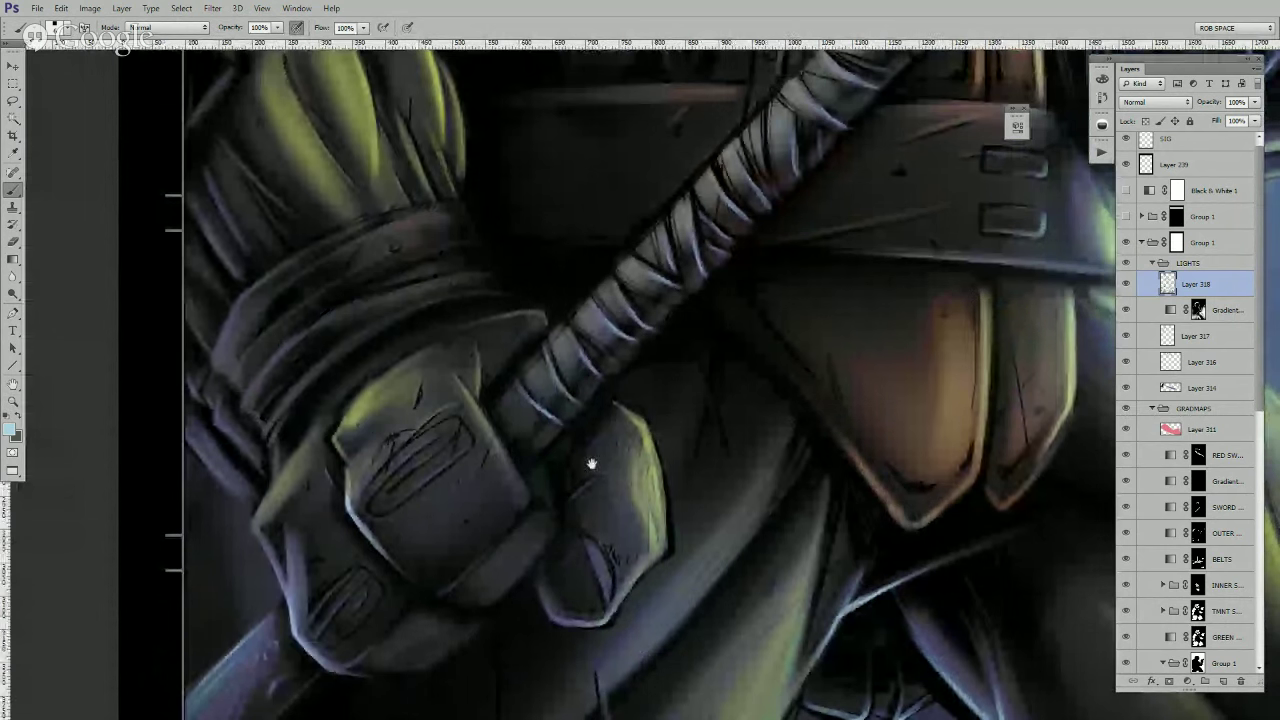
pyautogui.moveTo(607, 483); pyautogui.dragTo(715, 551)
pyautogui.press('x')
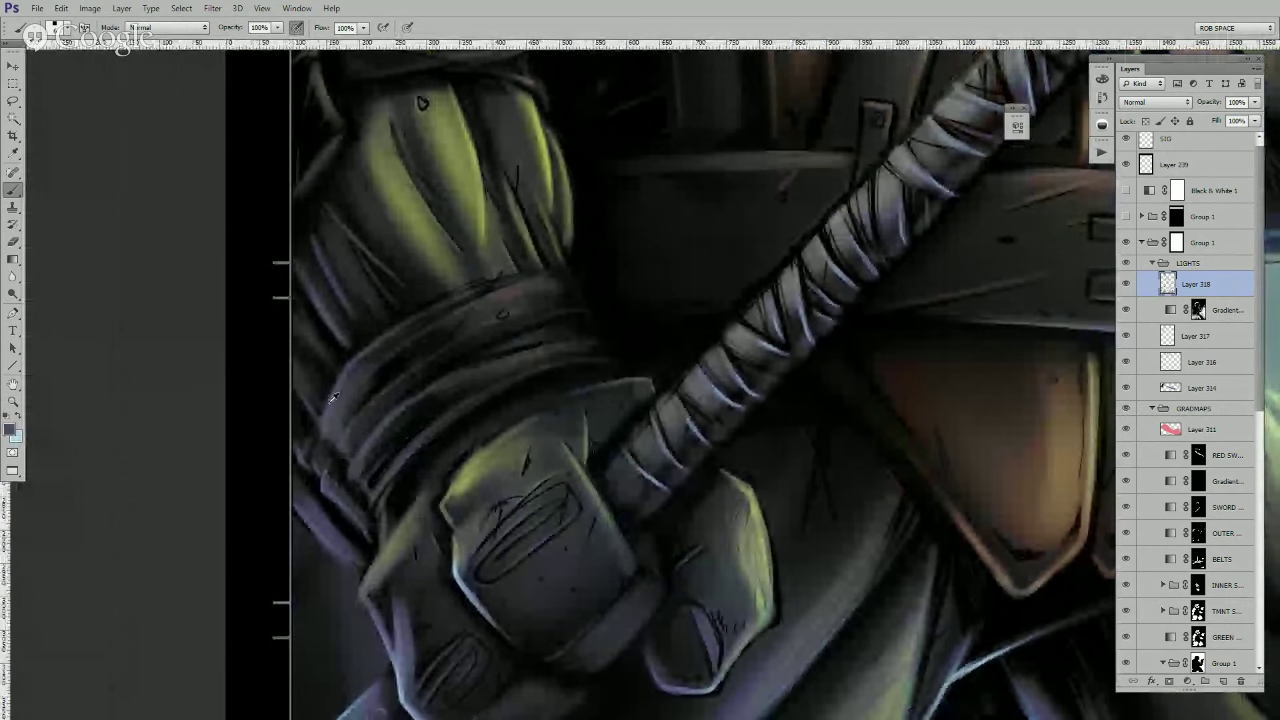
pyautogui.click(14, 434)
pyautogui.click(465, 538)
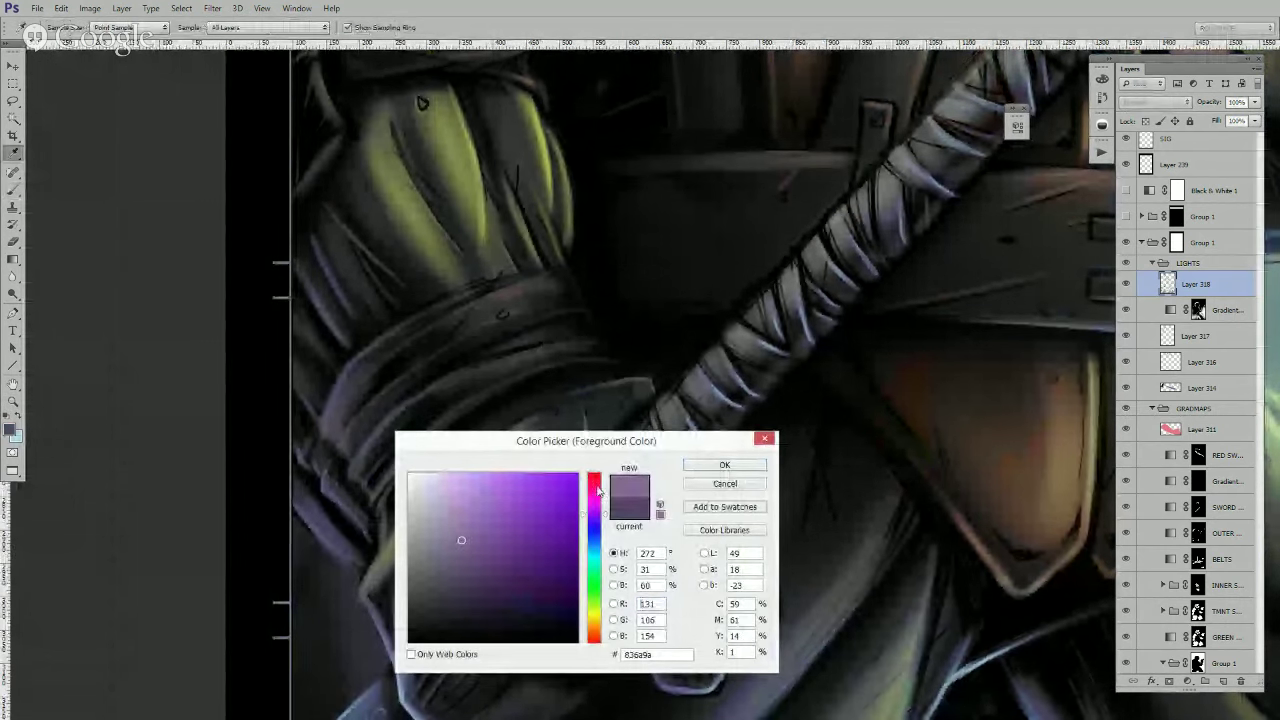
pyautogui.press('Return')
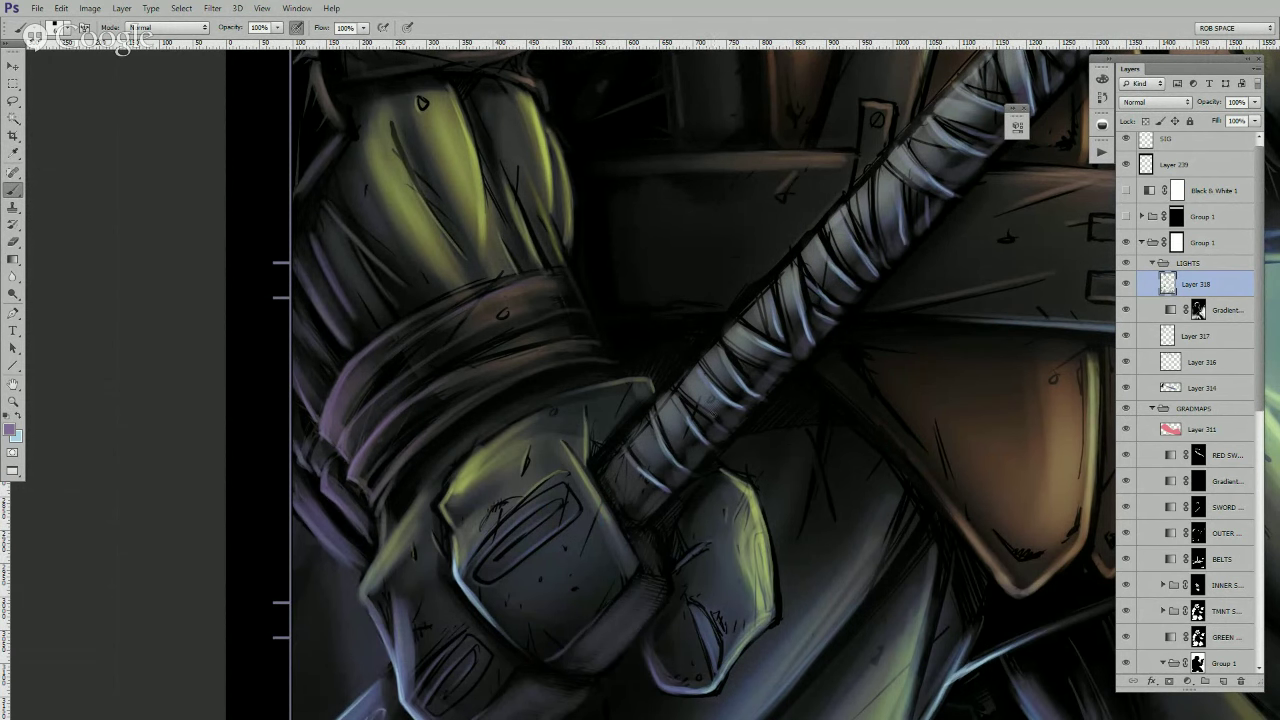
pyautogui.press('z')
pyautogui.keyDown('alt'); pyautogui.click(707, 420); pyautogui.keyUp('alt')
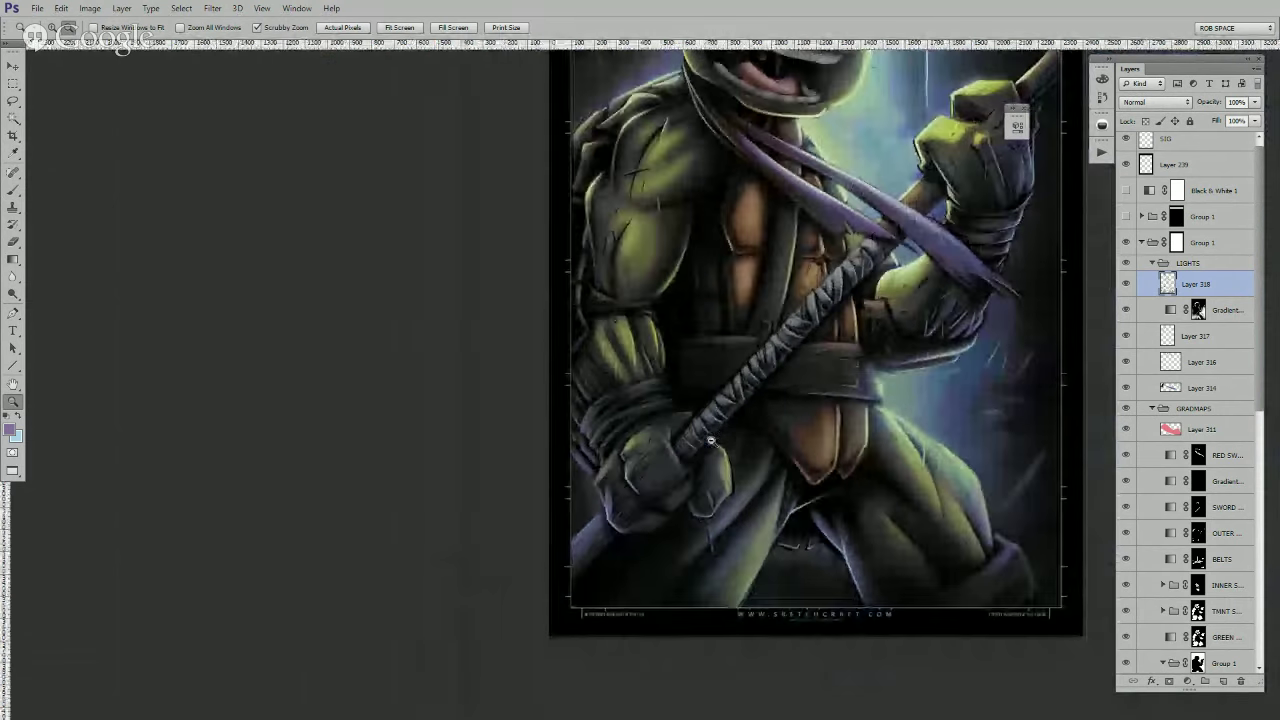
# - Touch up the purple bandana around the turtle's larger eye with sampled purple above it and a dark tone along its lower edge
pyautogui.moveTo(775, 389); pyautogui.dragTo(632, 508)
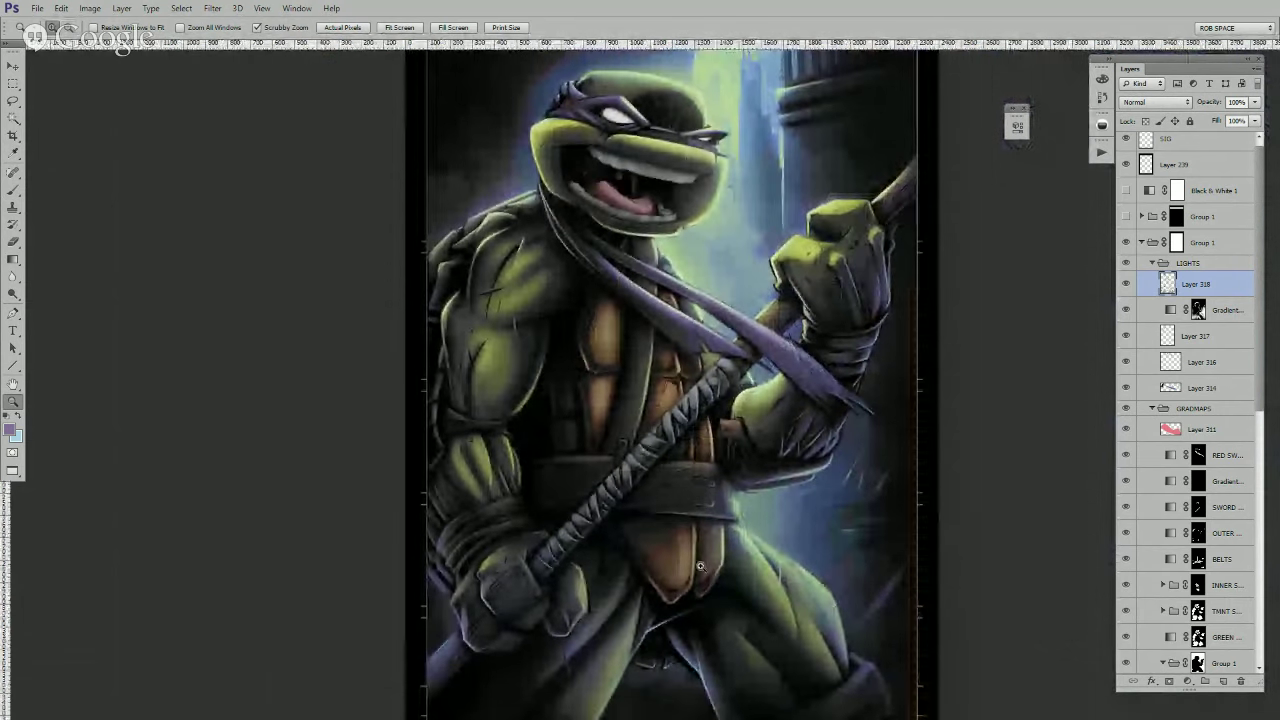
pyautogui.moveTo(729, 399); pyautogui.dragTo(707, 469)
pyautogui.click(666, 181)
pyautogui.click(666, 181)
pyautogui.click(666, 181)
pyautogui.press('b')
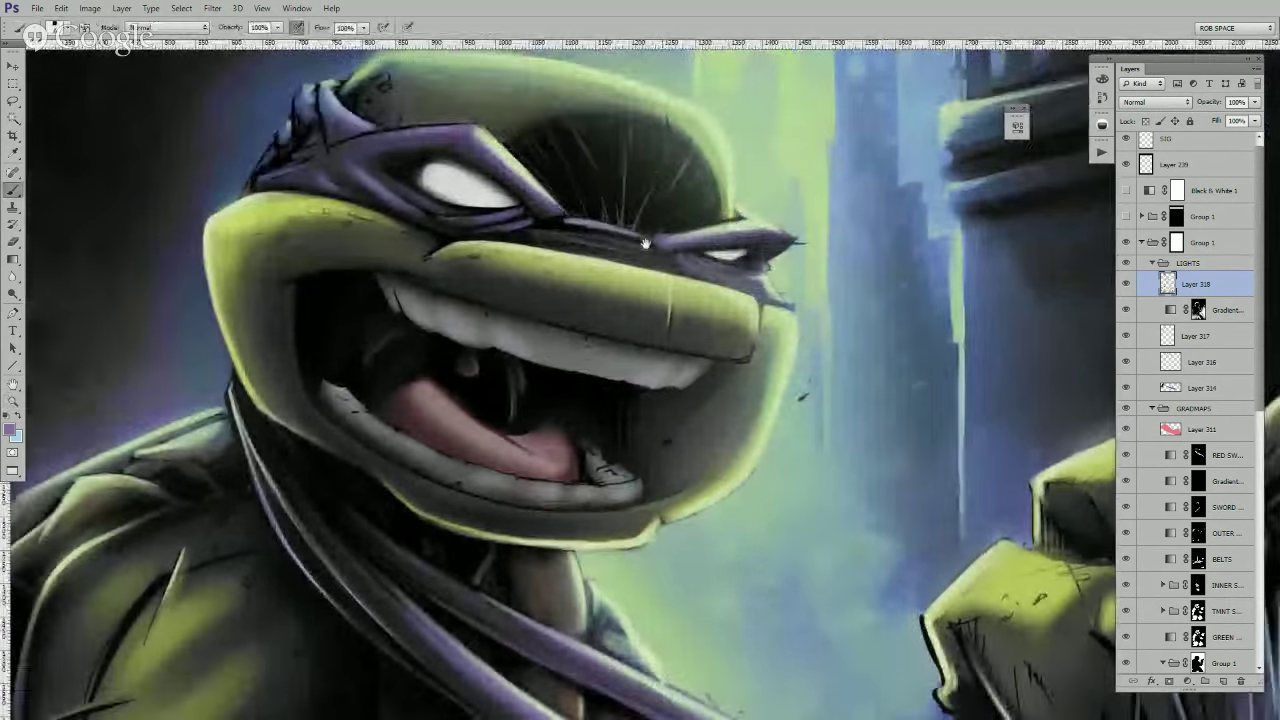
pyautogui.scroll(-2, 645, 243)
pyautogui.rightClick(490, 257)
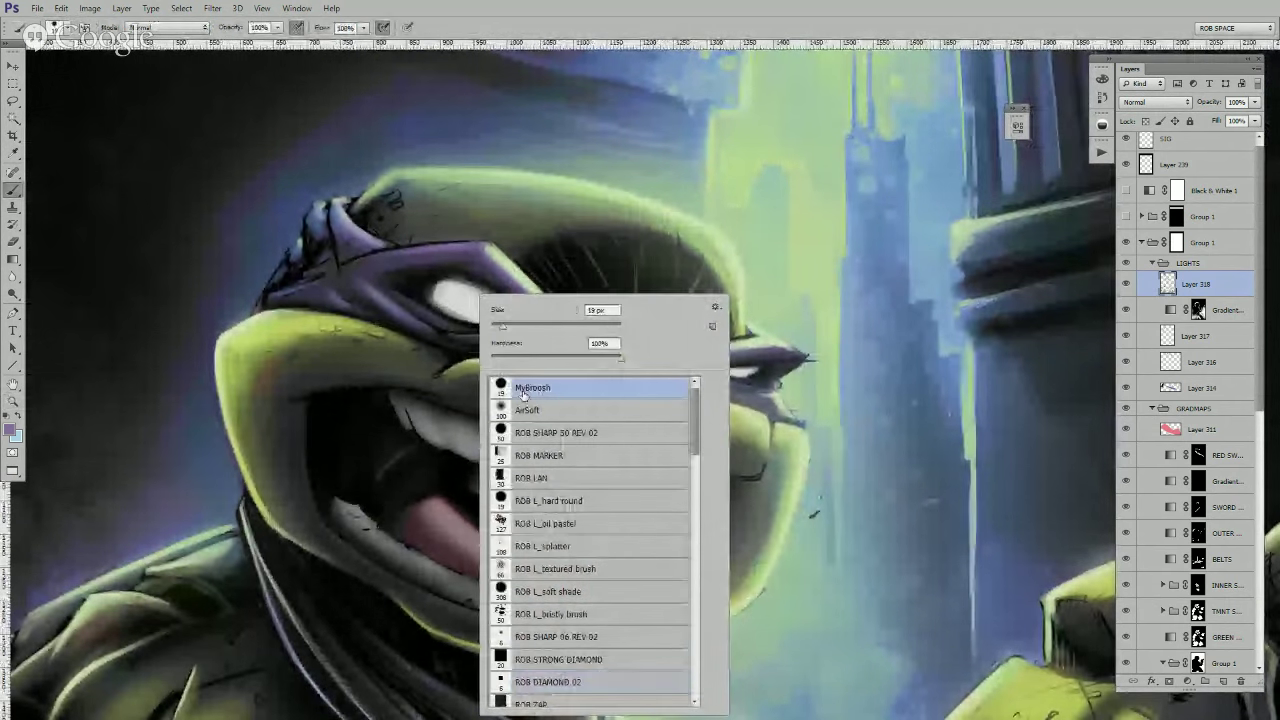
pyautogui.keyDown('alt'); pyautogui.click(490, 257); pyautogui.keyUp('alt')
pyautogui.moveTo(490, 251); pyautogui.dragTo(545, 305)
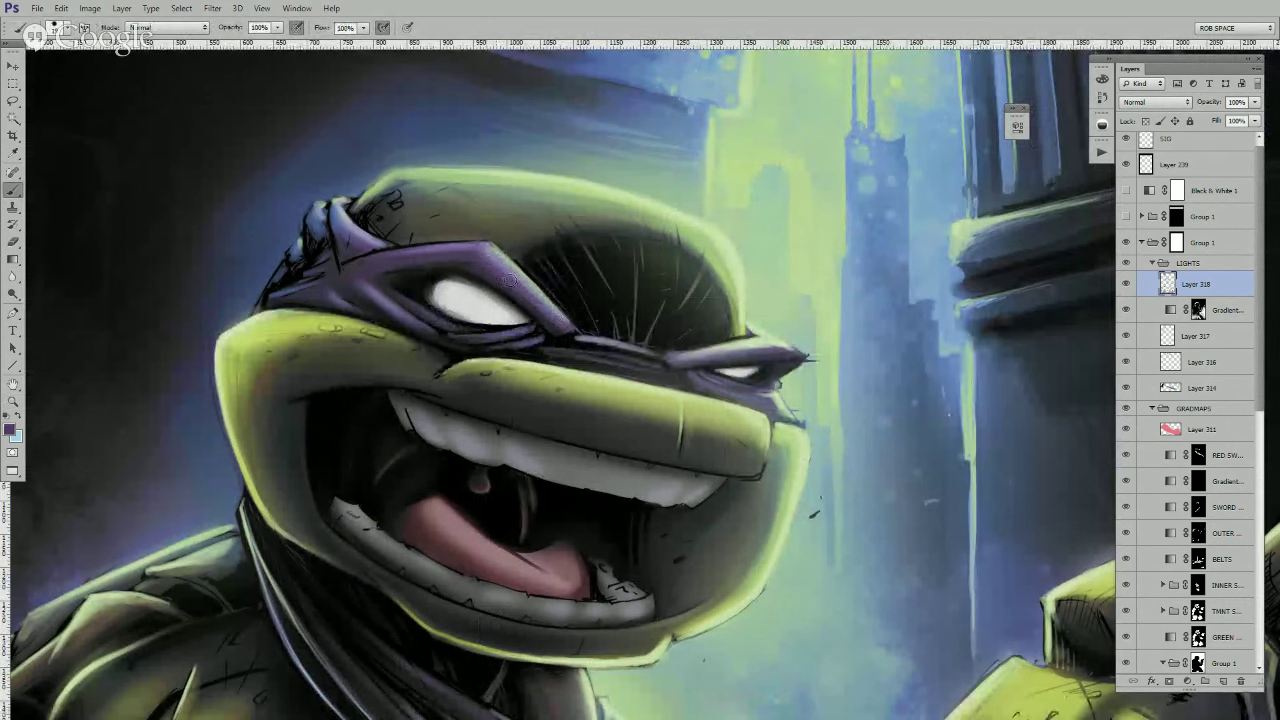
pyautogui.keyDown('alt'); pyautogui.click(477, 275); pyautogui.keyUp('alt')
pyautogui.moveTo(458, 318); pyautogui.dragTo(528, 323)
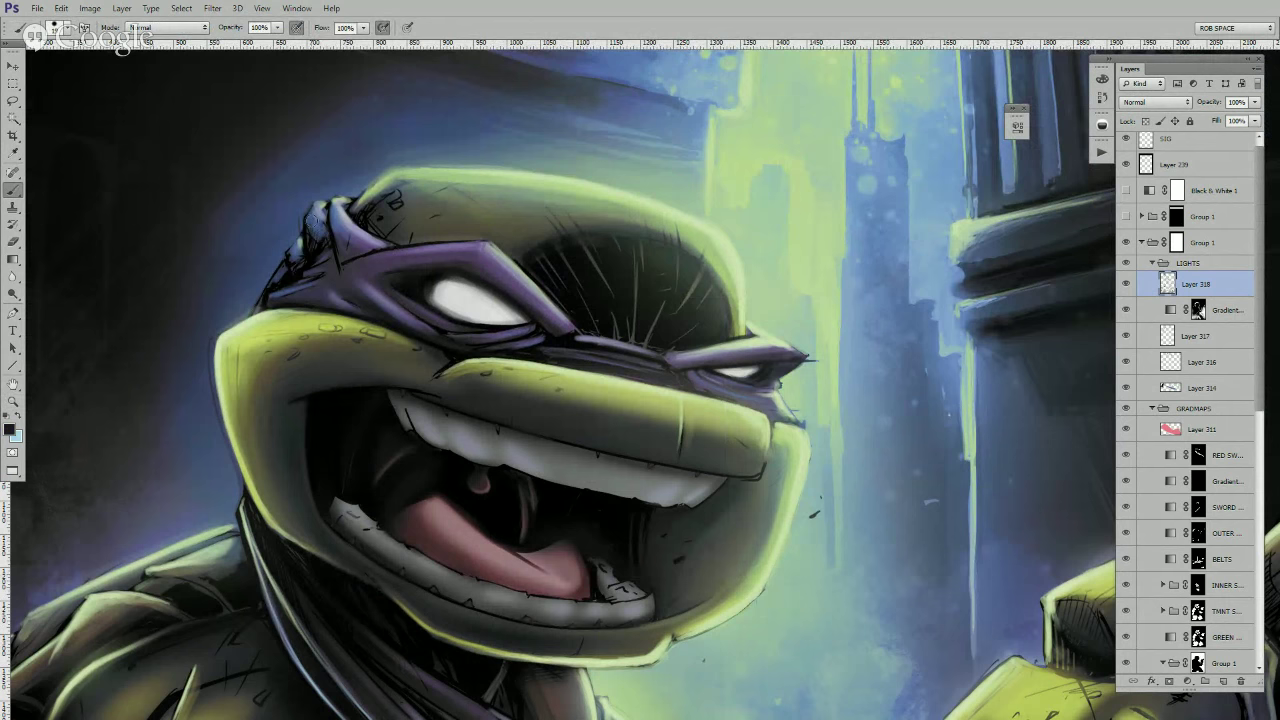
# - Sample nearby dark and purple tones and repaint the shading on the bandana knot and its edge beside the head
pyautogui.moveTo(316, 251); pyautogui.dragTo(310, 225)
pyautogui.keyDown('alt'); pyautogui.click(301, 209); pyautogui.keyUp('alt')
pyautogui.keyDown('alt'); pyautogui.click(329, 254); pyautogui.keyUp('alt')
pyautogui.keyDown('alt'); pyautogui.click(362, 248); pyautogui.keyUp('alt')
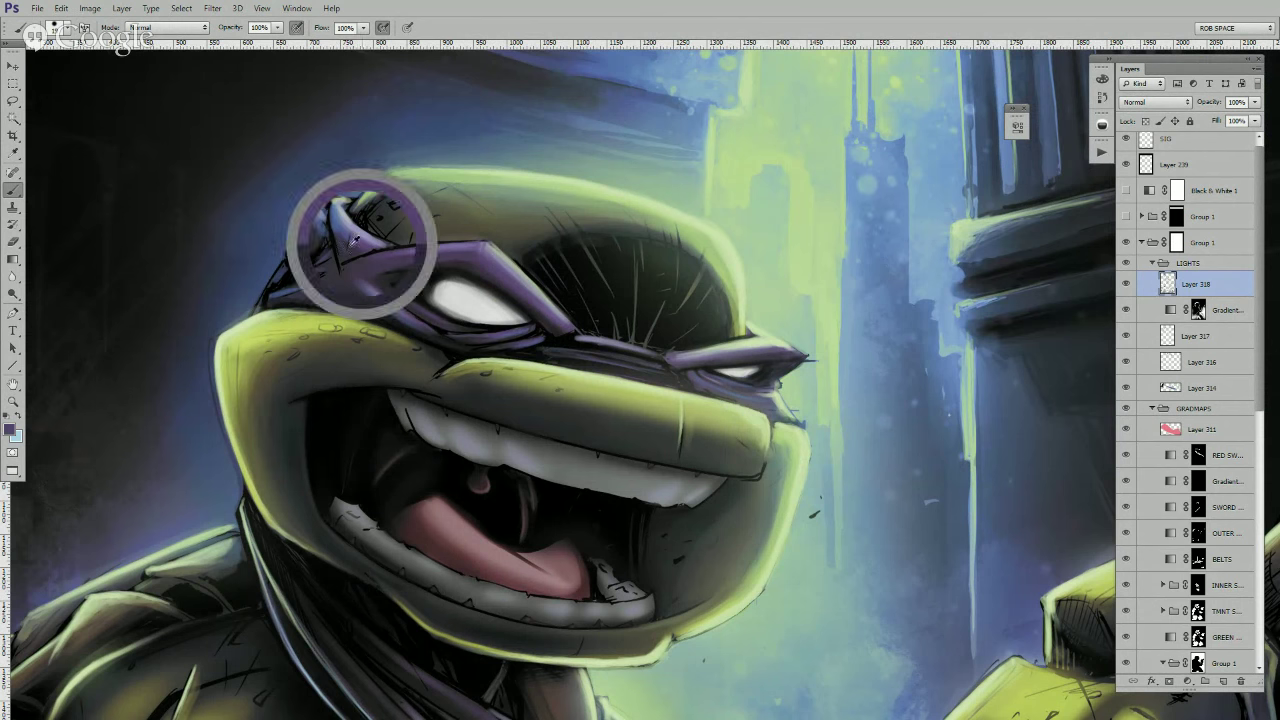
pyautogui.moveTo(312, 238); pyautogui.dragTo(261, 308)
# - Paint muted purple strokes along the bandana tails from the neck across the chest to the torn end below the raised fist
pyautogui.moveTo(311, 341)
pyautogui.mouseDown()
pyautogui.moveTo(327, 233)
pyautogui.moveTo(326, 179)
pyautogui.mouseUp()
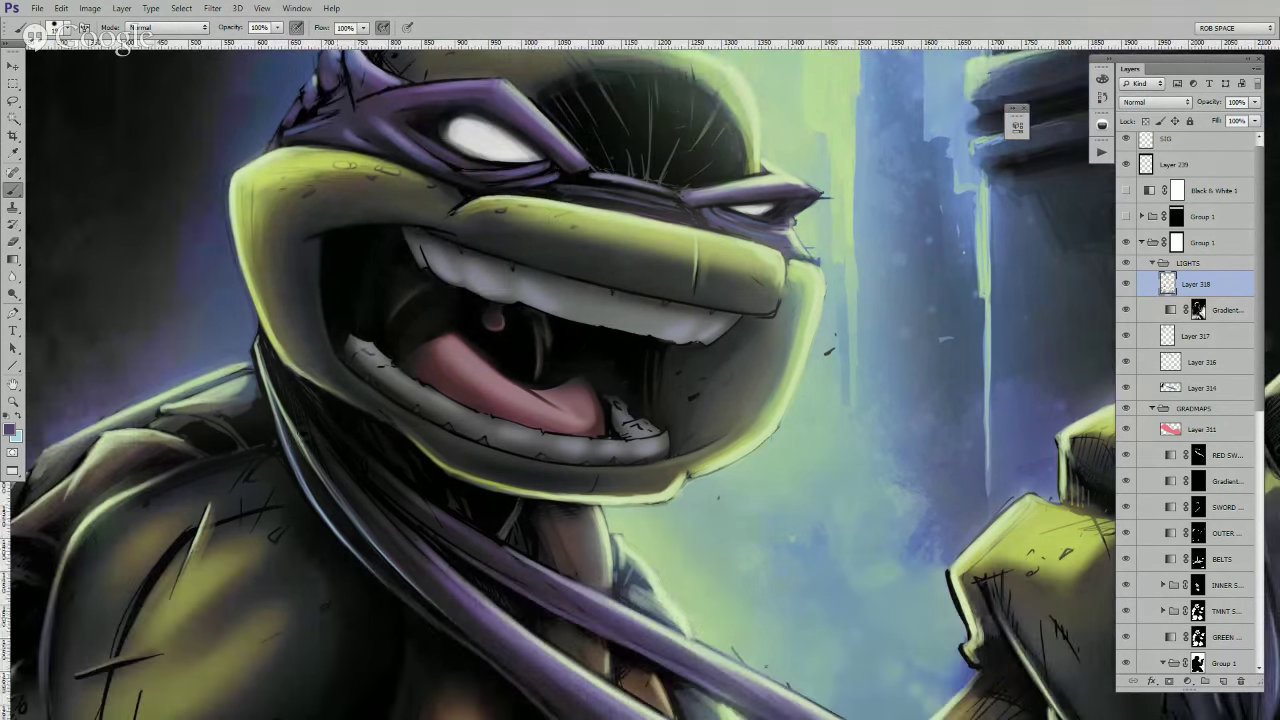
pyautogui.moveTo(304, 430); pyautogui.dragTo(376, 530)
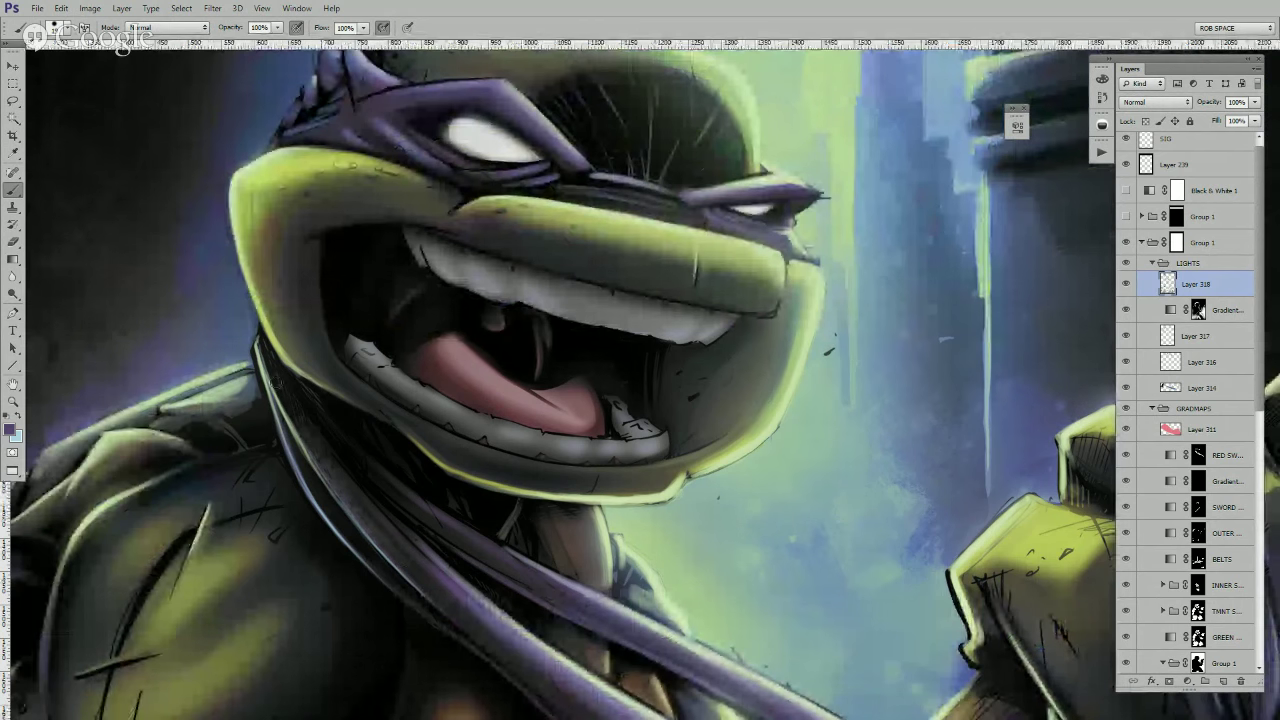
pyautogui.moveTo(282, 390)
pyautogui.mouseDown()
pyautogui.moveTo(480, 556)
pyautogui.moveTo(457, 502)
pyautogui.mouseUp()
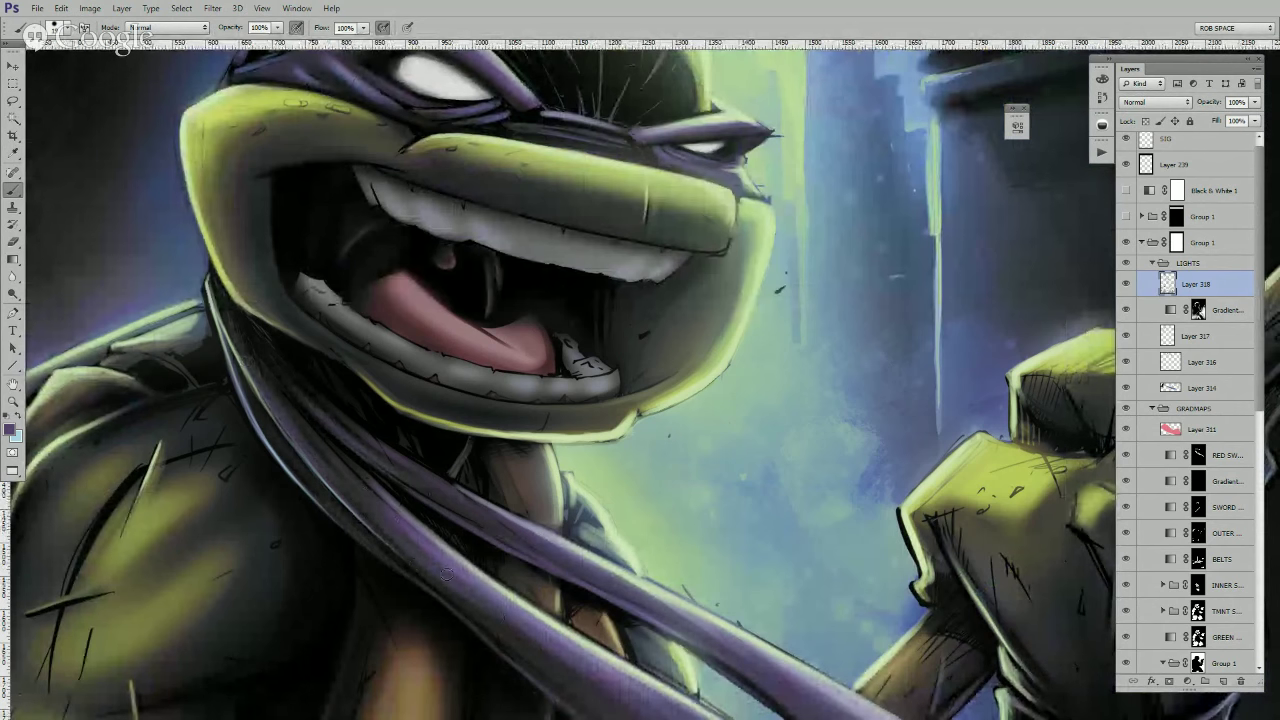
pyautogui.moveTo(544, 638); pyautogui.dragTo(386, 448)
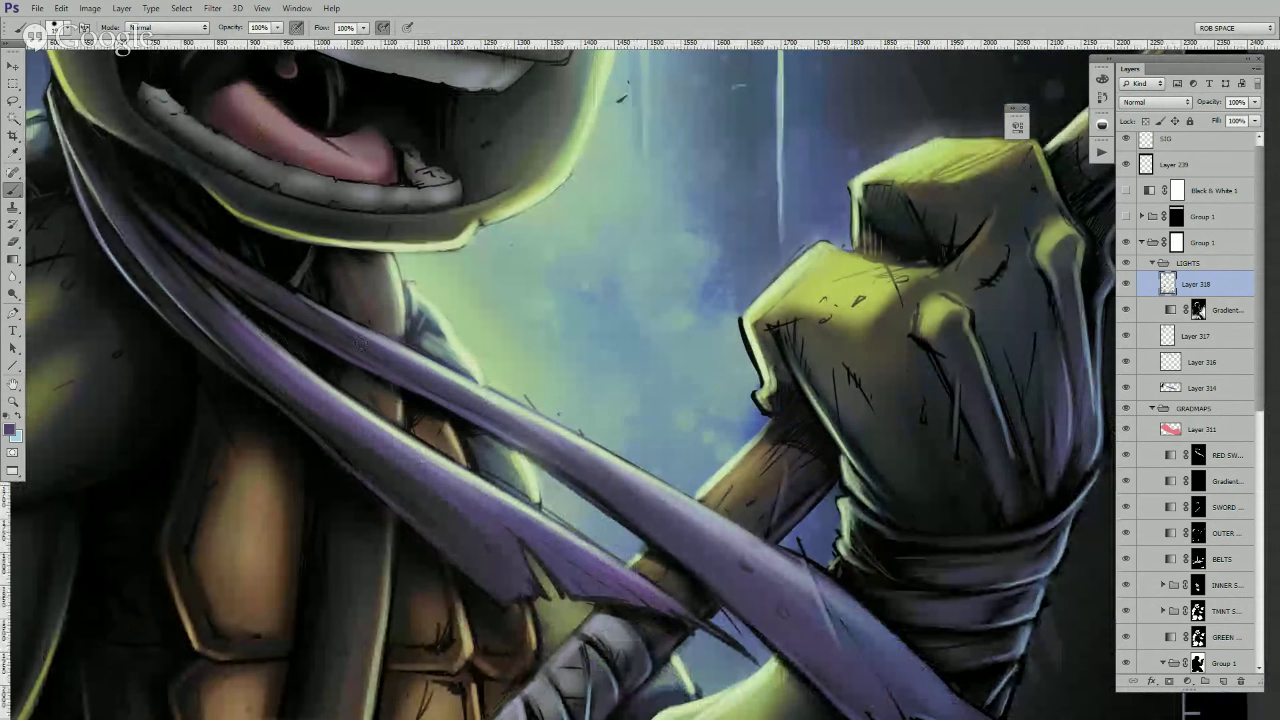
pyautogui.moveTo(785, 495); pyautogui.dragTo(612, 385)
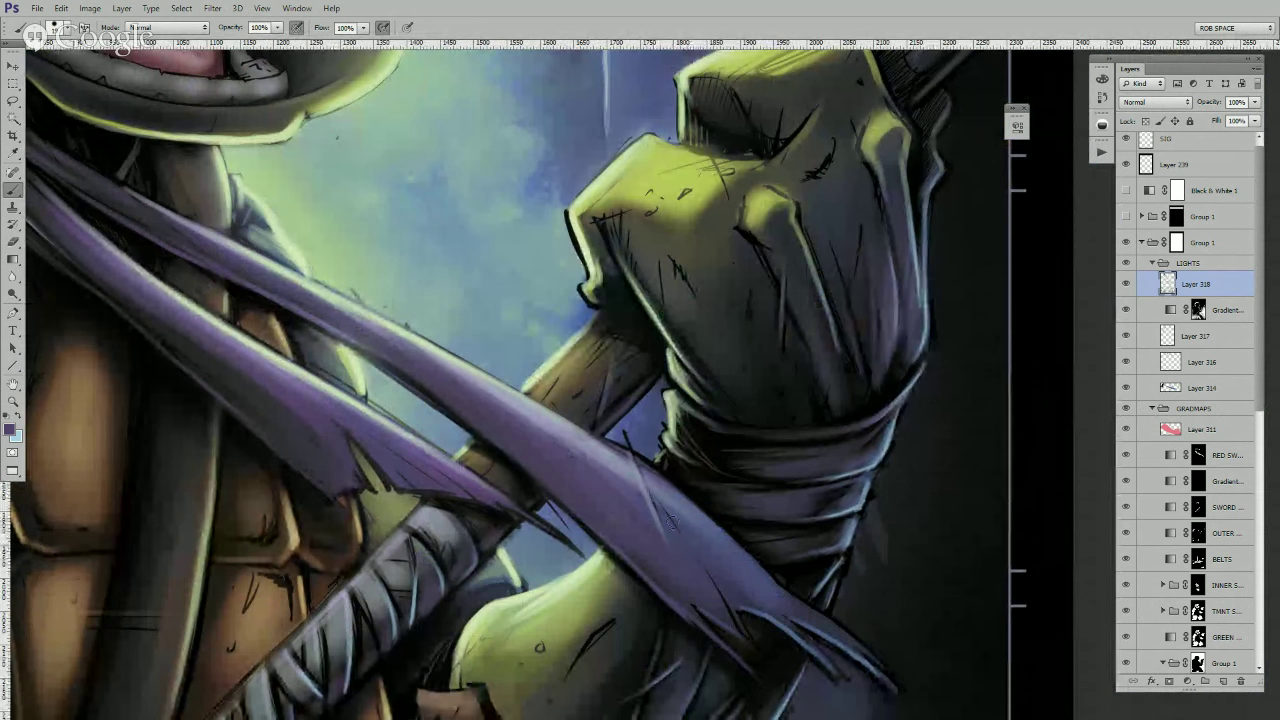
# - Switch to pale blue, add fine highlights to the torn end of the longer bandana tail, and view the whole poster
pyautogui.press('x')
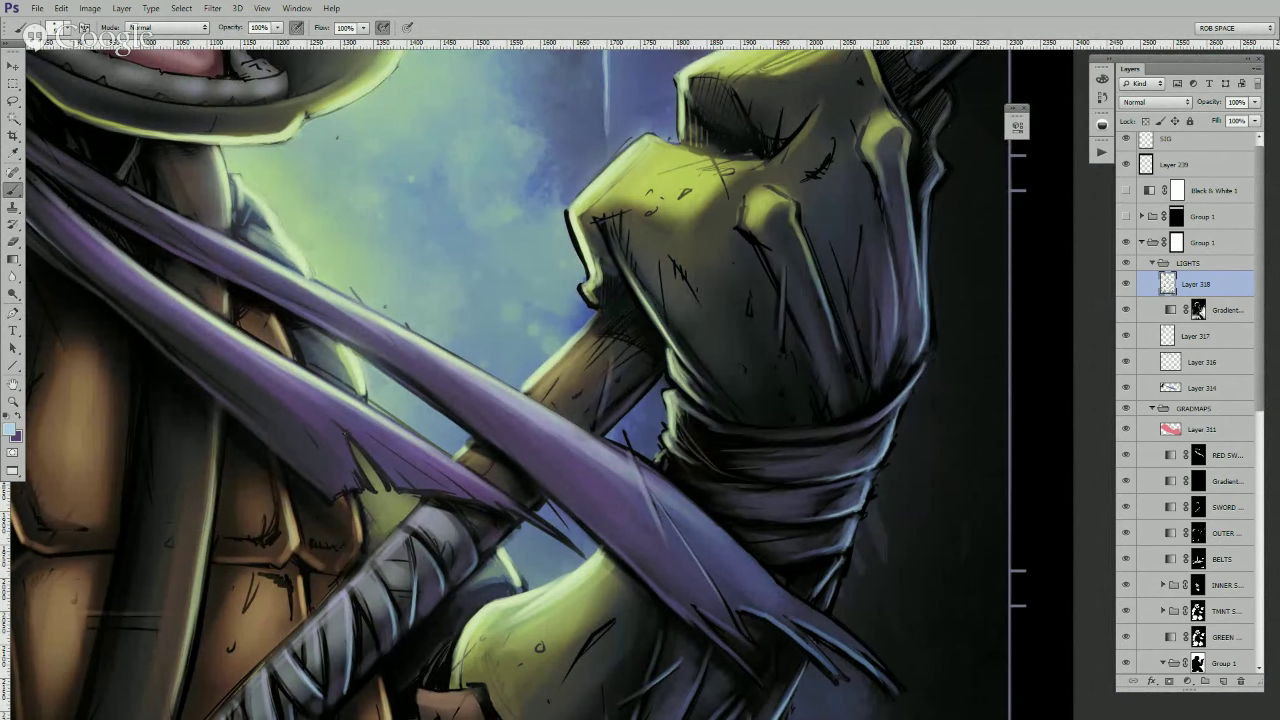
pyautogui.moveTo(843, 563); pyautogui.dragTo(700, 451)
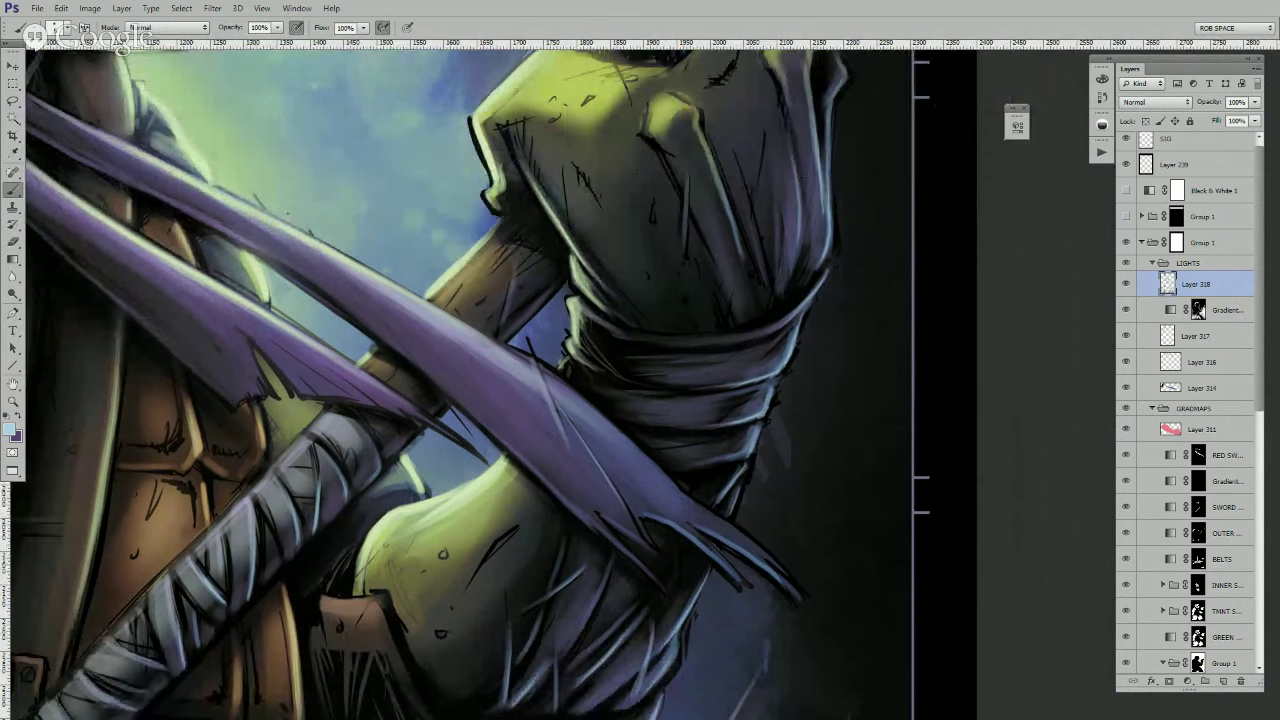
pyautogui.press('z')
pyautogui.keyDown('alt'); pyautogui.click(790, 394); pyautogui.keyUp('alt')
pyautogui.keyDown('alt'); pyautogui.click(789, 396); pyautogui.keyUp('alt')
pyautogui.keyDown('alt'); pyautogui.click(788, 400); pyautogui.keyUp('alt')
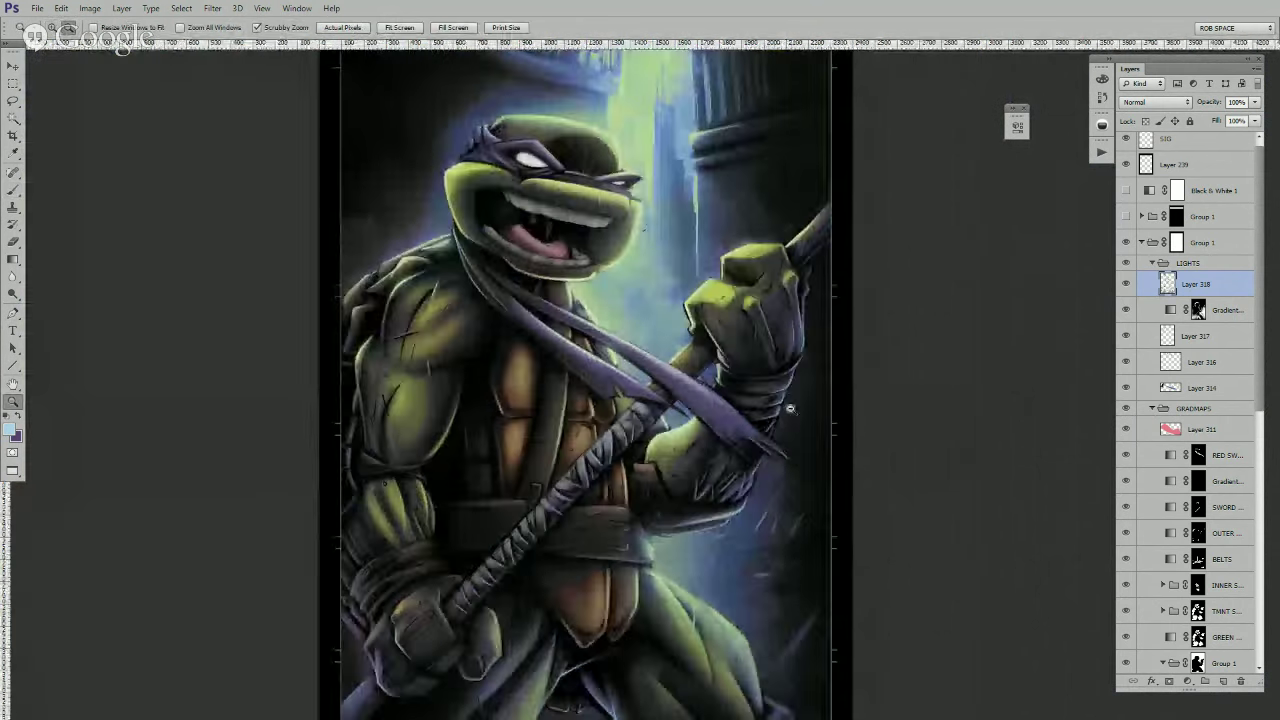
pyautogui.keyDown('alt'); pyautogui.click(784, 425); pyautogui.keyUp('alt')
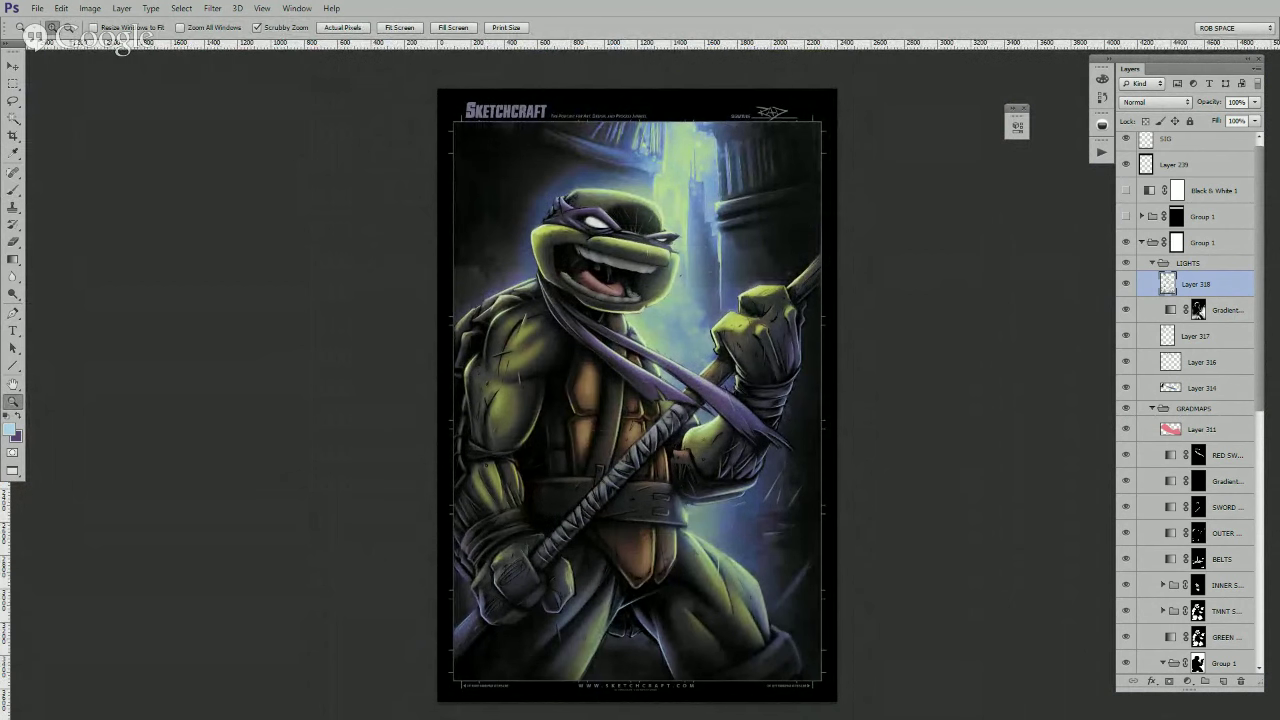
# - Switch to the reference poster document and show Layers 326, 328, 329, 331 and Group 5 to compare their effects
pyautogui.hotkey('ctrl', 'Tab')
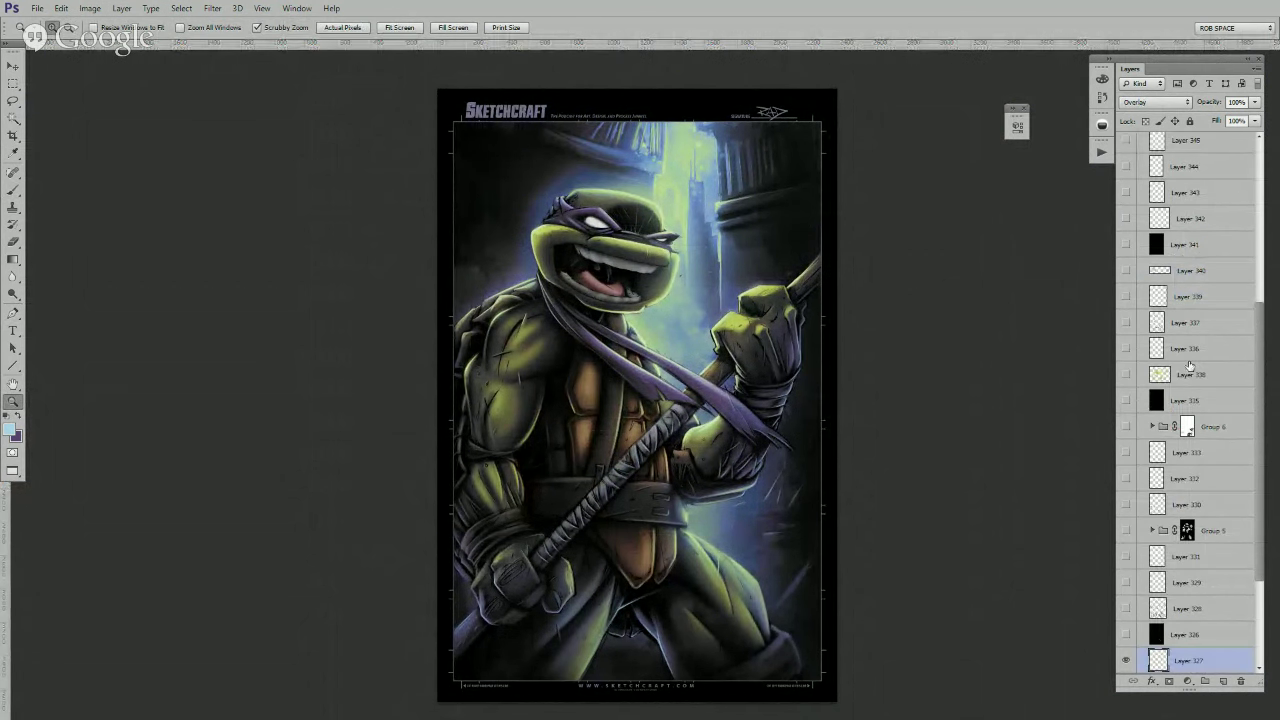
pyautogui.scroll(-4, 1206, 482)
pyautogui.click(1126, 530)
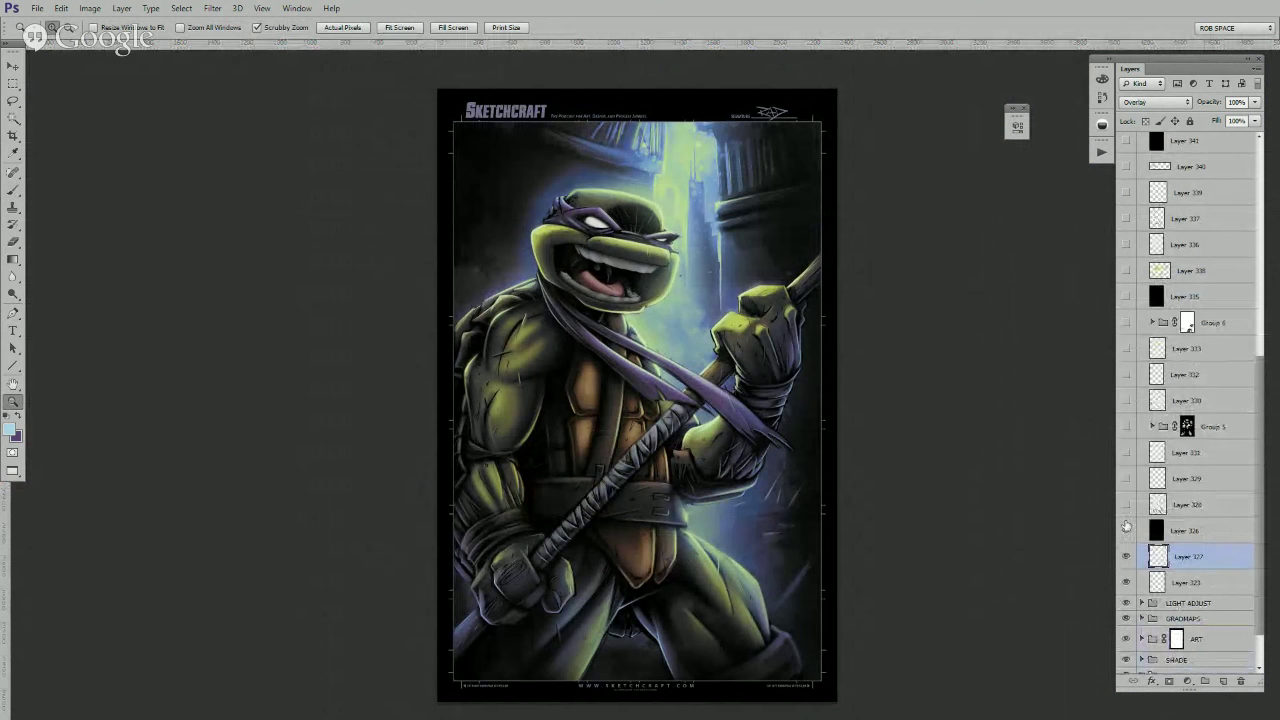
pyautogui.click(1126, 504)
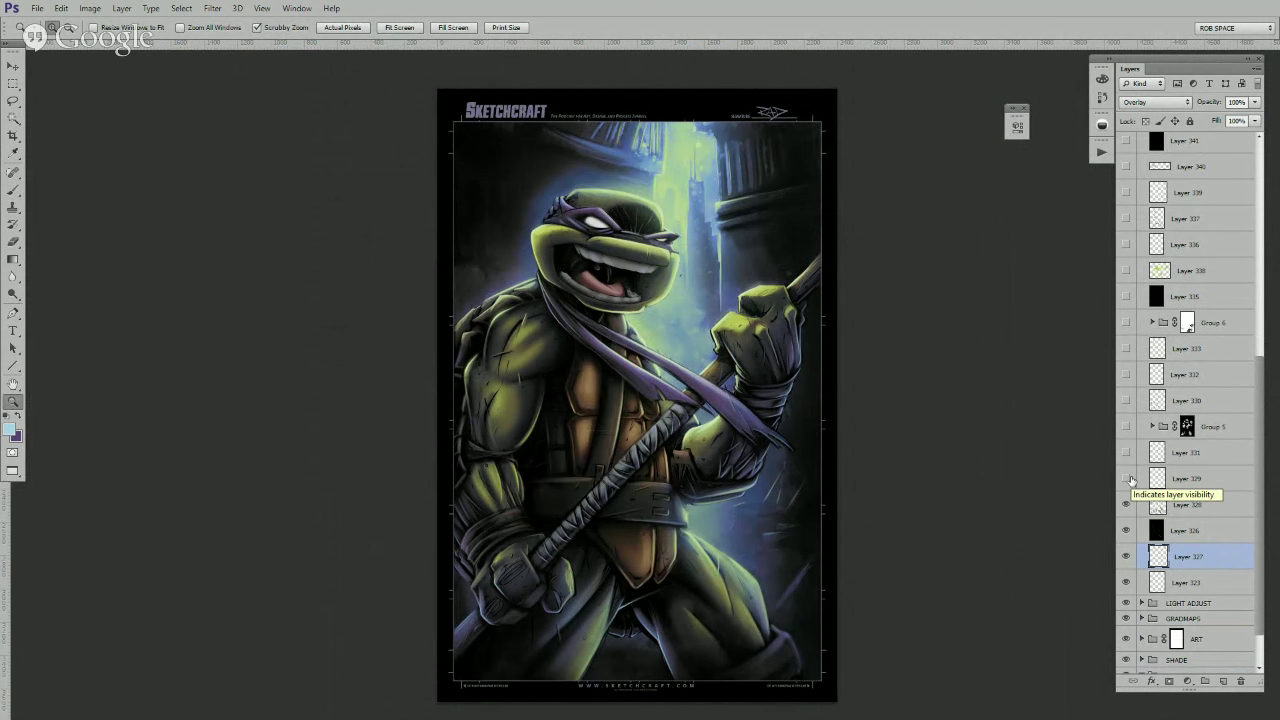
pyautogui.click(1126, 479)
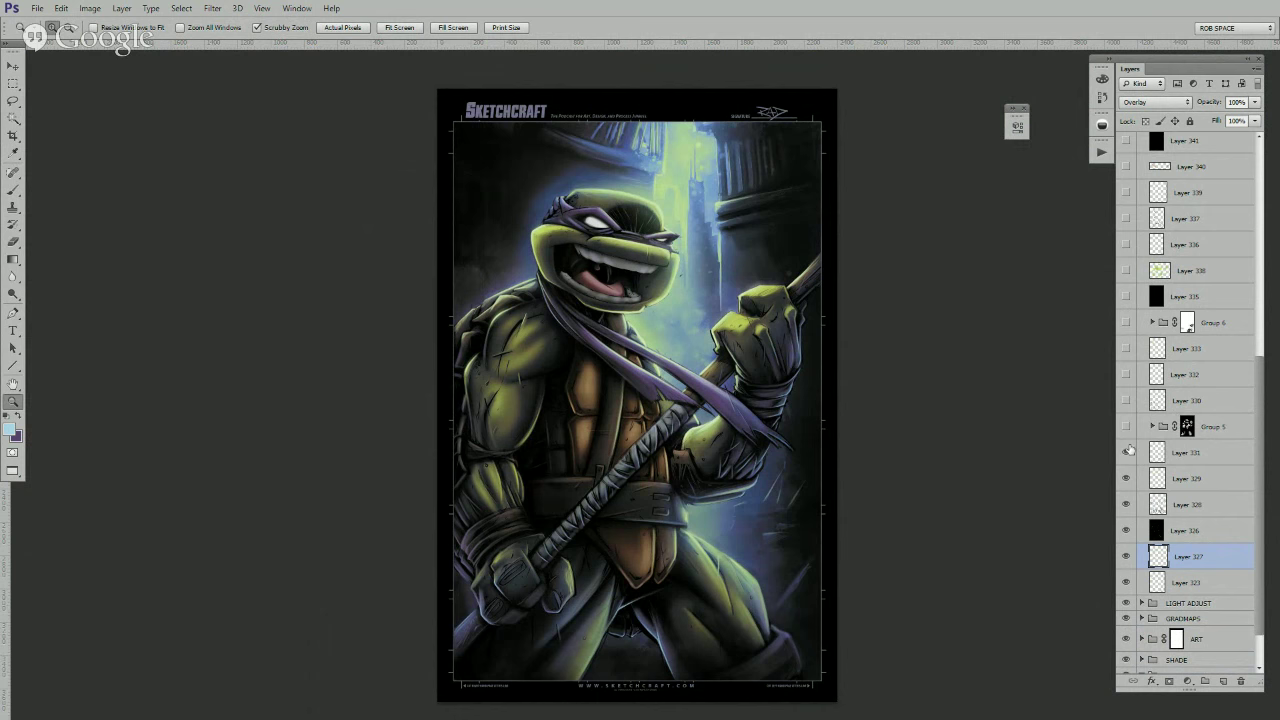
pyautogui.click(1126, 427)
pyautogui.click(1127, 428)
# - Check the gradient maps inside Group 5 and copy the group into the working poster above Layer 318
pyautogui.click(1153, 427)
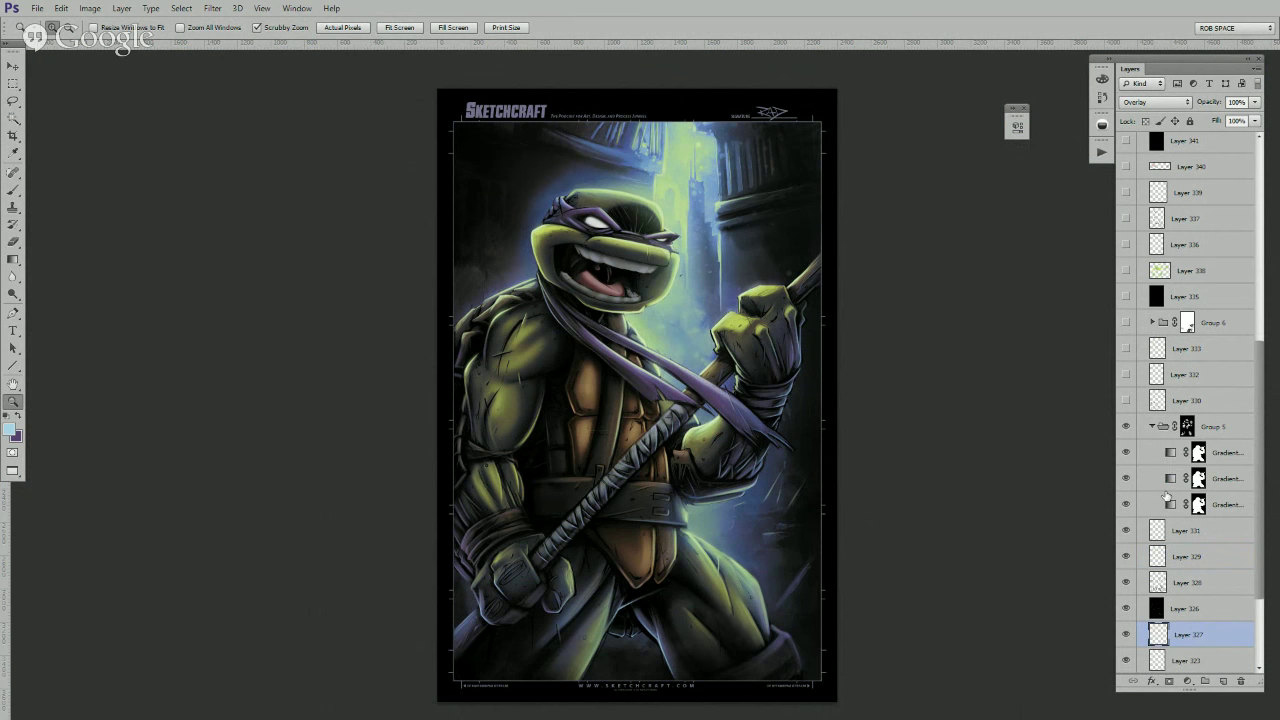
pyautogui.click(1166, 499)
pyautogui.click(1152, 428)
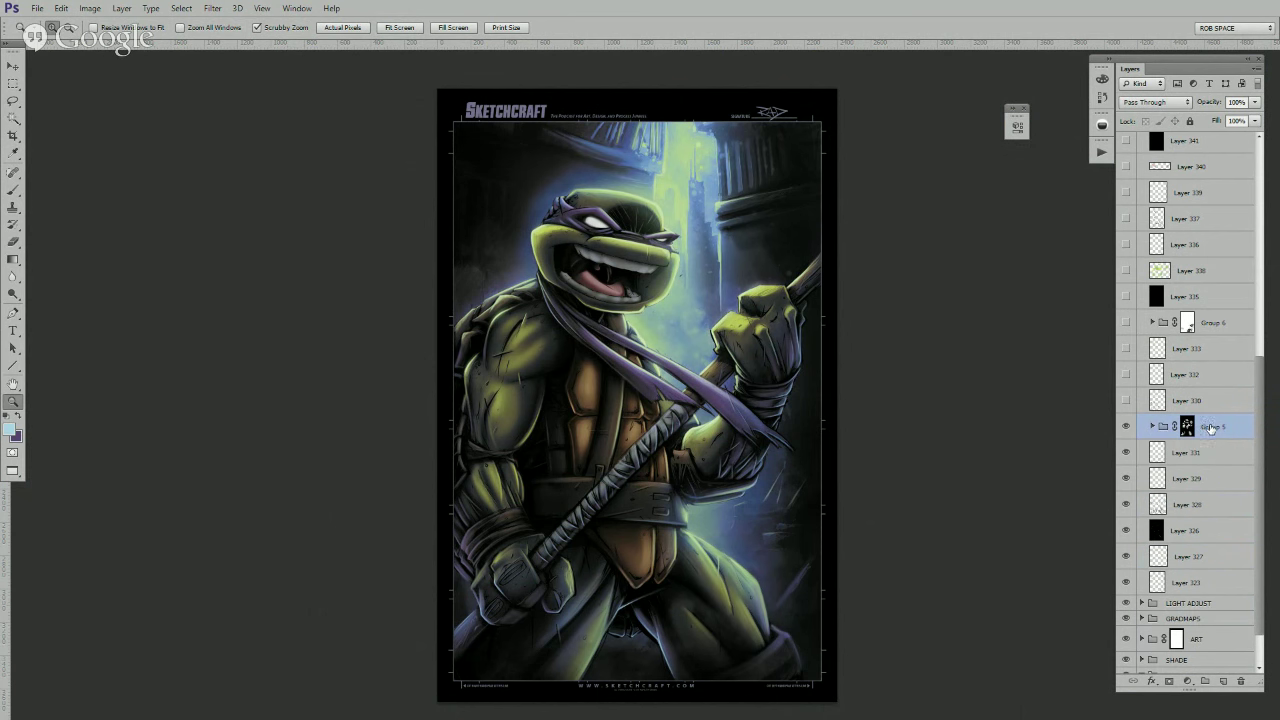
pyautogui.moveTo(1211, 429); pyautogui.dragTo(727, 380)
pyautogui.hotkey('ctrl', 'Tab')
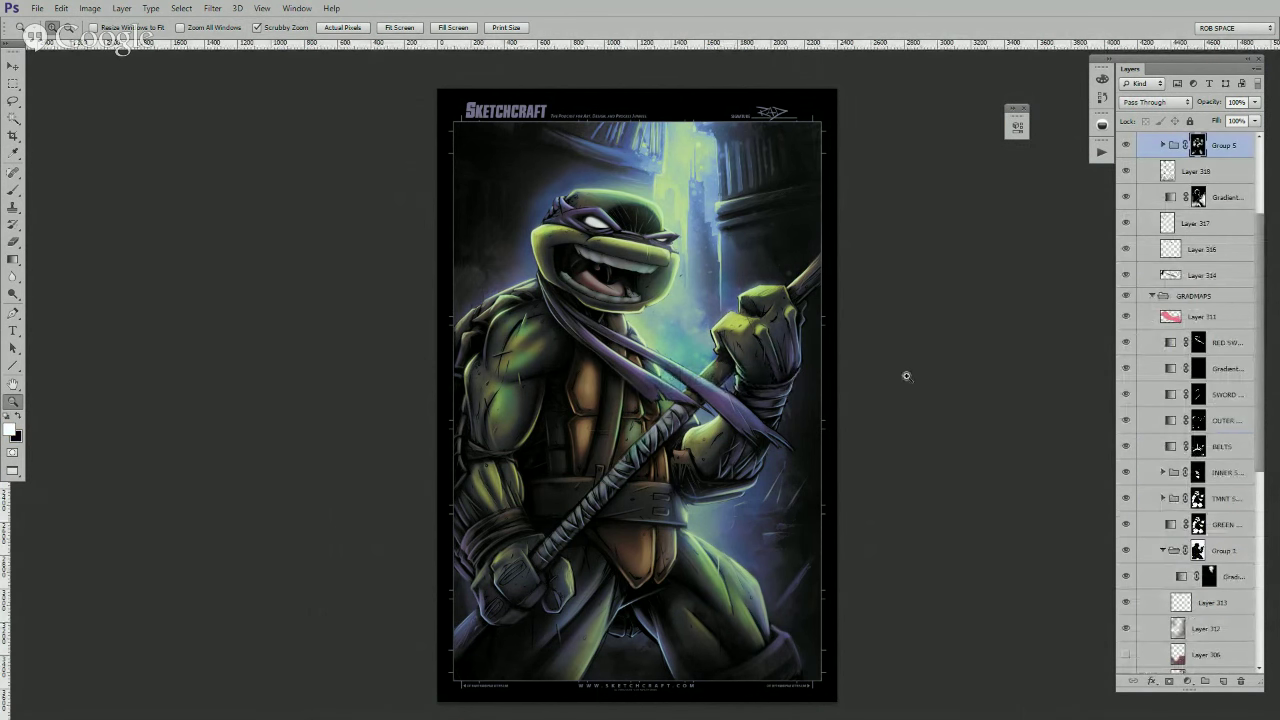
# - Fill the copied Group 5's layer mask with white and expand the group
pyautogui.scroll(2, 1185, 210)
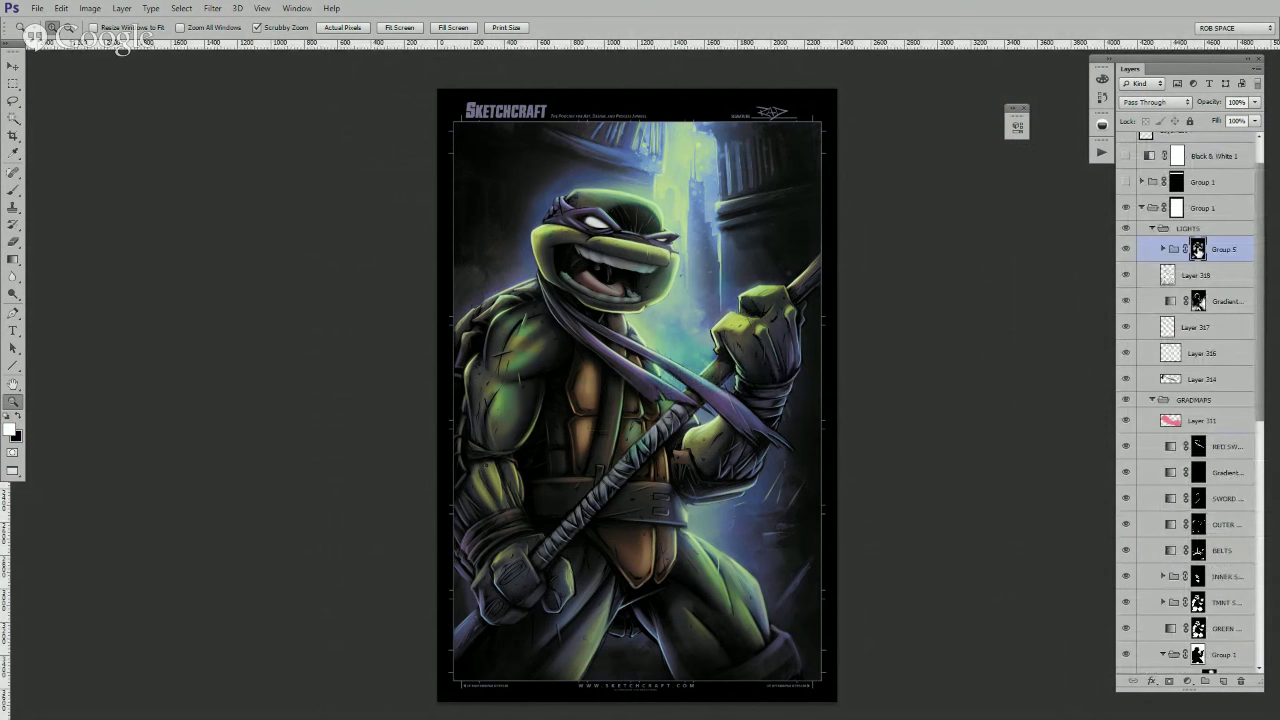
pyautogui.hotkey('alt', 'BackSpace')
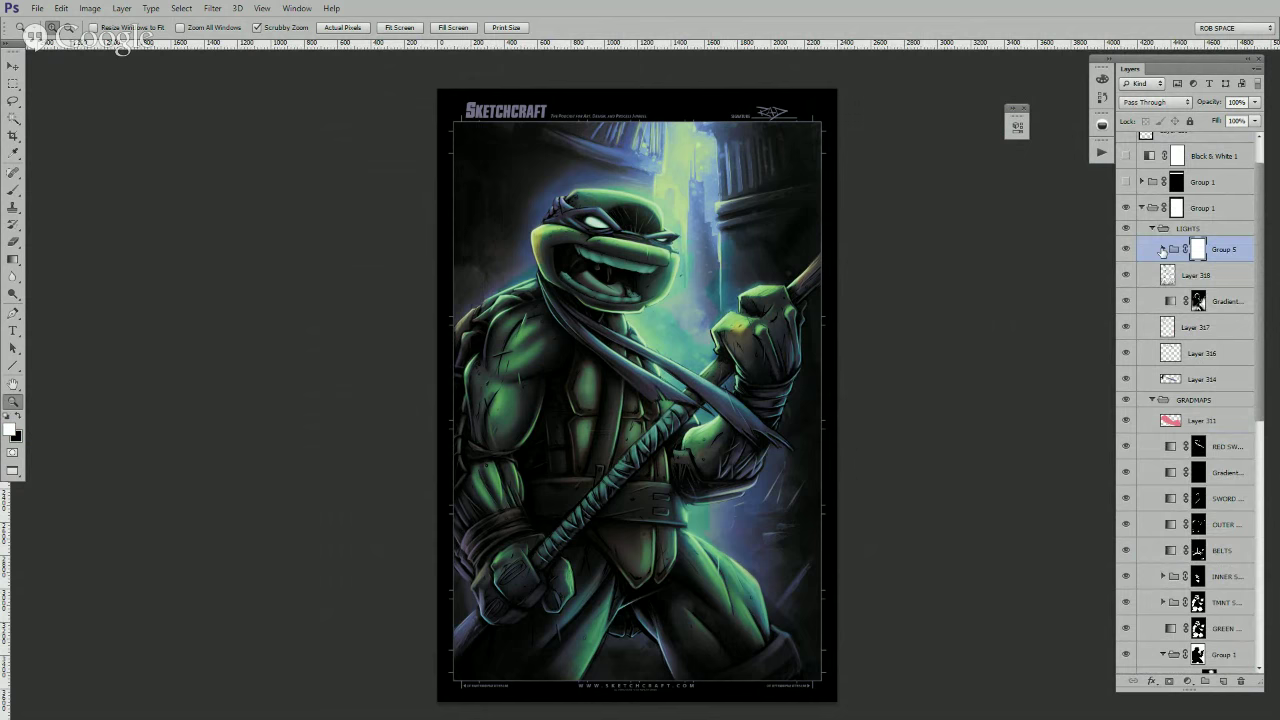
pyautogui.click(1162, 249)
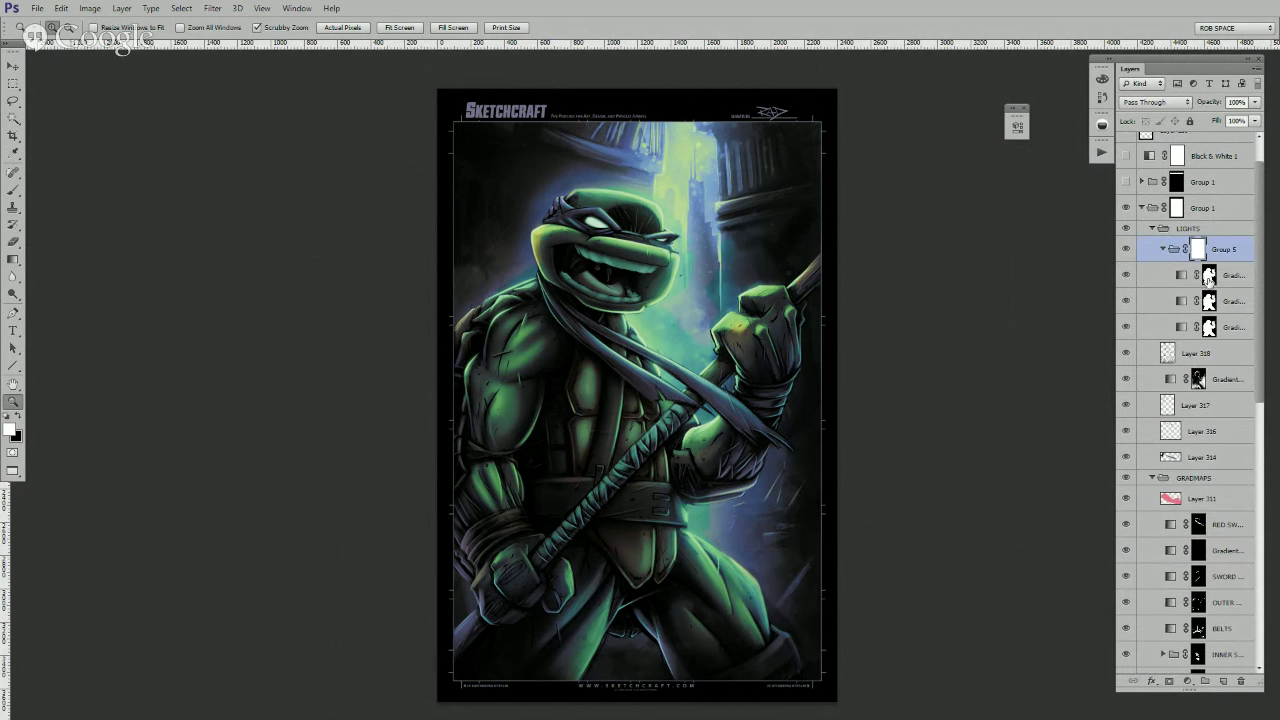
# - Delete the layer masks from all three gradient maps inside Group 5
pyautogui.rightClick(1208, 280)
pyautogui.click(1200, 297)
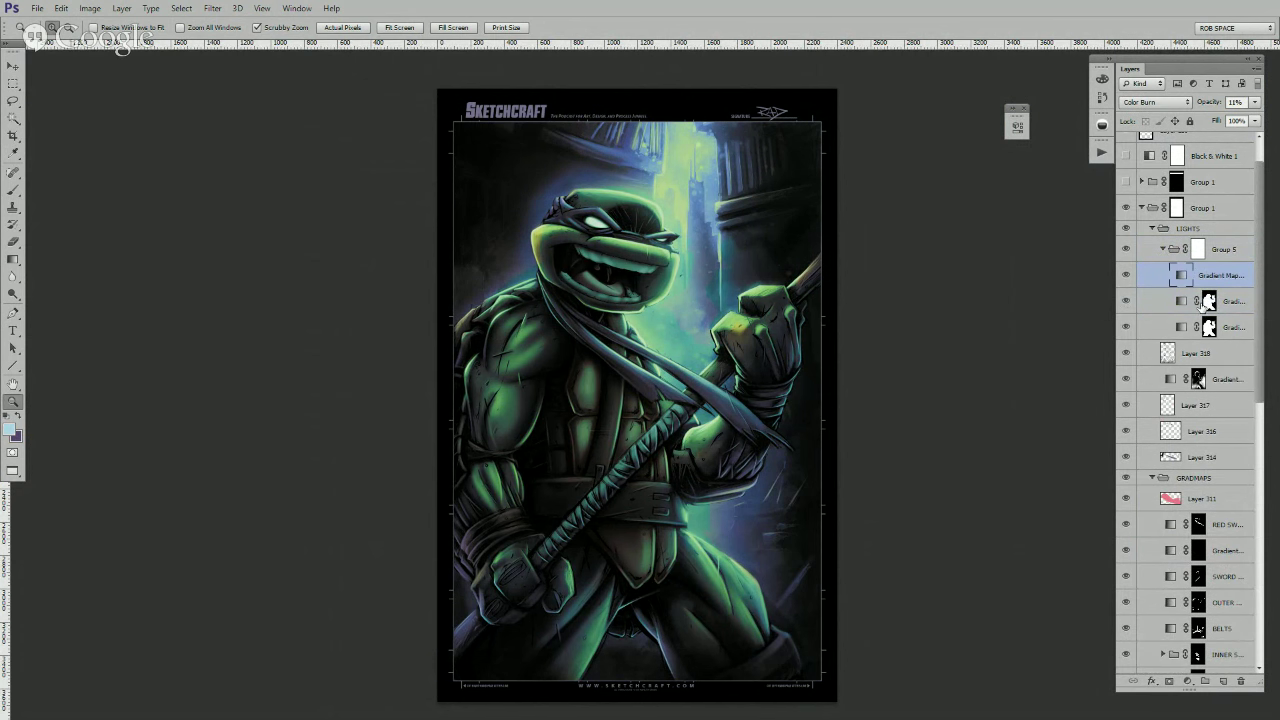
pyautogui.rightClick(1209, 303)
pyautogui.click(1200, 341)
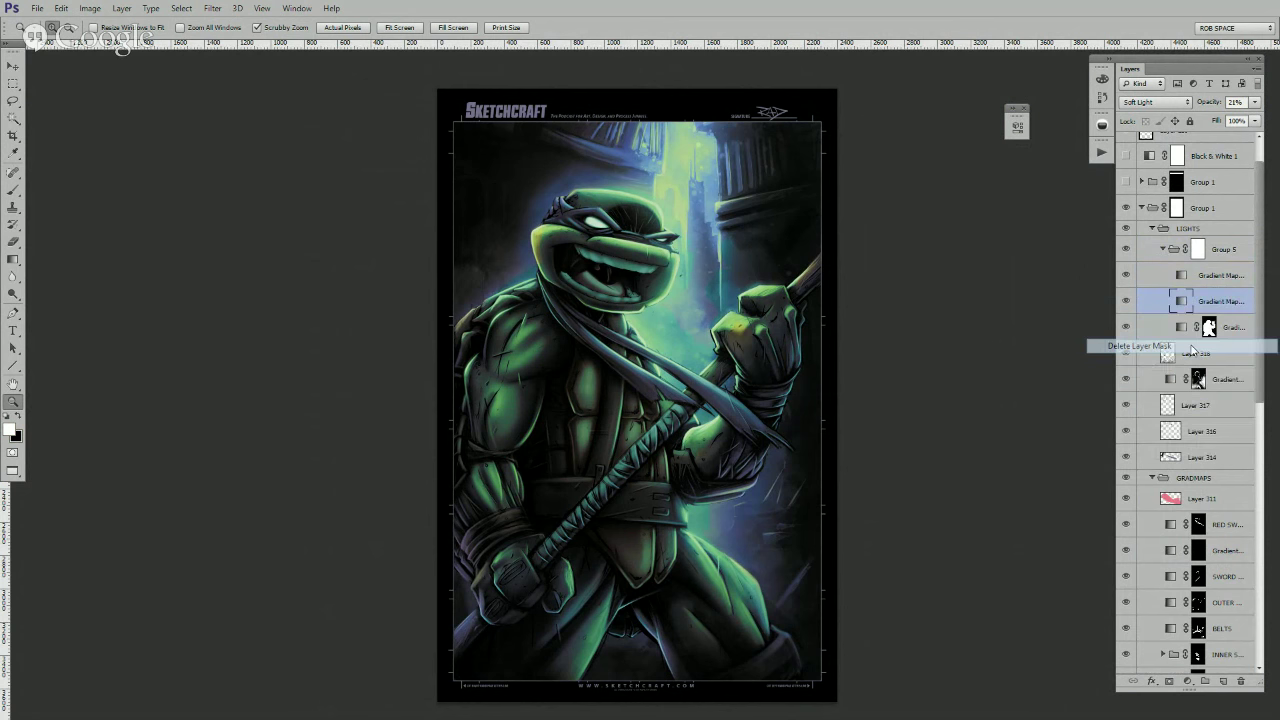
pyautogui.rightClick(1209, 330)
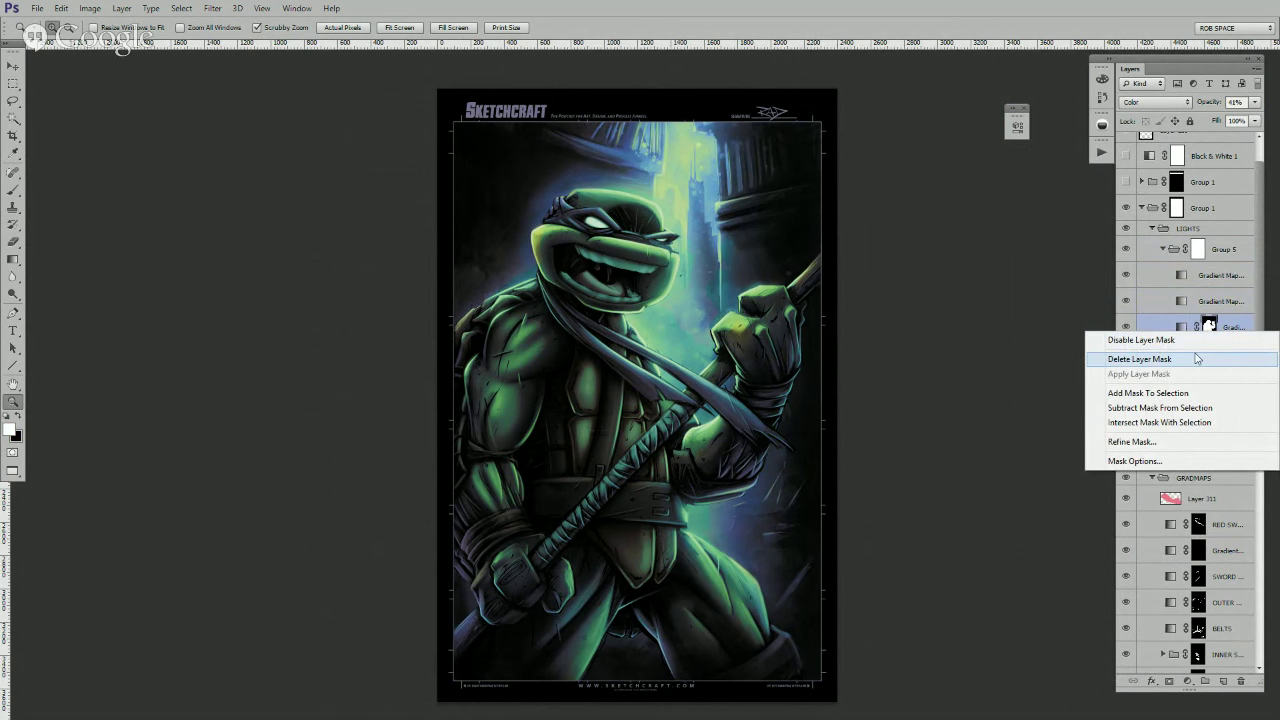
pyautogui.click(1150, 356)
# - Select the turtle's green skin areas from the FLAT COLORS layer using the non-contiguous Magic Wand with Sample All Layers off
pyautogui.scroll(-10, 1252, 496)
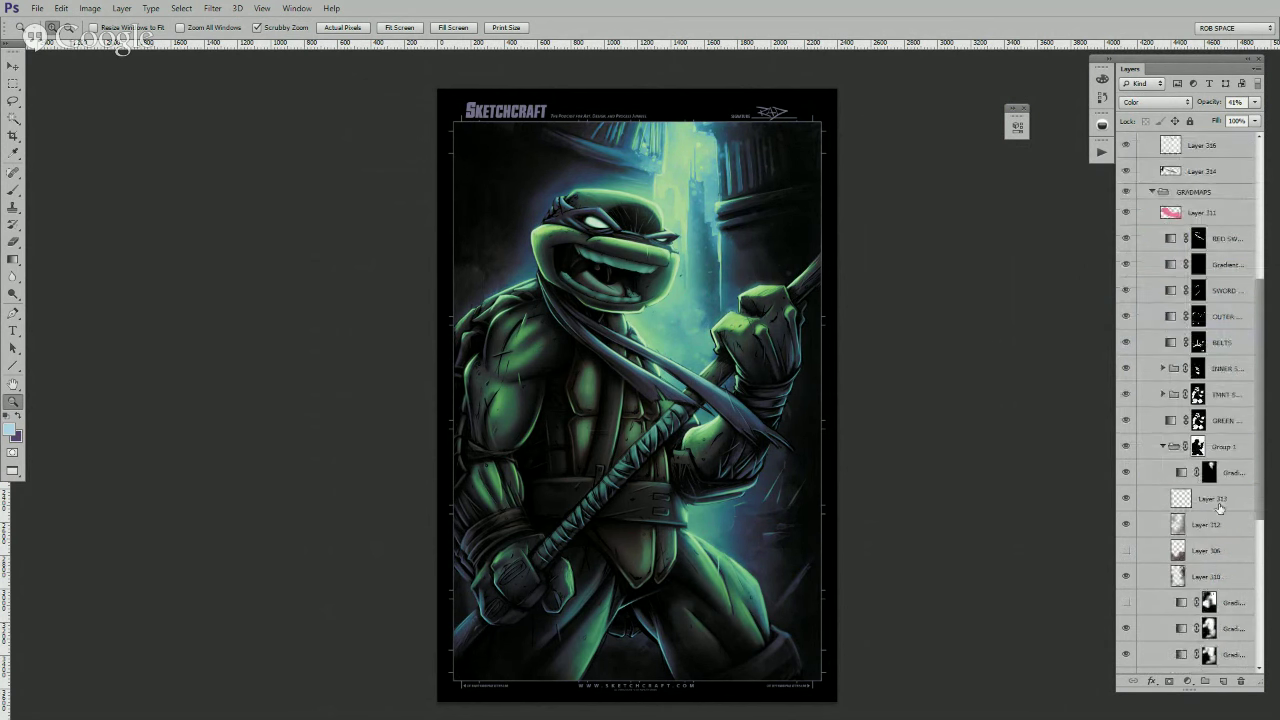
pyautogui.keyDown('ctrl'); pyautogui.click(1157, 556); pyautogui.keyUp('ctrl')
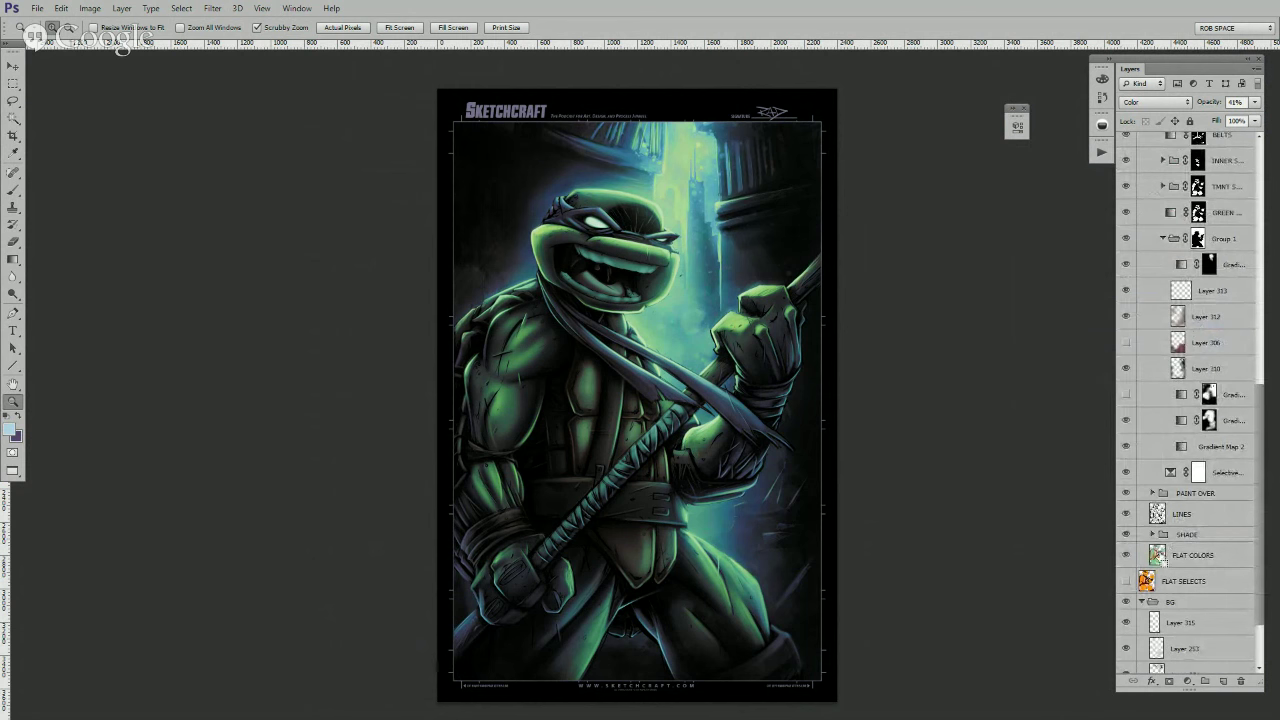
pyautogui.hotkey('ctrl', 'd')
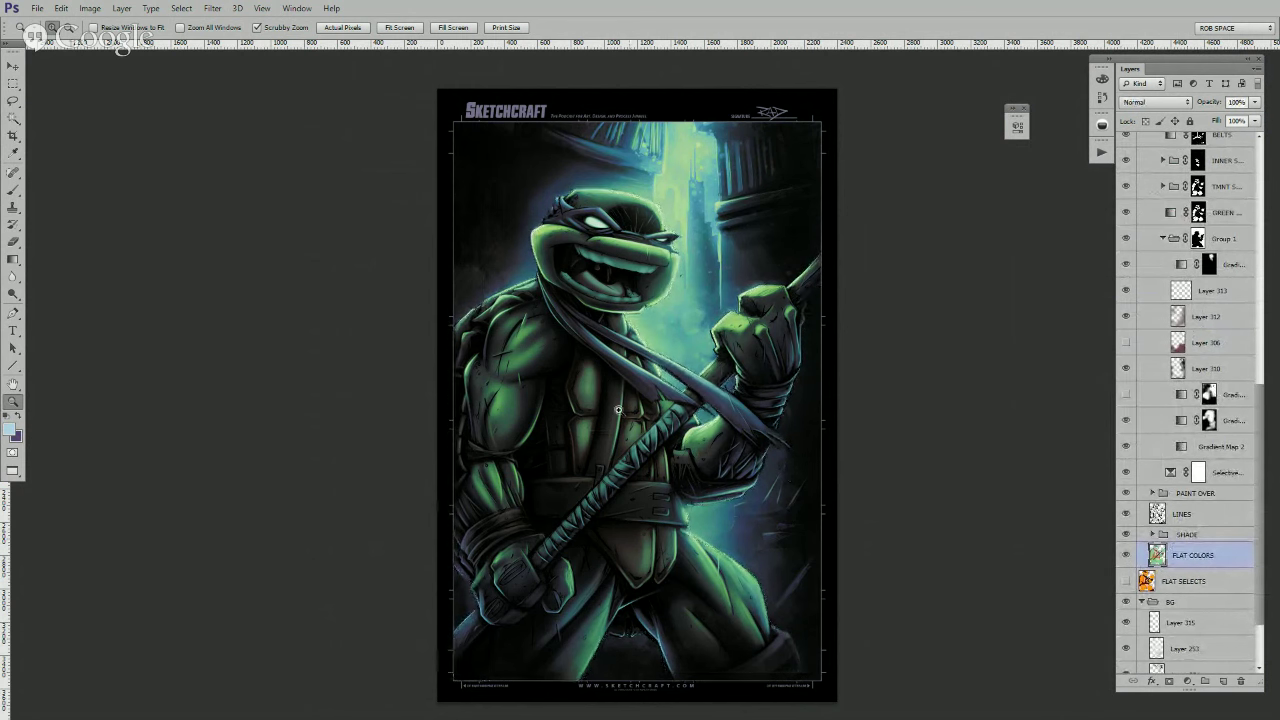
pyautogui.press('w')
pyautogui.click(526, 386)
pyautogui.click(432, 28)
pyautogui.hotkey('ctrl', 'd')
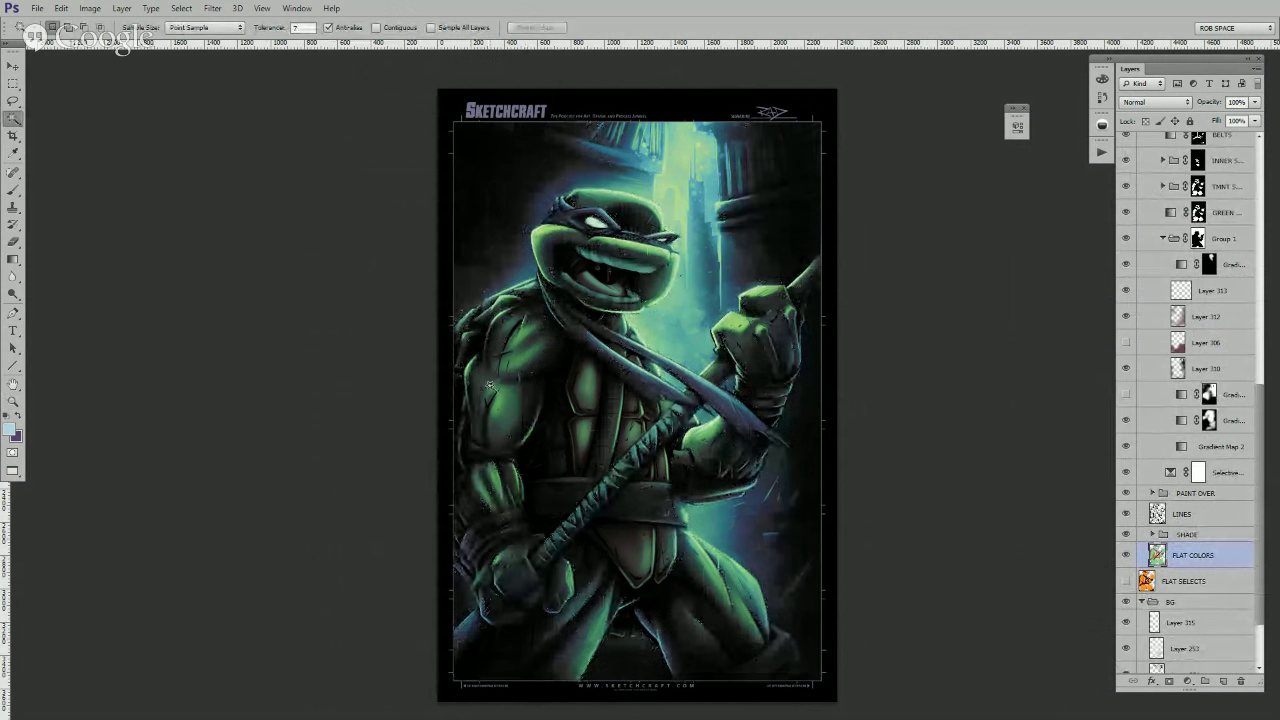
pyautogui.click(491, 390)
# - Mask the lower two gradient maps in Group 5 to the green skin selection
pyautogui.scroll(5, 1231, 268)
pyautogui.scroll(5, 1231, 268)
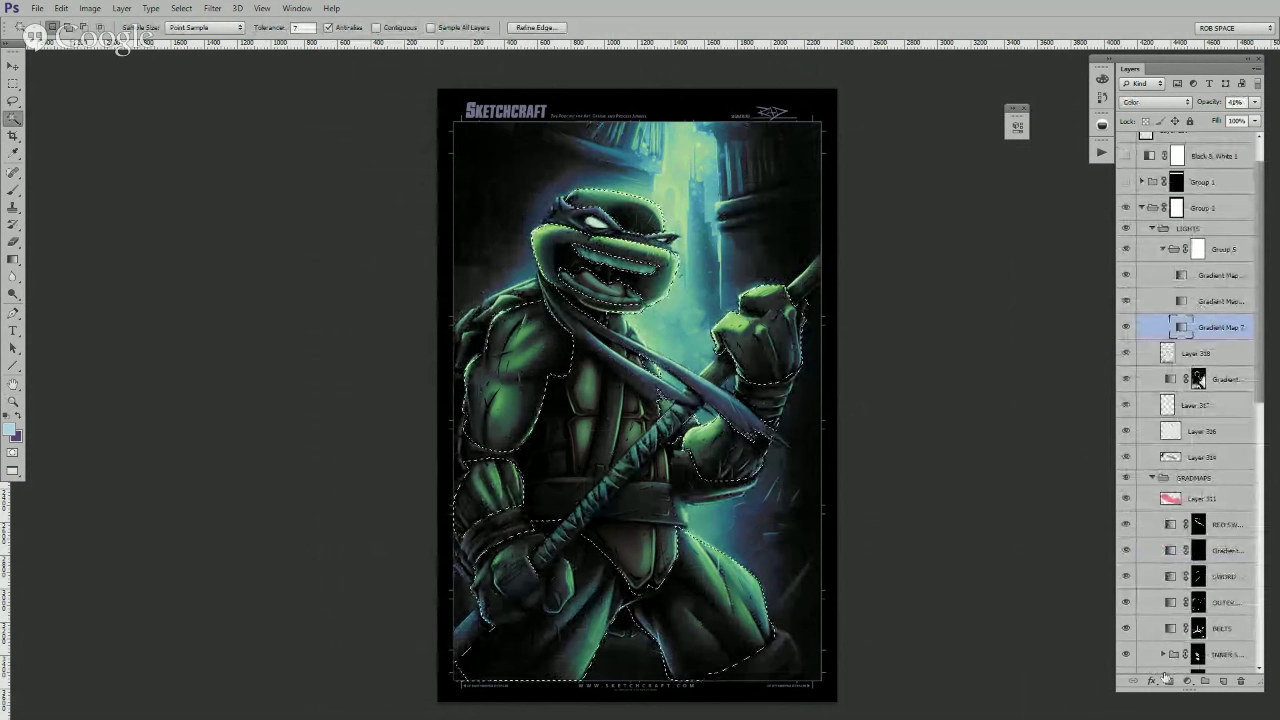
pyautogui.click(1169, 681)
pyautogui.keyDown('ctrl'); pyautogui.click(1208, 327); pyautogui.keyUp('ctrl')
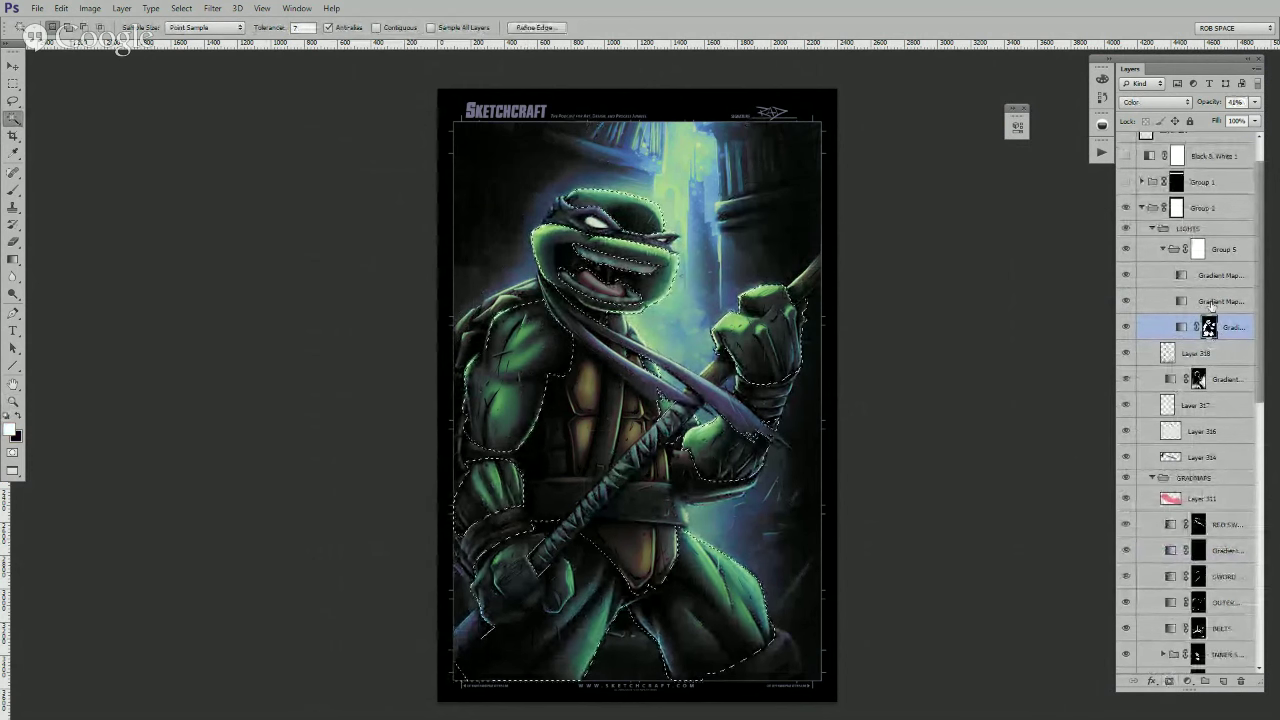
pyautogui.click(1210, 301)
pyautogui.click(1169, 681)
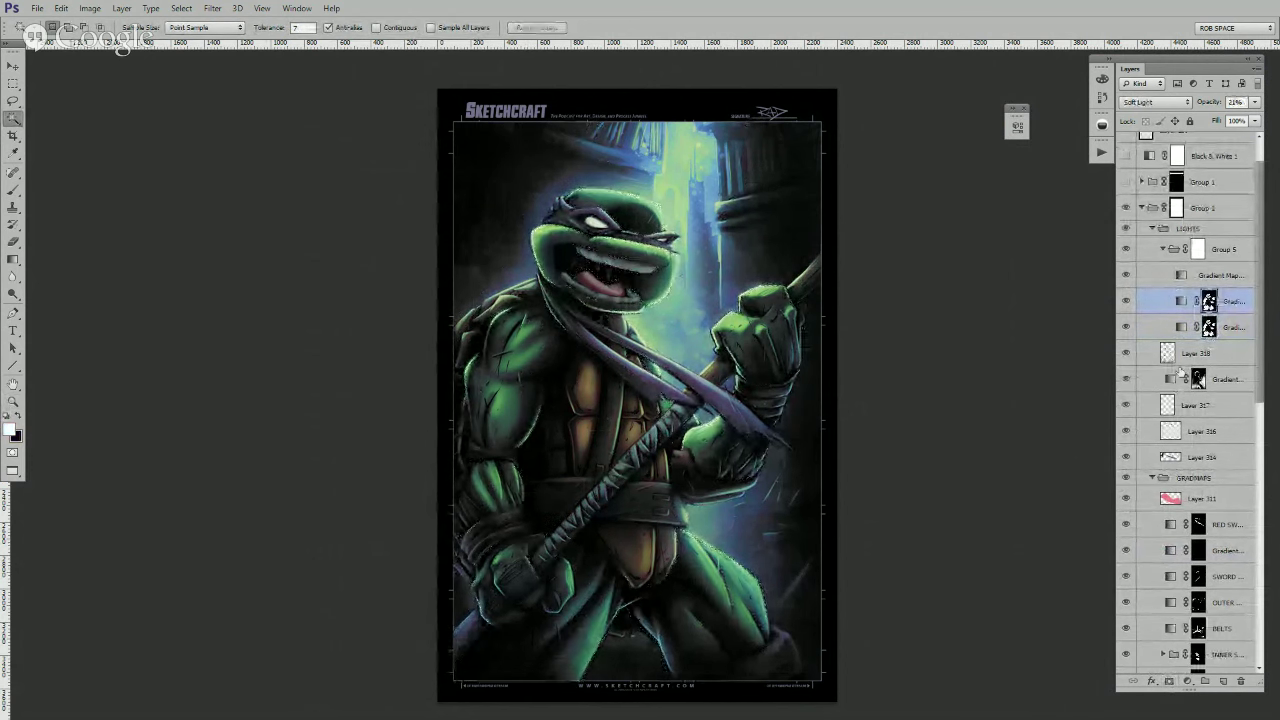
# - Load the green skin mask as a selection and use it to mask the top gradient map in Group 5
pyautogui.keyDown('ctrl'); pyautogui.click(1209, 301); pyautogui.keyUp('ctrl')
pyautogui.click(1211, 278)
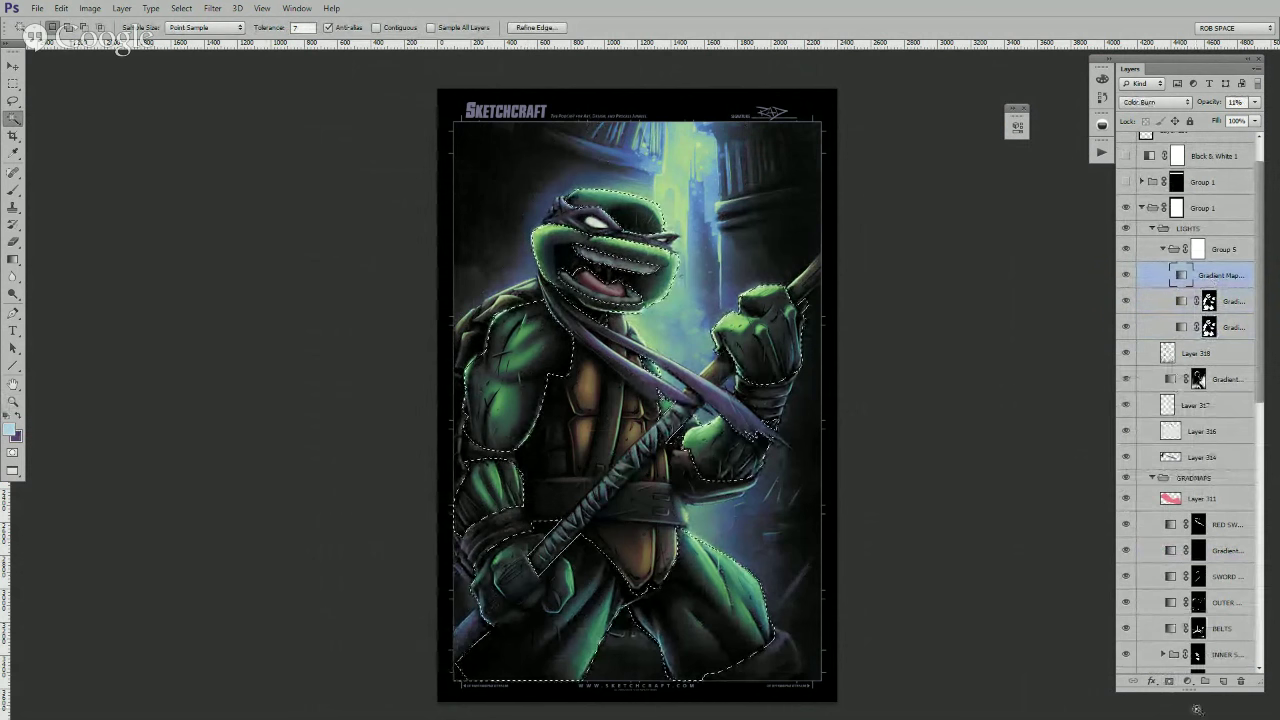
pyautogui.click(1169, 681)
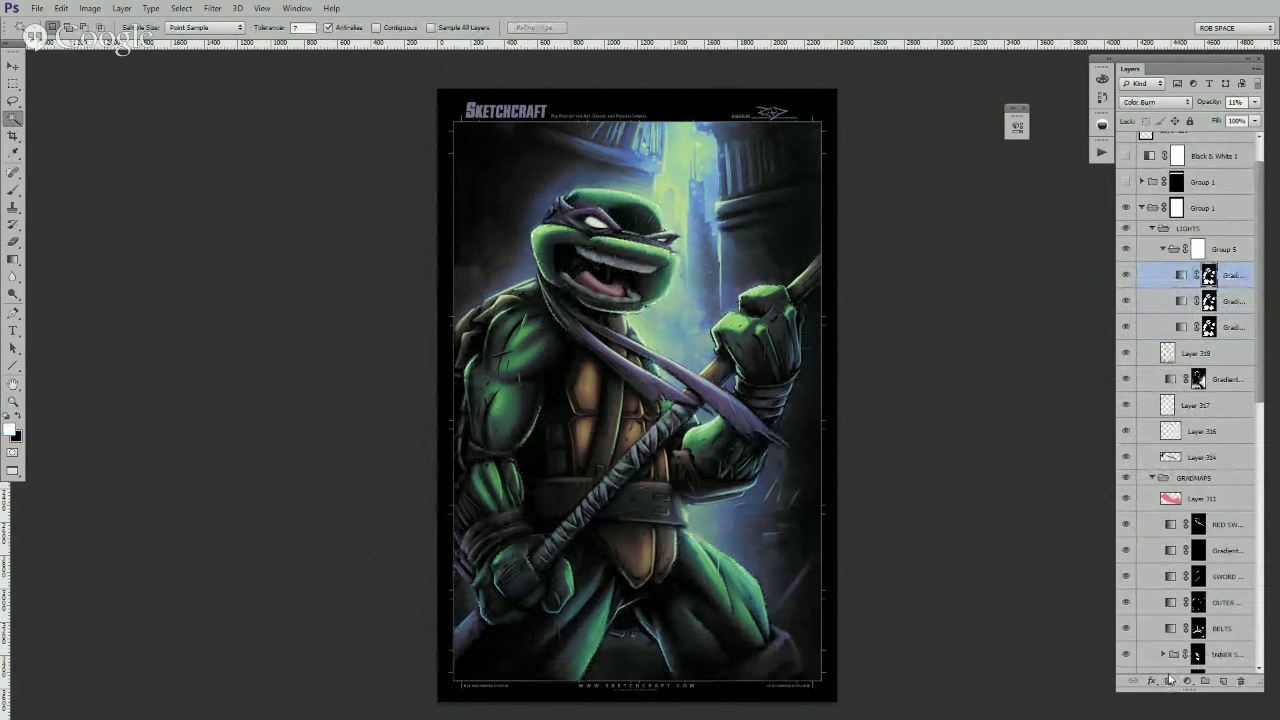
# - Invert Group 5's layer mask to black and choose a brush to paint the lighting back in over the turtle's skin
pyautogui.click(1199, 254)
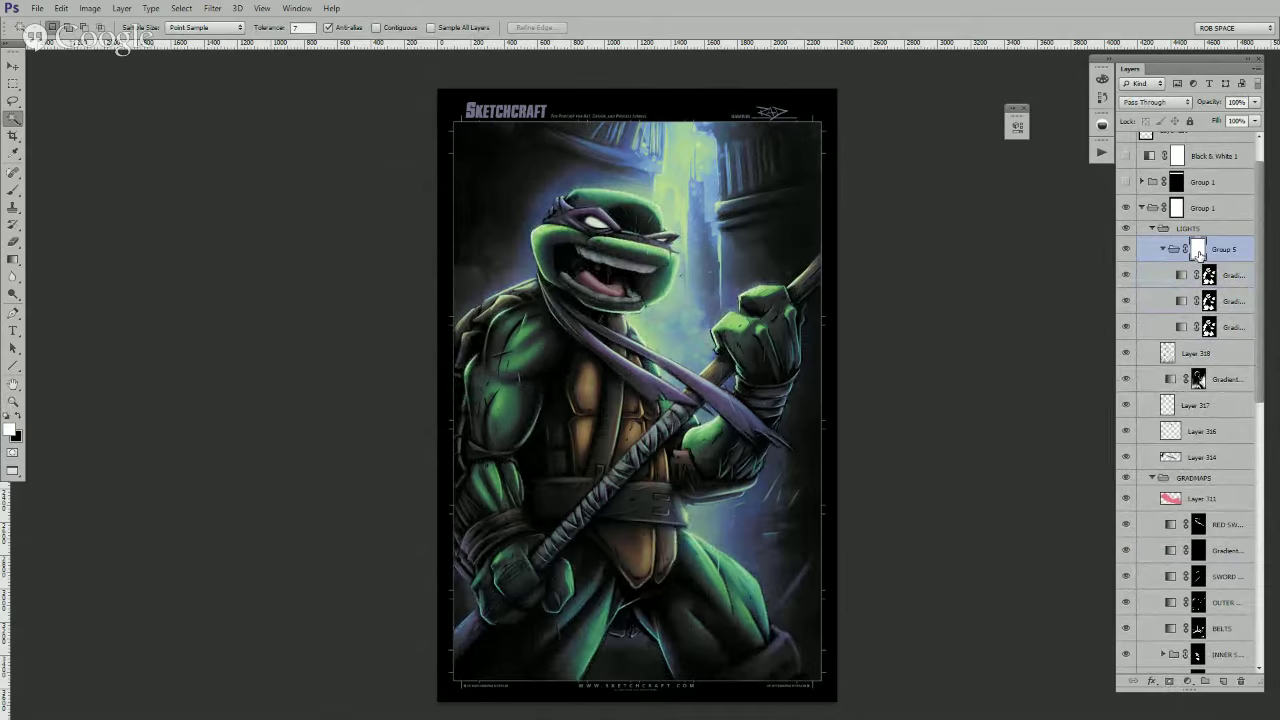
pyautogui.hotkey('ctrl', 'i')
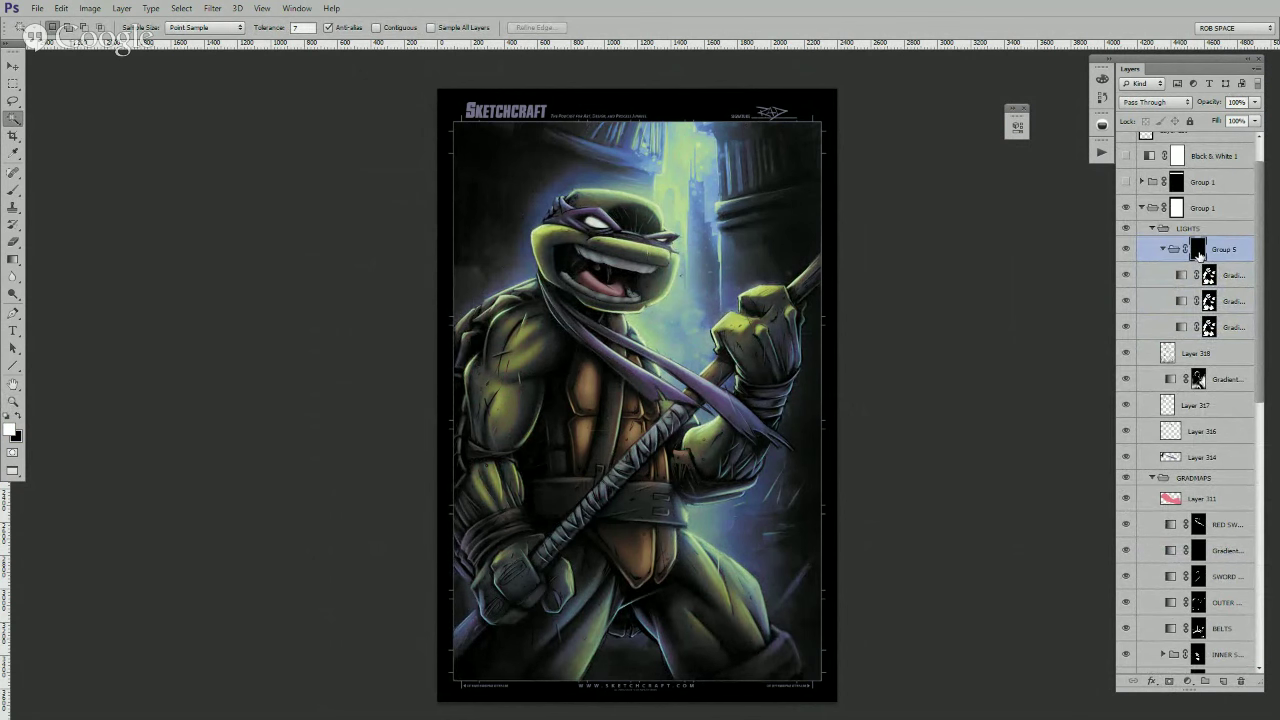
pyautogui.press('b')
pyautogui.rightClick(531, 361)
pyautogui.doubleClick(566, 411)
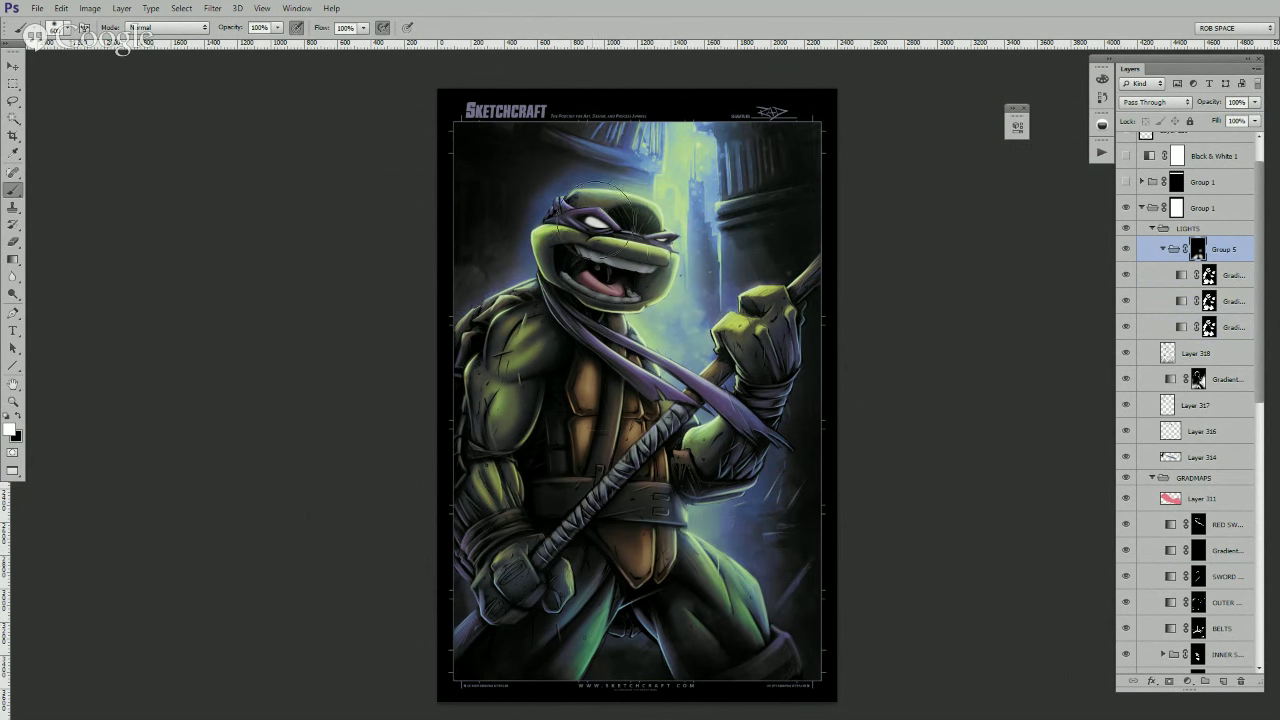
# - Try Overlay and other blend modes on the brush-masked Group 5, ending on Pass Through
pyautogui.click(1140, 105)
pyautogui.click(1138, 300)
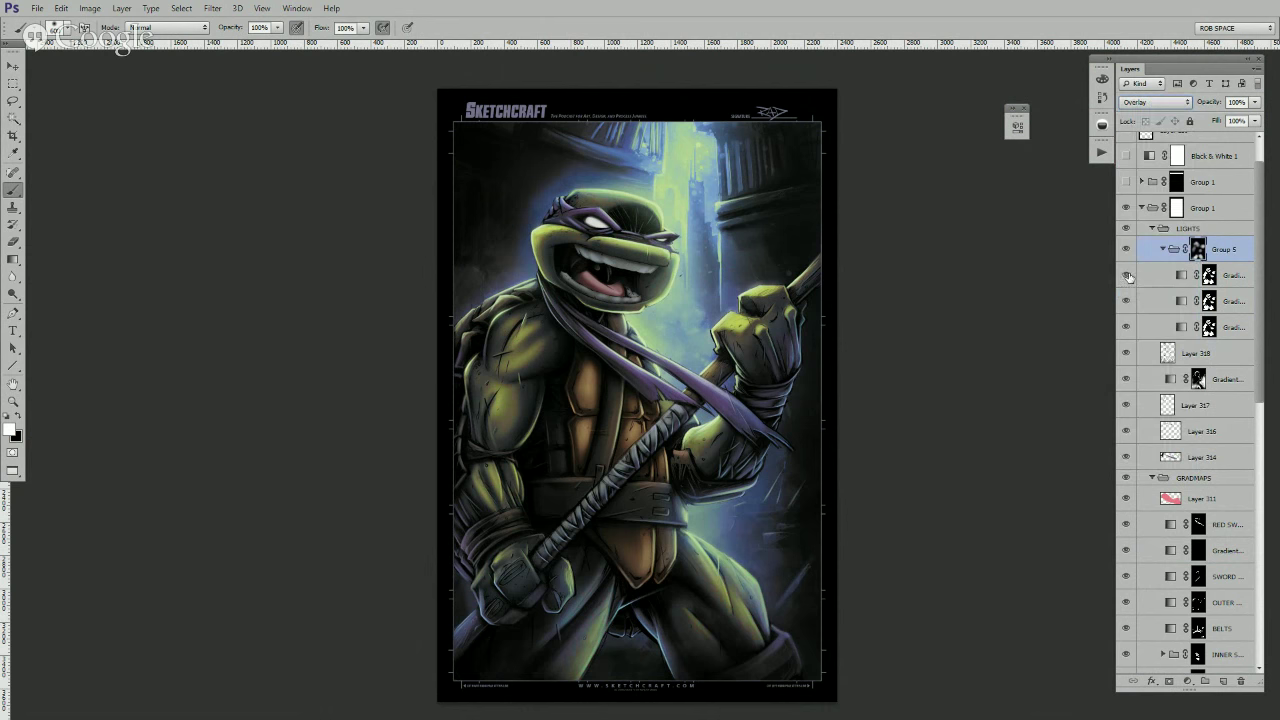
pyautogui.press('Down')
pyautogui.press('Down')
pyautogui.press('Down')
pyautogui.click(1139, 105)
pyautogui.click(1145, 452)
pyautogui.click(1140, 105)
pyautogui.click(1143, 113)
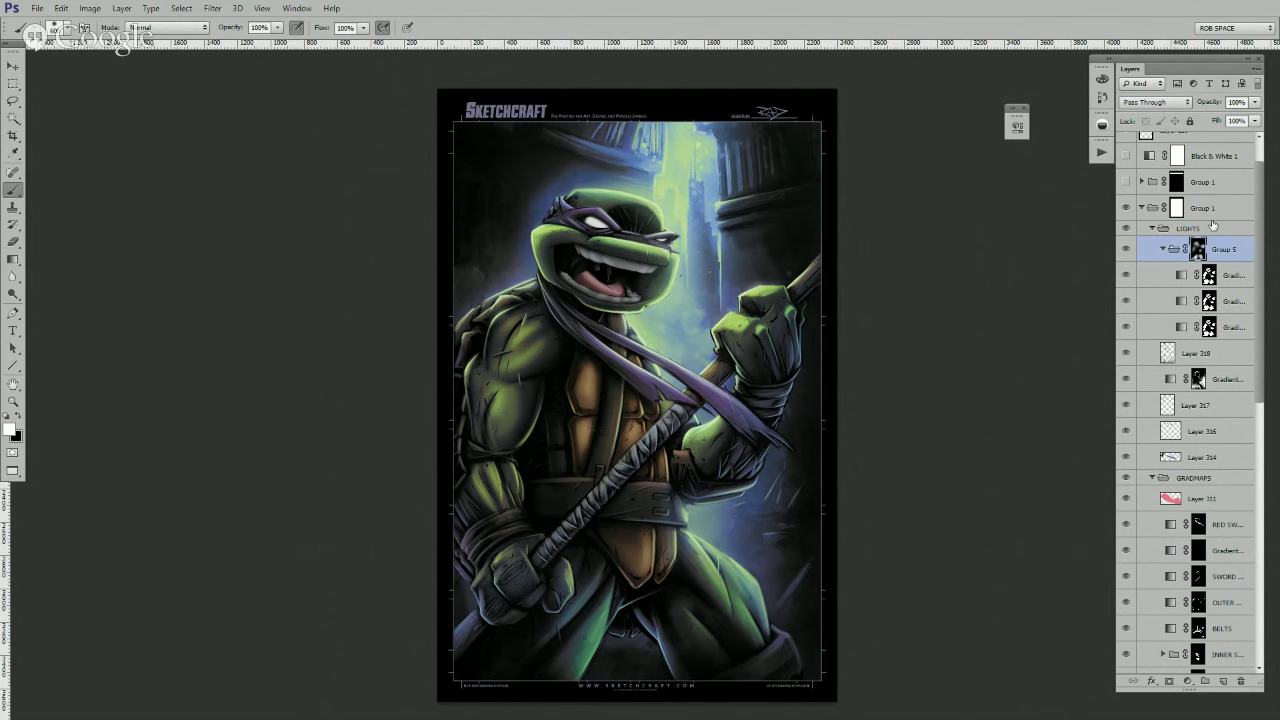
# - Reset Group 5's layer mask to solid white
pyautogui.hotkey('ctrl', 'BackSpace')
pyautogui.hotkey('ctrl', 'i')
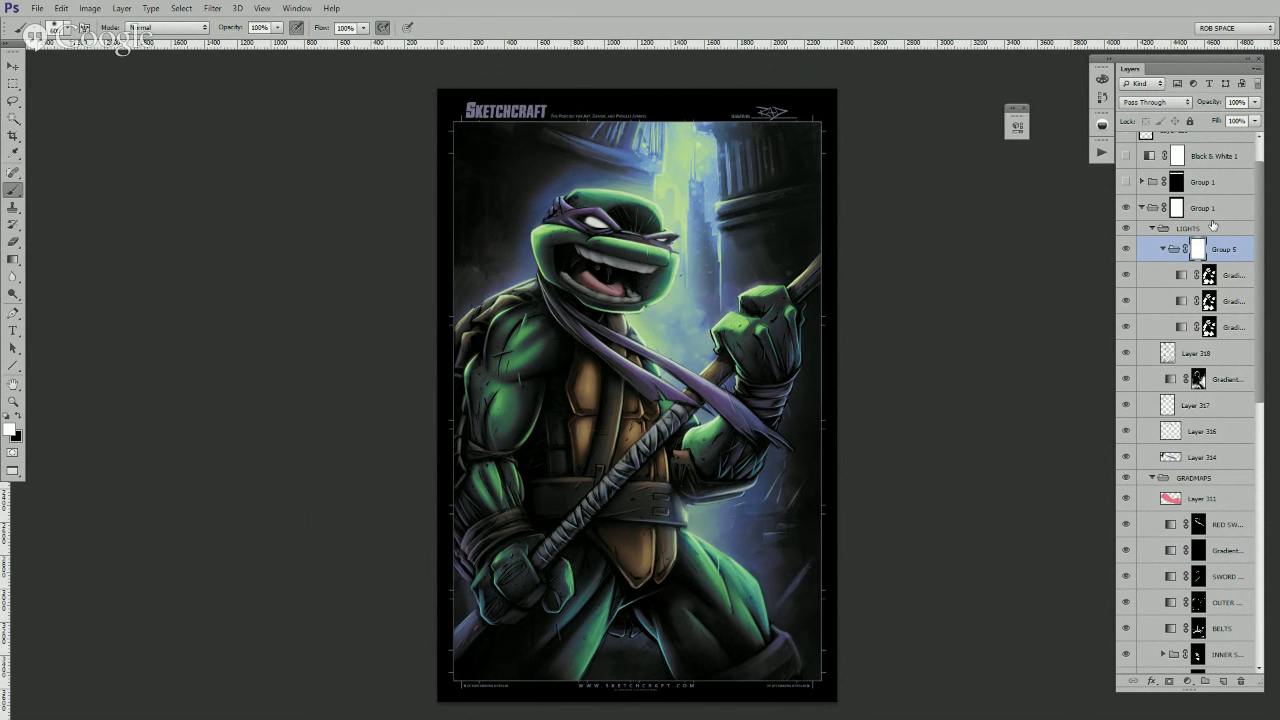
# - Audition blend modes for Group 5 with its white mask, starting from Color and going back up the list to Pass Through
pyautogui.click(1155, 102)
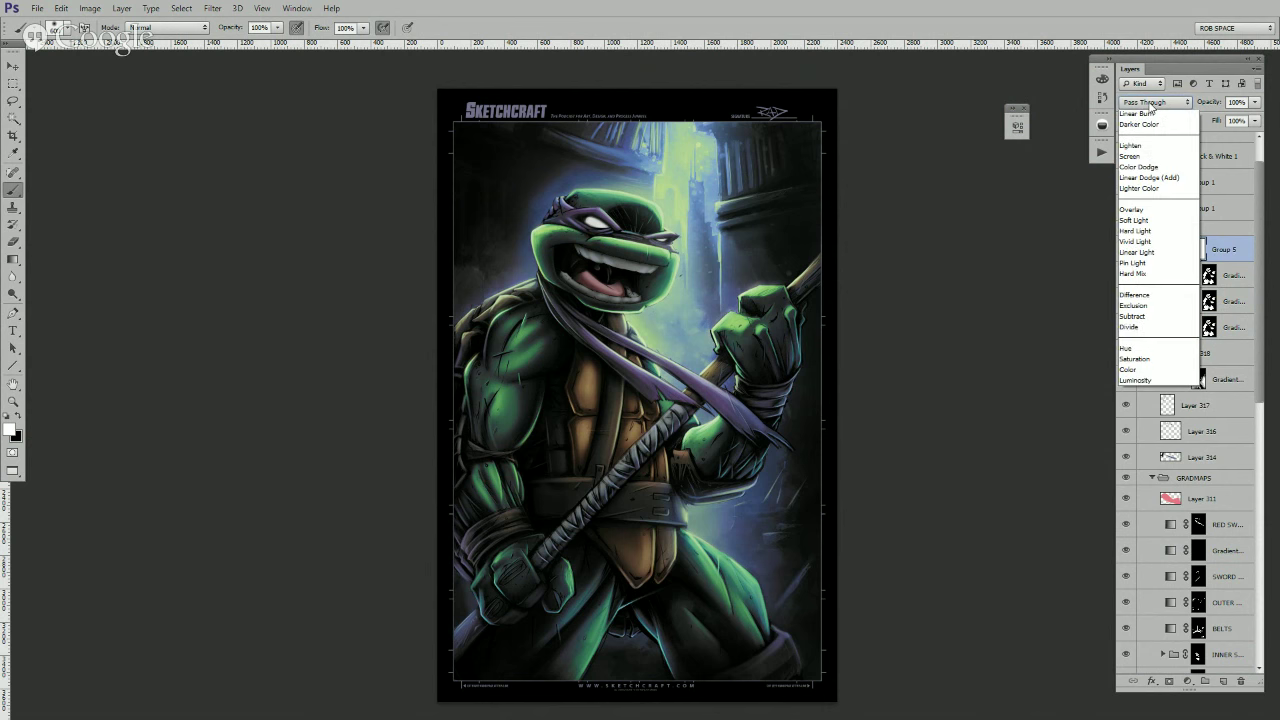
pyautogui.click(1134, 447)
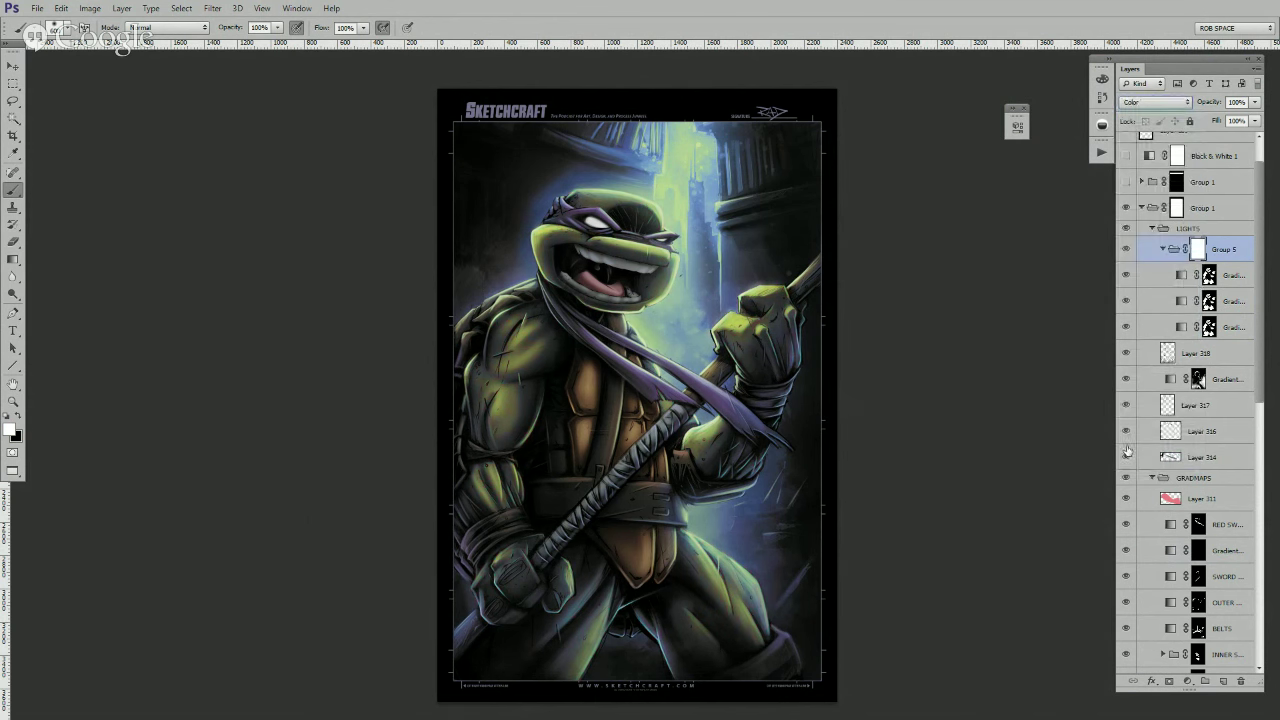
pyautogui.press('Up')
pyautogui.press('Up')
pyautogui.press('Up')
pyautogui.press('Up')
pyautogui.press('Up')
pyautogui.press('Up')
pyautogui.press('Up')
pyautogui.press('Up')
pyautogui.press('Up')
pyautogui.press('Up')
pyautogui.press('Up')
pyautogui.press('Up')
pyautogui.press('Up')
pyautogui.press('Up')
pyautogui.press('Up')
pyautogui.press('Up')
pyautogui.press('Up')
pyautogui.press('Up')
pyautogui.press('Up')
pyautogui.press('Up')
pyautogui.press('Up')
pyautogui.press('Up')
pyautogui.press('Up')
pyautogui.press('Up')
pyautogui.press('Up')
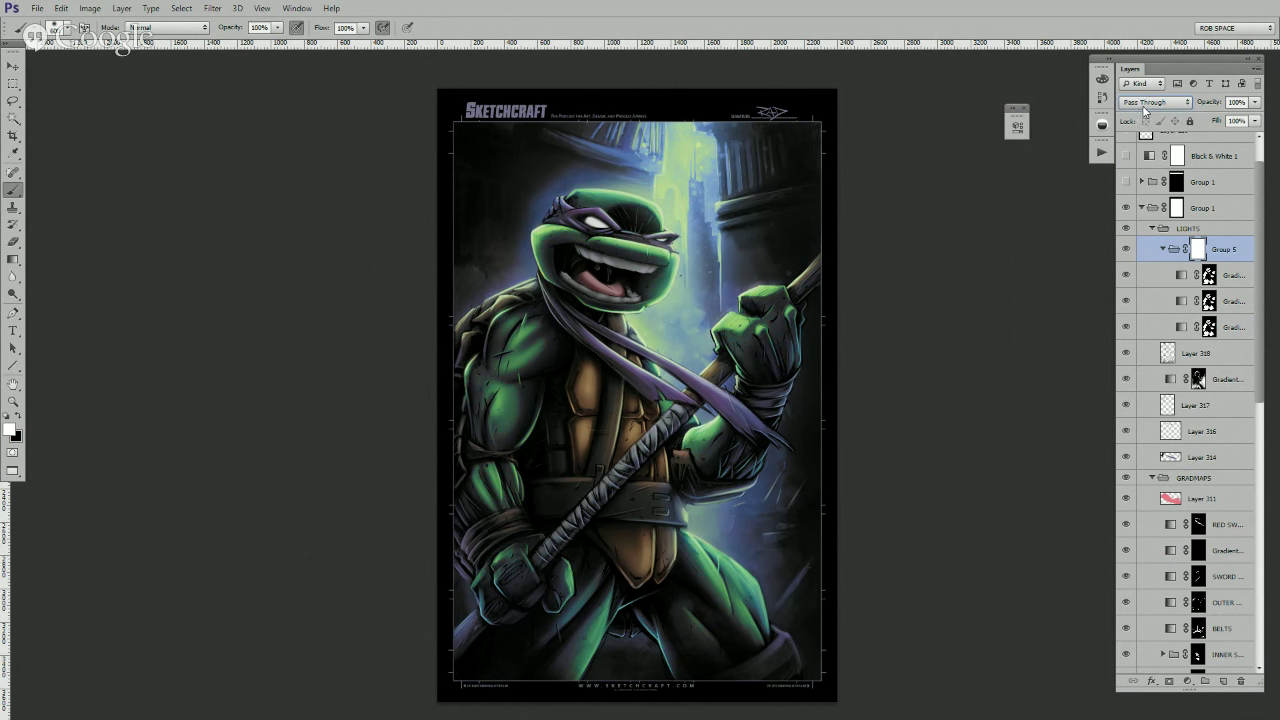
# - Lower Group 5's opacity to 31% and toggle the visibility of the LIGHTS group and Group 5 to compare the lighting
pyautogui.moveTo(1255, 102); pyautogui.dragTo(1217, 119)
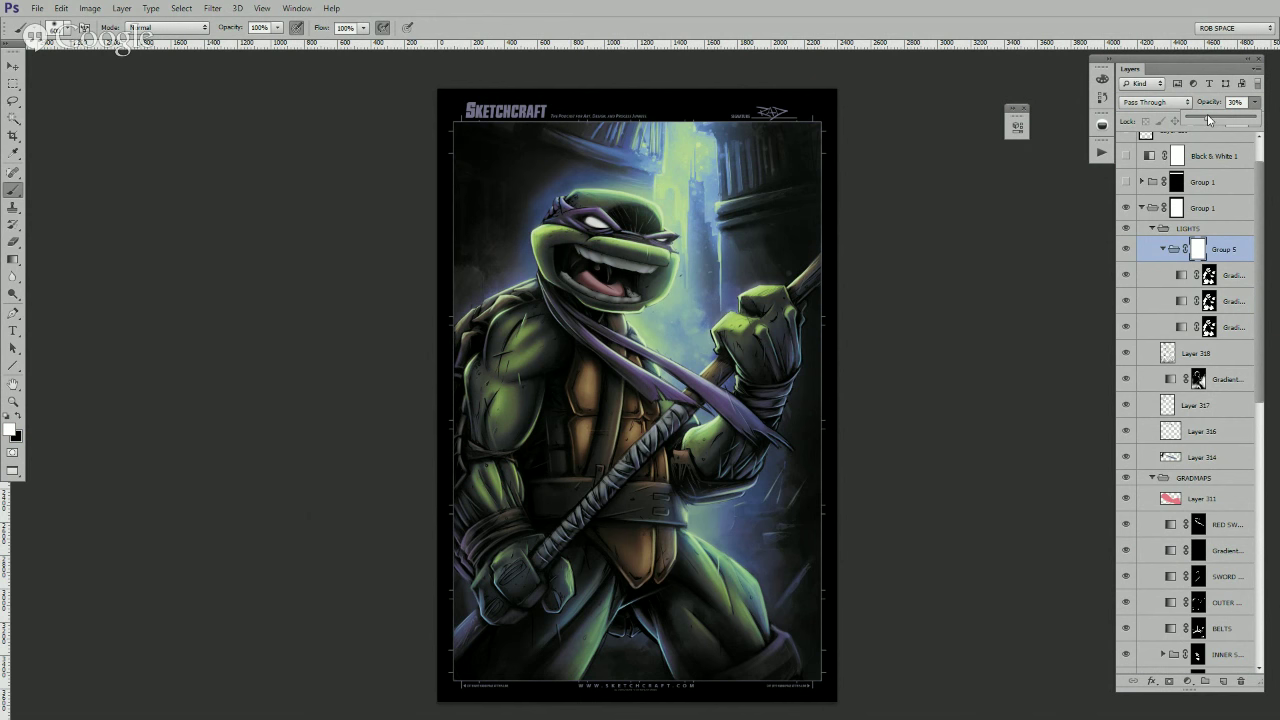
pyautogui.moveTo(1207, 114); pyautogui.dragTo(1209, 116)
pyautogui.click(1126, 230)
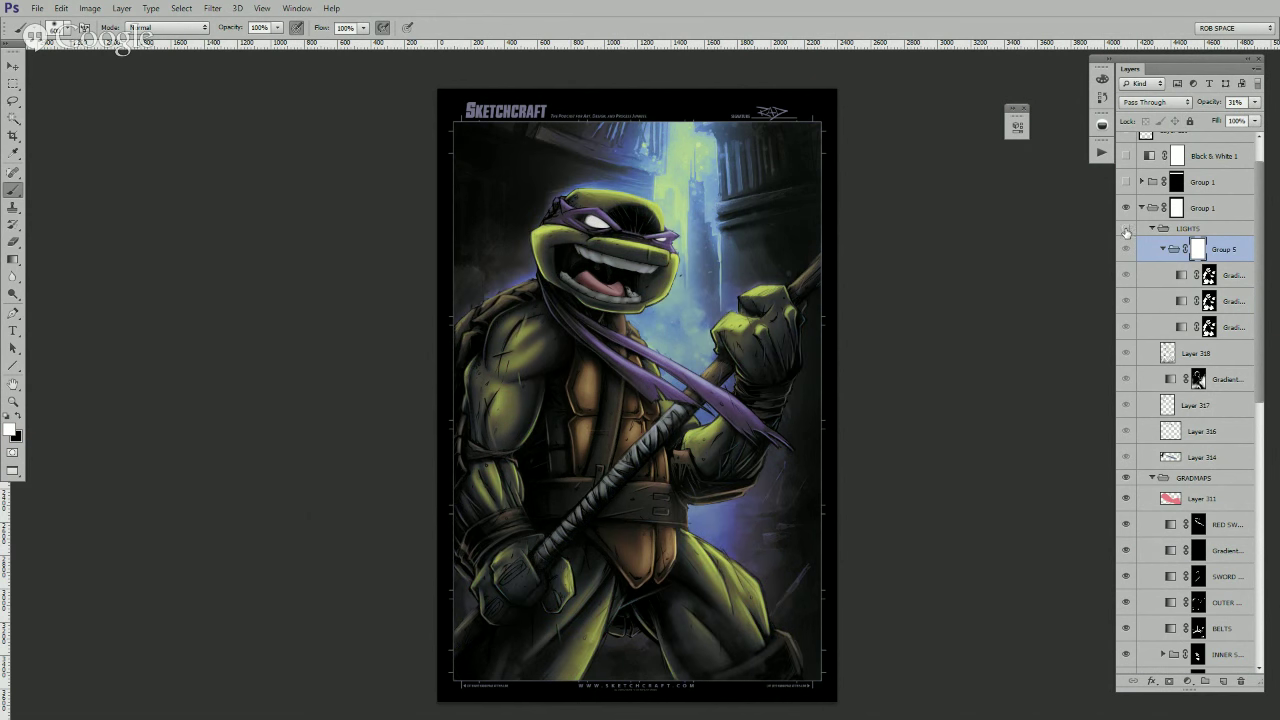
pyautogui.click(1126, 230)
pyautogui.click(1126, 250)
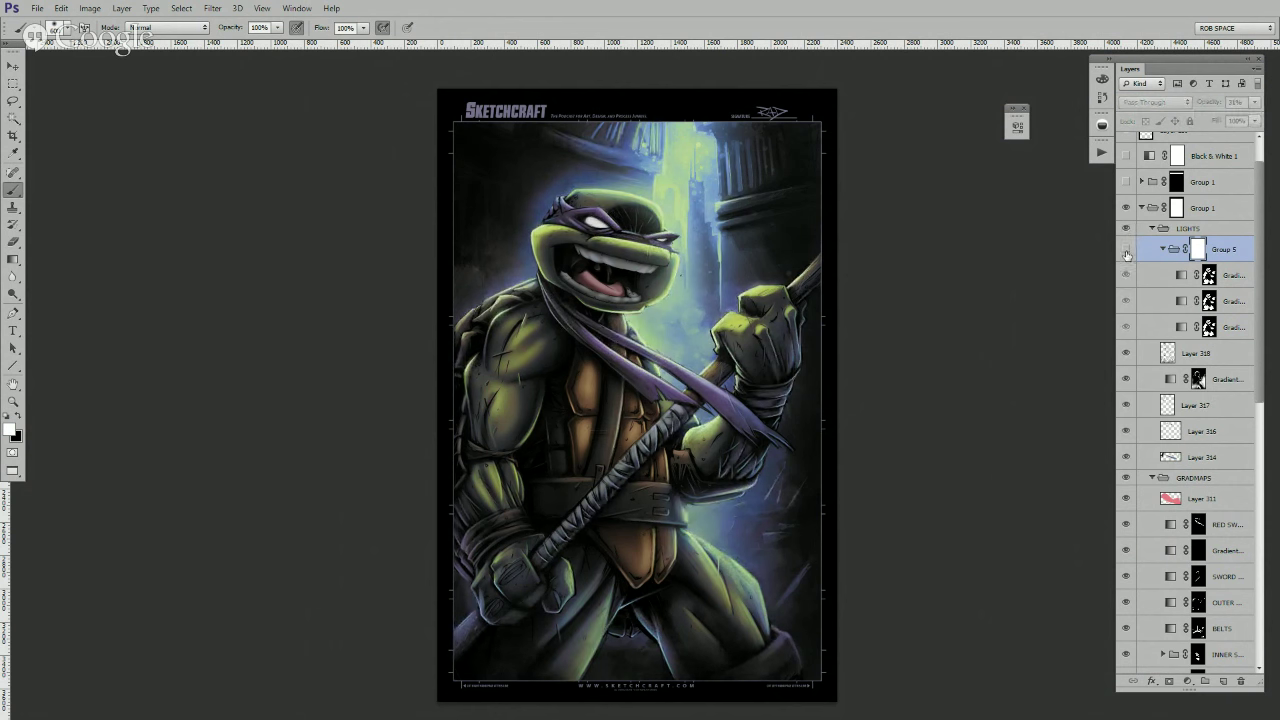
# - Collapse Group 5 inside the LIGHTS group and delete it
pyautogui.click(1163, 250)
pyautogui.moveTo(1214, 254); pyautogui.dragTo(1241, 681)
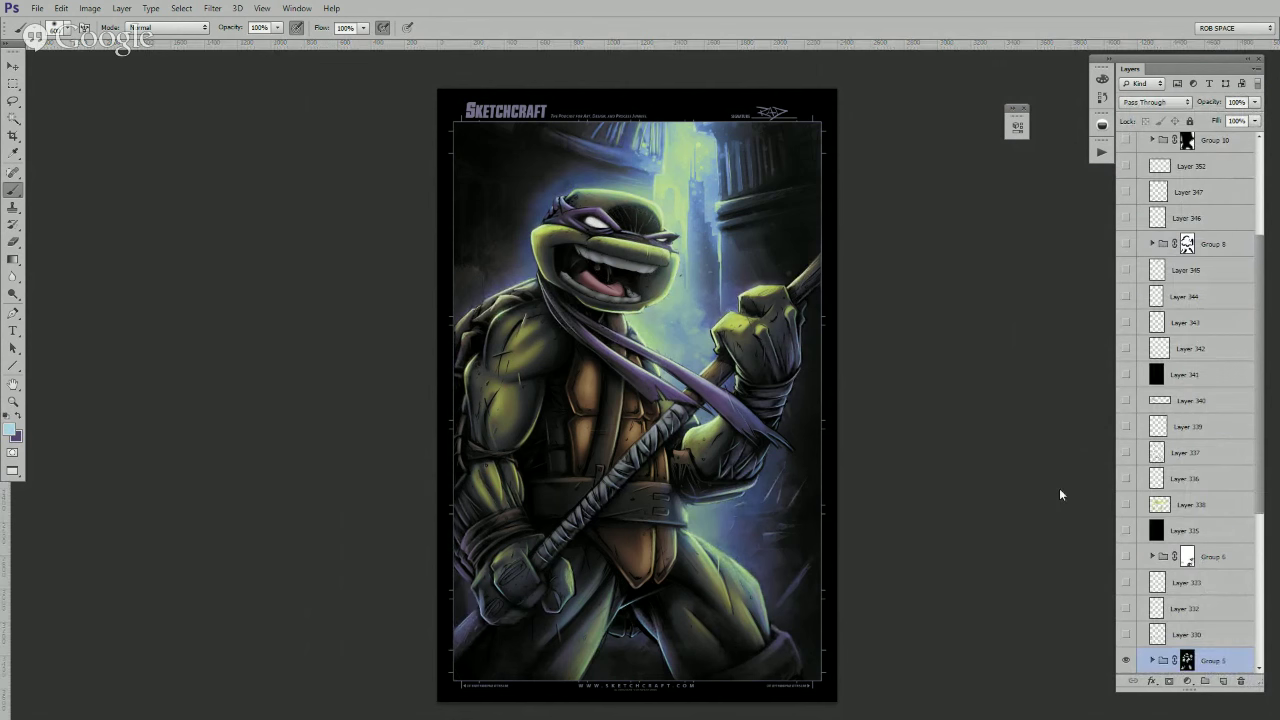
# - Make the hidden layers from Layer 332 up to Layer 345 in the PAINT OVER group visible
pyautogui.scroll(-1, 1190, 588)
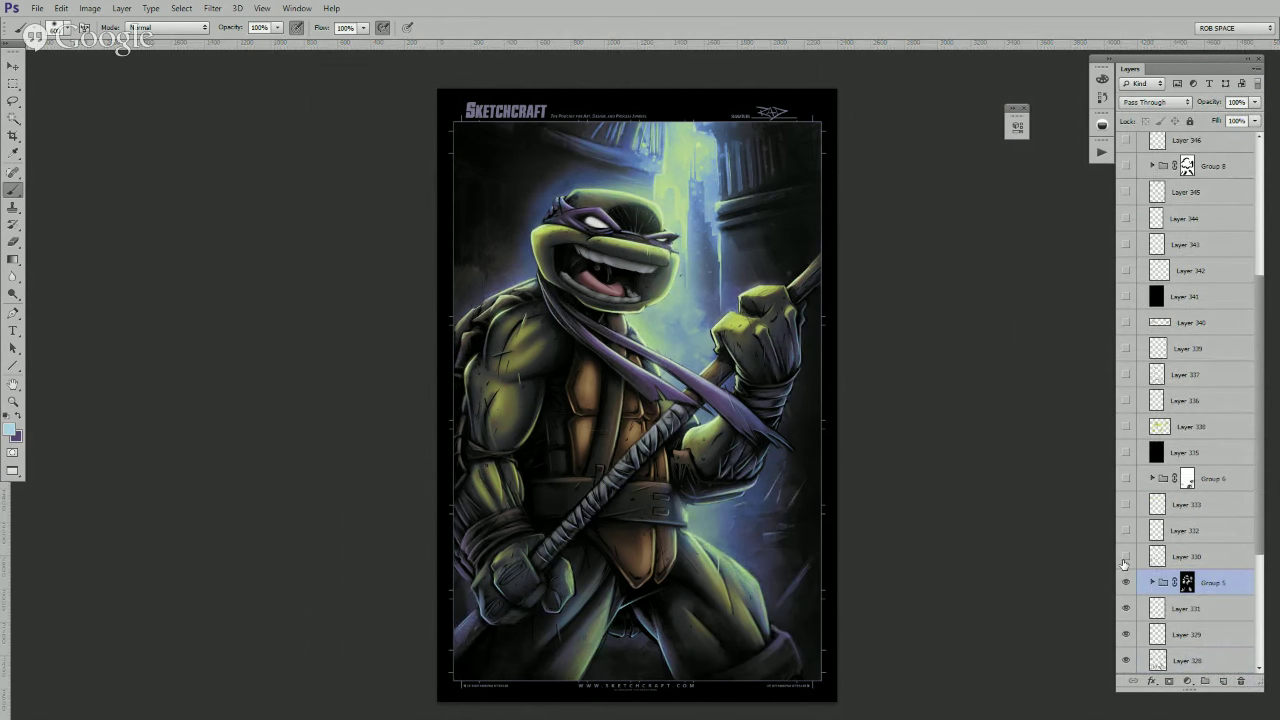
pyautogui.click(1125, 531)
pyautogui.moveTo(1125, 535); pyautogui.dragTo(1129, 296)
pyautogui.moveTo(1126, 270); pyautogui.dragTo(1132, 214)
pyautogui.scroll(5, 1140, 260)
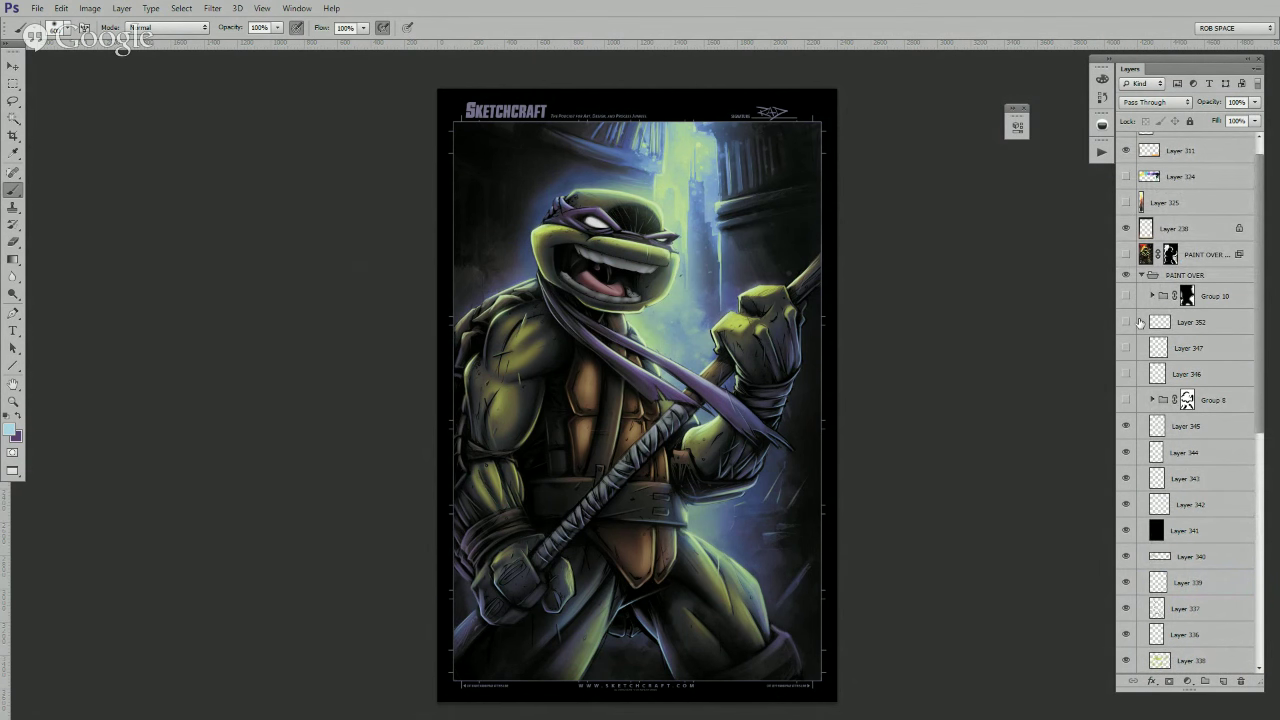
pyautogui.click(1028, 551)
# - Set up the Brush tool with the MyBroosh brush and purple as foreground color for work around the raised fist
pyautogui.press('z')
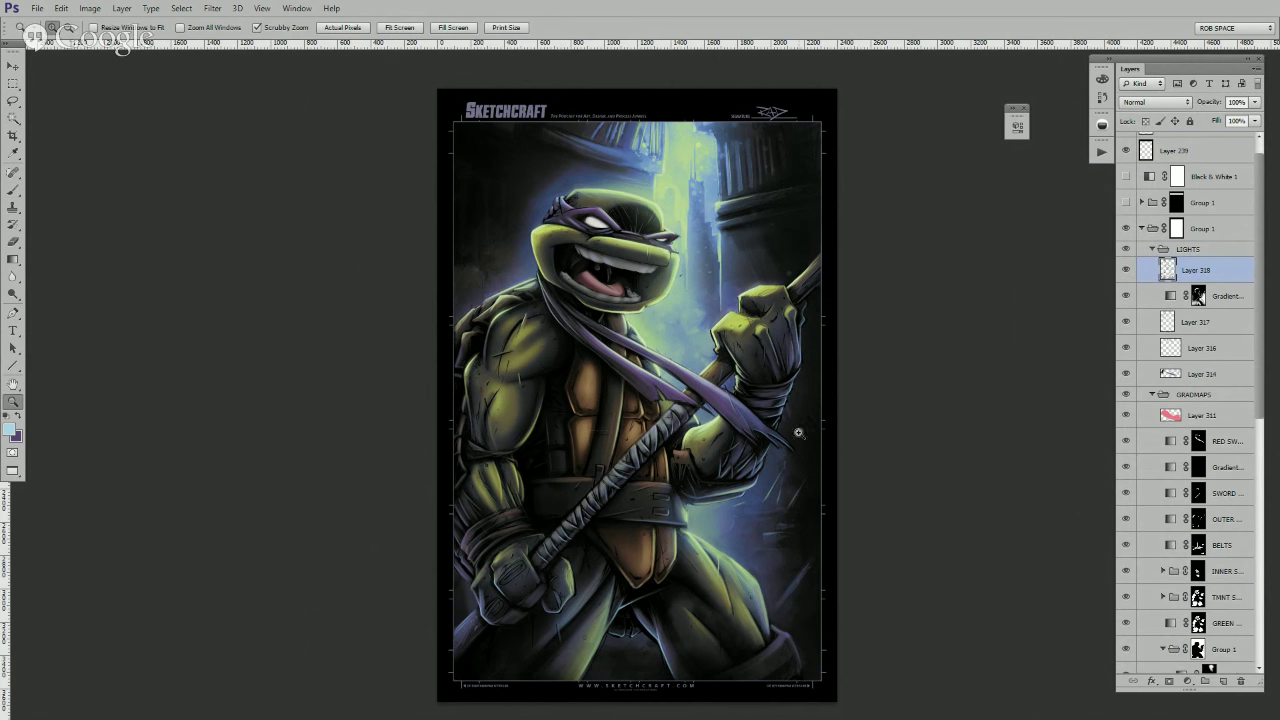
pyautogui.click(790, 368)
pyautogui.press('b')
pyautogui.rightClick(704, 437)
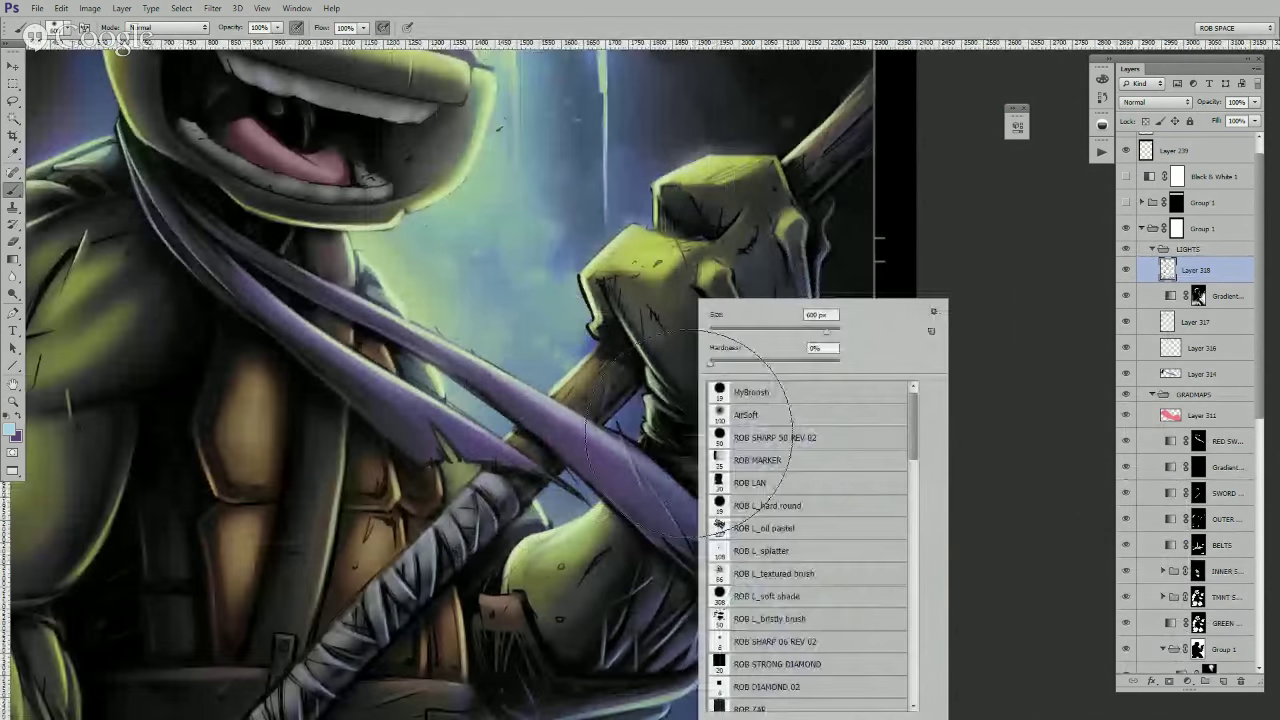
pyautogui.doubleClick(790, 667)
pyautogui.press('x')
pyautogui.moveTo(628, 408)
pyautogui.mouseDown()
pyautogui.moveTo(650, 432)
pyautogui.moveTo(626, 435)
pyautogui.mouseUp()
pyautogui.rightClick(651, 430)
pyautogui.doubleClick(734, 400)
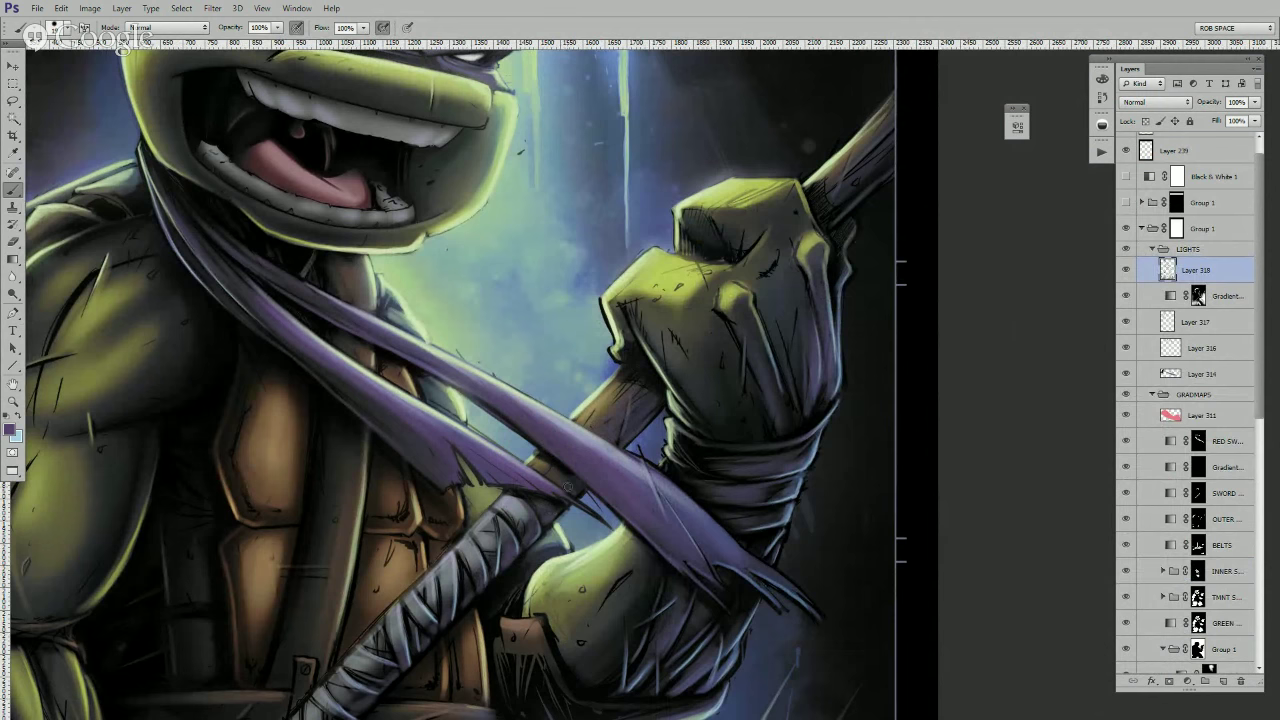
# - Paint fine purple strokes on the staff just above the raised fist on Layer 318
pyautogui.moveTo(729, 397); pyautogui.dragTo(659, 552)
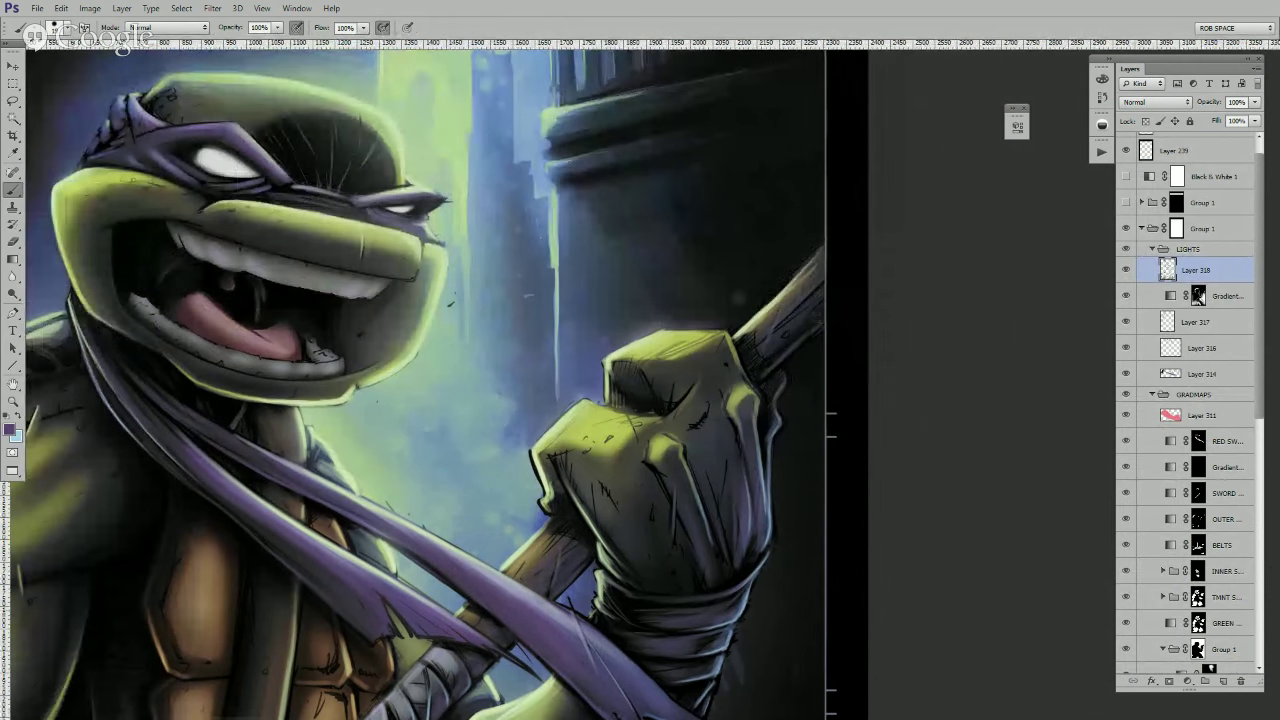
pyautogui.moveTo(764, 367)
pyautogui.mouseDown()
pyautogui.moveTo(815, 299)
pyautogui.moveTo(750, 358)
pyautogui.mouseUp()
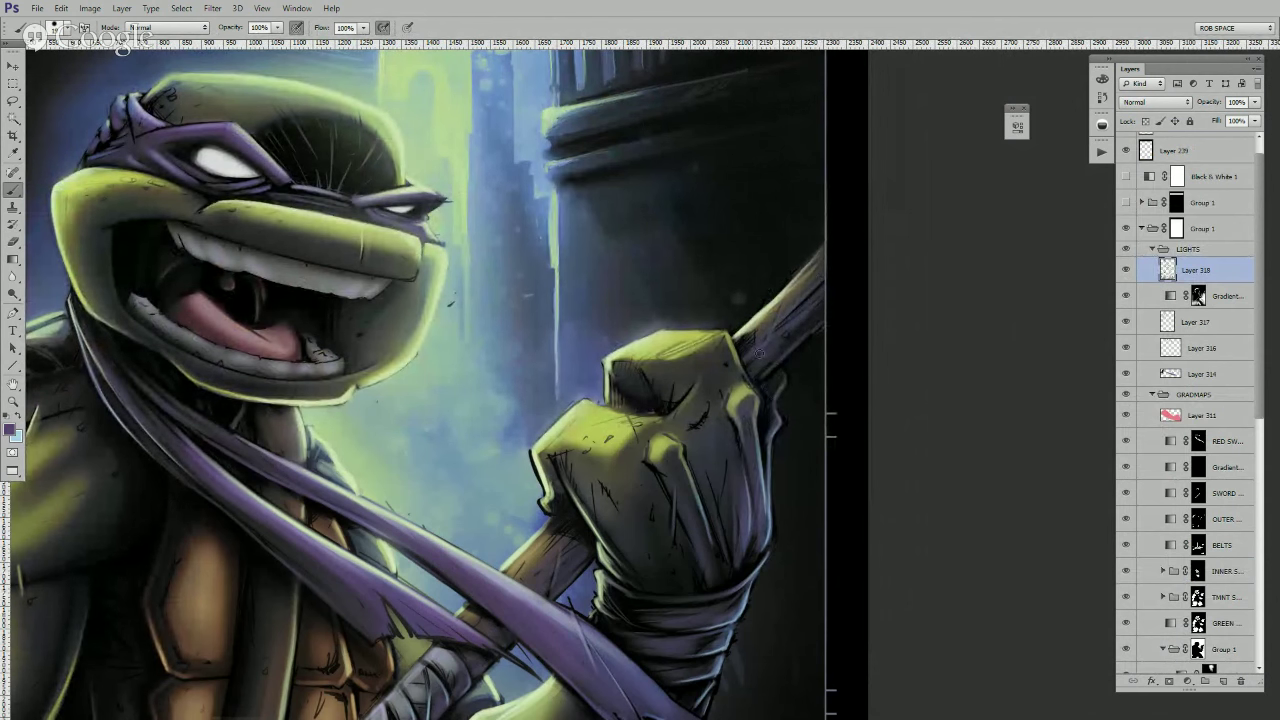
pyautogui.moveTo(754, 379); pyautogui.dragTo(789, 346)
pyautogui.moveTo(769, 426); pyautogui.dragTo(787, 398)
# - Sample a purple tone and shade the area around the staff below the raised fist with the ROB L_soft shade brush
pyautogui.press('x')
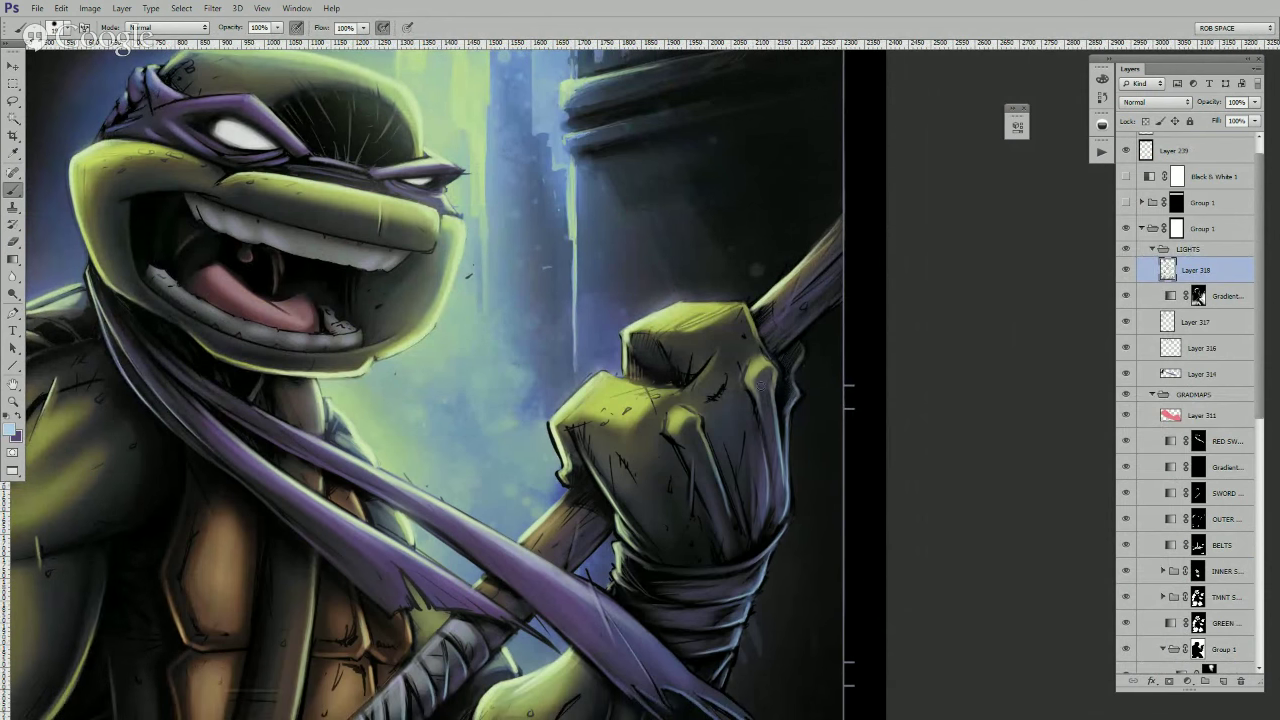
pyautogui.moveTo(588, 500); pyautogui.dragTo(655, 420)
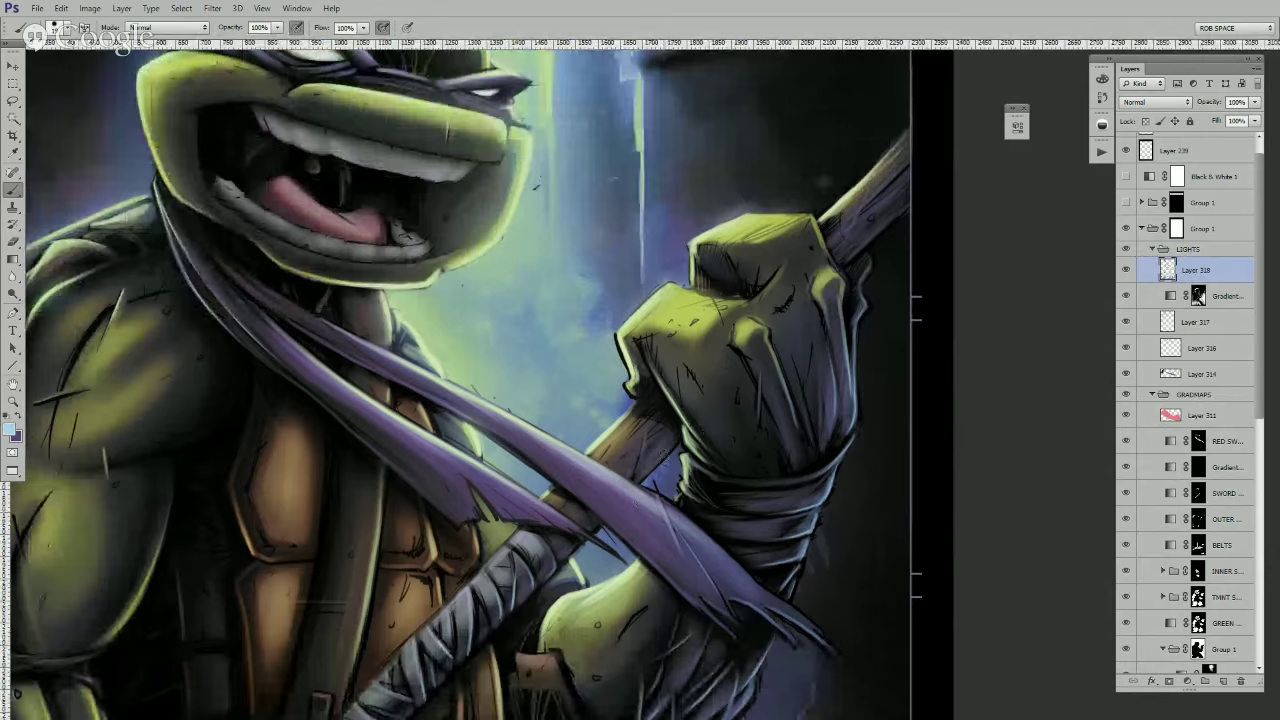
pyautogui.rightClick(662, 450)
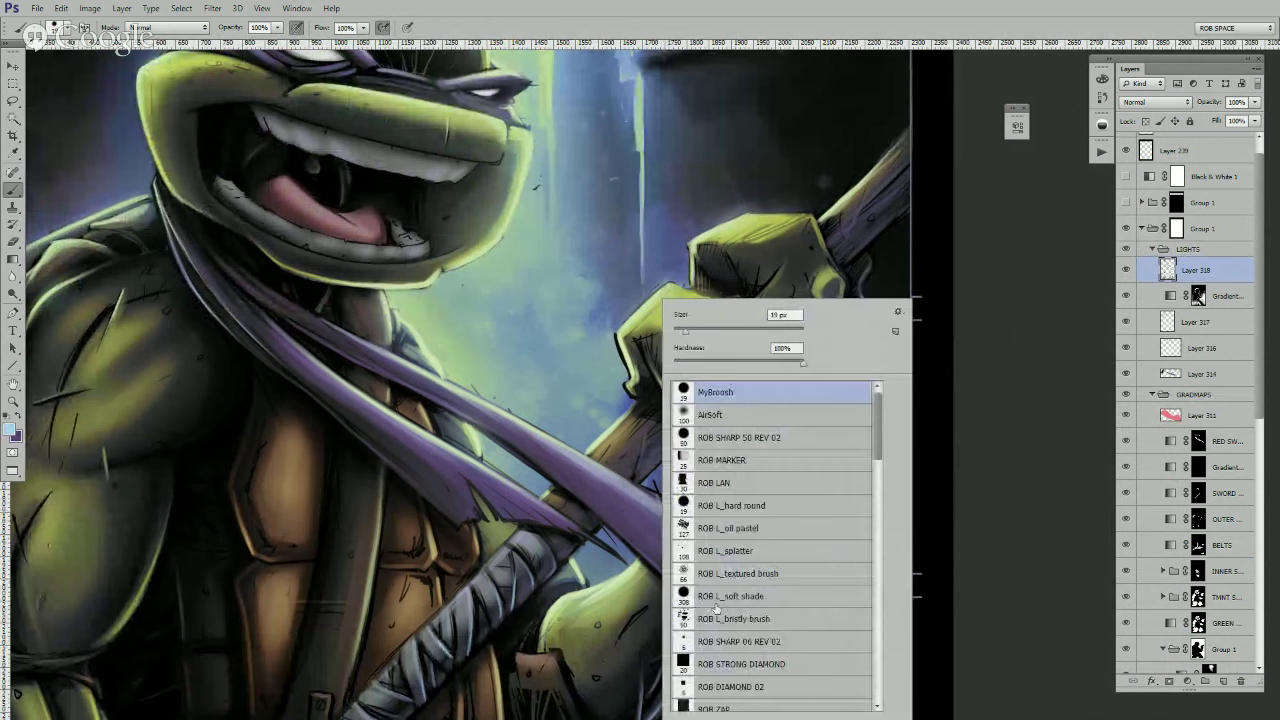
pyautogui.doubleClick(712, 604)
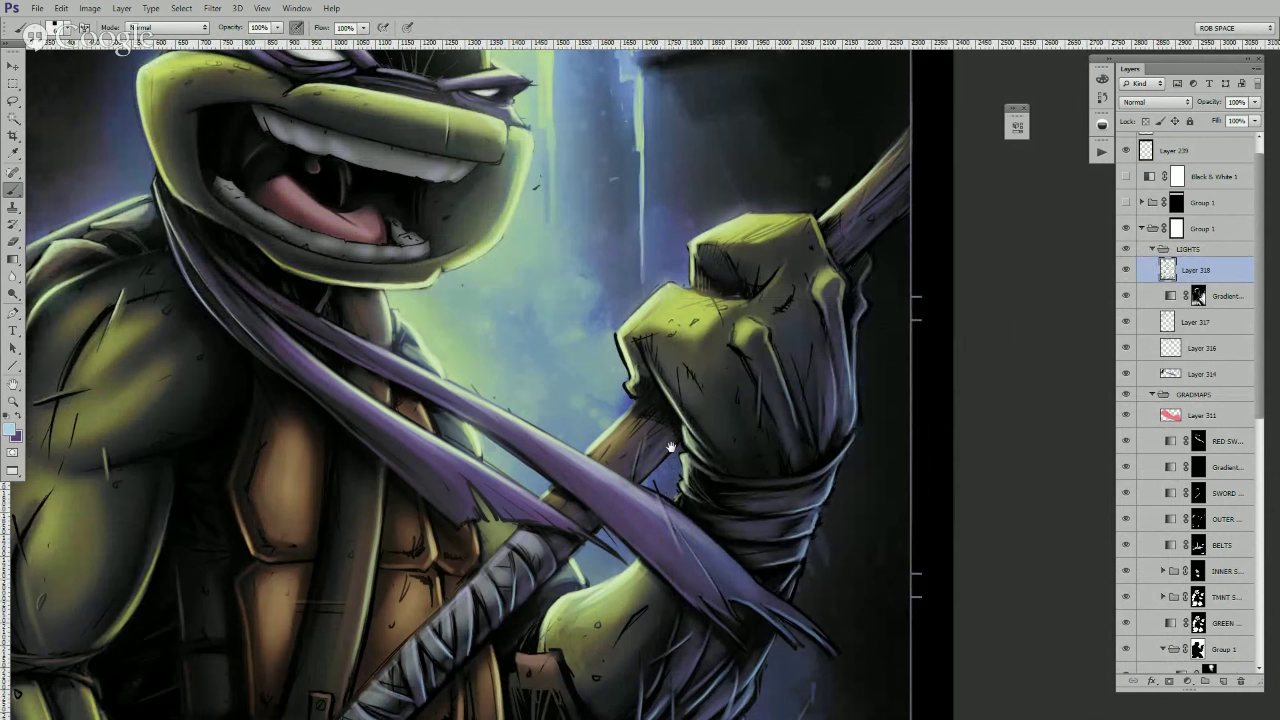
pyautogui.moveTo(670, 447); pyautogui.dragTo(712, 372)
pyautogui.keyDown('alt'); pyautogui.click(698, 369); pyautogui.keyUp('alt')
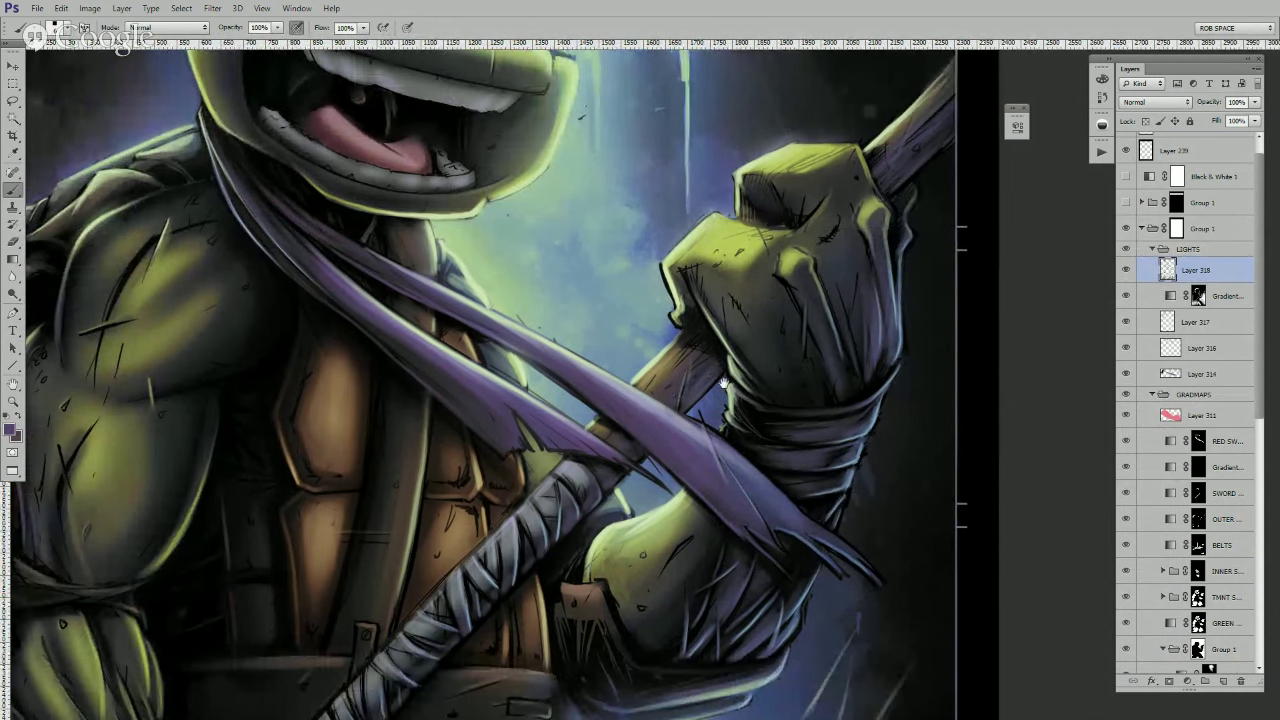
pyautogui.moveTo(699, 455); pyautogui.dragTo(677, 355)
pyautogui.moveTo(644, 461); pyautogui.dragTo(629, 523)
# - Touch up the staff above and below the raised fist, sampling an olive tone from the staff itself
pyautogui.moveTo(699, 303); pyautogui.dragTo(631, 486)
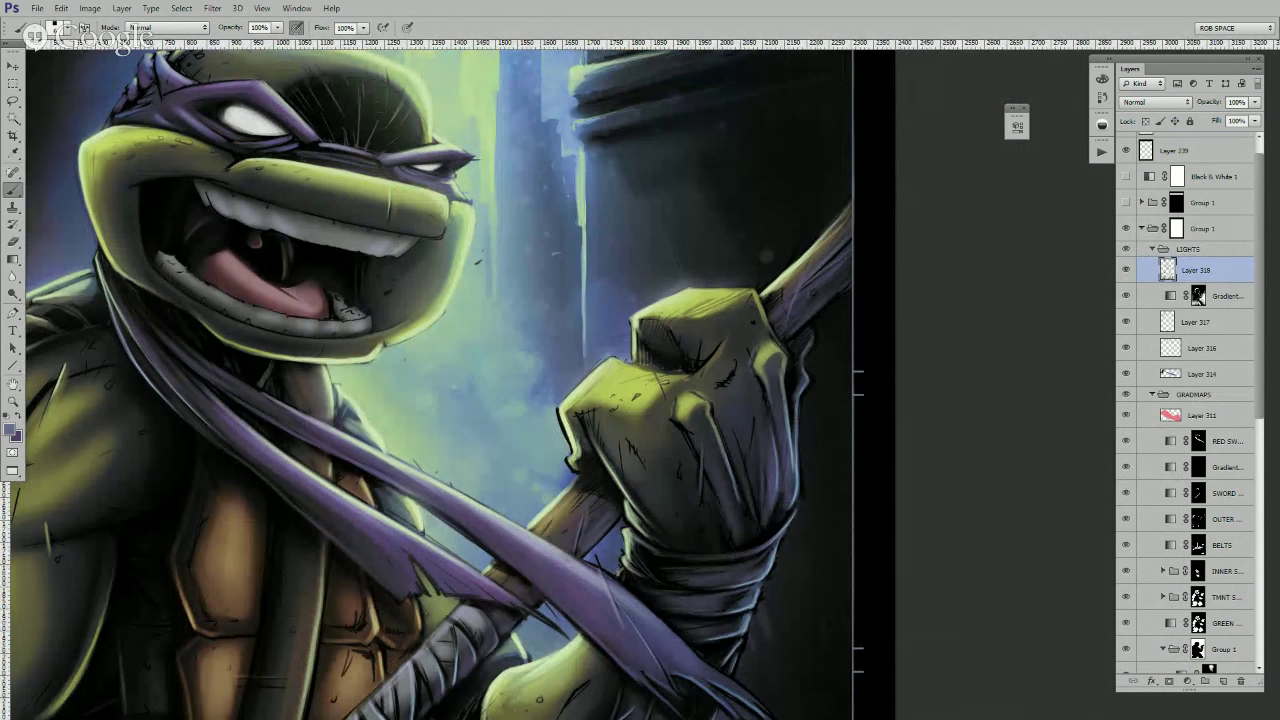
pyautogui.moveTo(853, 292); pyautogui.dragTo(839, 330)
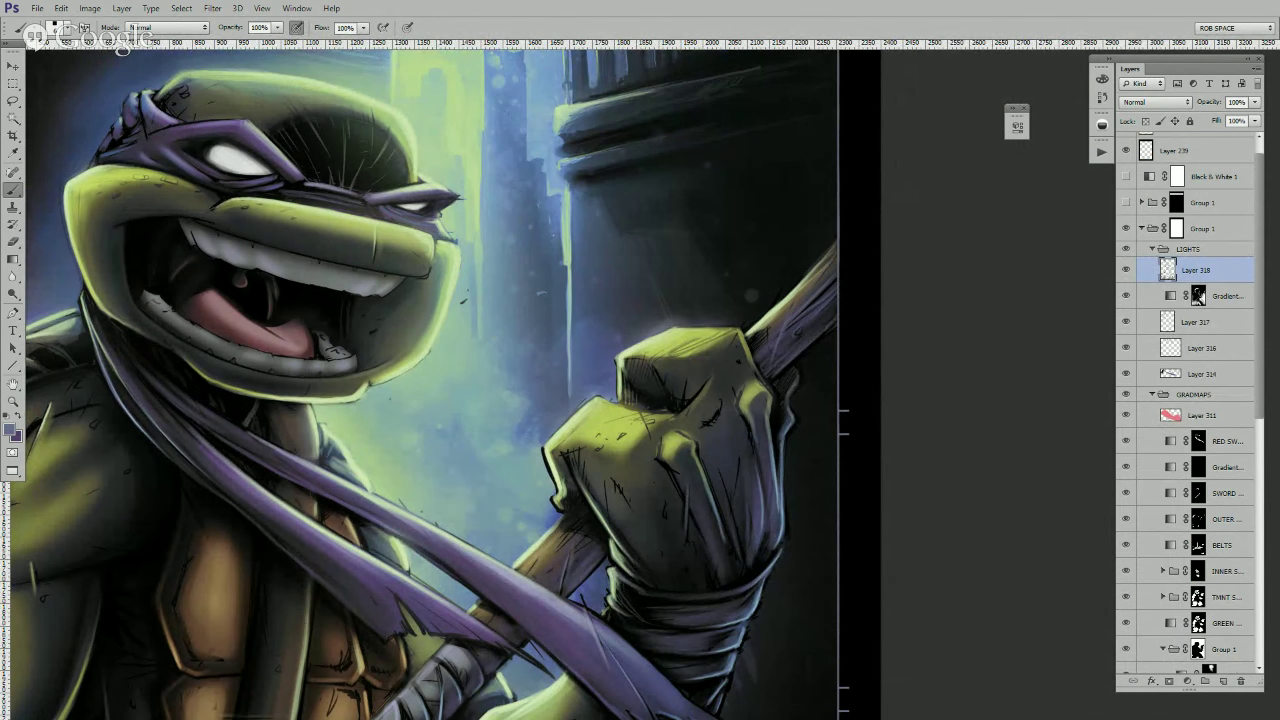
pyautogui.moveTo(734, 444); pyautogui.dragTo(760, 362)
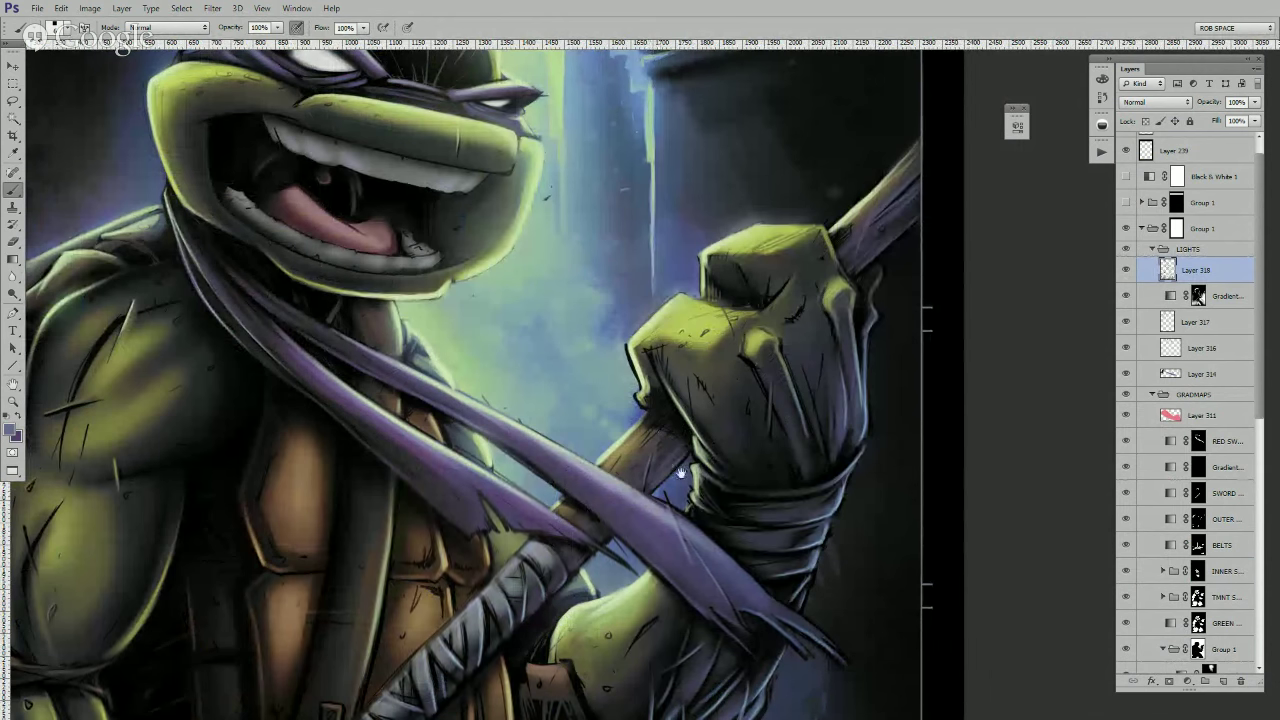
pyautogui.moveTo(680, 472); pyautogui.dragTo(722, 428)
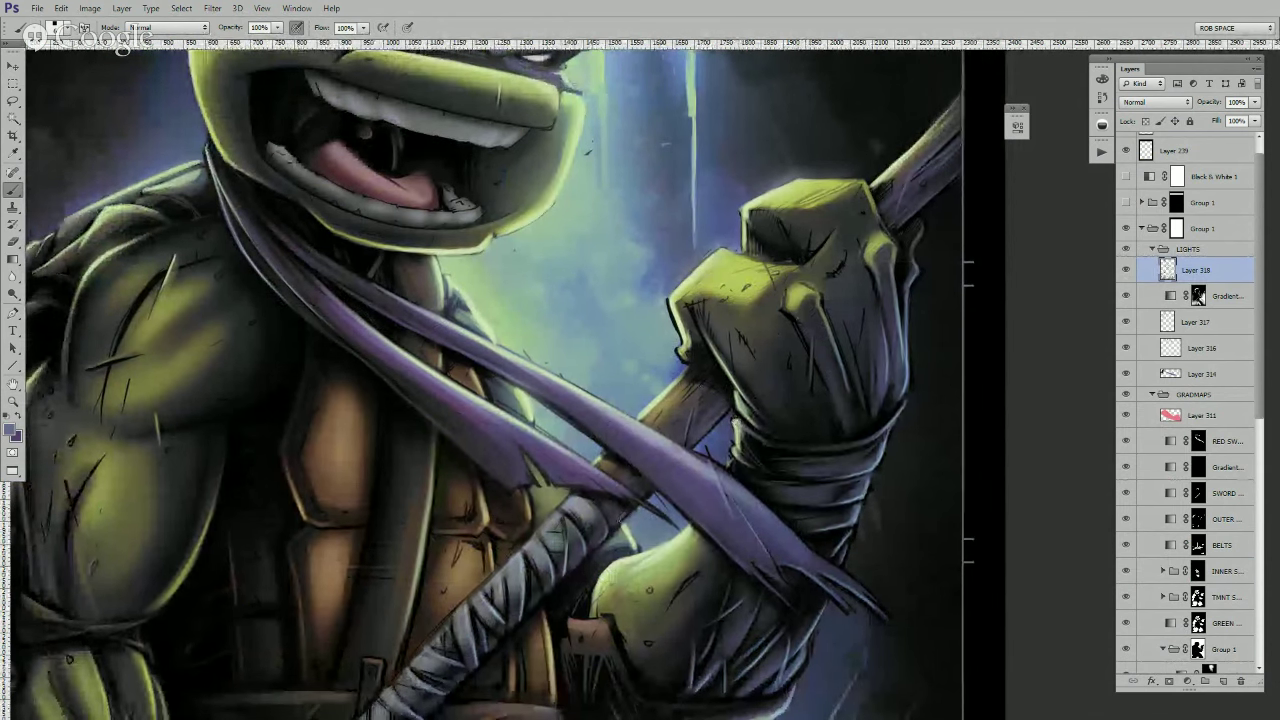
pyautogui.keyDown('alt'); pyautogui.click(676, 394); pyautogui.keyUp('alt')
pyautogui.moveTo(794, 354); pyautogui.dragTo(654, 500)
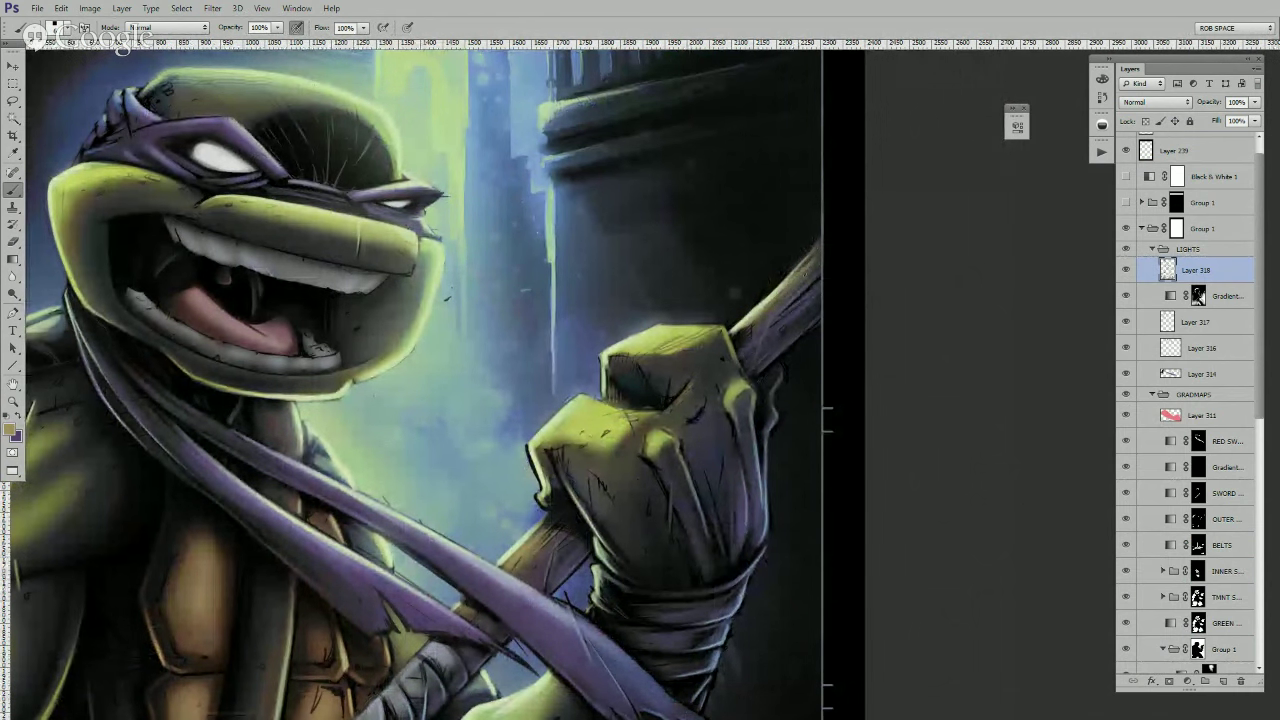
pyautogui.moveTo(702, 547); pyautogui.dragTo(769, 394)
# - Sample dark and yellow-green tones from the raised fist and touch up its knuckle with the MyBroosh brush
pyautogui.rightClick(760, 376)
pyautogui.click(773, 393)
pyautogui.keyDown('alt'); pyautogui.click(650, 319); pyautogui.keyUp('alt')
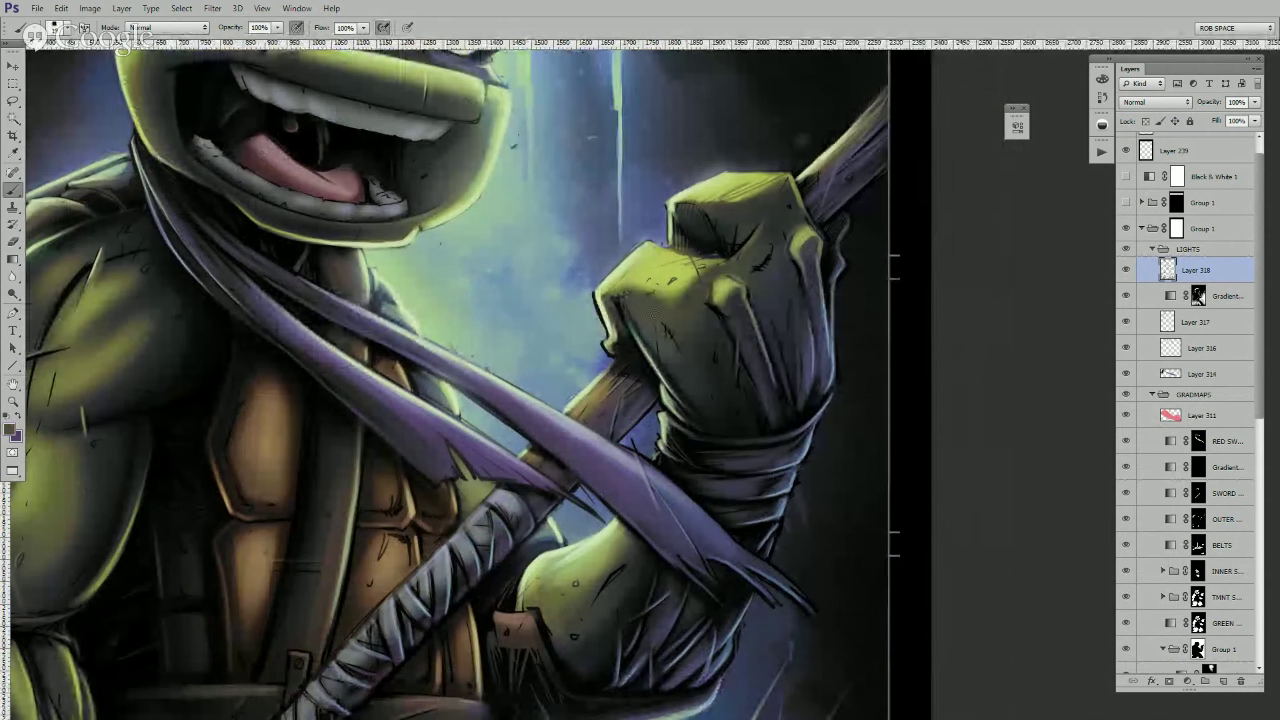
pyautogui.keyDown('alt'); pyautogui.click(655, 285); pyautogui.keyUp('alt')
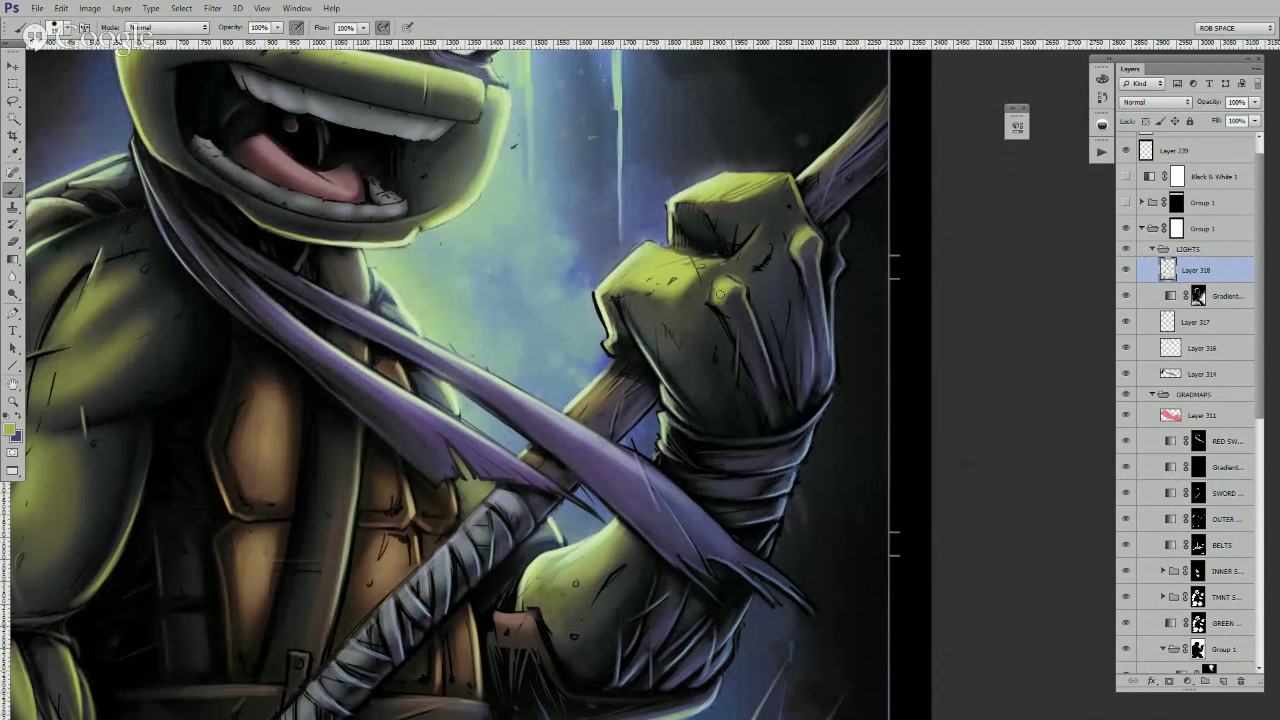
pyautogui.moveTo(720, 293); pyautogui.dragTo(718, 308)
pyautogui.keyDown('alt'); pyautogui.click(740, 249); pyautogui.keyUp('alt')
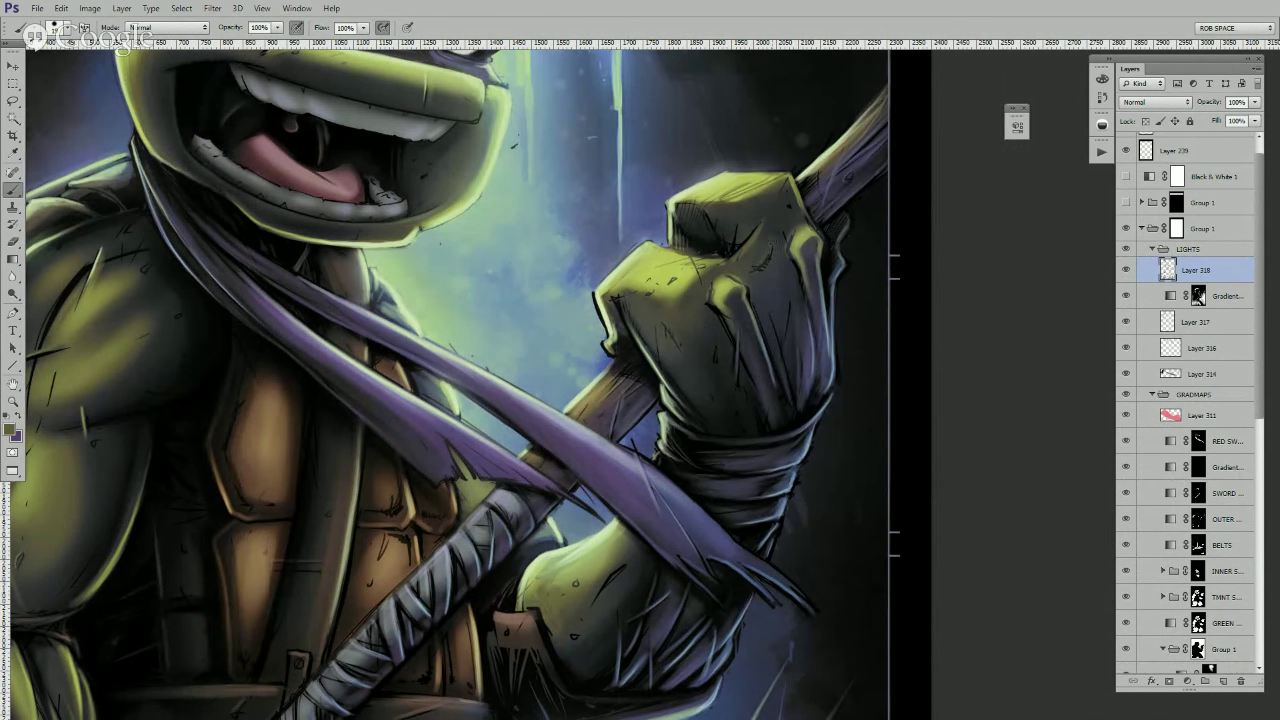
# - Frame the whole torso, enlarge the MyBroosh brush at 100% opacity and sample a near-black tone from the torso
pyautogui.press('z')
pyautogui.keyDown('alt'); pyautogui.click(782, 259); pyautogui.keyUp('alt')
pyautogui.keyDown('alt'); pyautogui.click(782, 259); pyautogui.keyUp('alt')
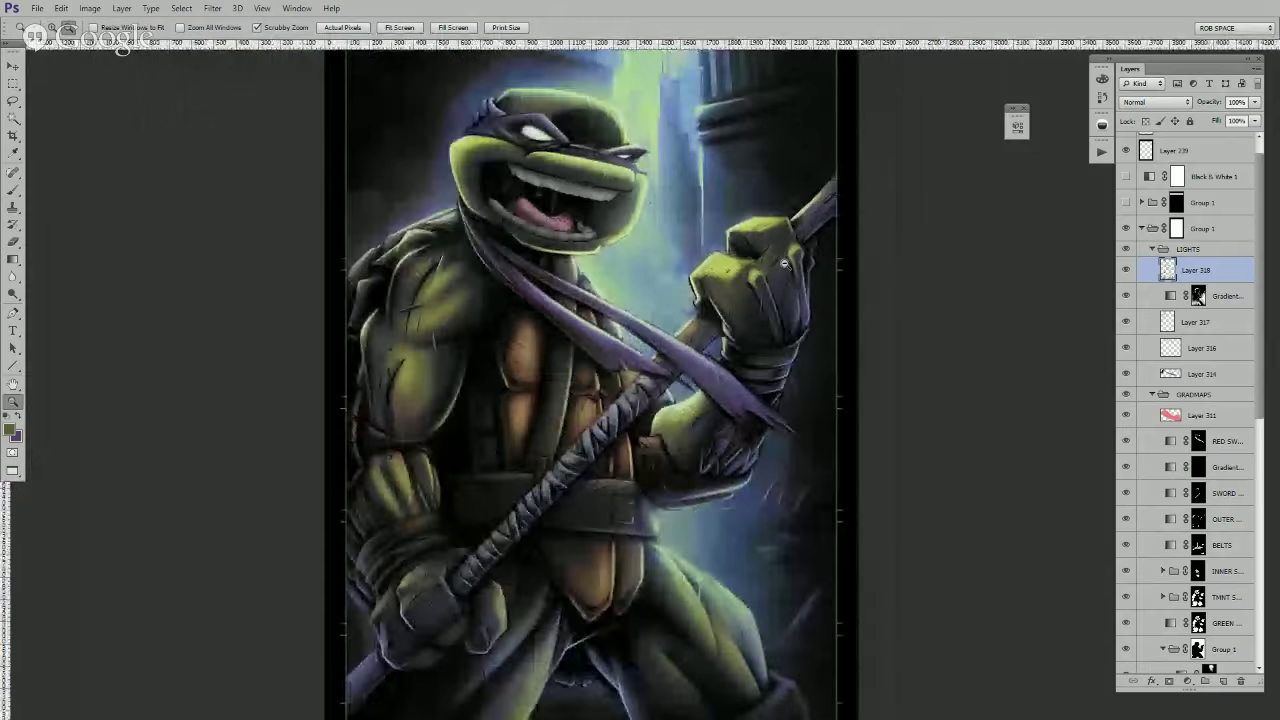
pyautogui.keyDown('alt'); pyautogui.click(782, 262); pyautogui.keyUp('alt')
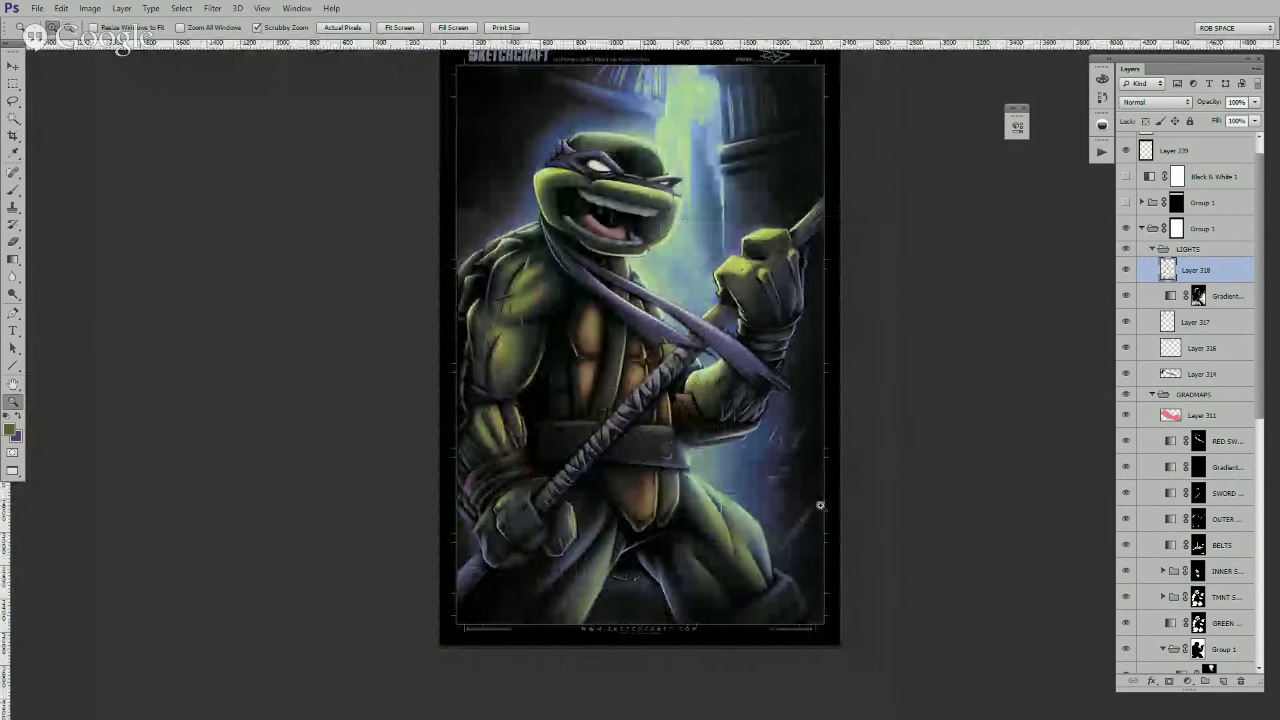
pyautogui.click(787, 454)
pyautogui.rightClick(593, 401)
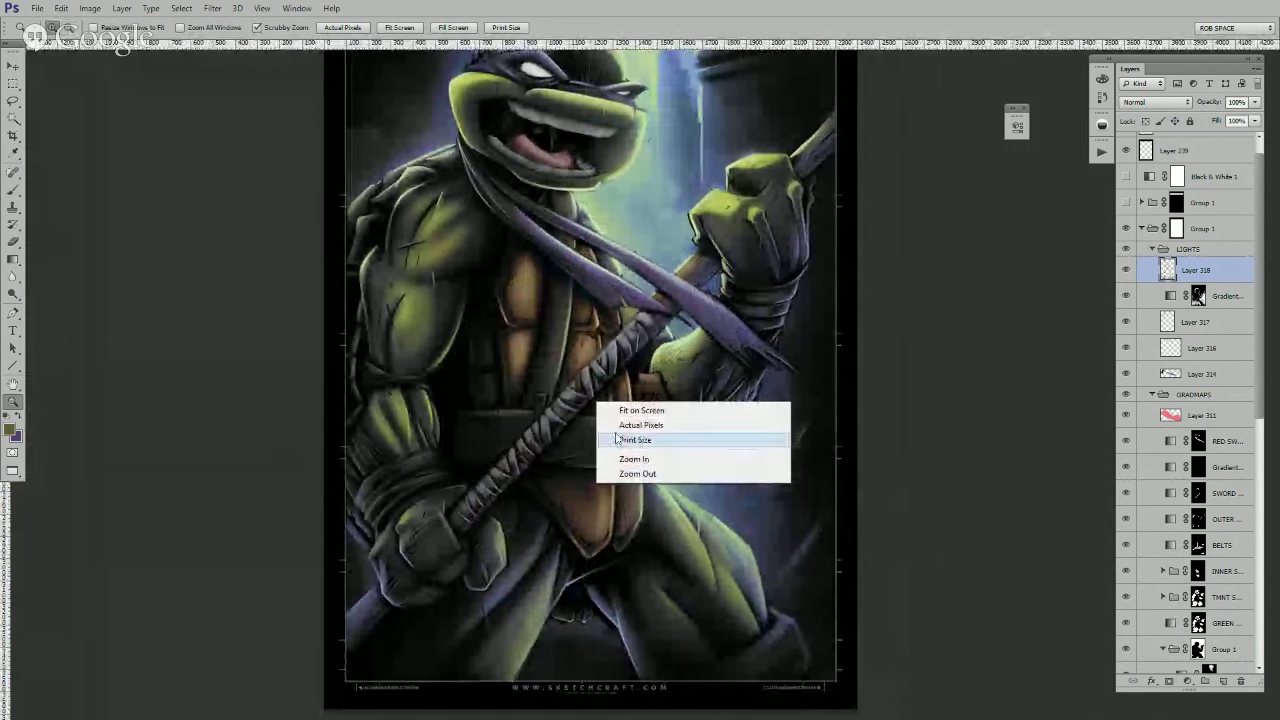
pyautogui.press('Escape')
pyautogui.press('b')
pyautogui.rightClick(595, 400)
pyautogui.doubleClick(643, 392)
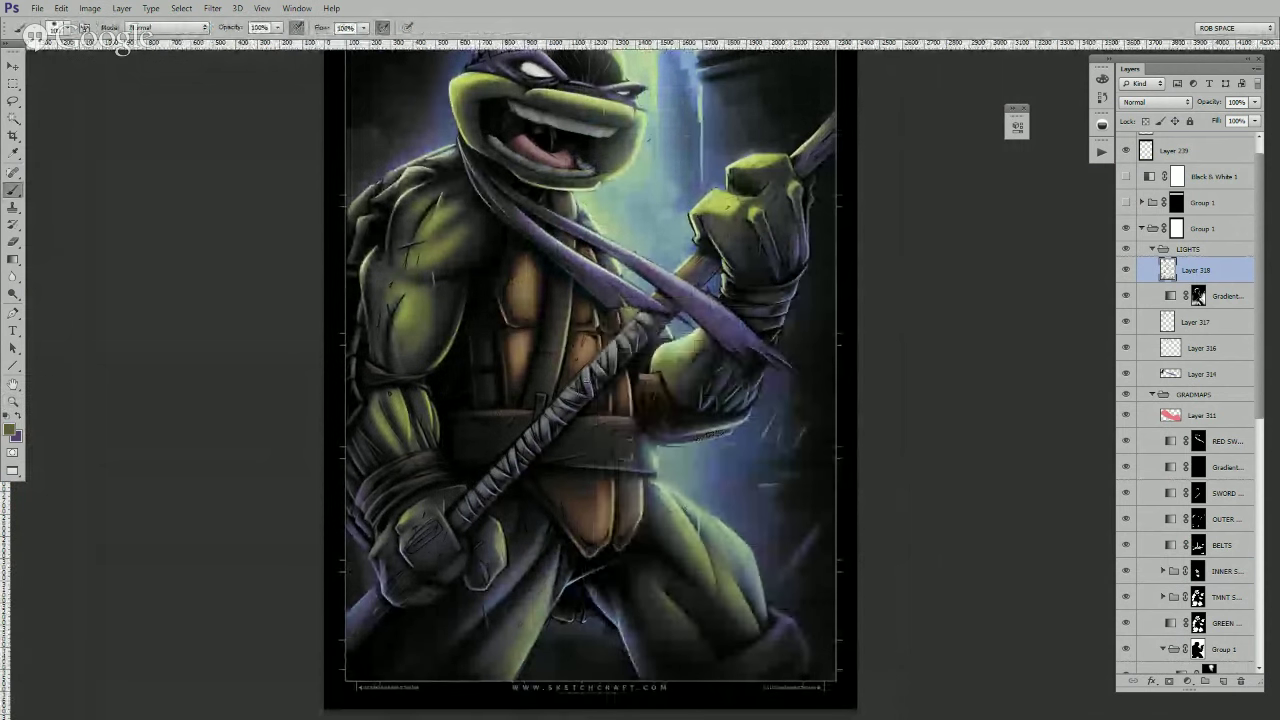
pyautogui.keyDown('alt'); pyautogui.click(532, 389); pyautogui.keyUp('alt')
pyautogui.press(']')
pyautogui.press('0')
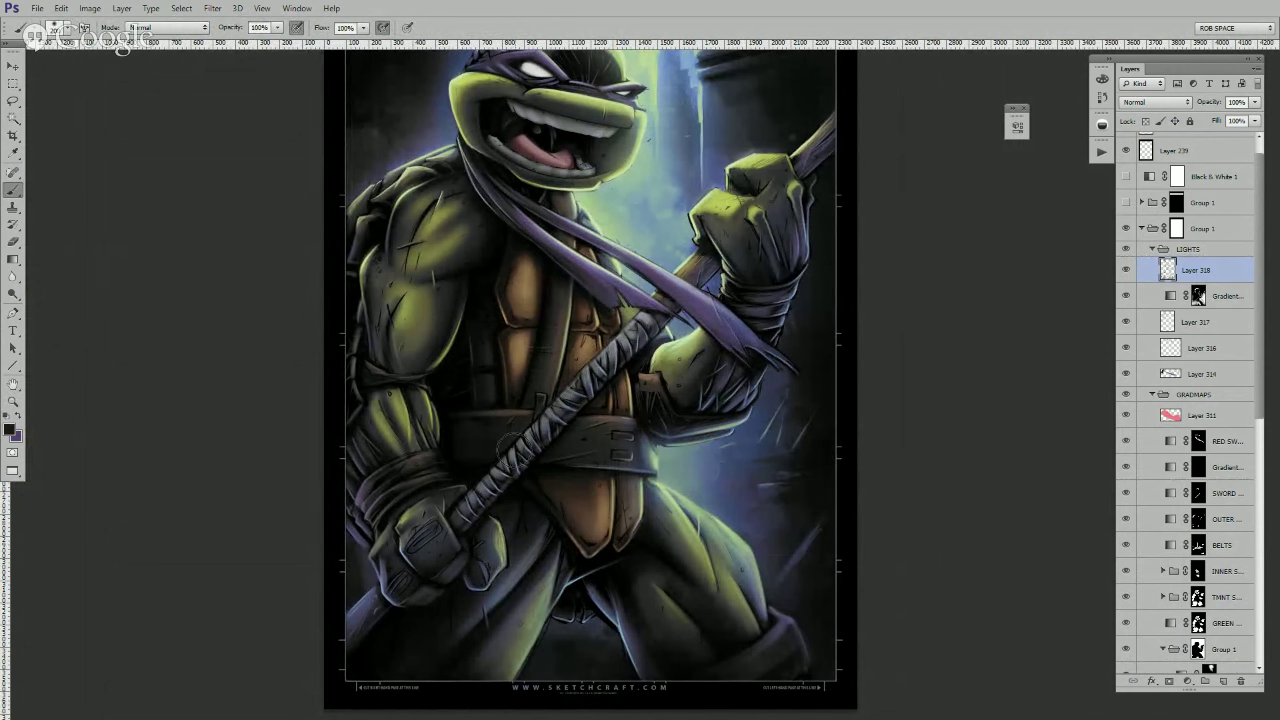
# - Add a new layer above Layer 318 and set its blending mode to Multiply
pyautogui.moveTo(592, 419); pyautogui.dragTo(585, 449)
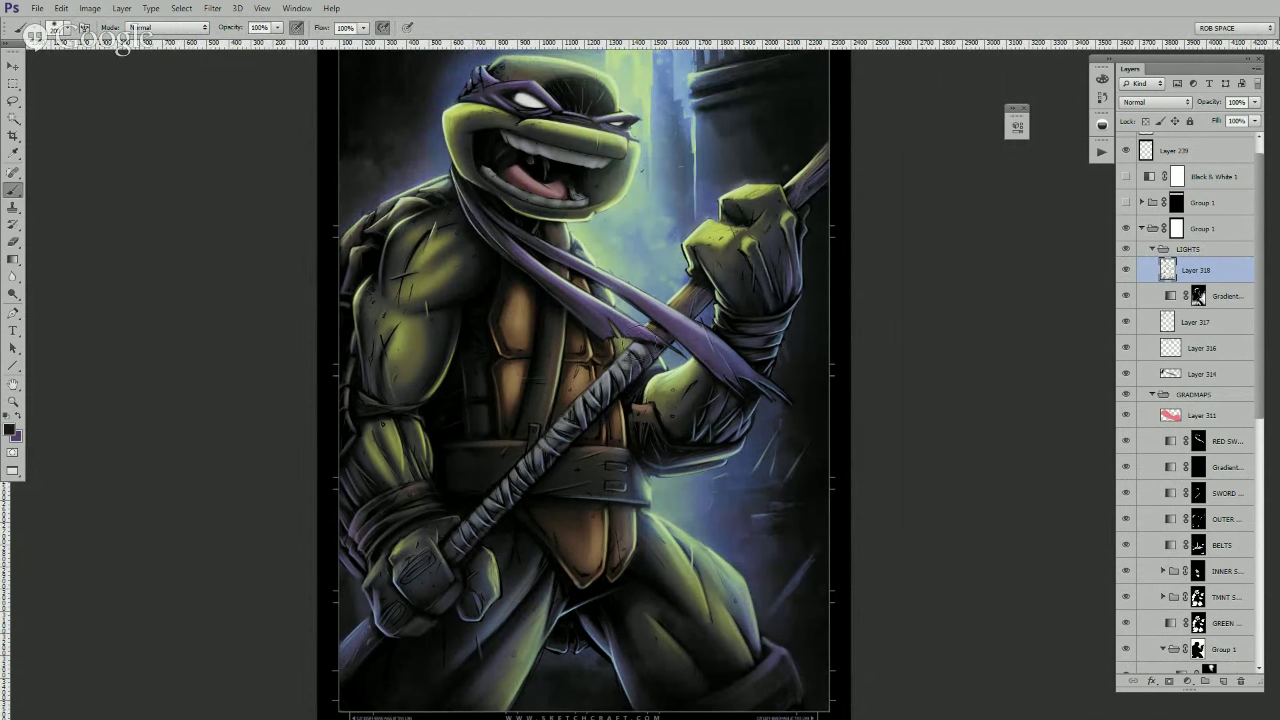
pyautogui.click(1223, 681)
pyautogui.click(1155, 102)
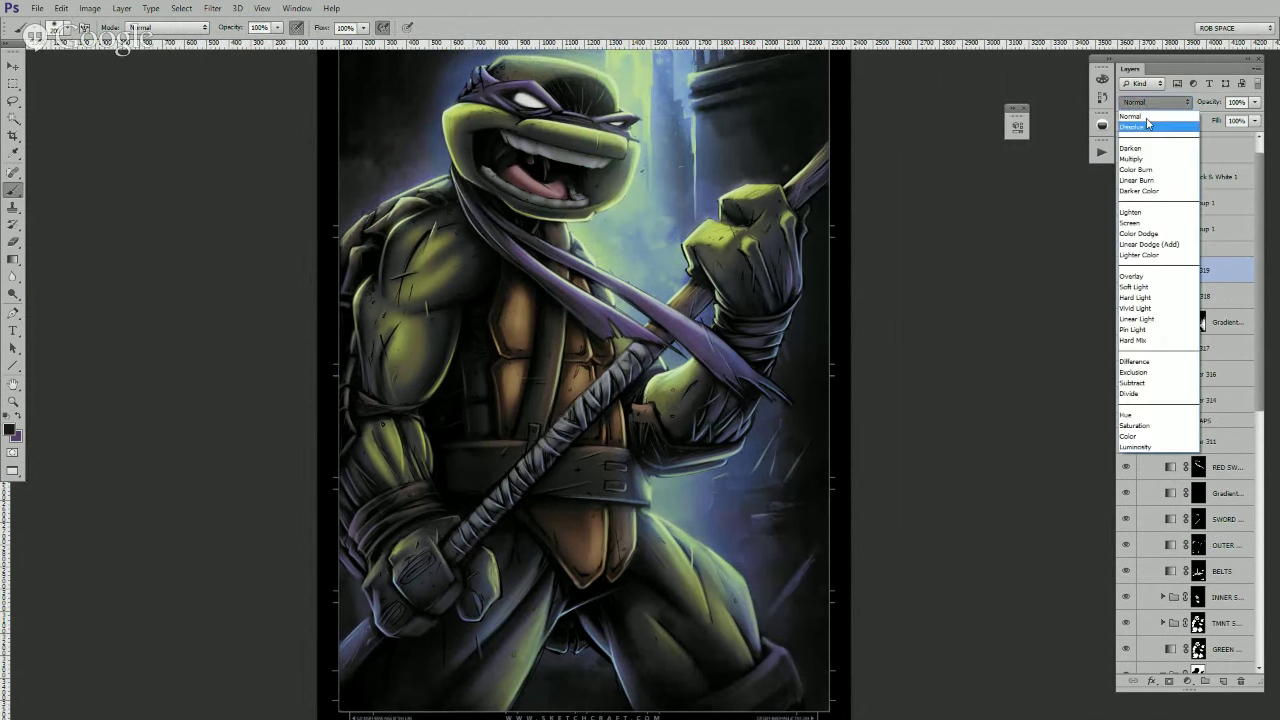
pyautogui.click(1135, 276)
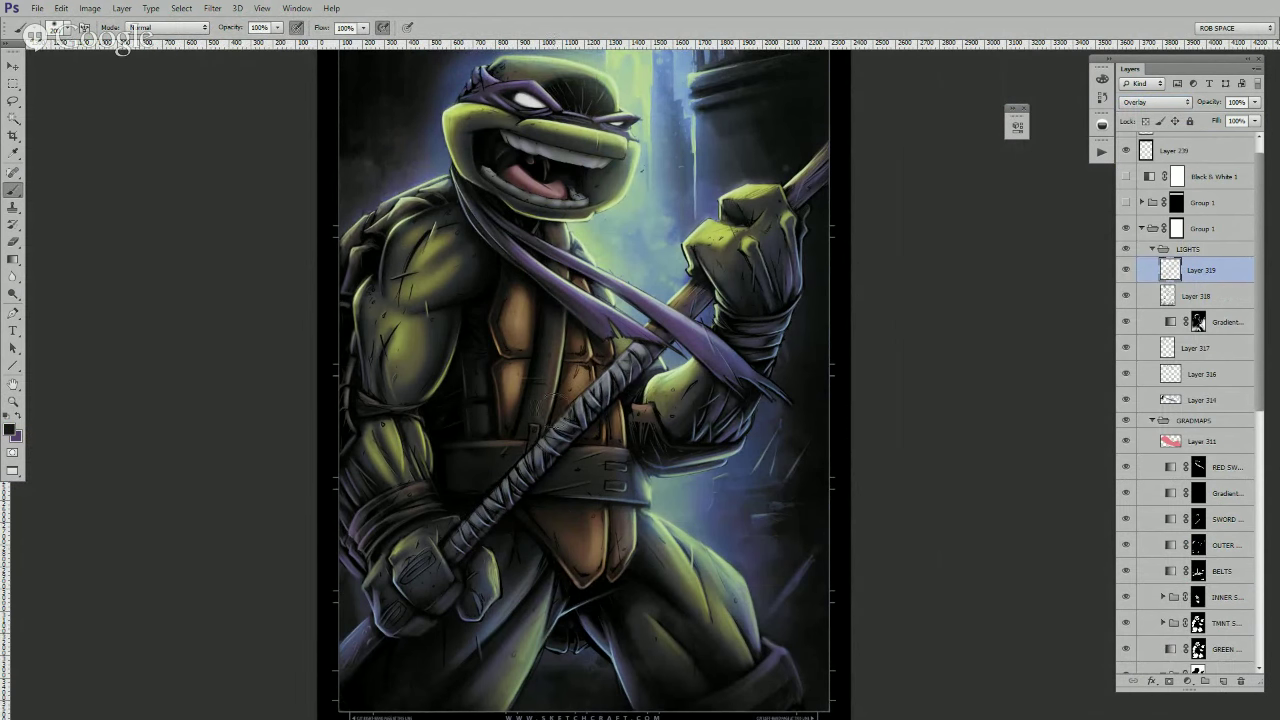
pyautogui.click(1170, 102)
pyautogui.click(1152, 160)
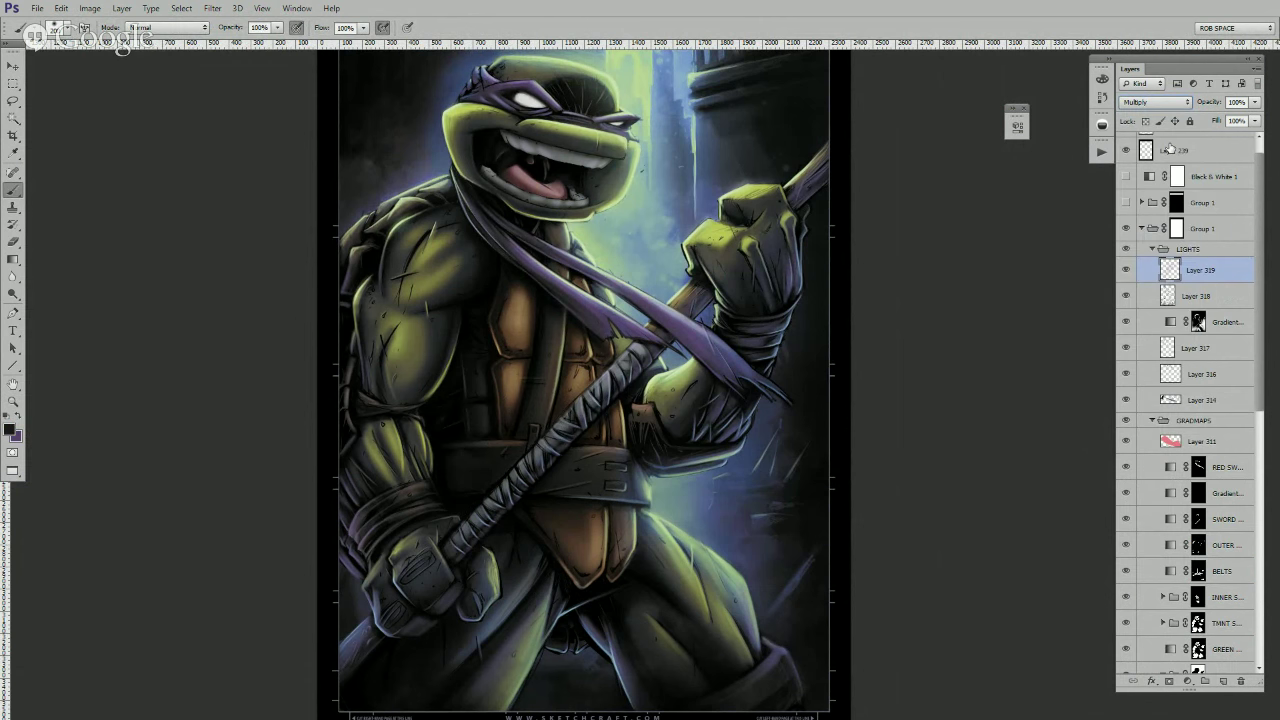
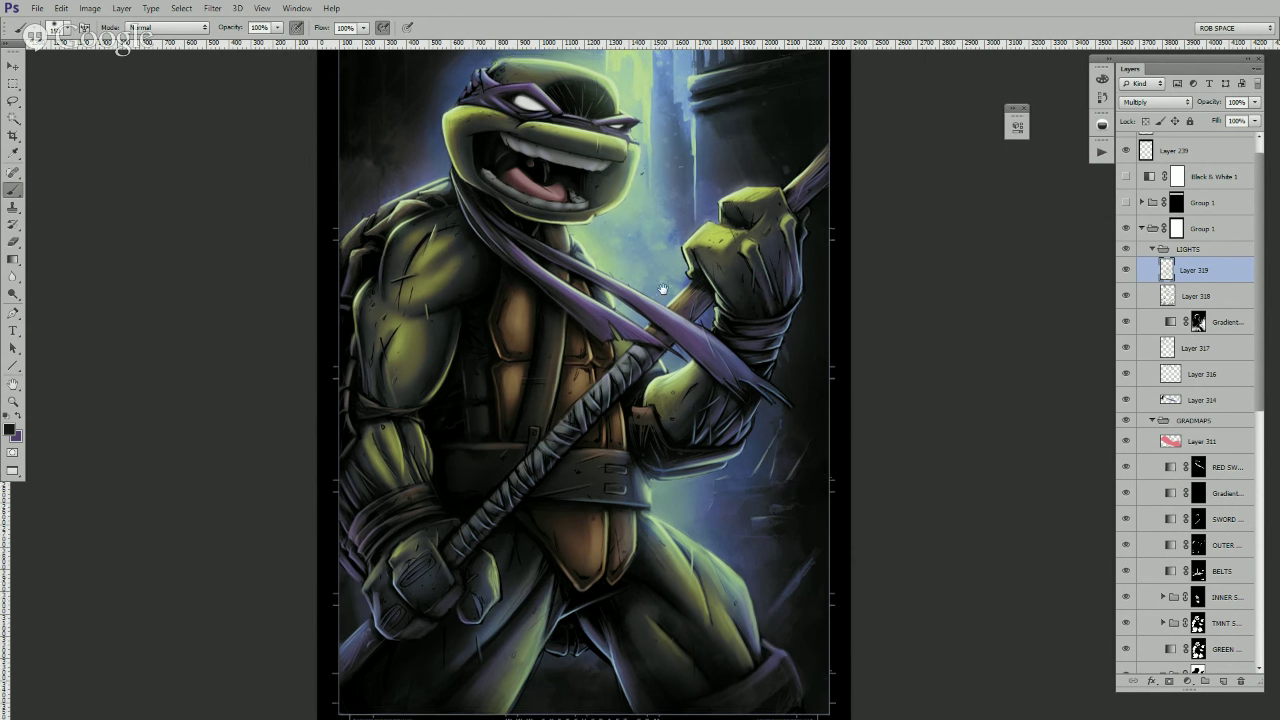
# - Paint a near-black shadow stroke over the top of the head on the Multiply layer
pyautogui.moveTo(665, 291); pyautogui.dragTo(686, 465)
pyautogui.moveTo(577, 250); pyautogui.dragTo(598, 254)
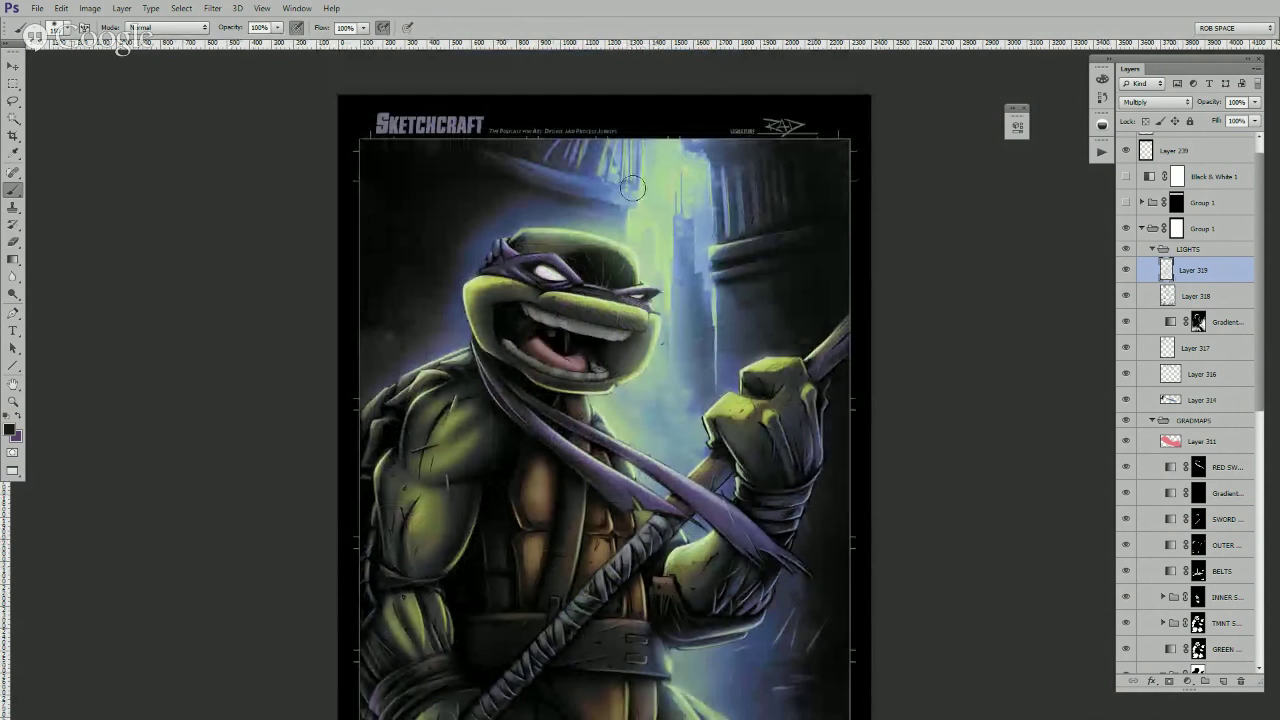
# - Add a new layer above Layer 319 and paint a grey-green tone sampled from the head across its crown
pyautogui.click(1222, 681)
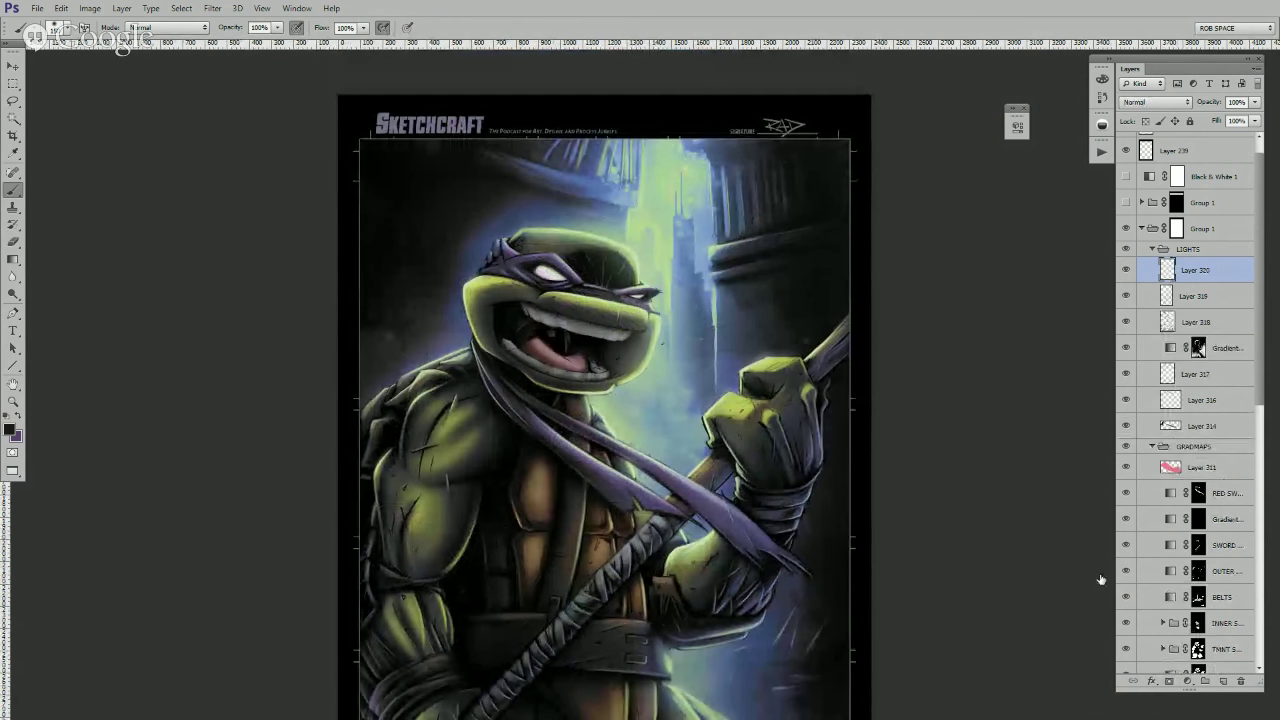
pyautogui.keyDown('alt'); pyautogui.click(588, 264); pyautogui.keyUp('alt')
pyautogui.moveTo(575, 255); pyautogui.dragTo(626, 269)
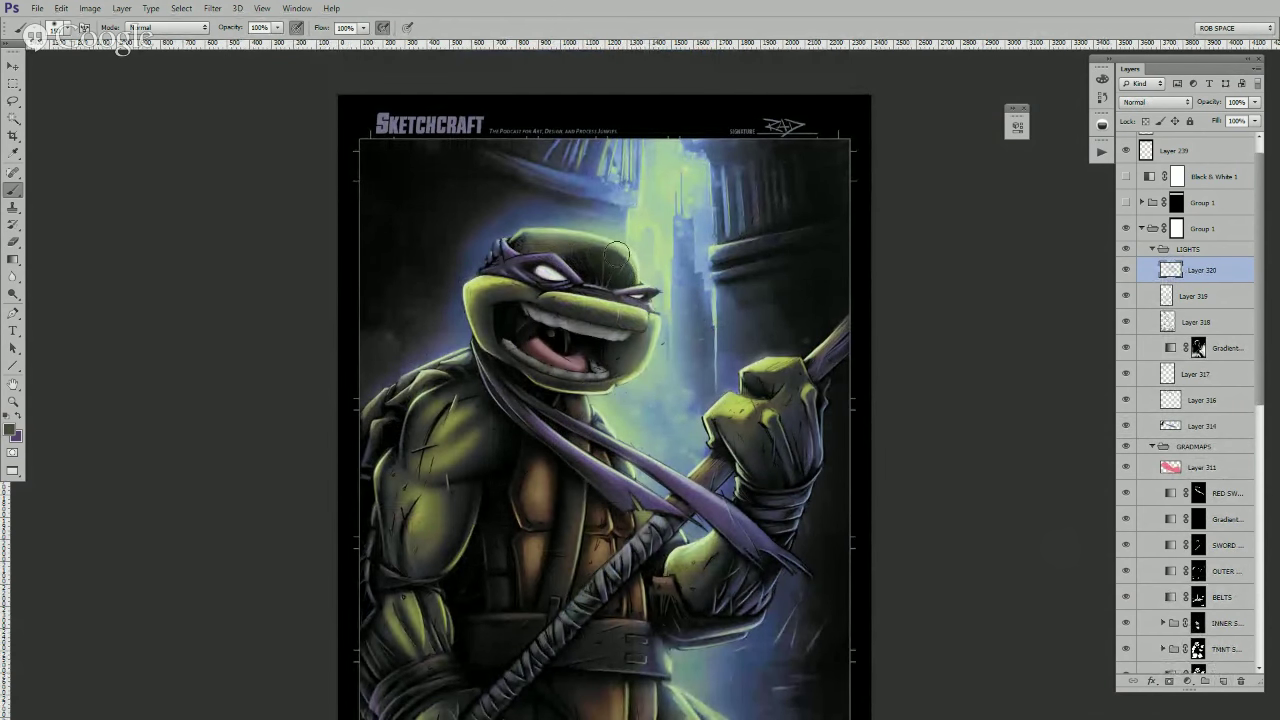
# - Paint sampled light green along the head's rim and sampled yellow-green over the top of the raised fist
pyautogui.keyDown('alt'); pyautogui.click(590, 236); pyautogui.keyUp('alt')
pyautogui.moveTo(572, 229)
pyautogui.mouseDown()
pyautogui.moveTo(639, 267)
pyautogui.moveTo(582, 219)
pyautogui.moveTo(652, 274)
pyautogui.moveTo(619, 236)
pyautogui.moveTo(638, 256)
pyautogui.moveTo(662, 327)
pyautogui.mouseUp()
pyautogui.keyDown('alt'); pyautogui.click(635, 253); pyautogui.keyUp('alt')
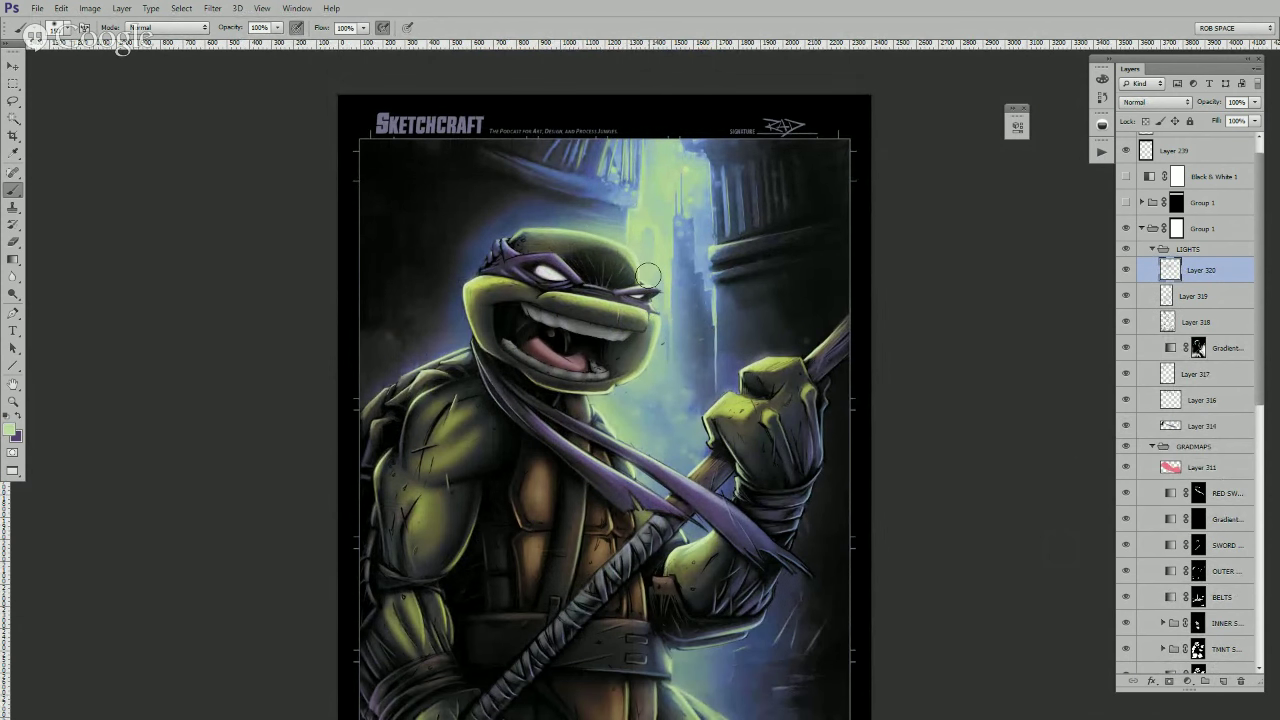
pyautogui.keyDown('alt'); pyautogui.click(734, 403); pyautogui.keyUp('alt')
pyautogui.moveTo(762, 372); pyautogui.dragTo(796, 363)
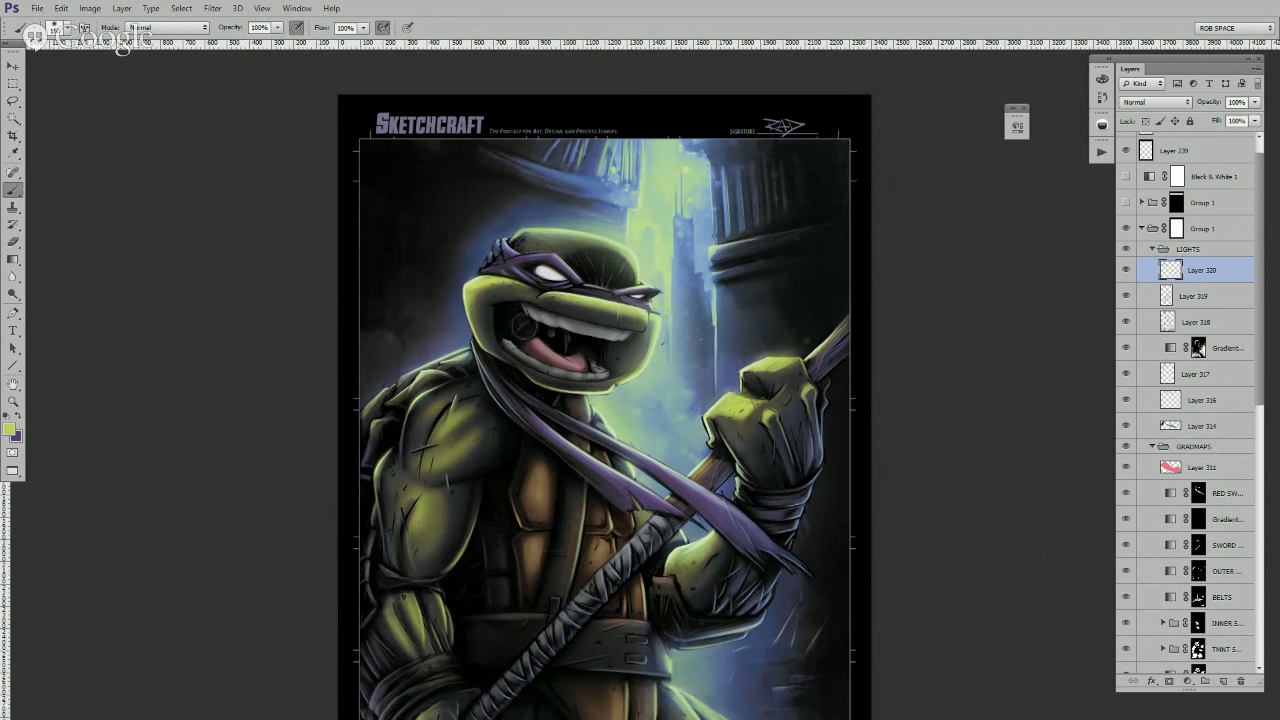
# - Sample tones around the cheek and shoulder and touch up the edge where the neck meets the shoulder
pyautogui.keyDown('alt'); pyautogui.click(475, 281); pyautogui.keyUp('alt')
pyautogui.moveTo(472, 282); pyautogui.dragTo(471, 297)
pyautogui.hotkey('ctrl', 'z')
pyautogui.keyDown('alt'); pyautogui.click(461, 347); pyautogui.keyUp('alt')
pyautogui.moveTo(477, 347); pyautogui.dragTo(465, 352)
pyautogui.keyDown('alt'); pyautogui.click(446, 356); pyautogui.keyUp('alt')
pyautogui.keyDown('alt'); pyautogui.click(440, 358); pyautogui.keyUp('alt')
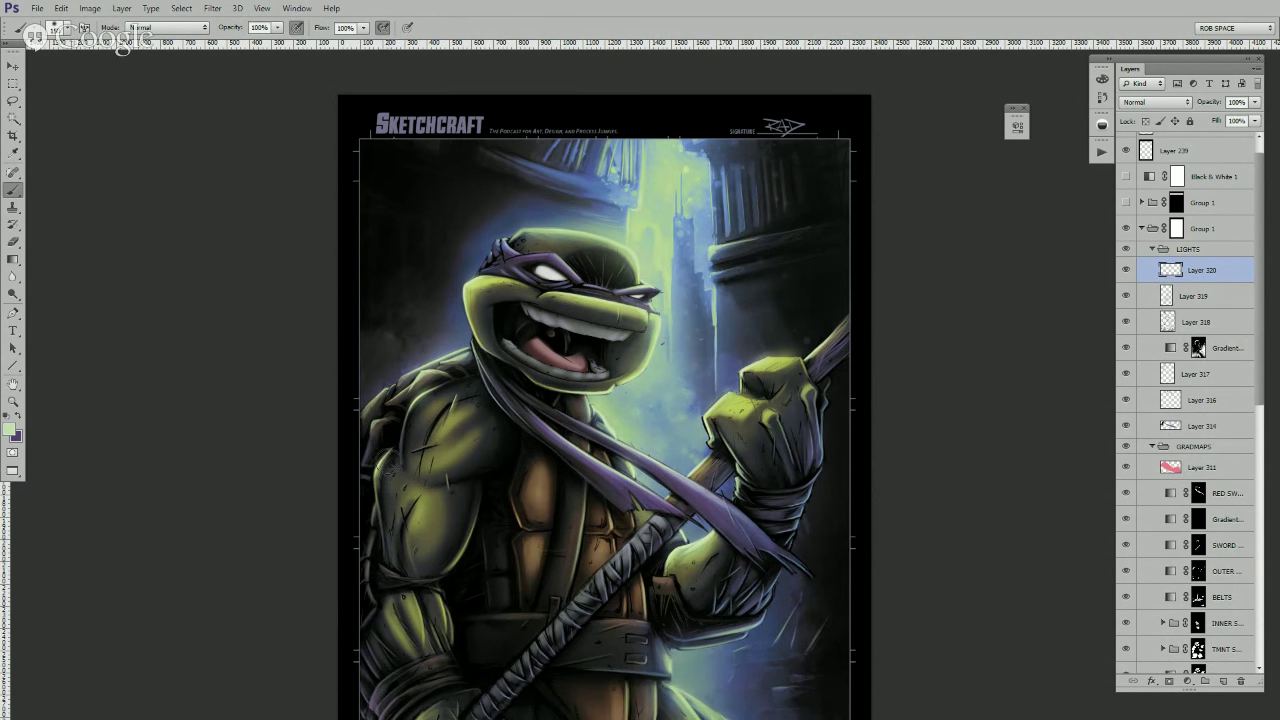
# - Bring the legs into view and choose the MyBroosh brush at 19 px
pyautogui.moveTo(726, 571)
pyautogui.mouseDown()
pyautogui.moveTo(708, 530)
pyautogui.moveTo(740, 479)
pyautogui.mouseUp()
pyautogui.click(748, 470)
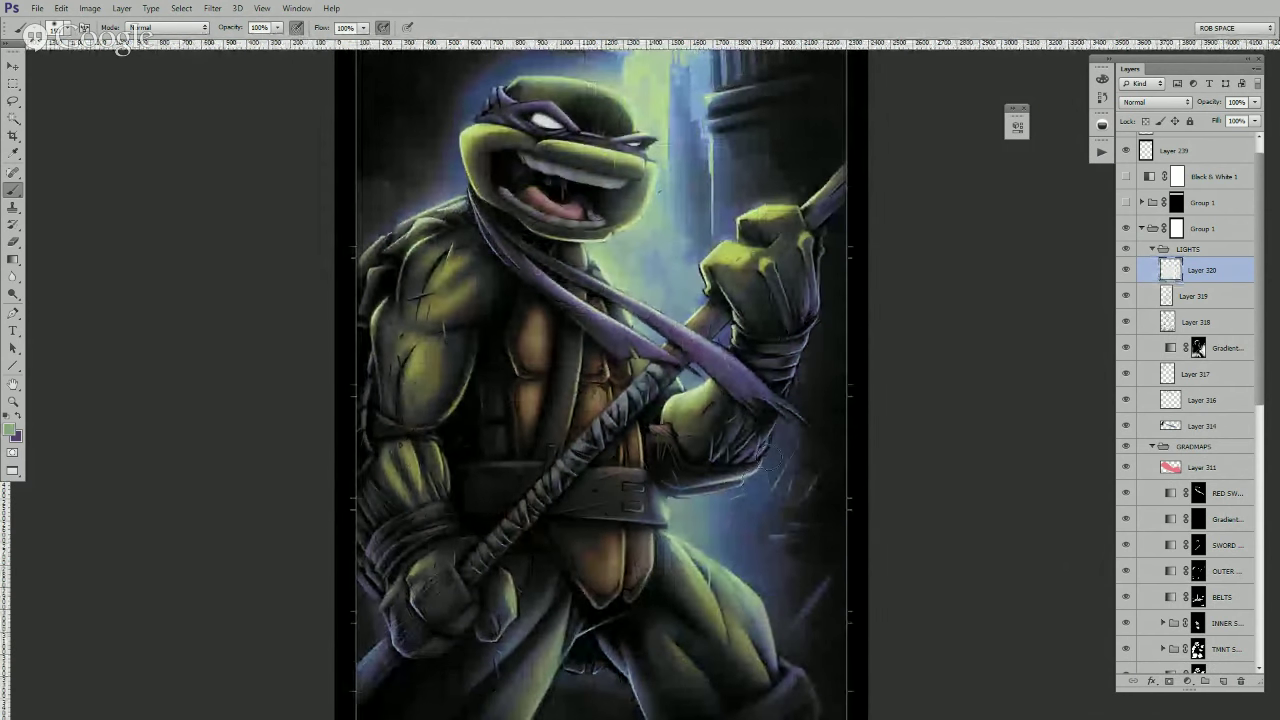
pyautogui.moveTo(705, 580)
pyautogui.mouseDown()
pyautogui.moveTo(729, 595)
pyautogui.moveTo(771, 577)
pyautogui.moveTo(748, 483)
pyautogui.mouseUp()
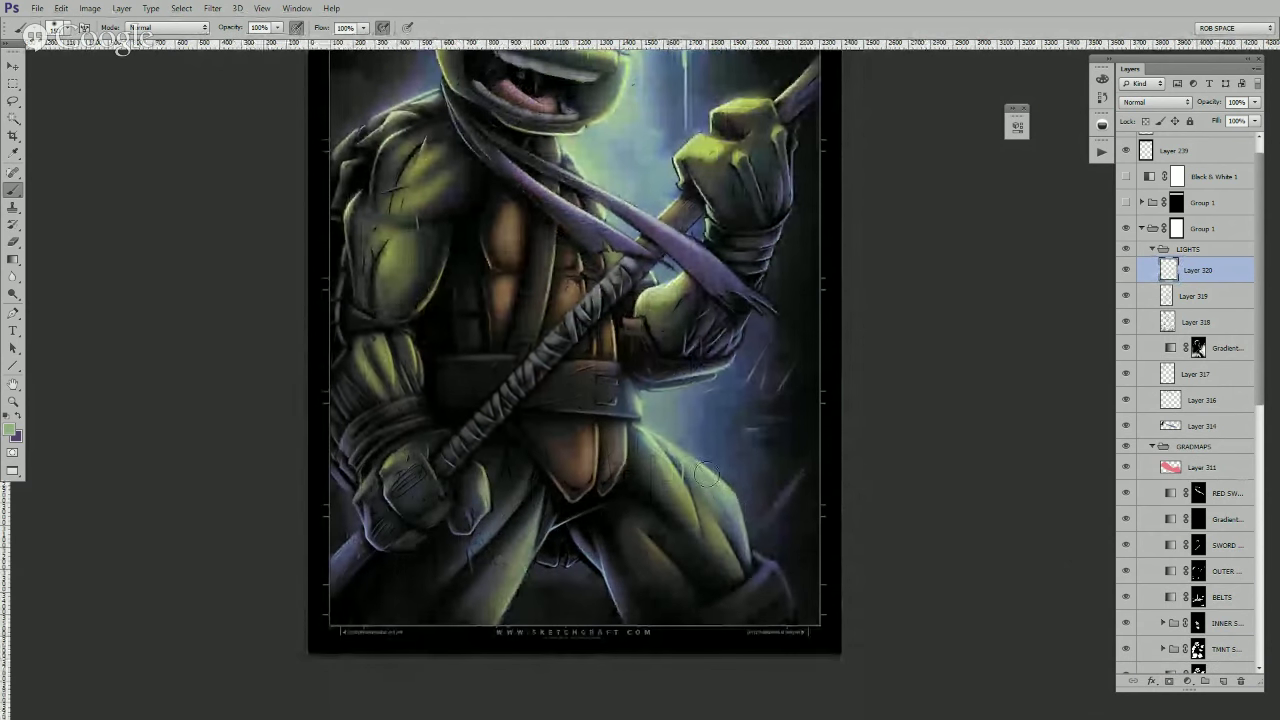
pyautogui.rightClick(724, 488)
pyautogui.click(773, 394)
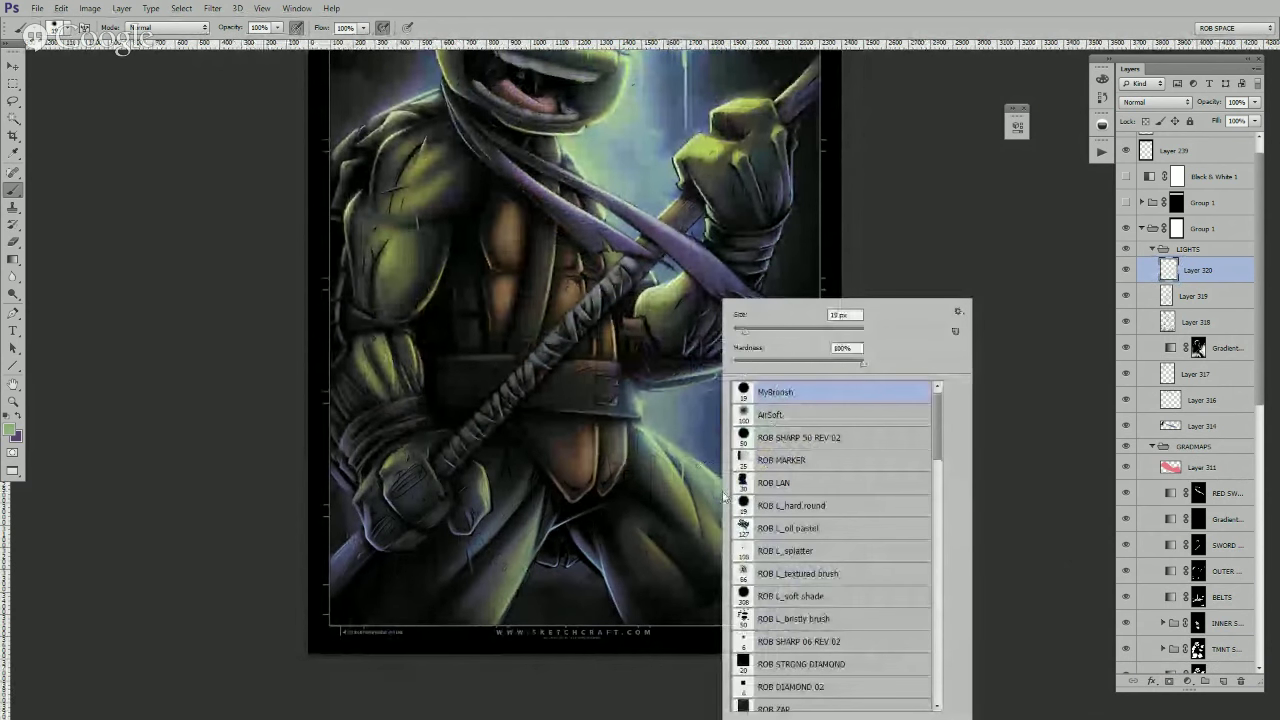
pyautogui.click(724, 497)
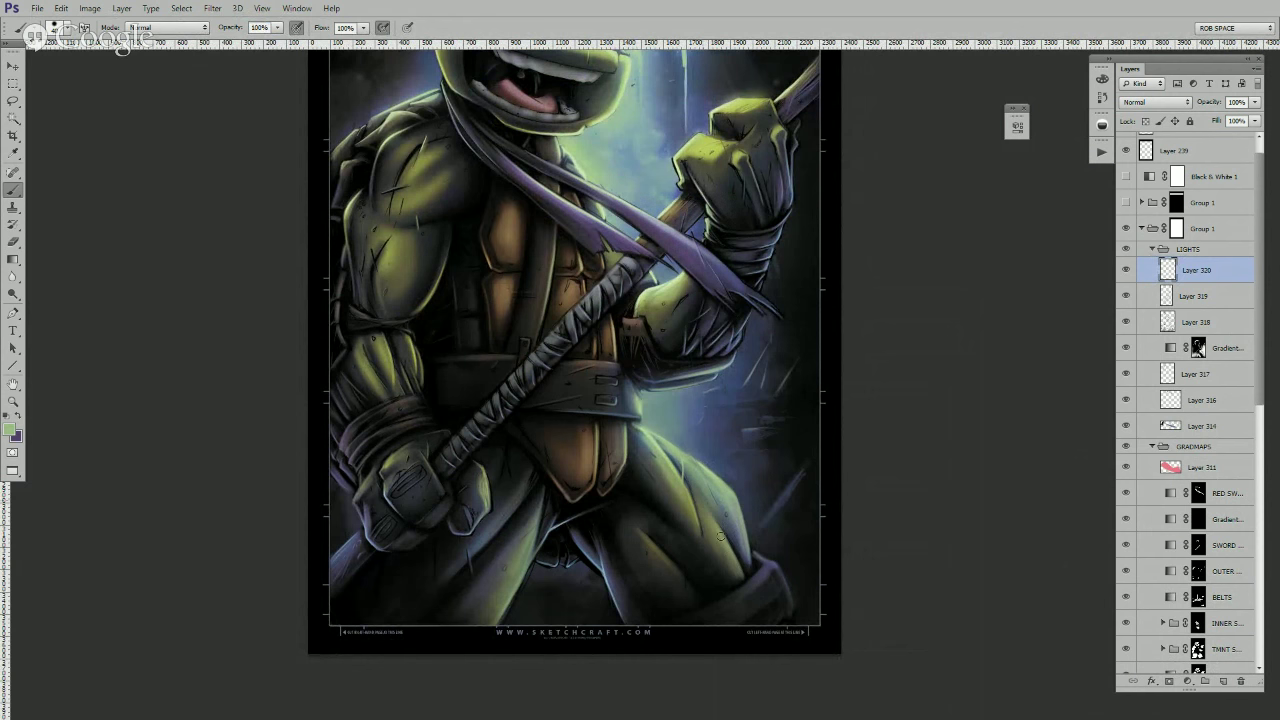
# - Sample dark tones near the knee and lower fist and paint a near-black touch-up along the scarf at the neck
pyautogui.keyDown('alt'); pyautogui.click(772, 568); pyautogui.keyUp('alt')
pyautogui.keyDown('alt'); pyautogui.click(379, 559); pyautogui.keyUp('alt')
pyautogui.moveTo(433, 454); pyautogui.dragTo(450, 503)
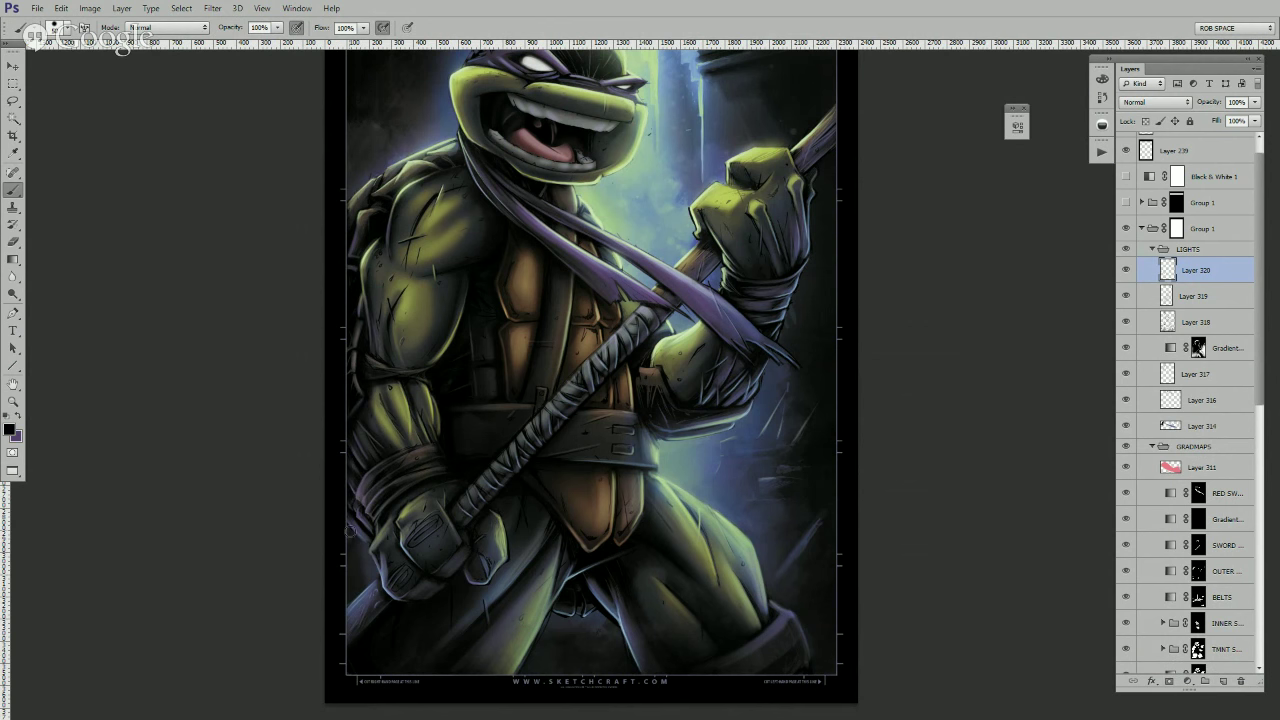
pyautogui.scroll(3, 377, 300)
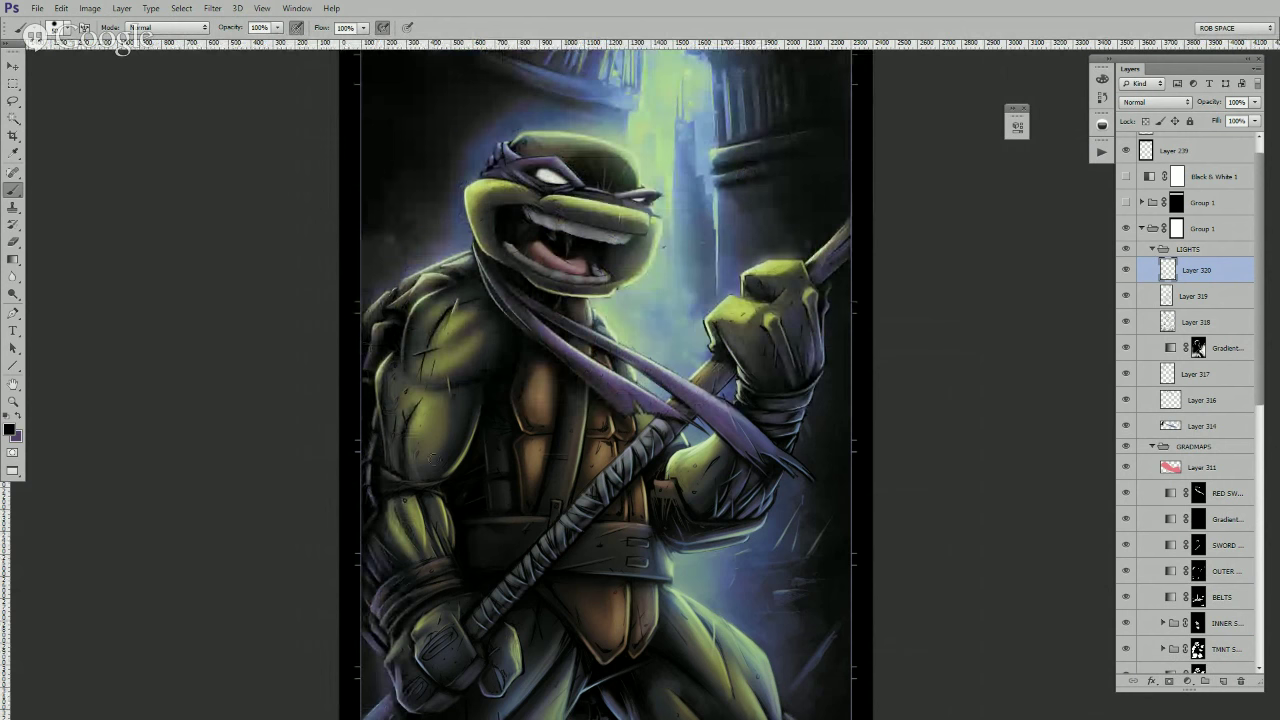
pyautogui.moveTo(476, 243); pyautogui.dragTo(483, 265)
# - Add a new layer above Layer 320, fill it with black and set its blending mode to Linear Dodge (Add)
pyautogui.press('z')
pyautogui.keyDown('alt'); pyautogui.click(786, 482); pyautogui.keyUp('alt')
pyautogui.keyDown('alt'); pyautogui.click(792, 493); pyautogui.keyUp('alt')
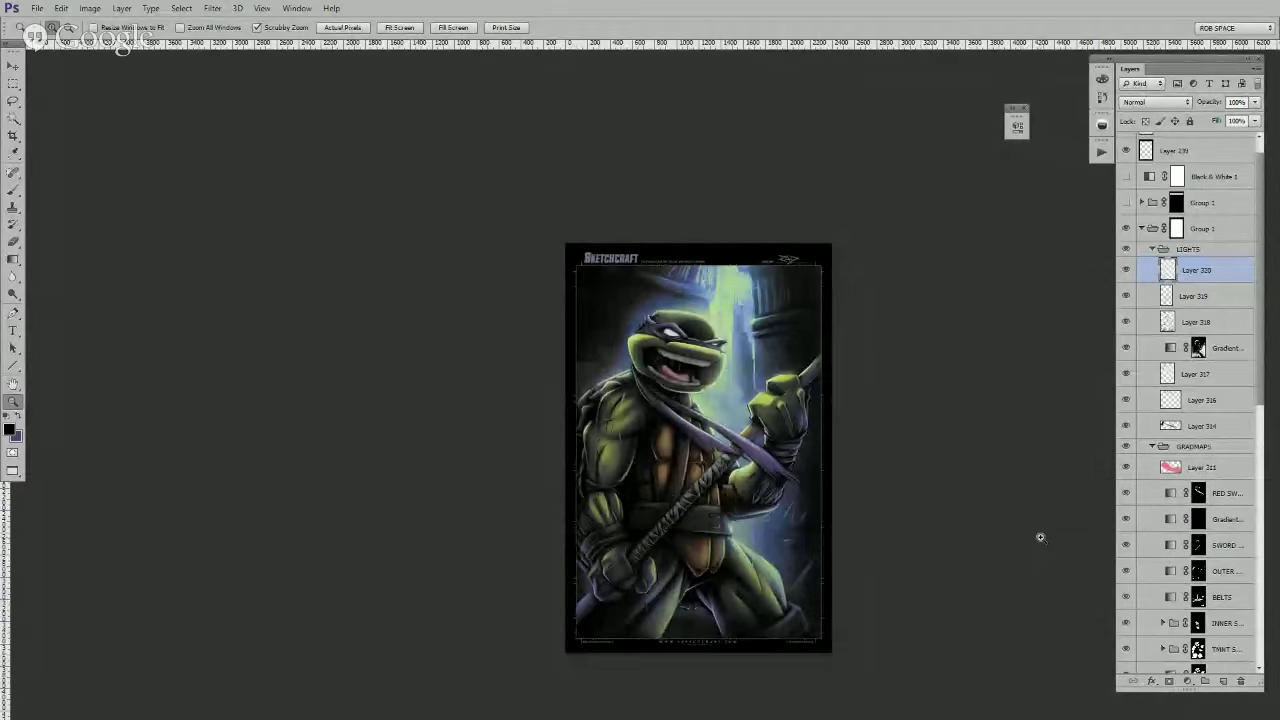
pyautogui.click(782, 300)
pyautogui.click(782, 300)
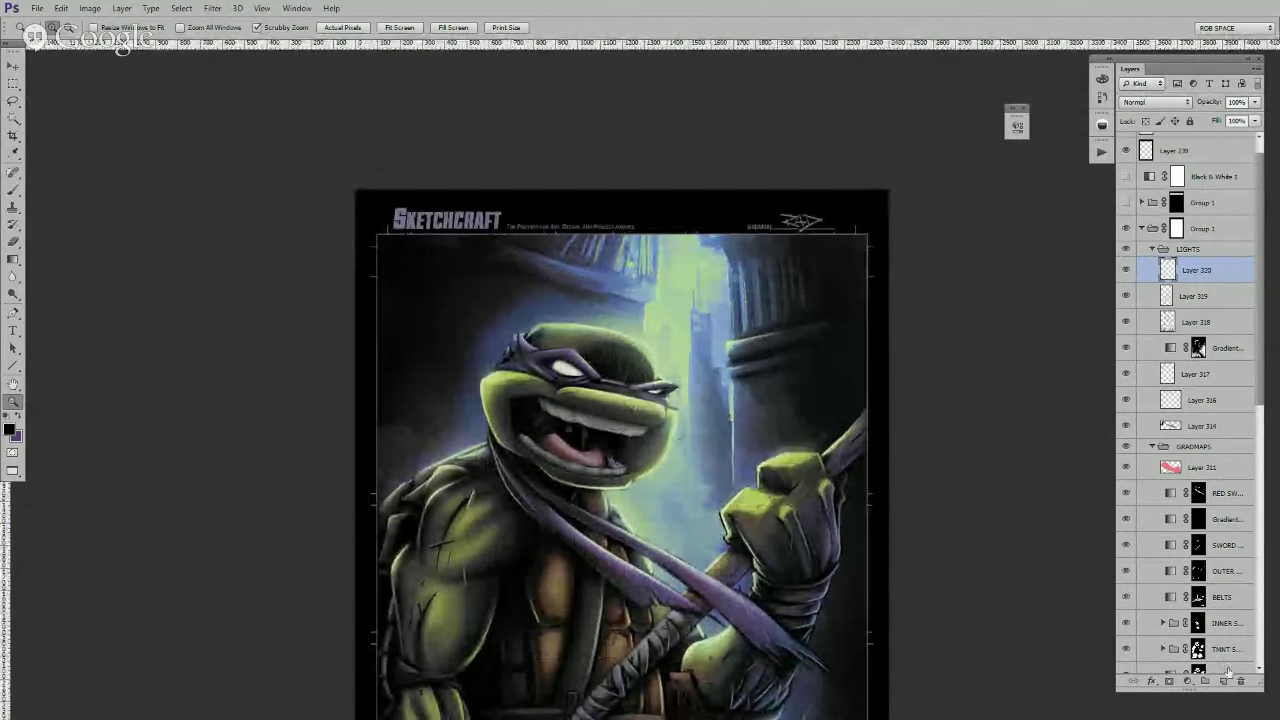
pyautogui.click(1223, 683)
pyautogui.press('i')
pyautogui.hotkey('shift', 'F5')
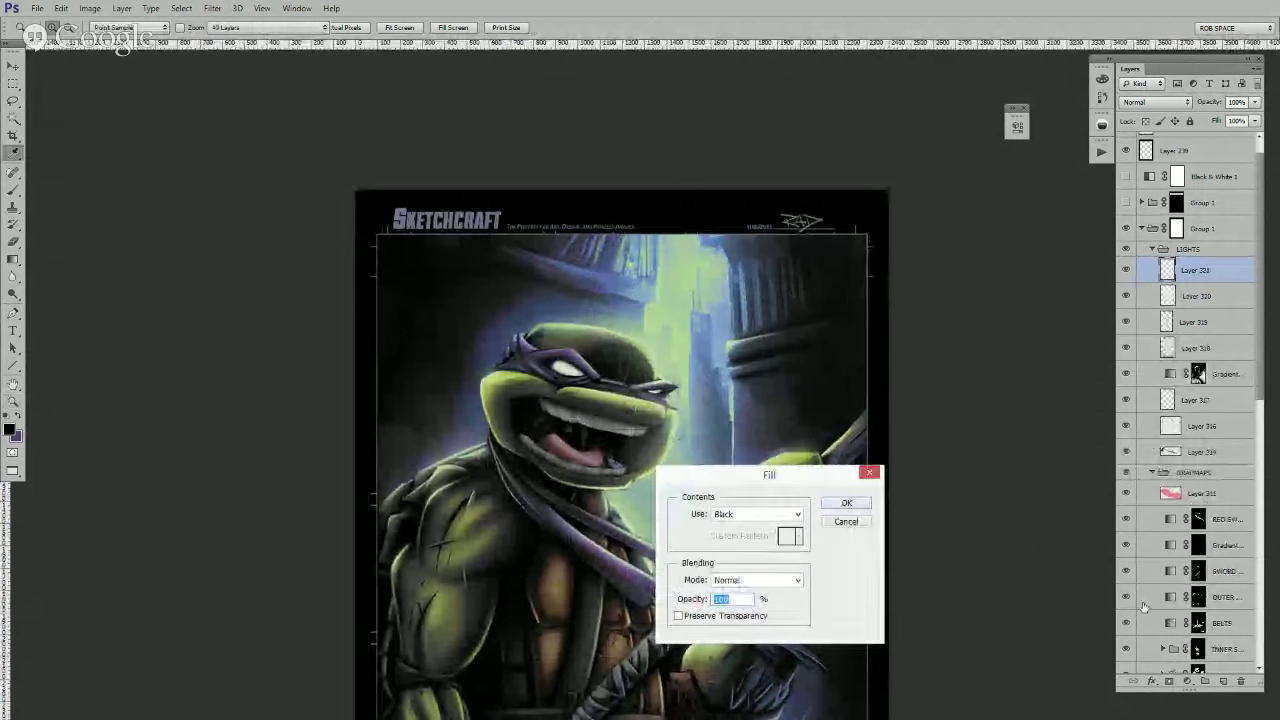
pyautogui.press('z')
pyautogui.click(846, 502)
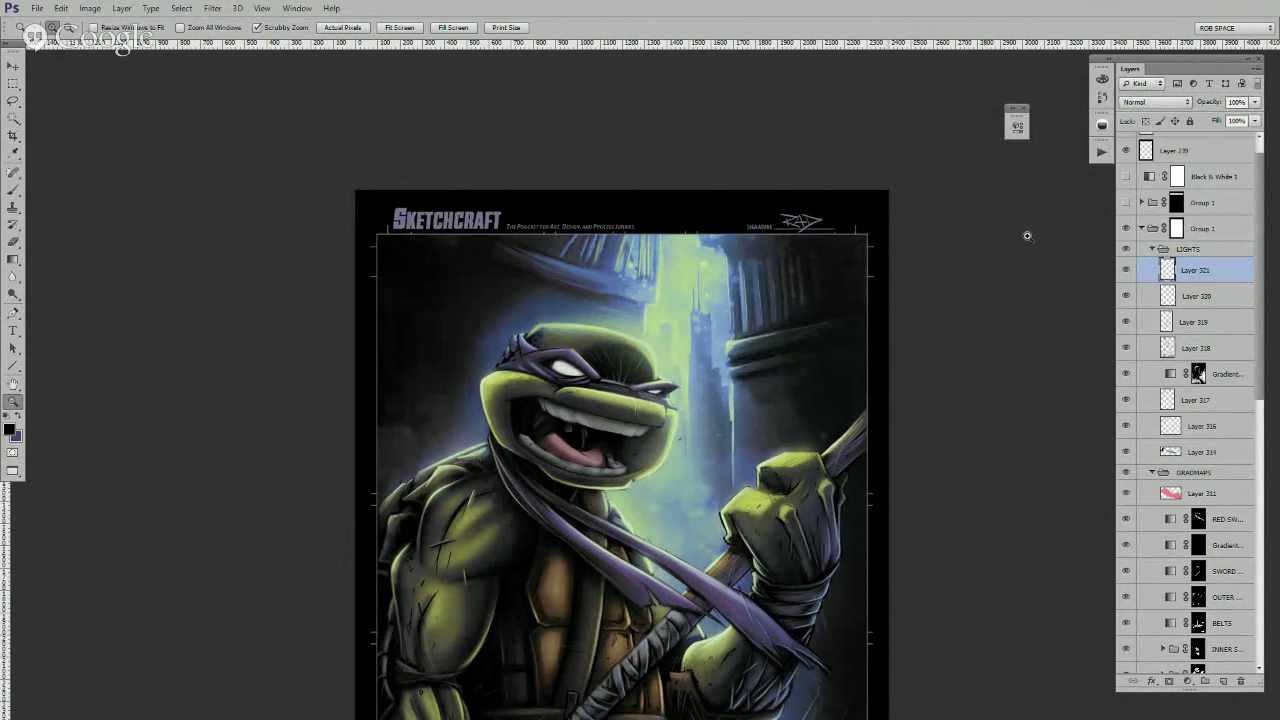
pyautogui.click(1155, 102)
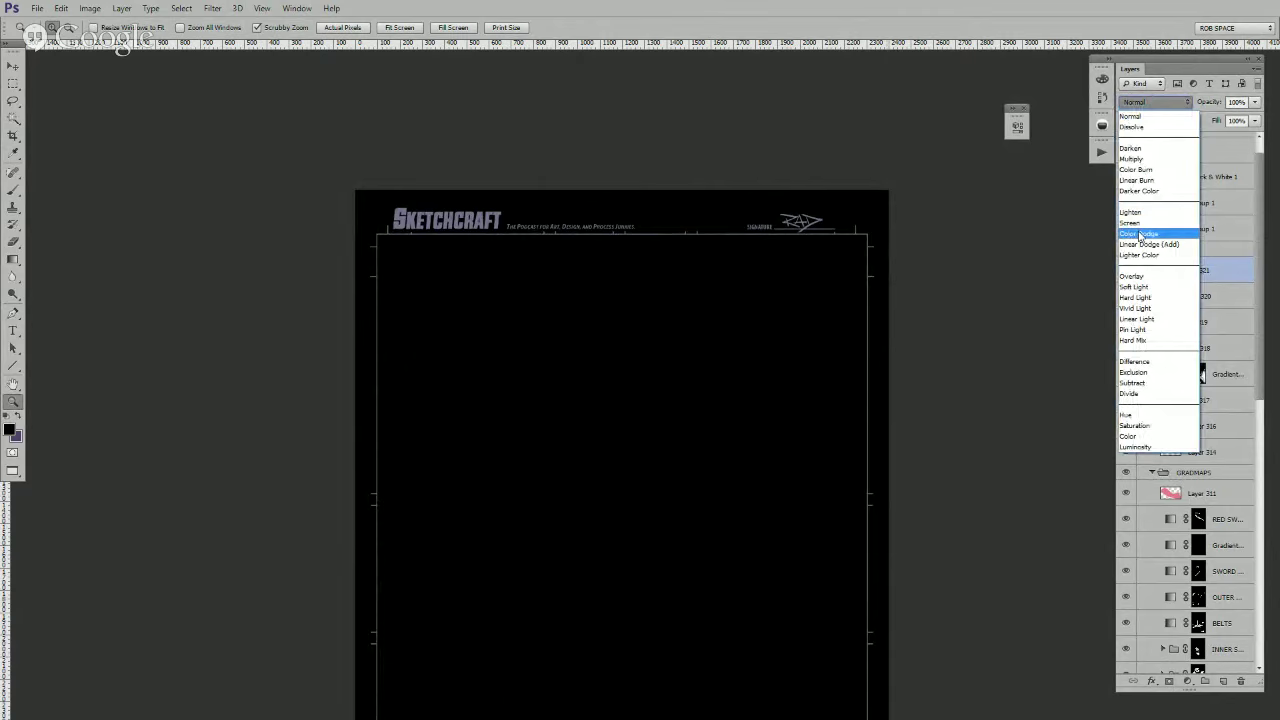
pyautogui.click(1145, 243)
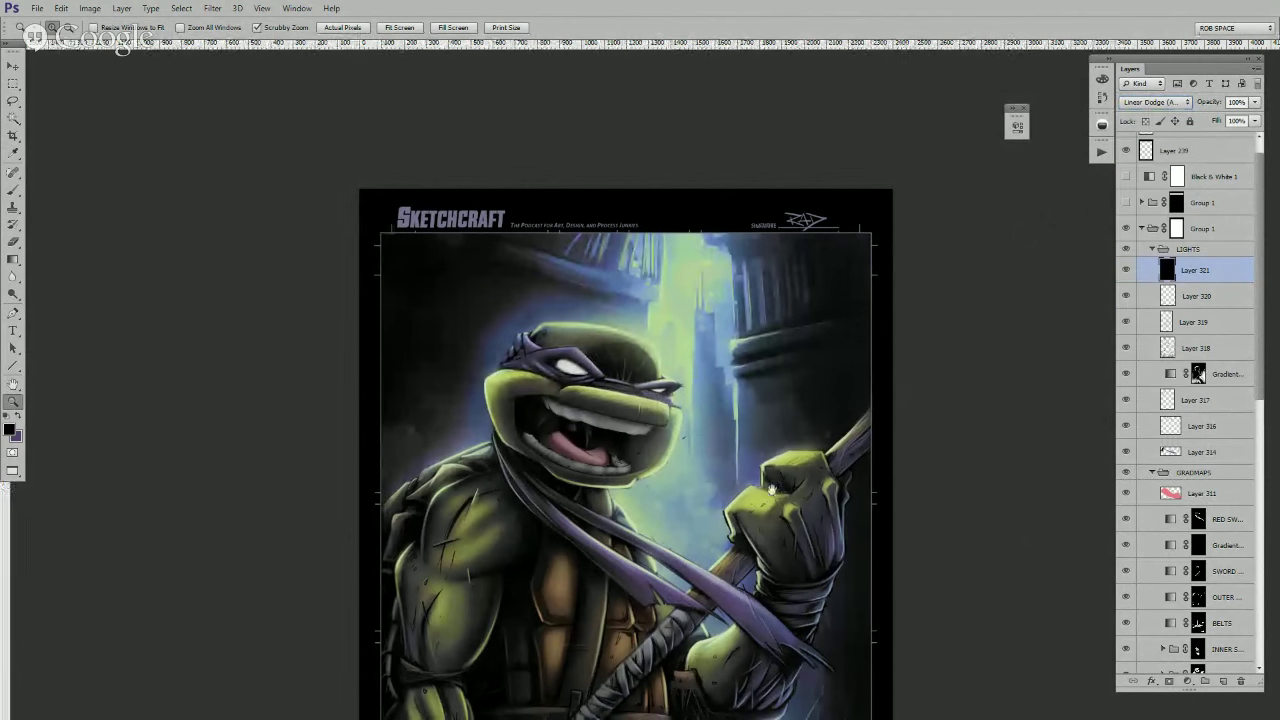
# - Switch to the AirSoft brush and enlarge it for painting soft glows
pyautogui.rightClick(671, 483)
pyautogui.click(709, 470)
pyautogui.press('b')
pyautogui.rightClick(702, 470)
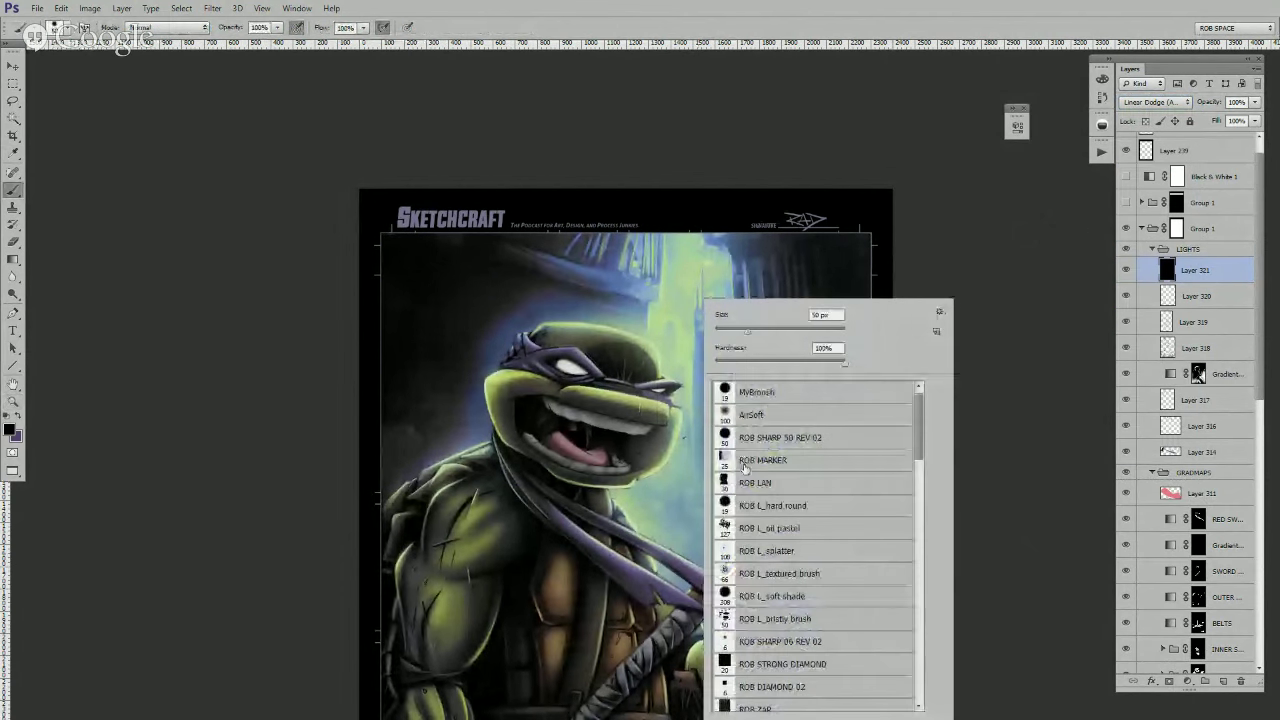
pyautogui.click(750, 416)
pyautogui.click(677, 447)
pyautogui.press(']')
pyautogui.press(']')
pyautogui.press(']')
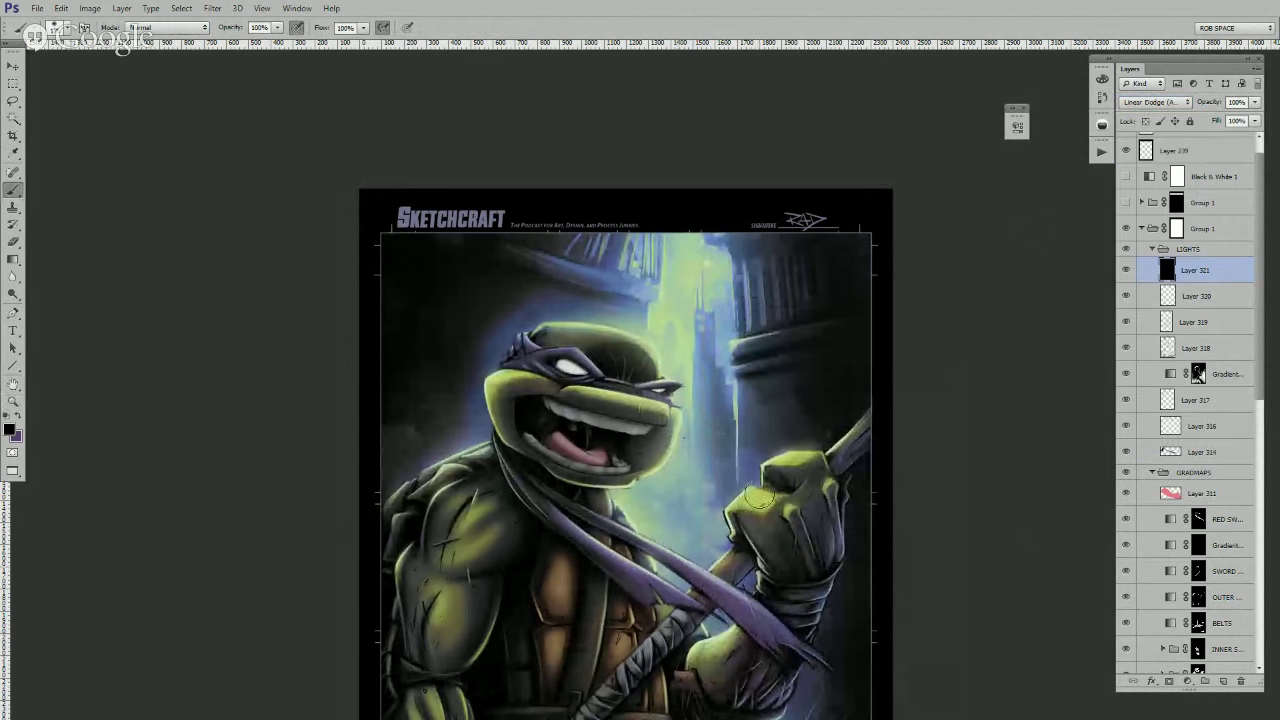
# - Paint yellow-green sampled from the fist over the upper lip and switch the black layer's blending mode to Color Dodge
pyautogui.keyDown('alt'); pyautogui.click(758, 497); pyautogui.keyUp('alt')
pyautogui.moveTo(590, 396); pyautogui.dragTo(650, 404)
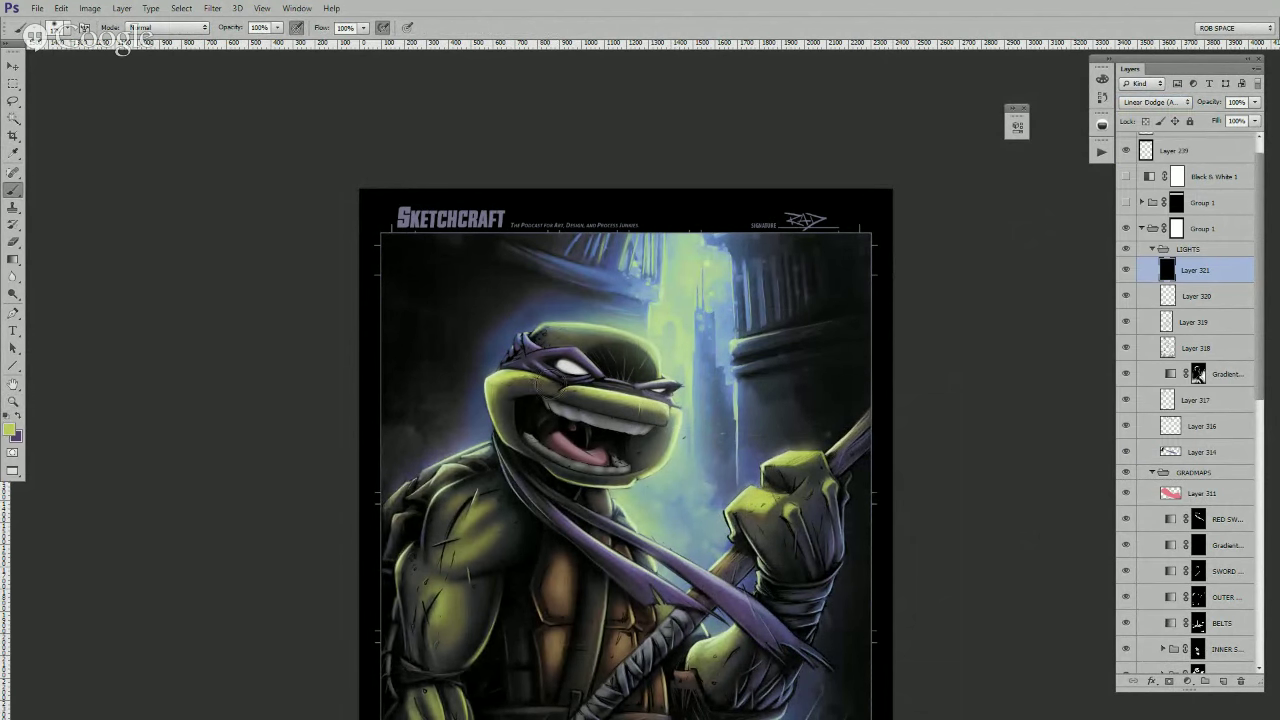
pyautogui.click(1156, 103)
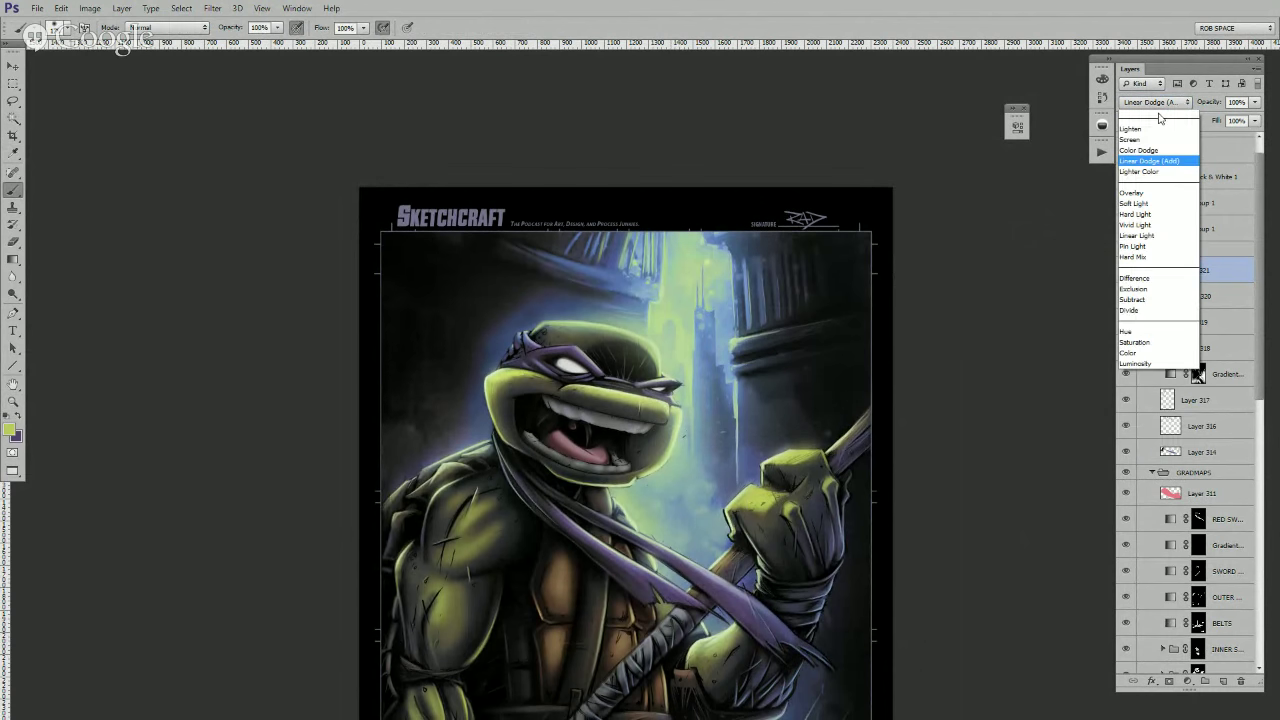
pyautogui.click(1146, 234)
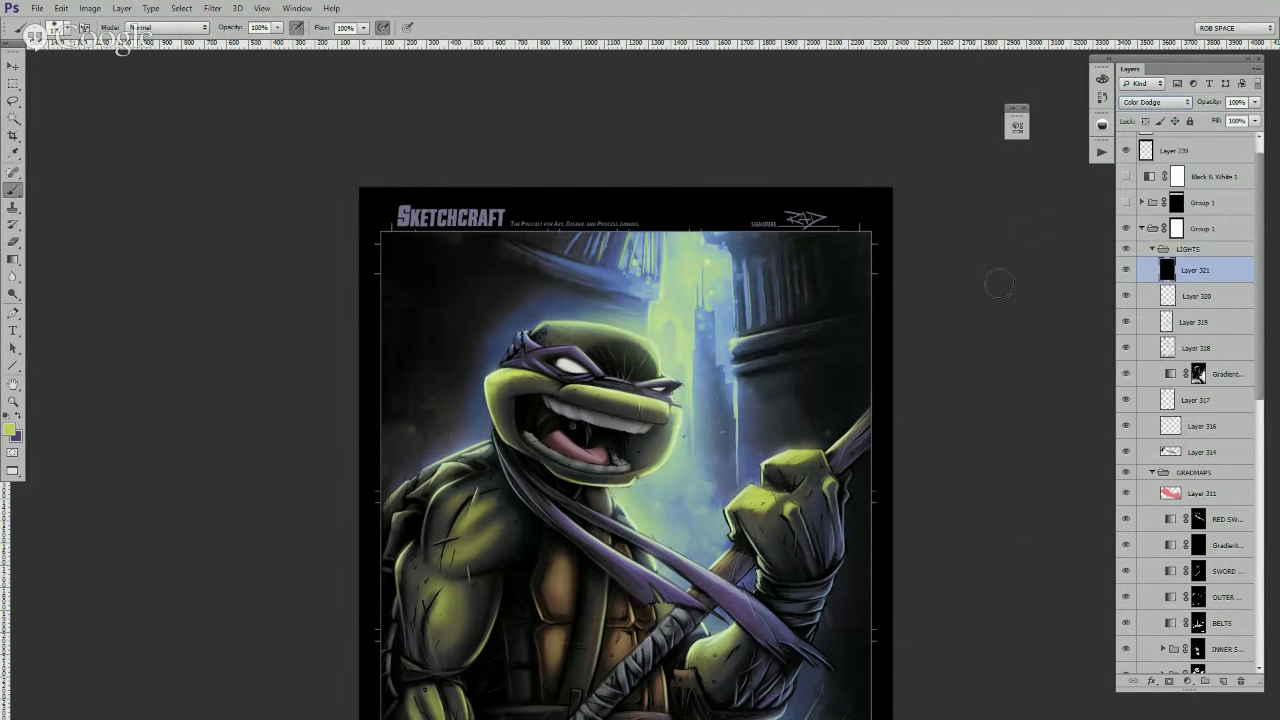
# - Paint an olive-green glow down the upper arm on the Color Dodge layer and sample a lighter green from the shoulder
pyautogui.moveTo(786, 559); pyautogui.dragTo(851, 463)
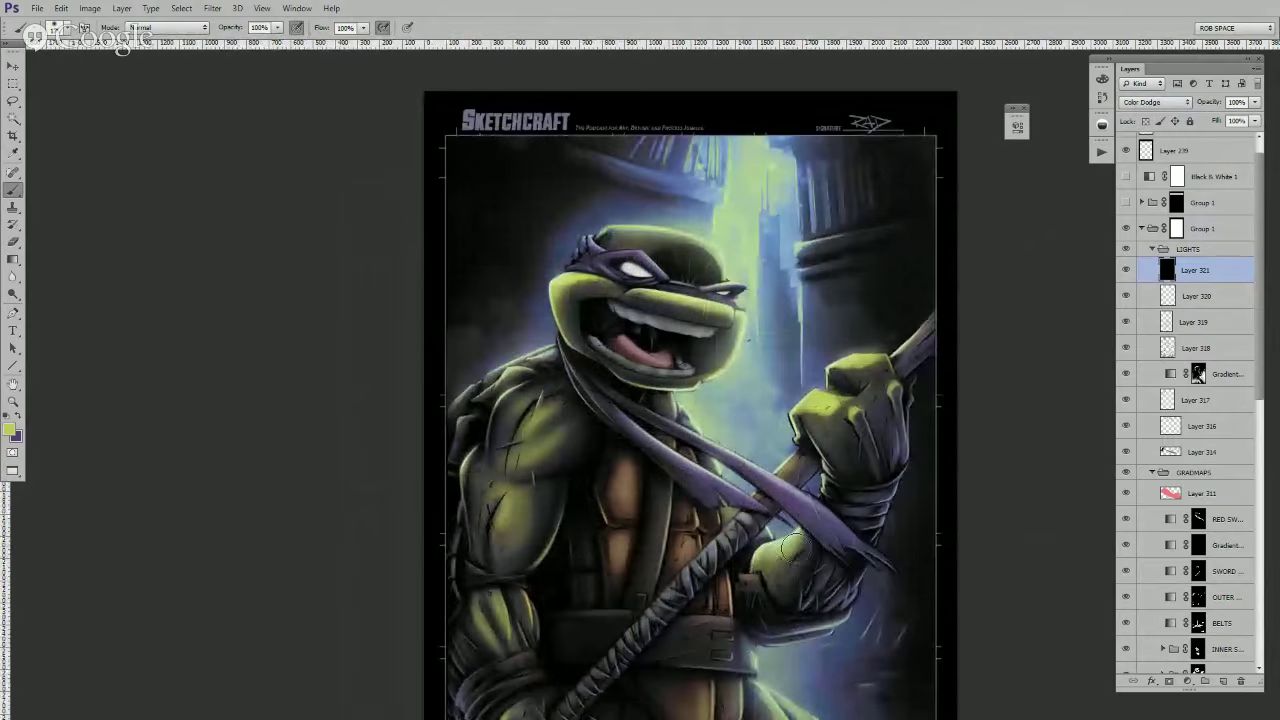
pyautogui.keyDown('alt'); pyautogui.click(567, 424); pyautogui.keyUp('alt')
pyautogui.moveTo(511, 498); pyautogui.dragTo(513, 571)
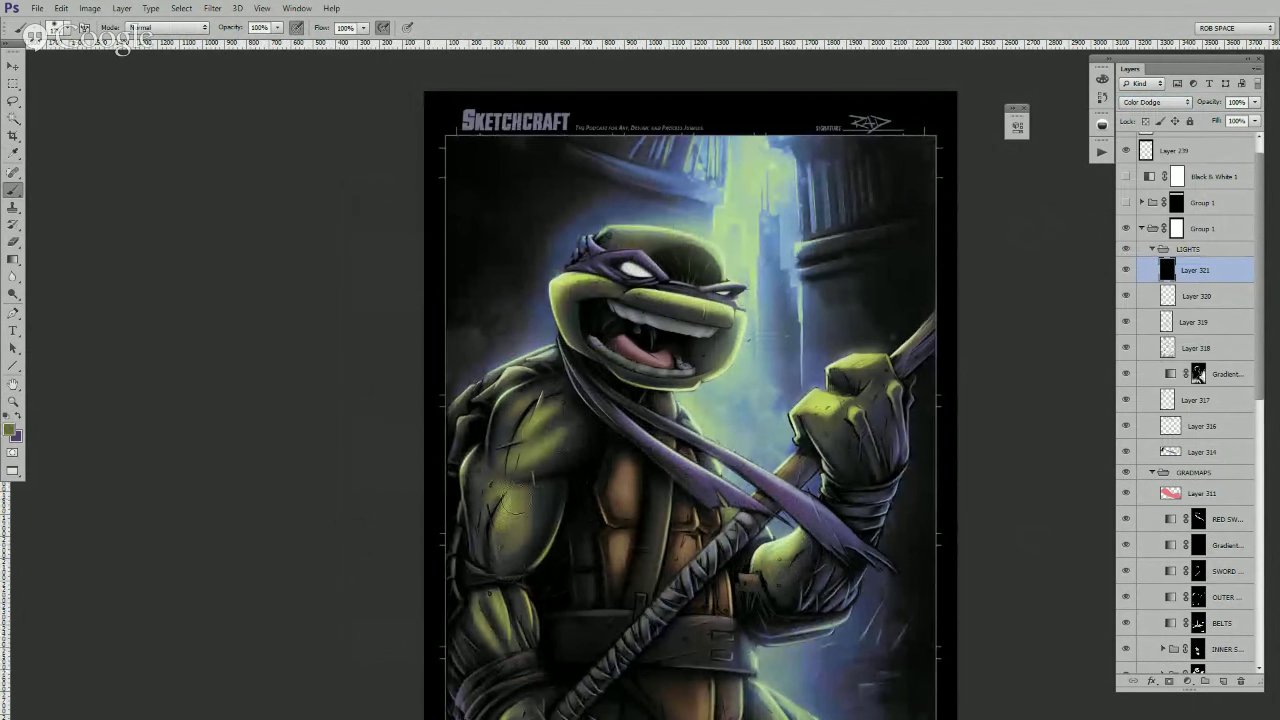
pyautogui.keyDown('alt'); pyautogui.click(536, 417); pyautogui.keyUp('alt')
pyautogui.keyDown('alt'); pyautogui.click(528, 398); pyautogui.keyUp('alt')
# - Sample a tone from the lower fist, swap the foreground and background colors and paint a soft glow along its thumb
pyautogui.moveTo(527, 594); pyautogui.dragTo(515, 488)
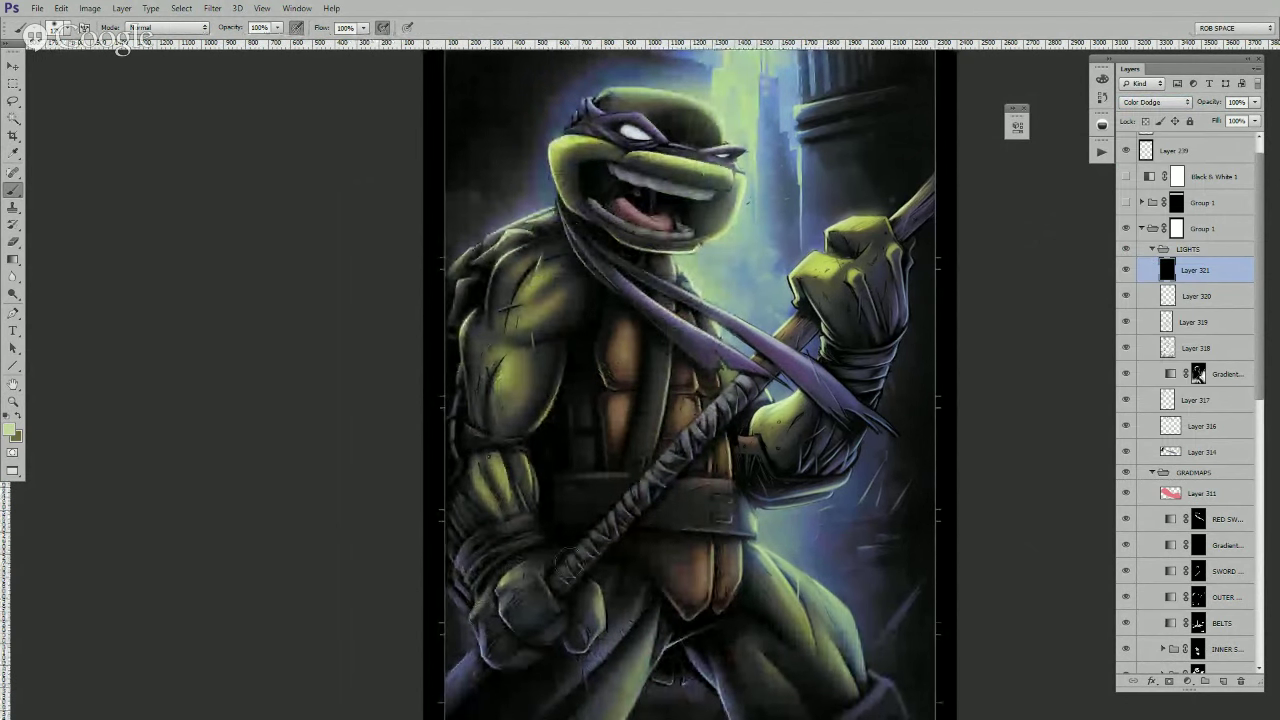
pyautogui.keyDown('alt'); pyautogui.click(557, 570); pyautogui.keyUp('alt')
pyautogui.press('x')
pyautogui.moveTo(610, 598); pyautogui.dragTo(605, 613)
pyautogui.moveTo(612, 642); pyautogui.dragTo(610, 576)
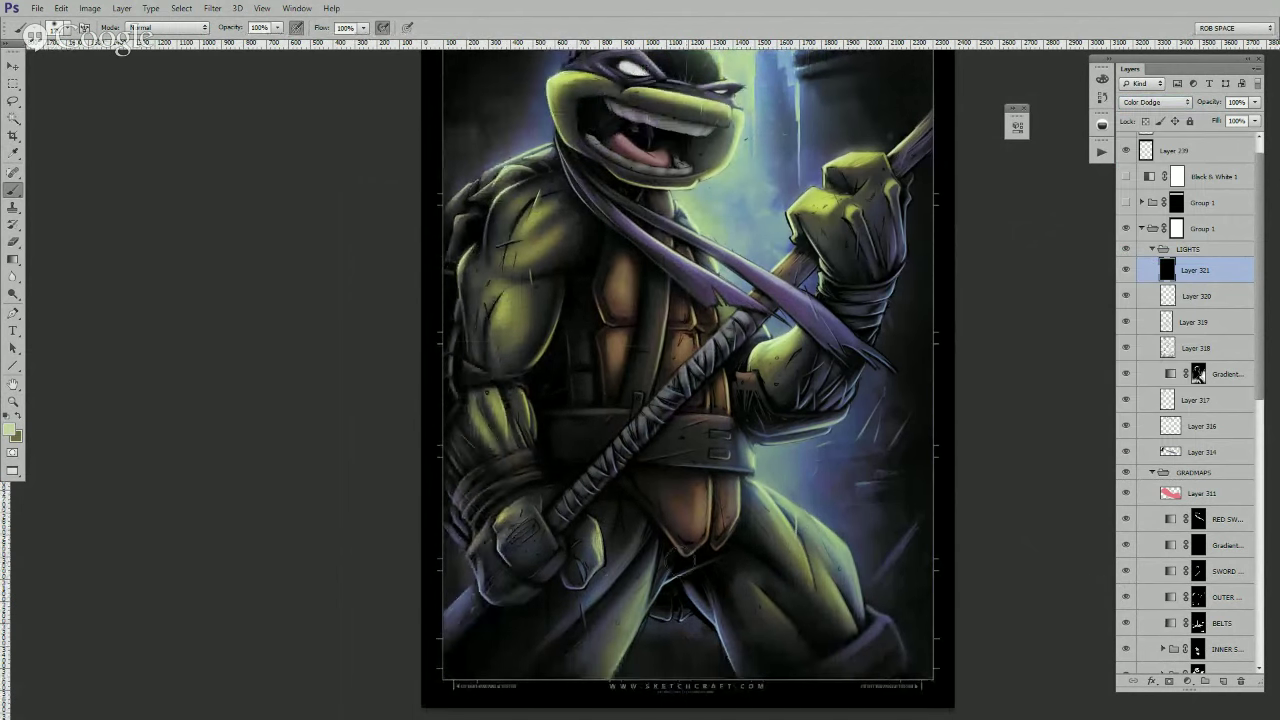
# - Add a new layer above Layer 320 and set its blending mode to Overlay
pyautogui.click(1192, 296)
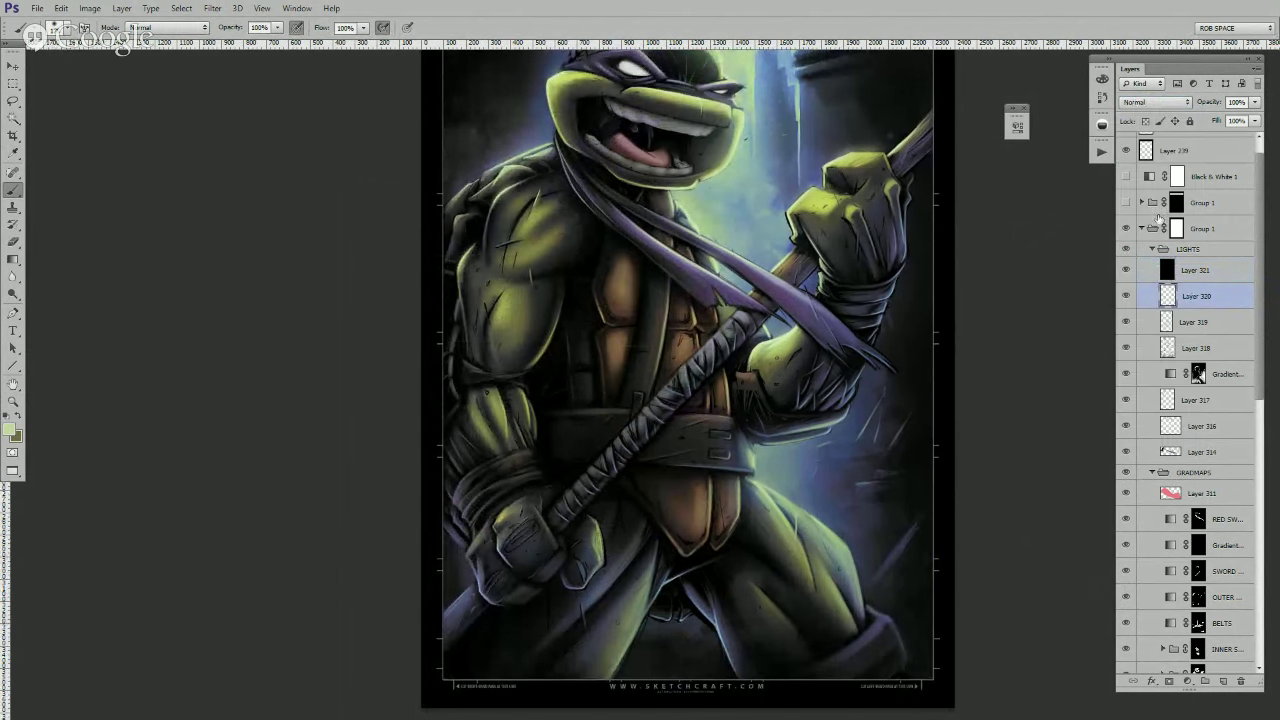
pyautogui.click(1226, 680)
pyautogui.click(1140, 103)
pyautogui.click(1150, 323)
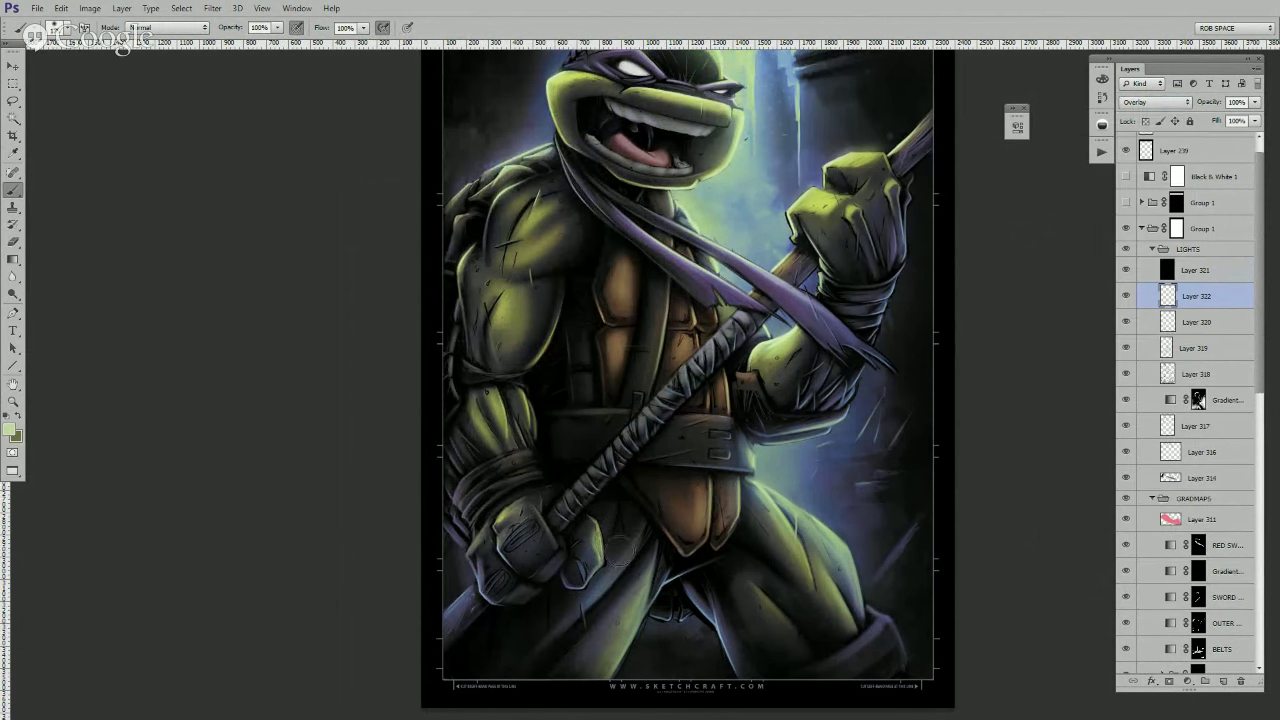
# - Paint soft olive-green strokes beside the lower fist's thumb and down the thigh on the Overlay layer
pyautogui.press('x')
pyautogui.moveTo(597, 517); pyautogui.dragTo(603, 557)
pyautogui.moveTo(793, 560); pyautogui.dragTo(842, 632)
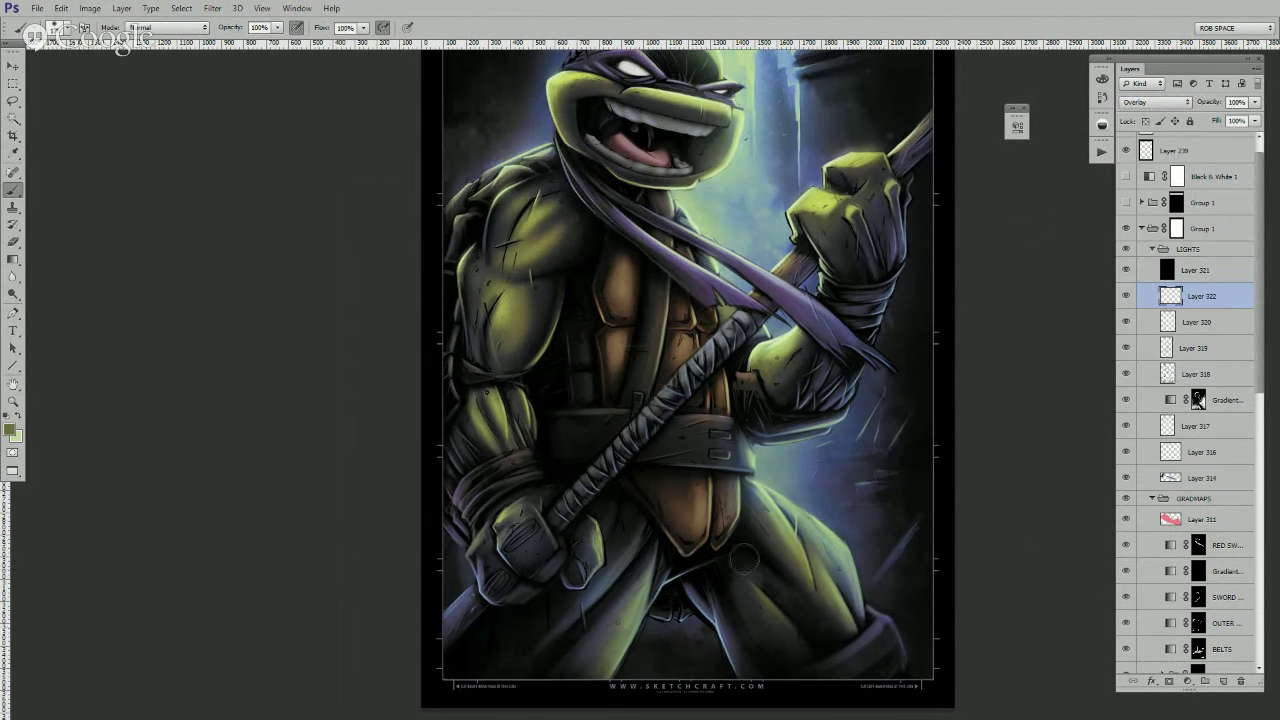
# - Select the Color Dodge layer above and paint a light-green glow on the outer edge of the shoulder
pyautogui.scroll(3, 804, 640)
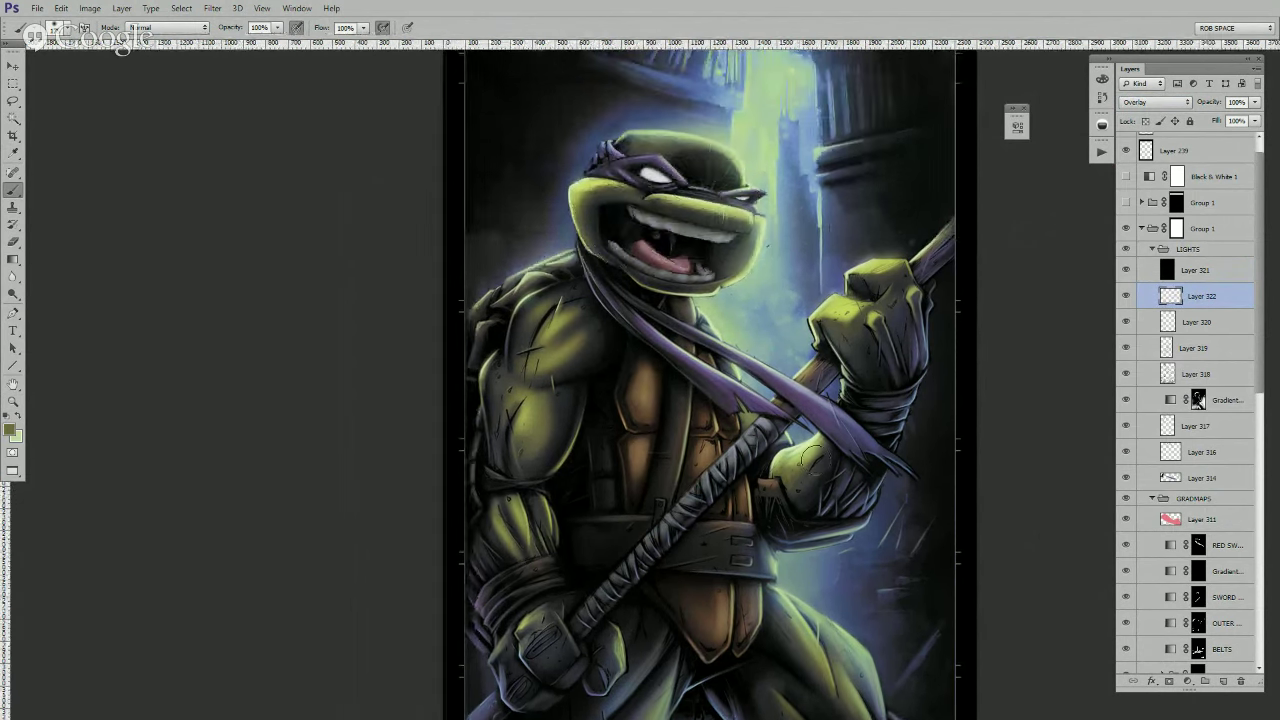
pyautogui.scroll(3, 812, 455)
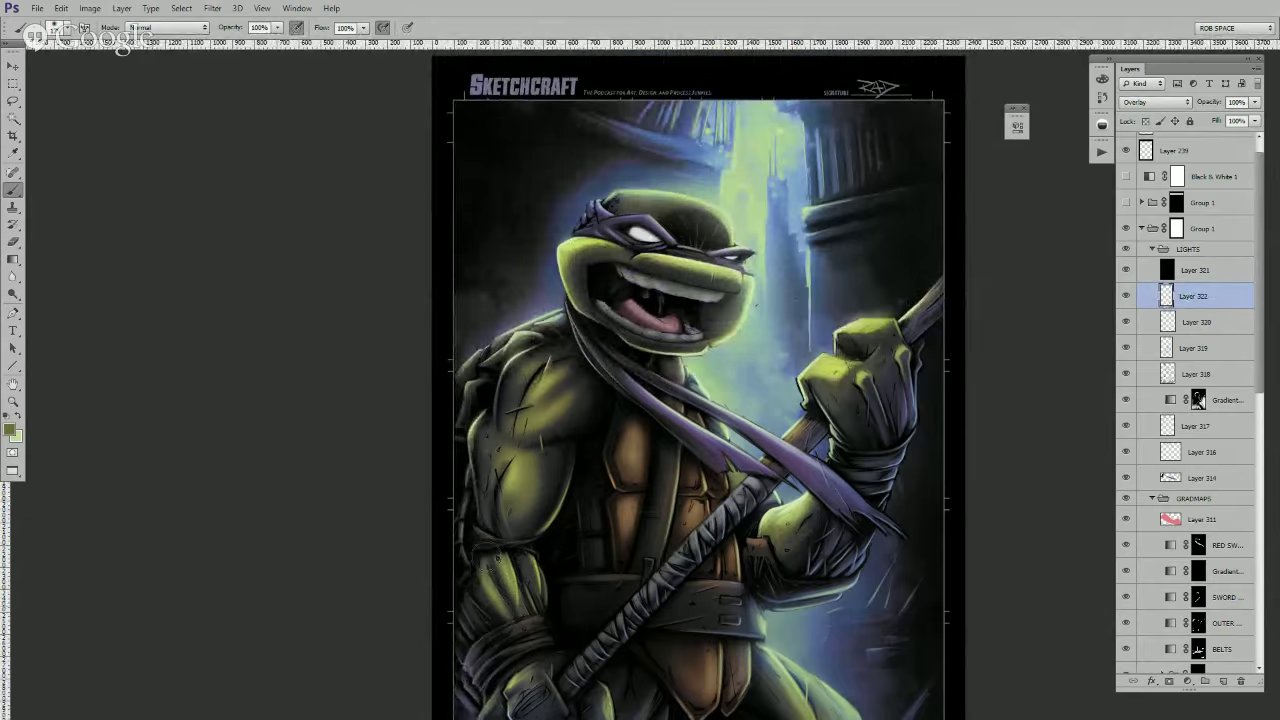
pyautogui.scroll(2, 696, 387)
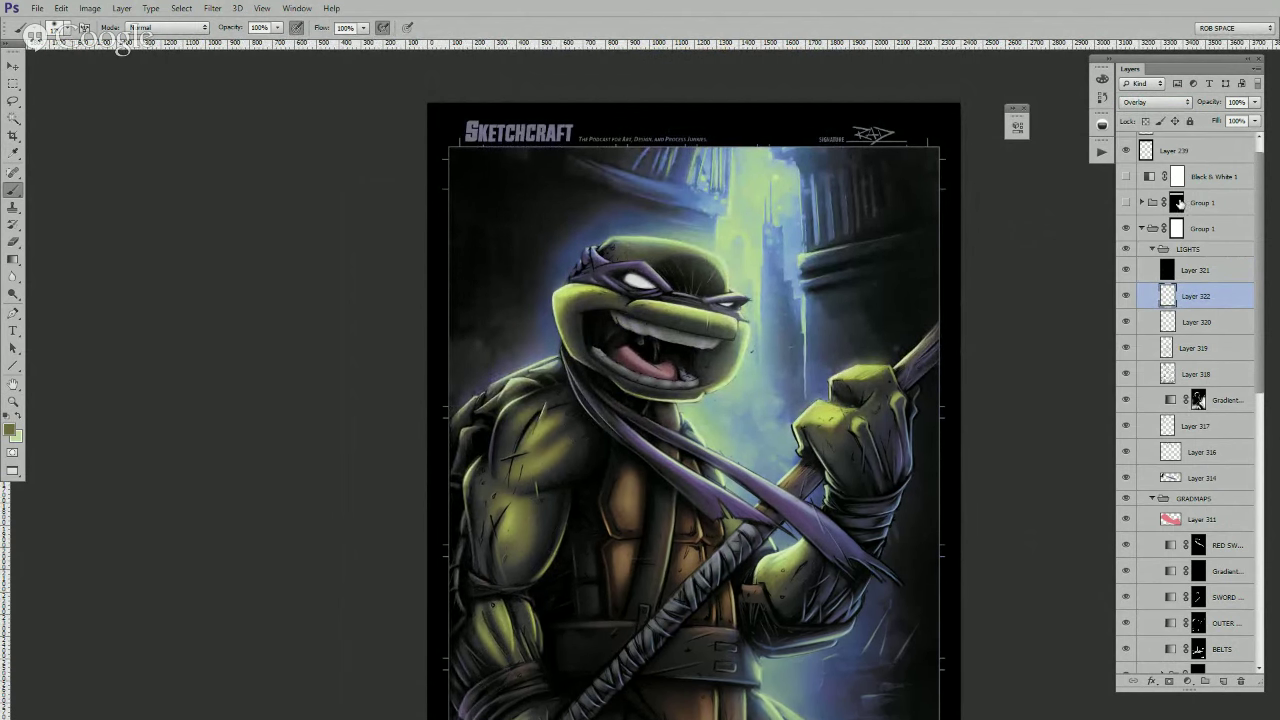
pyautogui.hotkey('alt', ']')
pyautogui.press('x')
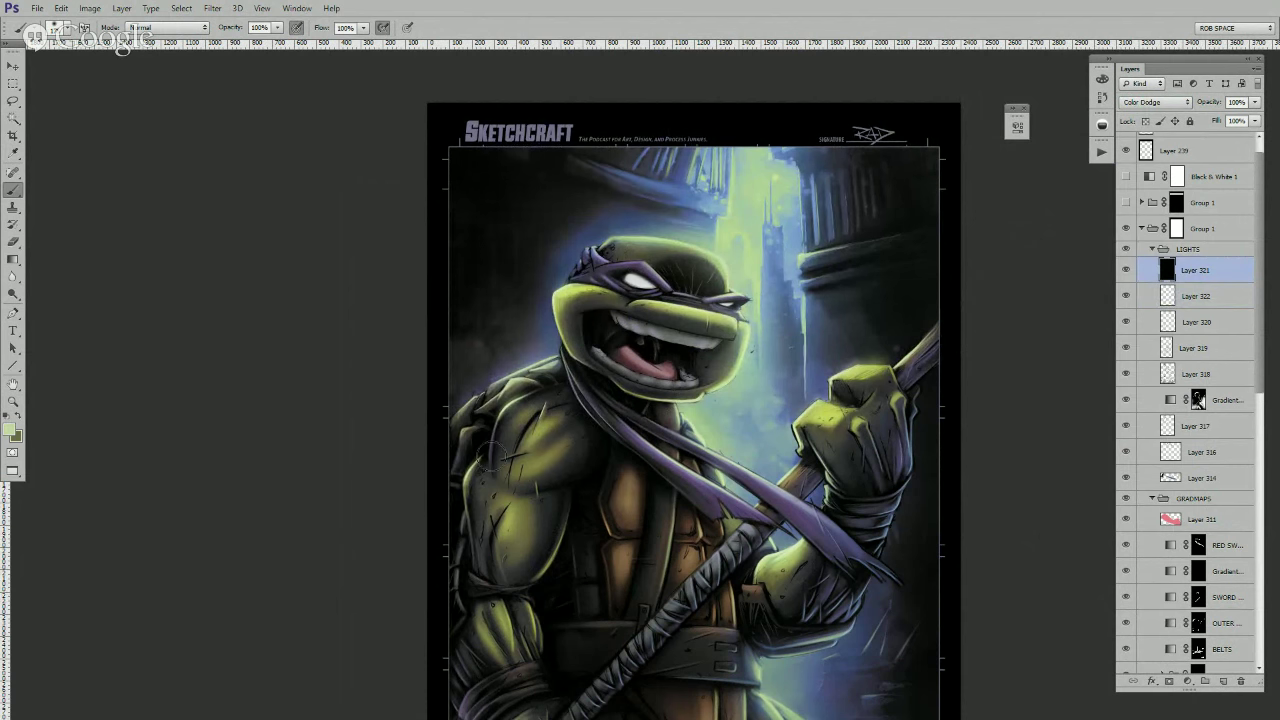
pyautogui.moveTo(486, 463); pyautogui.dragTo(468, 484)
# - Try light-green glow strokes along the shoulder's upper edge and on the cheek, undoing each one
pyautogui.moveTo(492, 388); pyautogui.dragTo(562, 362)
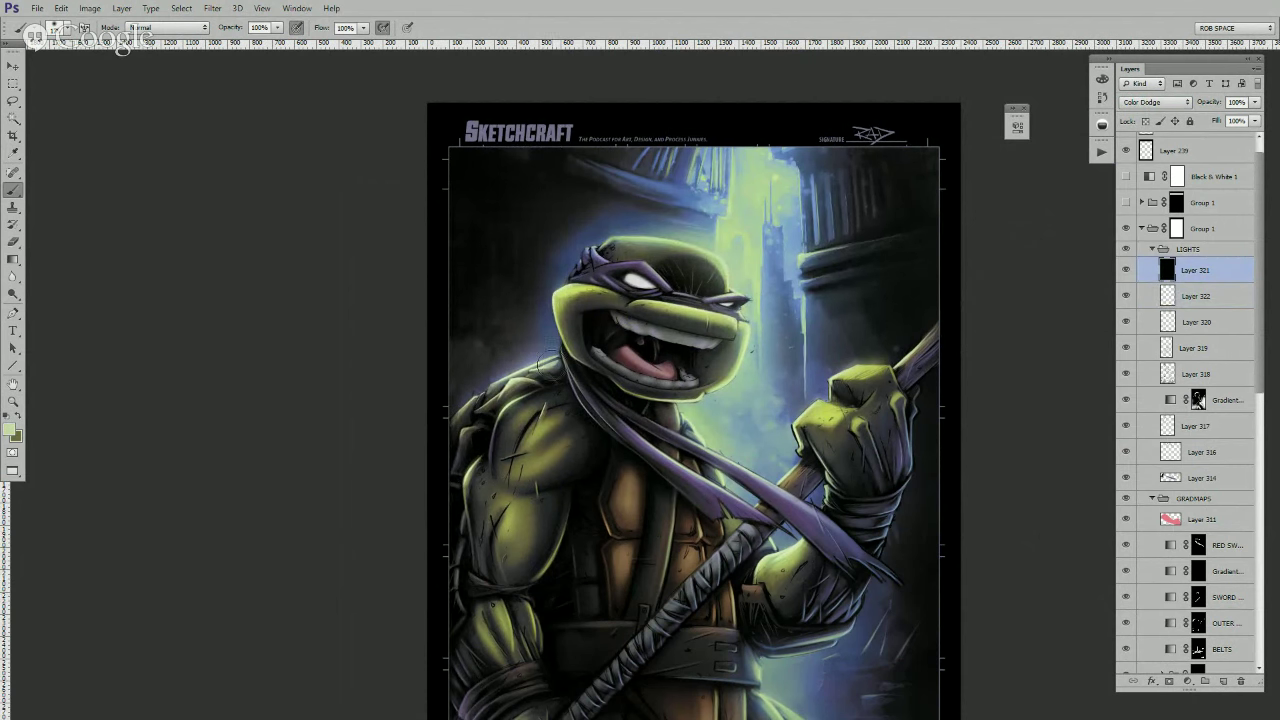
pyautogui.hotkey('ctrl', 'z')
pyautogui.moveTo(588, 288); pyautogui.dragTo(566, 299)
pyautogui.hotkey('ctrl', 'z')
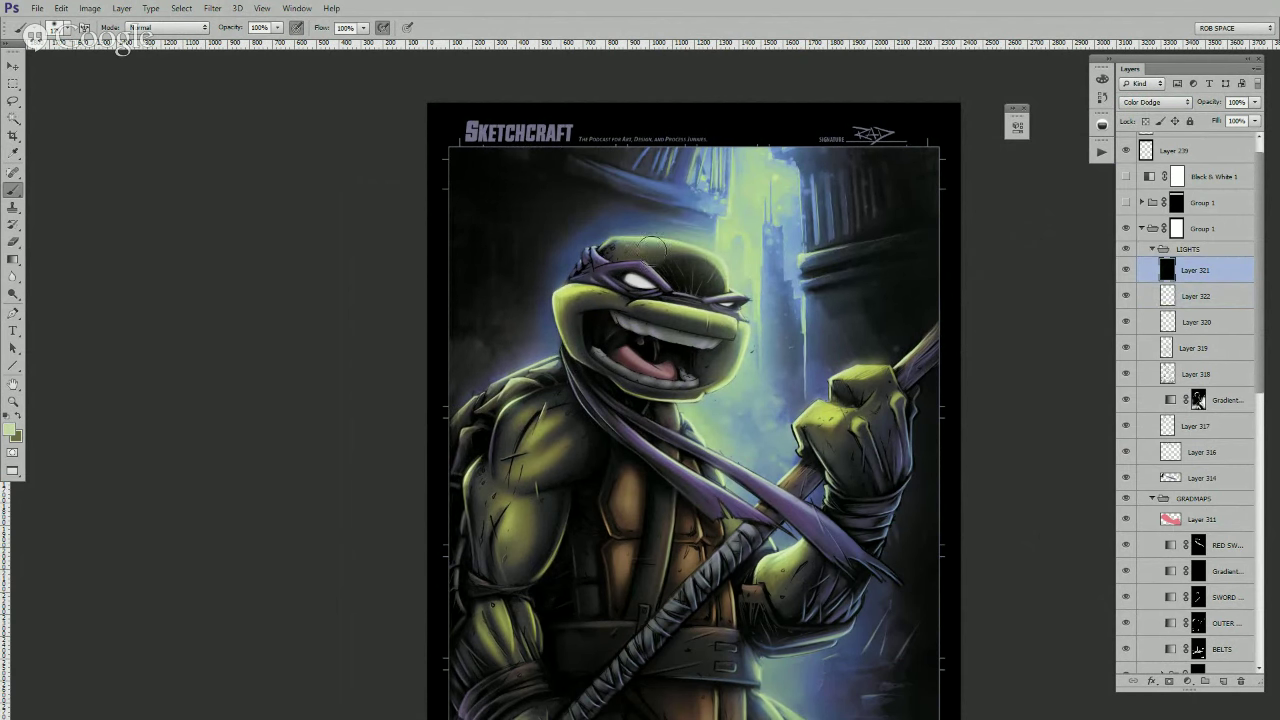
# - Paint a light-green glow stroke along the head's rim, from the crown down to the far cheek, on the Color Dodge layer
pyautogui.moveTo(670, 242)
pyautogui.mouseDown()
pyautogui.moveTo(722, 268)
pyautogui.moveTo(620, 238)
pyautogui.moveTo(728, 265)
pyautogui.moveTo(753, 297)
pyautogui.moveTo(733, 267)
pyautogui.moveTo(749, 324)
pyautogui.mouseUp()
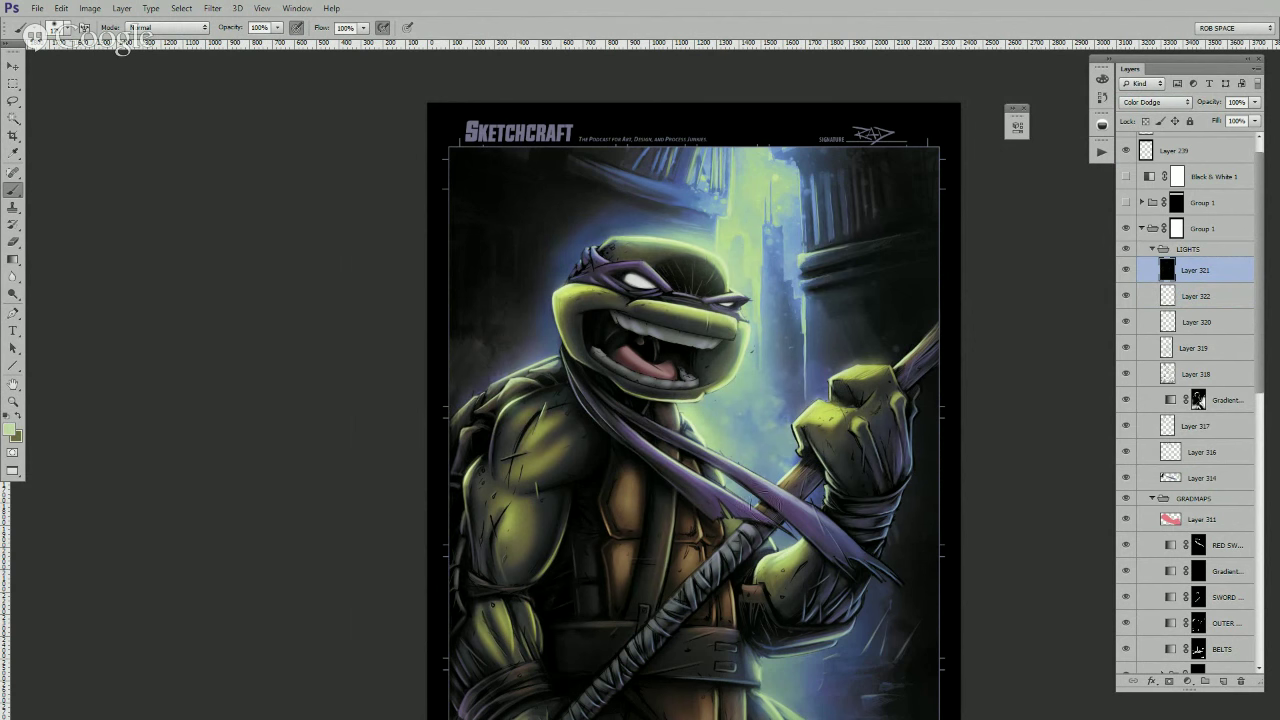
pyautogui.moveTo(793, 508); pyautogui.dragTo(729, 316)
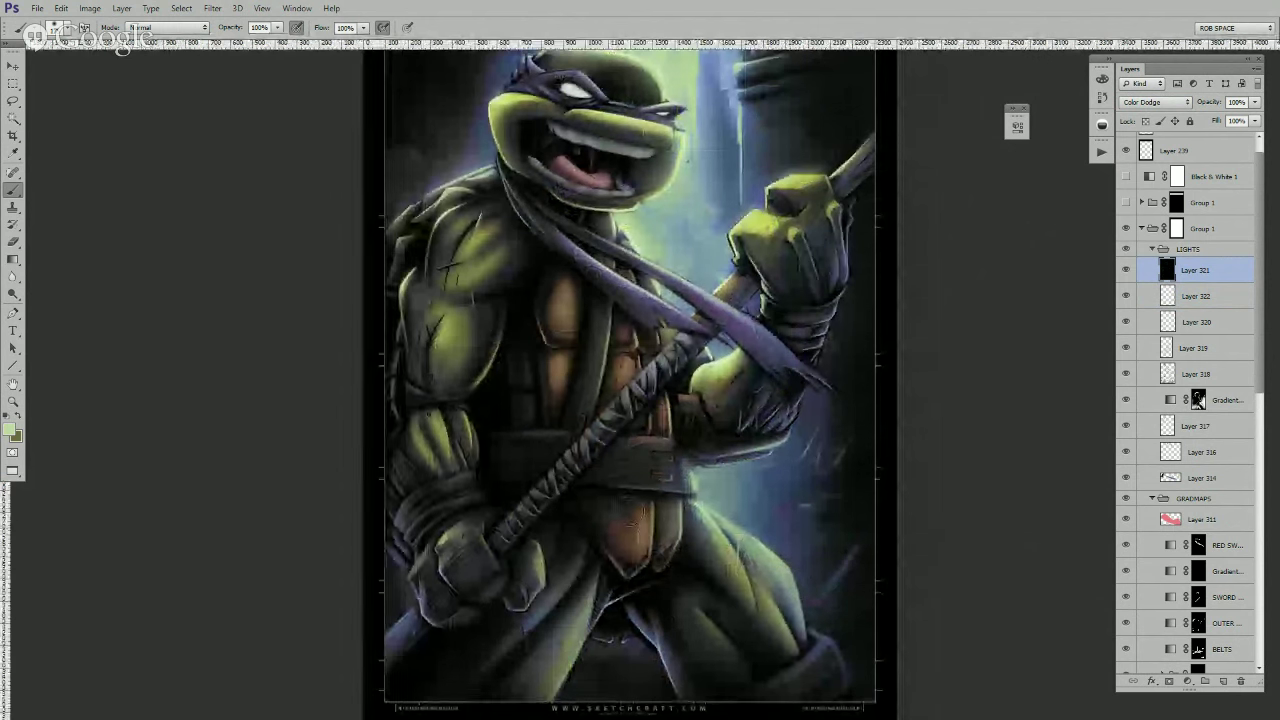
pyautogui.moveTo(439, 352); pyautogui.dragTo(484, 481)
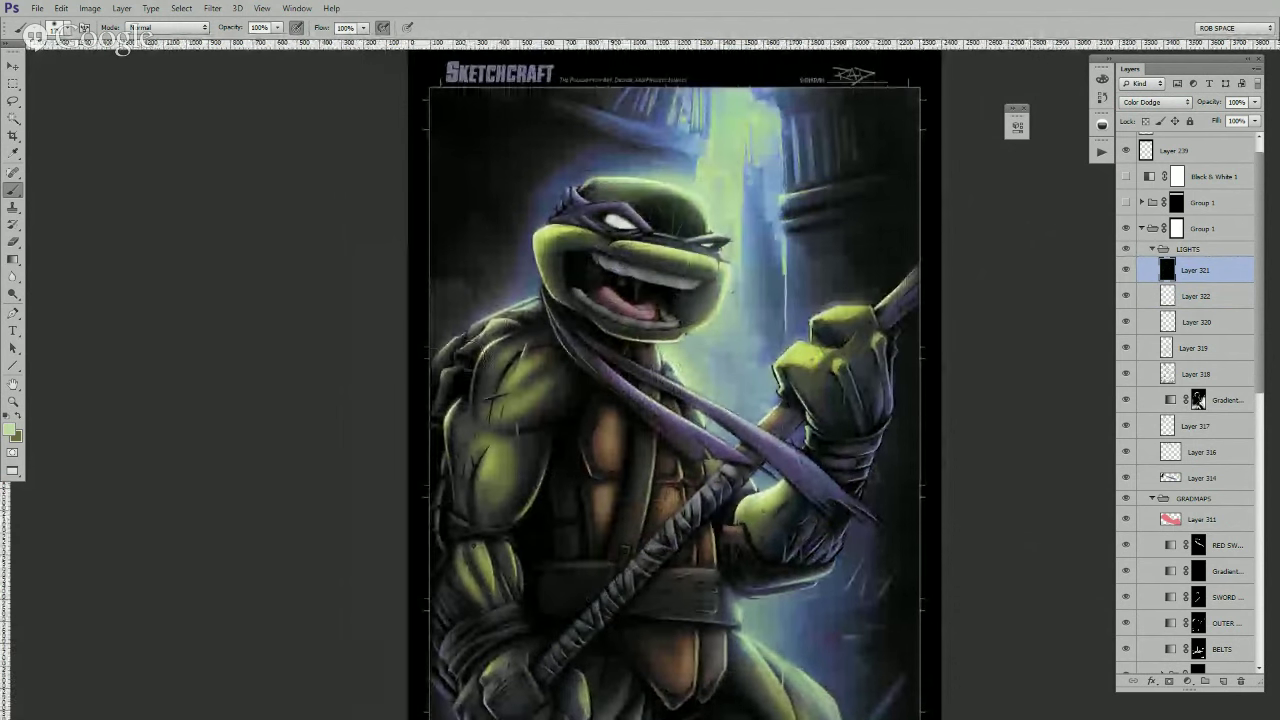
pyautogui.moveTo(606, 212); pyautogui.dragTo(597, 302)
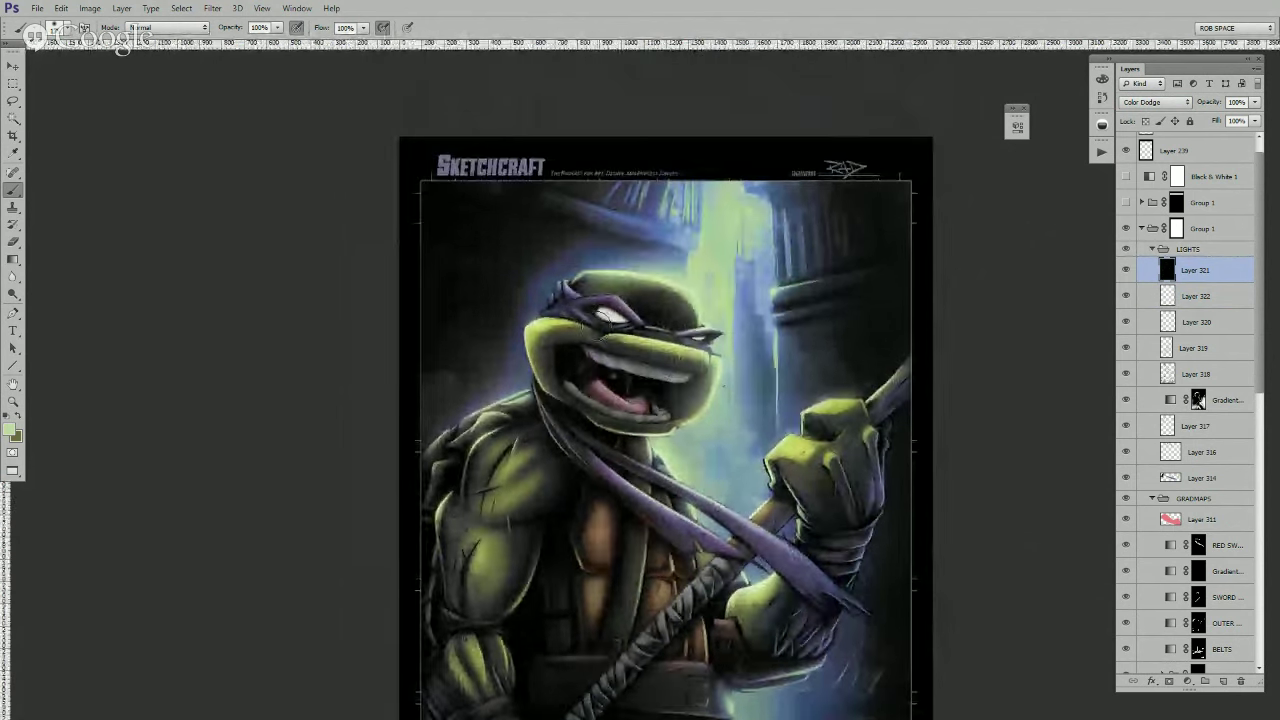
# - Select the Overlay Layer 322 and paint along the outer edge of the lowered arm with a larger brush, using purple sampled from the bandana tail
pyautogui.press(']')
pyautogui.press(']')
pyautogui.press(']')
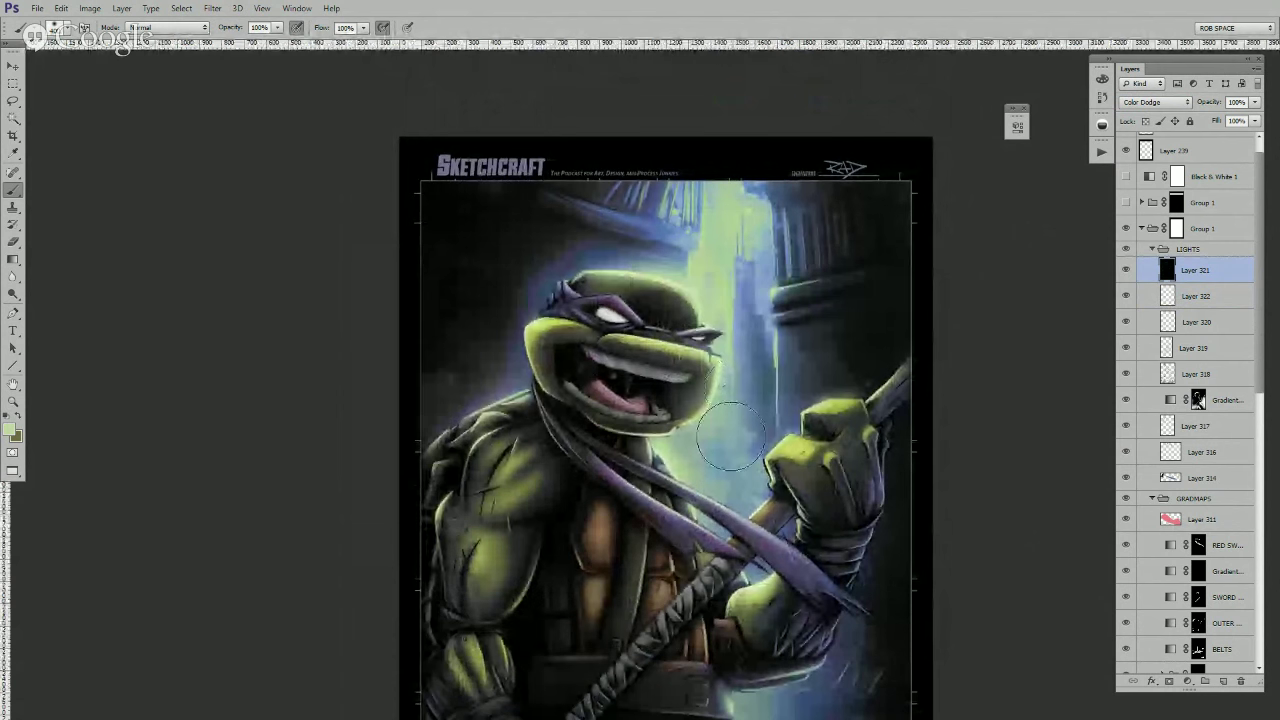
pyautogui.keyDown('alt'); pyautogui.click(726, 508); pyautogui.keyUp('alt')
pyautogui.hotkey('alt', '[')
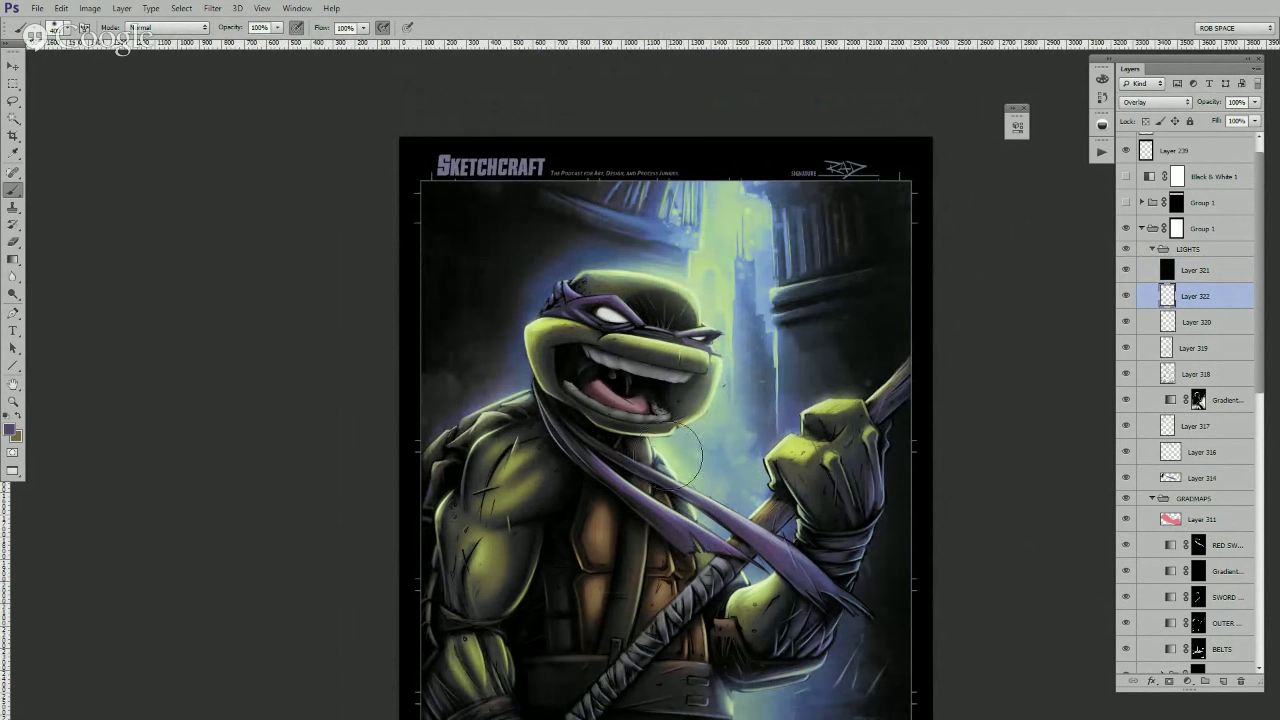
pyautogui.moveTo(680, 454); pyautogui.dragTo(698, 297)
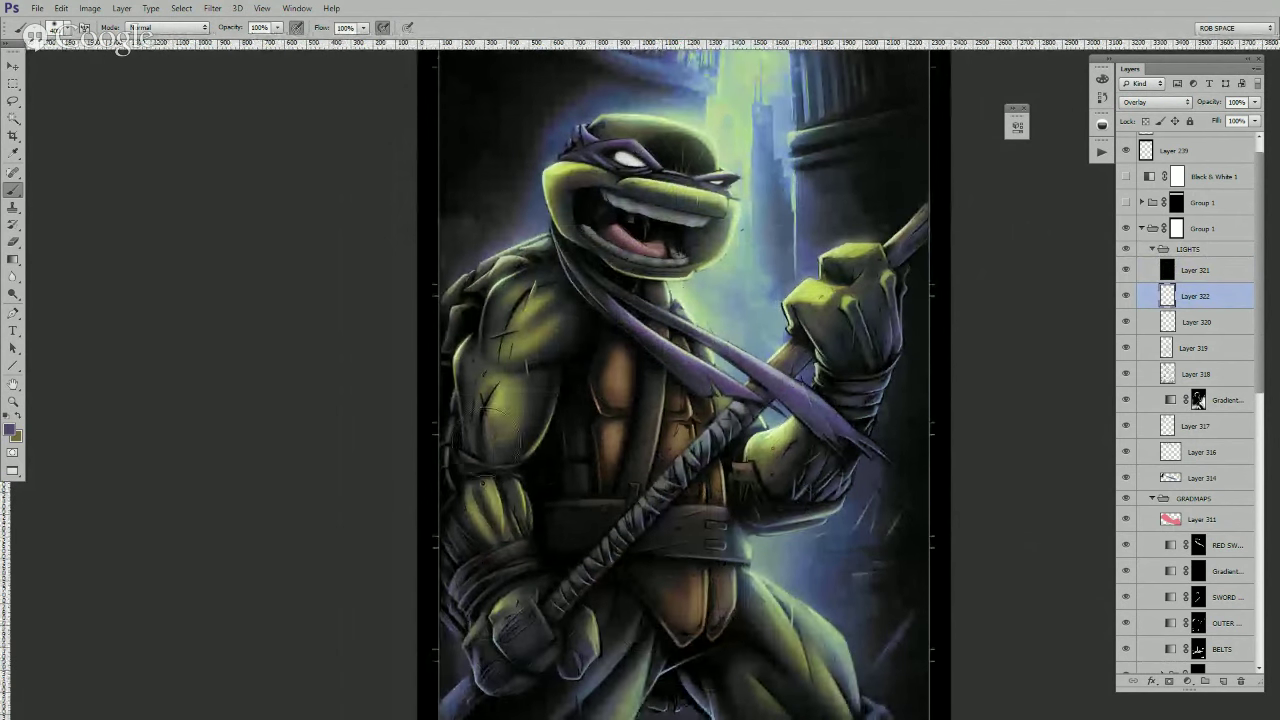
pyautogui.moveTo(480, 370); pyautogui.dragTo(474, 446)
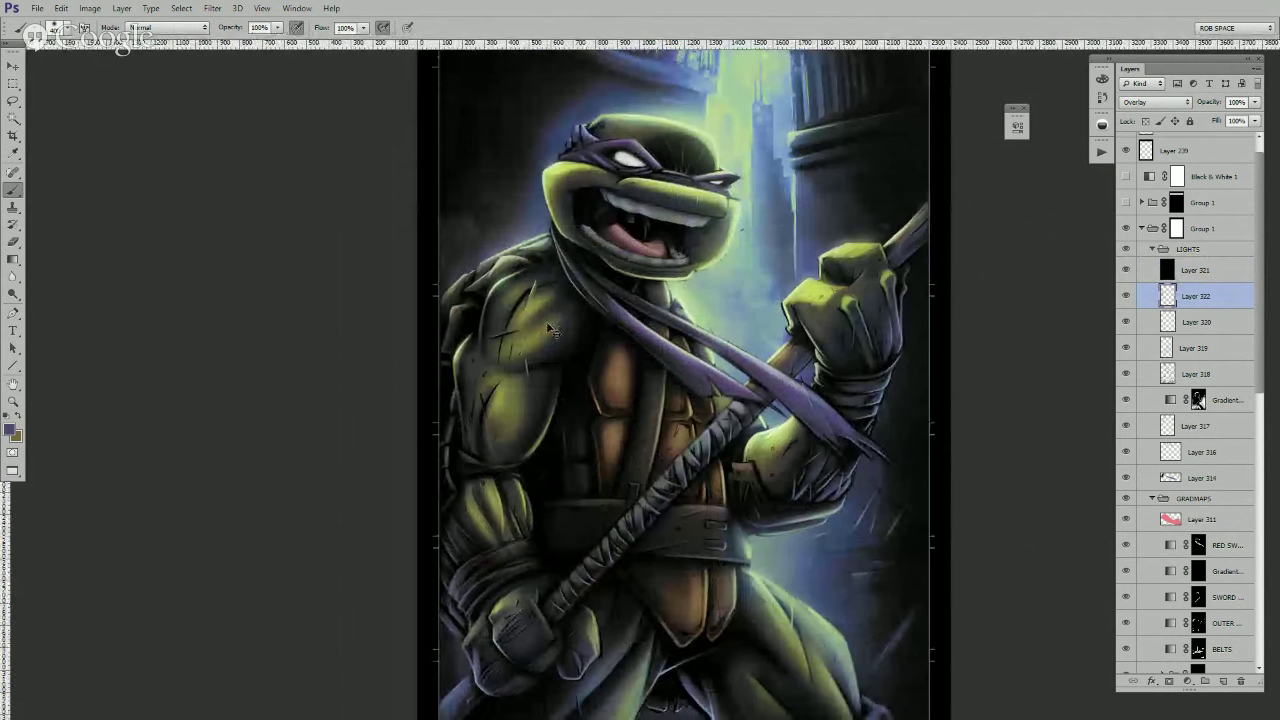
pyautogui.moveTo(524, 411); pyautogui.dragTo(523, 320)
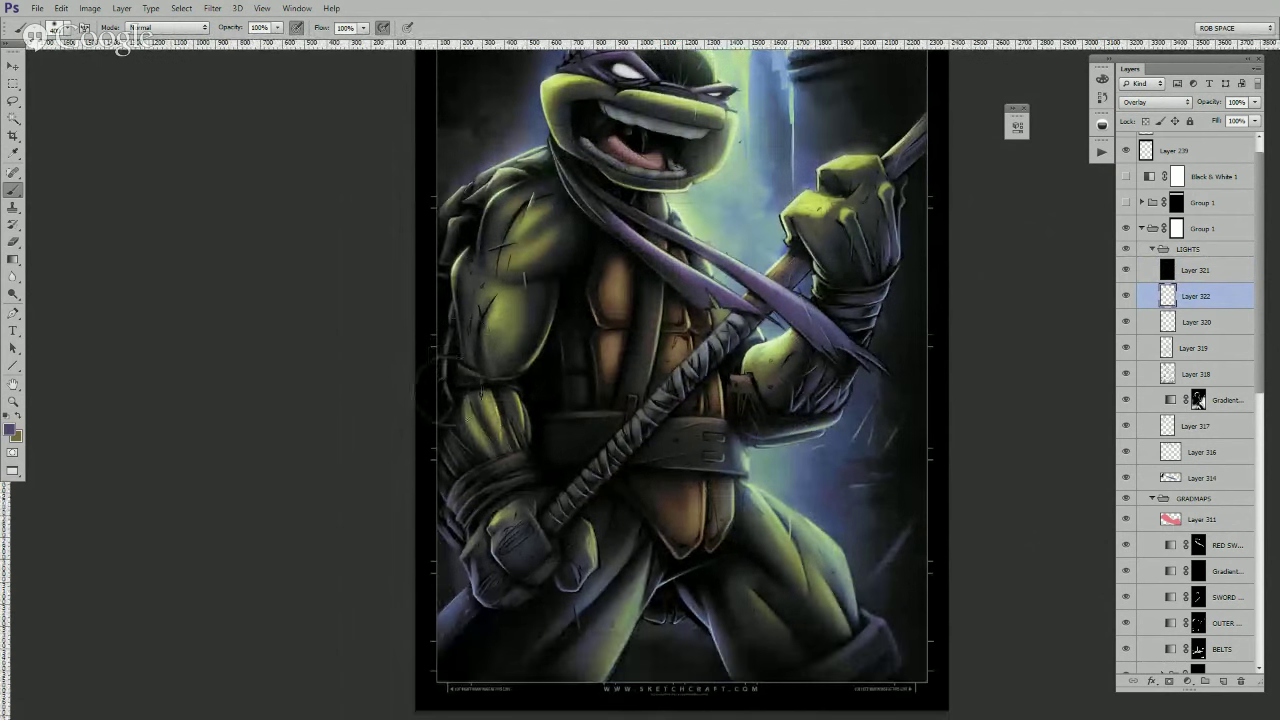
pyautogui.moveTo(526, 498); pyautogui.dragTo(510, 413)
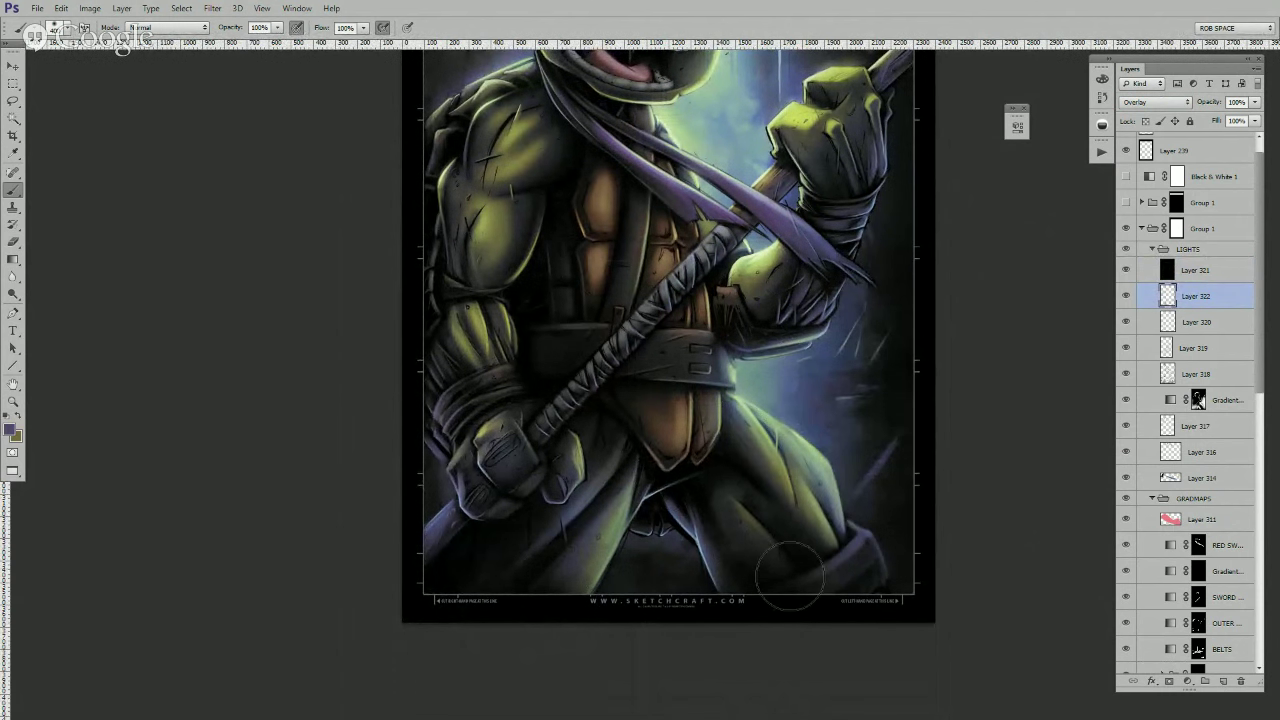
pyautogui.scroll(2, 817, 561)
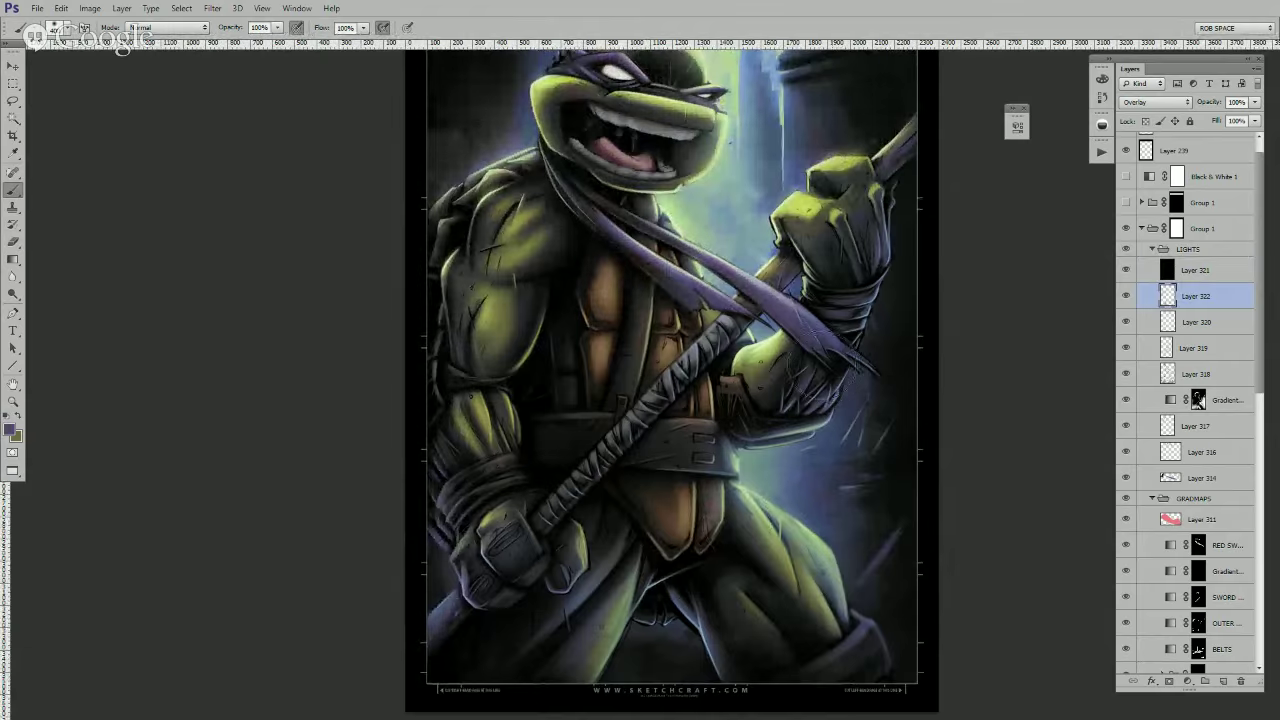
pyautogui.scroll(3, 690, 452)
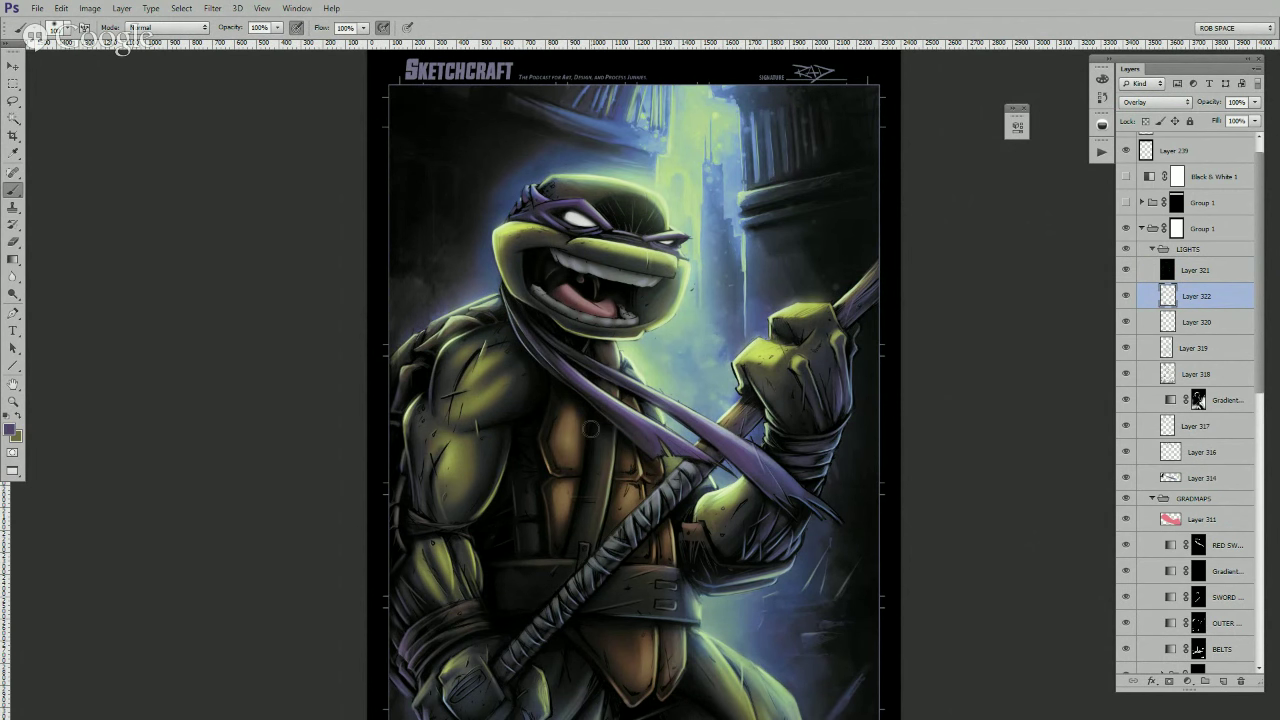
# - Sample a light green from the artwork and paint Overlay highlights on the chest plates, the raised fist and around the far eye and forehead
pyautogui.moveTo(588, 408); pyautogui.dragTo(580, 476)
pyautogui.press('x')
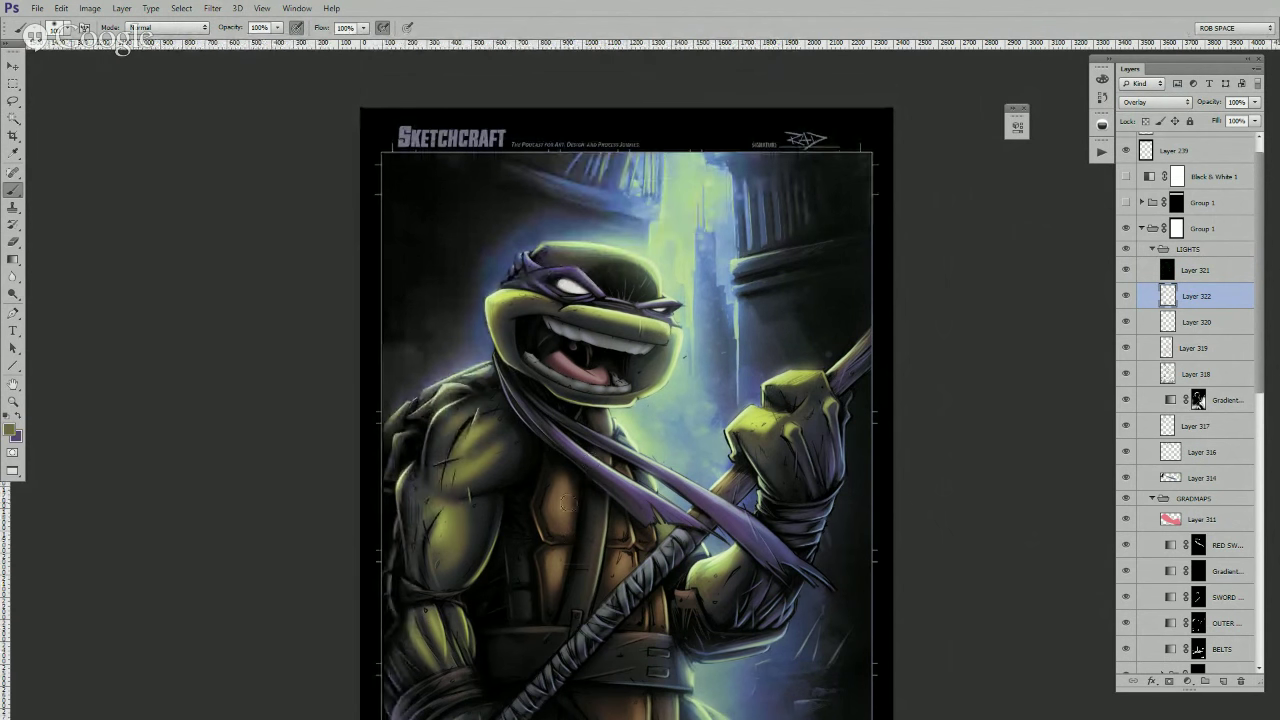
pyautogui.keyDown('alt'); pyautogui.click(606, 447); pyautogui.keyUp('alt')
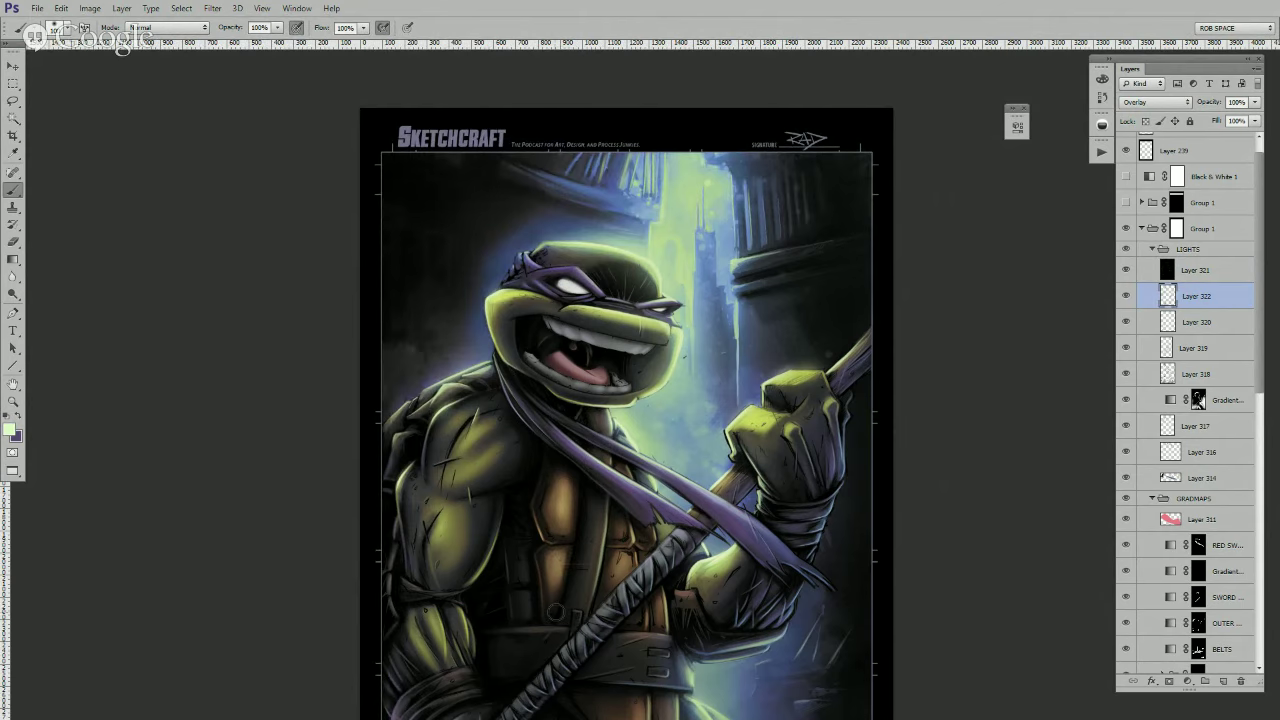
pyautogui.moveTo(623, 563); pyautogui.dragTo(617, 598)
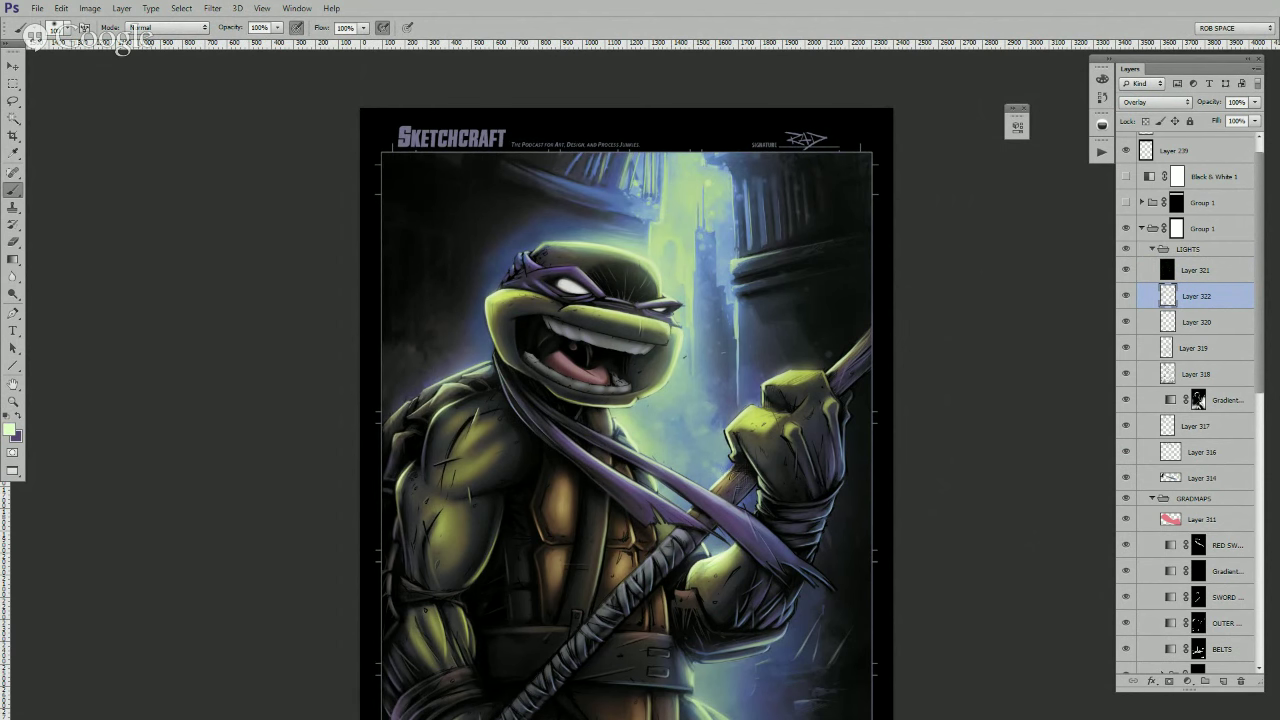
pyautogui.moveTo(828, 375)
pyautogui.mouseDown()
pyautogui.moveTo(886, 303)
pyautogui.moveTo(843, 402)
pyautogui.mouseUp()
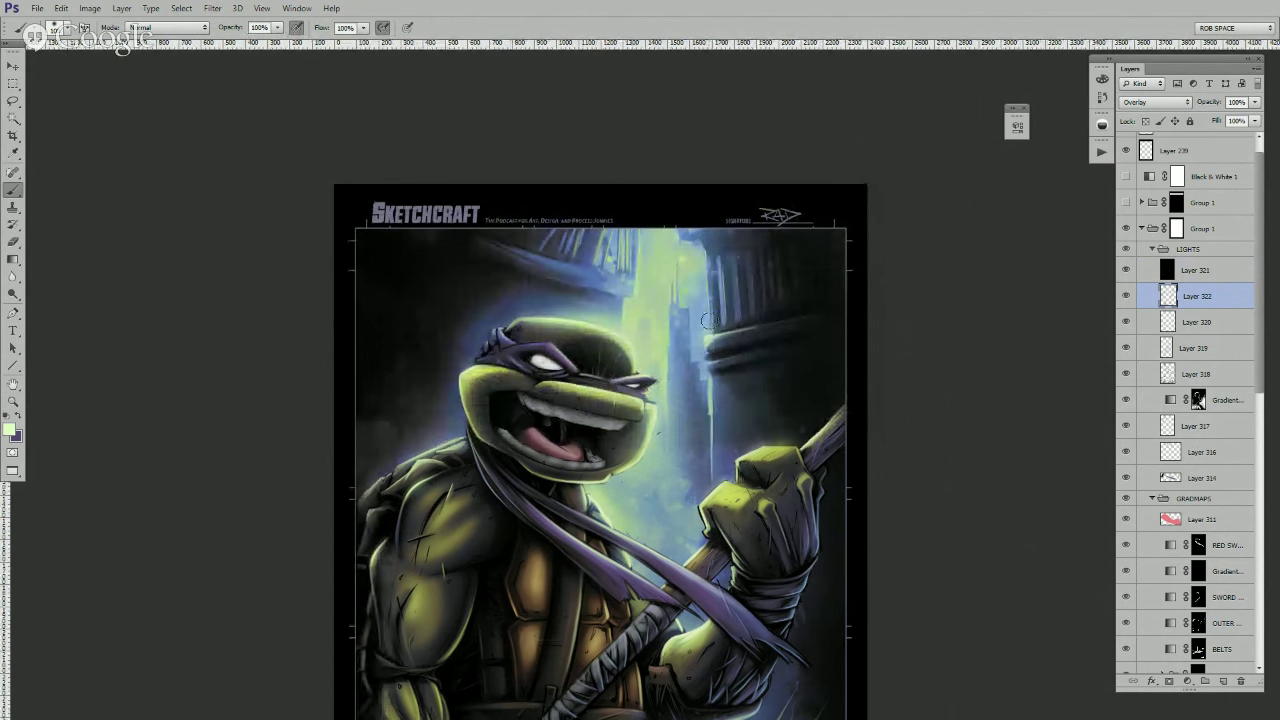
pyautogui.moveTo(640, 376); pyautogui.dragTo(649, 382)
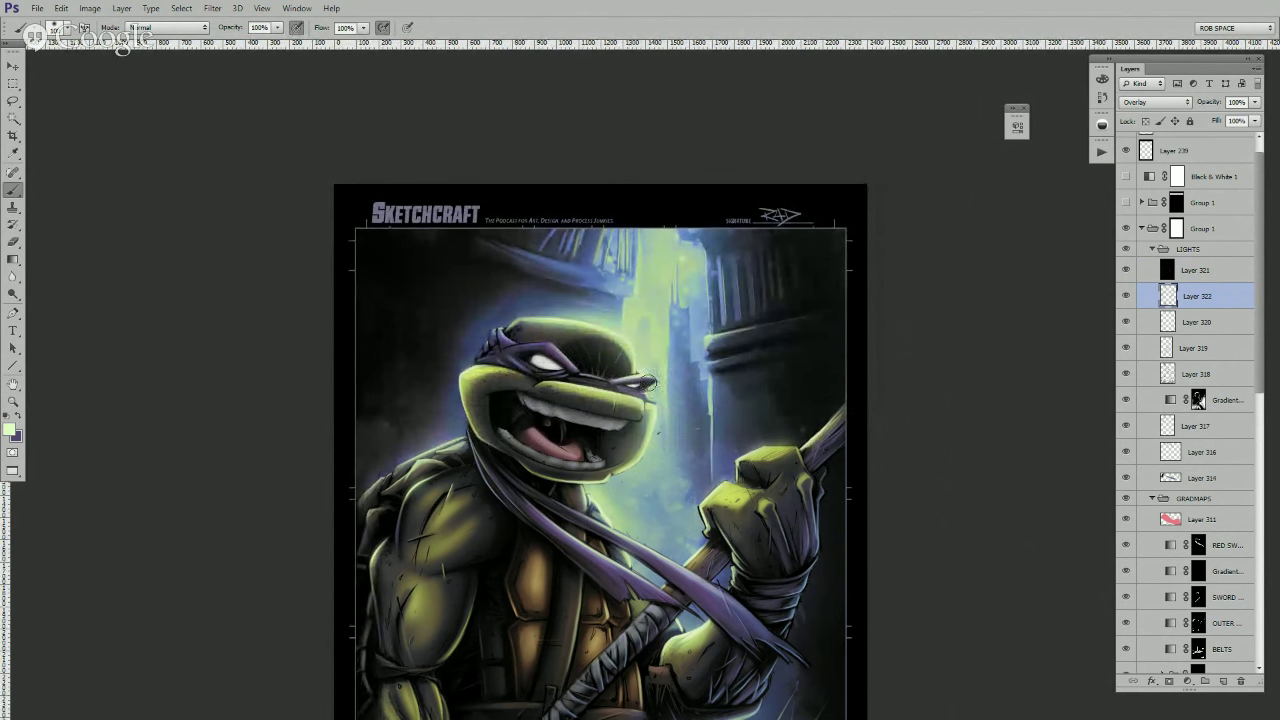
pyautogui.click(633, 357)
pyautogui.moveTo(634, 370); pyautogui.dragTo(619, 341)
# - Select the Color Dodge Layer 321 and paint light-green strokes on the upper lip and along the shoulder, undoing the shoulder stroke
pyautogui.click(1195, 270)
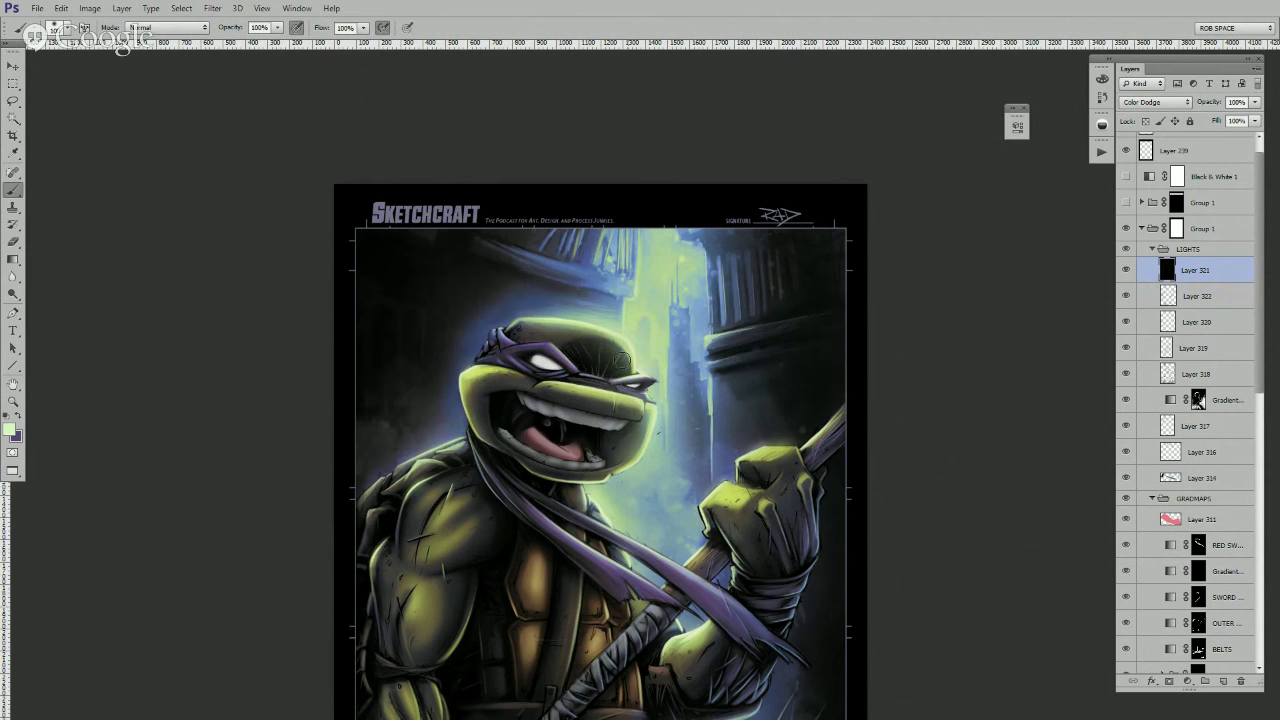
pyautogui.moveTo(616, 404); pyautogui.dragTo(645, 411)
pyautogui.moveTo(666, 421); pyautogui.dragTo(673, 417)
pyautogui.moveTo(464, 436); pyautogui.dragTo(422, 467)
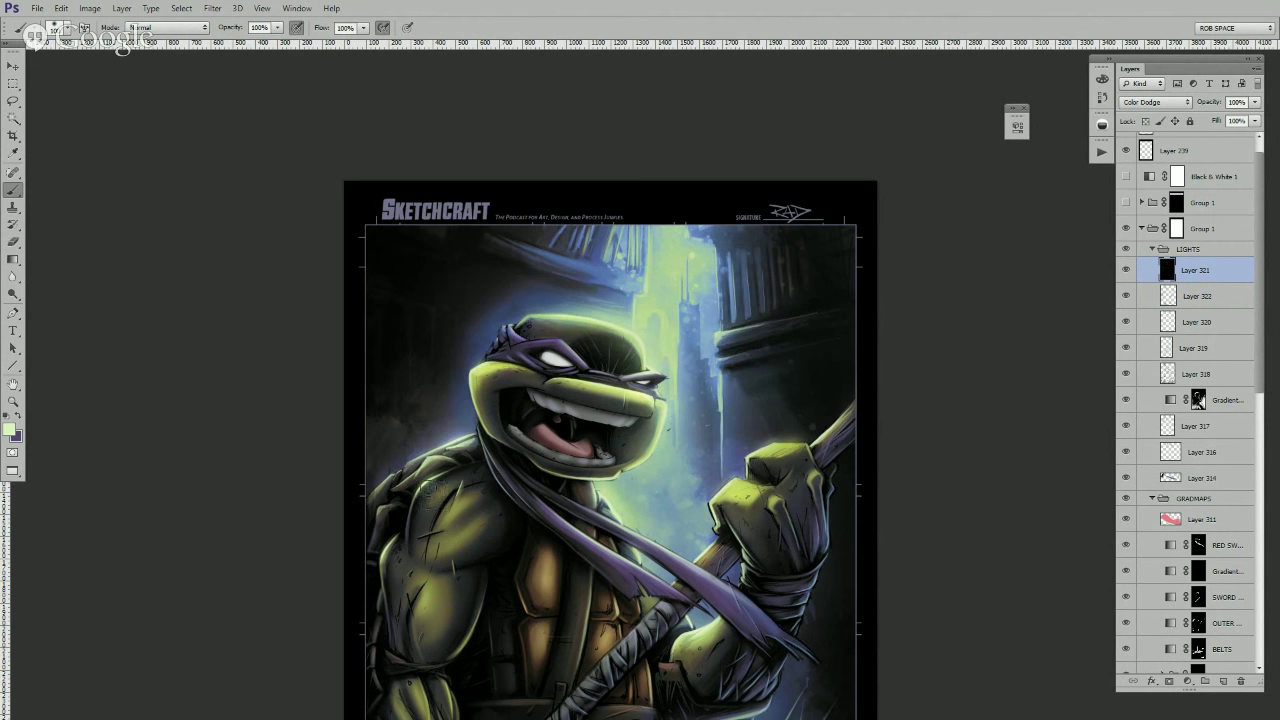
pyautogui.hotkey('ctrl', 'z')
# - Paint a light-green glow along the upper edge of the bandana tail below the chin
pyautogui.moveTo(430, 613)
pyautogui.mouseDown()
pyautogui.moveTo(457, 523)
pyautogui.moveTo(452, 417)
pyautogui.mouseUp()
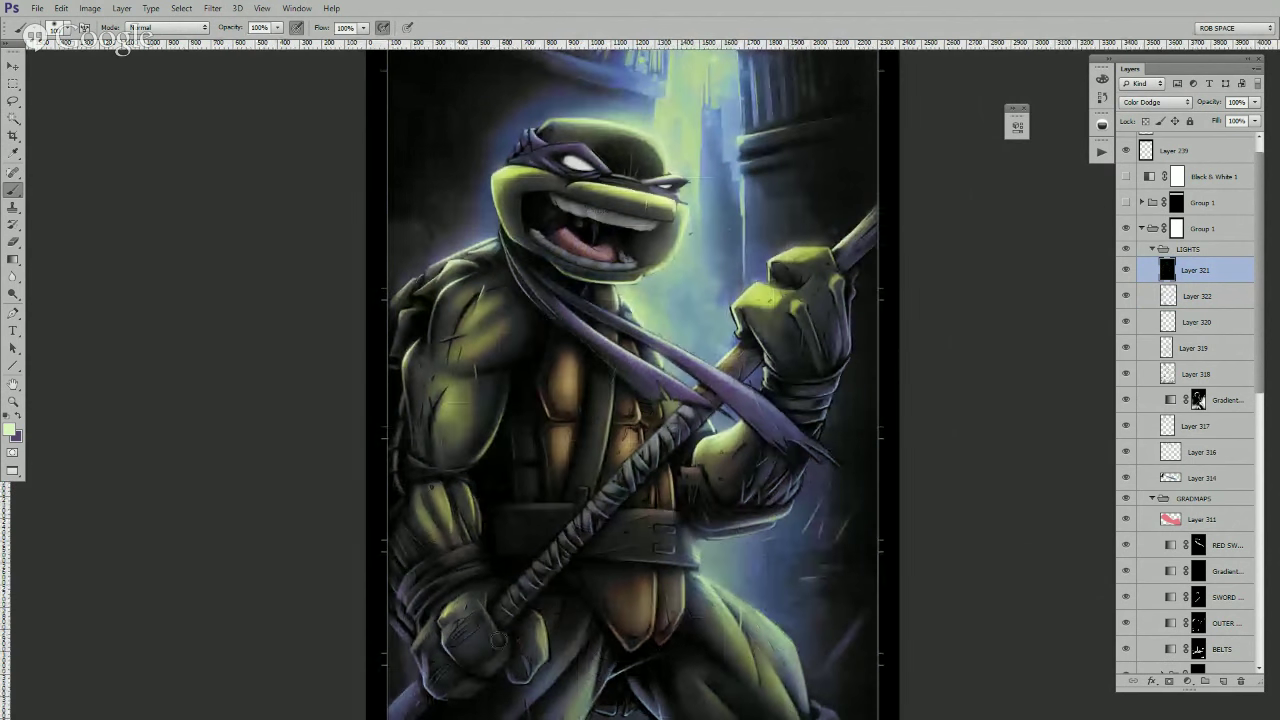
pyautogui.moveTo(614, 600); pyautogui.dragTo(592, 500)
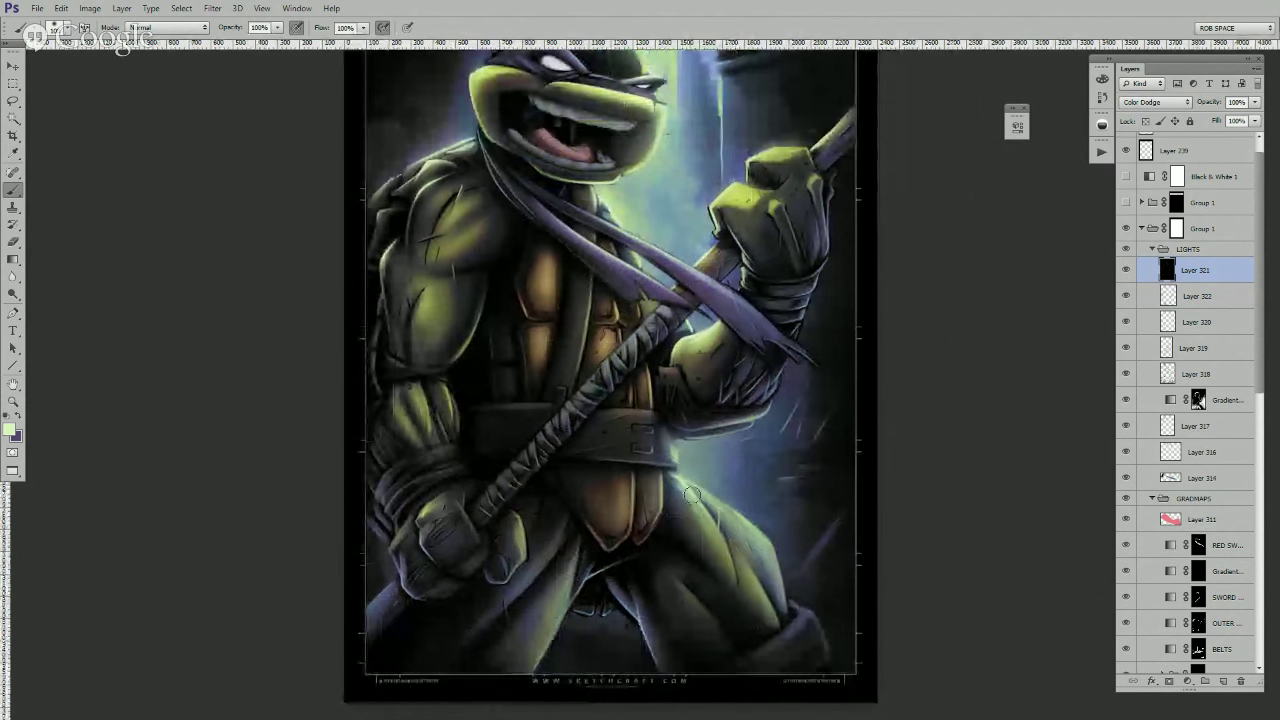
pyautogui.moveTo(686, 422); pyautogui.dragTo(695, 511)
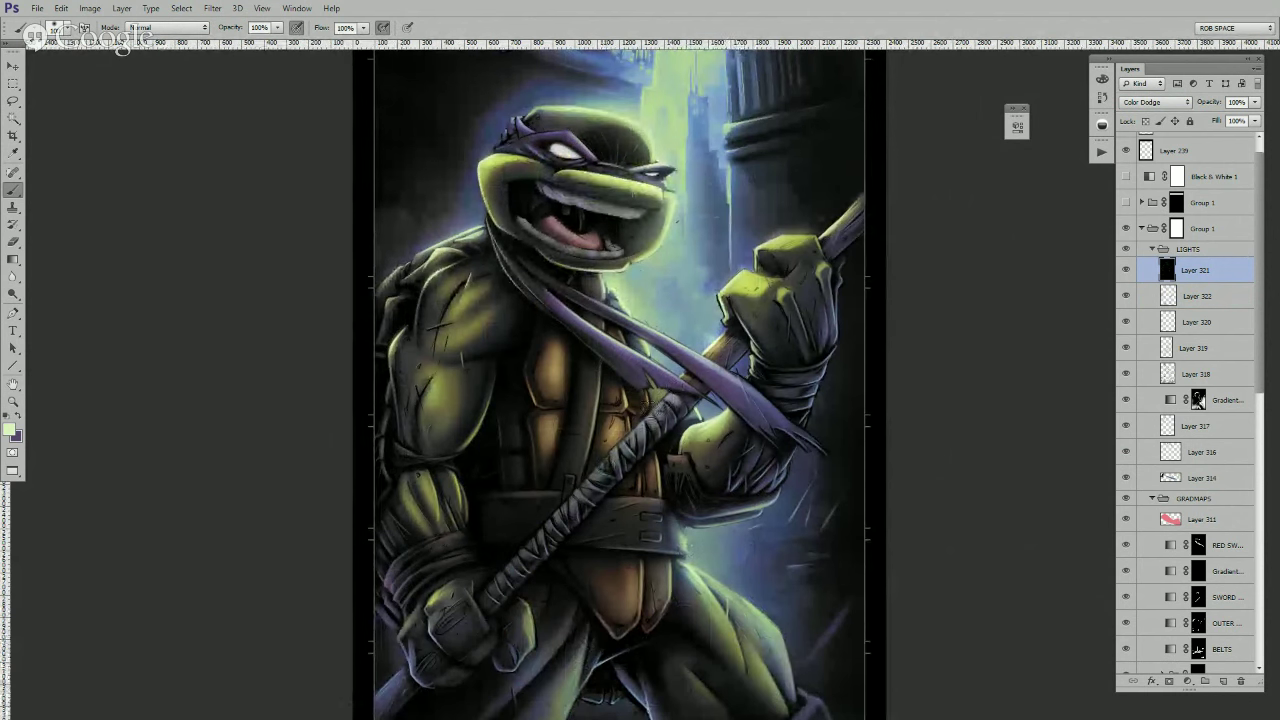
pyautogui.moveTo(588, 292); pyautogui.dragTo(668, 340)
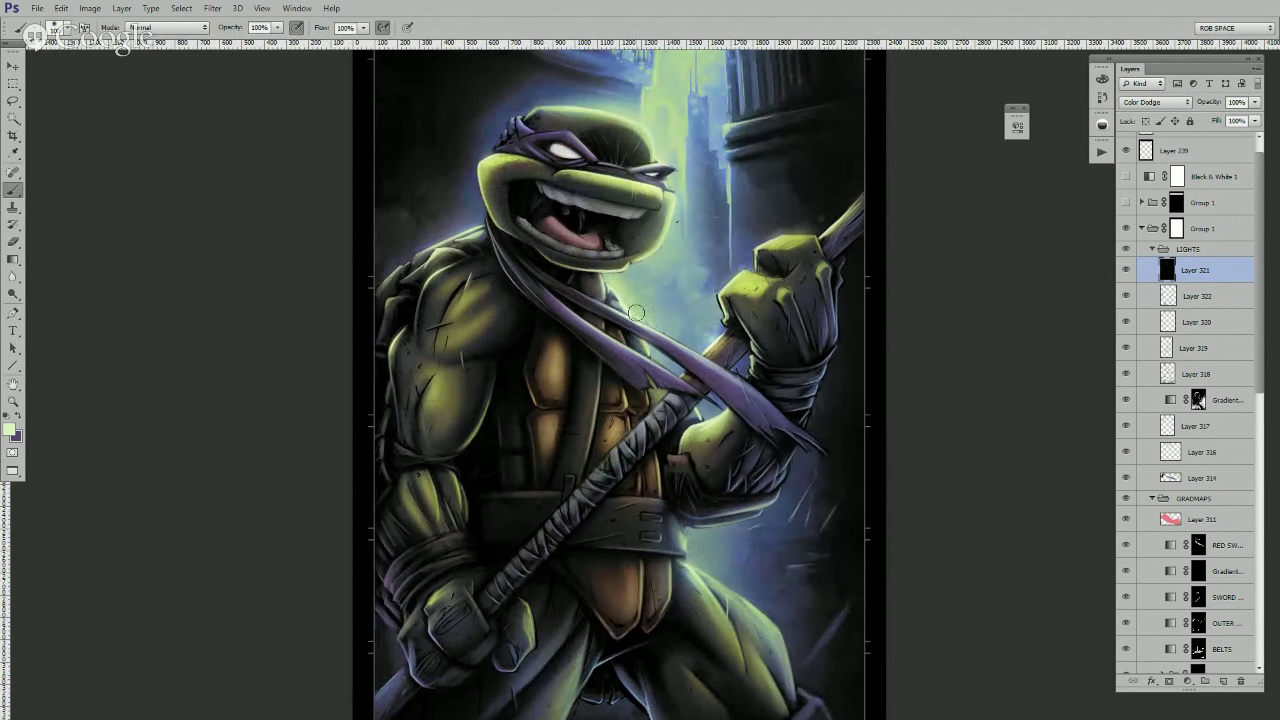
pyautogui.moveTo(647, 283); pyautogui.dragTo(676, 357)
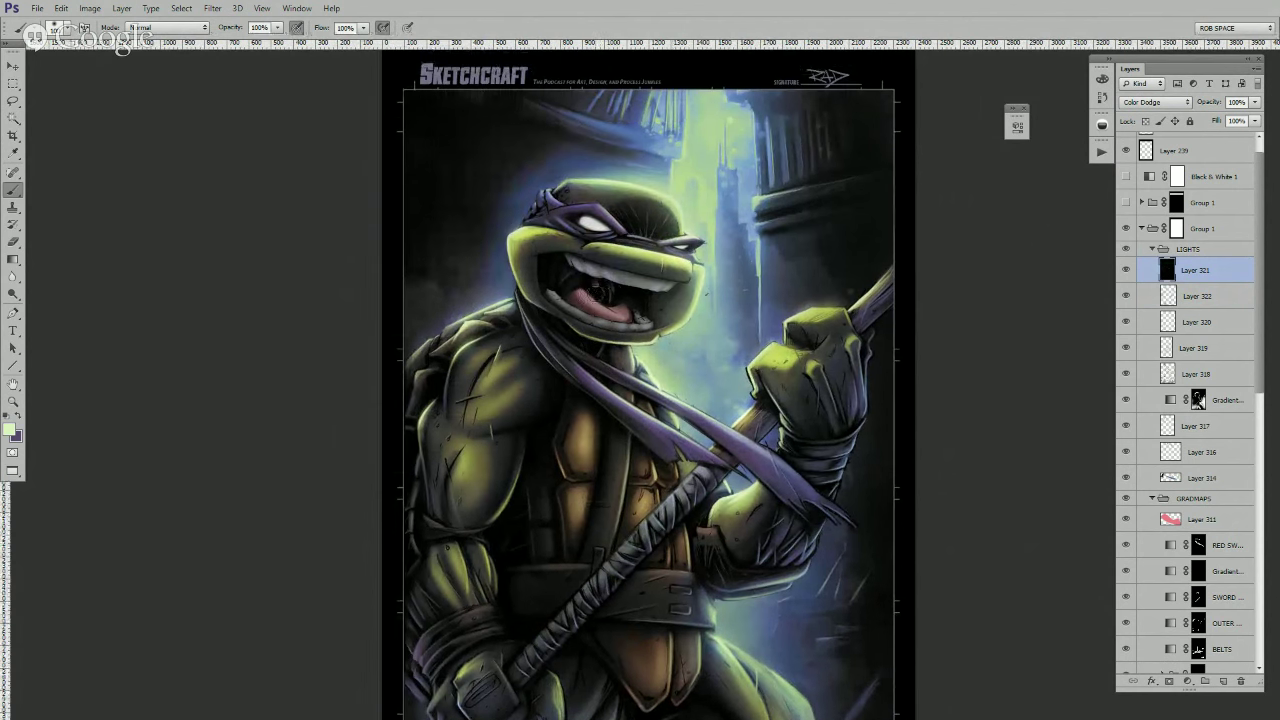
pyautogui.press('Return')
pyautogui.press('Return')
pyautogui.press('Return')
pyautogui.press('Return')
# - Add a new layer at the top of the LIGHTS group and set its blending mode to Hard Light
pyautogui.press(']')
pyautogui.press(']')
pyautogui.moveTo(594, 211); pyautogui.dragTo(587, 277)
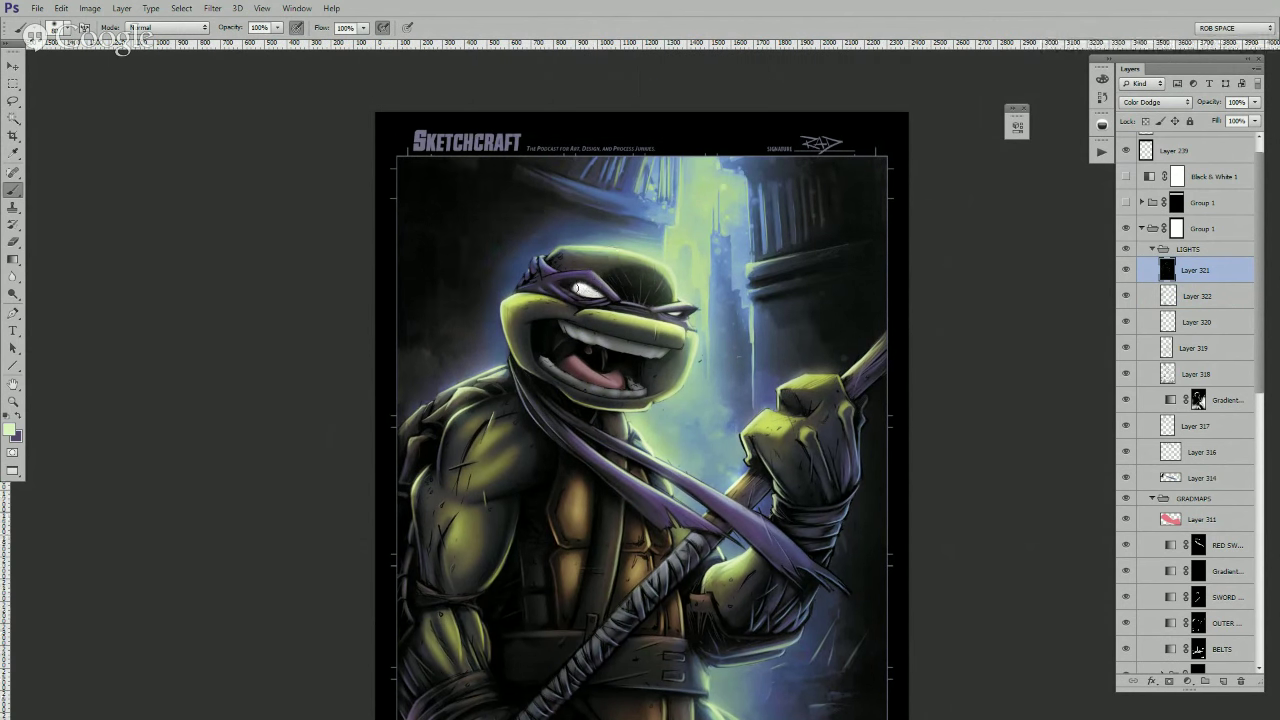
pyautogui.click(1168, 292)
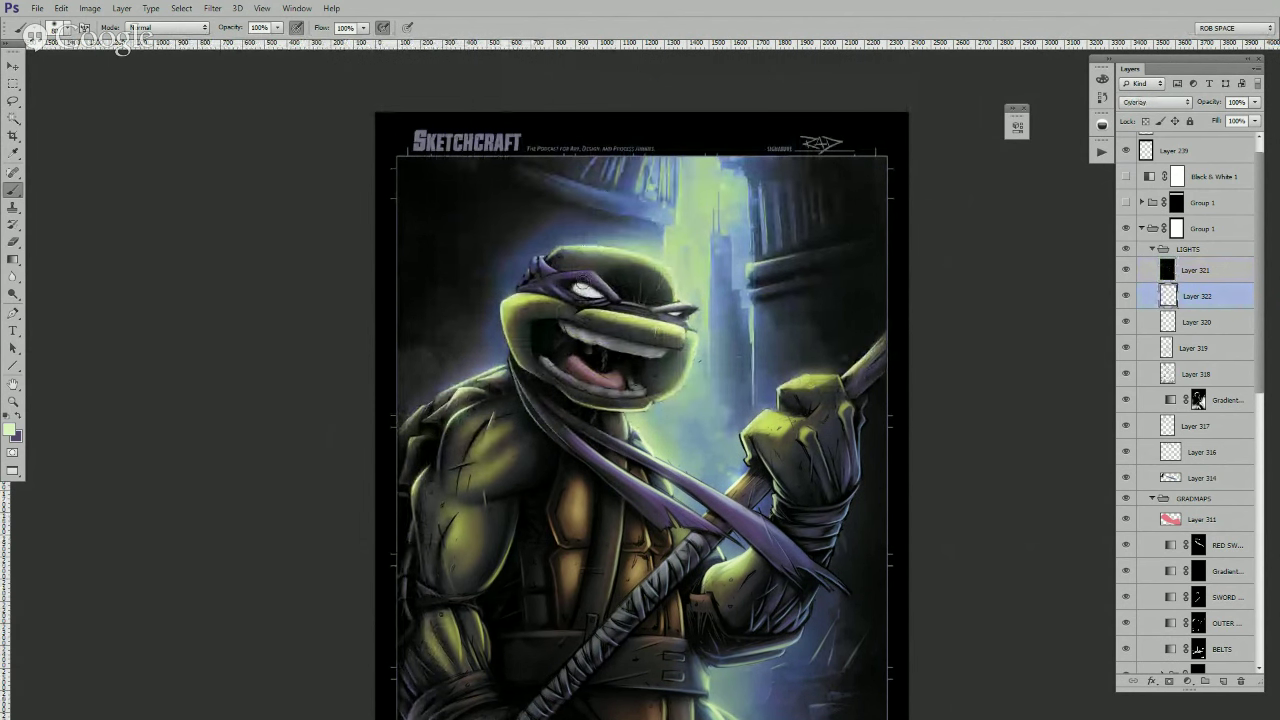
pyautogui.click(1224, 681)
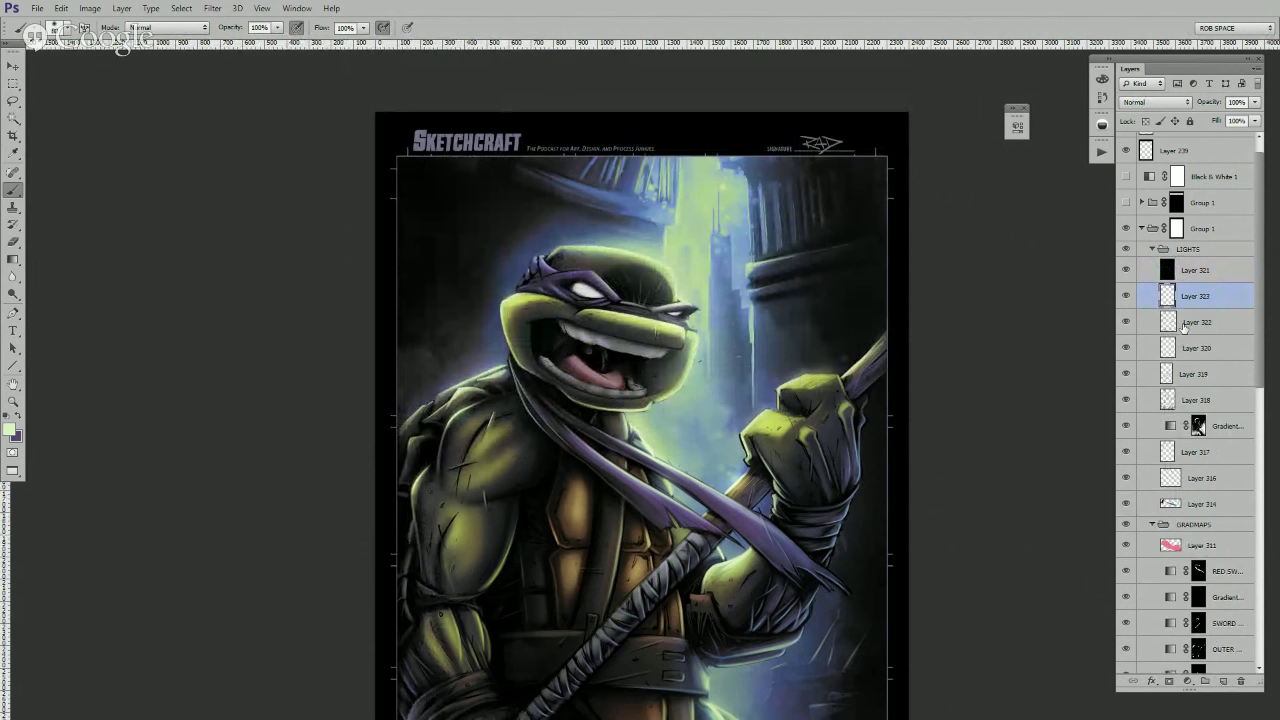
pyautogui.moveTo(1190, 296); pyautogui.dragTo(1203, 246)
pyautogui.click(1158, 102)
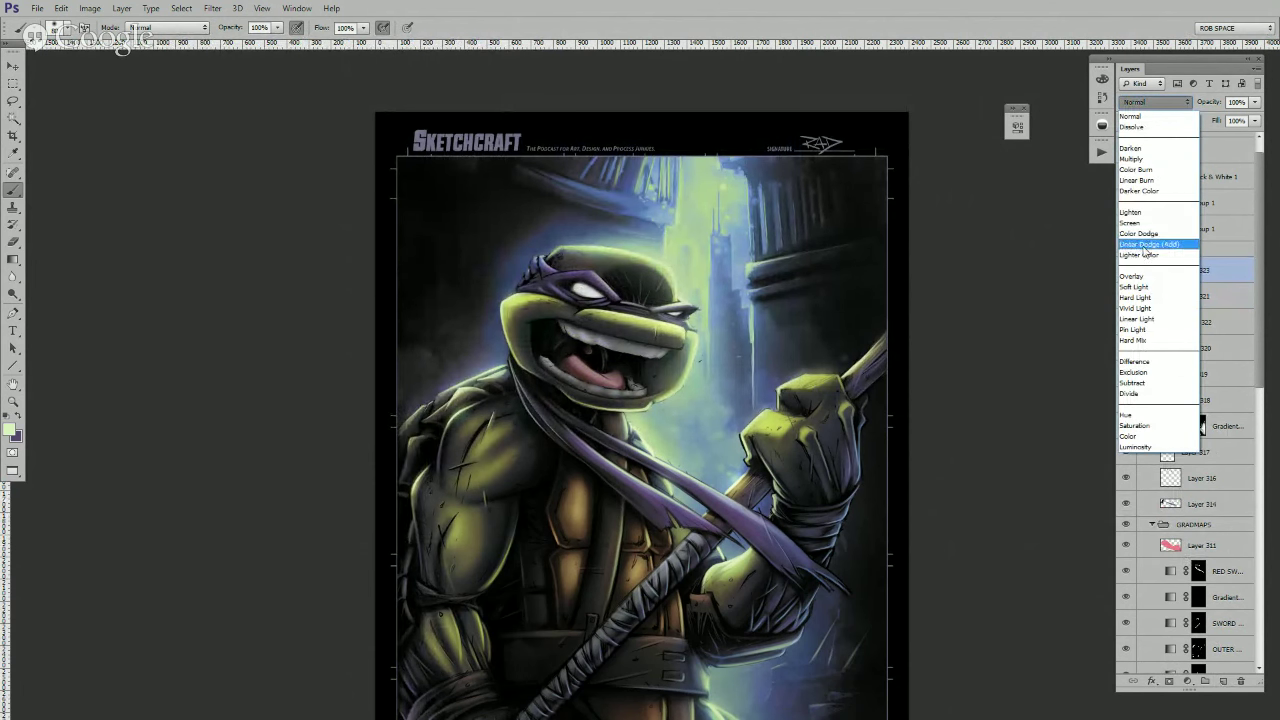
pyautogui.click(1138, 298)
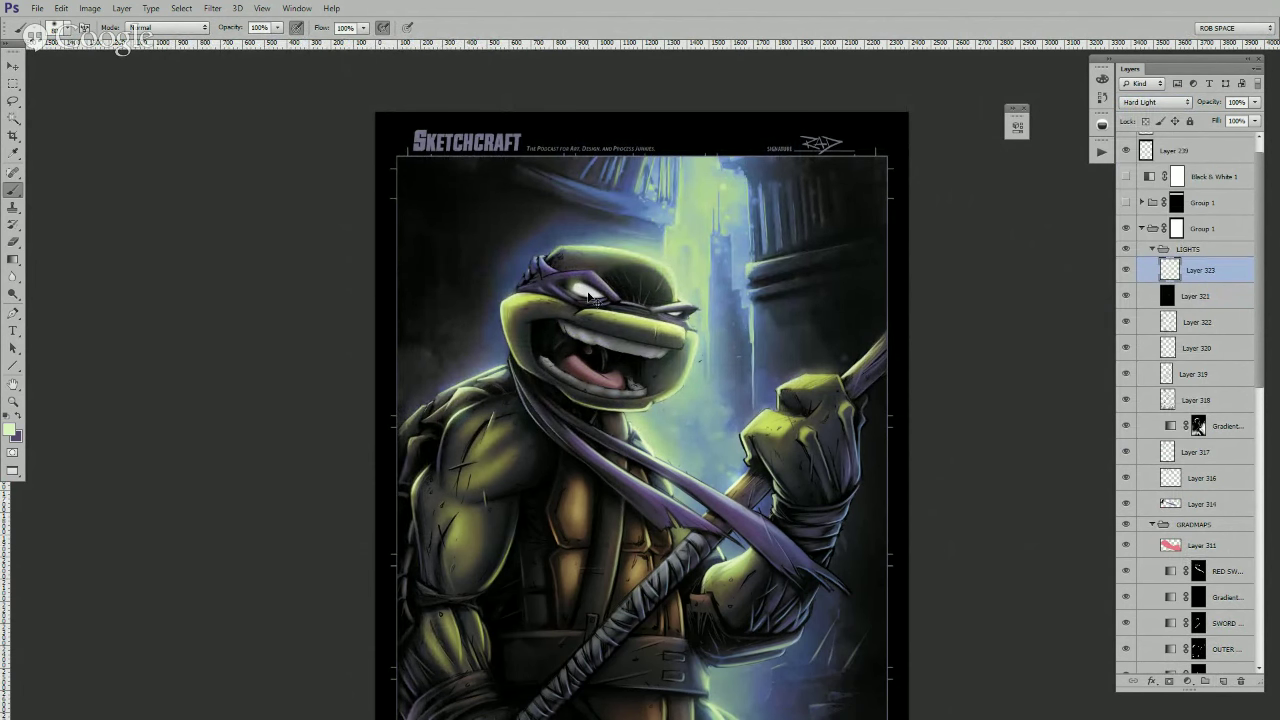
# - Try tinting the near eye with the dark purple and with a medium purple #8862be, undoing each stroke
pyautogui.press('x')
pyautogui.moveTo(577, 290); pyautogui.dragTo(598, 296)
pyautogui.hotkey('ctrl', 'z')
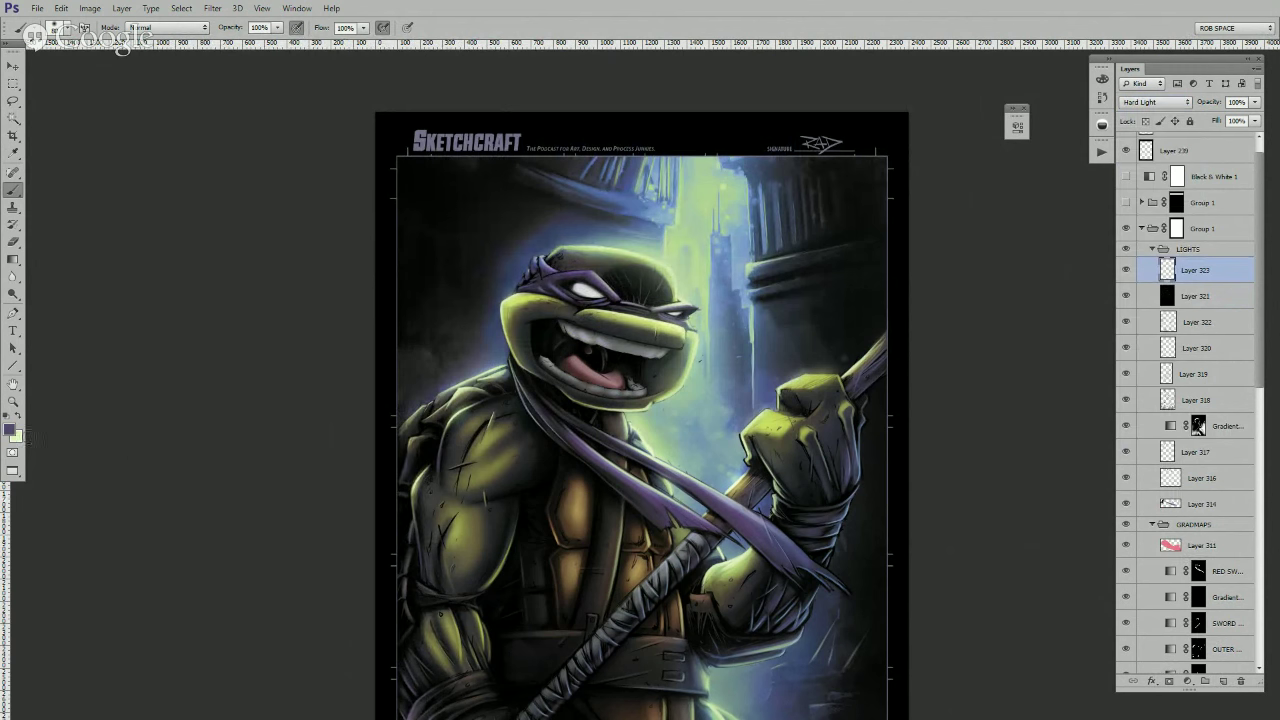
pyautogui.click(11, 430)
pyautogui.click(490, 516)
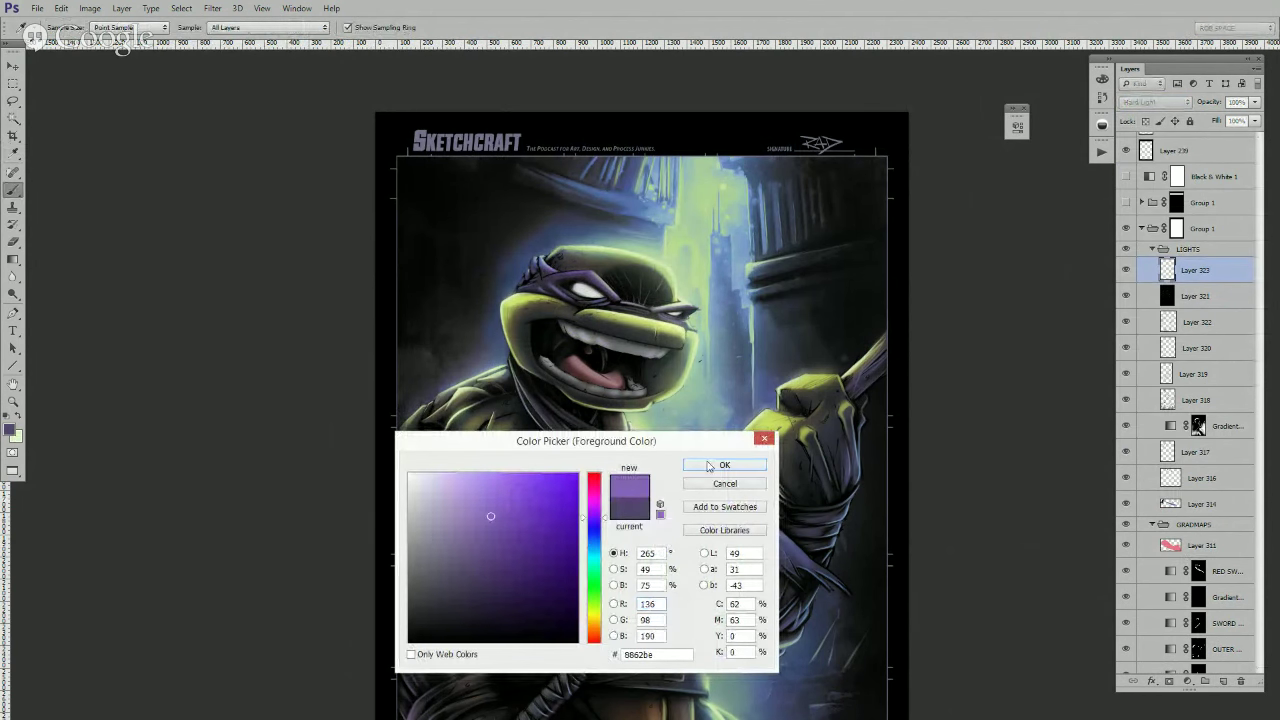
pyautogui.click(708, 467)
pyautogui.moveTo(577, 286); pyautogui.dragTo(602, 293)
pyautogui.hotkey('ctrl', 'z')
# - Pick a lighter purple as the foreground color and change the new layer's blending mode to Screen
pyautogui.click(11, 430)
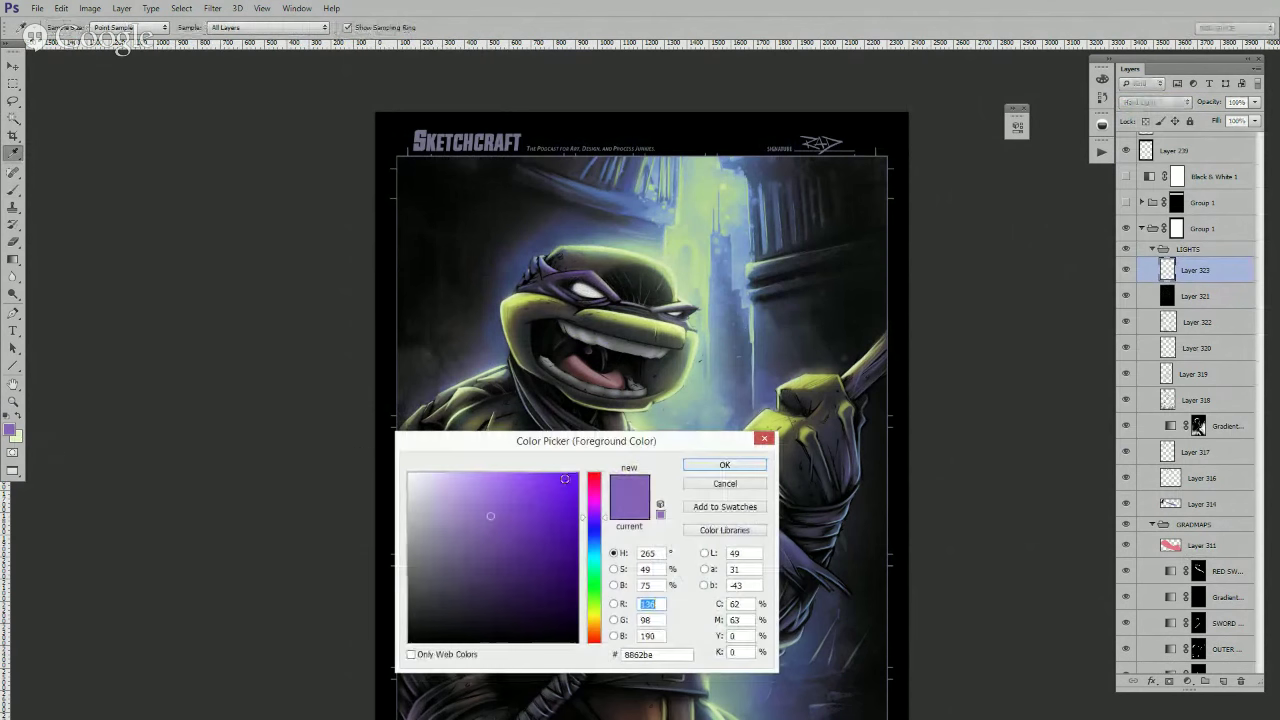
pyautogui.click(476, 486)
pyautogui.moveTo(571, 283); pyautogui.dragTo(600, 294)
pyautogui.hotkey('ctrl', 'z')
pyautogui.click(1155, 102)
pyautogui.click(1145, 229)
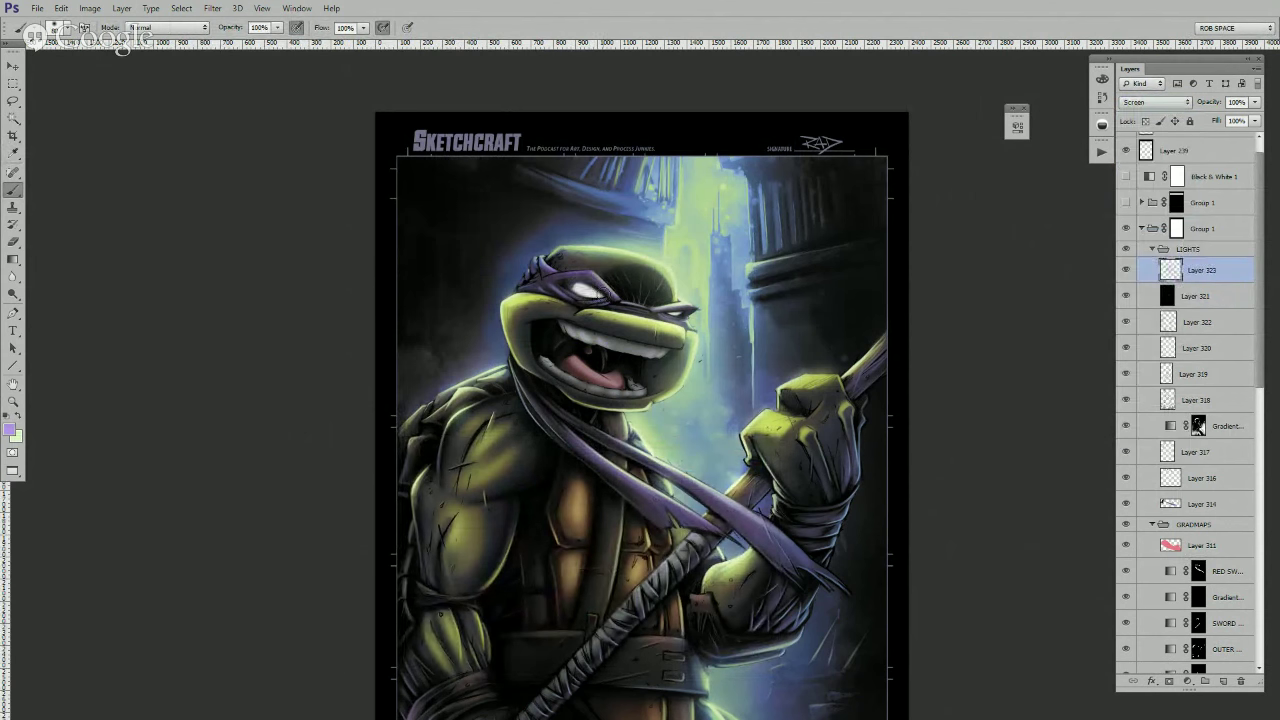
# - Paint a light-purple glow over both eyes on the Screen layer, undoing a test dab on the mouth
pyautogui.hotkey('ctrl', 'z')
pyautogui.click(584, 292)
pyautogui.moveTo(674, 315); pyautogui.dragTo(686, 316)
pyautogui.click(570, 353)
pyautogui.hotkey('ctrl', 'z')
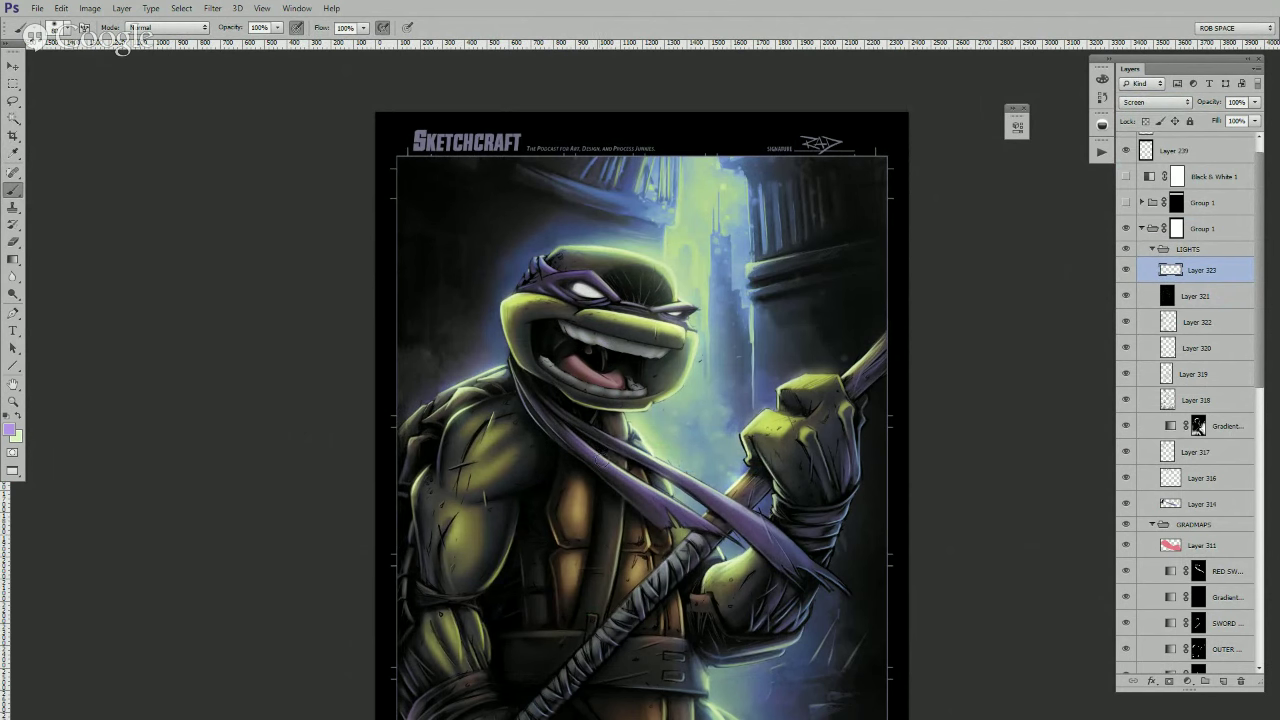
pyautogui.moveTo(665, 485); pyautogui.dragTo(569, 393)
pyautogui.moveTo(641, 490); pyautogui.dragTo(638, 375)
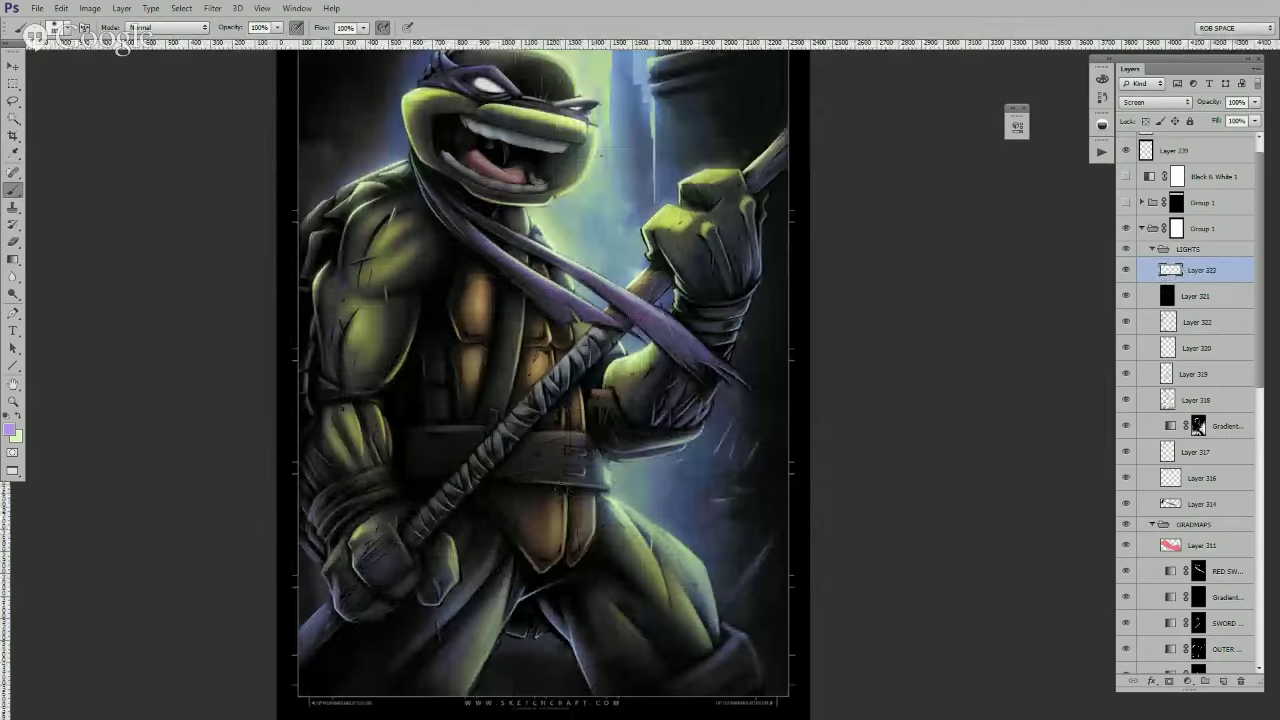
# - Try a greatly enlarged brush dab of light purple over the belt on the Screen layer, and undo it
pyautogui.press(']')
pyautogui.press(']')
pyautogui.press(']')
pyautogui.press(']')
pyautogui.press(']')
pyautogui.press(']')
pyautogui.press(']')
pyautogui.press(']')
pyautogui.press(']')
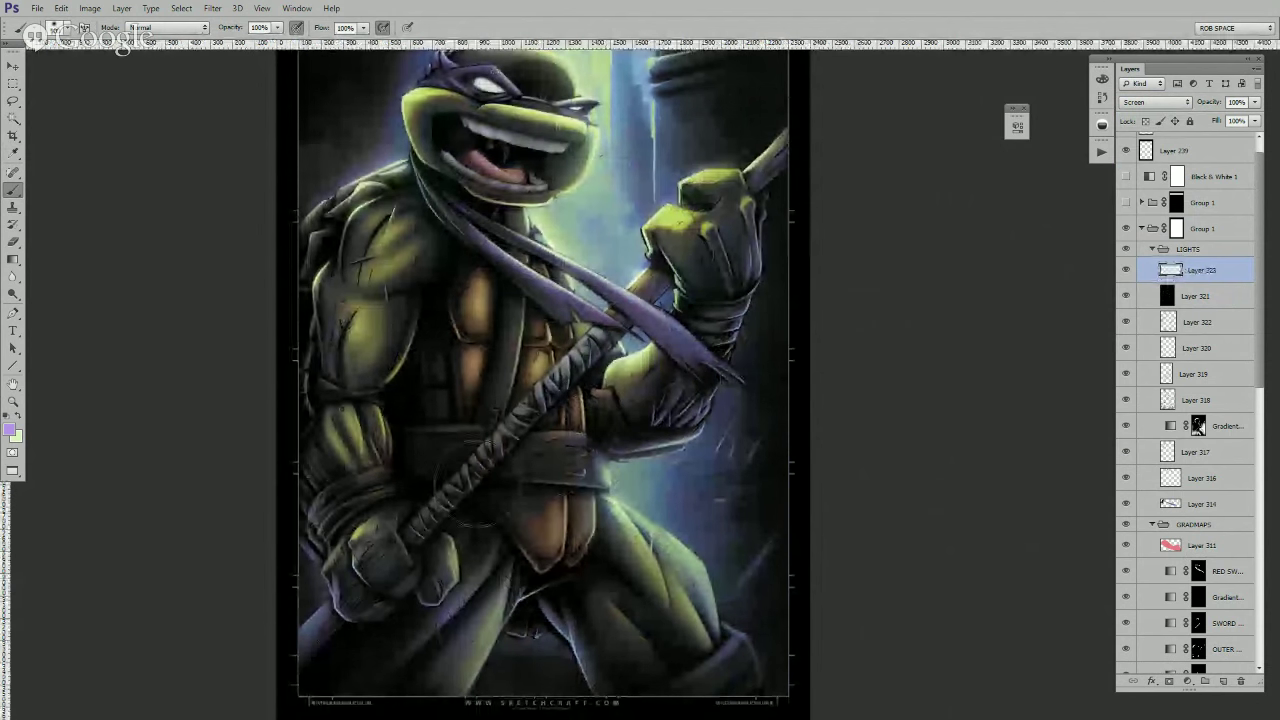
pyautogui.click(508, 456)
pyautogui.hotkey('ctrl', 'z')
# - Compare the whole poster with the other open poster document, turning on its hidden PAINT OVER layers up to Group 10, and return
pyautogui.press('z')
pyautogui.click(623, 686)
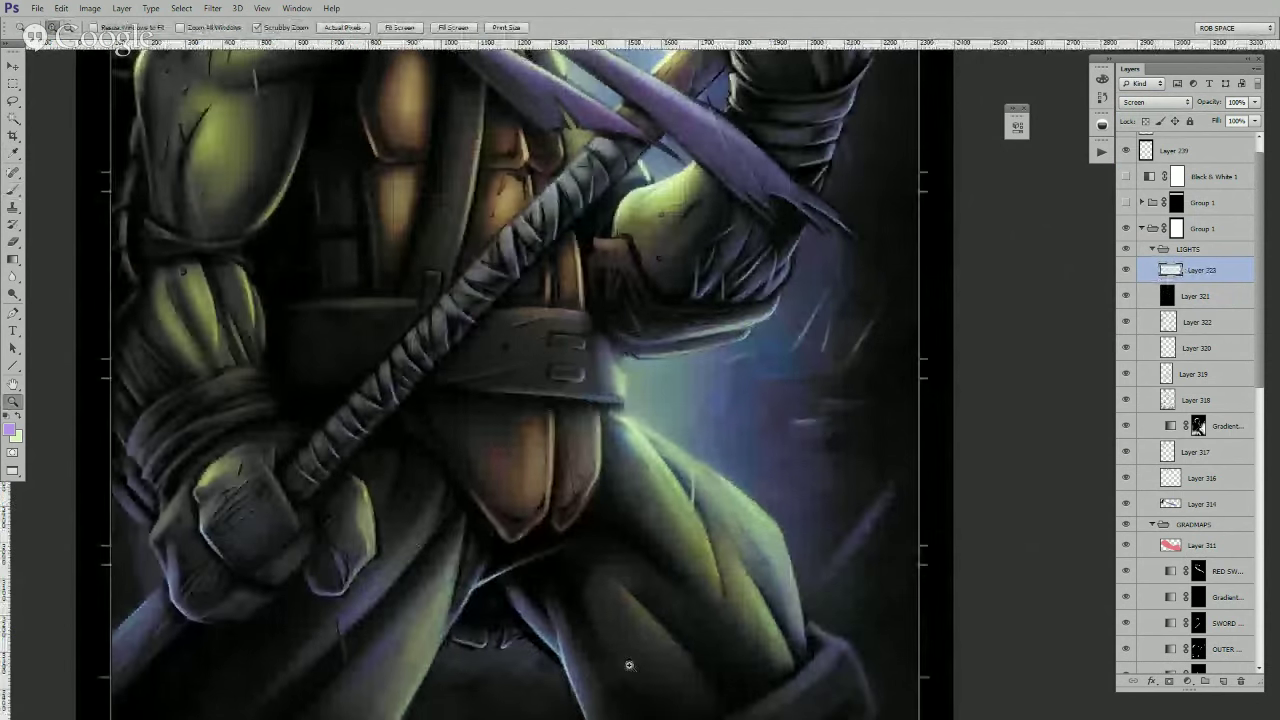
pyautogui.keyDown('alt'); pyautogui.click(626, 648); pyautogui.keyUp('alt')
pyautogui.keyDown('alt'); pyautogui.click(626, 648); pyautogui.keyUp('alt')
pyautogui.keyDown('alt'); pyautogui.click(654, 632); pyautogui.keyUp('alt')
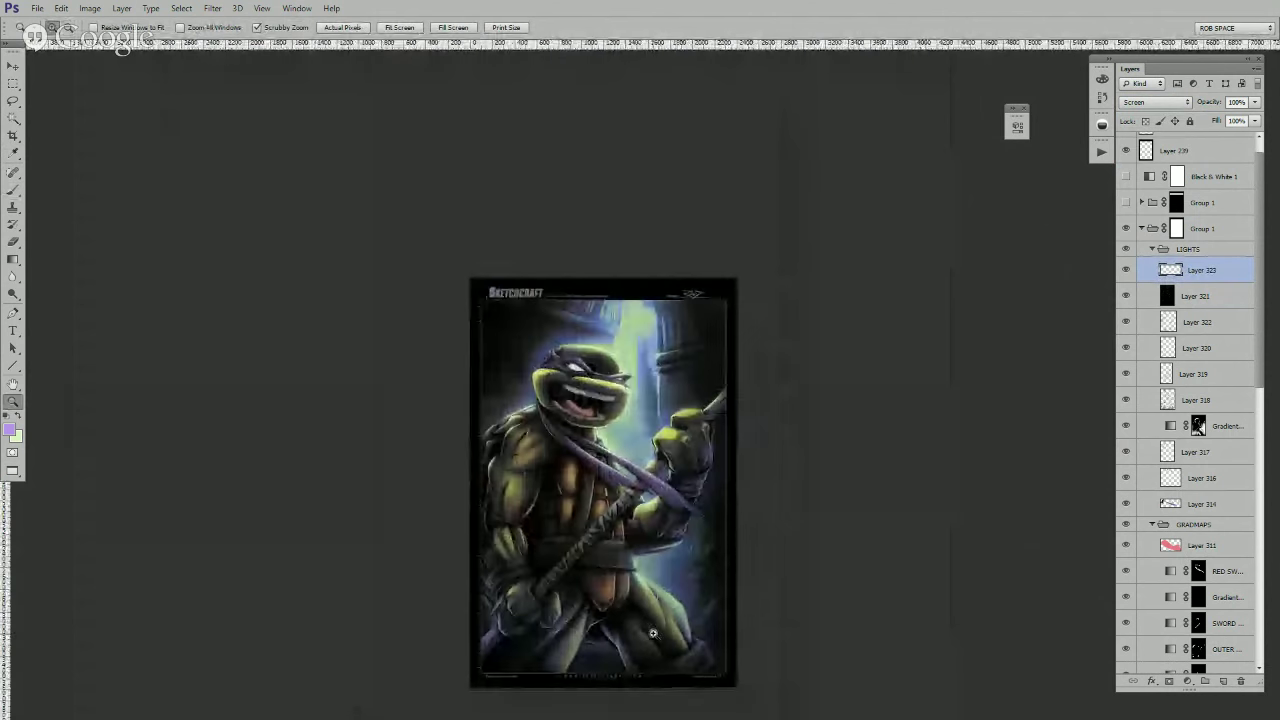
pyautogui.click(654, 632)
pyautogui.moveTo(669, 568); pyautogui.dragTo(689, 513)
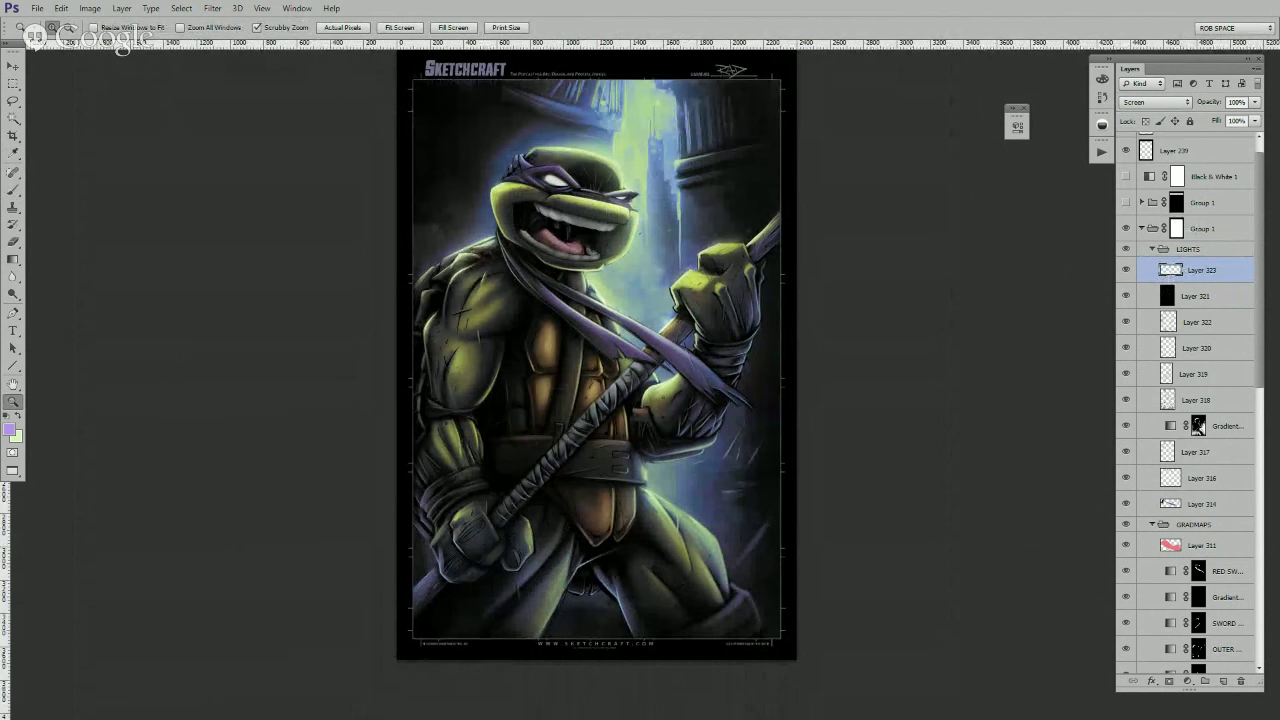
pyautogui.hotkey('ctrl', 'Tab')
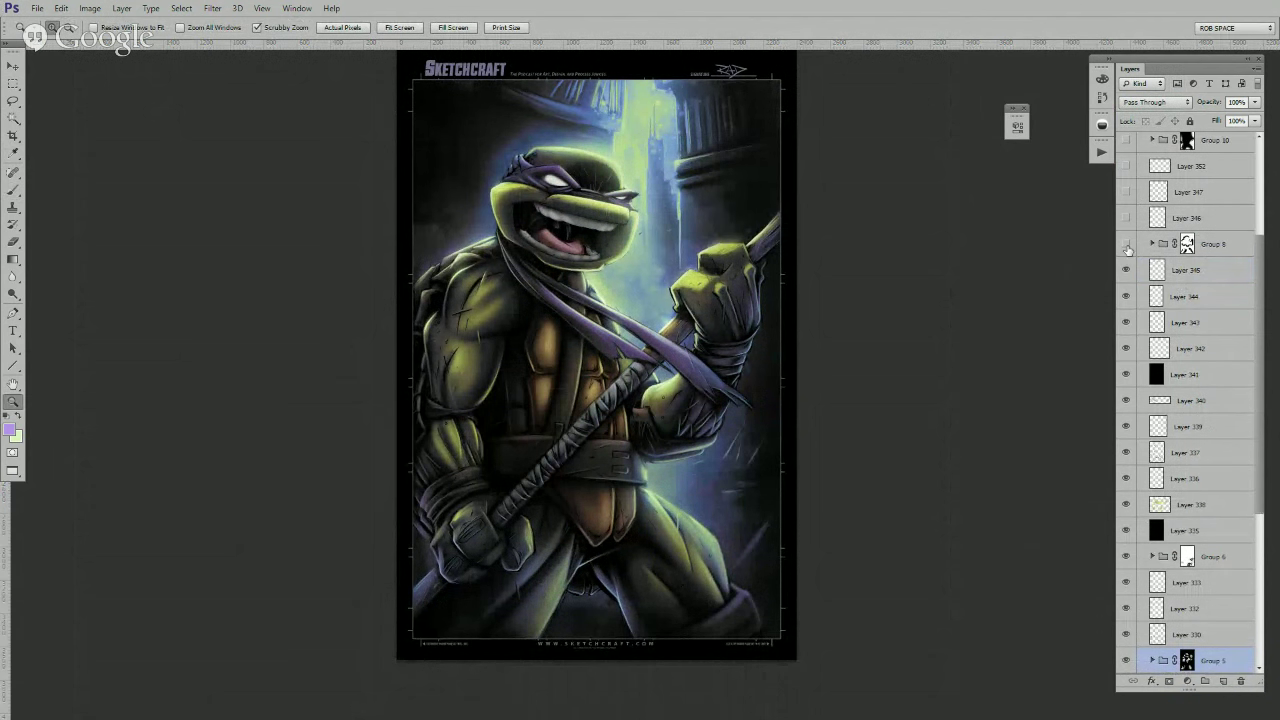
pyautogui.scroll(3, 1127, 249)
pyautogui.moveTo(1127, 294); pyautogui.dragTo(1129, 250)
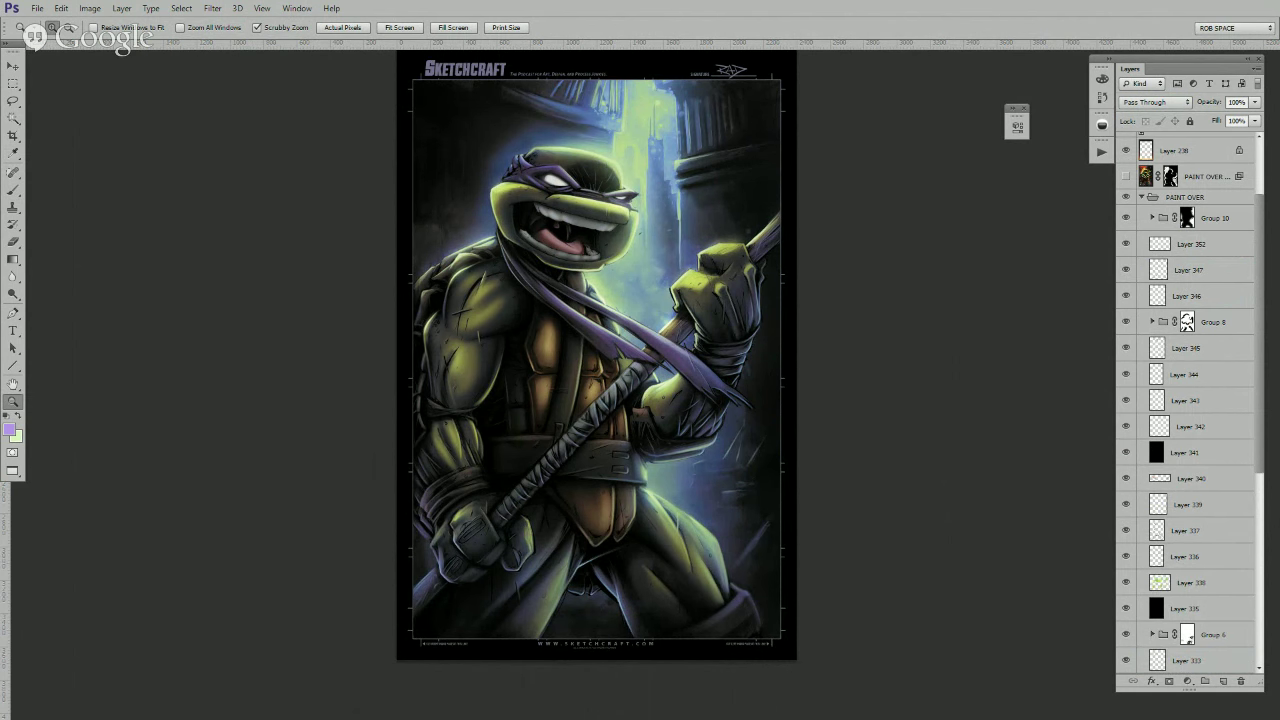
pyautogui.keyDown('ctrl'); pyautogui.click(795, 549); pyautogui.keyUp('ctrl')
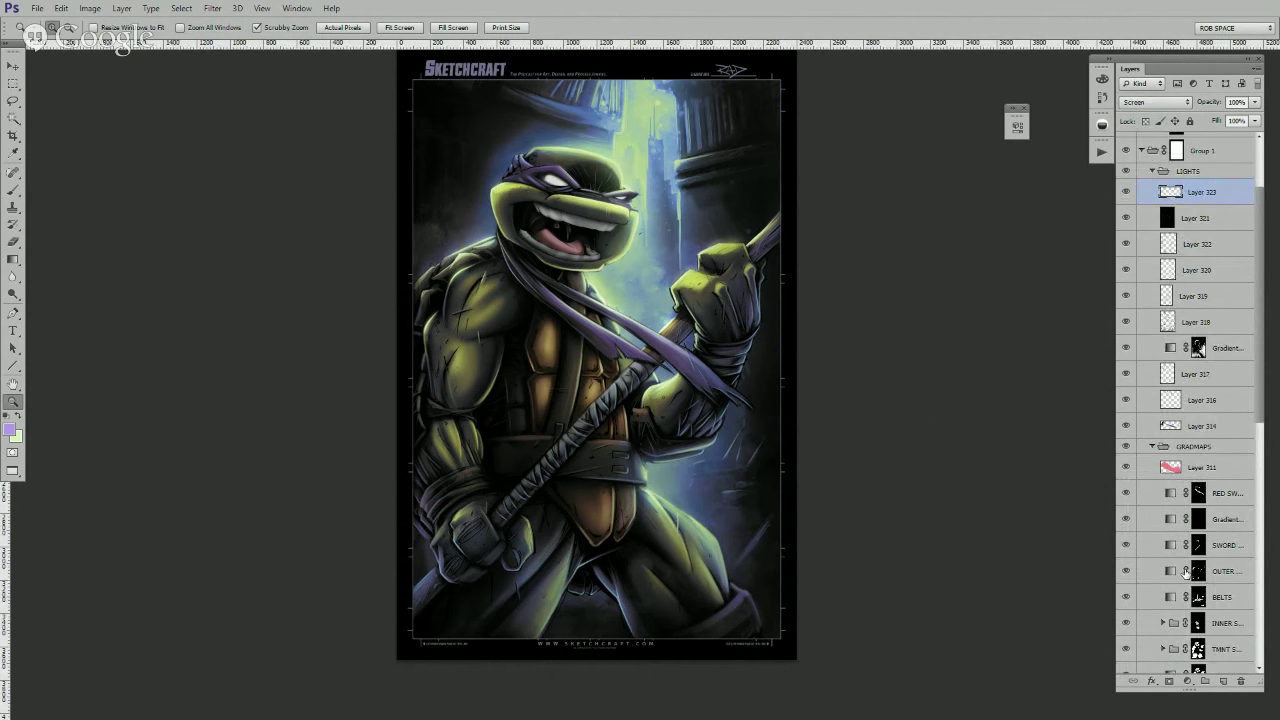
# - Add a new layer at the top of the LIGHTS group and paint a light-purple rim line along the lower chest strap, undoing a first stroke
pyautogui.click(1222, 681)
pyautogui.click(622, 390)
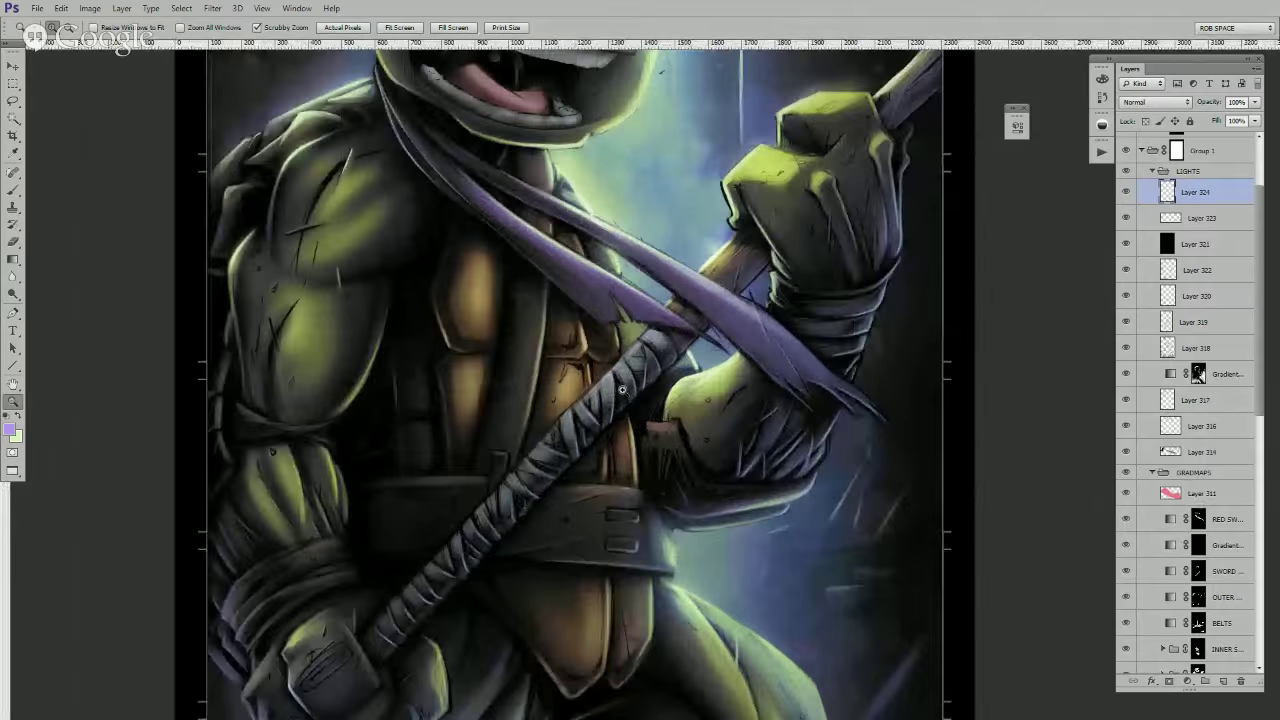
pyautogui.click(622, 390)
pyautogui.rightClick(622, 390)
pyautogui.doubleClick(682, 391)
pyautogui.moveTo(544, 372); pyautogui.dragTo(700, 460)
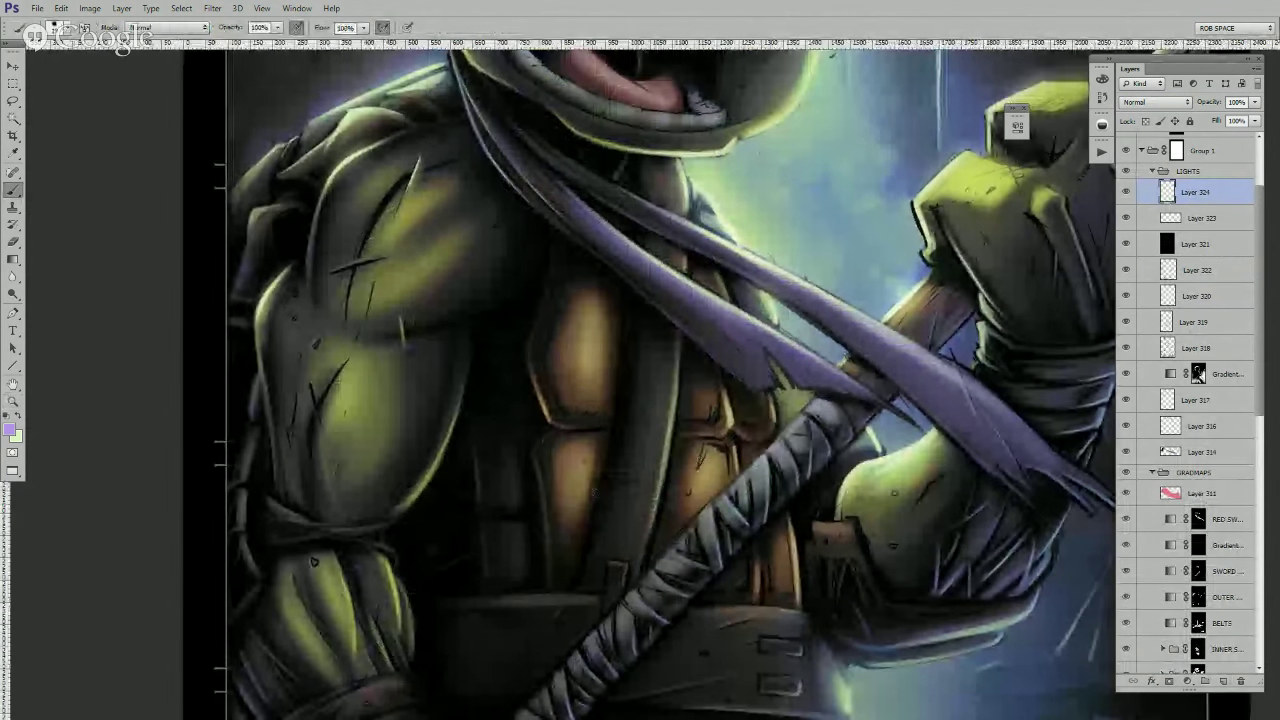
pyautogui.moveTo(571, 588); pyautogui.dragTo(604, 462)
pyautogui.hotkey('ctrl', 'z')
pyautogui.moveTo(600, 518); pyautogui.dragTo(606, 450)
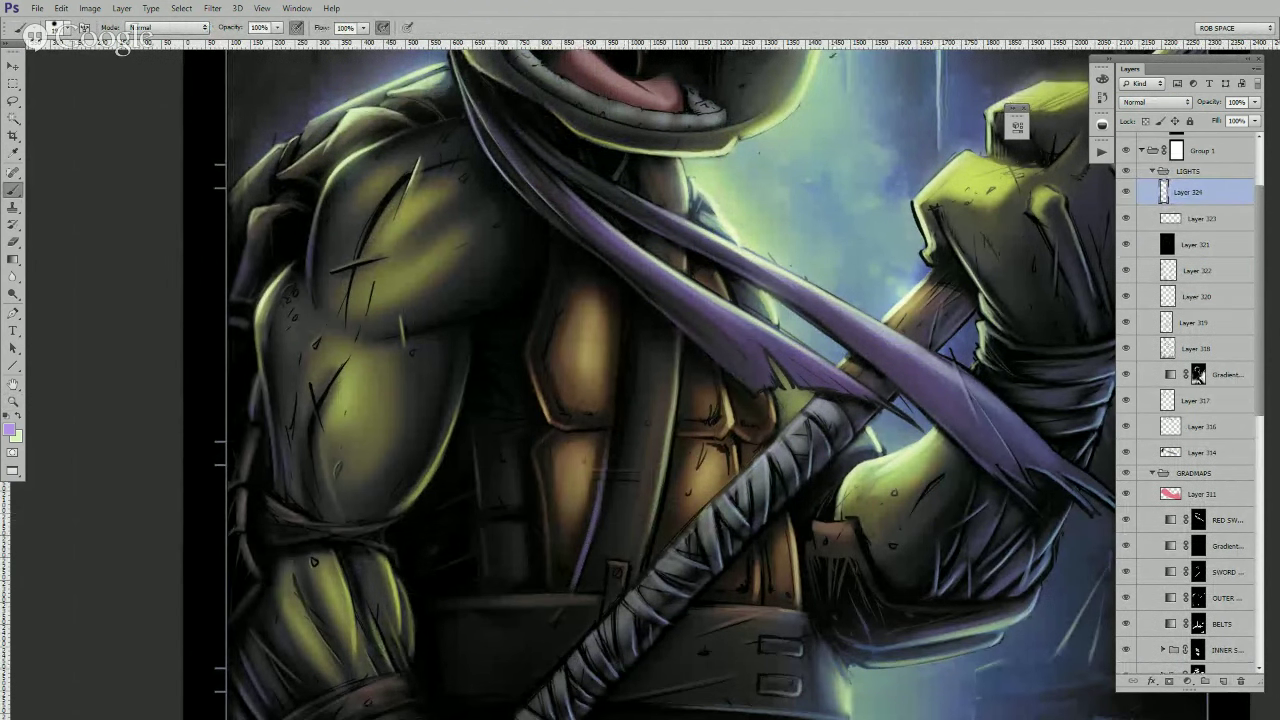
# - Extend the light-purple rim up the chest strap's edge and soften the line with the Eraser
pyautogui.press('Return')
pyautogui.press('p')
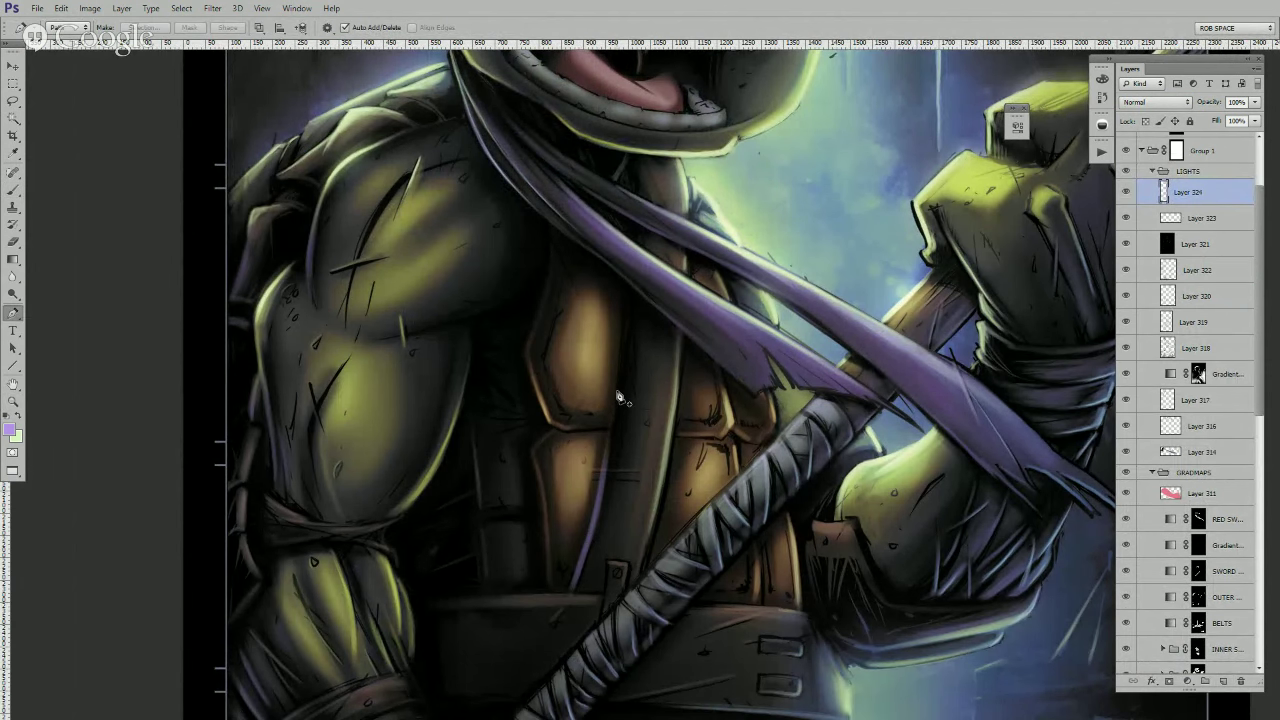
pyautogui.press('b')
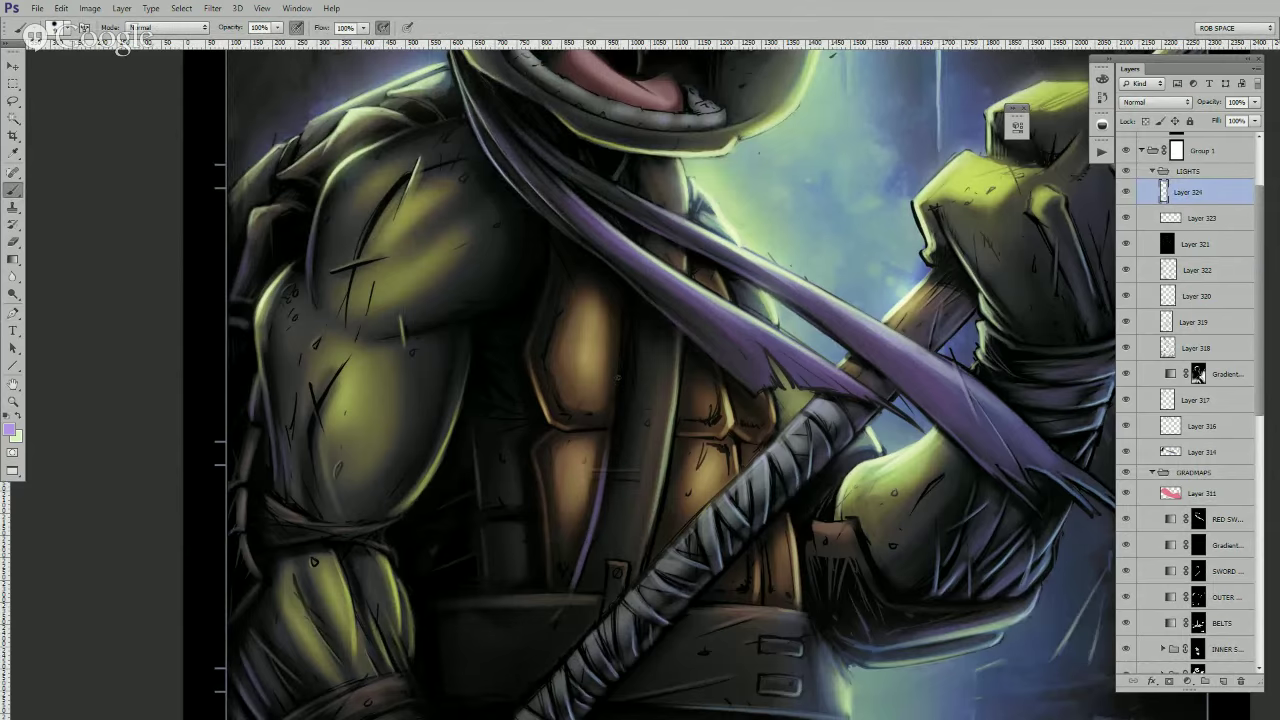
pyautogui.moveTo(617, 388); pyautogui.dragTo(601, 498)
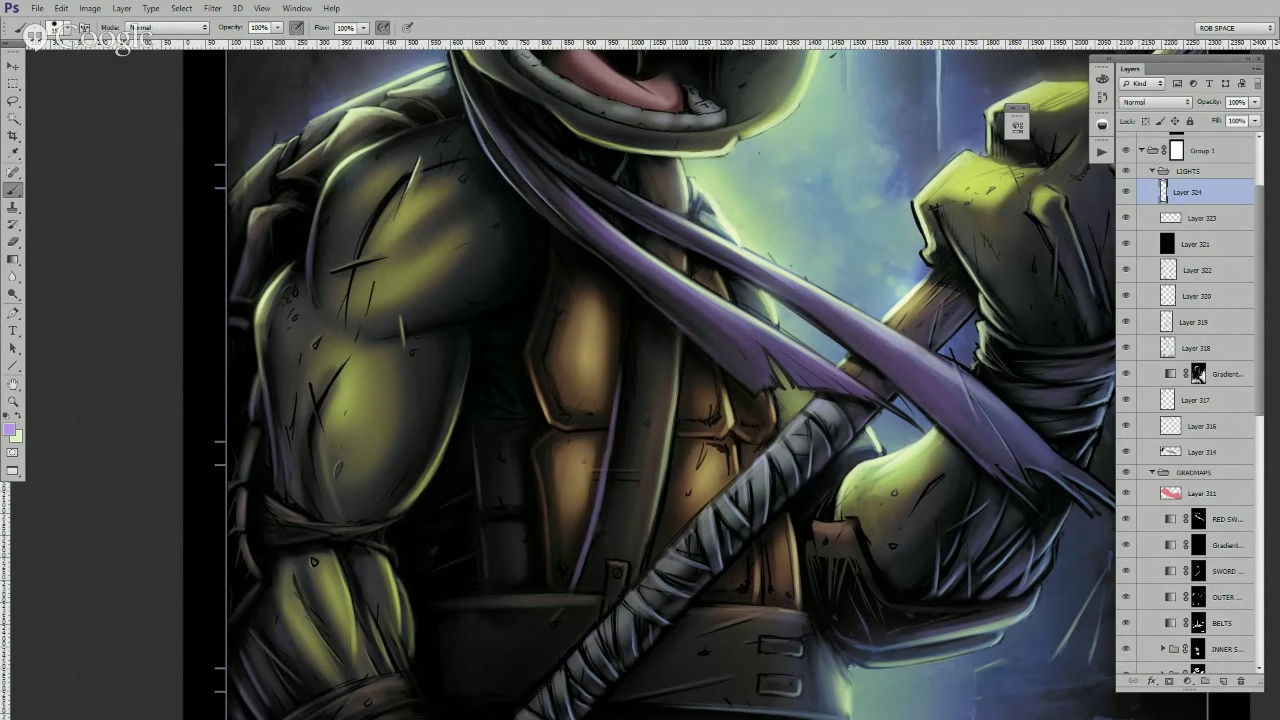
pyautogui.press('e')
pyautogui.moveTo(621, 372); pyautogui.dragTo(573, 604)
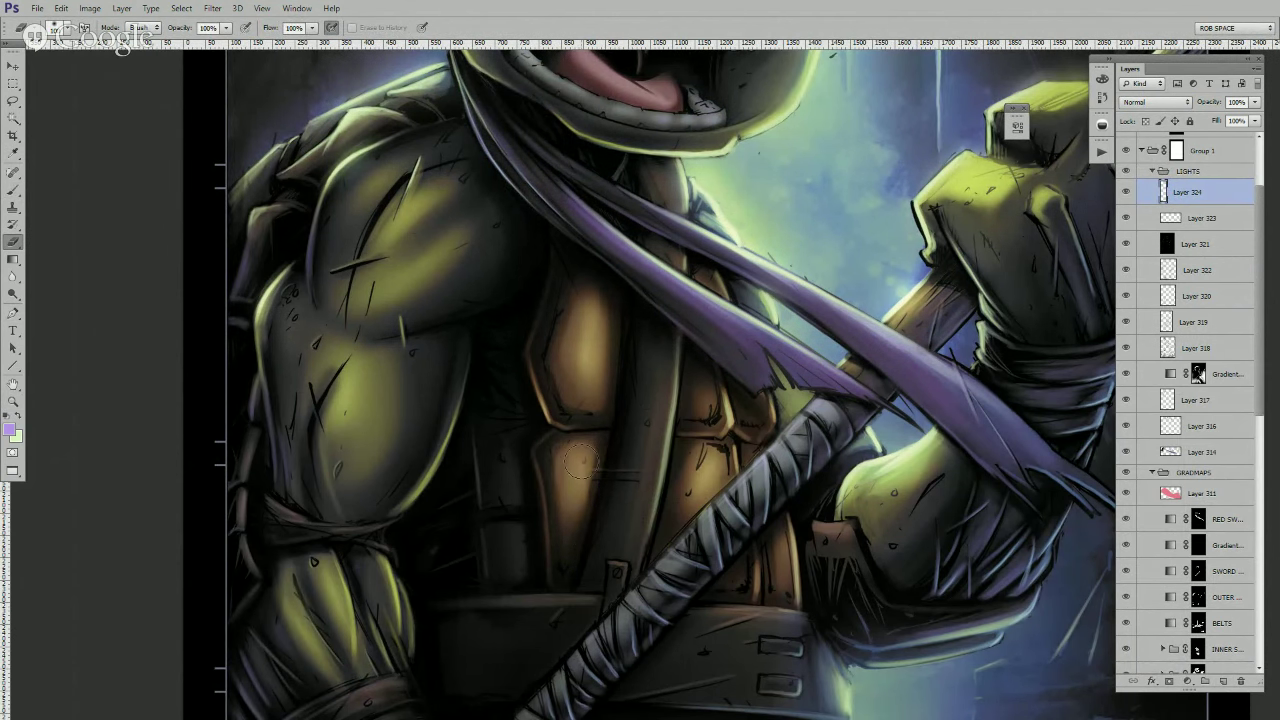
# - Paint thin light-purple edge strokes on the strap's buckle end, the dark pouches beside the chest plates and the strap's middle
pyautogui.press('b')
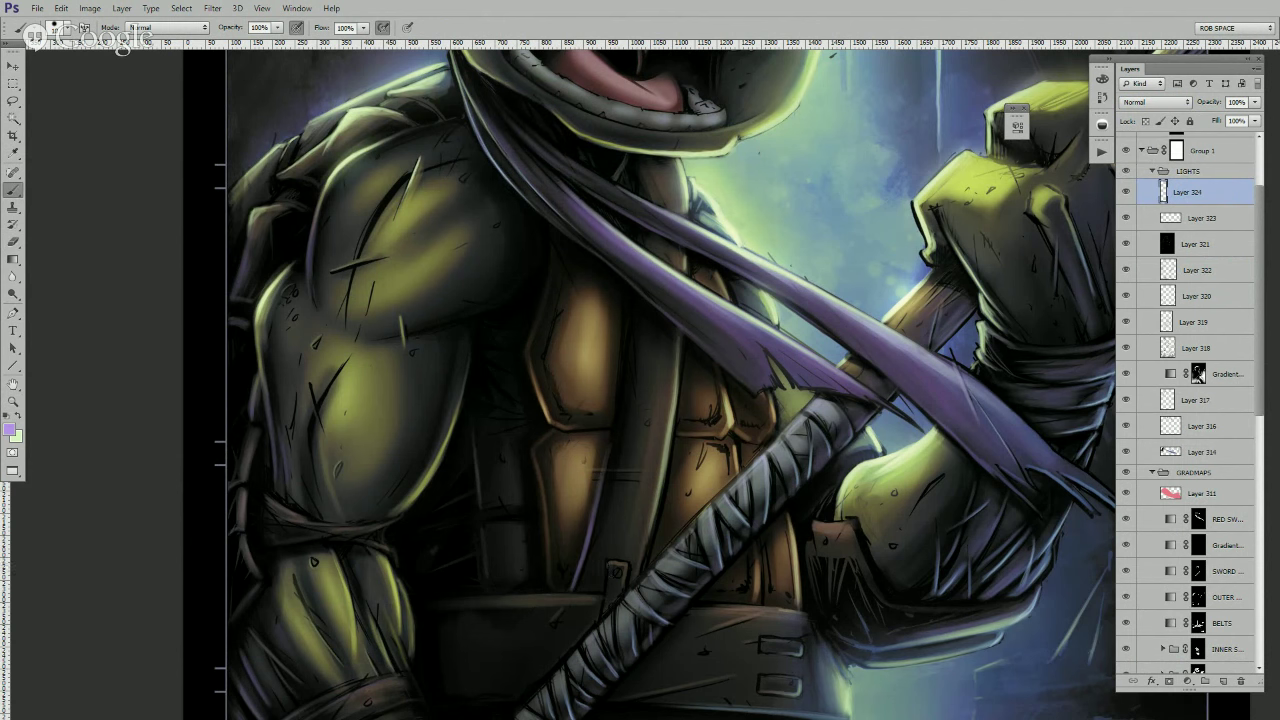
pyautogui.moveTo(608, 564); pyautogui.dragTo(603, 605)
pyautogui.moveTo(483, 538); pyautogui.dragTo(487, 581)
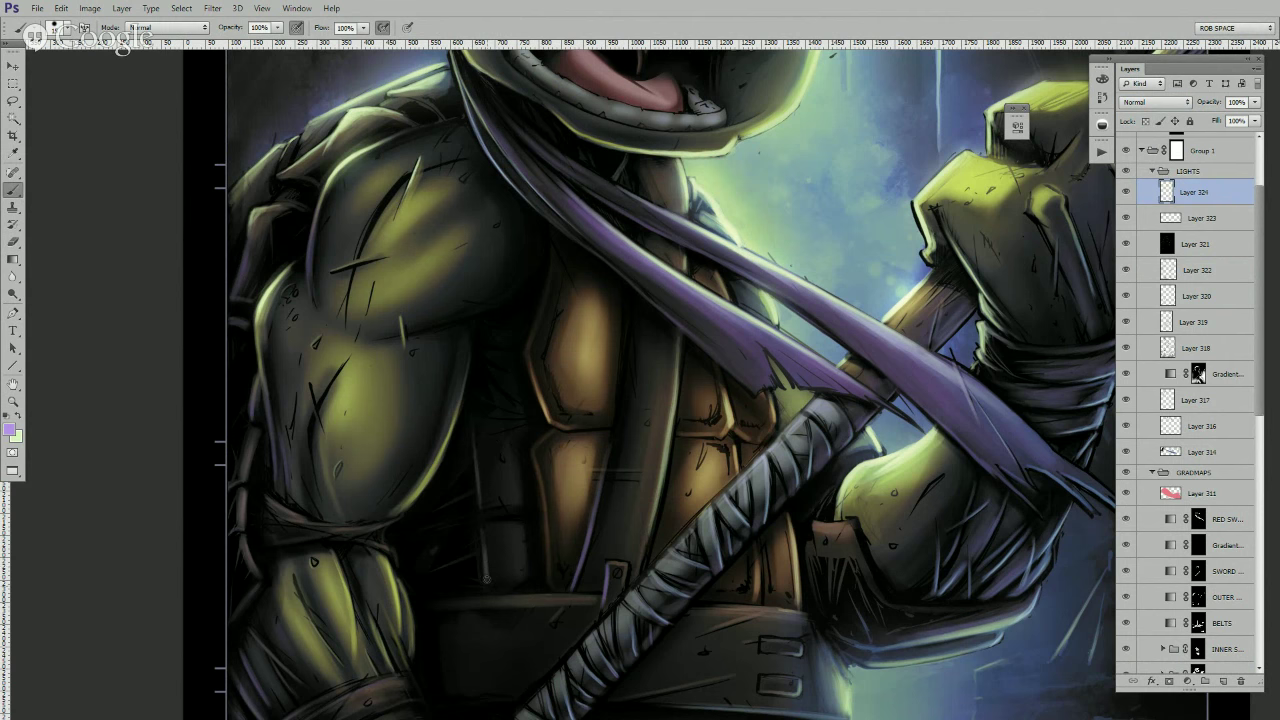
pyautogui.moveTo(475, 458); pyautogui.dragTo(480, 510)
pyautogui.moveTo(603, 476)
pyautogui.mouseDown()
pyautogui.moveTo(618, 382)
pyautogui.moveTo(612, 448)
pyautogui.mouseUp()
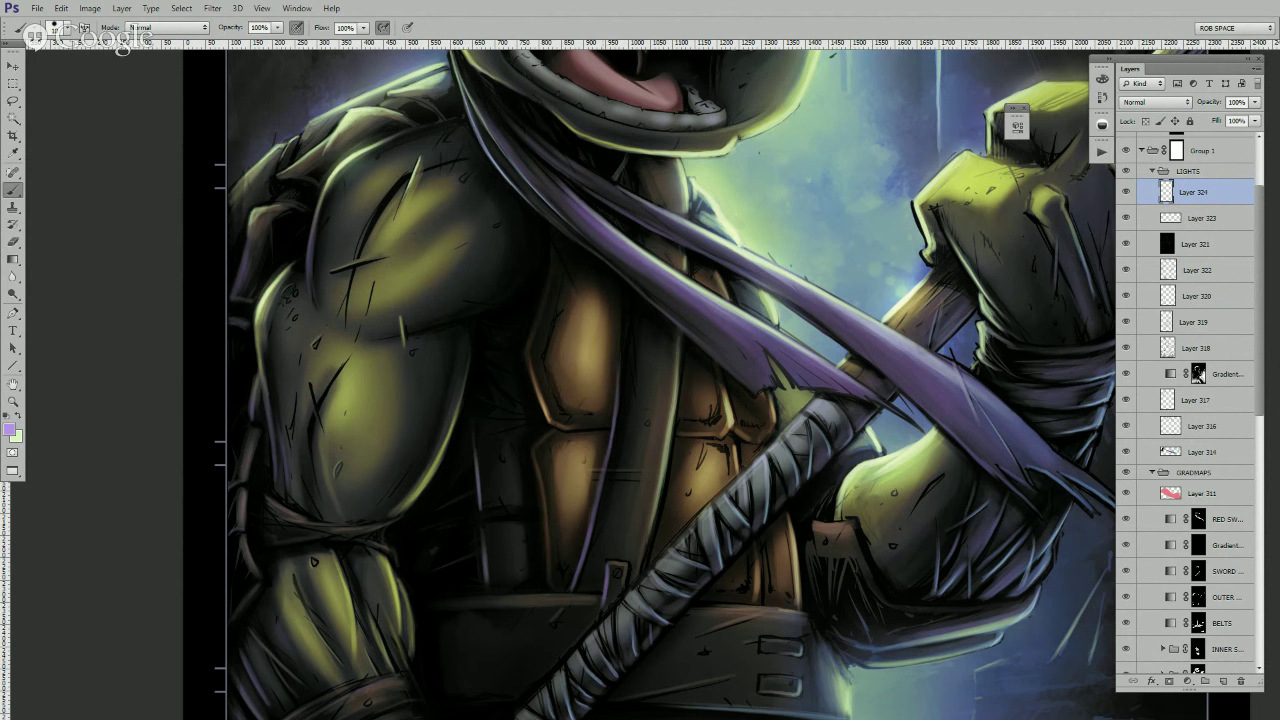
# - Erase back the strap's purple rim and repaint a finer light-purple line along its edge beside the chest plates
pyautogui.press('e')
pyautogui.moveTo(619, 363)
pyautogui.mouseDown()
pyautogui.moveTo(561, 582)
pyautogui.moveTo(568, 484)
pyautogui.moveTo(573, 583)
pyautogui.moveTo(587, 538)
pyautogui.mouseUp()
pyautogui.press('b')
pyautogui.moveTo(618, 454)
pyautogui.mouseDown()
pyautogui.moveTo(690, 470)
pyautogui.moveTo(674, 523)
pyautogui.moveTo(697, 408)
pyautogui.mouseUp()
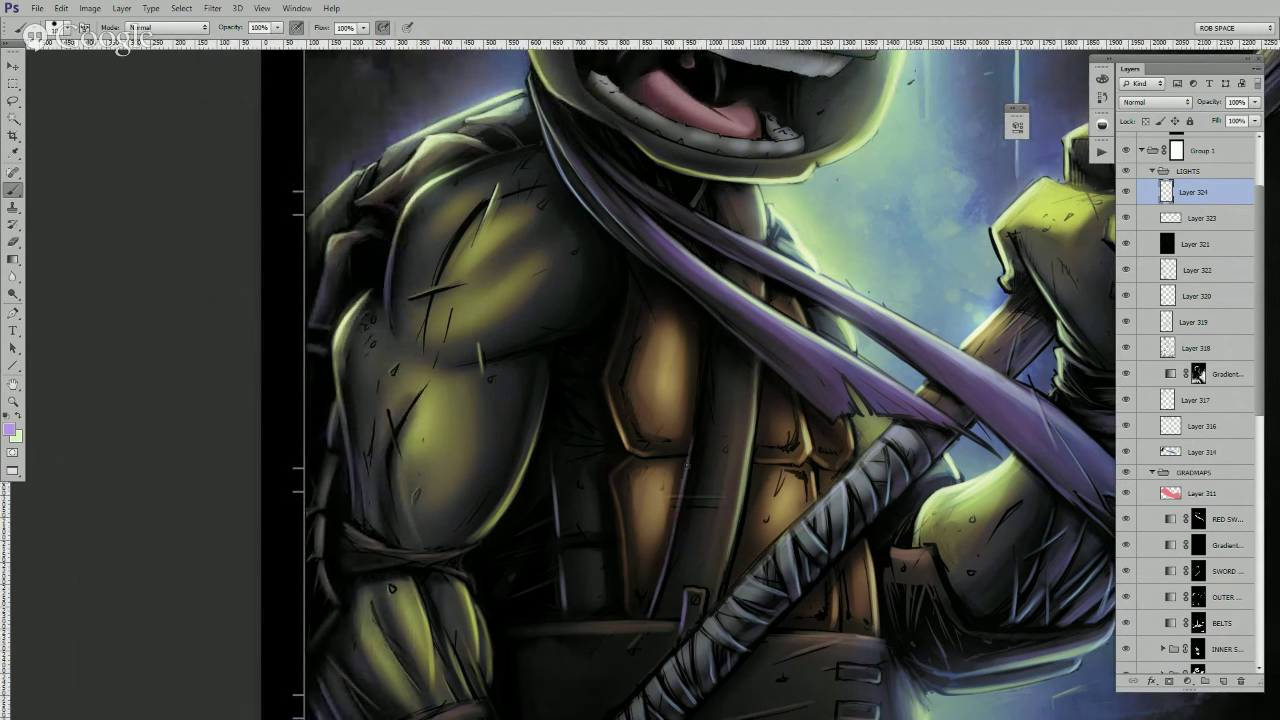
pyautogui.moveTo(687, 464); pyautogui.dragTo(697, 394)
pyautogui.moveTo(686, 468)
pyautogui.mouseDown()
pyautogui.moveTo(666, 568)
pyautogui.moveTo(672, 530)
pyautogui.mouseUp()
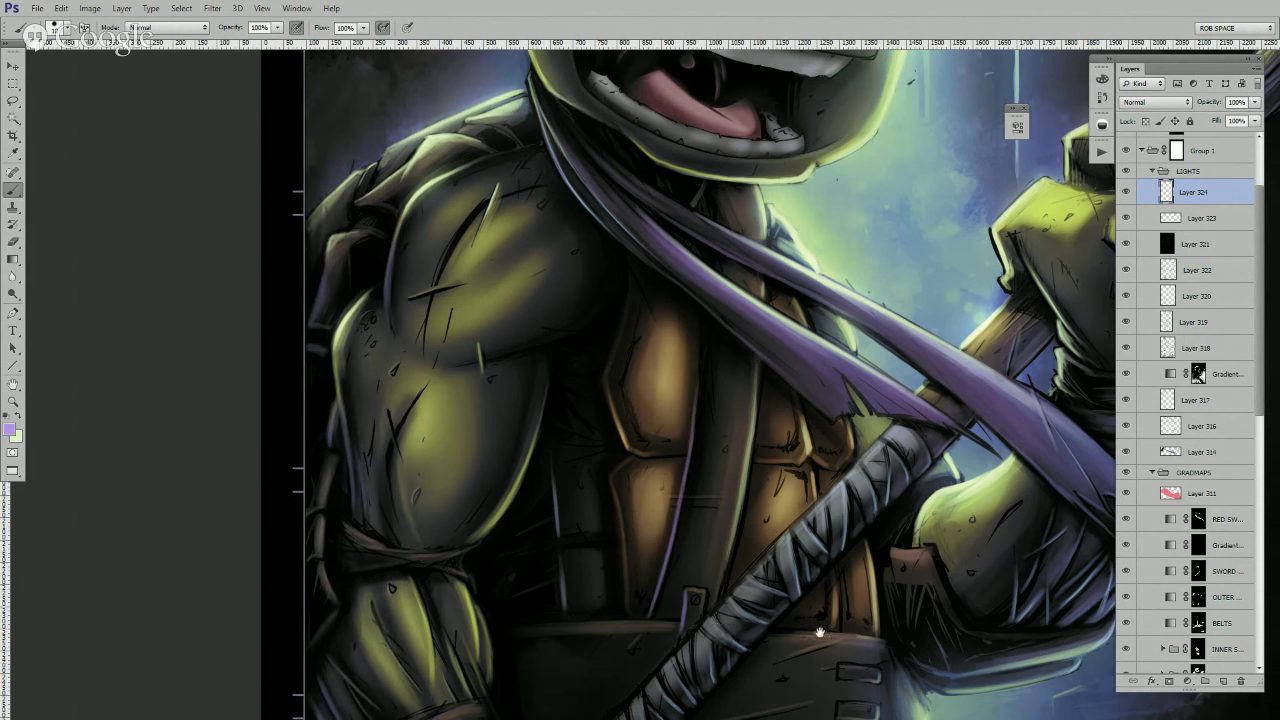
# - Sample a dark tone from the chest strap and touch up the strap's upper edge below the bandana tail
pyautogui.moveTo(819, 632)
pyautogui.mouseDown()
pyautogui.moveTo(834, 437)
pyautogui.moveTo(806, 591)
pyautogui.mouseUp()
pyautogui.press('x')
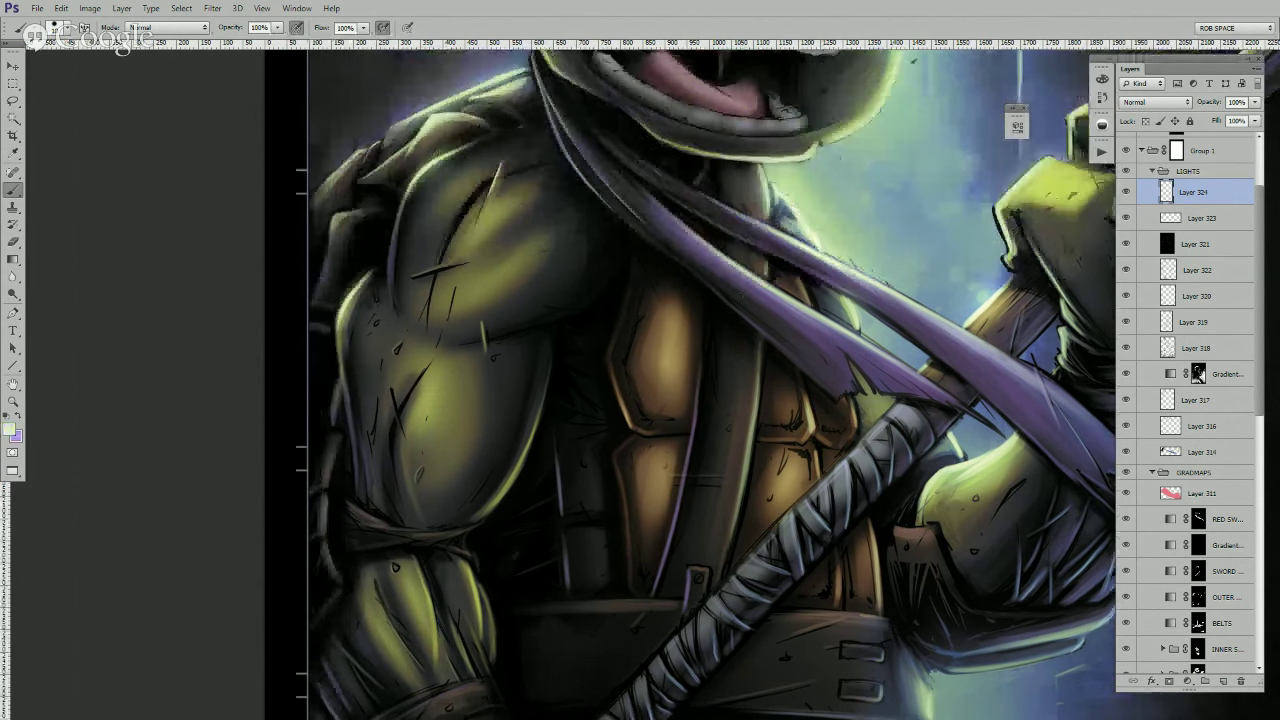
pyautogui.keyDown('alt'); pyautogui.click(742, 298); pyautogui.keyUp('alt')
pyautogui.moveTo(706, 326); pyautogui.dragTo(703, 348)
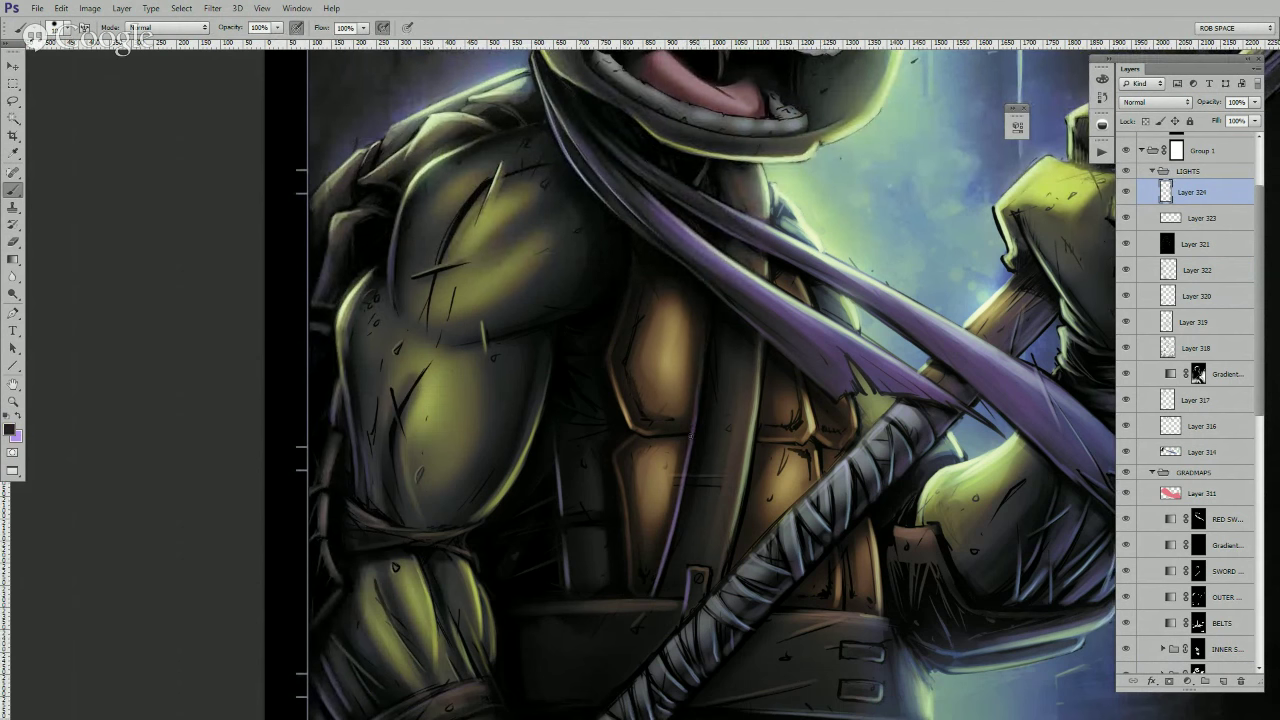
# - Sample a muted purple and paint a thin highlight along the belt's lower edge on both sides of the staff
pyautogui.keyDown('alt'); pyautogui.click(789, 310); pyautogui.keyUp('alt')
pyautogui.moveTo(848, 600); pyautogui.dragTo(868, 427)
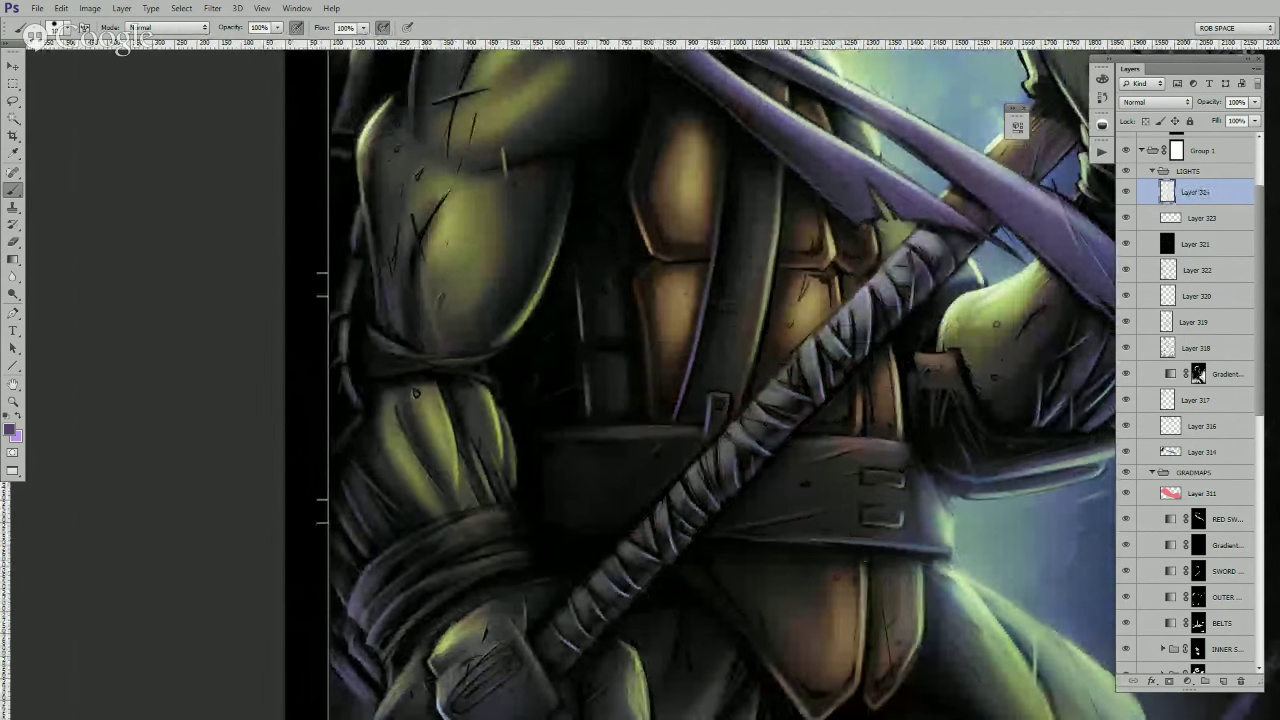
pyautogui.moveTo(762, 626); pyautogui.dragTo(507, 538)
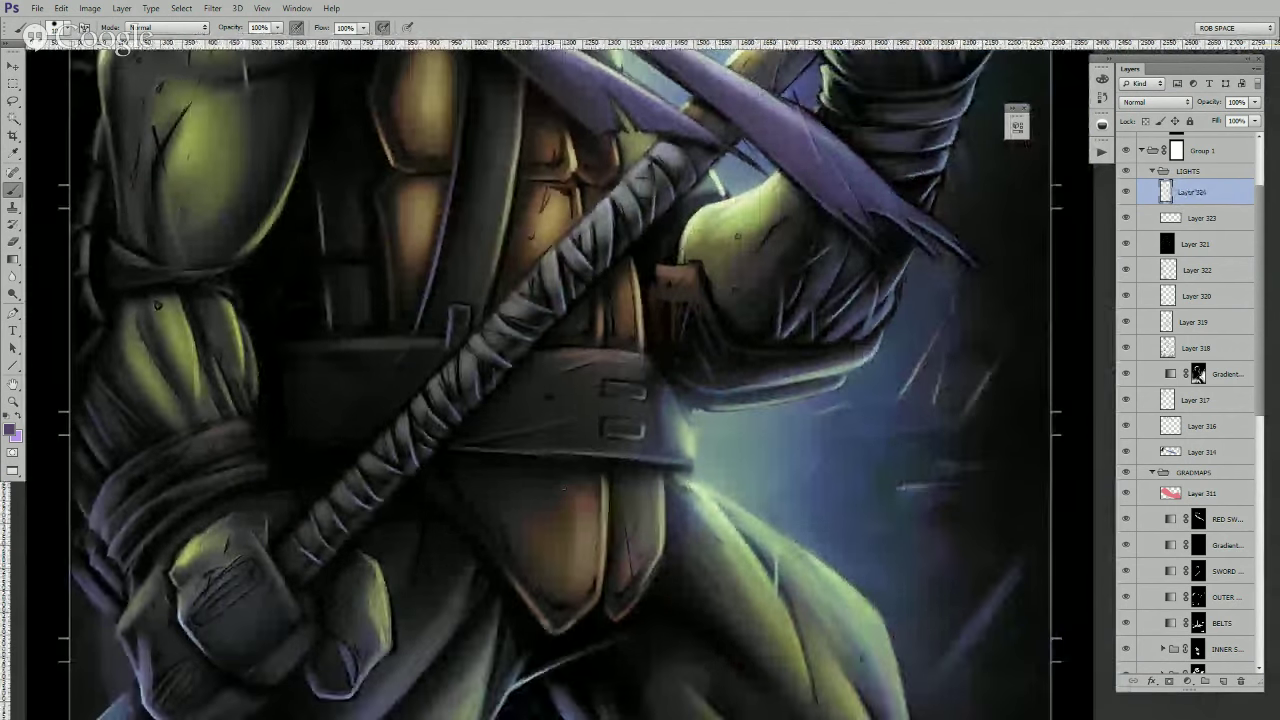
pyautogui.moveTo(468, 451); pyautogui.dragTo(536, 453)
pyautogui.press('x')
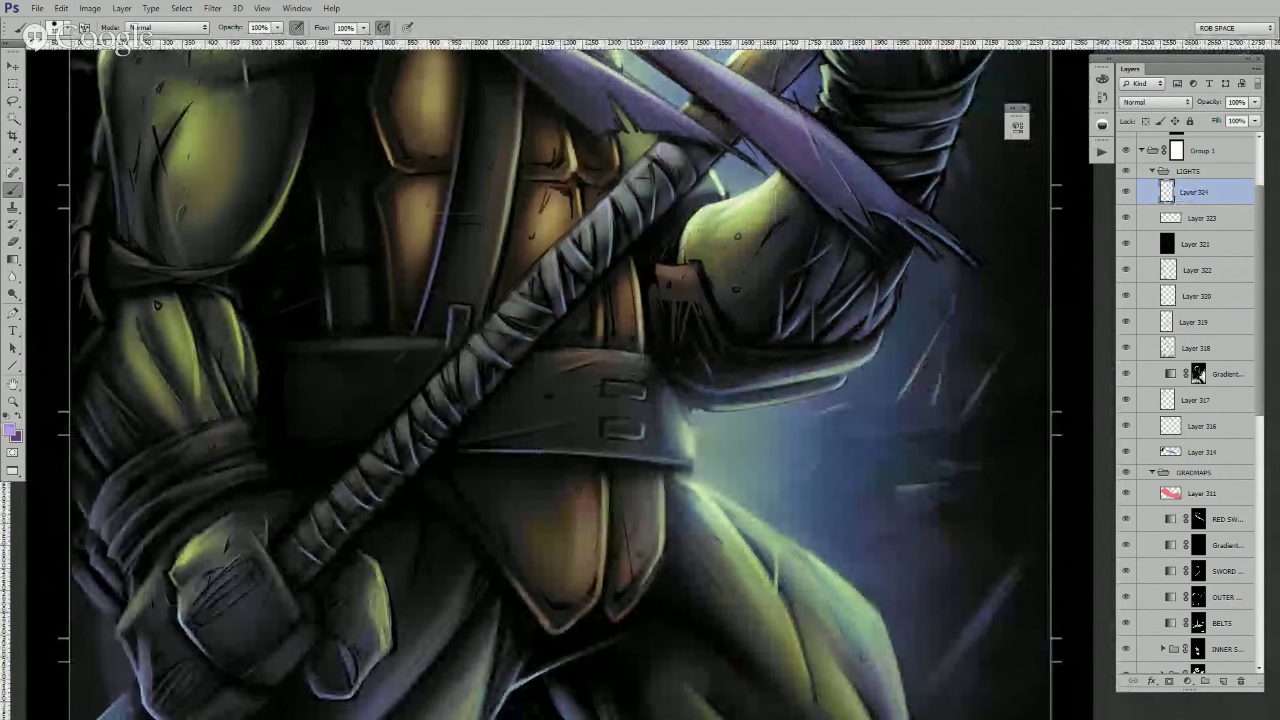
pyautogui.press('x')
pyautogui.moveTo(345, 427)
pyautogui.mouseDown()
pyautogui.moveTo(436, 440)
pyautogui.moveTo(394, 445)
pyautogui.mouseUp()
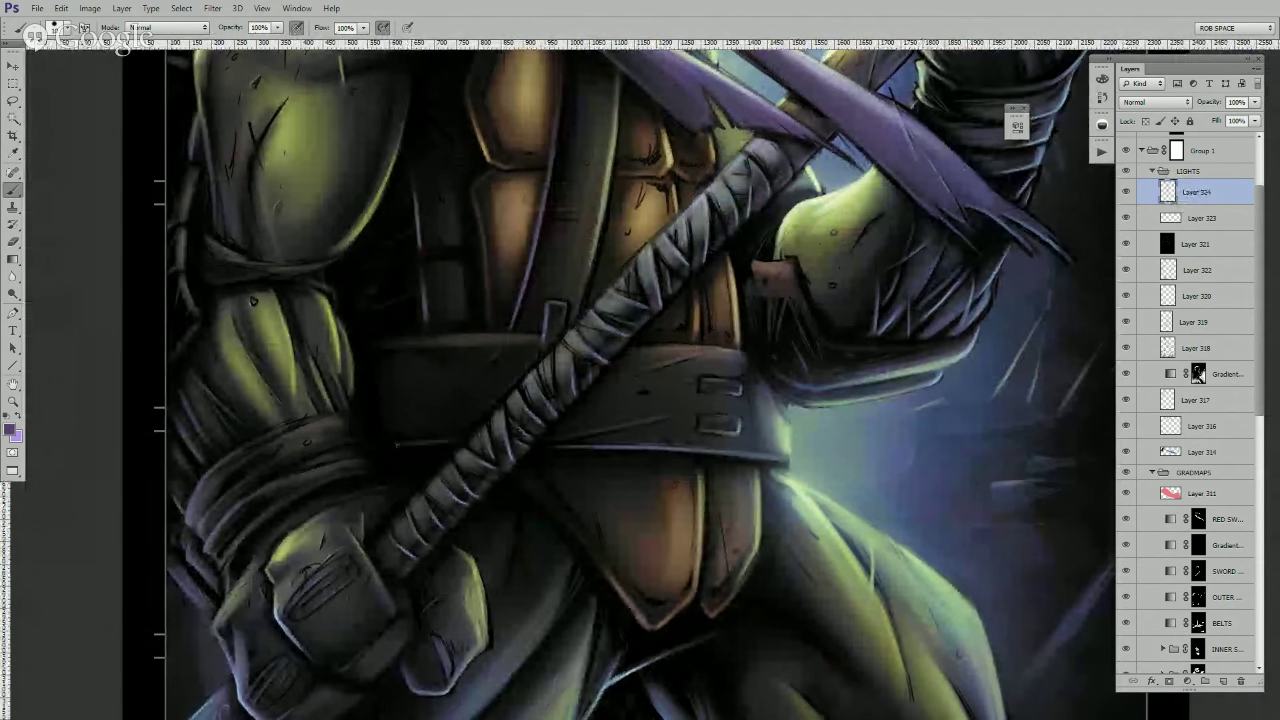
# - Refine the edge highlights on the dark pouches beside the chest plates, alternating between the light and muted purple
pyautogui.press('x')
pyautogui.moveTo(620, 480); pyautogui.dragTo(740, 572)
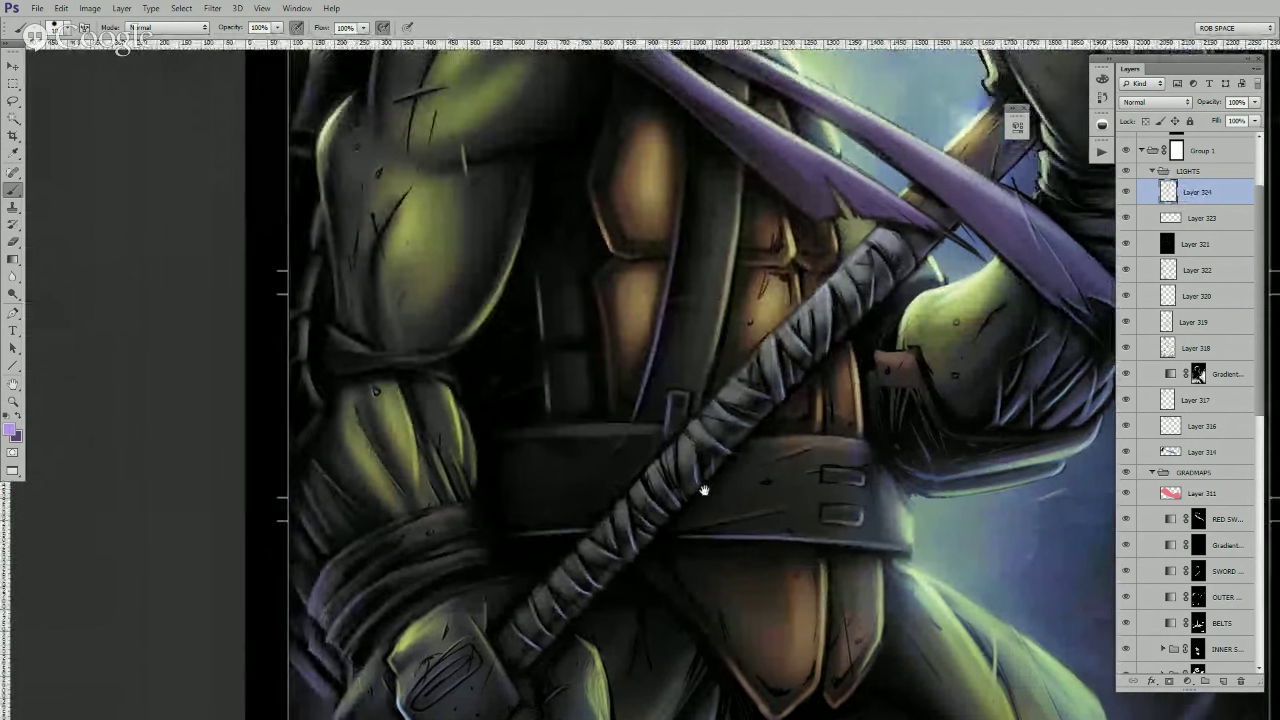
pyautogui.moveTo(706, 489); pyautogui.dragTo(706, 565)
pyautogui.press('x')
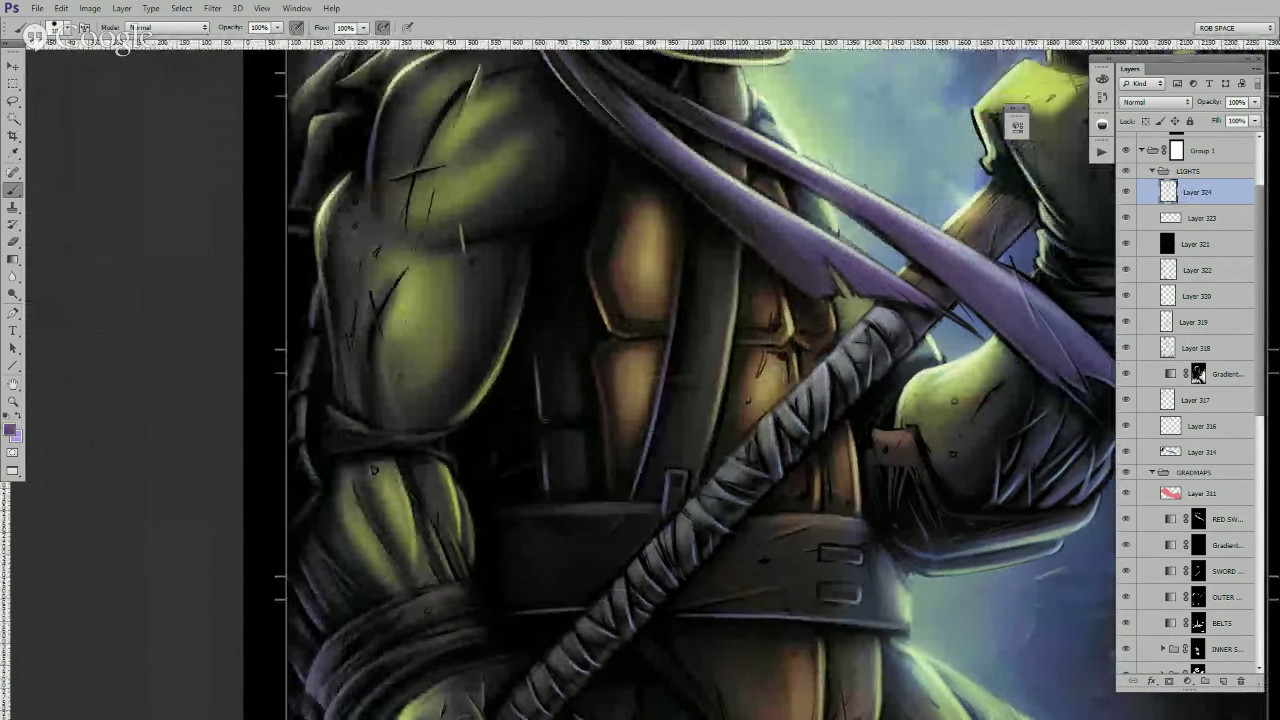
pyautogui.moveTo(593, 420); pyautogui.dragTo(609, 410)
pyautogui.press('x')
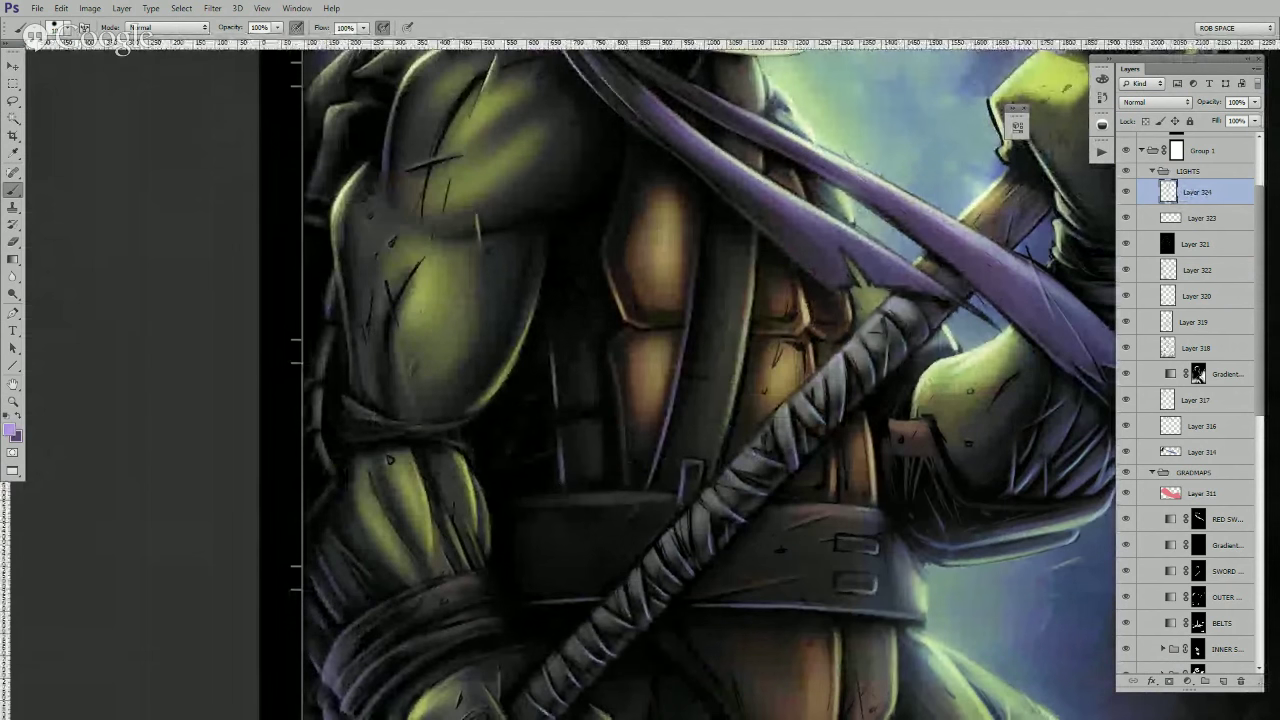
pyautogui.moveTo(626, 476); pyautogui.dragTo(621, 427)
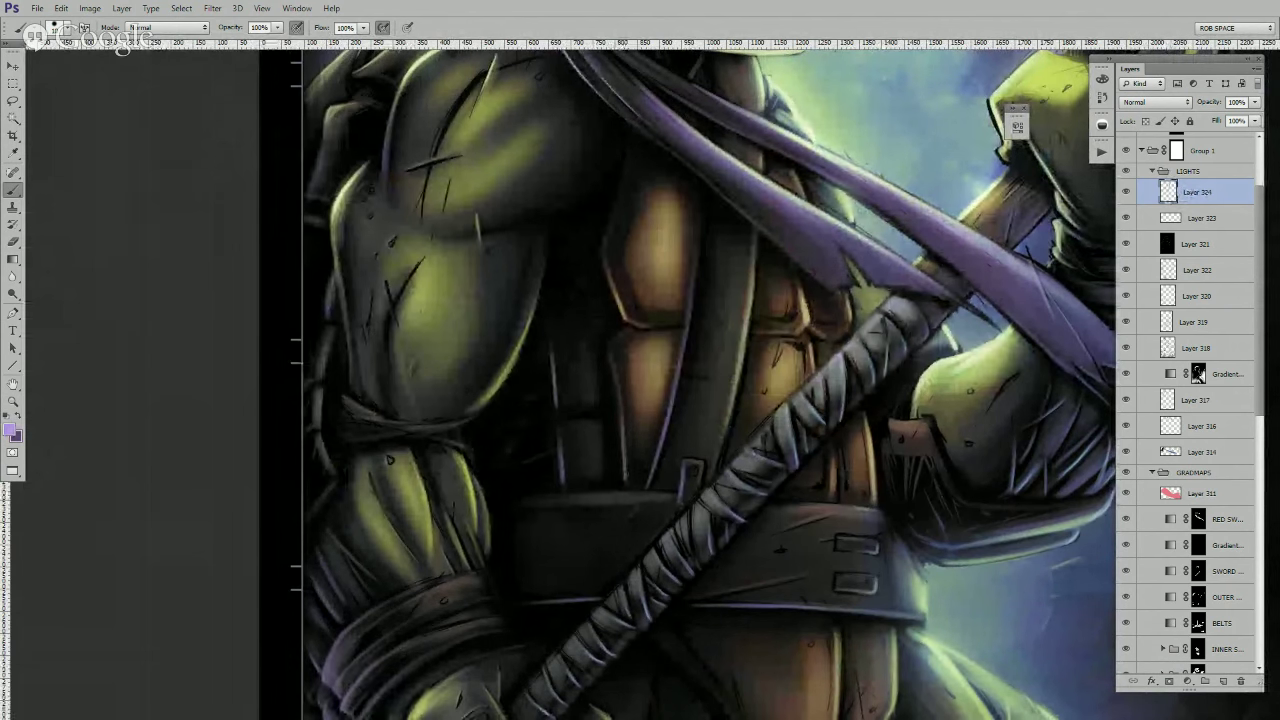
# - Paint a light-purple rim along the lower edge of the upper chest plate beside the strap
pyautogui.moveTo(617, 305); pyautogui.dragTo(642, 326)
pyautogui.moveTo(640, 324); pyautogui.dragTo(674, 326)
pyautogui.scroll(4, 800, 375)
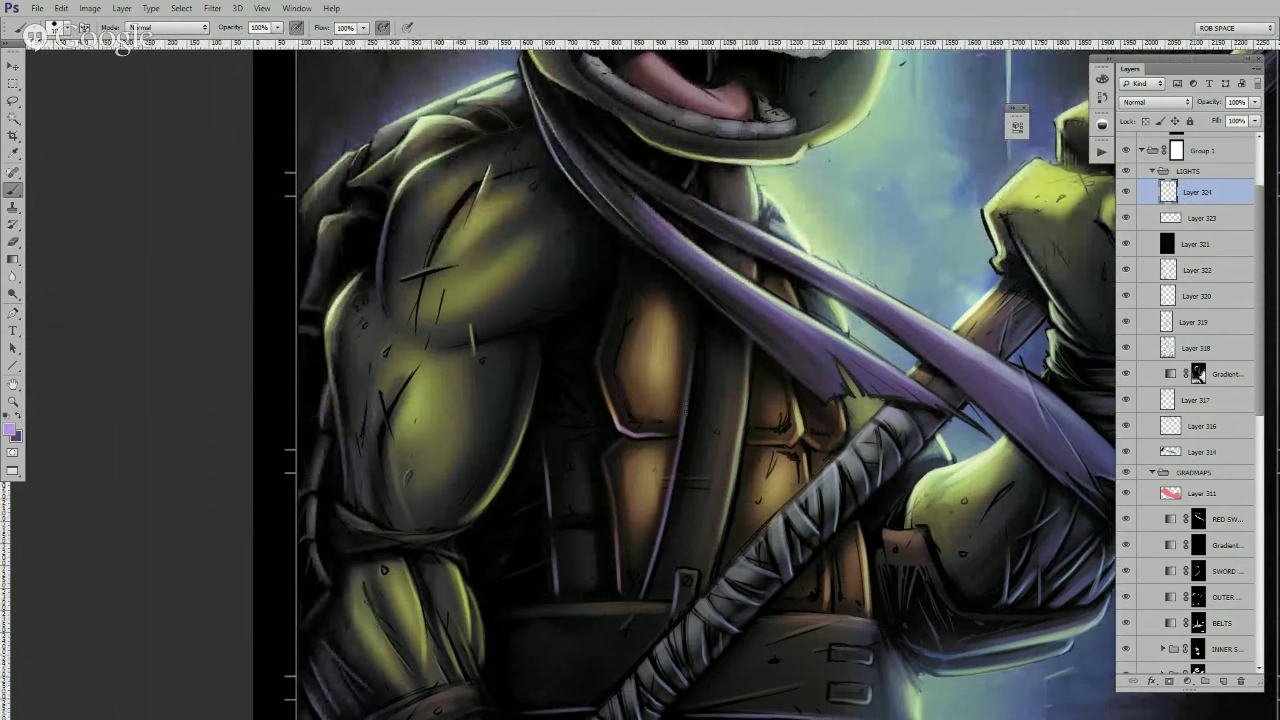
# - Paint light-purple rim highlights along the outer edge of the lowered arm and around its gripping fist
pyautogui.moveTo(626, 577); pyautogui.dragTo(703, 431)
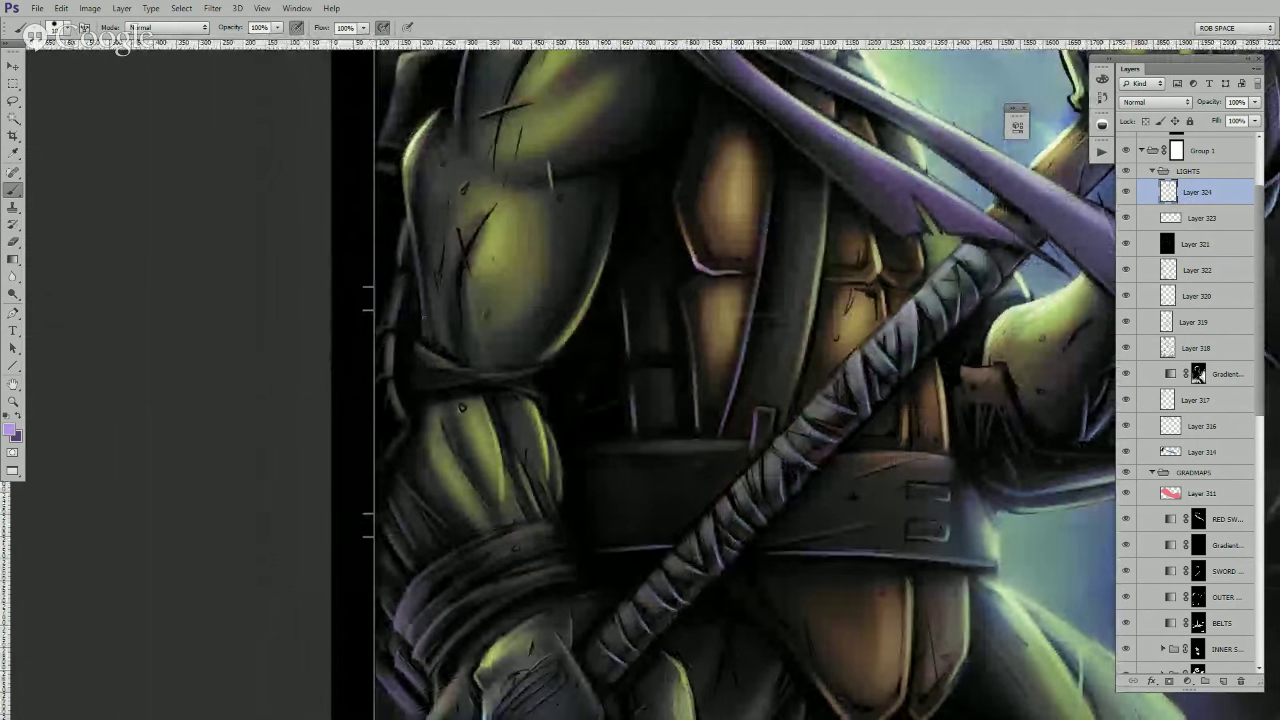
pyautogui.moveTo(424, 334); pyautogui.dragTo(422, 282)
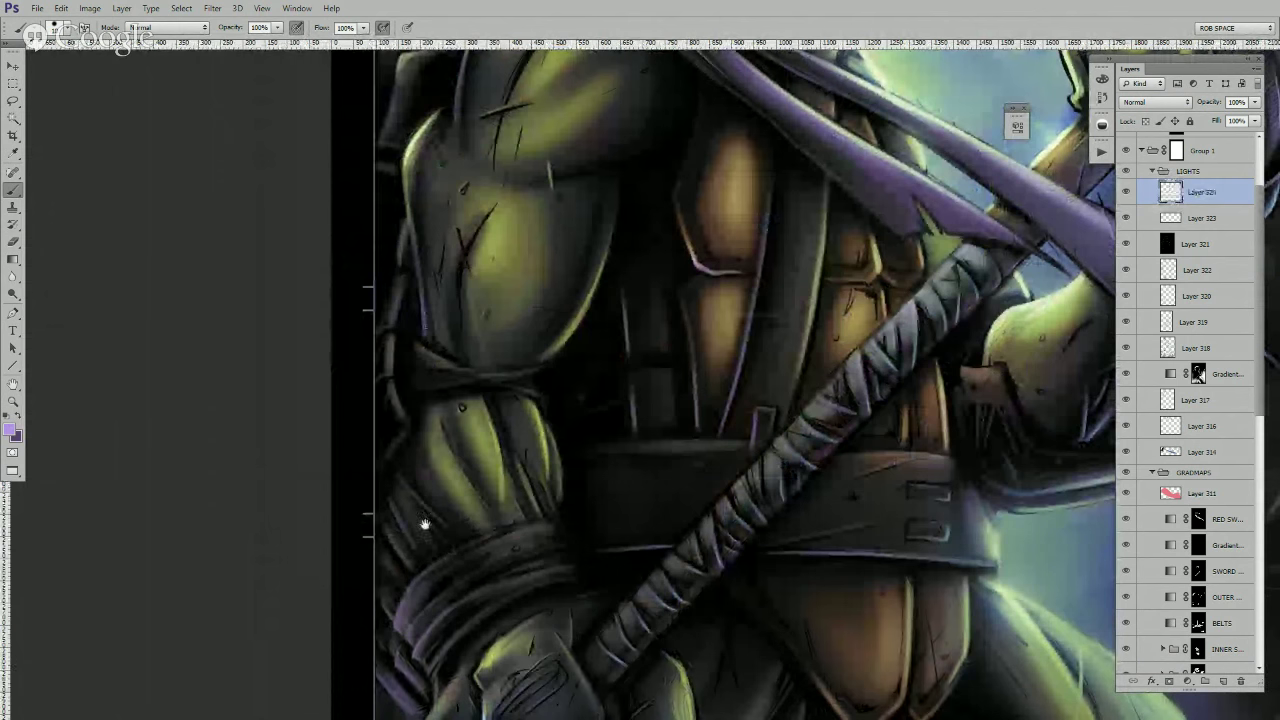
pyautogui.moveTo(410, 525); pyautogui.dragTo(395, 475)
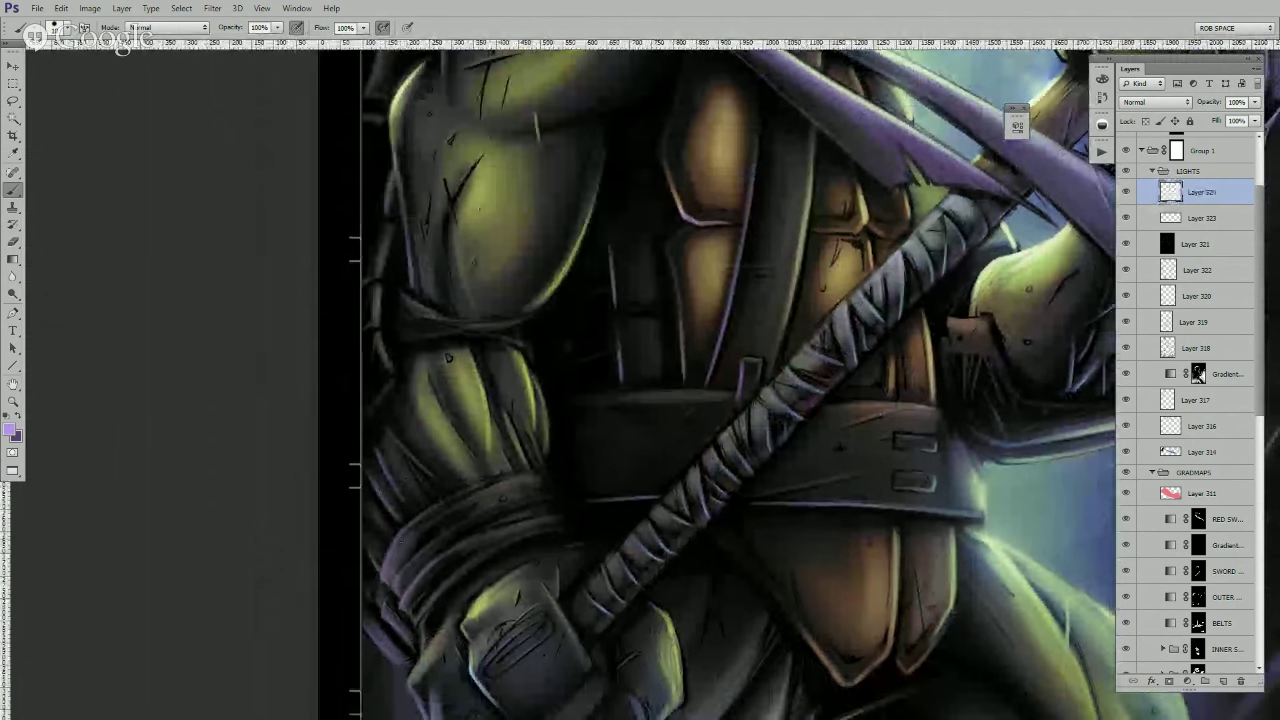
pyautogui.moveTo(448, 357); pyautogui.dragTo(406, 242)
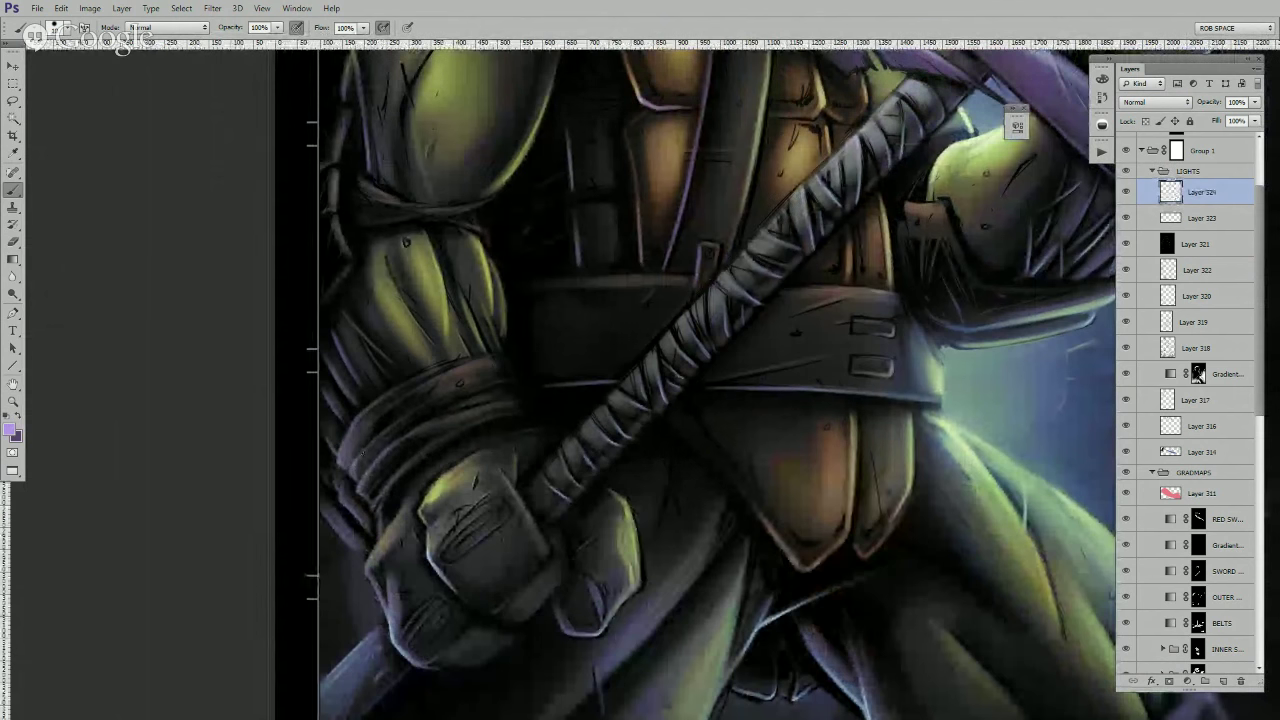
pyautogui.moveTo(406, 242); pyautogui.dragTo(427, 162)
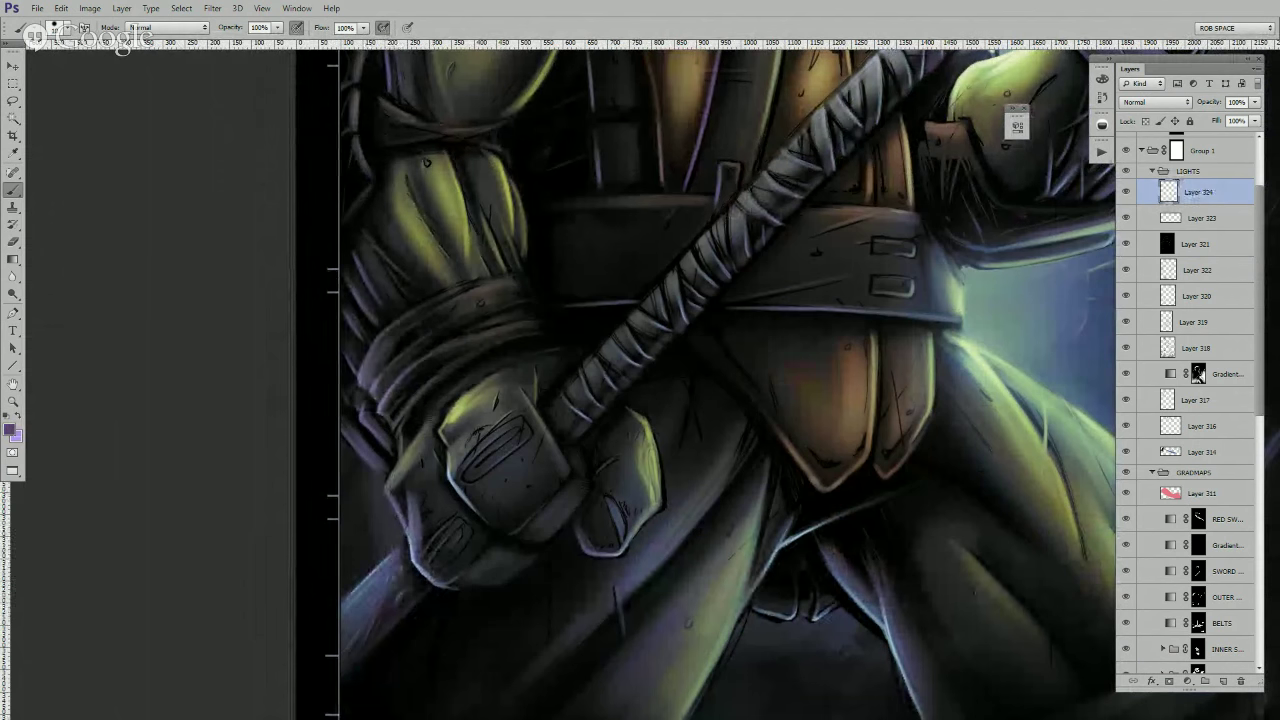
# - Touch up the muted purple rim along the underside of the fist gripping the staff
pyautogui.moveTo(507, 504); pyautogui.dragTo(555, 447)
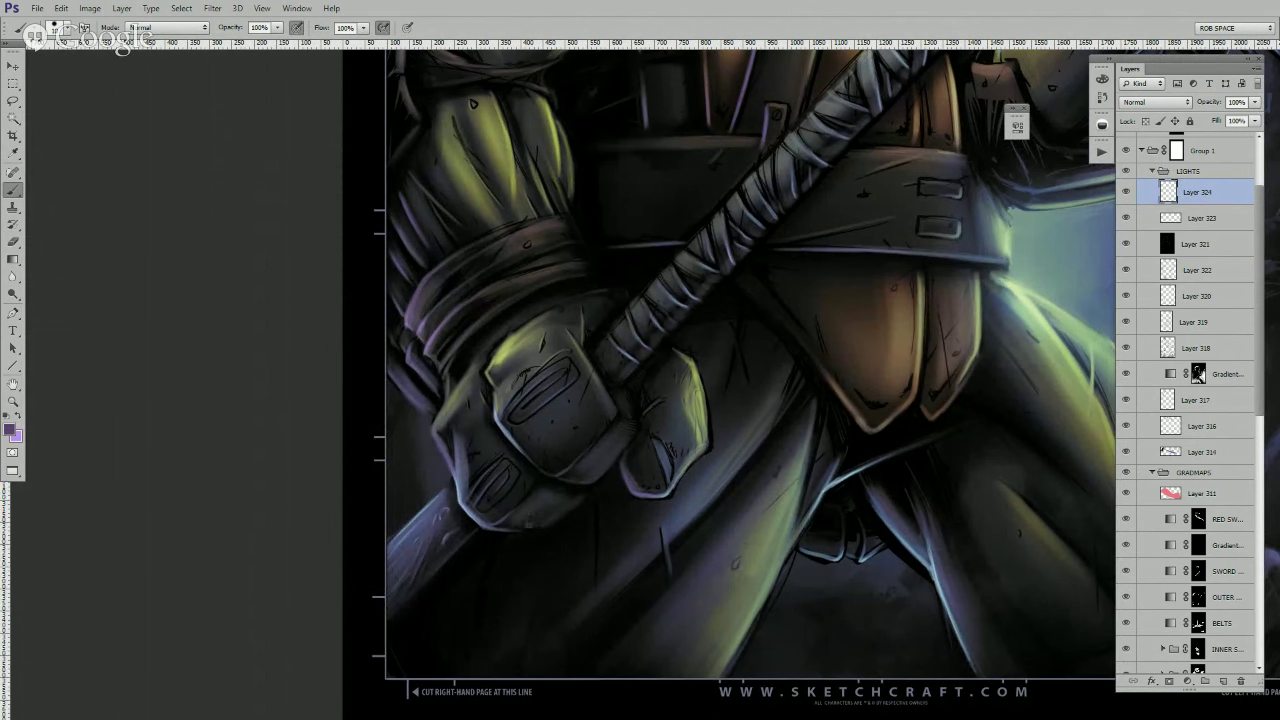
pyautogui.moveTo(535, 530); pyautogui.dragTo(548, 529)
pyautogui.moveTo(860, 545); pyautogui.dragTo(792, 490)
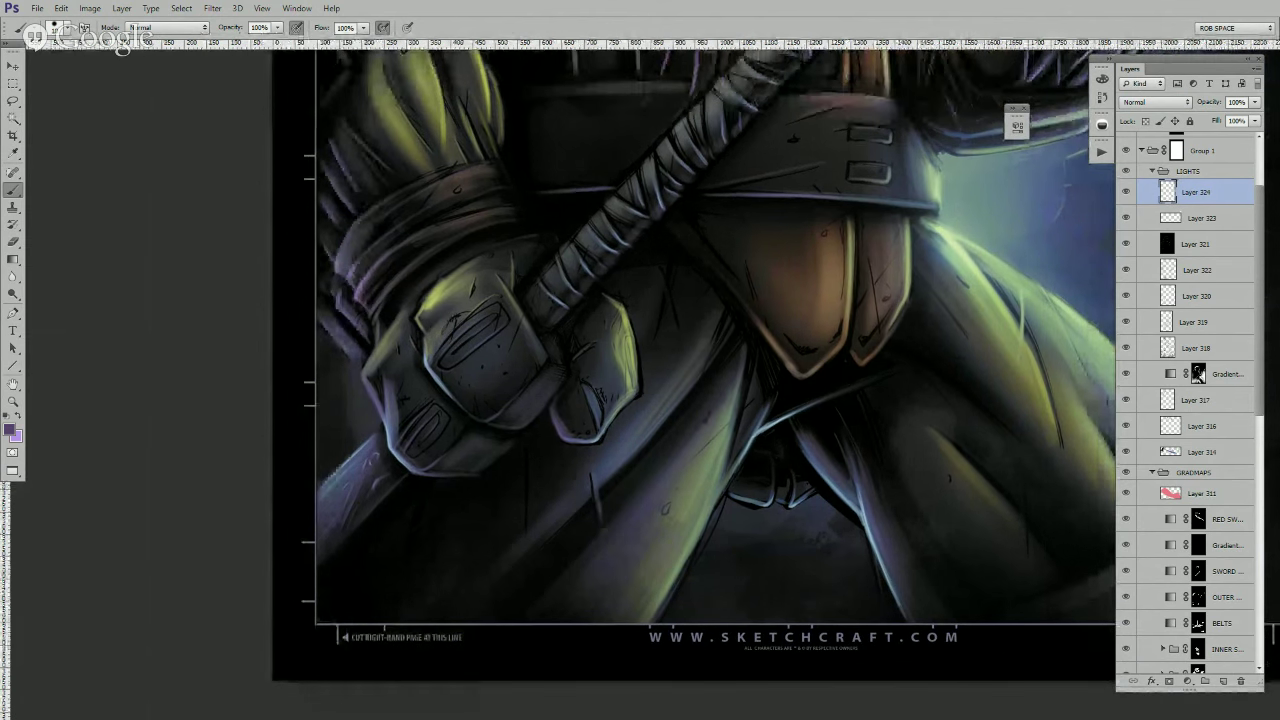
# - Switch to the light purple, enlarge the brush and touch up the rim of the knee pad
pyautogui.press('x')
pyautogui.moveTo(986, 507); pyautogui.dragTo(786, 511)
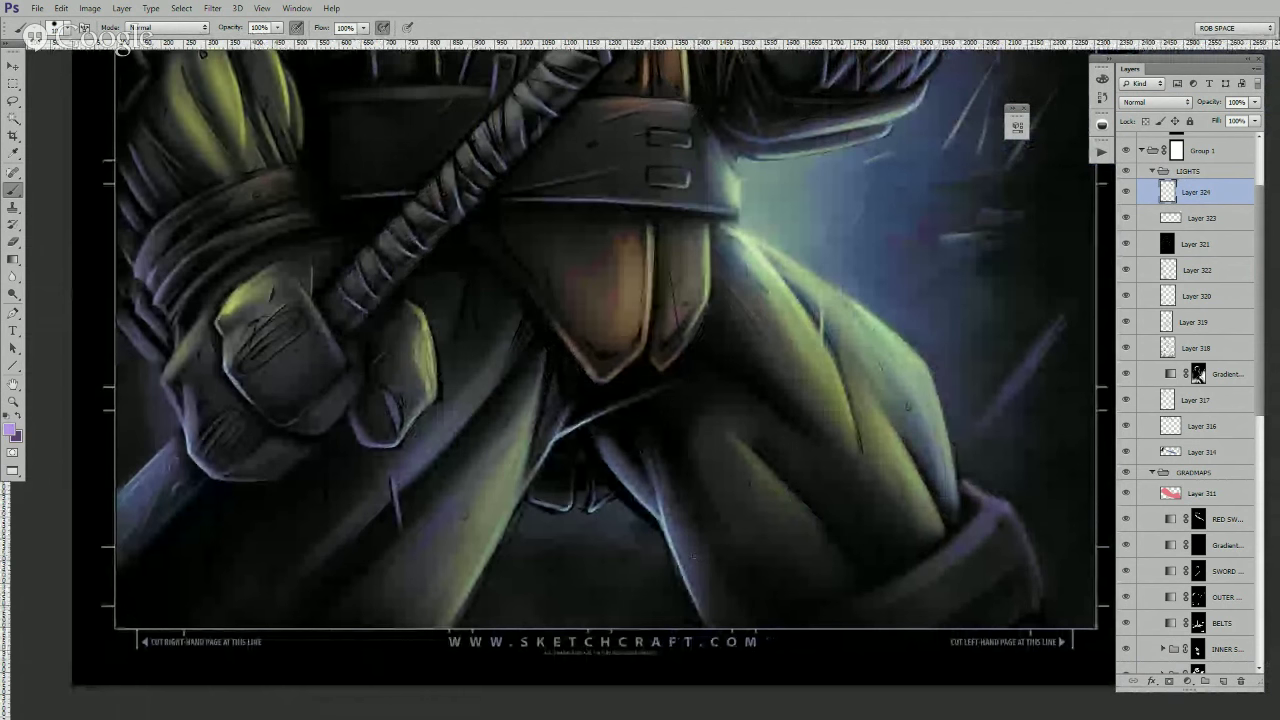
pyautogui.press(']')
pyautogui.press(']')
pyautogui.press(']')
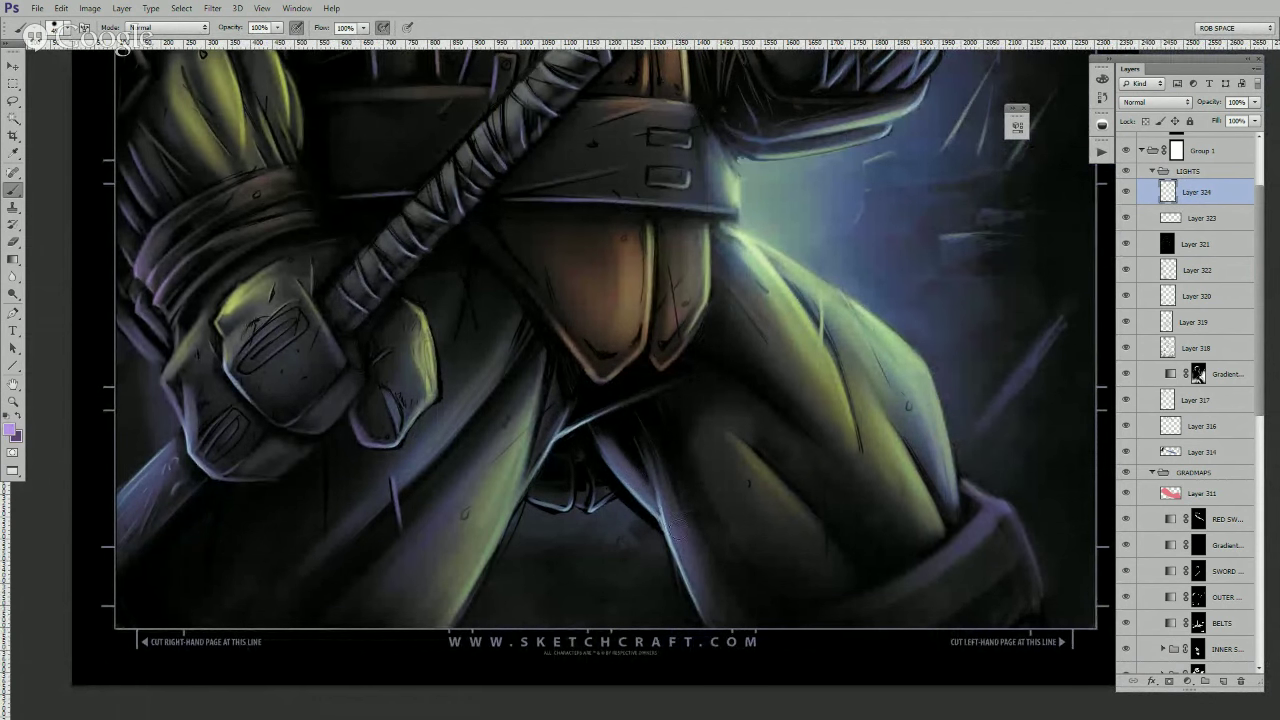
pyautogui.moveTo(847, 572); pyautogui.dragTo(717, 564)
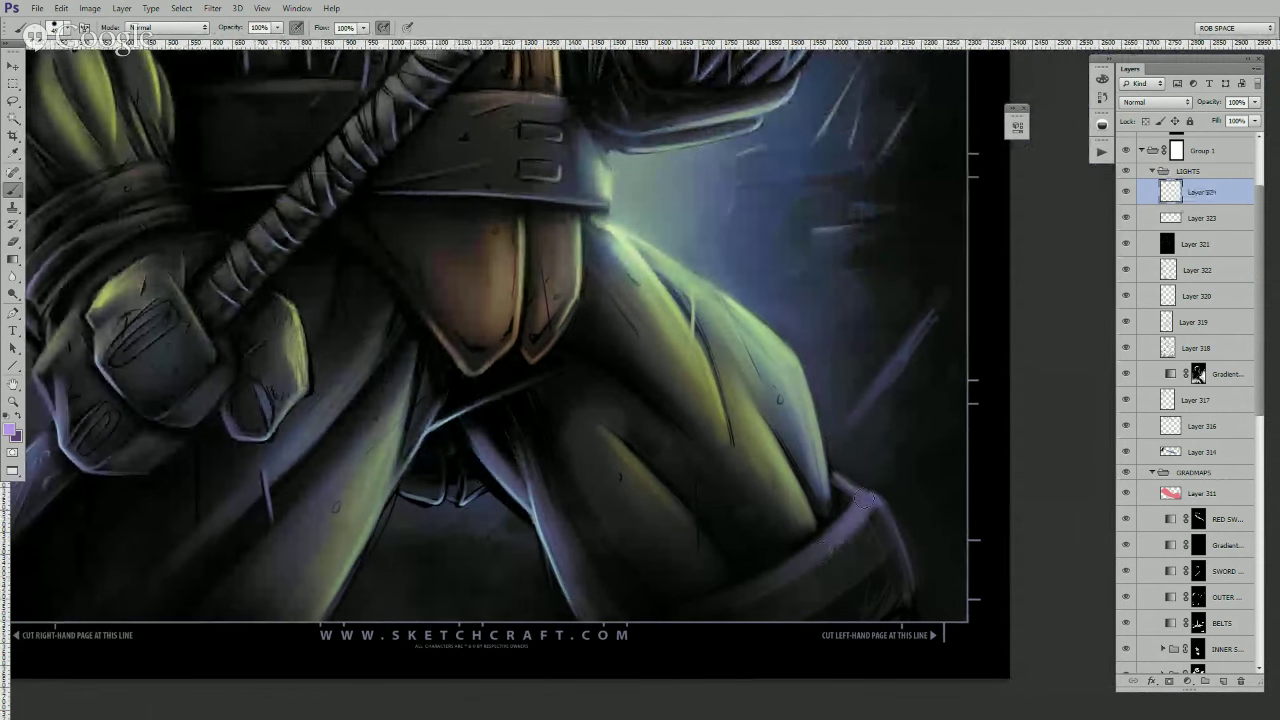
# - Switch to the muted purple and paint along the edges of the mask's hanging tails below the jaw
pyautogui.moveTo(886, 409)
pyautogui.mouseDown()
pyautogui.moveTo(814, 423)
pyautogui.moveTo(894, 638)
pyautogui.moveTo(952, 718)
pyautogui.mouseUp()
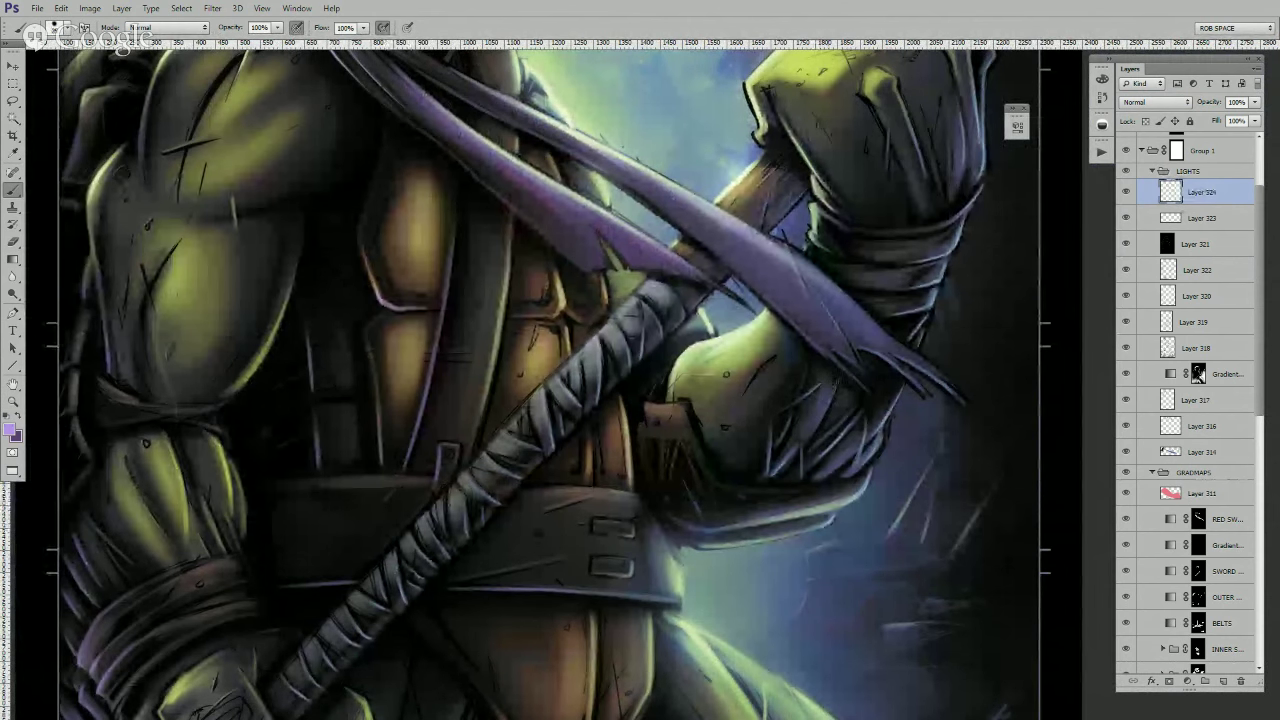
pyautogui.press('e')
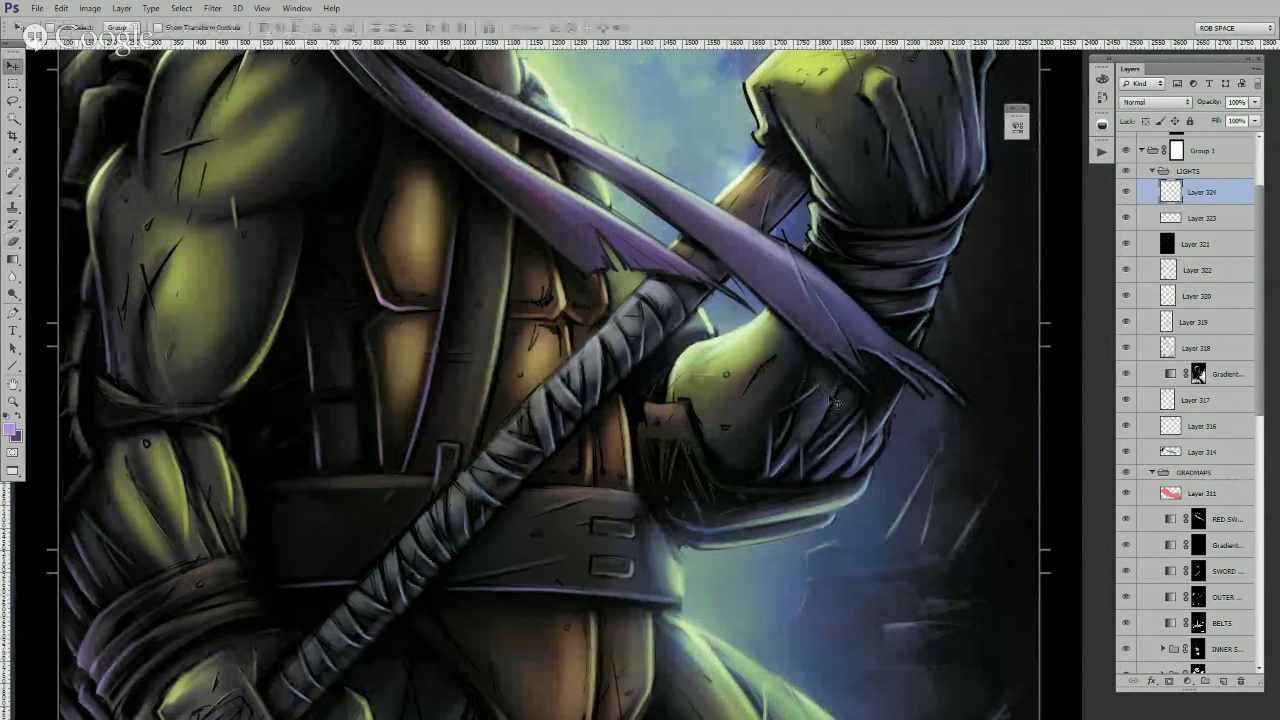
pyautogui.press('b')
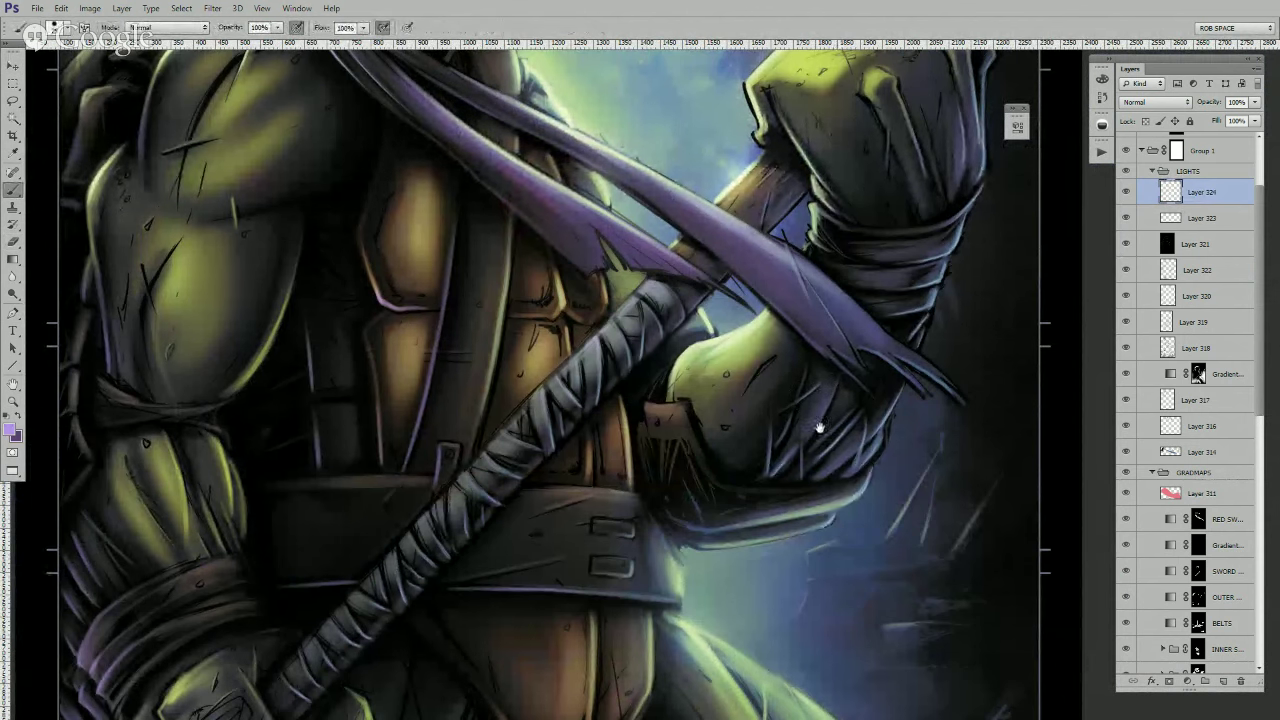
pyautogui.moveTo(868, 384); pyautogui.dragTo(830, 426)
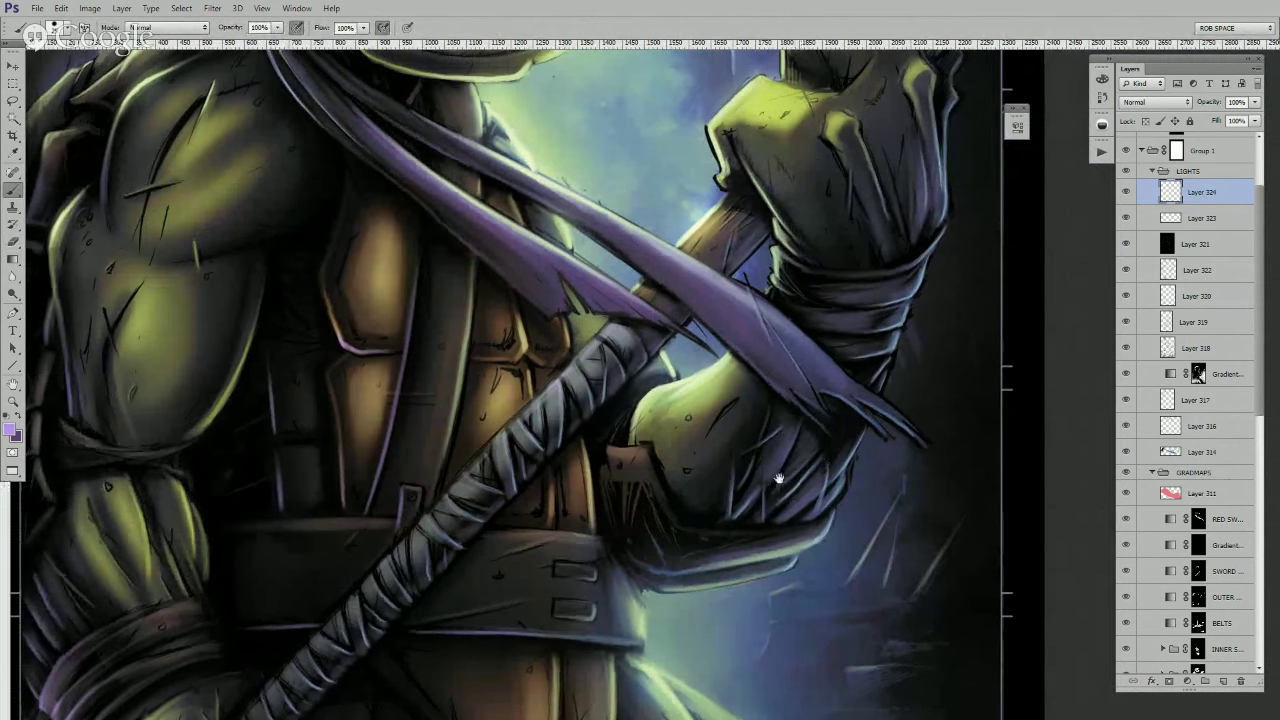
pyautogui.moveTo(890, 321); pyautogui.dragTo(836, 436)
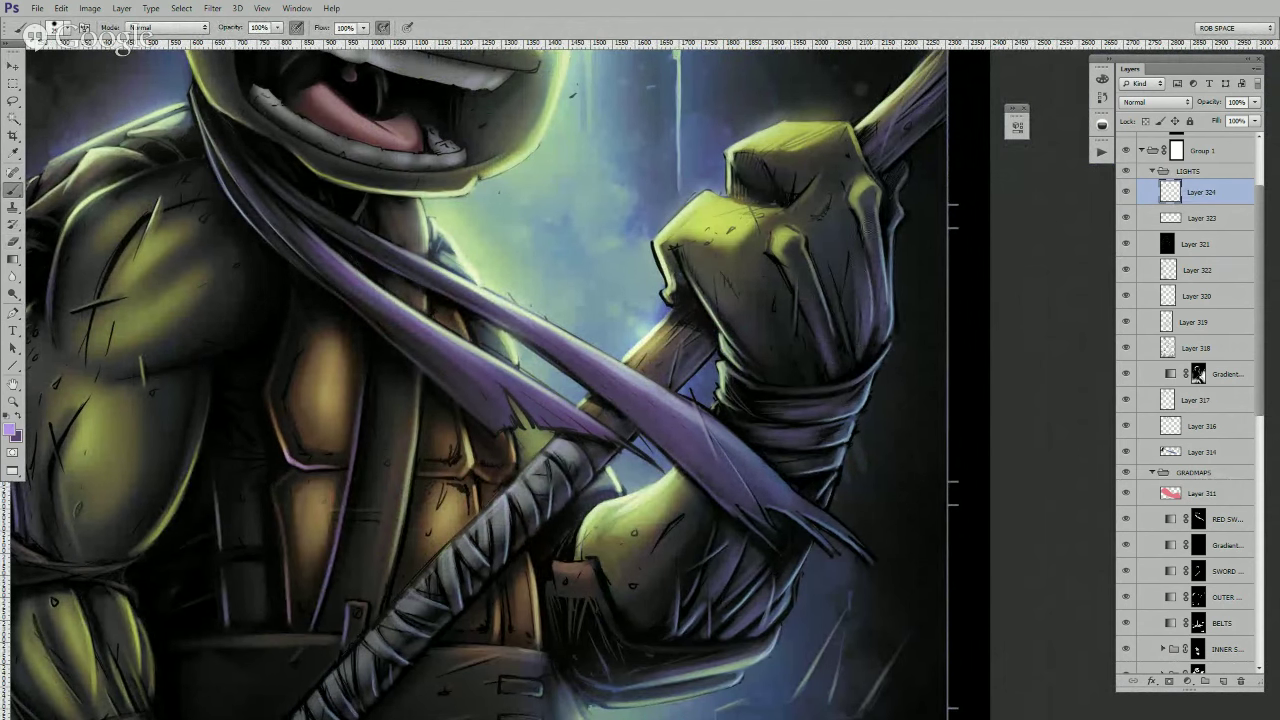
pyautogui.moveTo(809, 306); pyautogui.dragTo(761, 454)
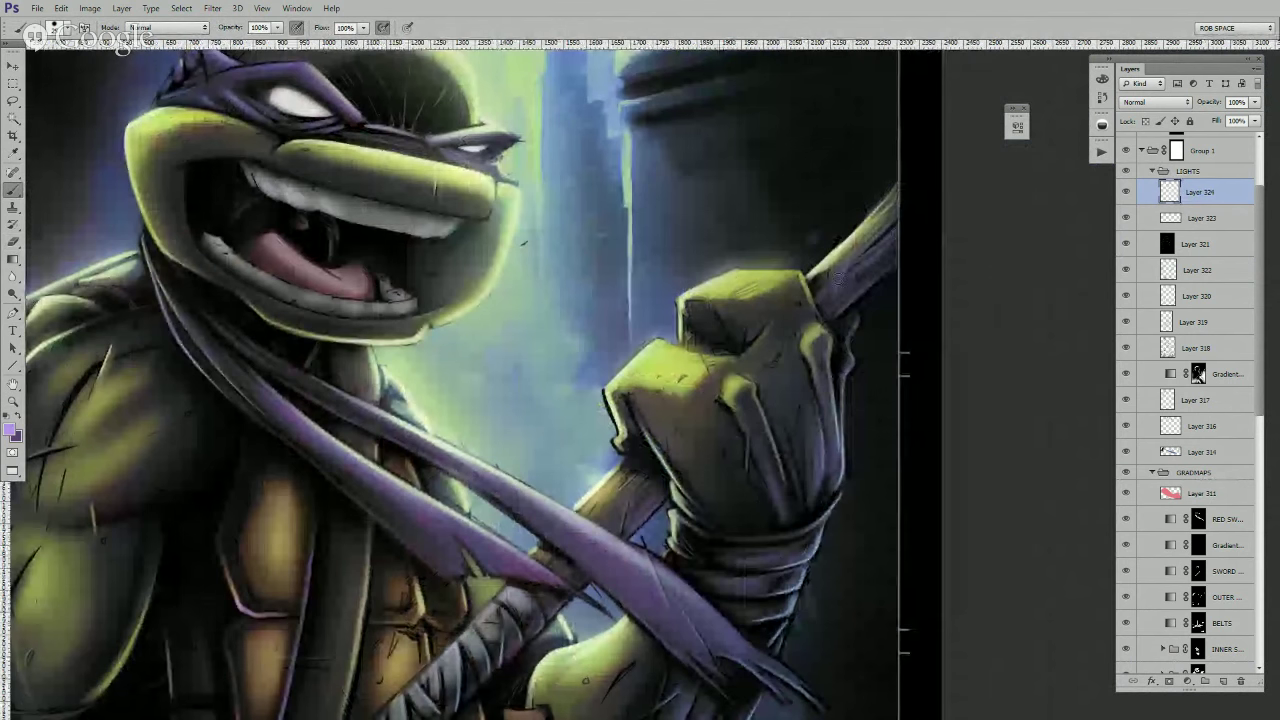
pyautogui.moveTo(375, 313); pyautogui.dragTo(566, 372)
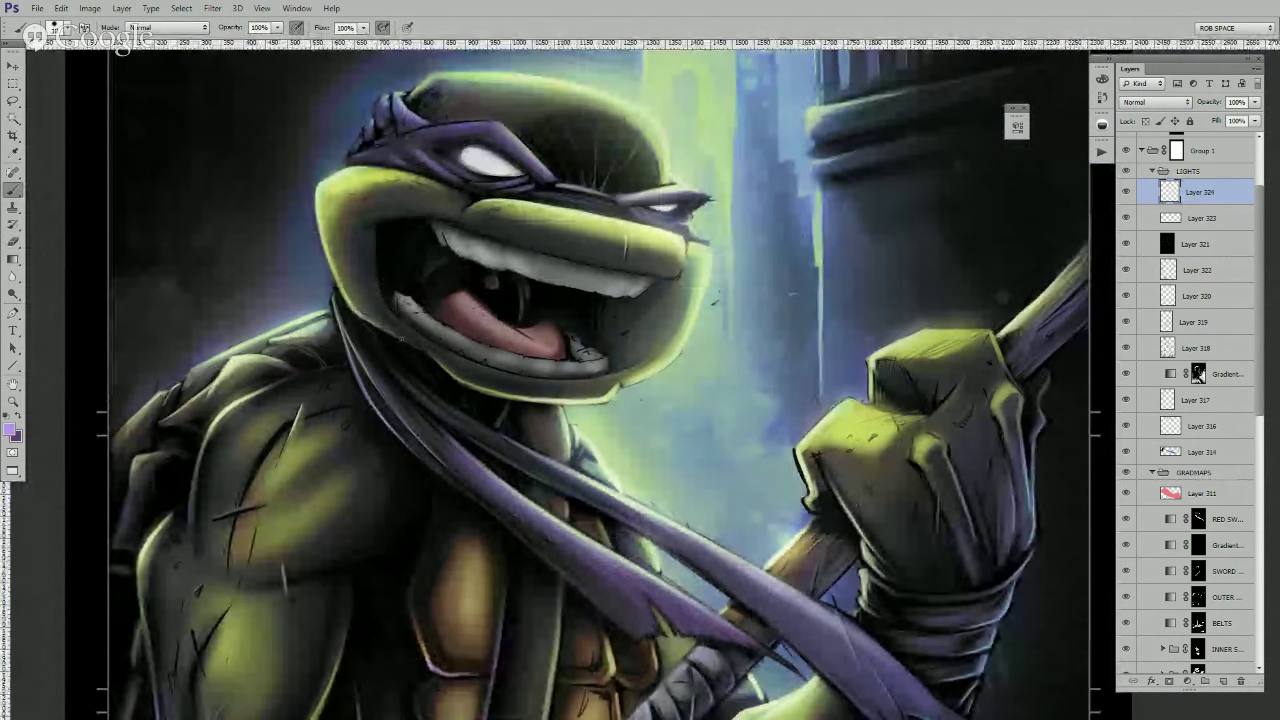
pyautogui.keyDown('alt'); pyautogui.click(380, 325); pyautogui.keyUp('alt')
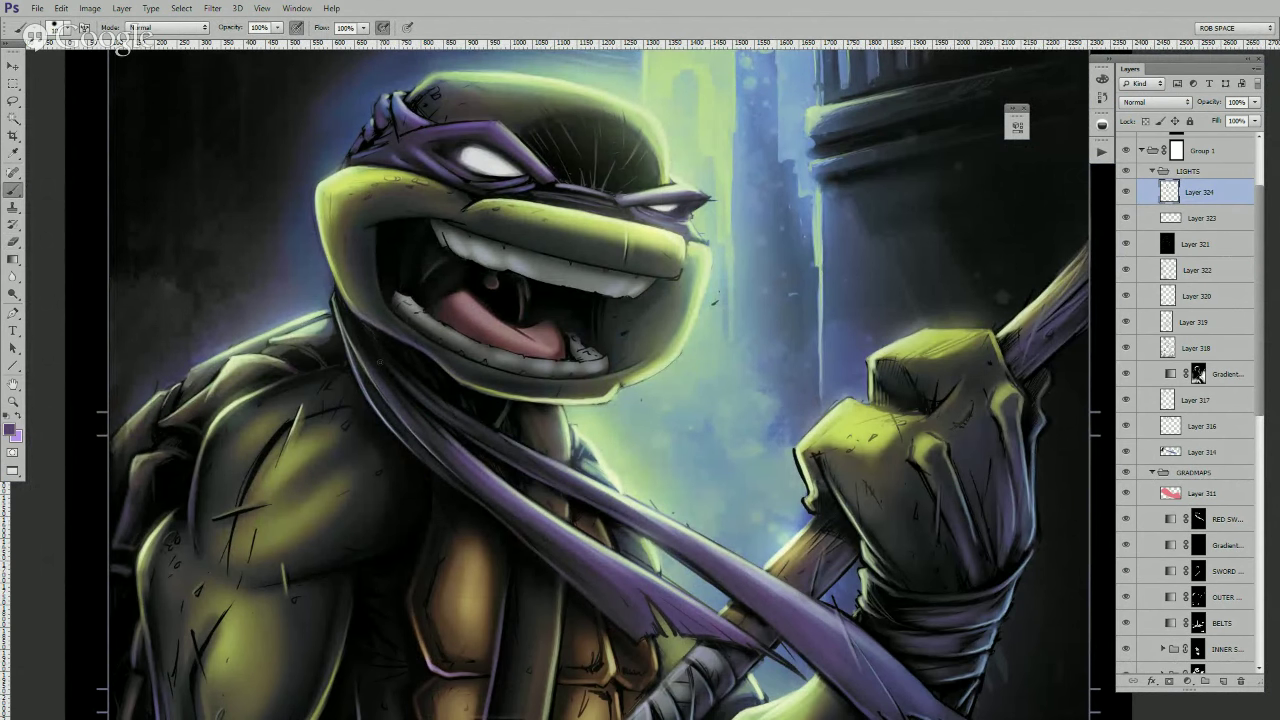
pyautogui.moveTo(460, 430)
pyautogui.mouseDown()
pyautogui.moveTo(513, 457)
pyautogui.moveTo(487, 501)
pyautogui.mouseUp()
pyautogui.moveTo(418, 457); pyautogui.dragTo(409, 451)
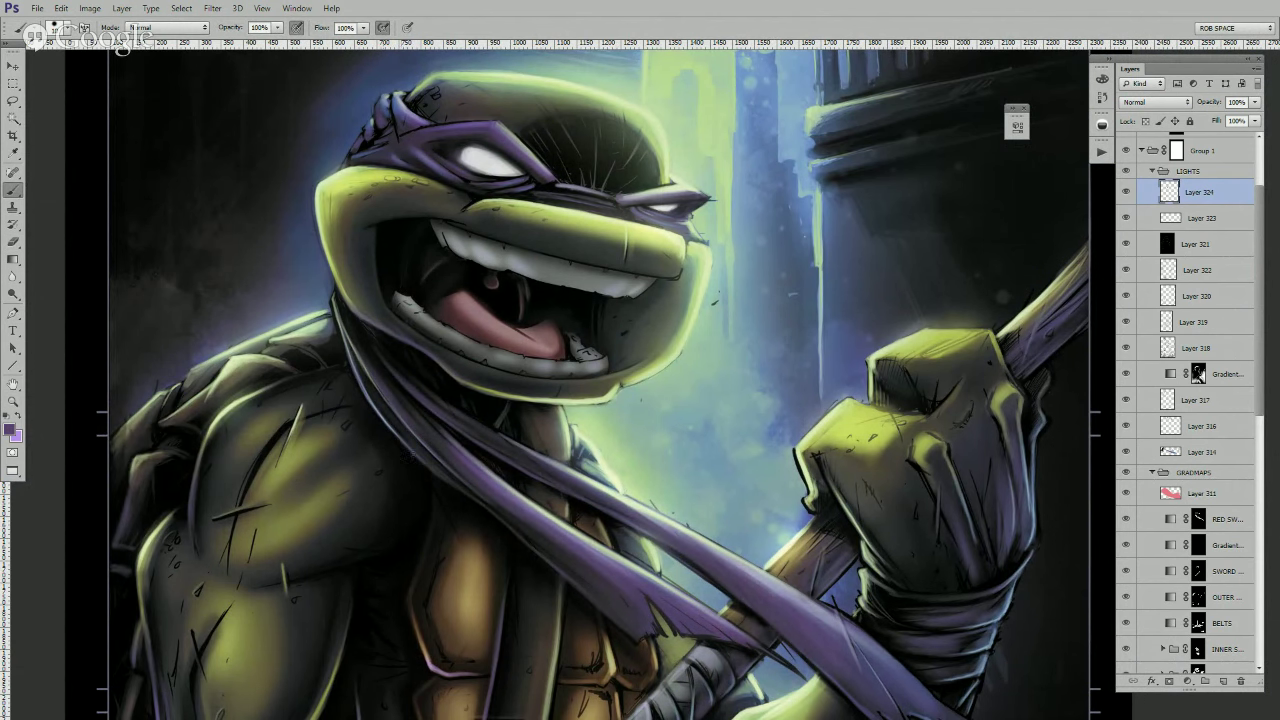
pyautogui.moveTo(462, 493); pyautogui.dragTo(514, 533)
pyautogui.moveTo(405, 344); pyautogui.dragTo(418, 366)
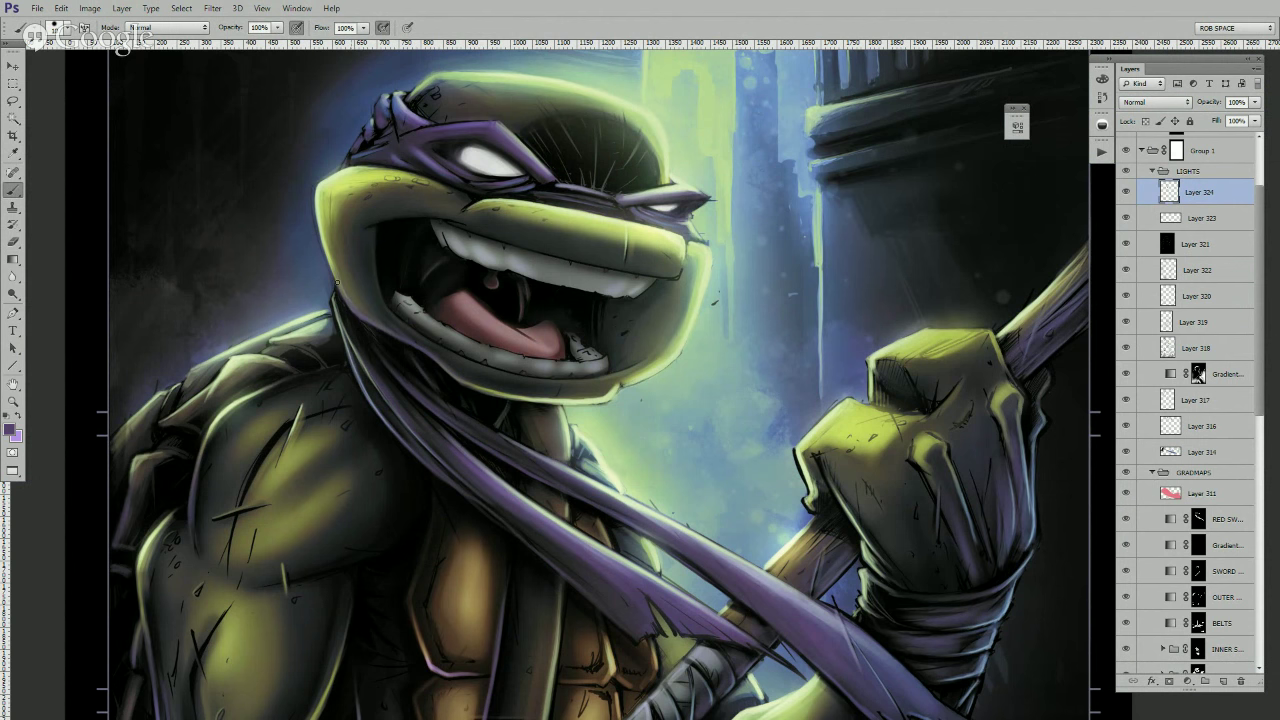
# - Paint a purple rim along the back and lower edge of the jaw, changing from the muted to the light purple
pyautogui.moveTo(332, 264); pyautogui.dragTo(337, 283)
pyautogui.press('x')
pyautogui.moveTo(346, 301); pyautogui.dragTo(364, 317)
pyautogui.moveTo(440, 362); pyautogui.dragTo(472, 385)
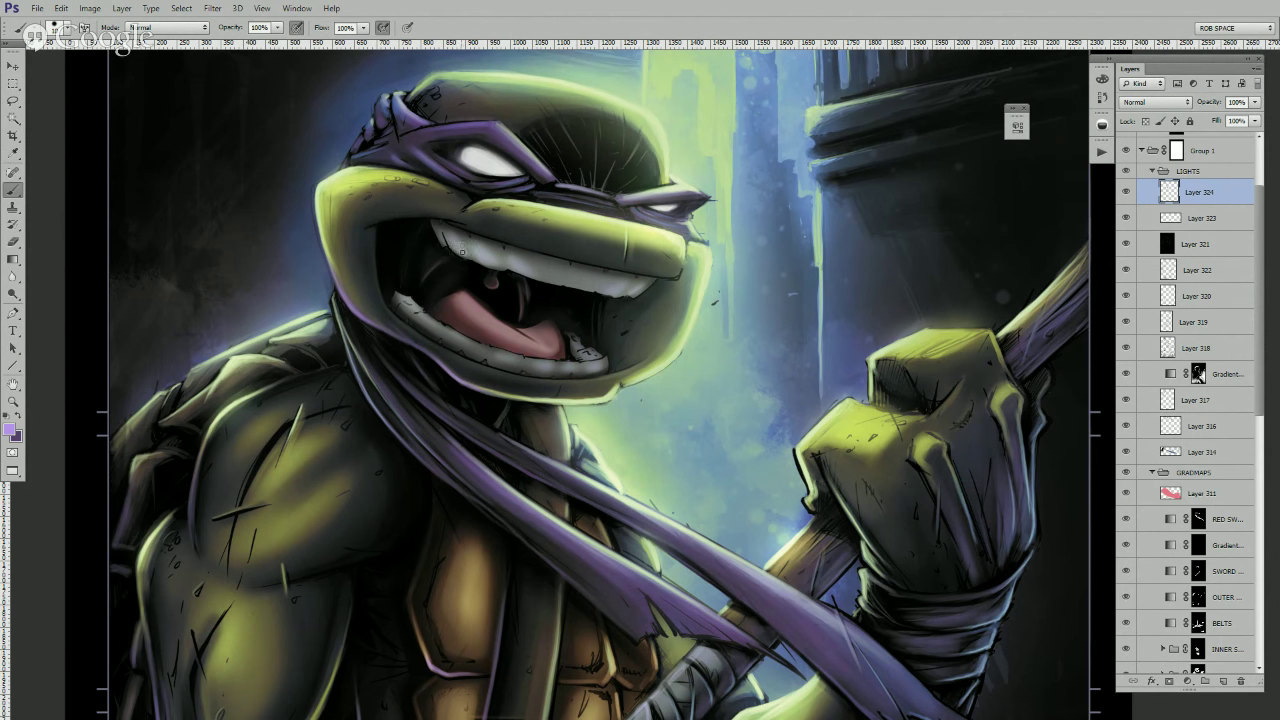
# - Examine the whole figure at a smaller scale to judge the overall lighting, and return to the head
pyautogui.press('z')
pyautogui.click(514, 222)
pyautogui.keyDown('alt'); pyautogui.click(518, 232); pyautogui.keyUp('alt')
pyautogui.keyDown('alt'); pyautogui.click(519, 234); pyautogui.keyUp('alt')
pyautogui.keyDown('alt'); pyautogui.click(521, 237); pyautogui.keyUp('alt')
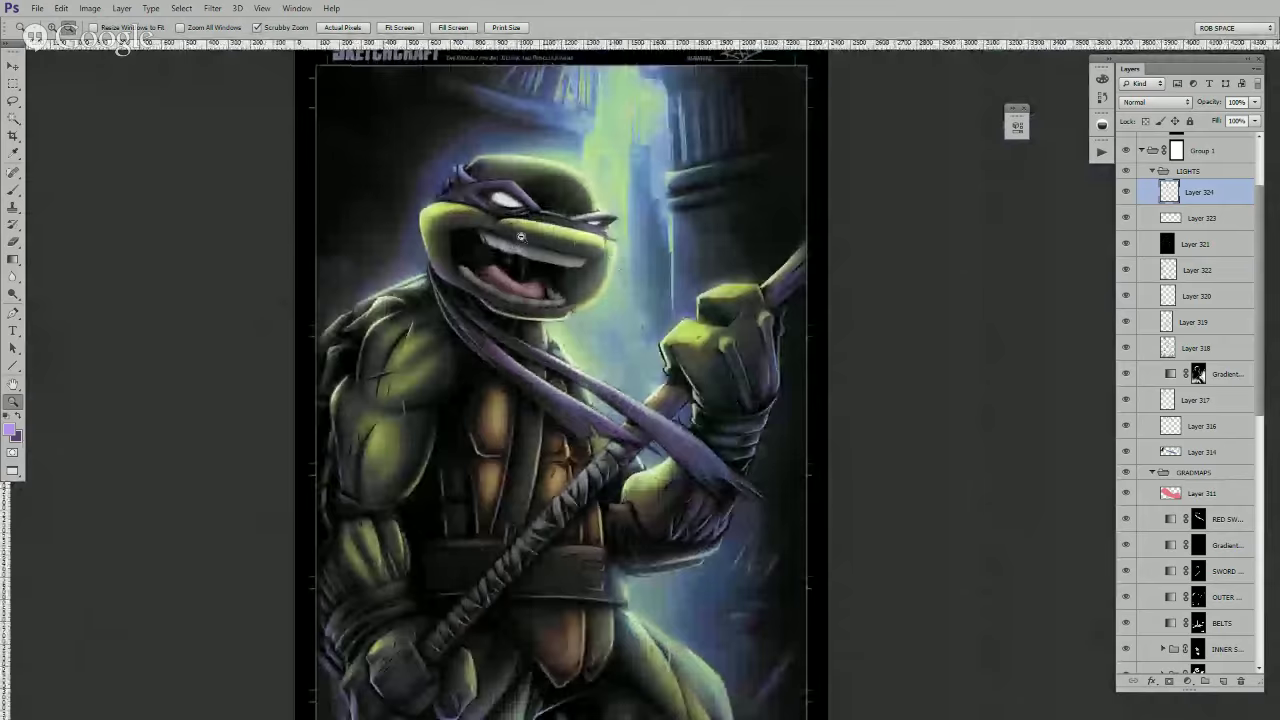
pyautogui.keyDown('alt'); pyautogui.click(521, 237); pyautogui.keyUp('alt')
pyautogui.click(504, 234)
pyautogui.click(503, 235)
pyautogui.click(502, 235)
# - Refine the jaw's rim highlight with both purples and add light purple along the mask's lower edge above the cheek
pyautogui.press('b')
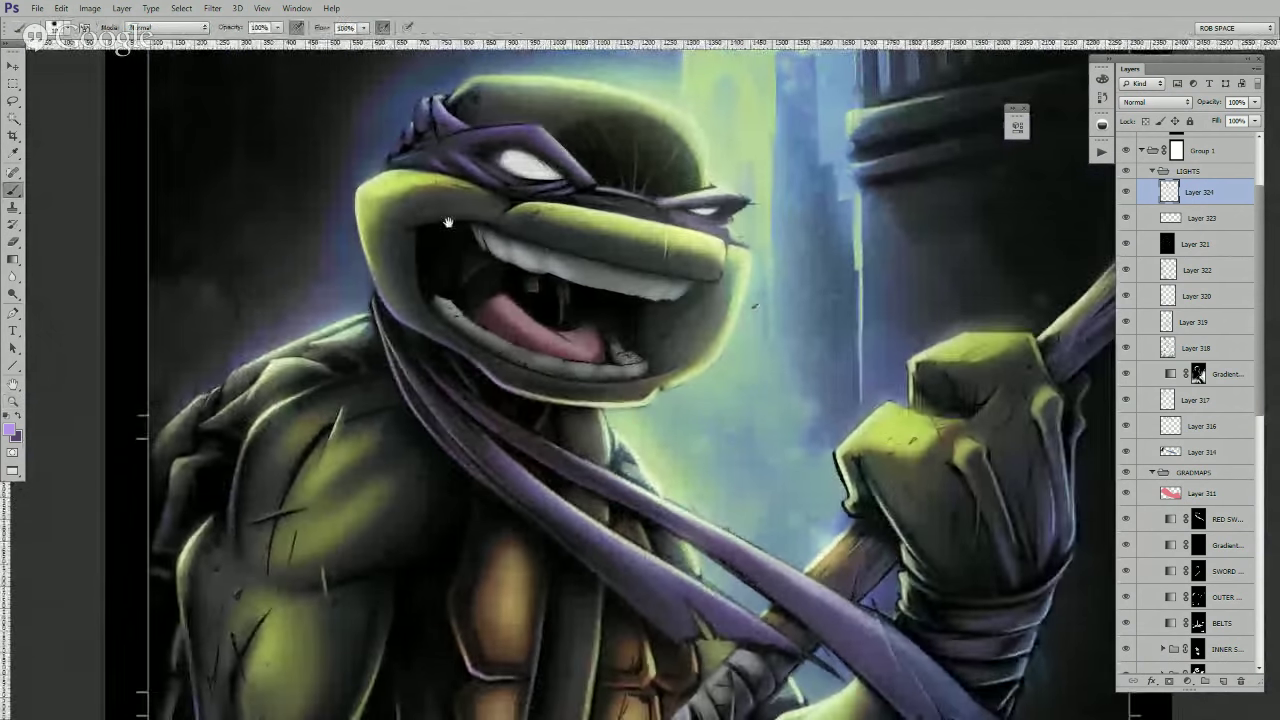
pyautogui.moveTo(448, 222); pyautogui.dragTo(523, 277)
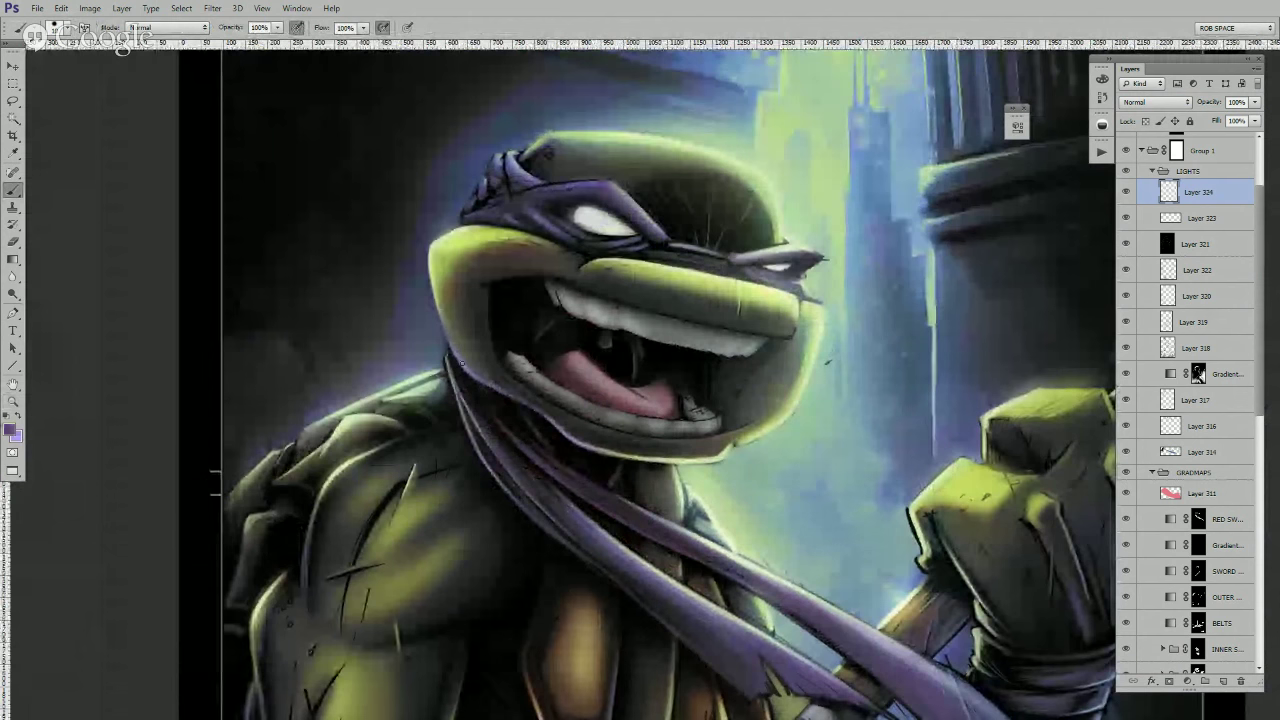
pyautogui.press('x')
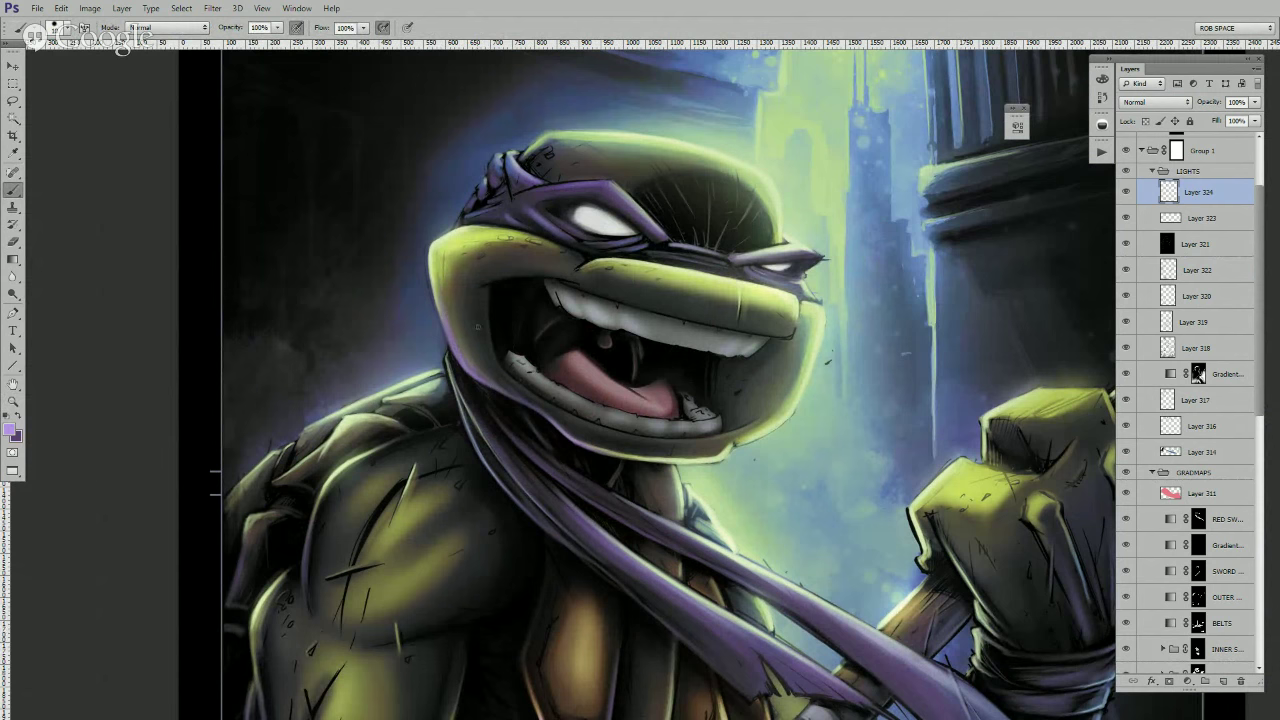
pyautogui.moveTo(649, 287); pyautogui.dragTo(756, 362)
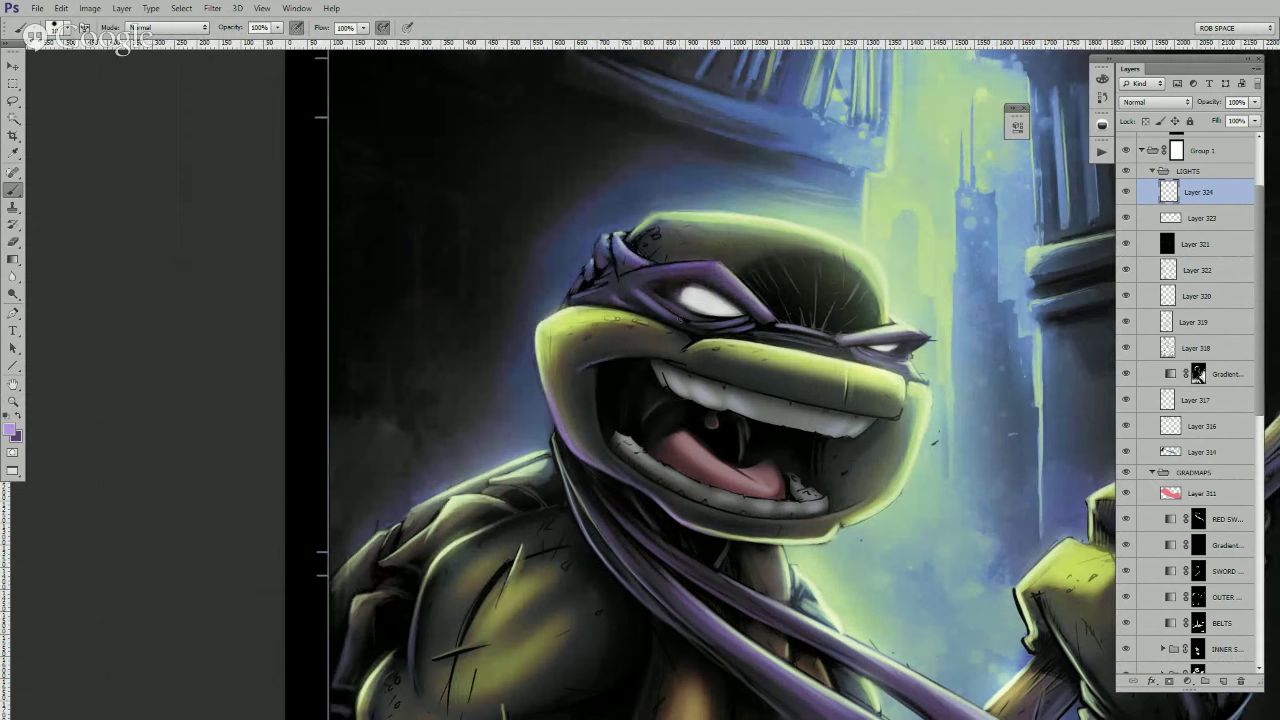
pyautogui.moveTo(711, 330); pyautogui.dragTo(640, 345)
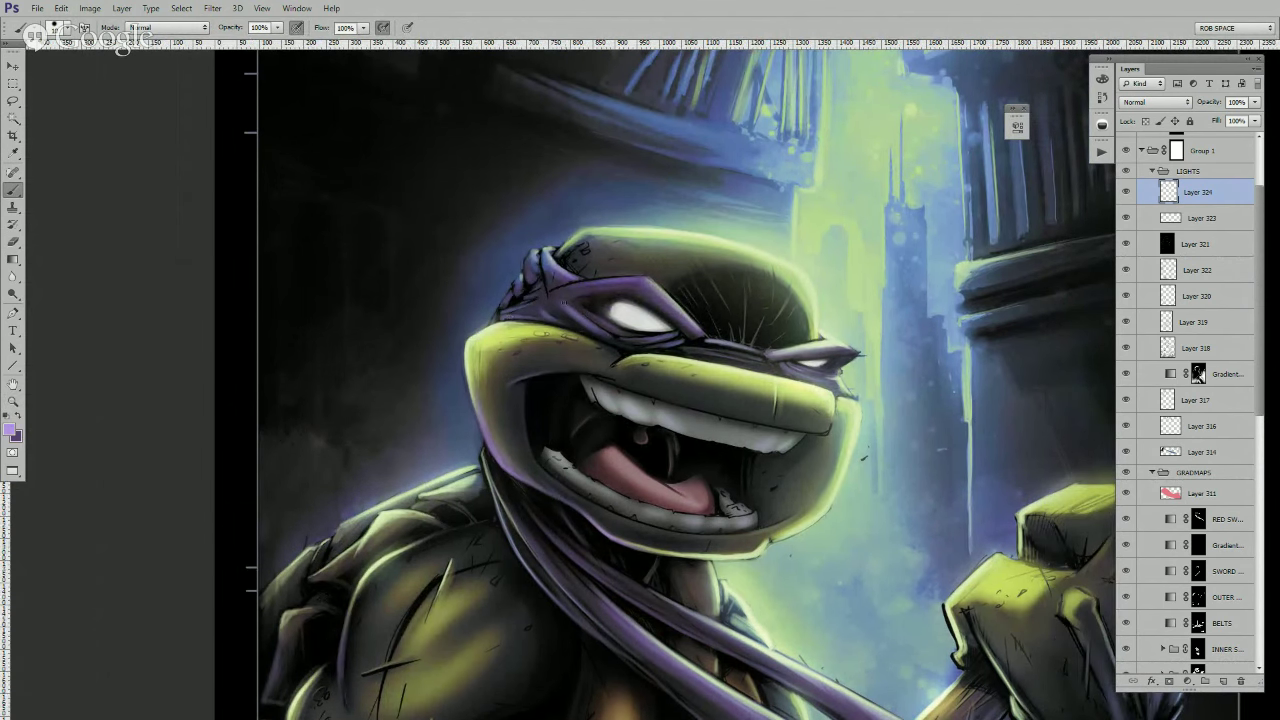
pyautogui.moveTo(547, 313); pyautogui.dragTo(600, 340)
pyautogui.moveTo(705, 305); pyautogui.dragTo(822, 381)
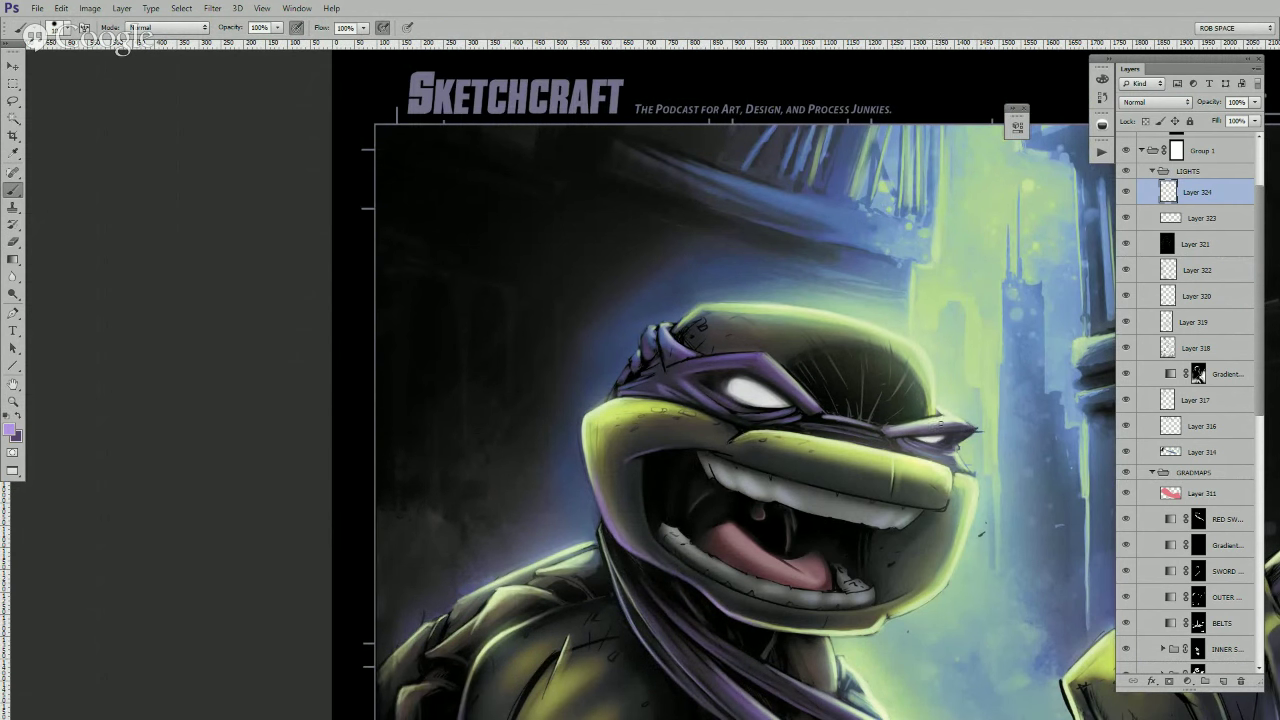
# - Examine the rim highlights down the shoulder, the lowered arm, the gripping fist and the legs
pyautogui.moveTo(674, 562); pyautogui.dragTo(563, 334)
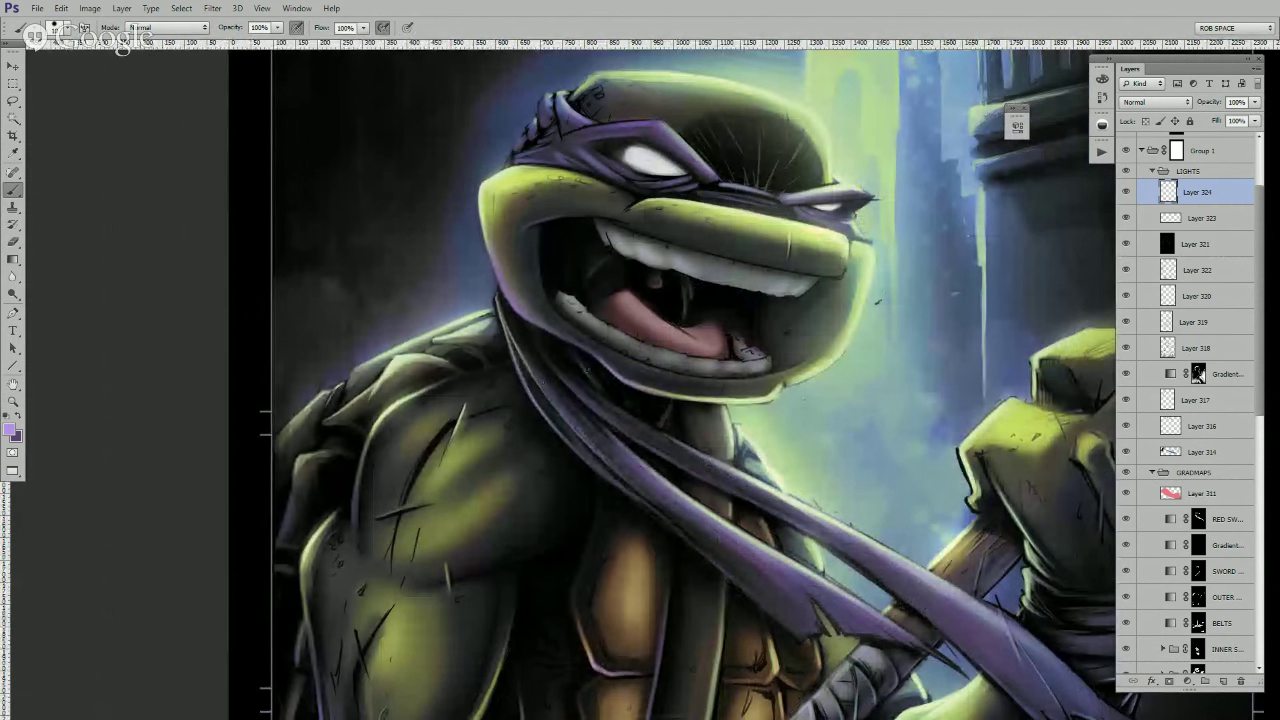
pyautogui.moveTo(625, 444); pyautogui.dragTo(663, 358)
pyautogui.moveTo(414, 441); pyautogui.dragTo(451, 361)
pyautogui.press('x')
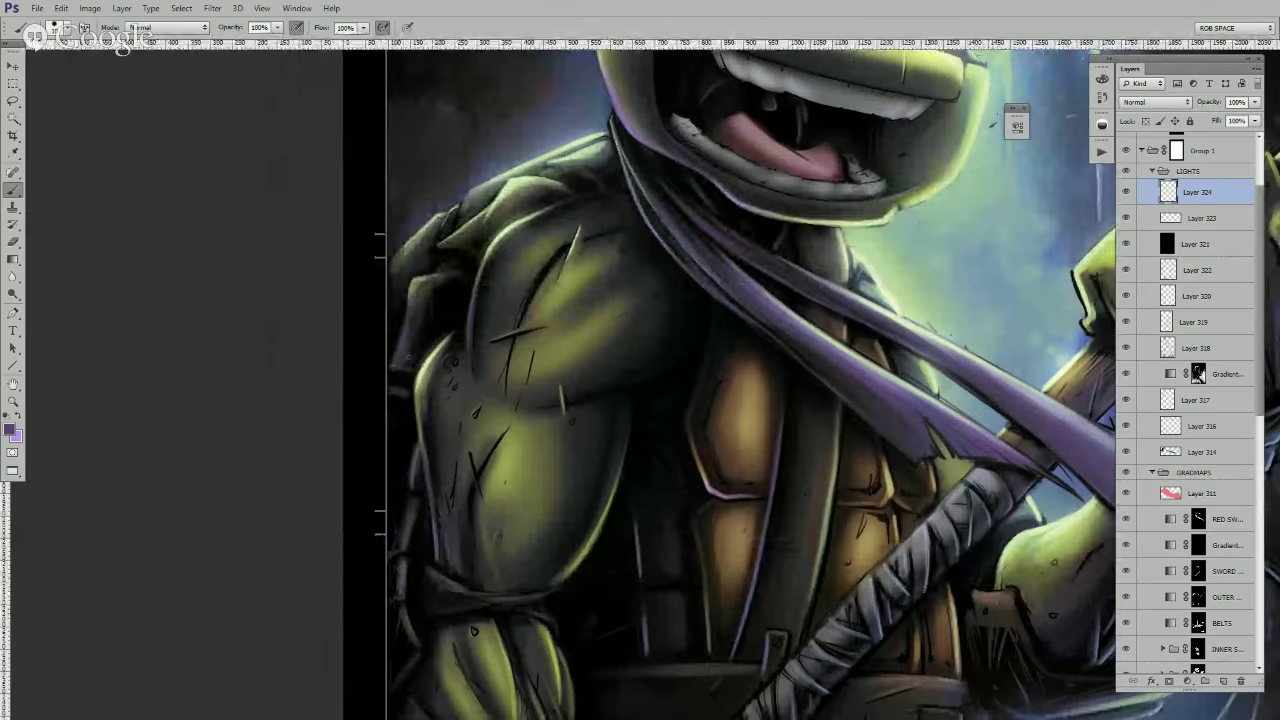
pyautogui.press('x')
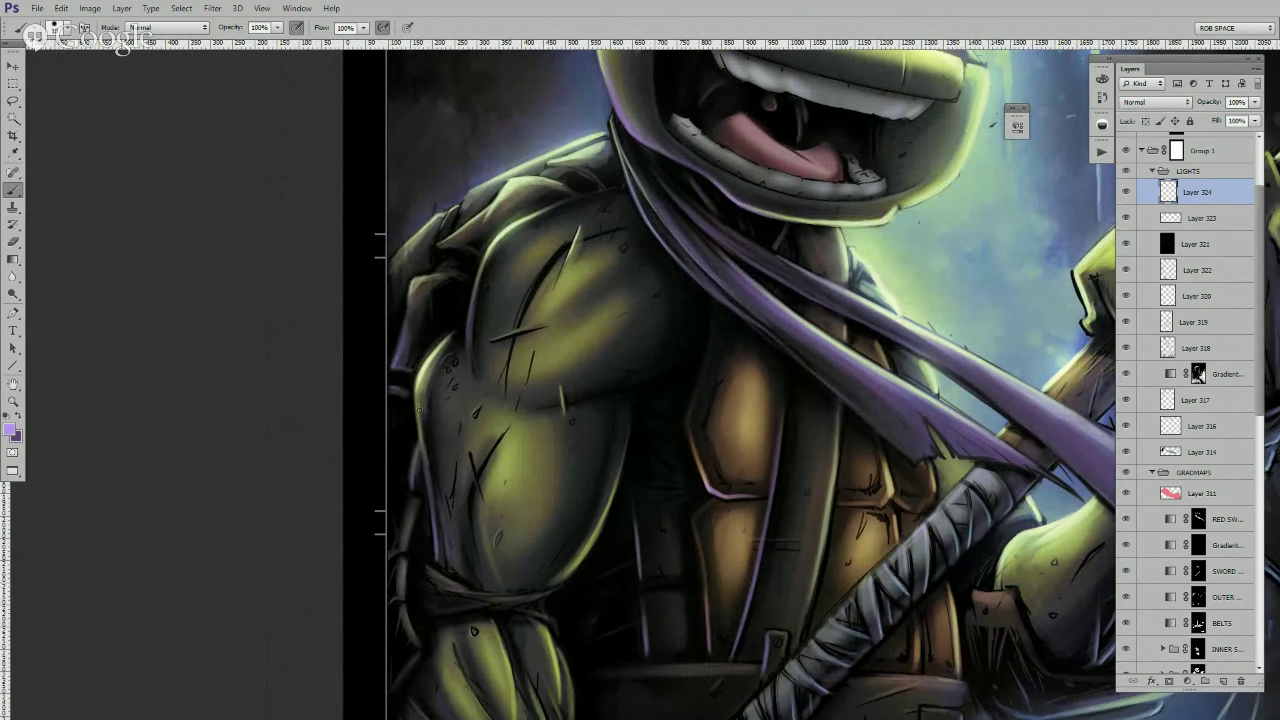
pyautogui.moveTo(422, 459); pyautogui.dragTo(430, 319)
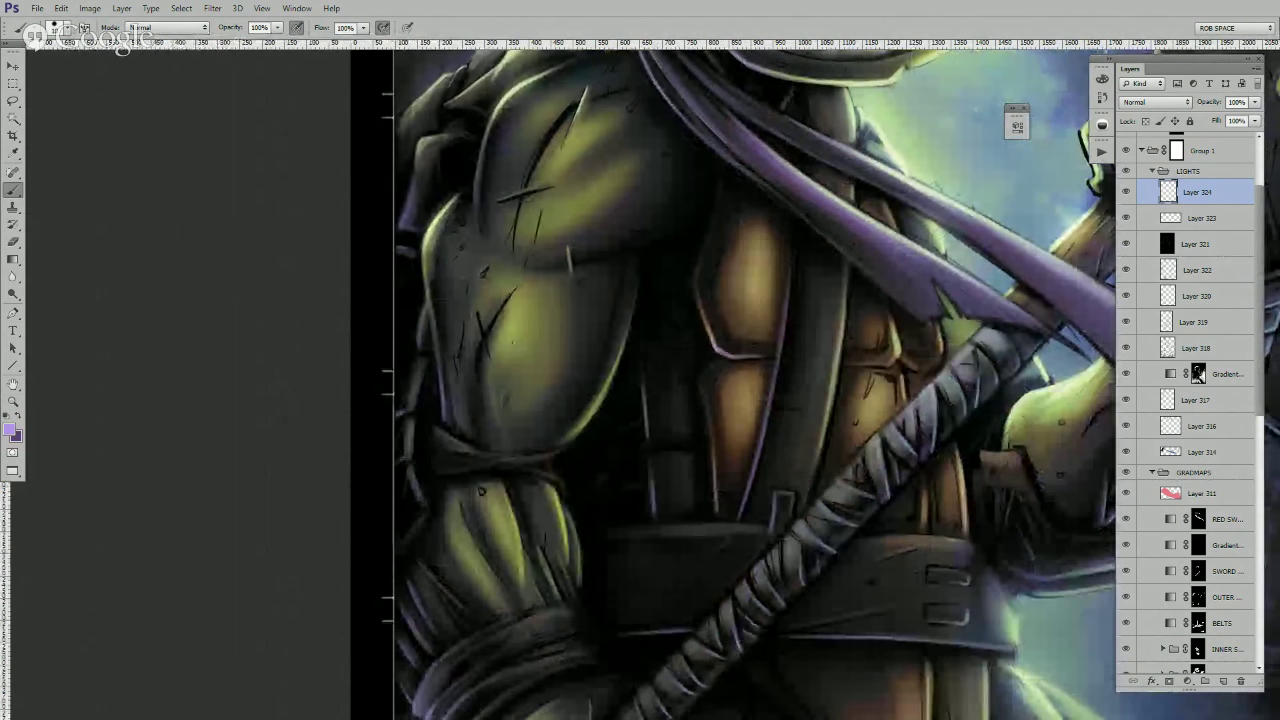
pyautogui.moveTo(410, 496); pyautogui.dragTo(495, 371)
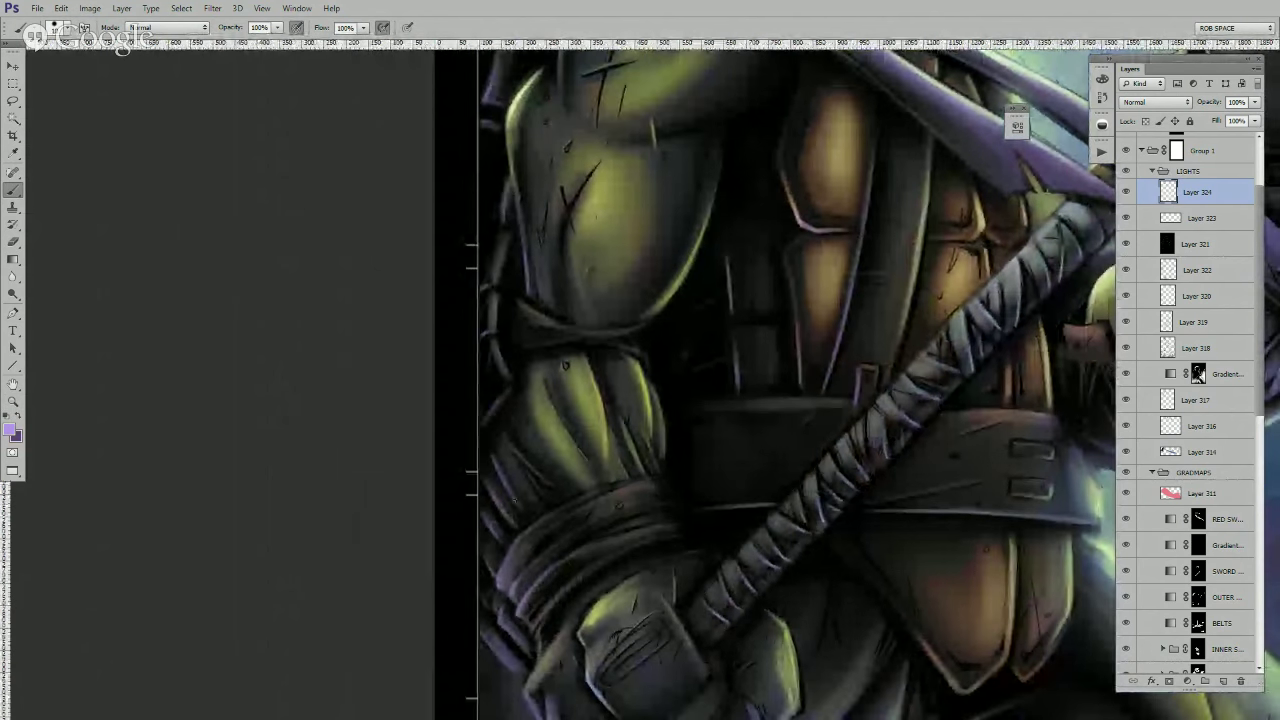
pyautogui.moveTo(576, 514); pyautogui.dragTo(563, 431)
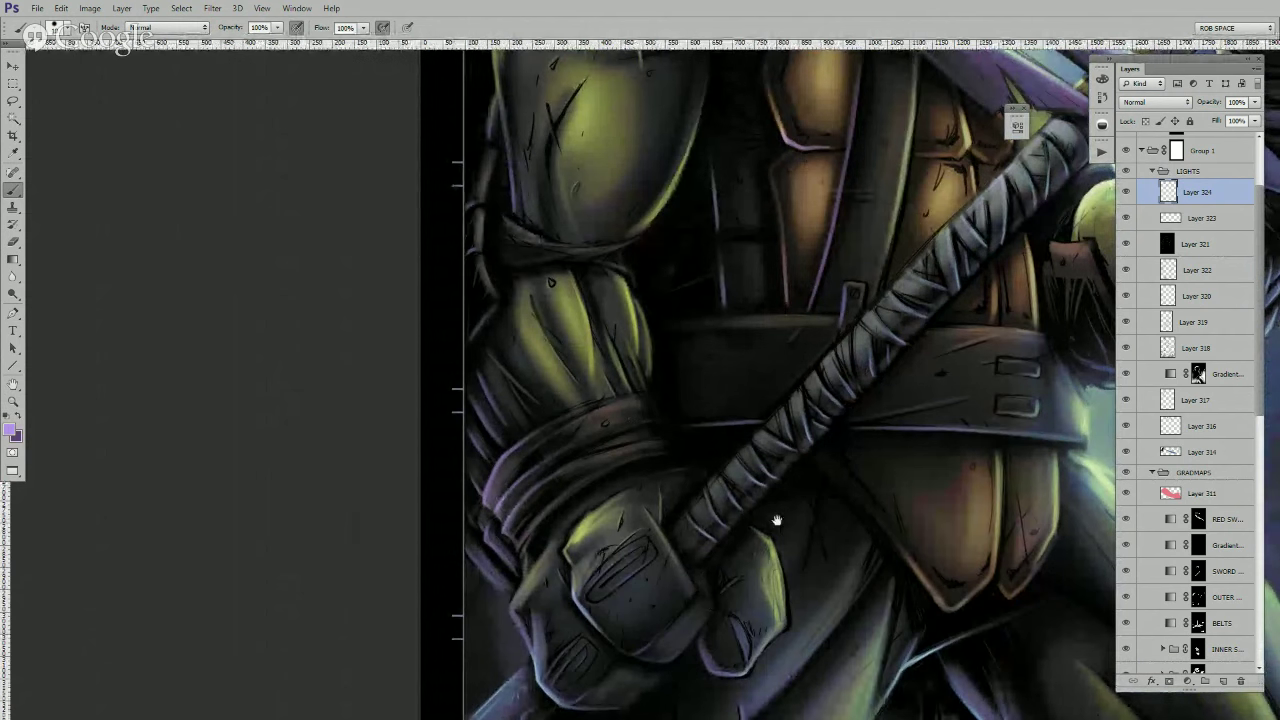
pyautogui.moveTo(776, 520); pyautogui.dragTo(690, 414)
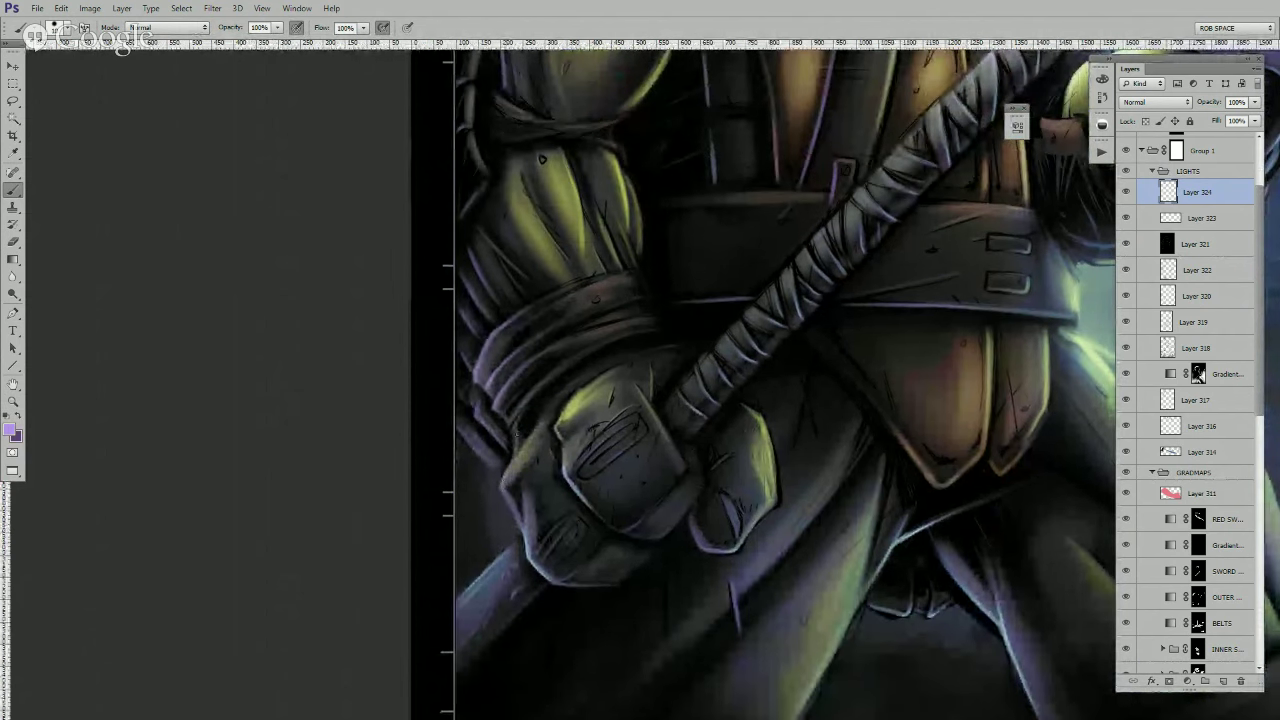
pyautogui.moveTo(516, 568); pyautogui.dragTo(592, 440)
pyautogui.moveTo(671, 496); pyautogui.dragTo(531, 451)
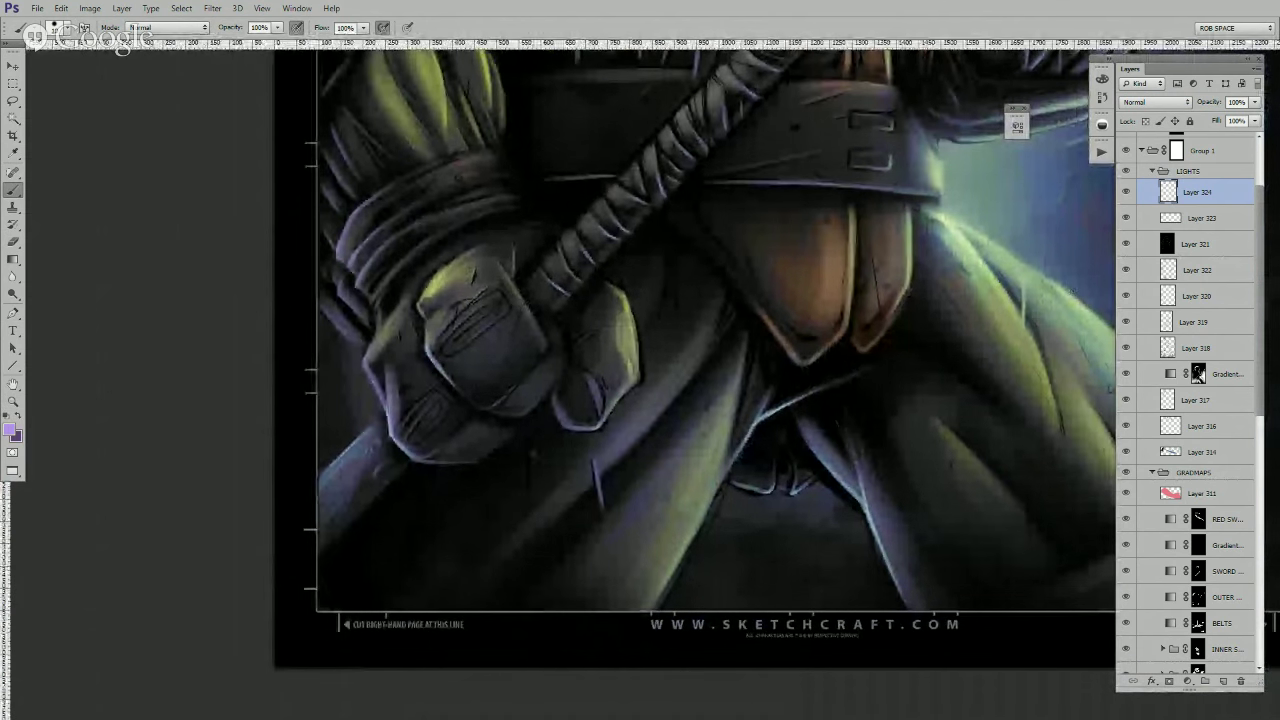
# - Paint a muted purple rim along the lower edges of the orange shell plates below the belt
pyautogui.press('x')
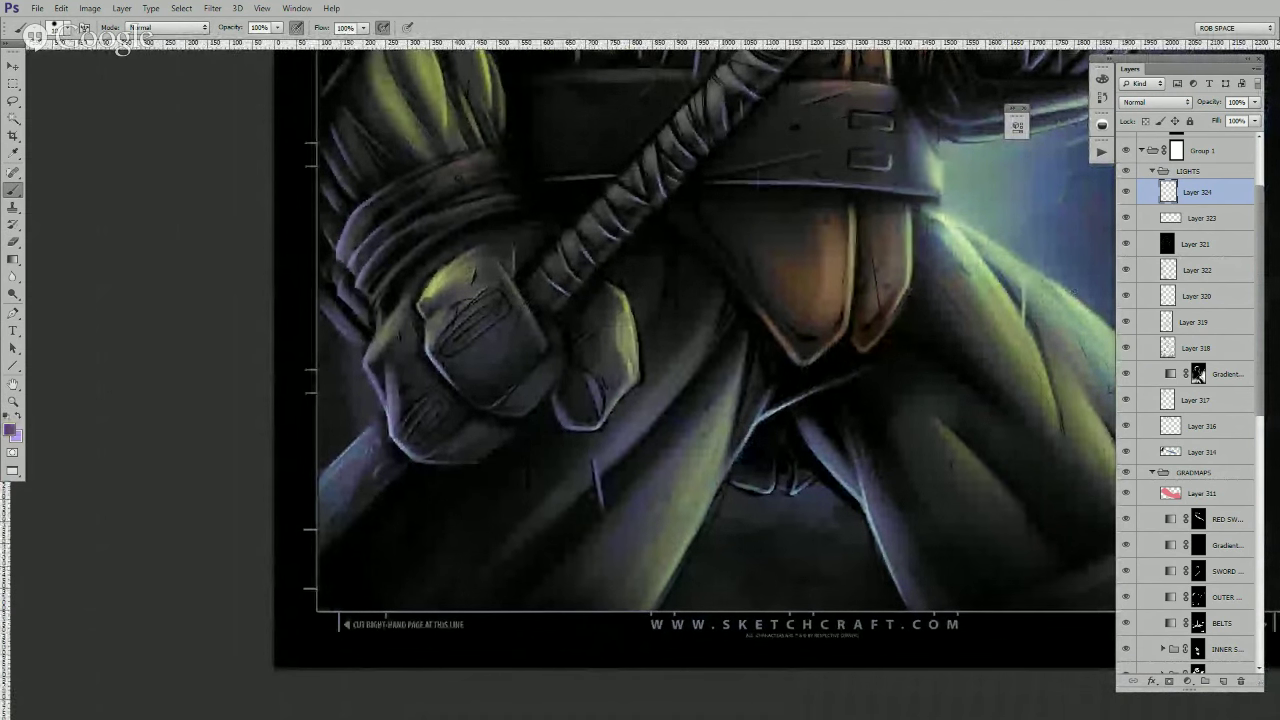
pyautogui.moveTo(703, 449); pyautogui.dragTo(691, 531)
pyautogui.press('x')
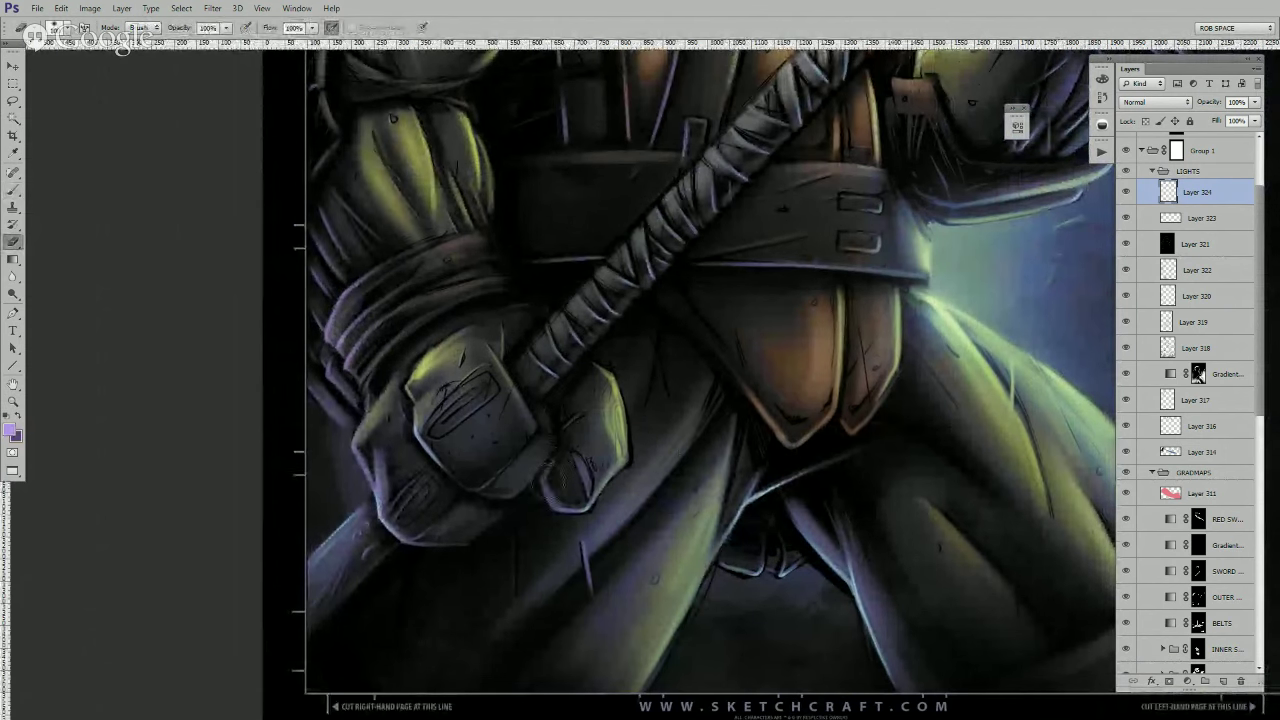
pyautogui.moveTo(845, 546); pyautogui.dragTo(663, 598)
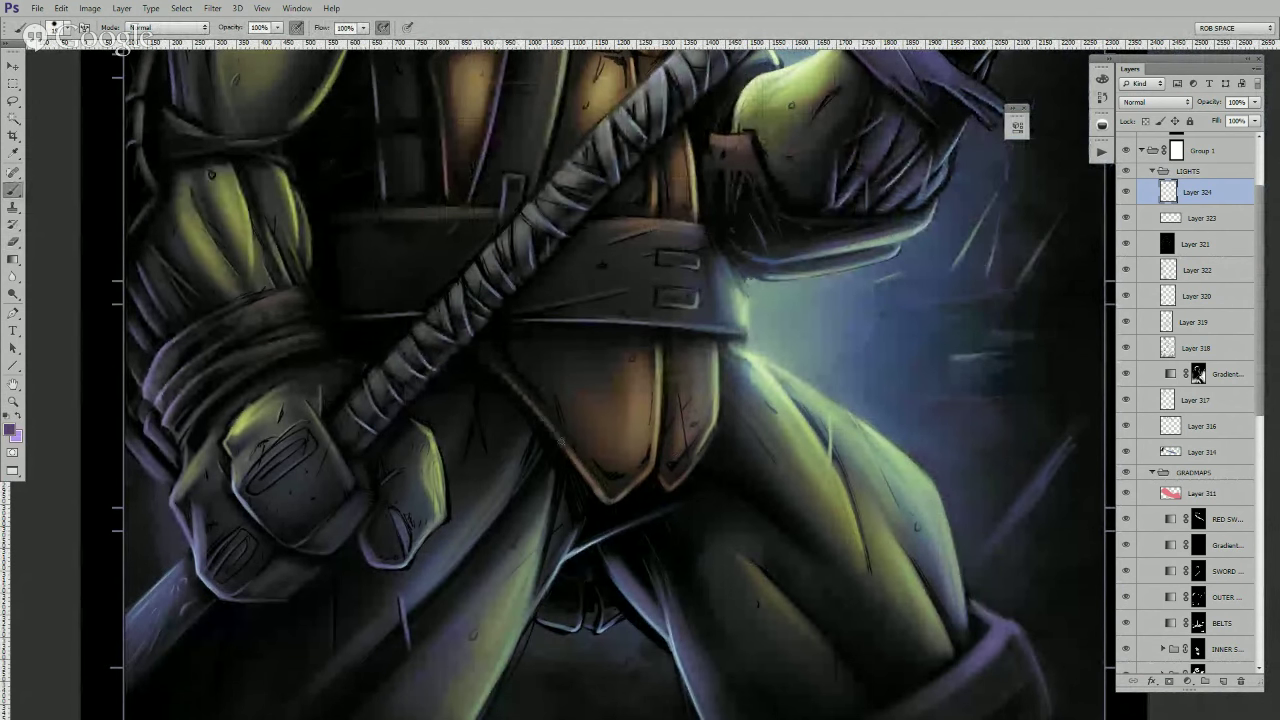
pyautogui.press('x')
pyautogui.press('x')
pyautogui.moveTo(663, 472)
pyautogui.mouseDown()
pyautogui.moveTo(679, 475)
pyautogui.moveTo(670, 494)
pyautogui.mouseUp()
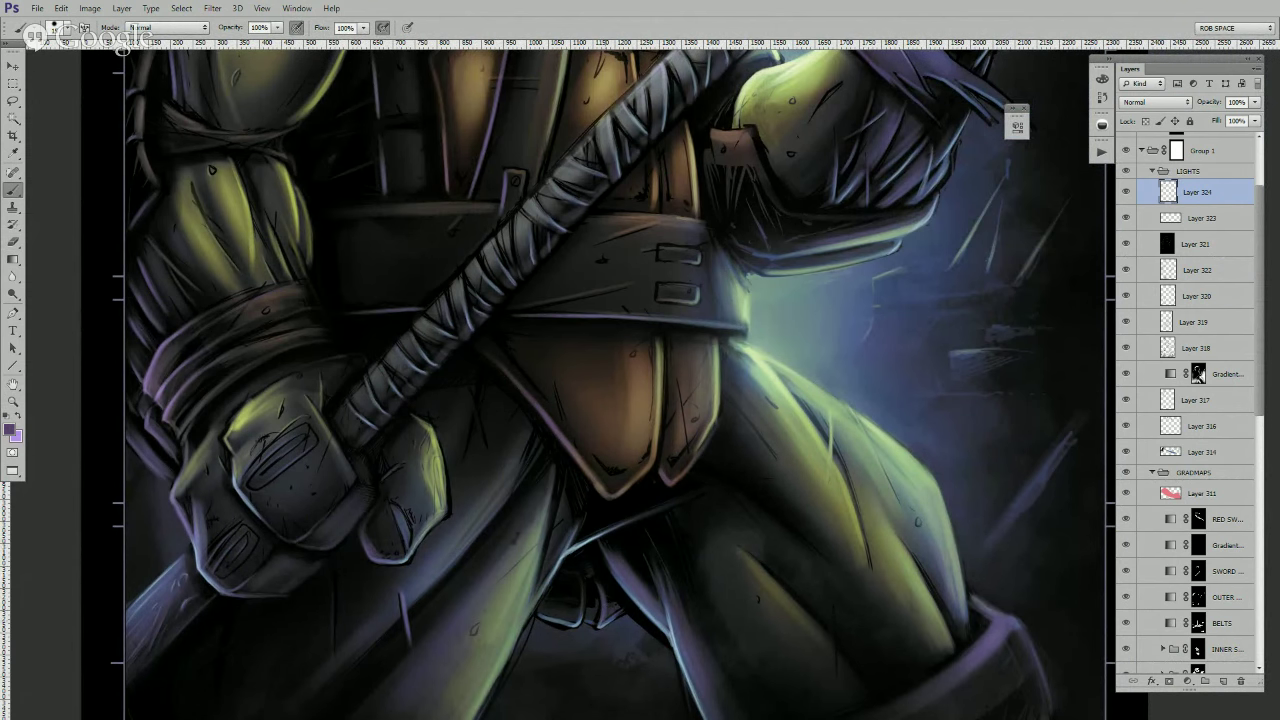
# - Paint muted and light purple rim highlights along the lower edge of the raised arm's elbow guard
pyautogui.moveTo(791, 609); pyautogui.dragTo(737, 554)
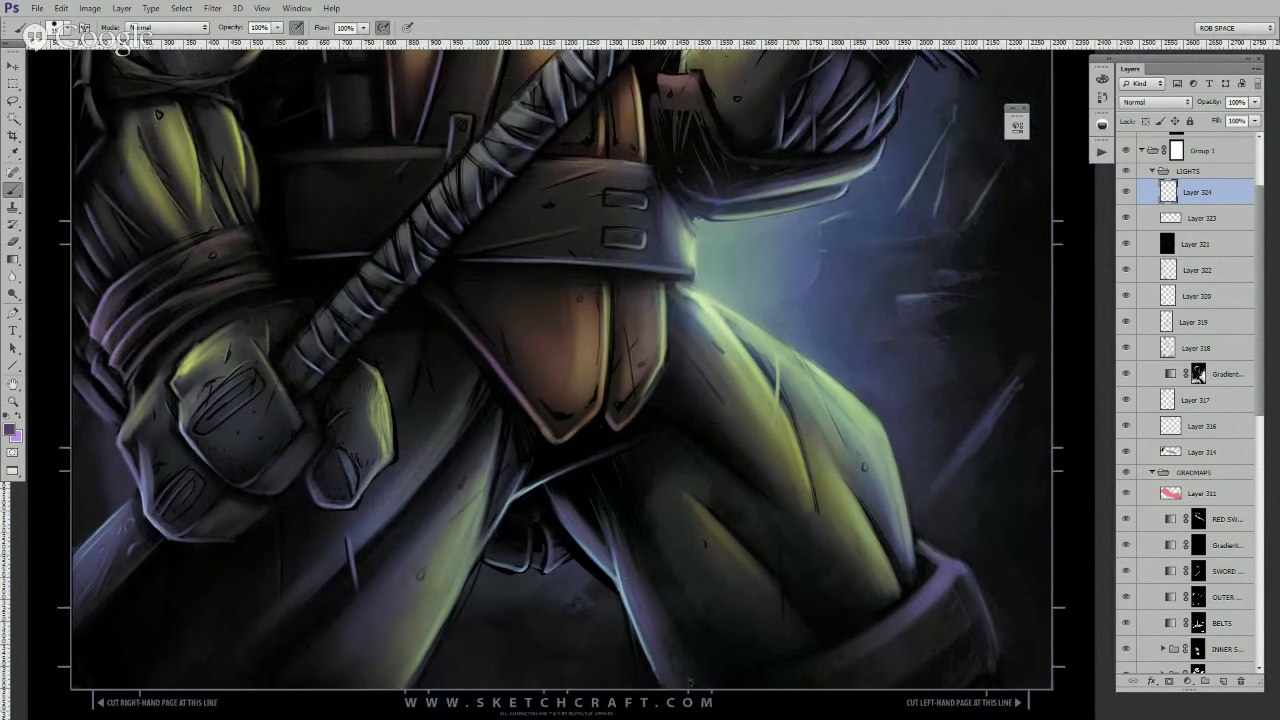
pyautogui.moveTo(948, 522); pyautogui.dragTo(924, 472)
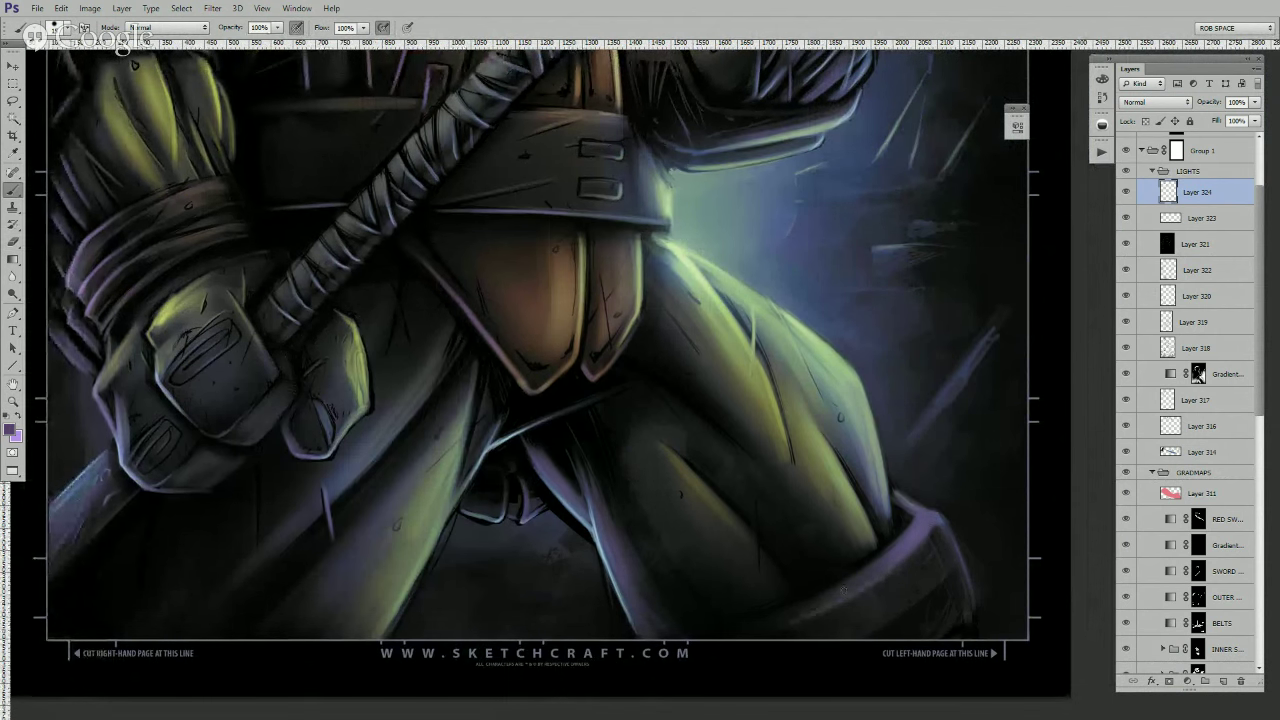
pyautogui.moveTo(980, 416); pyautogui.dragTo(935, 611)
pyautogui.moveTo(740, 369); pyautogui.dragTo(868, 568)
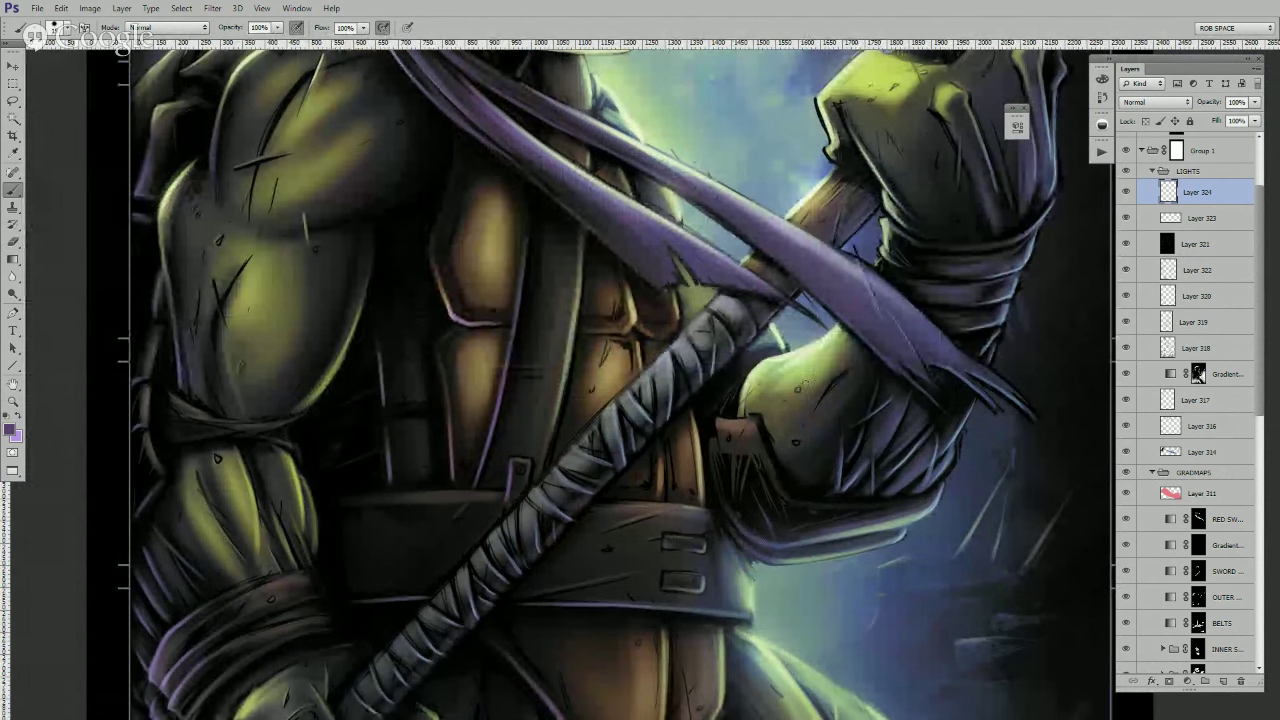
pyautogui.moveTo(934, 492)
pyautogui.mouseDown()
pyautogui.moveTo(834, 504)
pyautogui.moveTo(931, 494)
pyautogui.moveTo(835, 504)
pyautogui.moveTo(774, 484)
pyautogui.moveTo(789, 499)
pyautogui.mouseUp()
pyautogui.press('x')
pyautogui.moveTo(939, 489); pyautogui.dragTo(851, 497)
# - Examine the lighting on the raised arm, fist and mask tails, both close up and with the whole figure in view
pyautogui.moveTo(1012, 452); pyautogui.dragTo(907, 535)
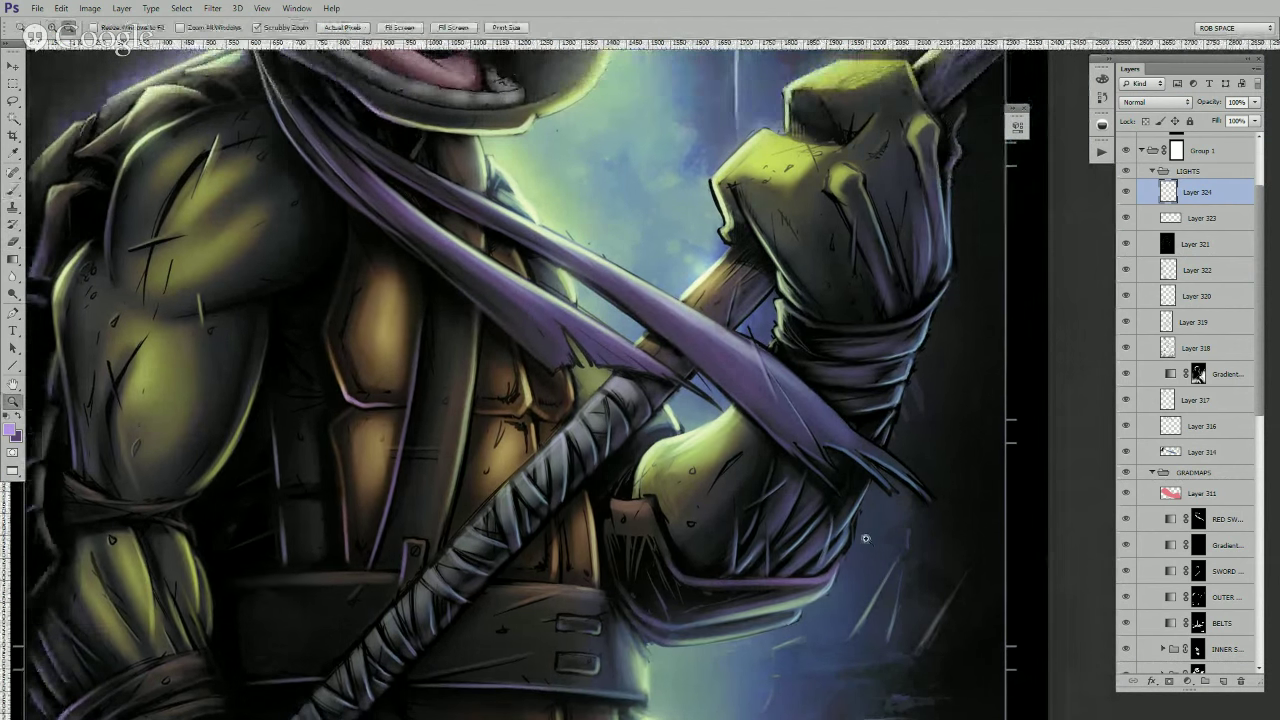
pyautogui.keyDown('alt'); pyautogui.click(866, 537); pyautogui.keyUp('alt')
pyautogui.keyDown('alt'); pyautogui.click(867, 540); pyautogui.keyUp('alt')
pyautogui.keyDown('alt'); pyautogui.click(869, 544); pyautogui.keyUp('alt')
pyautogui.keyDown('ctrl'); pyautogui.click(869, 550); pyautogui.keyUp('ctrl')
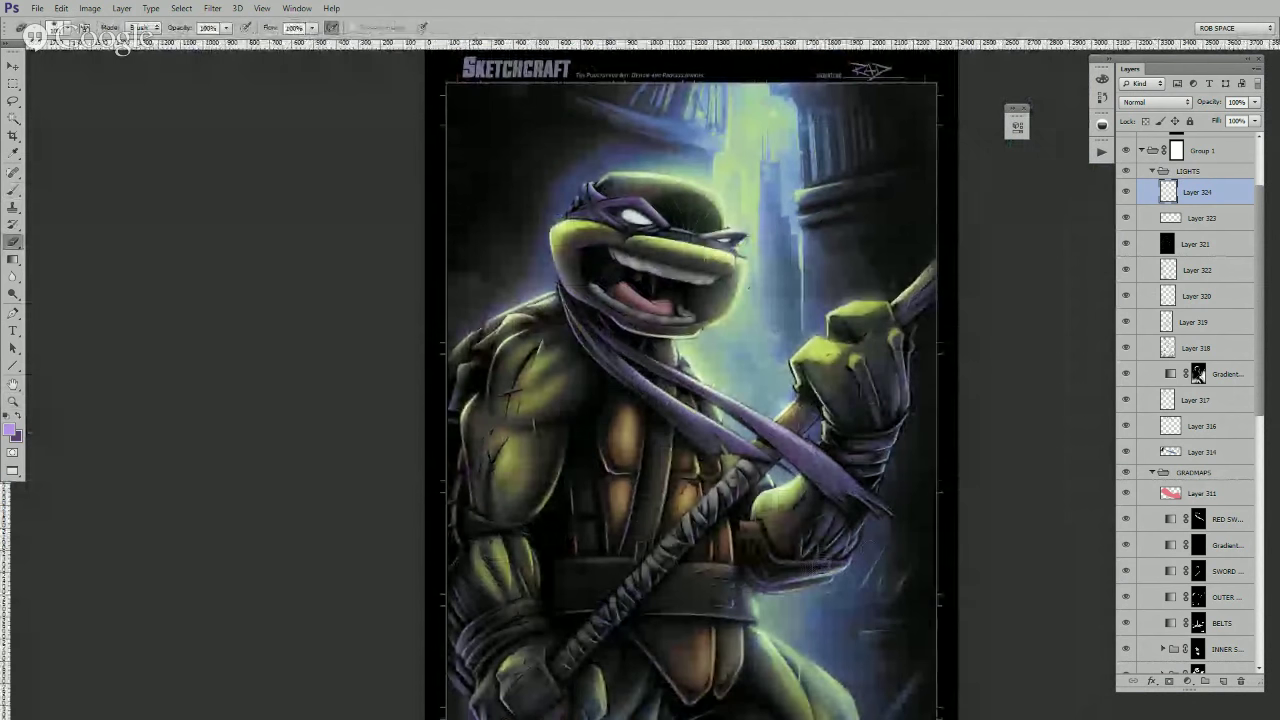
pyautogui.click(867, 550)
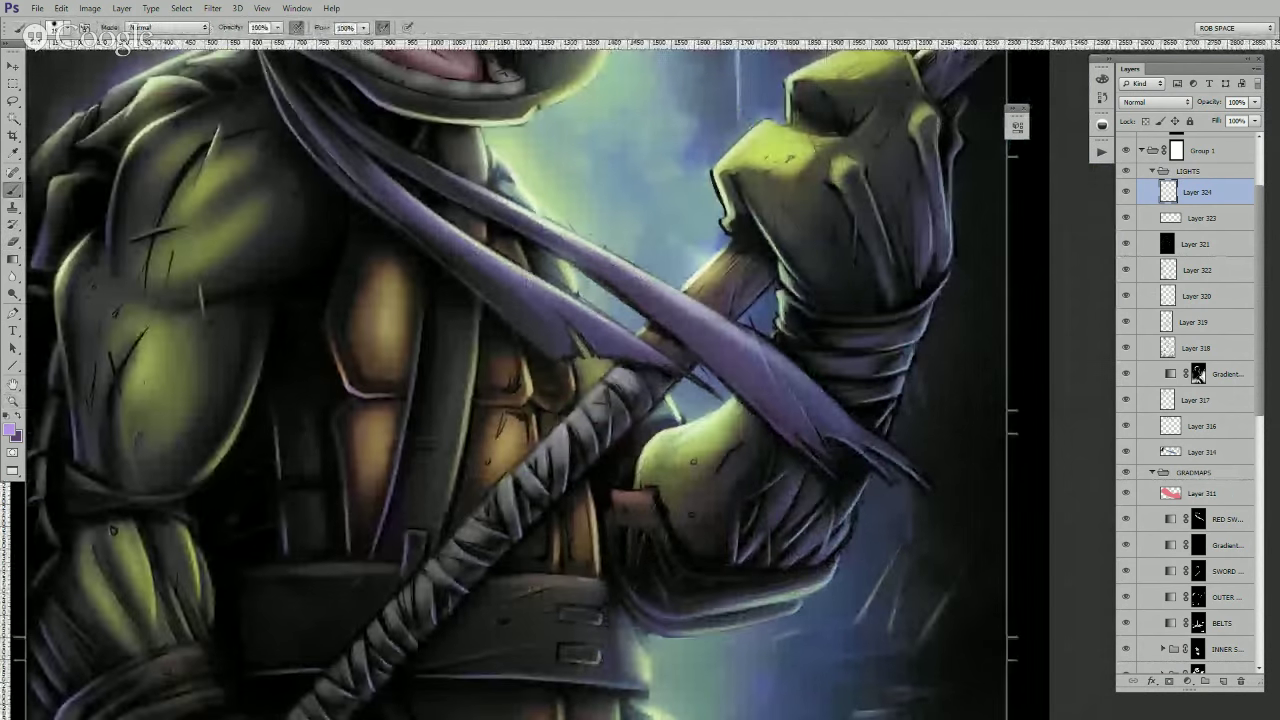
pyautogui.press('b')
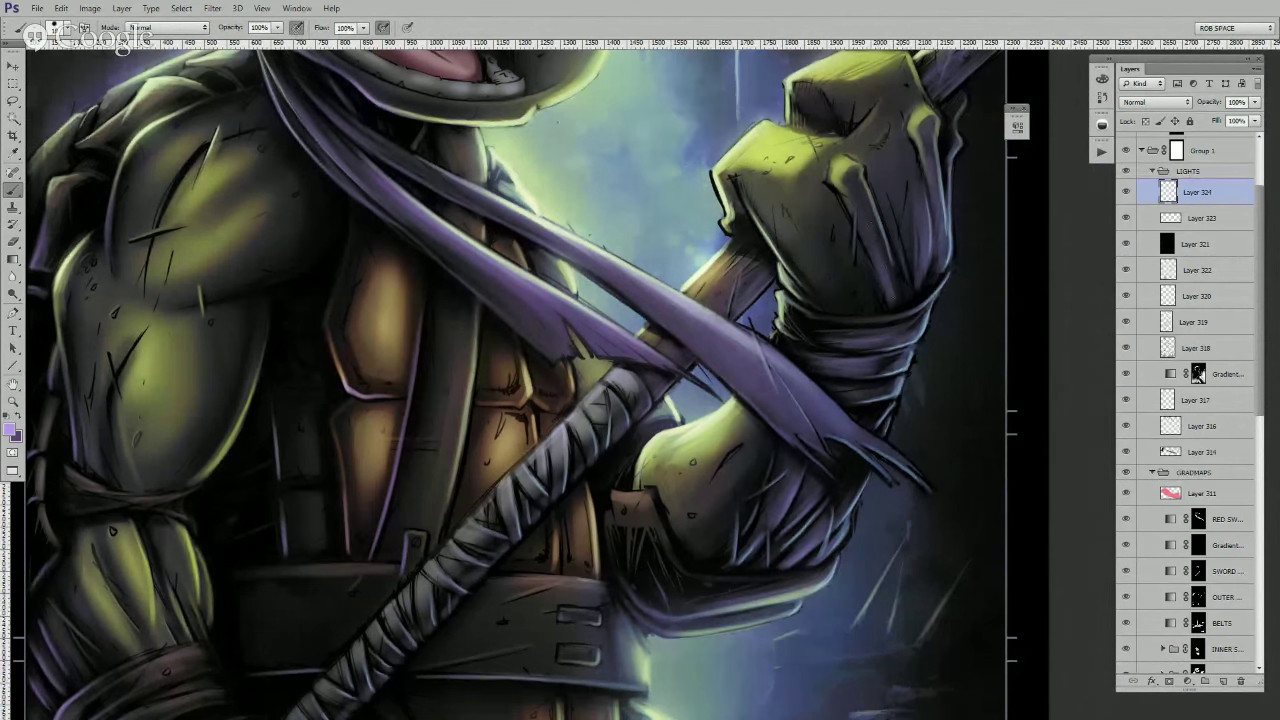
pyautogui.press('e')
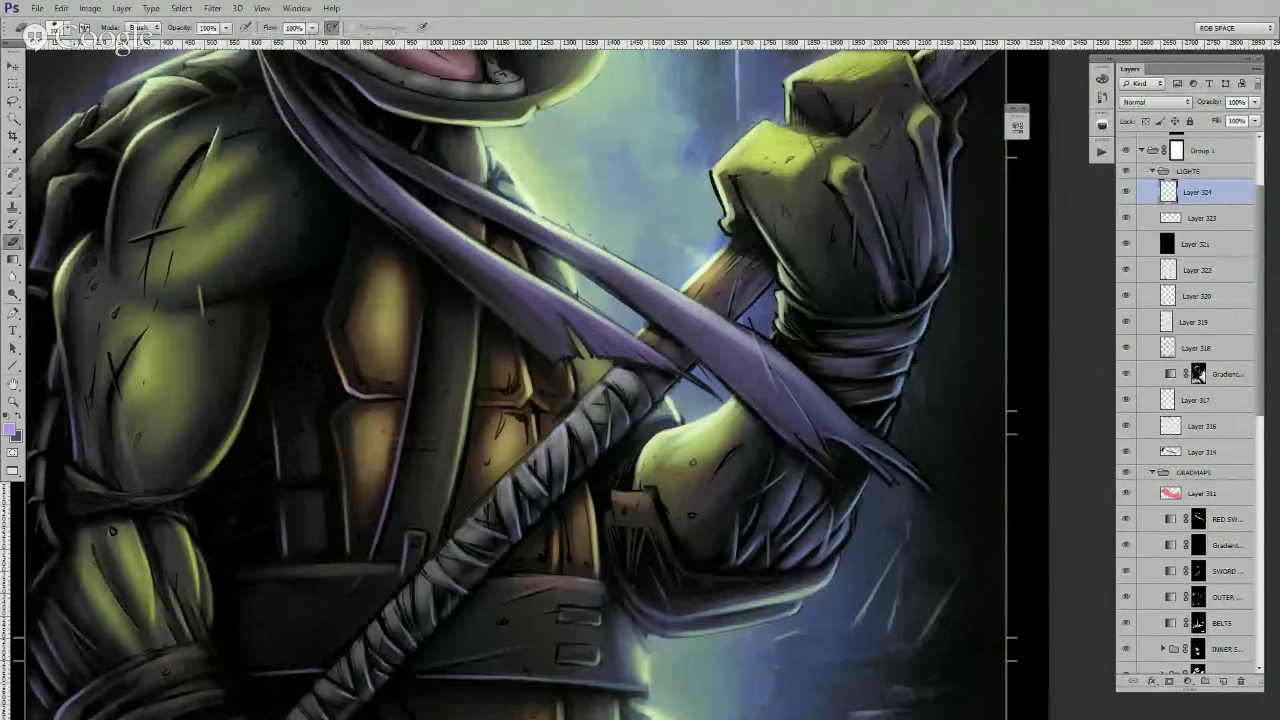
pyautogui.moveTo(947, 206); pyautogui.dragTo(917, 286)
pyautogui.press('b')
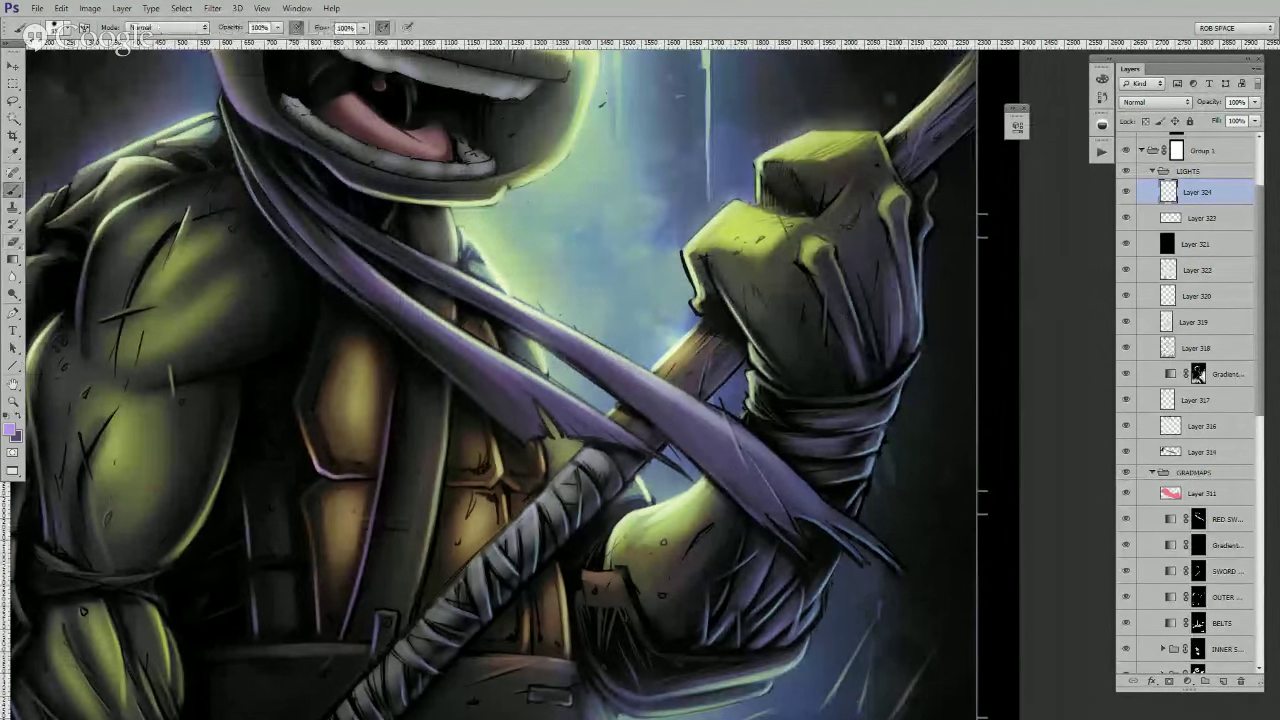
pyautogui.moveTo(920, 208); pyautogui.dragTo(880, 318)
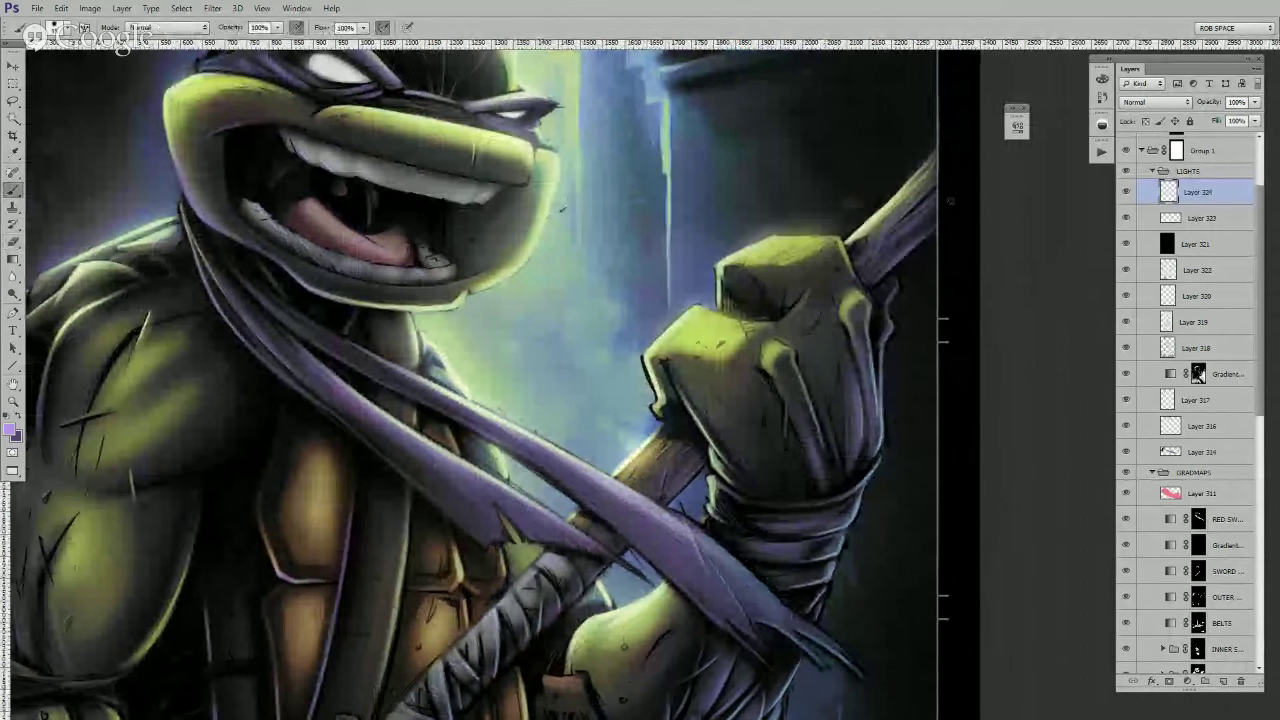
pyautogui.moveTo(799, 341); pyautogui.dragTo(849, 286)
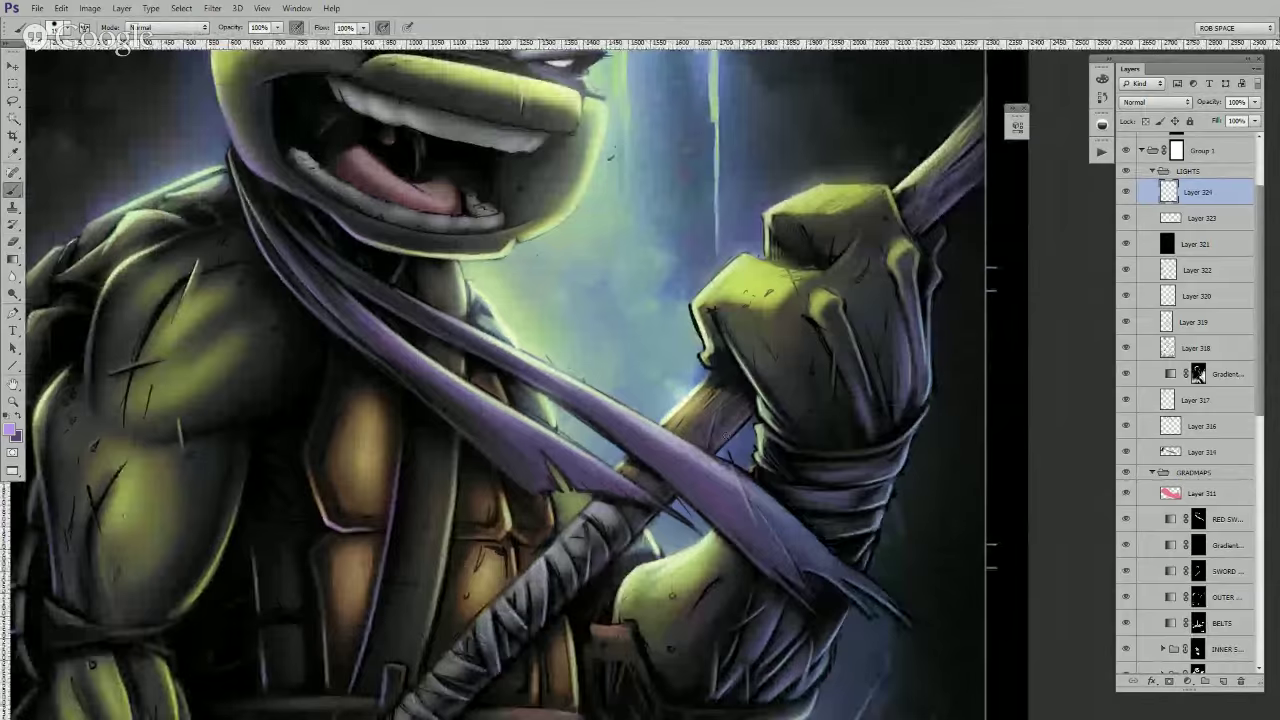
pyautogui.press('x')
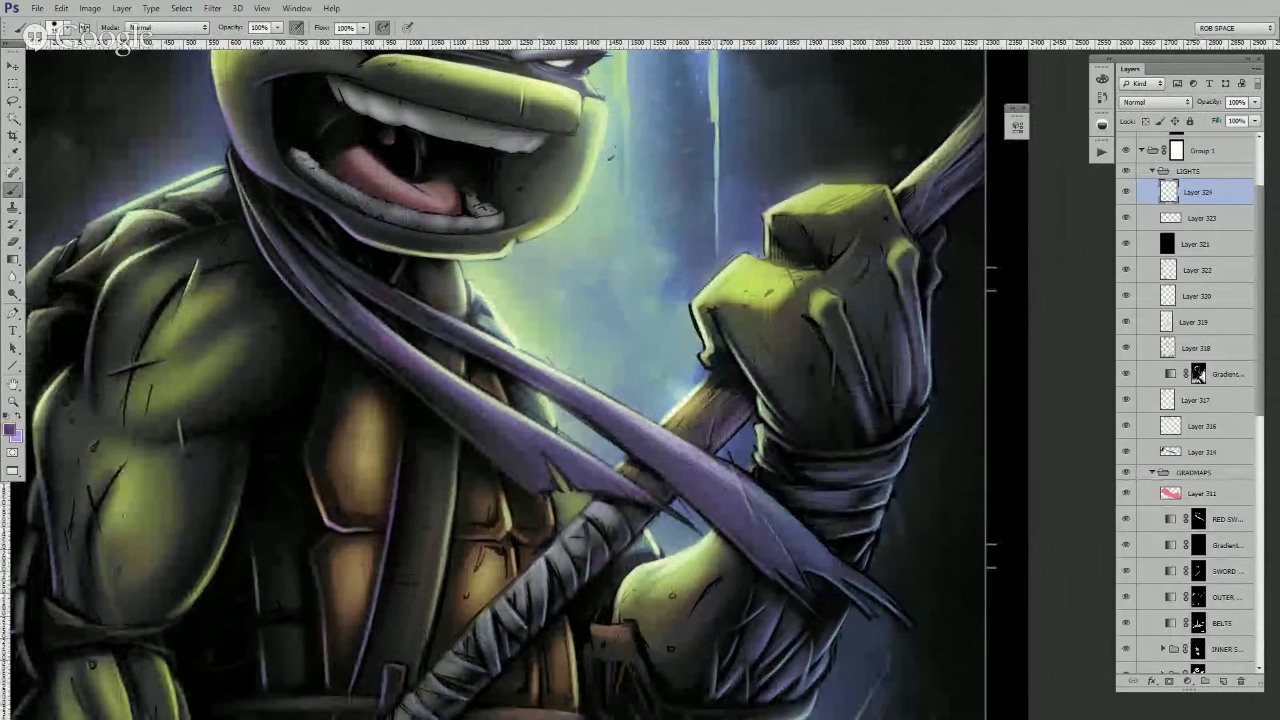
pyautogui.press('x')
pyautogui.moveTo(721, 432); pyautogui.dragTo(746, 394)
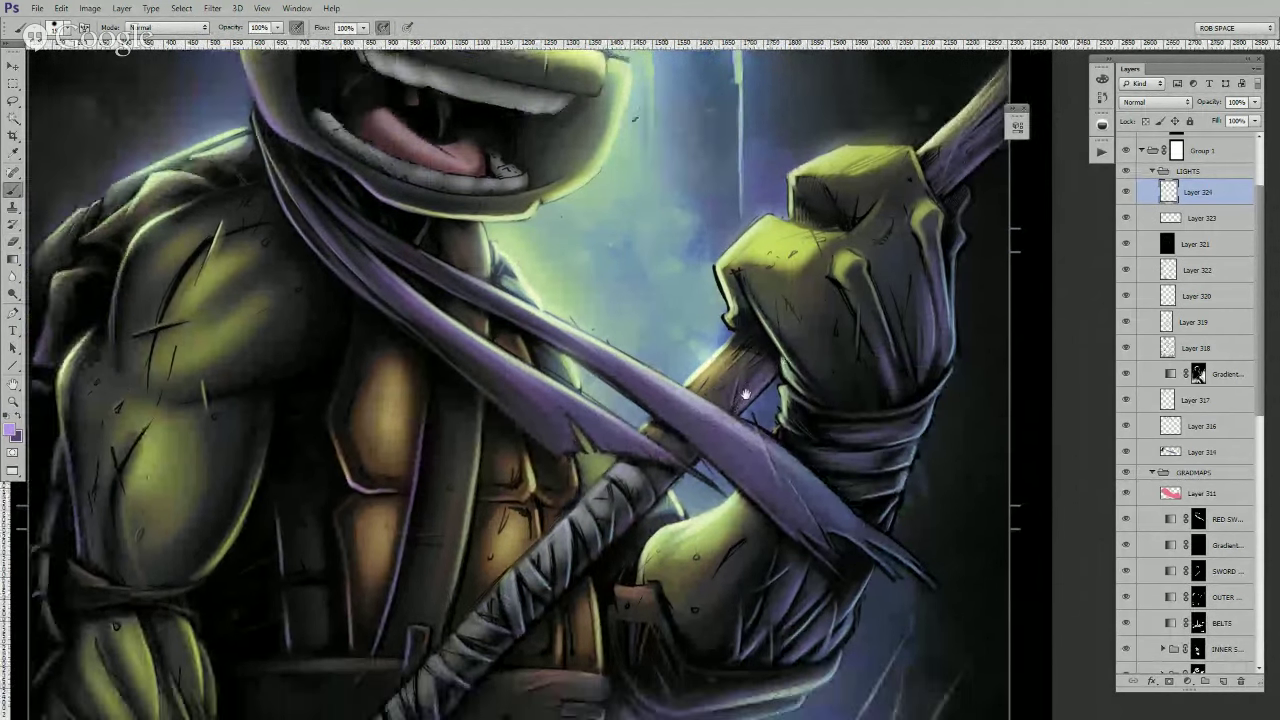
# - Paint a muted purple rim along the left edges of the orange chest and stomach plates nearest the lowered arm
pyautogui.press('x')
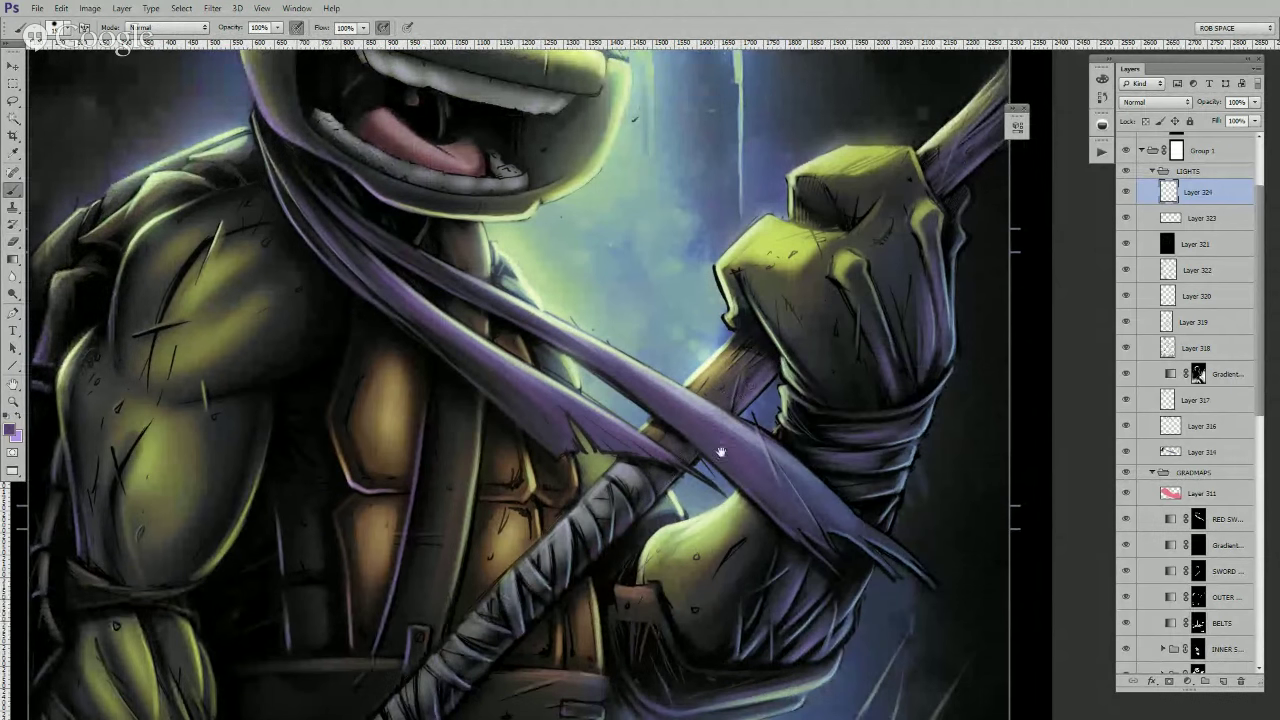
pyautogui.moveTo(721, 453); pyautogui.dragTo(828, 424)
pyautogui.moveTo(485, 376)
pyautogui.mouseDown()
pyautogui.moveTo(493, 397)
pyautogui.moveTo(472, 345)
pyautogui.mouseUp()
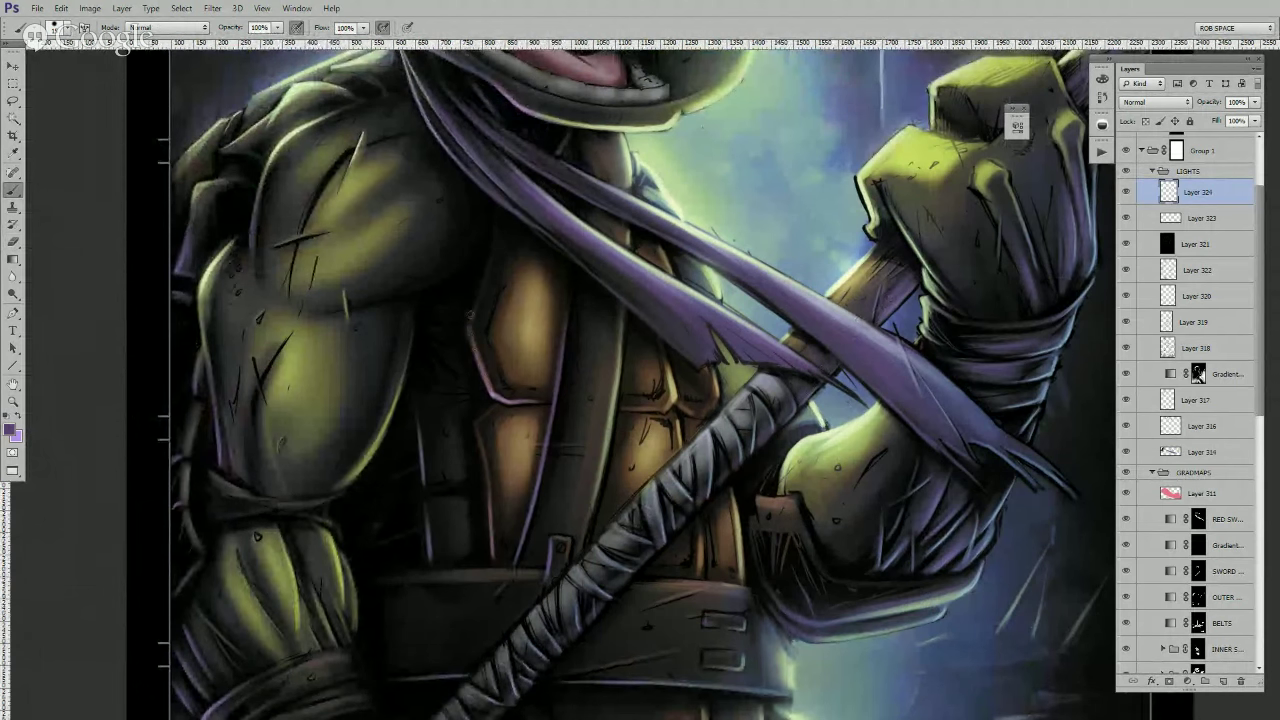
pyautogui.moveTo(490, 408)
pyautogui.mouseDown()
pyautogui.moveTo(478, 421)
pyautogui.moveTo(492, 551)
pyautogui.mouseUp()
# - Add muted purple strokes to the staff's wrappings and along the inner edge of the raised arm's elbow guard
pyautogui.moveTo(659, 474); pyautogui.dragTo(710, 232)
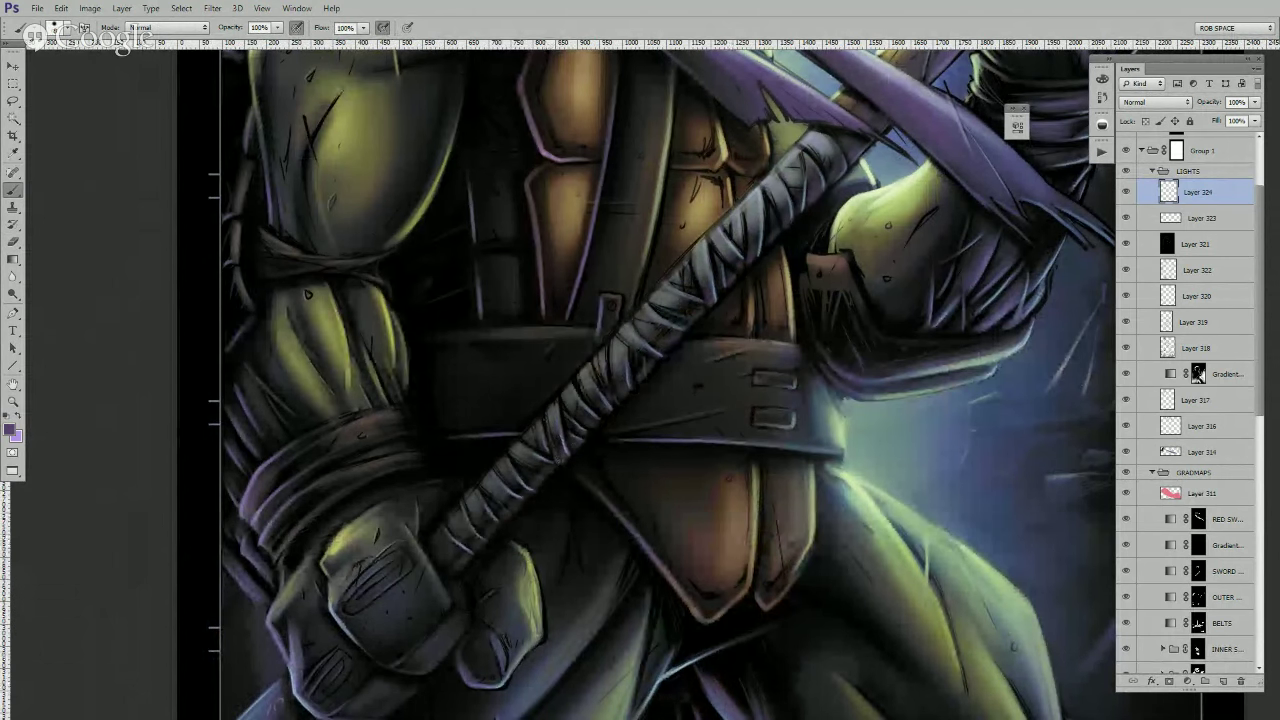
pyautogui.moveTo(528, 466)
pyautogui.mouseDown()
pyautogui.moveTo(551, 473)
pyautogui.moveTo(519, 509)
pyautogui.mouseUp()
pyautogui.moveTo(454, 533); pyautogui.dragTo(477, 551)
pyautogui.moveTo(592, 410)
pyautogui.mouseDown()
pyautogui.moveTo(576, 426)
pyautogui.moveTo(609, 393)
pyautogui.mouseUp()
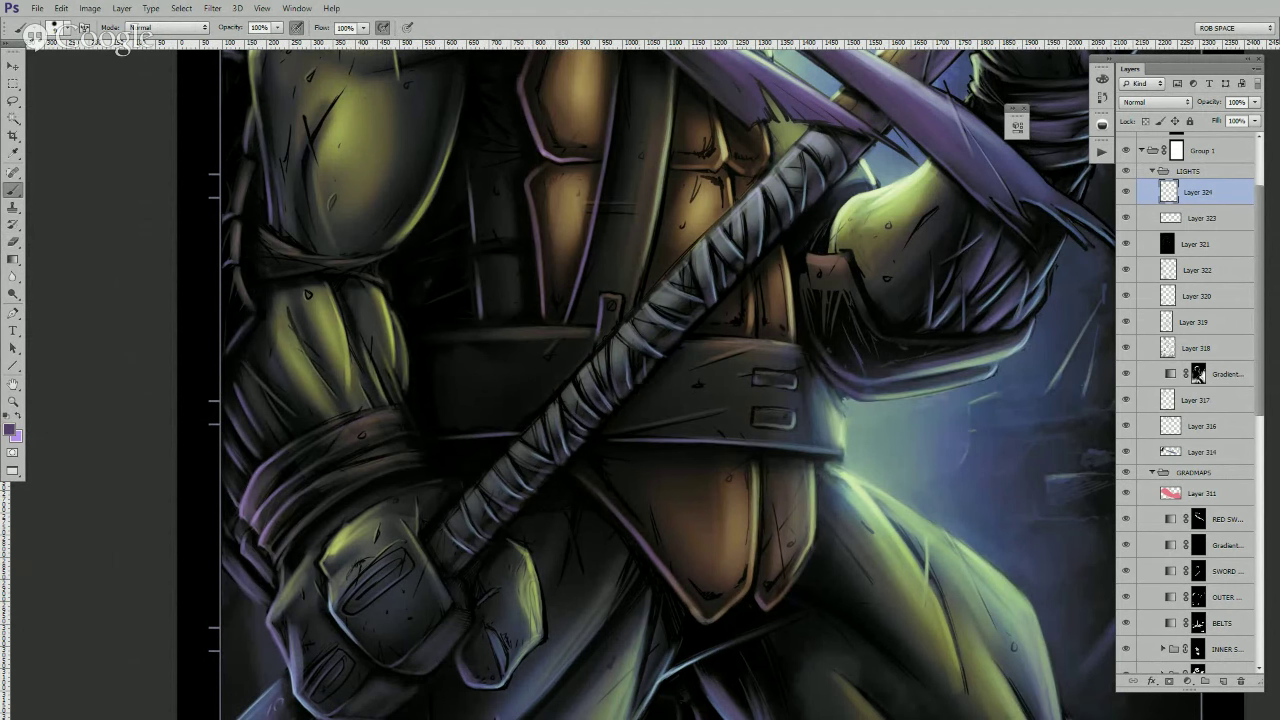
pyautogui.moveTo(774, 420); pyautogui.dragTo(603, 440)
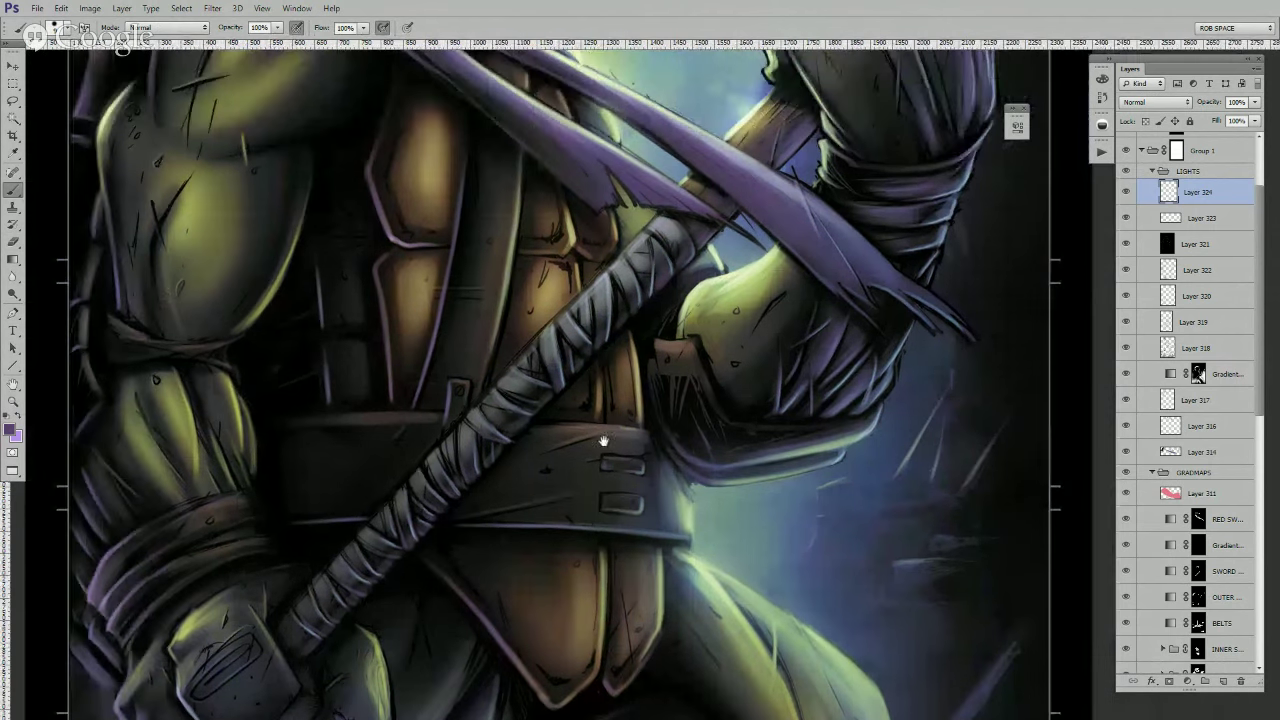
pyautogui.moveTo(547, 369); pyautogui.dragTo(559, 392)
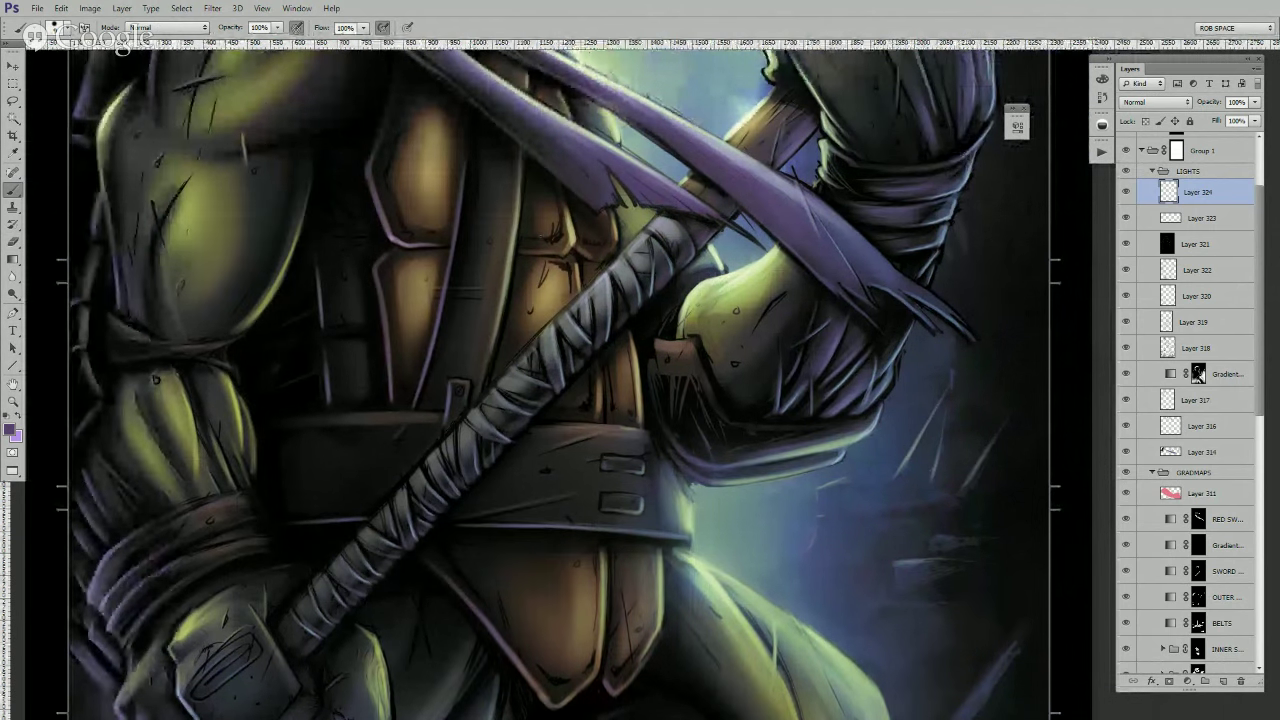
pyautogui.moveTo(573, 339); pyautogui.dragTo(587, 357)
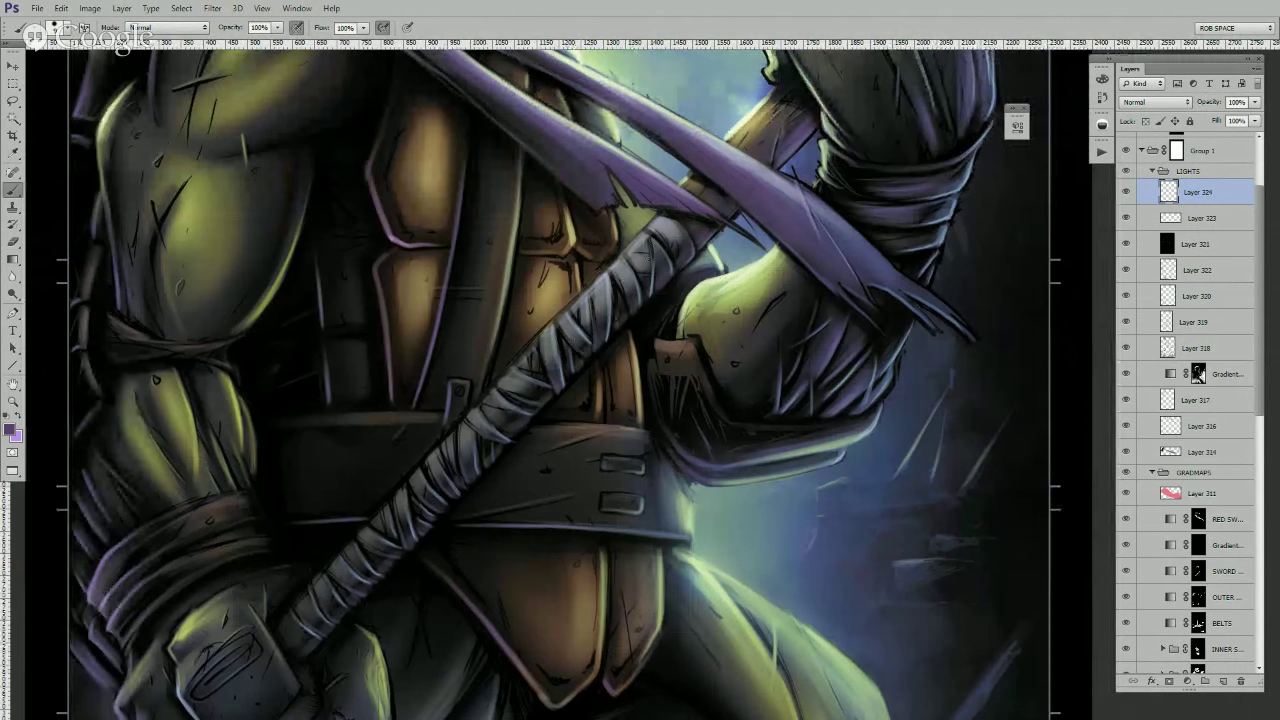
pyautogui.moveTo(651, 379); pyautogui.dragTo(660, 446)
# - Examine the highlights on the lowered arm, shoulder and head, and judge the whole poster at a smaller scale
pyautogui.moveTo(626, 343); pyautogui.dragTo(851, 291)
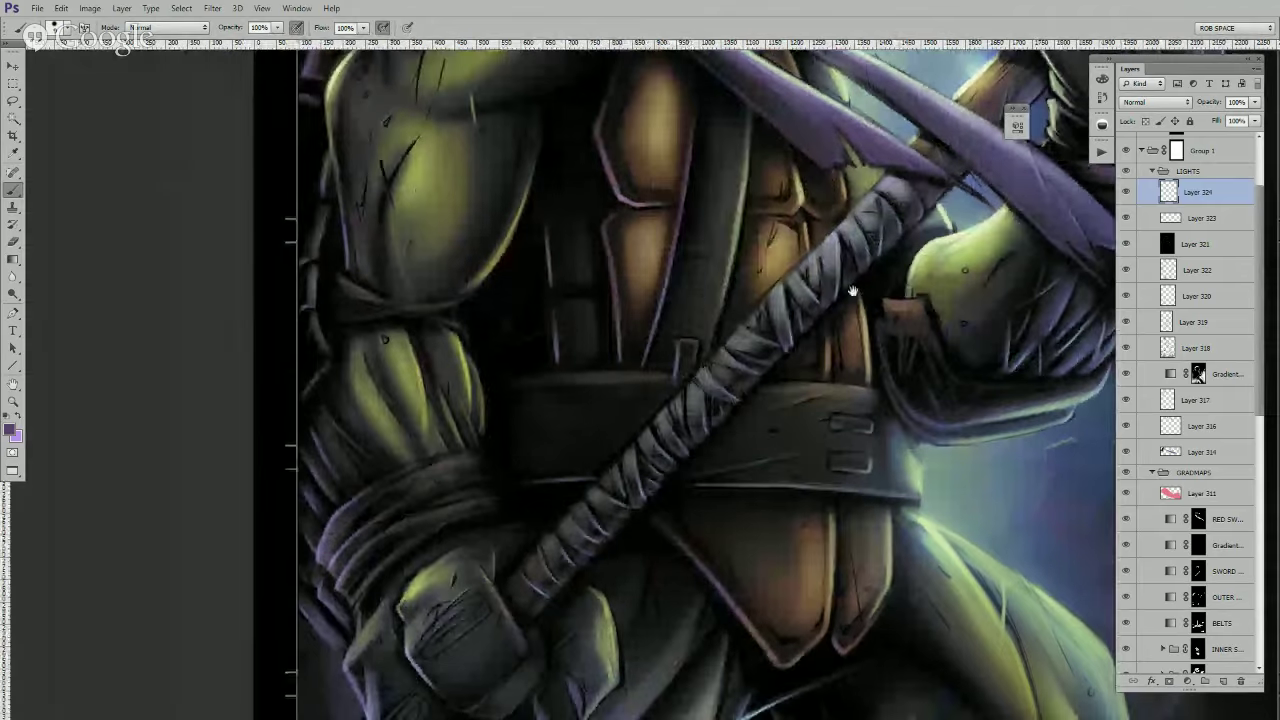
pyautogui.moveTo(707, 366); pyautogui.dragTo(814, 438)
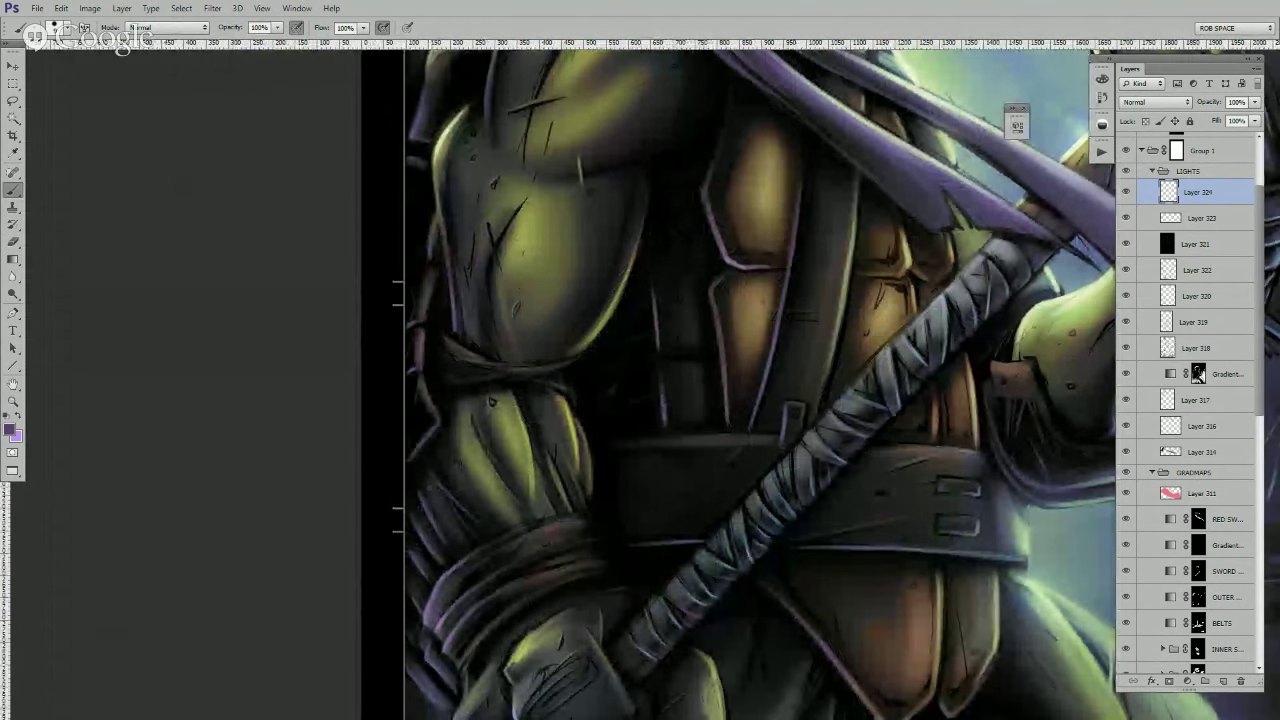
pyautogui.moveTo(477, 395); pyautogui.dragTo(498, 510)
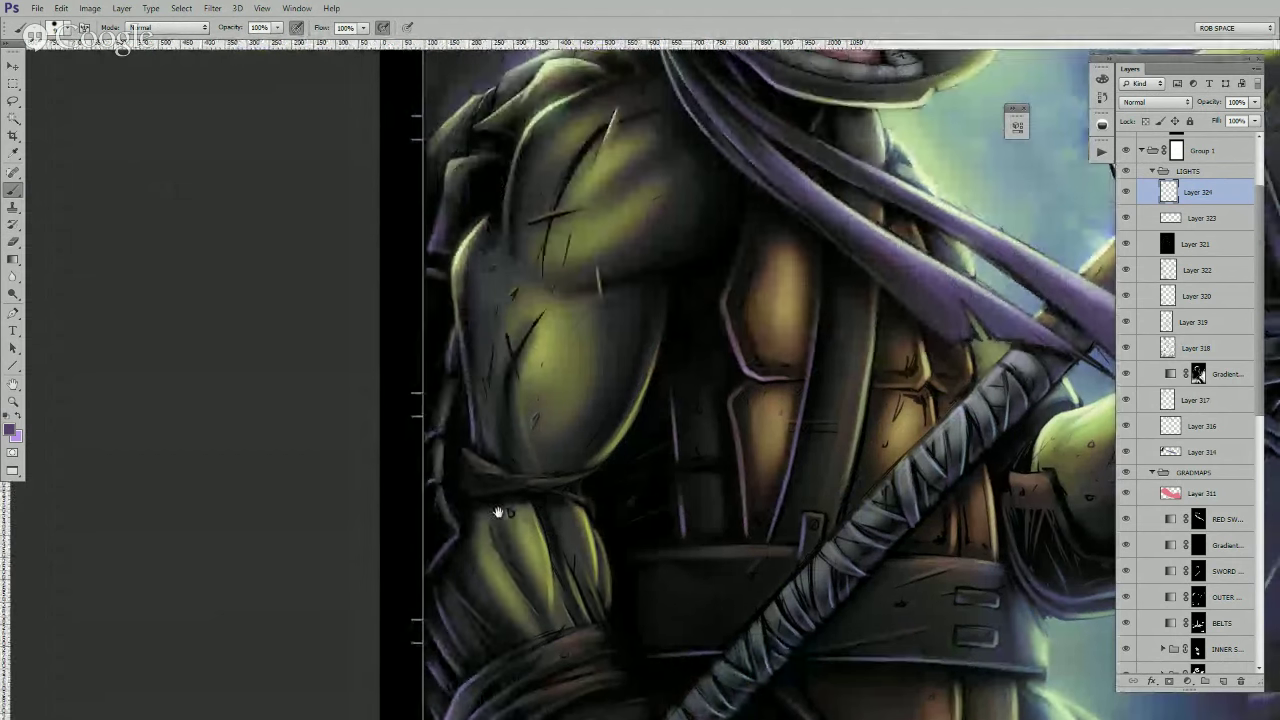
pyautogui.moveTo(473, 390); pyautogui.dragTo(475, 525)
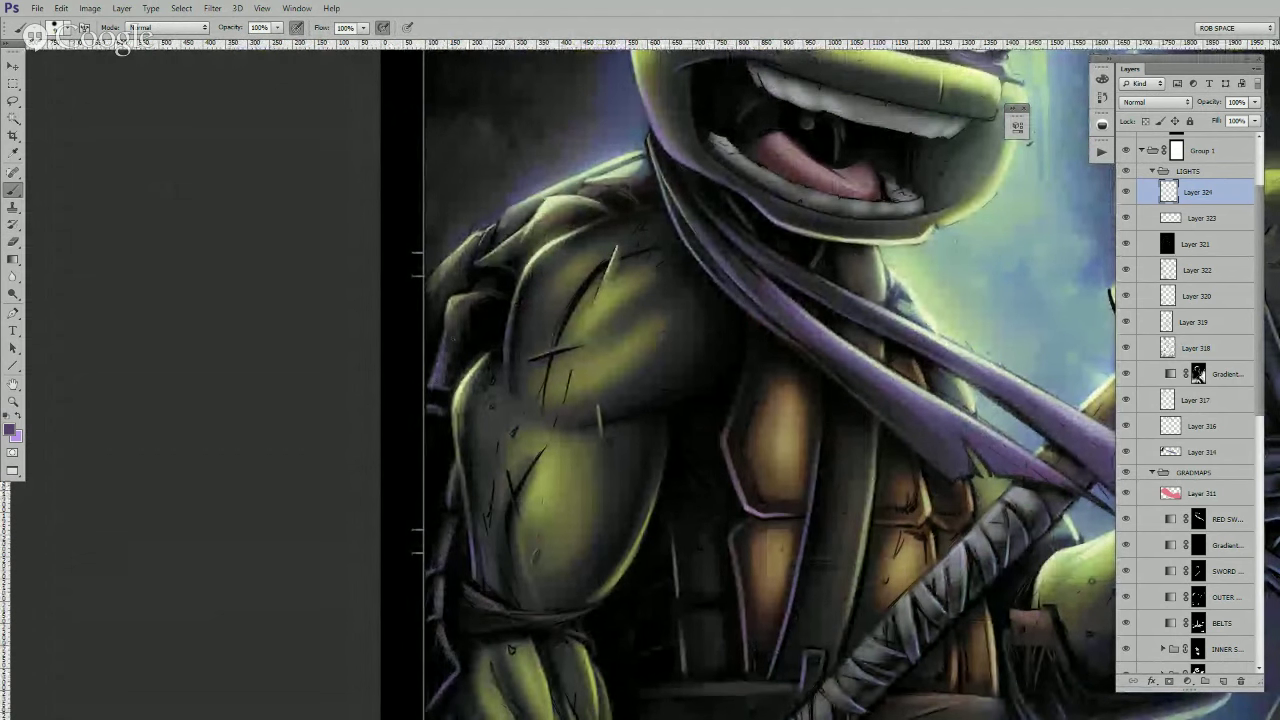
pyautogui.press('x')
pyautogui.moveTo(456, 338); pyautogui.dragTo(444, 405)
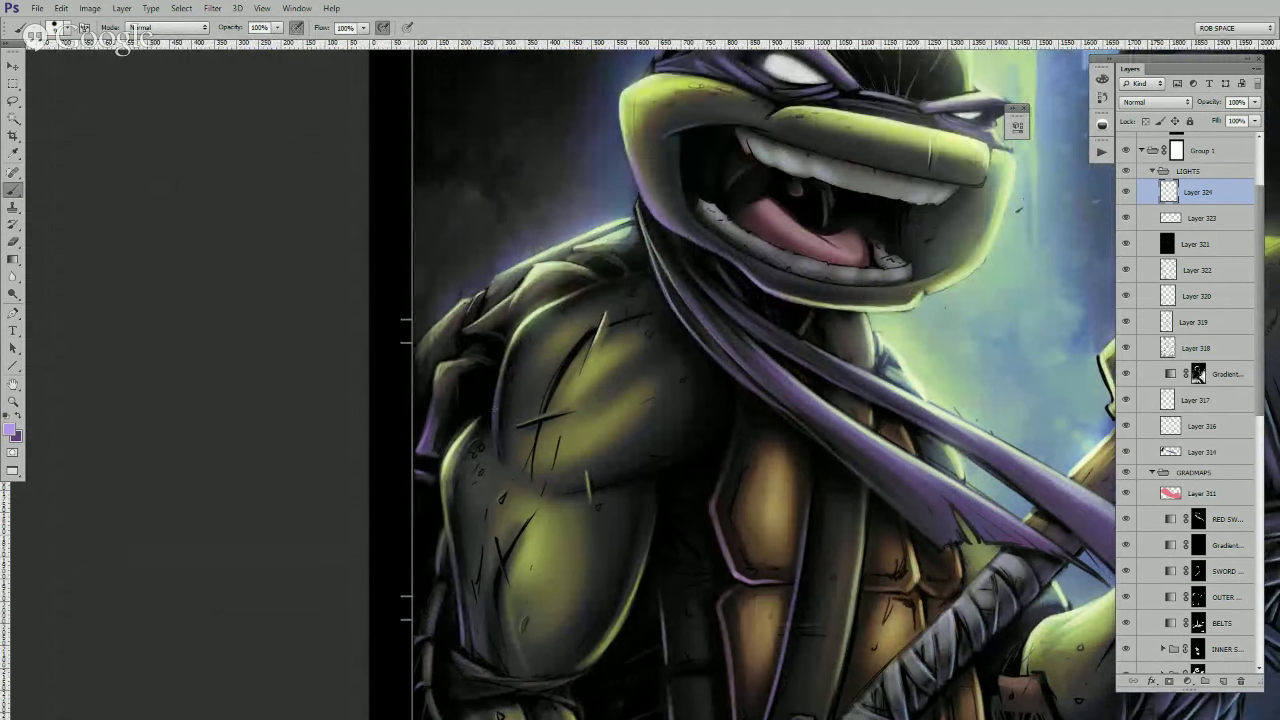
pyautogui.hotkey('ctrl', '-')
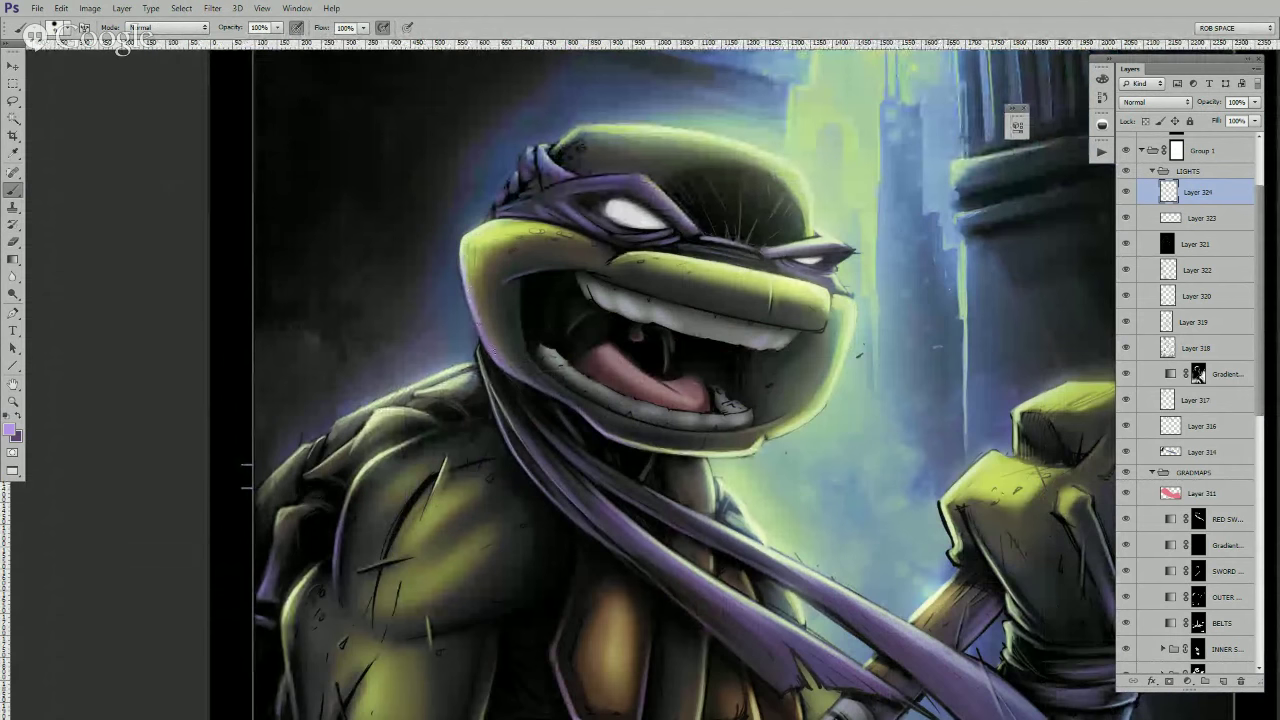
pyautogui.moveTo(536, 181); pyautogui.dragTo(540, 238)
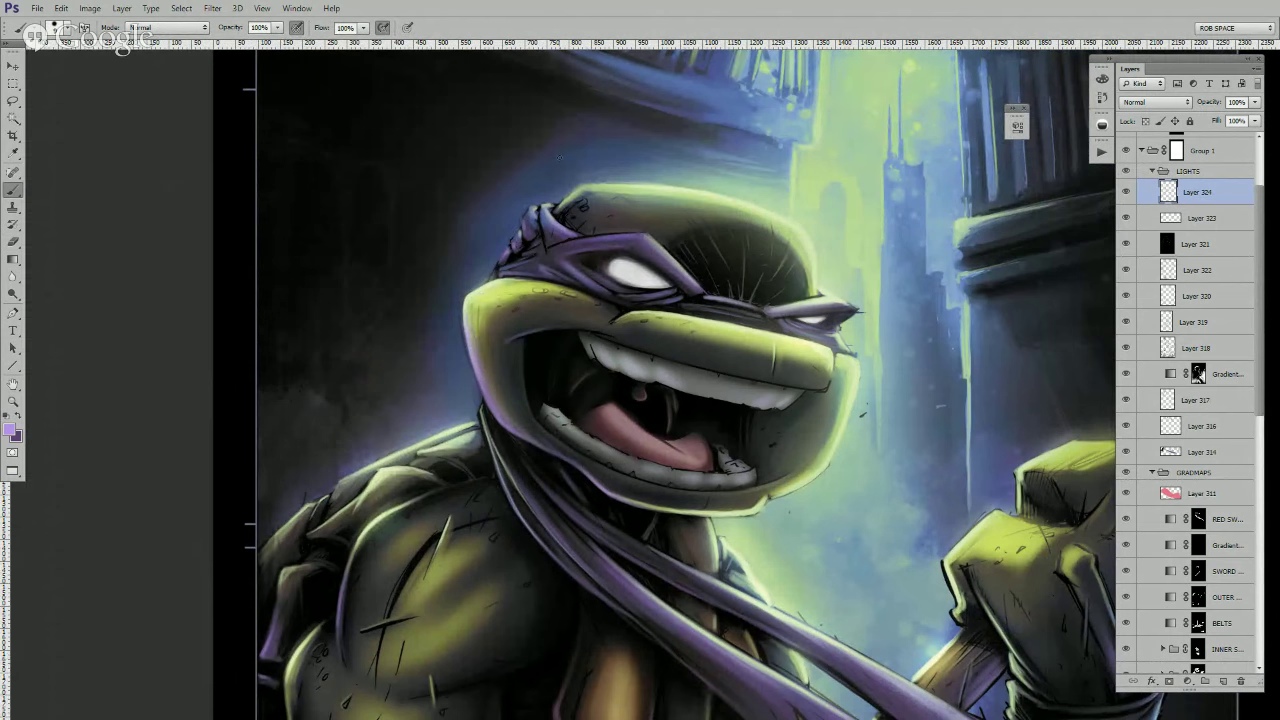
pyautogui.press('z')
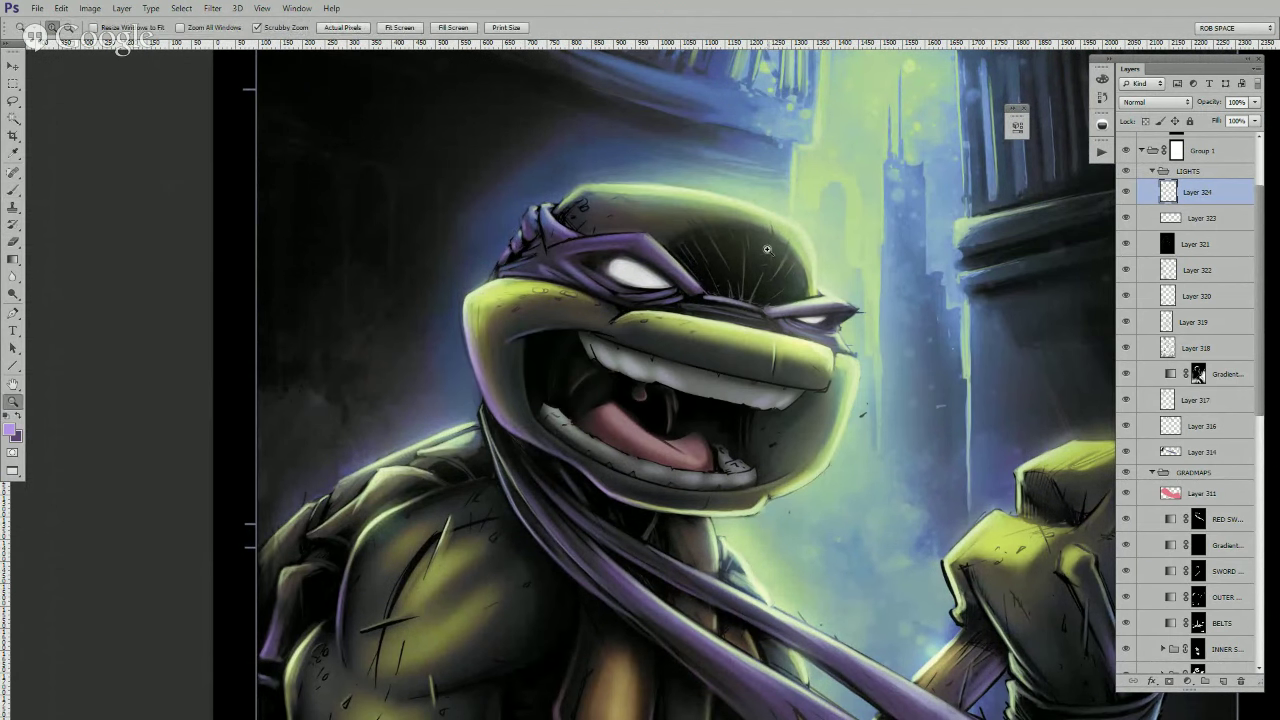
pyautogui.keyDown('alt'); pyautogui.click(777, 276); pyautogui.keyUp('alt')
pyautogui.keyDown('alt'); pyautogui.click(777, 276); pyautogui.keyUp('alt')
pyautogui.keyDown('alt'); pyautogui.click(780, 277); pyautogui.keyUp('alt')
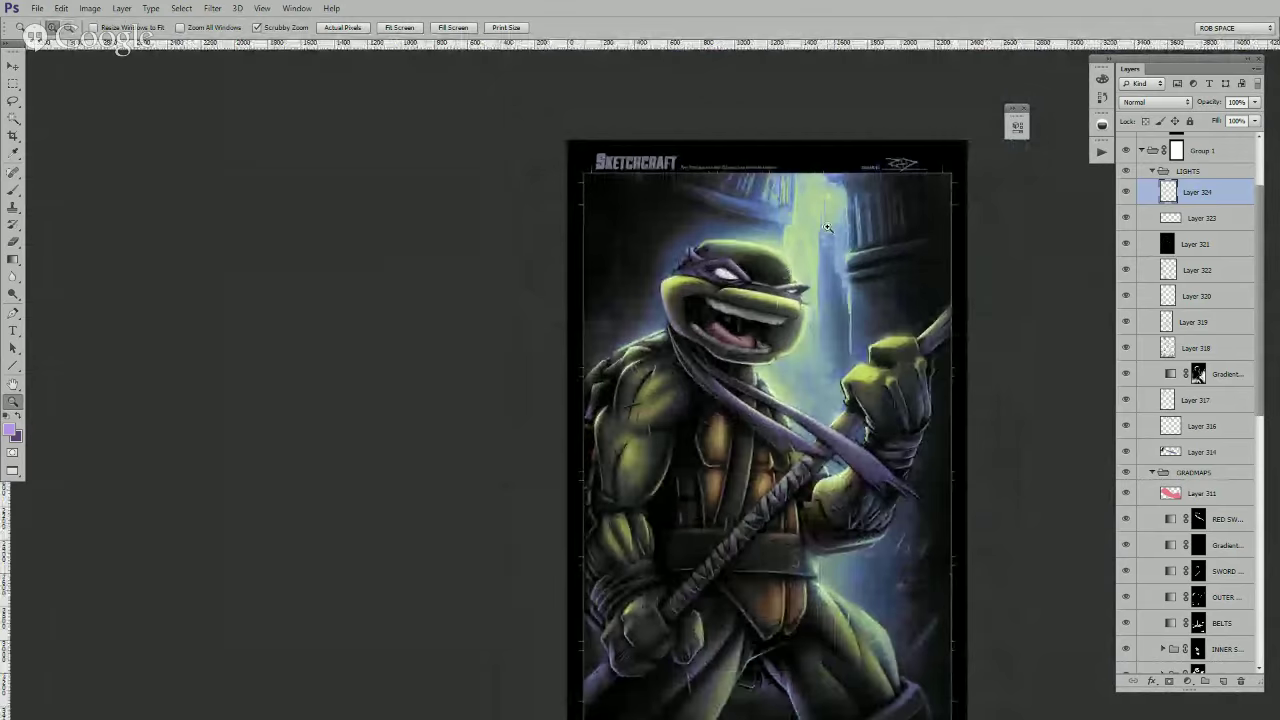
pyautogui.moveTo(907, 450); pyautogui.dragTo(913, 325)
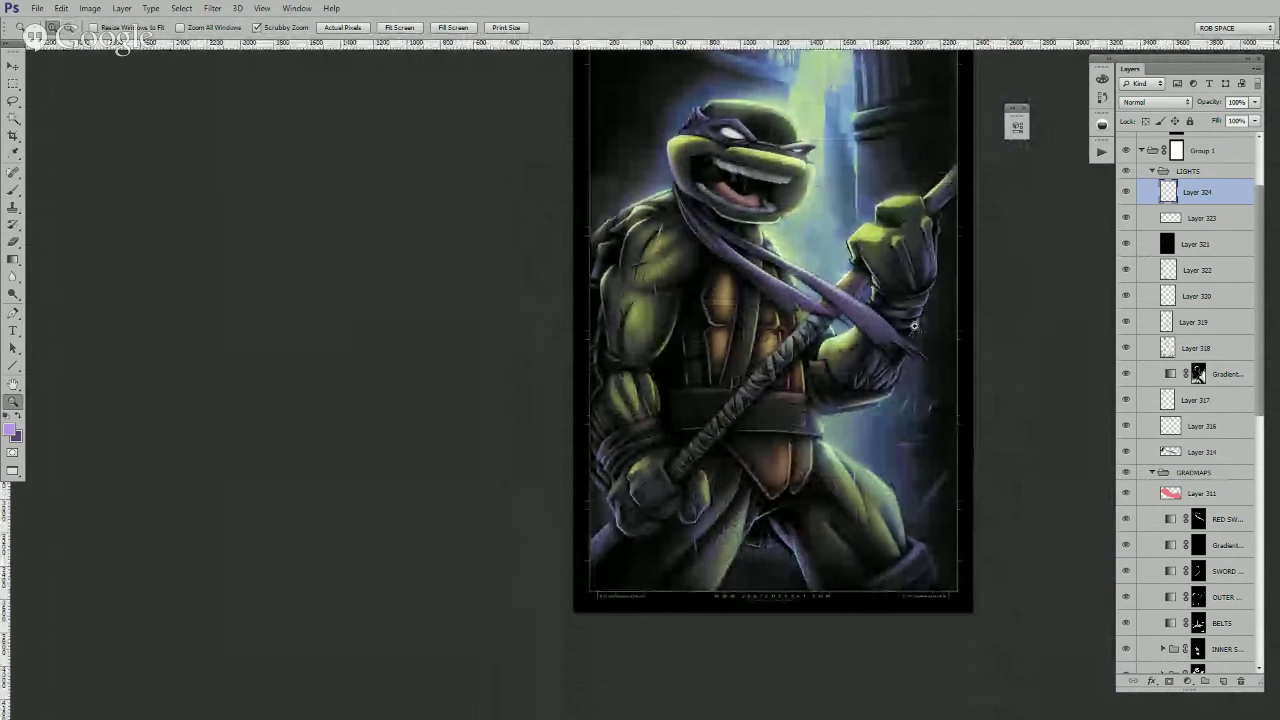
pyautogui.click(904, 415)
# - Darken the poster's lower edge beneath the legs and fist with a large soft brush, using dark tones sampled from nearby areas
pyautogui.press('b')
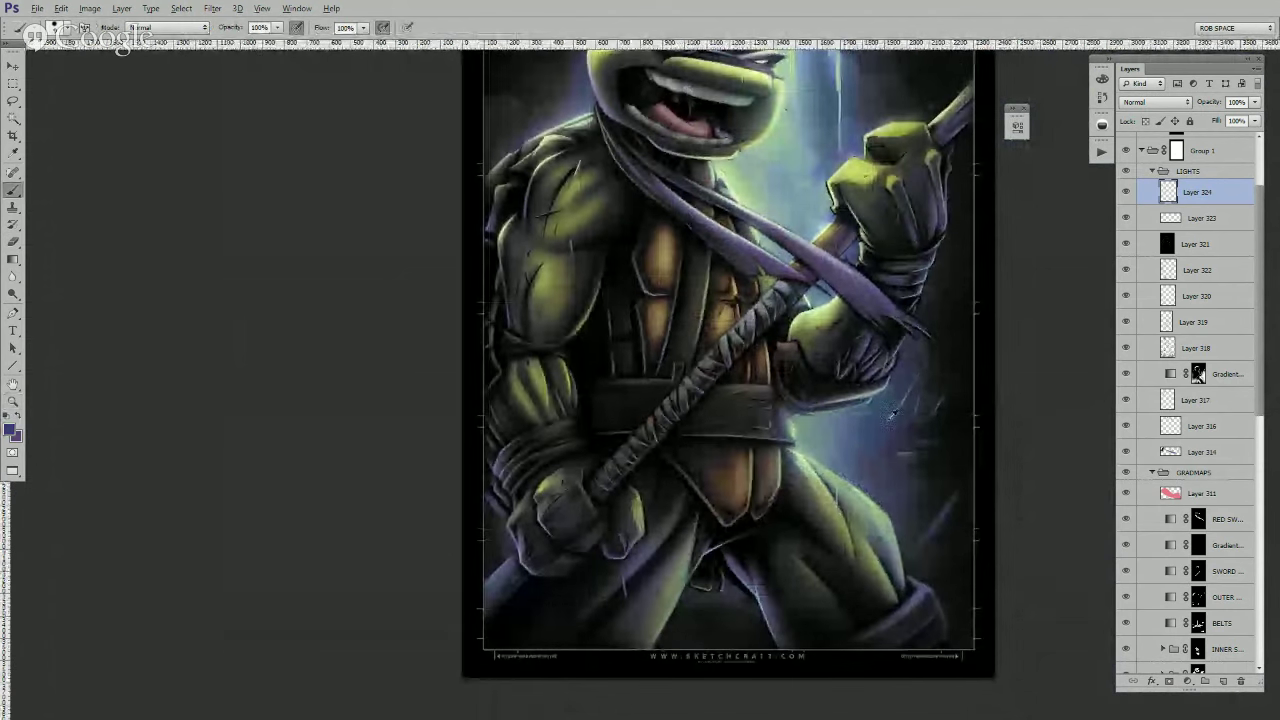
pyautogui.rightClick(651, 292)
pyautogui.click(702, 414)
pyautogui.click(420, 415)
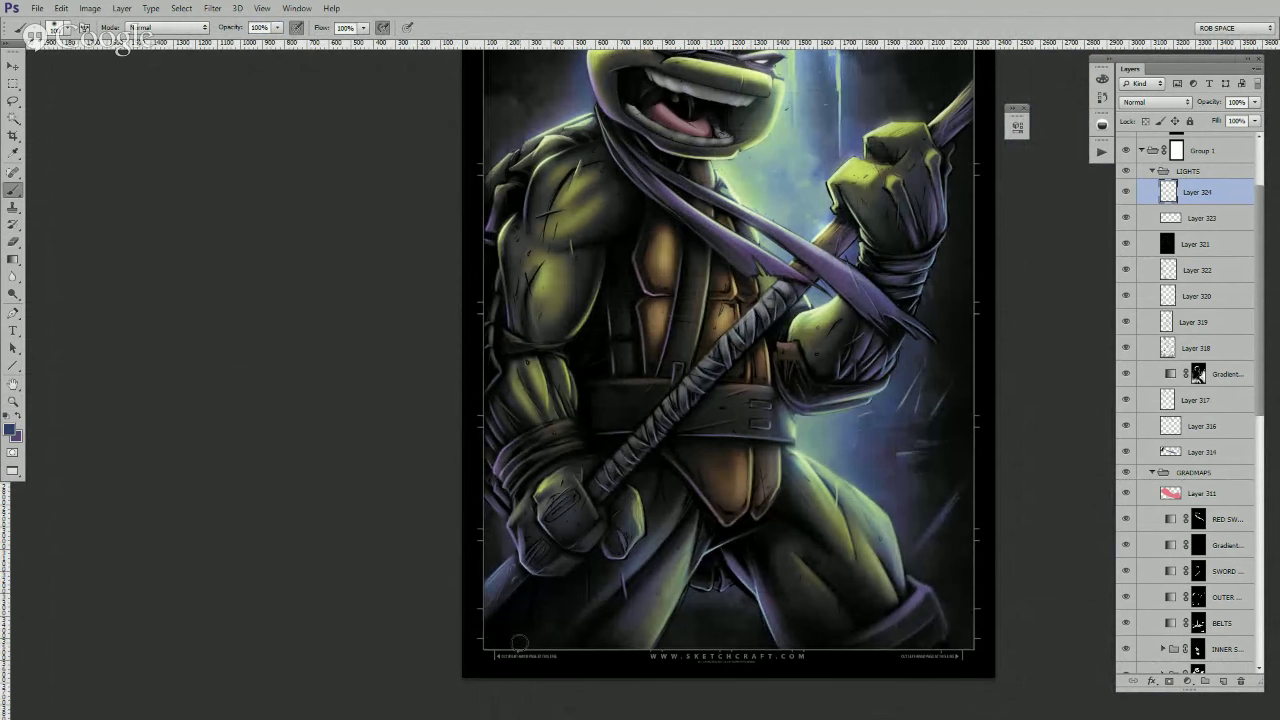
pyautogui.press(']')
pyautogui.press(']')
pyautogui.press(']')
pyautogui.press(']')
pyautogui.press(']')
pyautogui.press(']')
pyautogui.press(']')
pyautogui.press(']')
pyautogui.press(']')
pyautogui.press('[')
pyautogui.press('[')
pyautogui.press('[')
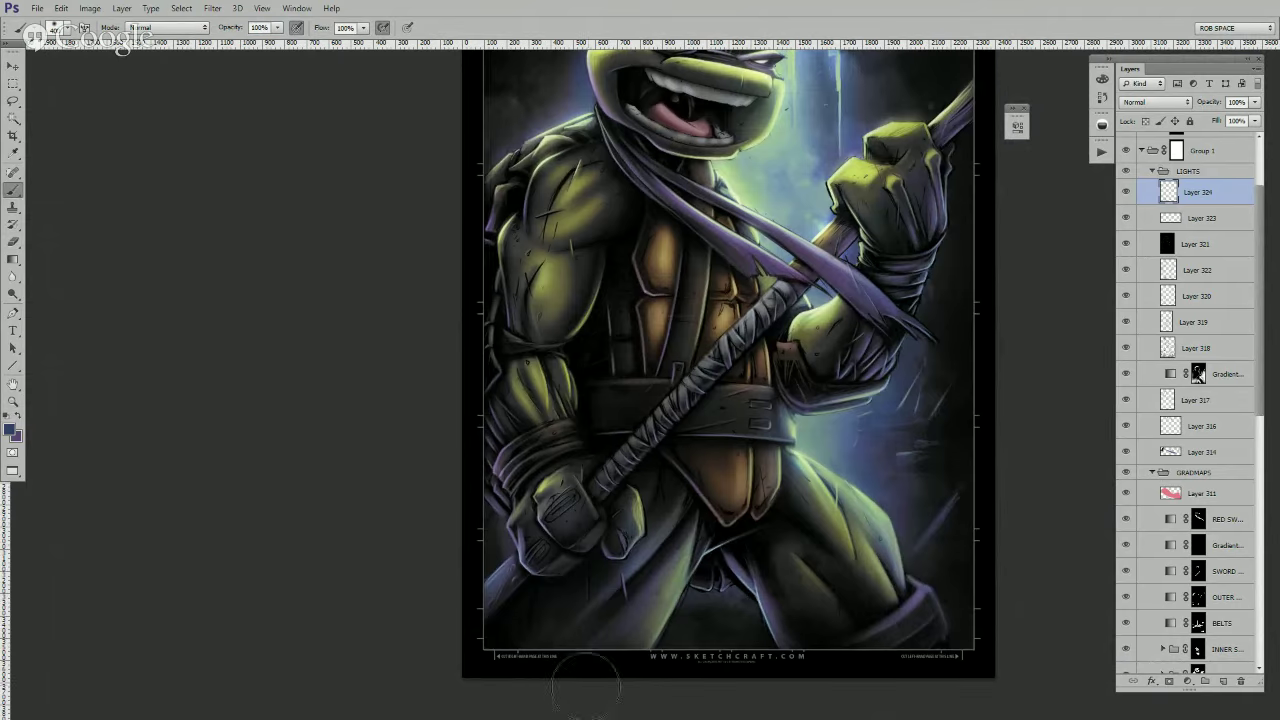
pyautogui.keyDown('alt'); pyautogui.click(645, 606); pyautogui.keyUp('alt')
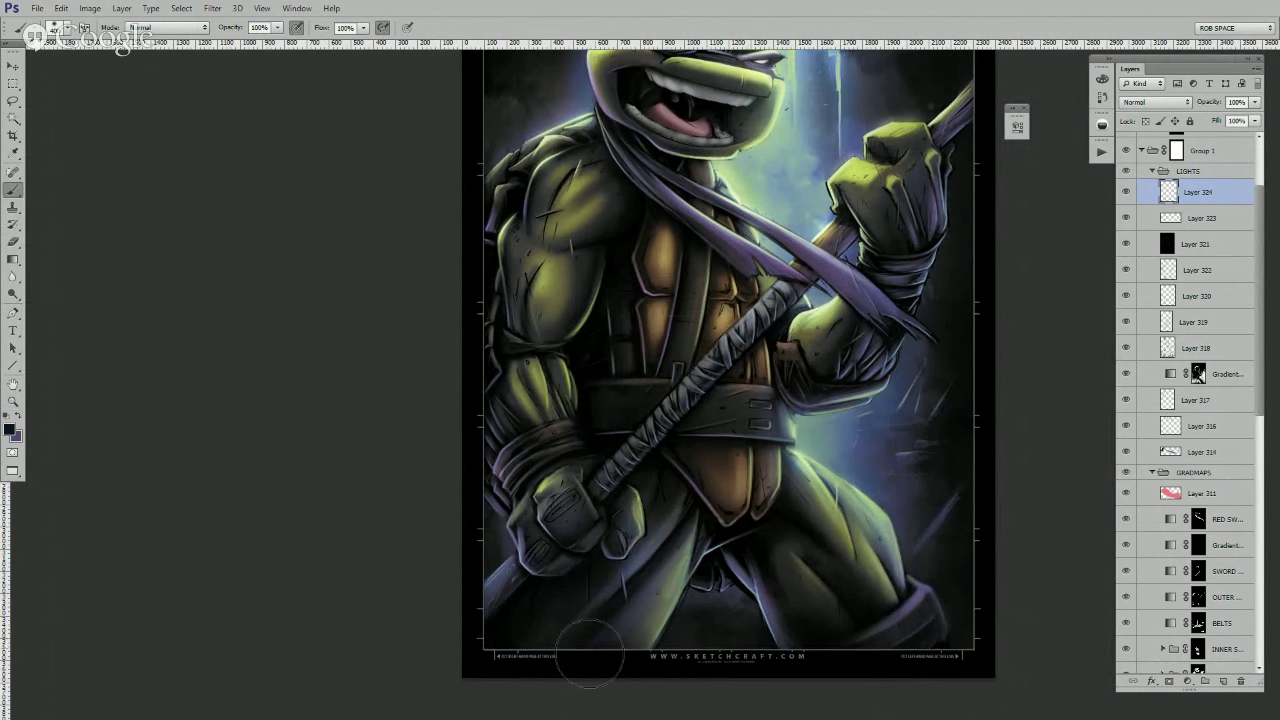
pyautogui.keyDown('alt'); pyautogui.click(524, 667); pyautogui.keyUp('alt')
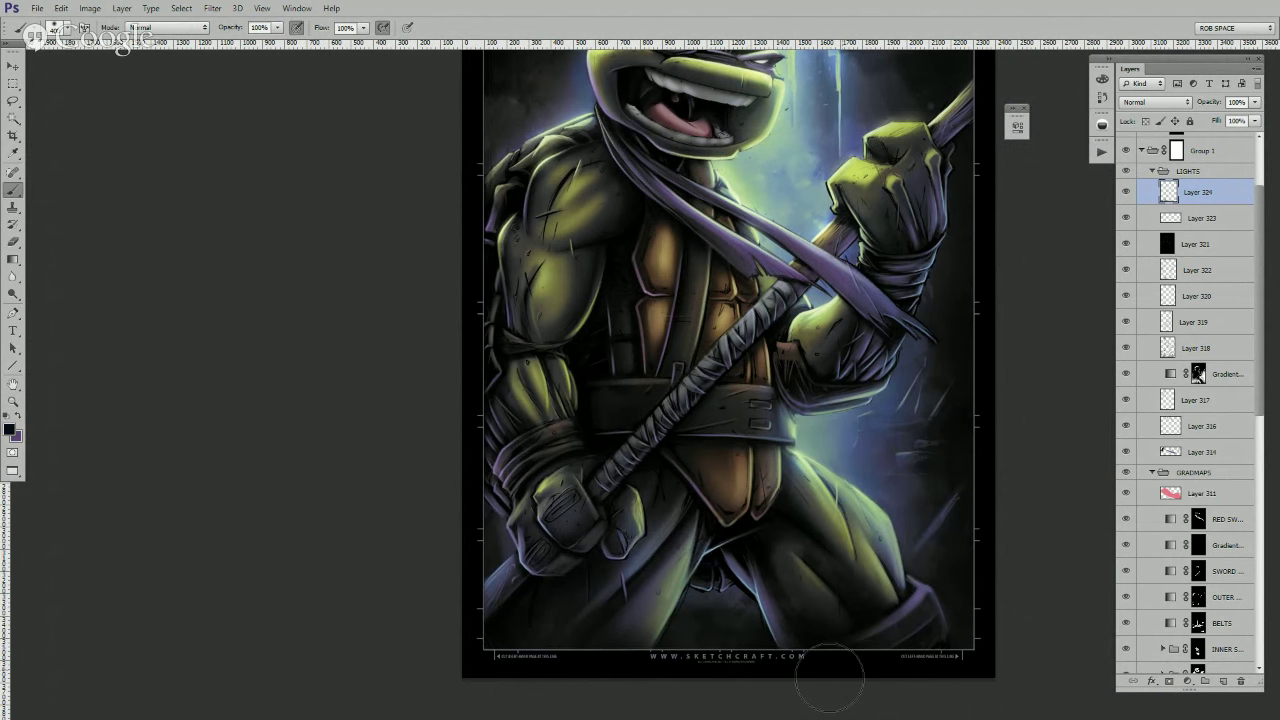
pyautogui.moveTo(832, 557)
pyautogui.mouseDown()
pyautogui.moveTo(837, 585)
pyautogui.moveTo(806, 563)
pyautogui.moveTo(801, 584)
pyautogui.mouseUp()
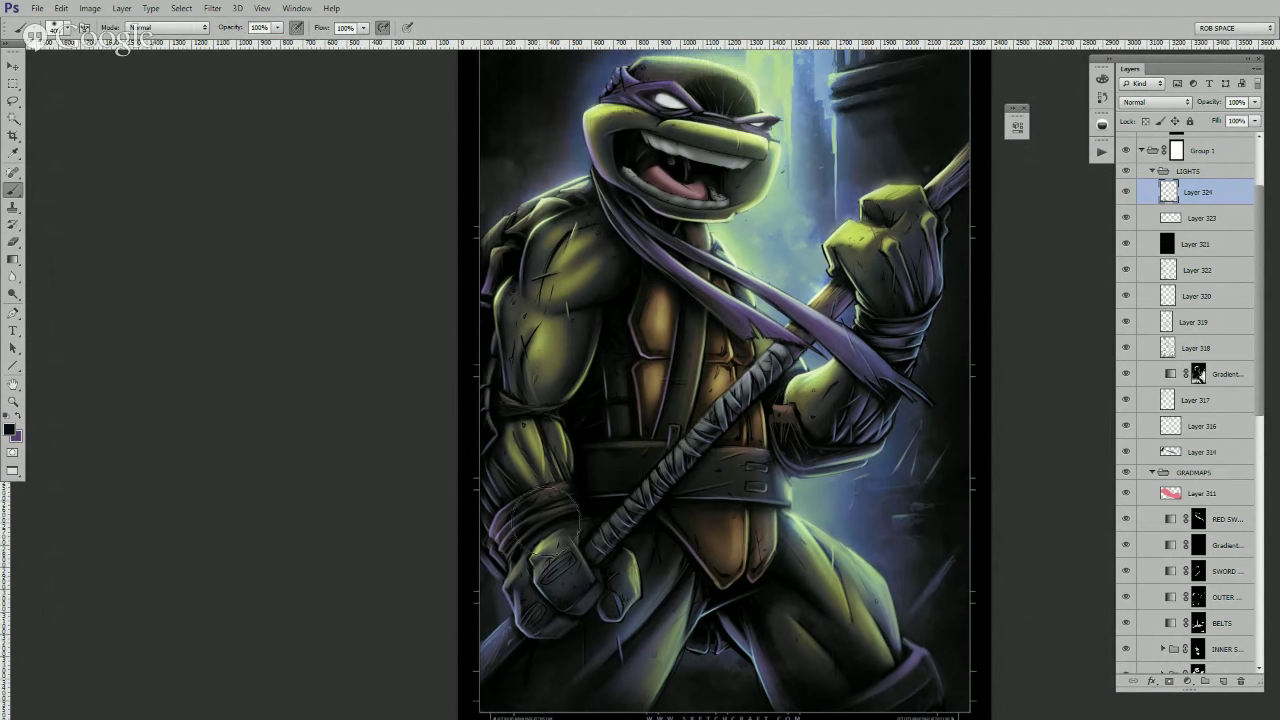
# - Paint a soft pale green glow, sampled from the background light, above and beside the turtle's head
pyautogui.press('z')
pyautogui.keyDown('alt'); pyautogui.click(792, 482); pyautogui.keyUp('alt')
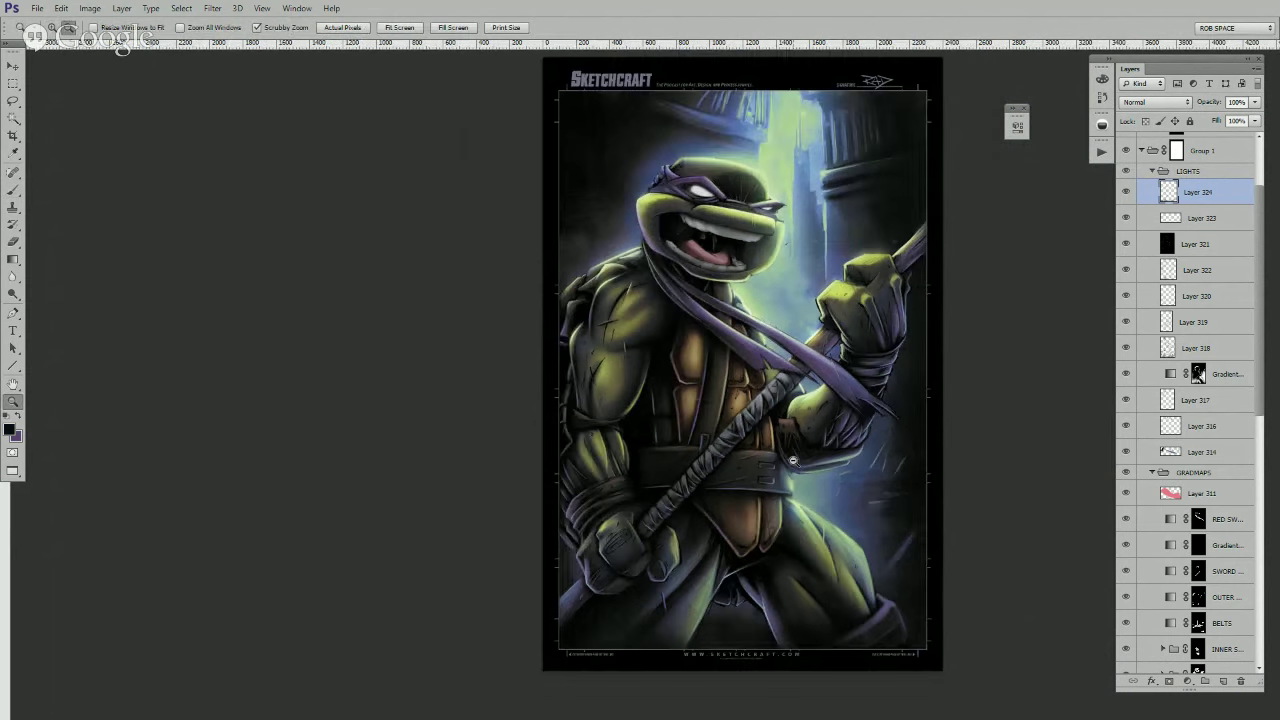
pyautogui.keyDown('alt'); pyautogui.click(790, 527); pyautogui.keyUp('alt')
pyautogui.moveTo(797, 553); pyautogui.dragTo(792, 559)
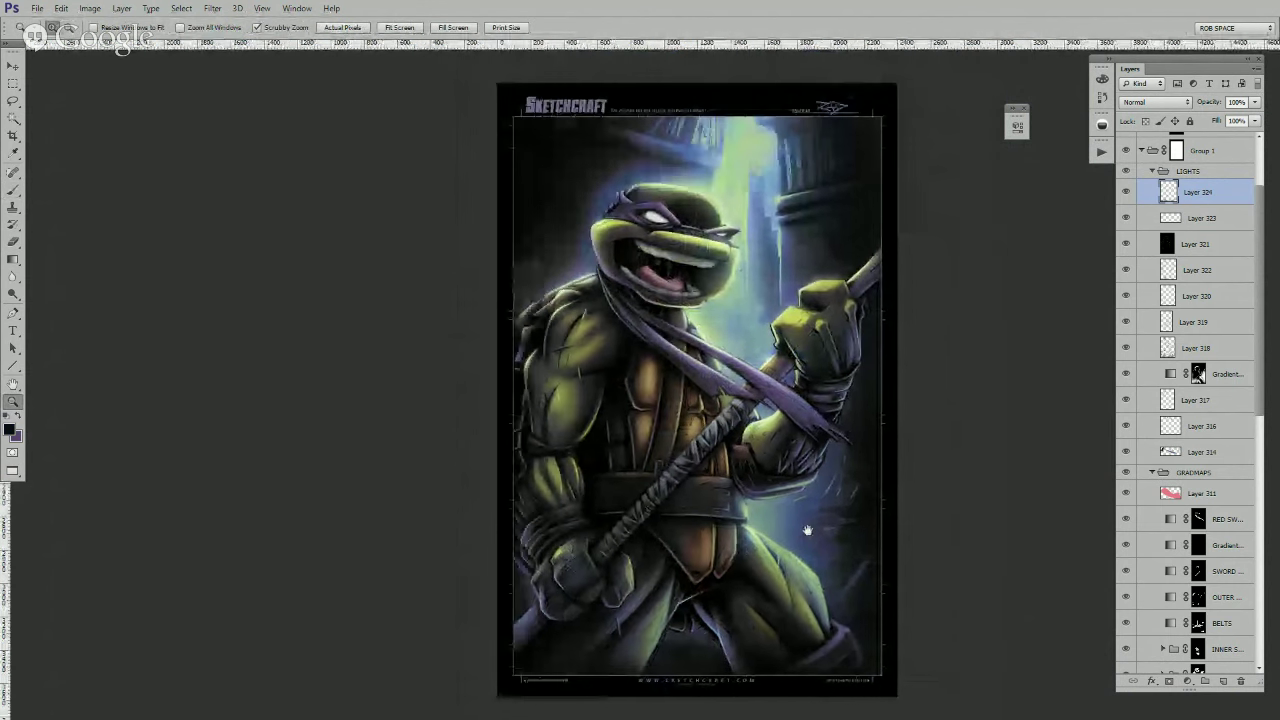
pyautogui.keyDown('alt'); pyautogui.click(812, 523); pyautogui.keyUp('alt')
pyautogui.click(814, 521)
pyautogui.moveTo(815, 512); pyautogui.dragTo(802, 534)
pyautogui.press('b')
pyautogui.keyDown('alt'); pyautogui.click(726, 215); pyautogui.keyUp('alt')
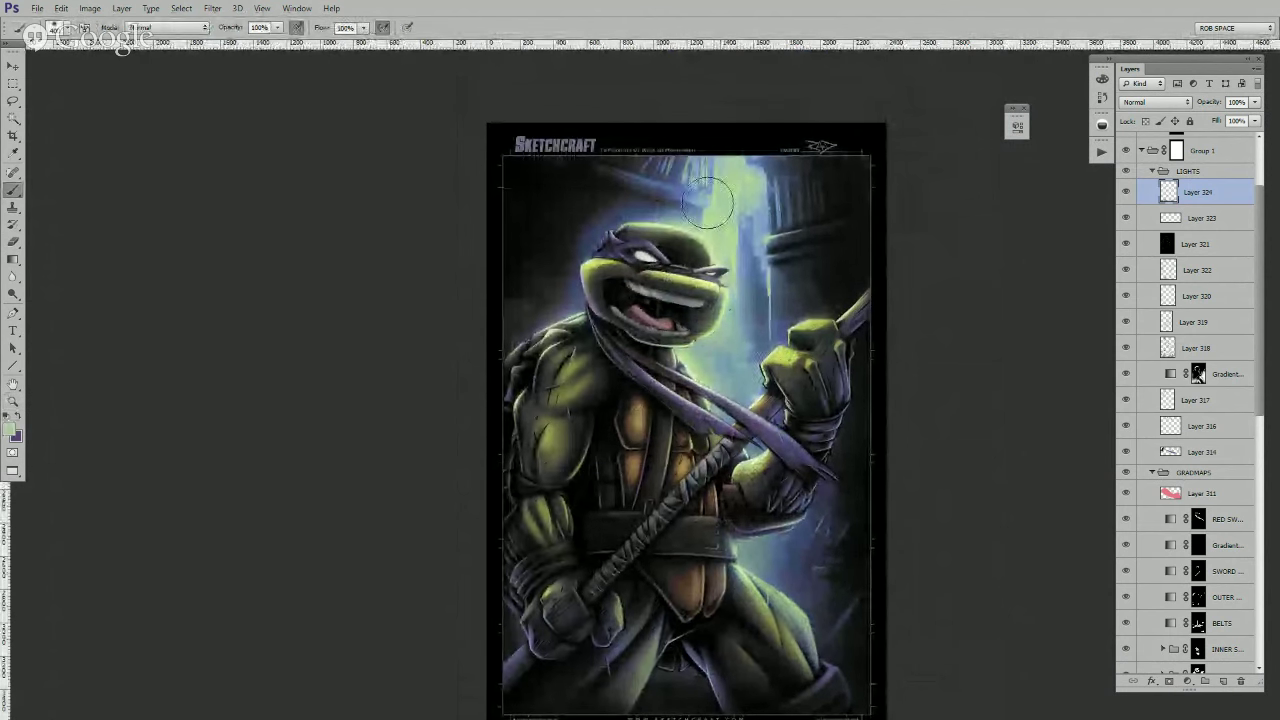
pyautogui.moveTo(709, 205)
pyautogui.mouseDown()
pyautogui.moveTo(711, 158)
pyautogui.moveTo(726, 167)
pyautogui.moveTo(714, 138)
pyautogui.moveTo(746, 151)
pyautogui.moveTo(771, 119)
pyautogui.moveTo(759, 172)
pyautogui.mouseUp()
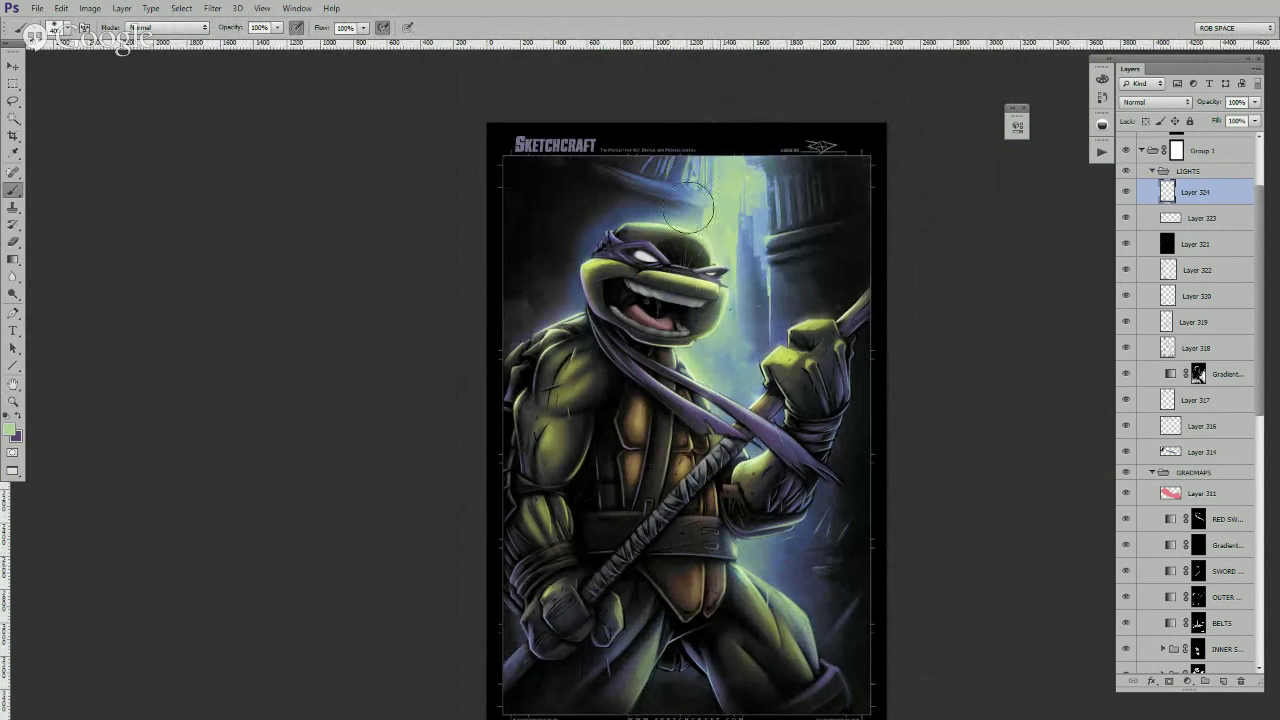
# - Select the black border layer, Layer 239, and sample muted purple and blue from the artwork as the foreground and background colours
pyautogui.press('z')
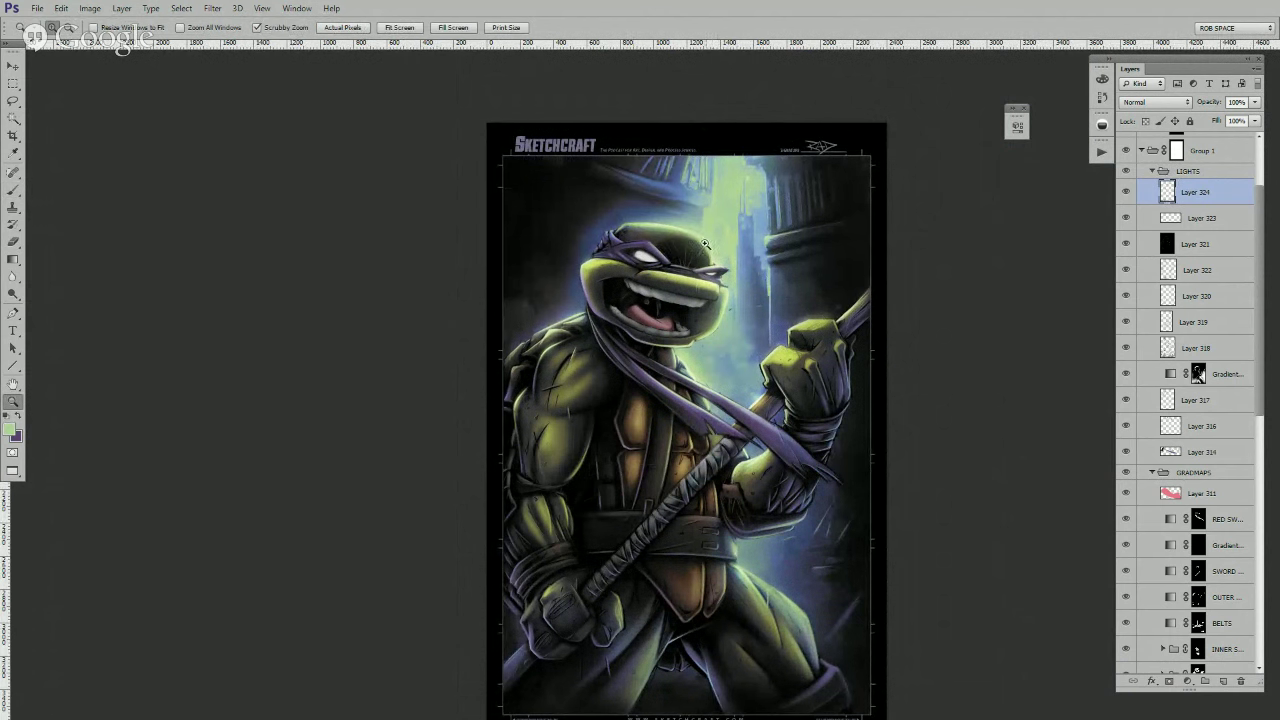
pyautogui.click(706, 245)
pyautogui.keyDown('alt'); pyautogui.click(708, 246); pyautogui.keyUp('alt')
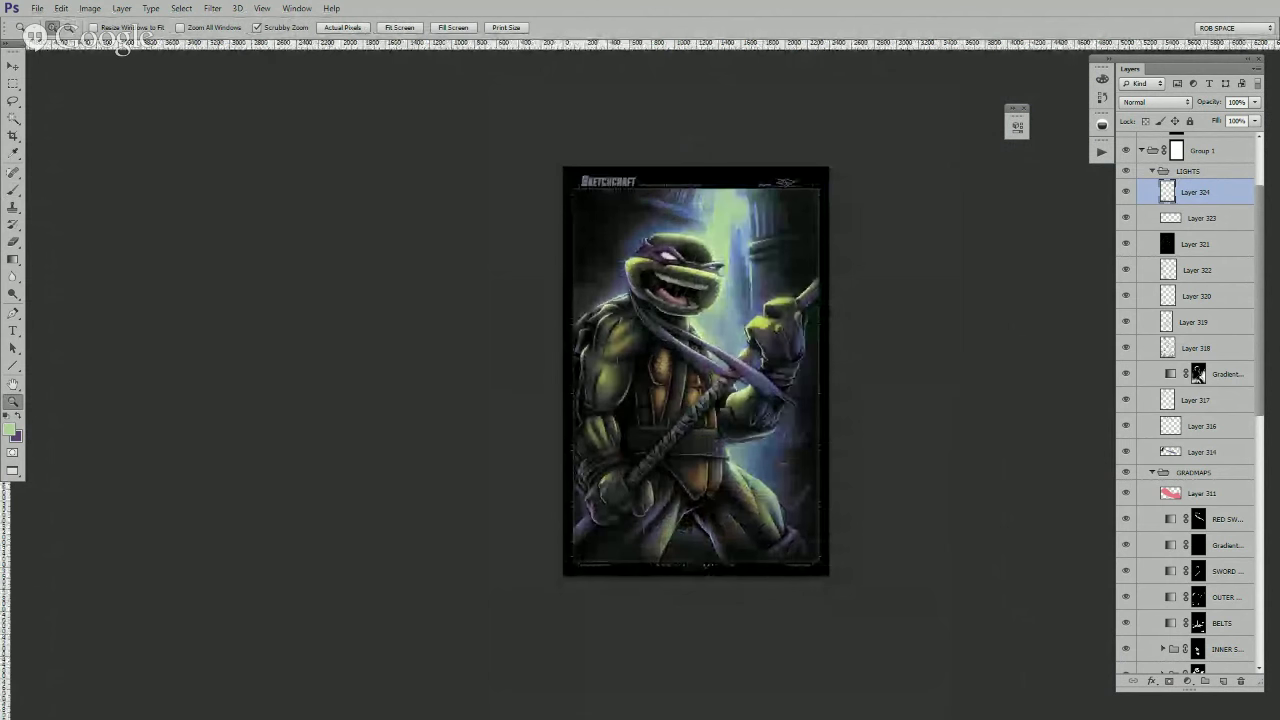
pyautogui.scroll(10, 1186, 243)
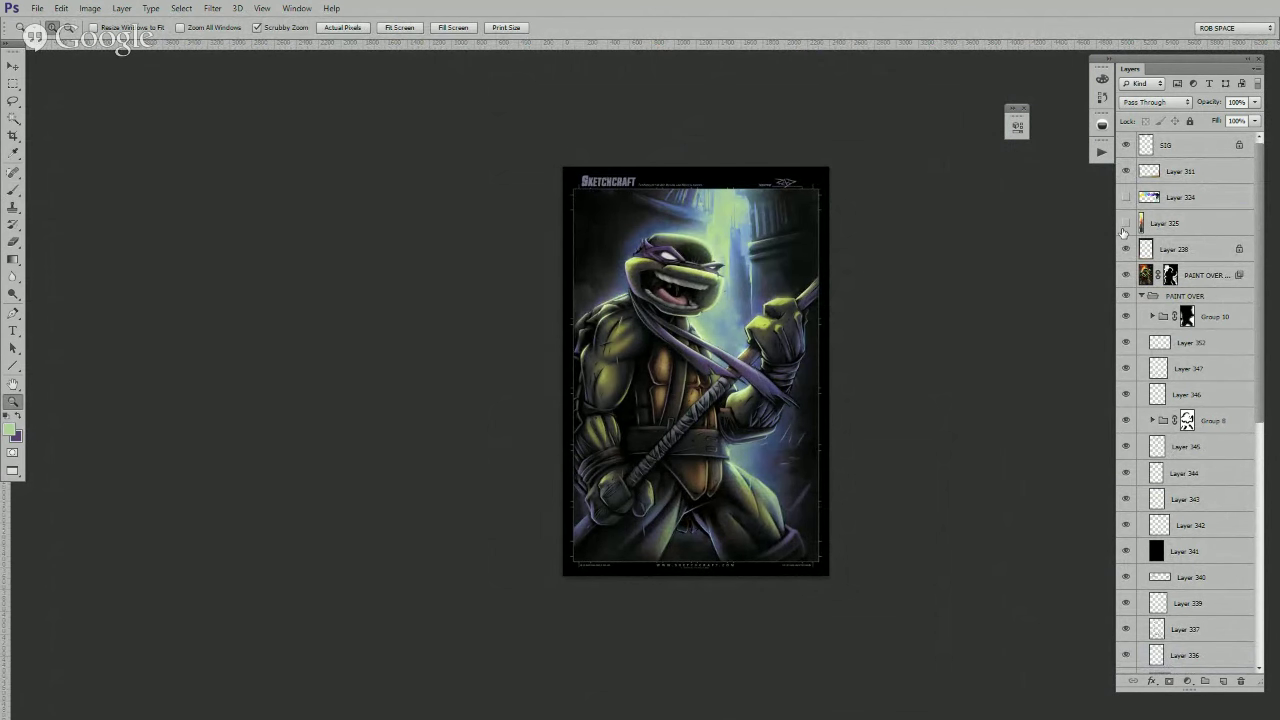
pyautogui.click(822, 270)
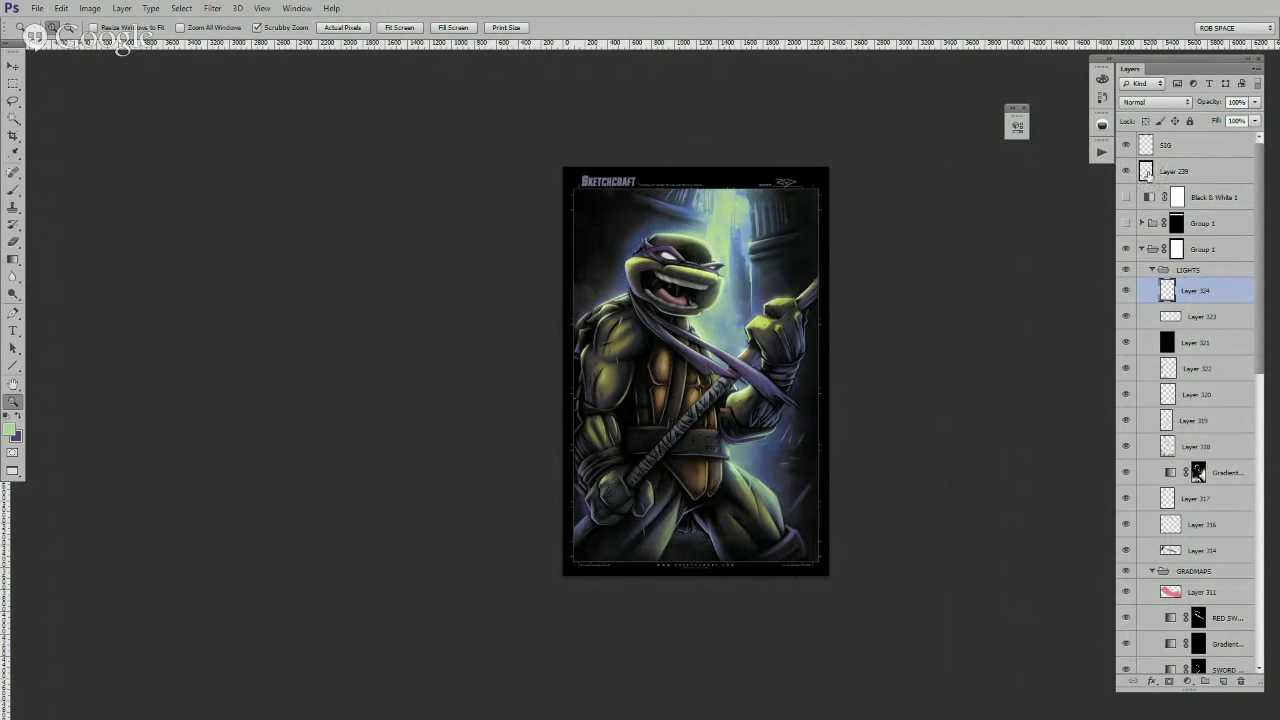
pyautogui.press('b')
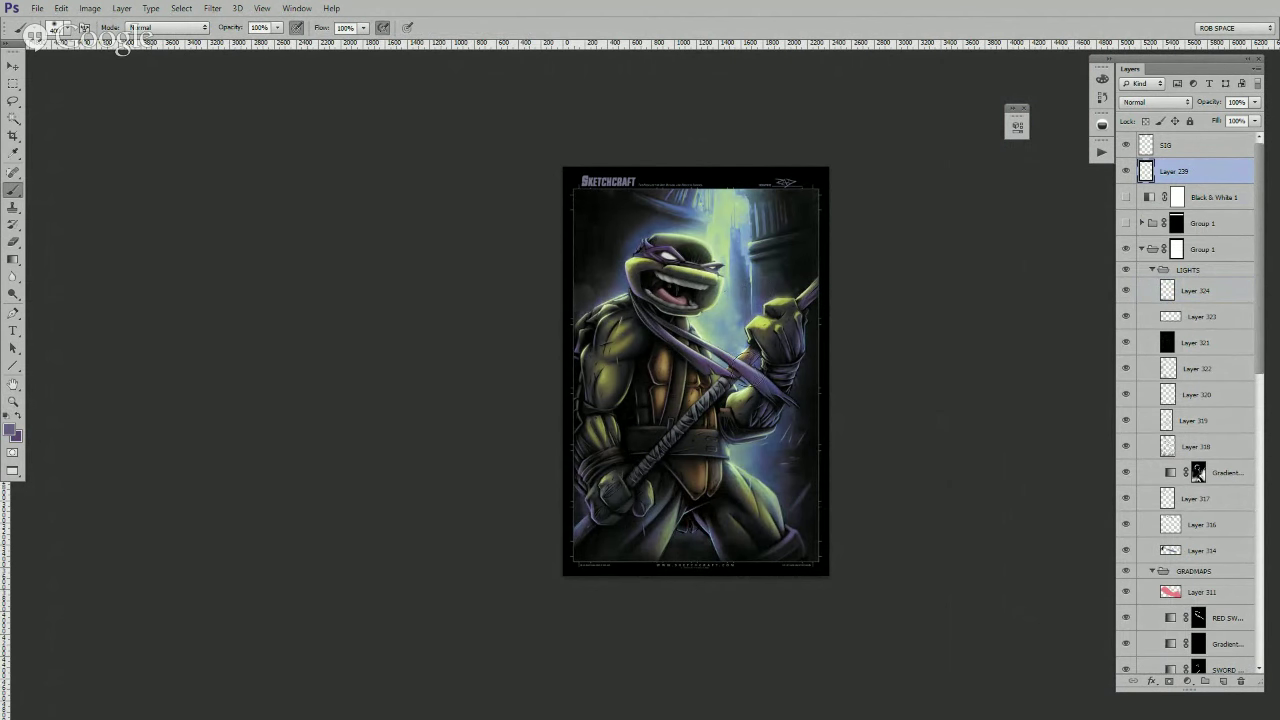
pyautogui.keyDown('alt'); pyautogui.click(639, 242); pyautogui.keyUp('alt')
# - Lock the border layer's transparent pixels and try a purple-to-blue gradient down the border
pyautogui.press('g')
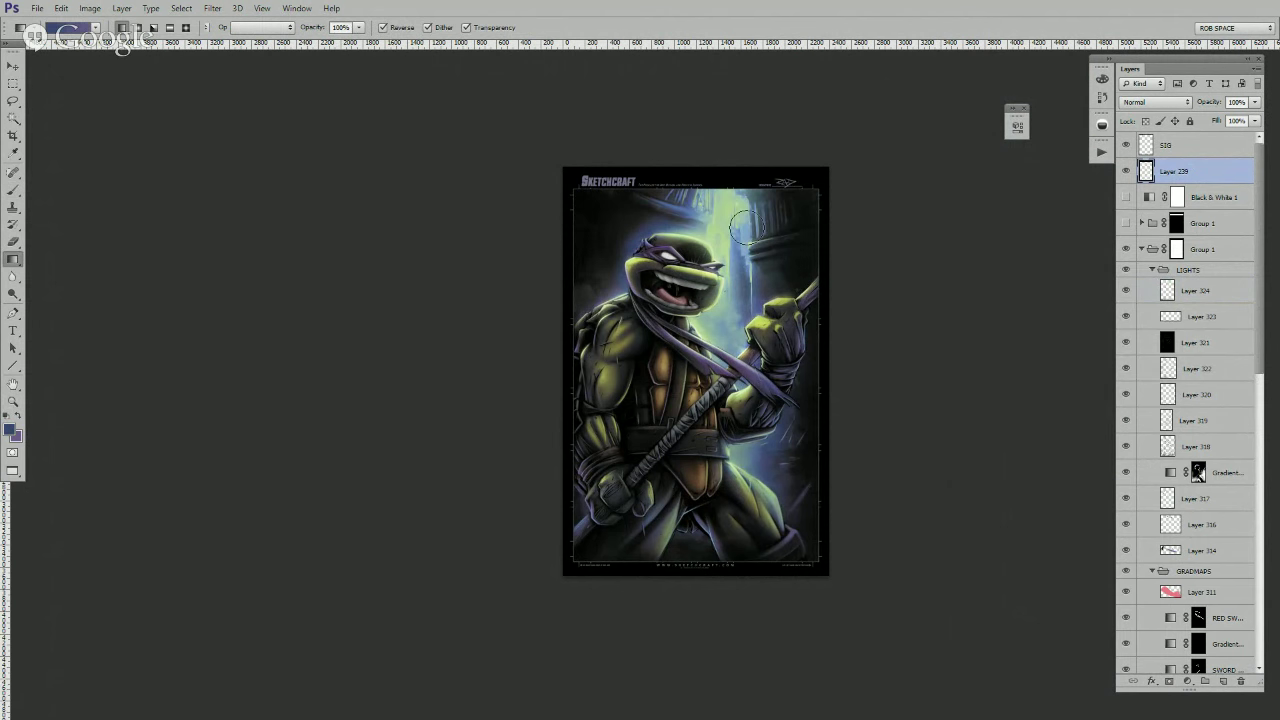
pyautogui.moveTo(786, 407); pyautogui.dragTo(793, 375)
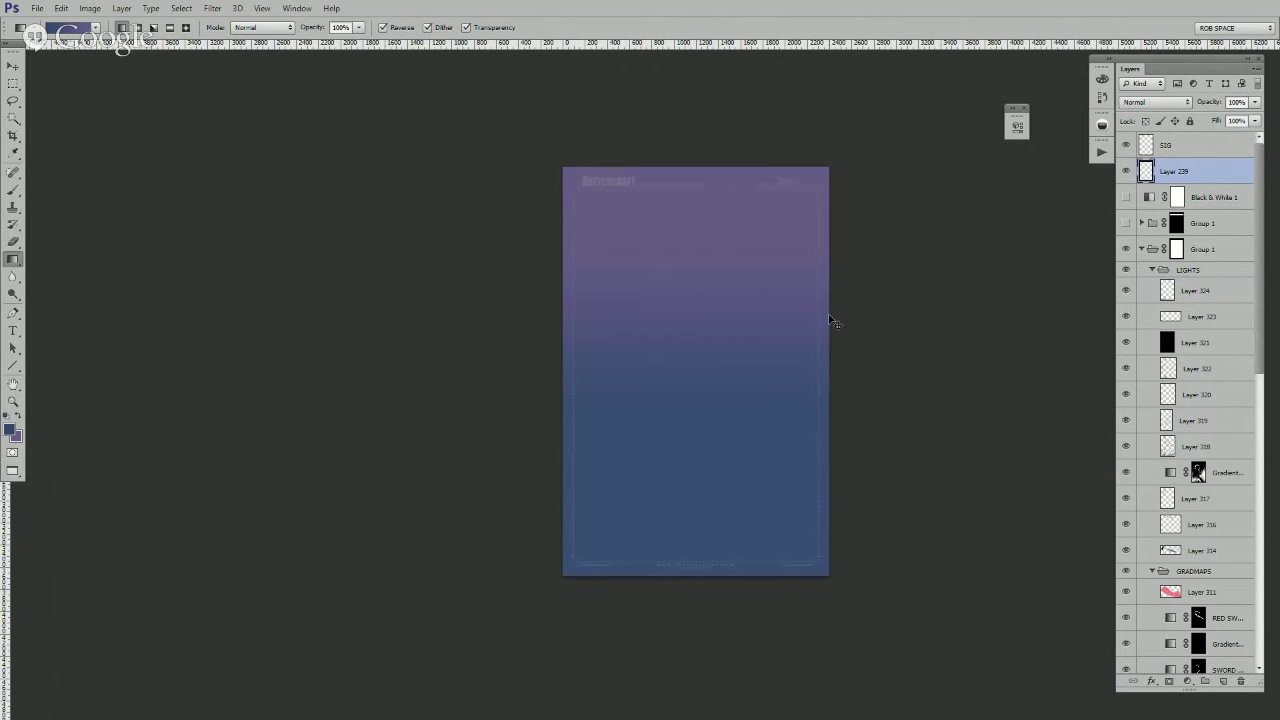
pyautogui.hotkey('ctrl', 'z')
pyautogui.moveTo(790, 227); pyautogui.dragTo(794, 497)
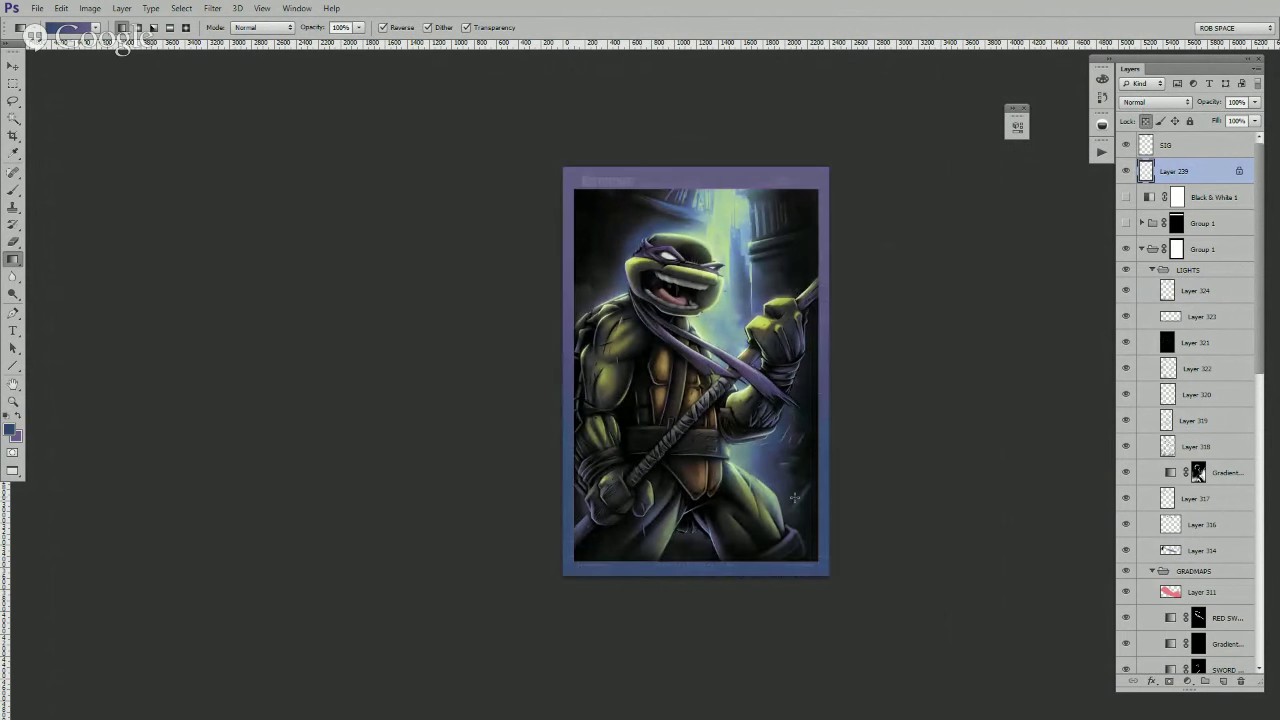
pyautogui.hotkey('ctrl', 'z')
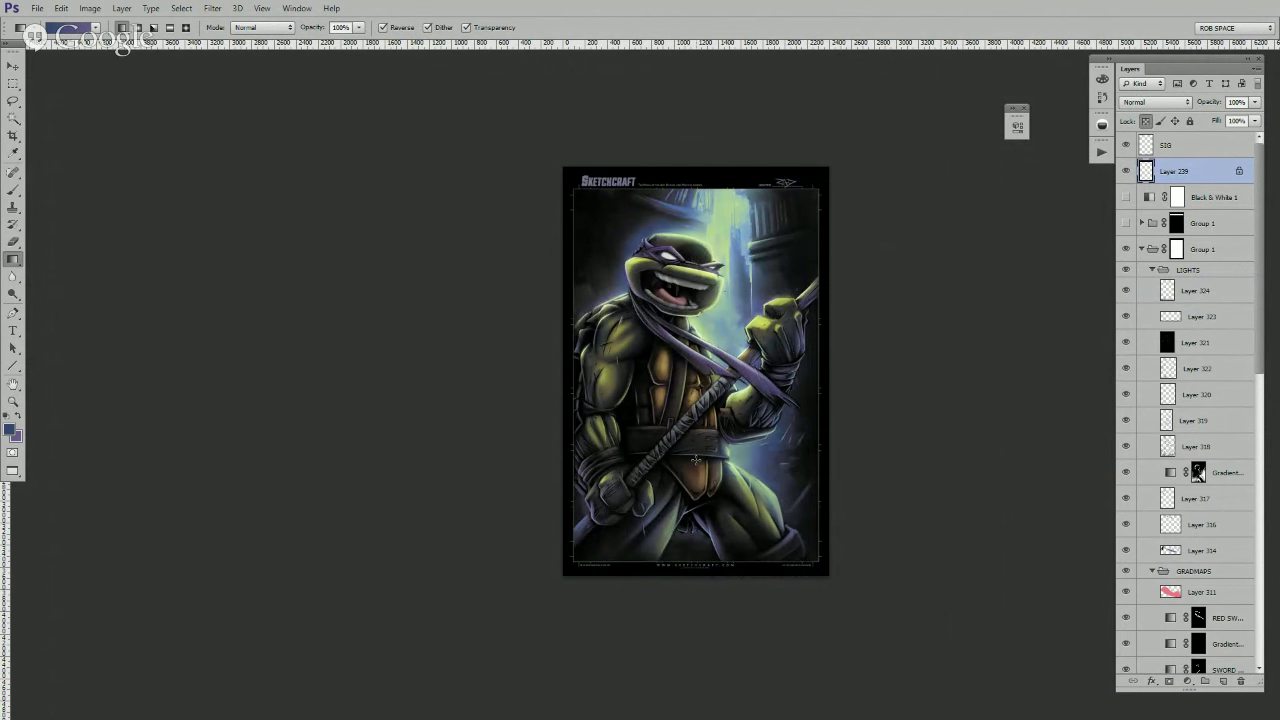
# - Paint a dark blue fade along the lower part of the poster border with a large soft brush
pyautogui.press('b')
pyautogui.rightClick(700, 443)
pyautogui.click(841, 281)
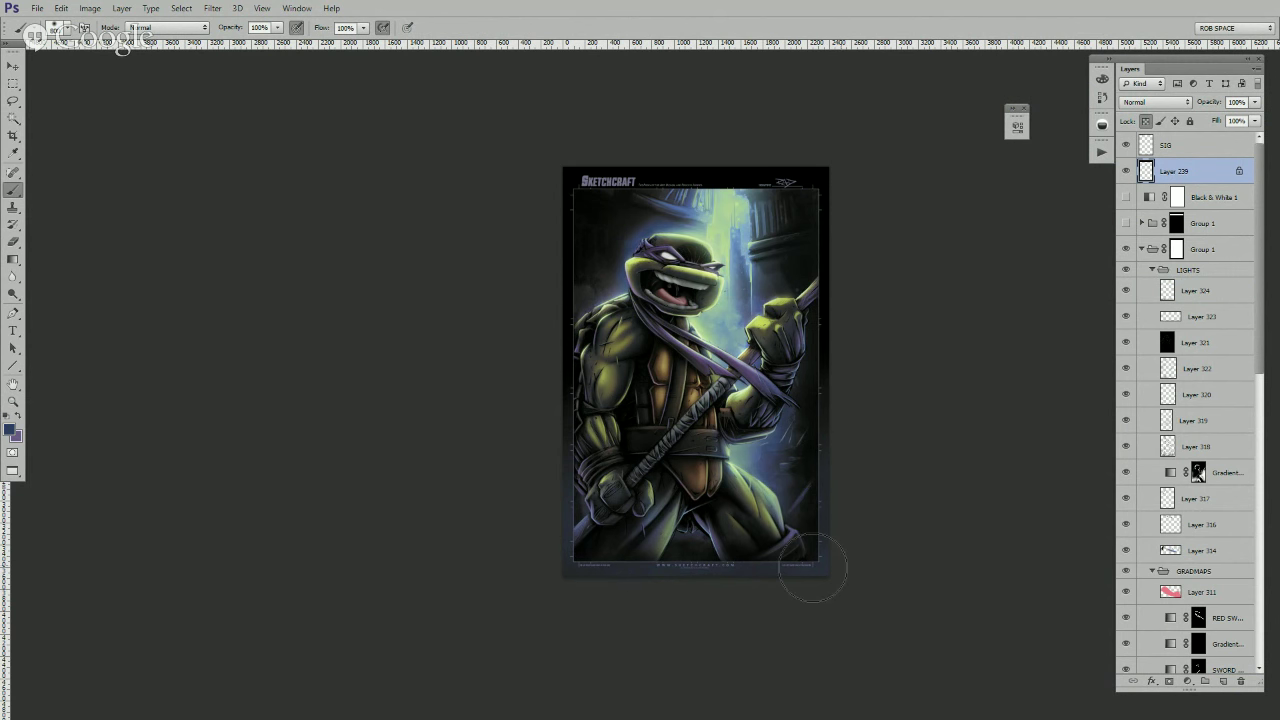
pyautogui.press('x')
pyautogui.moveTo(606, 580)
pyautogui.mouseDown()
pyautogui.moveTo(556, 583)
pyautogui.moveTo(747, 586)
pyautogui.moveTo(768, 559)
pyautogui.moveTo(731, 559)
pyautogui.mouseUp()
pyautogui.hotkey('ctrl', 'z')
# - Paint sampled muted purple along the bottom border and blend dark blue tones up its sides
pyautogui.keyDown('alt'); pyautogui.click(769, 467); pyautogui.keyUp('alt')
pyautogui.keyDown('alt'); pyautogui.click(717, 535); pyautogui.keyUp('alt')
pyautogui.keyDown('alt'); pyautogui.click(717, 535); pyautogui.keyUp('alt')
pyautogui.moveTo(564, 588)
pyautogui.mouseDown()
pyautogui.moveTo(605, 565)
pyautogui.moveTo(819, 560)
pyautogui.moveTo(848, 471)
pyautogui.moveTo(807, 584)
pyautogui.moveTo(830, 580)
pyautogui.moveTo(592, 565)
pyautogui.mouseUp()
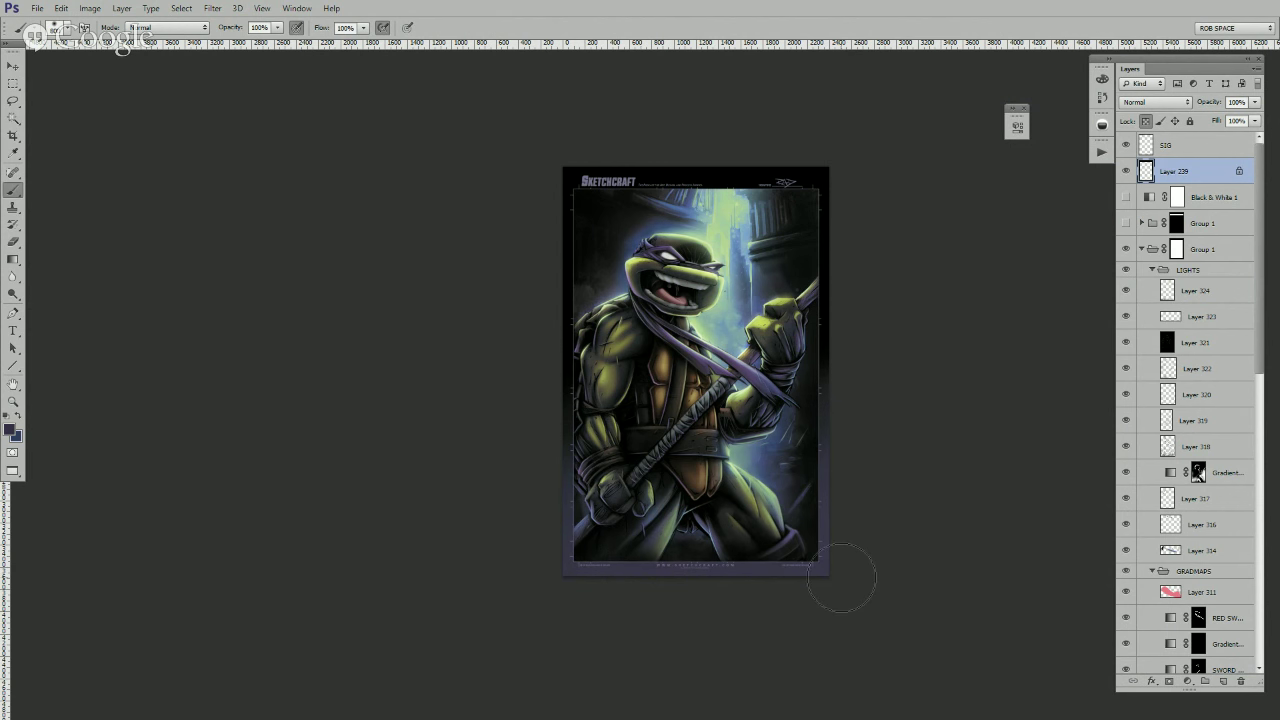
pyautogui.moveTo(660, 588); pyautogui.dragTo(592, 589)
pyautogui.moveTo(773, 605); pyautogui.dragTo(620, 617)
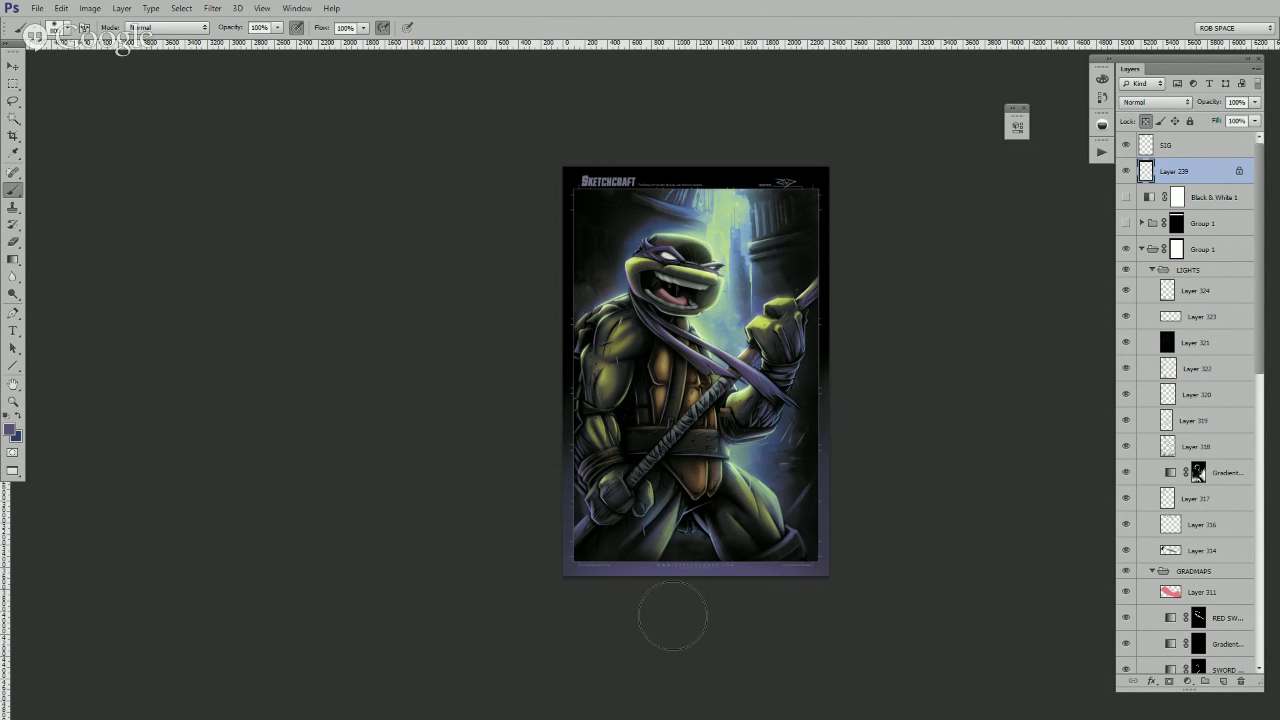
pyautogui.keyDown('alt'); pyautogui.click(577, 476); pyautogui.keyUp('alt')
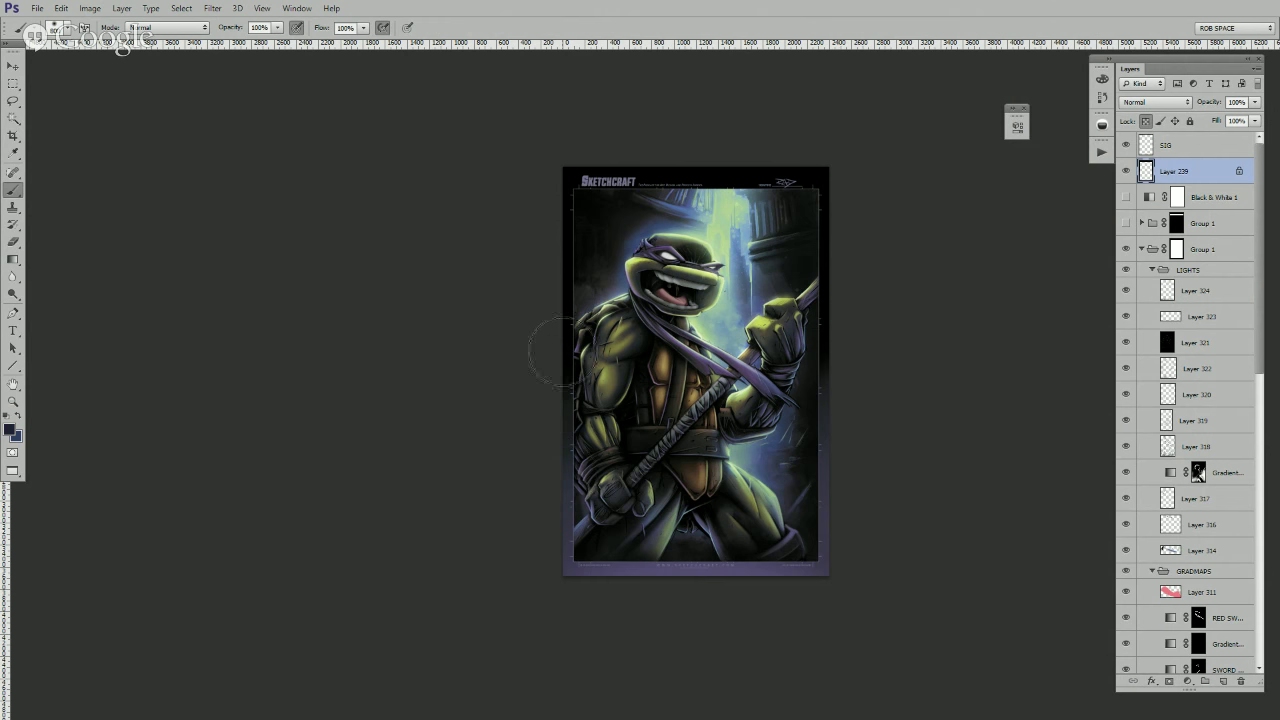
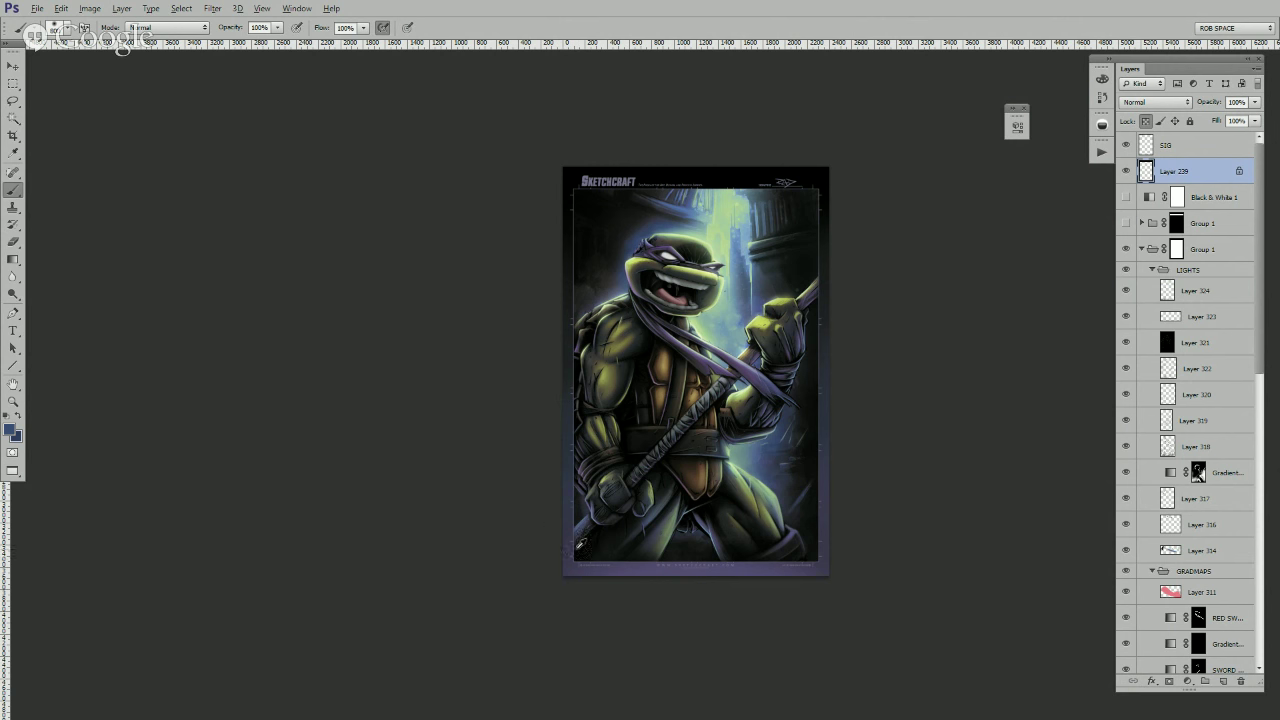
pyautogui.keyDown('alt'); pyautogui.click(580, 530); pyautogui.keyUp('alt')
# - Lock the transparent pixels of the SIG layer and tint its lettering and frame lines with muted purple and blue tones
pyautogui.keyDown('alt'); pyautogui.click(695, 566); pyautogui.keyUp('alt')
pyautogui.click(1162, 146)
pyautogui.click(1147, 121)
pyautogui.press('z')
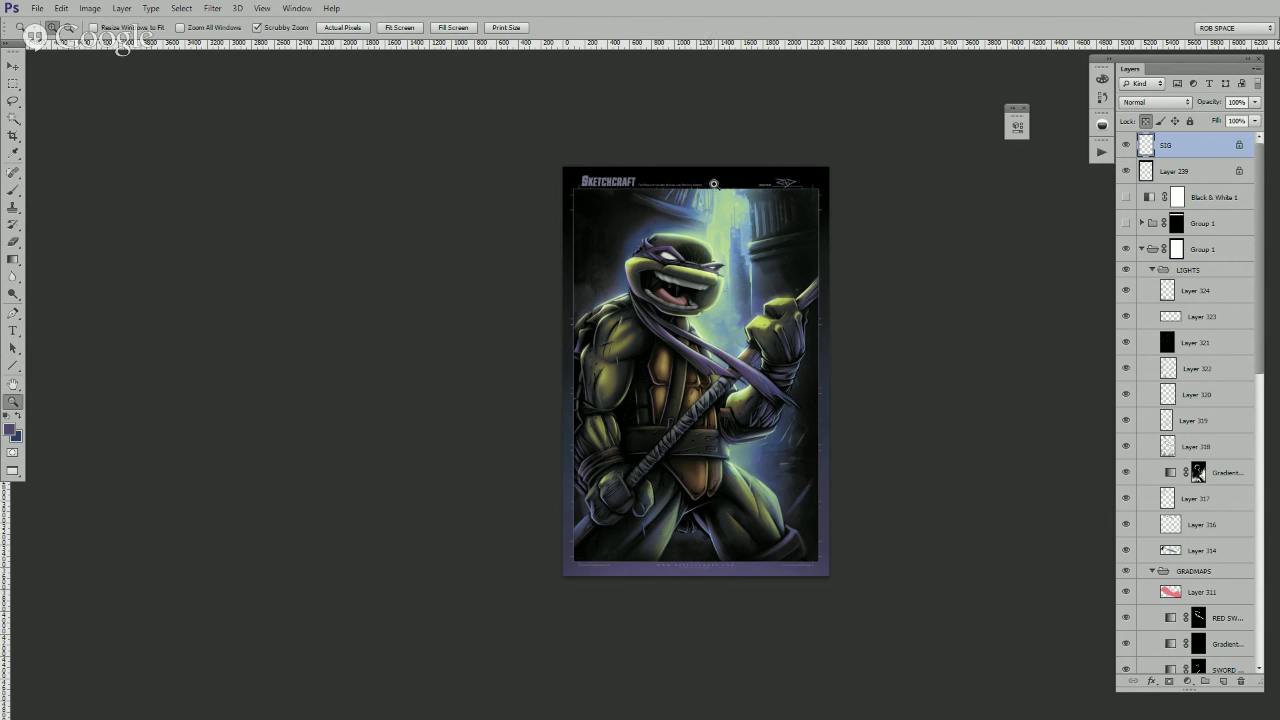
pyautogui.click(714, 186)
pyautogui.press('b')
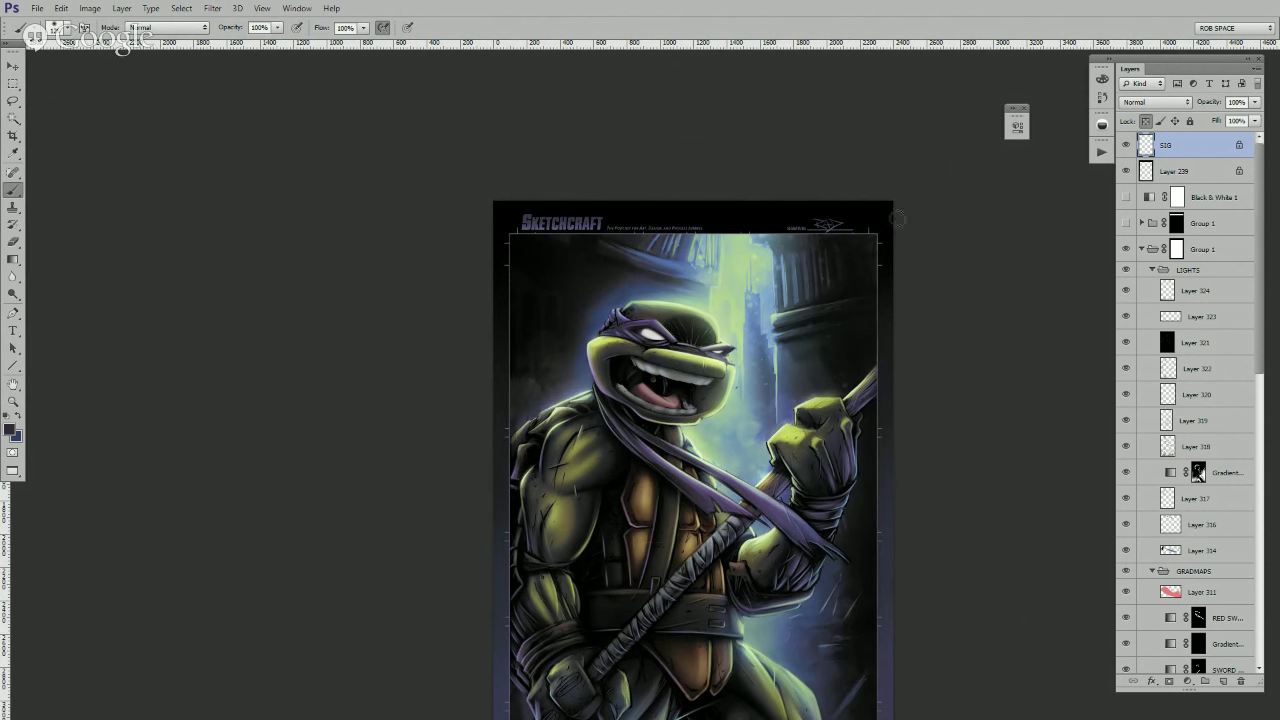
pyautogui.moveTo(913, 626); pyautogui.dragTo(874, 425)
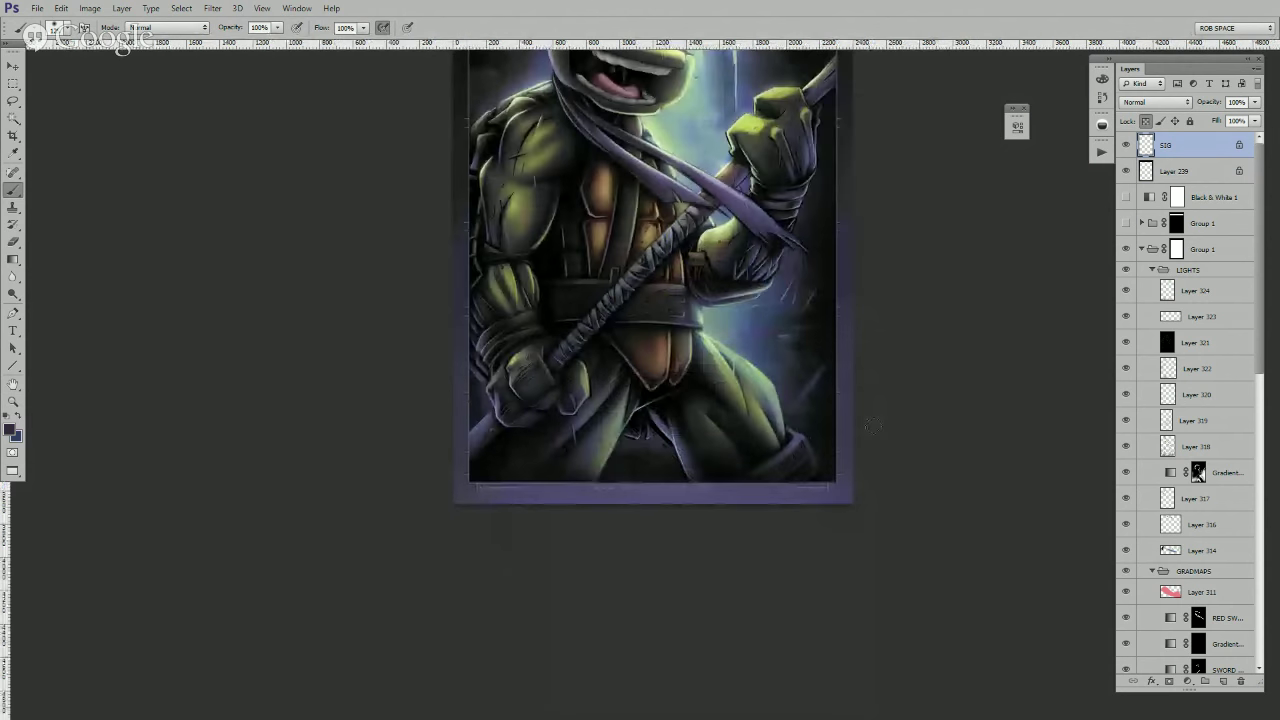
pyautogui.scroll(5, 712, 349)
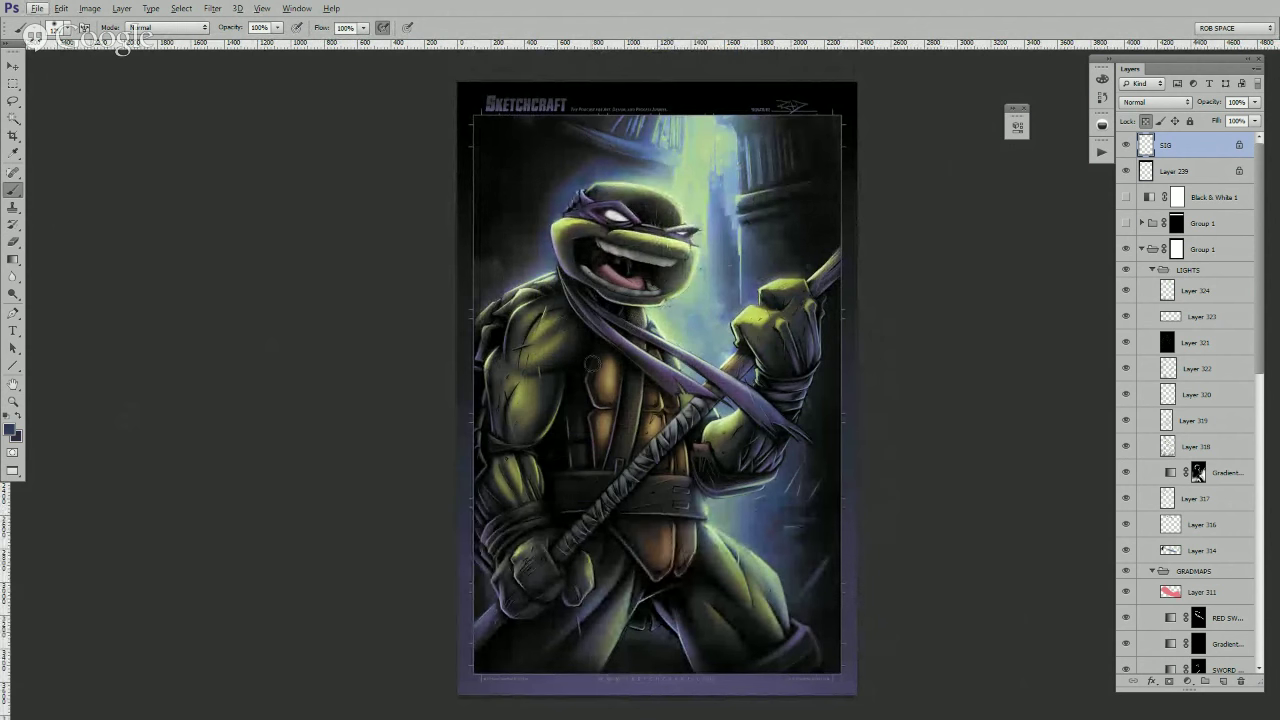
# - Repaint the footer lettering and thin frame lines on the SIG layer in light violet and a more saturated purple
pyautogui.keyDown('alt'); pyautogui.click(486, 525); pyautogui.keyUp('alt')
pyautogui.keyDown('alt'); pyautogui.click(487, 527); pyautogui.keyUp('alt')
pyautogui.keyDown('alt'); pyautogui.click(490, 525); pyautogui.keyUp('alt')
pyautogui.click(11, 430)
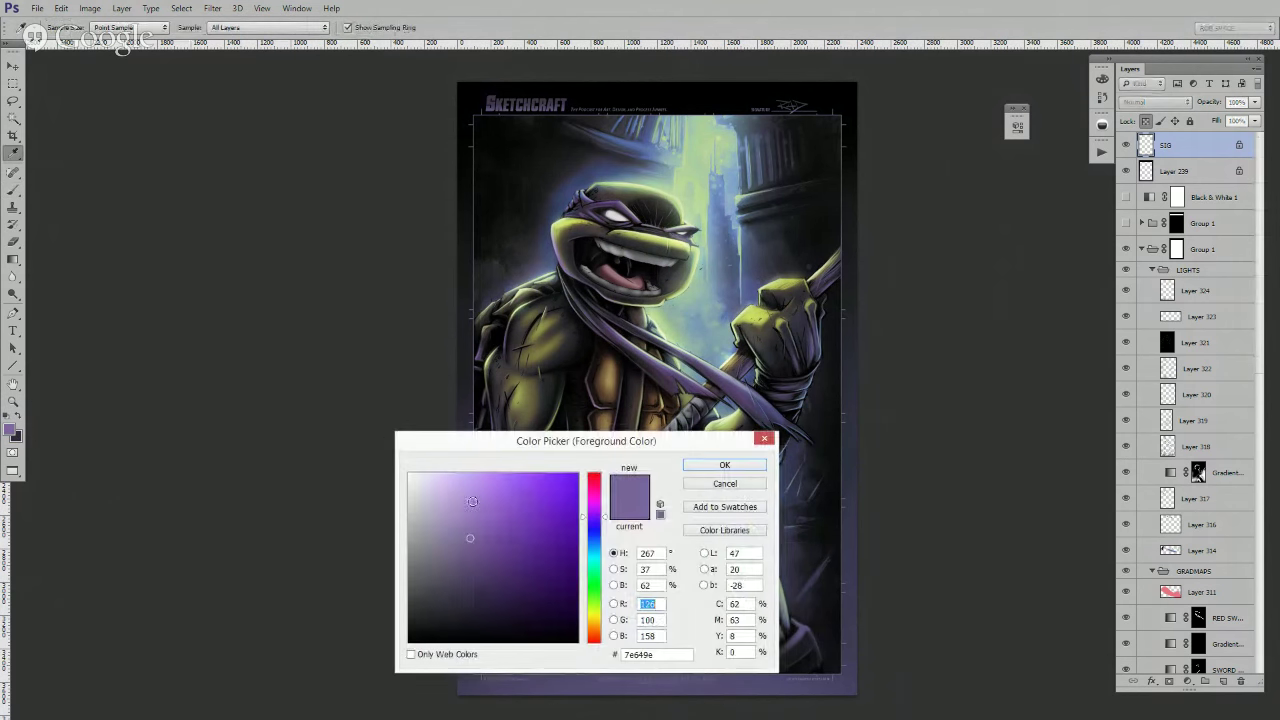
pyautogui.click(470, 491)
pyautogui.click(708, 466)
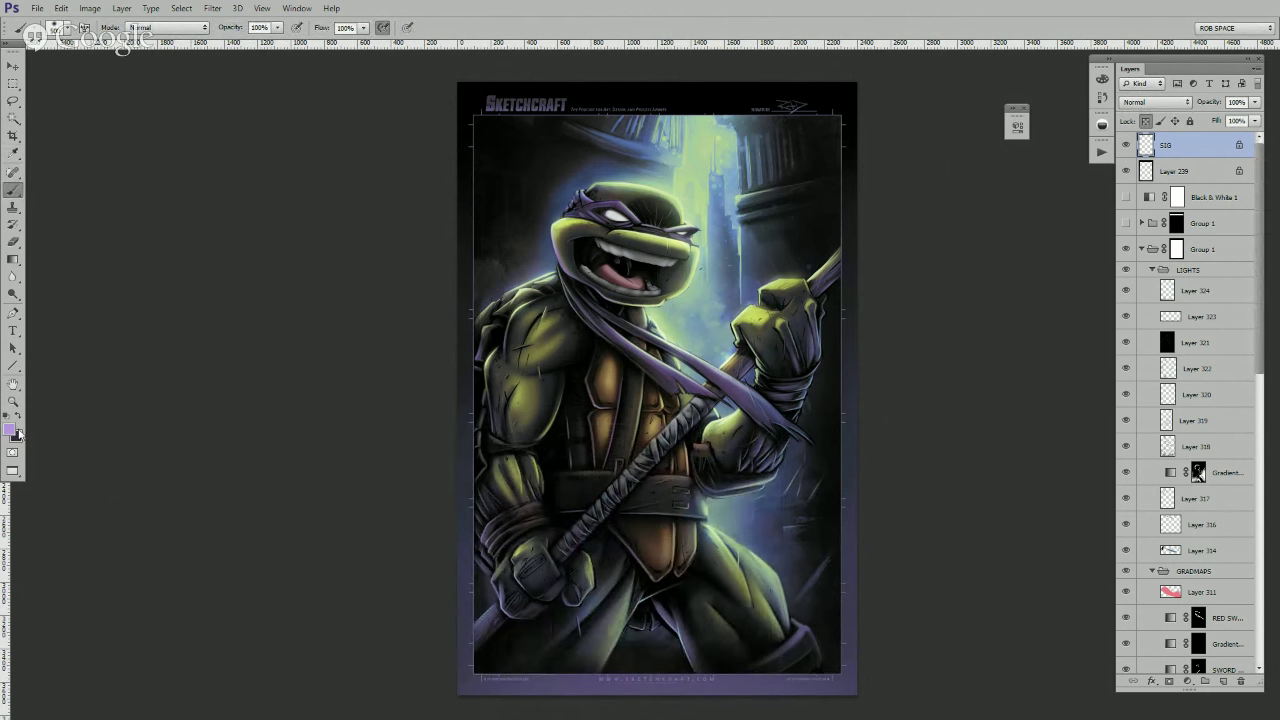
pyautogui.click(11, 431)
pyautogui.click(719, 468)
# - Examine the recoloured border, header and footer lettering, both close up and with the whole poster in view
pyautogui.moveTo(843, 295); pyautogui.dragTo(888, 483)
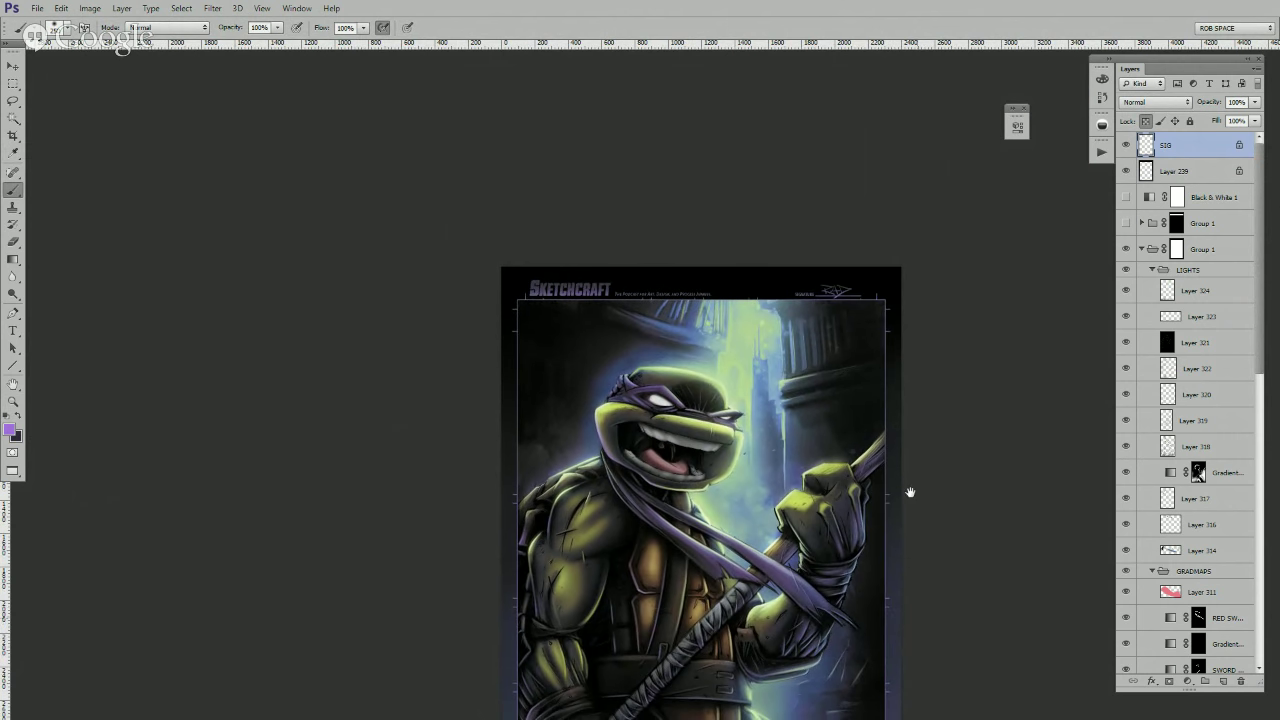
pyautogui.scroll(-5, 750, 545)
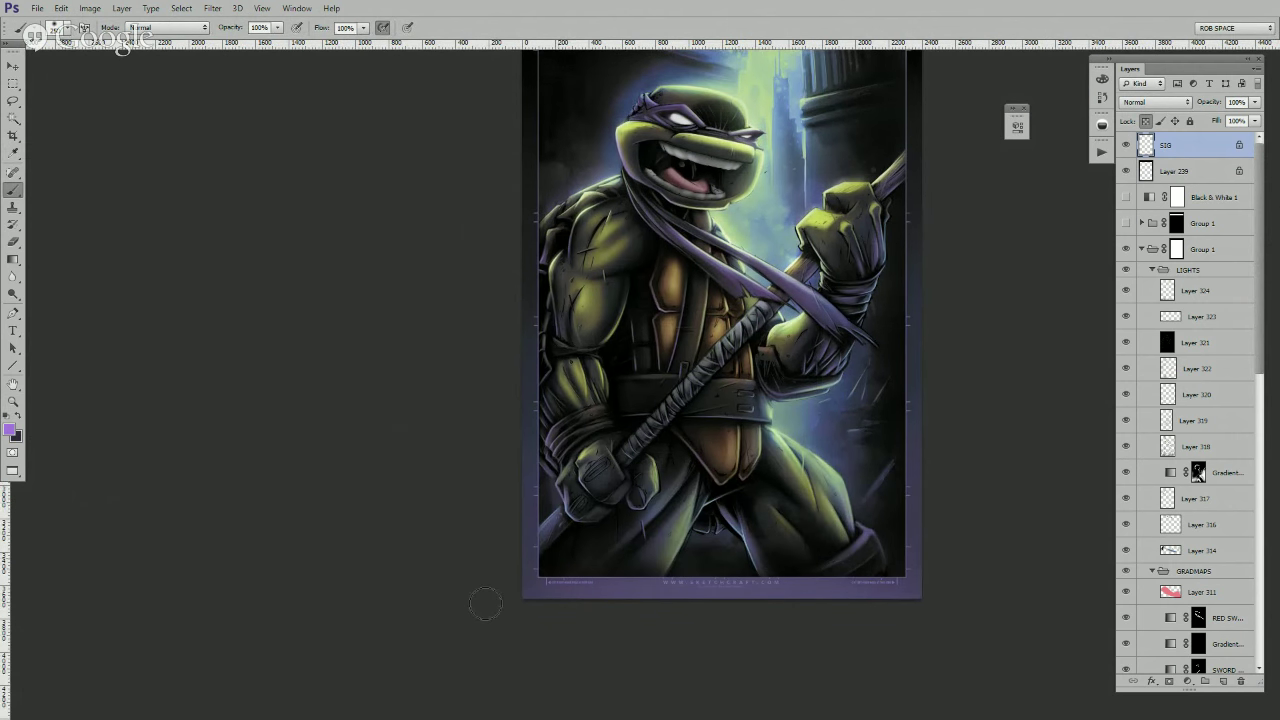
pyautogui.moveTo(876, 437); pyautogui.dragTo(835, 656)
pyautogui.press('z')
pyautogui.click(828, 500)
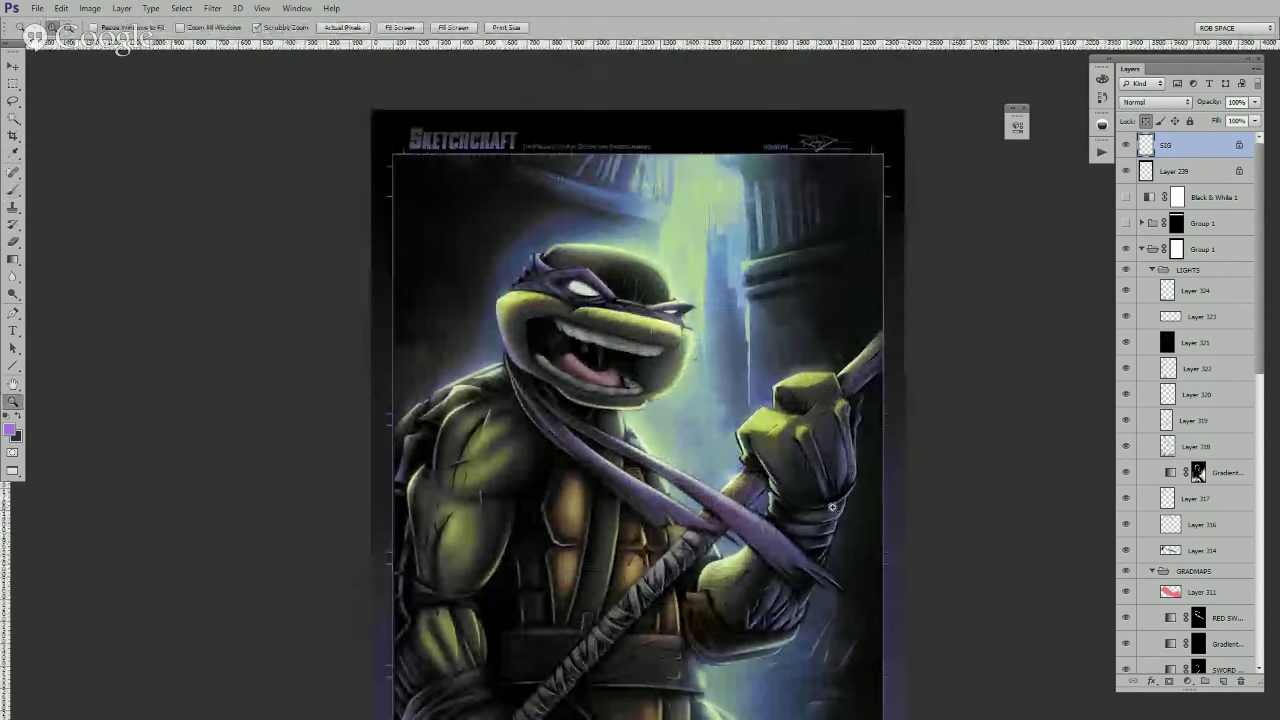
pyautogui.press('b')
pyautogui.press('z')
pyautogui.keyDown('alt'); pyautogui.click(833, 505); pyautogui.keyUp('alt')
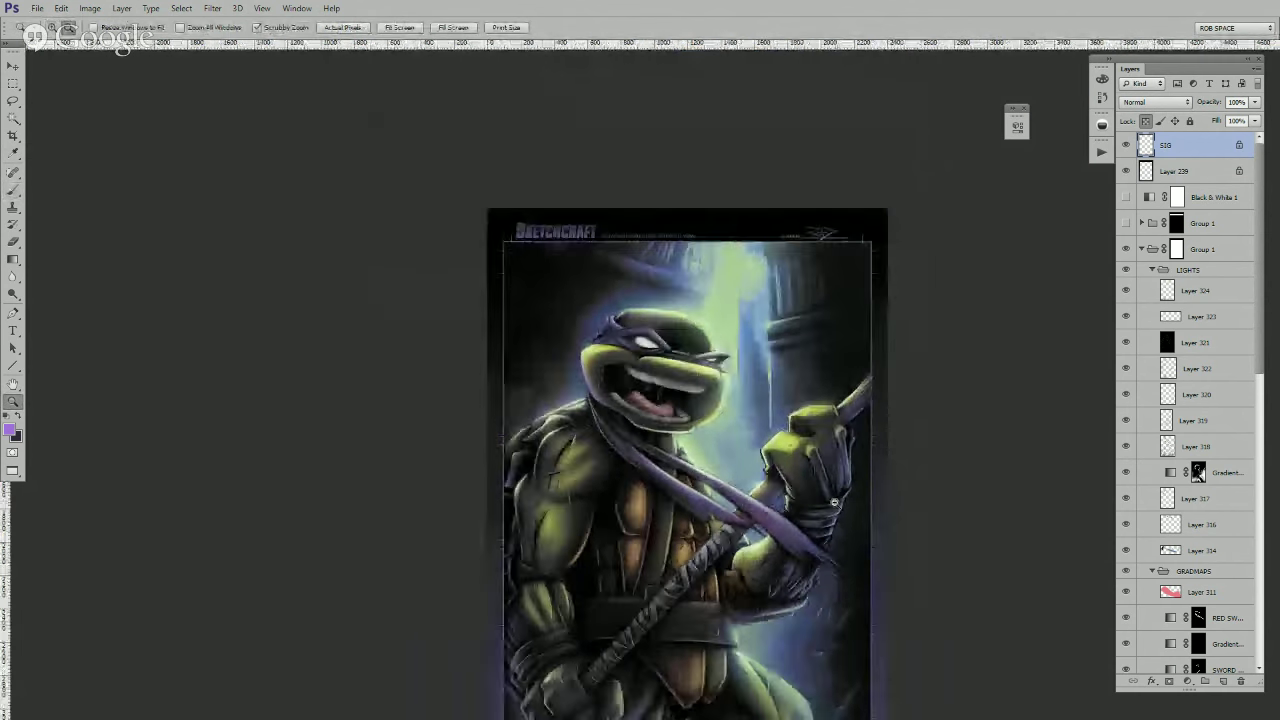
pyautogui.keyDown('alt'); pyautogui.click(833, 510); pyautogui.keyUp('alt')
pyautogui.click(833, 511)
pyautogui.moveTo(833, 562); pyautogui.dragTo(803, 446)
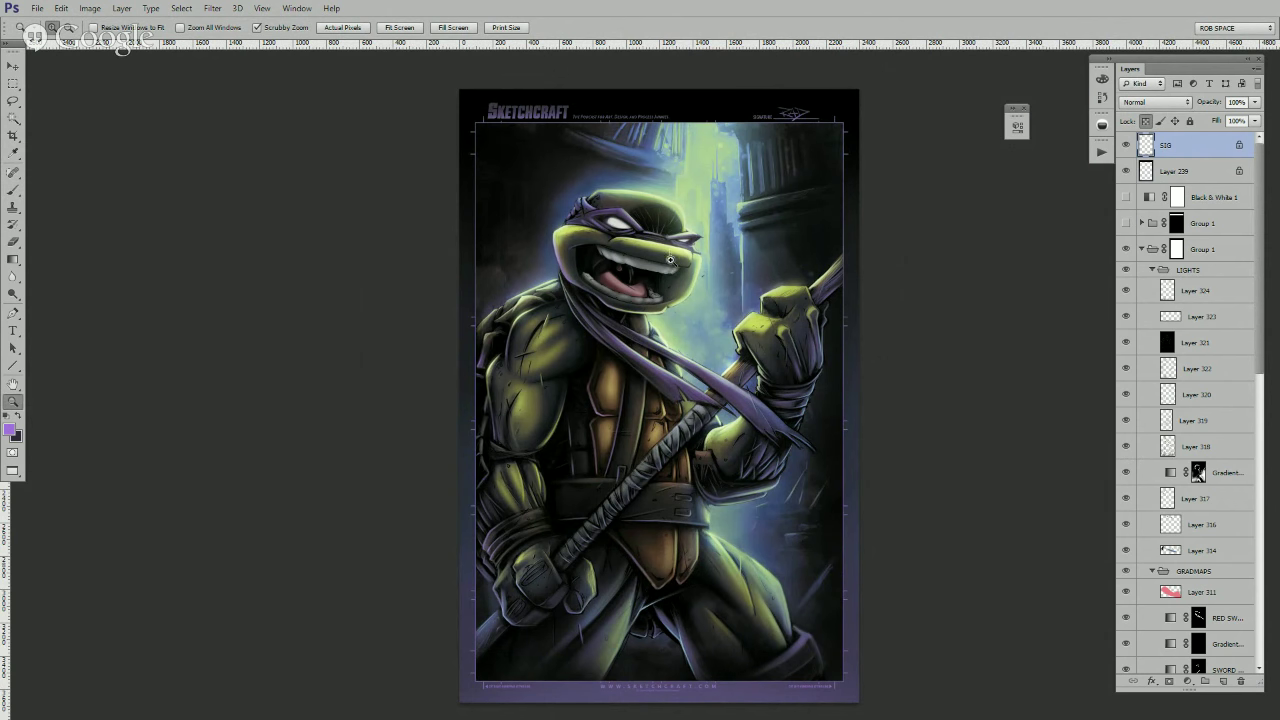
# - Add a new layer above Layer 324 in the LIGHTS group, set it to Overlay blending, and choose the AirSoft brush
pyautogui.click(670, 260)
pyautogui.click(1188, 300)
pyautogui.click(1226, 682)
pyautogui.press('b')
pyautogui.rightClick(612, 284)
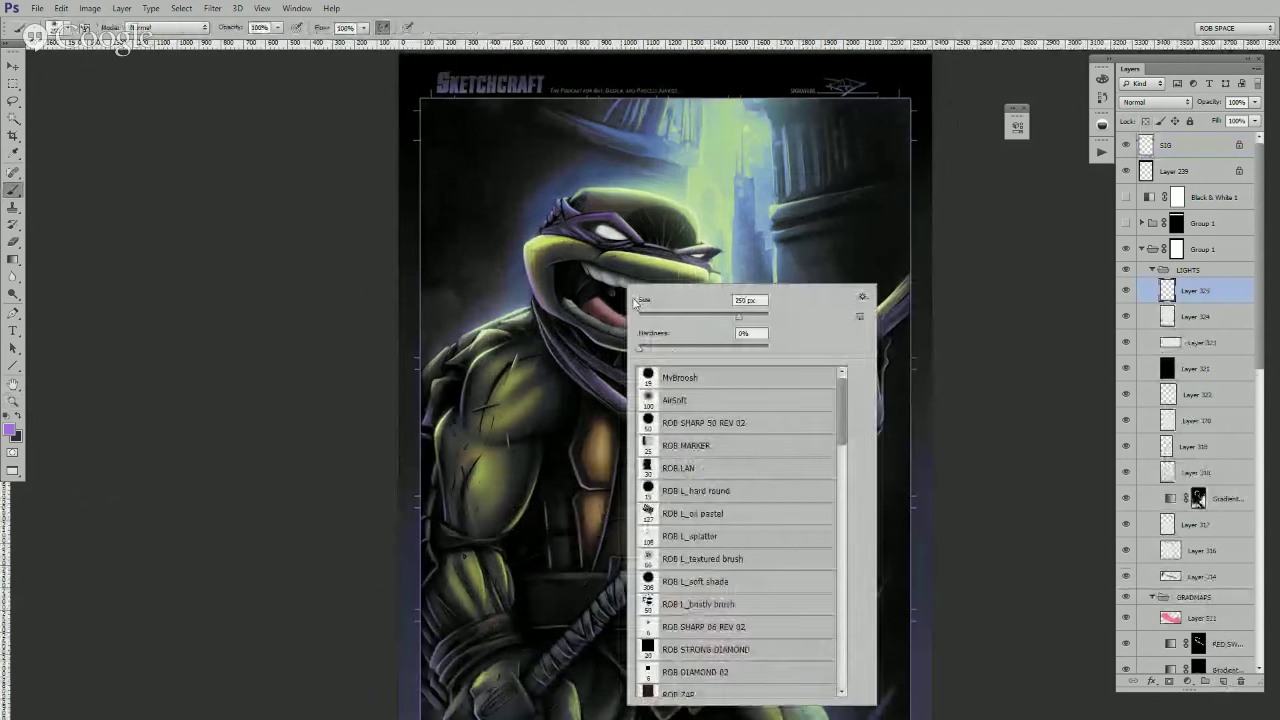
pyautogui.doubleClick(668, 402)
pyautogui.click(1157, 102)
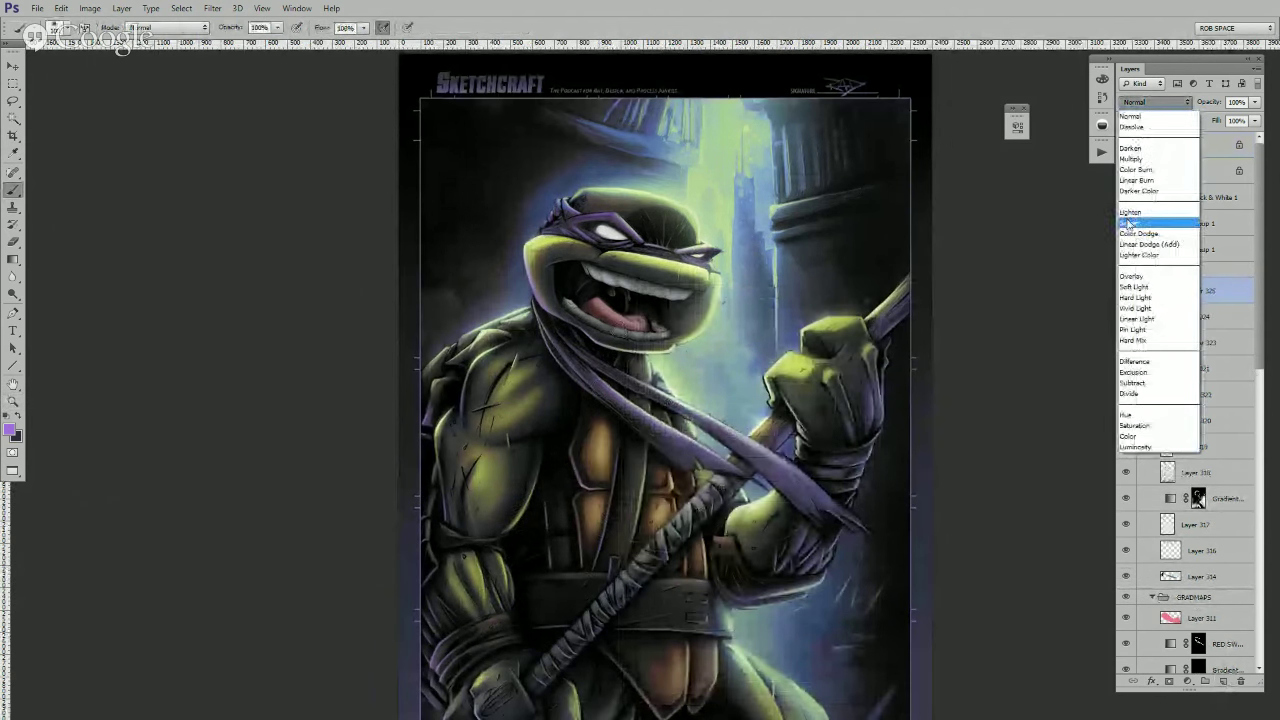
pyautogui.click(1160, 280)
pyautogui.moveTo(580, 268); pyautogui.dragTo(664, 289)
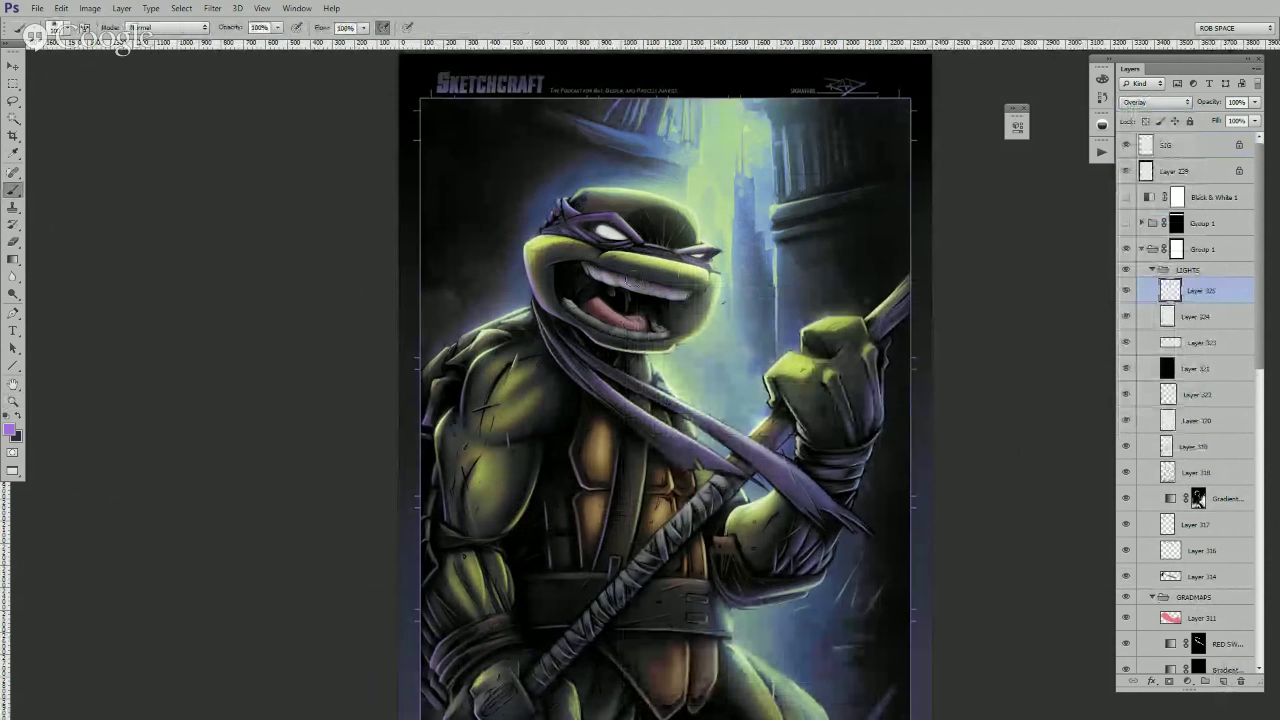
pyautogui.press('x')
pyautogui.moveTo(582, 270); pyautogui.dragTo(664, 293)
pyautogui.hotkey('ctrl', 'alt', 'z')
pyautogui.hotkey('ctrl', 'alt', 'z')
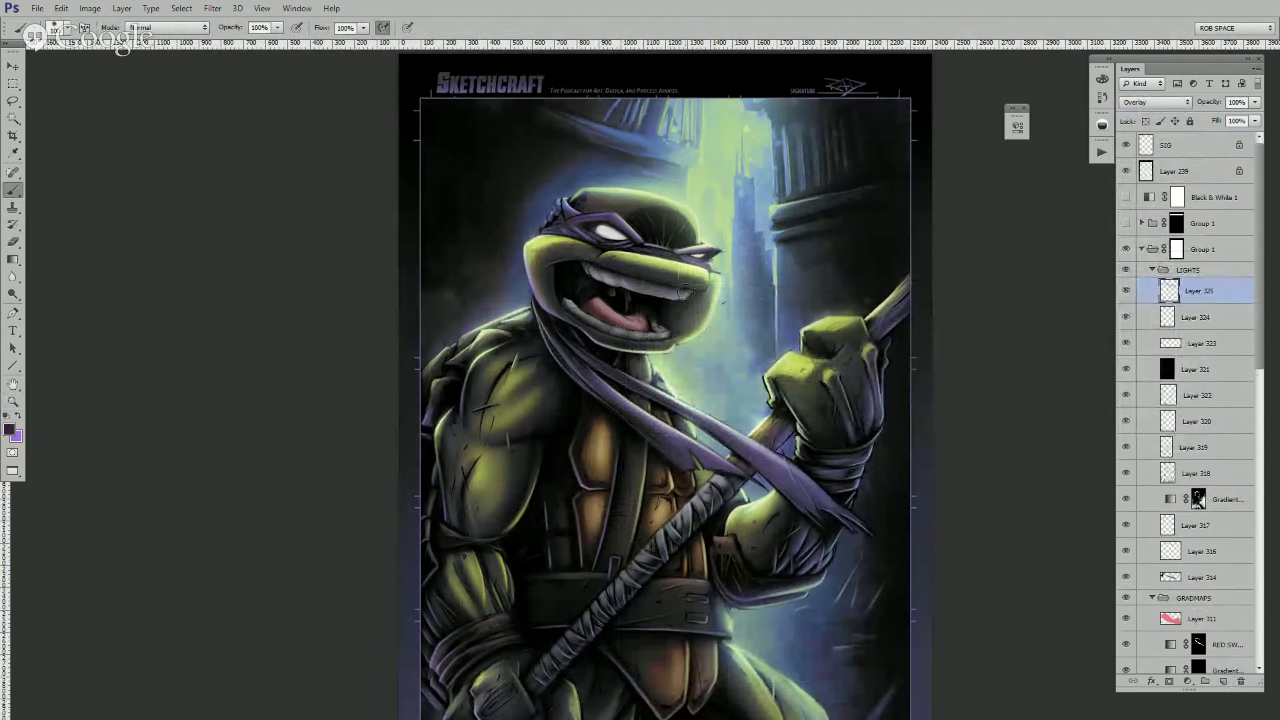
# - Paint soft dark and muted mauve overlay tones around the turtle's open mouth and lower jaw
pyautogui.moveTo(678, 292)
pyautogui.mouseDown()
pyautogui.moveTo(692, 306)
pyautogui.moveTo(657, 307)
pyautogui.mouseUp()
pyautogui.moveTo(562, 292); pyautogui.dragTo(630, 320)
pyautogui.press('x')
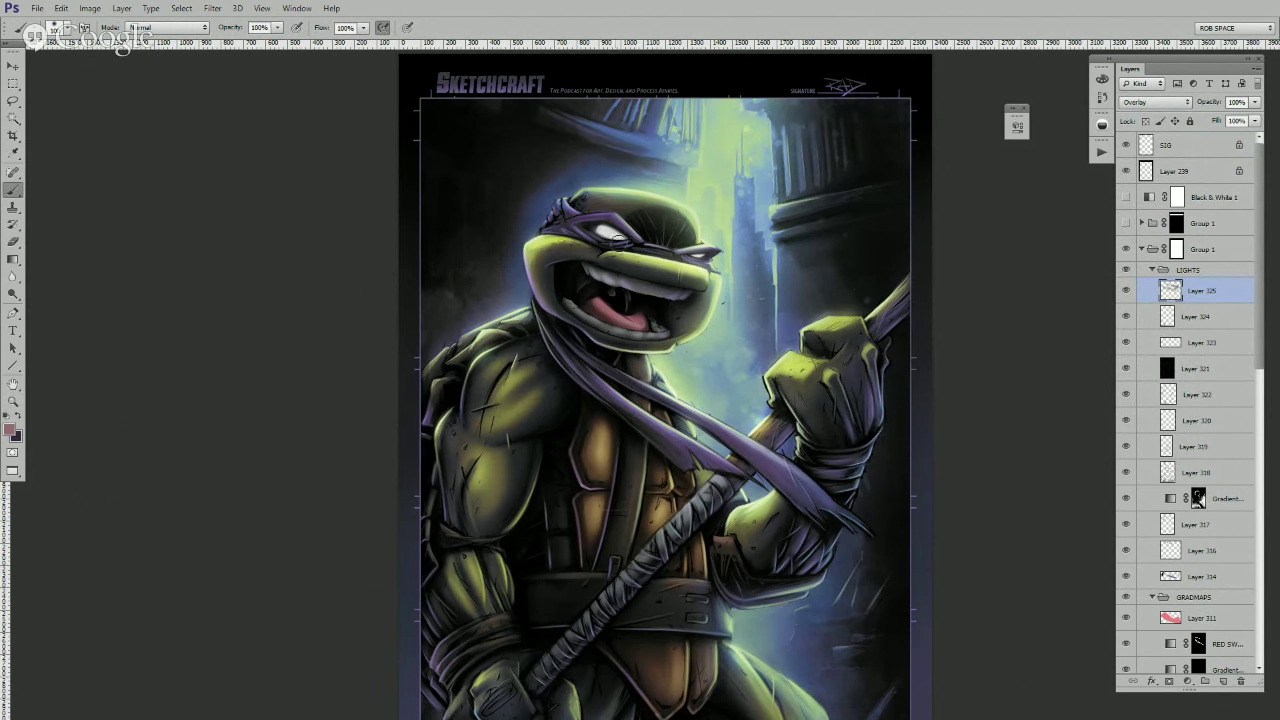
pyautogui.moveTo(567, 325); pyautogui.dragTo(570, 316)
# - Sample yellow-green from the face and paint overlay highlights along the cheek, upper lip and edge of the head
pyautogui.keyDown('alt'); pyautogui.click(536, 240); pyautogui.keyUp('alt')
pyautogui.hotkey('ctrl', 'z')
pyautogui.moveTo(531, 243); pyautogui.dragTo(553, 311)
pyautogui.moveTo(662, 264); pyautogui.dragTo(717, 278)
pyautogui.moveTo(664, 201); pyautogui.dragTo(697, 222)
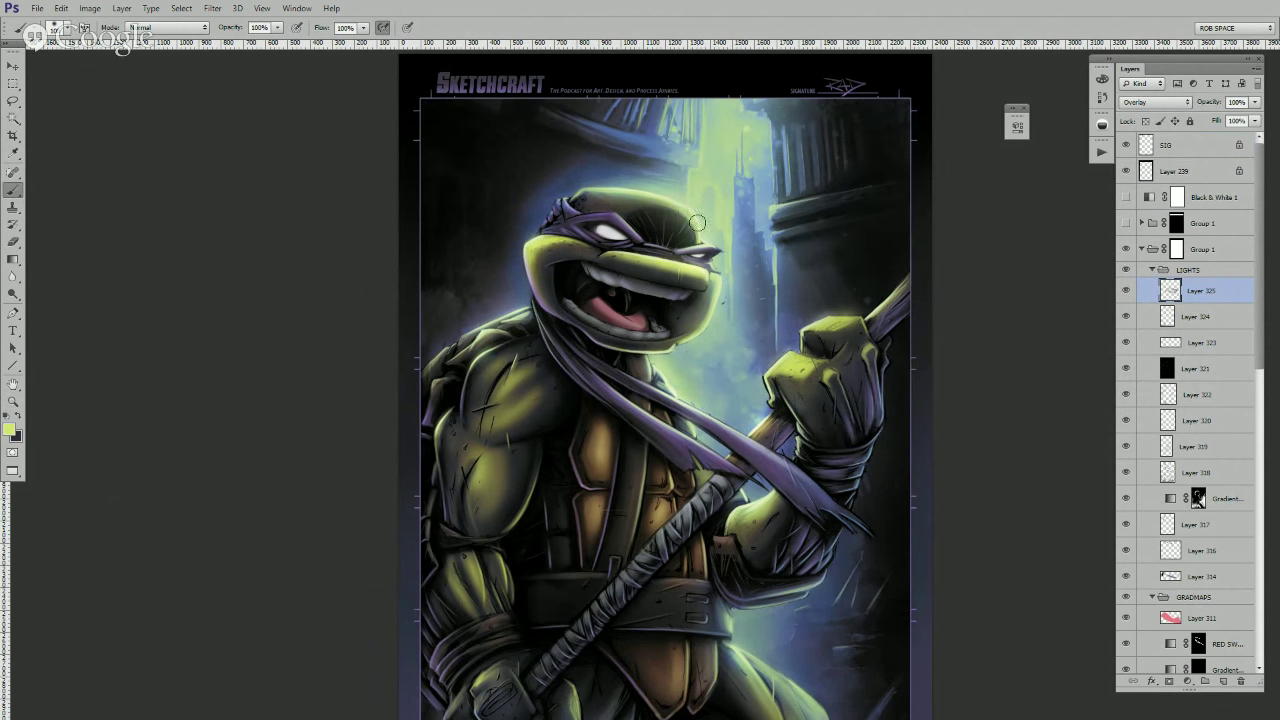
# - Brush yellow-green overlay highlights onto the raised fist, shoulder, forearm and thigh
pyautogui.moveTo(802, 354); pyautogui.dragTo(778, 374)
pyautogui.moveTo(824, 323); pyautogui.dragTo(840, 323)
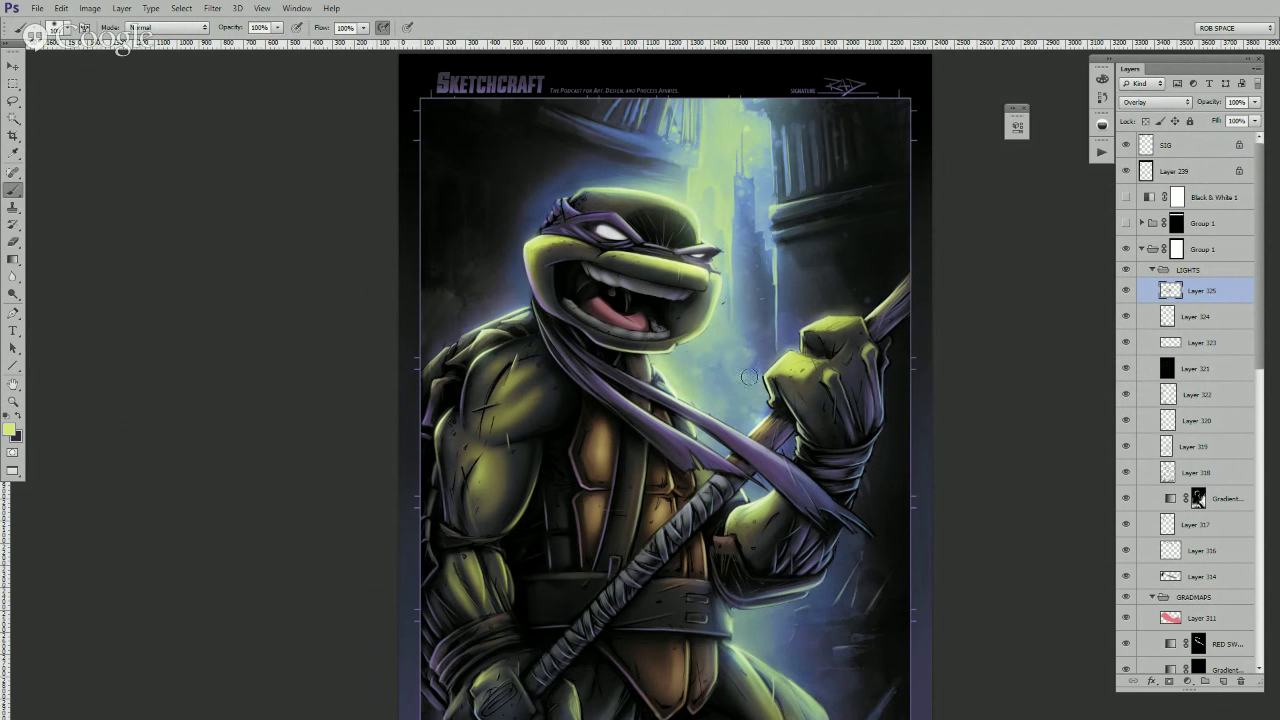
pyautogui.moveTo(494, 330); pyautogui.dragTo(520, 358)
pyautogui.moveTo(757, 506); pyautogui.dragTo(744, 513)
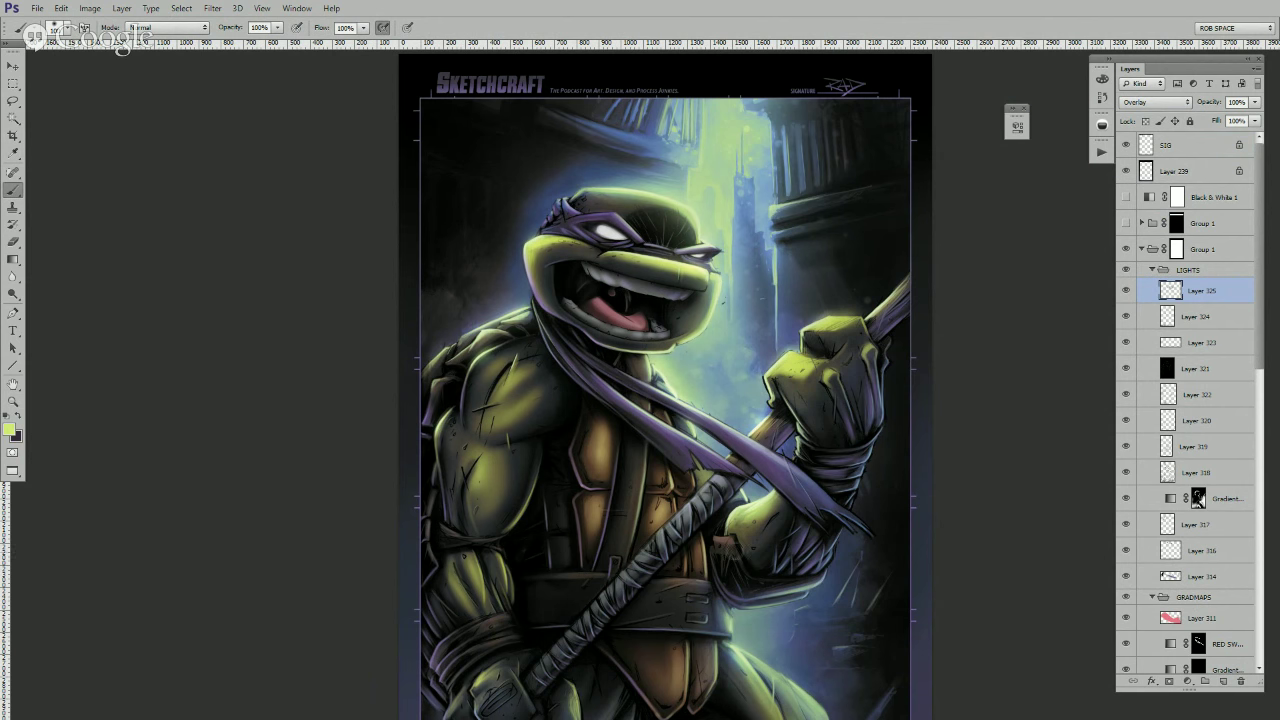
pyautogui.moveTo(802, 586); pyautogui.dragTo(749, 451)
pyautogui.moveTo(730, 555); pyautogui.dragTo(699, 522)
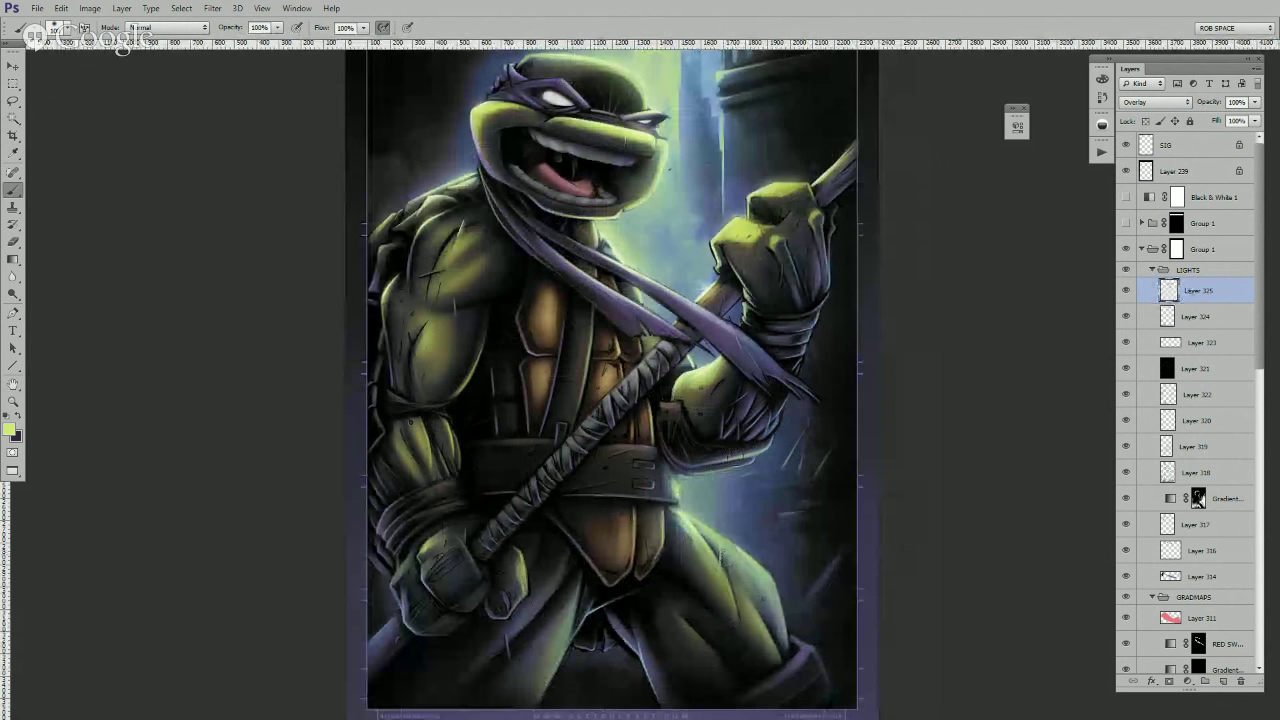
pyautogui.moveTo(668, 441); pyautogui.dragTo(732, 606)
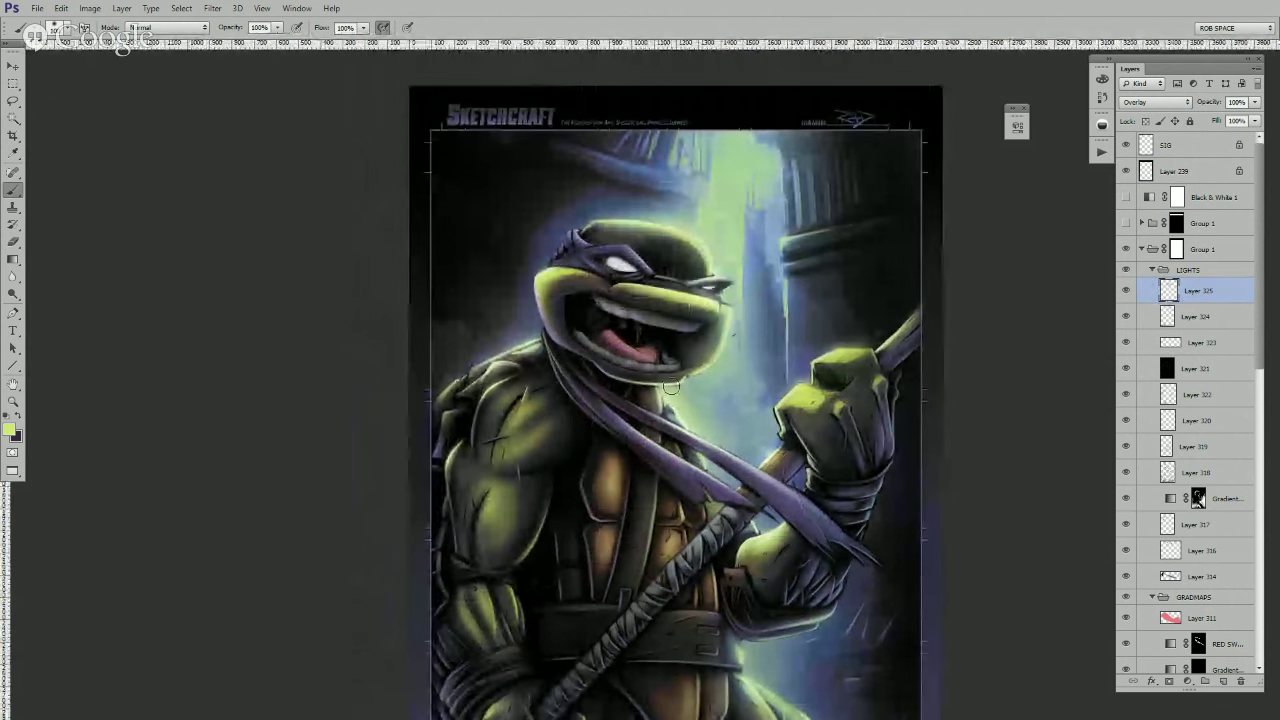
pyautogui.moveTo(626, 266); pyautogui.dragTo(644, 305)
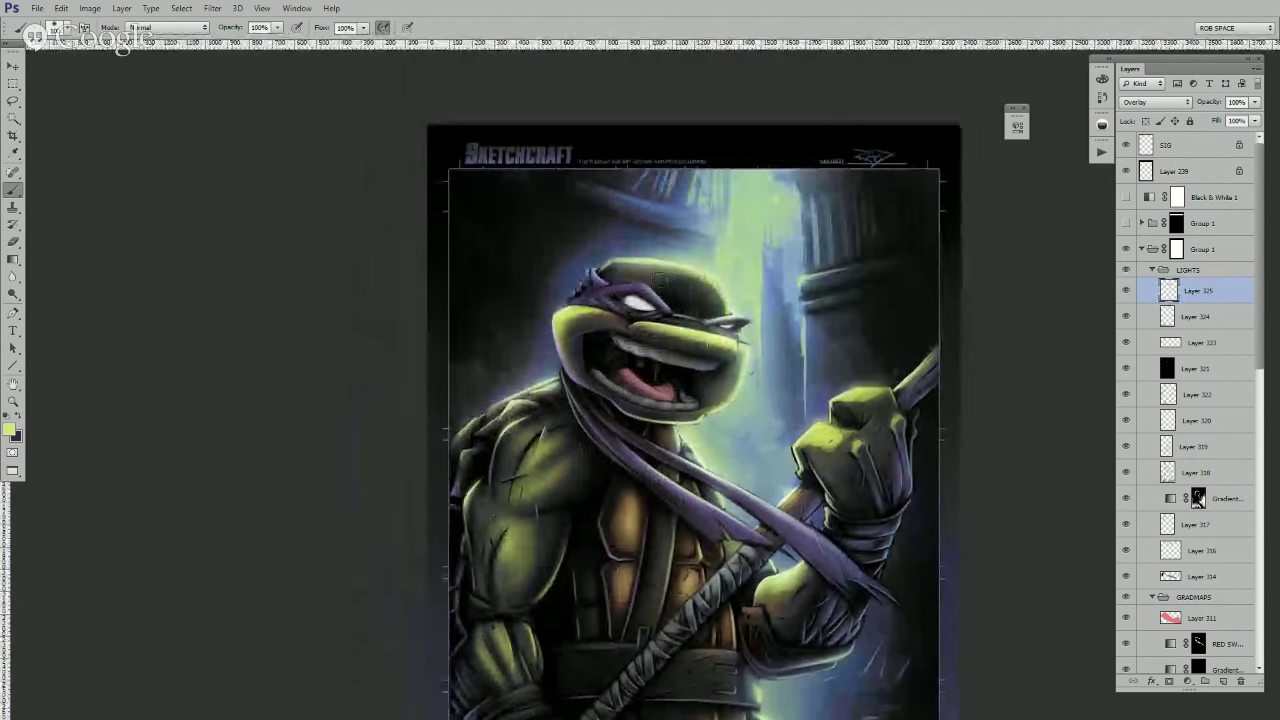
# - Sample purple from the mask and brush it as an overlay over the mask and its hanging tails
pyautogui.press('x')
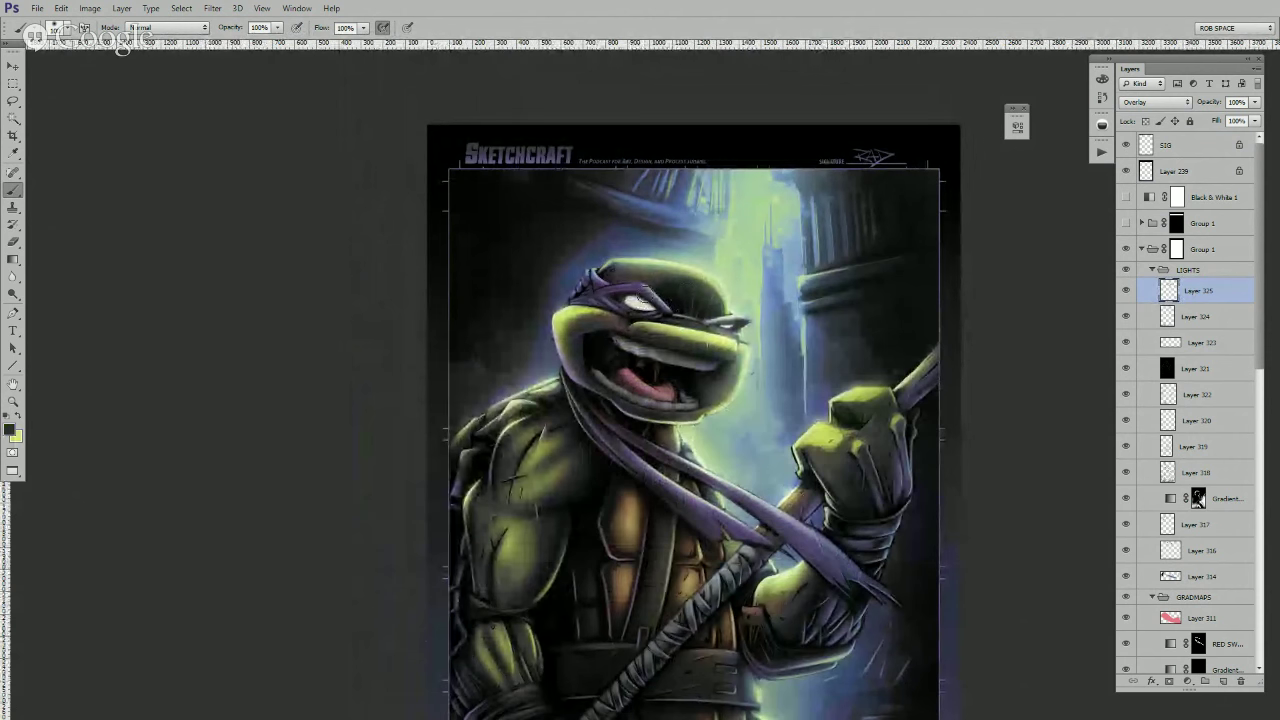
pyautogui.keyDown('alt'); pyautogui.click(645, 286); pyautogui.keyUp('alt')
pyautogui.moveTo(743, 318); pyautogui.dragTo(718, 331)
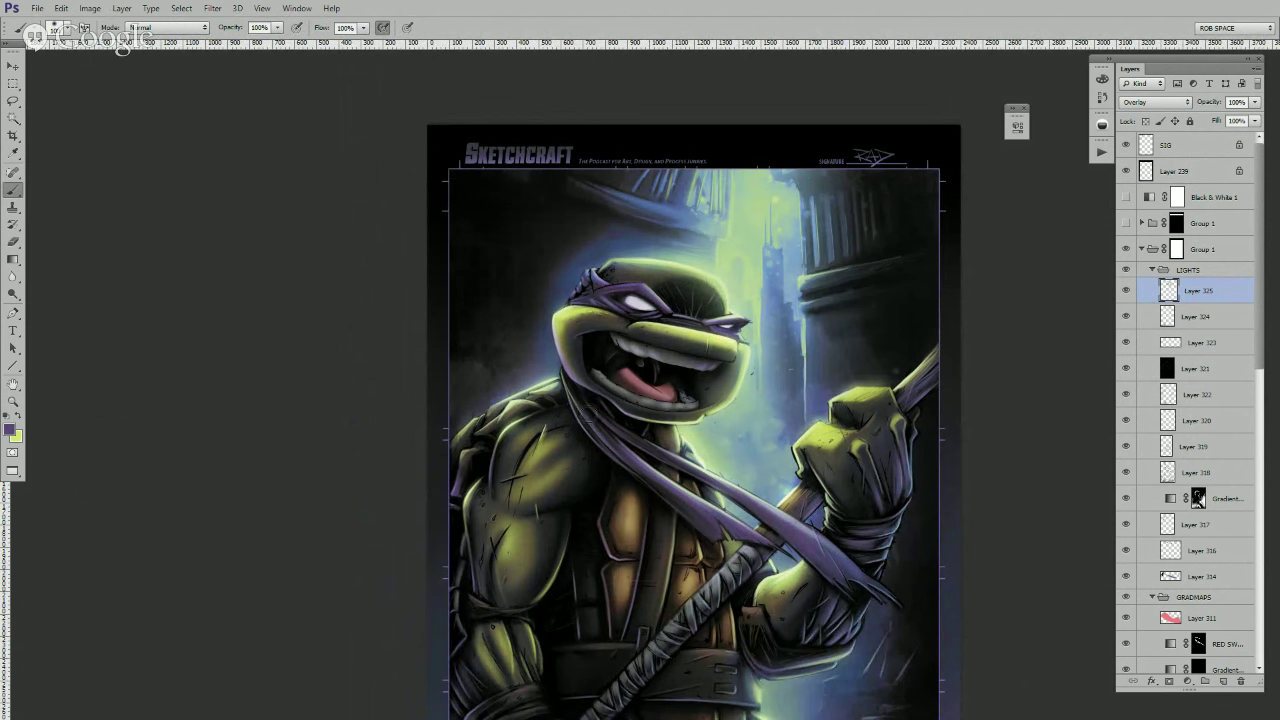
pyautogui.press('z')
pyautogui.click(681, 494)
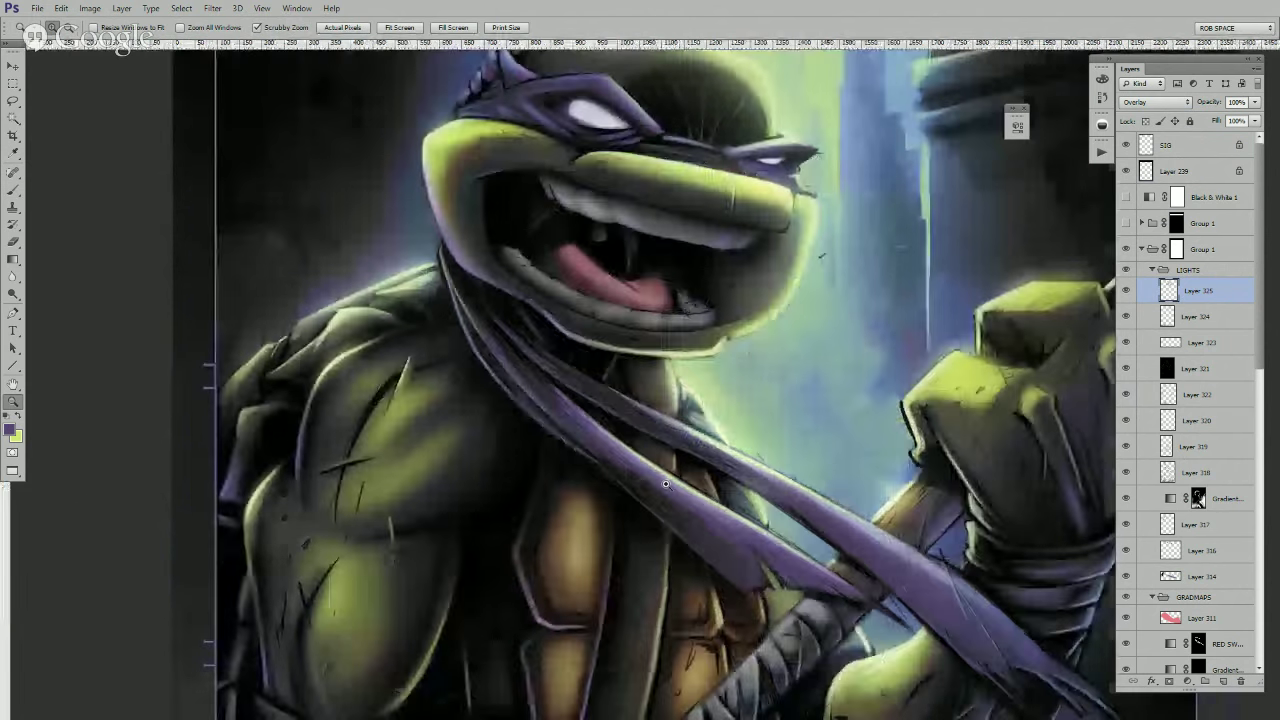
# - Sample the orange of the chest plates and choose a pale yellow-orange as the painting colour
pyautogui.keyDown('alt'); pyautogui.click(588, 543); pyautogui.keyUp('alt')
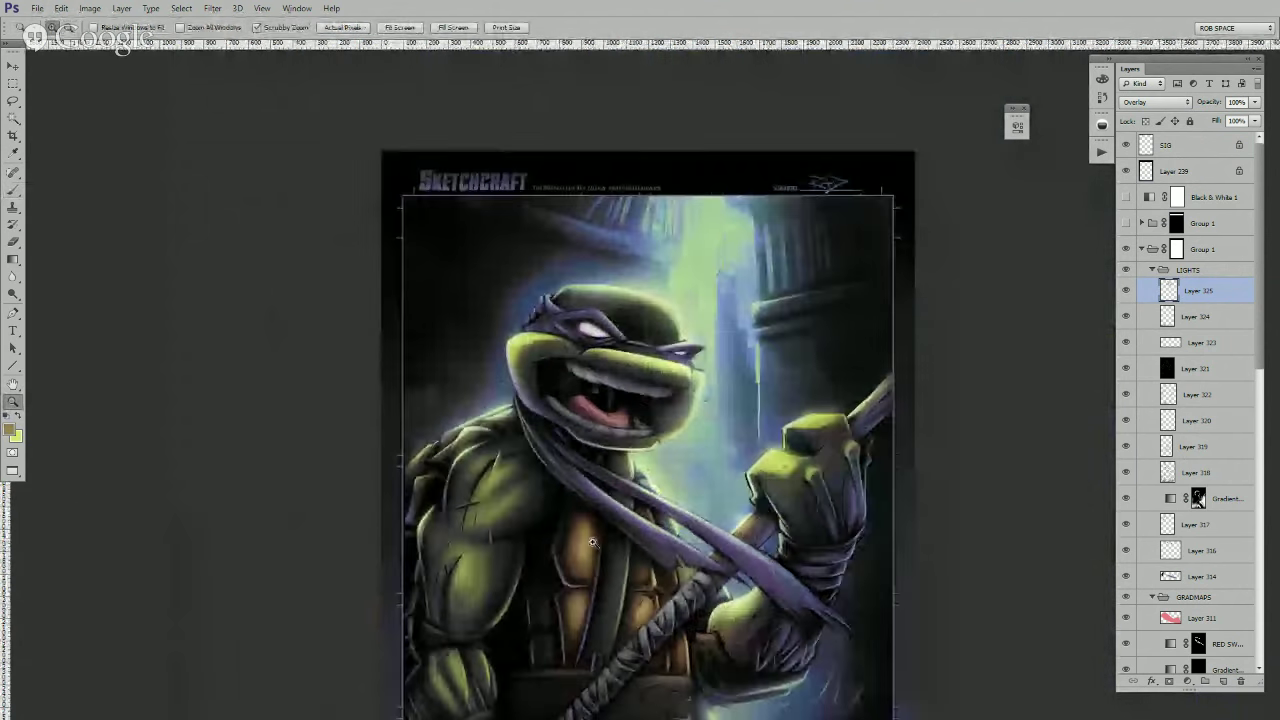
pyautogui.press('b')
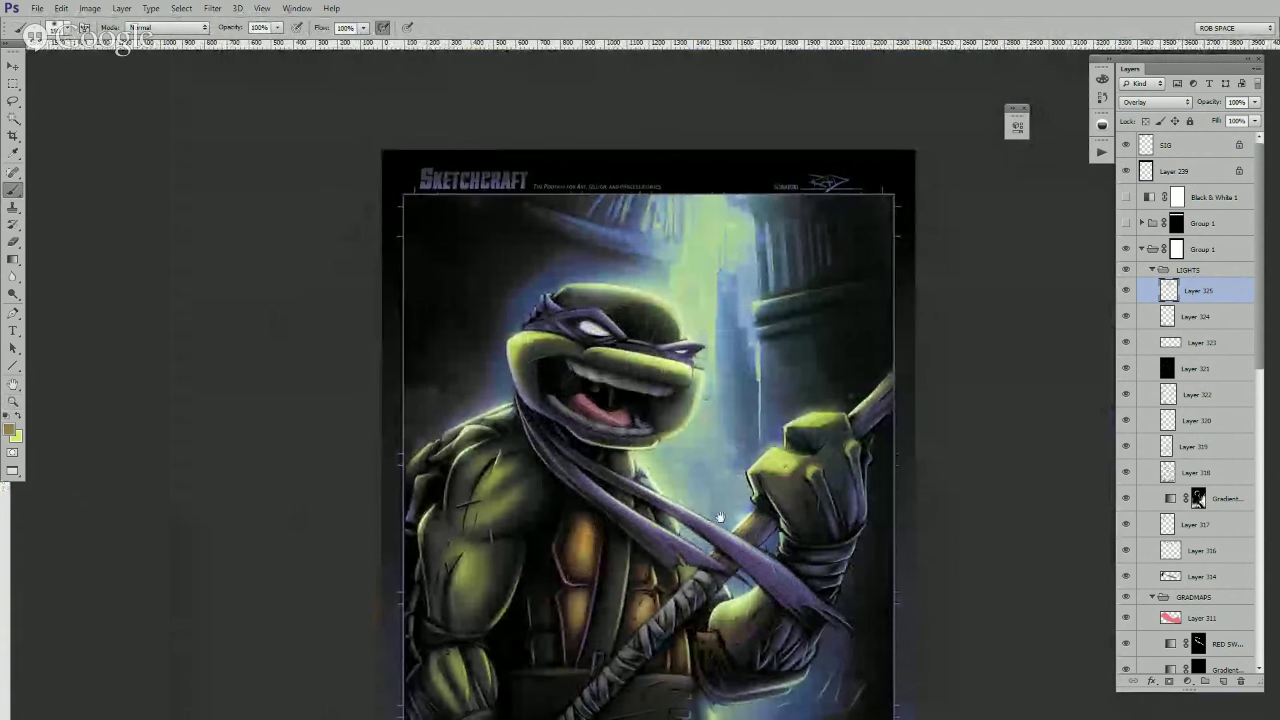
pyautogui.moveTo(646, 580); pyautogui.dragTo(680, 449)
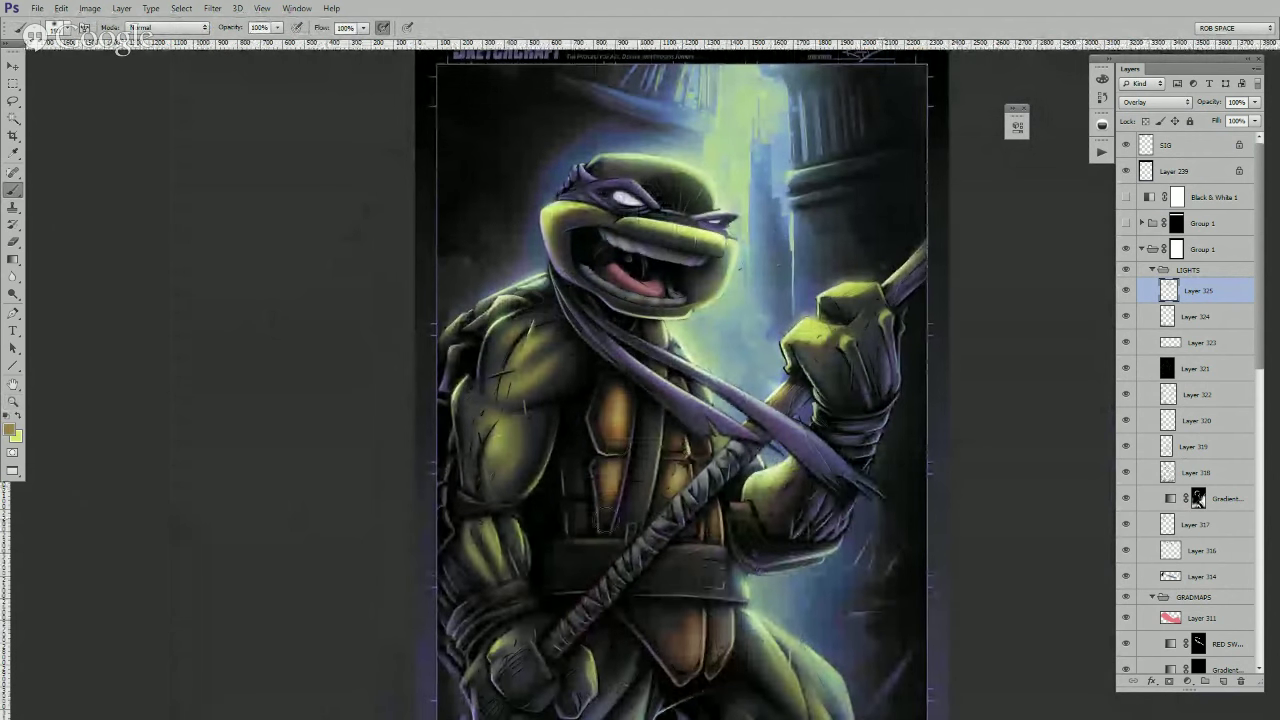
pyautogui.press('x')
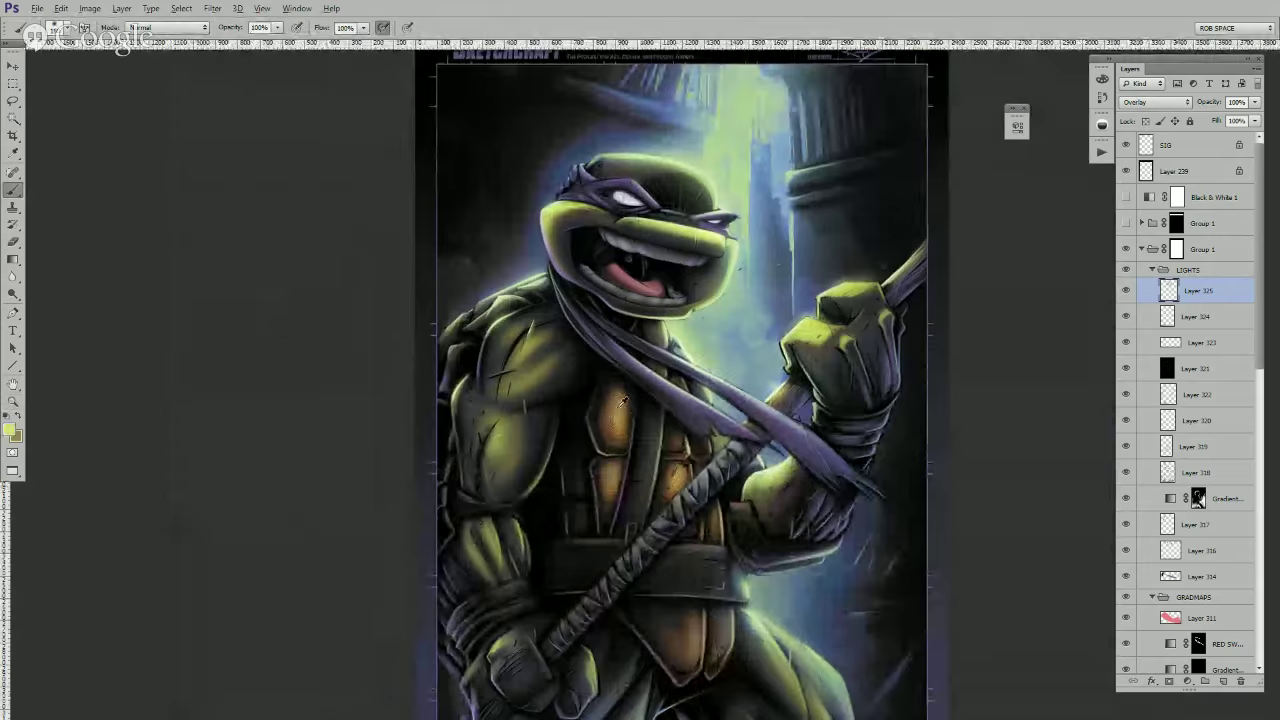
pyautogui.keyDown('alt'); pyautogui.click(617, 410); pyautogui.keyUp('alt')
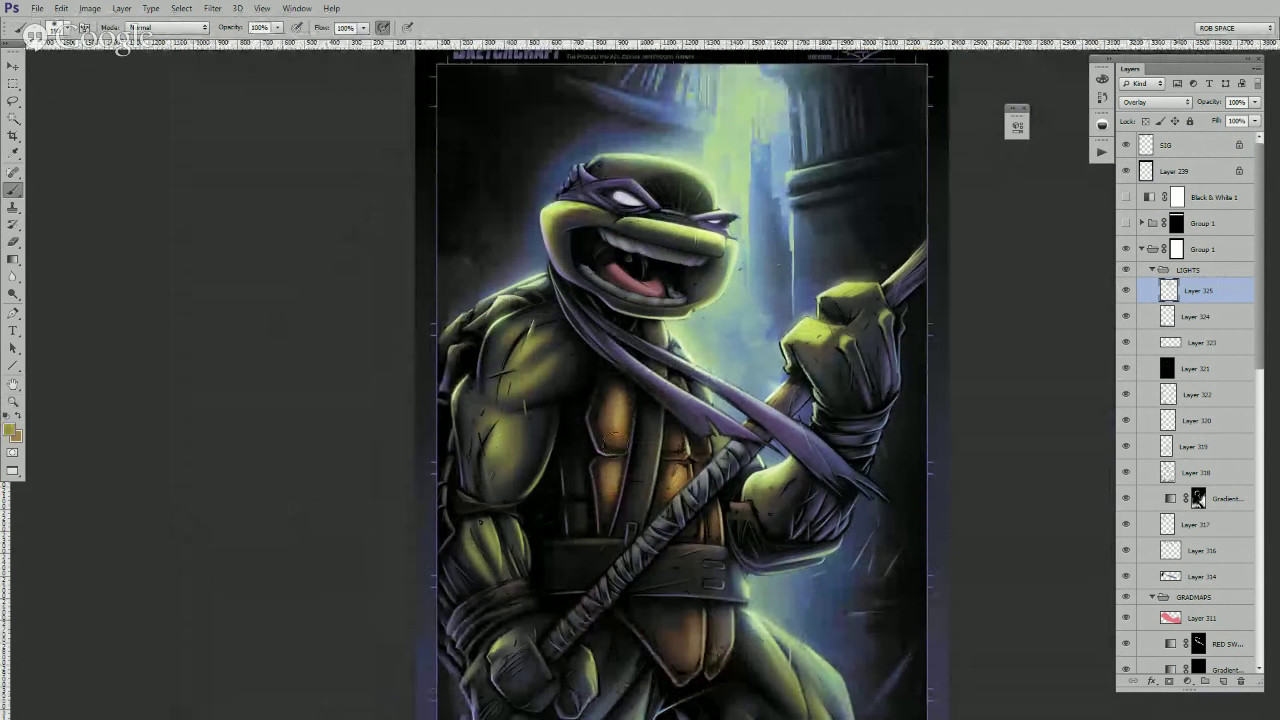
pyautogui.click(11, 429)
pyautogui.click(474, 472)
pyautogui.click(722, 465)
pyautogui.press('b')
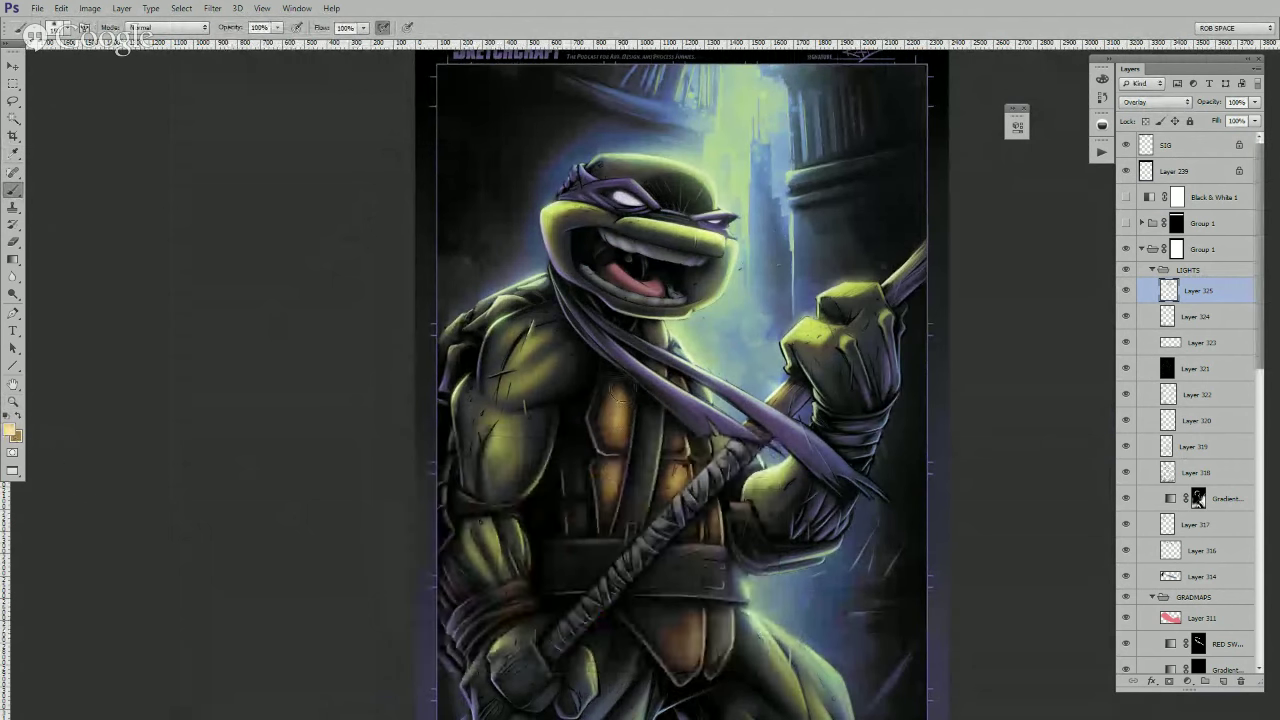
# - Paint warm yellow-orange overlay light over the chest and belly plates and the brown wrist wraps
pyautogui.moveTo(611, 447); pyautogui.dragTo(618, 402)
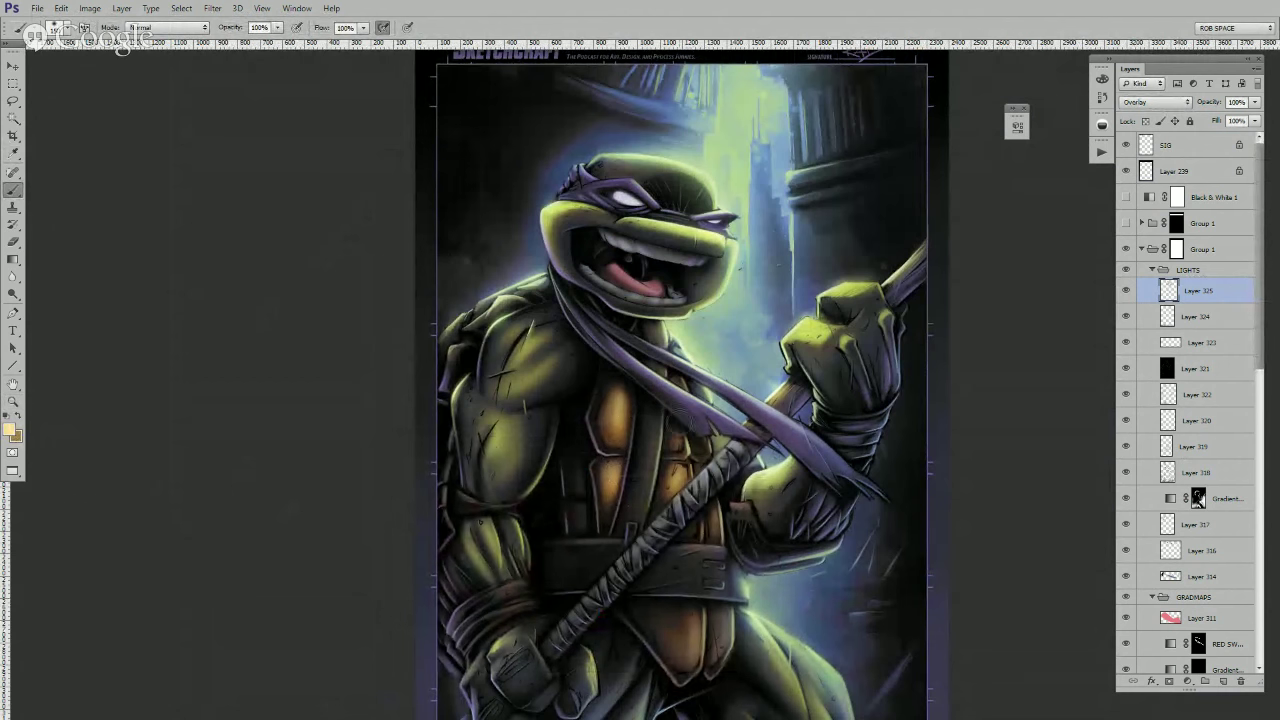
pyautogui.moveTo(677, 466)
pyautogui.mouseDown()
pyautogui.moveTo(671, 500)
pyautogui.moveTo(750, 530)
pyautogui.mouseUp()
pyautogui.moveTo(510, 592)
pyautogui.mouseDown()
pyautogui.moveTo(532, 593)
pyautogui.moveTo(645, 527)
pyautogui.mouseUp()
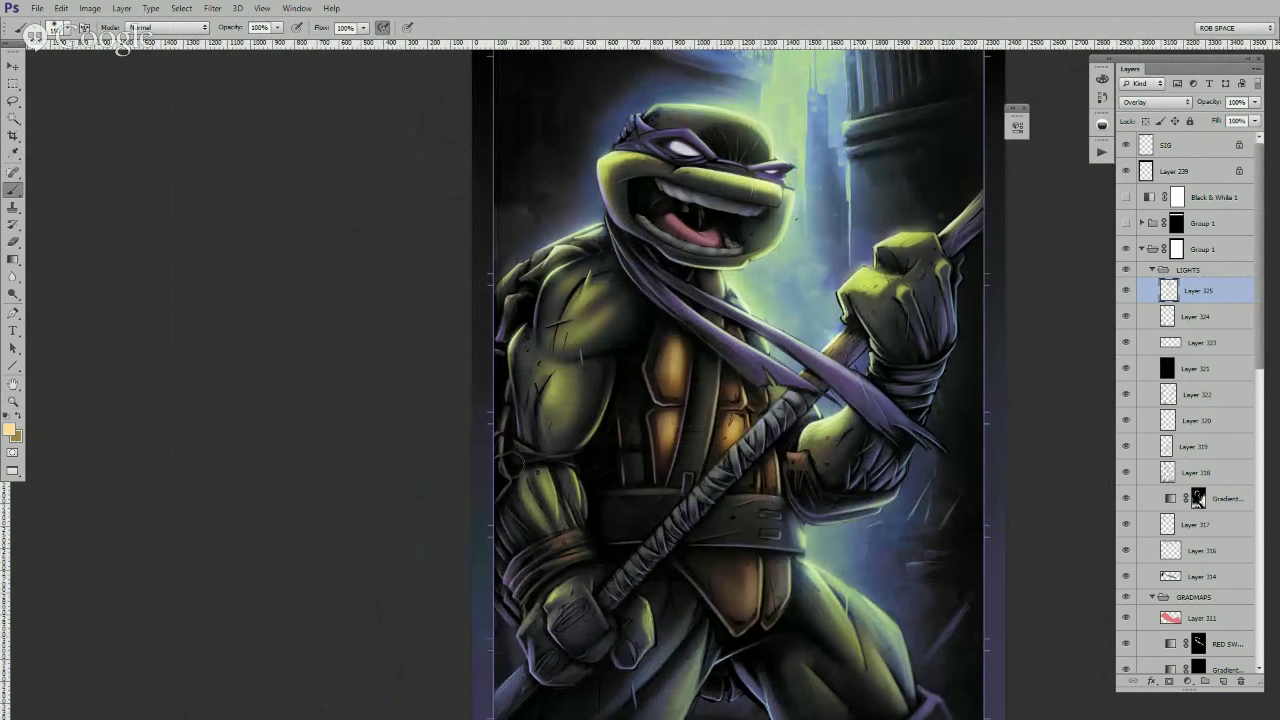
pyautogui.moveTo(814, 497)
pyautogui.mouseDown()
pyautogui.moveTo(767, 512)
pyautogui.moveTo(756, 484)
pyautogui.mouseUp()
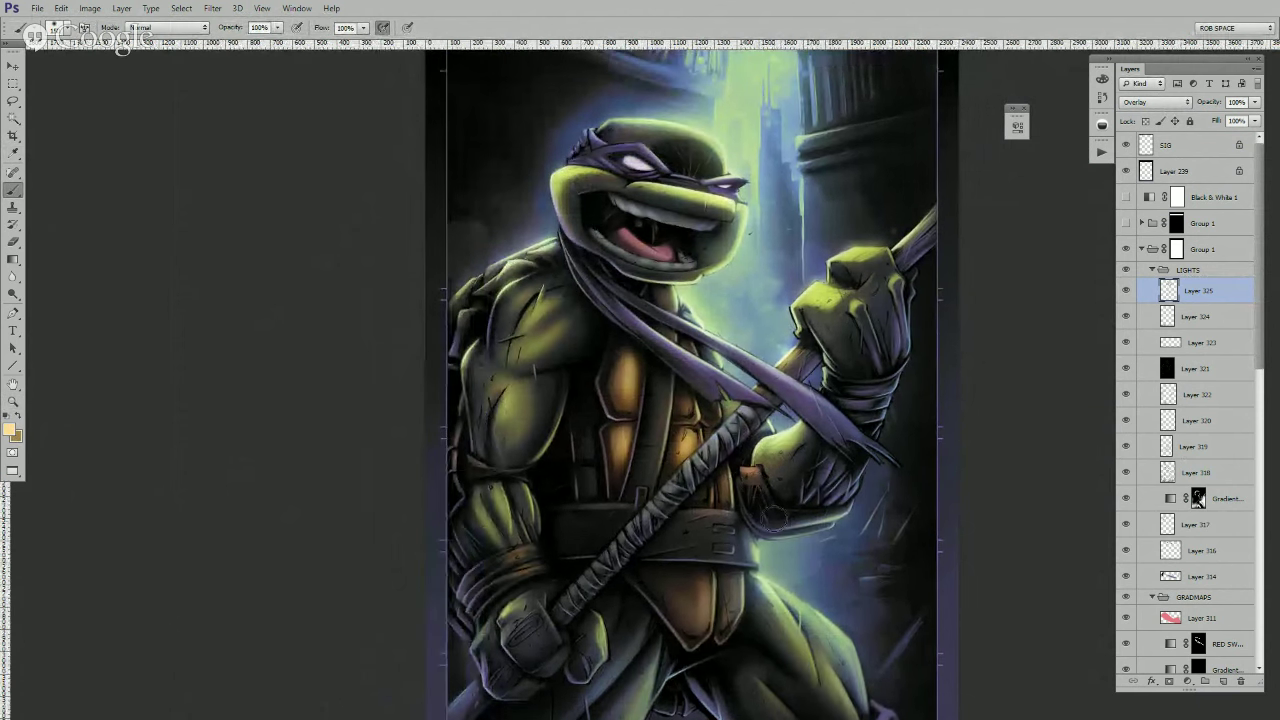
pyautogui.scroll(-5, 778, 522)
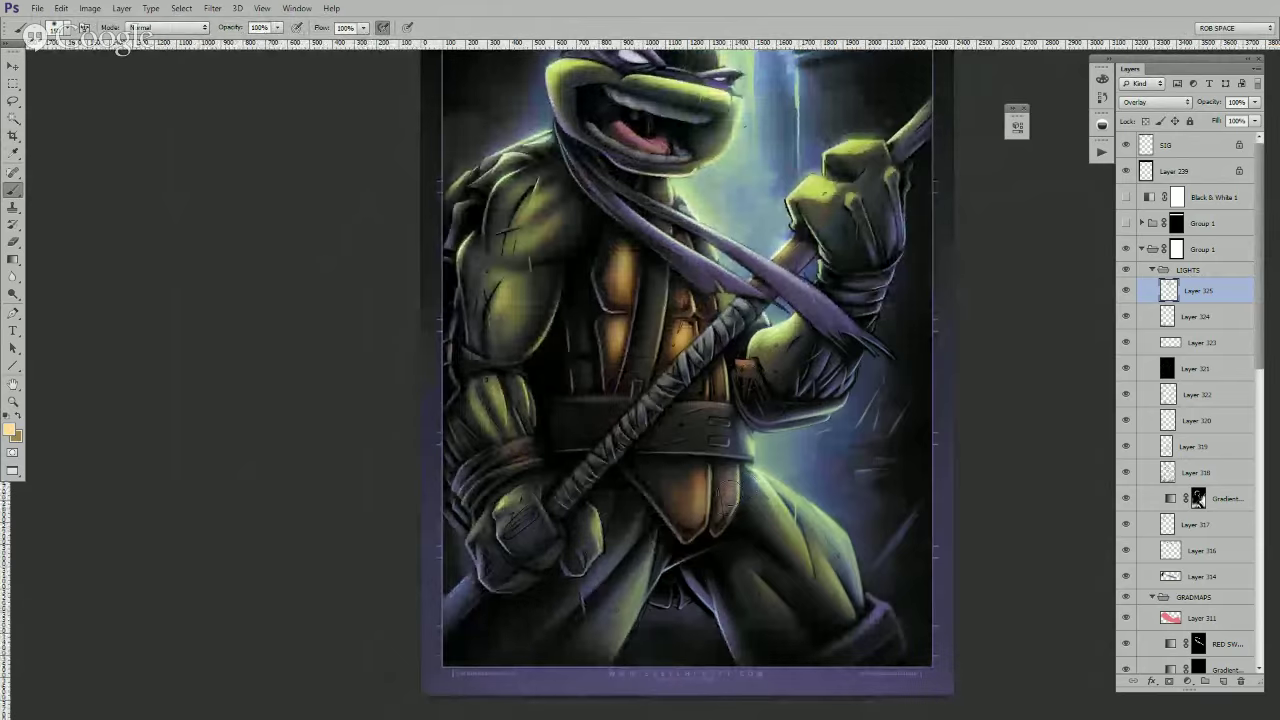
pyautogui.scroll(10, 688, 262)
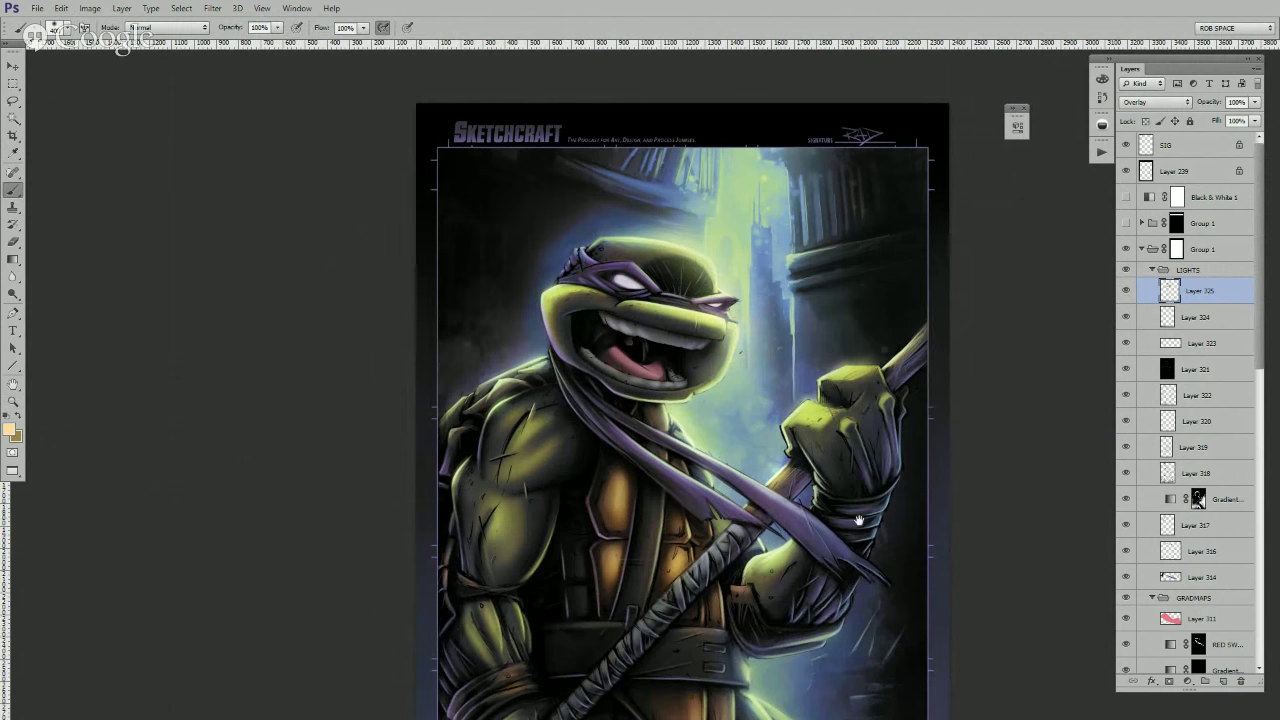
# - Sample dark blue from the background behind the head and brush it around the mask knot on the Overlay layer
pyautogui.moveTo(826, 538); pyautogui.dragTo(860, 436)
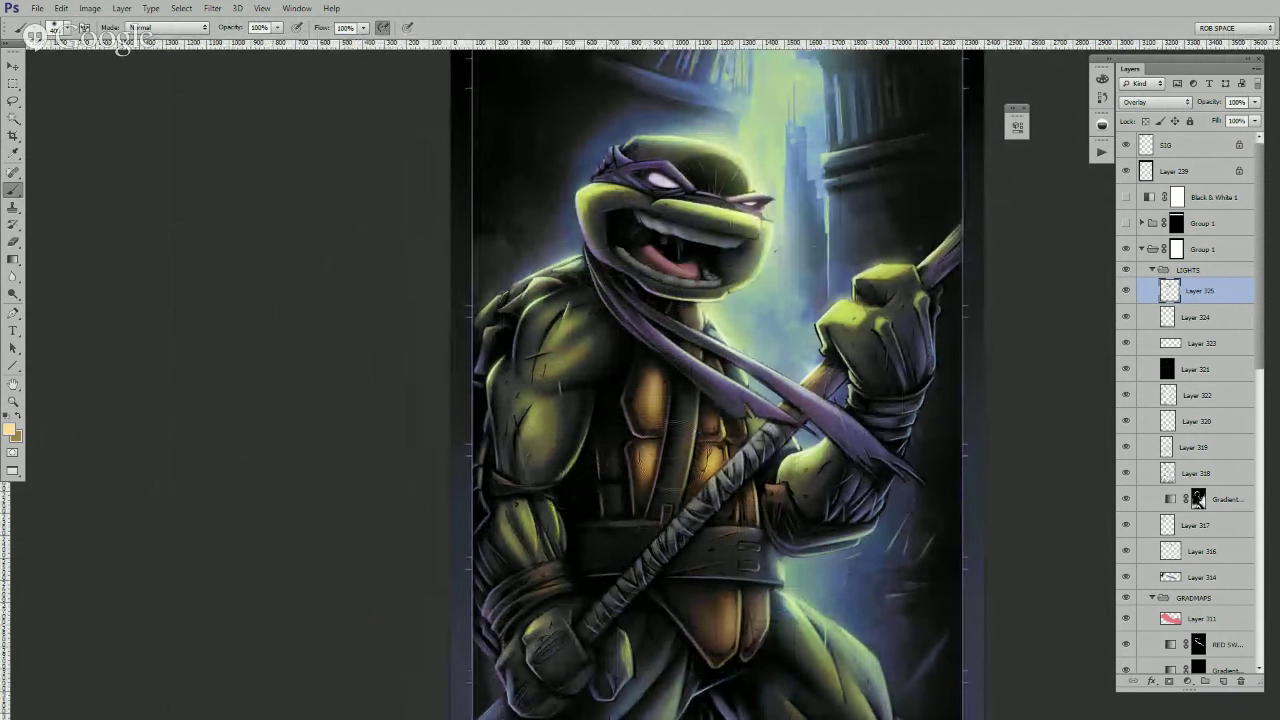
pyautogui.press('z')
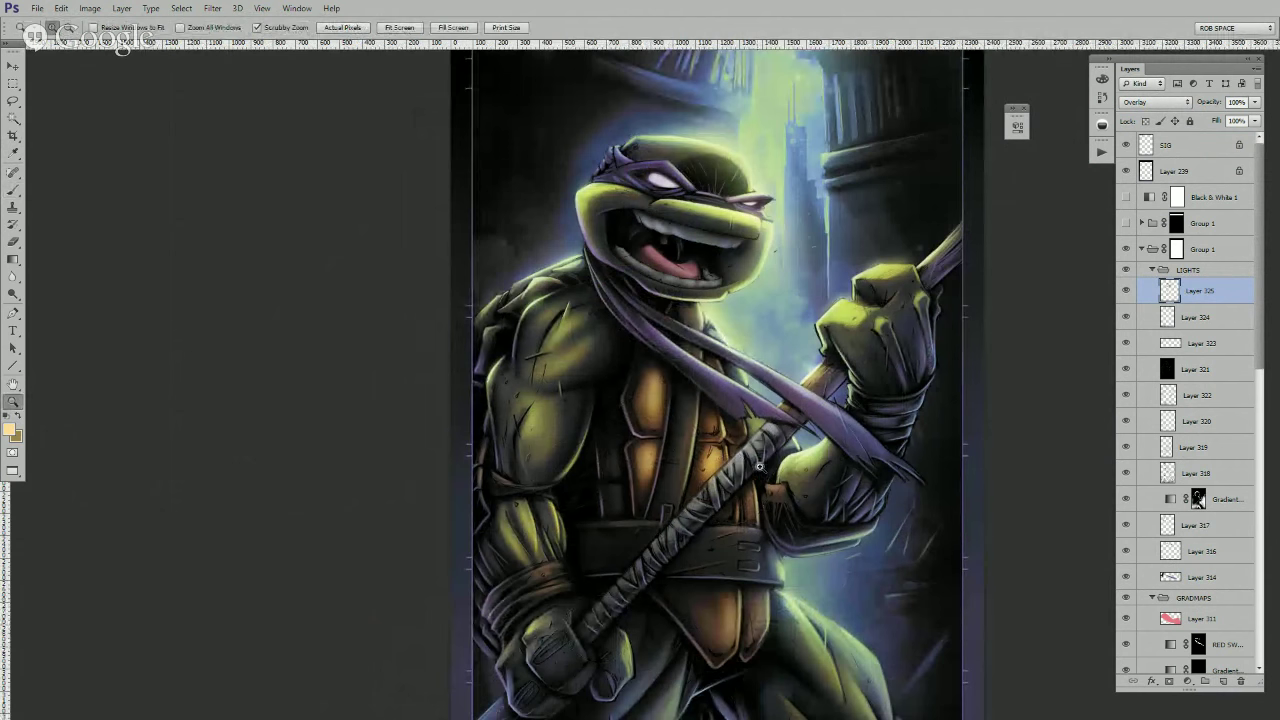
pyautogui.keyDown('alt'); pyautogui.click(762, 468); pyautogui.keyUp('alt')
pyautogui.keyDown('alt'); pyautogui.click(761, 482); pyautogui.keyUp('alt')
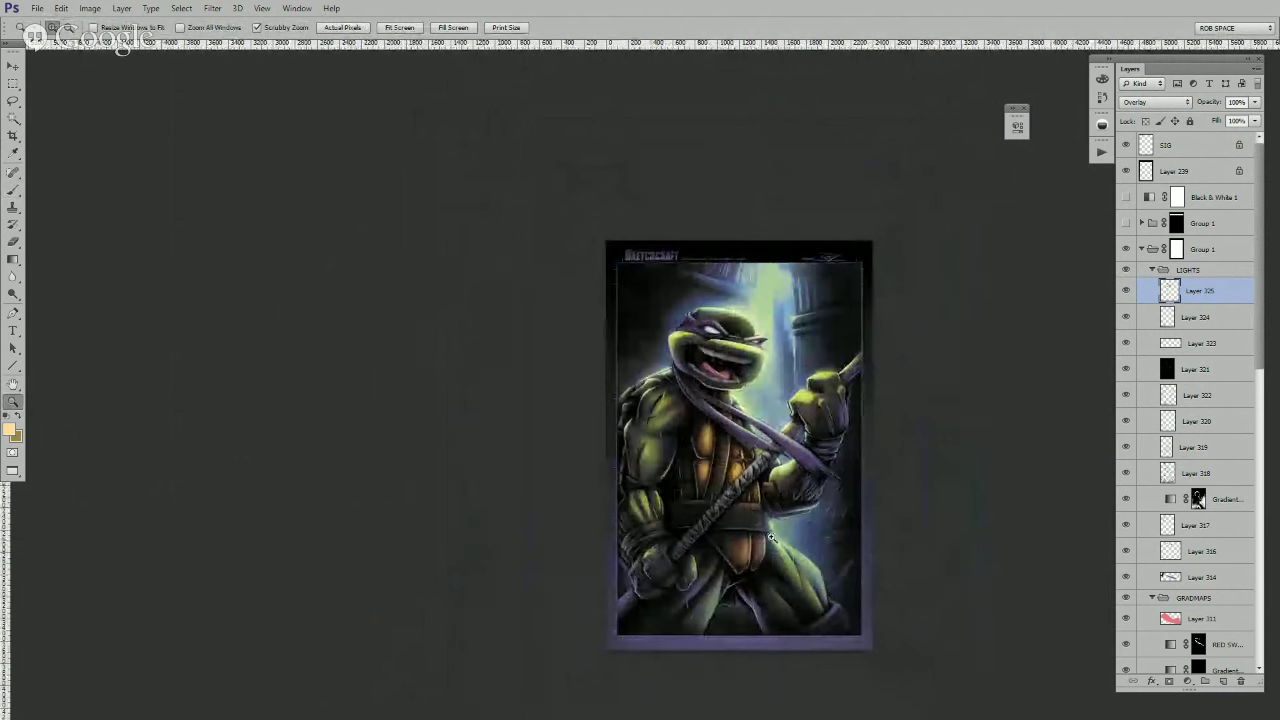
pyautogui.click(767, 533)
pyautogui.press('b')
pyautogui.keyDown('alt'); pyautogui.click(654, 174); pyautogui.keyUp('alt')
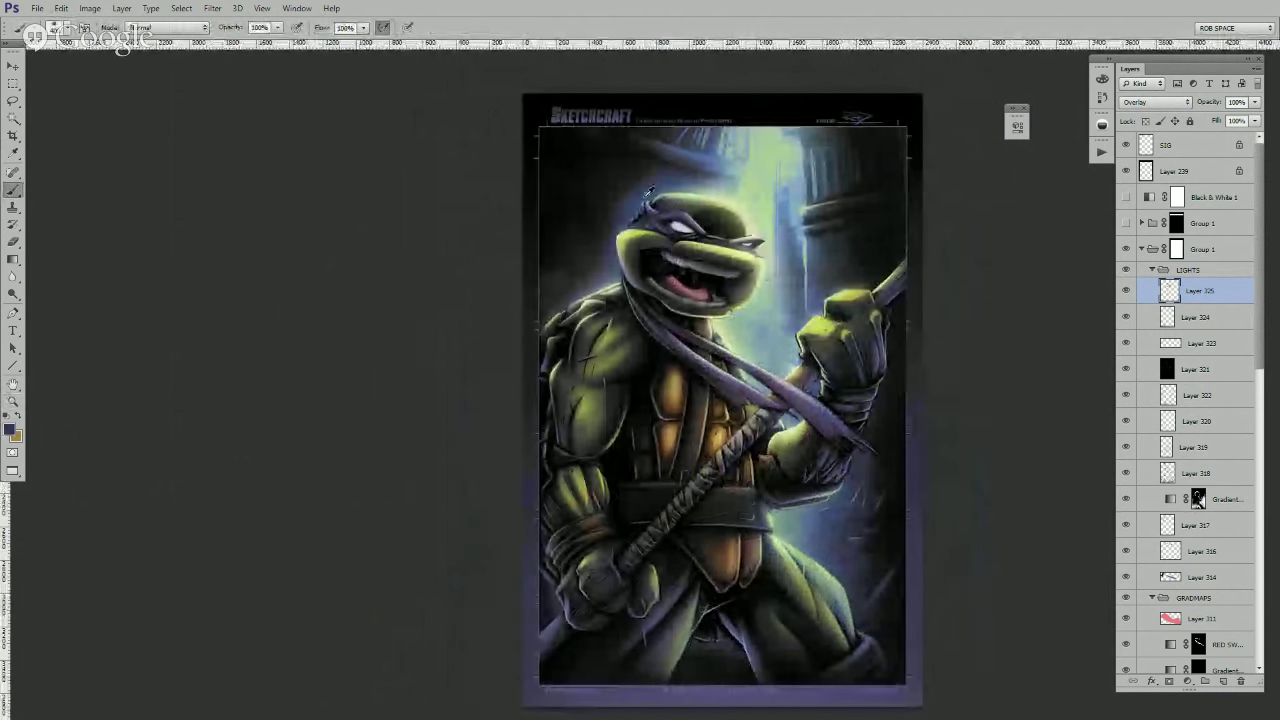
pyautogui.moveTo(638, 204)
pyautogui.mouseDown()
pyautogui.moveTo(636, 218)
pyautogui.moveTo(672, 224)
pyautogui.mouseUp()
# - Paint soft glows in sampled blue and light green around the head and beside the raised arm on Layer 324
pyautogui.click(1178, 316)
pyautogui.keyDown('alt'); pyautogui.click(658, 180); pyautogui.keyUp('alt')
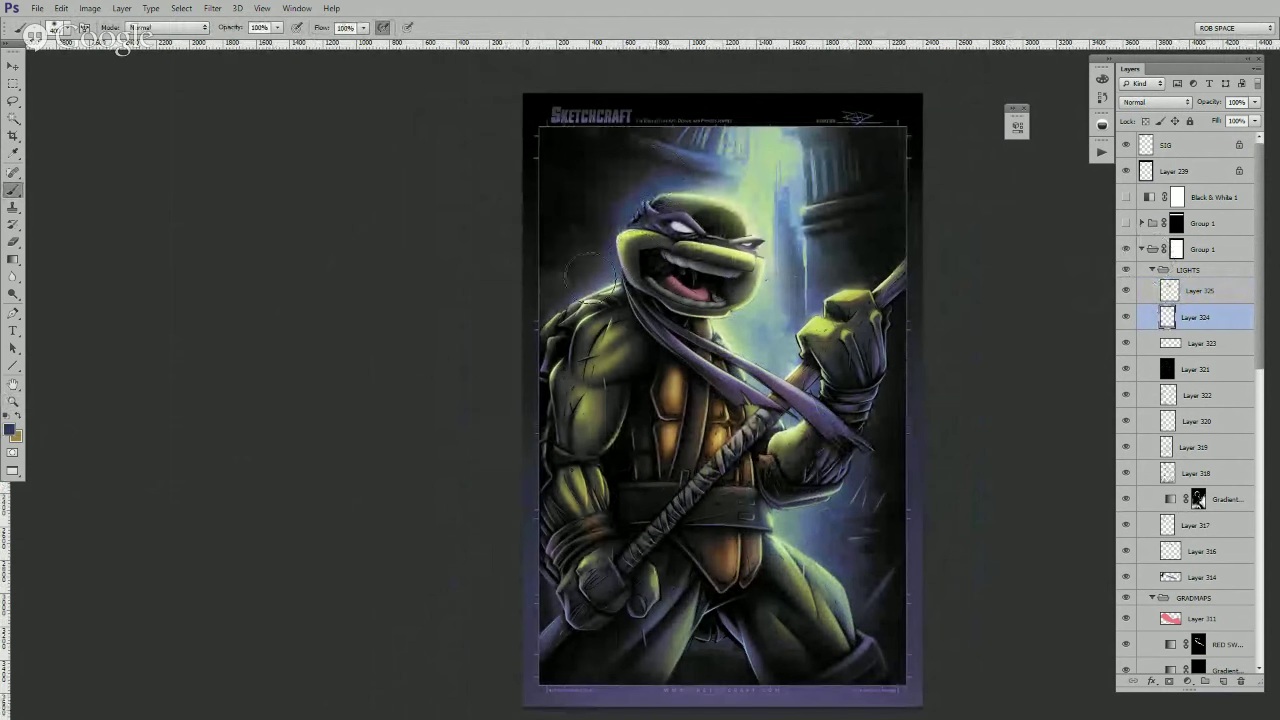
pyautogui.keyDown('alt'); pyautogui.click(646, 195); pyautogui.keyUp('alt')
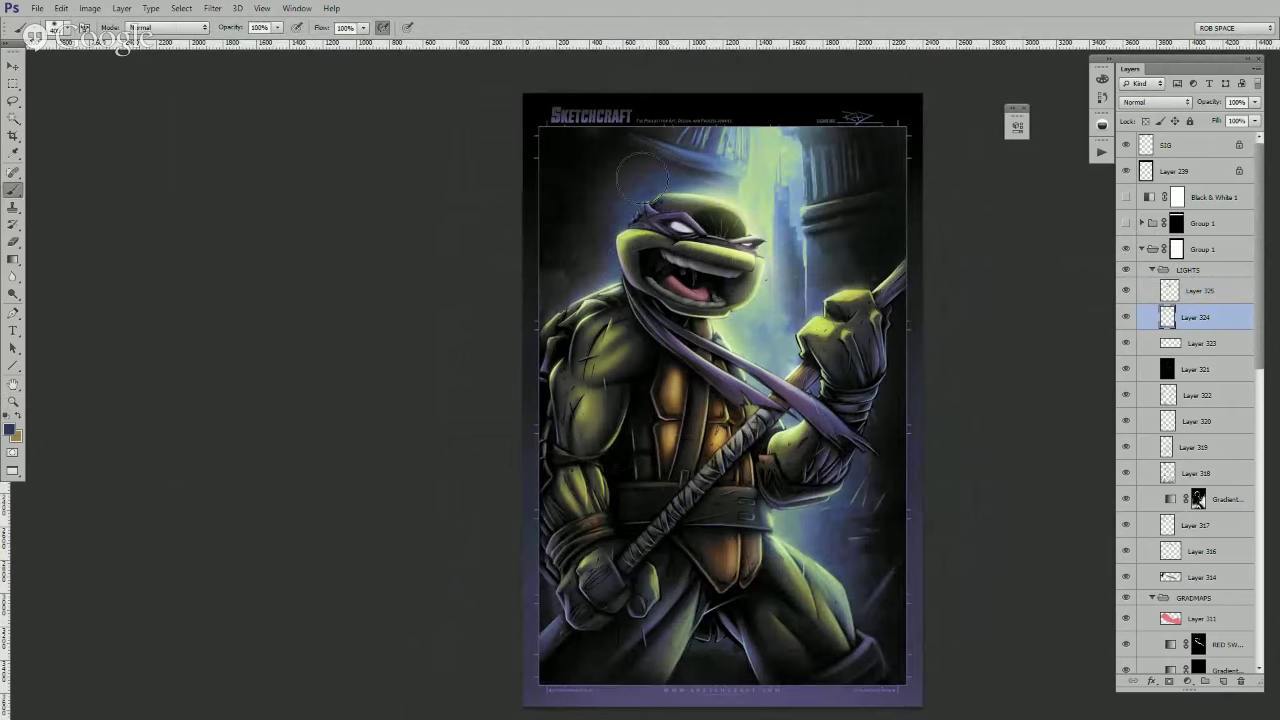
pyautogui.keyDown('alt'); pyautogui.click(745, 200); pyautogui.keyUp('alt')
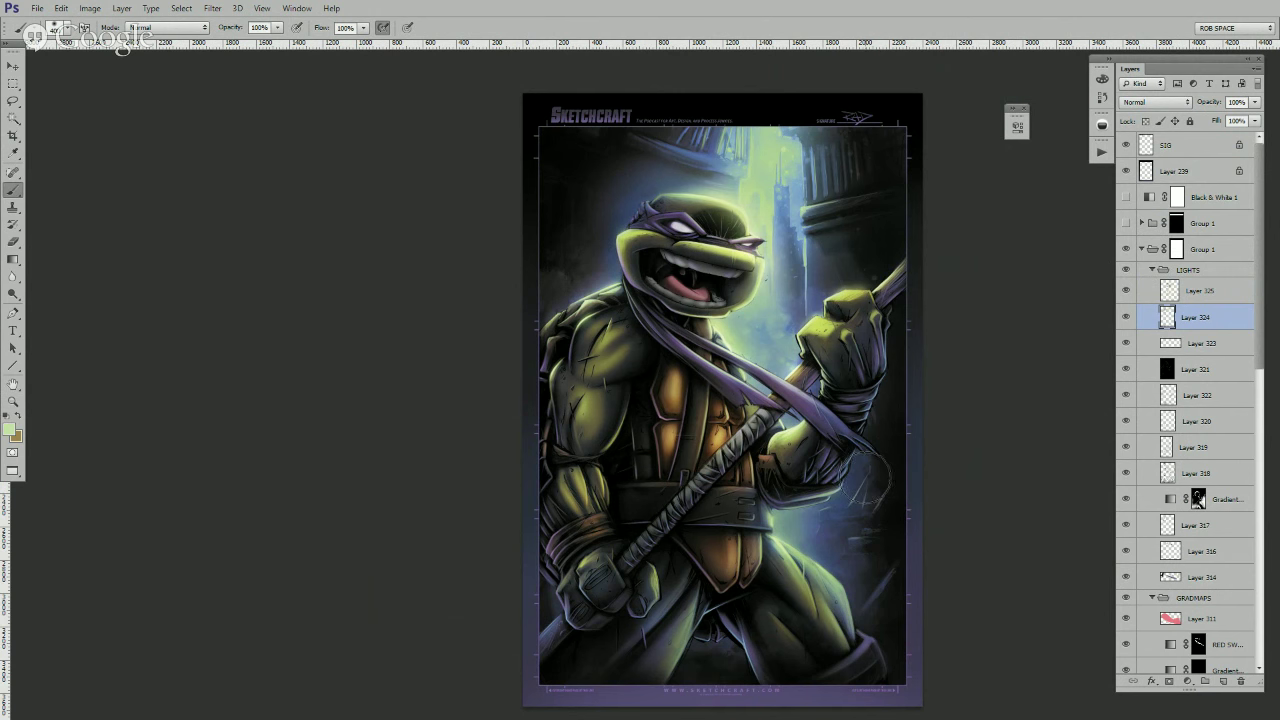
pyautogui.moveTo(872, 480); pyautogui.dragTo(858, 478)
# - Paint fine light-green highlight strokes along the thigh beside the knee pad using the ROB LAN brush on Layer 324
pyautogui.keyDown('ctrl'); pyautogui.click(857, 620); pyautogui.keyUp('ctrl')
pyautogui.moveTo(857, 620); pyautogui.dragTo(816, 571)
pyautogui.rightClick(764, 572)
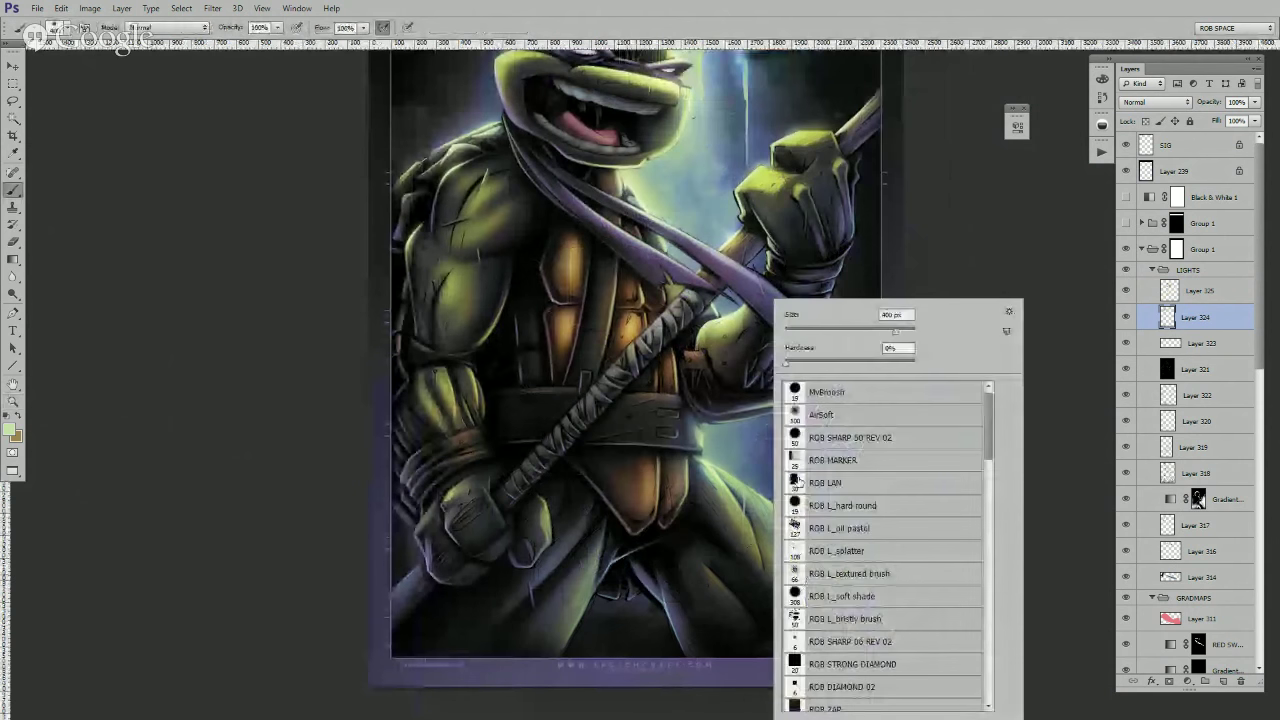
pyautogui.doubleClick(822, 391)
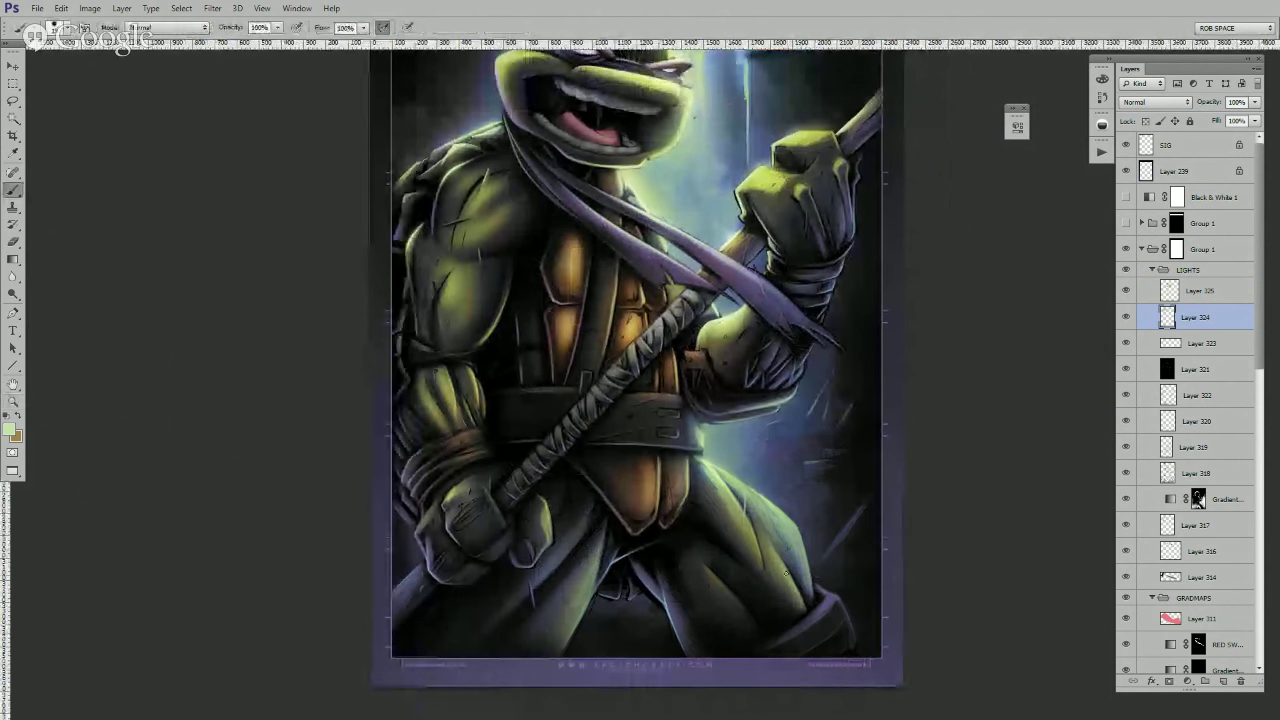
pyautogui.rightClick(787, 572)
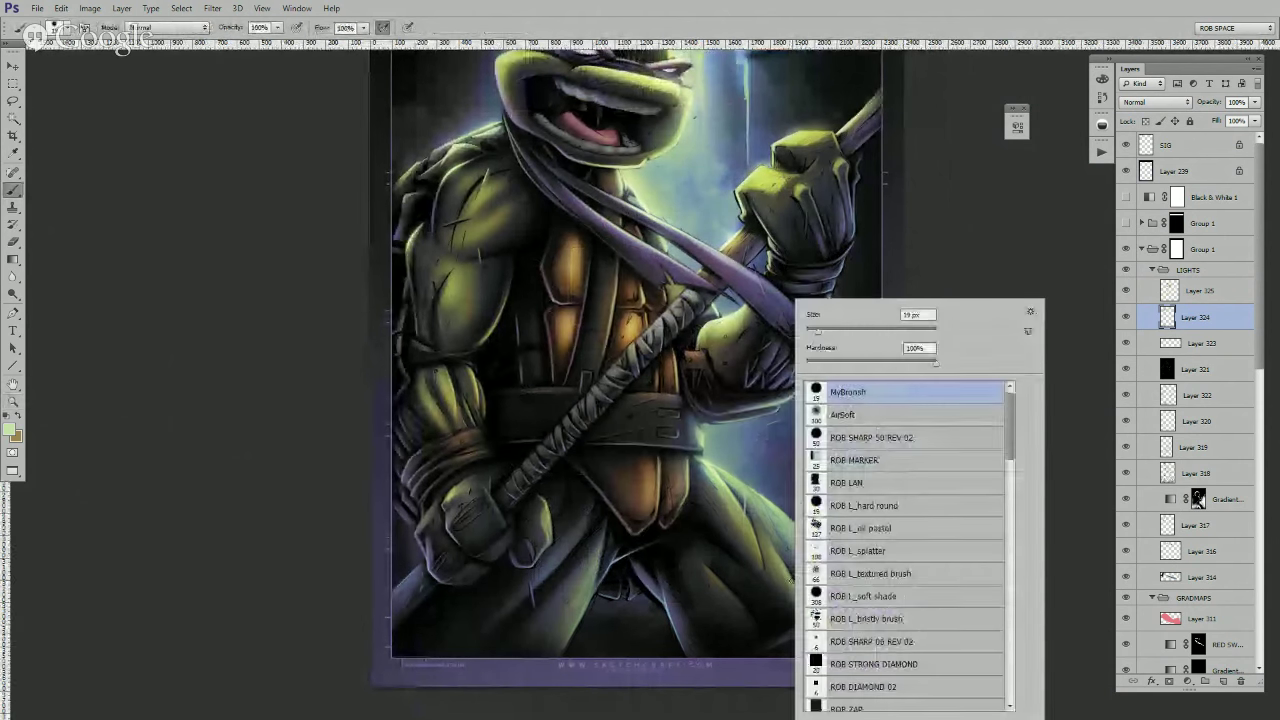
pyautogui.doubleClick(845, 484)
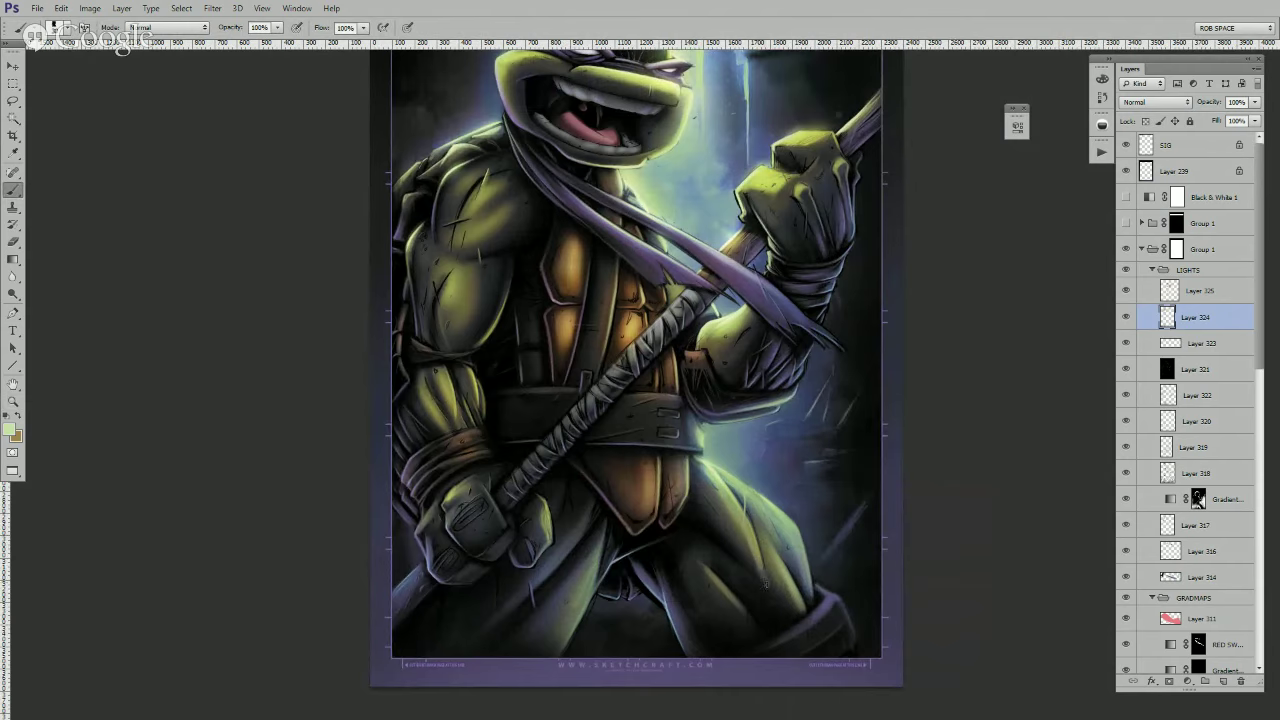
pyautogui.press('e')
pyautogui.press('b')
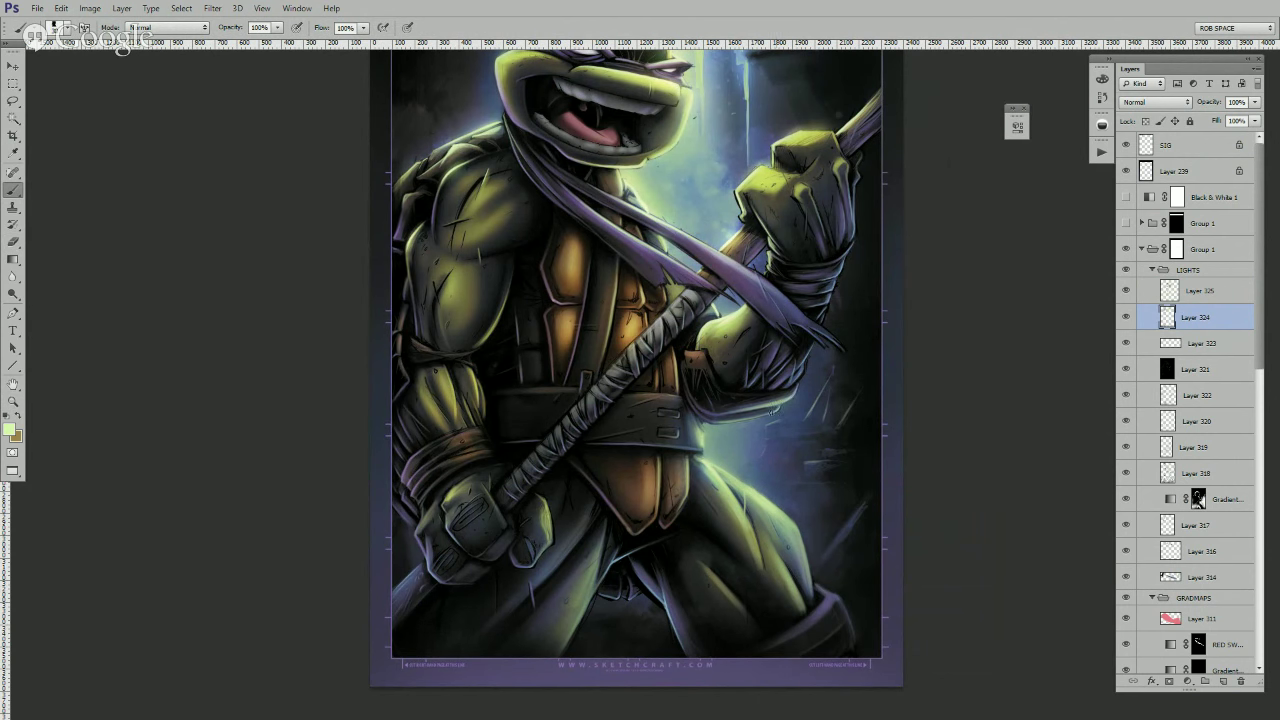
# - Outline the chest area beneath the purple mask tail with the Lasso and choose a soft brush
pyautogui.moveTo(783, 407); pyautogui.dragTo(791, 443)
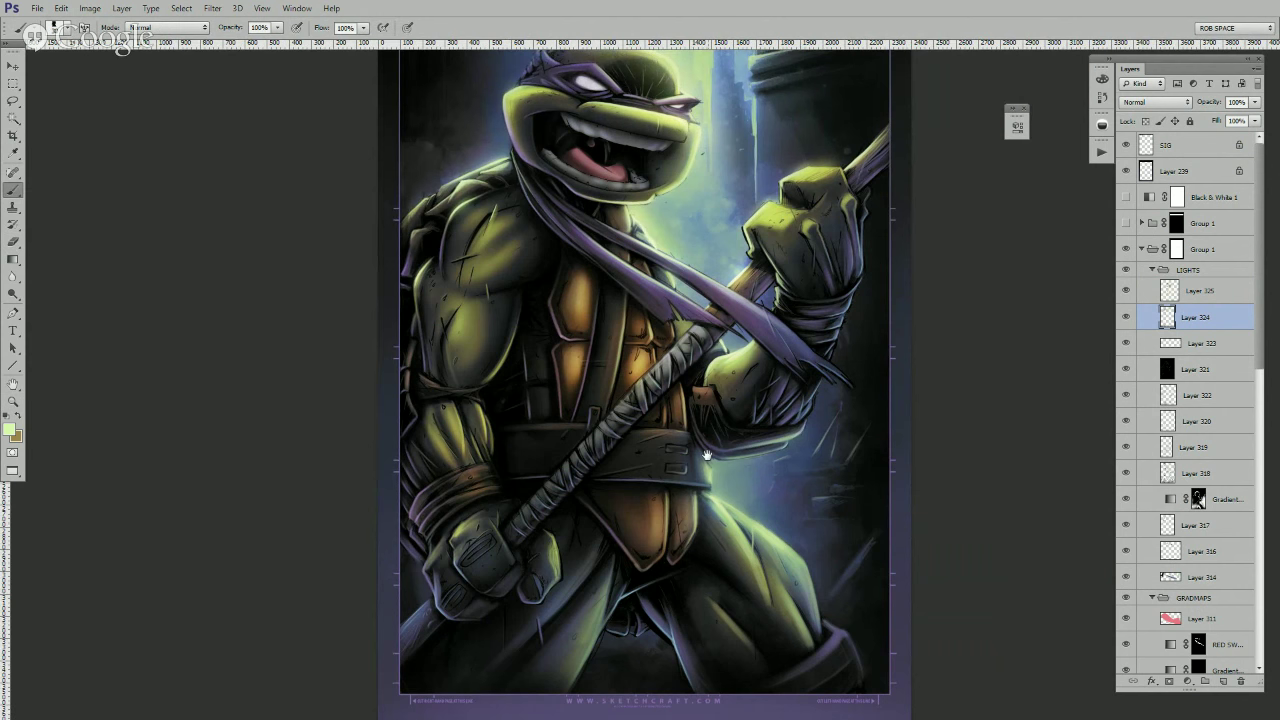
pyautogui.moveTo(708, 455); pyautogui.dragTo(712, 572)
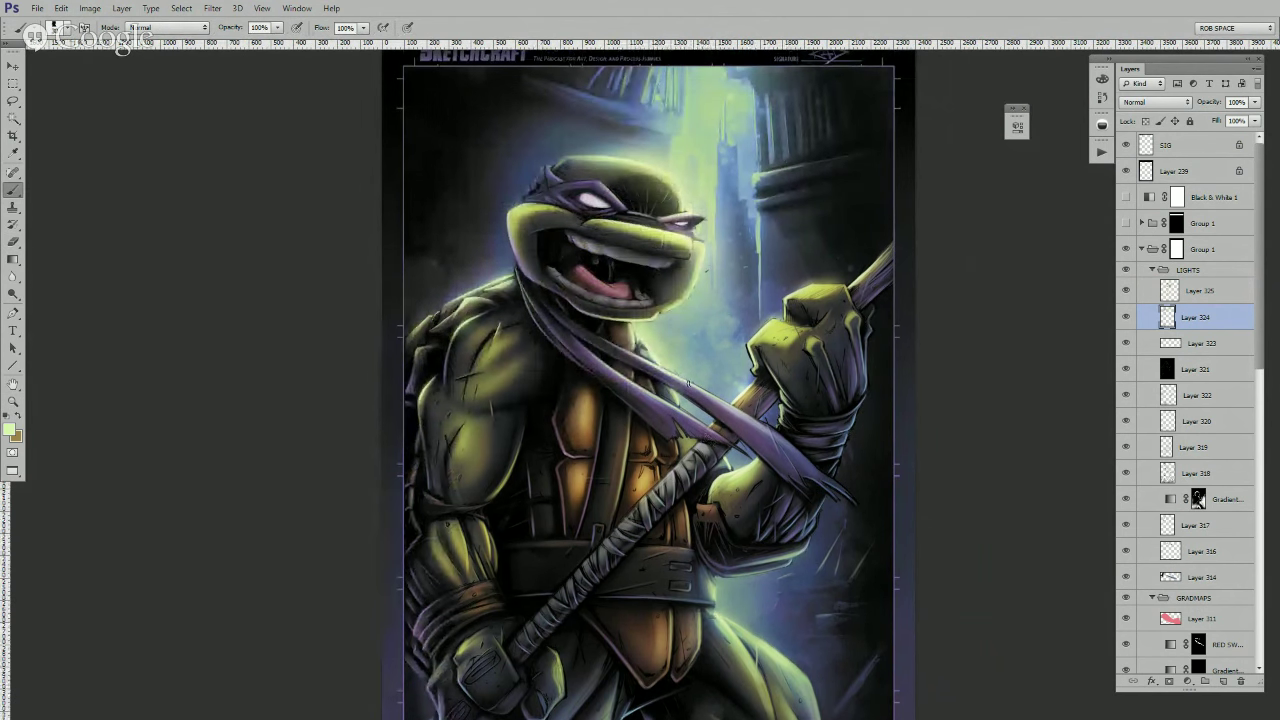
pyautogui.press('l')
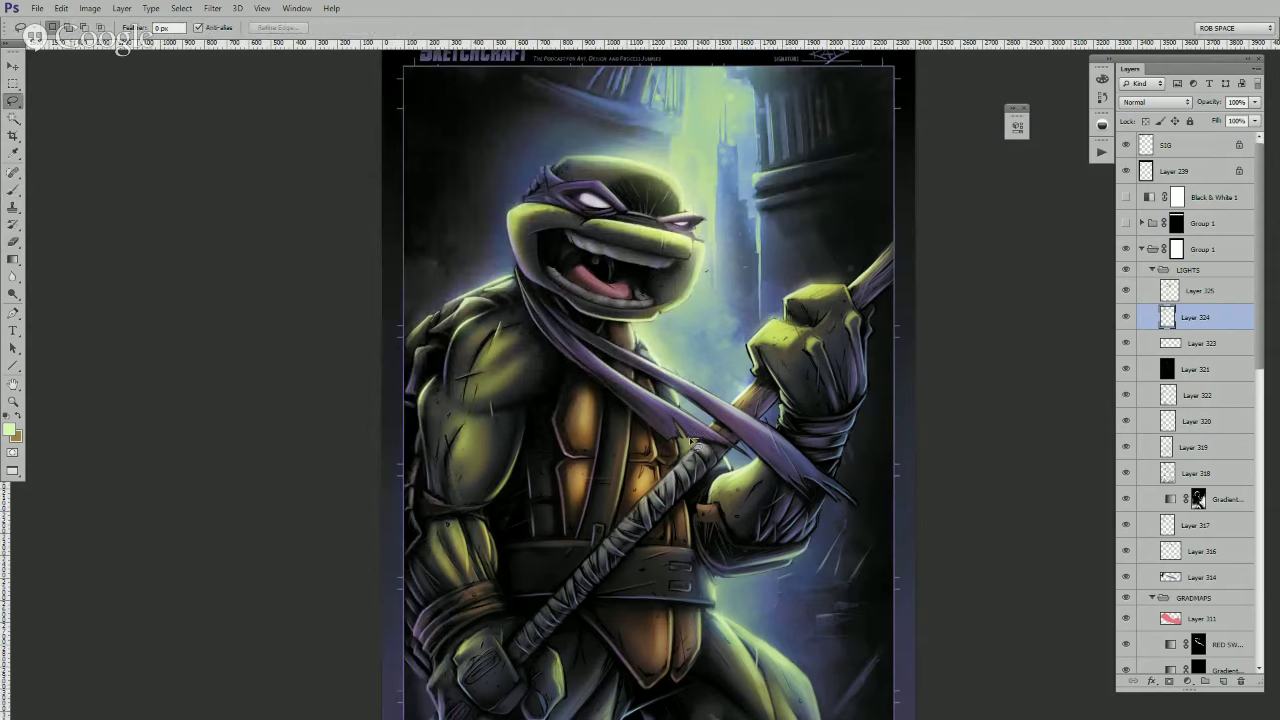
pyautogui.moveTo(676, 425)
pyautogui.mouseDown()
pyautogui.moveTo(601, 393)
pyautogui.moveTo(588, 415)
pyautogui.moveTo(618, 512)
pyautogui.moveTo(656, 498)
pyautogui.moveTo(676, 430)
pyautogui.mouseUp()
pyautogui.press('b')
pyautogui.rightClick(708, 452)
pyautogui.click(728, 415)
pyautogui.press('Return')
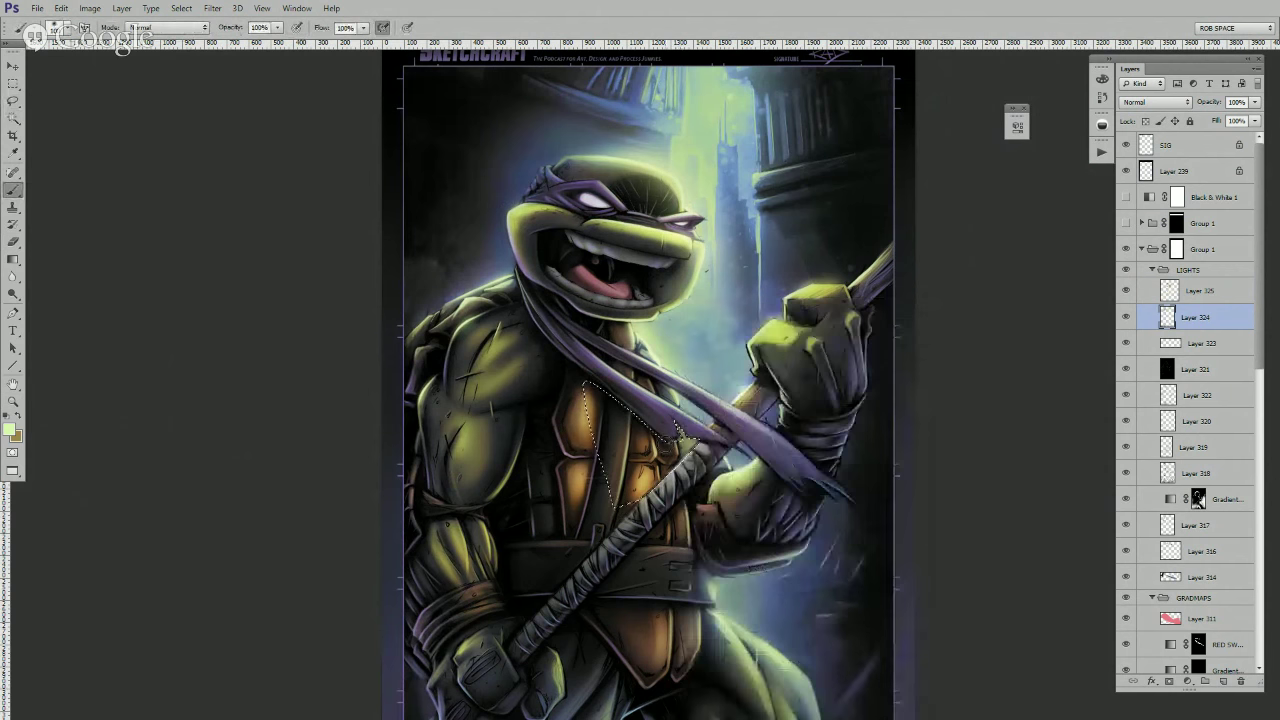
# - Sample black from the shadow under the mask tail and enlarge the soft brush for shading
pyautogui.press('x')
pyautogui.keyDown('alt'); pyautogui.click(672, 436); pyautogui.keyUp('alt')
pyautogui.press(']')
pyautogui.press(']')
pyautogui.press(']')
pyautogui.press(']')
pyautogui.press(']')
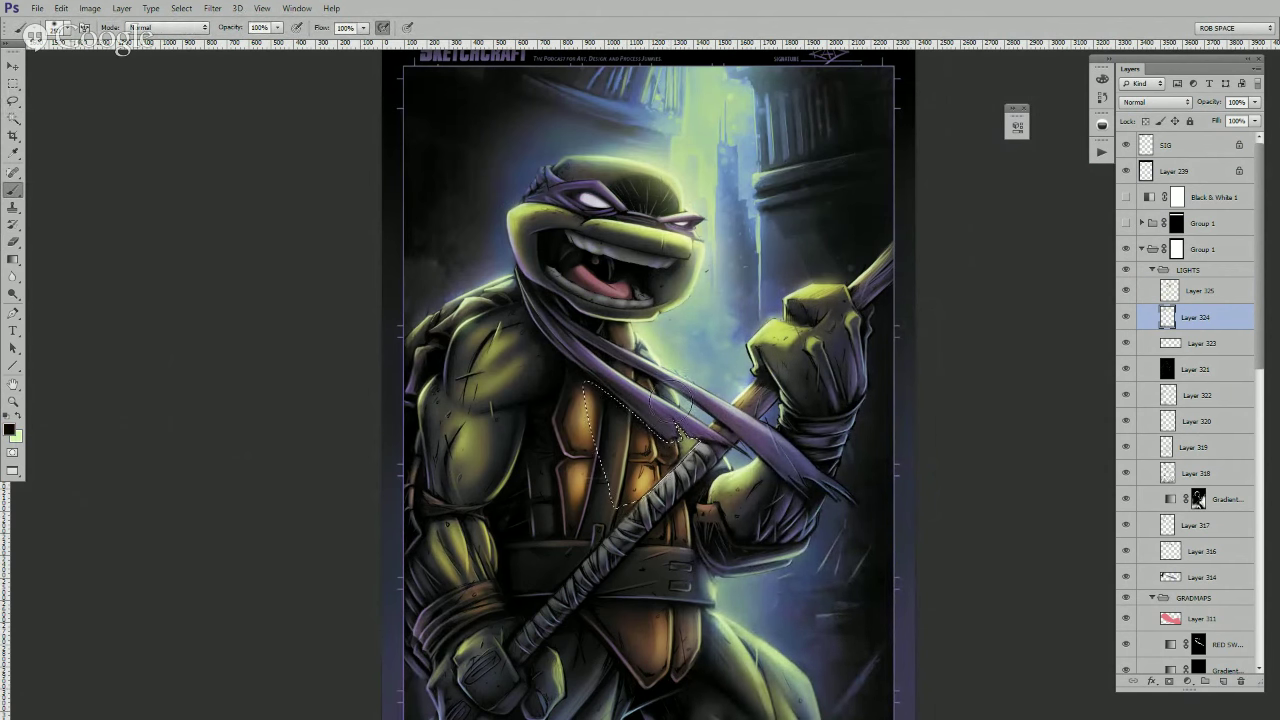
# - Extend the selection toward the staff and brush soft black shadow beneath the mask tail
pyautogui.press('l')
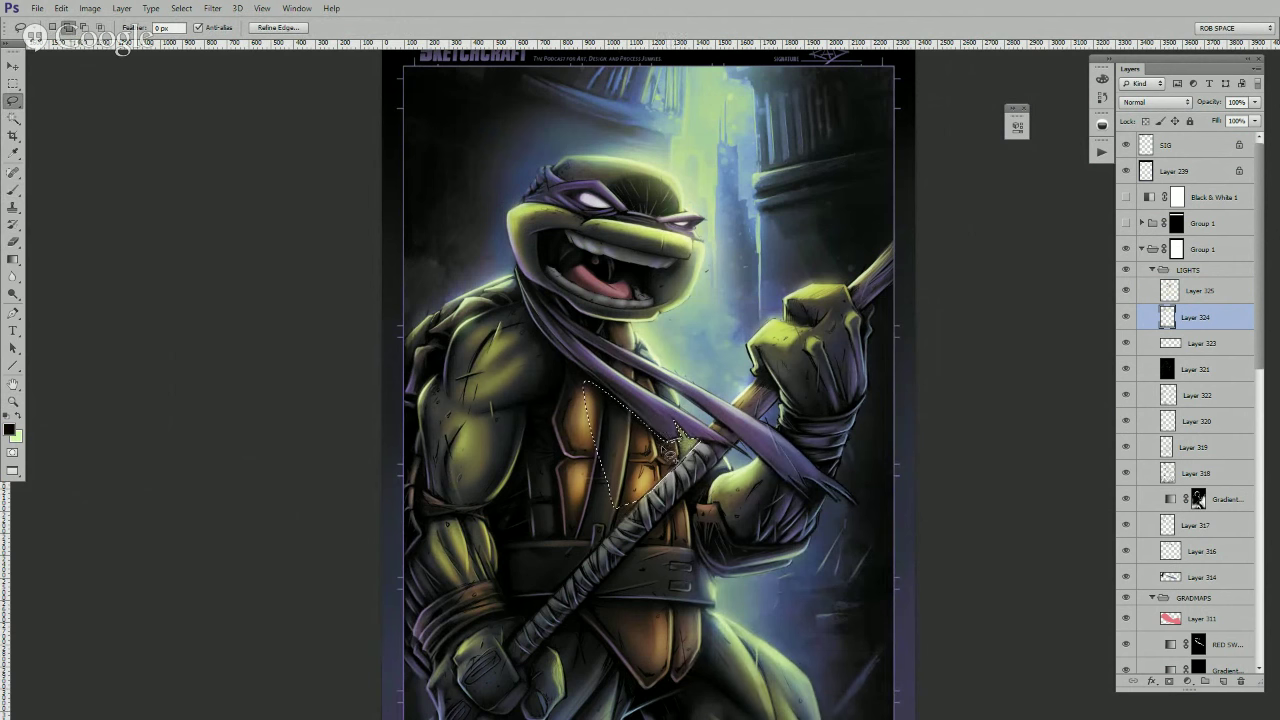
pyautogui.press('b')
pyautogui.hotkey('ctrl', 'h')
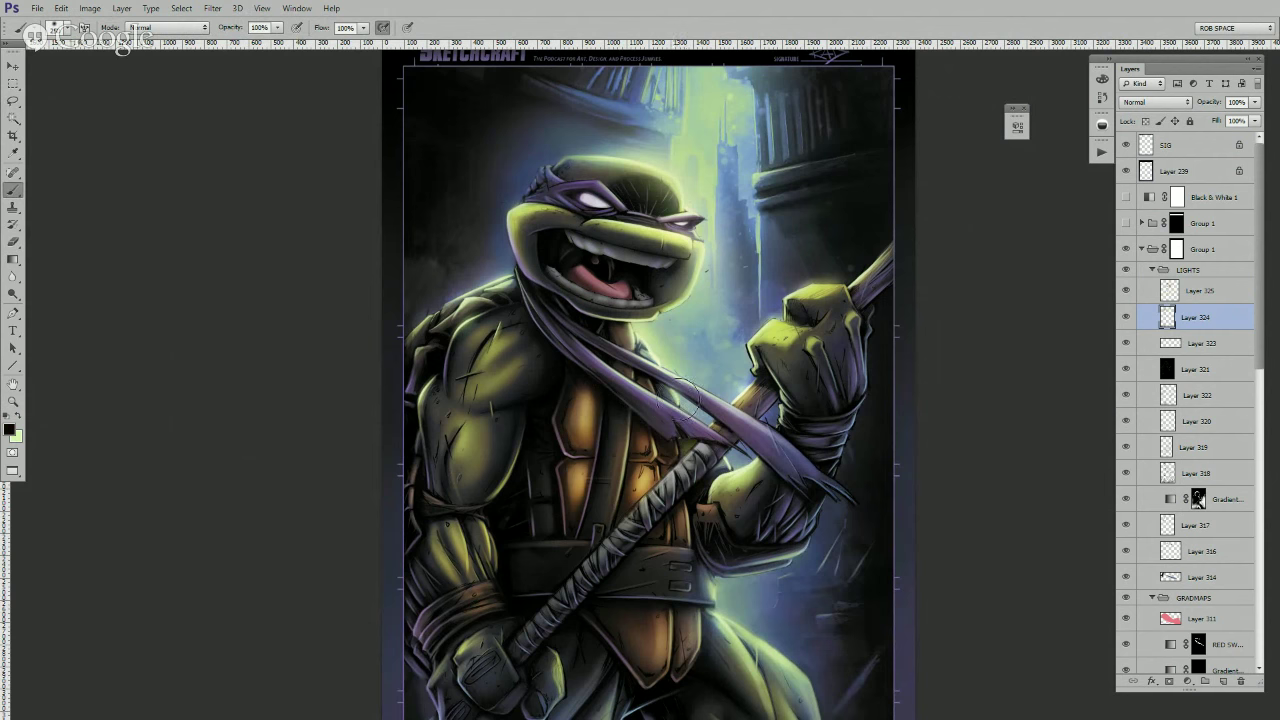
pyautogui.press('l')
pyautogui.press('shift')
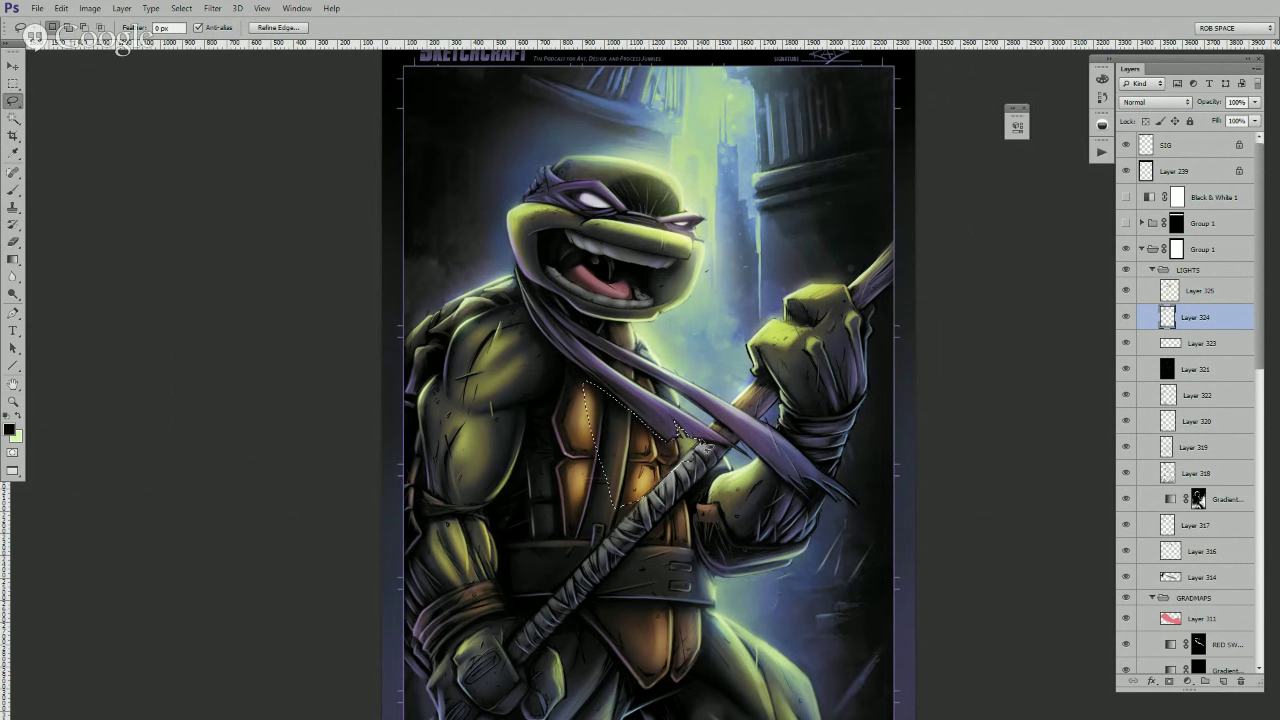
pyautogui.press('b')
pyautogui.moveTo(668, 416); pyautogui.dragTo(710, 432)
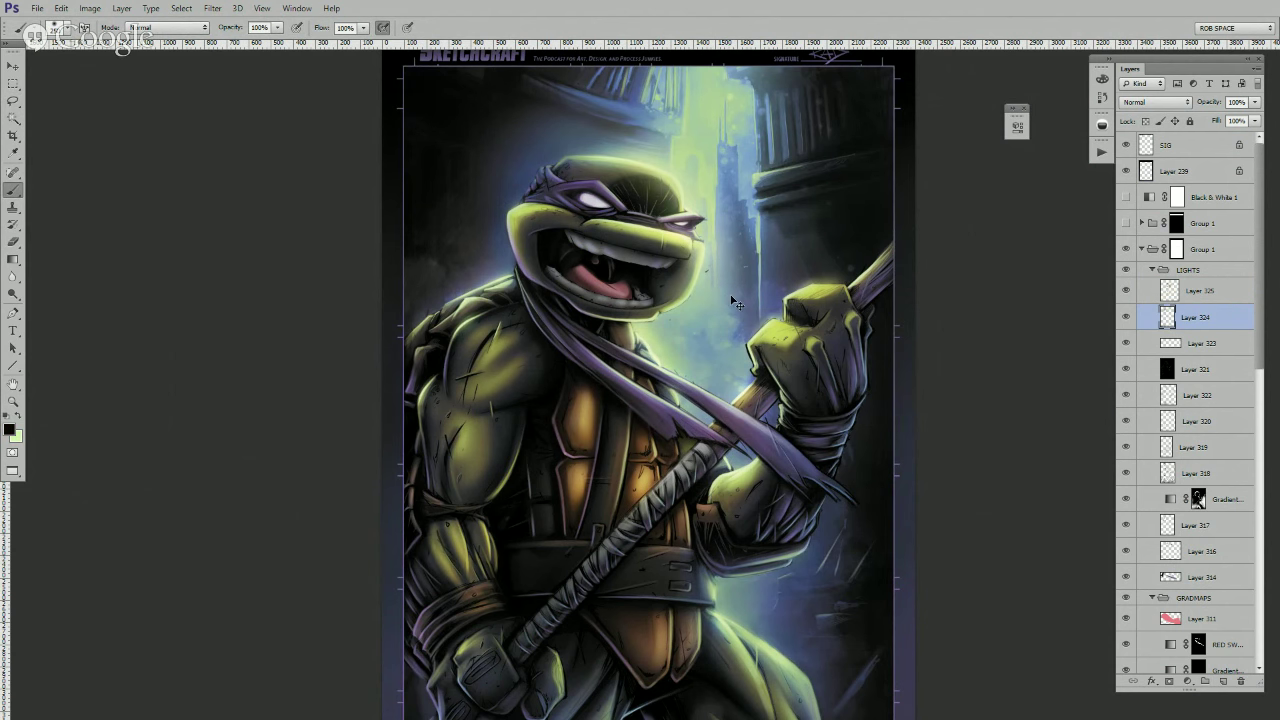
# - Lasso the neck areas between the chin and the mask tails and shade them with soft black
pyautogui.press('z')
pyautogui.keyDown('alt'); pyautogui.click(778, 404); pyautogui.keyUp('alt')
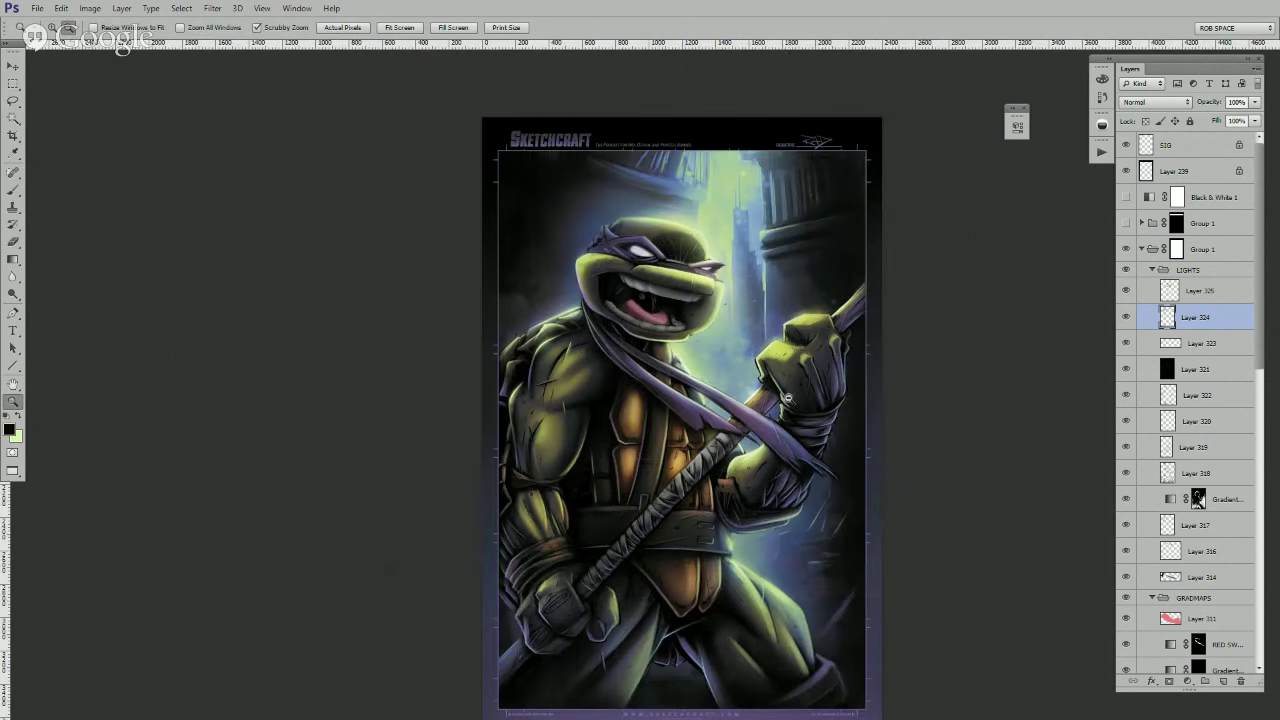
pyautogui.keyDown('alt'); pyautogui.click(786, 398); pyautogui.keyUp('alt')
pyautogui.click(756, 372)
pyautogui.click(756, 370)
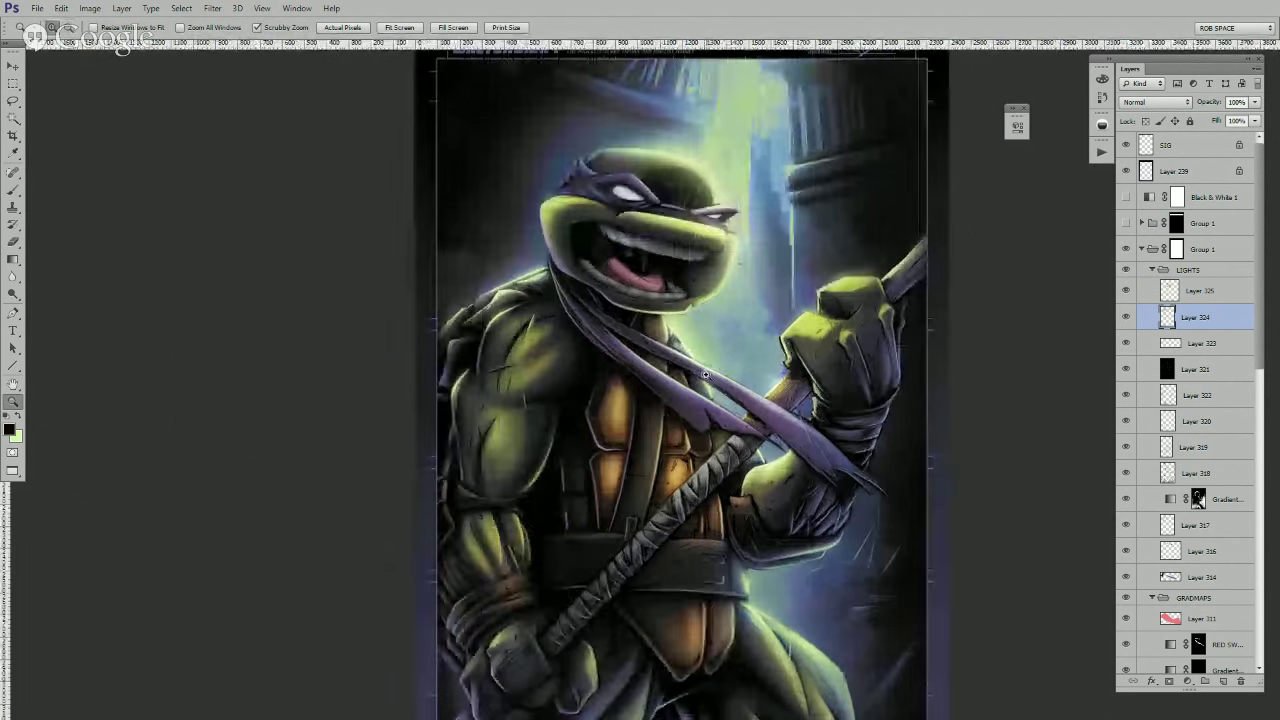
pyautogui.press('l')
pyautogui.moveTo(638, 348)
pyautogui.mouseDown()
pyautogui.moveTo(630, 340)
pyautogui.moveTo(712, 388)
pyautogui.moveTo(706, 402)
pyautogui.moveTo(616, 334)
pyautogui.moveTo(703, 356)
pyautogui.mouseUp()
pyautogui.press('b')
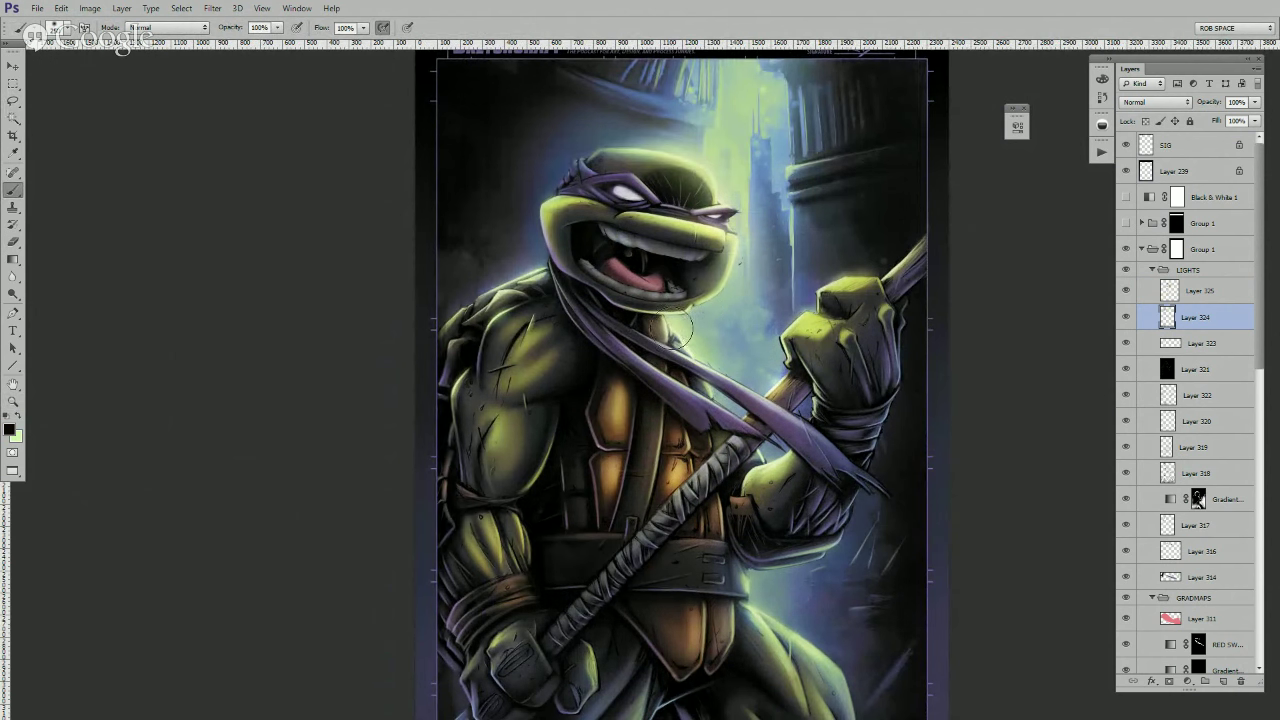
pyautogui.press('l')
pyautogui.moveTo(665, 315)
pyautogui.mouseDown()
pyautogui.moveTo(694, 358)
pyautogui.moveTo(611, 313)
pyautogui.moveTo(672, 328)
pyautogui.mouseUp()
pyautogui.press('b')
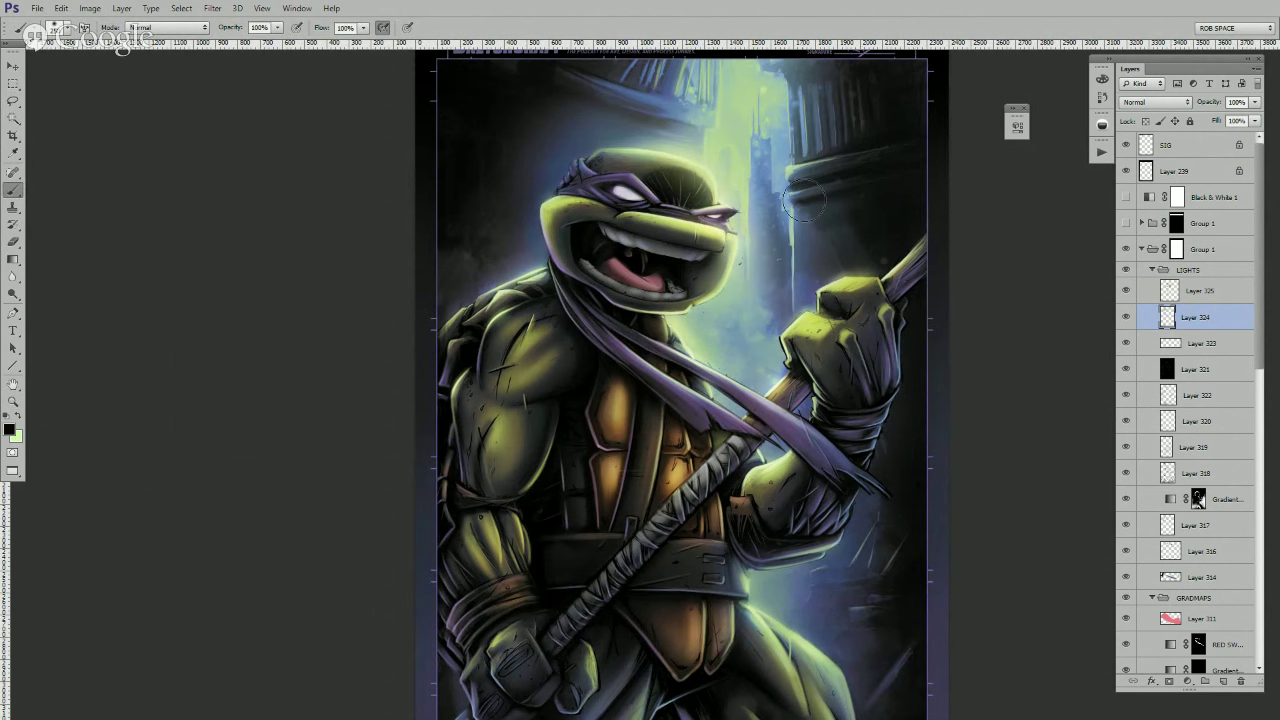
# - Sample greens from the face, shoulder and forearm and brush soft glows around the mask, raised fist and forearm
pyautogui.keyDown('alt'); pyautogui.click(585, 205); pyautogui.keyUp('alt')
pyautogui.hotkey('ctrl', 'z')
pyautogui.moveTo(592, 201); pyautogui.dragTo(556, 207)
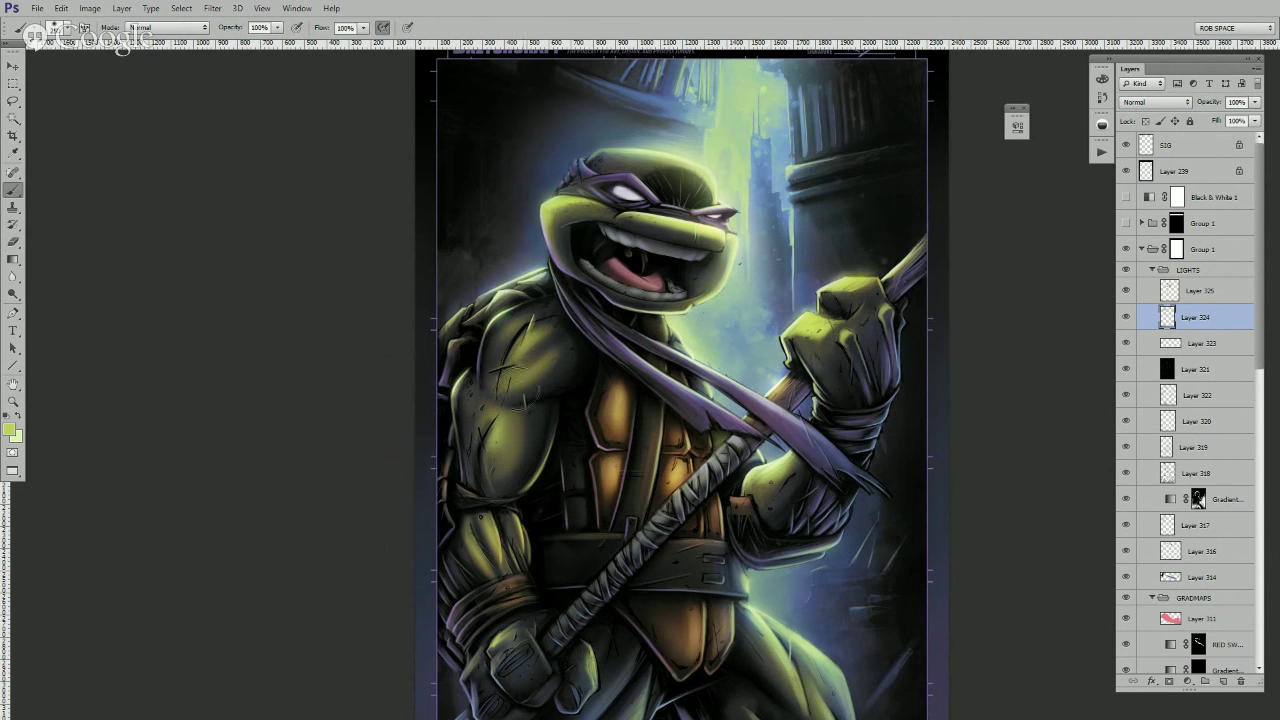
pyautogui.hotkey('ctrl', 'z')
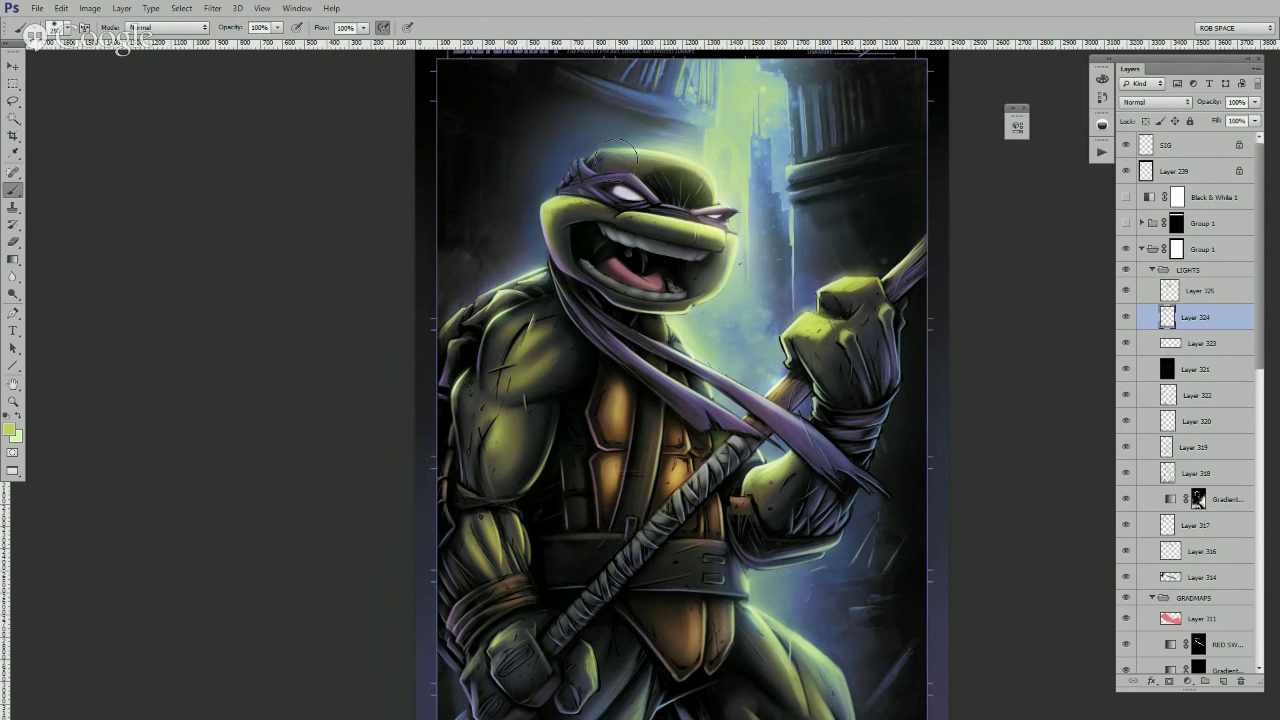
pyautogui.hotkey('ctrl', 'z')
pyautogui.keyDown('alt'); pyautogui.click(503, 320); pyautogui.keyUp('alt')
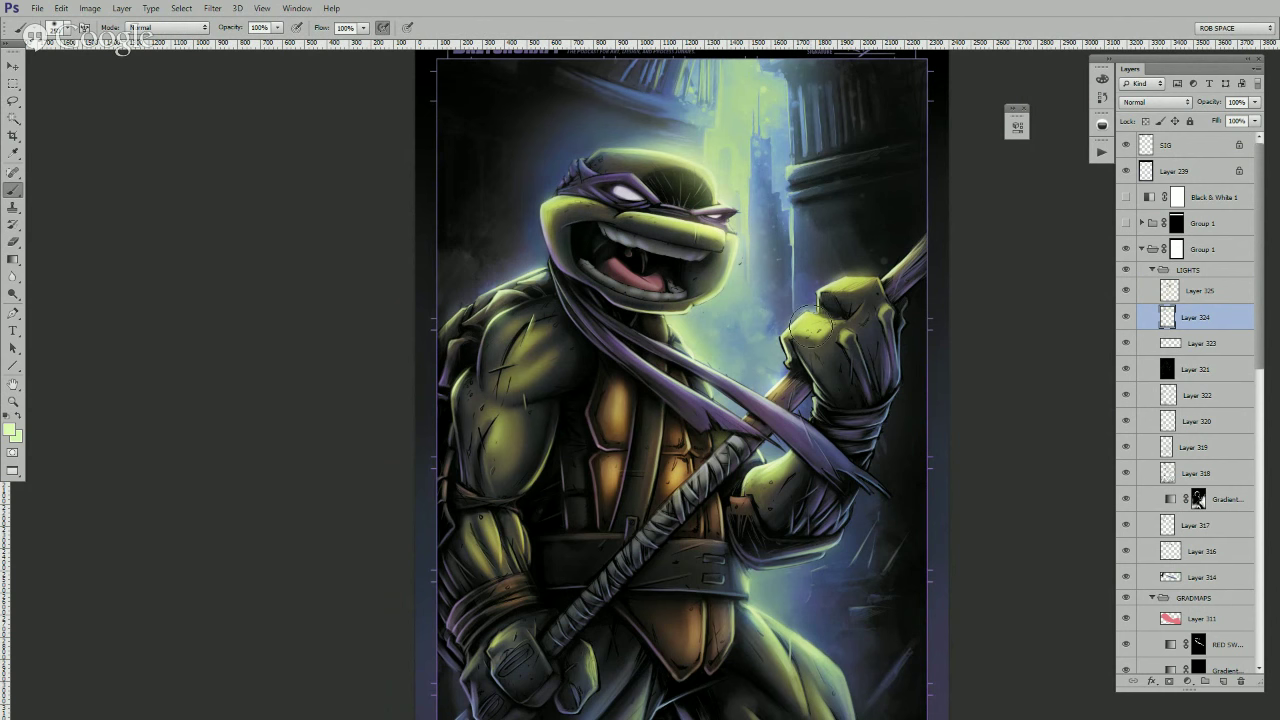
pyautogui.keyDown('alt'); pyautogui.click(755, 480); pyautogui.keyUp('alt')
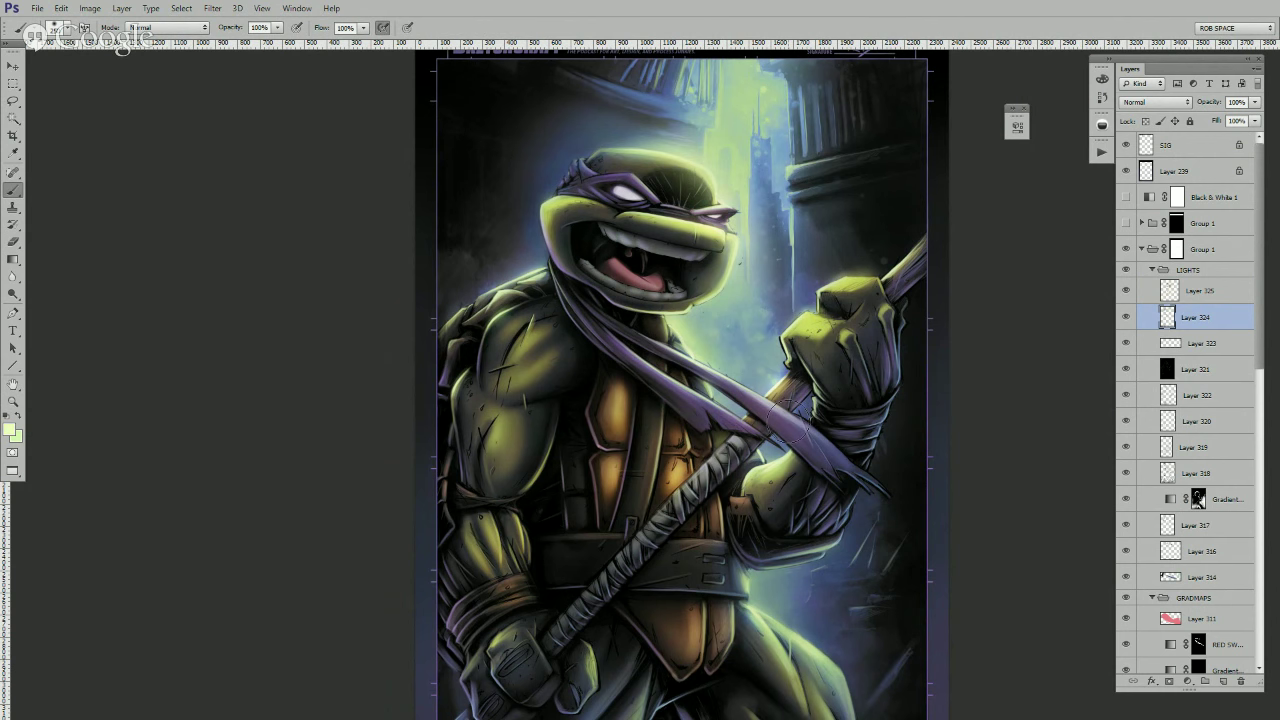
# - Check the whole poster and save the file
pyautogui.press('z')
pyautogui.keyDown('alt'); pyautogui.click(776, 462); pyautogui.keyUp('alt')
pyautogui.scroll(-2, 772, 445)
pyautogui.keyDown('alt'); pyautogui.click(767, 422); pyautogui.keyUp('alt')
pyautogui.click(767, 422)
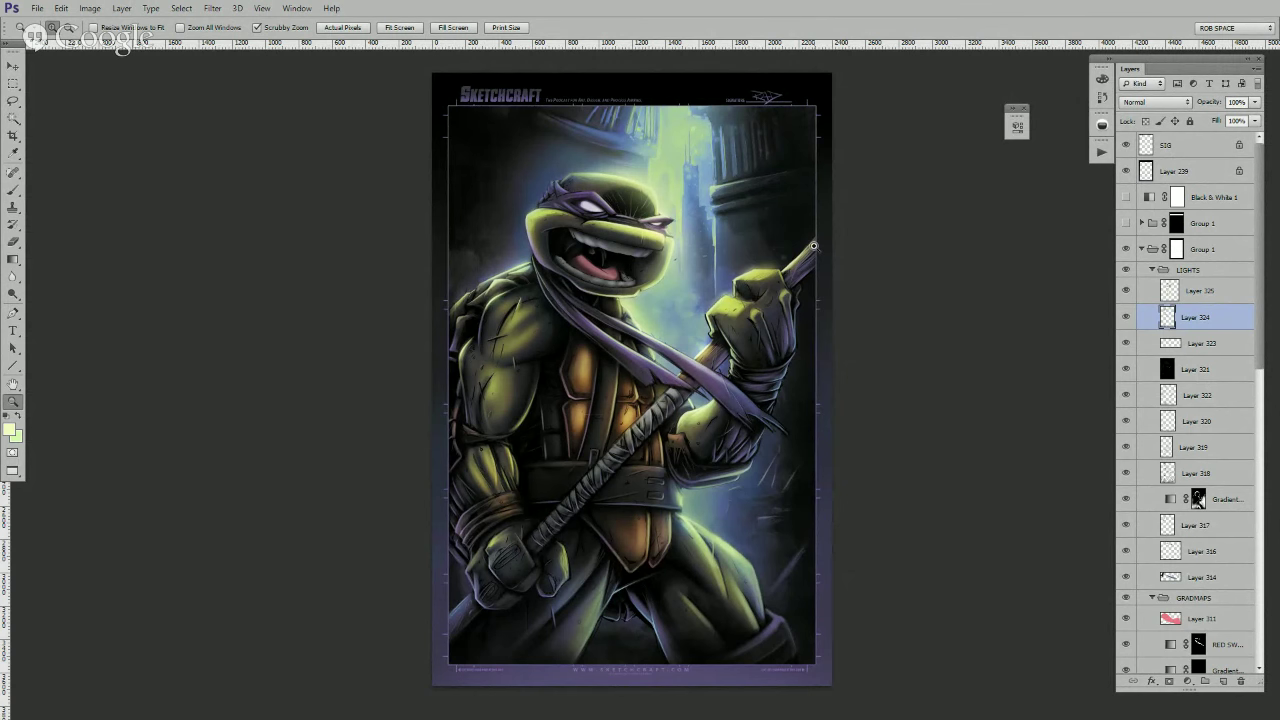
pyautogui.click(36, 8)
pyautogui.click(86, 168)
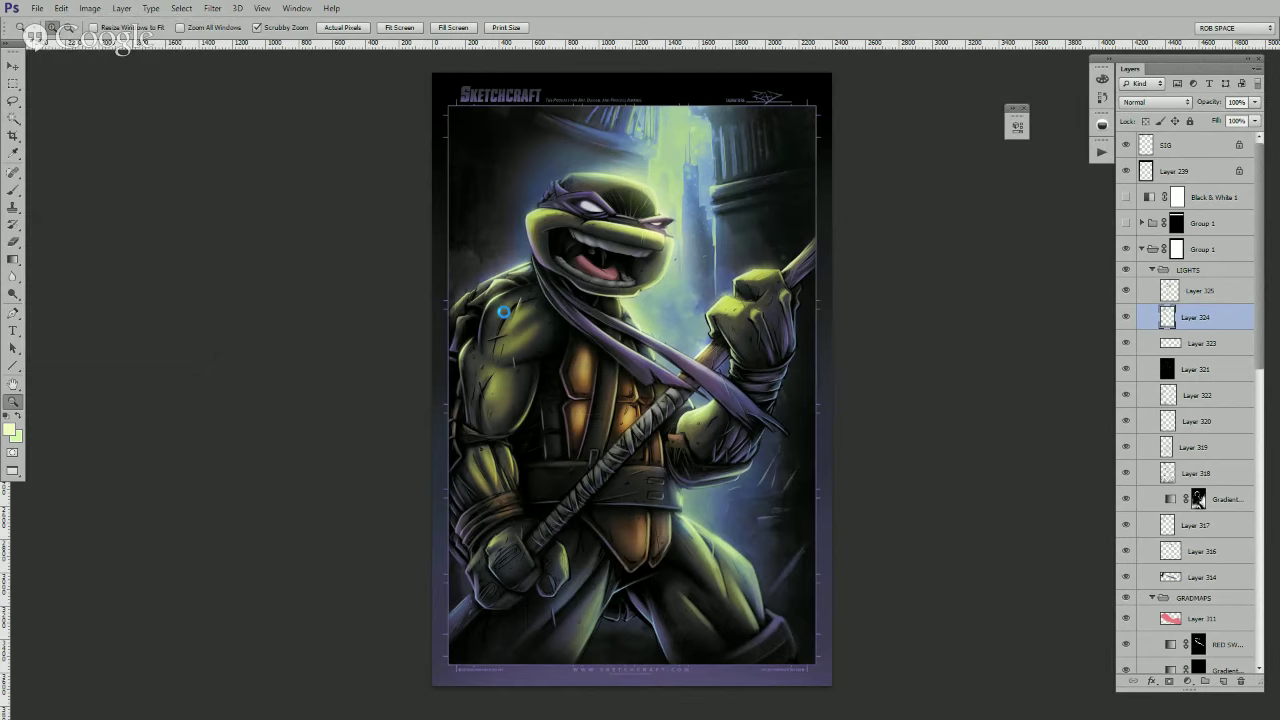